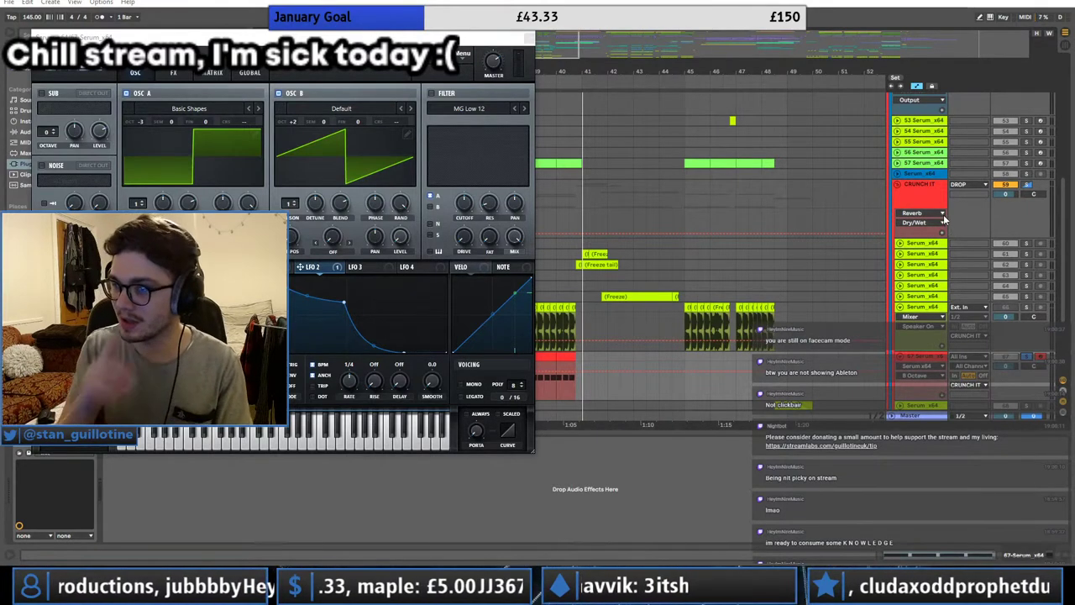
Step: Enable Serum's filter and set its type to HN 12
{"action": "left_click_drag", "start_coordinate": [379, 47], "coordinate": [594, 65]}
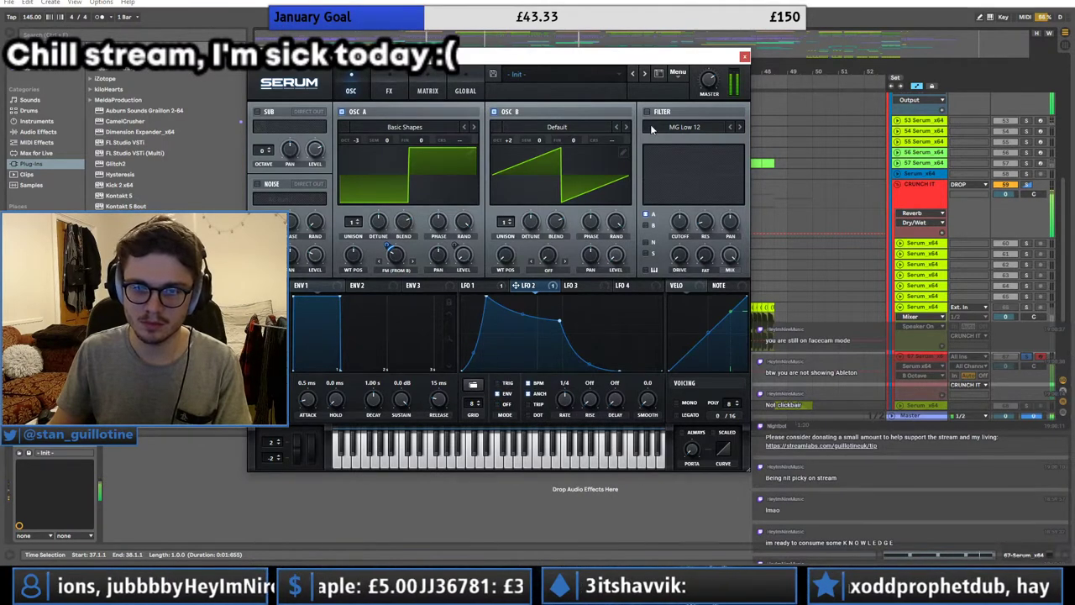
{"action": "left_click", "coordinate": [653, 129]}
{"action": "mouse_move", "coordinate": [674, 165]}
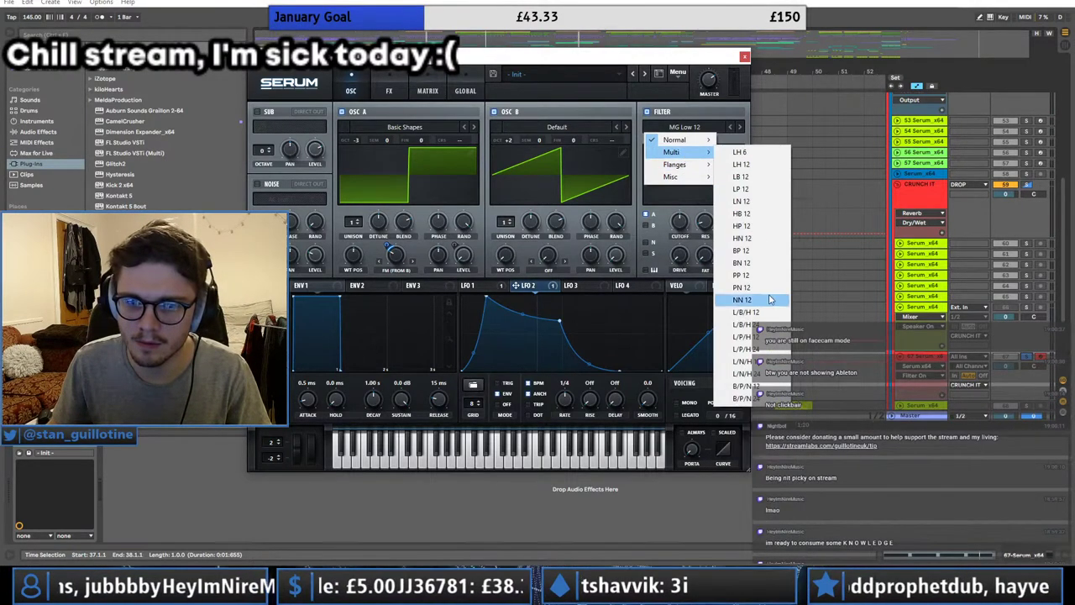
{"action": "left_click", "coordinate": [741, 238]}
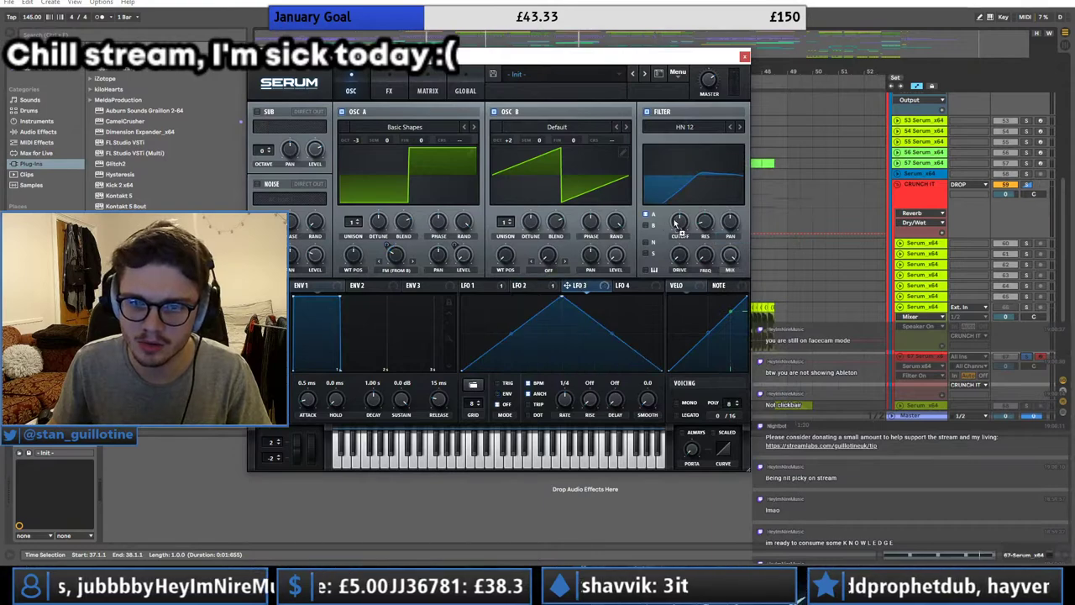
Step: Modulate the filter cutoff with LFO 3 and shape LFO 3 as a quick rise with a two-stage curved decay
{"action": "left_click", "coordinate": [428, 90]}
{"action": "left_click", "coordinate": [351, 91]}
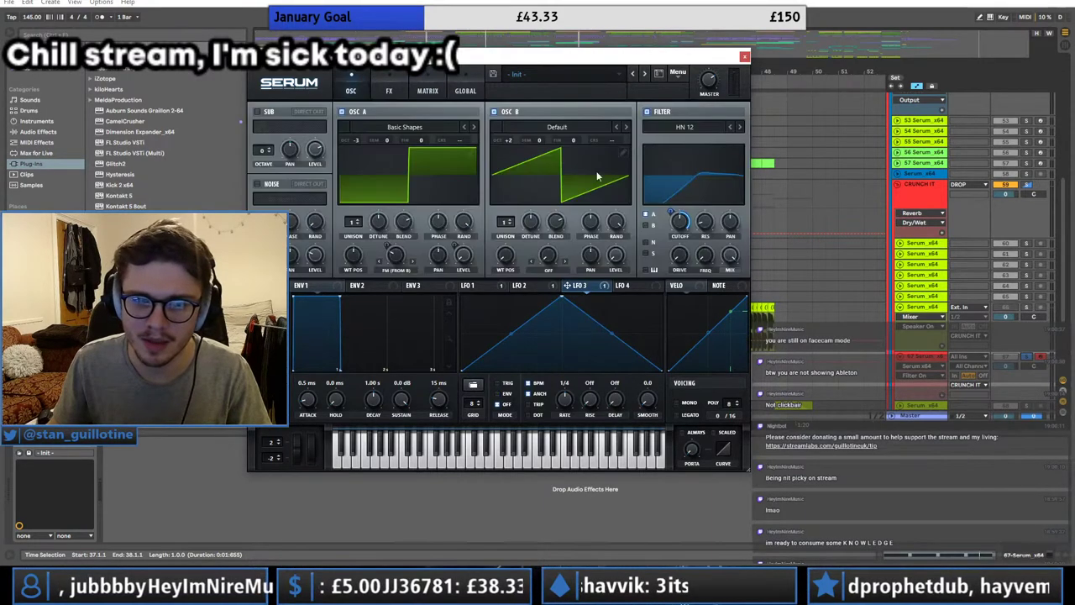
{"action": "left_click_drag", "start_coordinate": [670, 211], "coordinate": [668, 245]}
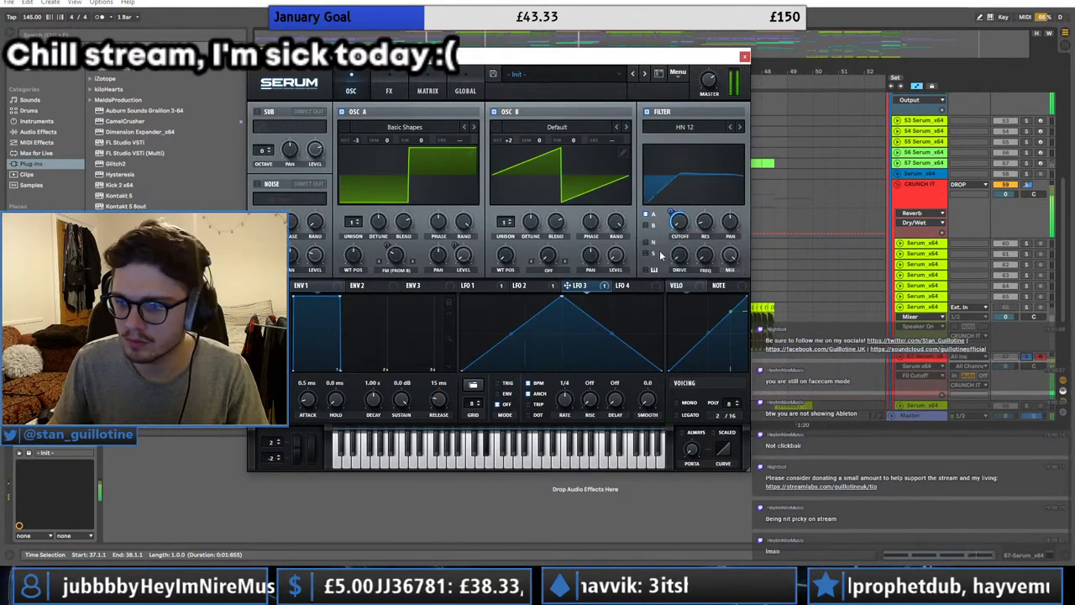
{"action": "left_click_drag", "start_coordinate": [556, 307], "coordinate": [525, 316]}
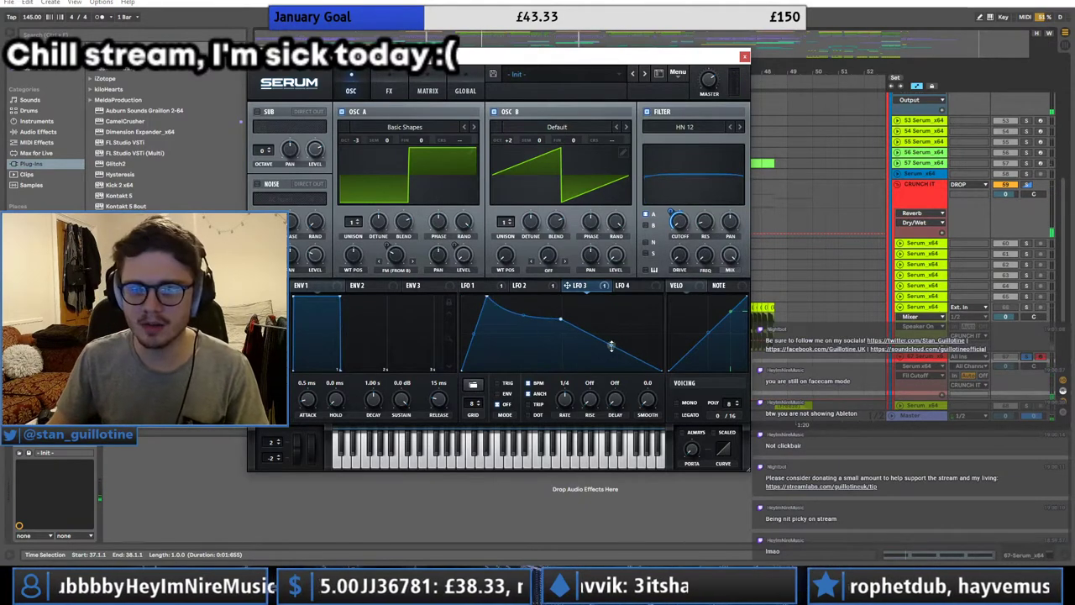
{"action": "left_click_drag", "start_coordinate": [612, 345], "coordinate": [611, 358]}
Step: Modulate the filter's second frequency with LFO 3 and set that frequency to 62%
{"action": "left_click_drag", "start_coordinate": [707, 257], "coordinate": [715, 180]}
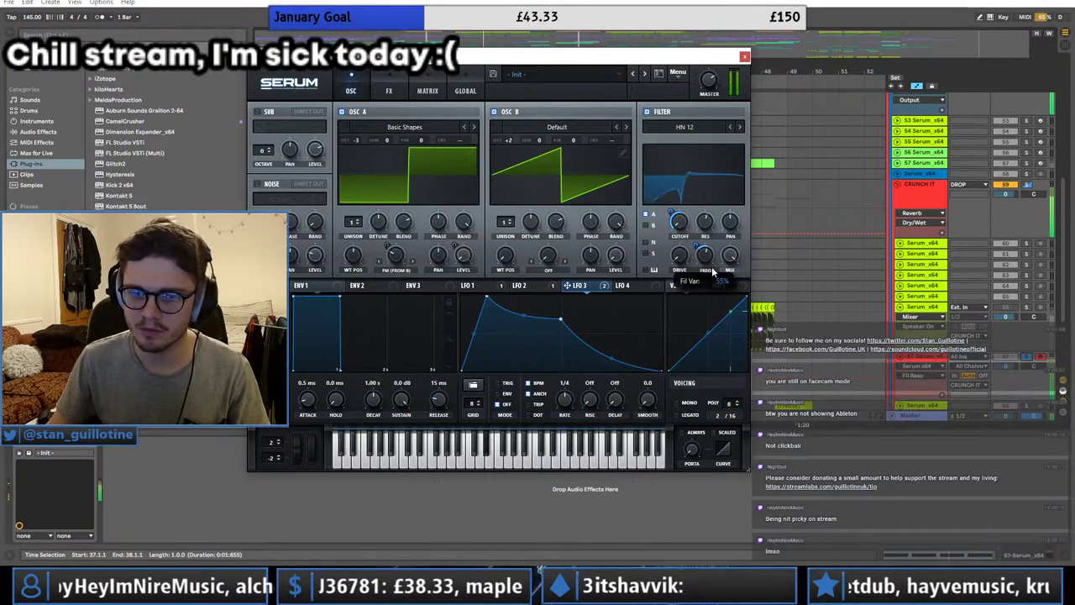
{"action": "mouse_move", "coordinate": [713, 270]}
{"action": "left_mouse_down"}
{"action": "mouse_move", "coordinate": [719, 263]}
{"action": "mouse_move", "coordinate": [707, 268]}
{"action": "left_mouse_up"}
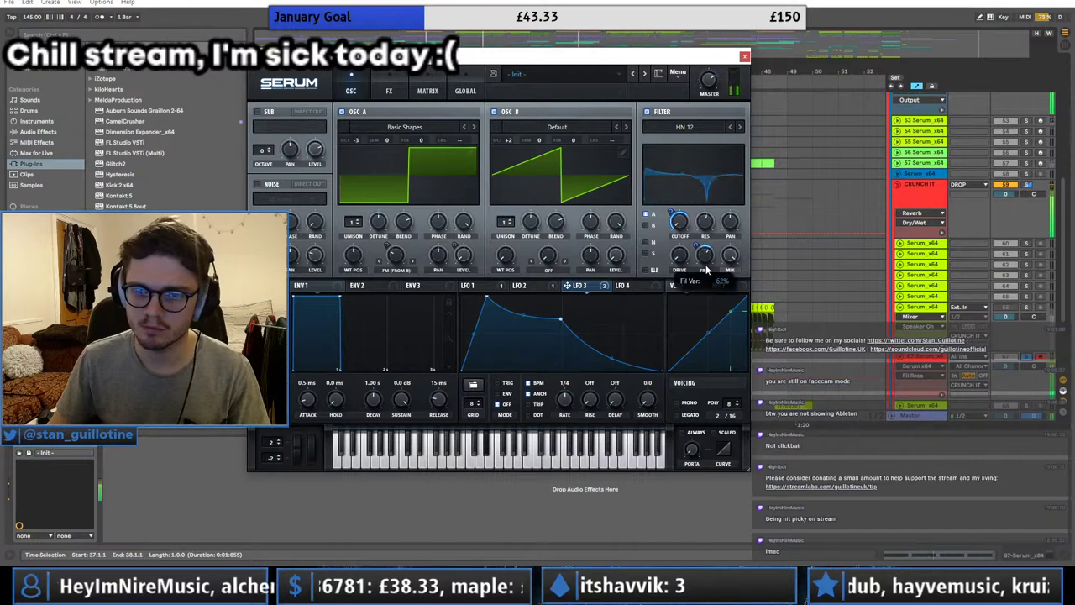
Step: Enable the AC hum1 noise oscillator with direct output and modulate its level with LFO 2 at about 37
{"action": "left_click", "coordinate": [256, 183]}
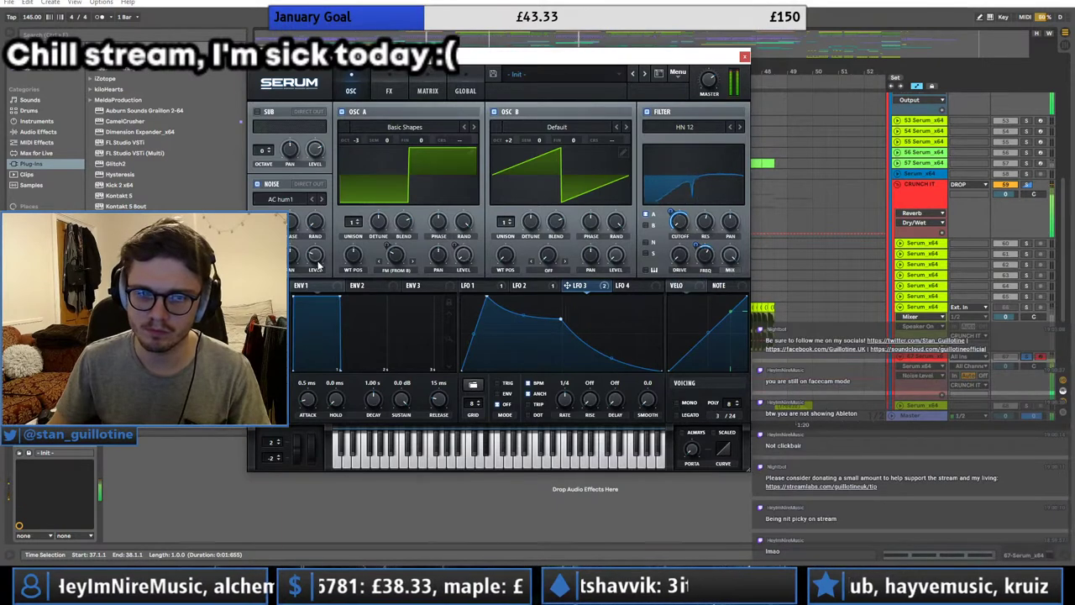
{"action": "left_click", "coordinate": [525, 285]}
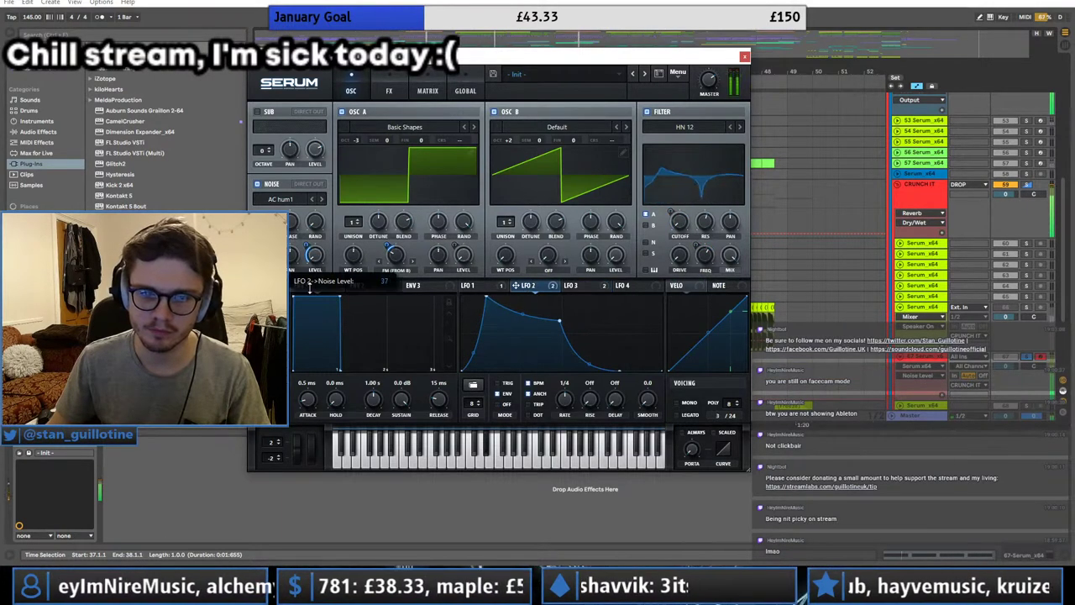
{"action": "left_click", "coordinate": [490, 286]}
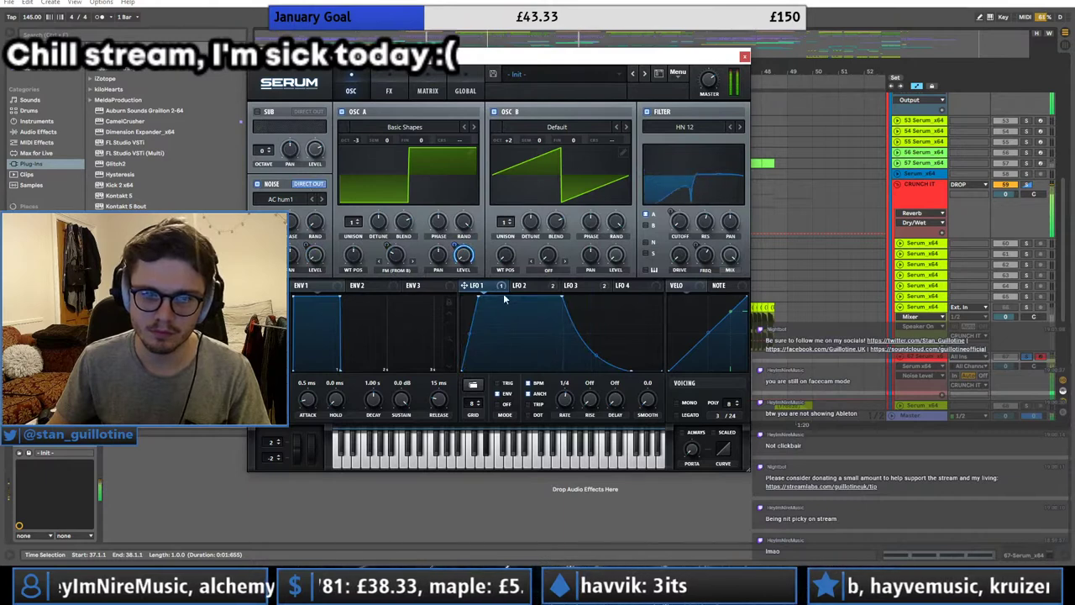
{"action": "left_click", "coordinate": [574, 286]}
{"action": "left_click", "coordinate": [544, 287]}
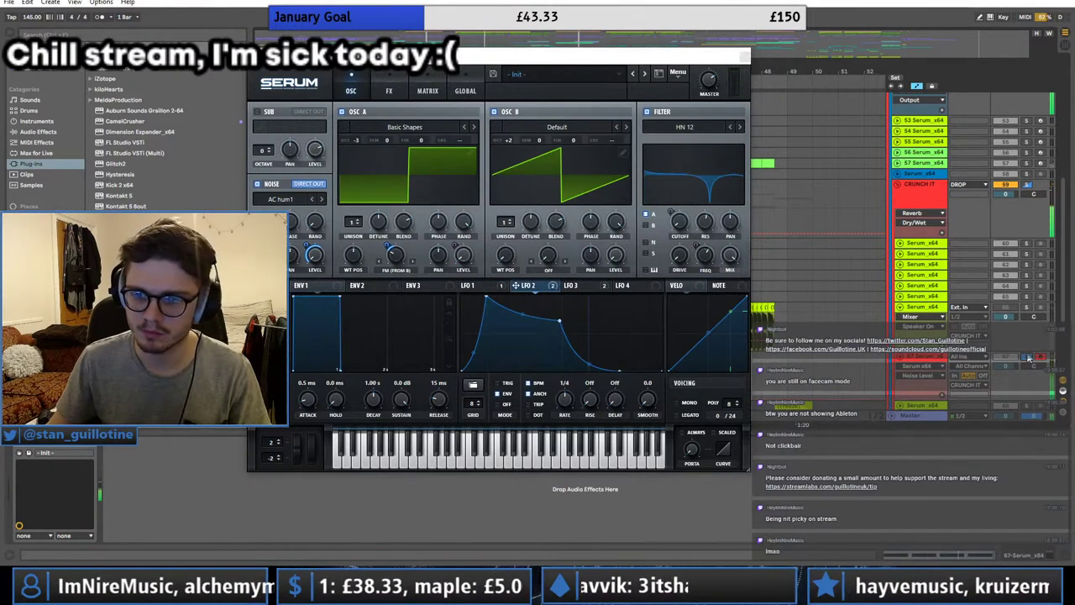
{"action": "left_click", "coordinate": [750, 57]}
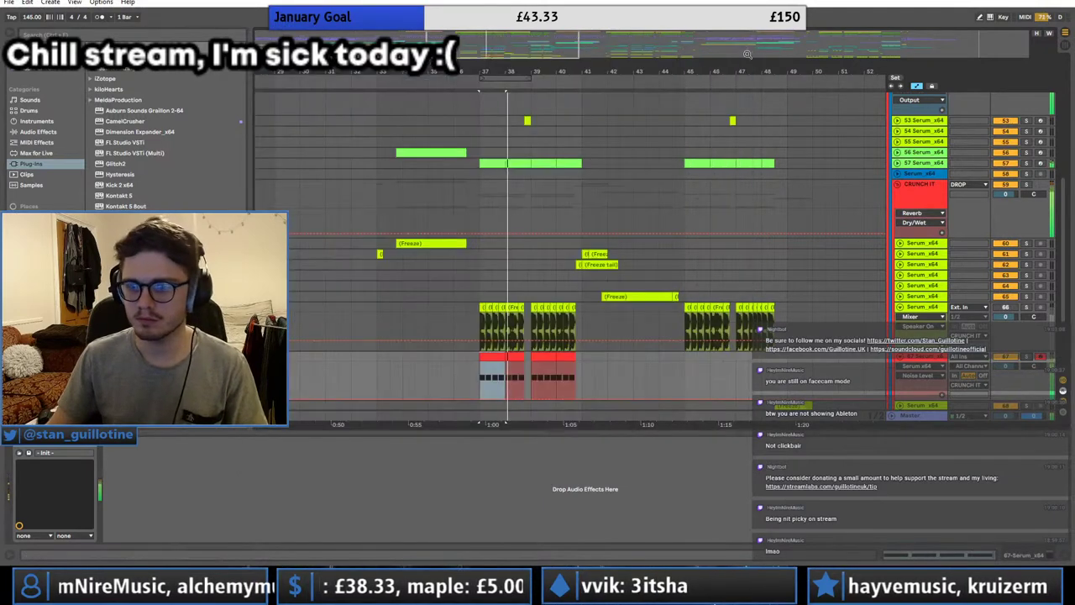
Step: Lower oscillator B to octave +1 and set its warp mode to Sync
{"action": "left_click", "coordinate": [40, 444]}
{"action": "left_click", "coordinate": [578, 287]}
{"action": "left_click", "coordinate": [626, 289]}
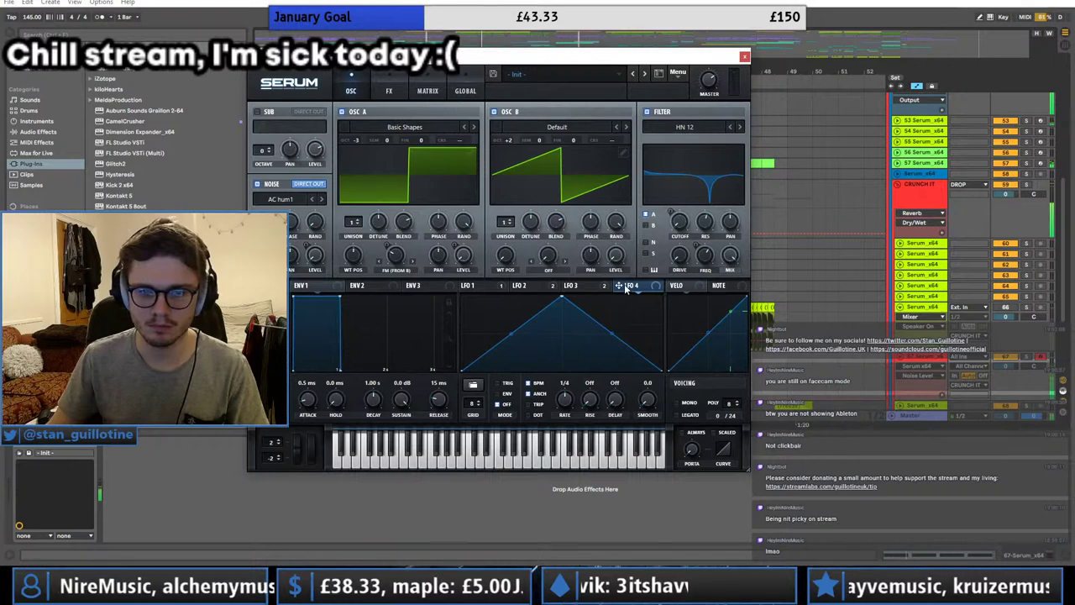
{"action": "left_click_drag", "start_coordinate": [508, 143], "coordinate": [514, 170]}
{"action": "left_click", "coordinate": [556, 275]}
{"action": "left_click", "coordinate": [551, 286]}
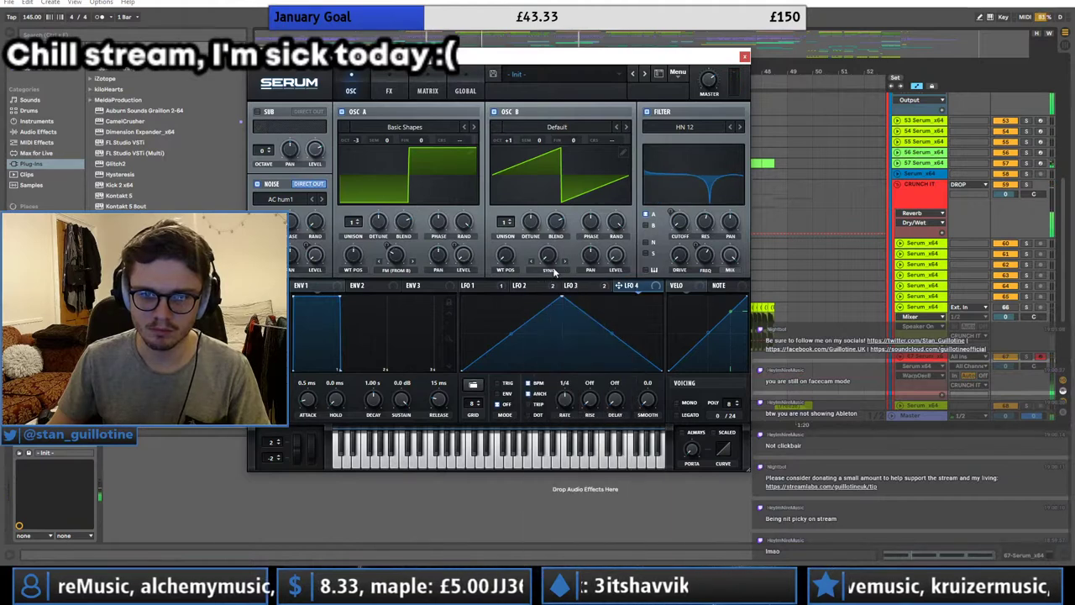
Step: Try oscillator B's sync warp at a raised amount and with LFO 2 modulation of about 29
{"action": "left_click_drag", "start_coordinate": [551, 256], "coordinate": [566, 167]}
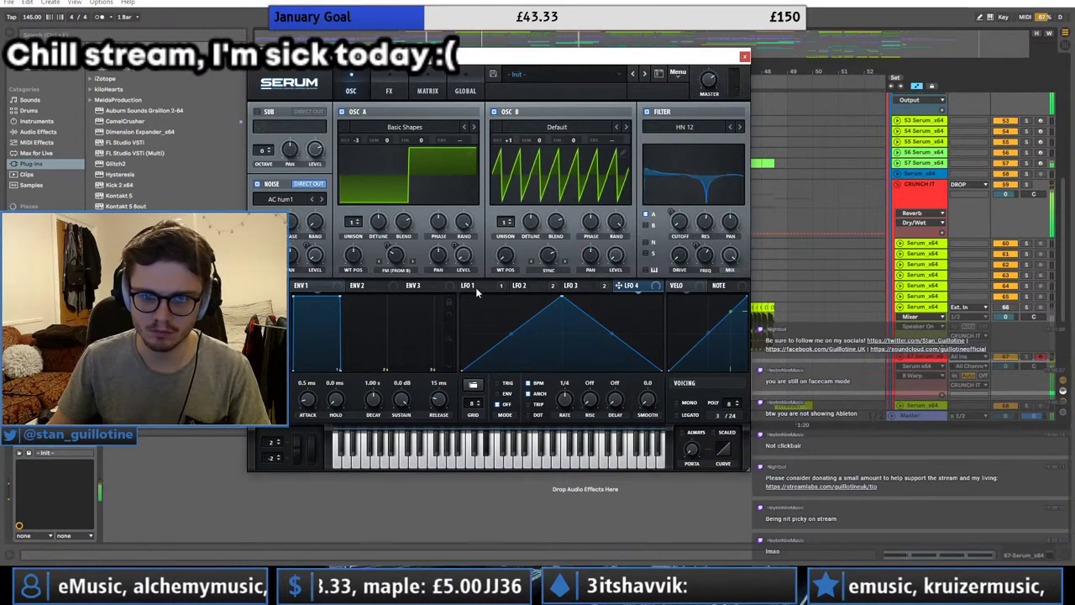
{"action": "left_click", "coordinate": [476, 290]}
{"action": "mouse_move", "coordinate": [549, 255]}
{"action": "left_mouse_down"}
{"action": "mouse_move", "coordinate": [541, 301]}
{"action": "mouse_move", "coordinate": [544, 255]}
{"action": "left_mouse_up"}
{"action": "left_click", "coordinate": [544, 287]}
{"action": "right_click", "coordinate": [547, 250]}
{"action": "left_click", "coordinate": [571, 300]}
{"action": "left_click_drag", "start_coordinate": [539, 250], "coordinate": [538, 286]}
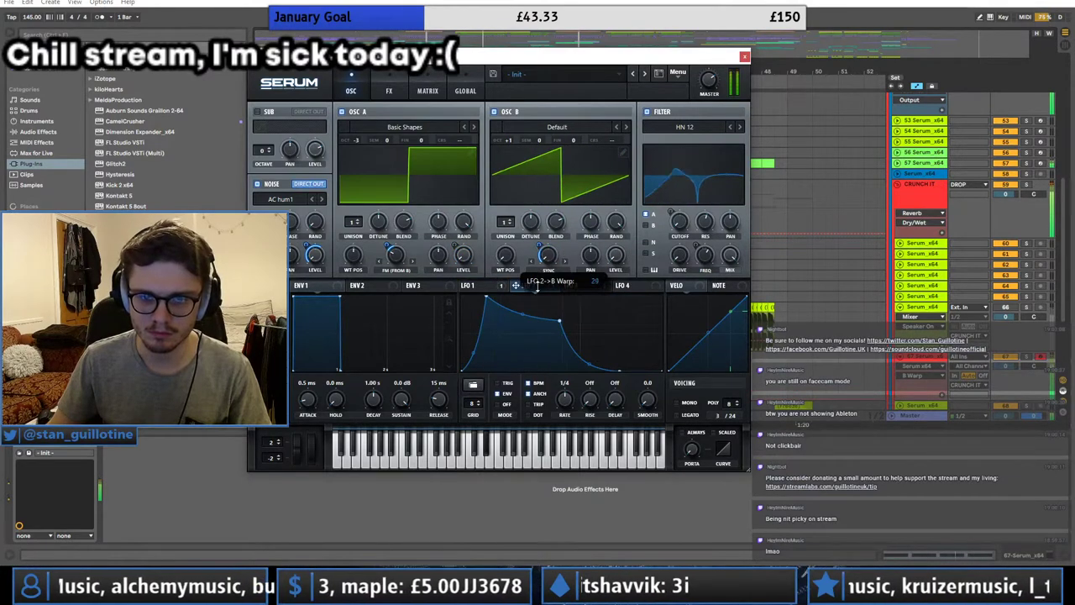
Step: Set oscillator B back to octave +2 and remove the LFO 2 modulation from its sync warp
{"action": "left_click_drag", "start_coordinate": [510, 141], "coordinate": [516, 133]}
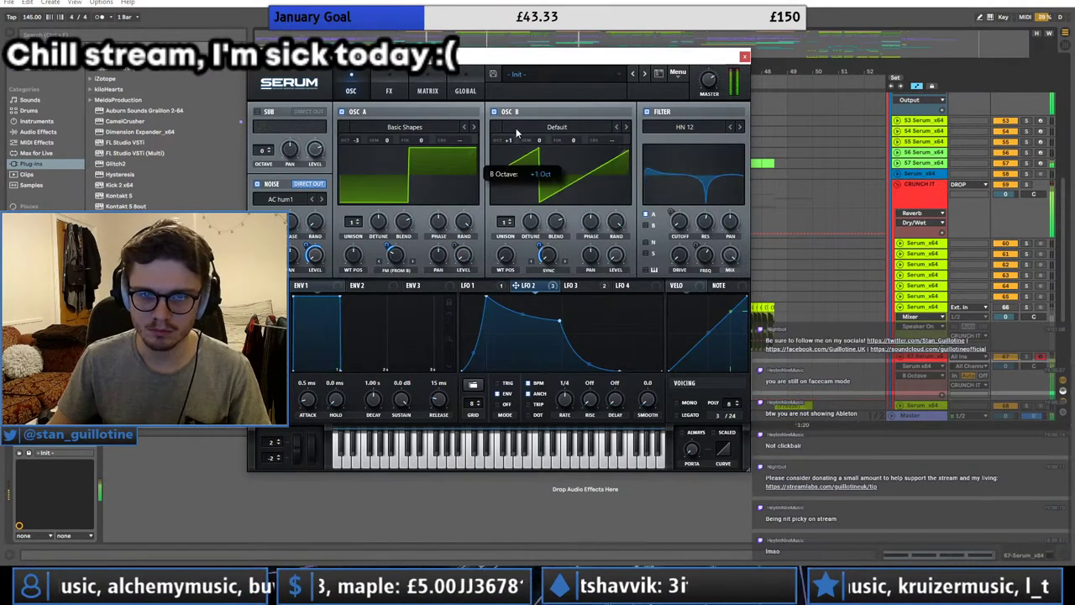
{"action": "right_click", "coordinate": [547, 251]}
{"action": "left_click", "coordinate": [571, 301]}
Step: Try LFO 4 as a modulator of oscillator B's semitone tuning and remove that modulation again
{"action": "left_click", "coordinate": [603, 287]}
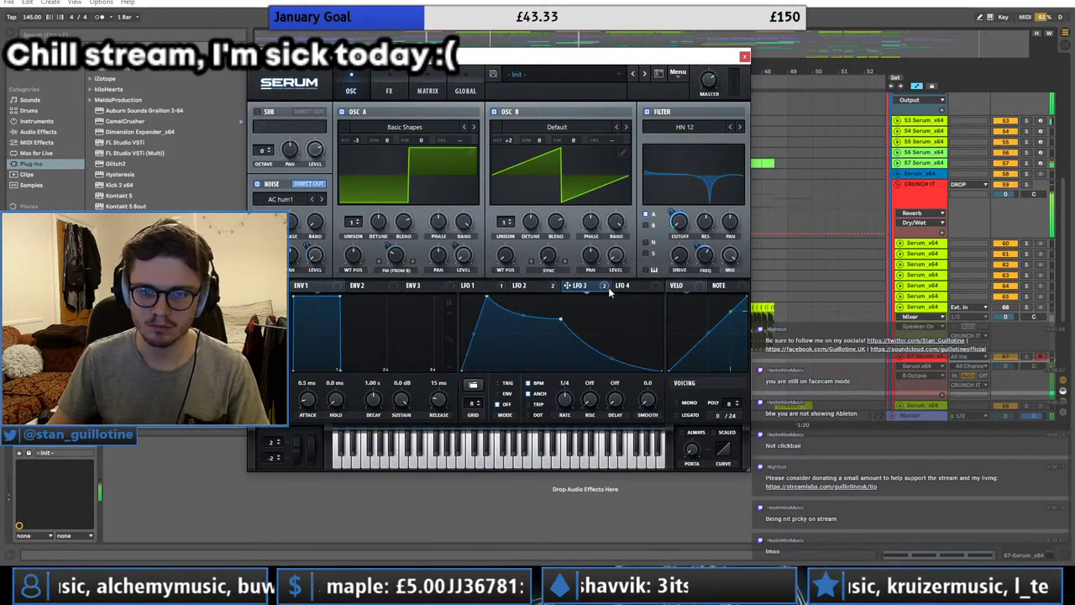
{"action": "left_click", "coordinate": [622, 289]}
{"action": "left_click_drag", "start_coordinate": [579, 141], "coordinate": [579, 141]}
{"action": "right_click", "coordinate": [580, 141]}
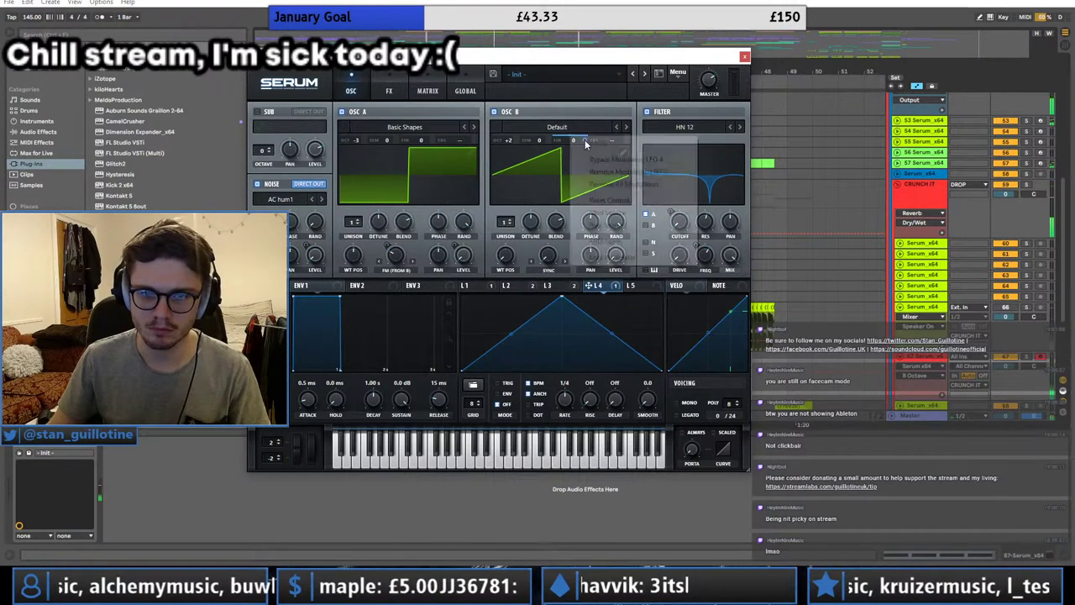
{"action": "left_click", "coordinate": [611, 183]}
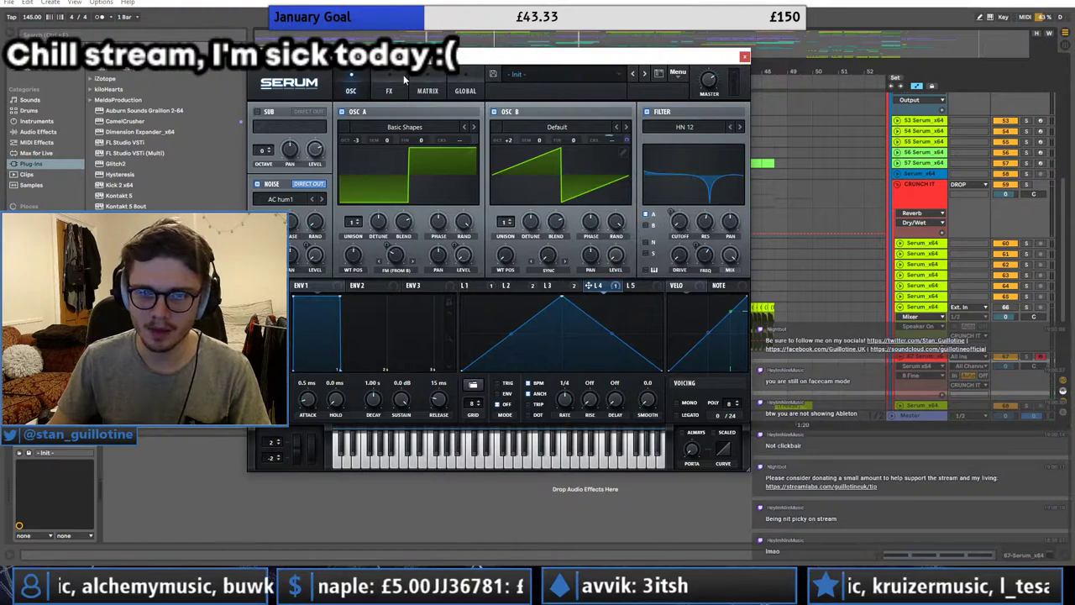
Step: Check LFO 4's coarse pitch routing for oscillator B in the modulation matrix and give it a negative amount
{"action": "left_click", "coordinate": [427, 91]}
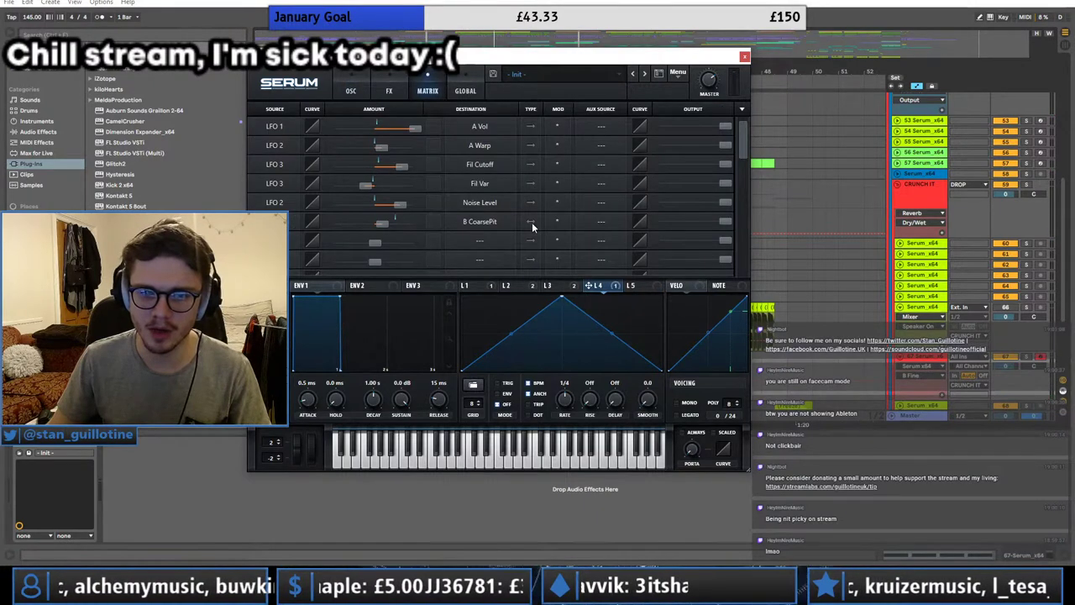
{"action": "left_click", "coordinate": [361, 94]}
{"action": "left_click_drag", "start_coordinate": [627, 144], "coordinate": [629, 191]}
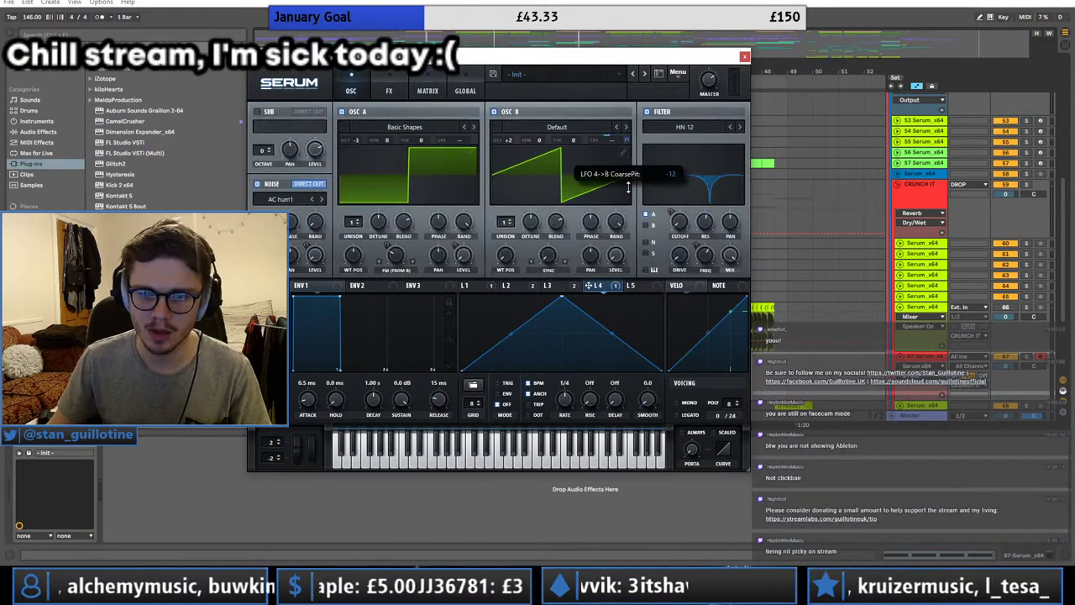
Step: Shape LFO 4 into a short, steep decay in envelope mode and set its oscillator B coarse pitch amount to -5
{"action": "left_click_drag", "start_coordinate": [562, 296], "coordinate": [439, 255]}
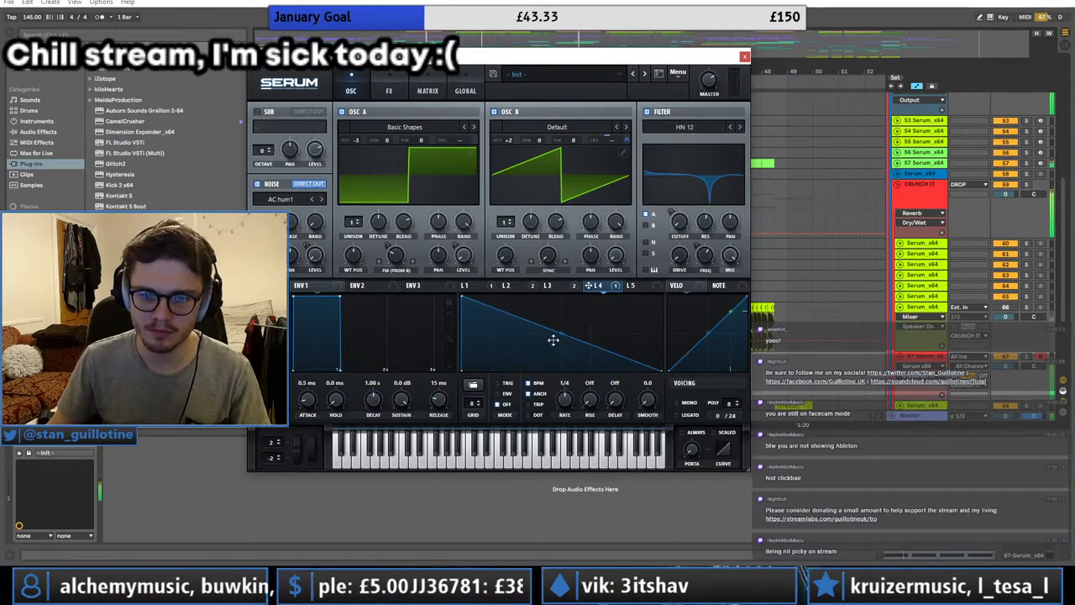
{"action": "left_click_drag", "start_coordinate": [555, 335], "coordinate": [489, 345]}
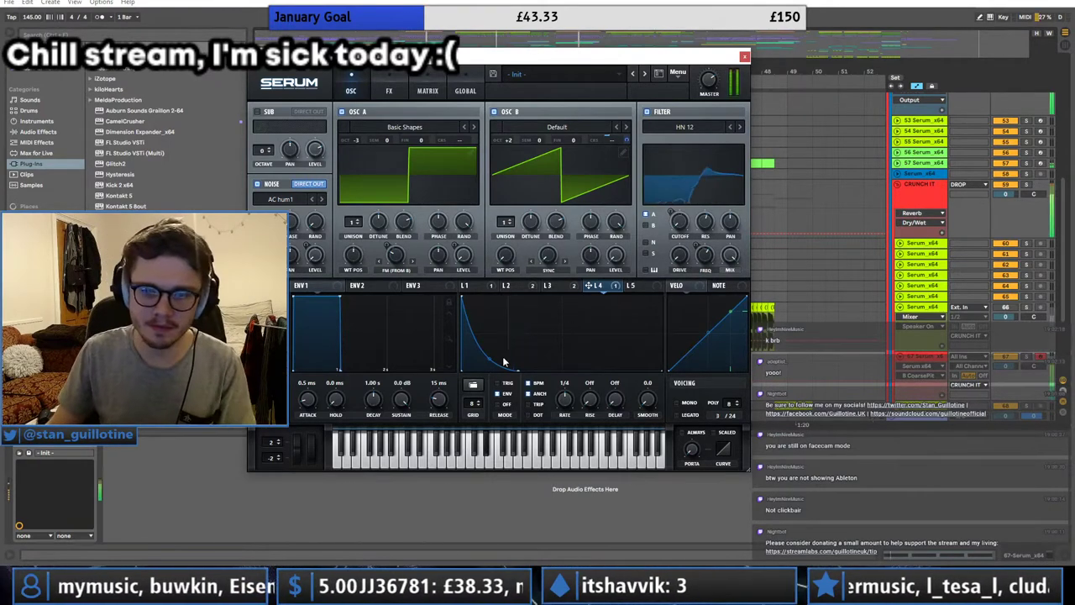
{"action": "left_click_drag", "start_coordinate": [518, 367], "coordinate": [501, 375]}
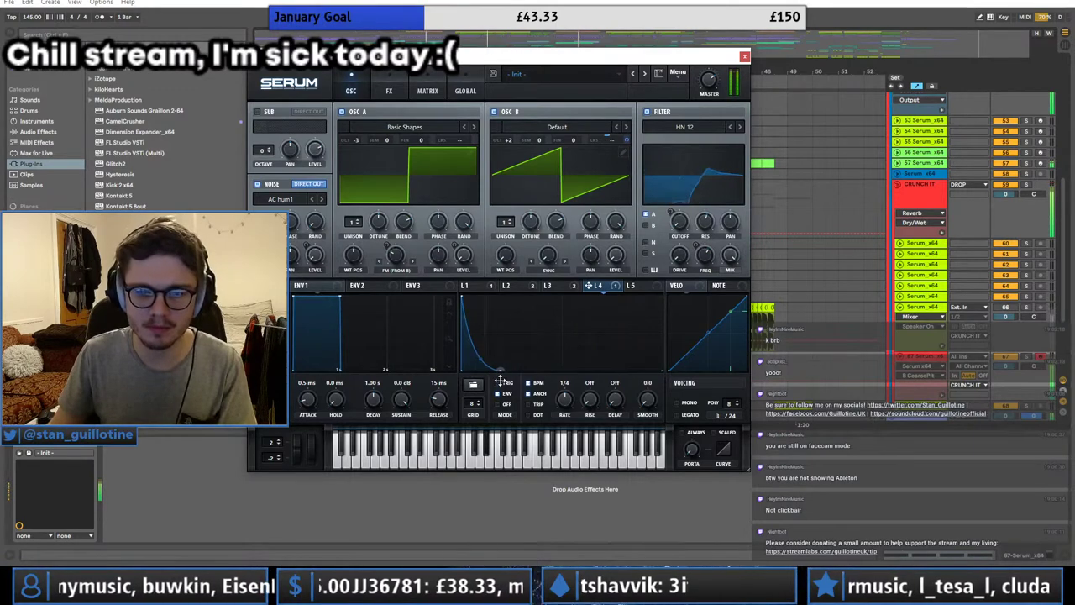
{"action": "left_click_drag", "start_coordinate": [626, 156], "coordinate": [633, 145]}
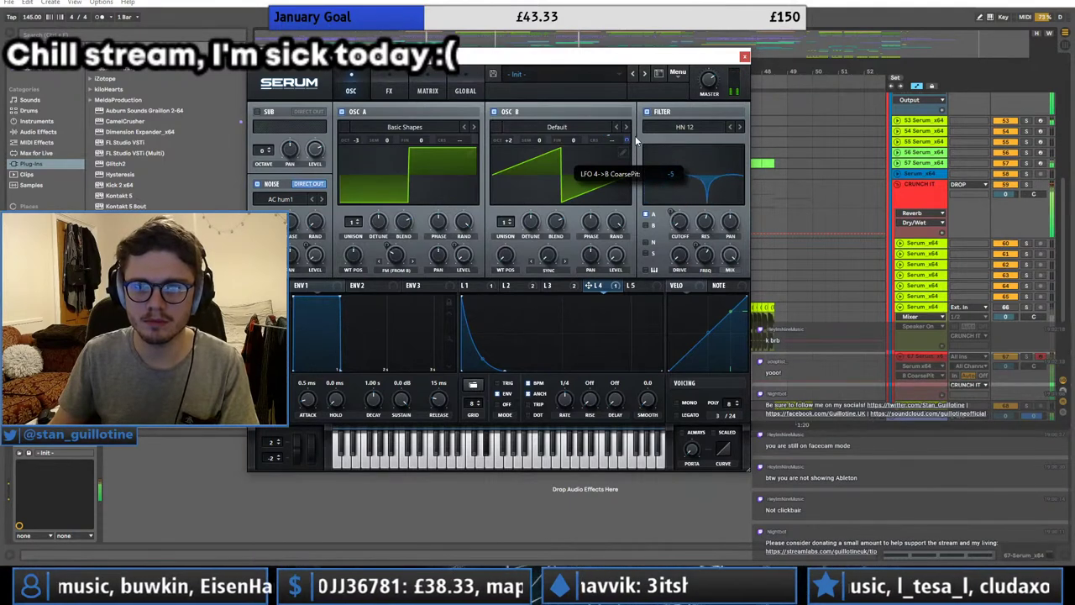
{"action": "mouse_move", "coordinate": [506, 370]}
{"action": "left_mouse_down"}
{"action": "mouse_move", "coordinate": [544, 377]}
{"action": "mouse_move", "coordinate": [515, 375]}
{"action": "left_mouse_up"}
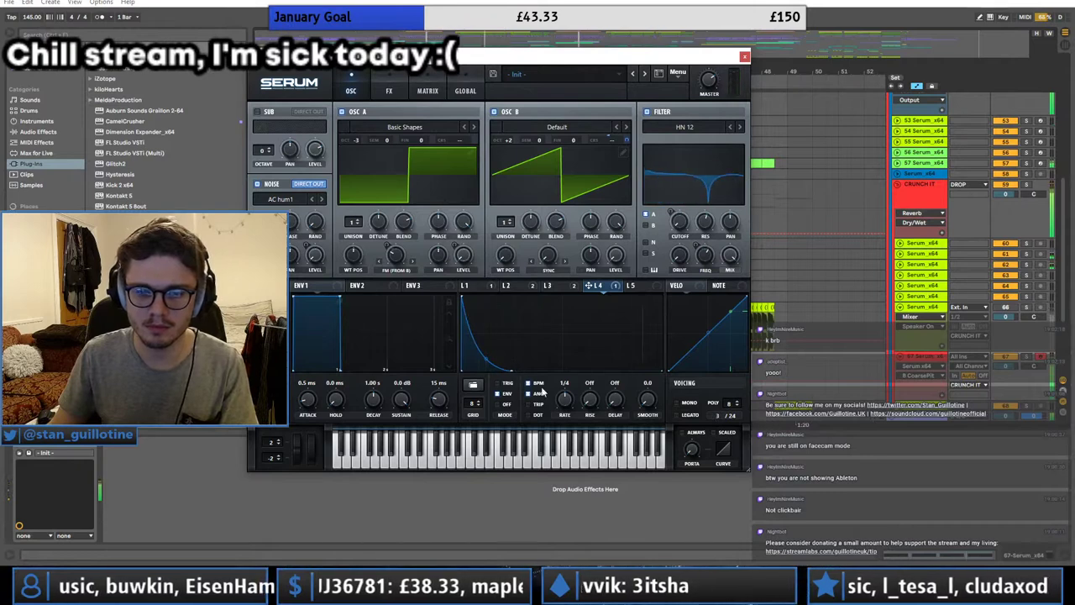
Step: Try a filter effect at the start of the effects chain and switch it off again
{"action": "left_click", "coordinate": [390, 90]}
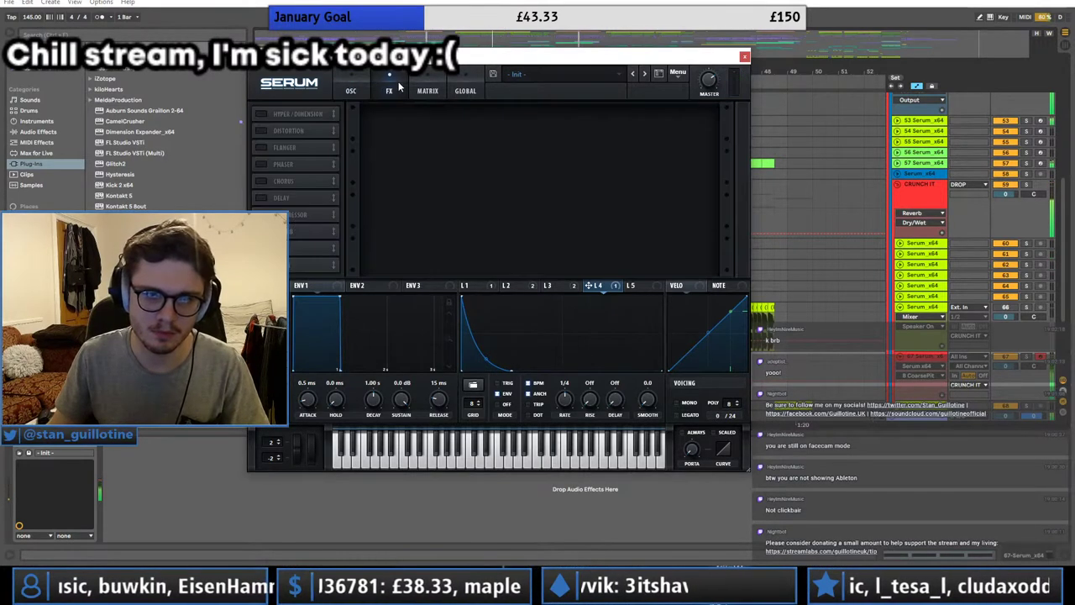
{"action": "left_click", "coordinate": [262, 265]}
{"action": "left_click_drag", "start_coordinate": [290, 264], "coordinate": [305, 108]}
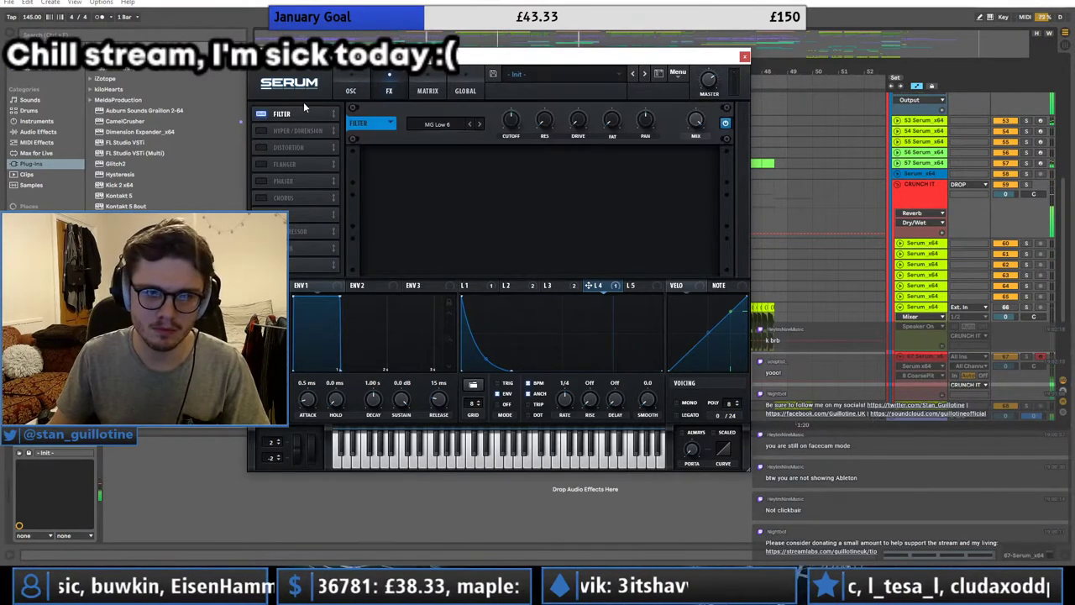
{"action": "left_click", "coordinate": [359, 79]}
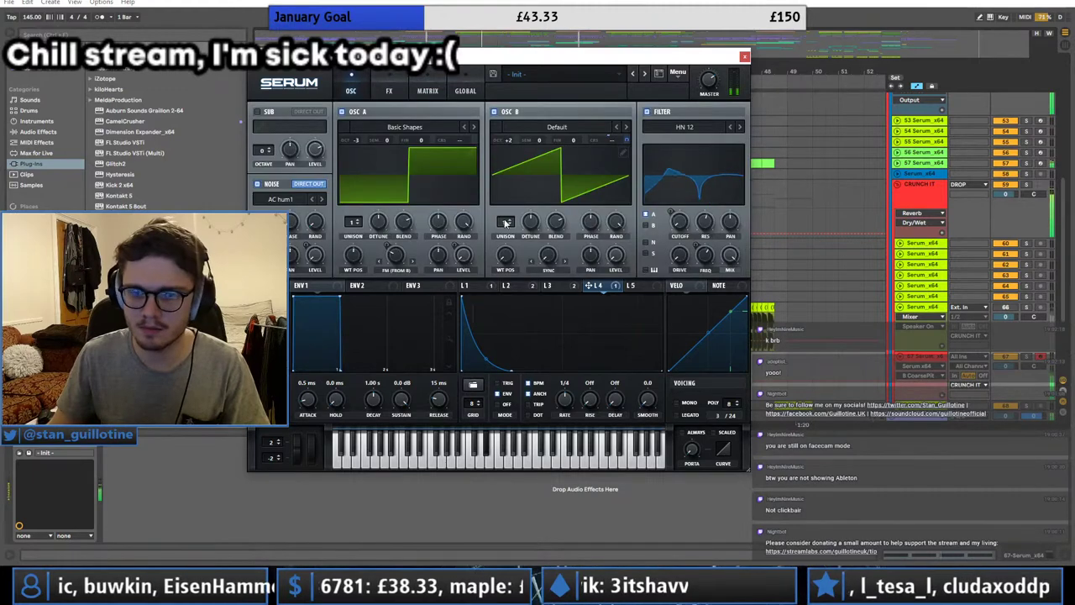
{"action": "left_click", "coordinate": [388, 89]}
{"action": "left_click", "coordinate": [260, 115]}
{"action": "left_click", "coordinate": [362, 85]}
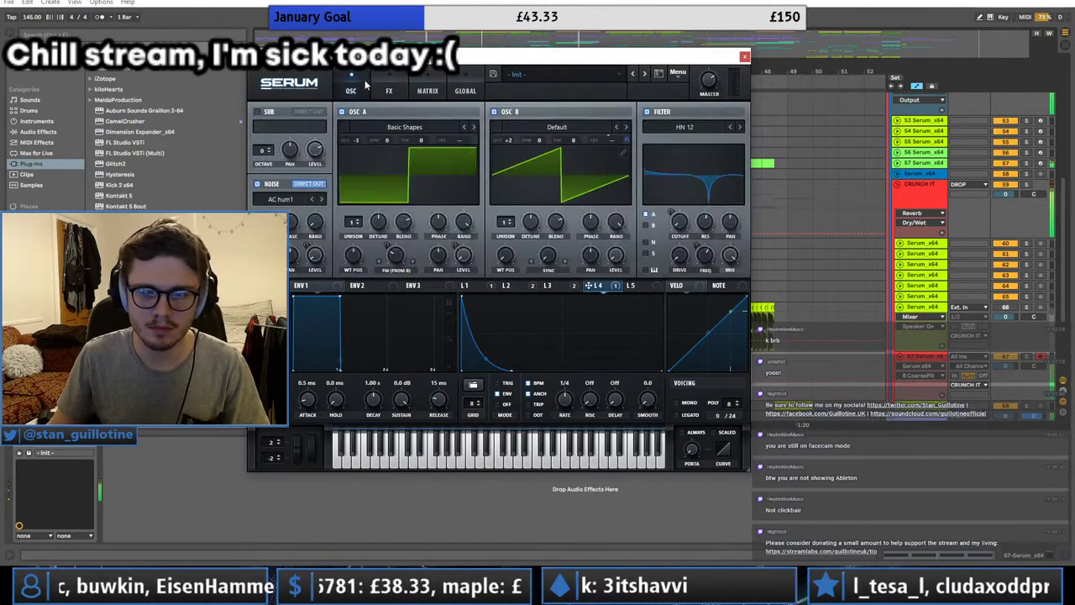
Step: Set the filter cutoff to about 35 Hz and raise LFO 2's noise level modulation to 100
{"action": "left_click", "coordinate": [515, 286]}
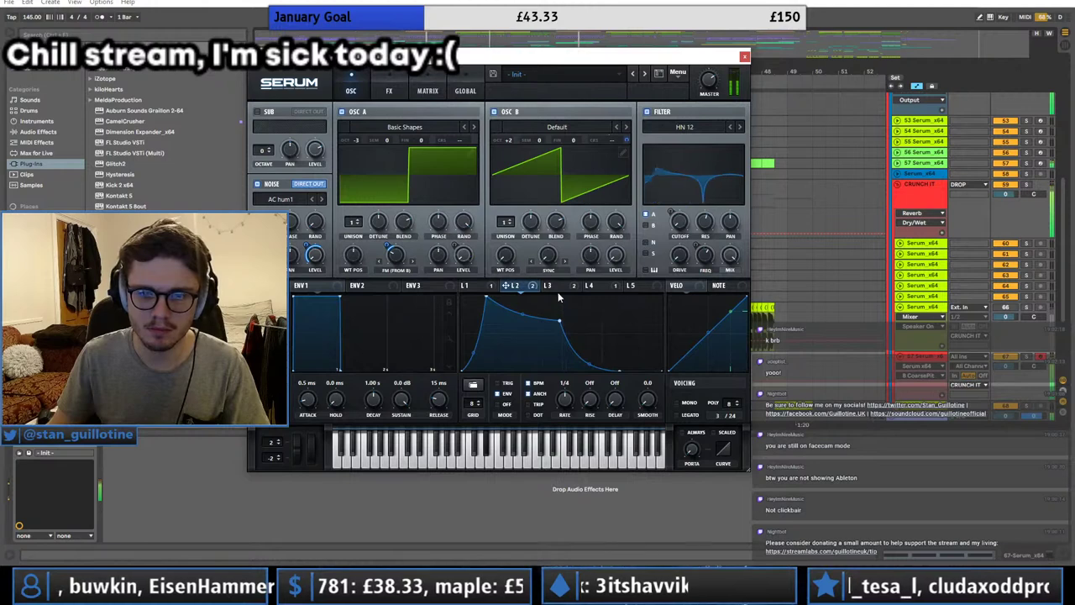
{"action": "left_click", "coordinate": [551, 286]}
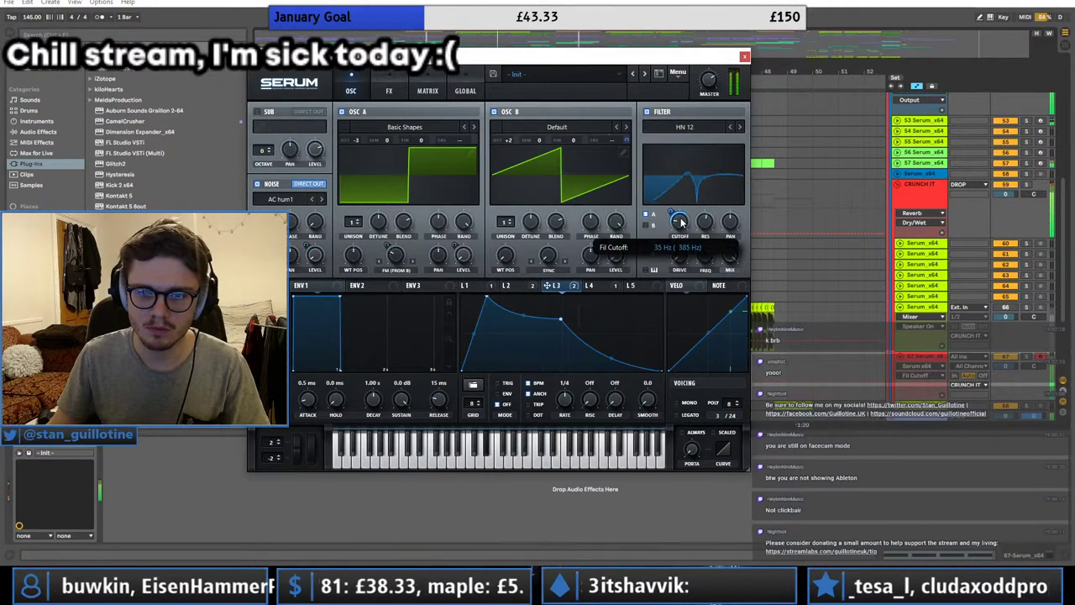
{"action": "left_click", "coordinate": [589, 286]}
{"action": "left_click", "coordinate": [513, 286]}
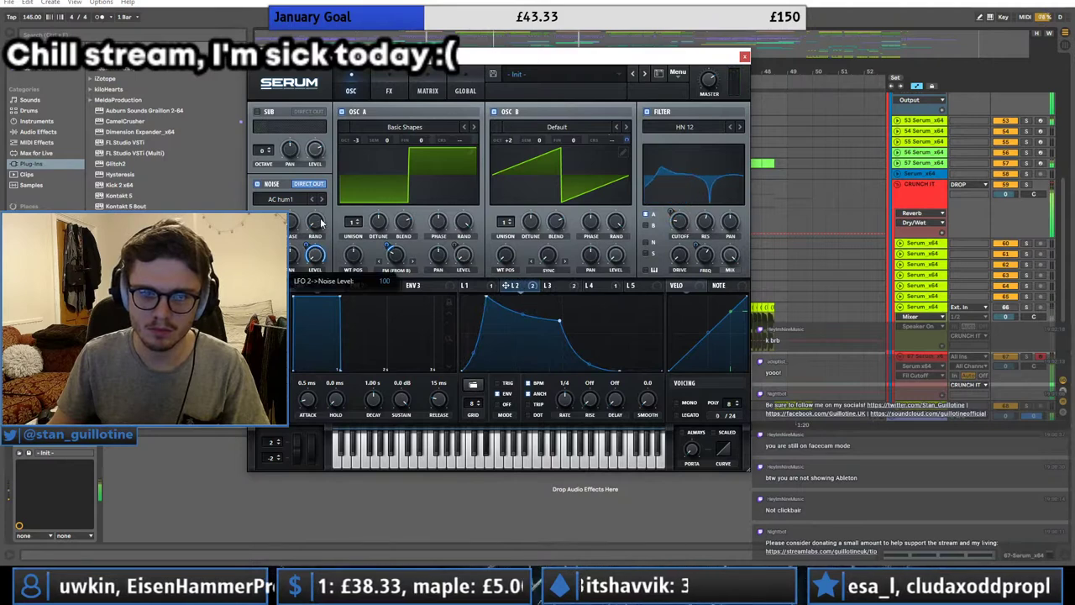
Step: Change the noise sample to BrightWhite and reduce LFO 2's noise level modulation to 70
{"action": "left_click", "coordinate": [281, 199]}
{"action": "left_click", "coordinate": [383, 262]}
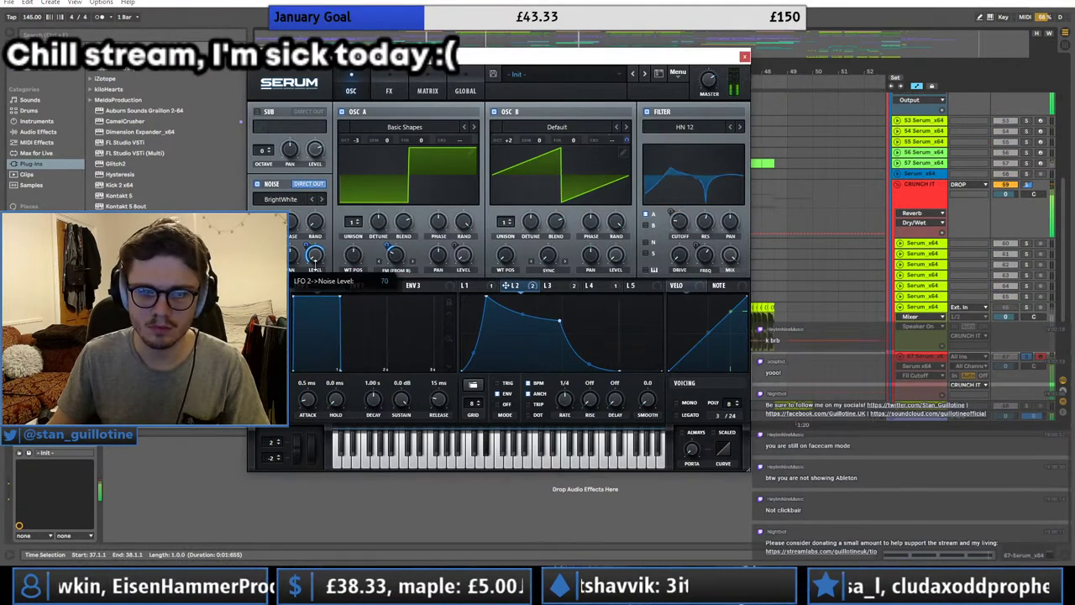
Step: Enable the filter effect in the effects chain, set its type to Reverb and adjust its resonance
{"action": "left_click", "coordinate": [389, 88]}
{"action": "left_click", "coordinate": [263, 115]}
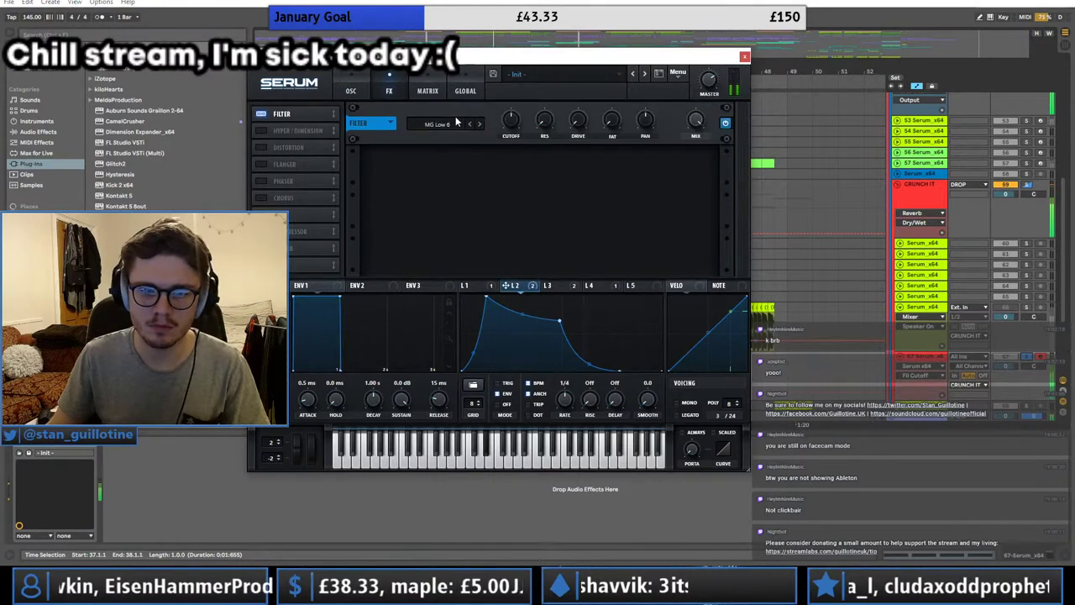
{"action": "left_click", "coordinate": [454, 124]}
{"action": "mouse_move", "coordinate": [445, 161]}
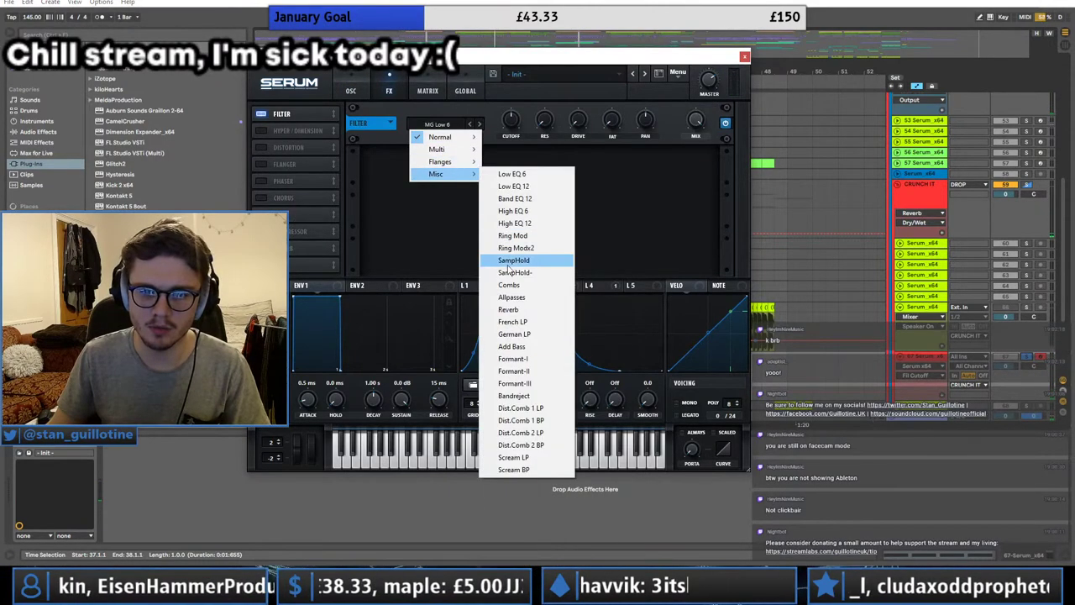
{"action": "left_click", "coordinate": [508, 308]}
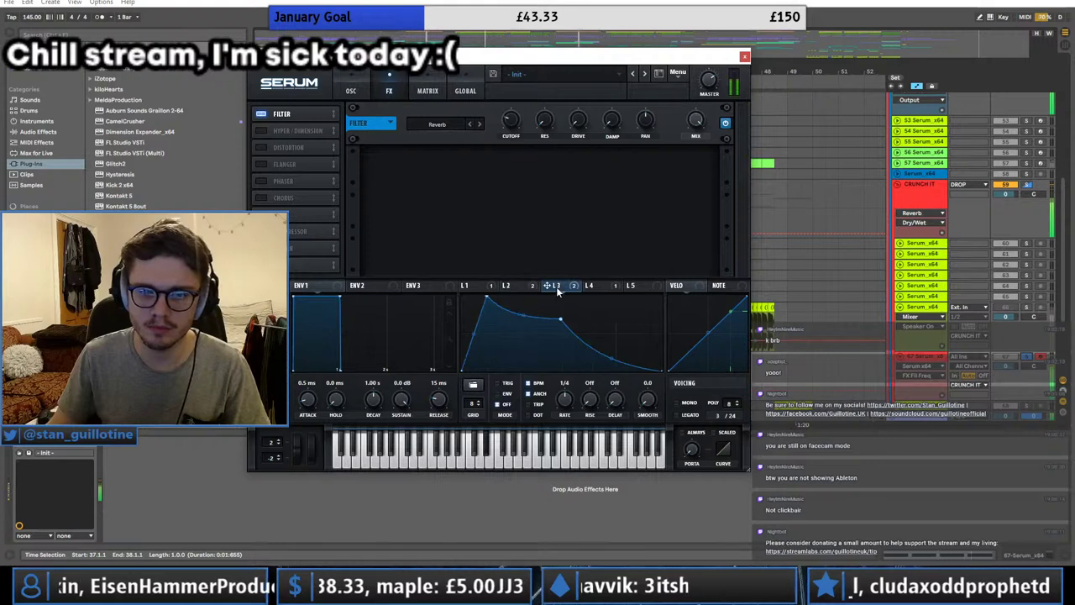
{"action": "left_click_drag", "start_coordinate": [543, 122], "coordinate": [548, 65]}
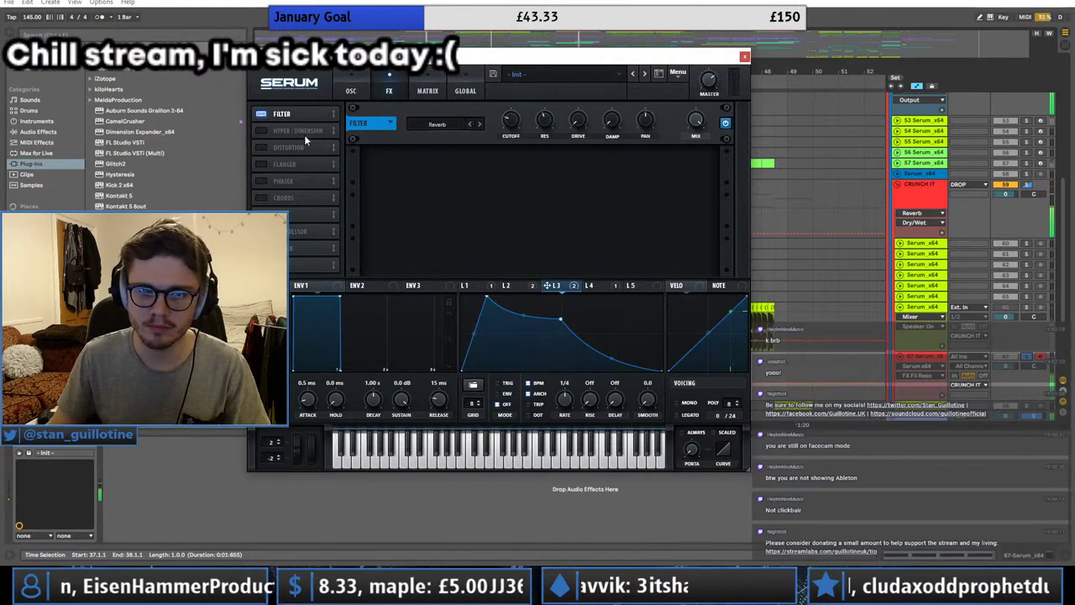
Step: Add Hyper/Dimension with Dimension size at about 39% and Hyper mix at about 15%, and adjust the Dimension mix and Hyper rate
{"action": "left_click", "coordinate": [263, 130]}
{"action": "left_click_drag", "start_coordinate": [696, 164], "coordinate": [703, 97]}
{"action": "left_click_drag", "start_coordinate": [656, 164], "coordinate": [663, 191]}
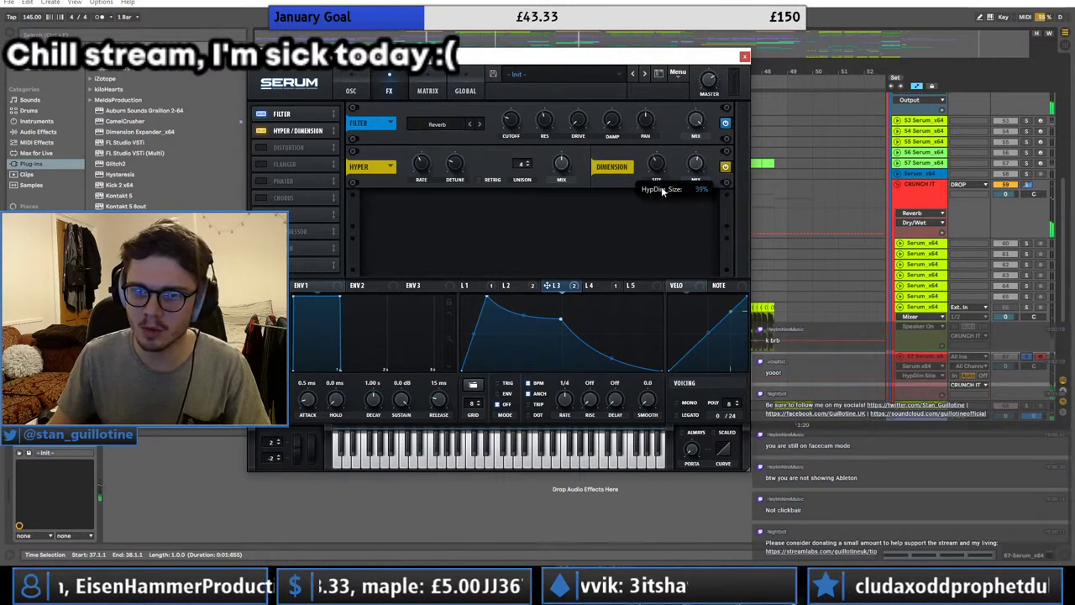
{"action": "left_click_drag", "start_coordinate": [561, 164], "coordinate": [557, 174]}
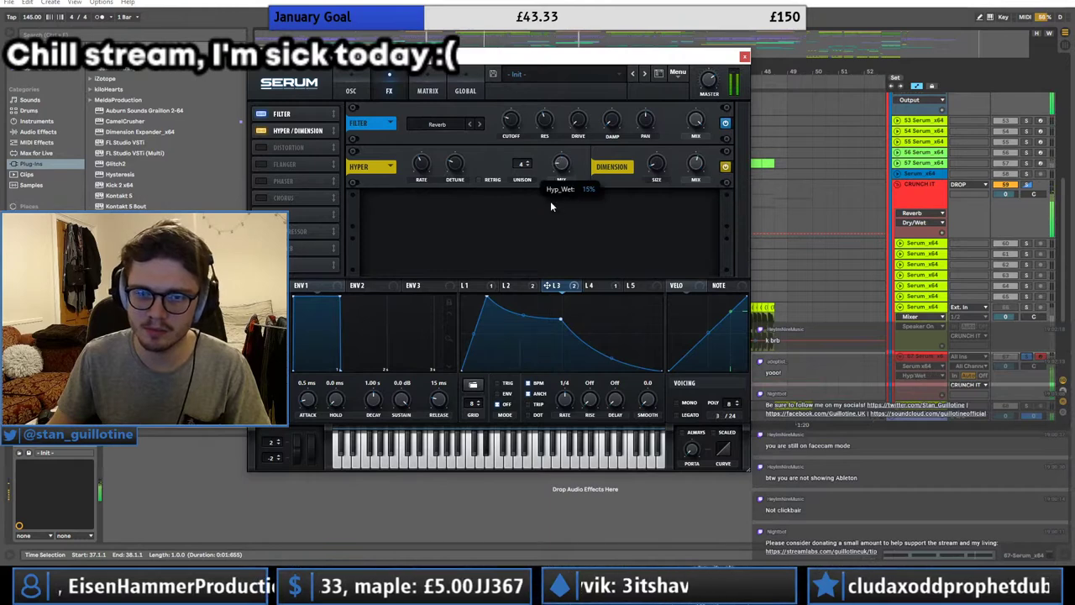
{"action": "left_click_drag", "start_coordinate": [456, 174], "coordinate": [424, 159]}
Step: Try a multiband compressor at the end of the effects chain and switch it off again
{"action": "left_click", "coordinate": [351, 91]}
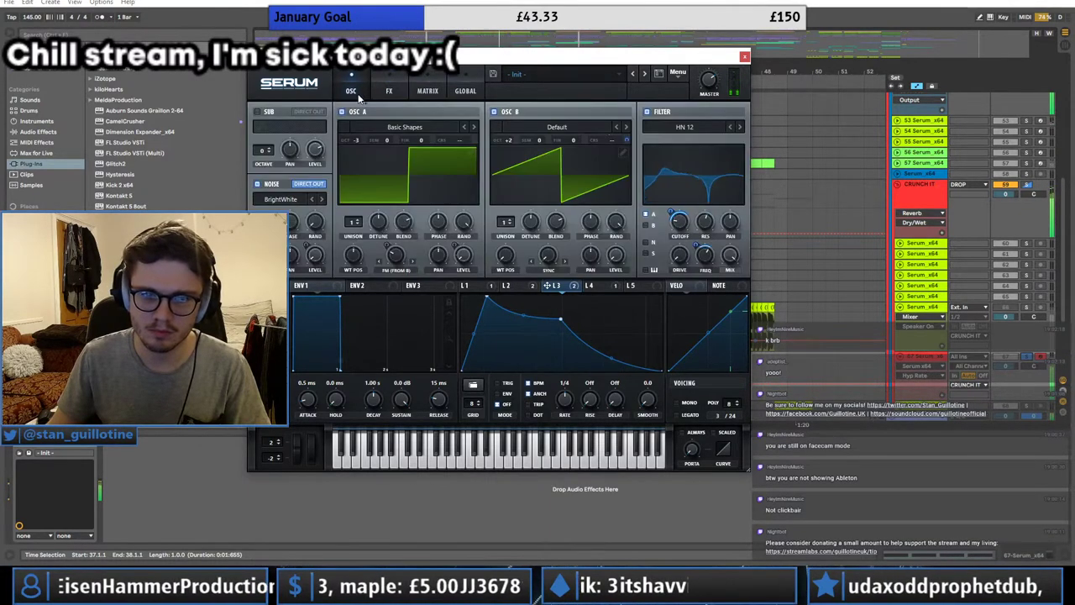
{"action": "left_click", "coordinate": [389, 91]}
{"action": "left_click", "coordinate": [294, 231]}
{"action": "left_click", "coordinate": [588, 224]}
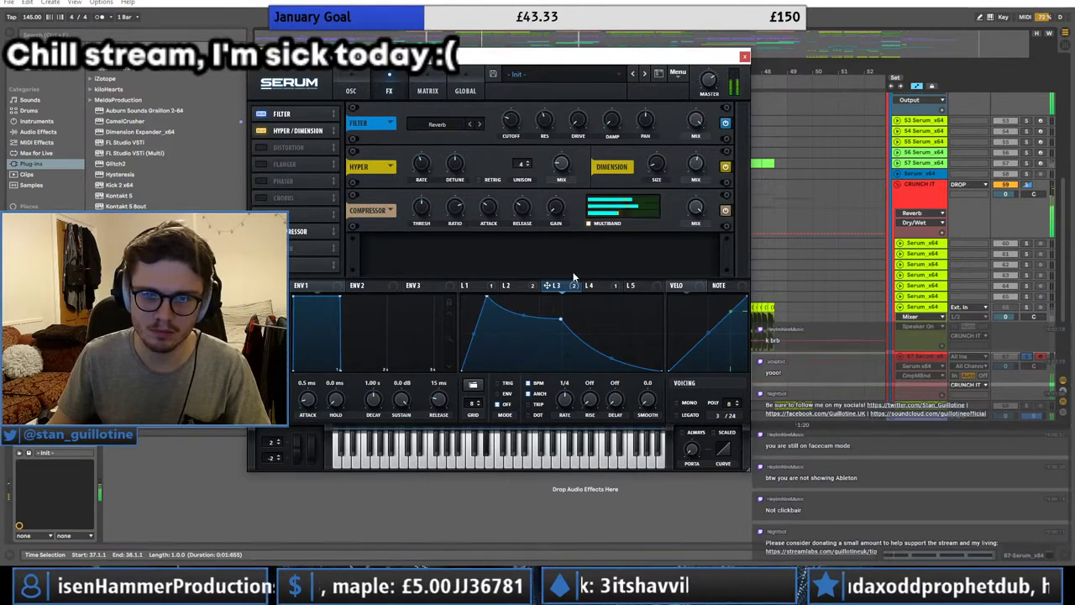
{"action": "left_click", "coordinate": [598, 286]}
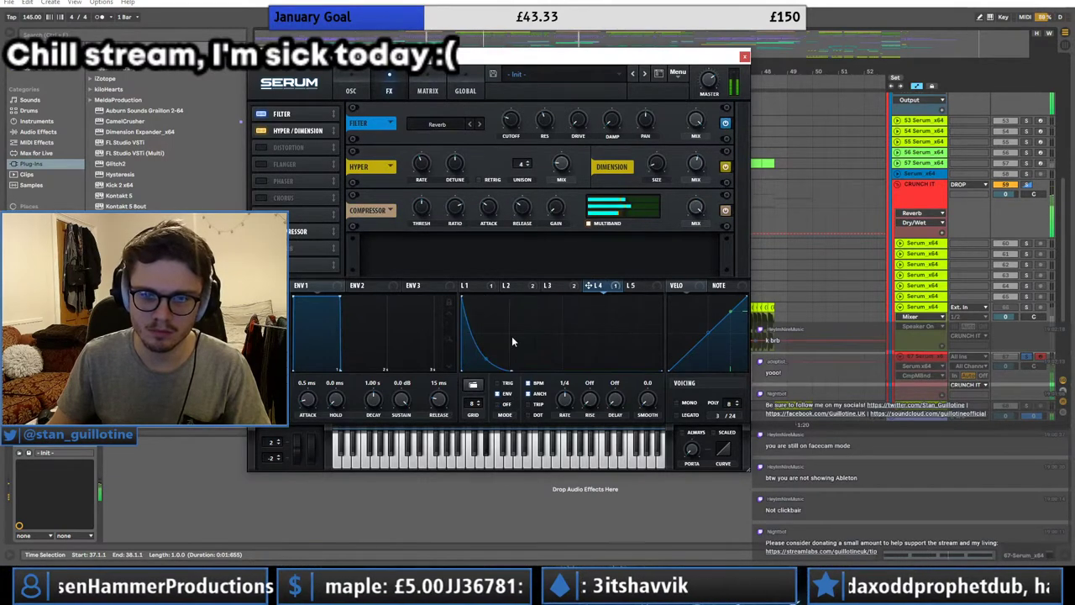
{"action": "left_click", "coordinate": [263, 231]}
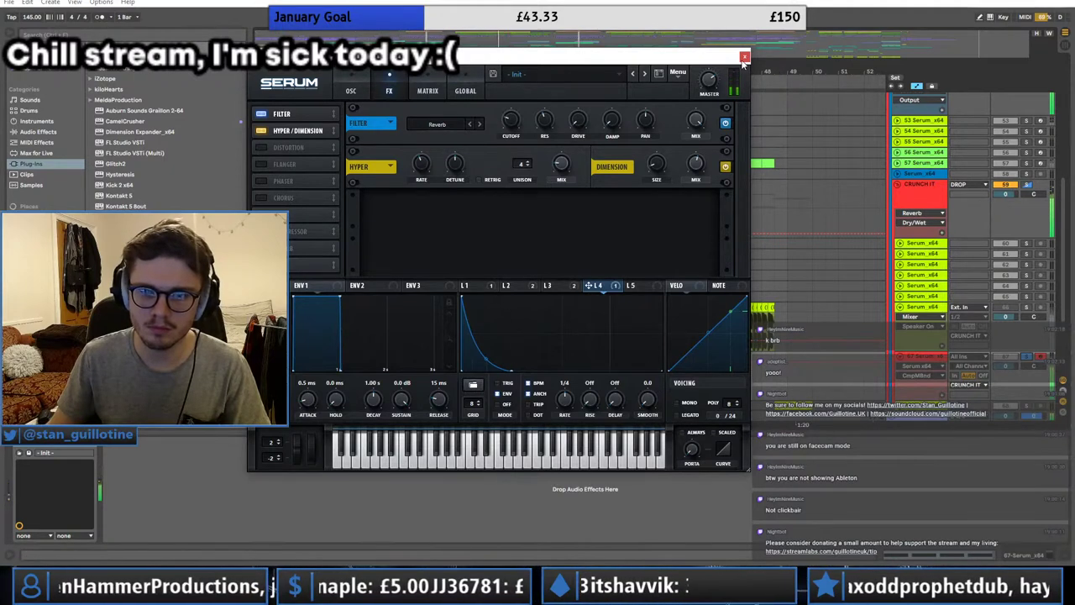
Step: Close the synth window and add FabFilter Pro-Q 3 after Serum on the bass track
{"action": "left_click", "coordinate": [744, 56]}
{"action": "left_click", "coordinate": [34, 132]}
{"action": "left_click", "coordinate": [40, 73]}
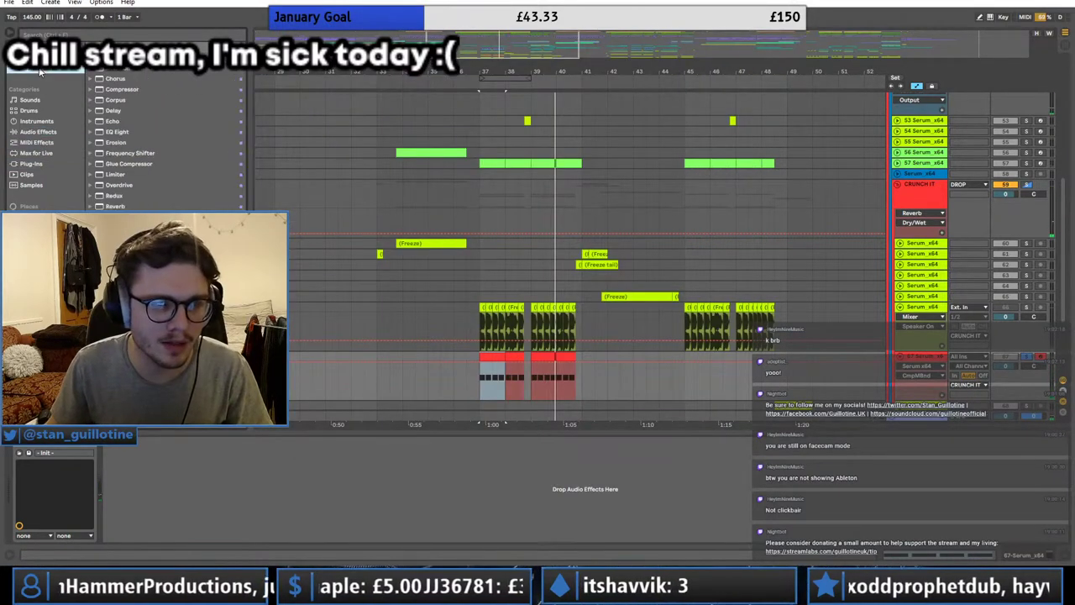
{"action": "double_click", "coordinate": [126, 281]}
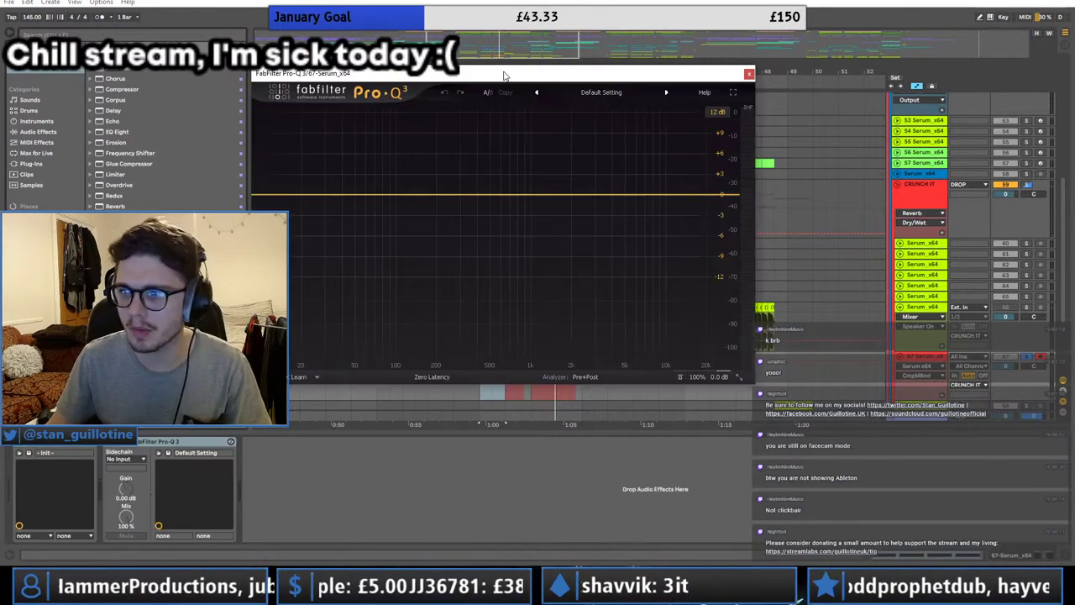
{"action": "left_click_drag", "start_coordinate": [502, 76], "coordinate": [517, 191]}
Step: Add and shape EQ bands in Pro-Q 3 during playback, including band 3's Q, and close the equalizer
{"action": "key", "text": "space"}
{"action": "left_click_drag", "start_coordinate": [554, 309], "coordinate": [600, 325]}
{"action": "scroll", "coordinate": [623, 243], "scroll_direction": "up", "scroll_amount": 6}
{"action": "double_click", "coordinate": [323, 325]}
{"action": "left_click_drag", "start_coordinate": [324, 325], "coordinate": [451, 337]}
{"action": "left_click", "coordinate": [453, 297]}
{"action": "left_click", "coordinate": [458, 361]}
{"action": "left_click", "coordinate": [763, 189]}
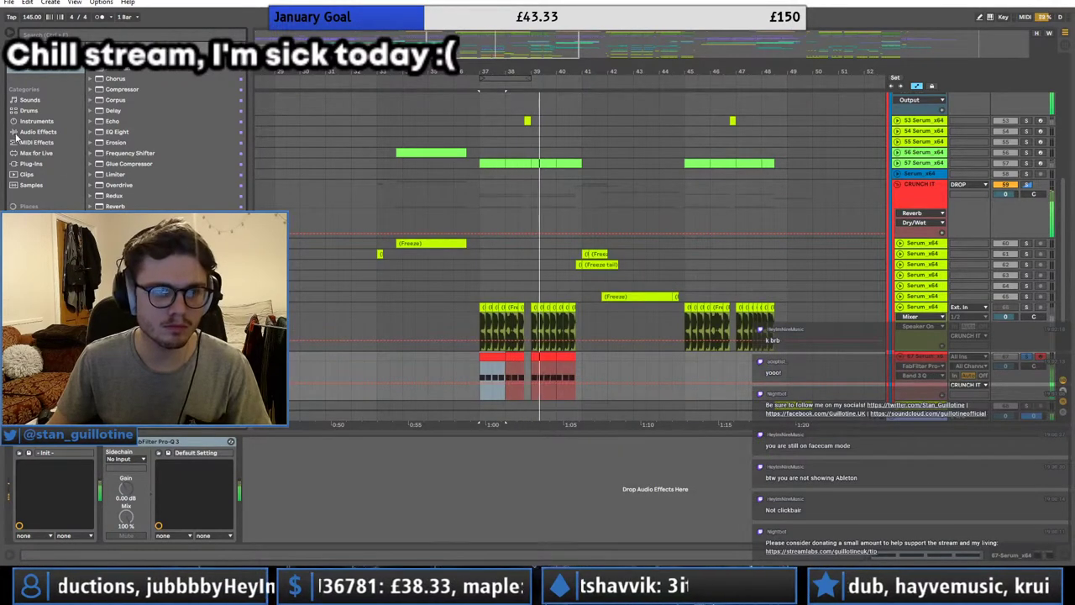
Step: Enable Serum's sub oscillator with a saw wave, turn its level down and modulate that level with LFO 2
{"action": "left_click", "coordinate": [38, 132]}
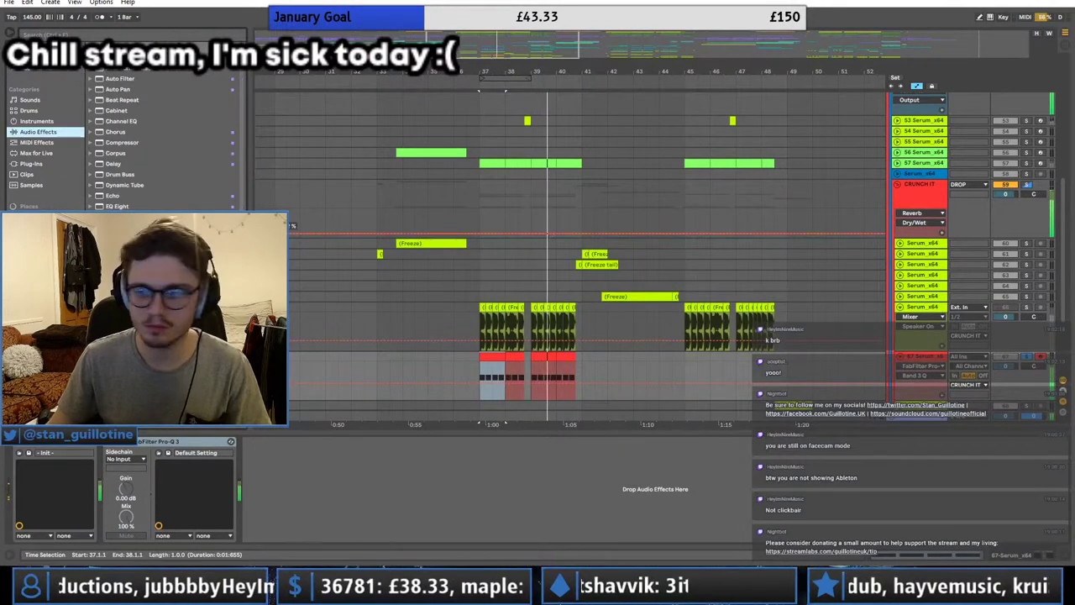
{"action": "left_click", "coordinate": [35, 441]}
{"action": "left_click", "coordinate": [257, 111]}
{"action": "left_click", "coordinate": [284, 127]}
{"action": "left_click", "coordinate": [295, 127]}
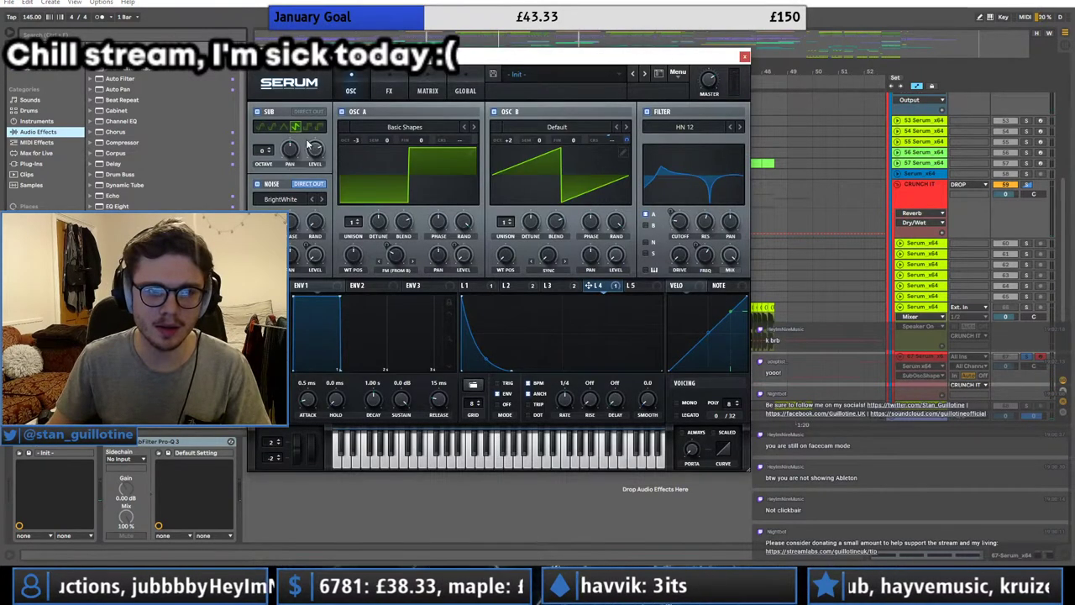
{"action": "left_click_drag", "start_coordinate": [310, 146], "coordinate": [319, 201]}
{"action": "left_click", "coordinate": [470, 287]}
{"action": "left_click_drag", "start_coordinate": [513, 287], "coordinate": [306, 187]}
Step: Set the sub oscillator to -3 octaves with direct out and an LFO 2 level amount of 34, and save the set
{"action": "left_click", "coordinate": [270, 153]}
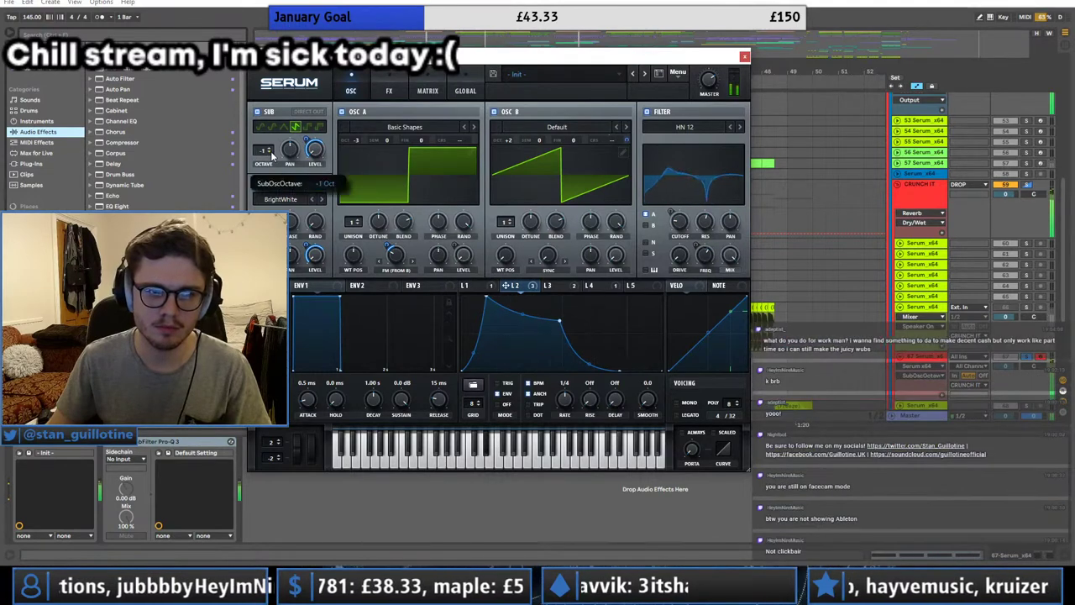
{"action": "left_click", "coordinate": [269, 153]}
{"action": "left_click", "coordinate": [270, 152]}
{"action": "left_click", "coordinate": [308, 113]}
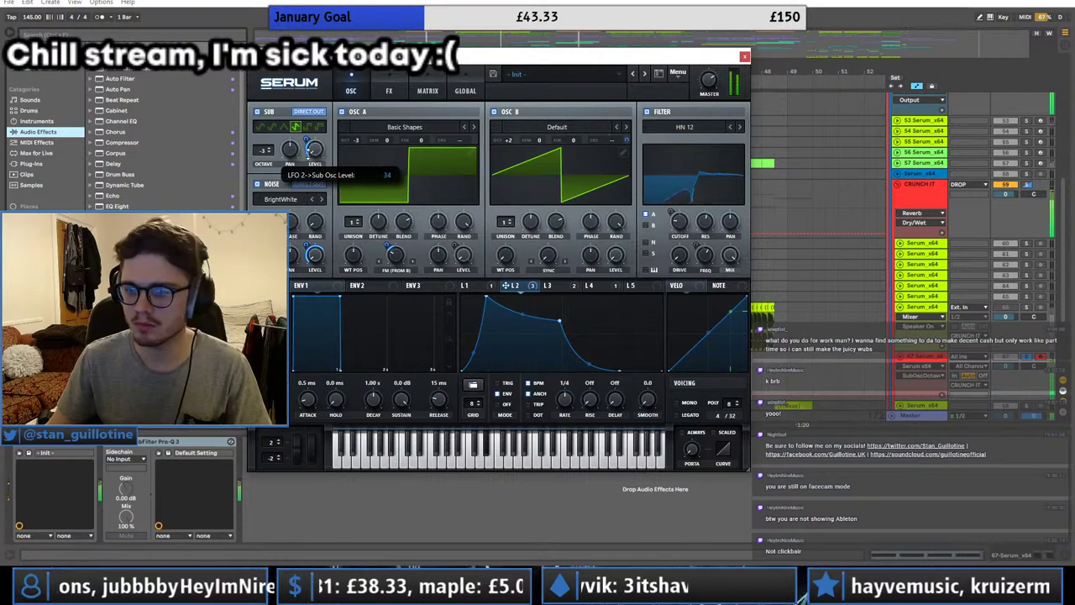
{"action": "left_click", "coordinate": [744, 57]}
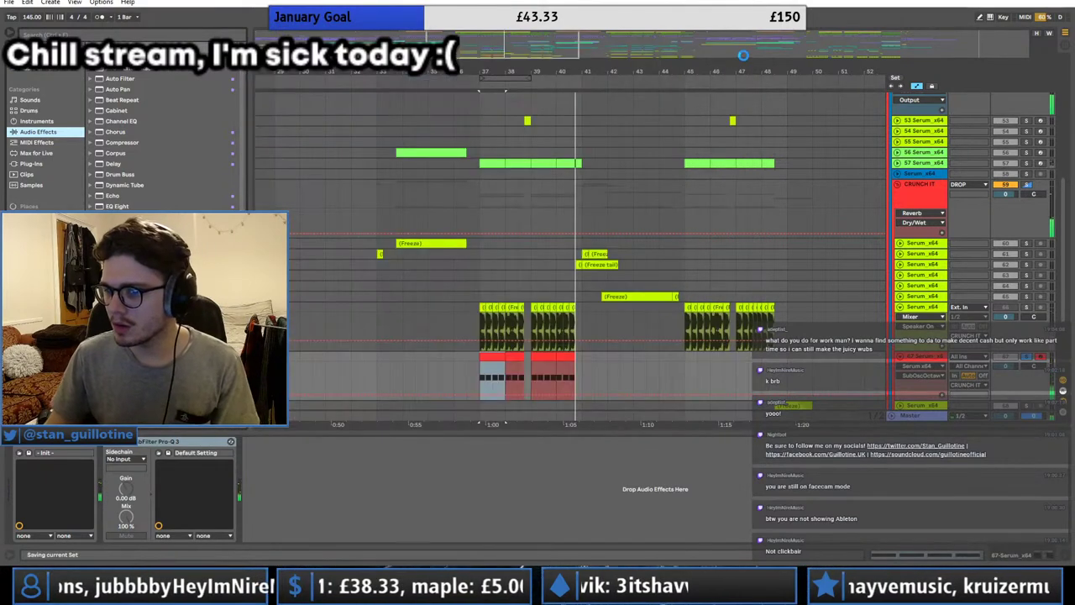
{"action": "key", "text": "ctrl+s"}
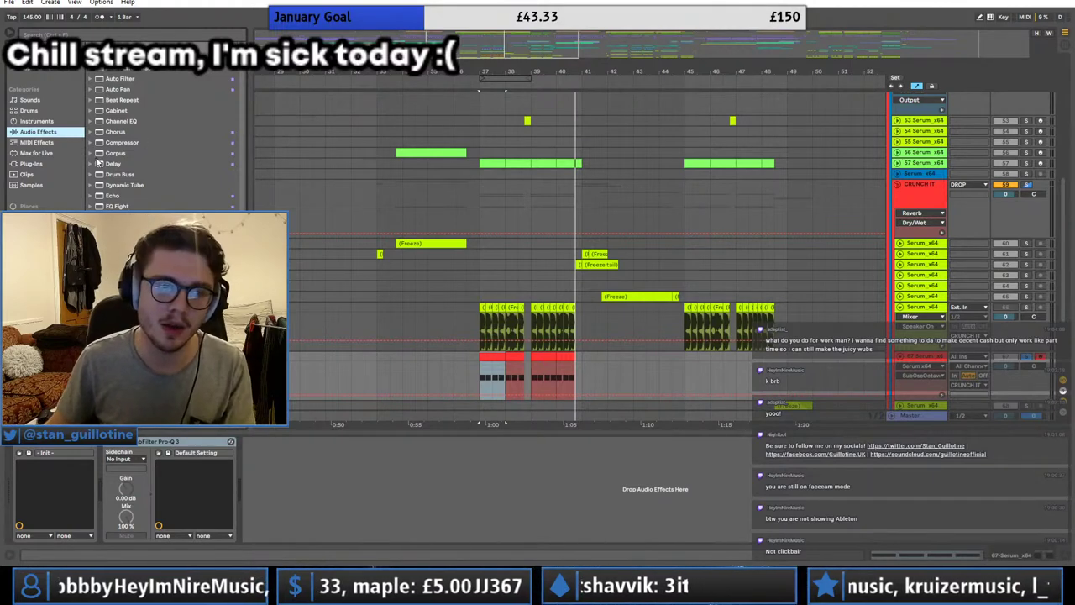
Step: Insert Dynamic Tube's Hot Driven Tape preset between Serum and Pro-Q 3, and save the set
{"action": "left_click", "coordinate": [97, 186]}
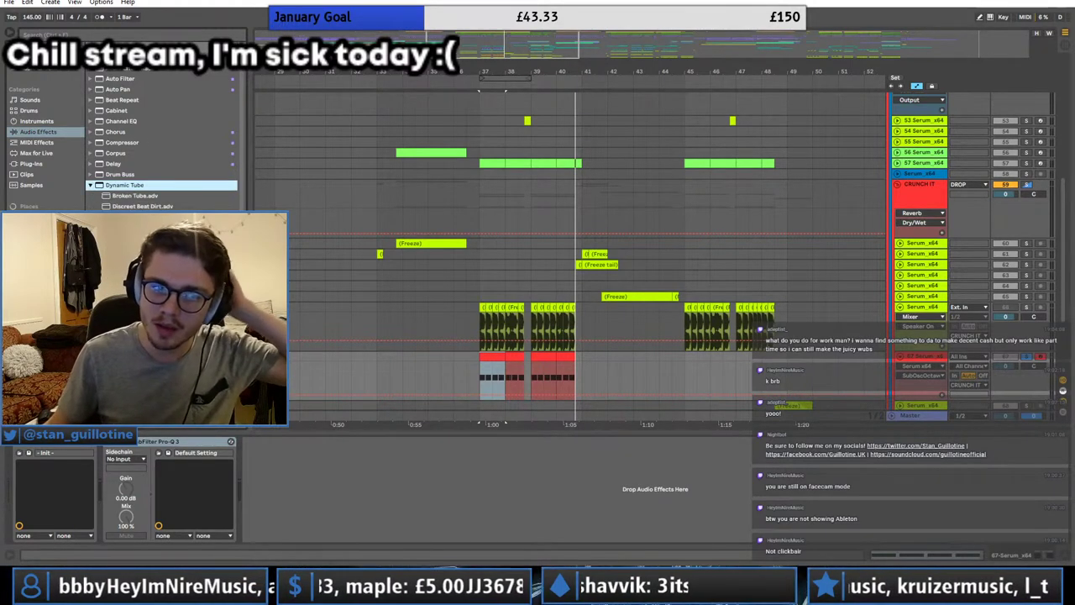
{"action": "left_click", "coordinate": [143, 487]}
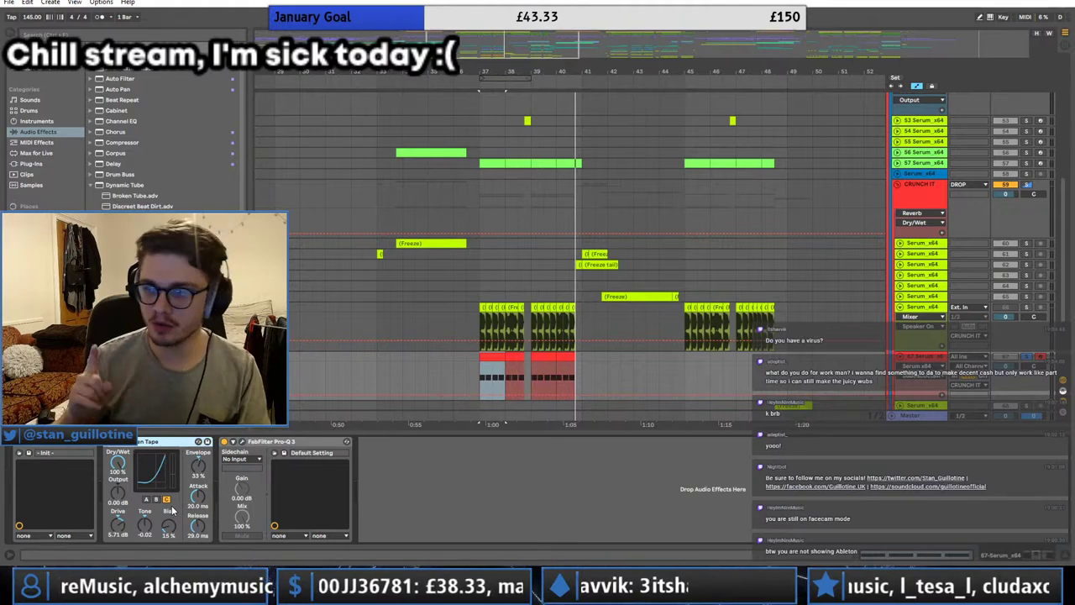
{"action": "left_click", "coordinate": [168, 507]}
{"action": "key", "text": "ctrl+s"}
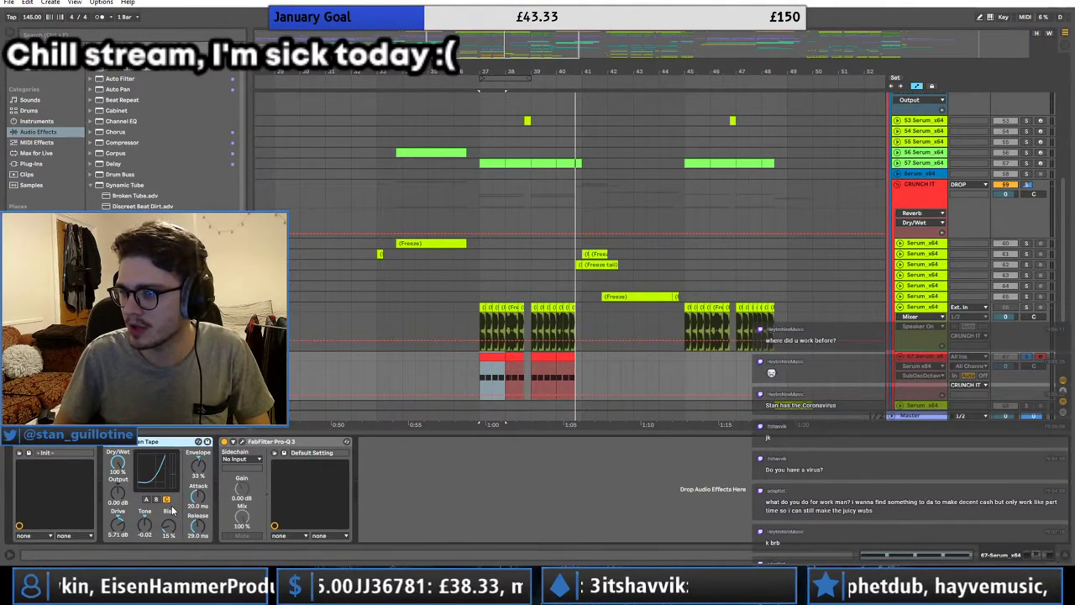
Step: Set the Dynamic Tube bias to 40%, audition the bass part again and save the set
{"action": "left_click", "coordinate": [467, 414]}
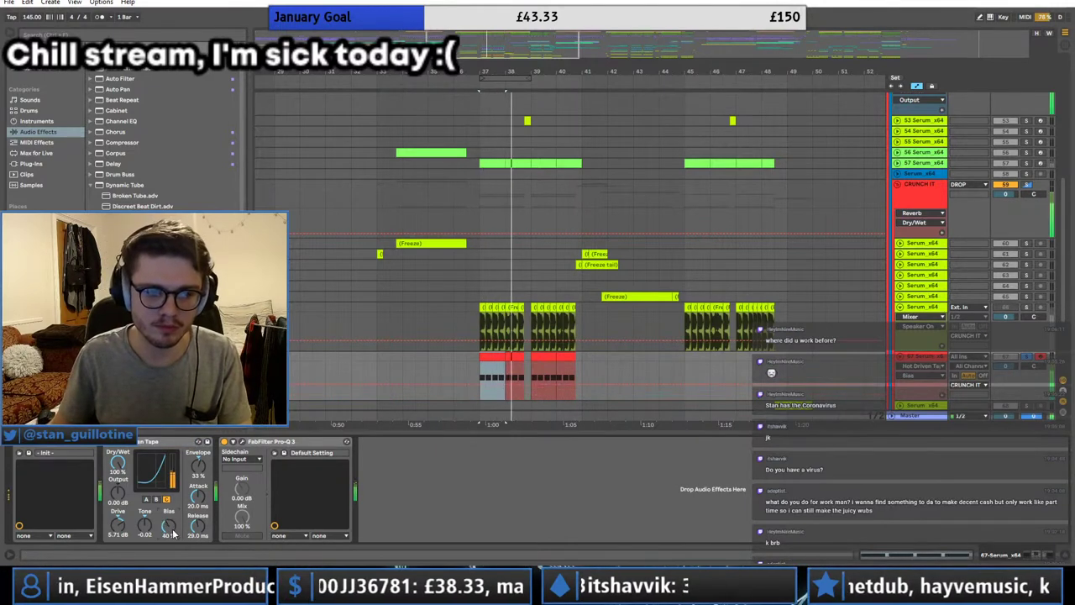
{"action": "mouse_move", "coordinate": [174, 533]}
{"action": "left_mouse_down"}
{"action": "mouse_move", "coordinate": [174, 510]}
{"action": "mouse_move", "coordinate": [173, 532]}
{"action": "left_mouse_up"}
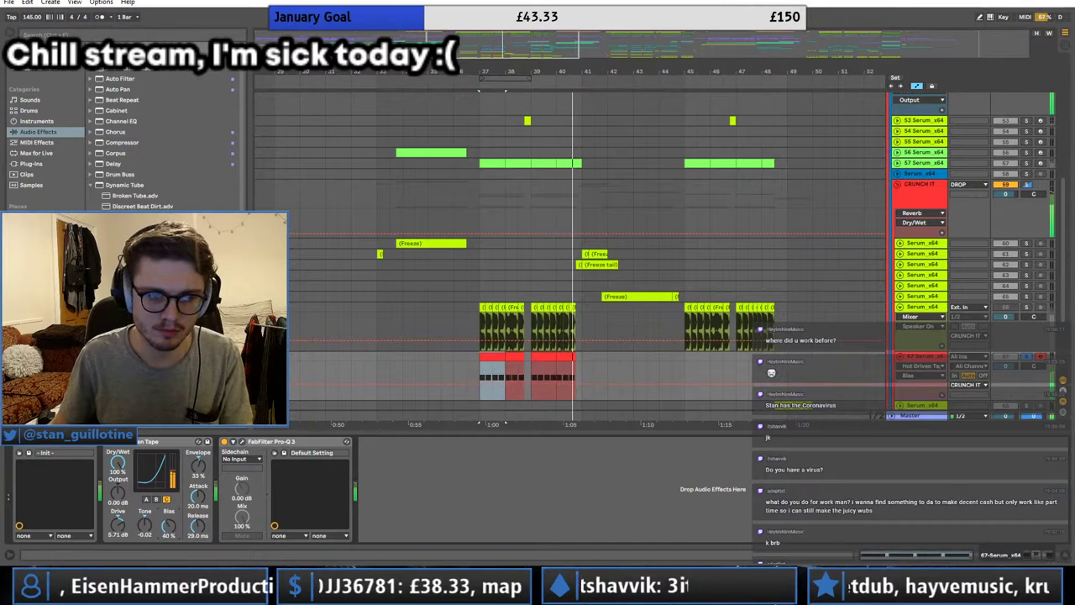
{"action": "key", "text": "space"}
{"action": "key", "text": "space"}
{"action": "left_click", "coordinate": [91, 185]}
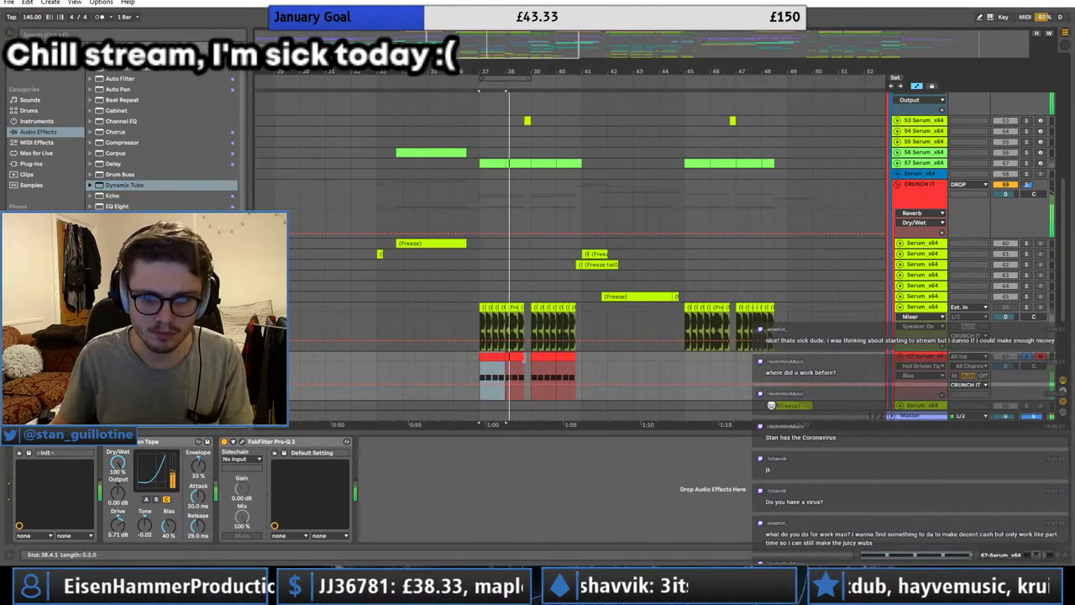
{"action": "left_click", "coordinate": [489, 359]}
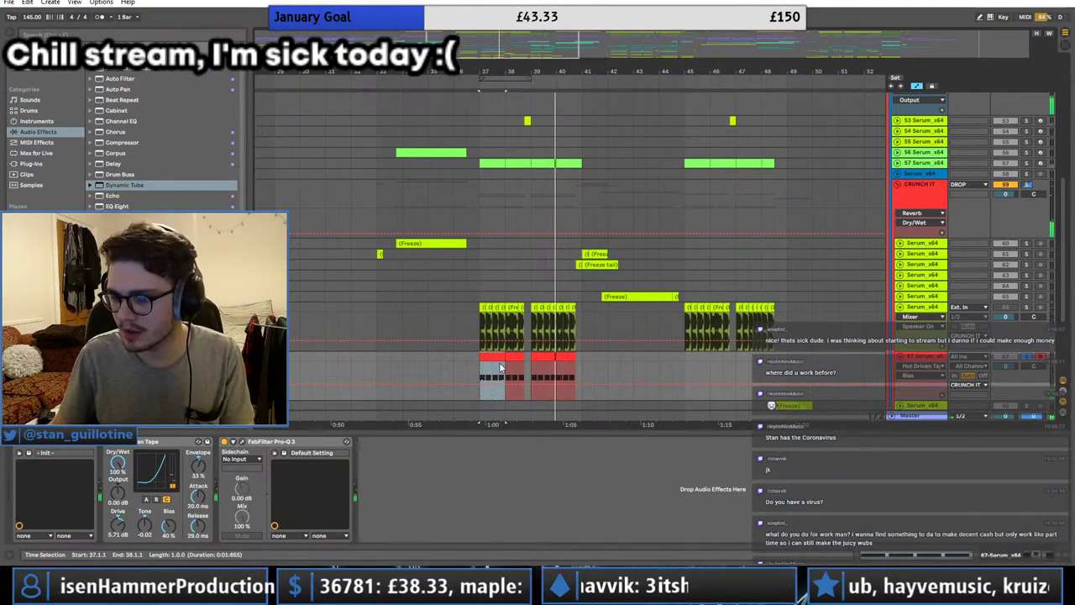
{"action": "key", "text": "ctrl+s"}
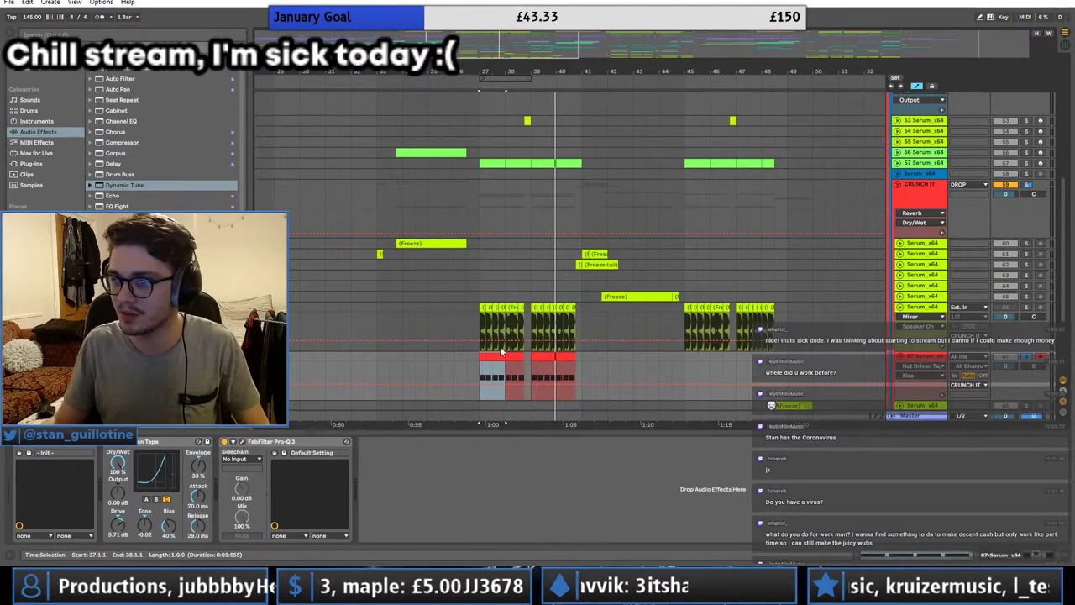
Step: Copy the bass clips from bars 37 to 41 and paste them at bar 45 on the same track
{"action": "left_click_drag", "start_coordinate": [581, 360], "coordinate": [485, 356]}
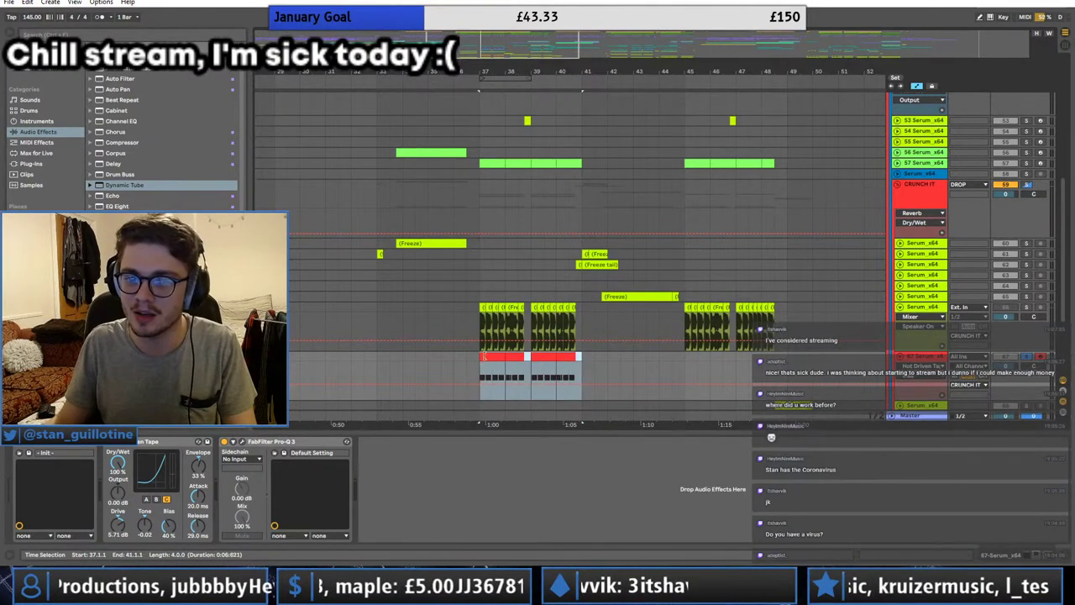
{"action": "key", "text": "ctrl+c"}
{"action": "left_click", "coordinate": [688, 357]}
{"action": "key", "text": "ctrl+v"}
{"action": "left_click", "coordinate": [775, 353]}
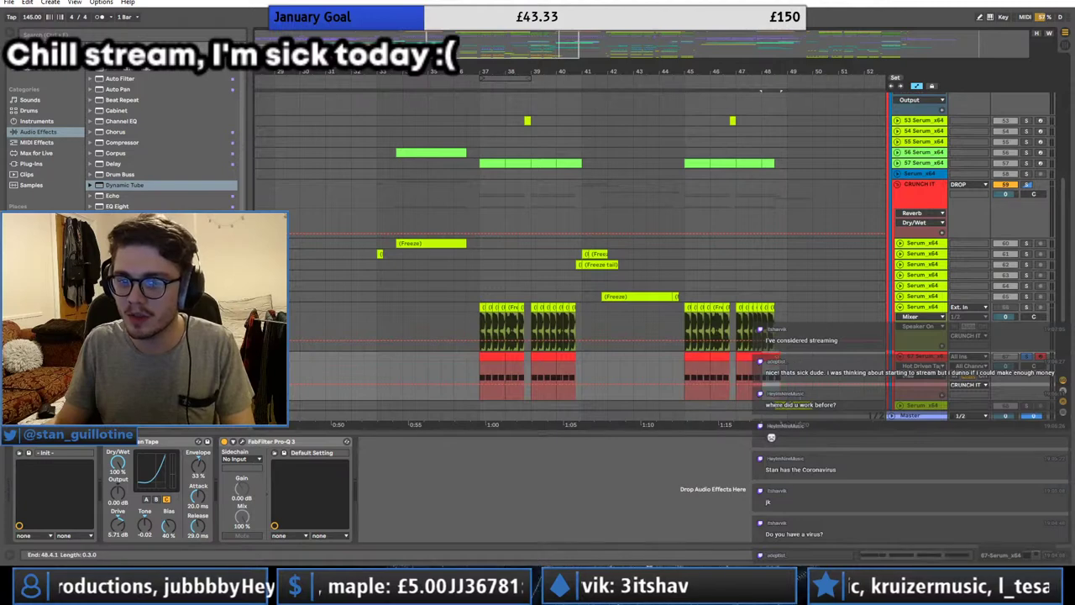
Step: In the bar 47 bass clip, set the grid to 1/16T, shorten the note on beat 3 and duplicate it twice as a triplet
{"action": "left_click", "coordinate": [750, 359]}
{"action": "left_click", "coordinate": [753, 358]}
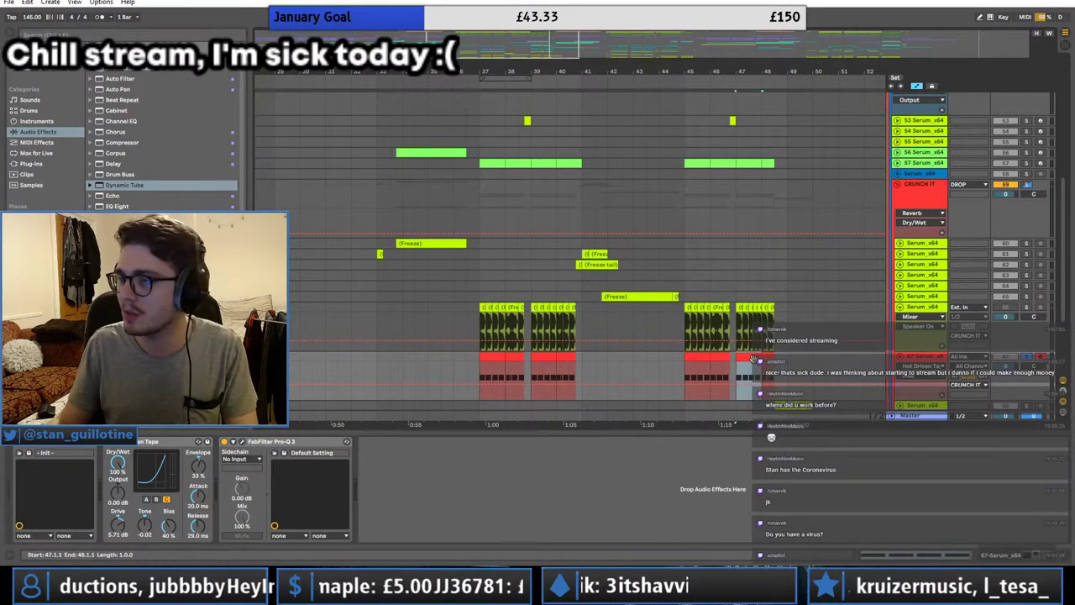
{"action": "double_click", "coordinate": [754, 360]}
{"action": "left_click", "coordinate": [840, 420]}
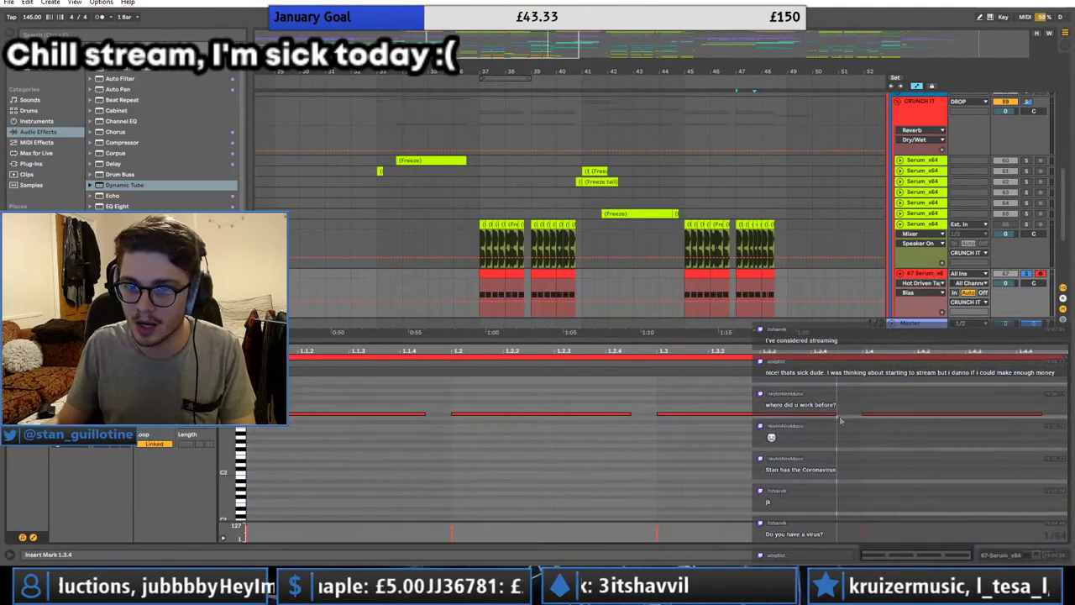
{"action": "right_click", "coordinate": [827, 403]}
{"action": "left_click", "coordinate": [847, 380]}
{"action": "right_click", "coordinate": [842, 399]}
{"action": "left_click", "coordinate": [951, 317]}
{"action": "left_click_drag", "start_coordinate": [836, 414], "coordinate": [708, 414]}
{"action": "key", "text": "ctrl+d"}
{"action": "key", "text": "ctrl+d"}
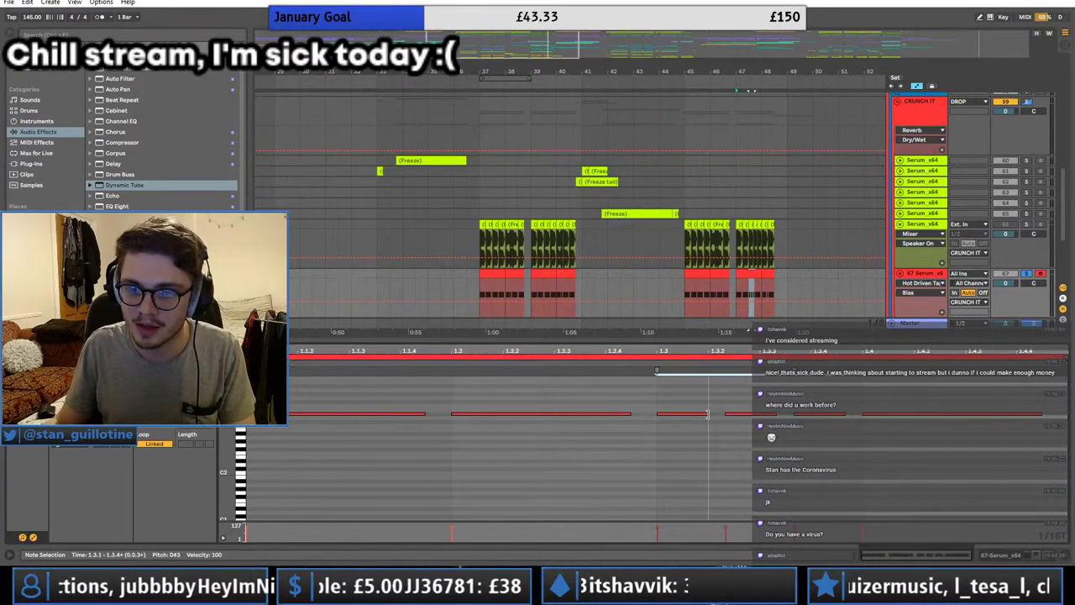
Step: Undo the split of the bar 47 bass clip and reselect the whole clip
{"action": "left_click", "coordinate": [744, 275]}
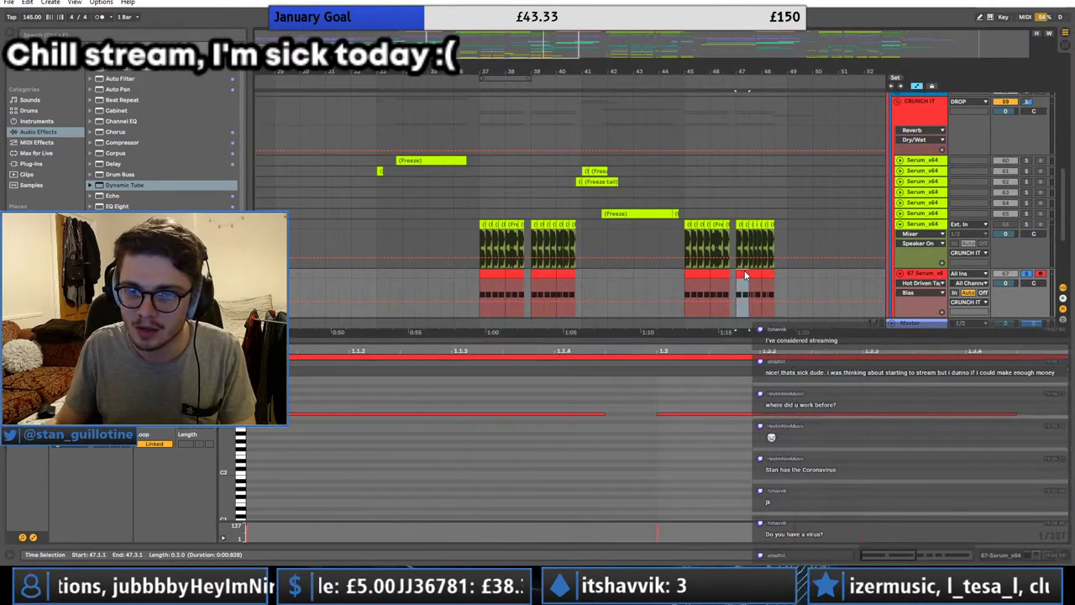
{"action": "key", "text": "ctrl+z"}
{"action": "left_click", "coordinate": [753, 275]}
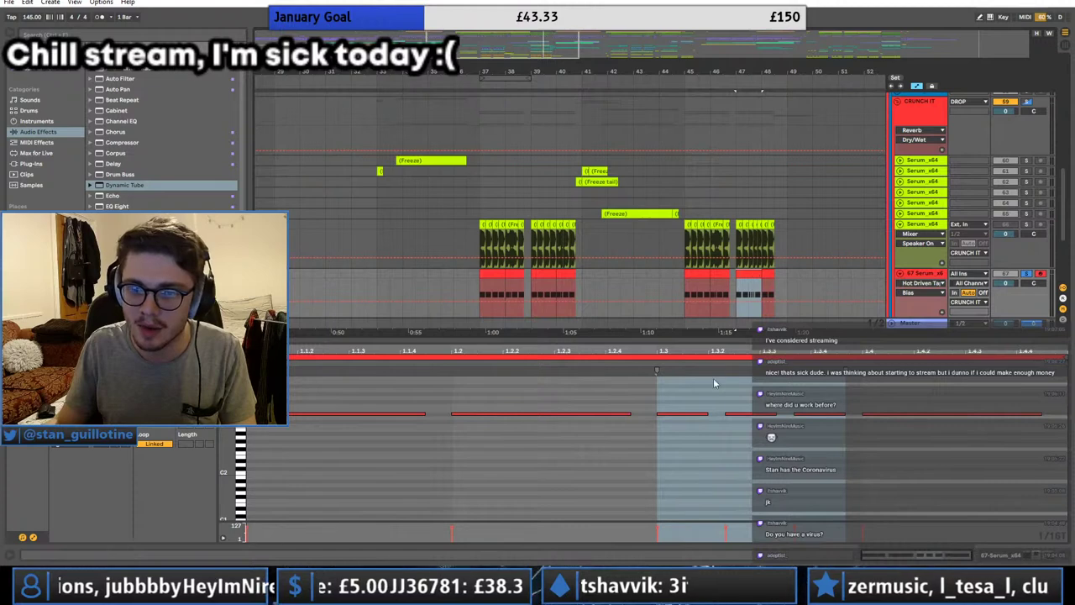
Step: Add OTT to the end of the Serum bass track's effect chain and lower its depth
{"action": "left_click", "coordinate": [499, 290]}
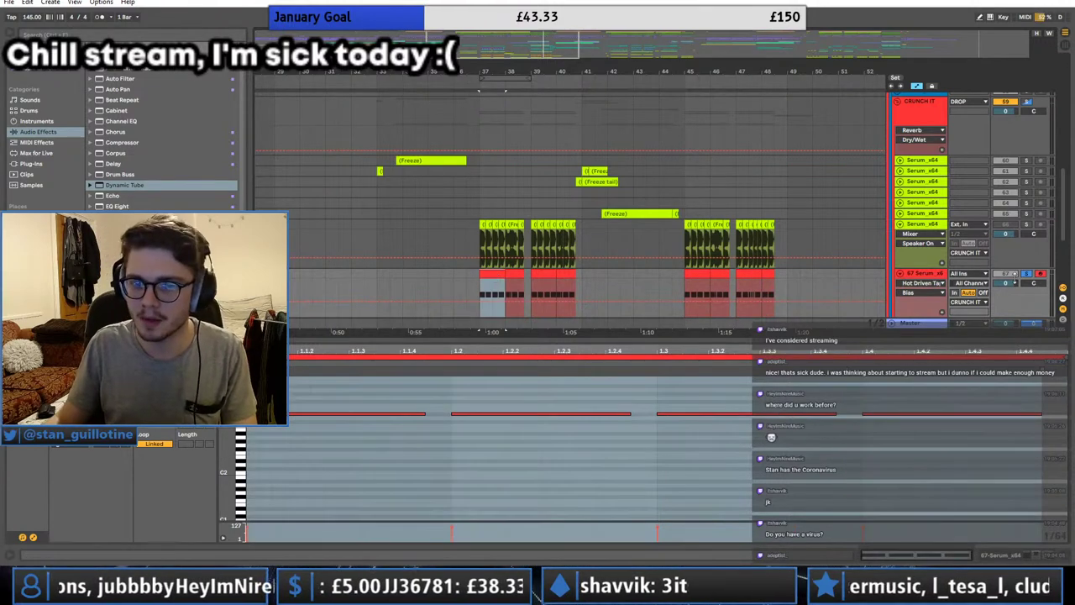
{"action": "left_click", "coordinate": [968, 274]}
{"action": "double_click", "coordinate": [929, 274]}
{"action": "left_click", "coordinate": [27, 164]}
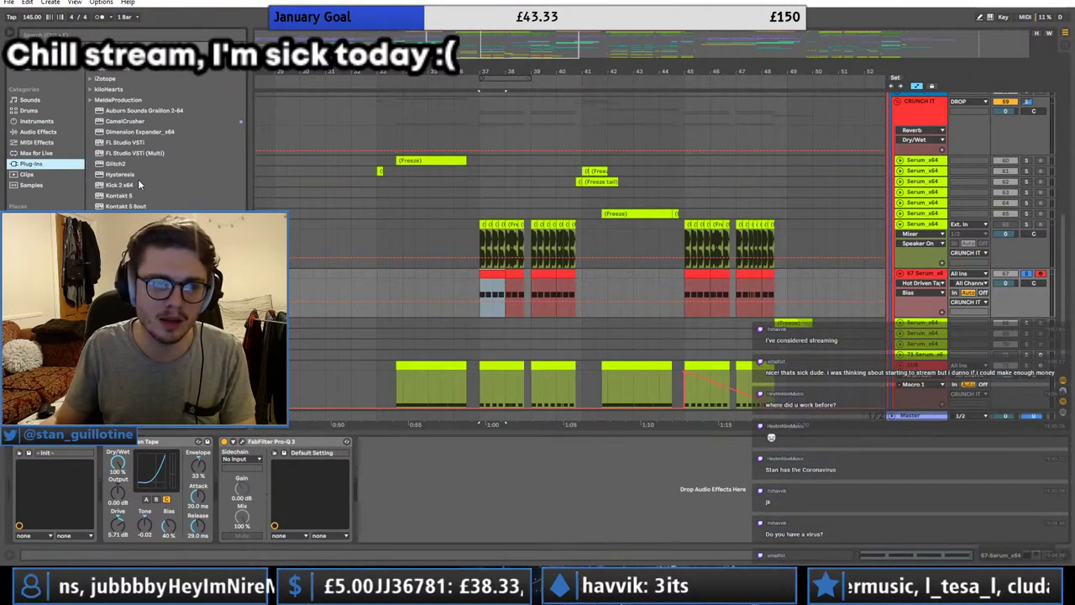
{"action": "double_click", "coordinate": [118, 294]}
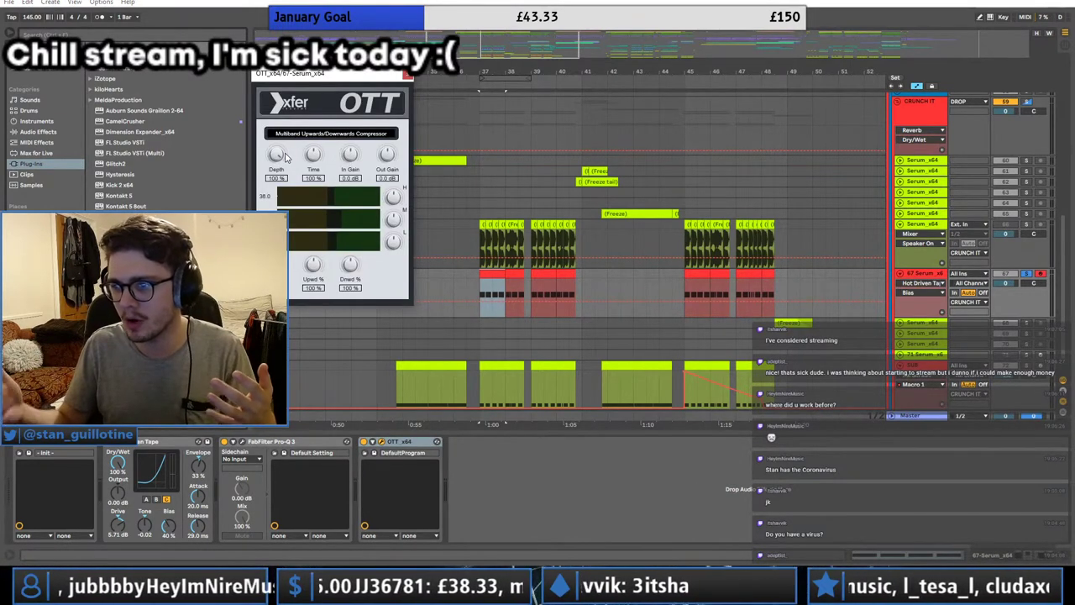
{"action": "left_click_drag", "start_coordinate": [286, 157], "coordinate": [305, 104]}
{"action": "left_click", "coordinate": [409, 78]}
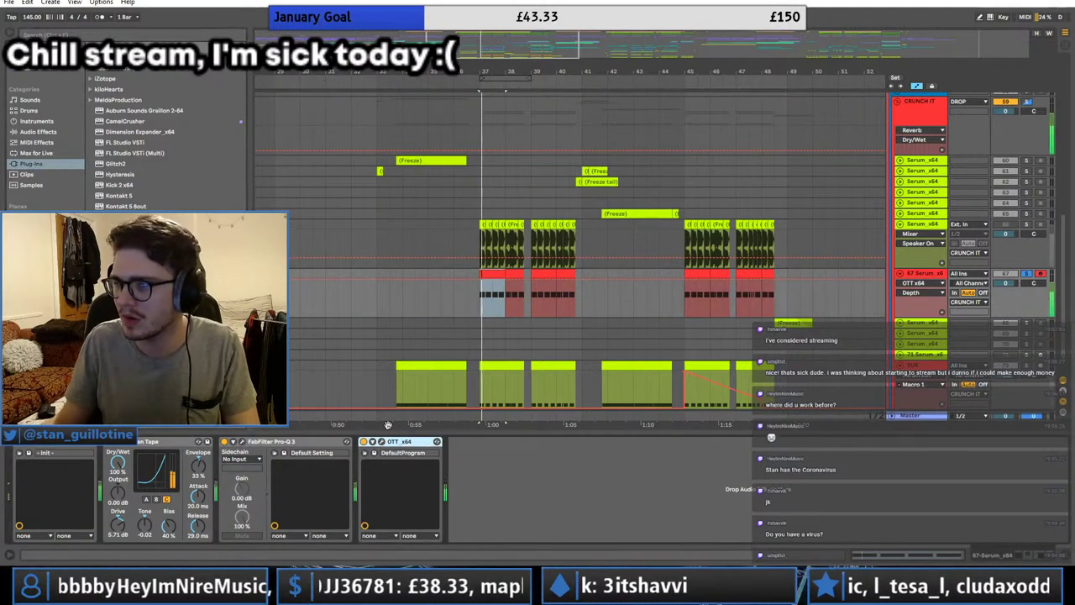
Step: Play the bass part from bar 37 and duplicate OTT on the bass track
{"action": "key", "text": "space"}
{"action": "left_click", "coordinate": [401, 443]}
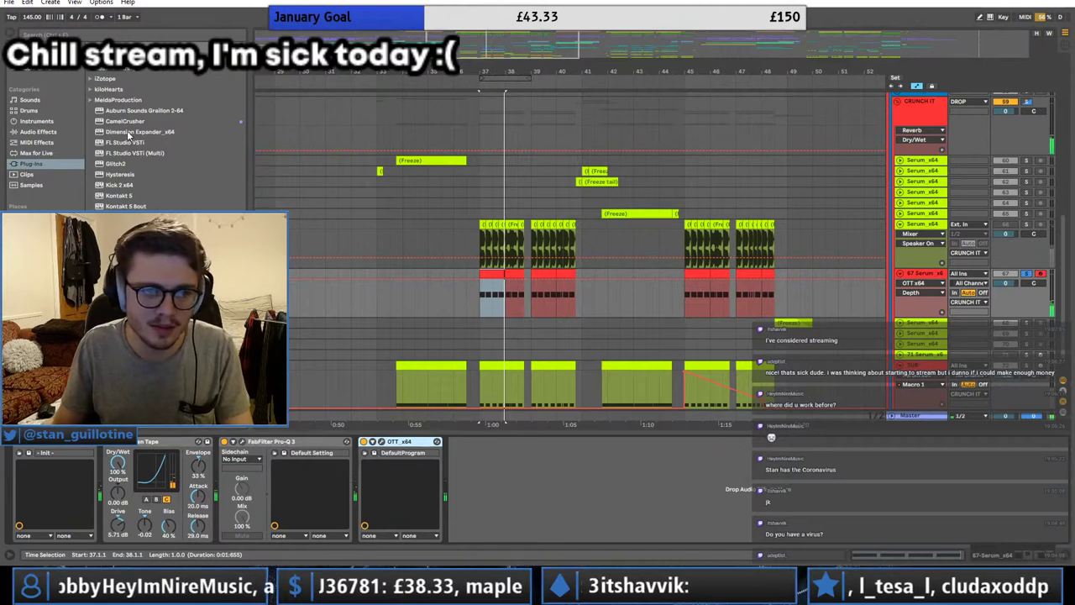
{"action": "key", "text": "ctrl+d"}
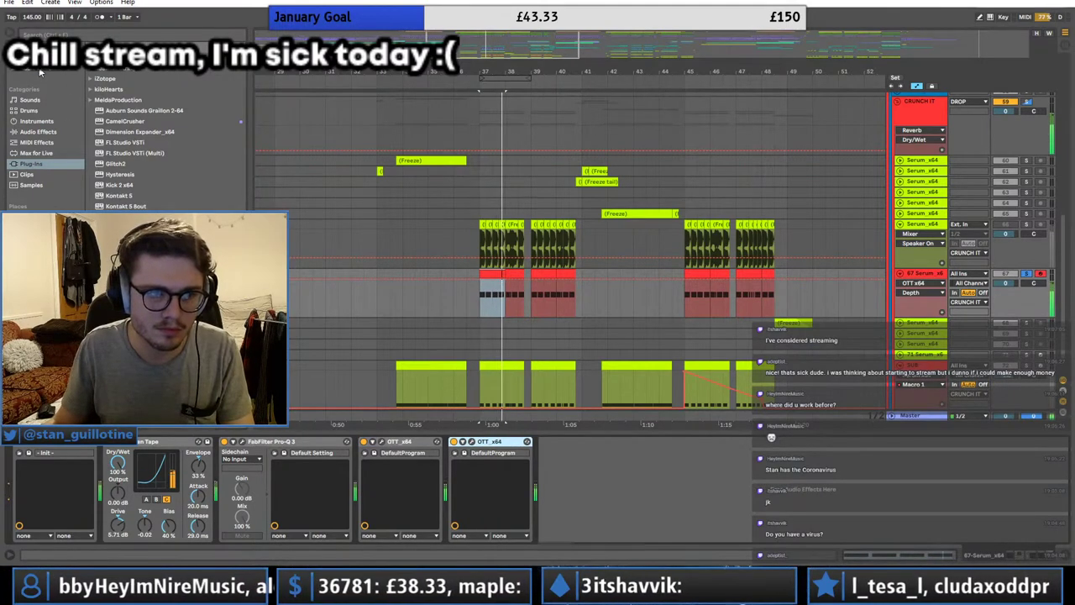
Step: Add a Pro-Q 3 after the two OTTs with a low cut at about 184 Hz and change its slope
{"action": "left_click", "coordinate": [39, 73]}
{"action": "left_click_drag", "start_coordinate": [126, 320], "coordinate": [627, 467]}
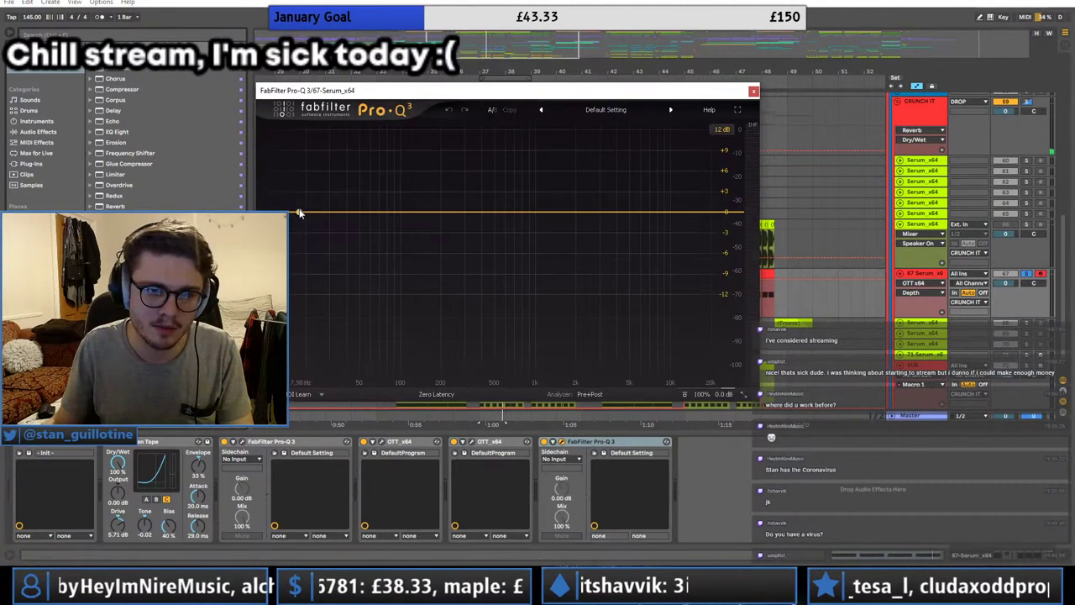
{"action": "left_click_drag", "start_coordinate": [298, 212], "coordinate": [435, 216]}
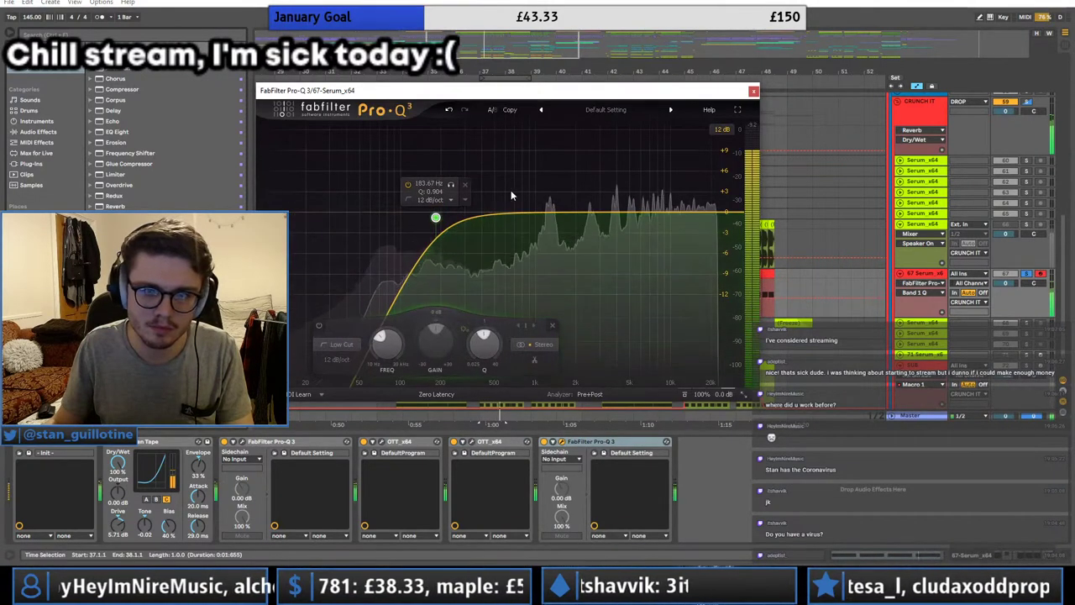
{"action": "left_click", "coordinate": [430, 200]}
{"action": "left_click", "coordinate": [441, 295]}
{"action": "left_click", "coordinate": [754, 92]}
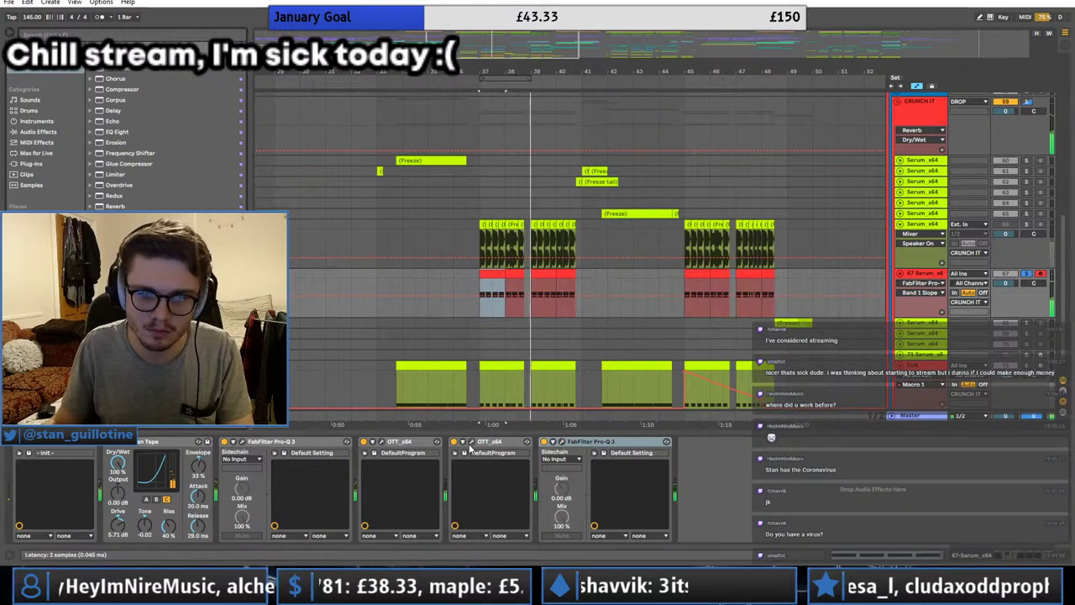
Step: Raise the time of the second OTT to about 503%
{"action": "left_click", "coordinate": [471, 442]}
{"action": "left_click_drag", "start_coordinate": [312, 157], "coordinate": [310, 147]}
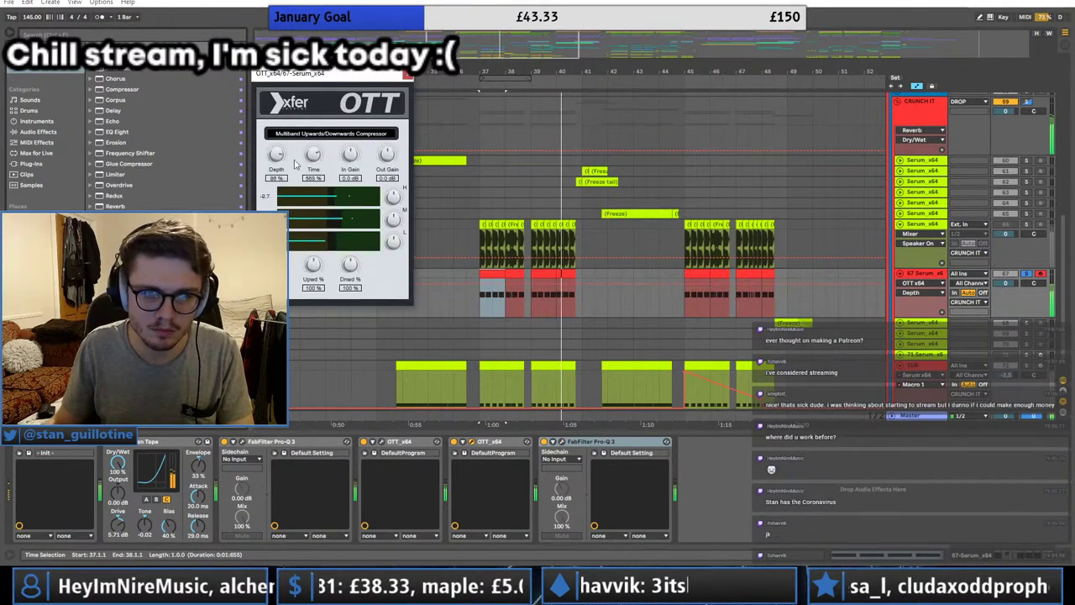
{"action": "left_click", "coordinate": [409, 77]}
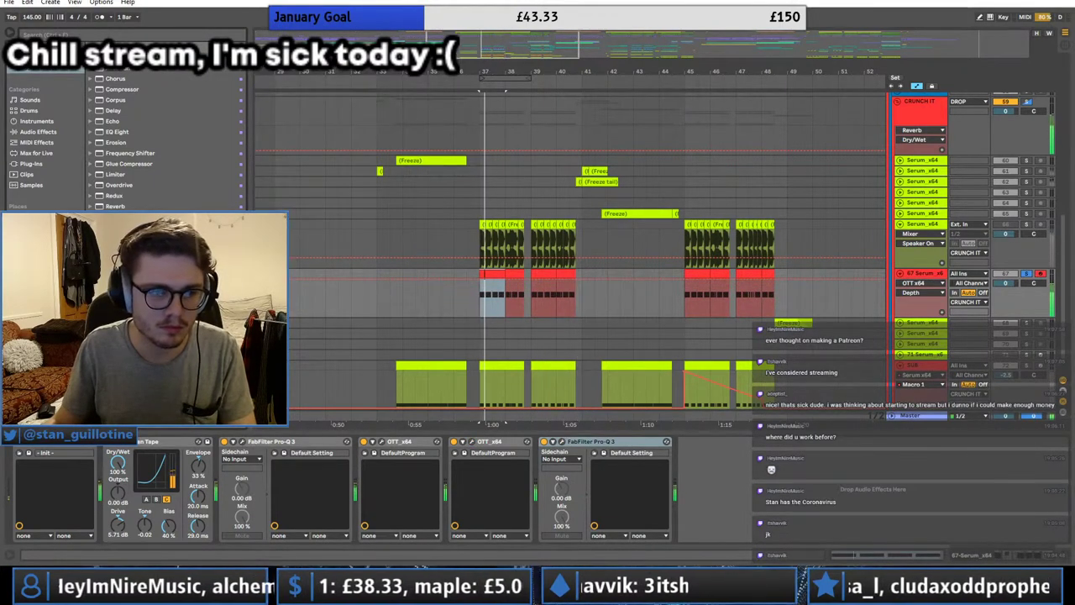
Step: Insert Disperser before the first Pro-Q 3, set its frequency to 317 Hz and lower its amount and pinch
{"action": "left_click", "coordinate": [223, 486]}
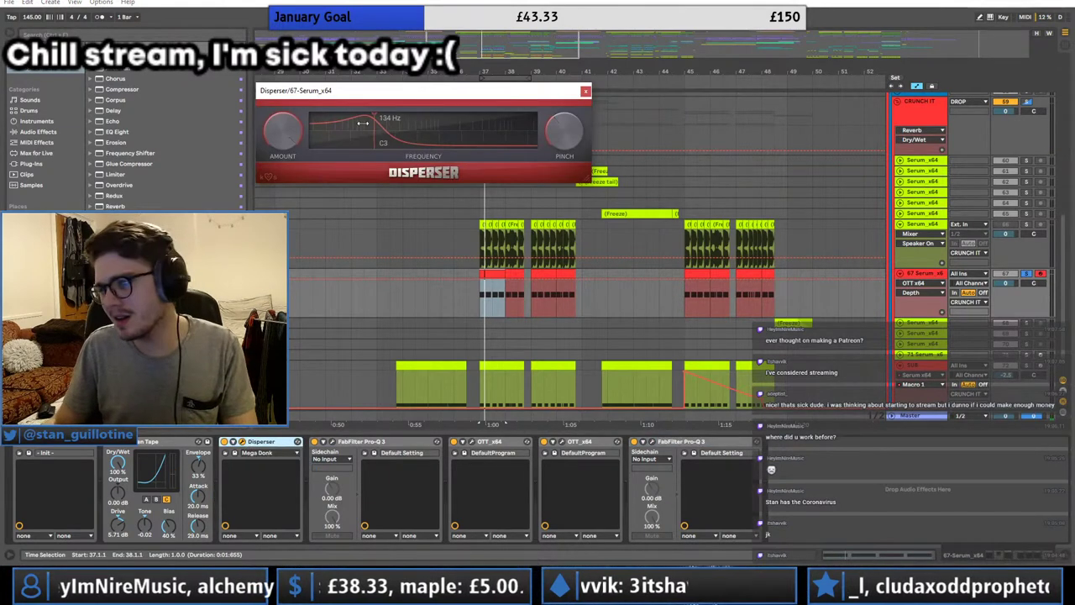
{"action": "left_click_drag", "start_coordinate": [363, 124], "coordinate": [403, 122]}
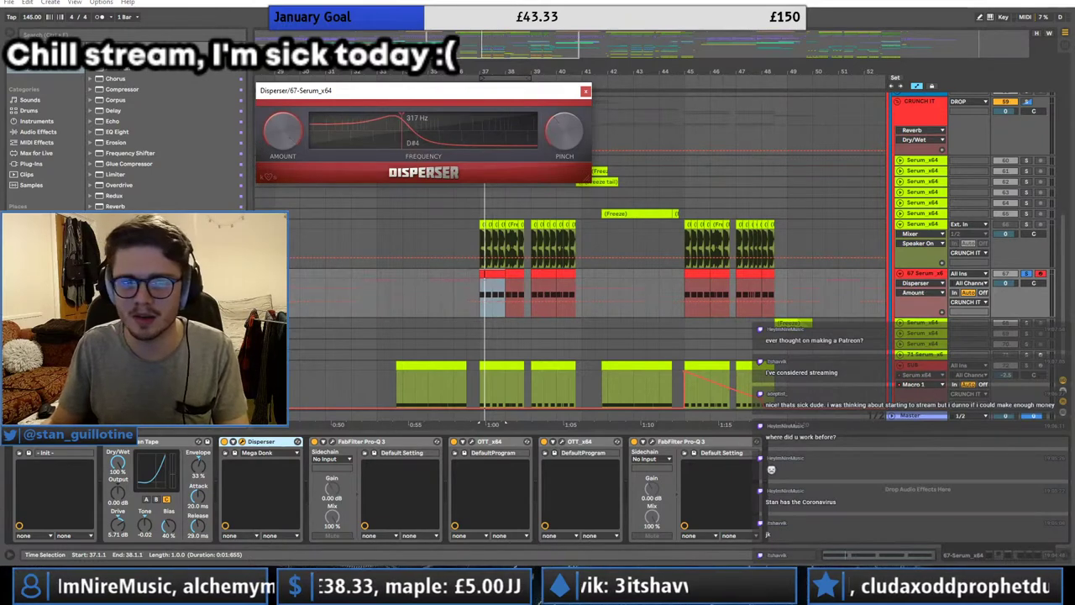
{"action": "mouse_move", "coordinate": [281, 131]}
{"action": "left_mouse_down"}
{"action": "mouse_move", "coordinate": [280, 142]}
{"action": "mouse_move", "coordinate": [292, 143]}
{"action": "left_mouse_up"}
{"action": "left_click_drag", "start_coordinate": [566, 132], "coordinate": [566, 142]}
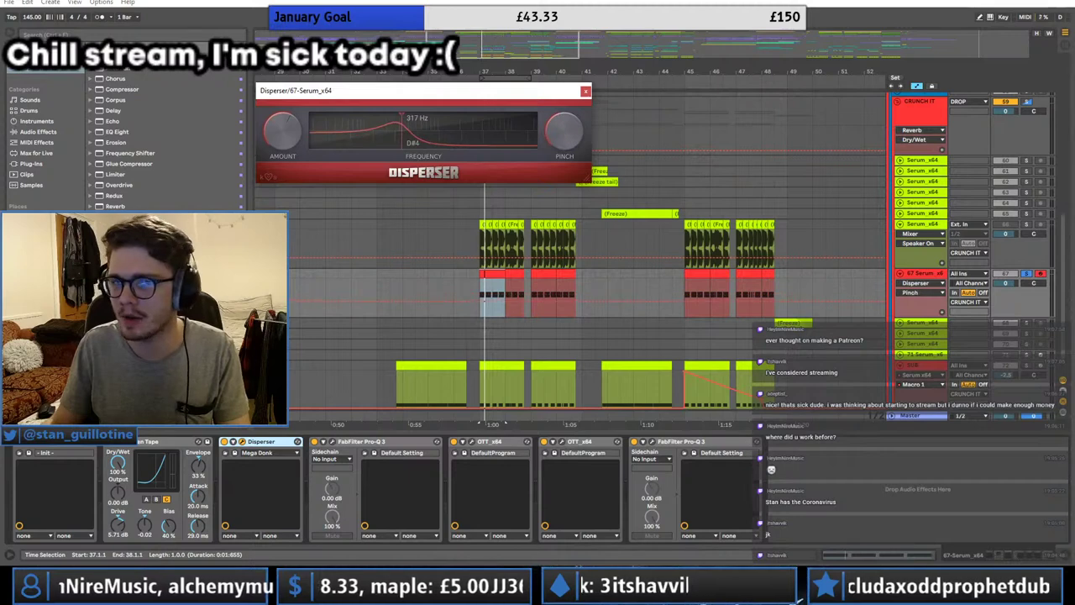
{"action": "left_click", "coordinate": [586, 93]}
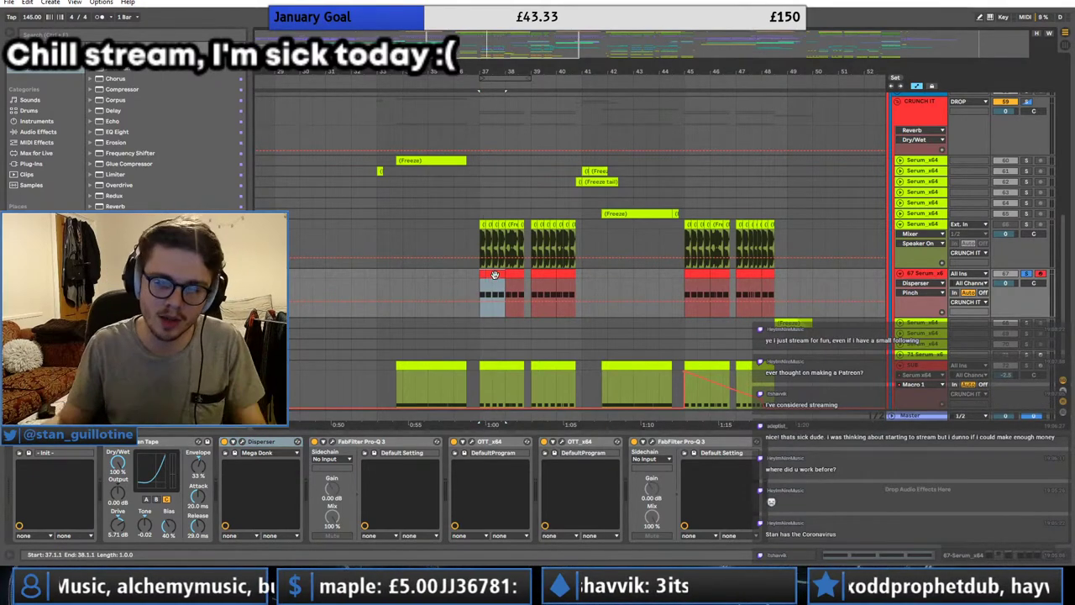
Step: Add CamelCrusher to the end of the bass chain and clear its preset to a blank patch
{"action": "left_click", "coordinate": [51, 162]}
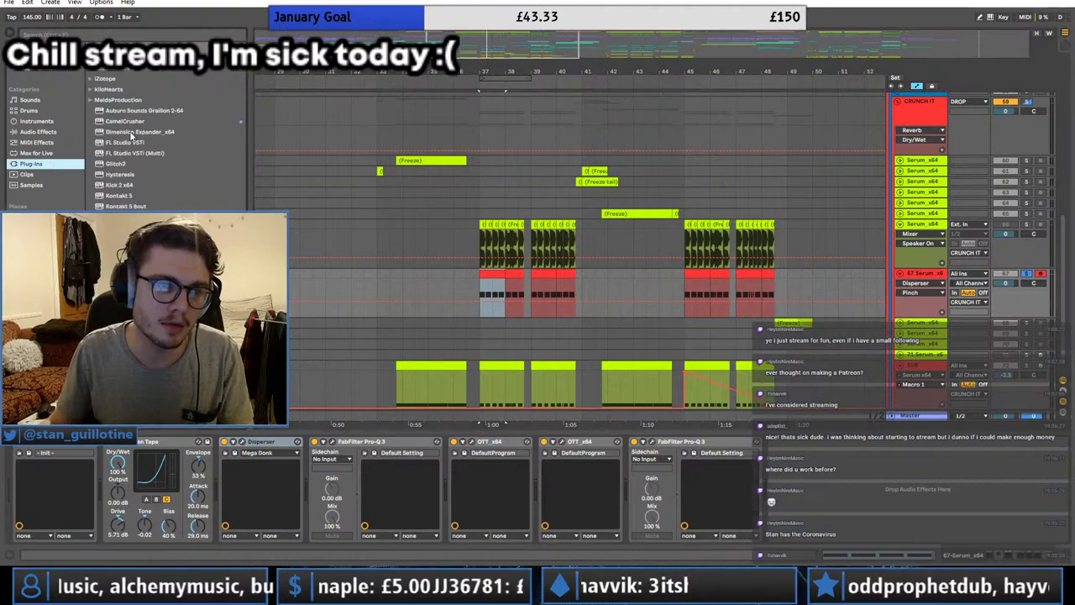
{"action": "double_click", "coordinate": [124, 121]}
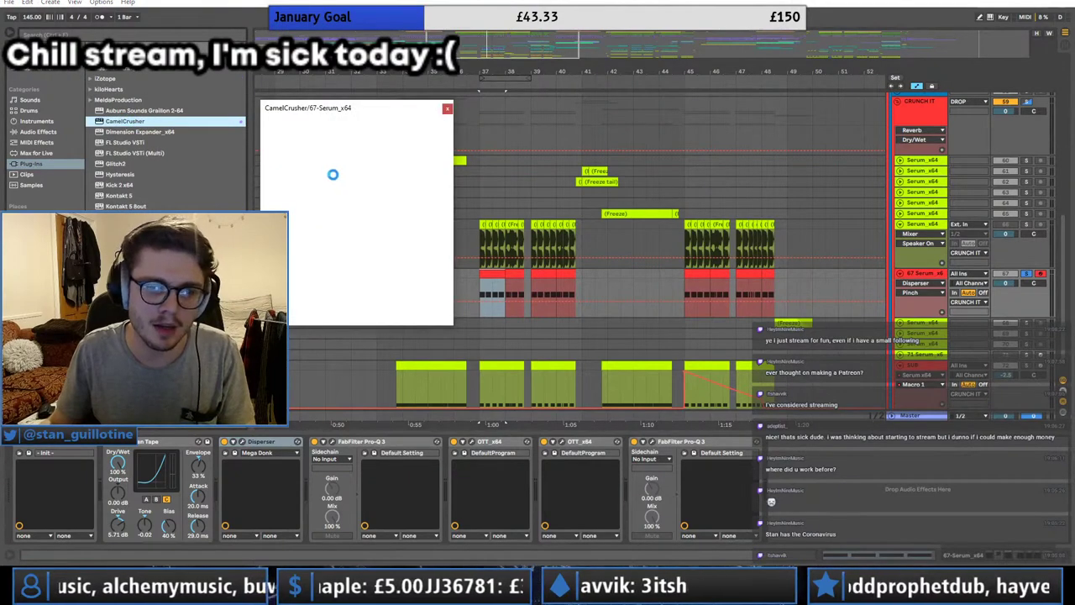
{"action": "left_click", "coordinate": [330, 184]}
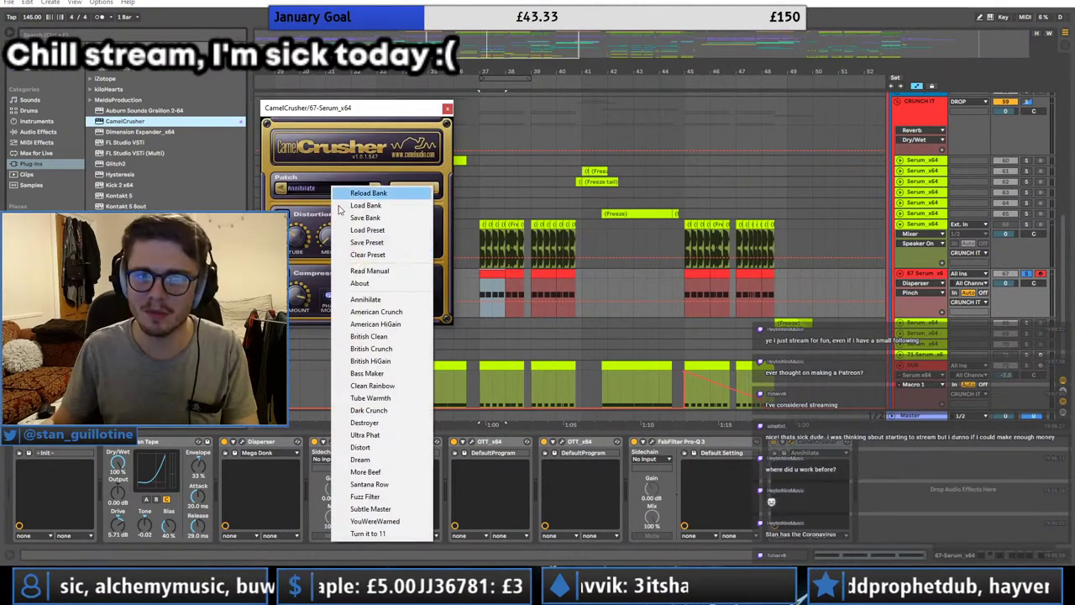
{"action": "left_click", "coordinate": [365, 256]}
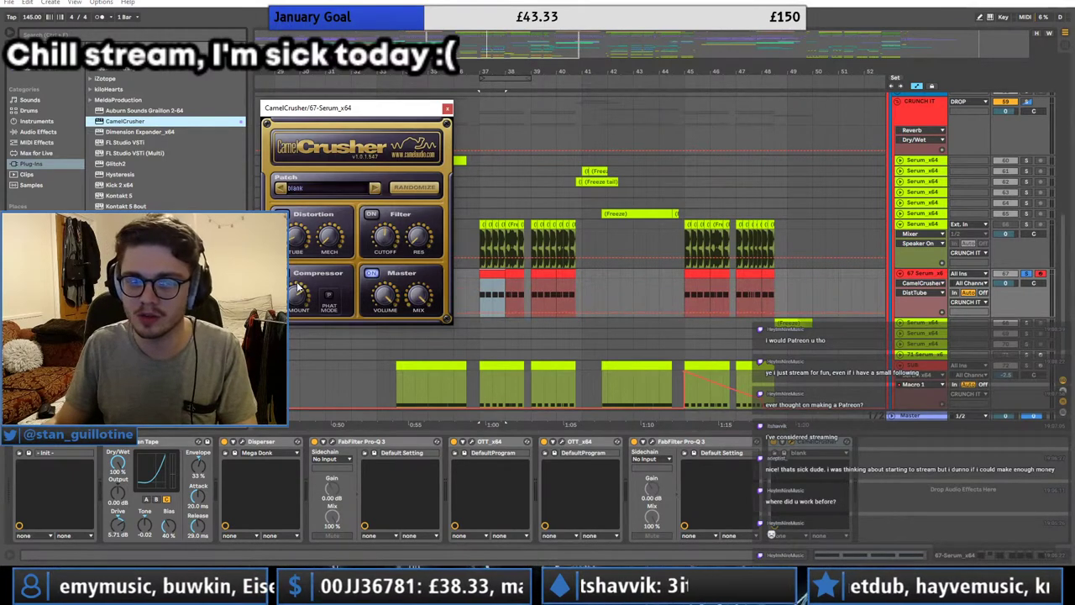
Step: Adjust CamelCrusher's compressor amount and tube distortion while auditioning the bass part
{"action": "key", "text": "space"}
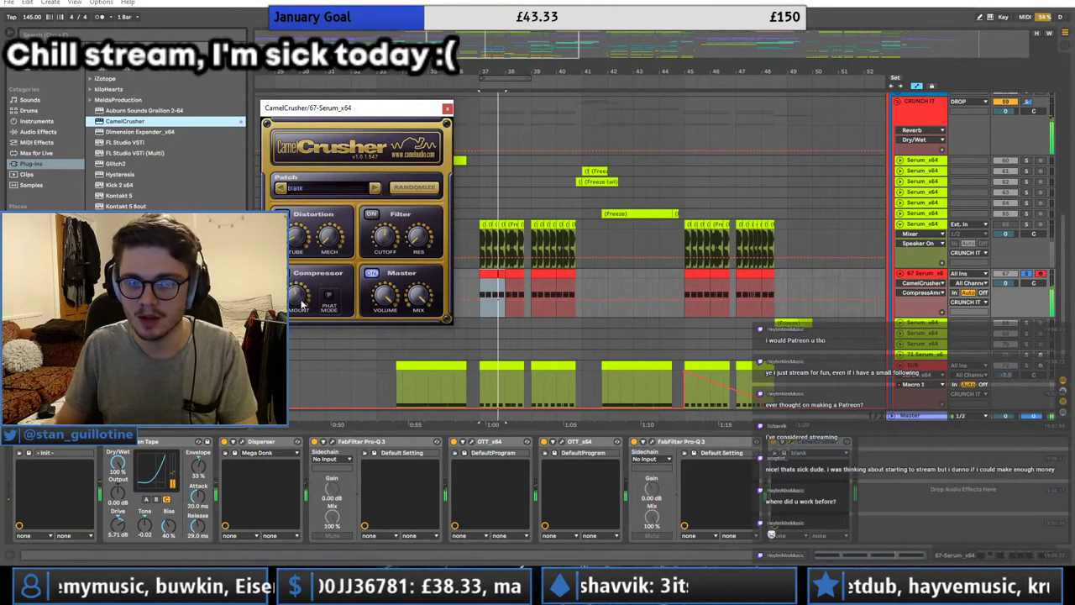
{"action": "left_click", "coordinate": [301, 255]}
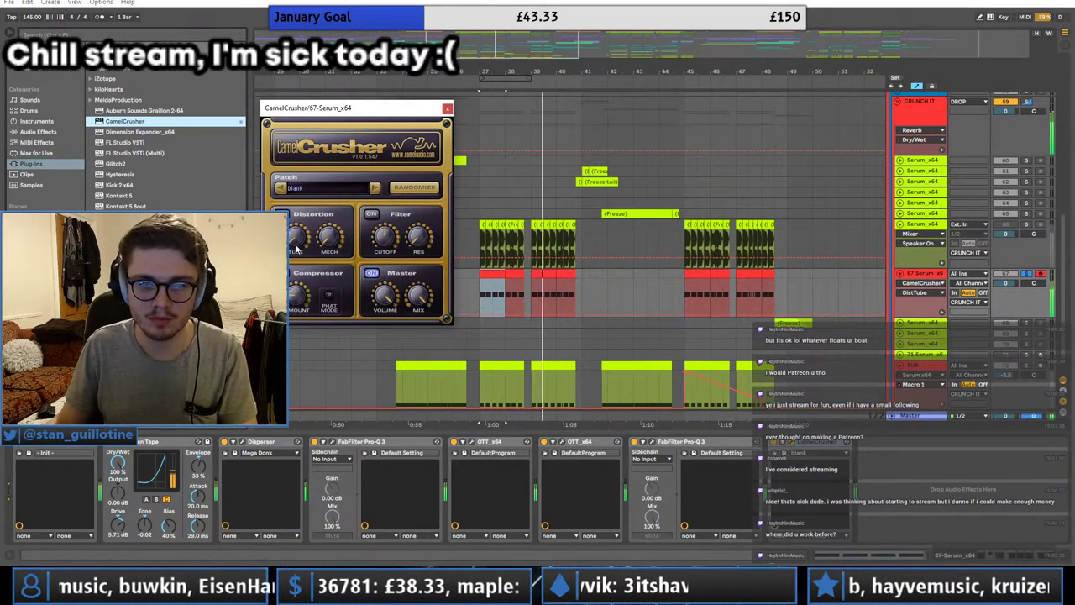
{"action": "left_click_drag", "start_coordinate": [297, 243], "coordinate": [305, 235]}
{"action": "key", "text": "space"}
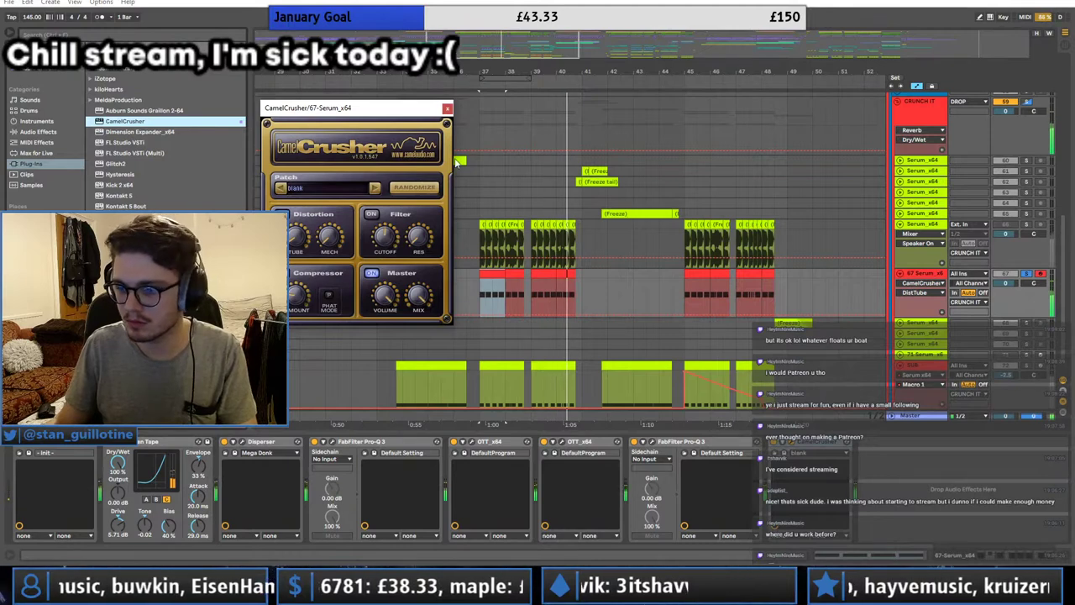
{"action": "left_click", "coordinate": [448, 110]}
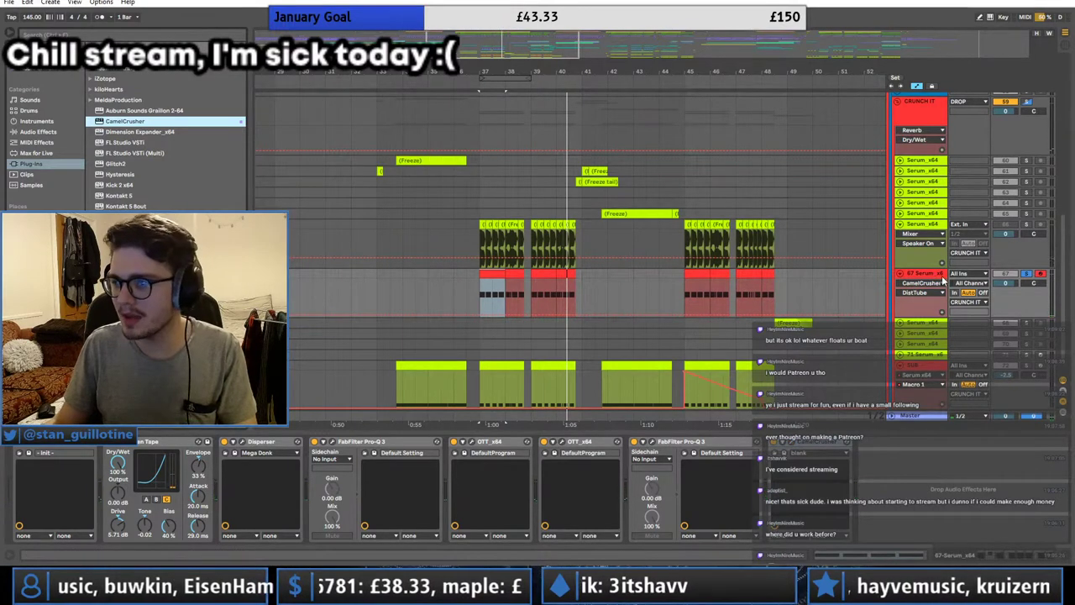
Step: Collapse the frozen Serum track above the bass track and save the set
{"action": "left_click", "coordinate": [900, 273]}
{"action": "left_click", "coordinate": [899, 225]}
{"action": "left_click", "coordinate": [899, 225]}
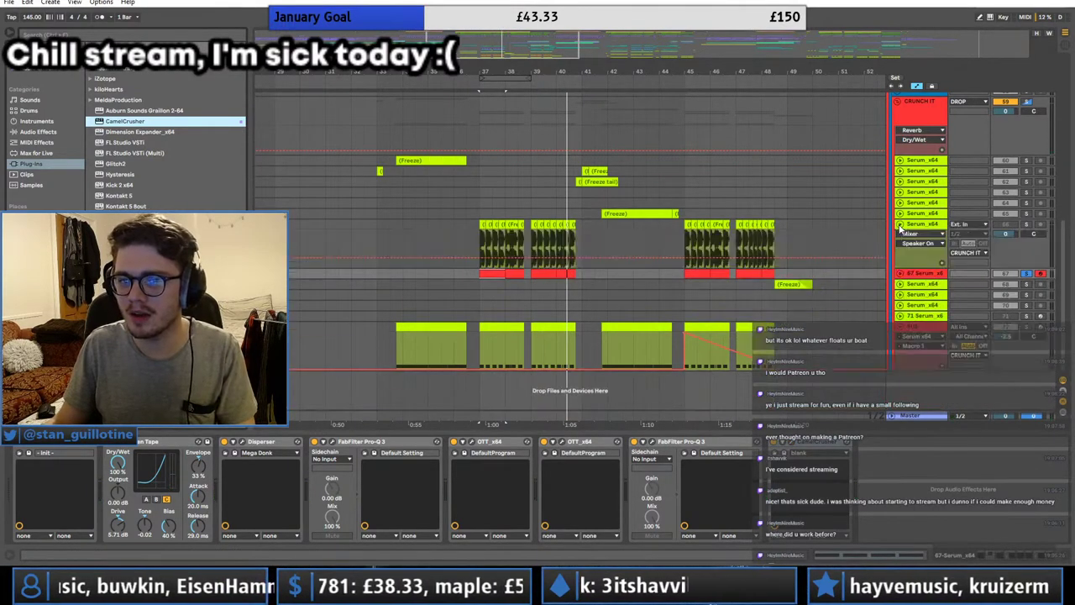
{"action": "left_click", "coordinate": [899, 225]}
{"action": "left_click", "coordinate": [899, 235]}
{"action": "key", "text": "ctrl+s"}
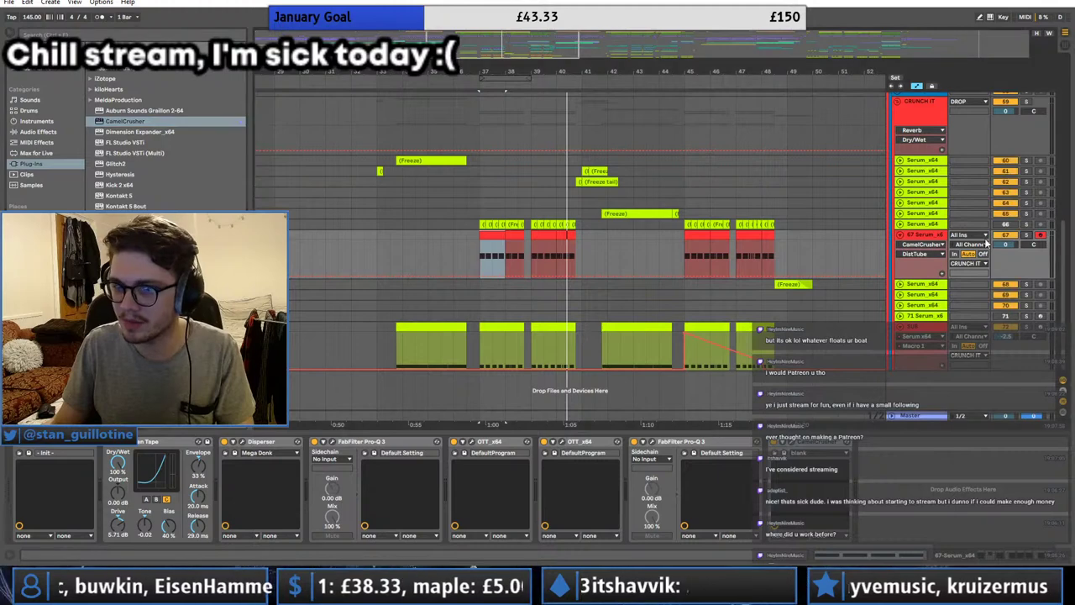
Step: Play the drop in the full mix with the bass track collapsed and review its CamelCrusher settings
{"action": "key", "text": "space"}
{"action": "left_click", "coordinate": [899, 236]}
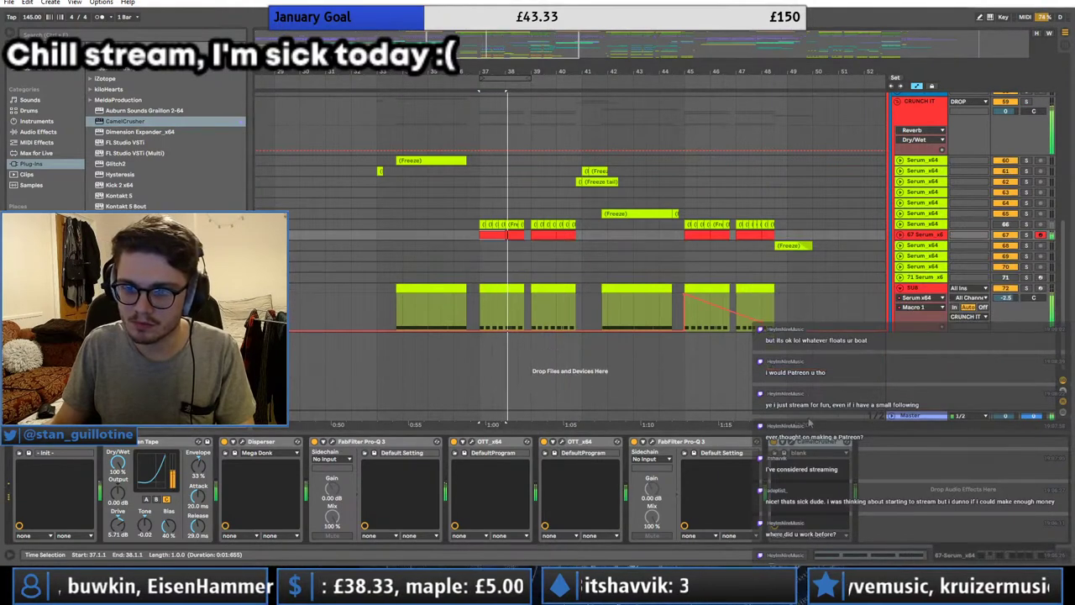
{"action": "left_click", "coordinate": [789, 442]}
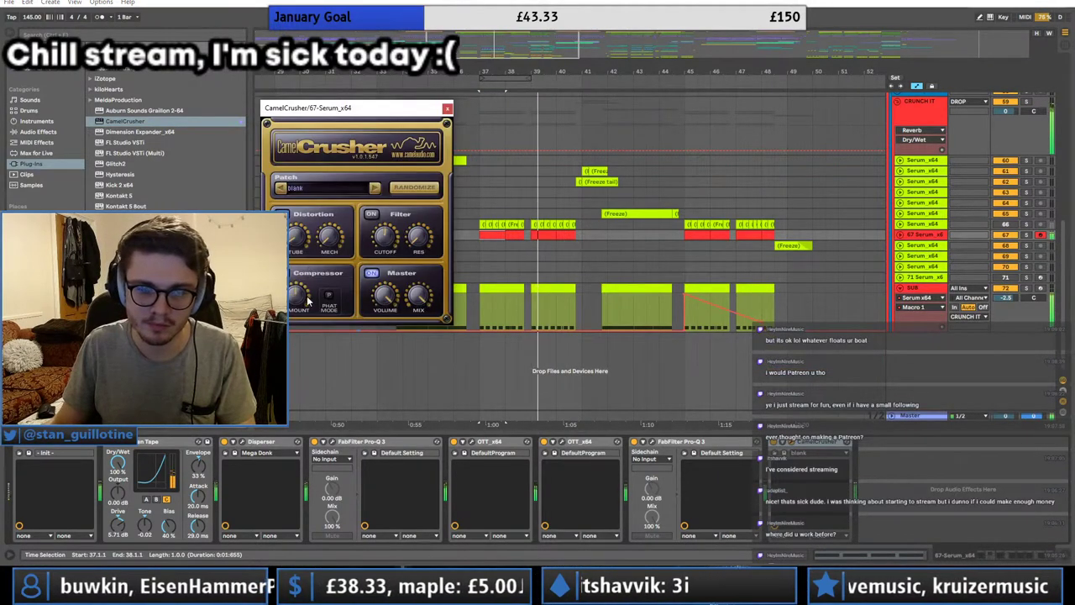
{"action": "left_click", "coordinate": [447, 109]}
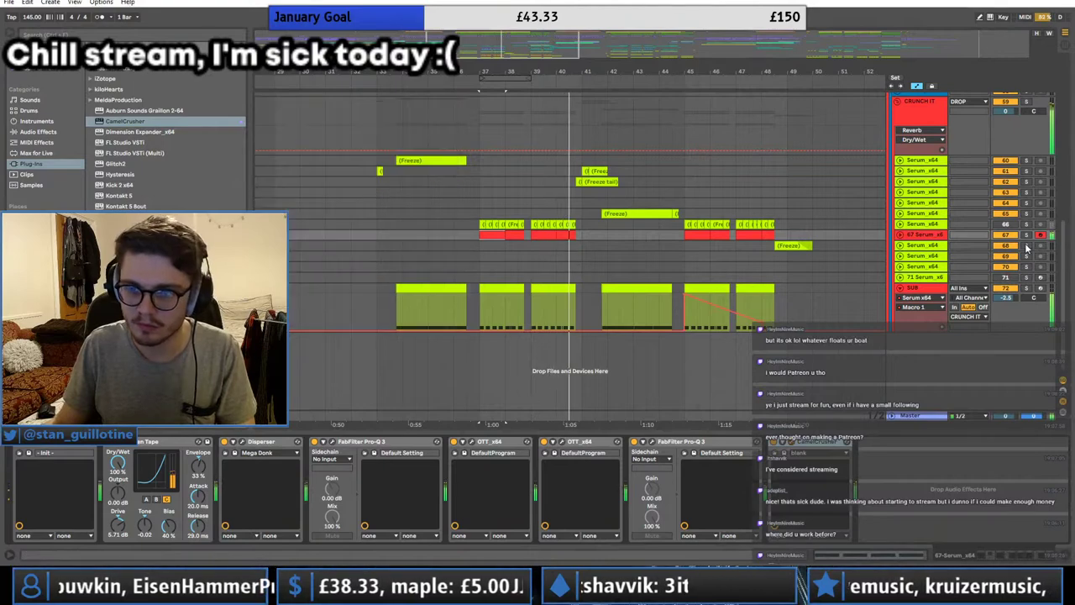
Step: Set the octave of oscillator B to +1 in the bass Serum and unsolo the bass track
{"action": "left_click", "coordinate": [30, 452]}
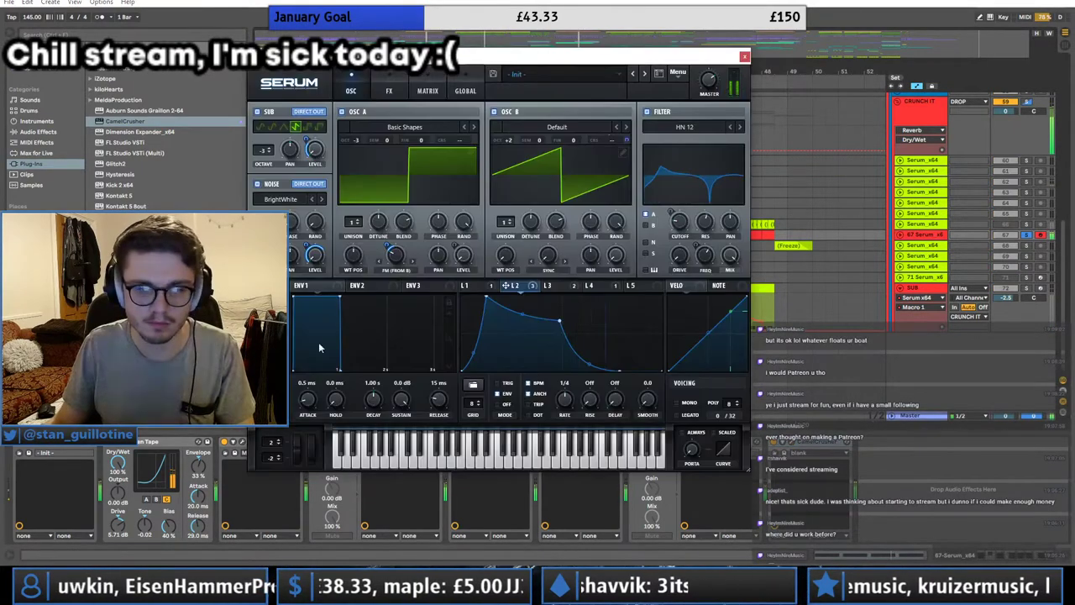
{"action": "left_click_drag", "start_coordinate": [509, 141], "coordinate": [511, 154]}
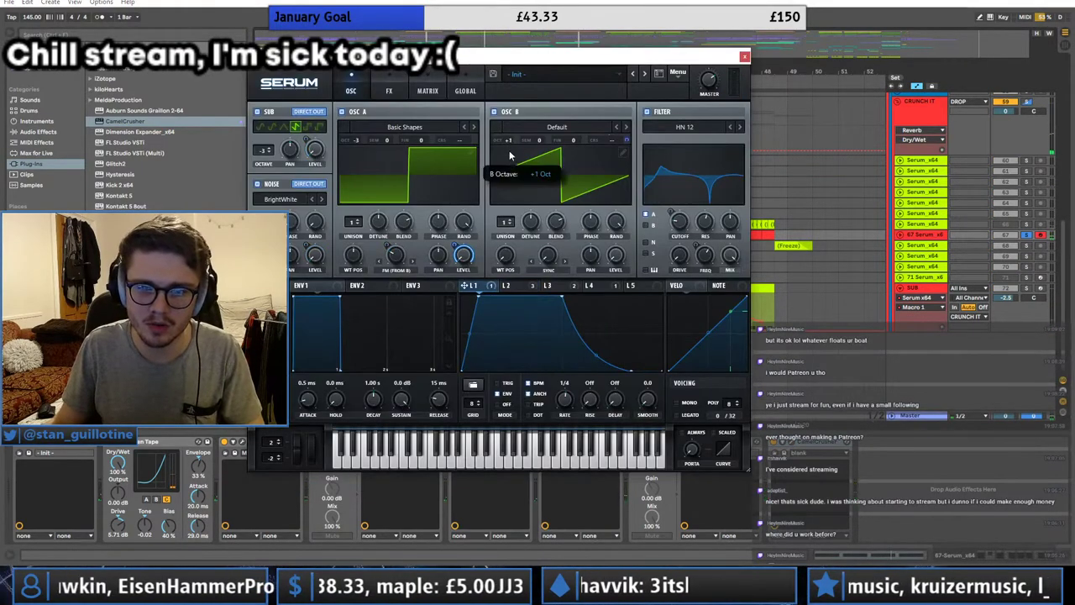
{"action": "left_click", "coordinate": [1026, 235]}
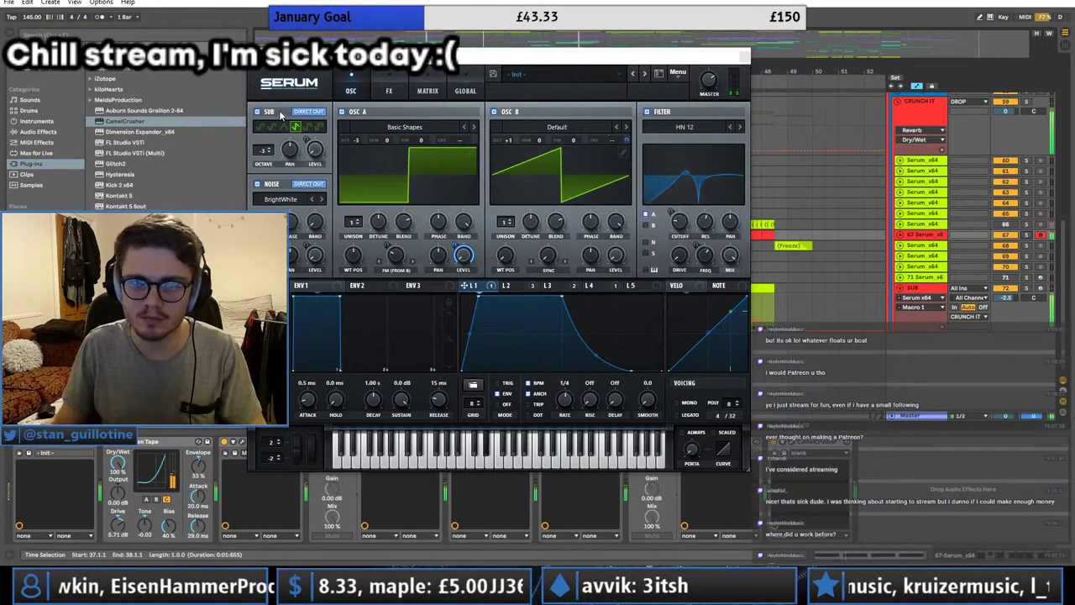
Step: Compare oscillator B at +2 octaves in the full mix, check Serum's effects, and return it to +1
{"action": "left_click", "coordinate": [388, 91]}
{"action": "left_click", "coordinate": [350, 86]}
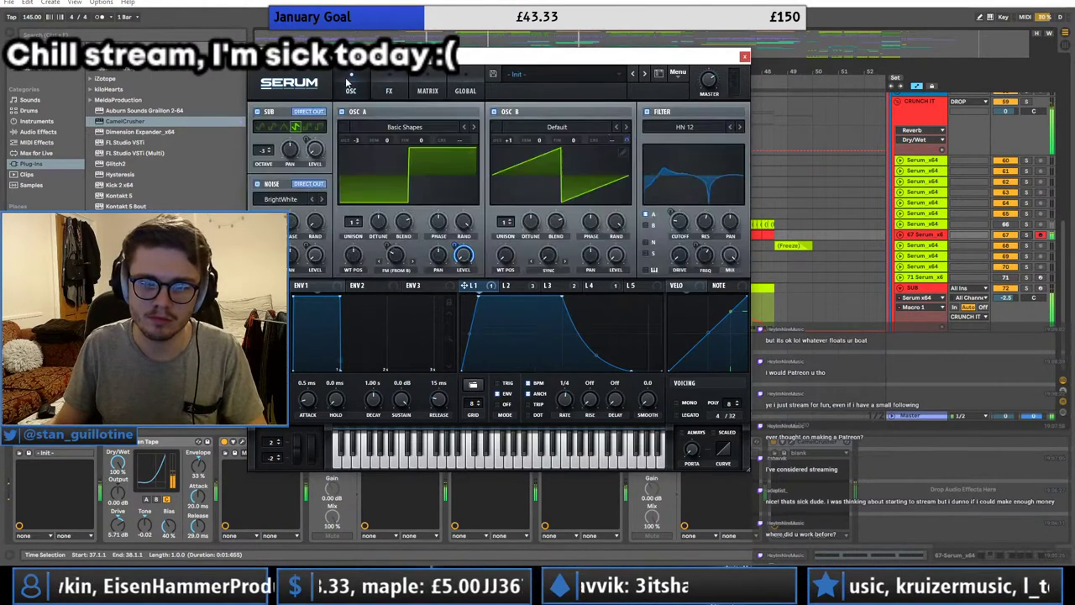
{"action": "left_click_drag", "start_coordinate": [507, 141], "coordinate": [511, 129]}
{"action": "left_click", "coordinate": [388, 93]}
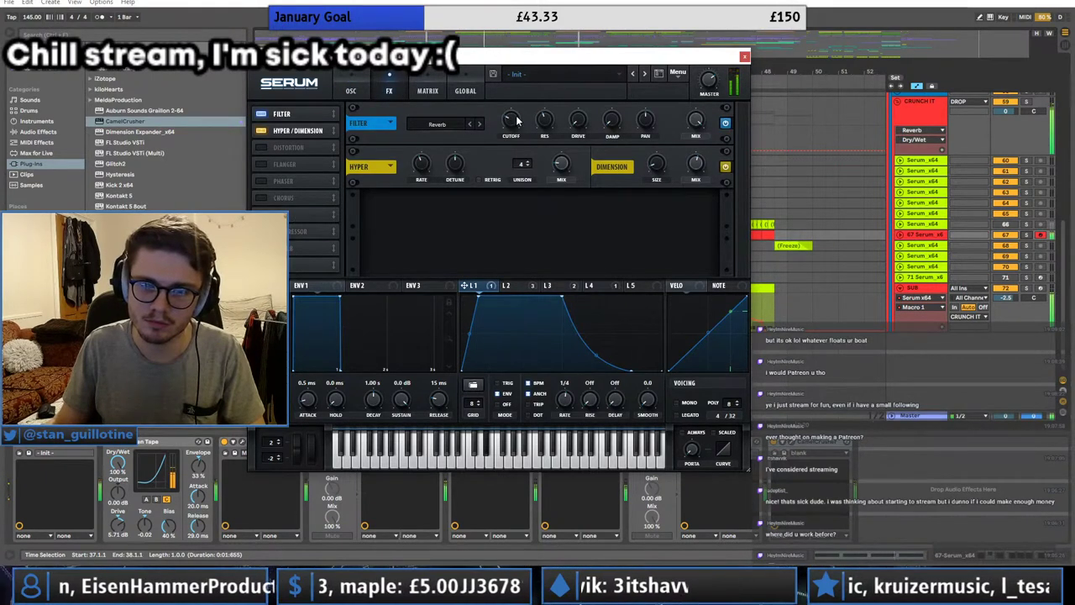
{"action": "left_click", "coordinate": [352, 90]}
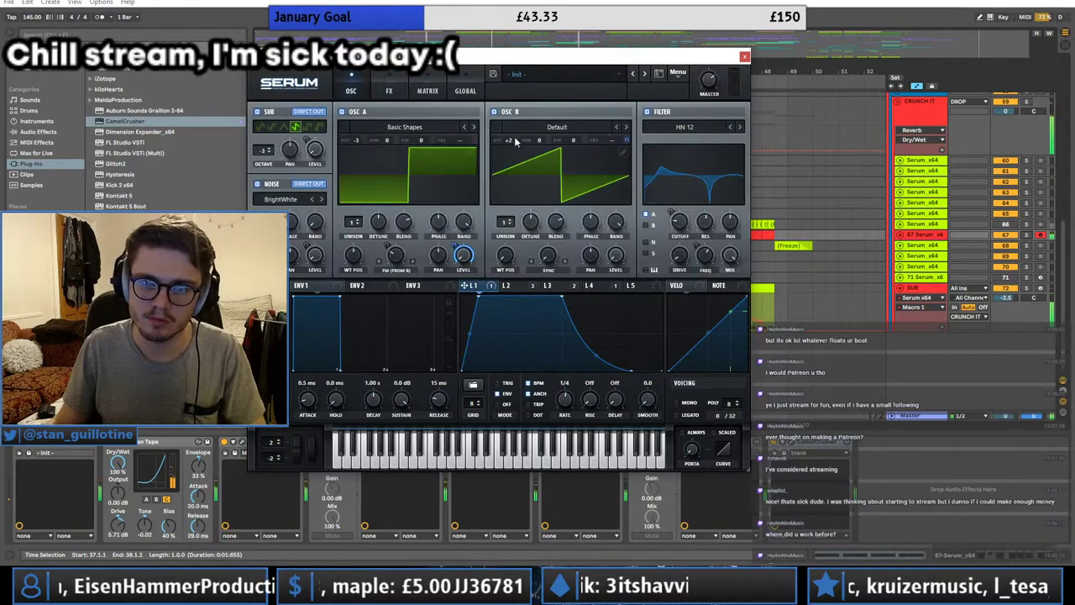
{"action": "left_click_drag", "start_coordinate": [511, 141], "coordinate": [511, 154]}
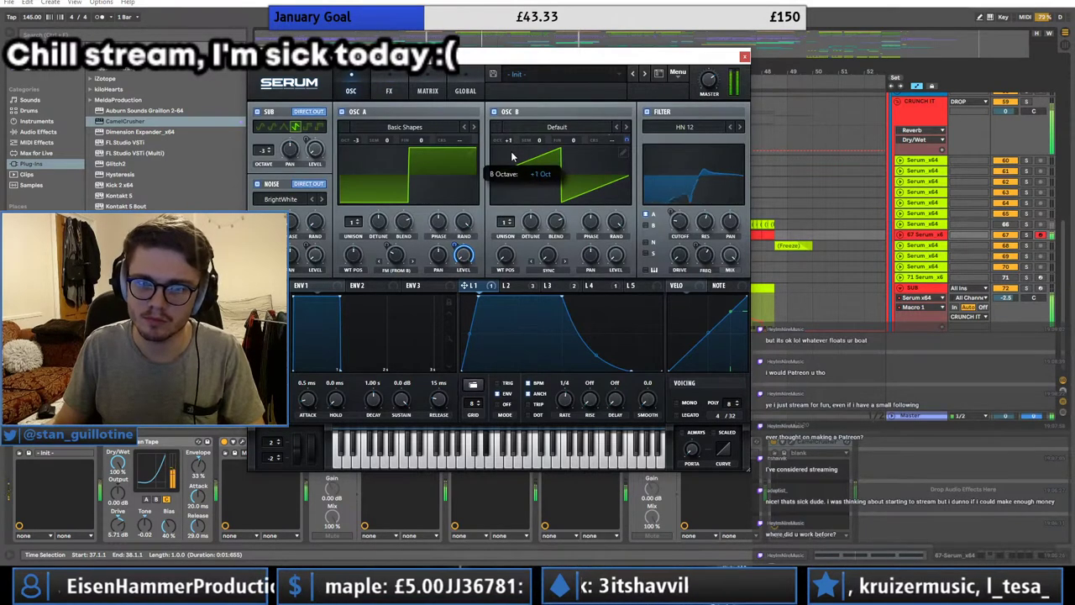
Step: Set oscillator B to +2 octaves, readjust LFO 4's modulation of its coarse pitch, and close Serum with the set saved
{"action": "left_click", "coordinate": [547, 286]}
{"action": "left_click", "coordinate": [588, 288]}
{"action": "left_click_drag", "start_coordinate": [626, 134], "coordinate": [626, 140]}
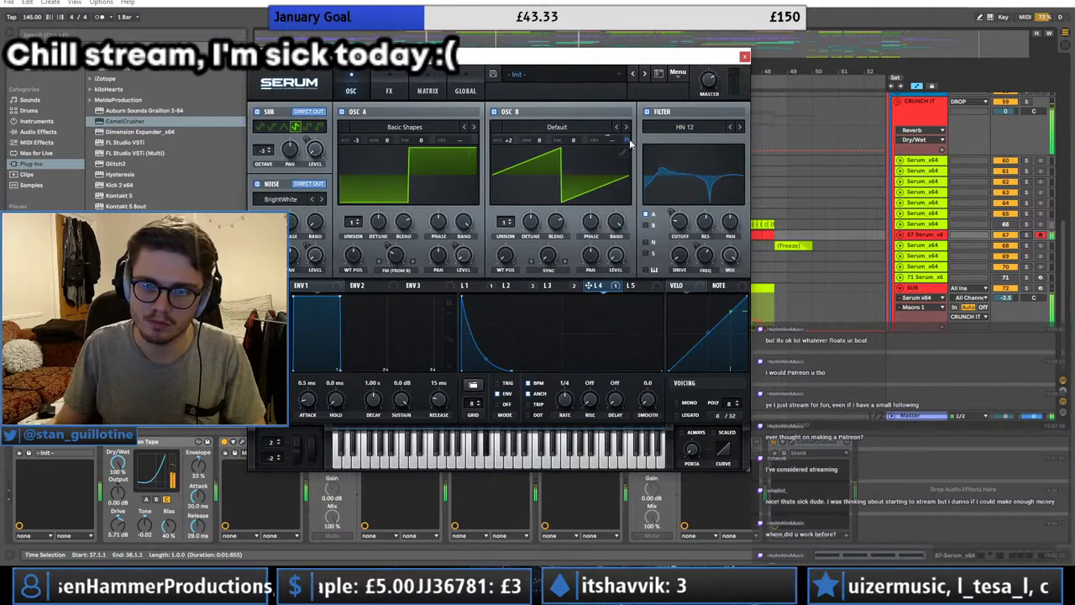
{"action": "mouse_move", "coordinate": [509, 373]}
{"action": "left_mouse_down"}
{"action": "mouse_move", "coordinate": [549, 372]}
{"action": "mouse_move", "coordinate": [511, 380]}
{"action": "left_mouse_up"}
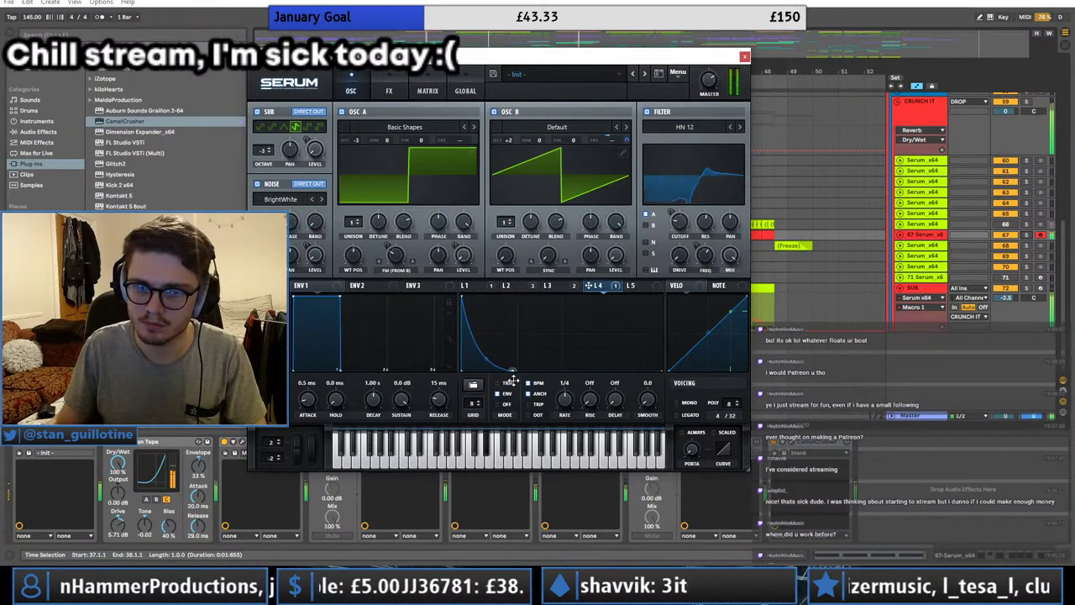
{"action": "left_click_drag", "start_coordinate": [626, 141], "coordinate": [626, 139]}
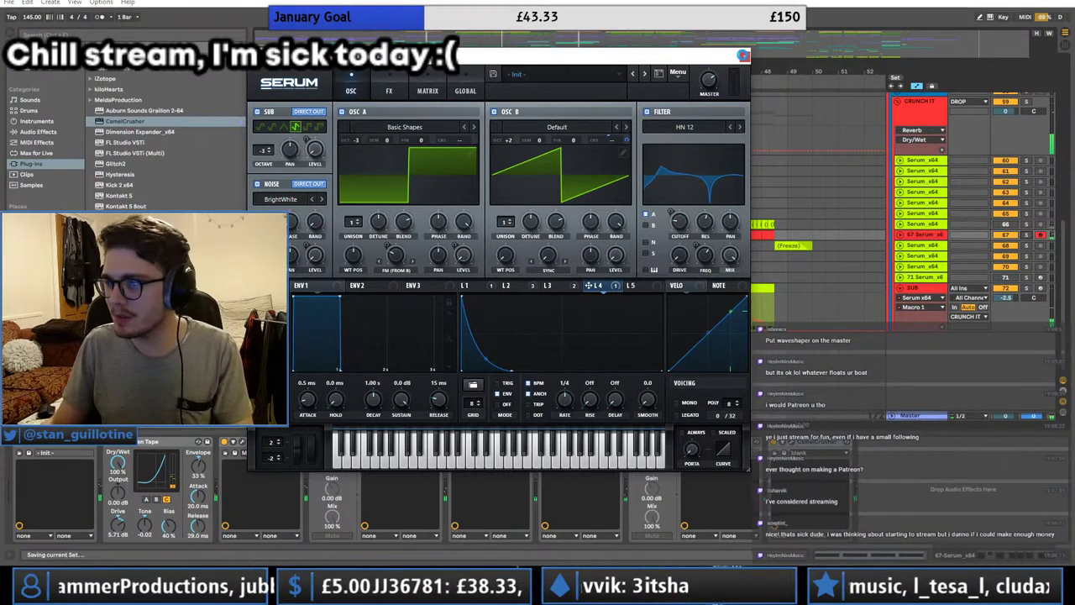
{"action": "left_click", "coordinate": [742, 56]}
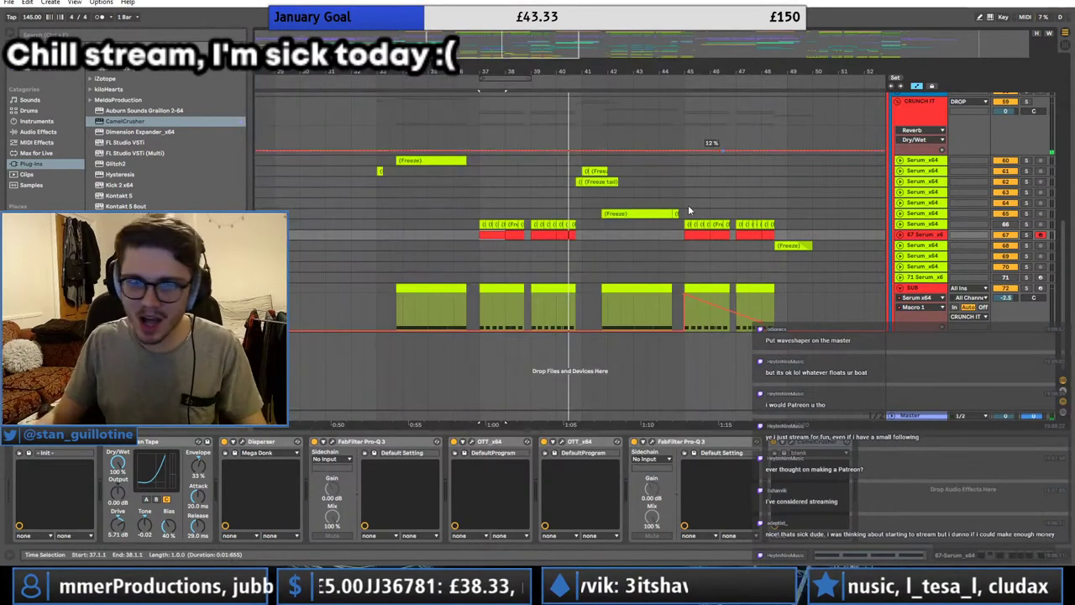
Step: Add MWaveShaper x64 from MeldaProduction's distortion plug-ins to the master chain, ahead of OTT
{"action": "left_click", "coordinate": [486, 413]}
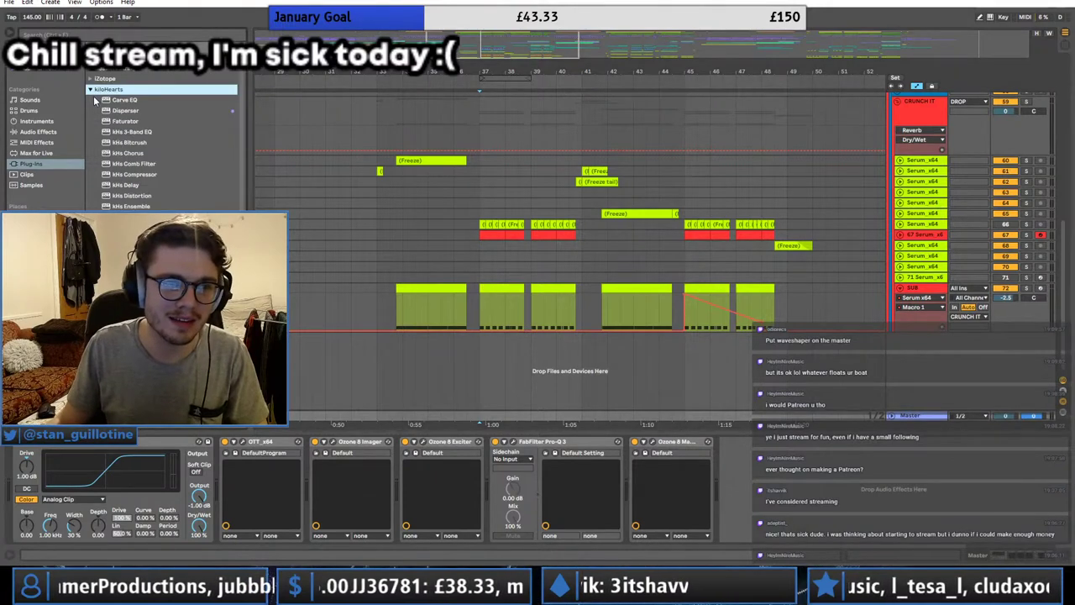
{"action": "left_click", "coordinate": [90, 89]}
{"action": "scroll", "coordinate": [92, 92], "scroll_direction": "down", "scroll_amount": 4}
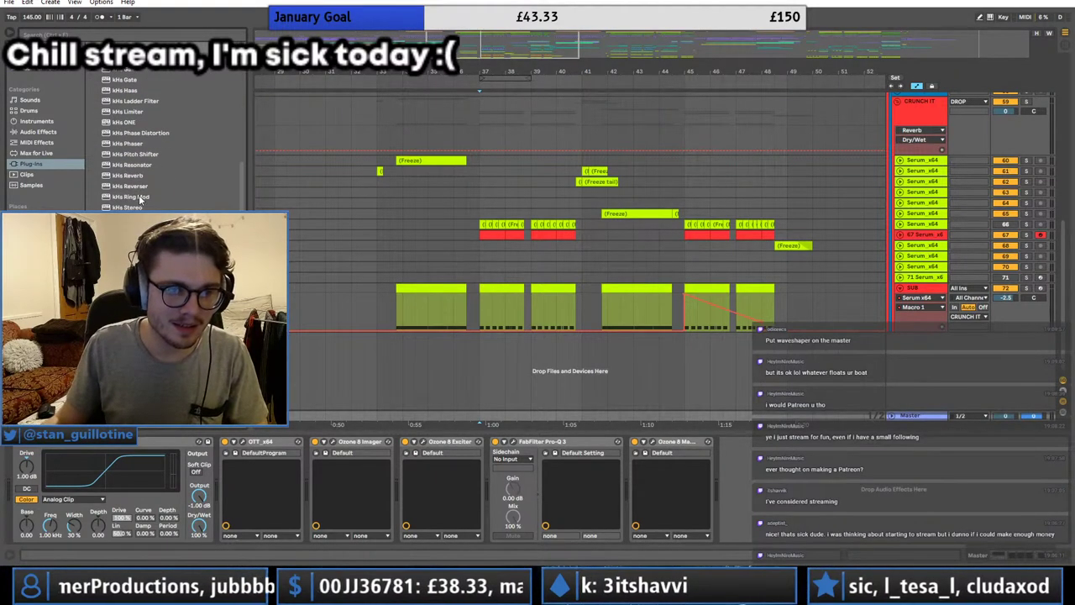
{"action": "scroll", "coordinate": [144, 153], "scroll_direction": "up", "scroll_amount": 3}
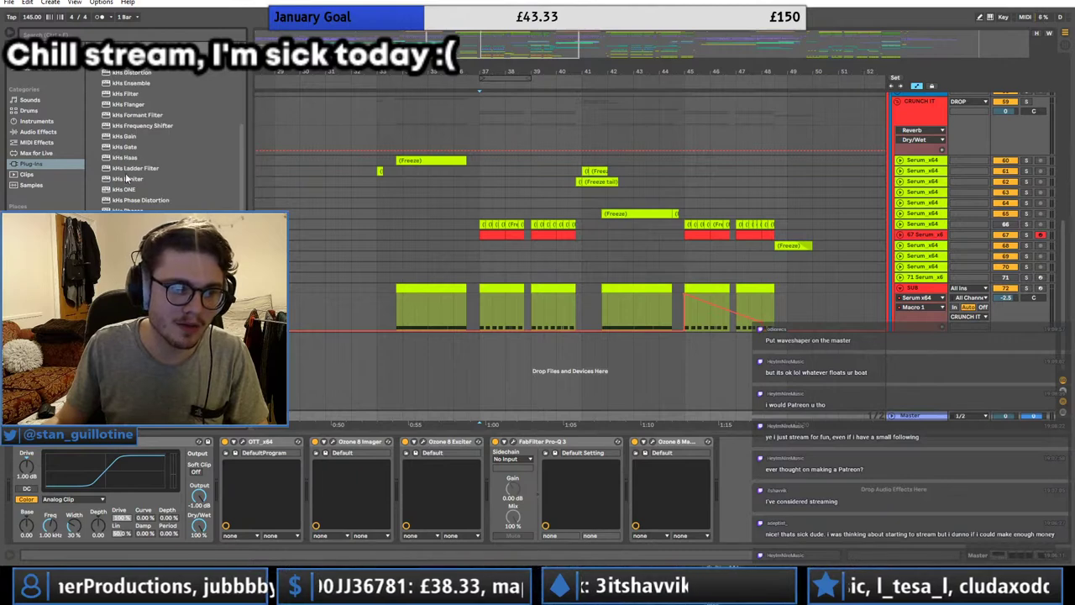
{"action": "scroll", "coordinate": [126, 178], "scroll_direction": "up", "scroll_amount": 3}
{"action": "left_click", "coordinate": [91, 78]}
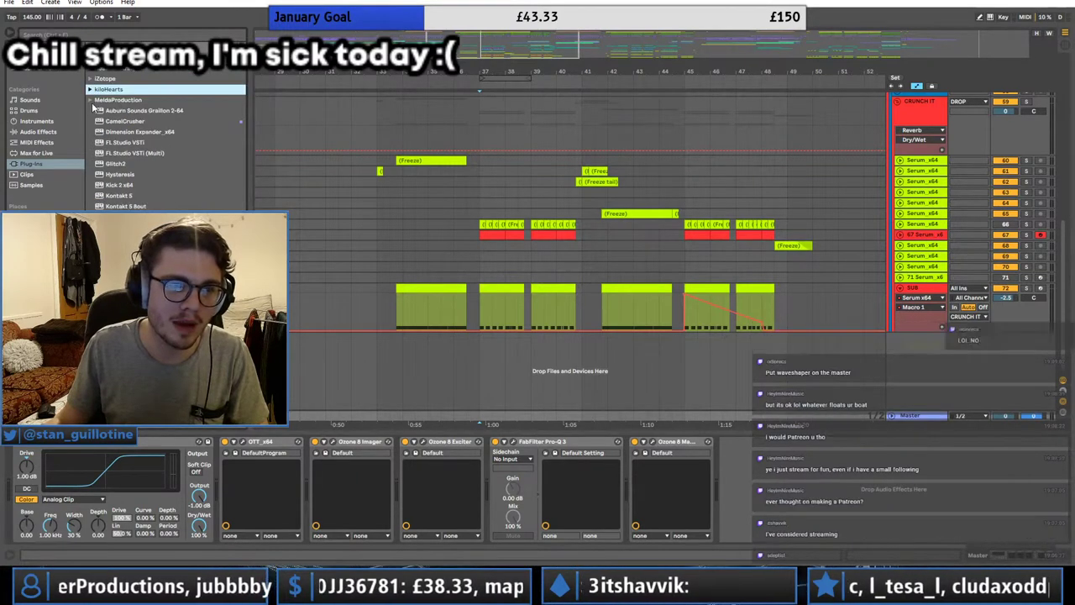
{"action": "left_click", "coordinate": [91, 100]}
{"action": "scroll", "coordinate": [115, 156], "scroll_direction": "down", "scroll_amount": 1}
{"action": "left_click", "coordinate": [97, 123]}
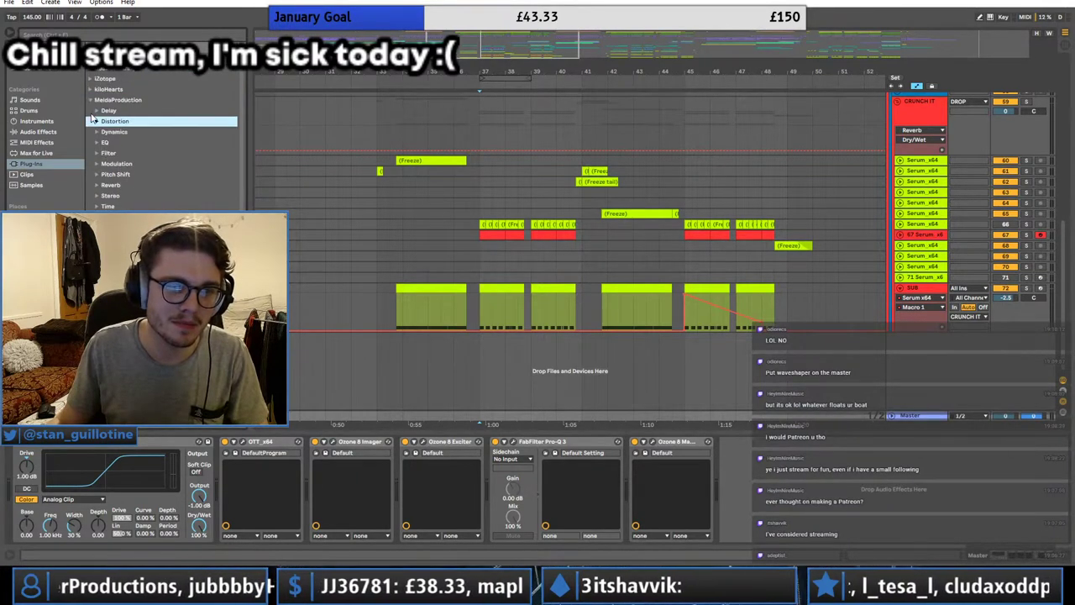
{"action": "left_click_drag", "start_coordinate": [146, 174], "coordinate": [227, 459]}
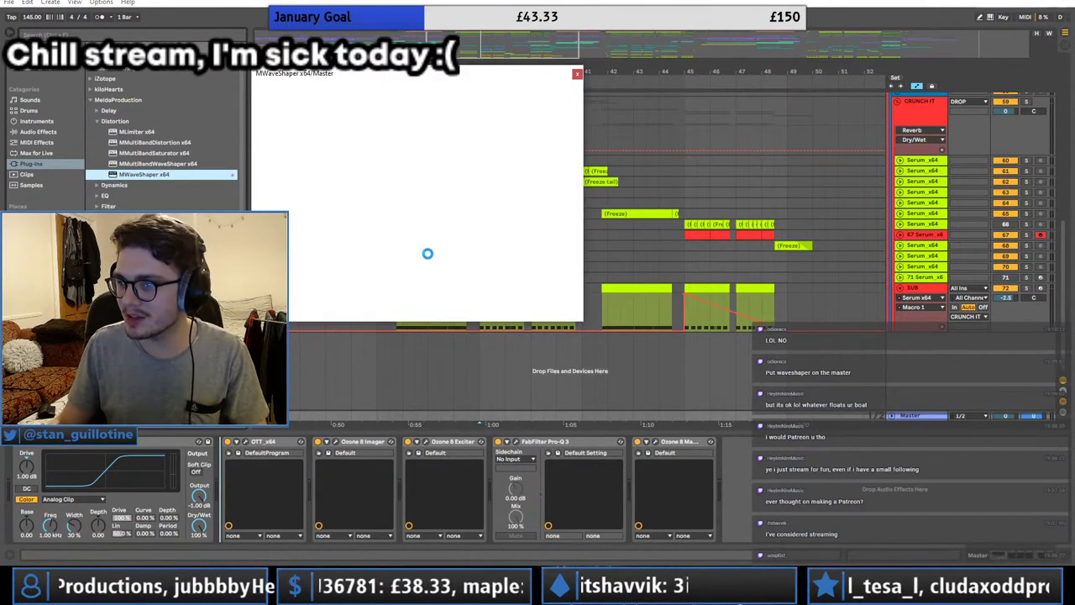
Step: Try MWaveShaper with its curve's starting point raised to 0.00 dB output during playback, and delete it from the master
{"action": "left_click_drag", "start_coordinate": [286, 294], "coordinate": [286, 128]}
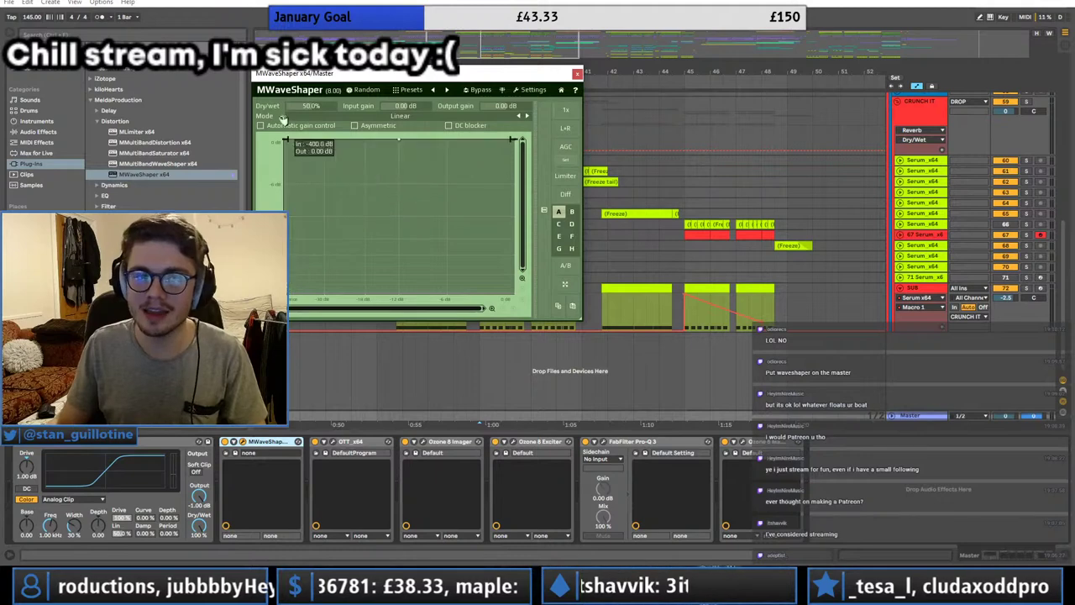
{"action": "key", "text": "space"}
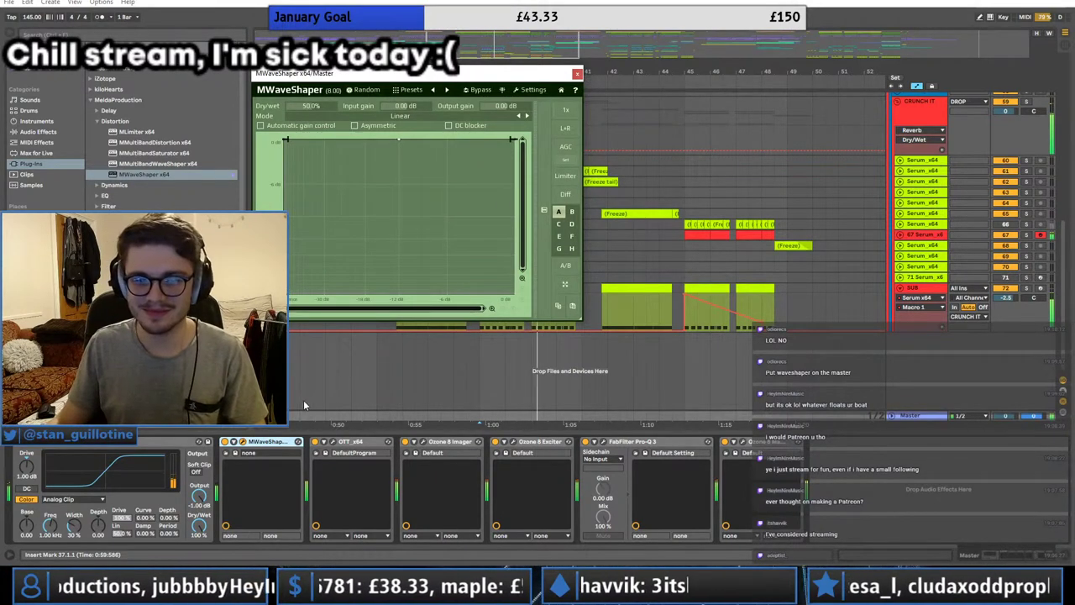
{"action": "left_click", "coordinate": [282, 443]}
{"action": "key", "text": "Delete"}
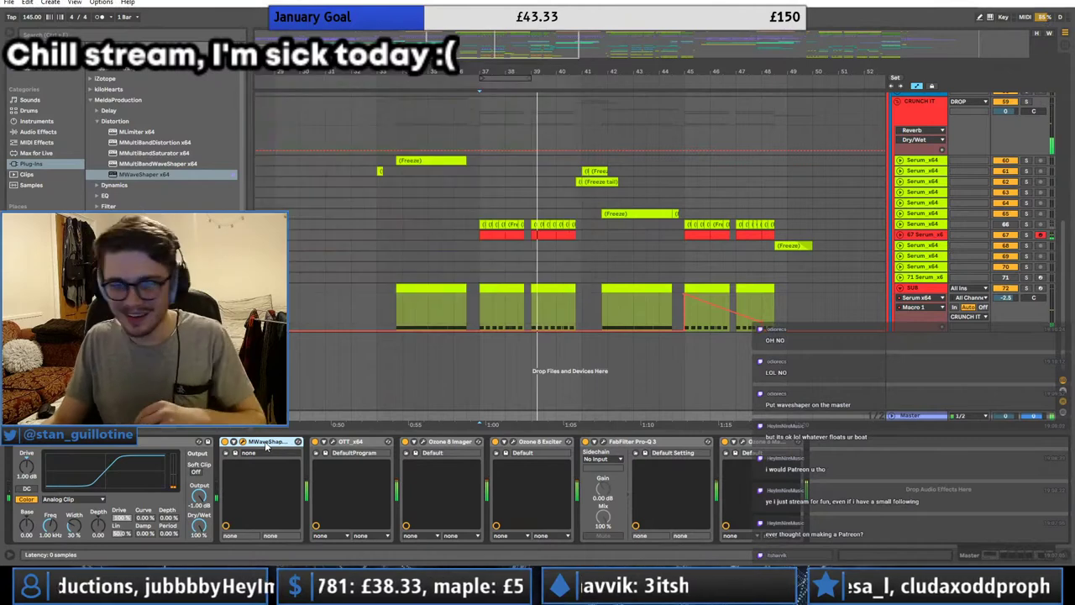
{"action": "key", "text": "Delete"}
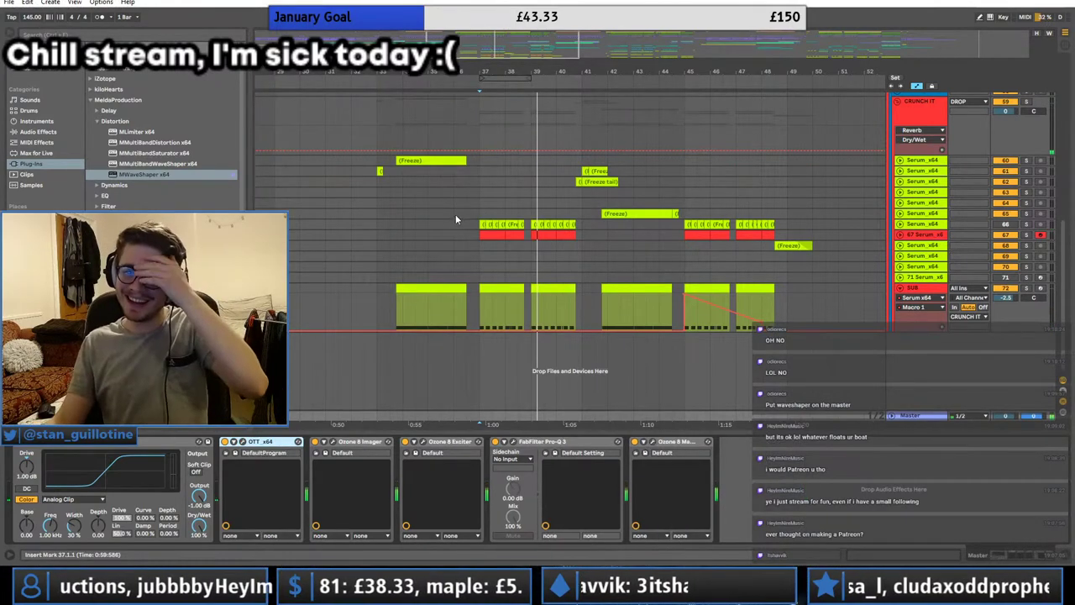
Step: Save the set with the bass track selected at bar 37 and check the master's effects chain
{"action": "left_click", "coordinate": [478, 256]}
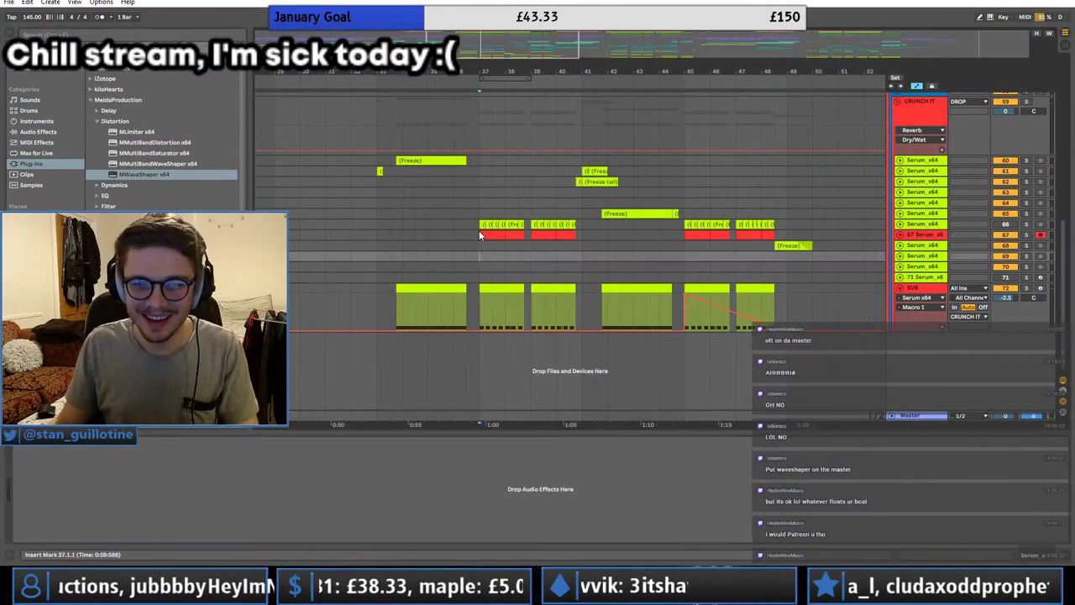
{"action": "left_click", "coordinate": [479, 233]}
{"action": "key", "text": "ctrl+s"}
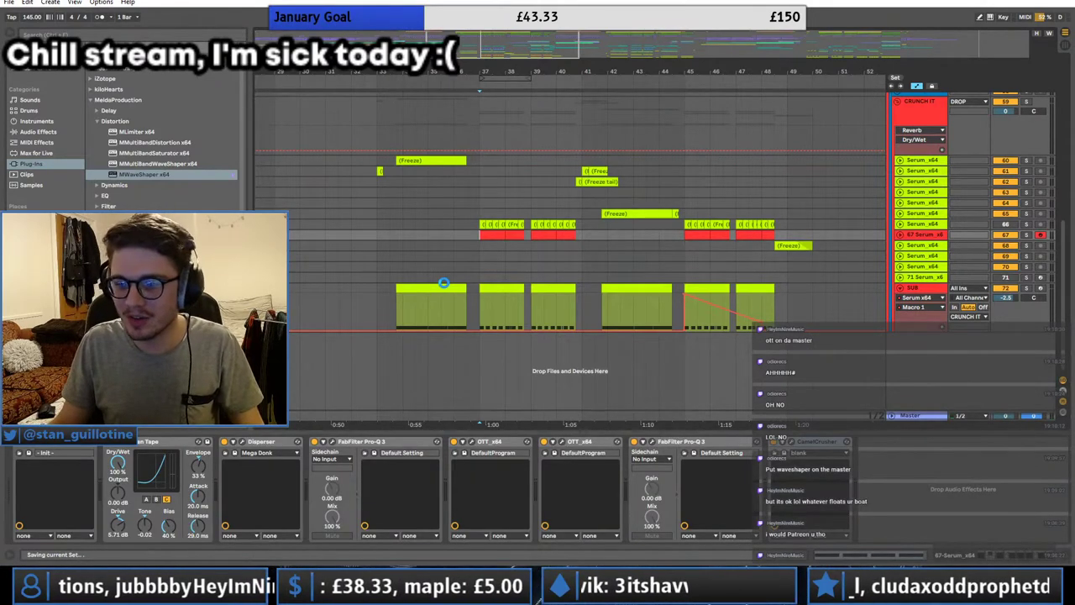
{"action": "left_click", "coordinate": [480, 417]}
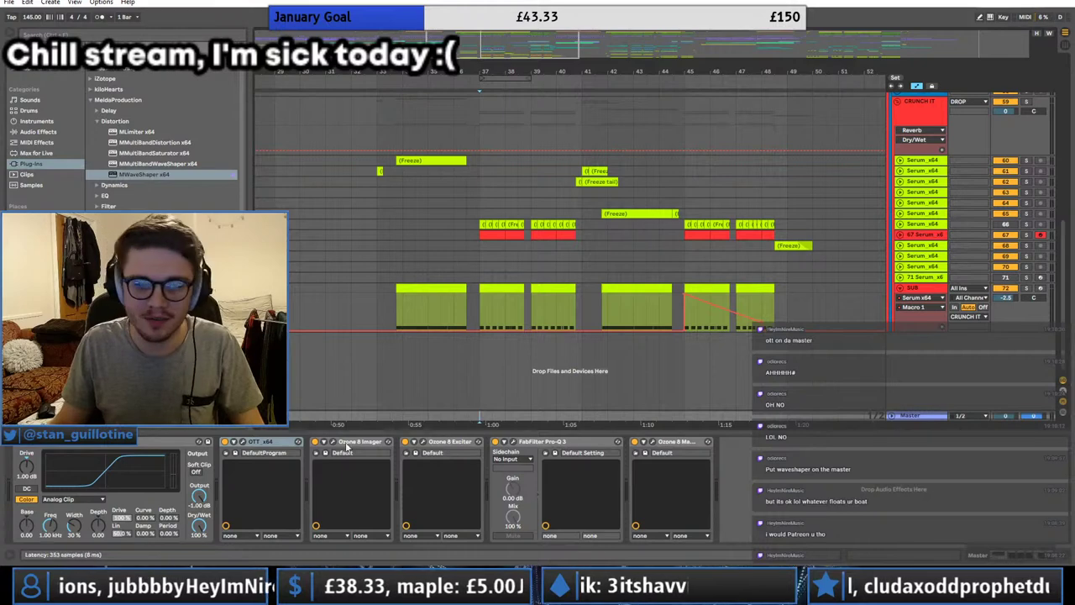
Step: Play the drop from bar 37 and fold the SUB track
{"action": "left_click", "coordinate": [480, 244]}
{"action": "key", "text": "space"}
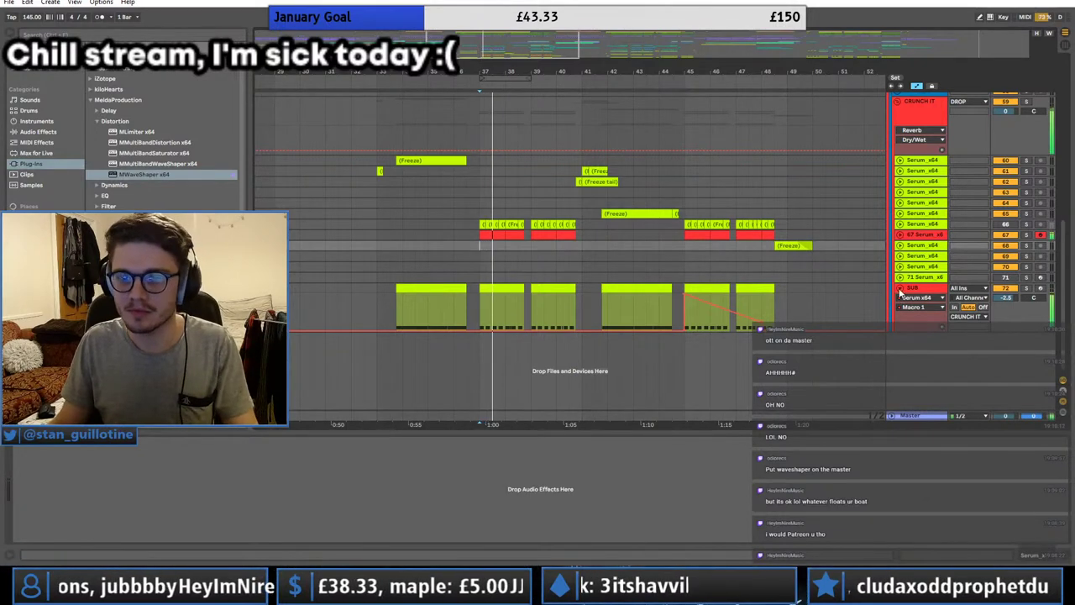
{"action": "left_click", "coordinate": [900, 289]}
{"action": "scroll", "coordinate": [900, 286], "scroll_direction": "up", "scroll_amount": 1}
{"action": "scroll", "coordinate": [900, 286], "scroll_direction": "up", "scroll_amount": 1}
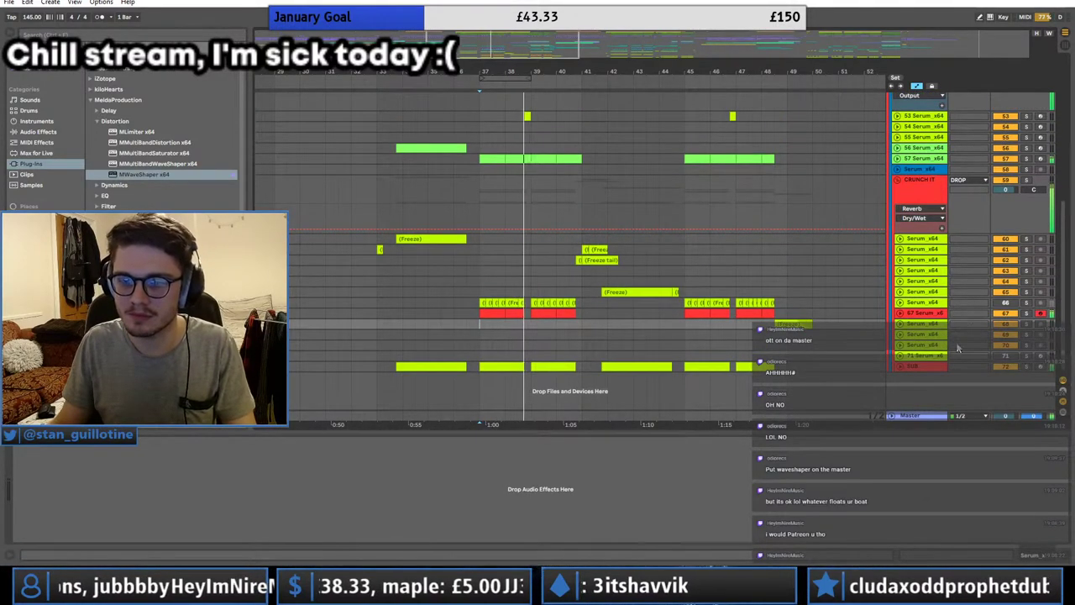
{"action": "left_click_drag", "start_coordinate": [593, 58], "coordinate": [828, 23]}
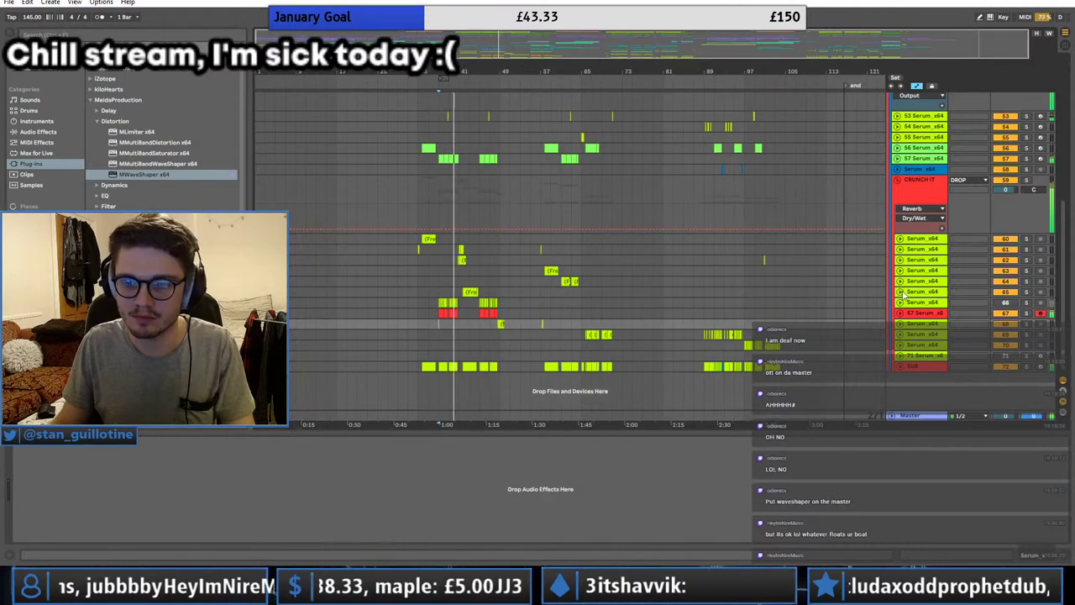
Step: Fold the CRUNCH IT and DROP groups to get an overview of the whole arrangement
{"action": "scroll", "coordinate": [902, 240], "scroll_direction": "up", "scroll_amount": 2}
{"action": "left_click", "coordinate": [907, 238]}
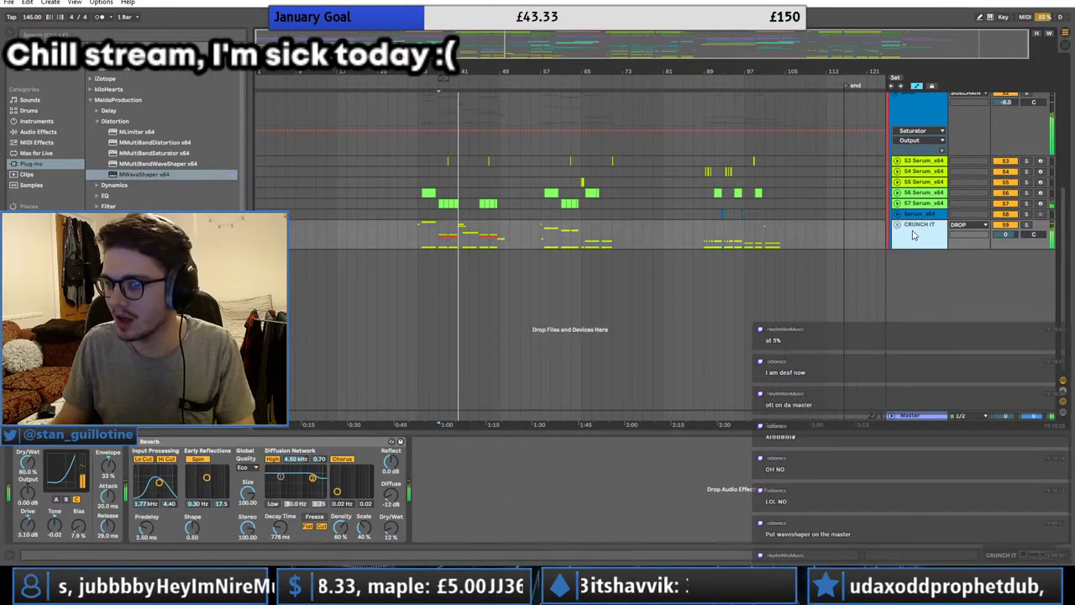
{"action": "scroll", "coordinate": [940, 242], "scroll_direction": "up", "scroll_amount": 2}
{"action": "left_click", "coordinate": [923, 113]}
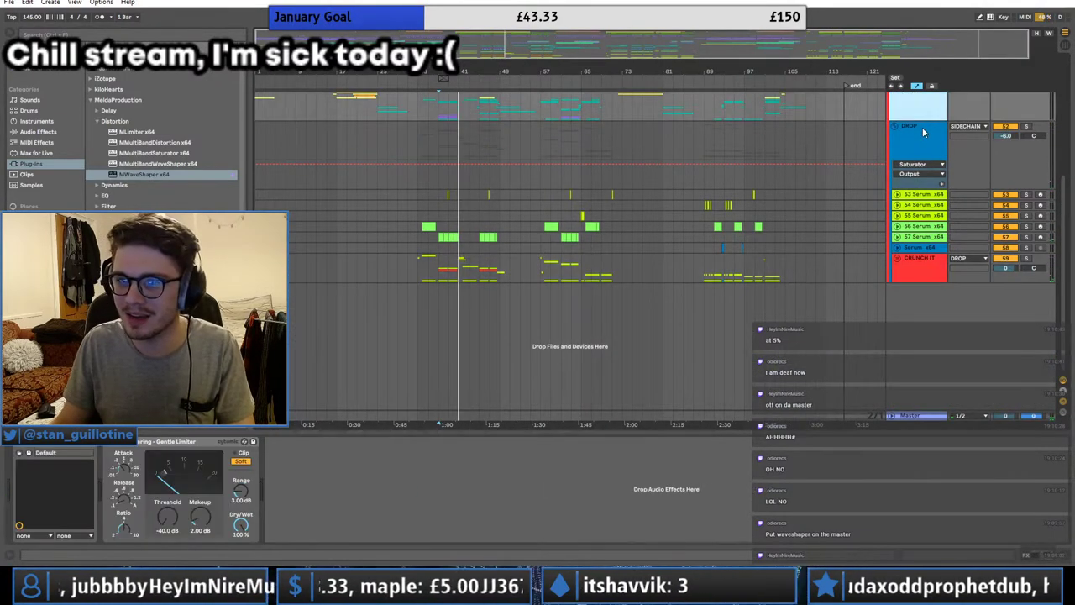
{"action": "left_click", "coordinate": [916, 128]}
{"action": "left_click", "coordinate": [897, 126]}
Step: Play the full mix from bar 31, and again from bar 36 into the drop
{"action": "left_click", "coordinate": [404, 202]}
{"action": "key", "text": "space"}
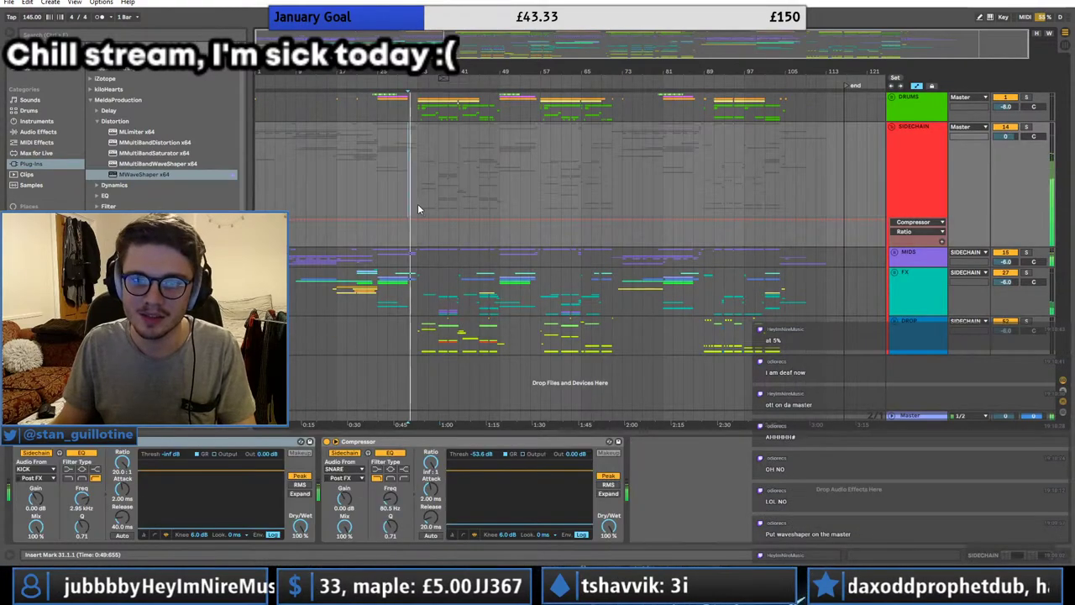
{"action": "left_click_drag", "start_coordinate": [444, 71], "coordinate": [477, 123]}
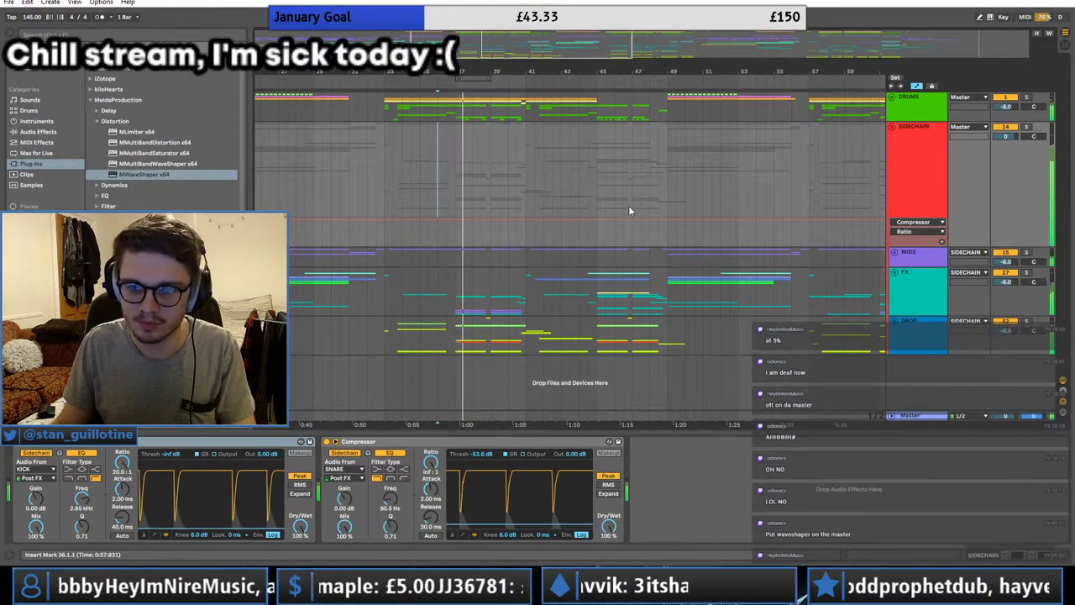
Step: Unfold the DROP and CRUNCH IT groups and examine their Serum clips across the first drop during playback
{"action": "left_click", "coordinate": [910, 321]}
{"action": "left_click", "coordinate": [894, 321]}
{"action": "scroll", "coordinate": [622, 365], "scroll_direction": "down", "scroll_amount": 2}
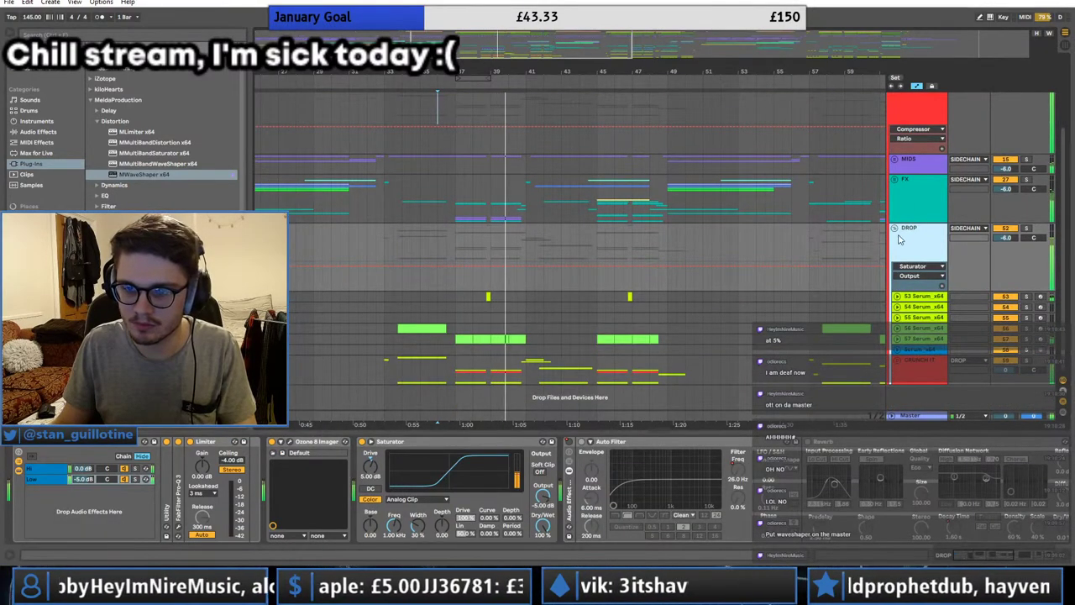
{"action": "scroll", "coordinate": [546, 252], "scroll_direction": "down", "scroll_amount": 4}
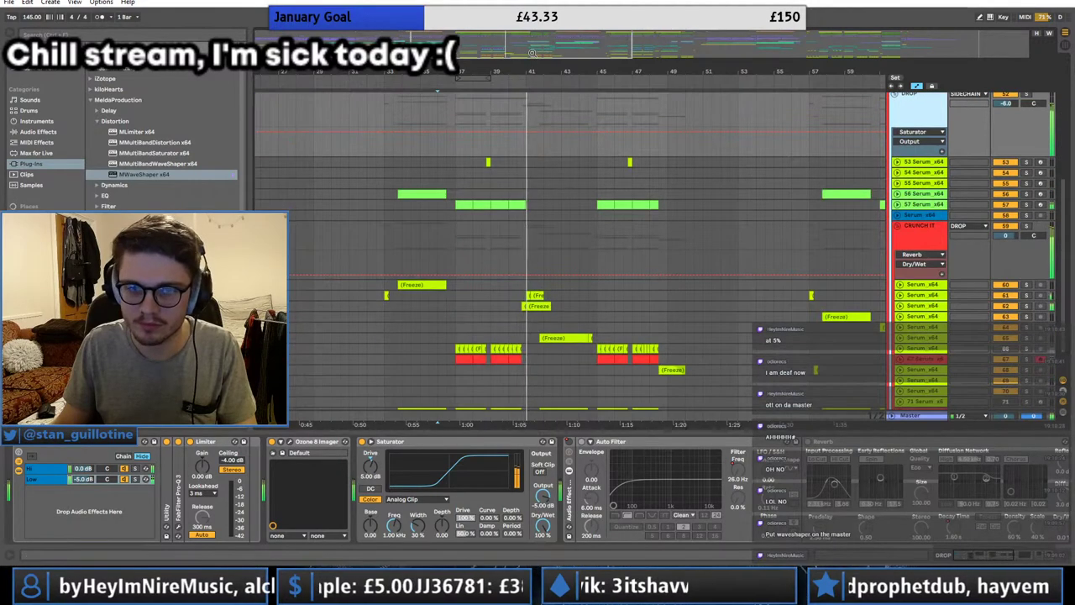
{"action": "double_click", "coordinate": [532, 53]}
{"action": "scroll", "coordinate": [689, 312], "scroll_direction": "down", "scroll_amount": 2}
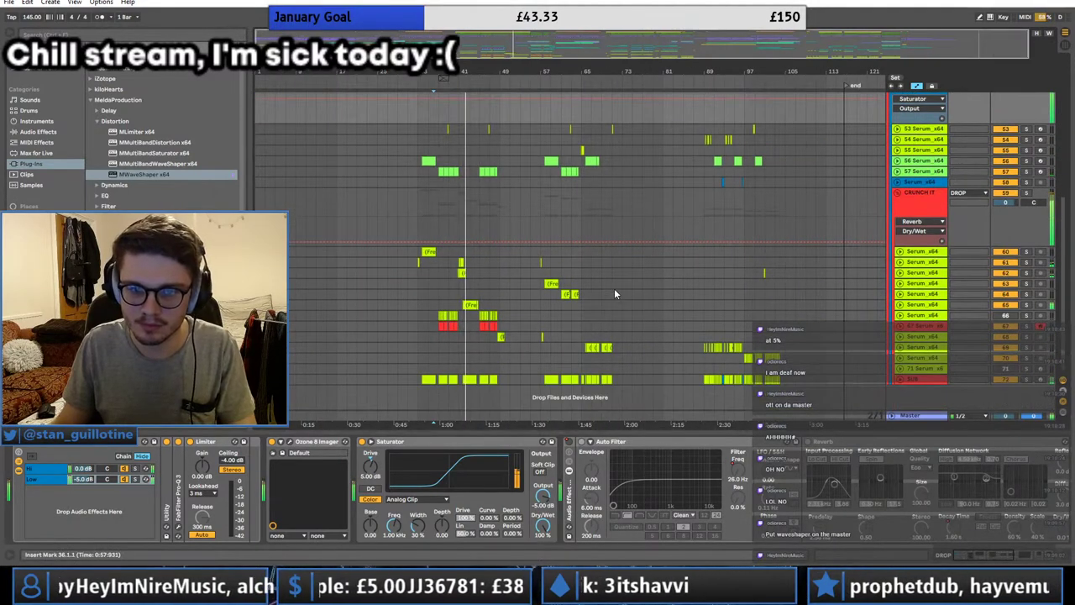
{"action": "left_click_drag", "start_coordinate": [568, 36], "coordinate": [555, 134]}
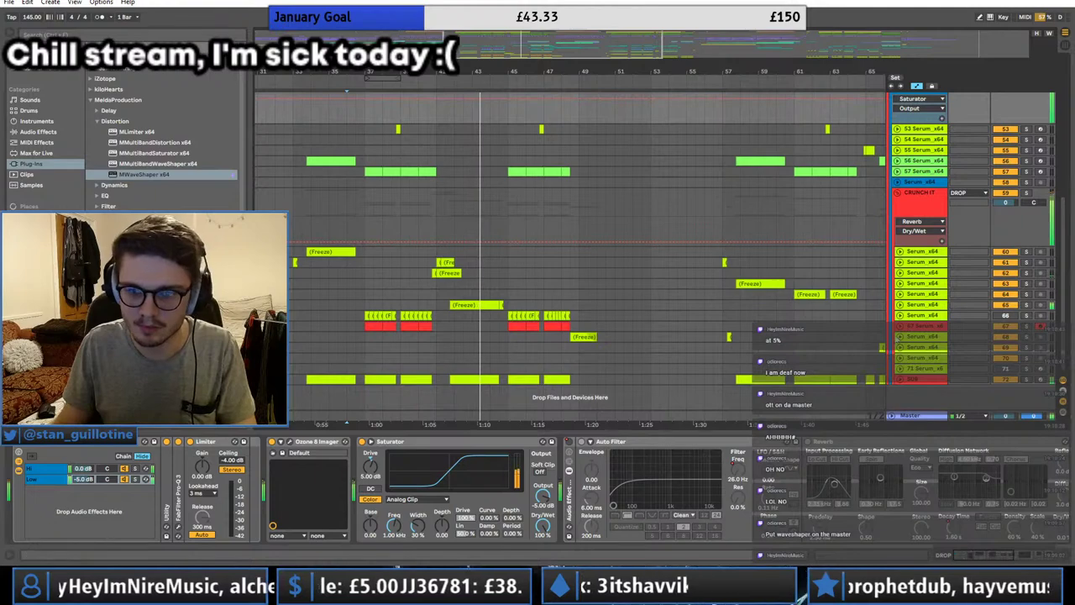
Step: Unfold the bass track and the frozen Serum track below it around the end of the drop phrase at bar 48
{"action": "left_click", "coordinate": [897, 336]}
{"action": "left_click", "coordinate": [586, 299]}
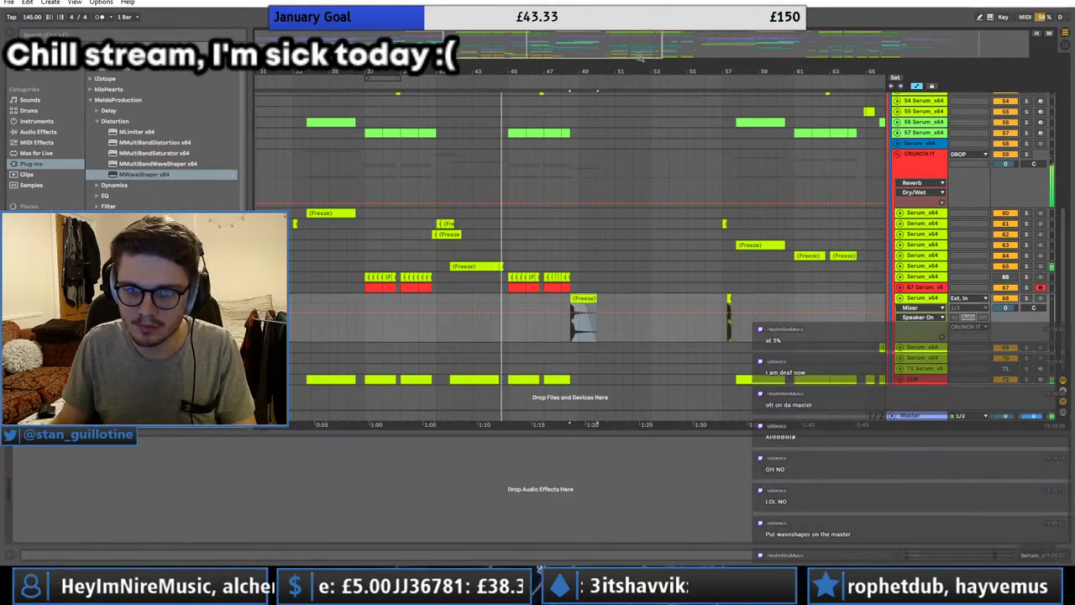
{"action": "left_click_drag", "start_coordinate": [638, 55], "coordinate": [623, 110]}
{"action": "left_click", "coordinate": [897, 287]}
{"action": "scroll", "coordinate": [504, 286], "scroll_direction": "down", "scroll_amount": 2}
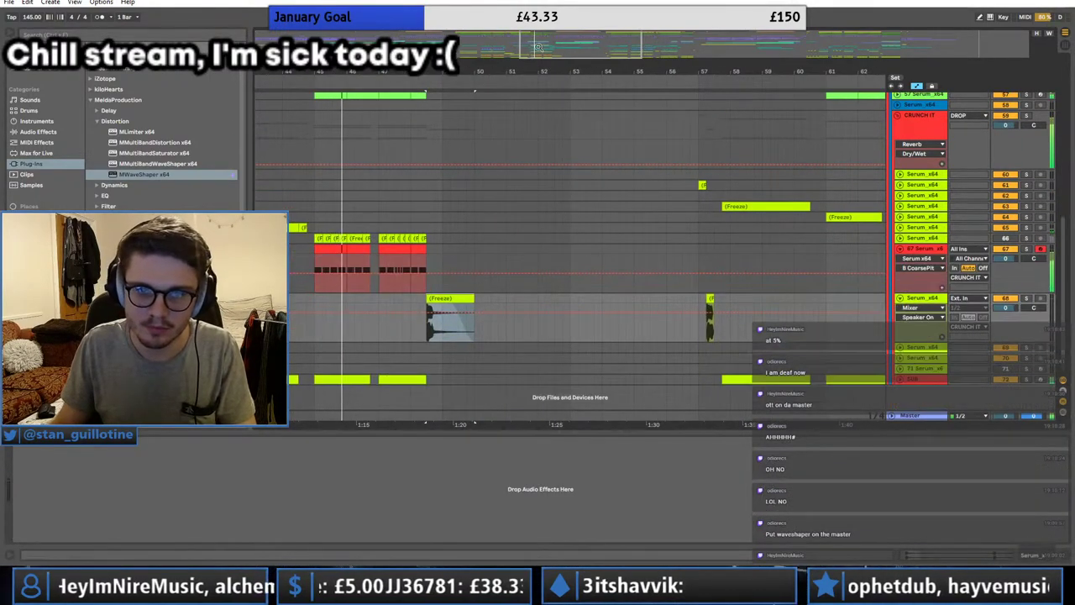
Step: Extend the last bass clip in bar 48 by one beat and deactivate the frozen Serum clip beneath its end
{"action": "left_click_drag", "start_coordinate": [527, 47], "coordinate": [514, 89]}
{"action": "left_click_drag", "start_coordinate": [481, 252], "coordinate": [494, 253]}
{"action": "left_click", "coordinate": [509, 299]}
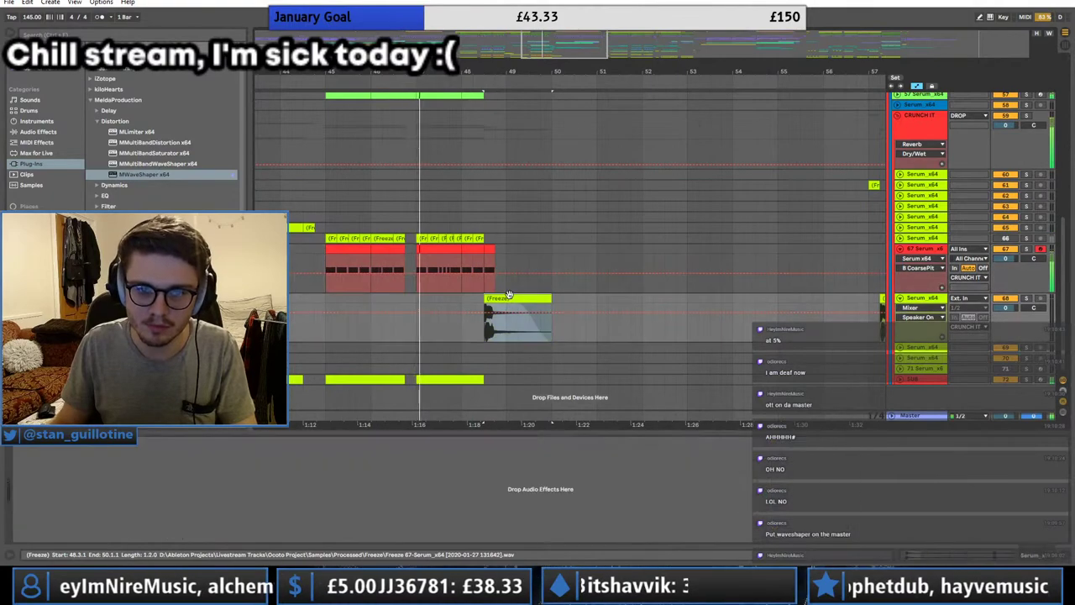
{"action": "key", "text": "0"}
{"action": "left_click", "coordinate": [486, 265]}
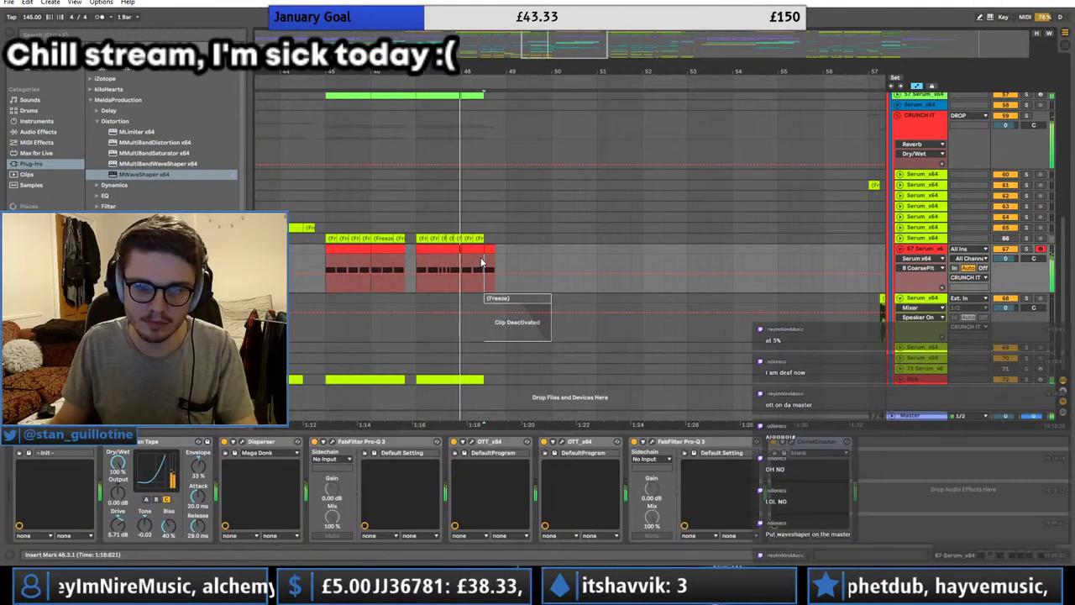
Step: In the bass clip at bar 47, lengthen the short notes from beat 3 and duplicate the last one to form three even hits
{"action": "left_click", "coordinate": [432, 251]}
{"action": "key", "text": "space"}
{"action": "double_click", "coordinate": [433, 251]}
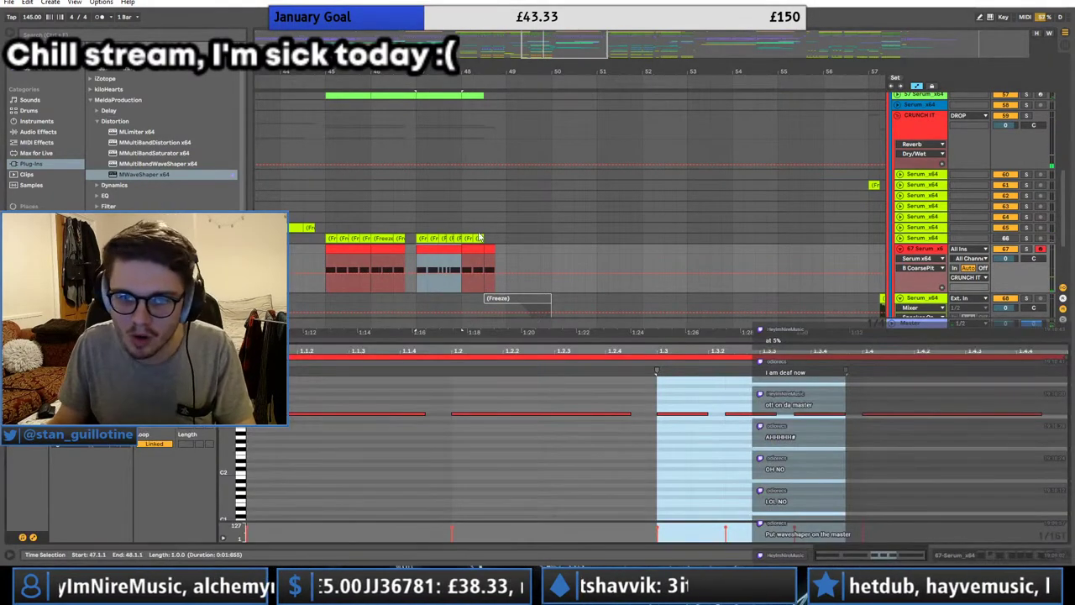
{"action": "scroll", "coordinate": [479, 236], "scroll_direction": "down", "scroll_amount": 2}
{"action": "left_click", "coordinate": [429, 157]}
{"action": "left_click_drag", "start_coordinate": [593, 51], "coordinate": [488, 136]}
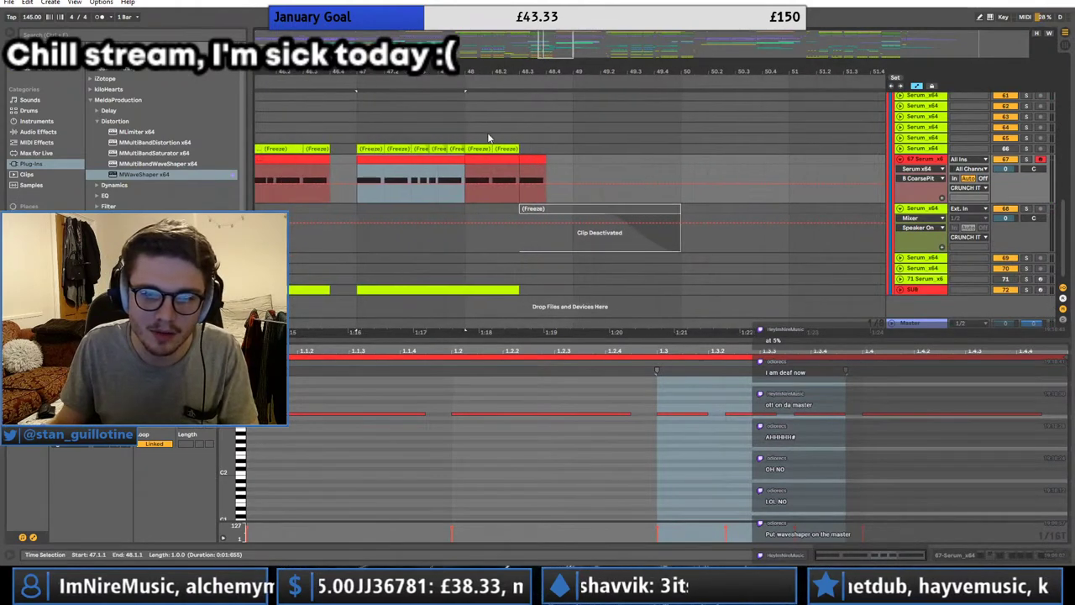
{"action": "left_click", "coordinate": [740, 442]}
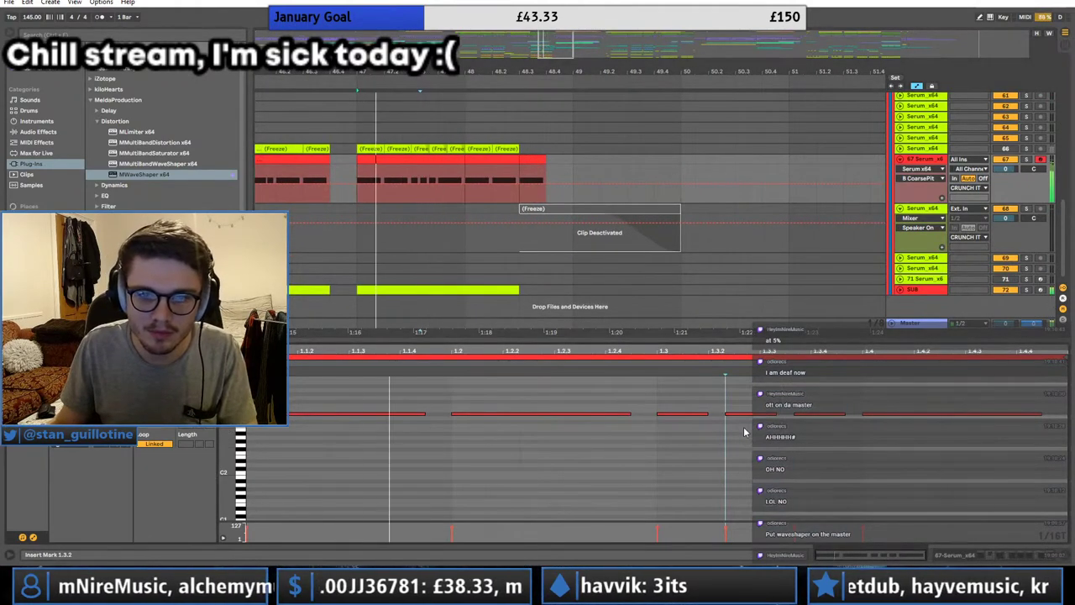
{"action": "left_click_drag", "start_coordinate": [708, 413], "coordinate": [743, 413]}
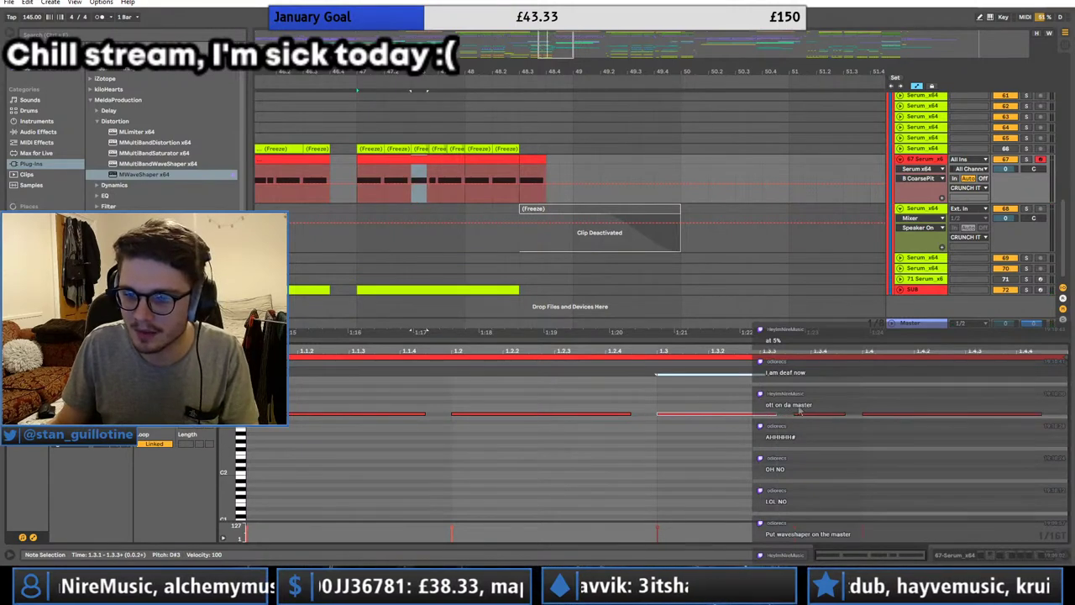
{"action": "left_click_drag", "start_coordinate": [800, 411], "coordinate": [834, 415]}
{"action": "key", "text": "ctrl+d"}
{"action": "key", "text": "space"}
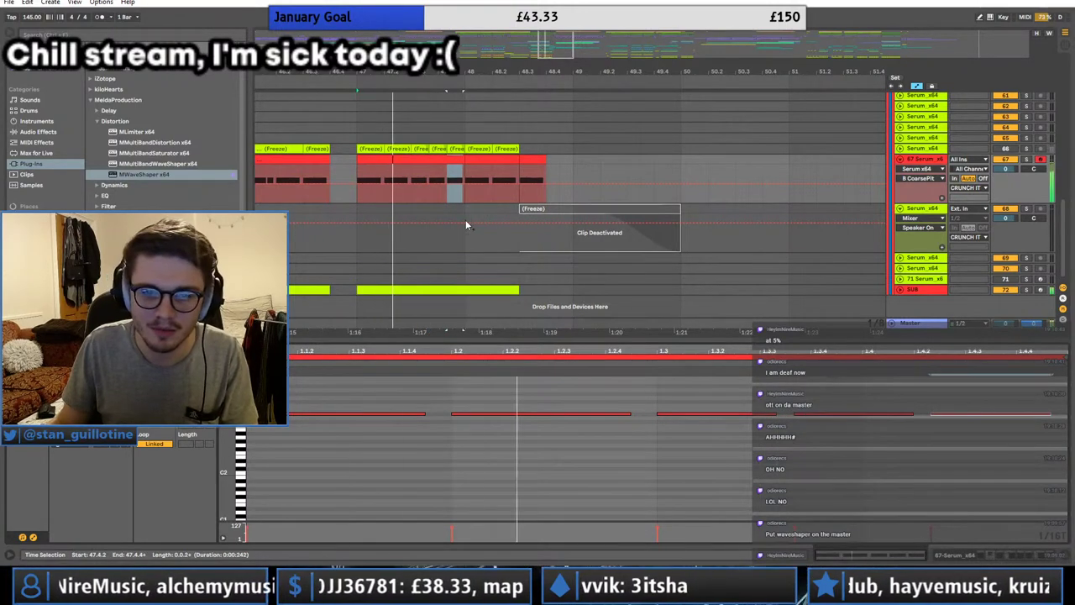
Step: Unfold the SUB track and open its clip that spans bars 47 and 48
{"action": "left_click", "coordinate": [899, 290]}
{"action": "left_click", "coordinate": [899, 290]}
{"action": "left_click", "coordinate": [900, 290]}
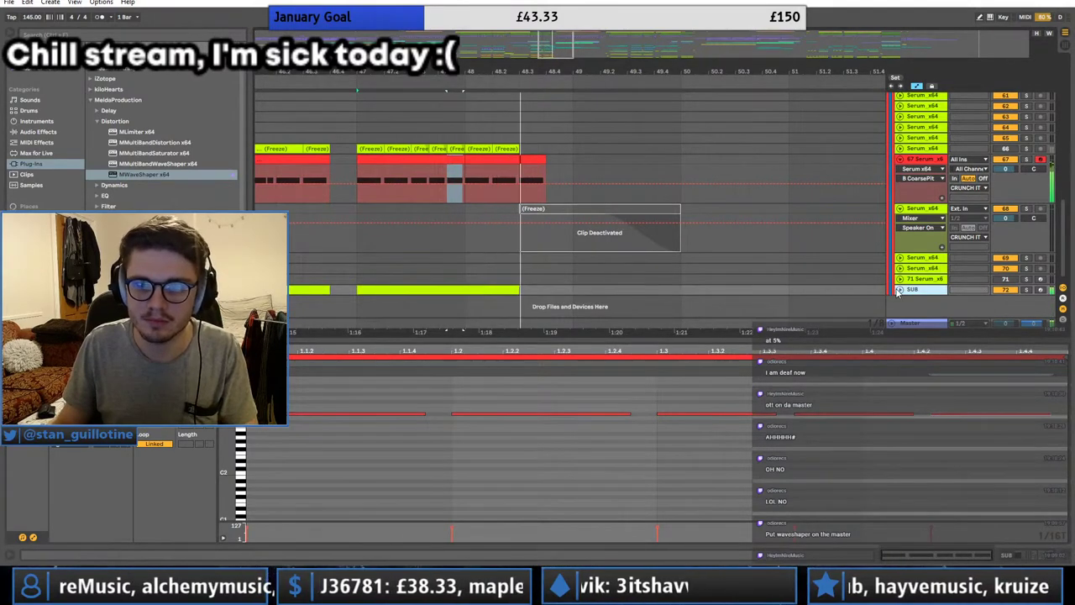
{"action": "scroll", "coordinate": [653, 256], "scroll_direction": "down", "scroll_amount": 2}
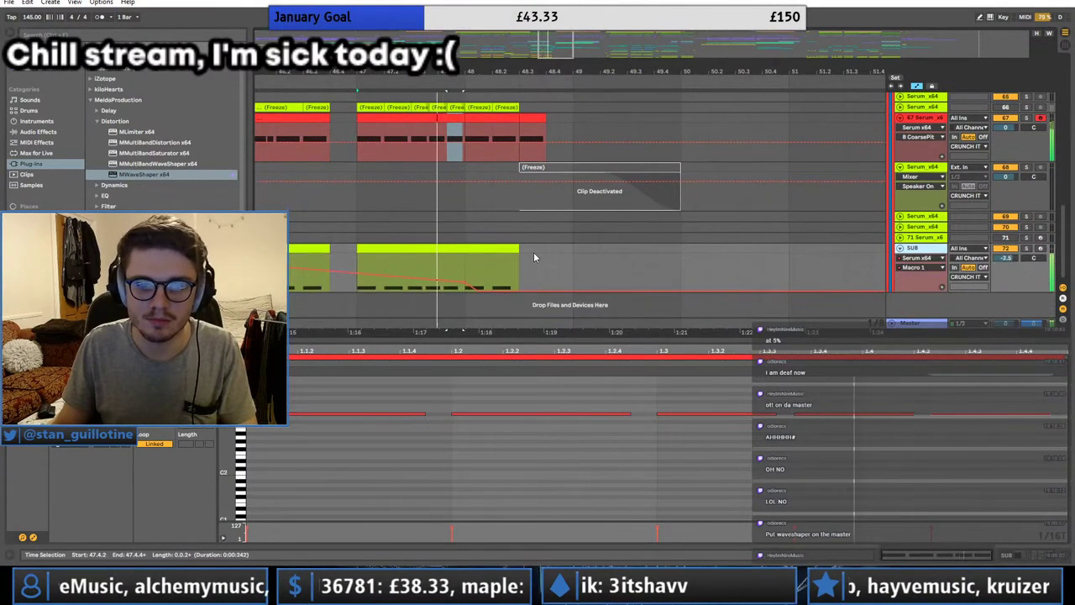
{"action": "left_click", "coordinate": [416, 264]}
{"action": "left_click", "coordinate": [393, 250]}
{"action": "key", "text": "space"}
{"action": "key", "text": "space"}
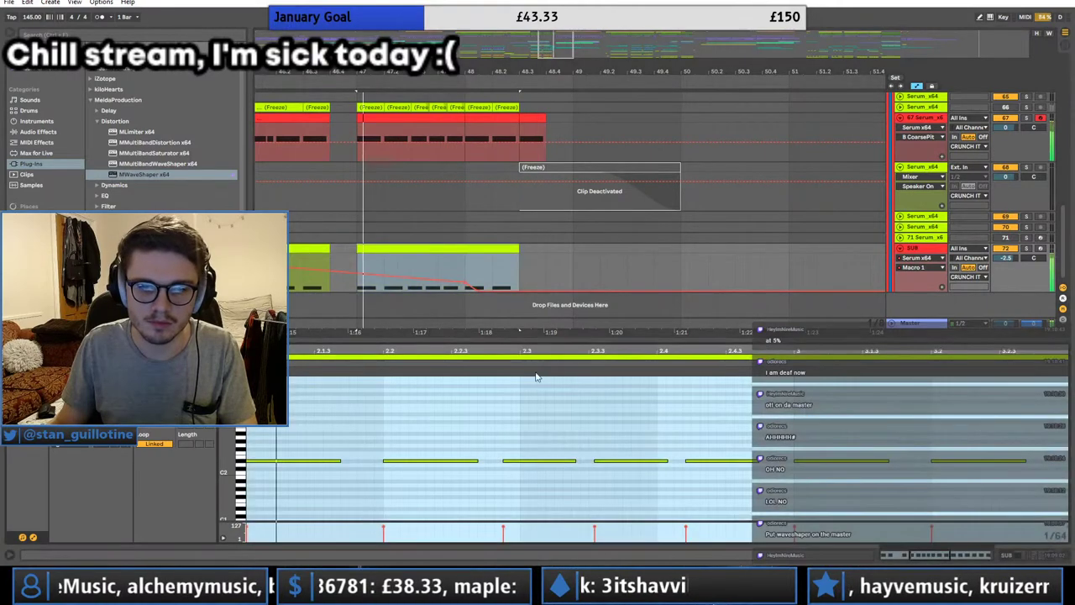
Step: Move the three SUB notes around beat 2.3 slightly later to line up with the bass rhythm, and fold the SUB track
{"action": "left_click_drag", "start_coordinate": [535, 438], "coordinate": [706, 505]}
{"action": "key", "text": "space"}
{"action": "key", "text": "space"}
{"action": "mouse_move", "coordinate": [551, 462]}
{"action": "left_mouse_down"}
{"action": "mouse_move", "coordinate": [580, 468]}
{"action": "mouse_move", "coordinate": [568, 464]}
{"action": "left_mouse_up"}
{"action": "key", "text": "space"}
{"action": "key", "text": "space"}
{"action": "left_click", "coordinate": [900, 248]}
{"action": "double_click", "coordinate": [911, 248]}
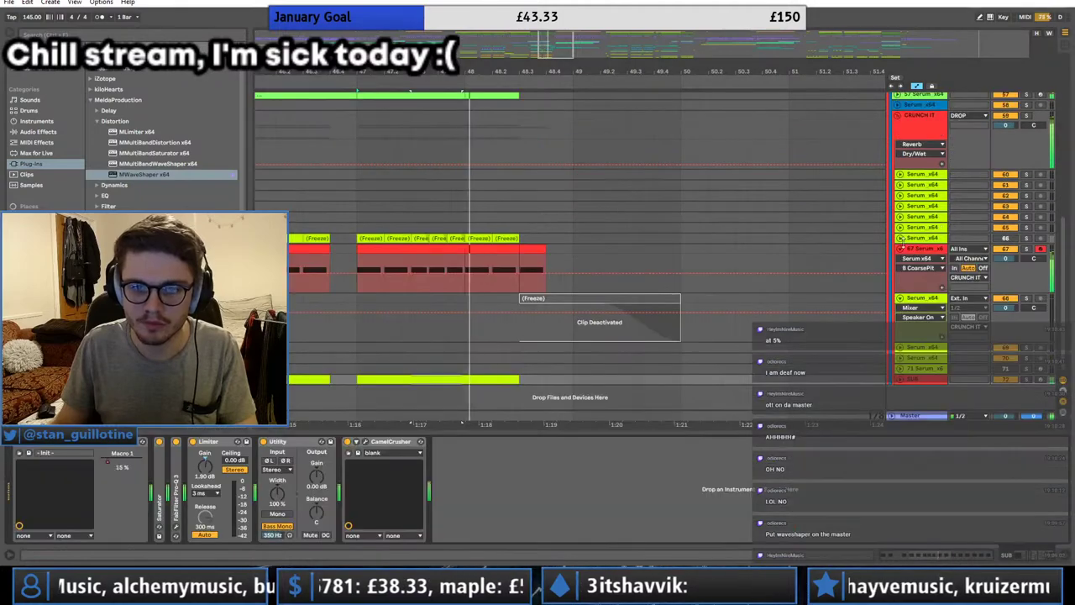
Step: Play the phrase from bar 47 and fold the bass track and the frozen Serum track below it
{"action": "left_click_drag", "start_coordinate": [331, 275], "coordinate": [360, 256]}
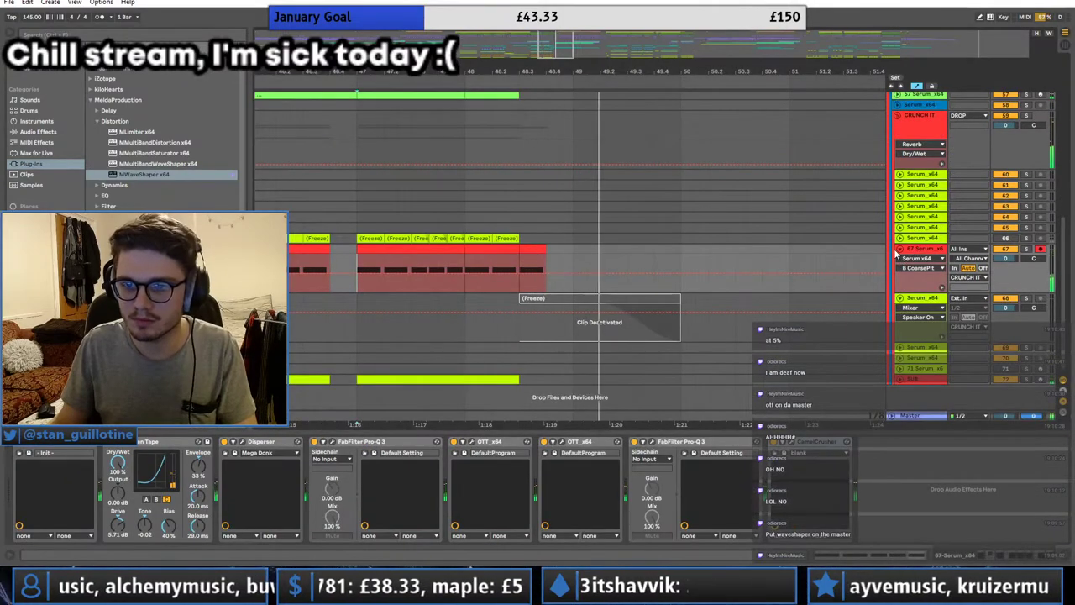
{"action": "left_click", "coordinate": [899, 249]}
{"action": "left_click", "coordinate": [900, 258]}
{"action": "key", "text": "space"}
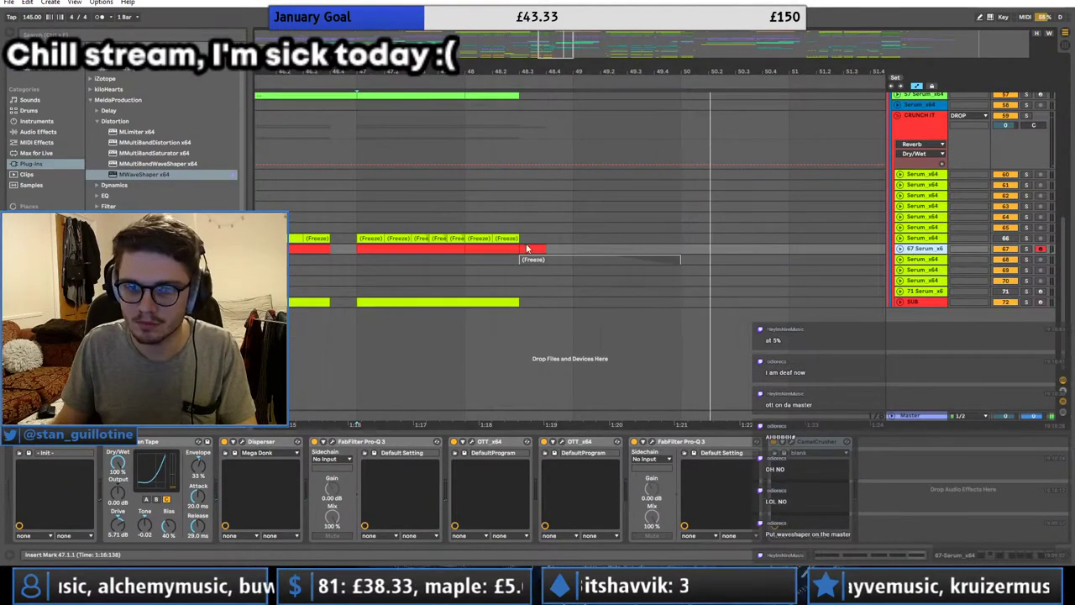
Step: Play the last bass clip at 48.3 and add a Reverb after CamelCrusher on the bass track
{"action": "left_click", "coordinate": [528, 250]}
{"action": "key", "text": "space"}
{"action": "left_click", "coordinate": [38, 132]}
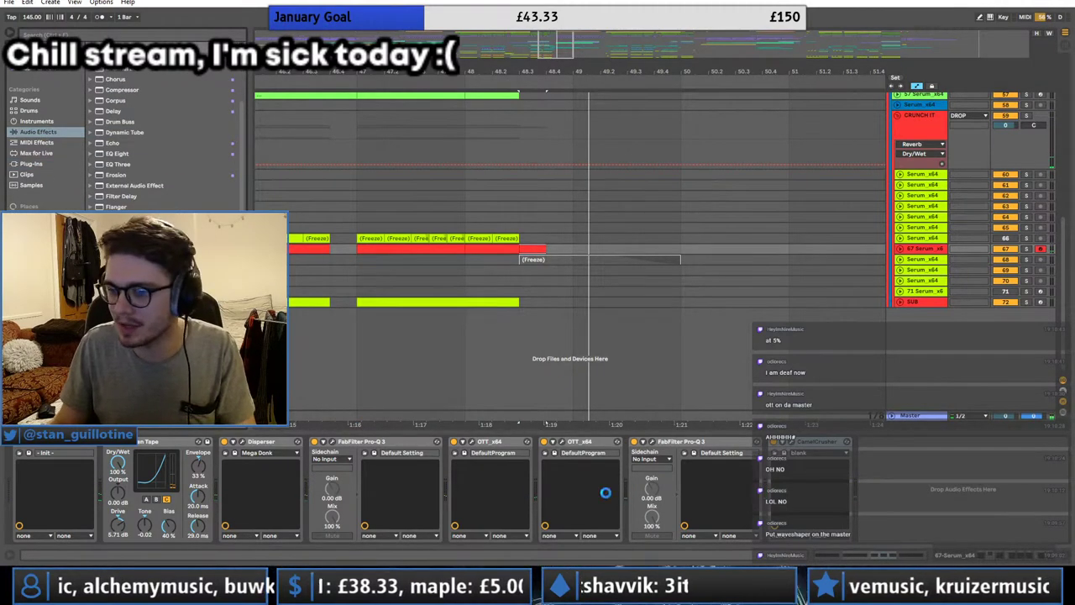
{"action": "left_click", "coordinate": [612, 260]}
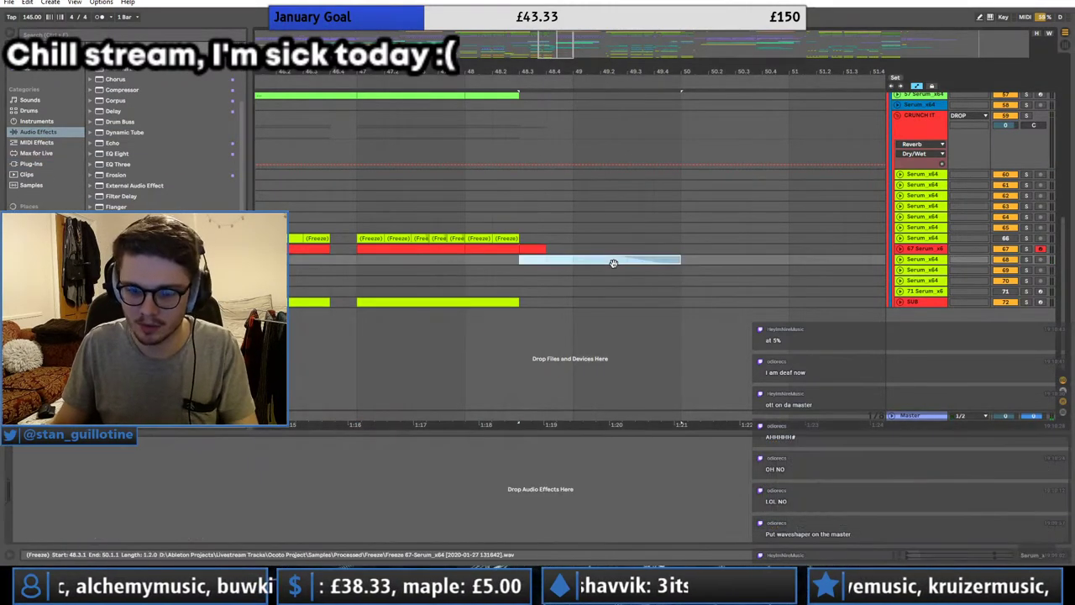
{"action": "left_click", "coordinate": [531, 248]}
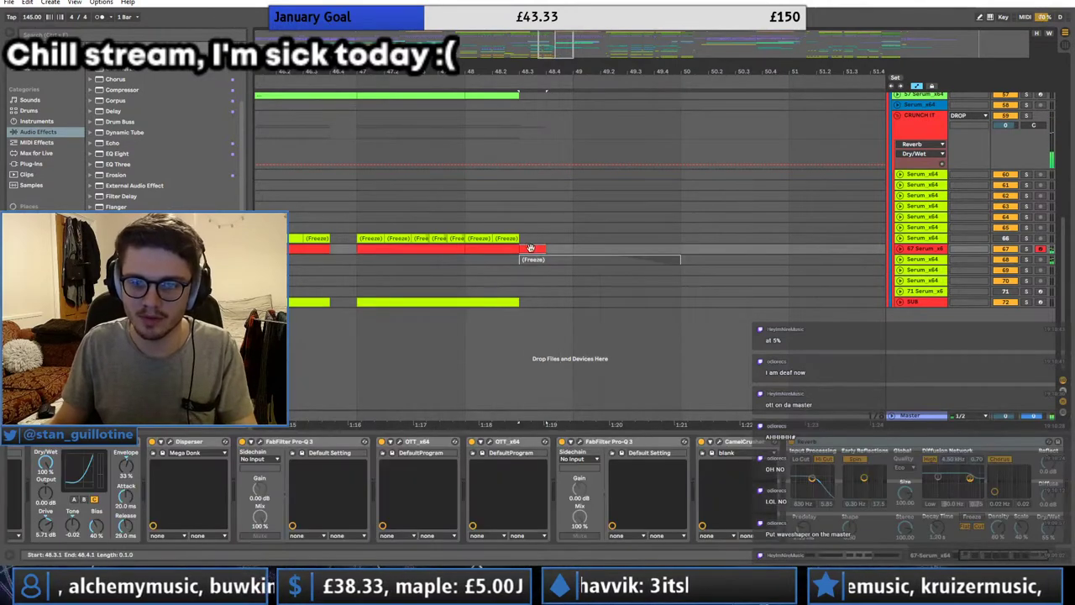
Step: Automate the Reverb's Dry/Wet to curve upward across the last bass clip from 48.3, then fall back to 0% by bar 51
{"action": "right_click", "coordinate": [1045, 533]}
{"action": "left_click", "coordinate": [962, 470]}
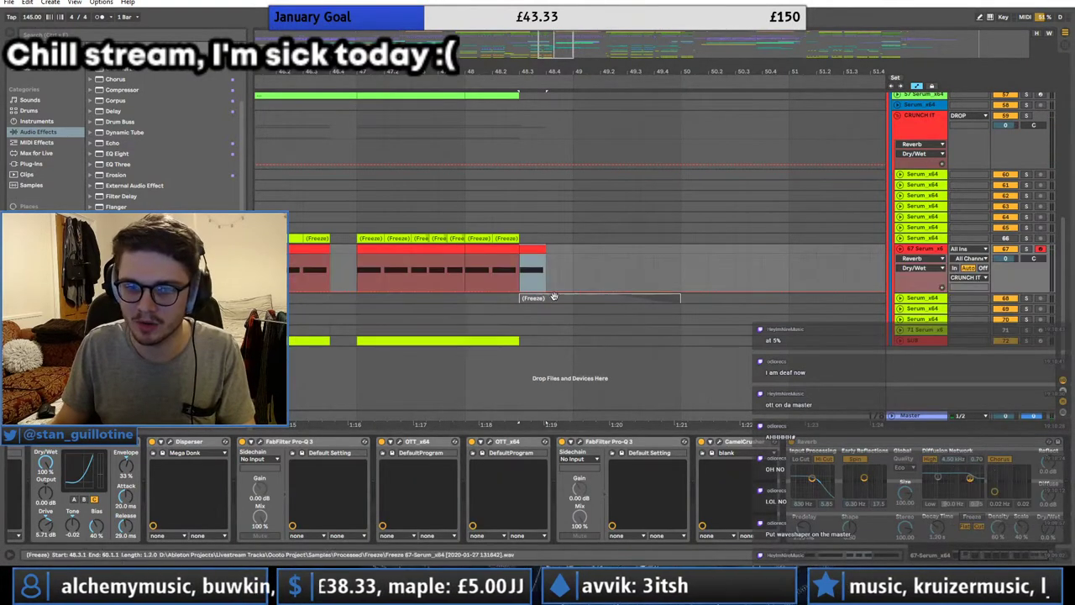
{"action": "left_click_drag", "start_coordinate": [516, 296], "coordinate": [546, 256]}
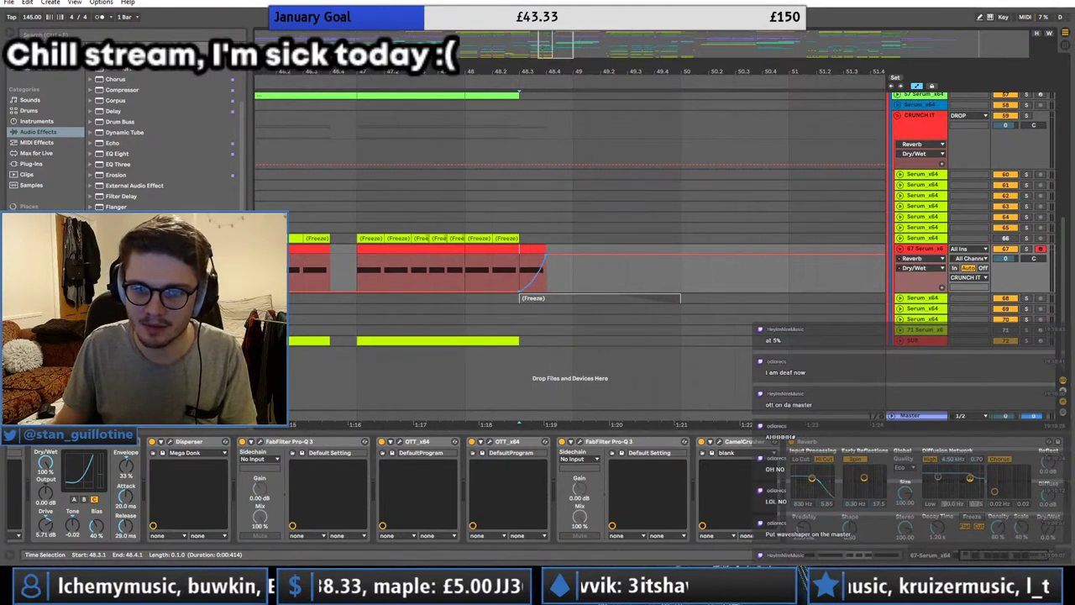
{"action": "left_click_drag", "start_coordinate": [856, 254], "coordinate": [803, 291]}
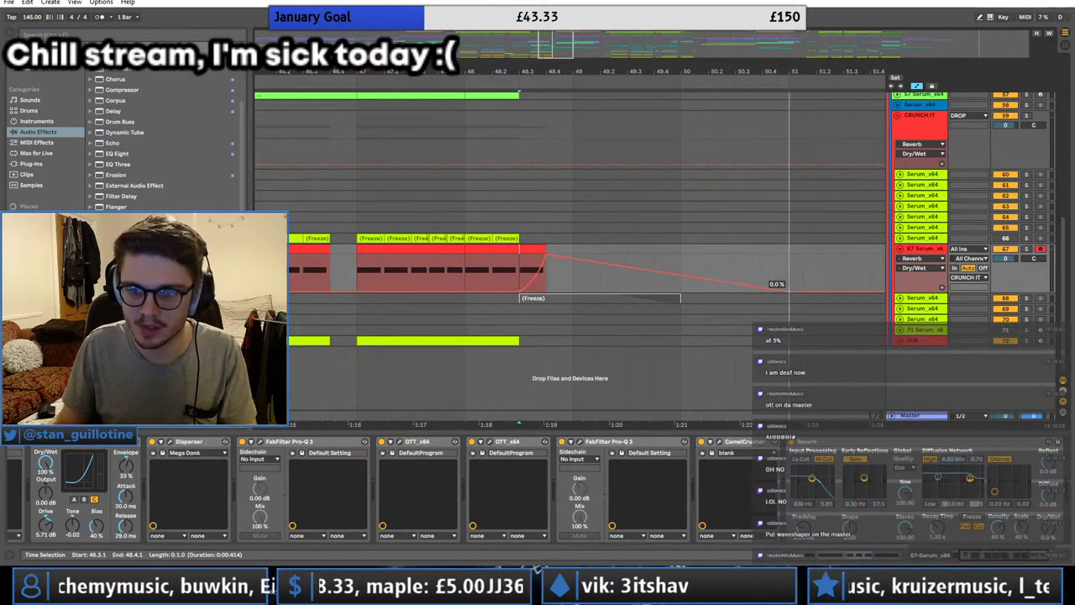
Step: Enable the Reverb's input low cut, raise its input filter frequency and adjust the Diffuse level while playing the end of the phrase
{"action": "left_click_drag", "start_coordinate": [938, 528], "coordinate": [938, 508]}
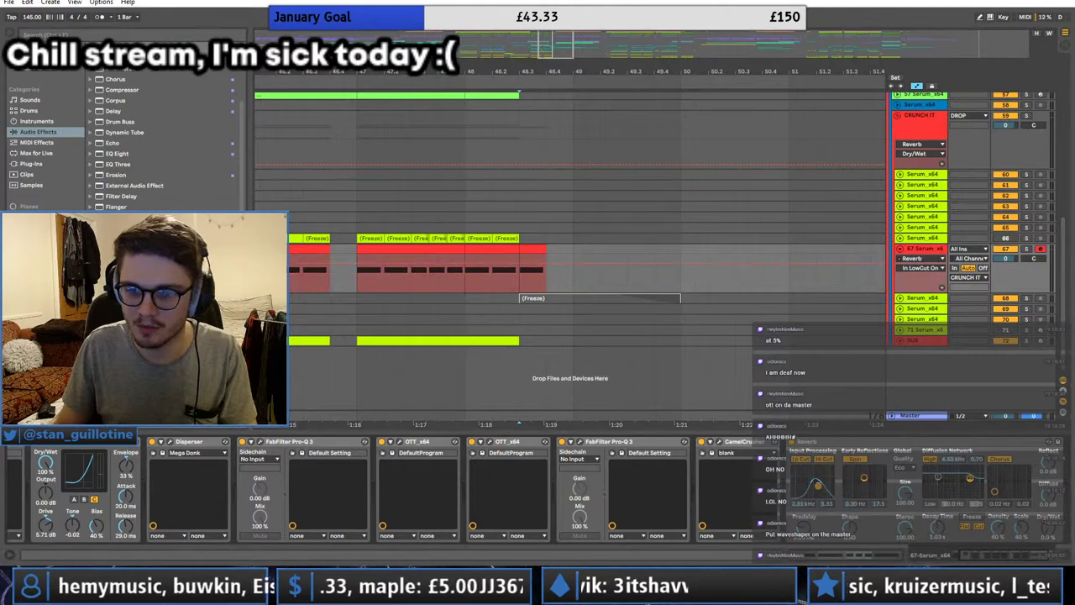
{"action": "key", "text": "space"}
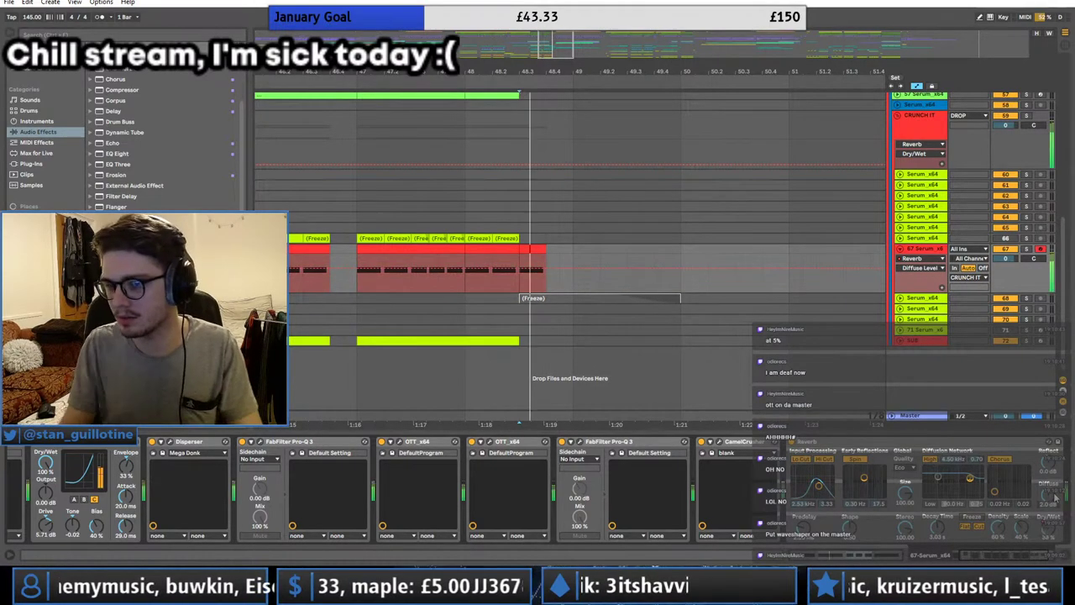
{"action": "scroll", "coordinate": [723, 250], "scroll_direction": "down", "scroll_amount": 5}
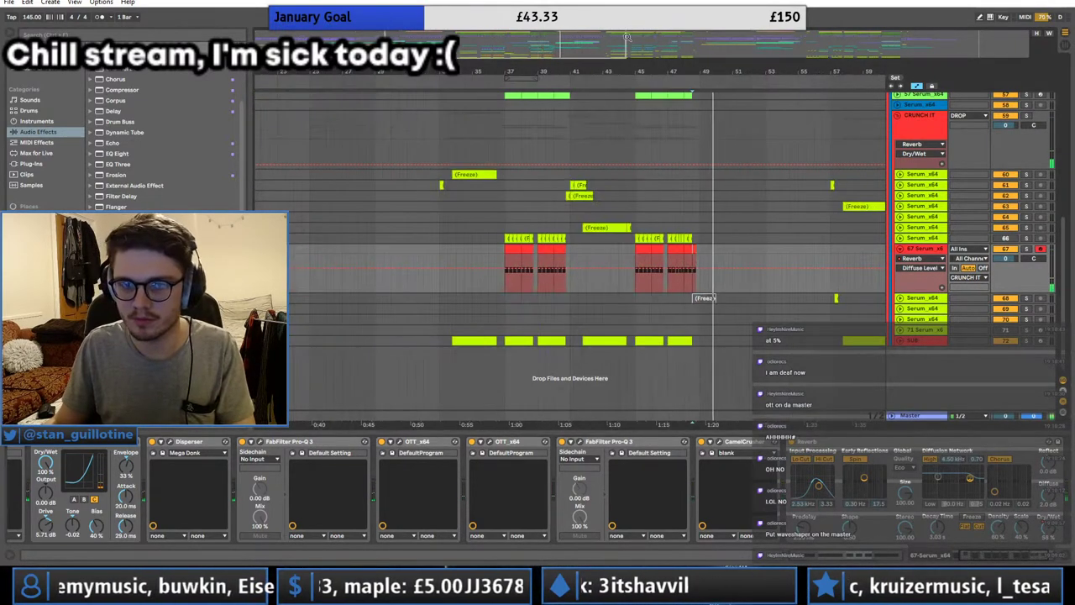
{"action": "key", "text": "space"}
{"action": "key", "text": "space"}
{"action": "key", "text": "space"}
{"action": "left_click", "coordinate": [687, 251]}
{"action": "key", "text": "space"}
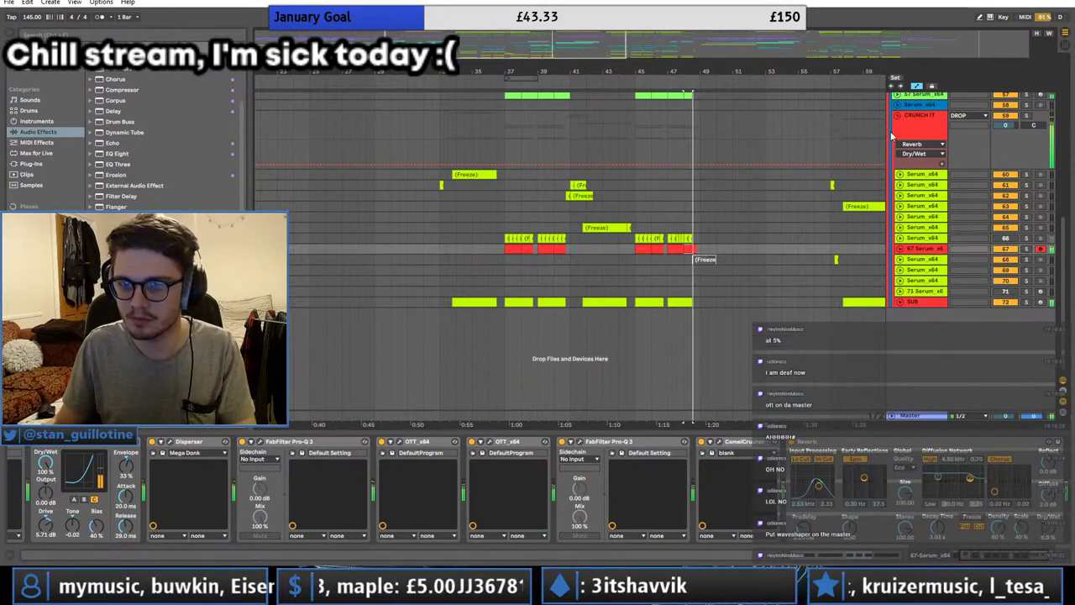
Step: Fold the CRUNCH IT group and play the end of the drop phrase from bars 48 and 47
{"action": "left_click", "coordinate": [897, 117]}
{"action": "left_click", "coordinate": [687, 126]}
{"action": "key", "text": "space"}
{"action": "key", "text": "space"}
{"action": "scroll", "coordinate": [713, 201], "scroll_direction": "up", "scroll_amount": 2}
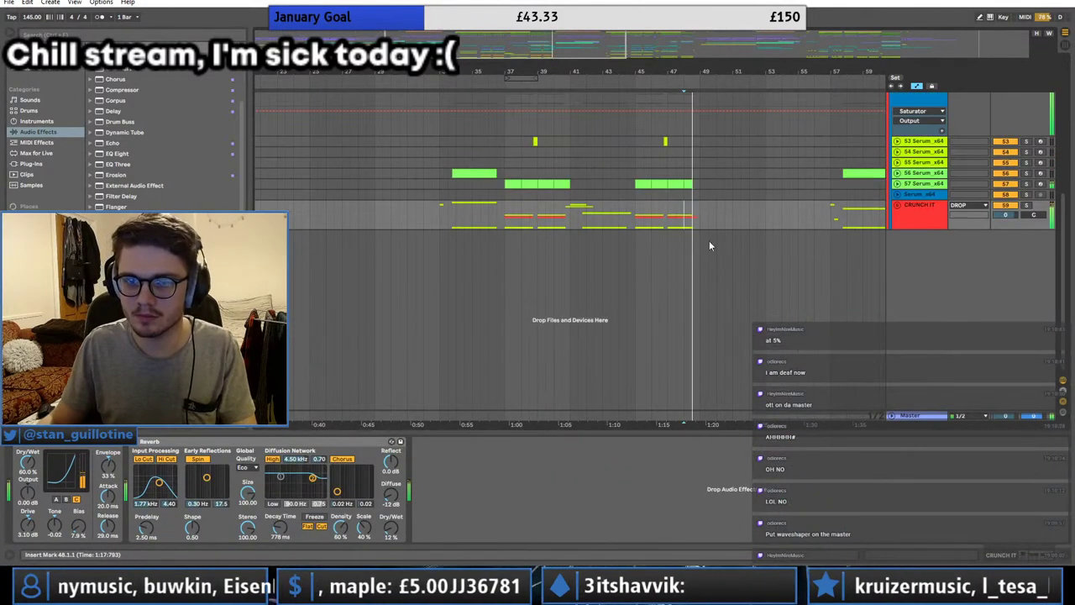
{"action": "key", "text": "space"}
{"action": "key", "text": "space"}
{"action": "left_click", "coordinate": [671, 222]}
{"action": "key", "text": "space"}
{"action": "key", "text": "space"}
{"action": "scroll", "coordinate": [905, 193], "scroll_direction": "up", "scroll_amount": 2}
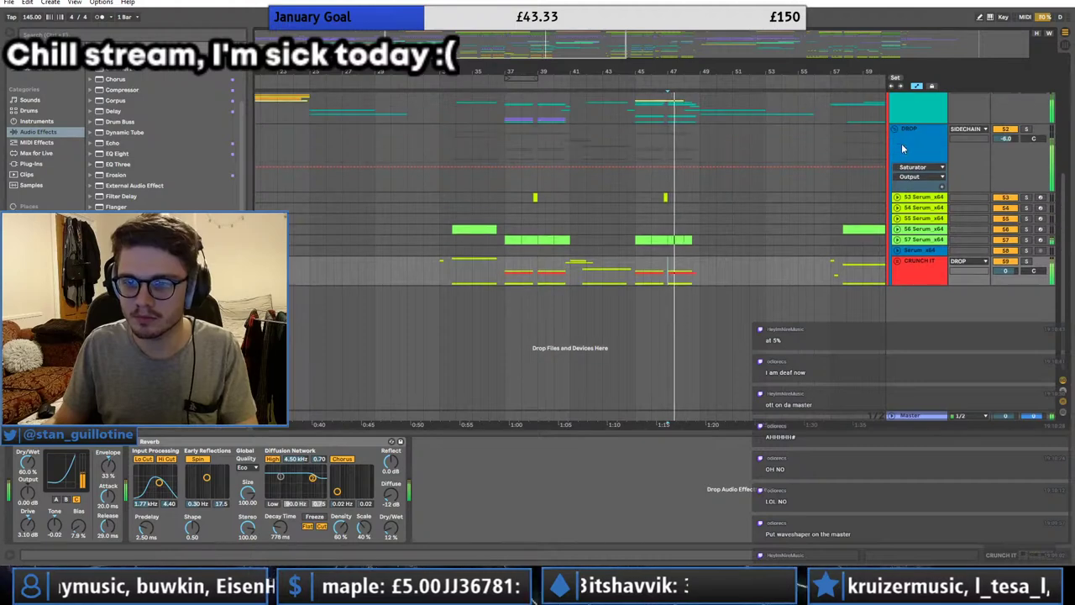
Step: Examine the Serum clips in the DROP and CRUNCH IT groups across the later drop sections during playback
{"action": "left_click", "coordinate": [895, 129]}
{"action": "left_click_drag", "start_coordinate": [792, 36], "coordinate": [870, 49]}
{"action": "scroll", "coordinate": [889, 267], "scroll_direction": "right", "scroll_amount": 3}
{"action": "left_click", "coordinate": [900, 326]}
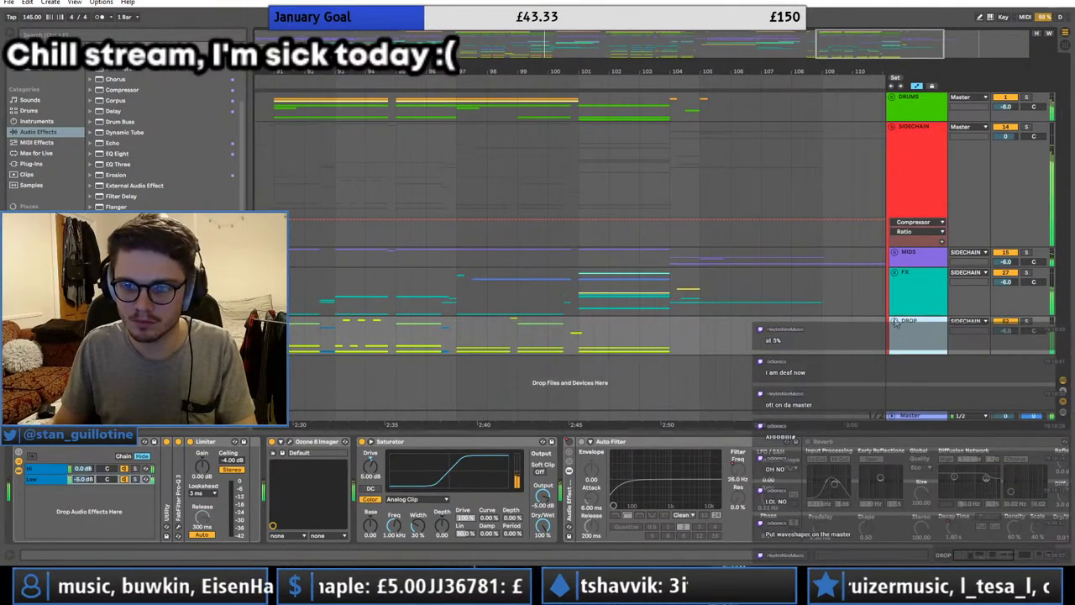
{"action": "left_click", "coordinate": [895, 321]}
{"action": "scroll", "coordinate": [895, 328], "scroll_direction": "down", "scroll_amount": 3}
{"action": "scroll", "coordinate": [658, 328], "scroll_direction": "down", "scroll_amount": 5}
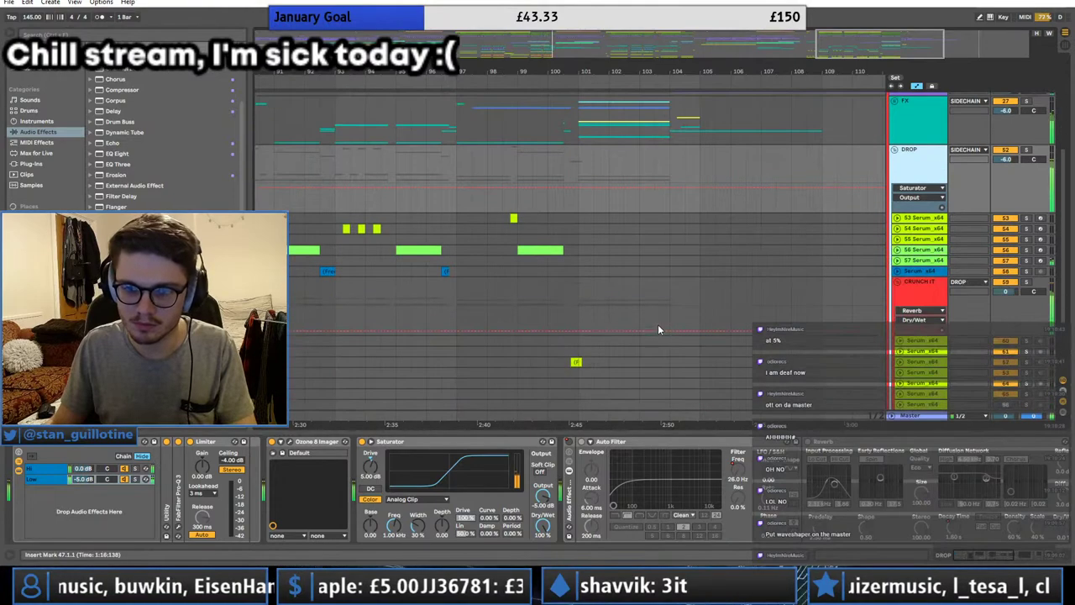
{"action": "scroll", "coordinate": [741, 103], "scroll_direction": "left", "scroll_amount": 15}
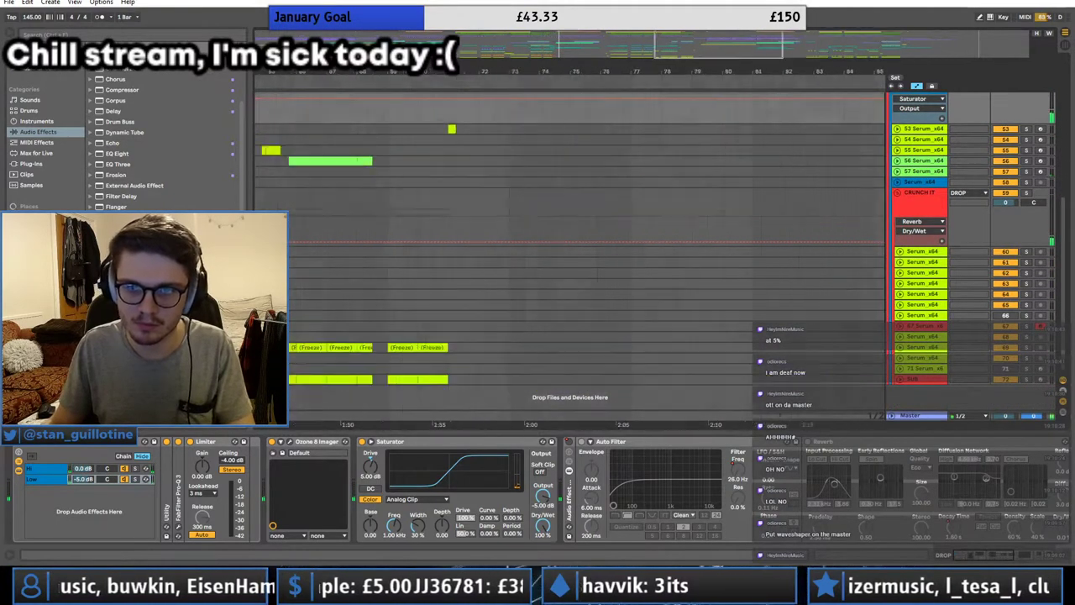
Step: Play the last bass clip at 48.3 several times to check its reverb tail
{"action": "left_click", "coordinate": [432, 326]}
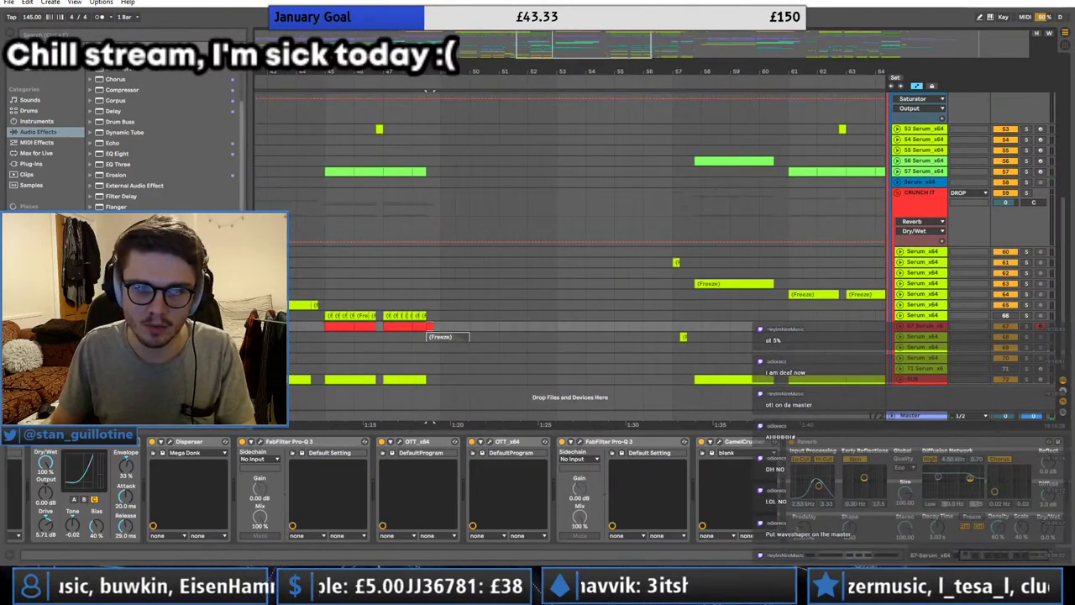
{"action": "key", "text": "space"}
{"action": "key", "text": "space"}
{"action": "left_click", "coordinate": [415, 306]}
{"action": "key", "text": "space"}
{"action": "left_click", "coordinate": [424, 326]}
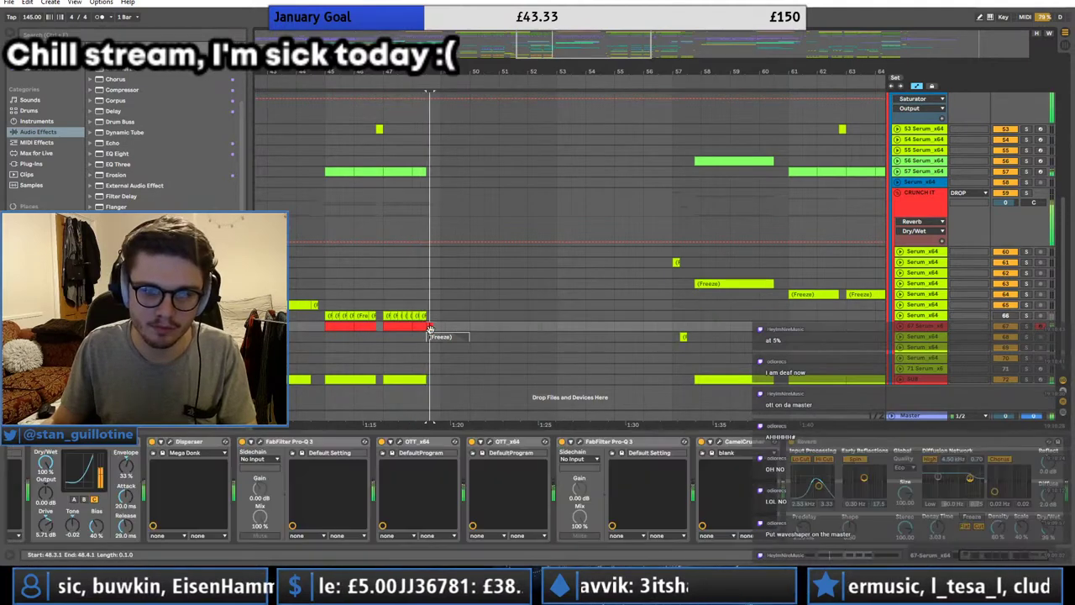
Step: Insert the 6ms Stereo Delay preset before CamelCrusher in the bass track's effect chain
{"action": "scroll", "coordinate": [116, 120], "scroll_direction": "up", "scroll_amount": 3}
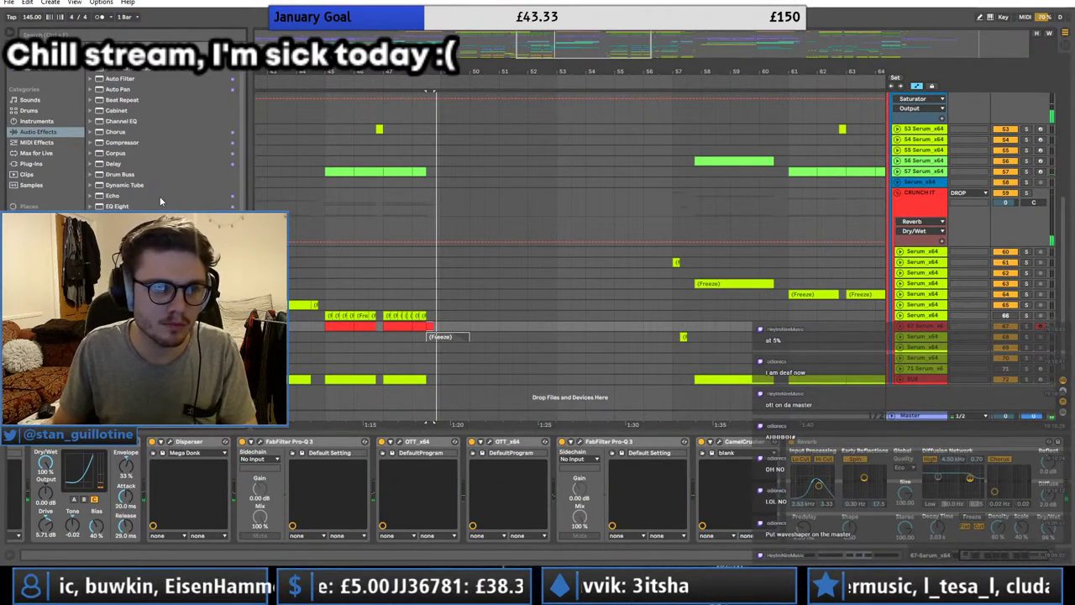
{"action": "left_click", "coordinate": [44, 69]}
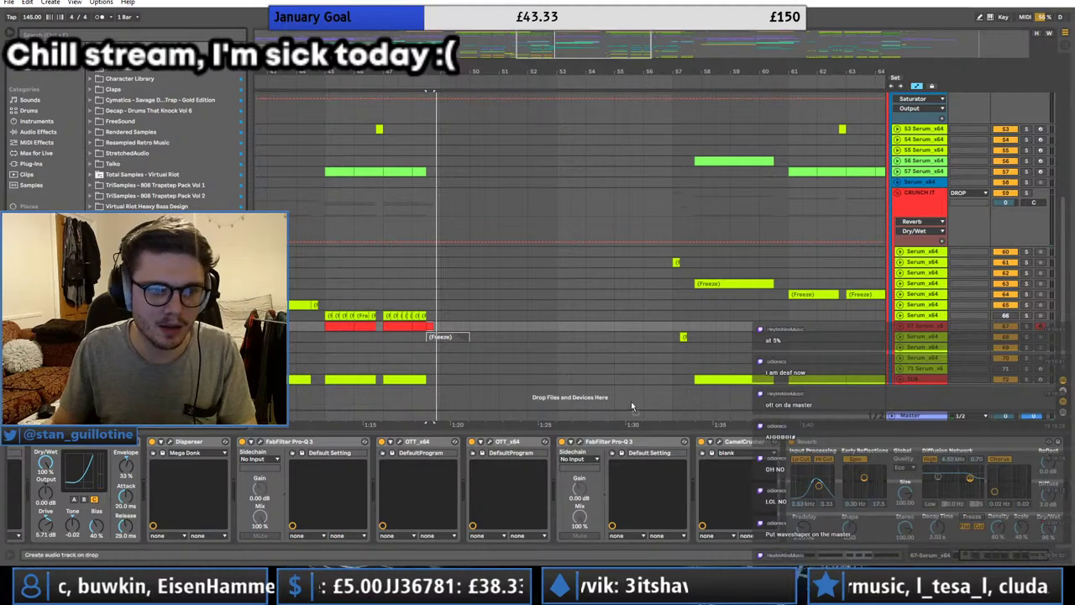
{"action": "left_click", "coordinate": [730, 504]}
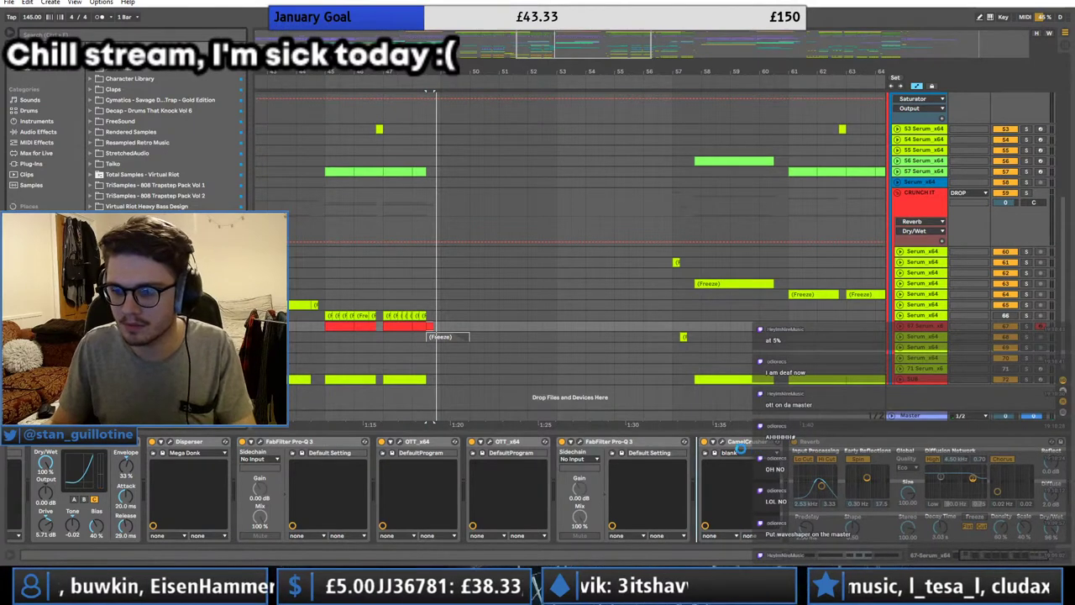
{"action": "key", "text": "ctrl+v"}
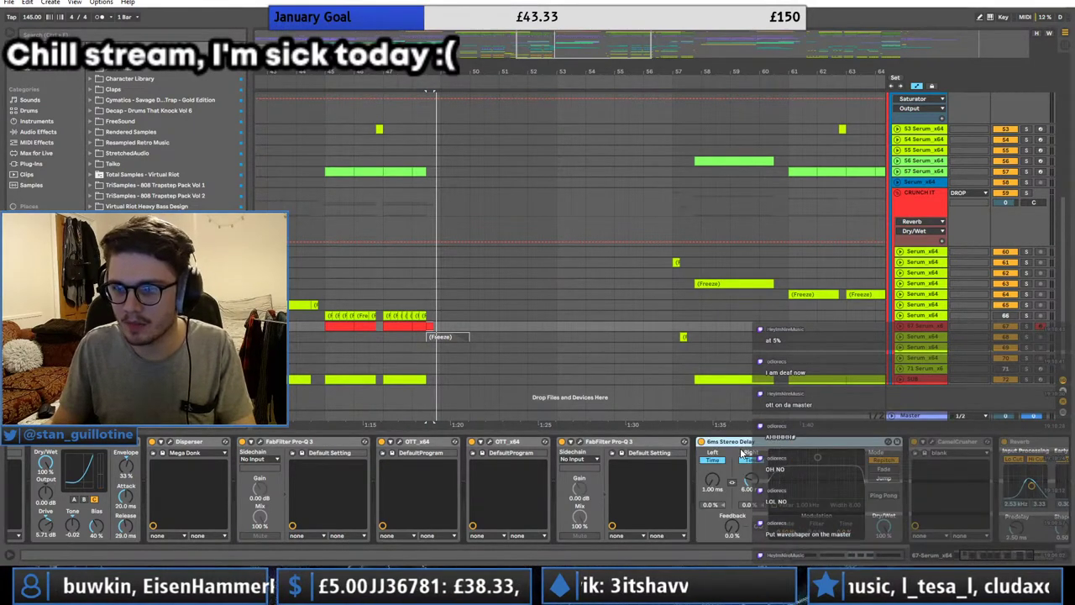
Step: Automate the 6ms Stereo Delay's Device On so it is active only around the last bass clip, starting at 48.3
{"action": "left_click", "coordinate": [702, 446]}
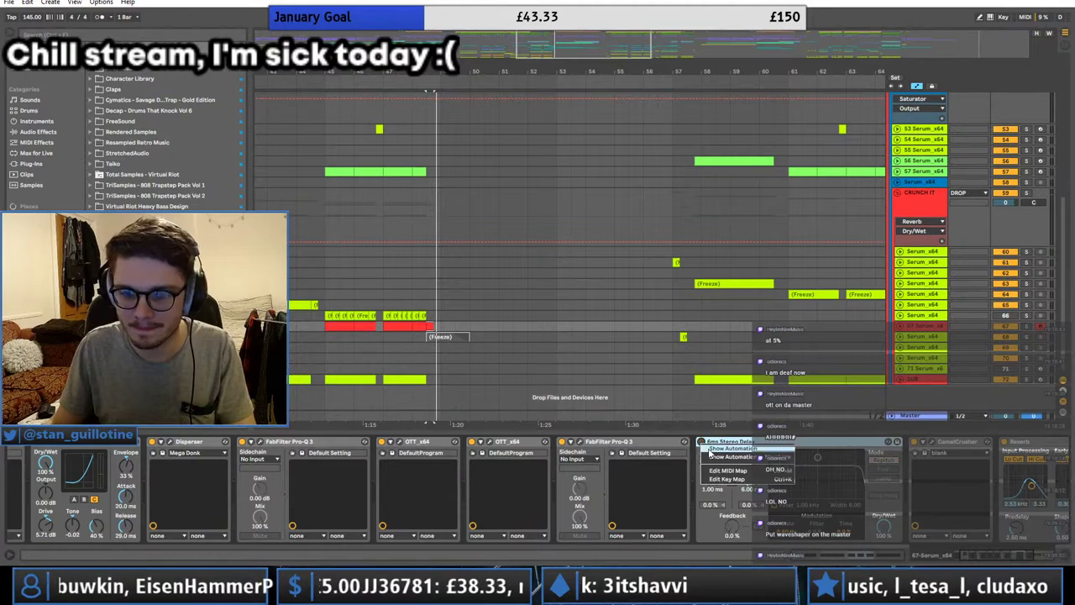
{"action": "left_click", "coordinate": [413, 366]}
{"action": "mouse_move", "coordinate": [426, 363]}
{"action": "left_mouse_down"}
{"action": "mouse_move", "coordinate": [426, 341]}
{"action": "mouse_move", "coordinate": [449, 352]}
{"action": "mouse_move", "coordinate": [447, 367]}
{"action": "left_mouse_up"}
{"action": "key", "text": "space"}
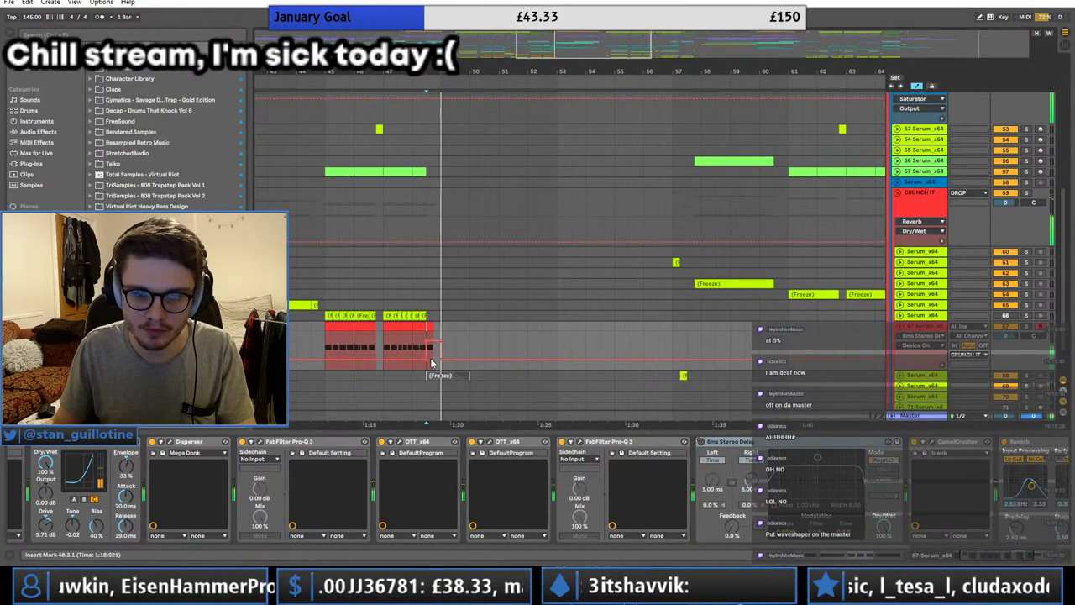
Step: Try 37 ms, and settle on 17 ms, for the right-channel time of the 6ms Stereo Delay while auditioning the phrase ending
{"action": "left_click", "coordinate": [415, 344]}
{"action": "key", "text": "space"}
{"action": "key", "text": "space"}
{"action": "left_click", "coordinate": [752, 482]}
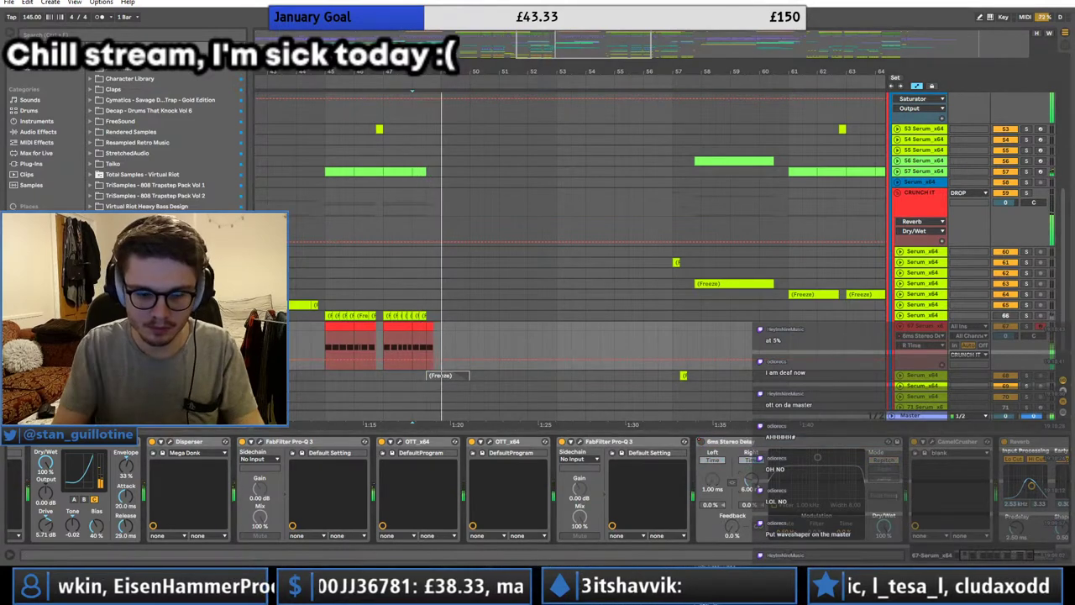
{"action": "type", "text": "37"}
{"action": "key", "text": "Return"}
{"action": "key", "text": "space"}
{"action": "key", "text": "space"}
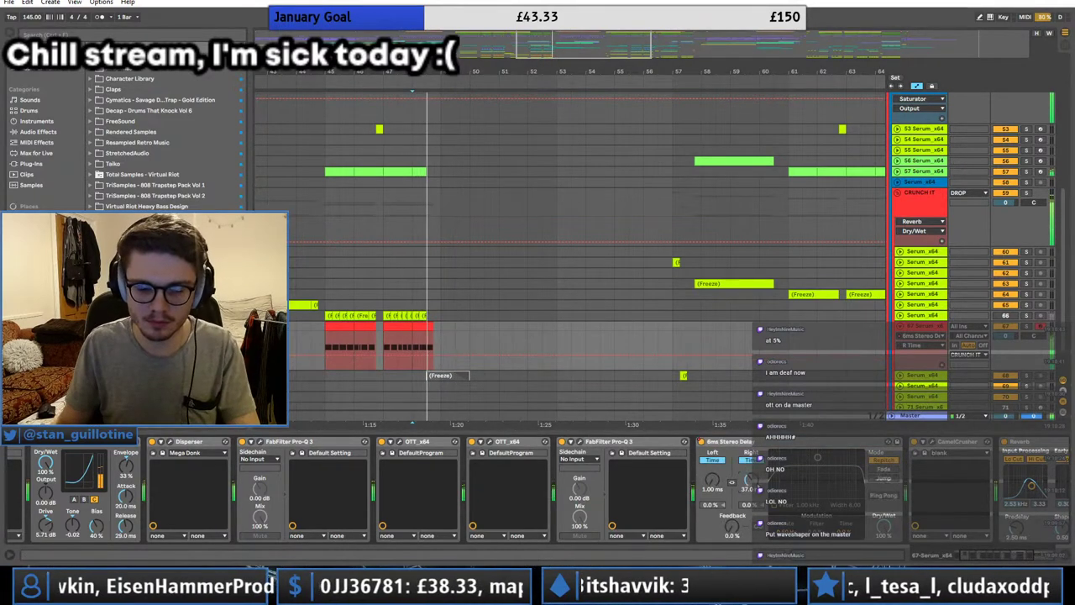
{"action": "key", "text": "space"}
{"action": "key", "text": "space"}
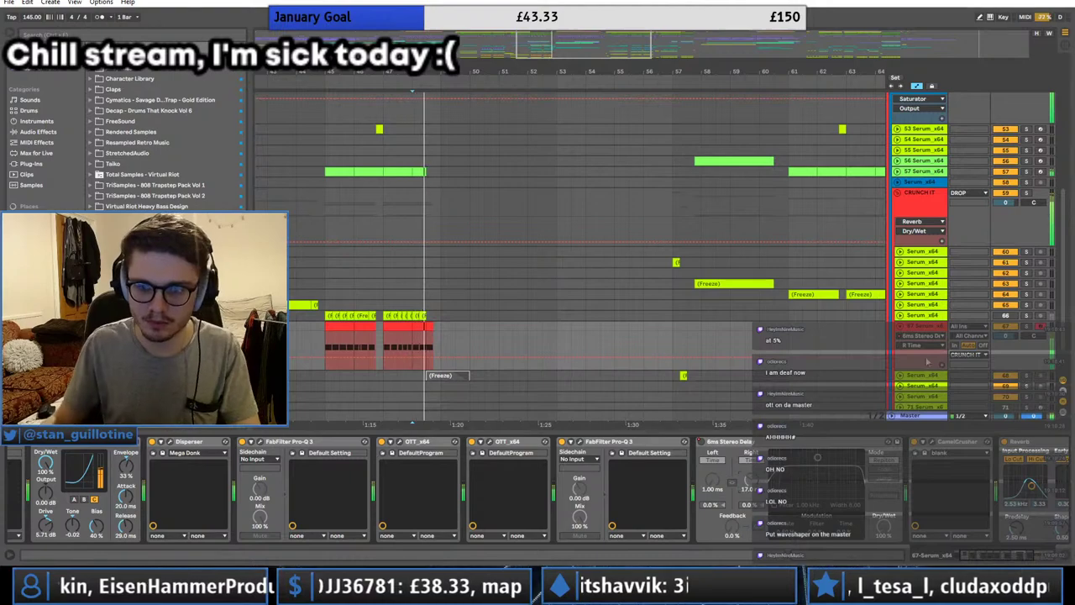
Step: Collapse the bass track and the CRUNCH IT and DROP groups, play from bar 53, and save the set
{"action": "left_click", "coordinate": [898, 325]}
{"action": "left_click", "coordinate": [898, 193]}
{"action": "scroll", "coordinate": [898, 180], "scroll_direction": "up", "scroll_amount": 2}
{"action": "key", "text": "space"}
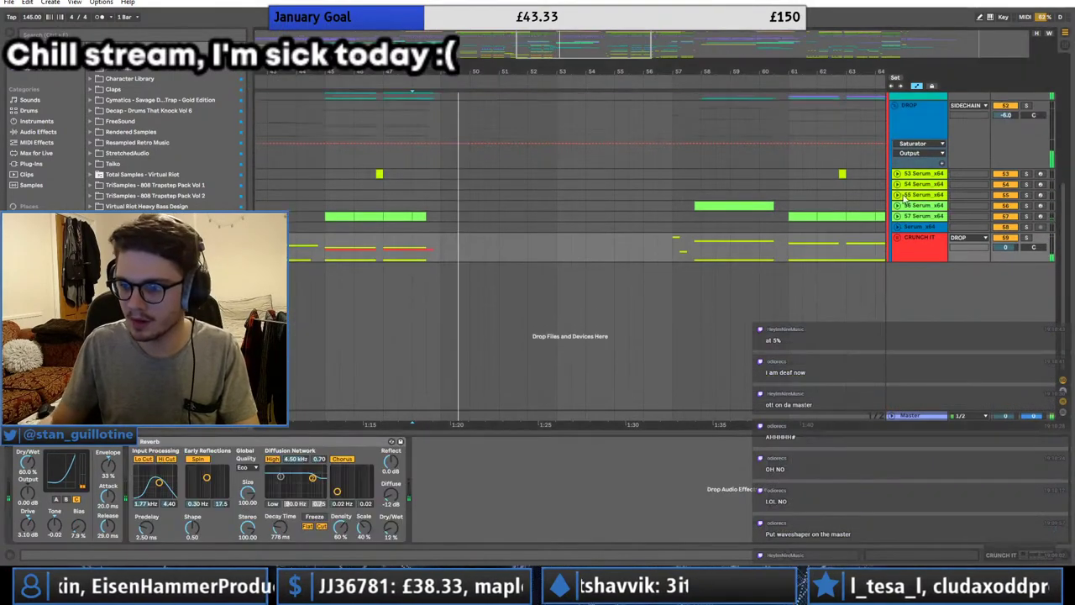
{"action": "left_click", "coordinate": [897, 119]}
{"action": "scroll", "coordinate": [897, 119], "scroll_direction": "up", "scroll_amount": 3}
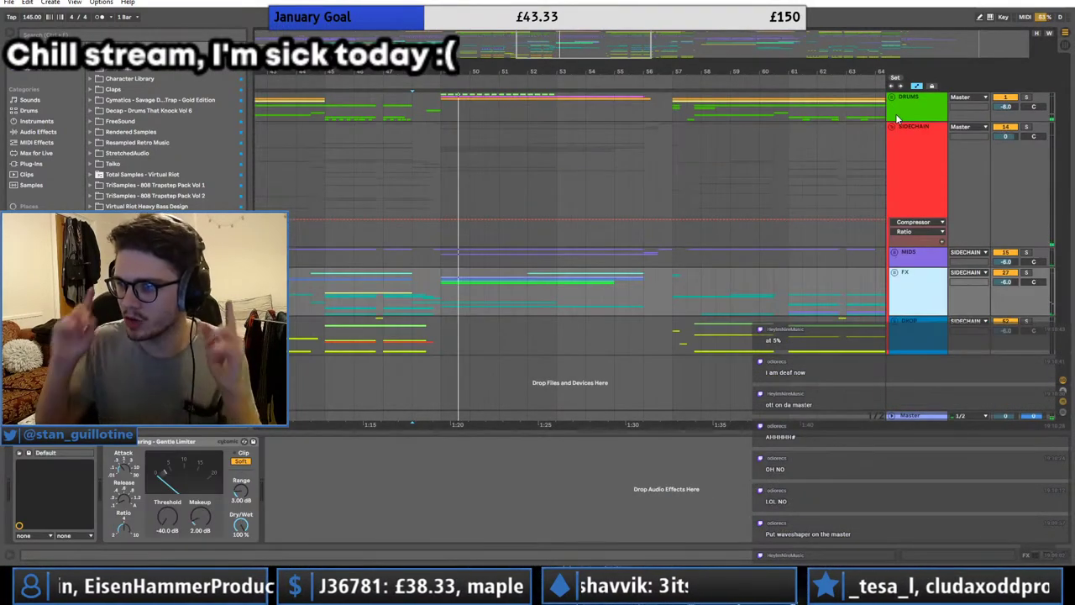
{"action": "left_click", "coordinate": [561, 142]}
{"action": "key", "text": "space"}
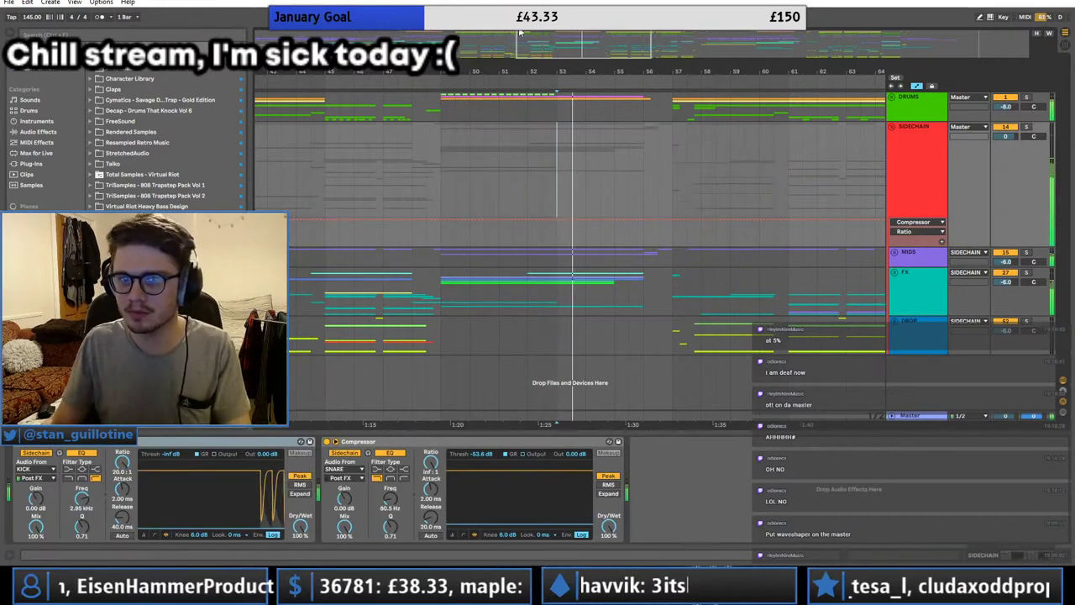
{"action": "left_click_drag", "start_coordinate": [518, 55], "coordinate": [518, 47]}
{"action": "key", "text": "ctrl+s"}
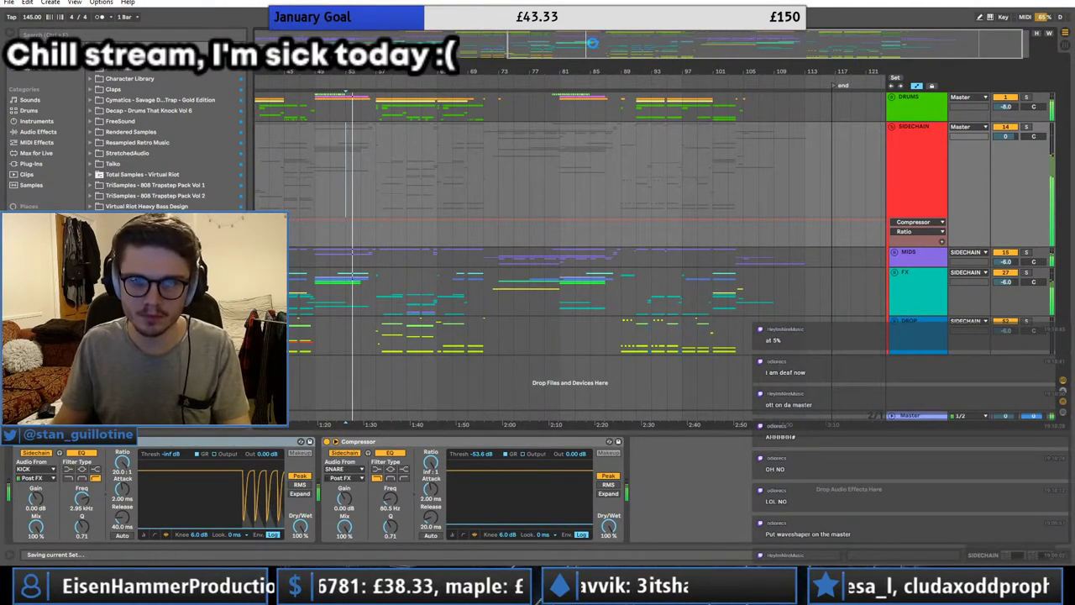
Step: Play from bar 57 and examine the DROP and CRUNCH IT clips in the following section
{"action": "left_click", "coordinate": [381, 137]}
{"action": "key", "text": "space"}
{"action": "key", "text": "space"}
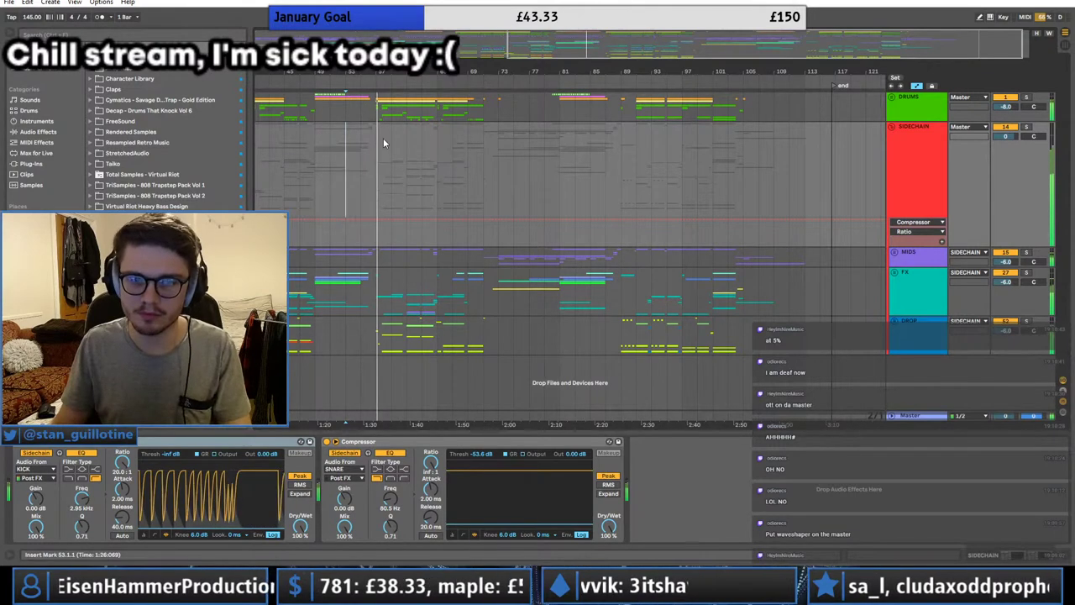
{"action": "left_click_drag", "start_coordinate": [574, 50], "coordinate": [578, 76]}
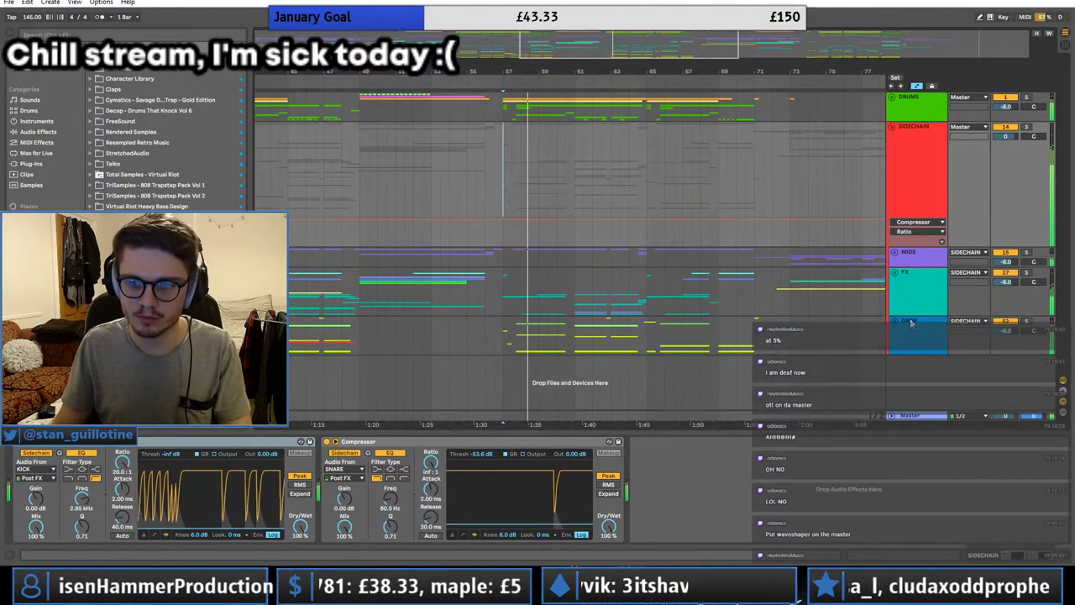
{"action": "scroll", "coordinate": [921, 409], "scroll_direction": "down", "scroll_amount": 3}
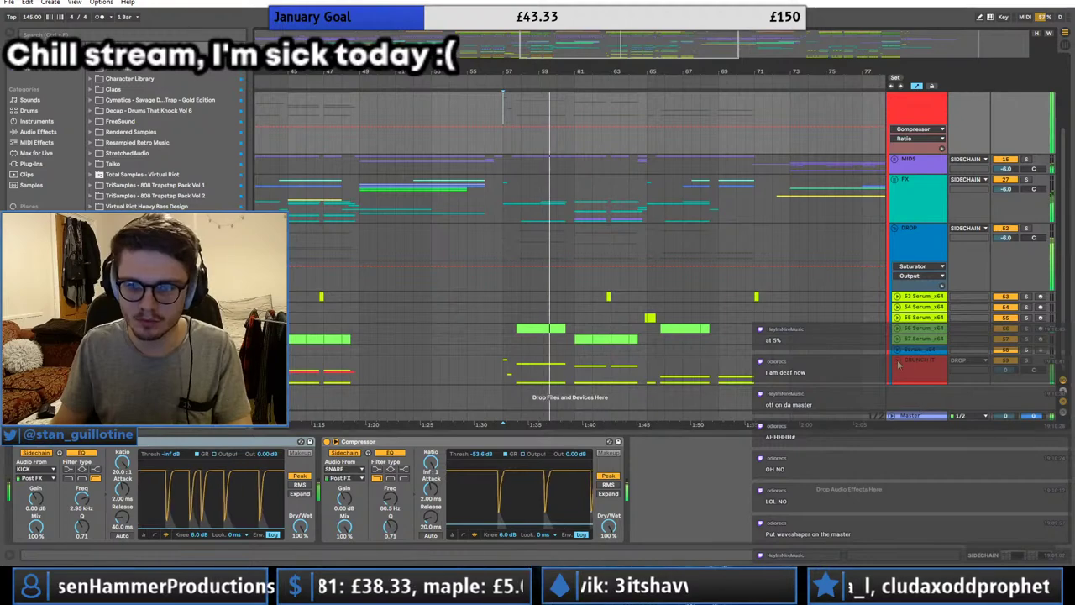
{"action": "scroll", "coordinate": [480, 312], "scroll_direction": "down", "scroll_amount": 5}
{"action": "left_click_drag", "start_coordinate": [620, 65], "coordinate": [876, 62]}
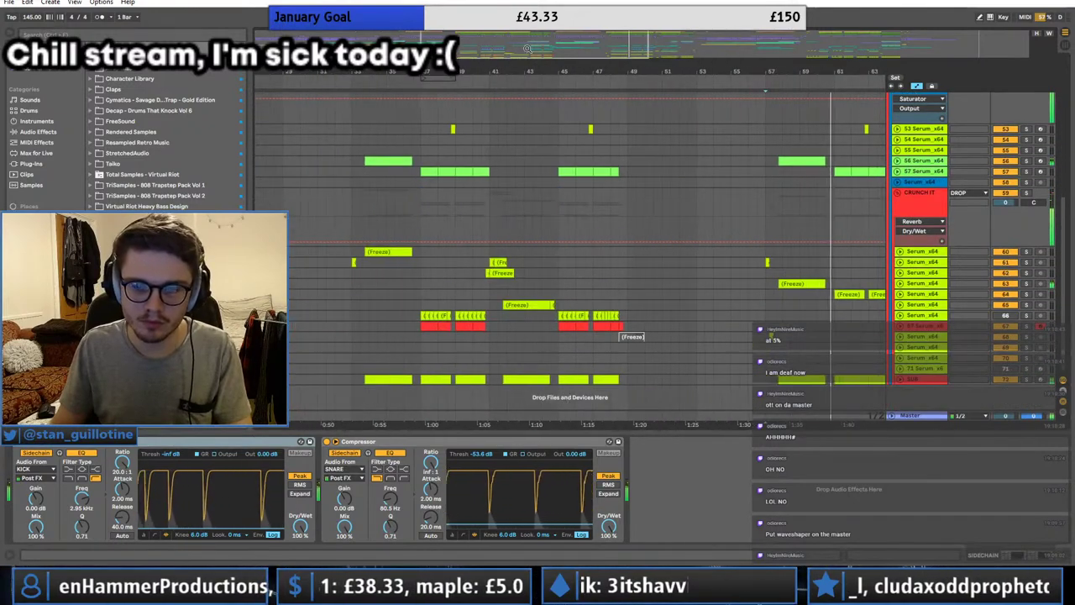
Step: Copy the short bass clip that ends the phrase in bar 48 to 57.2 on the same track
{"action": "left_click", "coordinate": [897, 325]}
{"action": "left_click", "coordinate": [601, 324]}
{"action": "key", "text": "space"}
{"action": "key", "text": "space"}
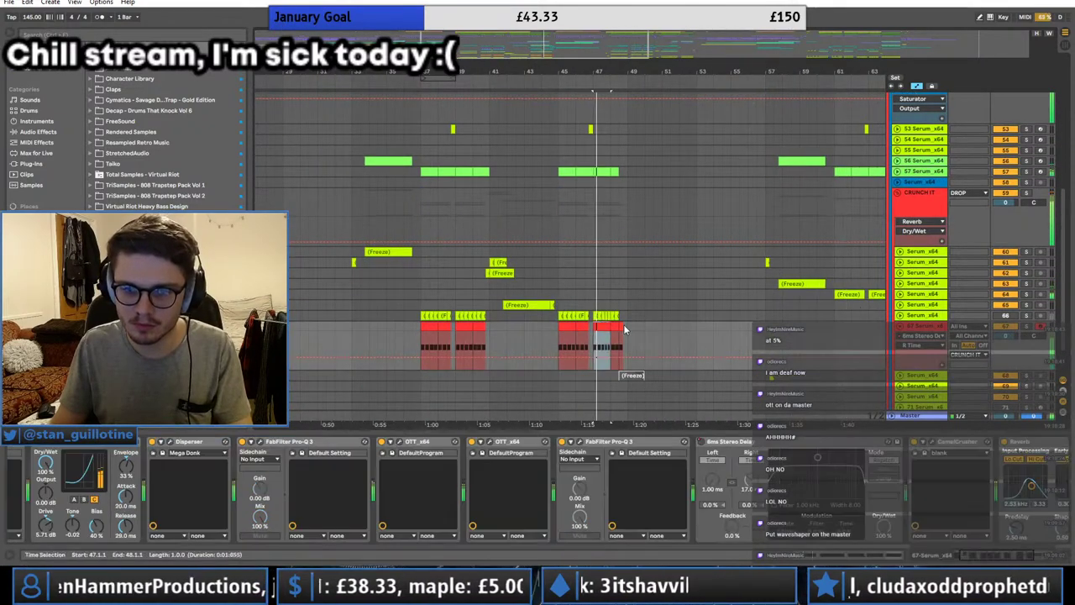
{"action": "left_click", "coordinate": [622, 326]}
{"action": "left_click", "coordinate": [613, 326]}
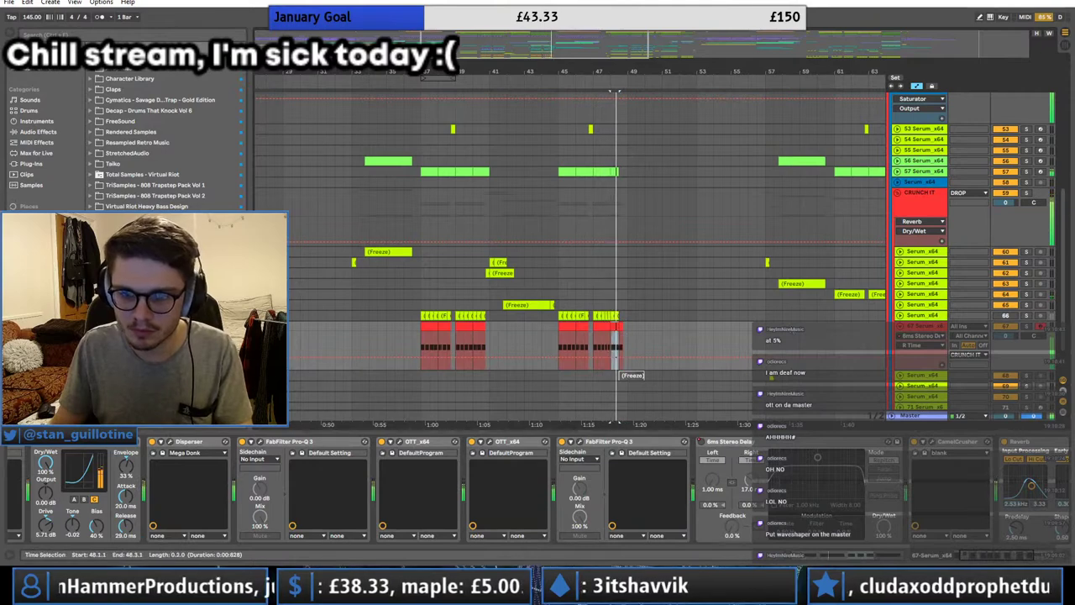
{"action": "left_click_drag", "start_coordinate": [626, 71], "coordinate": [402, 306]}
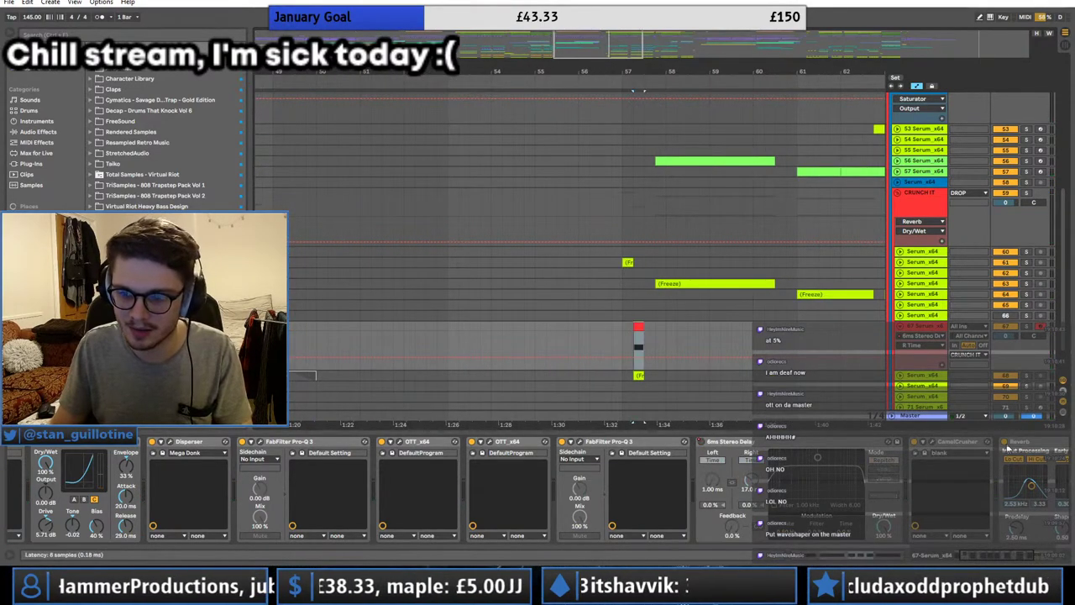
Step: Show the bass track's Reverb Dry/Wet automation and clear the copied automation between 56.4 and 58.1
{"action": "left_click", "coordinate": [1020, 560]}
{"action": "right_click", "coordinate": [986, 530]}
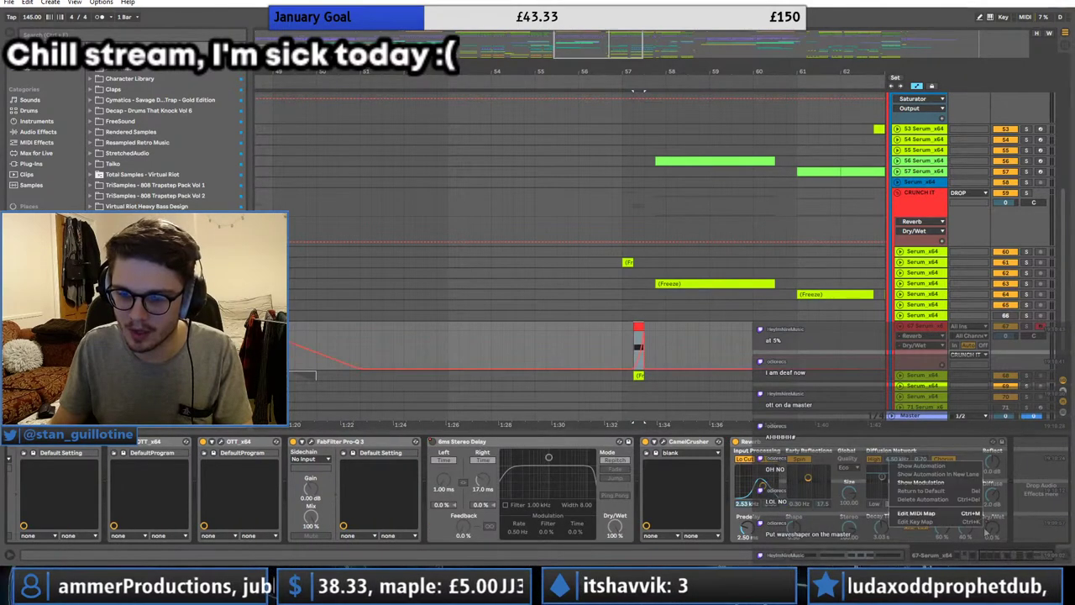
{"action": "left_click", "coordinate": [926, 467]}
{"action": "left_click_drag", "start_coordinate": [661, 349], "coordinate": [613, 347]}
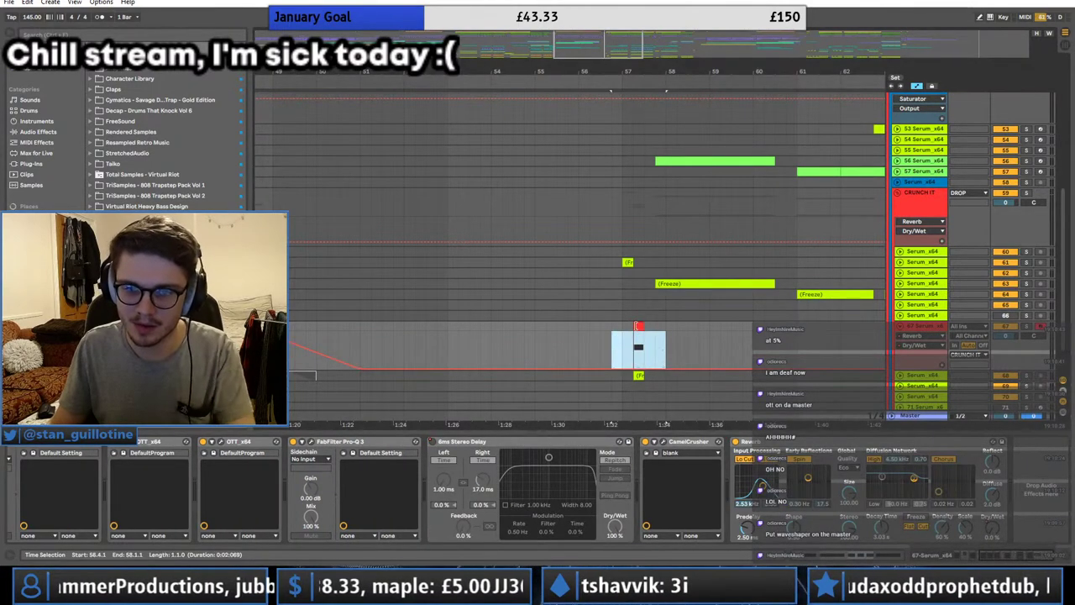
Step: Delete the frozen clip at 57.2 on the track below the bass and play the passage from 56.2
{"action": "left_click", "coordinate": [624, 326]}
{"action": "key", "text": "space"}
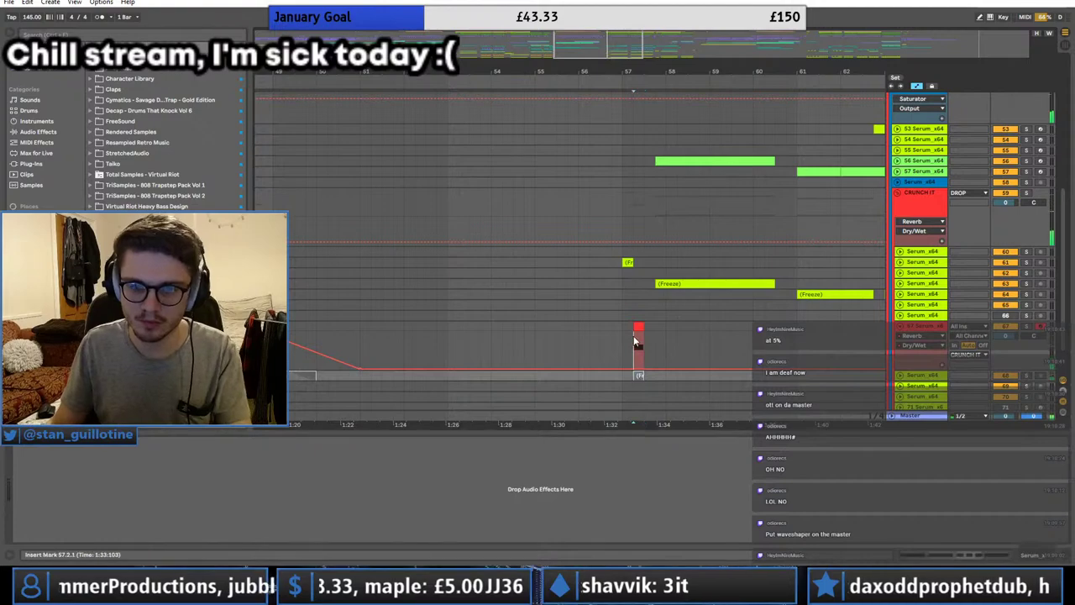
{"action": "left_click", "coordinate": [635, 341]}
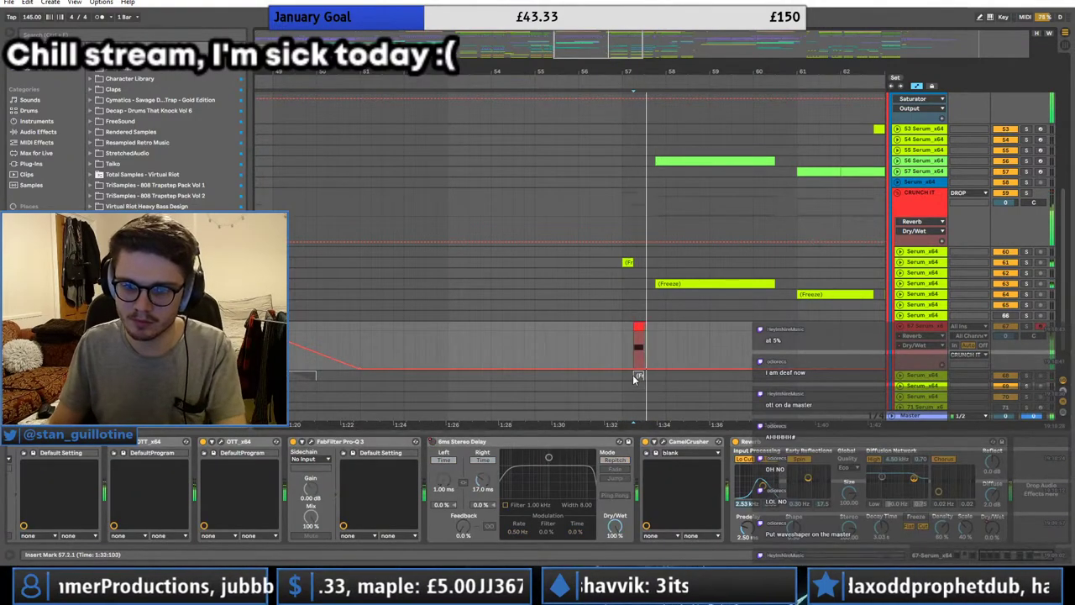
{"action": "left_click", "coordinate": [634, 376]}
{"action": "key", "text": "Delete"}
{"action": "left_click", "coordinate": [595, 348]}
{"action": "key", "text": "space"}
{"action": "key", "text": "space"}
{"action": "scroll", "coordinate": [615, 347], "scroll_direction": "down", "scroll_amount": 4}
{"action": "scroll", "coordinate": [744, 317], "scroll_direction": "down", "scroll_amount": 1}
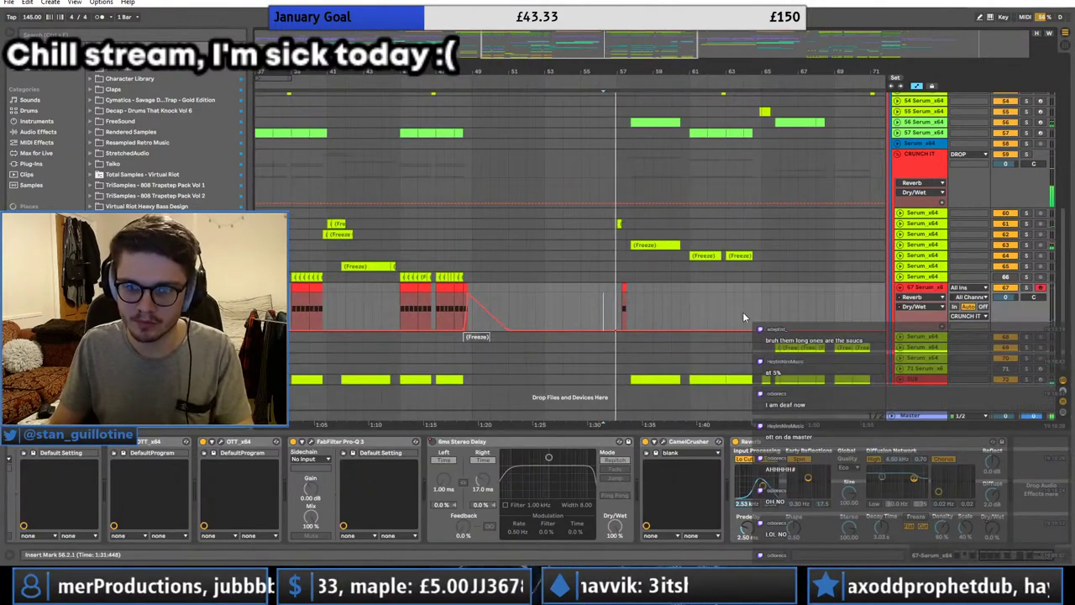
Step: Examine the drum, FX and DROP group clips after bar 57 during playback
{"action": "scroll", "coordinate": [743, 318], "scroll_direction": "down", "scroll_amount": 3}
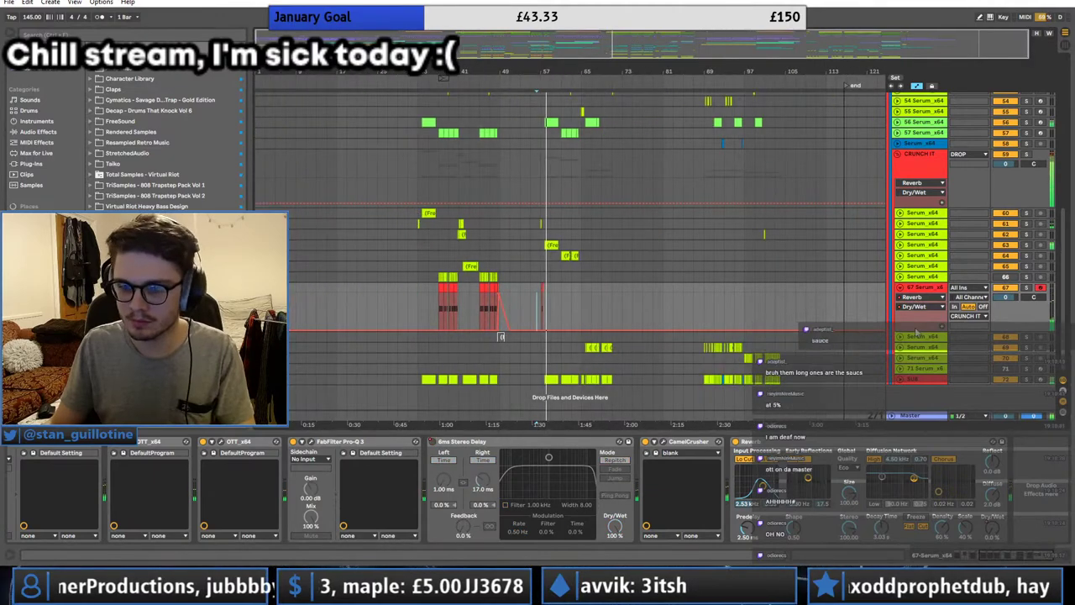
{"action": "left_click", "coordinate": [901, 288]}
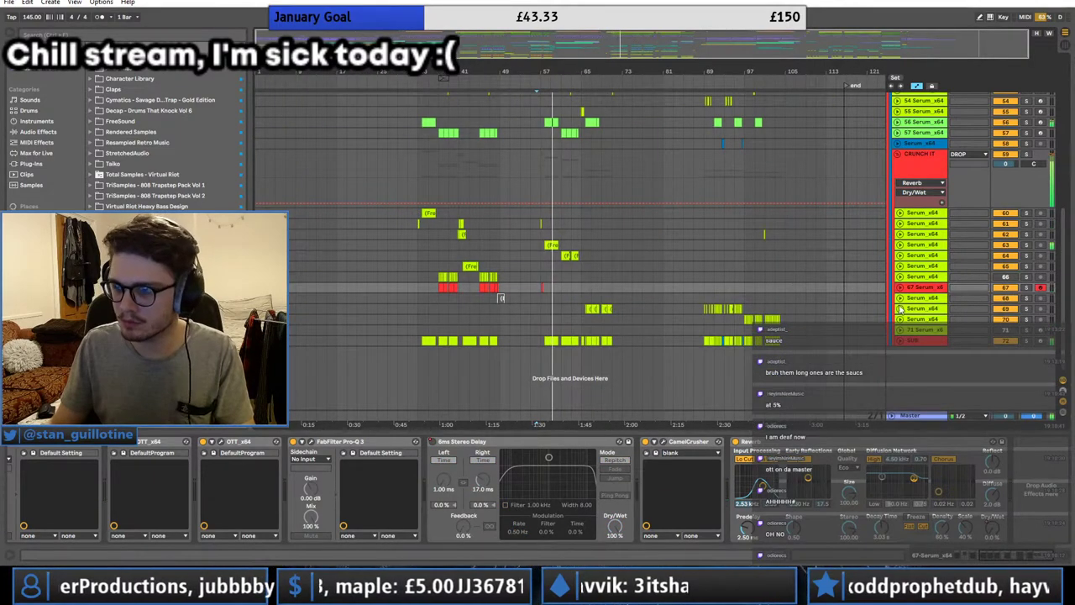
{"action": "left_click_drag", "start_coordinate": [562, 59], "coordinate": [527, 134]}
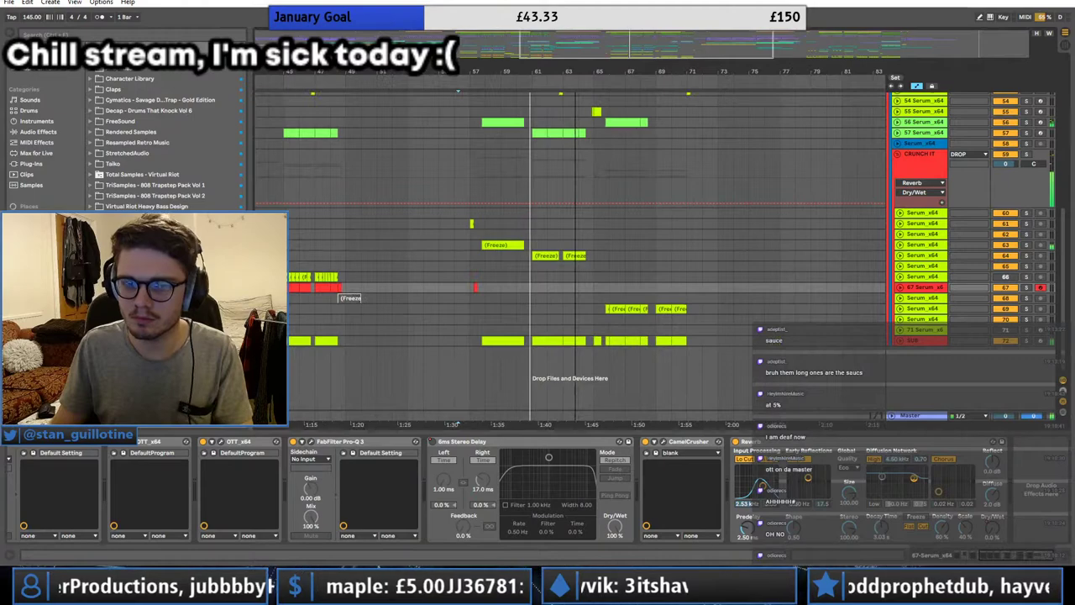
{"action": "left_click", "coordinate": [898, 157]}
{"action": "scroll", "coordinate": [777, 205], "scroll_direction": "up", "scroll_amount": 7}
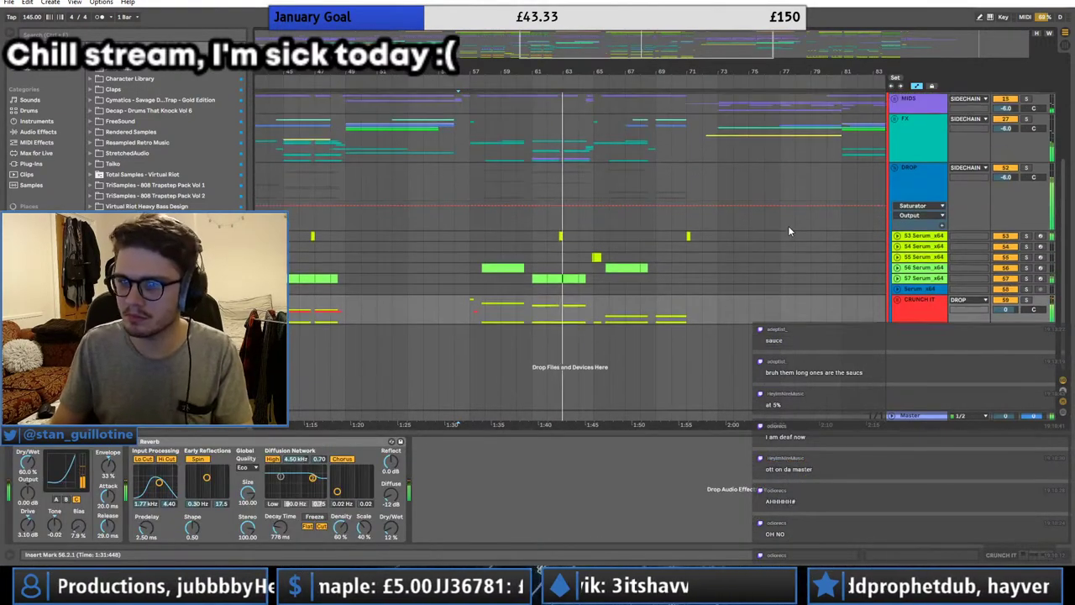
{"action": "scroll", "coordinate": [788, 226], "scroll_direction": "up", "scroll_amount": 2}
{"action": "scroll", "coordinate": [896, 208], "scroll_direction": "up", "scroll_amount": 7}
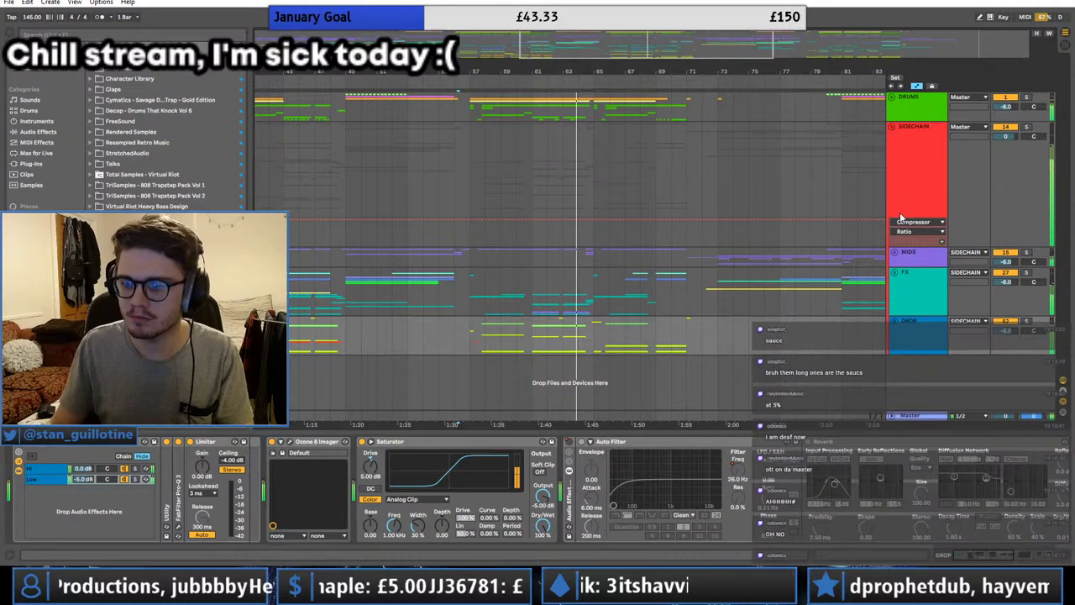
{"action": "left_click", "coordinate": [911, 153]}
{"action": "scroll", "coordinate": [894, 336], "scroll_direction": "down", "scroll_amount": 5}
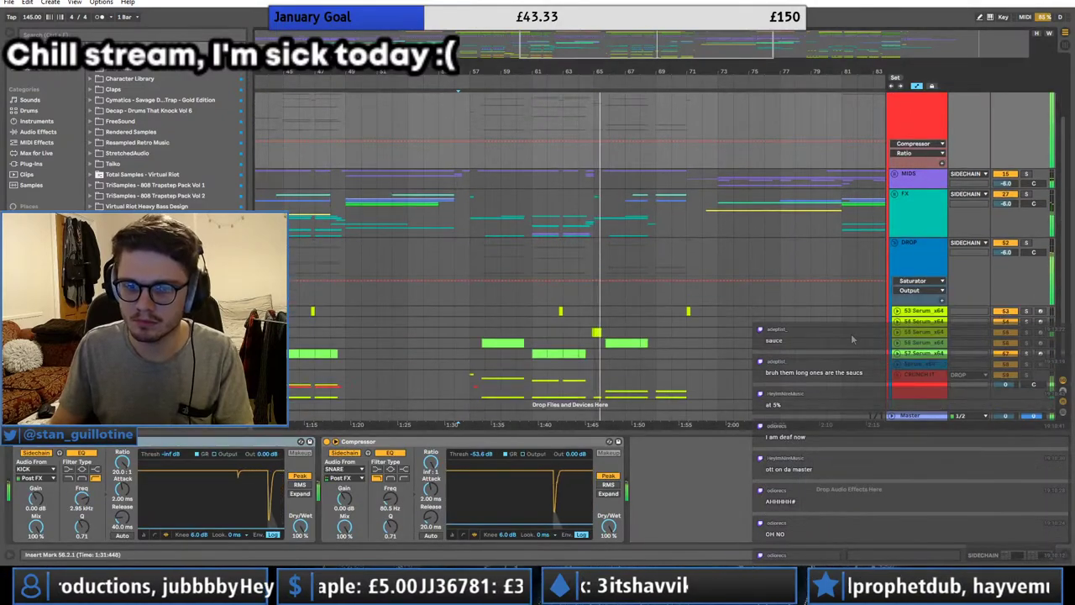
{"action": "scroll", "coordinate": [728, 334], "scroll_direction": "down", "scroll_amount": 9}
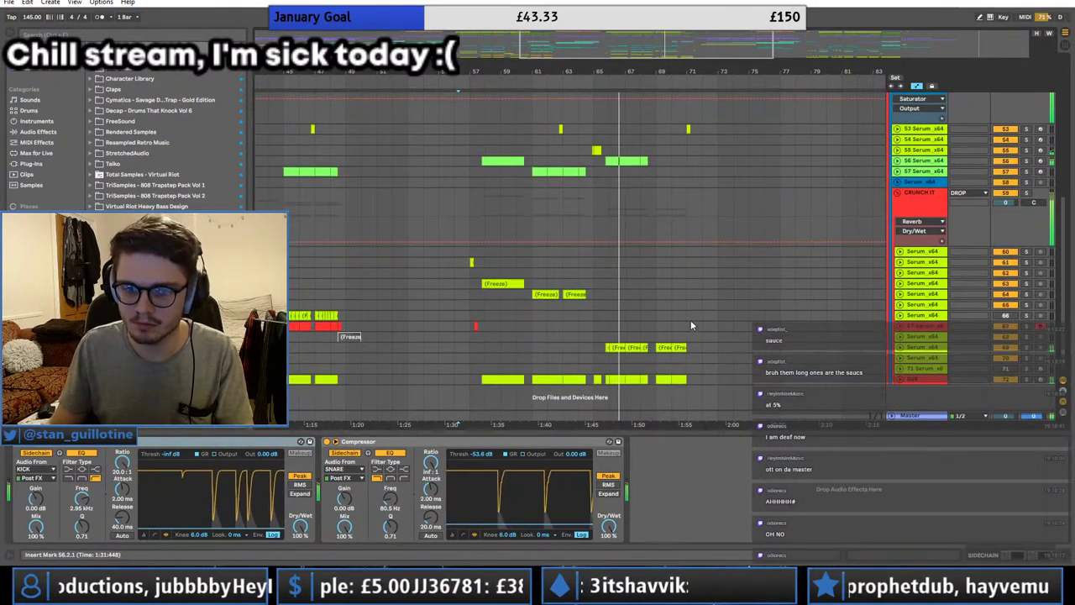
Step: Solo Serum tracks 63 and 64 and play their frozen clips from bars 58 and 61
{"action": "left_click", "coordinate": [946, 287]}
{"action": "key", "text": "z"}
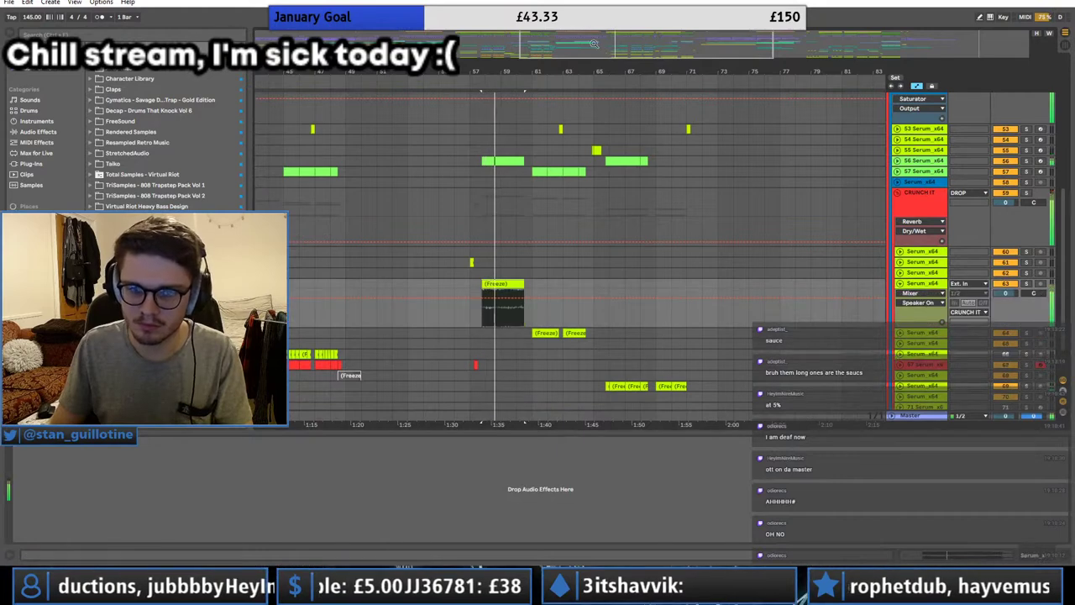
{"action": "left_click", "coordinate": [1026, 283]}
{"action": "key", "text": "space"}
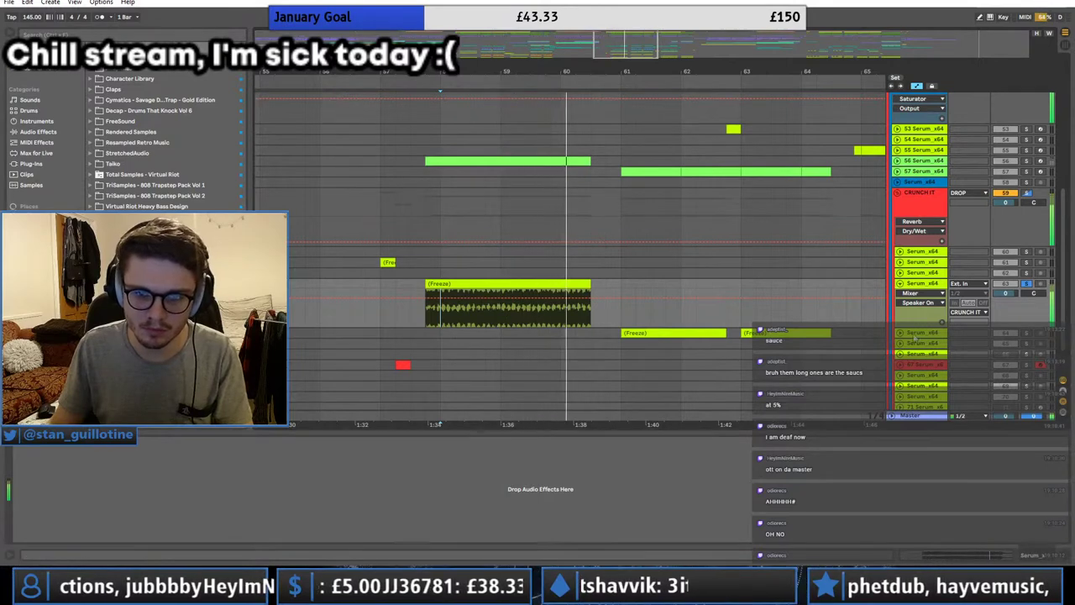
{"action": "left_click", "coordinate": [1027, 332]}
{"action": "key", "text": "space"}
{"action": "left_click", "coordinate": [679, 334]}
{"action": "key", "text": "space"}
{"action": "key", "text": "space"}
{"action": "key", "text": "u"}
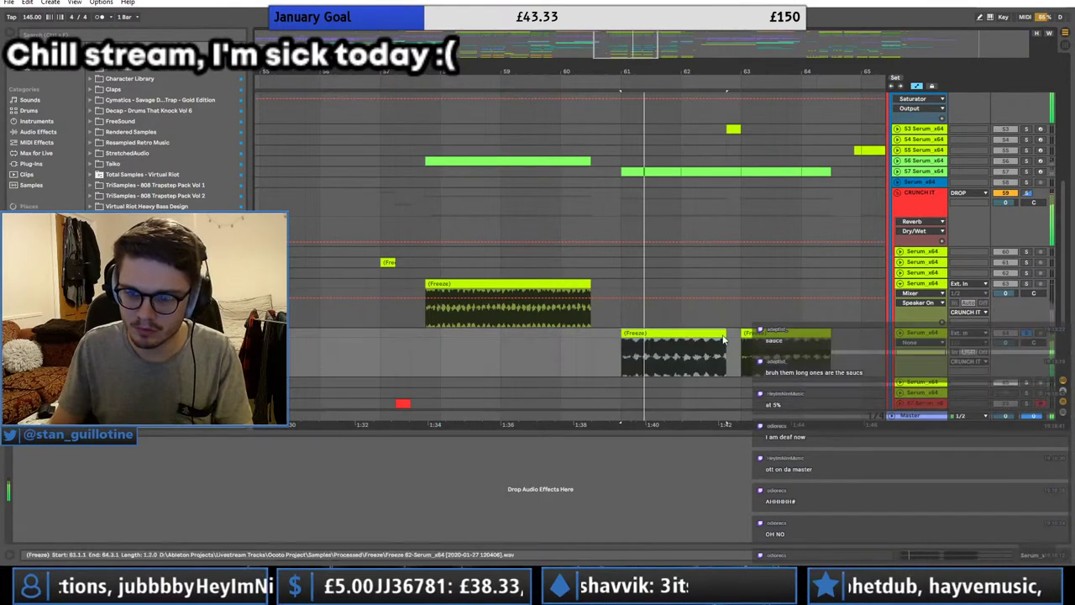
Step: Rearrange Serum track 64's frozen clips with duplicated segments, starting new pieces at 62.1, 62.3 and 64.1
{"action": "scroll", "coordinate": [680, 320], "scroll_direction": "down", "scroll_amount": 1}
{"action": "left_click_drag", "start_coordinate": [680, 304], "coordinate": [658, 302]}
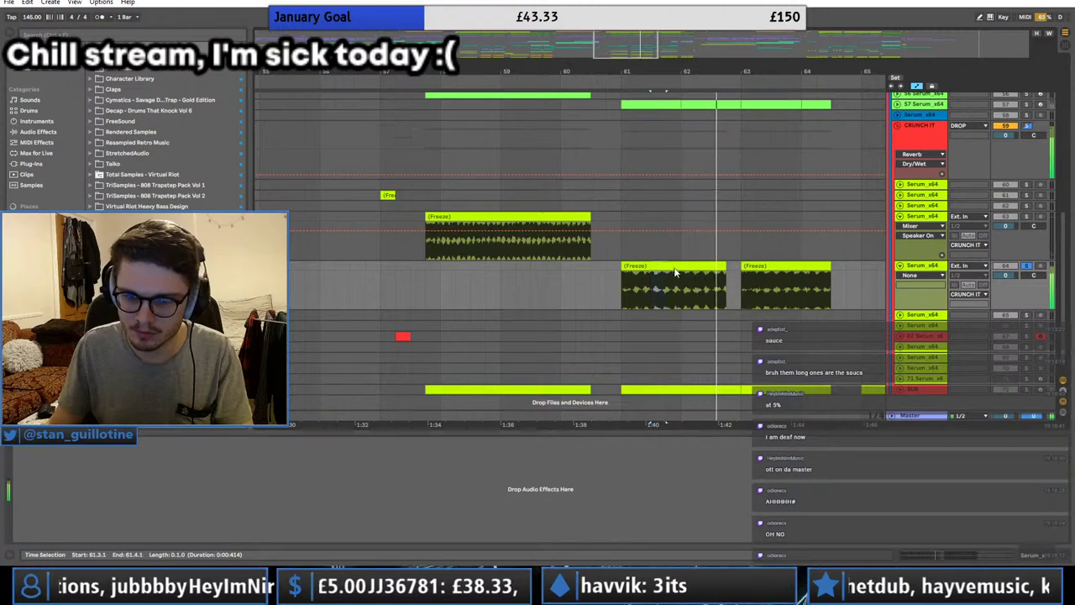
{"action": "key", "text": "ctrl+d"}
{"action": "key", "text": "ctrl+d"}
{"action": "key", "text": "Delete"}
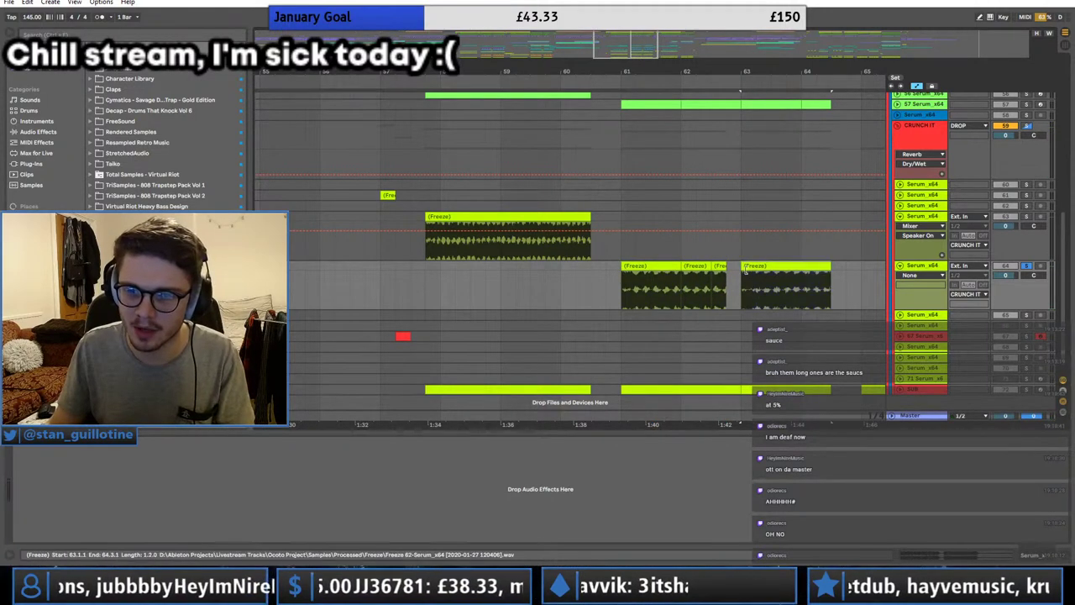
Step: Play the rearranged frozen clips from 61.1 and turn off the solo on Serum track 64
{"action": "left_click", "coordinate": [647, 268]}
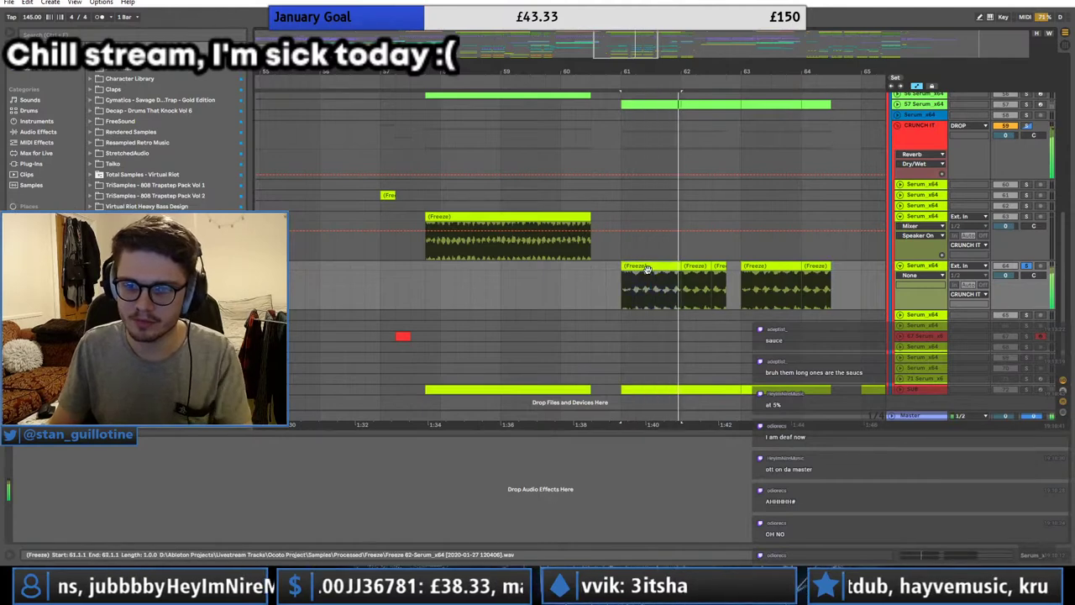
{"action": "left_click", "coordinate": [1029, 267]}
{"action": "key", "text": "space"}
{"action": "key", "text": "space"}
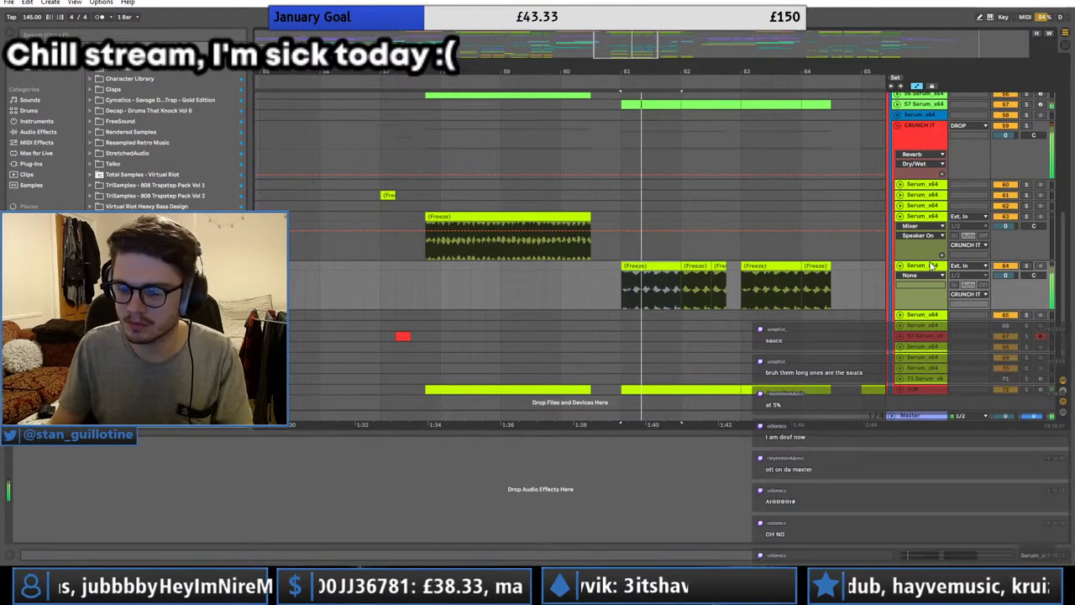
Step: Collapse Serum tracks 63 and 64 and play the full mix from the frozen clip at bar 58
{"action": "left_click", "coordinate": [901, 266]}
{"action": "left_click", "coordinate": [901, 217]}
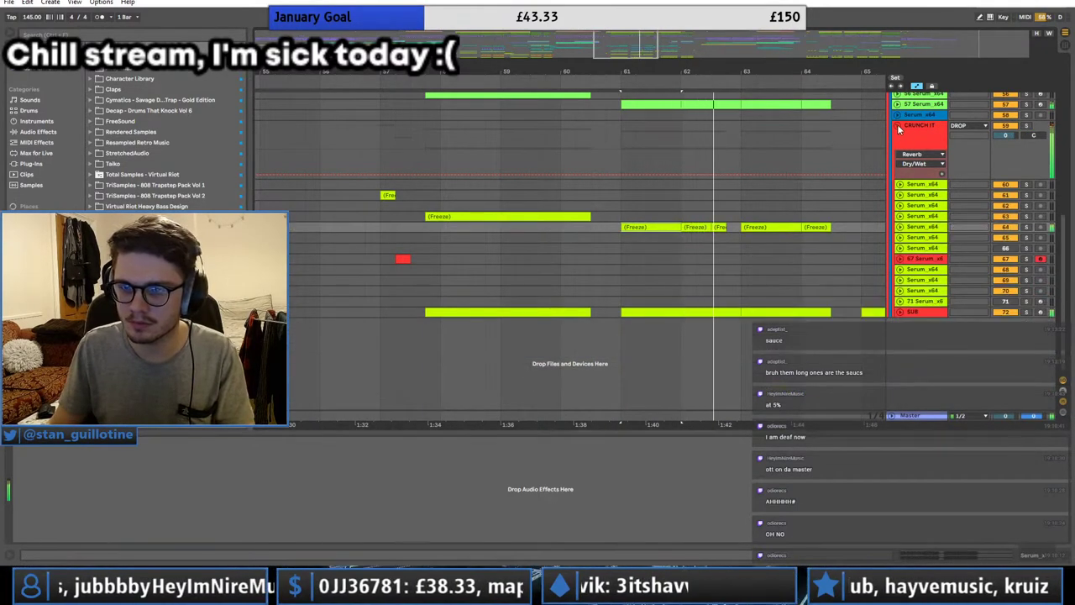
{"action": "left_click", "coordinate": [899, 128]}
{"action": "left_click", "coordinate": [534, 218]}
{"action": "key", "text": "space"}
{"action": "key", "text": "space"}
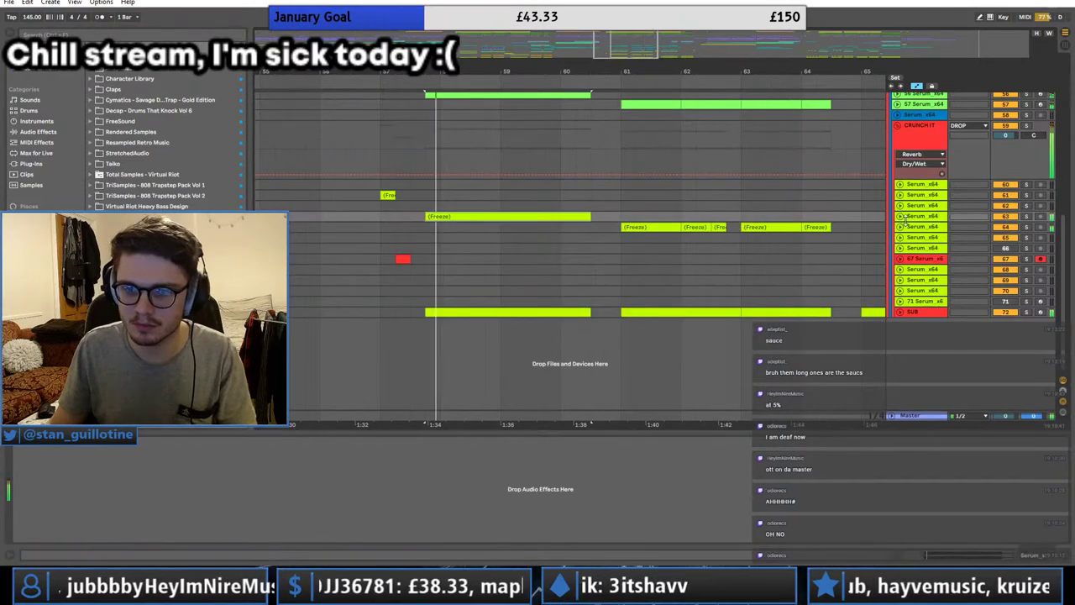
Step: Unfold Serum track 63 and split its frozen clip into pieces starting at 59.1, 59.3 and 60.1
{"action": "key", "text": "u"}
{"action": "key", "text": "space"}
{"action": "key", "text": "space"}
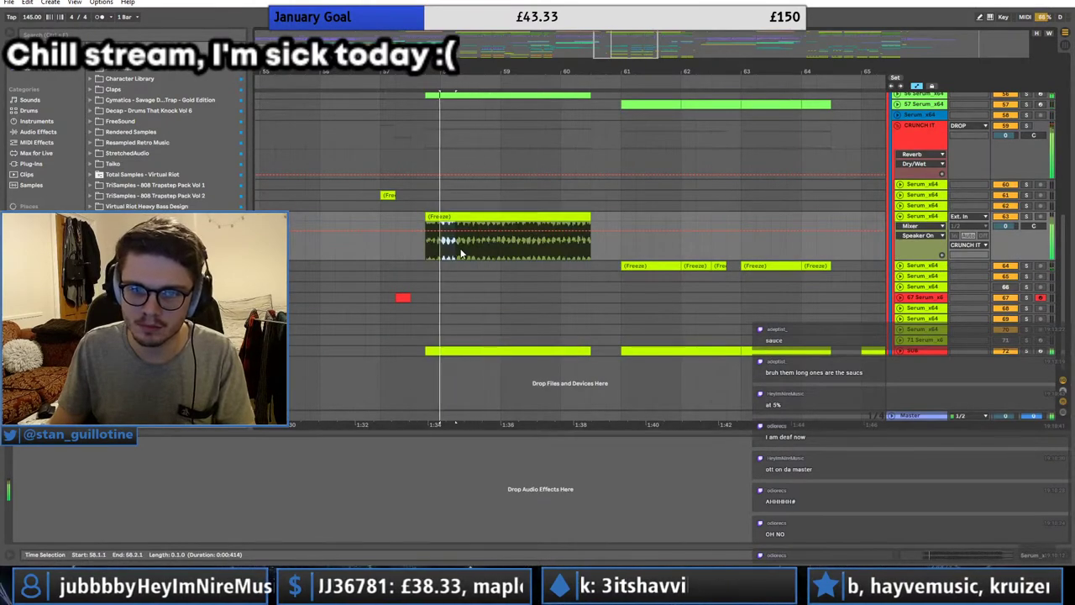
{"action": "key", "text": "ctrl+e"}
{"action": "left_click_drag", "start_coordinate": [502, 226], "coordinate": [592, 262]}
{"action": "key", "text": "ctrl+e"}
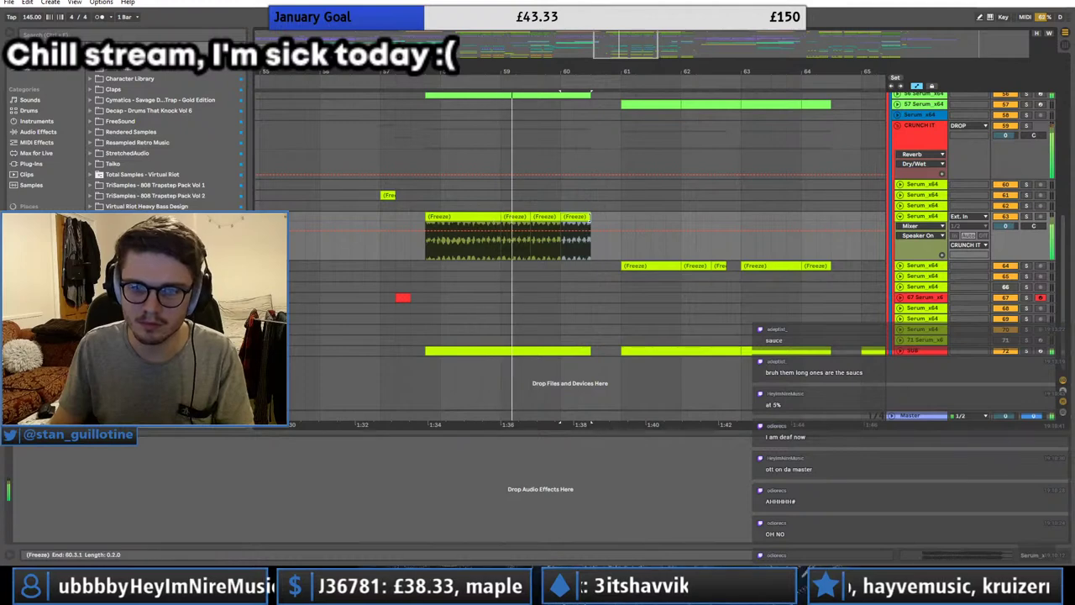
Step: Collapse Serum track 63 and the CRUNCH IT, DROP and SIDECHAIN groups, and place the insert marker at bar 65
{"action": "left_click", "coordinate": [899, 216]}
{"action": "left_click", "coordinate": [898, 126]}
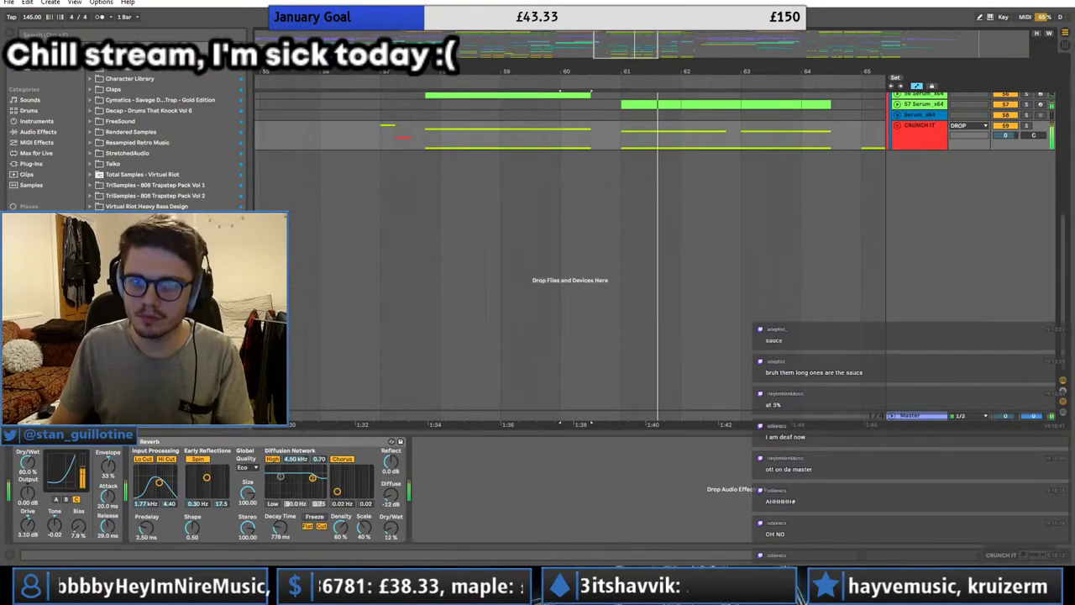
{"action": "scroll", "coordinate": [830, 198], "scroll_direction": "up", "scroll_amount": 2}
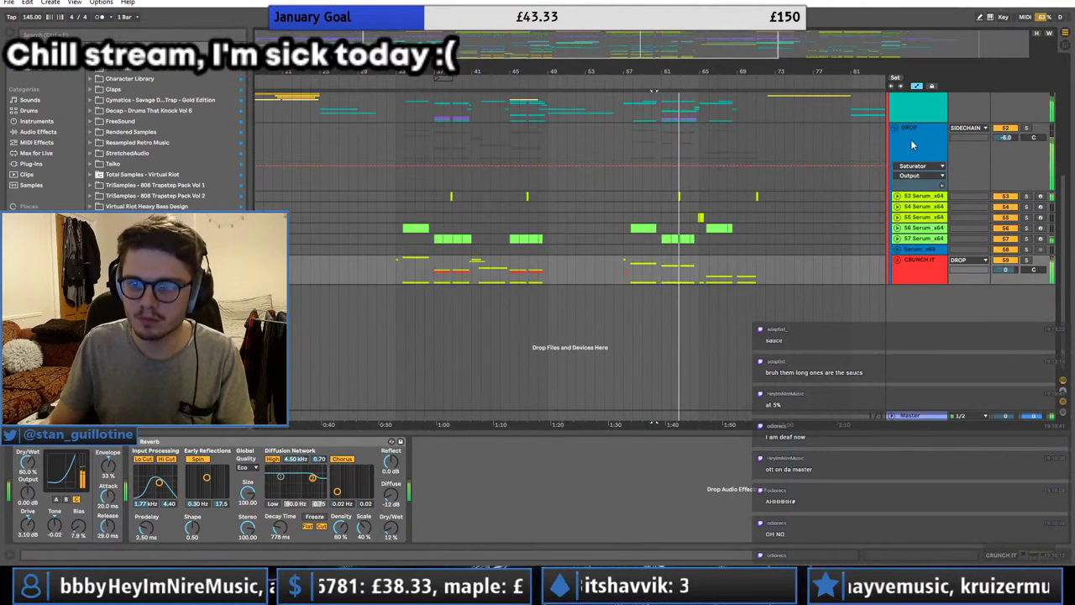
{"action": "left_click", "coordinate": [898, 128]}
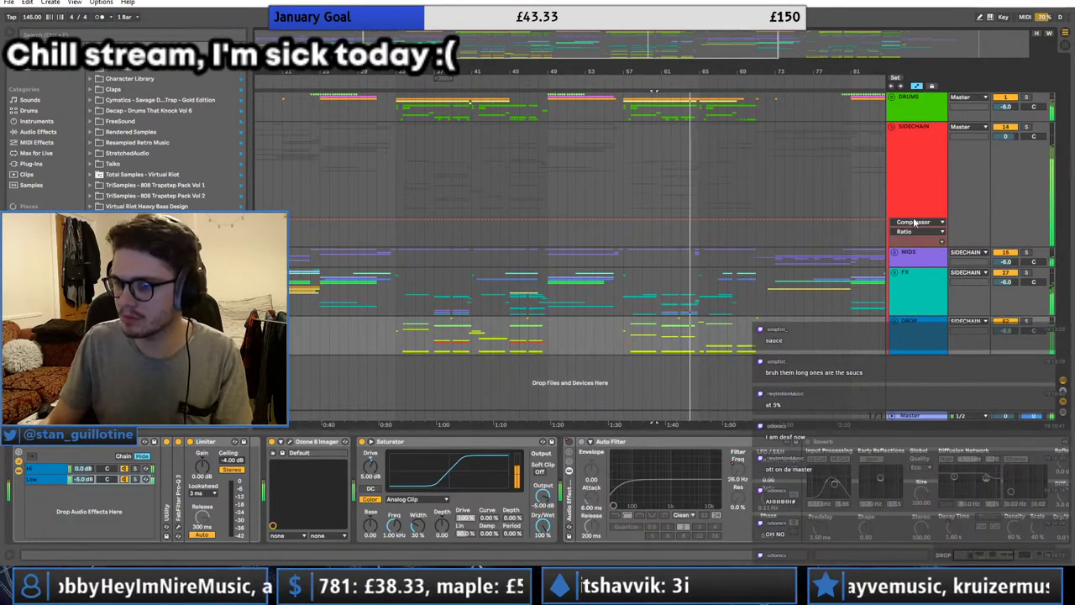
{"action": "left_click", "coordinate": [892, 127]}
{"action": "left_click", "coordinate": [707, 136]}
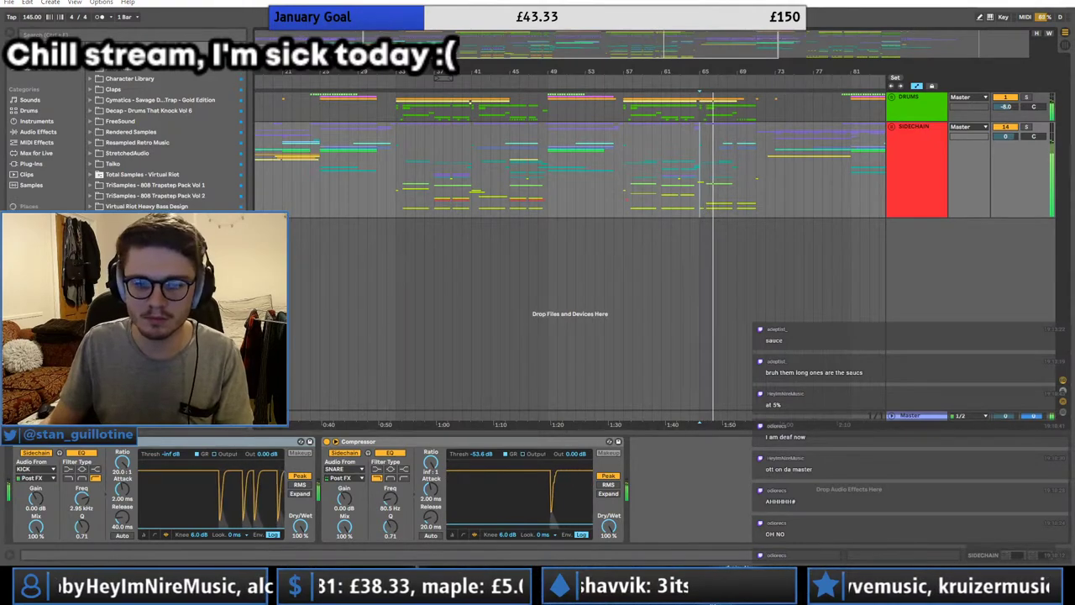
Step: Switch to Discord, move its window out of the way, and return to Ableton Live
{"action": "left_click", "coordinate": [400, 578]}
{"action": "left_click", "coordinate": [400, 578]}
{"action": "left_click", "coordinate": [400, 578]}
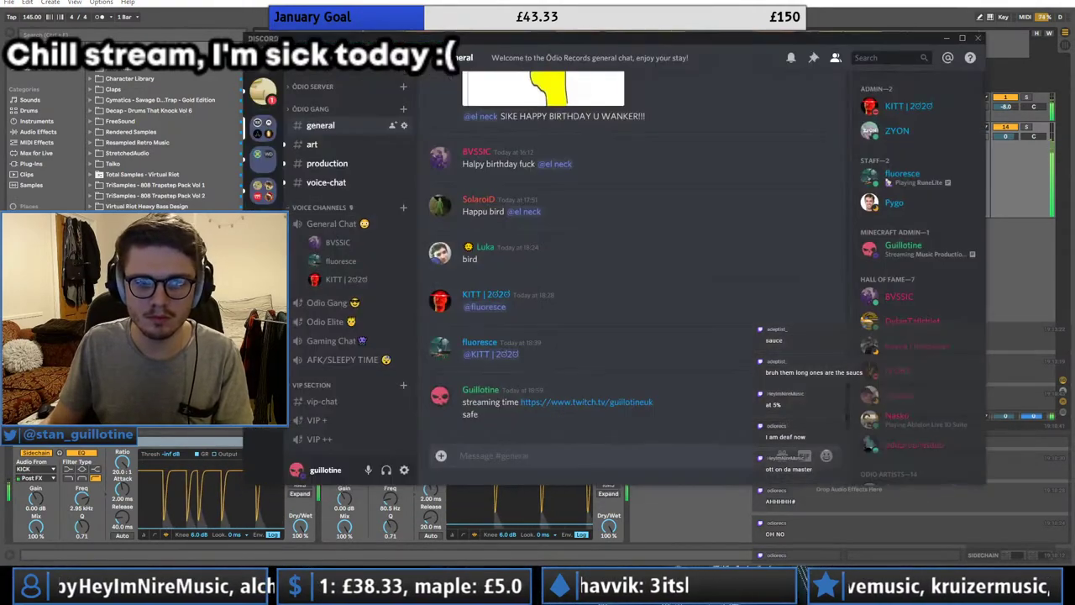
{"action": "left_click_drag", "start_coordinate": [448, 40], "coordinate": [1073, 116]}
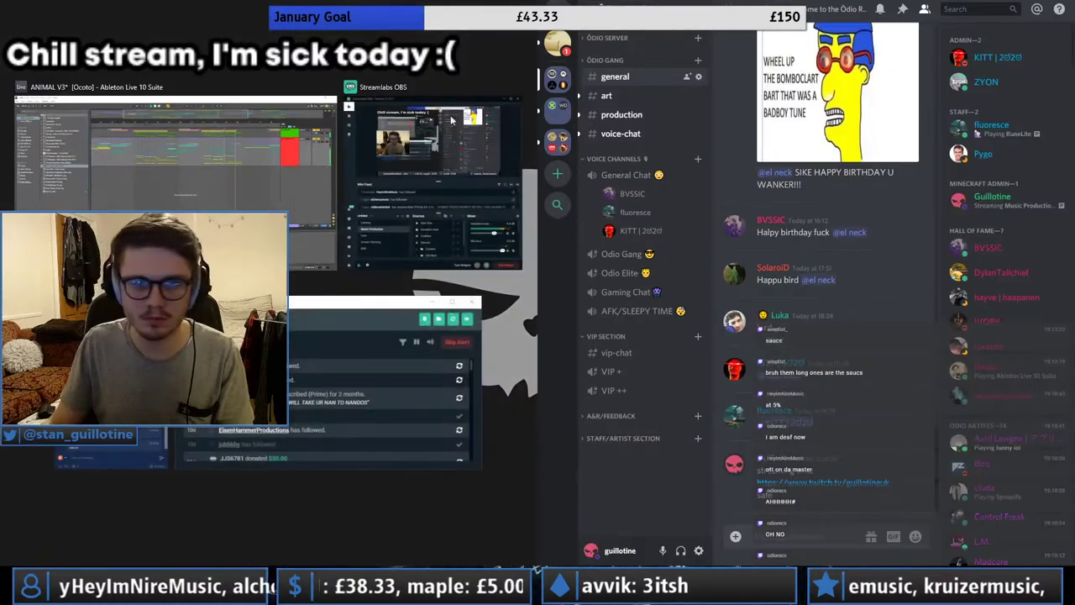
{"action": "left_click", "coordinate": [236, 151]}
{"action": "left_click_drag", "start_coordinate": [538, 243], "coordinate": [542, 244]}
{"action": "left_click_drag", "start_coordinate": [756, 2], "coordinate": [1074, 185]}
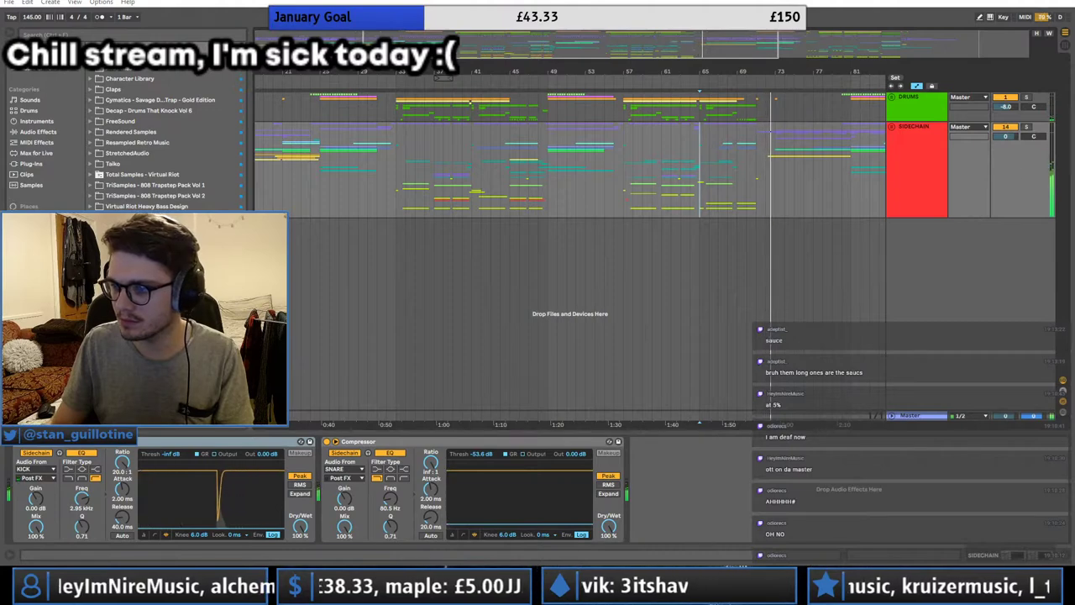
Step: Play the full mix from just before the last drop, including from 89.1 and 91.1
{"action": "left_click_drag", "start_coordinate": [565, 41], "coordinate": [657, 41]}
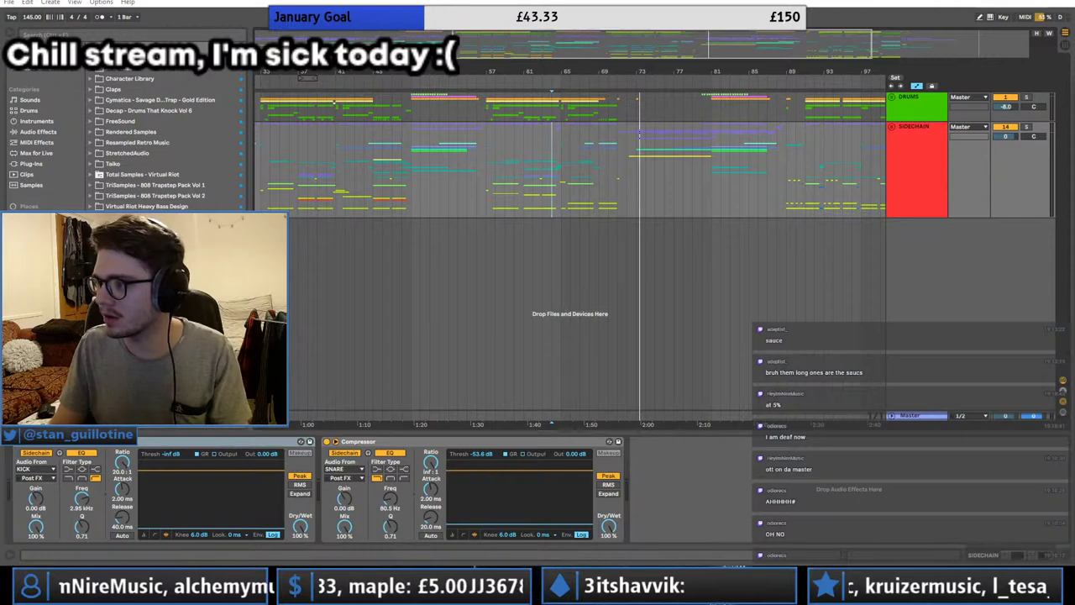
{"action": "key", "text": "space"}
{"action": "left_click", "coordinate": [745, 157]}
{"action": "key", "text": "space"}
{"action": "key", "text": "space"}
{"action": "left_click", "coordinate": [778, 158]}
{"action": "key", "text": "space"}
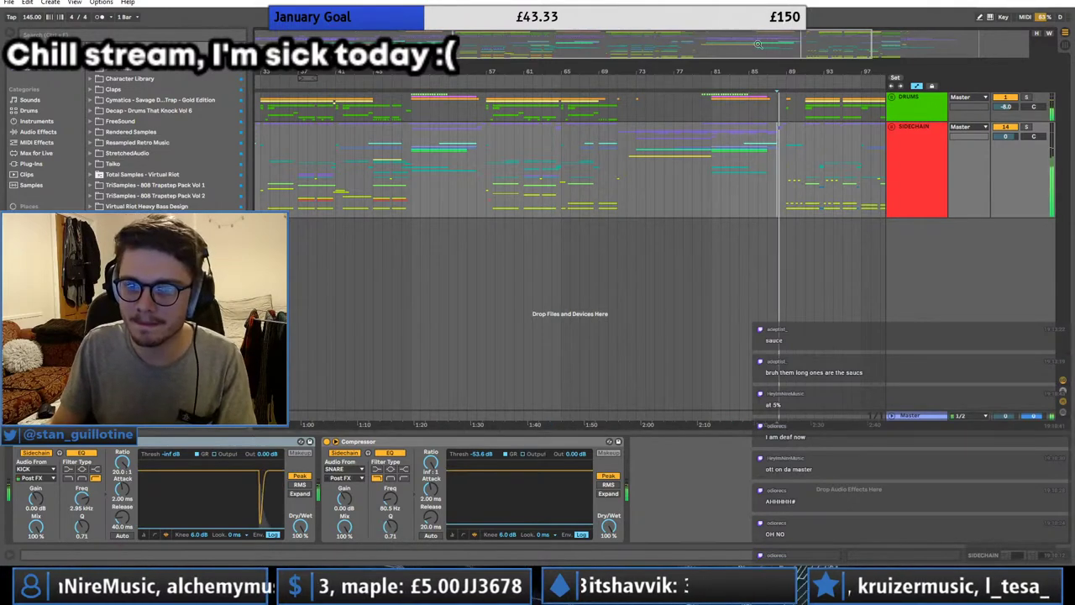
{"action": "left_click_drag", "start_coordinate": [850, 43], "coordinate": [850, 70]}
{"action": "left_click", "coordinate": [717, 174]}
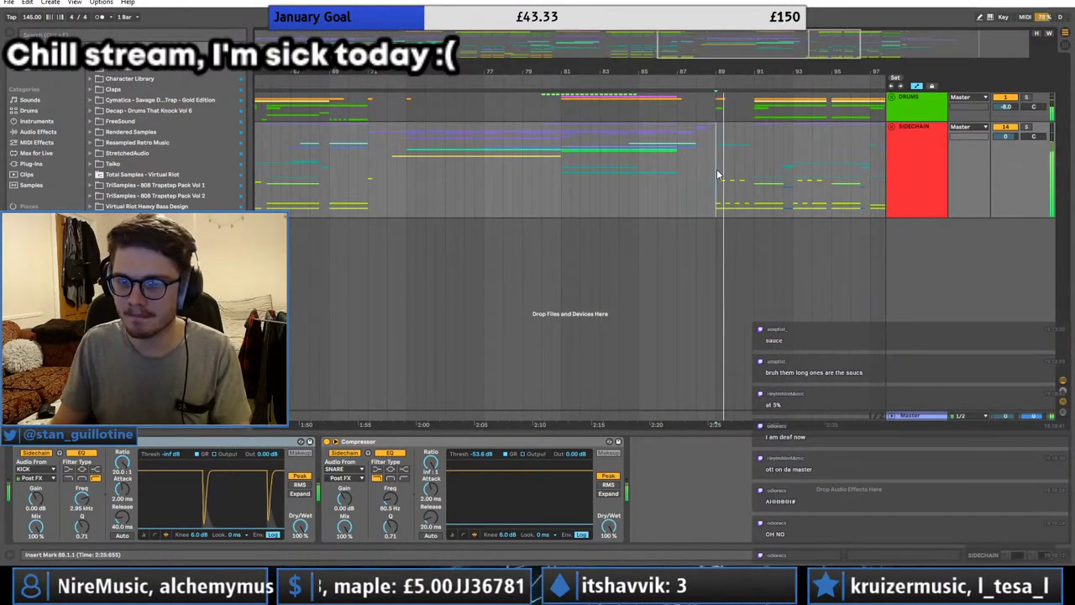
{"action": "left_click_drag", "start_coordinate": [729, 45], "coordinate": [795, 43]}
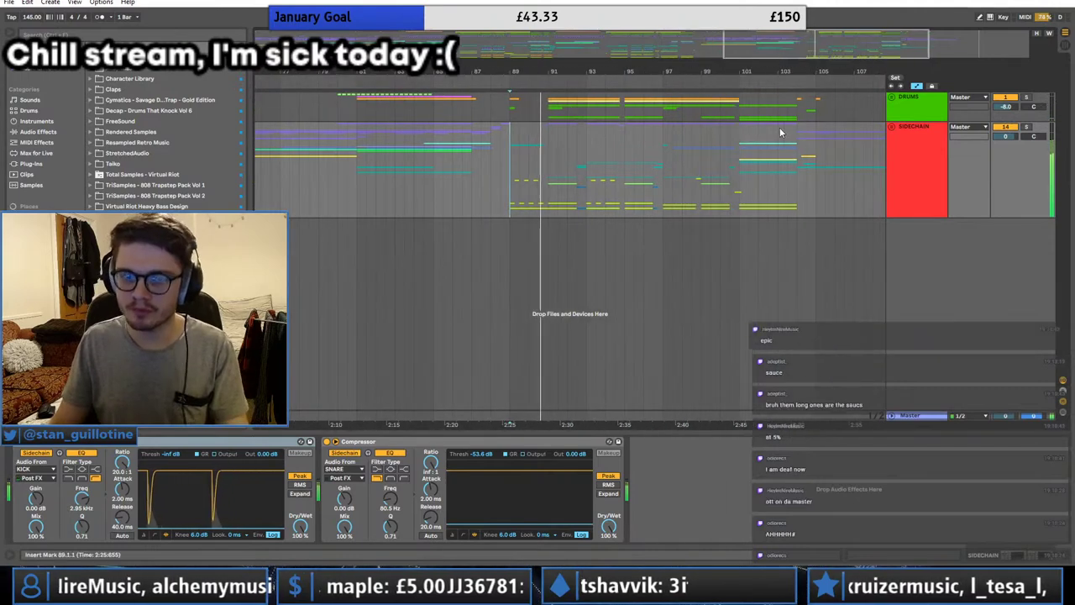
{"action": "left_click", "coordinate": [550, 175]}
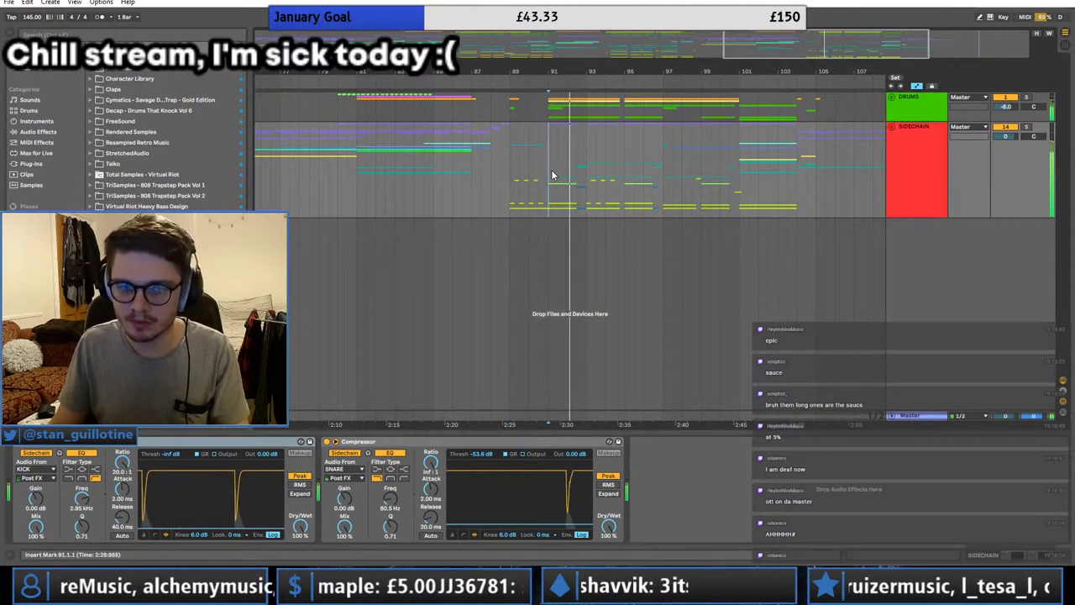
Step: Expand the SIDECHAIN, DROP and CRUNCH IT groups and move Serum track 54's clips between bars 89 and 97 onto Serum track 67
{"action": "left_click", "coordinate": [891, 128]}
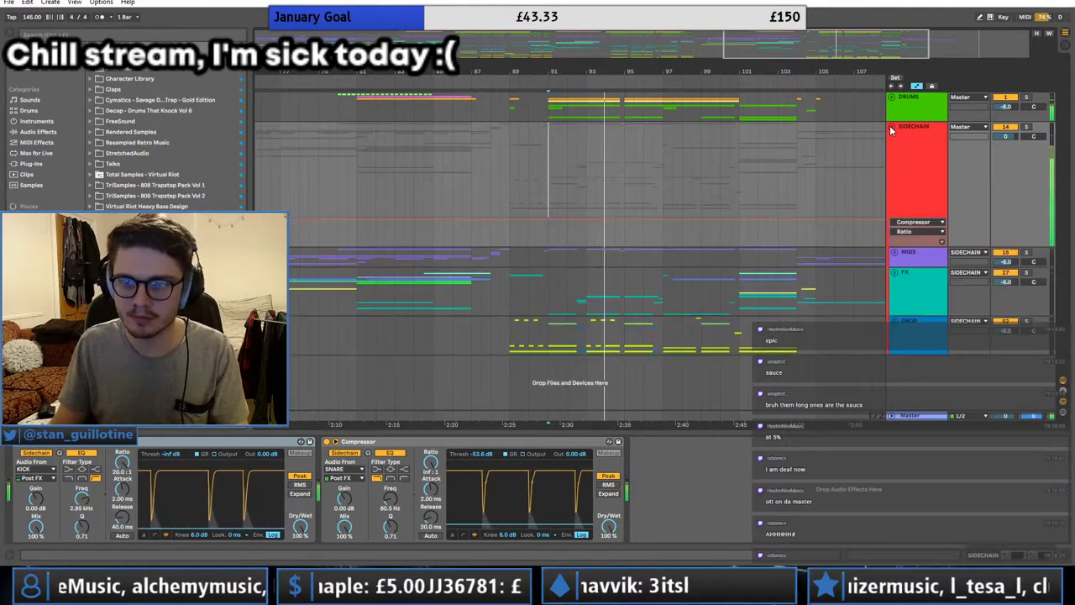
{"action": "left_click", "coordinate": [895, 322]}
{"action": "scroll", "coordinate": [622, 326], "scroll_direction": "down", "scroll_amount": 3}
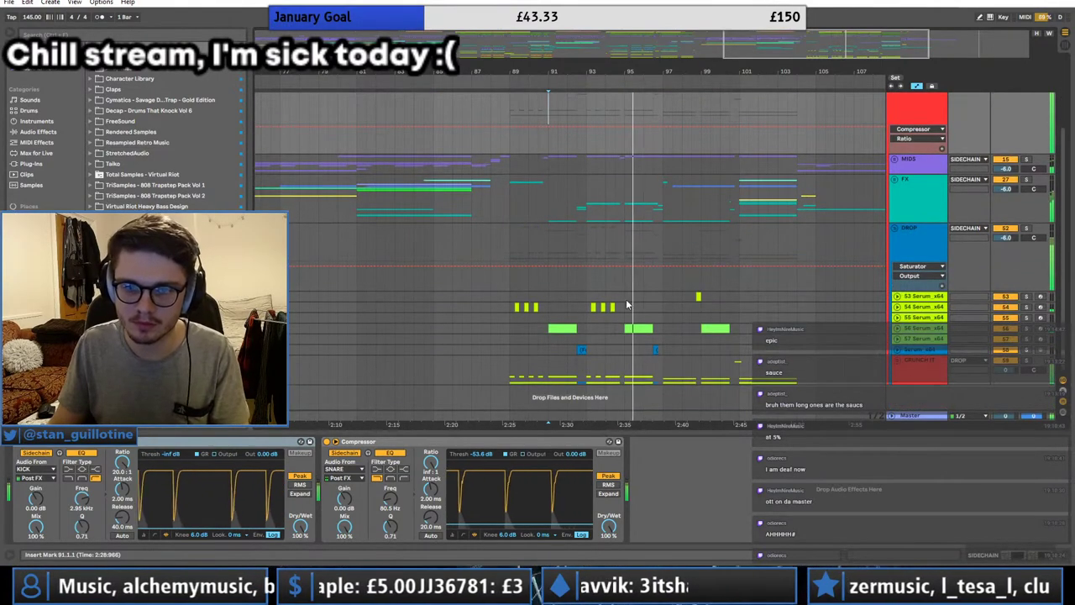
{"action": "left_click_drag", "start_coordinate": [811, 33], "coordinate": [810, 12]}
{"action": "left_click_drag", "start_coordinate": [710, 309], "coordinate": [670, 313]}
{"action": "key", "text": "space"}
{"action": "left_click", "coordinate": [896, 360]}
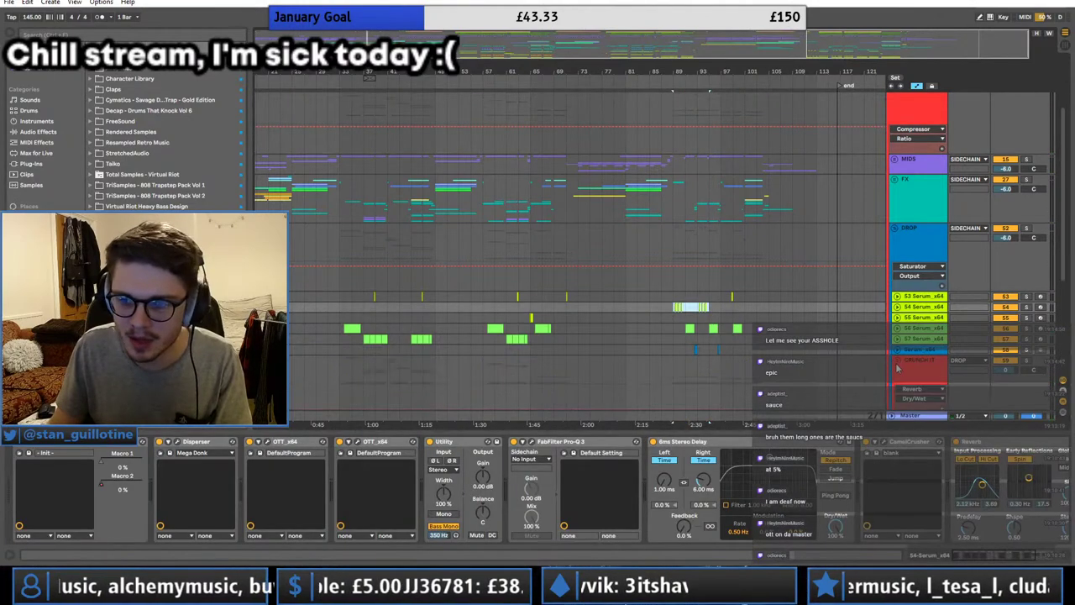
{"action": "scroll", "coordinate": [756, 252], "scroll_direction": "down", "scroll_amount": 4}
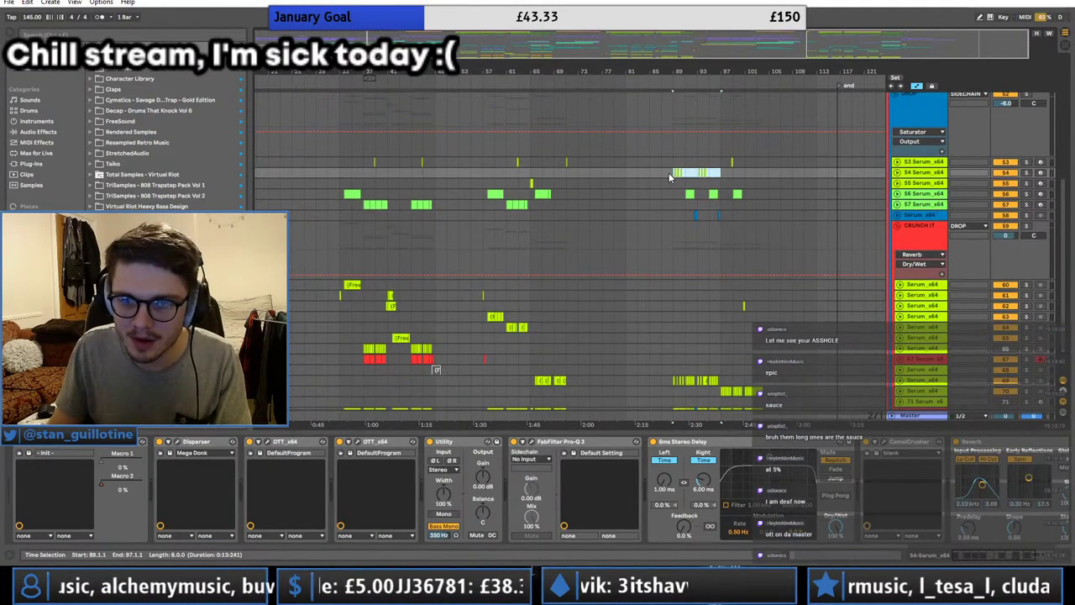
{"action": "scroll", "coordinate": [679, 292], "scroll_direction": "down", "scroll_amount": 1}
{"action": "left_click", "coordinate": [673, 317]}
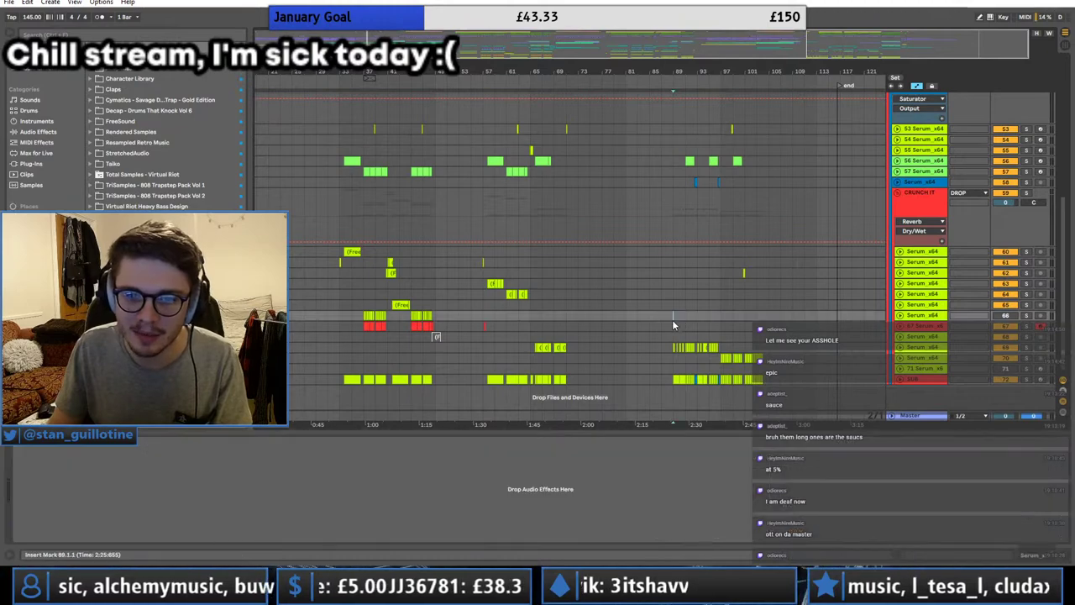
{"action": "left_click", "coordinate": [673, 327]}
{"action": "key", "text": "ctrl+v"}
Step: Play the last drop with the moved clips from bars 89, 97 and 93
{"action": "left_click", "coordinate": [674, 328]}
{"action": "key", "text": "space"}
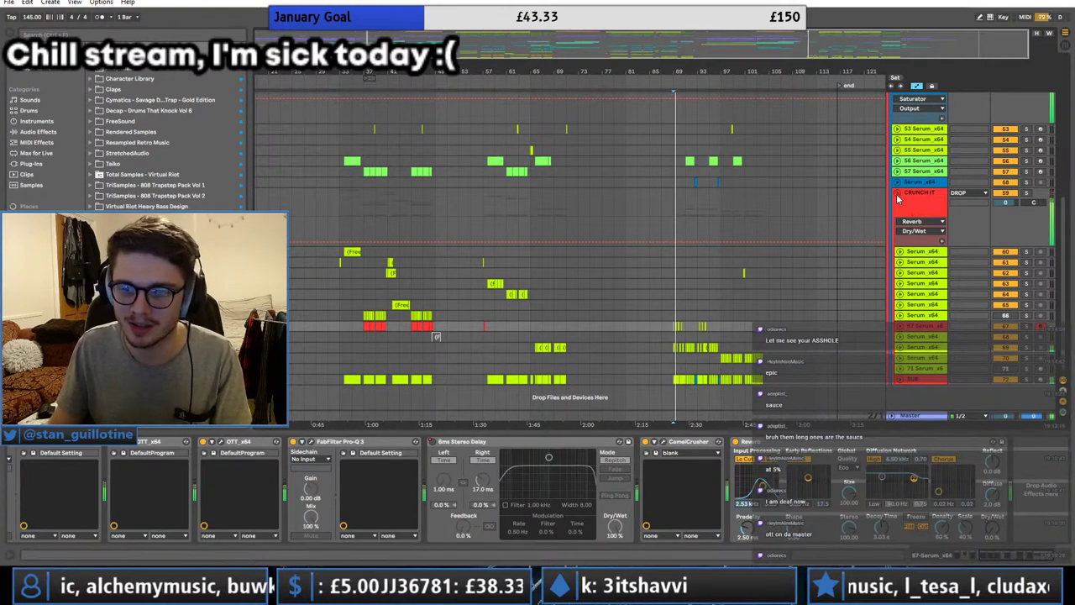
{"action": "left_click", "coordinate": [897, 194]}
{"action": "left_click", "coordinate": [897, 194]}
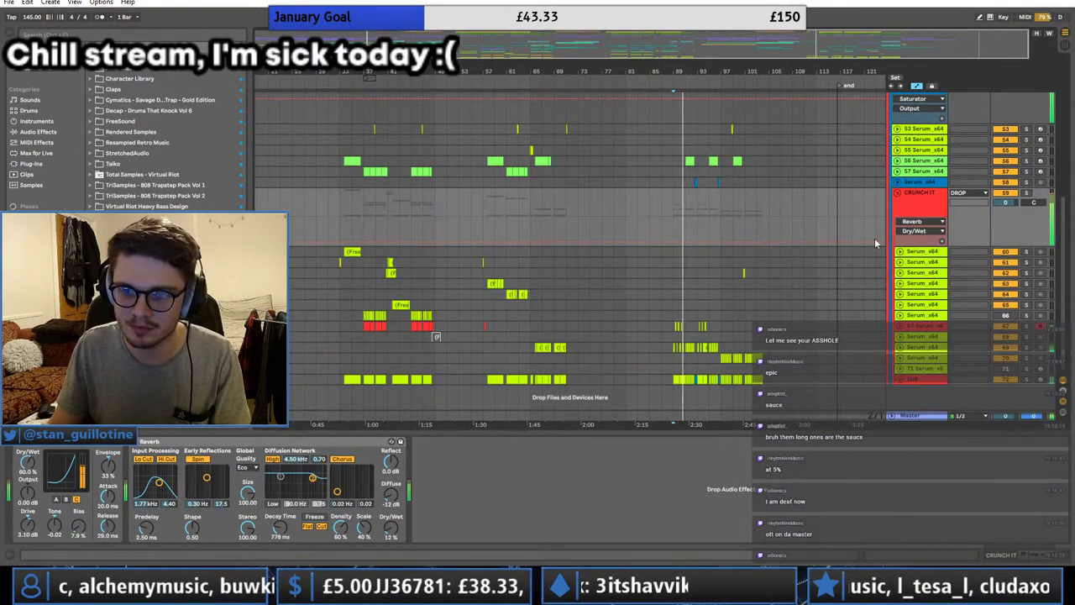
{"action": "left_click_drag", "start_coordinate": [958, 46], "coordinate": [959, 70]}
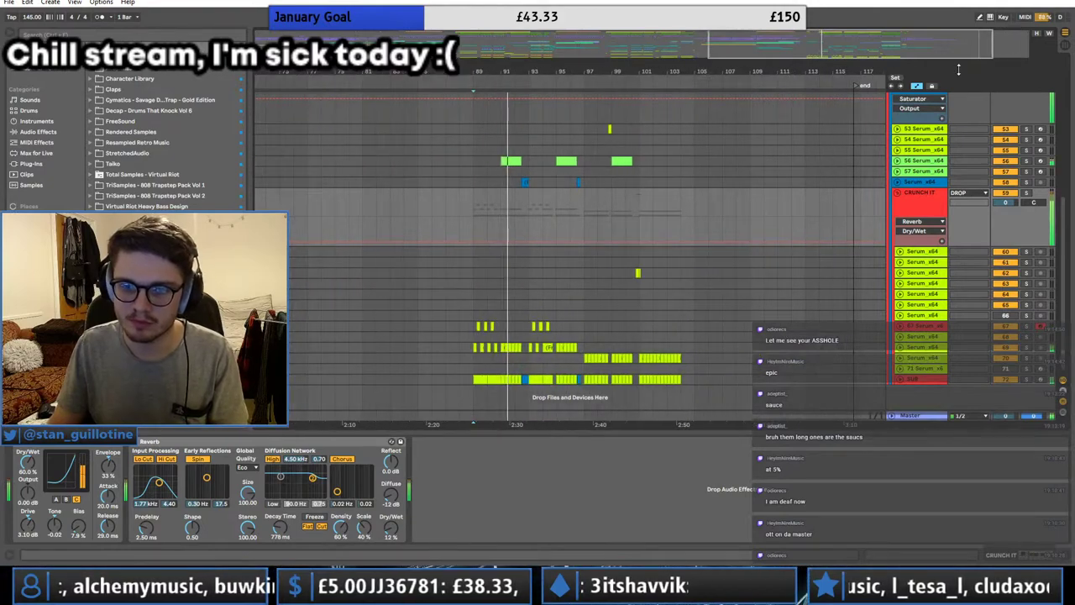
{"action": "left_click", "coordinate": [579, 267]}
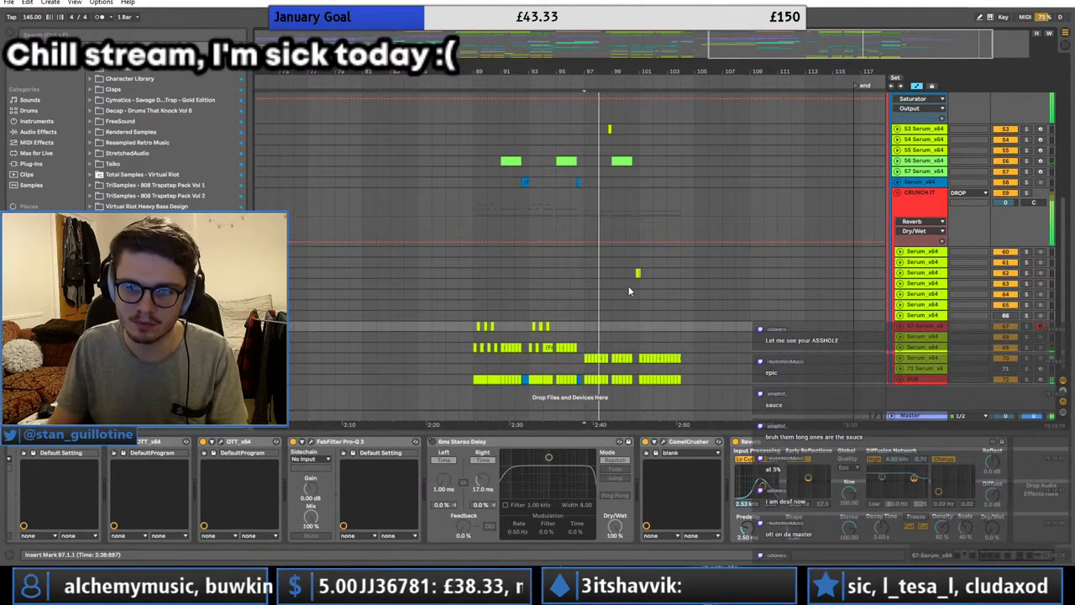
{"action": "left_click", "coordinate": [533, 296]}
{"action": "key", "text": "space"}
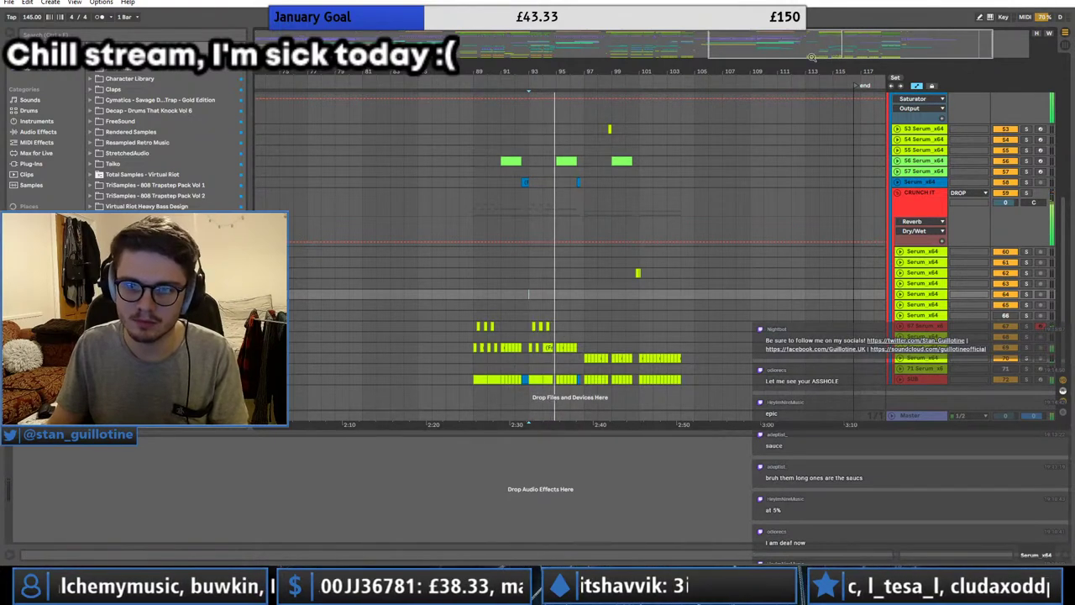
Step: Collapse the CRUNCH IT, DROP and SIDECHAIN groups while playing through the end of the last drop
{"action": "left_click_drag", "start_coordinate": [546, 72], "coordinate": [543, 40]}
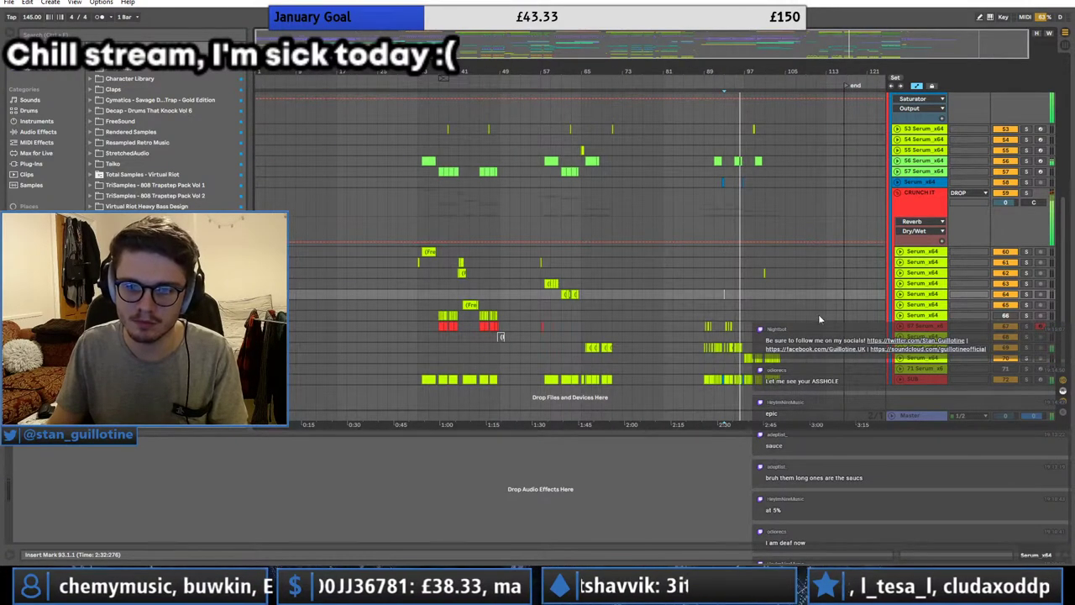
{"action": "left_click", "coordinate": [897, 194]}
{"action": "left_click_drag", "start_coordinate": [935, 38], "coordinate": [882, 159]}
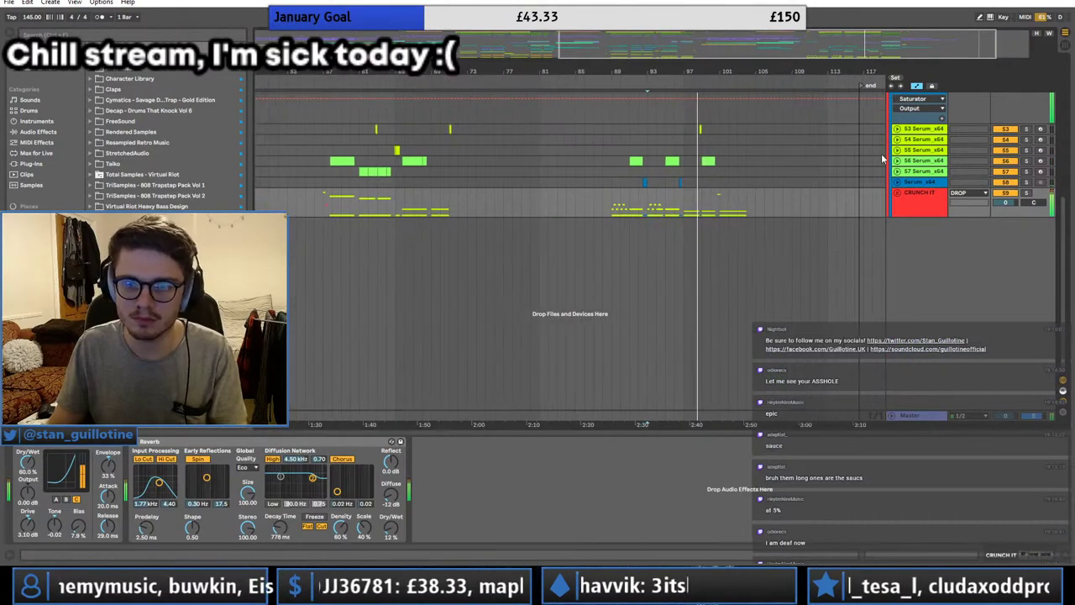
{"action": "scroll", "coordinate": [811, 243], "scroll_direction": "up", "scroll_amount": 3}
{"action": "left_click", "coordinate": [896, 194]}
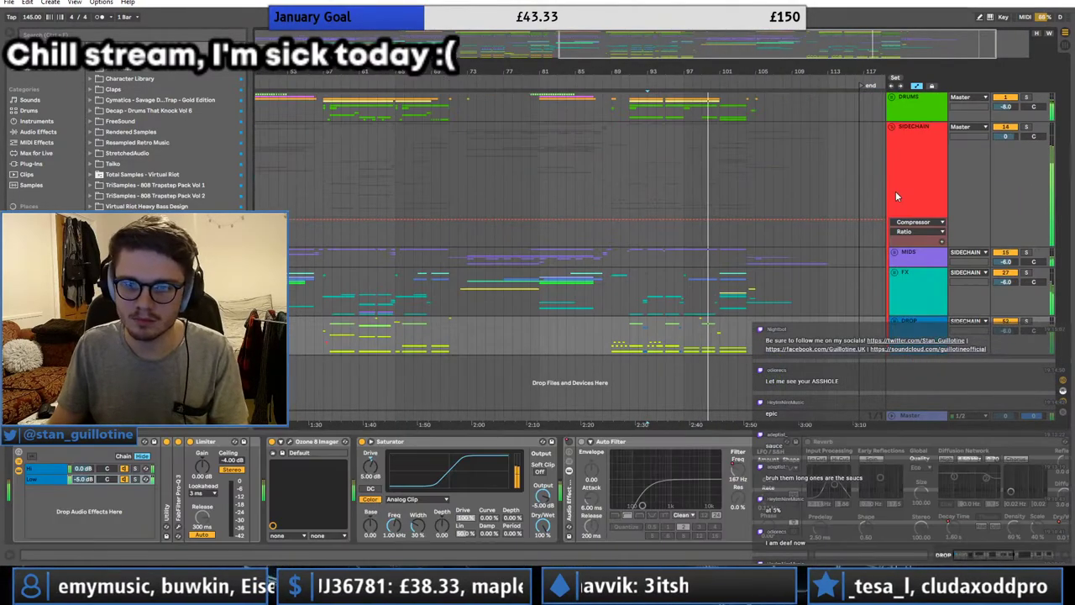
{"action": "left_click", "coordinate": [684, 300]}
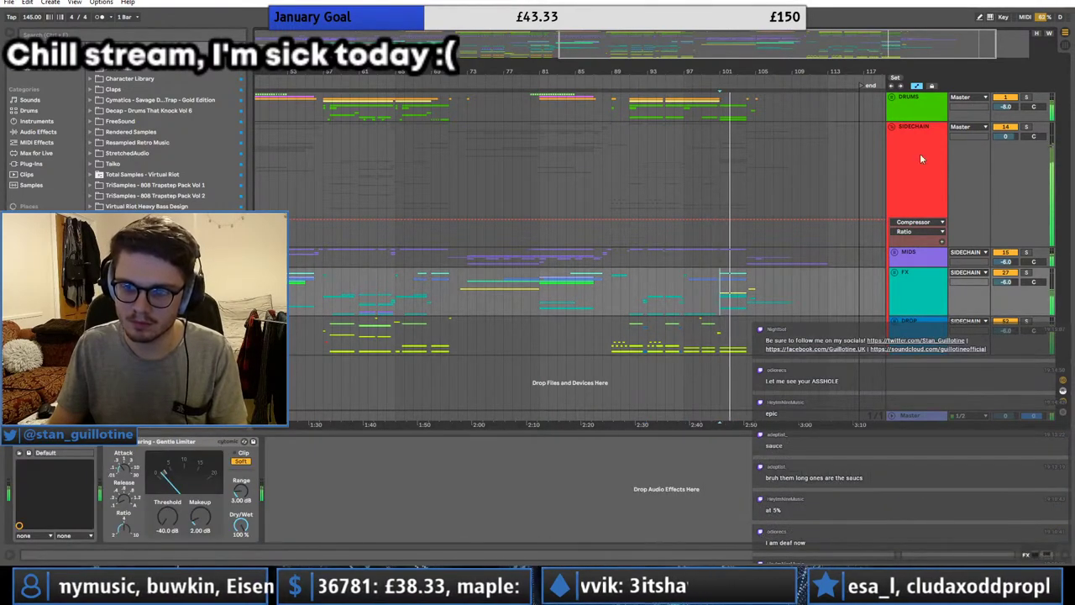
{"action": "left_click", "coordinate": [892, 127]}
{"action": "double_click", "coordinate": [848, 74]}
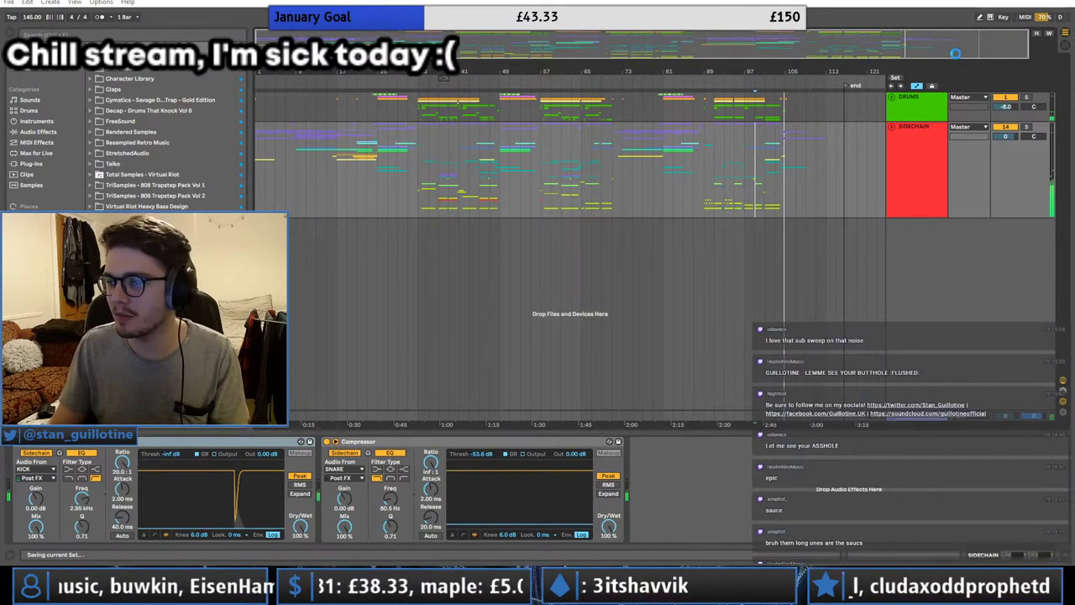
Step: Play the last drop from bar 101 and place the insert marker at 97.1
{"action": "scroll", "coordinate": [815, 151], "scroll_direction": "up", "scroll_amount": 5}
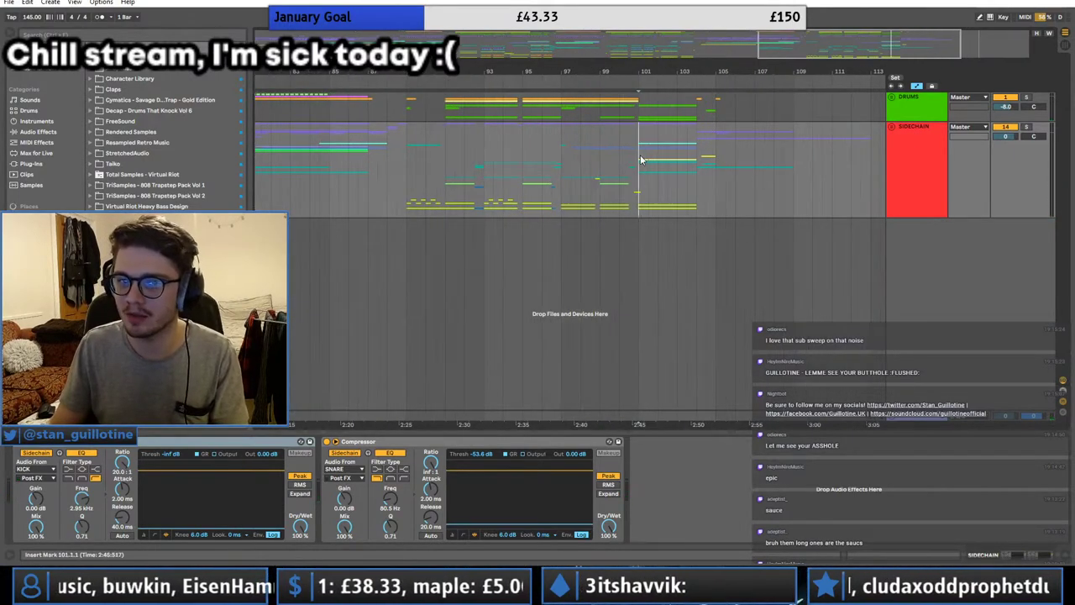
{"action": "key", "text": "space"}
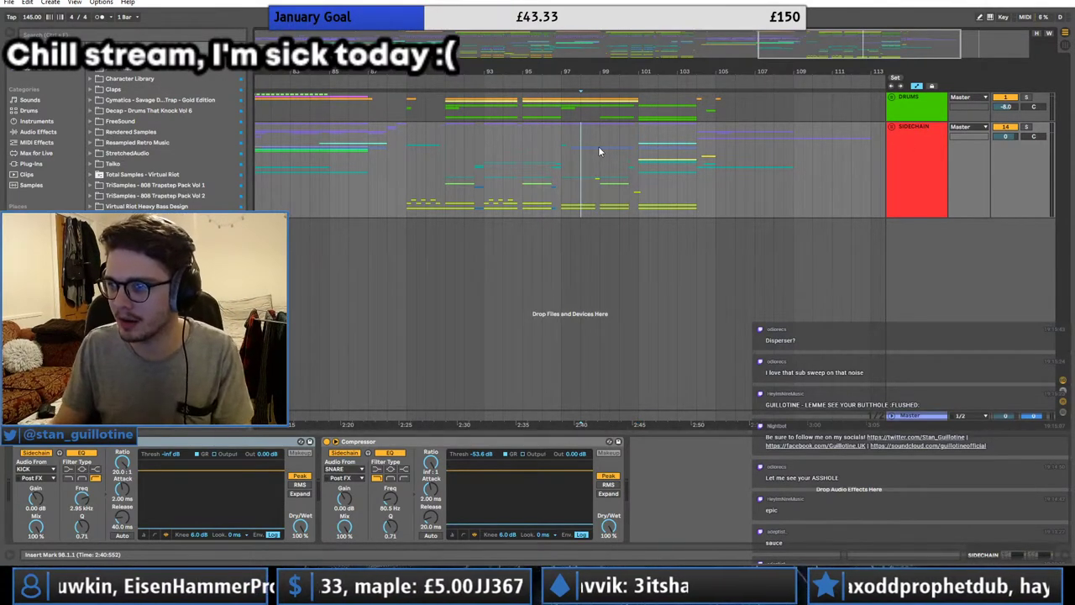
{"action": "left_click", "coordinate": [564, 149]}
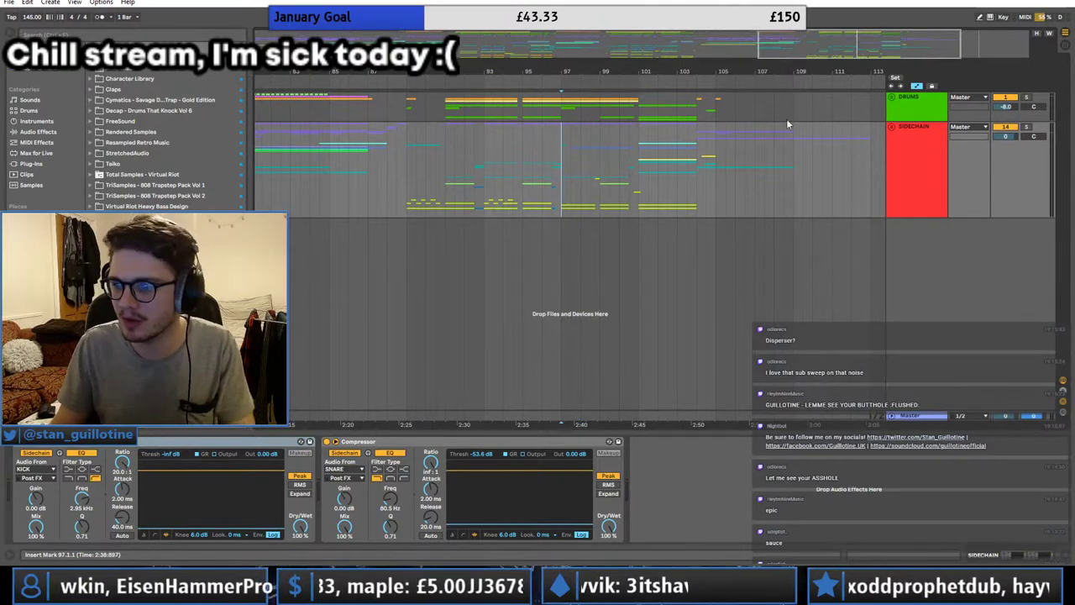
Step: Expand the SIDECHAIN group and examine the effect chains on the DROP group and the Master track
{"action": "left_click", "coordinate": [892, 127]}
{"action": "left_click", "coordinate": [937, 349]}
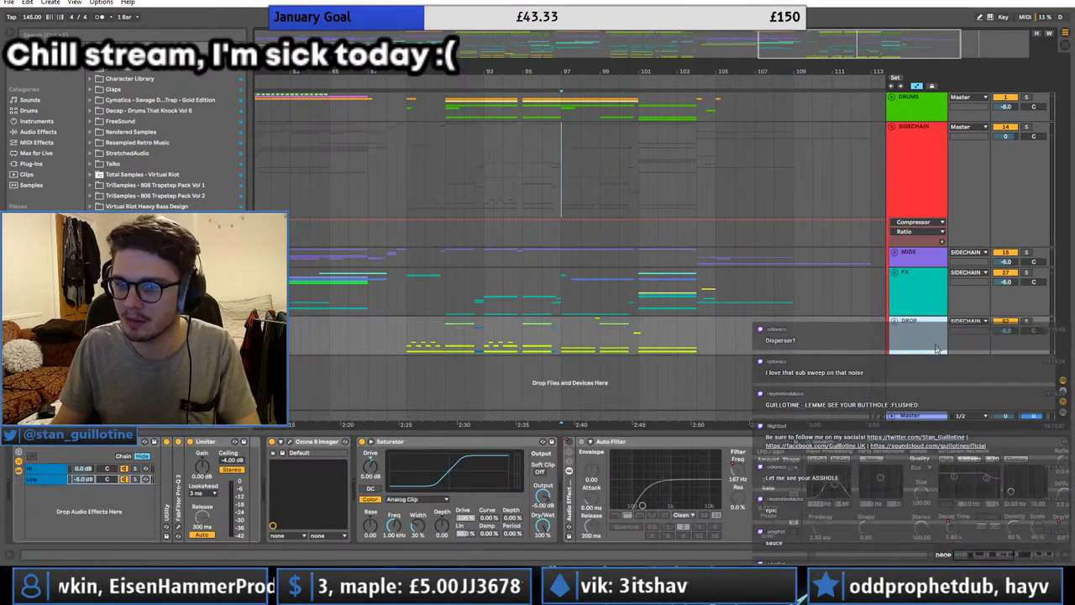
{"action": "left_click_drag", "start_coordinate": [1012, 552], "coordinate": [1040, 554]}
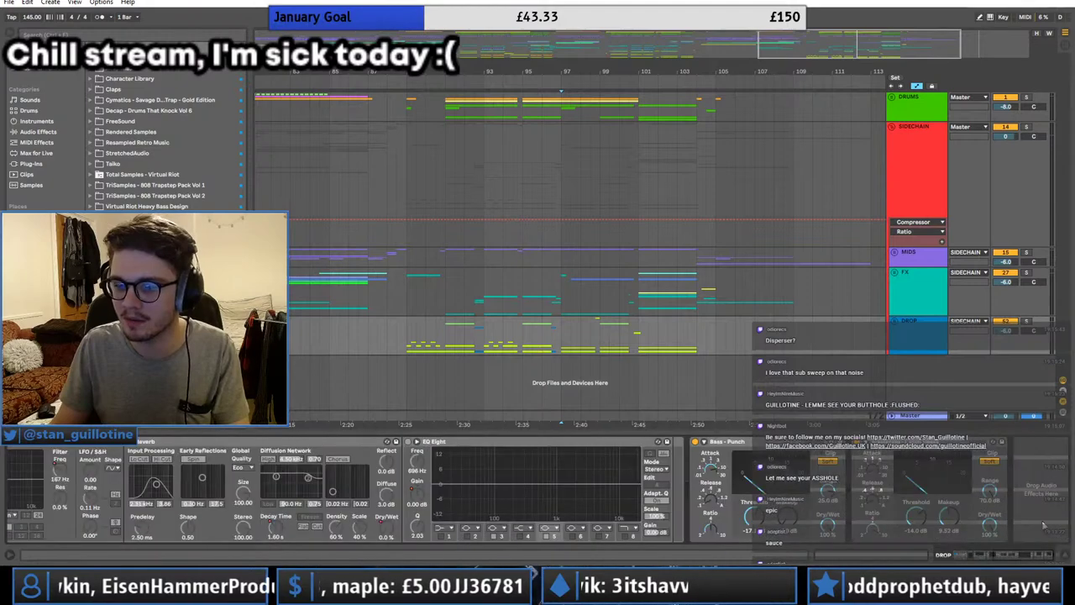
{"action": "scroll", "coordinate": [566, 381], "scroll_direction": "down", "scroll_amount": 5}
{"action": "left_click", "coordinate": [487, 417]}
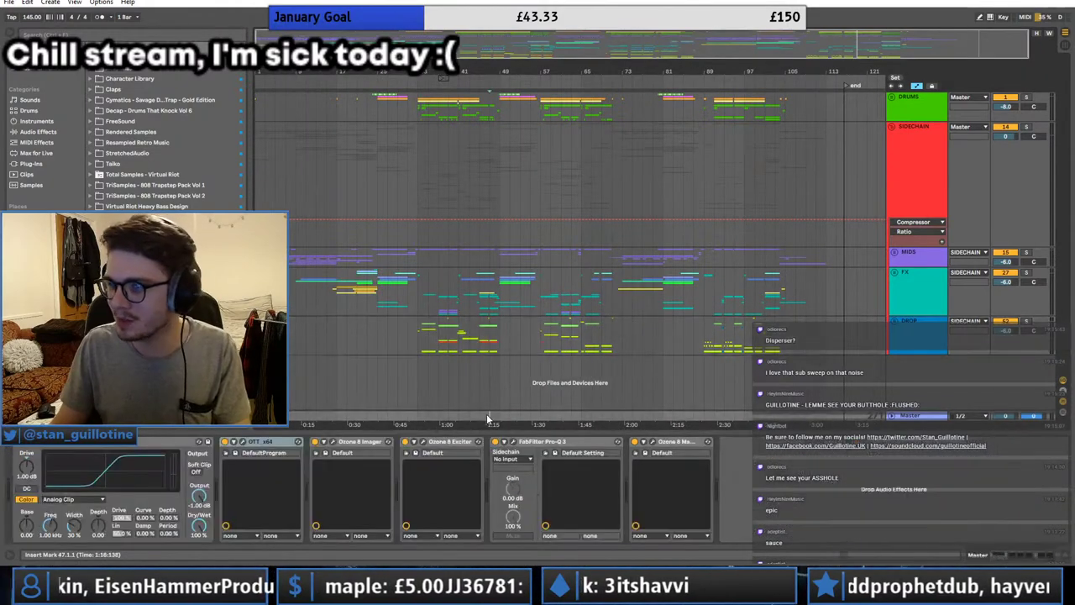
Step: Place the insert marker at bar 33 on the DROP group and examine the earlier devices in its effect chain
{"action": "left_click", "coordinate": [425, 349]}
{"action": "left_click", "coordinate": [418, 412]}
{"action": "left_click", "coordinate": [419, 335]}
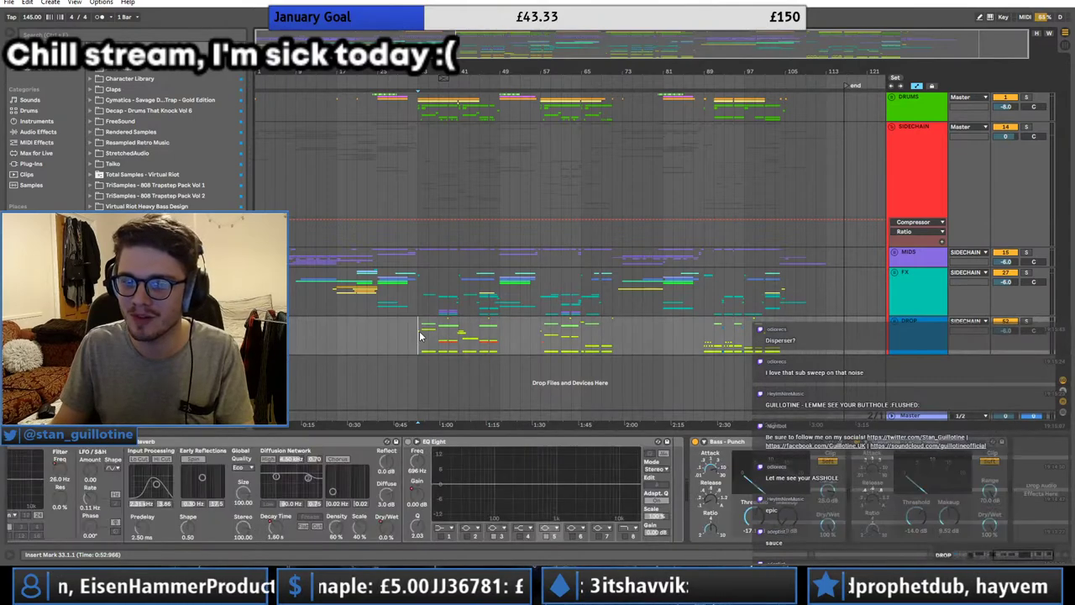
{"action": "left_click_drag", "start_coordinate": [1046, 553], "coordinate": [923, 558]}
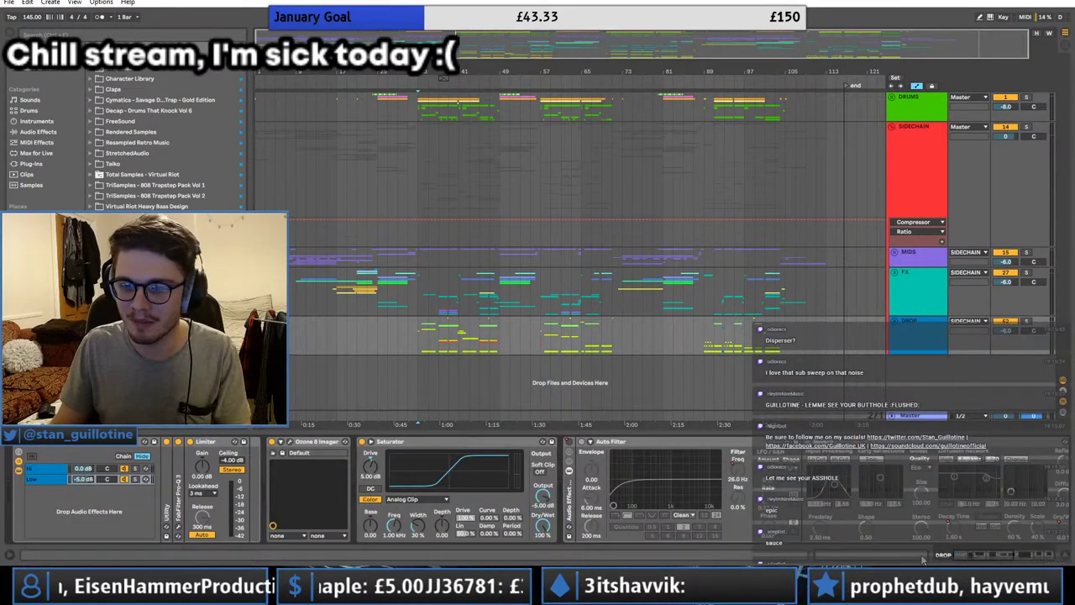
Step: Play the first drop from bars 37 and 41 and the second drop from bar 57
{"action": "left_click", "coordinate": [419, 421]}
{"action": "left_click", "coordinate": [420, 340]}
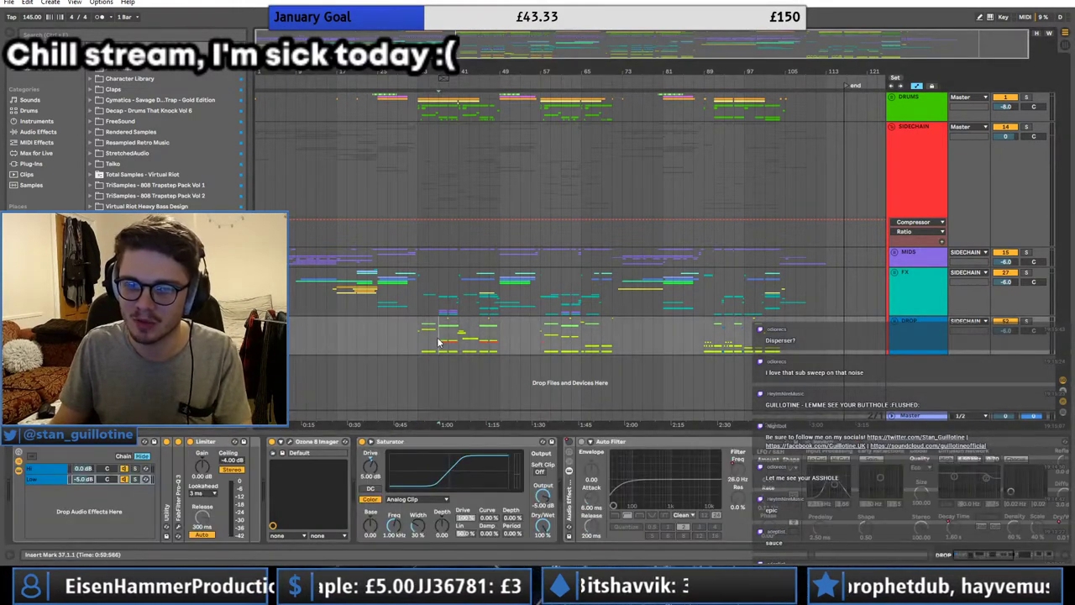
{"action": "key", "text": "space"}
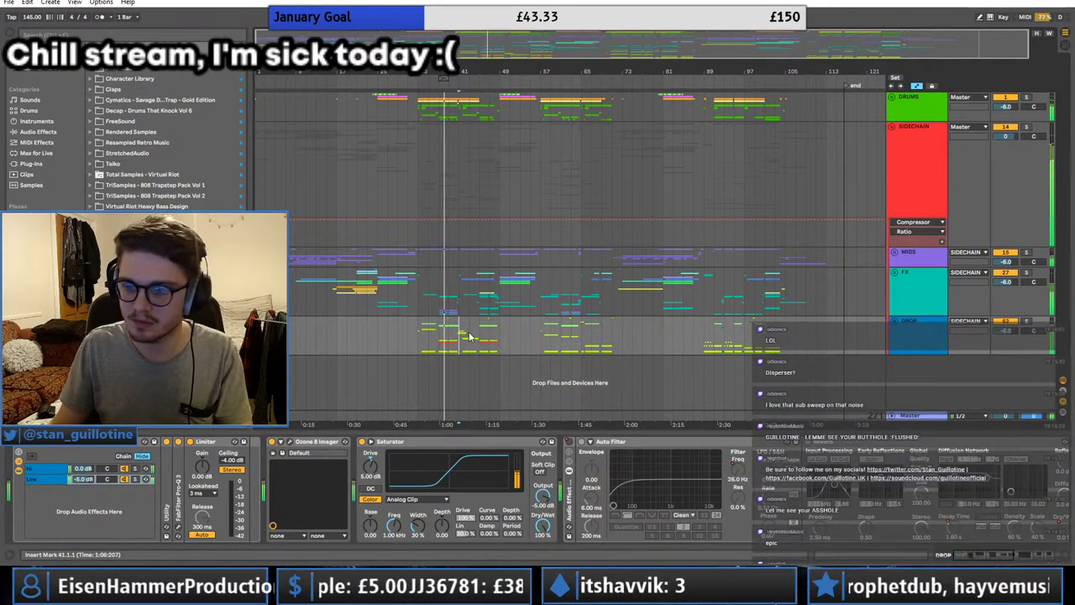
{"action": "left_click", "coordinate": [472, 338]}
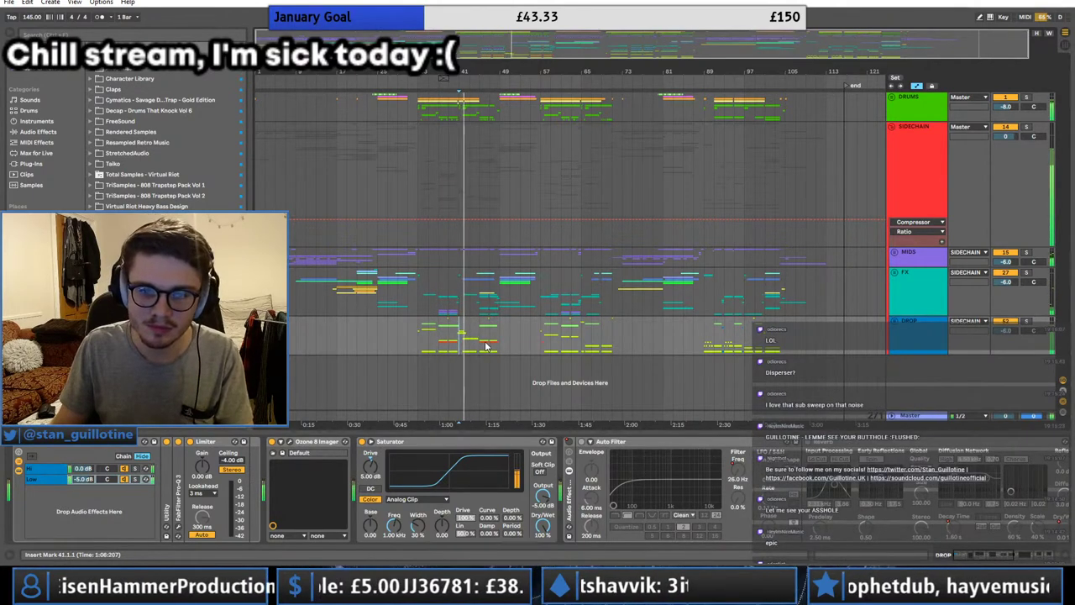
{"action": "left_click", "coordinate": [483, 343]}
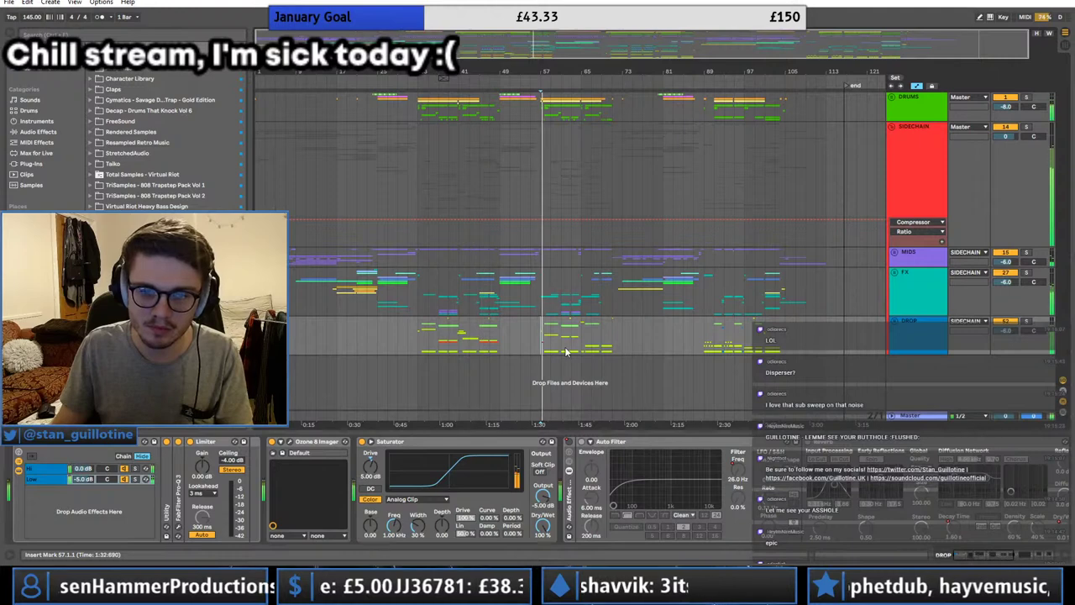
Step: Expand the DROP group and the CRUNCH IT group inside it while the second drop plays
{"action": "left_click", "coordinate": [895, 321]}
{"action": "scroll", "coordinate": [565, 370], "scroll_direction": "down", "scroll_amount": 3}
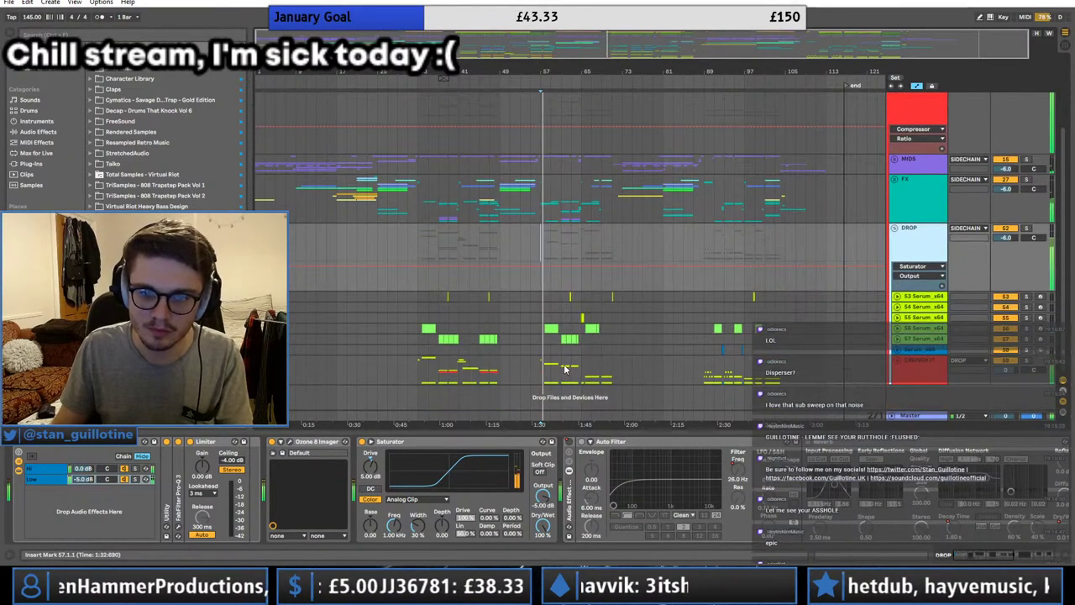
{"action": "left_click", "coordinate": [893, 360]}
{"action": "scroll", "coordinate": [899, 361], "scroll_direction": "down", "scroll_amount": 5}
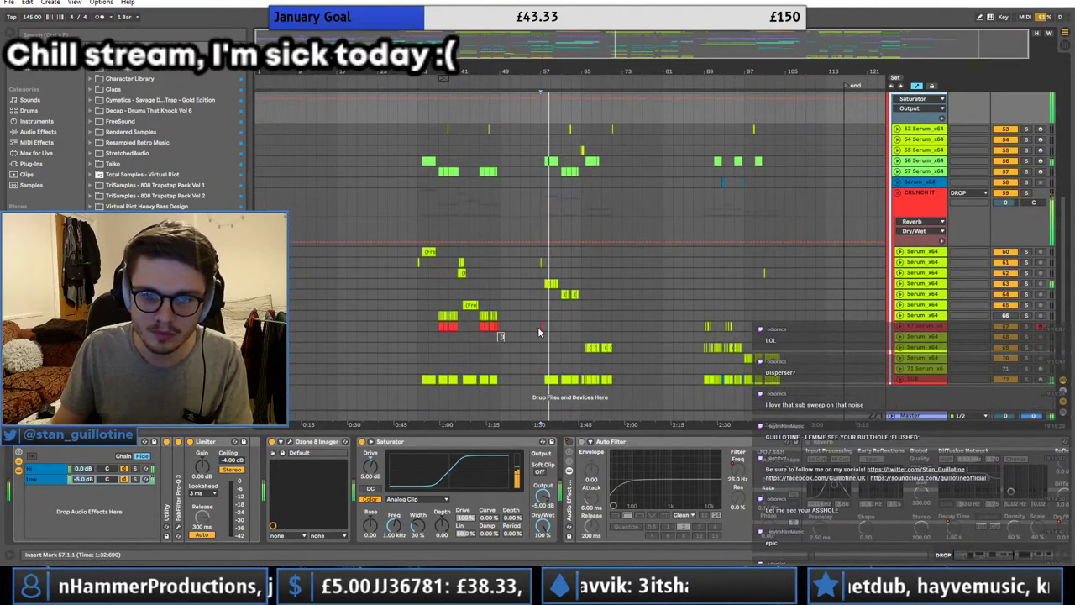
Step: Open the red track 67 clip at bar 57 to inspect its note and play from 57.1
{"action": "left_click", "coordinate": [543, 329]}
{"action": "double_click", "coordinate": [542, 329]}
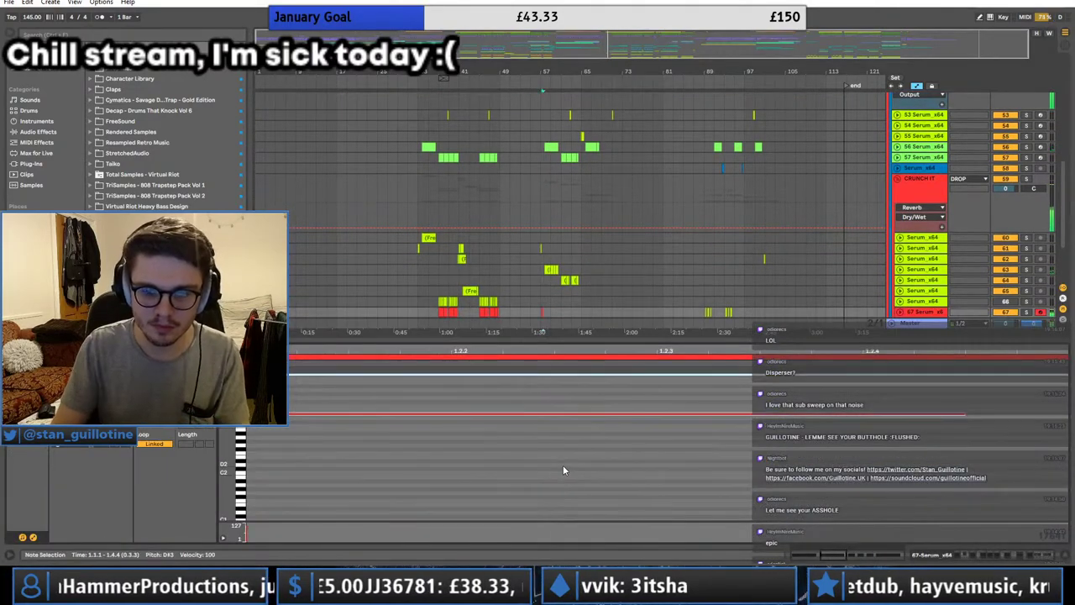
{"action": "left_click", "coordinate": [536, 304]}
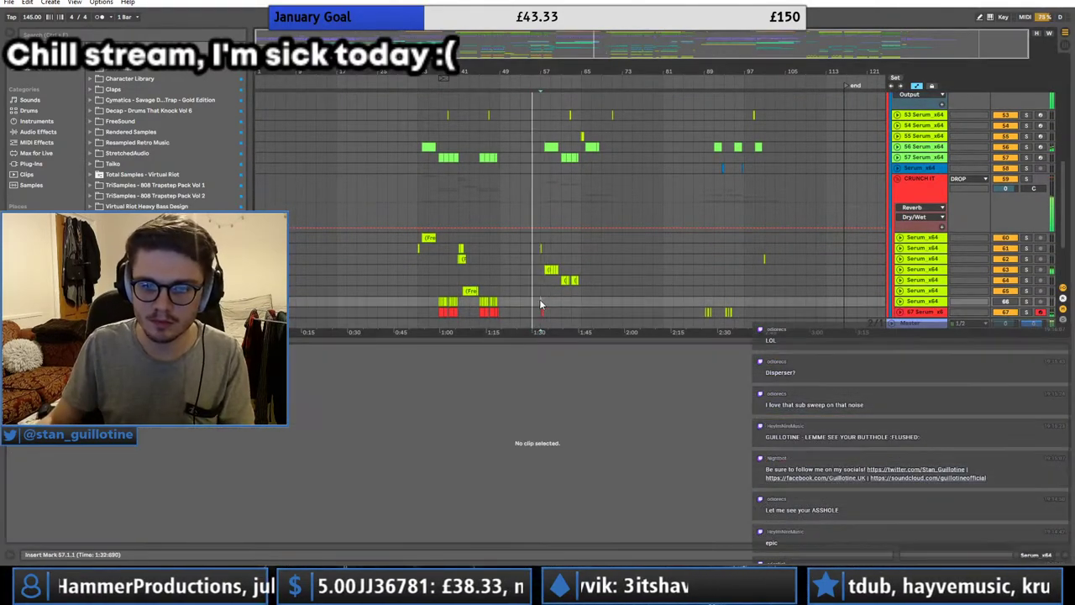
{"action": "scroll", "coordinate": [665, 252], "scroll_direction": "down", "scroll_amount": 3}
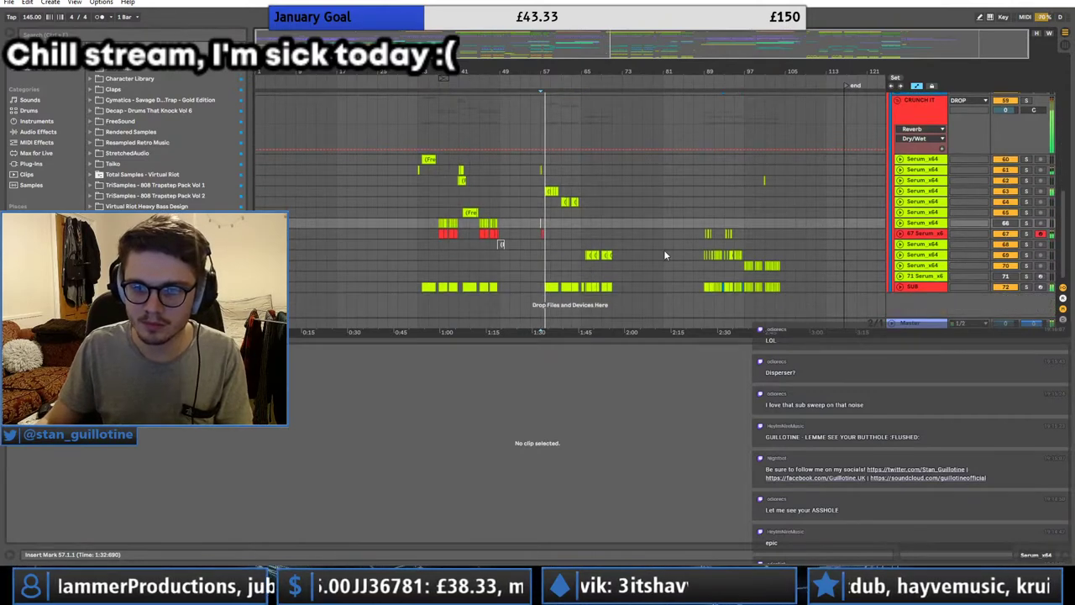
Step: Open the first track 67 clip at bar 89 and select the ranges 89.1–91.1 and 93.1–95.1 to compare their notes
{"action": "double_click", "coordinate": [707, 234]}
{"action": "left_click_drag", "start_coordinate": [782, 73], "coordinate": [779, 118]}
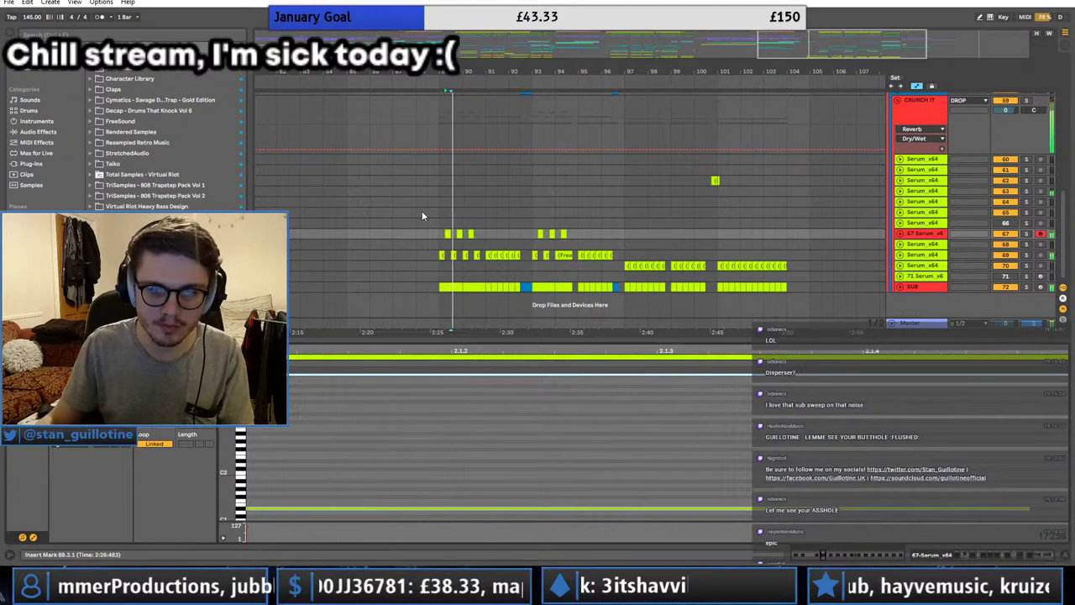
{"action": "left_click", "coordinate": [429, 232]}
{"action": "mouse_move", "coordinate": [441, 234]}
{"action": "left_mouse_down"}
{"action": "mouse_move", "coordinate": [451, 235]}
{"action": "mouse_move", "coordinate": [441, 234]}
{"action": "left_mouse_up"}
{"action": "key", "text": "ctrl+d"}
{"action": "key", "text": "ctrl+d"}
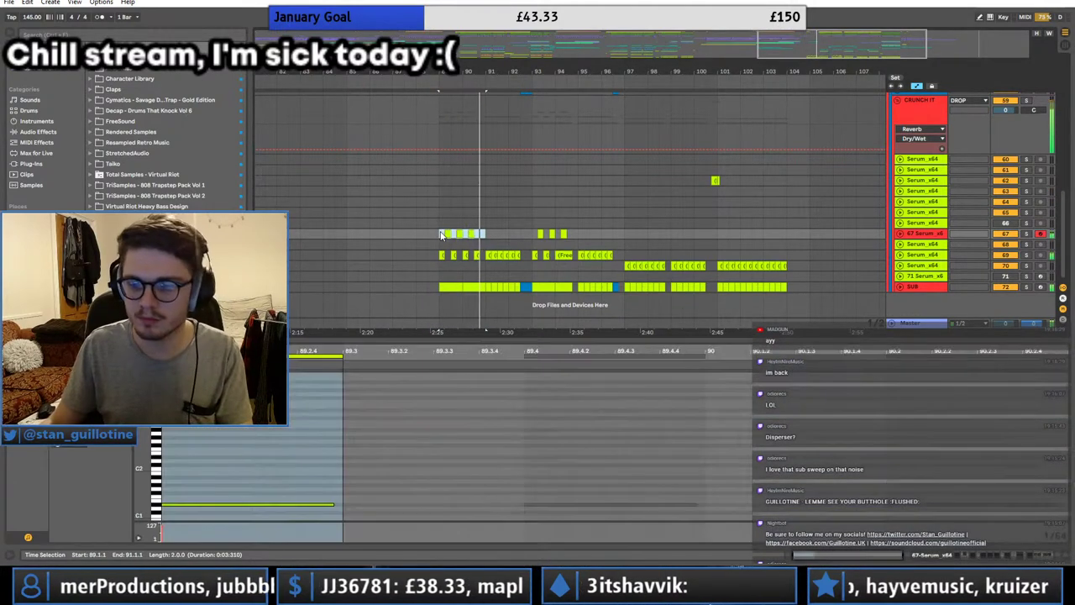
{"action": "left_click", "coordinate": [528, 233]}
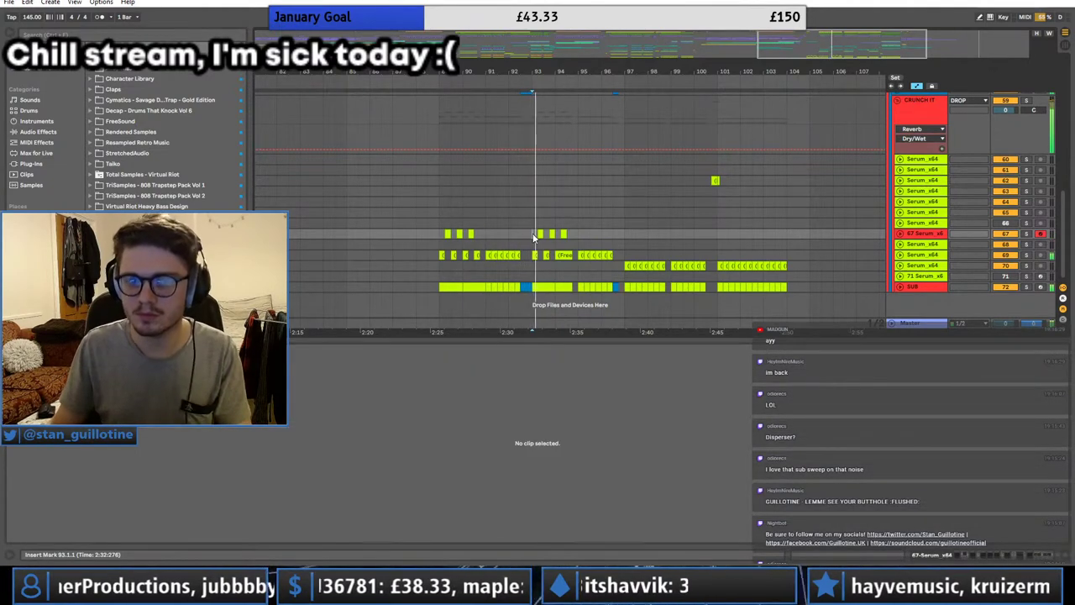
{"action": "left_click", "coordinate": [532, 239]}
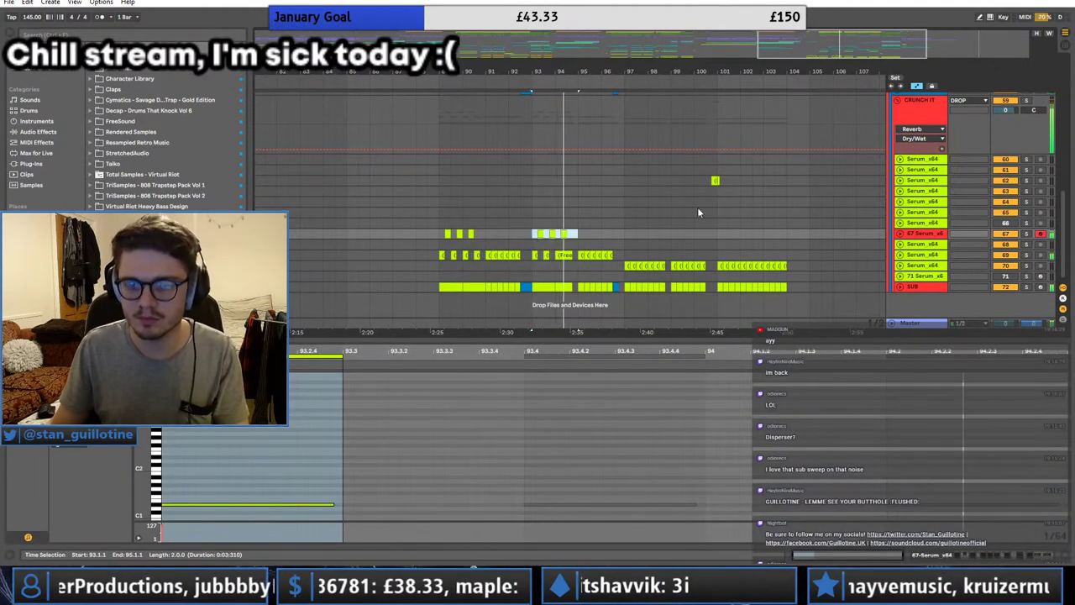
Step: Play the track 67 clip at bar 57 and compare it with the track's clips from 89.1
{"action": "left_click_drag", "start_coordinate": [579, 72], "coordinate": [676, 54]}
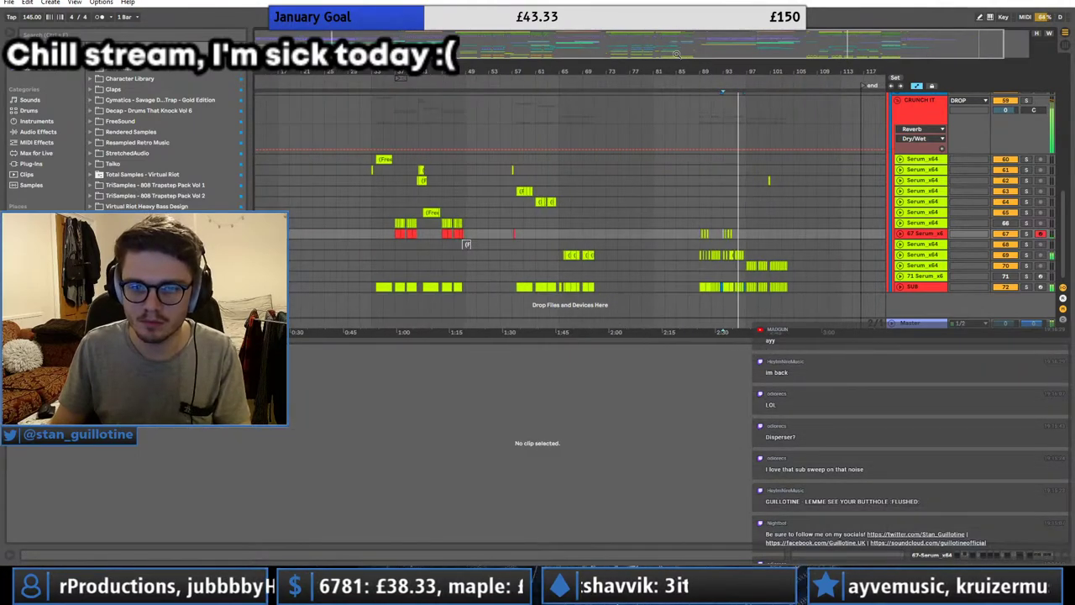
{"action": "left_click", "coordinate": [515, 234]}
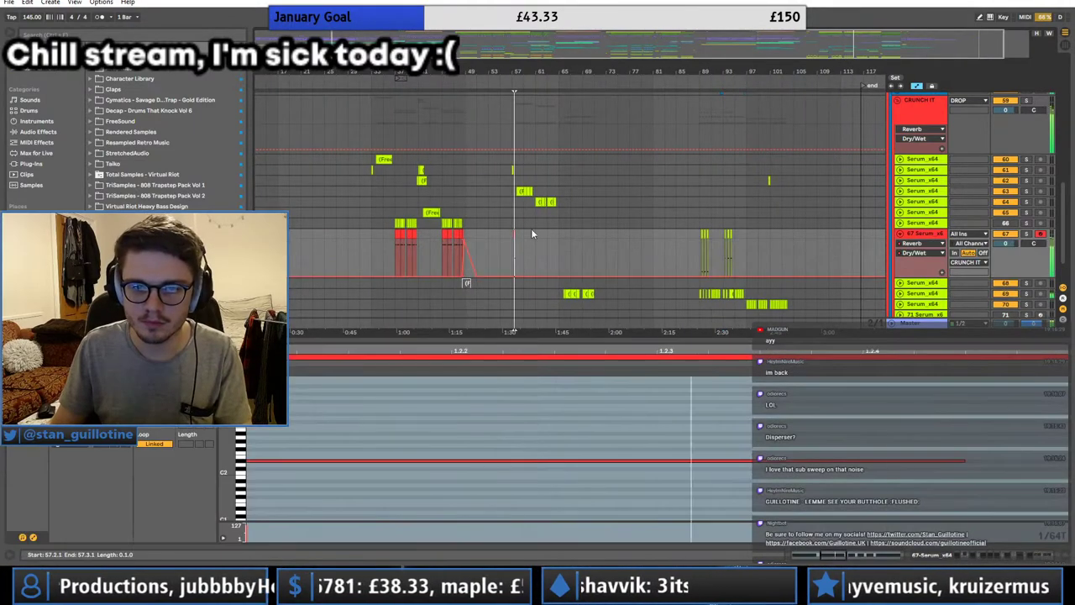
{"action": "left_click_drag", "start_coordinate": [893, 45], "coordinate": [894, 80]}
{"action": "left_click", "coordinate": [502, 236]}
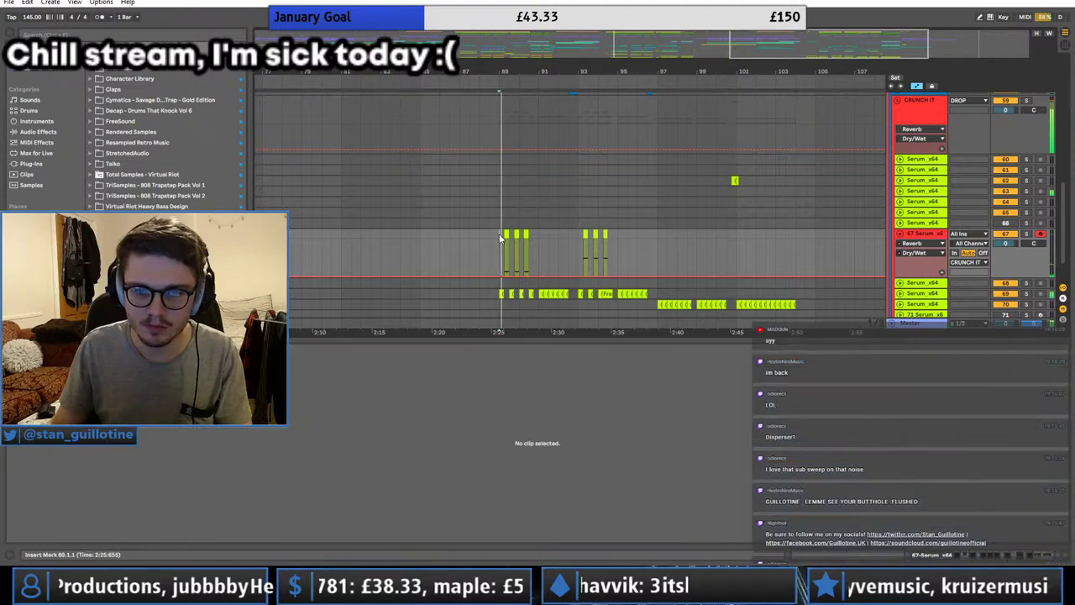
{"action": "key", "text": "space"}
{"action": "key", "text": "space"}
{"action": "mouse_move", "coordinate": [796, 49]}
{"action": "left_mouse_down"}
{"action": "mouse_move", "coordinate": [795, 17]}
{"action": "mouse_move", "coordinate": [792, 47]}
{"action": "left_mouse_up"}
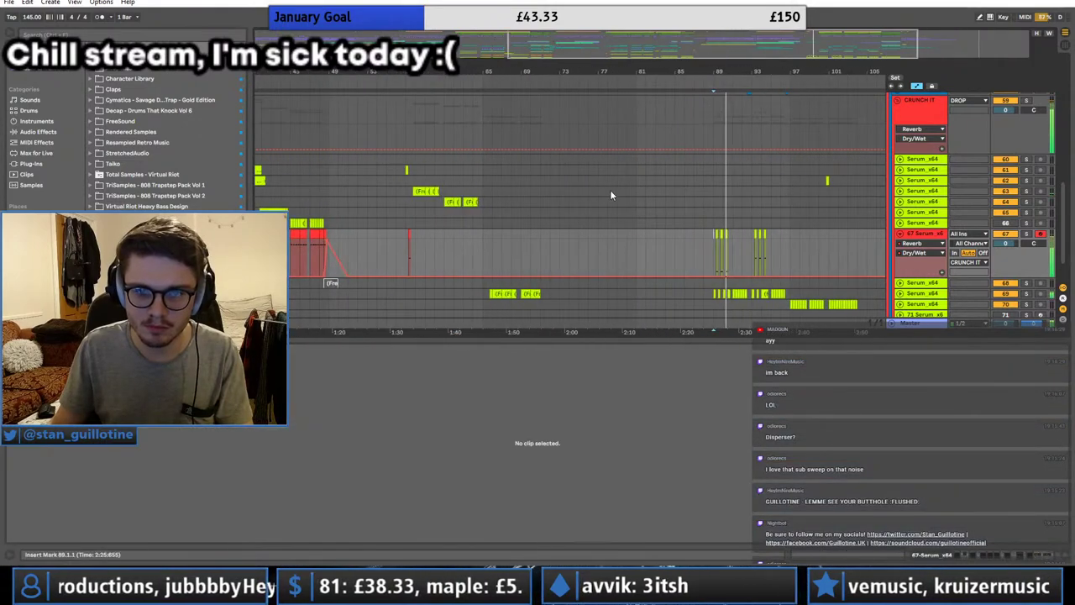
Step: Transpose the notes in the track 67 bass clip at 89.2 up by octaves
{"action": "left_click", "coordinate": [719, 244]}
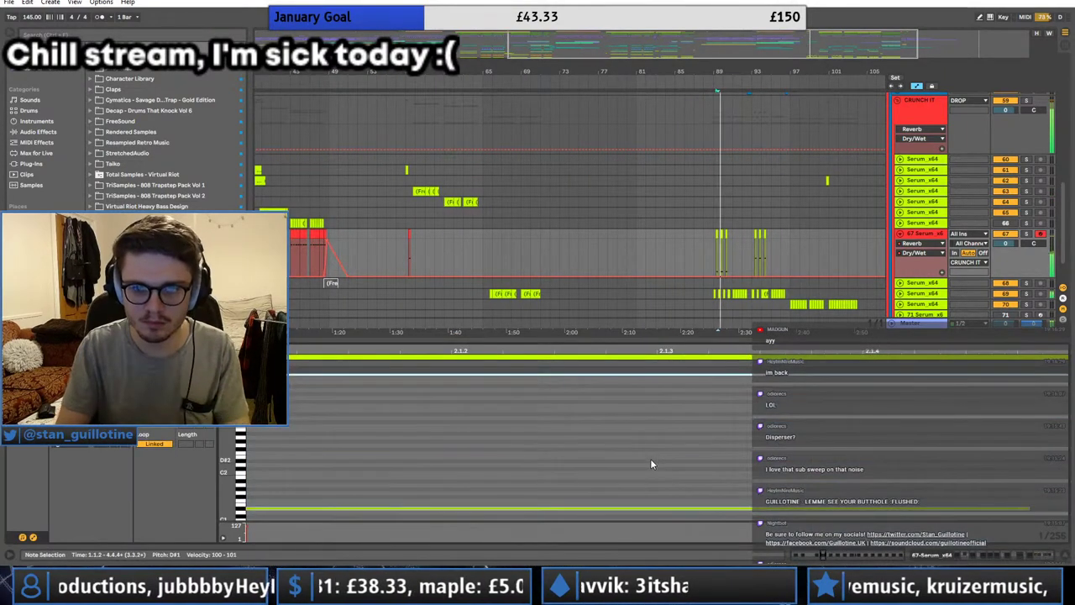
{"action": "left_click", "coordinate": [650, 461]}
{"action": "left_click_drag", "start_coordinate": [780, 232], "coordinate": [739, 238]}
{"action": "left_click", "coordinate": [713, 236]}
{"action": "scroll", "coordinate": [693, 444], "scroll_direction": "up", "scroll_amount": 5}
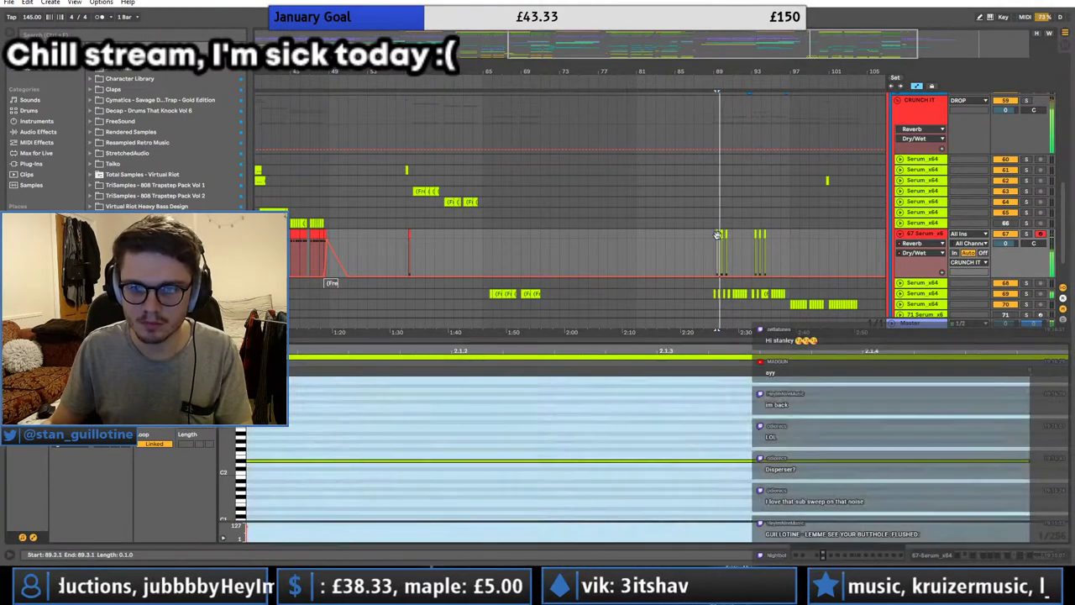
{"action": "left_click", "coordinate": [693, 459]}
{"action": "key", "text": "shift+Up"}
Step: Play the last drop from 89.1 and check the notes of the track 67 clips at bars 90 and 93
{"action": "key", "text": "space"}
{"action": "key", "text": "space"}
{"action": "left_click", "coordinate": [713, 234]}
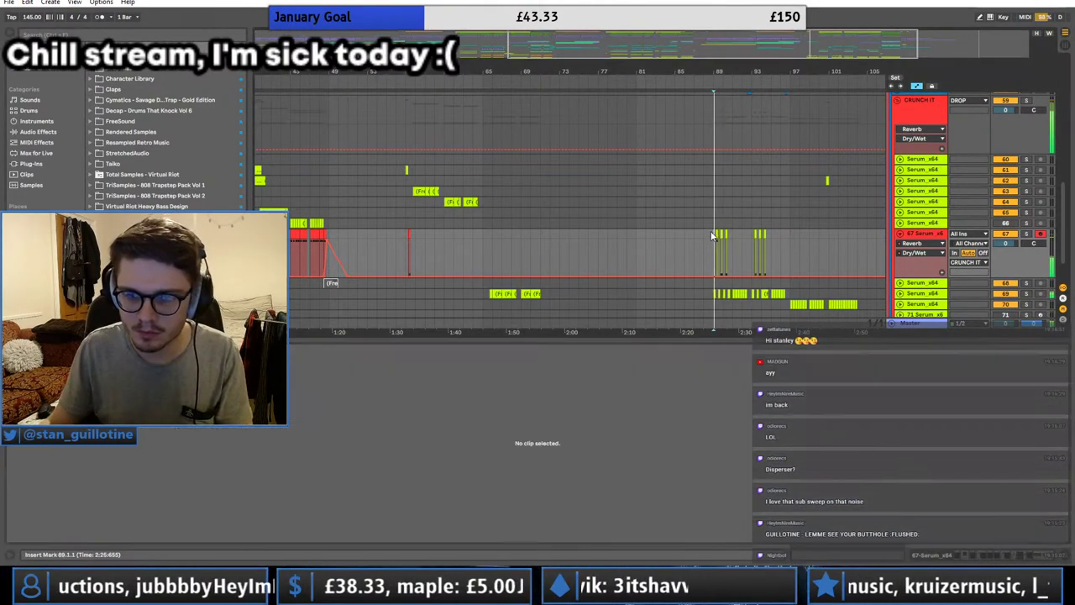
{"action": "key", "text": "space"}
{"action": "left_click", "coordinate": [717, 232]}
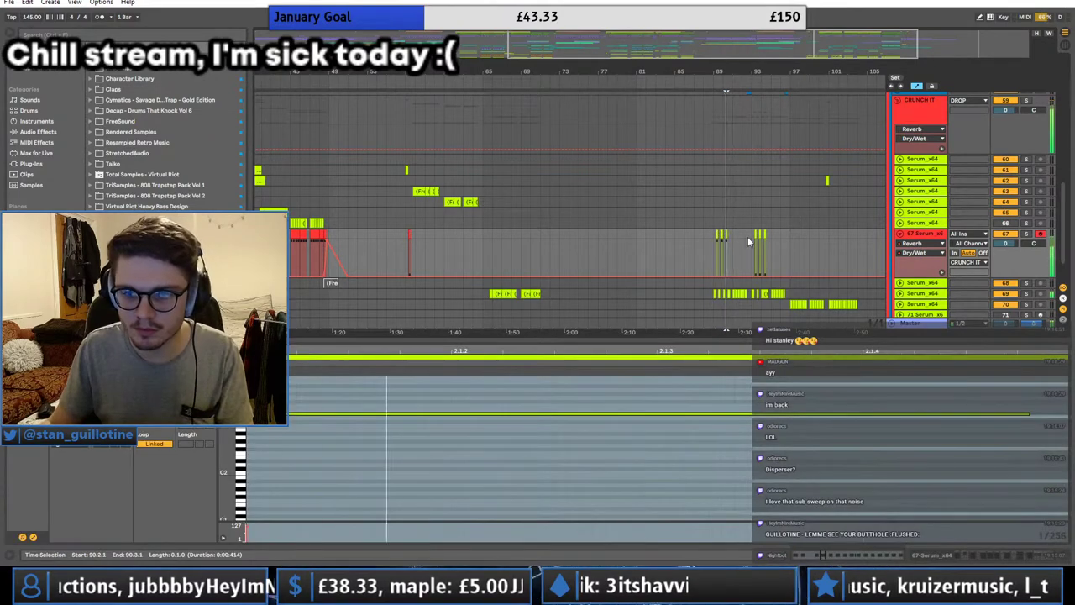
{"action": "left_click", "coordinate": [754, 235]}
{"action": "left_click", "coordinate": [760, 239]}
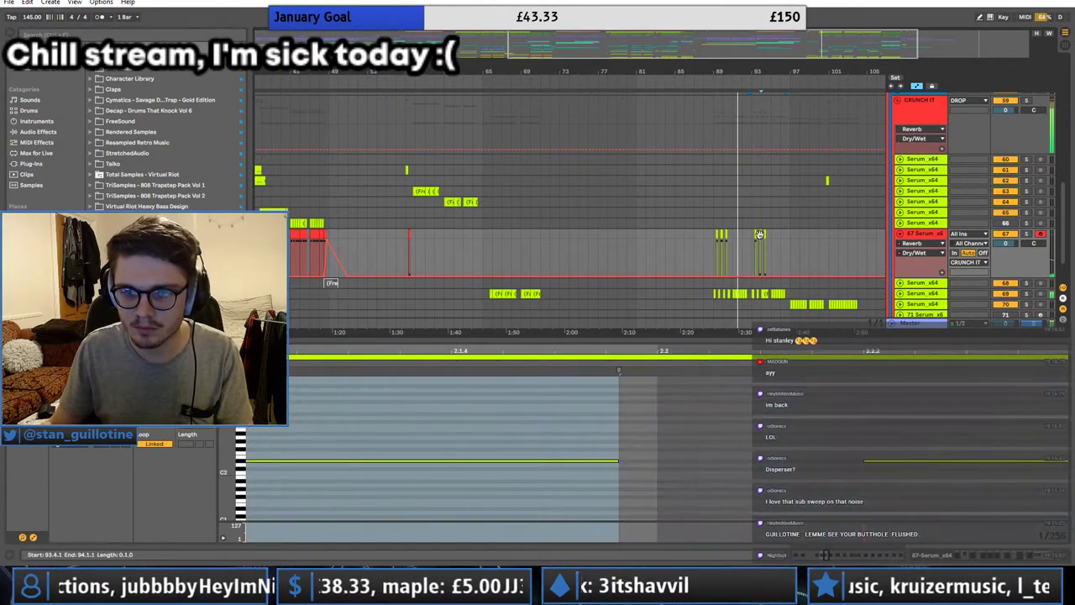
Step: Collapse track 67 and the CRUNCH IT and DROP groups, and place the insert marker at 89.1
{"action": "left_click", "coordinate": [899, 237]}
{"action": "scroll", "coordinate": [898, 240], "scroll_direction": "up", "scroll_amount": 3}
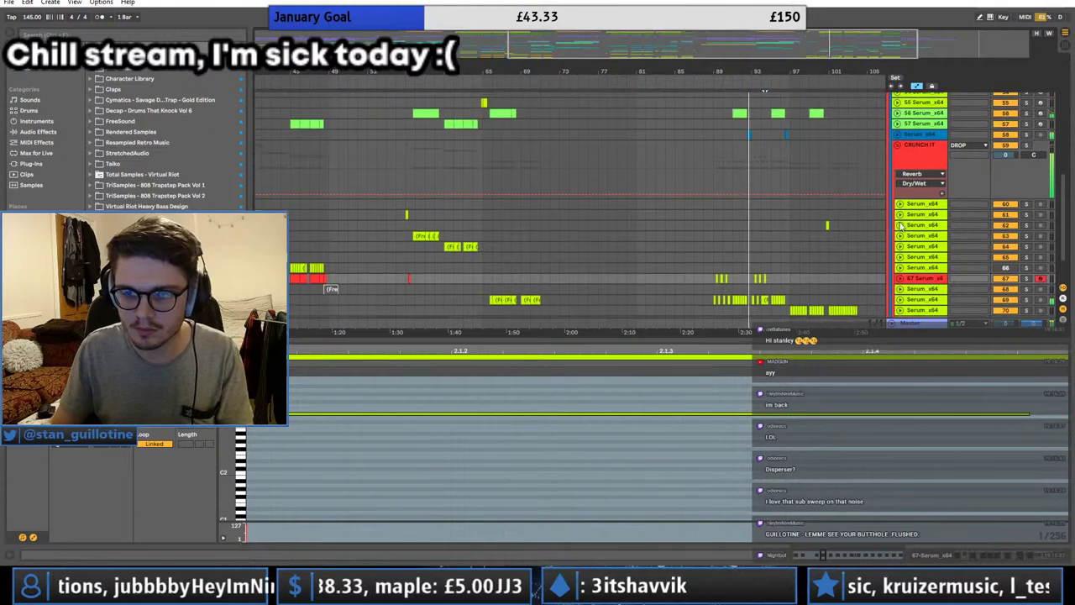
{"action": "left_click", "coordinate": [898, 157]}
{"action": "left_click_drag", "start_coordinate": [851, 50], "coordinate": [851, 32]}
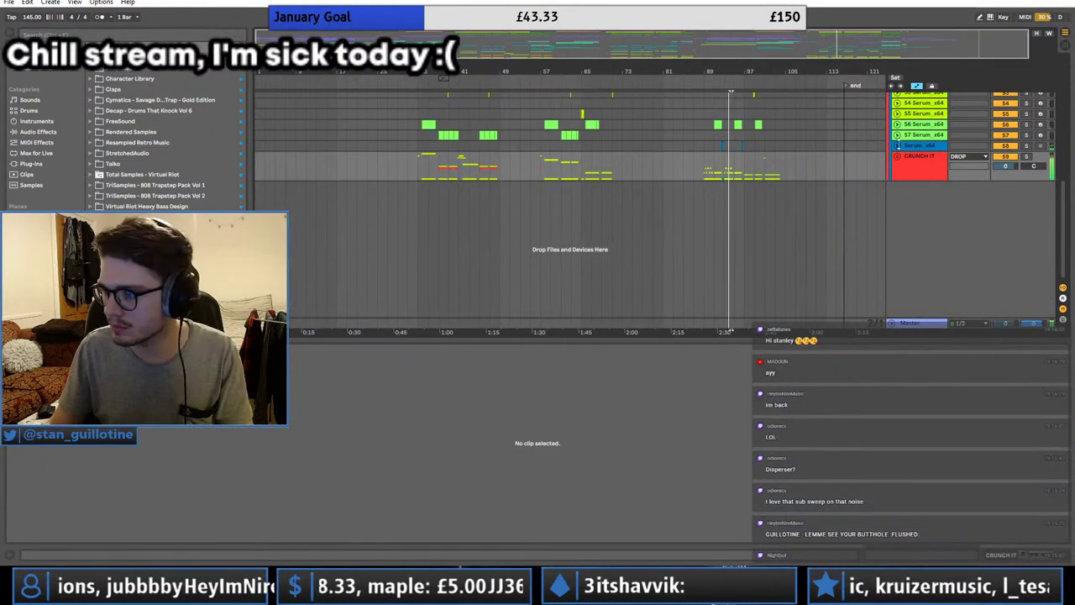
{"action": "scroll", "coordinate": [813, 253], "scroll_direction": "up", "scroll_amount": 3}
{"action": "left_click", "coordinate": [892, 148]}
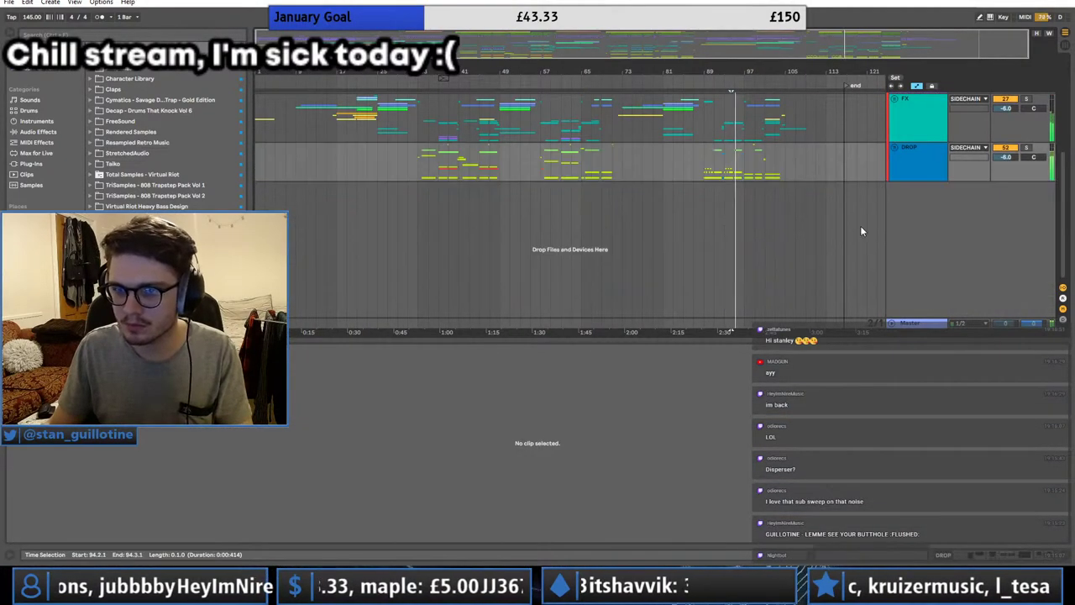
{"action": "scroll", "coordinate": [860, 225], "scroll_direction": "up", "scroll_amount": 2}
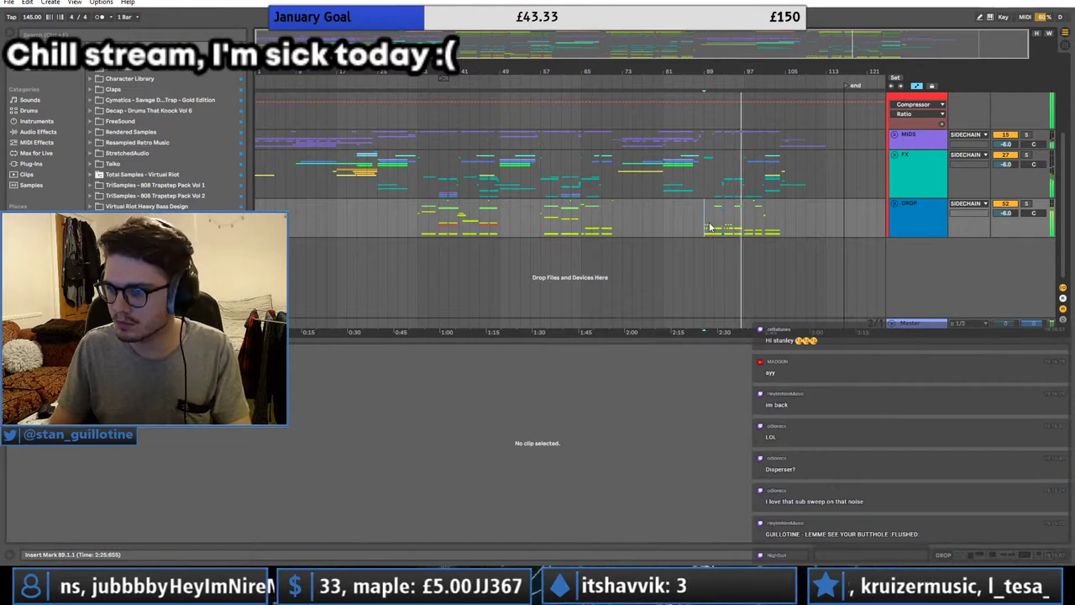
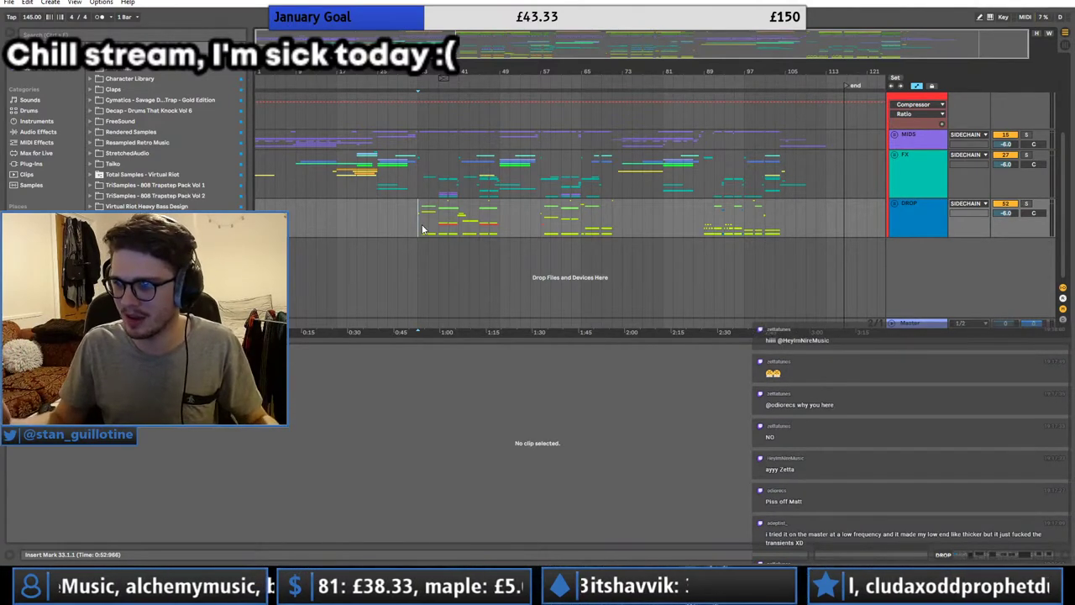
Step: Expand the DROP and CRUNCH IT groups, play CRUNCH IT soloed from bar 37, and examine track 67's effect chain
{"action": "left_click", "coordinate": [893, 204]}
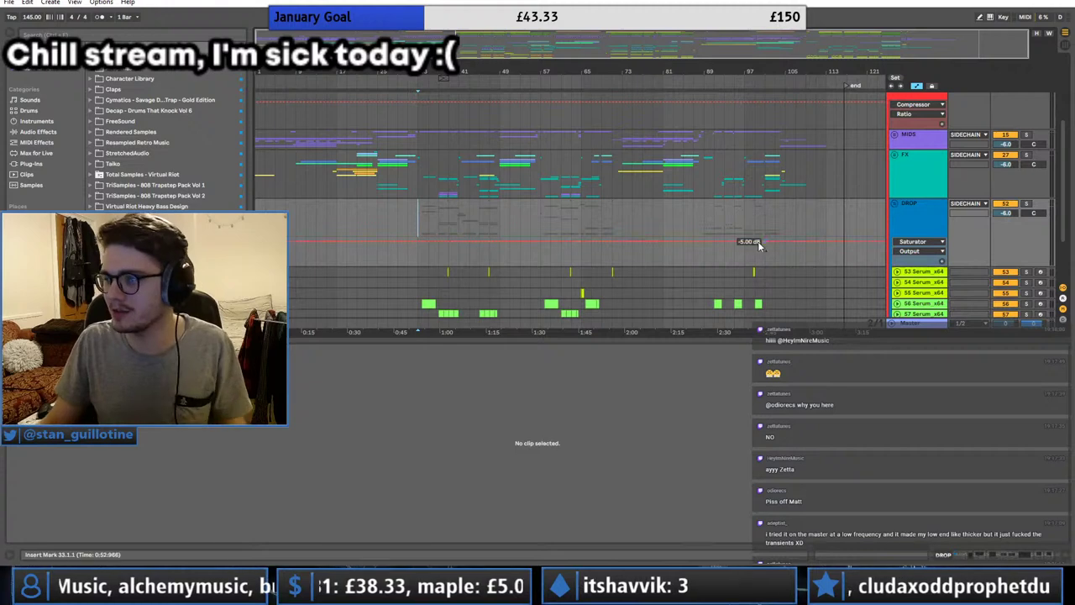
{"action": "scroll", "coordinate": [716, 245], "scroll_direction": "down", "scroll_amount": 3}
{"action": "key", "text": "space"}
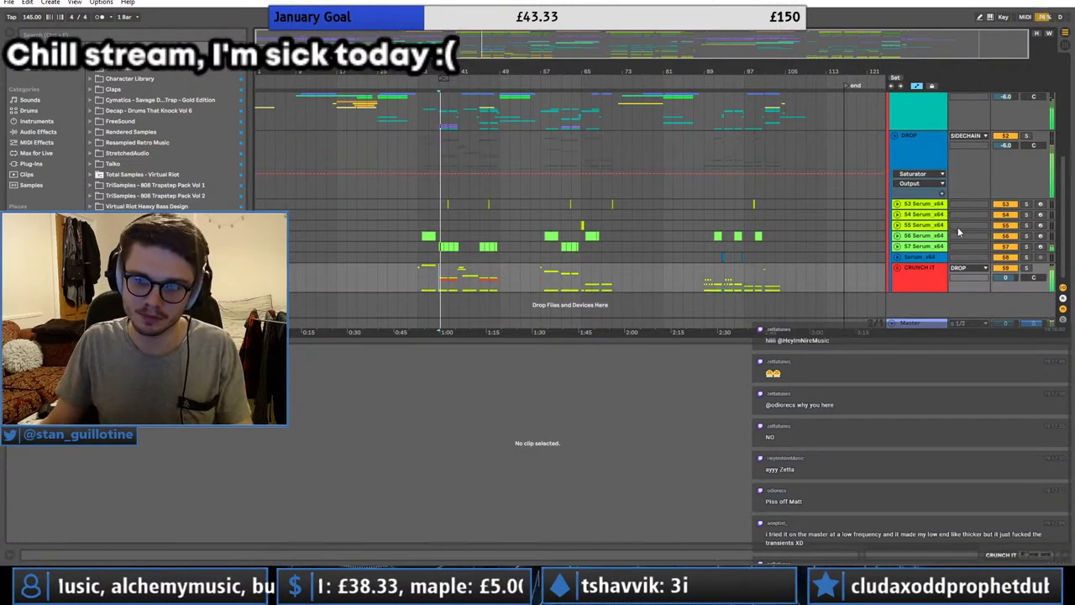
{"action": "left_click", "coordinate": [896, 267]}
{"action": "scroll", "coordinate": [905, 291], "scroll_direction": "down", "scroll_amount": 5}
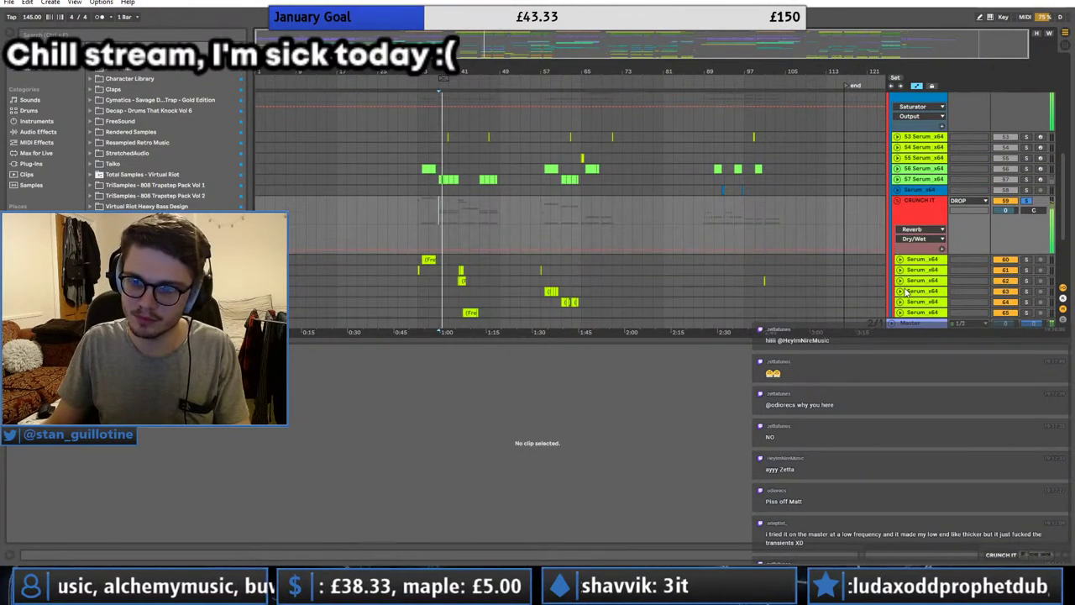
{"action": "left_click", "coordinate": [911, 278]}
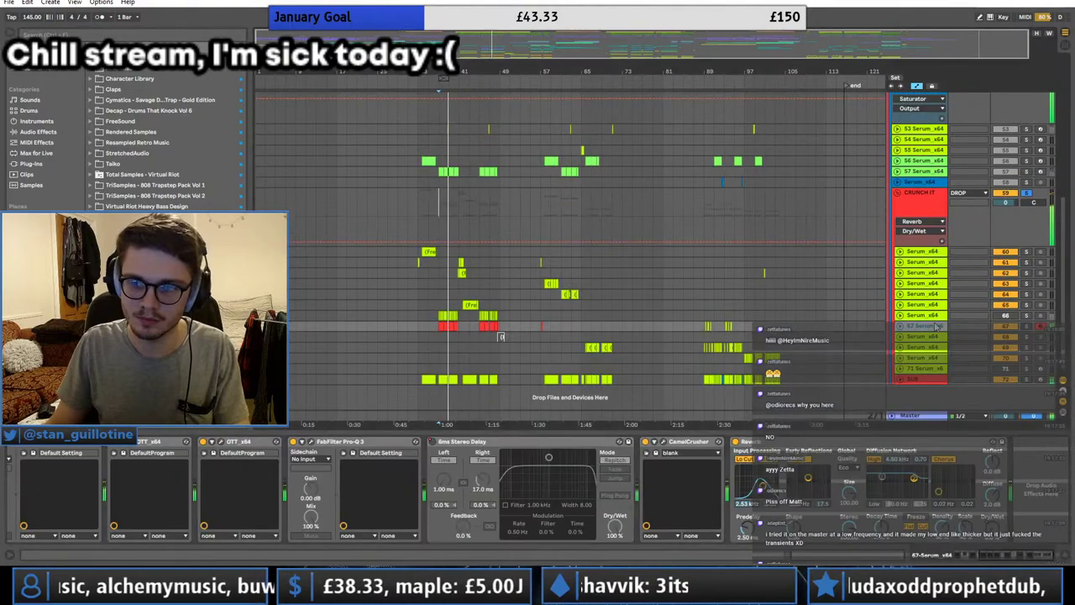
Step: Collapse the CRUNCH IT and DROP groups and stop playback with the insert marker at 39.1 on the FX group
{"action": "left_click", "coordinate": [896, 193]}
{"action": "scroll", "coordinate": [913, 221], "scroll_direction": "up", "scroll_amount": 5}
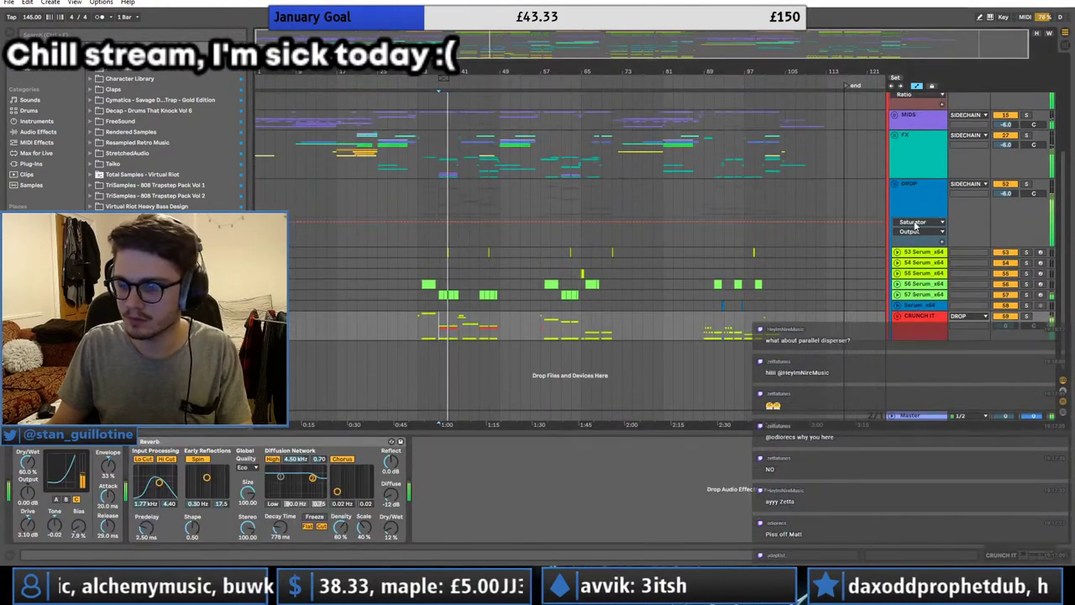
{"action": "left_click", "coordinate": [895, 185]}
{"action": "left_click", "coordinate": [447, 292]}
{"action": "key", "text": "space"}
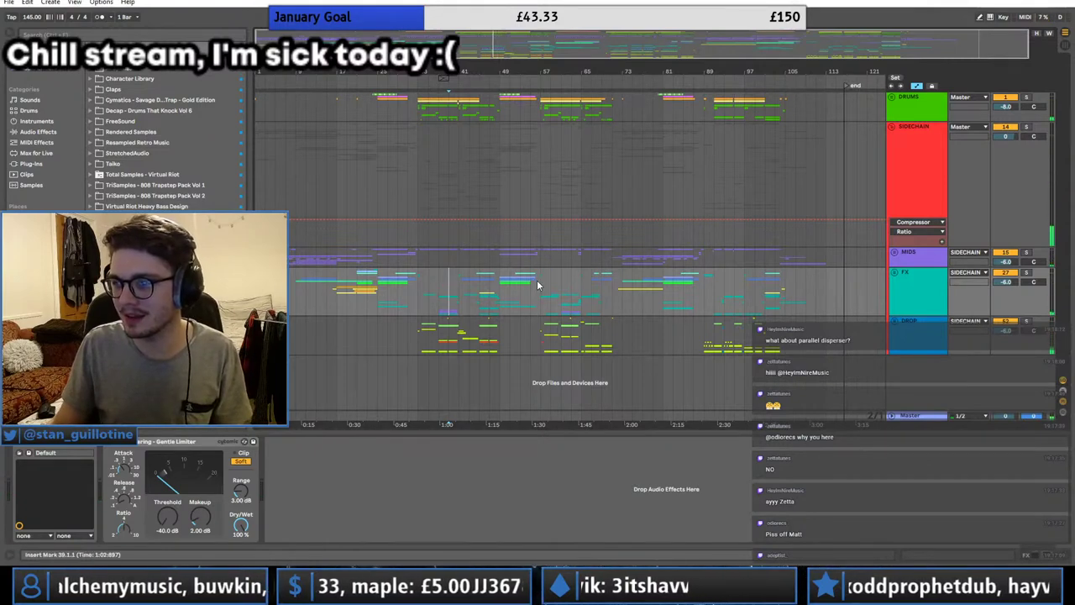
Step: Play the arrangement from 1.1 on the MIDS group and review the intro, skipping ahead to 7.1 and 9.1
{"action": "left_click", "coordinate": [500, 289]}
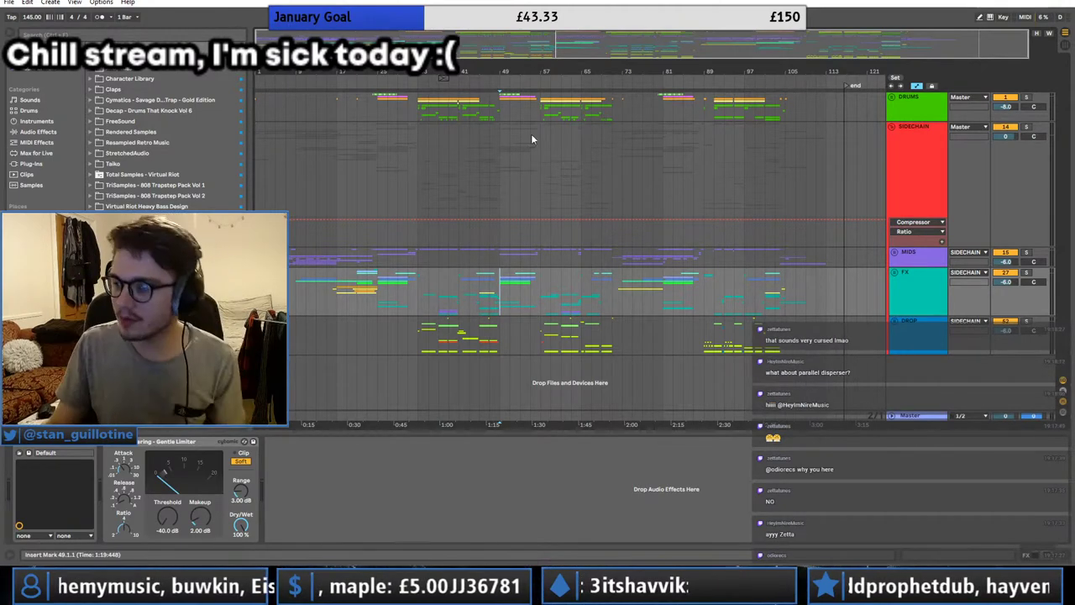
{"action": "left_click", "coordinate": [256, 258]}
{"action": "key", "text": "space"}
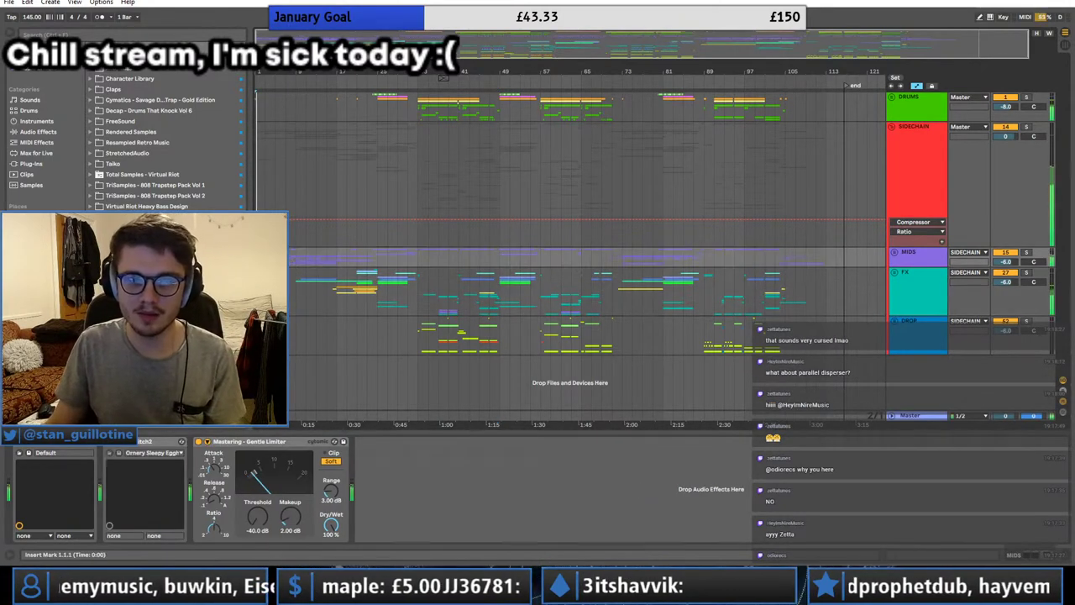
{"action": "left_click", "coordinate": [293, 265]}
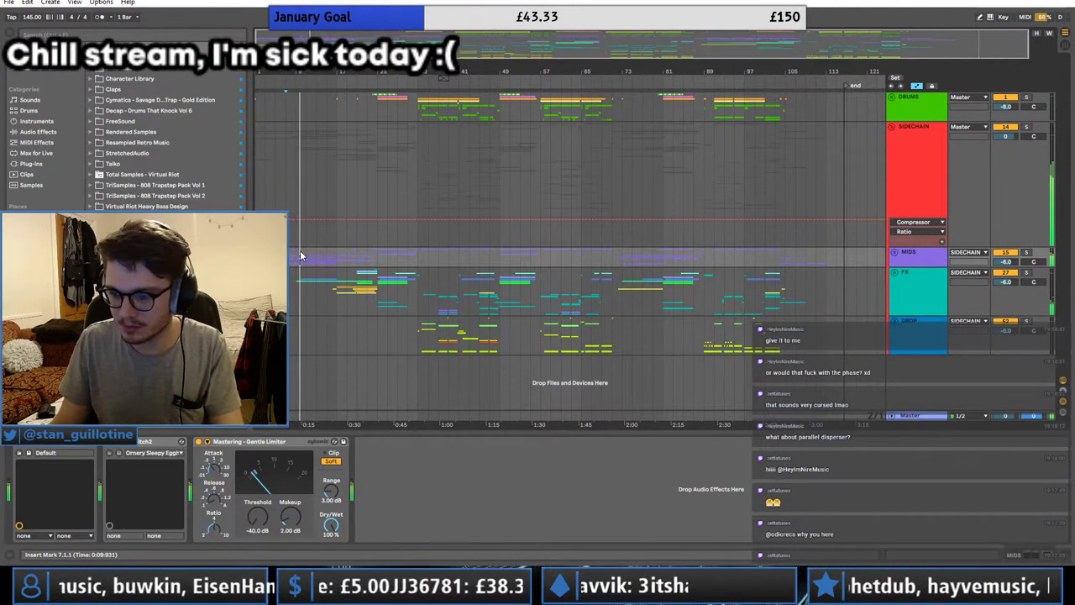
{"action": "left_click", "coordinate": [303, 252]}
{"action": "left_click_drag", "start_coordinate": [303, 257], "coordinate": [296, 259]}
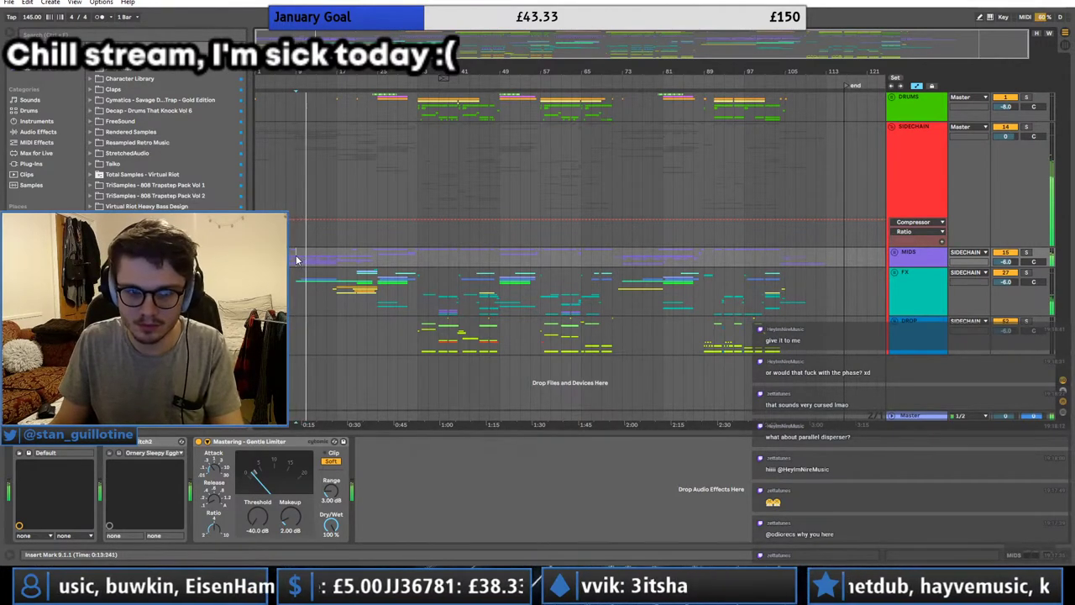
{"action": "key", "text": "space"}
{"action": "key", "text": "space"}
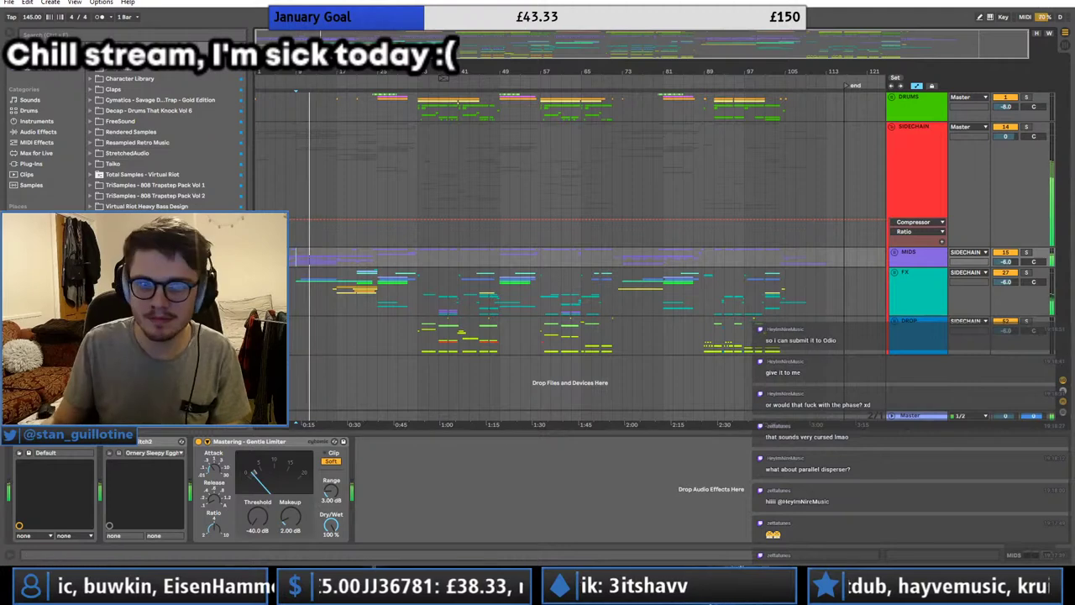
Step: Continue playback from 25.1 to review the build, and display the SIDECHAIN group's compressors
{"action": "left_click_drag", "start_coordinate": [310, 72], "coordinate": [340, 99]}
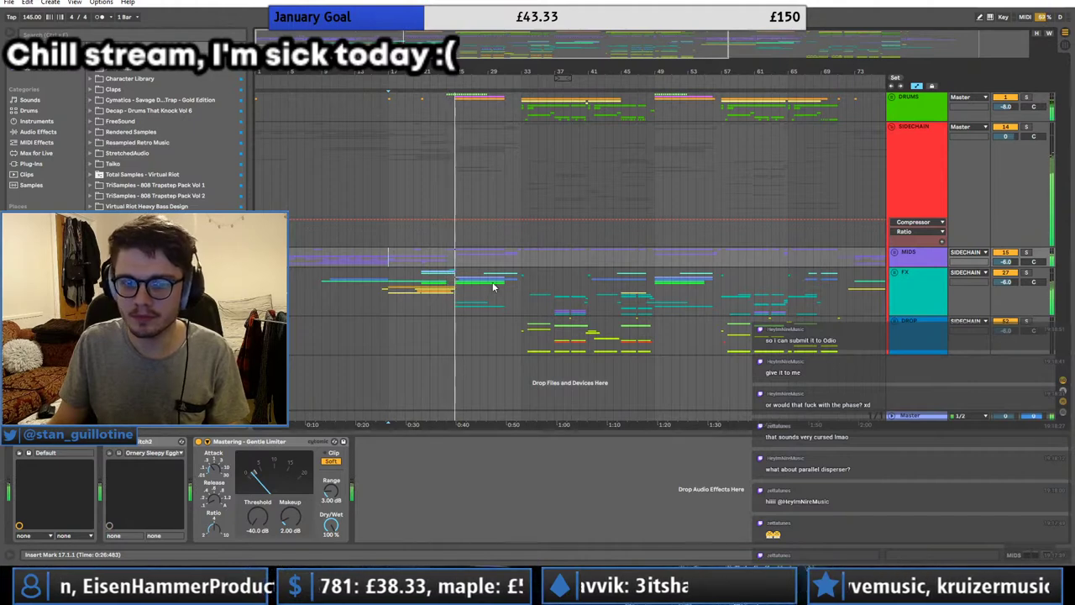
{"action": "left_click", "coordinate": [441, 263]}
{"action": "left_click", "coordinate": [455, 263]}
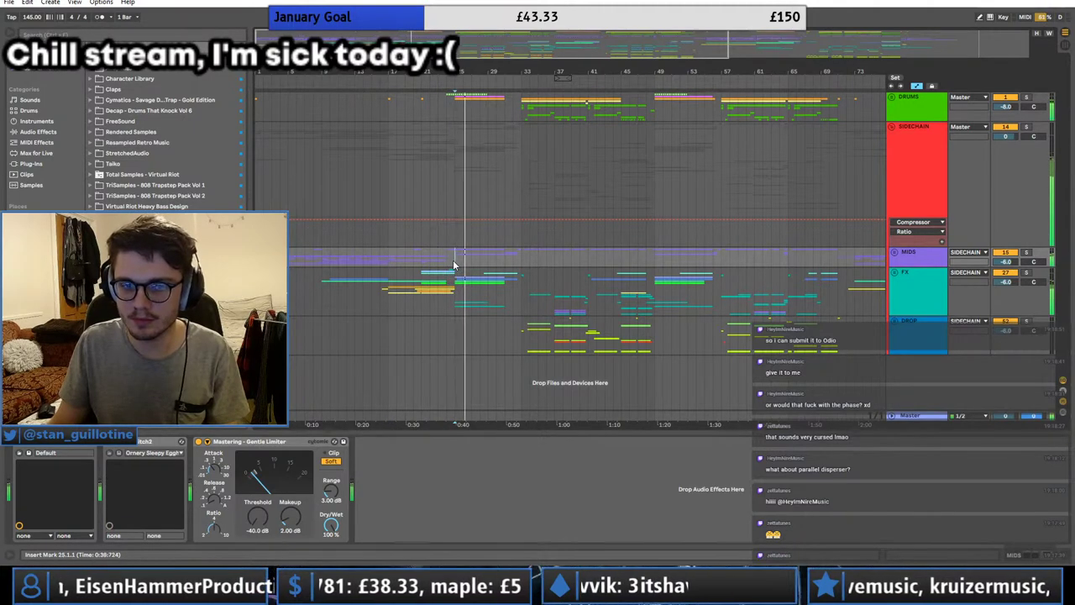
{"action": "left_click", "coordinate": [459, 148]}
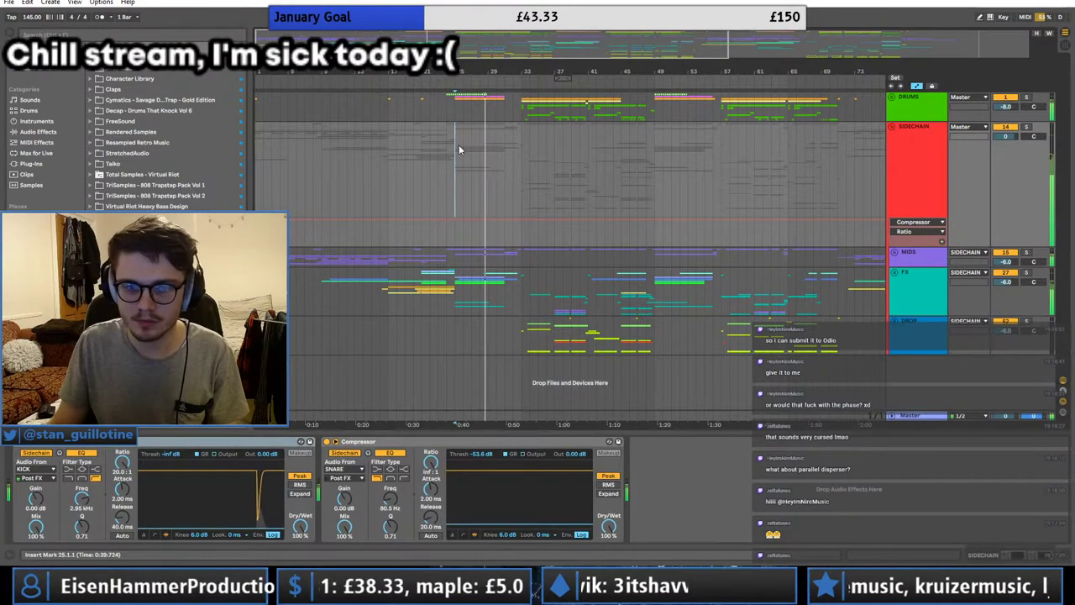
Step: Expand the FX and MIDS groups during playback and examine their clips through the build and first drop
{"action": "double_click", "coordinate": [576, 34]}
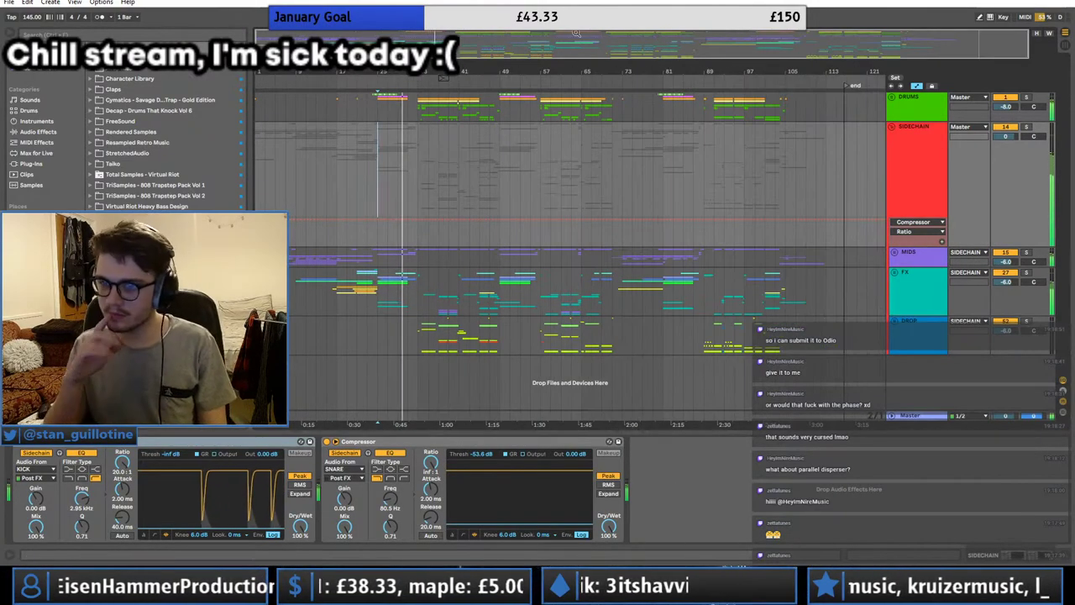
{"action": "left_click_drag", "start_coordinate": [415, 37], "coordinate": [415, 71]}
{"action": "key", "text": "plus"}
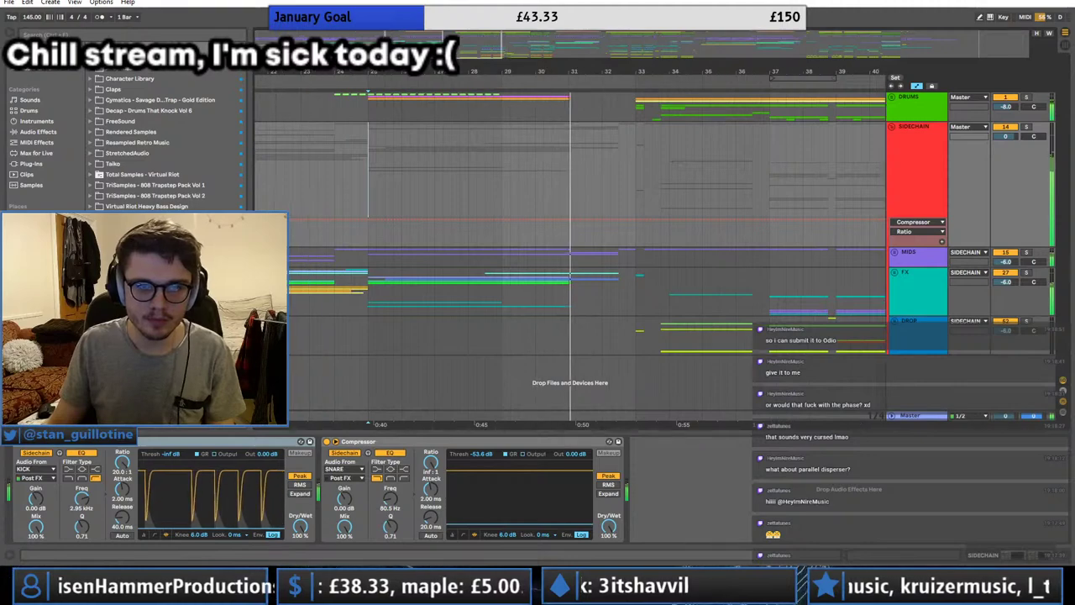
{"action": "left_click", "coordinate": [895, 272]}
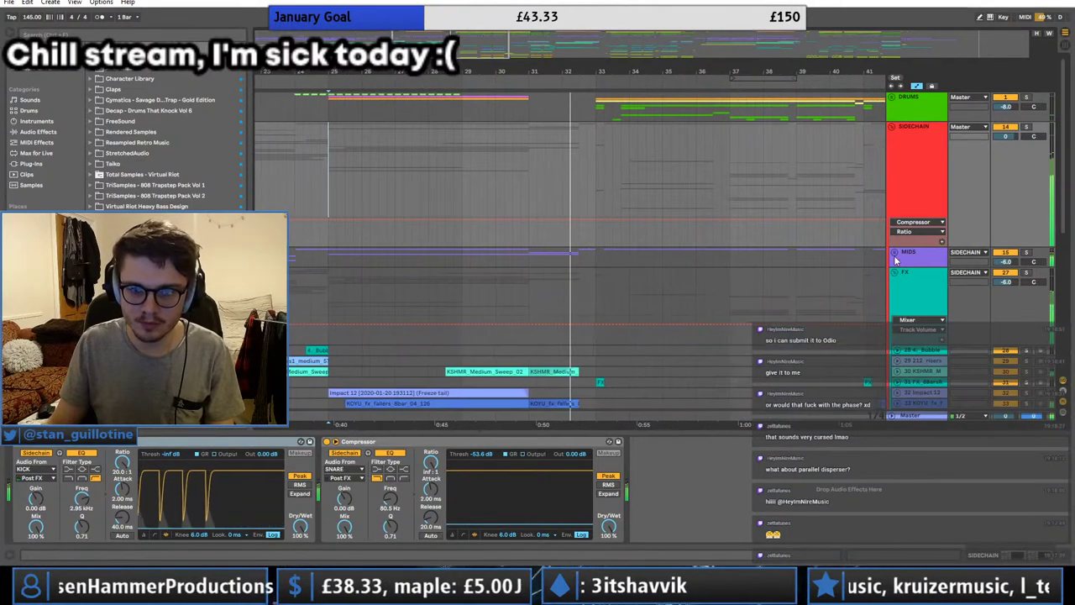
{"action": "left_click", "coordinate": [894, 252]}
{"action": "scroll", "coordinate": [921, 333], "scroll_direction": "down", "scroll_amount": 1}
{"action": "scroll", "coordinate": [921, 334], "scroll_direction": "down", "scroll_amount": 6}
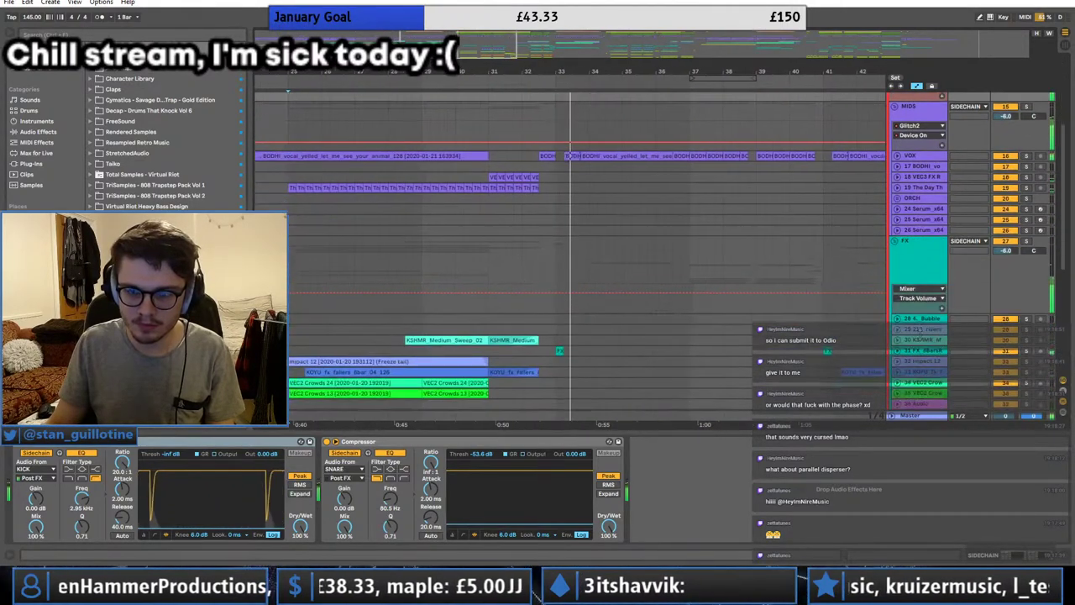
{"action": "scroll", "coordinate": [921, 341], "scroll_direction": "down", "scroll_amount": 3}
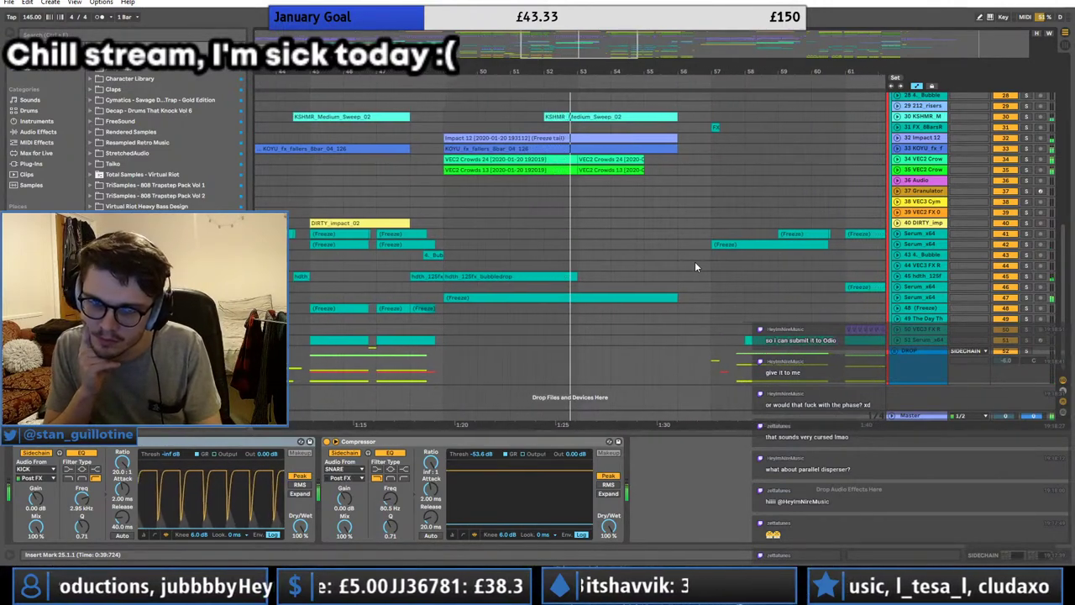
Step: Fit the whole arrangement in view and collapse the FX and MIDS groups
{"action": "key", "text": "w"}
{"action": "scroll", "coordinate": [890, 252], "scroll_direction": "up", "scroll_amount": 5}
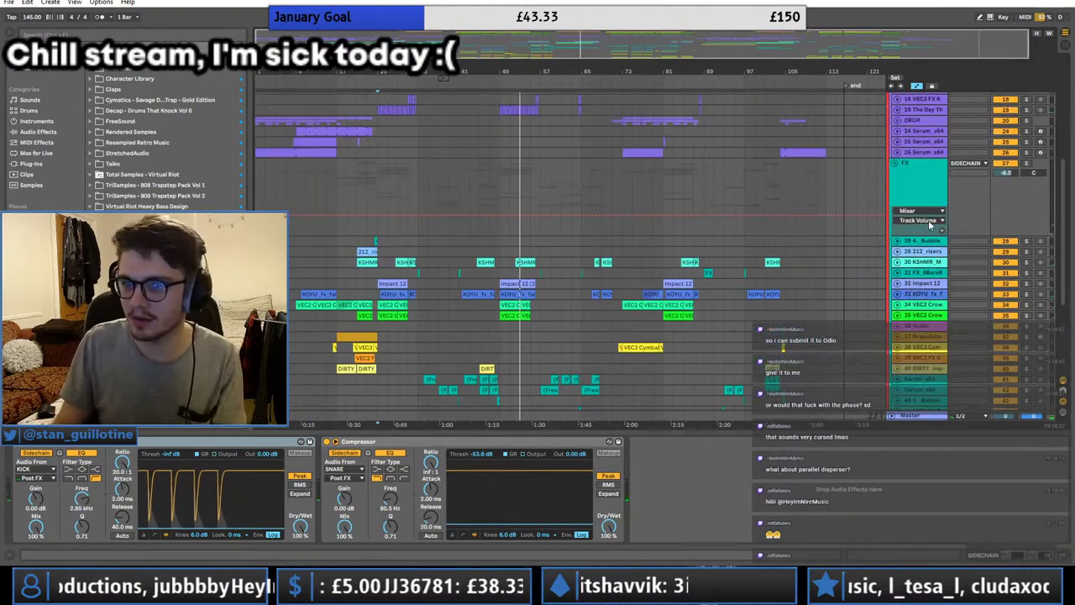
{"action": "scroll", "coordinate": [897, 155], "scroll_direction": "up", "scroll_amount": 5}
{"action": "left_click", "coordinate": [896, 153]}
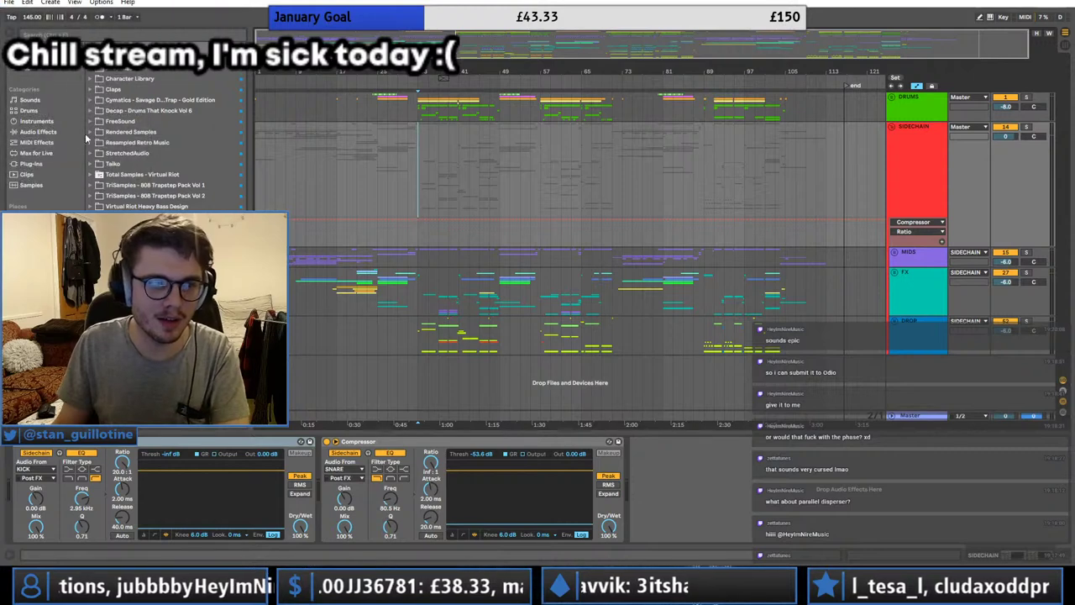
{"action": "left_click", "coordinate": [10, 4]}
{"action": "left_click", "coordinate": [37, 140]}
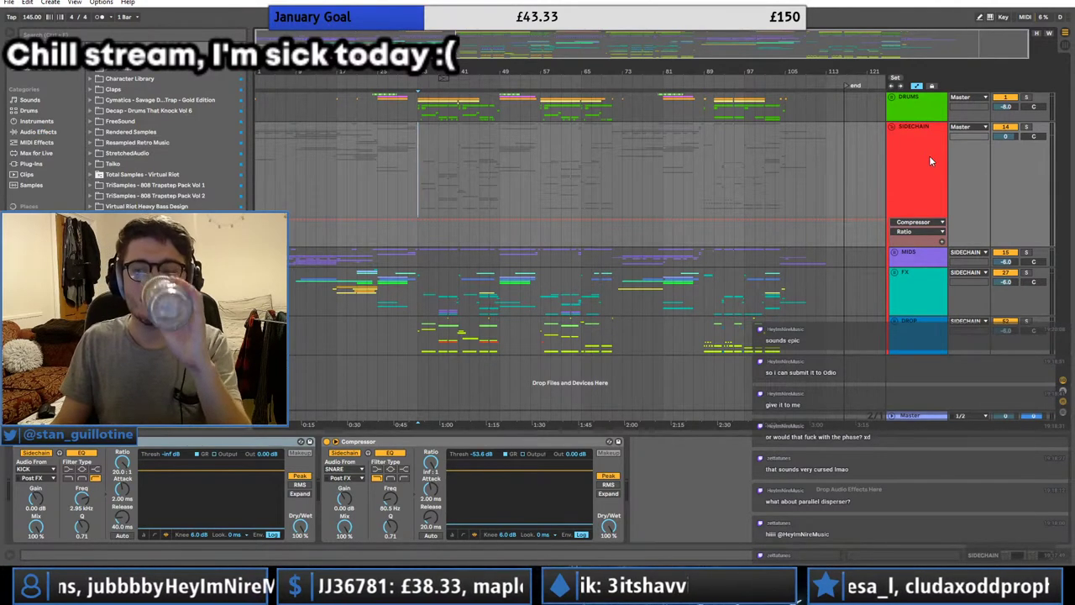
Step: Expand the DRUMS group, play the KICK track soloed from 33.1, and unsolo it
{"action": "left_click", "coordinate": [892, 98]}
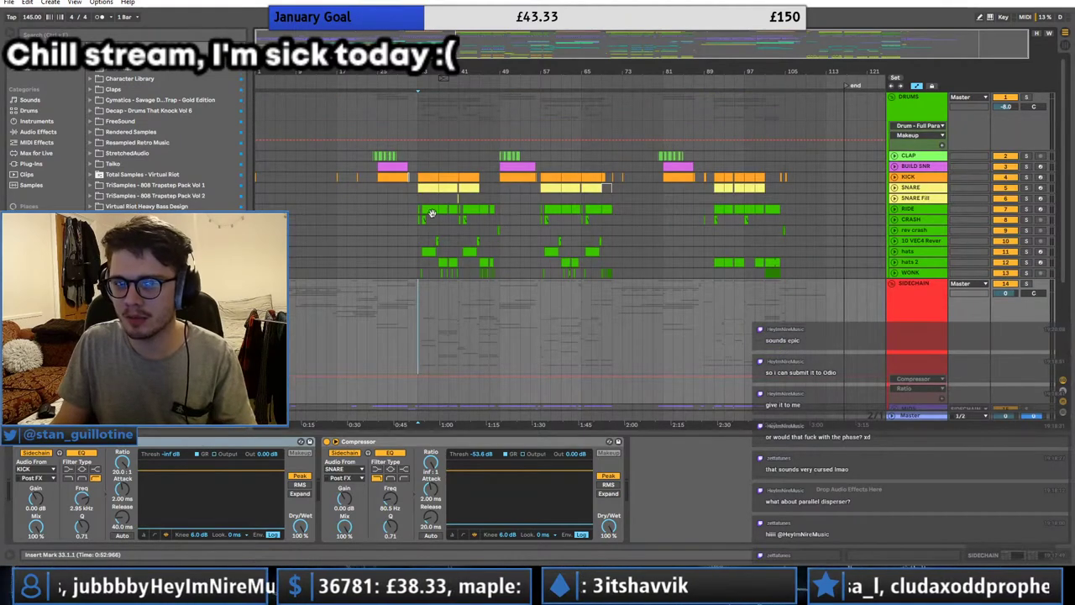
{"action": "left_click", "coordinate": [411, 178]}
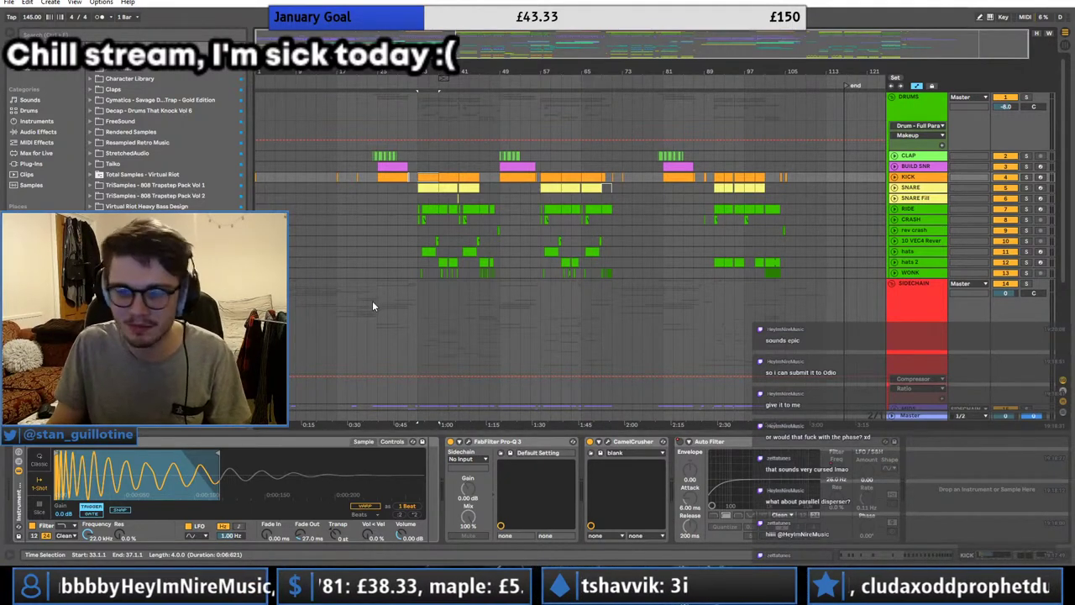
{"action": "left_click", "coordinate": [1027, 177]}
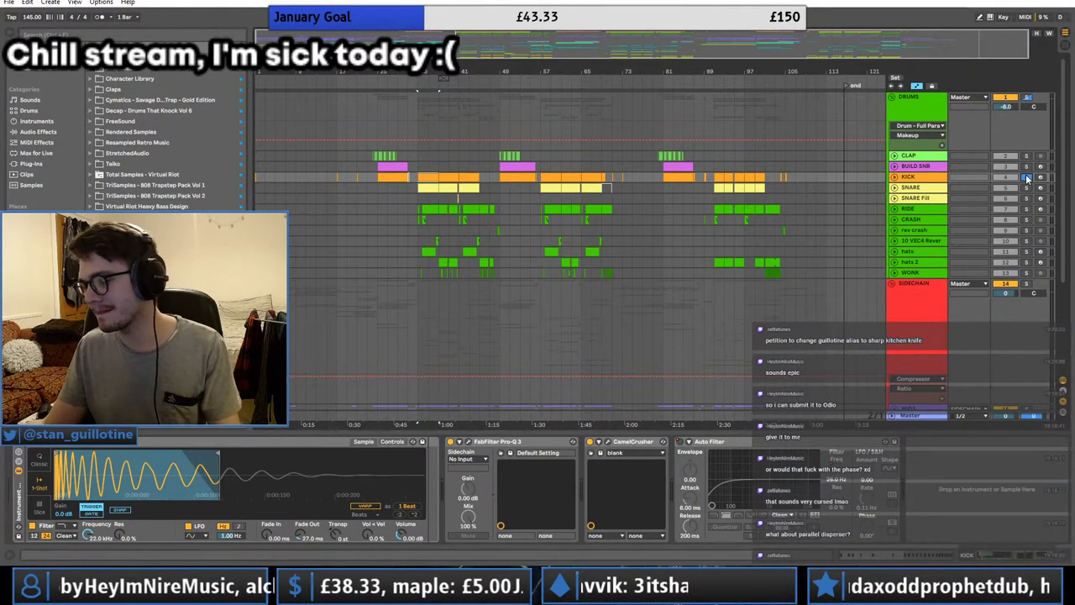
{"action": "key", "text": "space"}
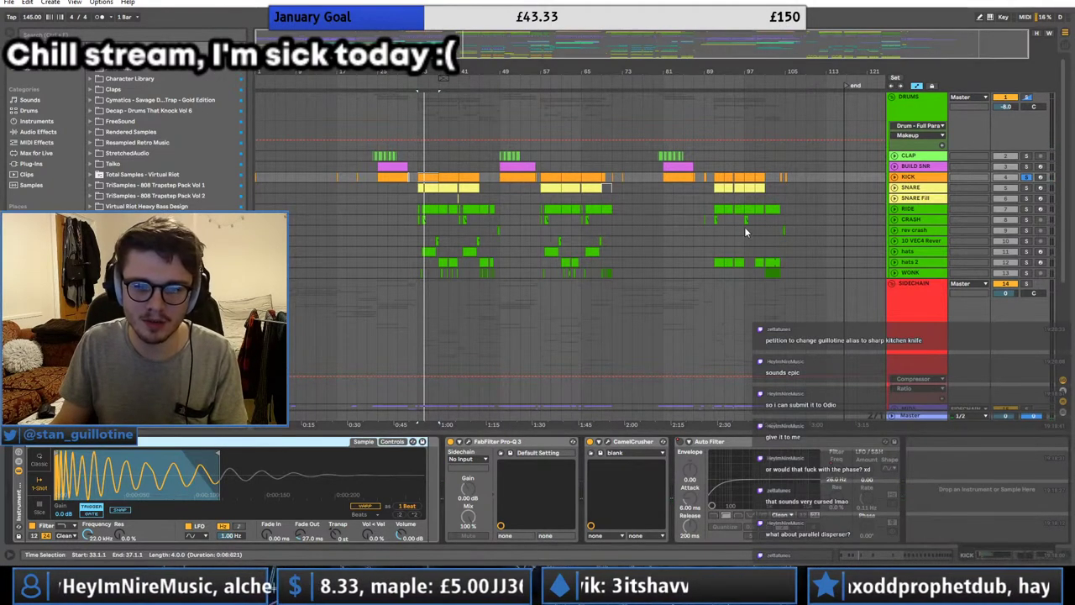
{"action": "left_click", "coordinate": [1024, 176]}
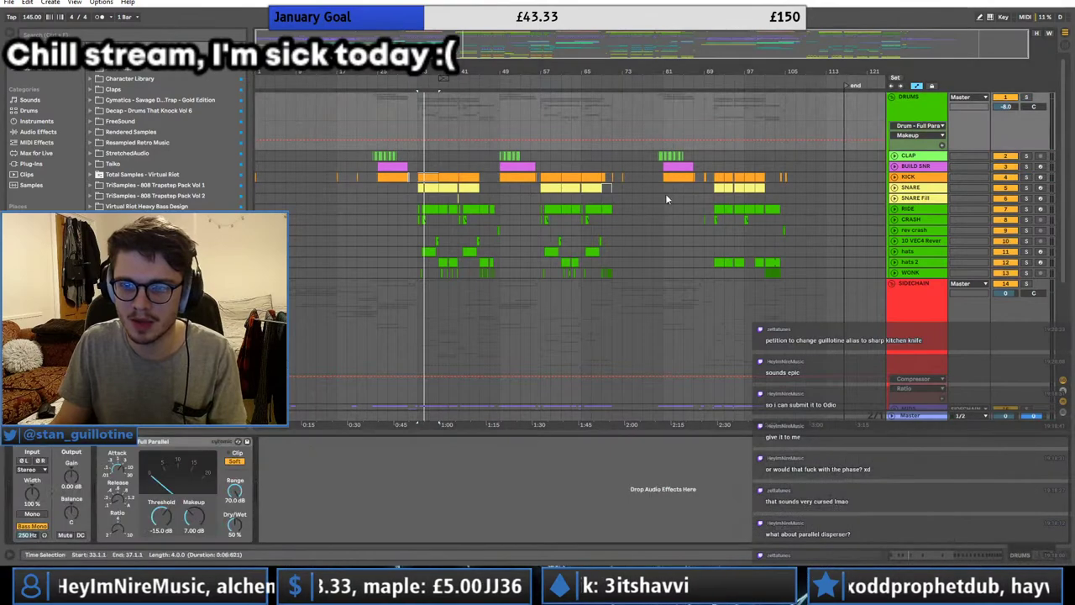
Step: Create a new Live Set, saving the changes to ANIMAL V3
{"action": "left_click", "coordinate": [6, 4]}
{"action": "left_click", "coordinate": [33, 15]}
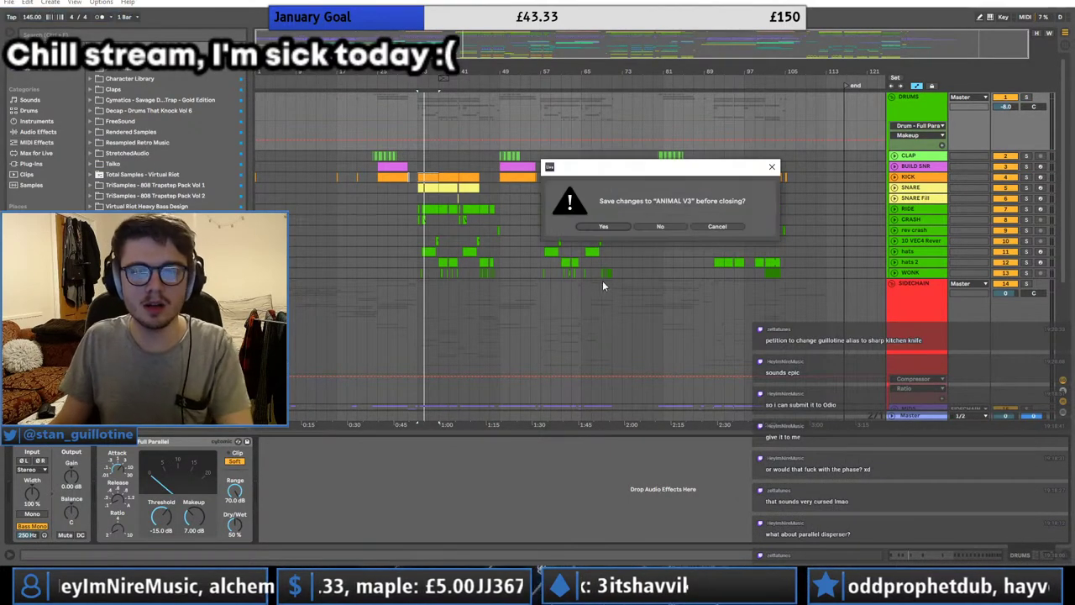
{"action": "key", "text": "Return"}
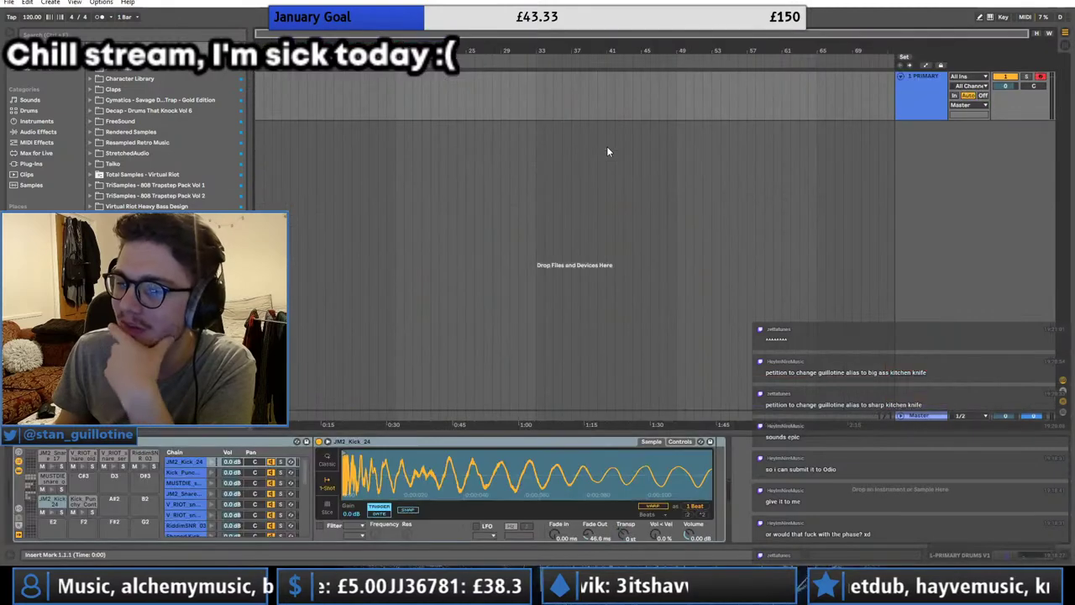
Step: Replace the PRIMARY track with a new MIDI track and add an audio track below it
{"action": "right_click", "coordinate": [955, 185]}
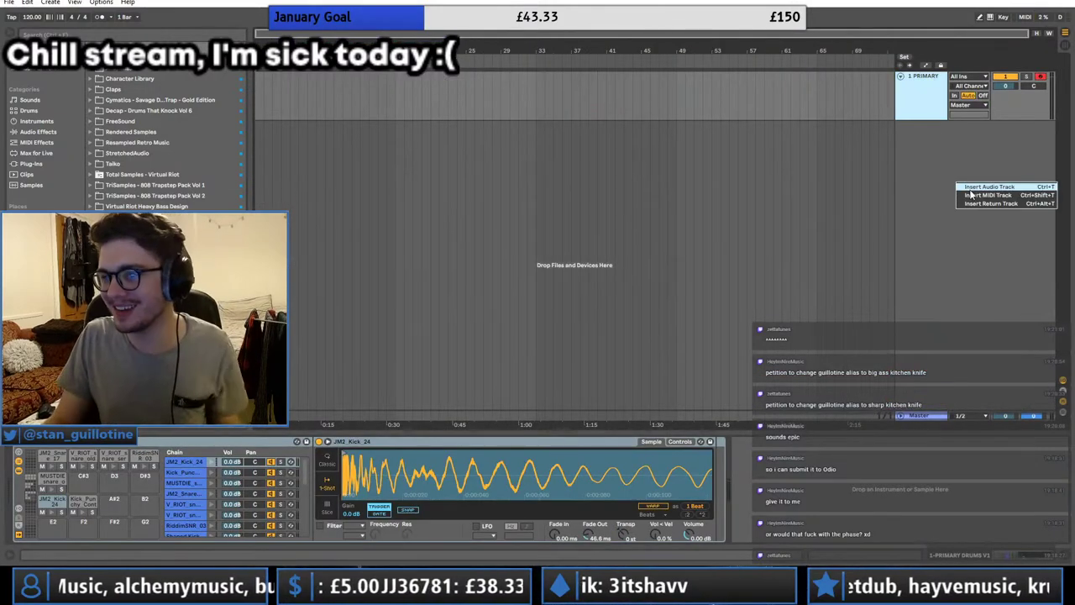
{"action": "left_click", "coordinate": [974, 195]}
{"action": "left_click", "coordinate": [927, 97]}
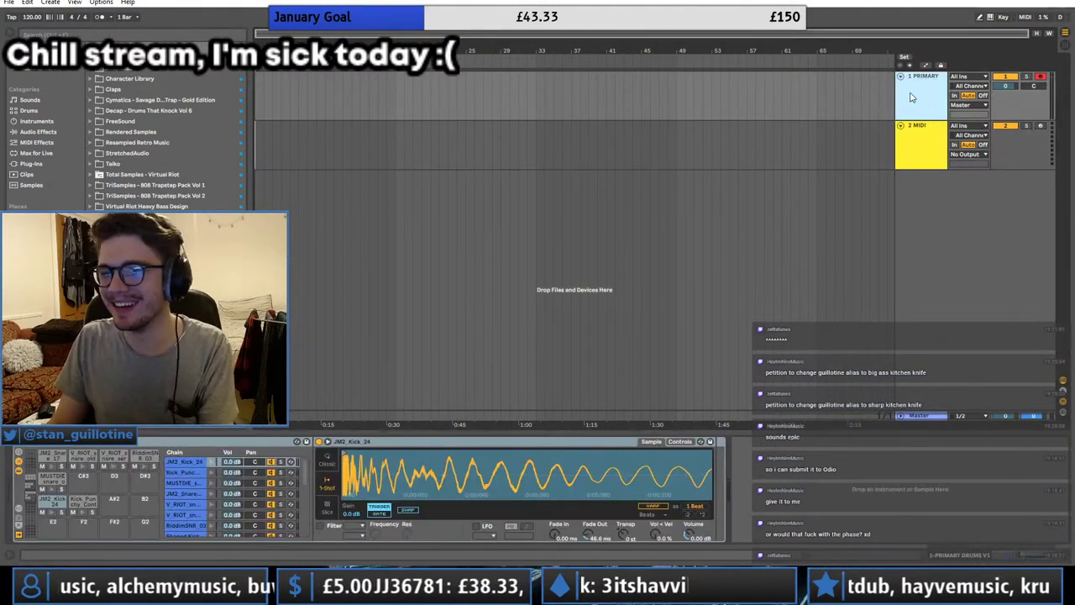
{"action": "key", "text": "Delete"}
{"action": "left_click_drag", "start_coordinate": [375, 34], "coordinate": [376, 117]}
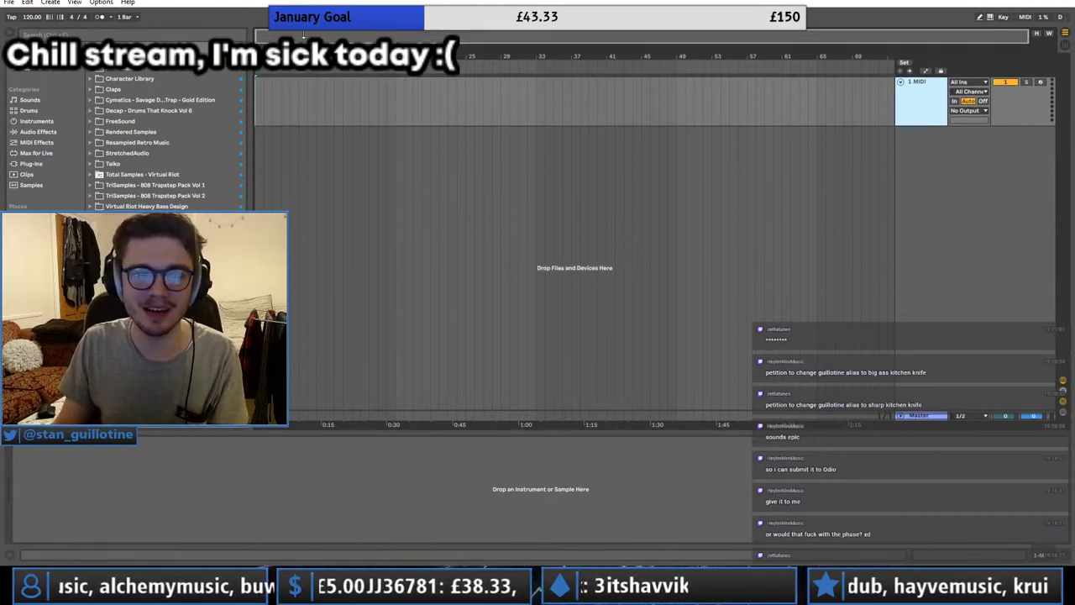
{"action": "left_click", "coordinate": [866, 135]}
{"action": "right_click", "coordinate": [994, 180]}
{"action": "left_click", "coordinate": [990, 184]}
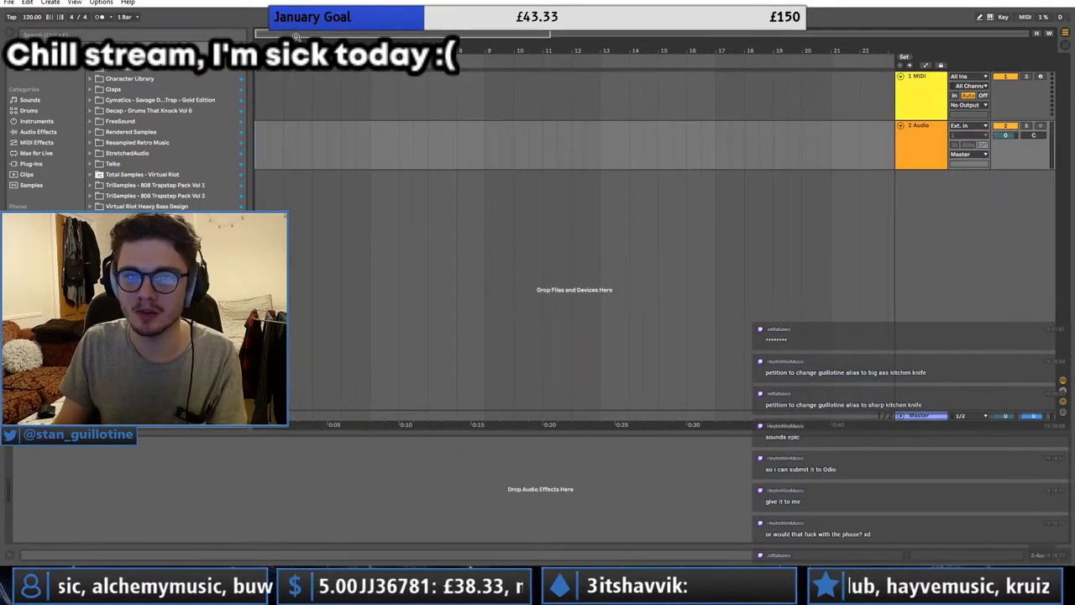
Step: Browse the Kicks samples under Drum One Shots in the Cymatics Savage Drops & Trap Gold Edition folder
{"action": "scroll", "coordinate": [397, 70], "scroll_direction": "down", "scroll_amount": 4}
{"action": "left_click_drag", "start_coordinate": [262, 33], "coordinate": [261, 88]}
{"action": "left_click", "coordinate": [91, 111]}
{"action": "left_click", "coordinate": [90, 111]}
{"action": "left_click", "coordinate": [88, 101]}
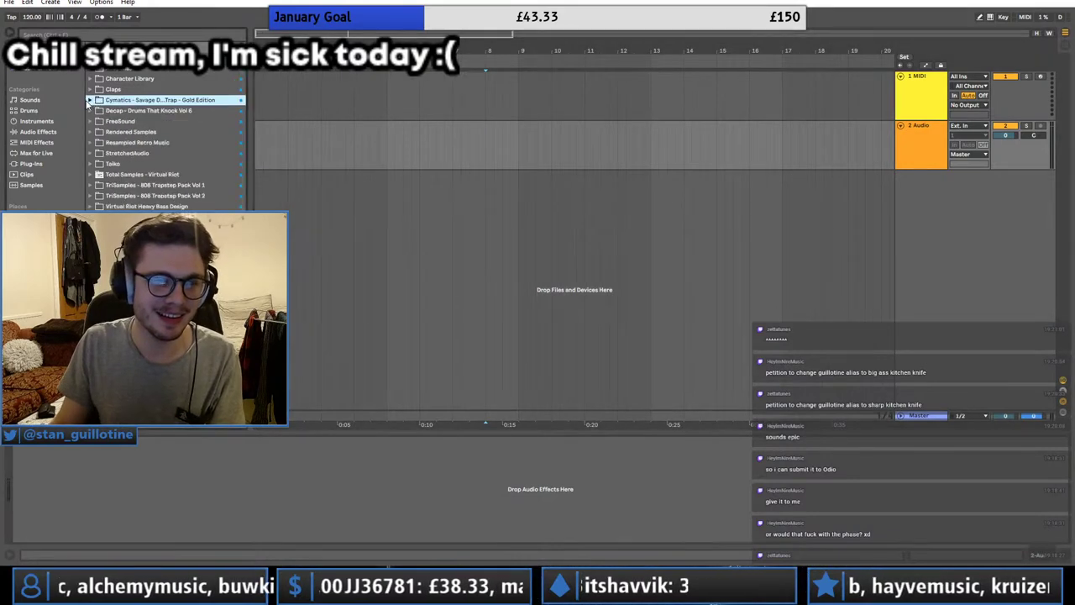
{"action": "left_click", "coordinate": [89, 101]}
{"action": "left_click", "coordinate": [95, 142]}
{"action": "left_click", "coordinate": [105, 185]}
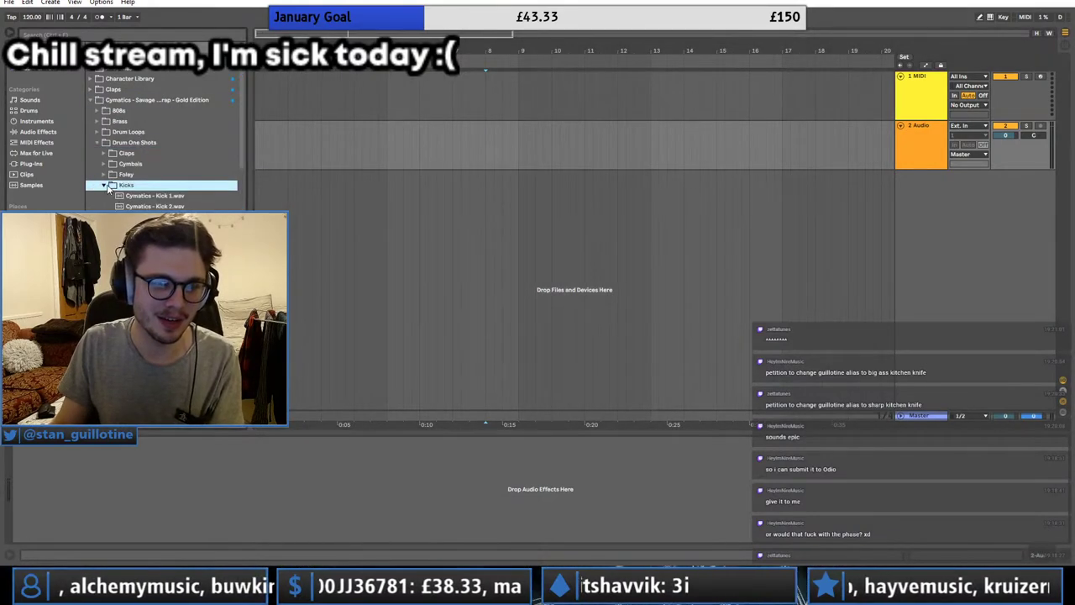
{"action": "scroll", "coordinate": [108, 188], "scroll_direction": "down", "scroll_amount": 2}
{"action": "scroll", "coordinate": [210, 151], "scroll_direction": "down", "scroll_amount": 10}
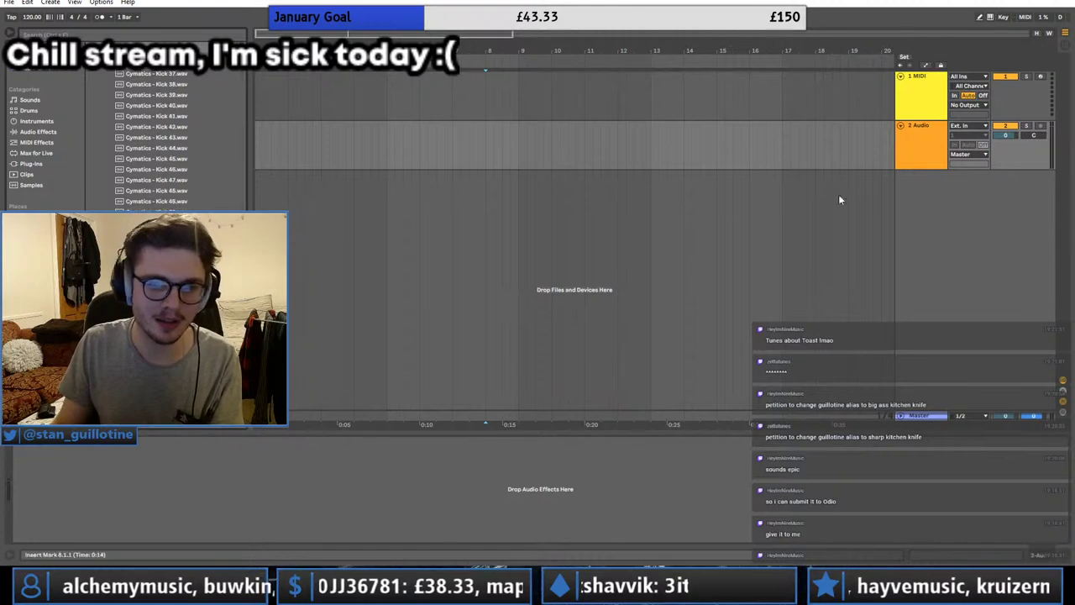
{"action": "left_click", "coordinate": [905, 103]}
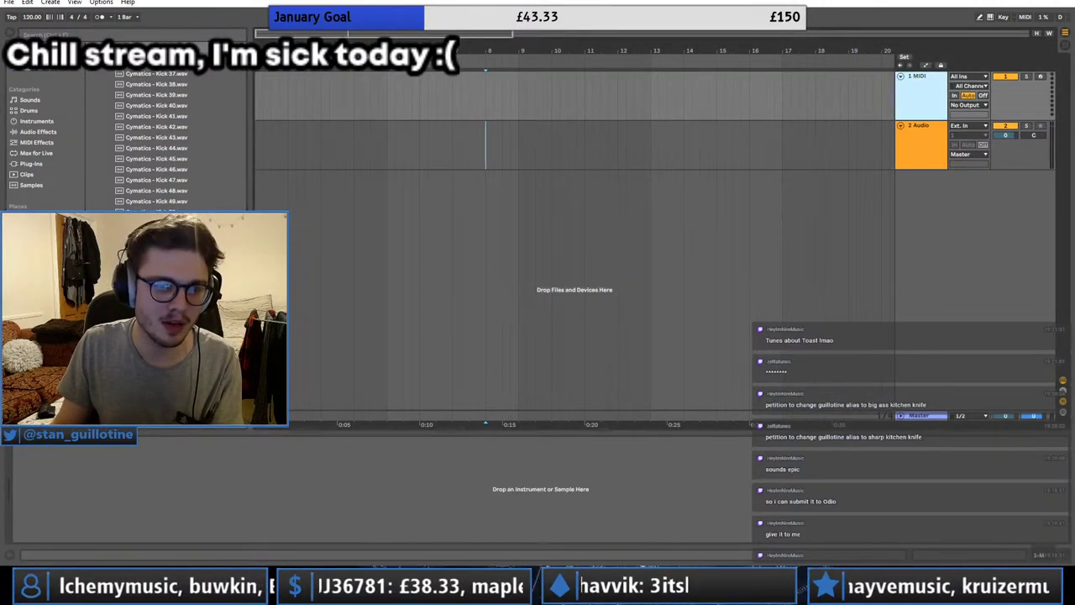
{"action": "scroll", "coordinate": [168, 143], "scroll_direction": "down", "scroll_amount": 2}
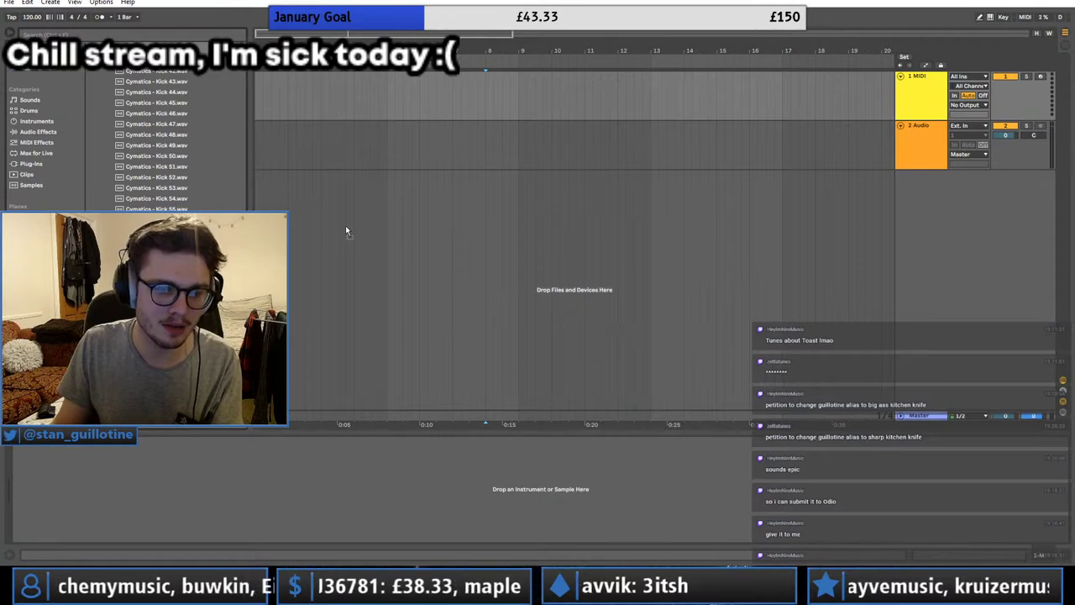
Step: Load a Cymatics kick into a new Instrument Rack track, and delete the Cymatics kick audio track and the empty audio track
{"action": "left_click", "coordinate": [48, 123]}
{"action": "double_click", "coordinate": [128, 122]}
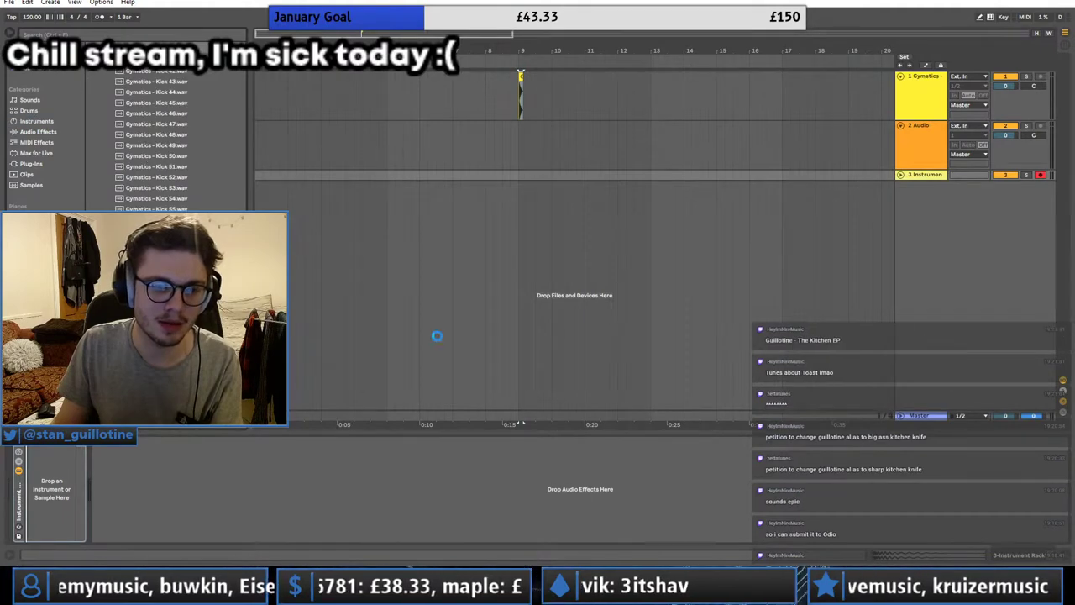
{"action": "left_click", "coordinate": [926, 103]}
{"action": "key", "text": "Delete"}
{"action": "key", "text": "Delete"}
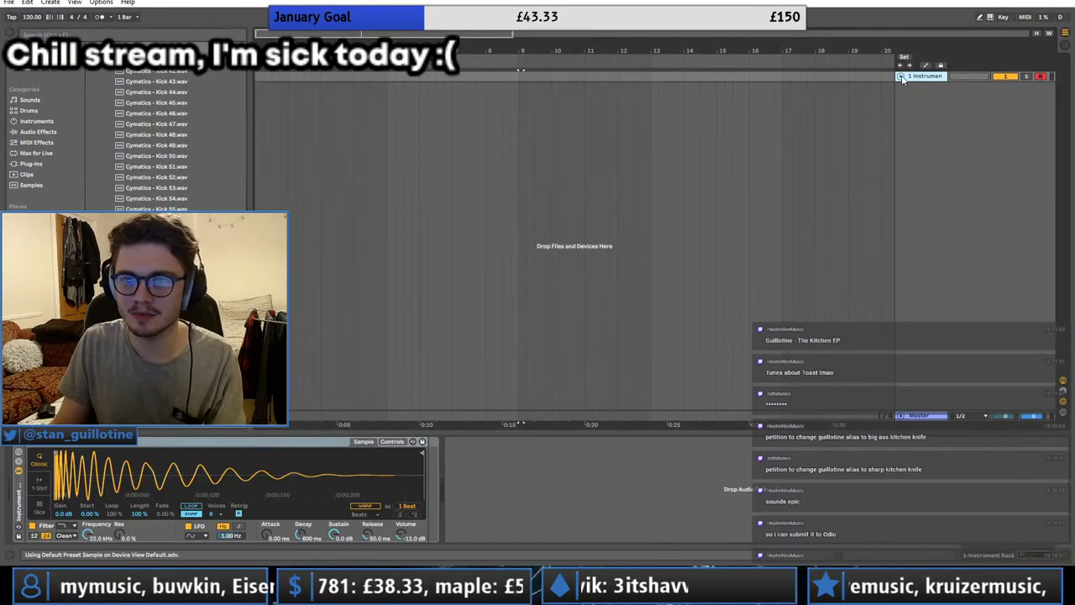
Step: Insert an empty four-bar MIDI clip from bar 9 to bar 13 on the instrument track
{"action": "left_click_drag", "start_coordinate": [521, 92], "coordinate": [549, 84]}
{"action": "left_click", "coordinate": [651, 95], "text": "shift"}
{"action": "right_click", "coordinate": [603, 93]}
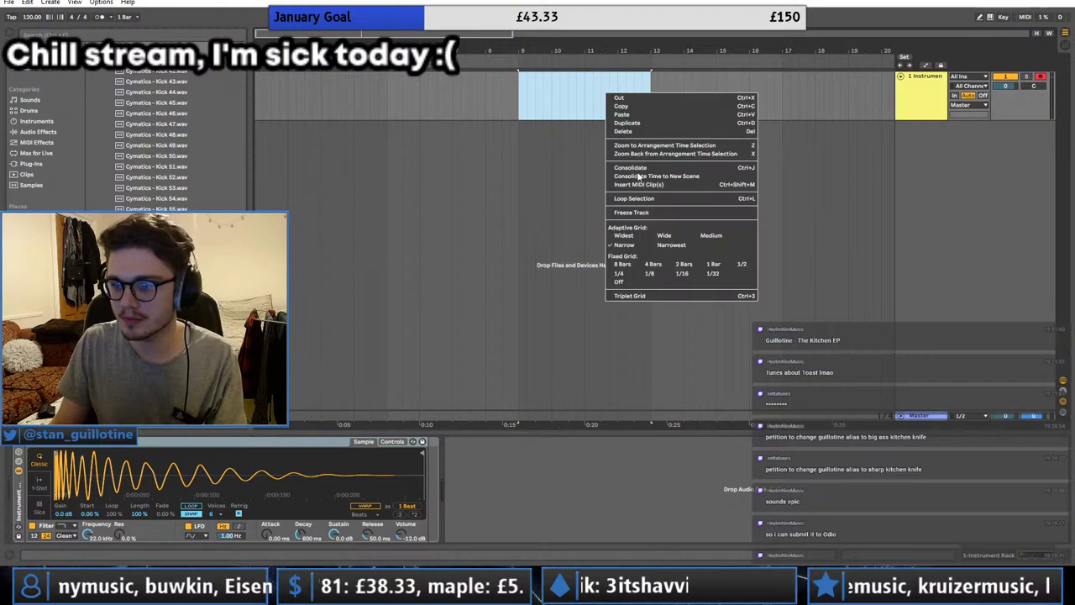
{"action": "left_click", "coordinate": [638, 187]}
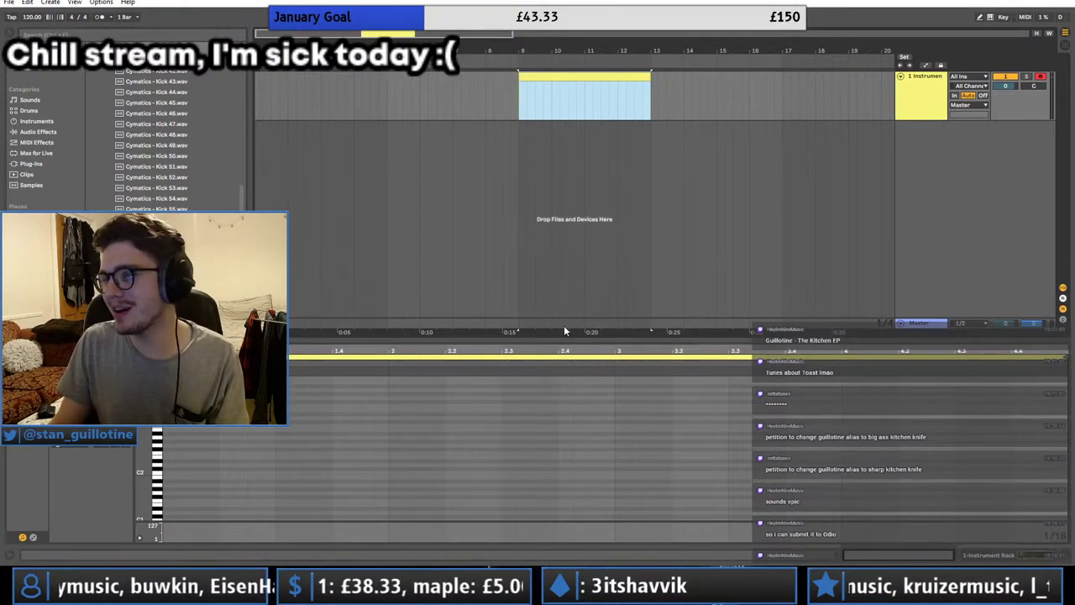
Step: Draw a C3 kick note at the start of the clip and place a copy of it at 1.3.1 while auditioning the clip
{"action": "left_click", "coordinate": [511, 109]}
{"action": "left_click", "coordinate": [524, 92]}
{"action": "left_click", "coordinate": [523, 92]}
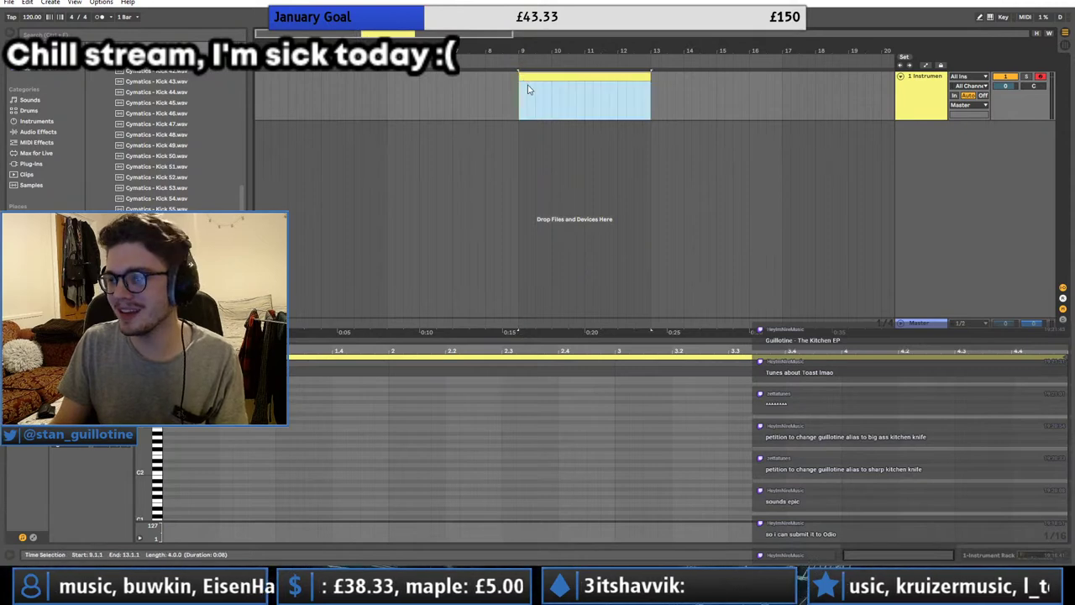
{"action": "left_click", "coordinate": [174, 430]}
{"action": "left_click_drag", "start_coordinate": [174, 427], "coordinate": [189, 427]}
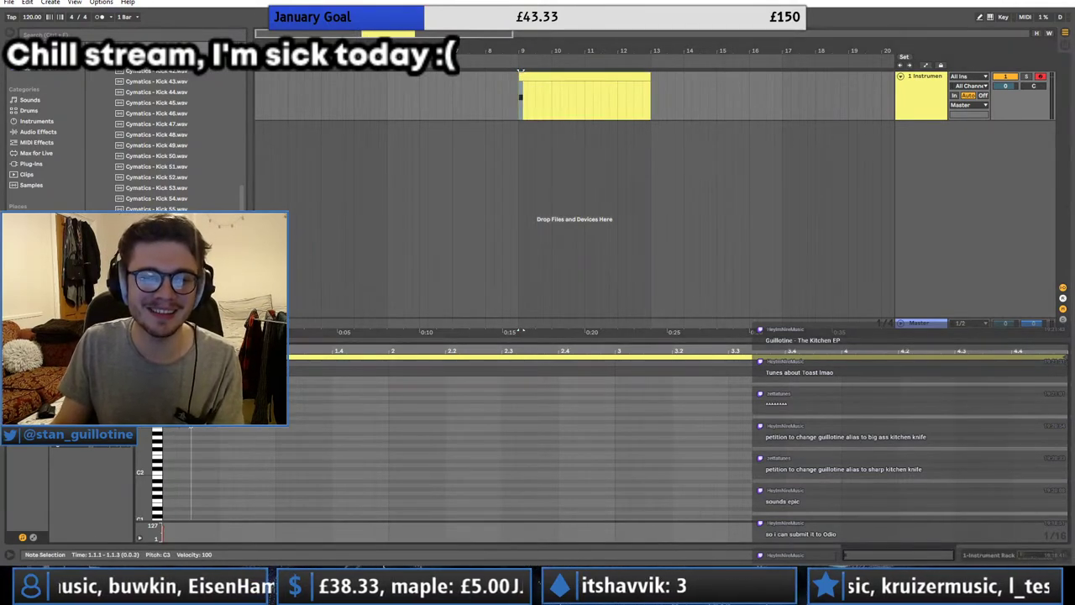
{"action": "key", "text": "space"}
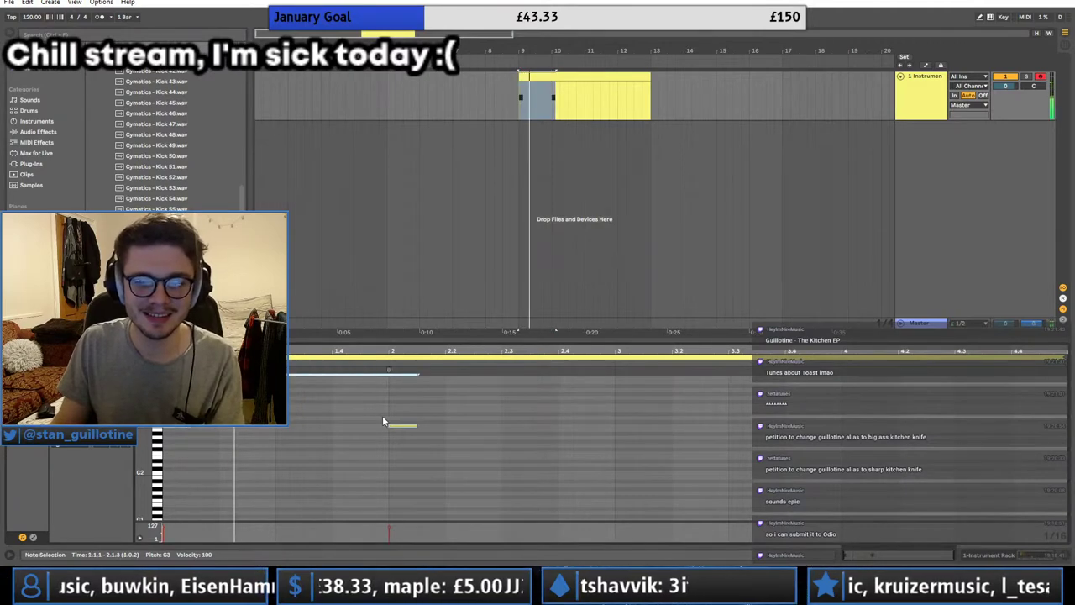
{"action": "key", "text": "space"}
{"action": "left_click", "coordinate": [277, 412]}
{"action": "key", "text": "ctrl+v"}
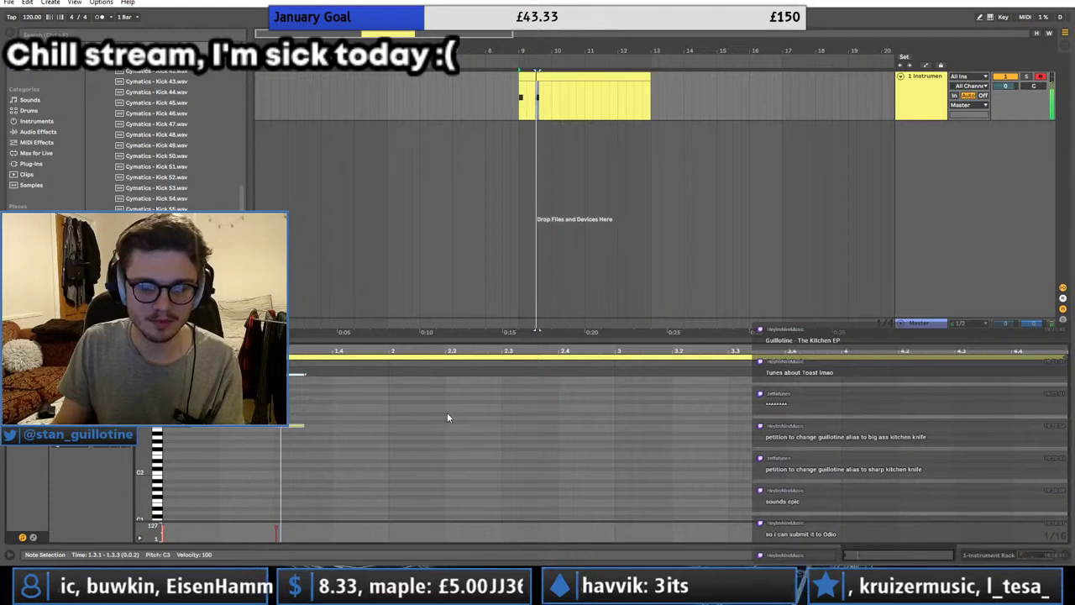
Step: Try a tempo of 140 BPM against the kick pattern and set the project tempo to 145 BPM
{"action": "left_click", "coordinate": [34, 18]}
{"action": "type", "text": "140"}
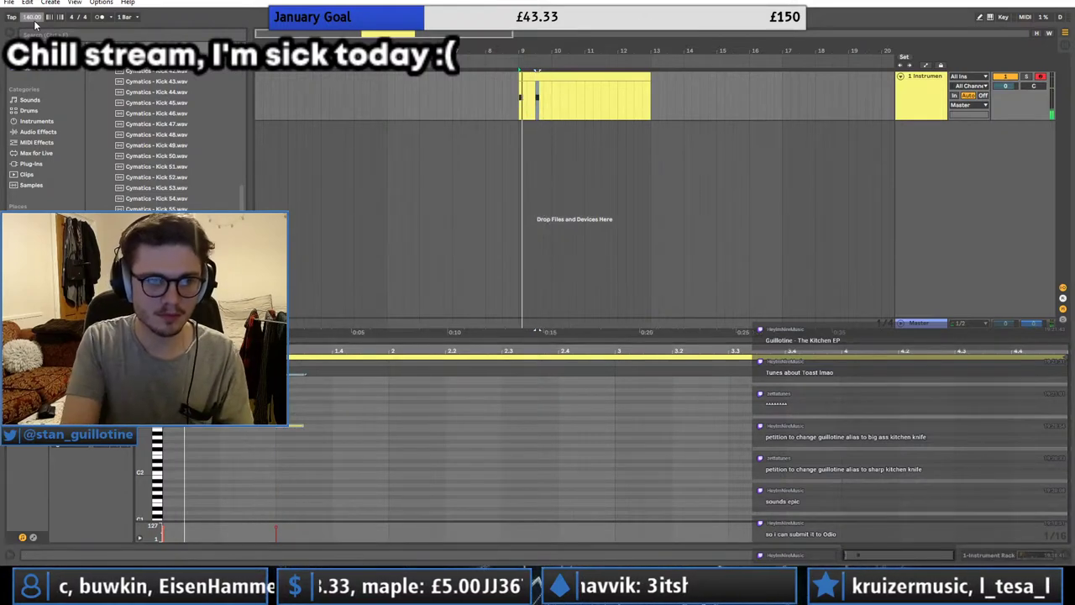
{"action": "key", "text": "Return"}
{"action": "key", "text": "space"}
{"action": "key", "text": "space"}
{"action": "type", "text": "145"}
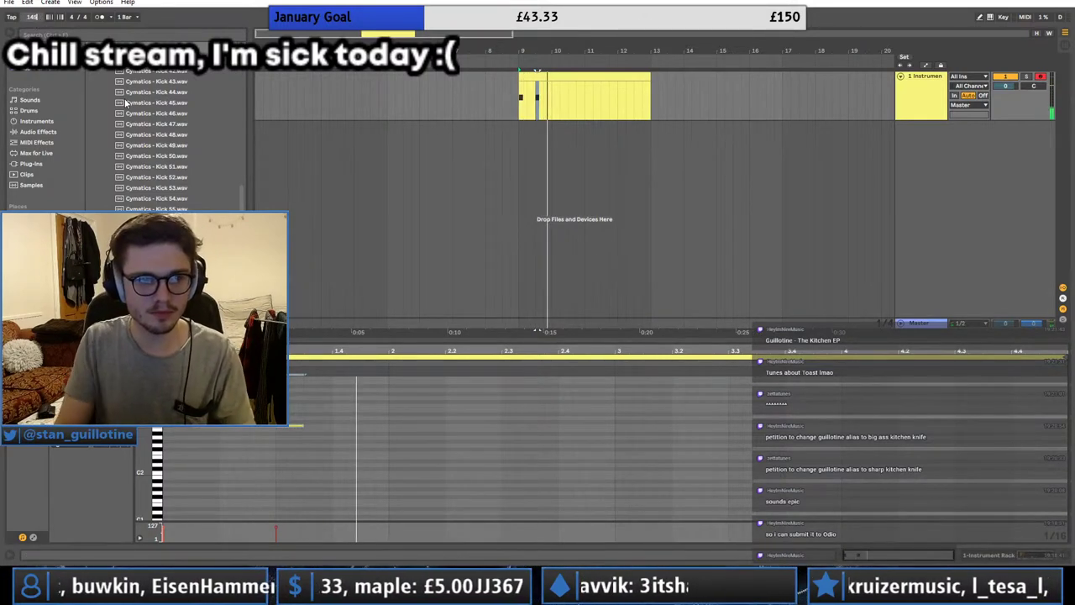
{"action": "key", "text": "Return"}
{"action": "key", "text": "space"}
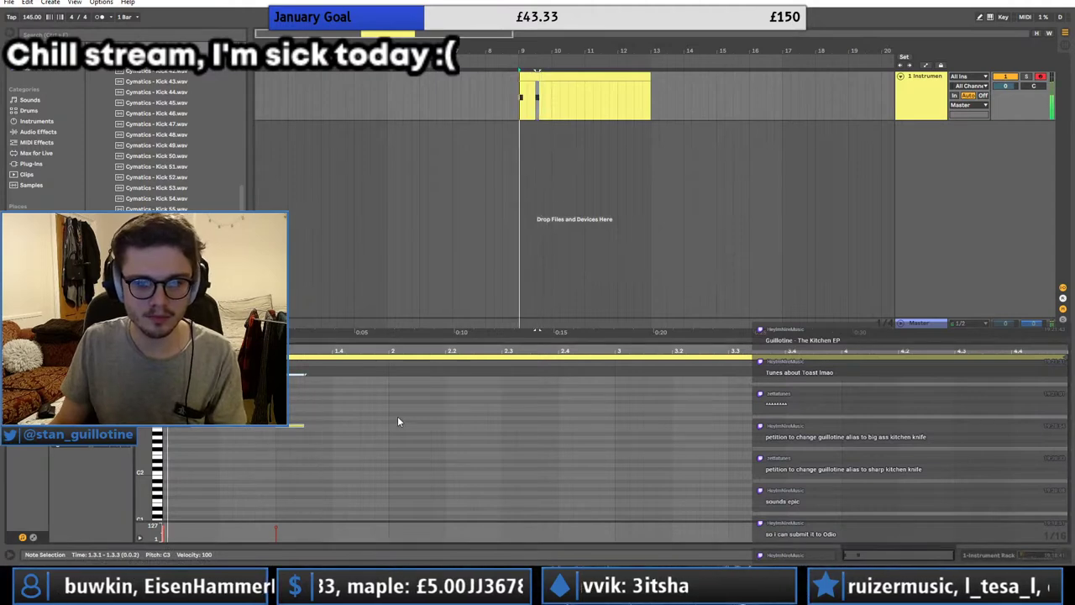
Step: Move the second kick note to the start of bar 2 and repeat it at the starts of bars 3 and 4
{"action": "key", "text": "ctrl+x"}
{"action": "left_click", "coordinate": [391, 414]}
{"action": "key", "text": "ctrl+v"}
{"action": "double_click", "coordinate": [629, 425]}
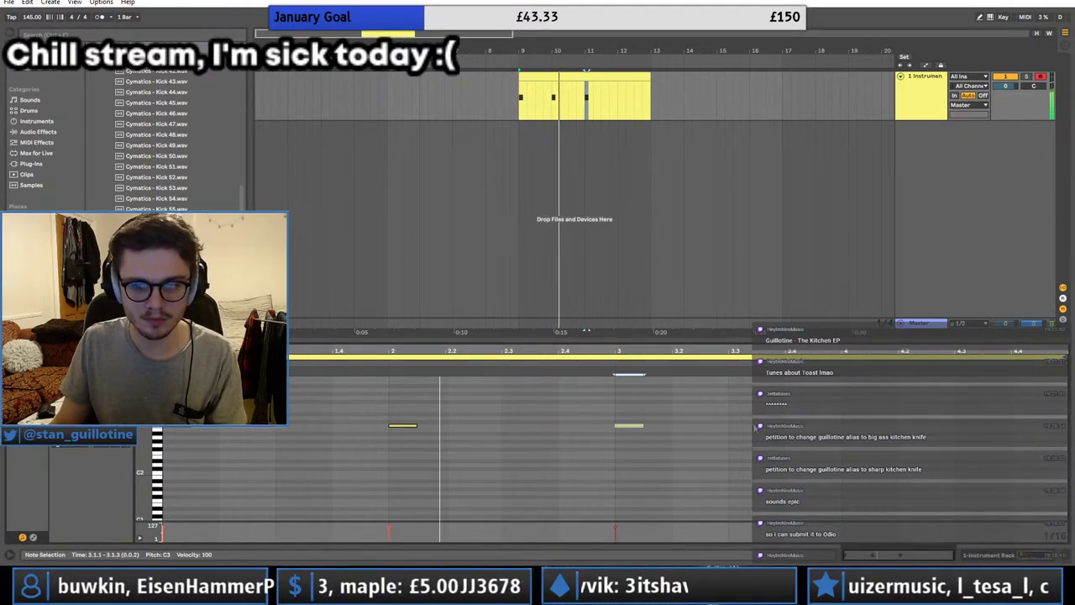
Step: Duplicate the kick track and shift all notes in the copied clip two beats later so they start at 1.3.1
{"action": "left_click", "coordinate": [905, 109]}
{"action": "key", "text": "ctrl+d"}
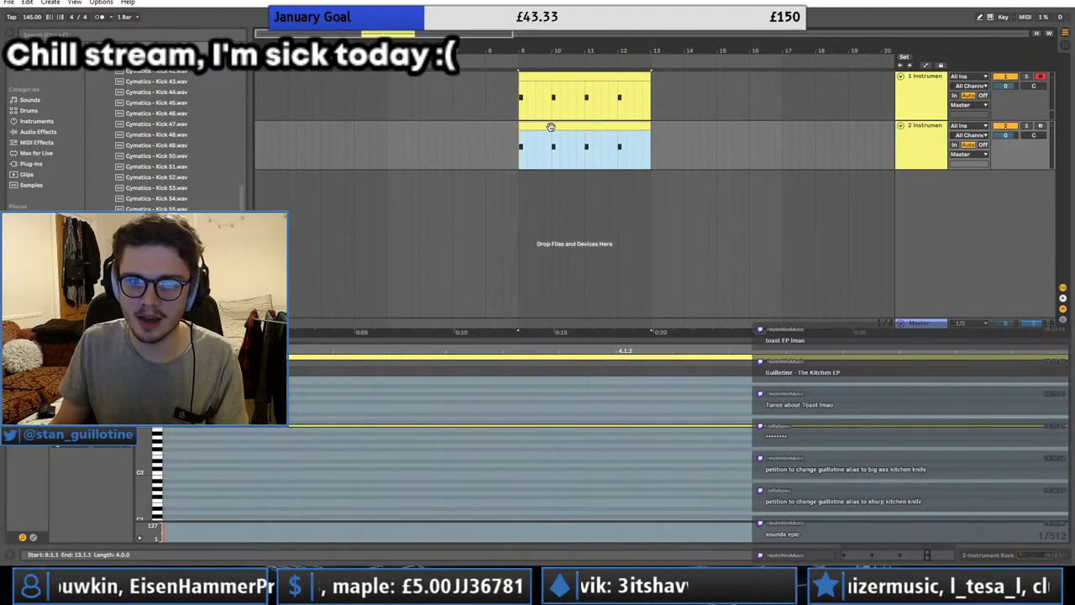
{"action": "left_click_drag", "start_coordinate": [470, 352], "coordinate": [470, 278]}
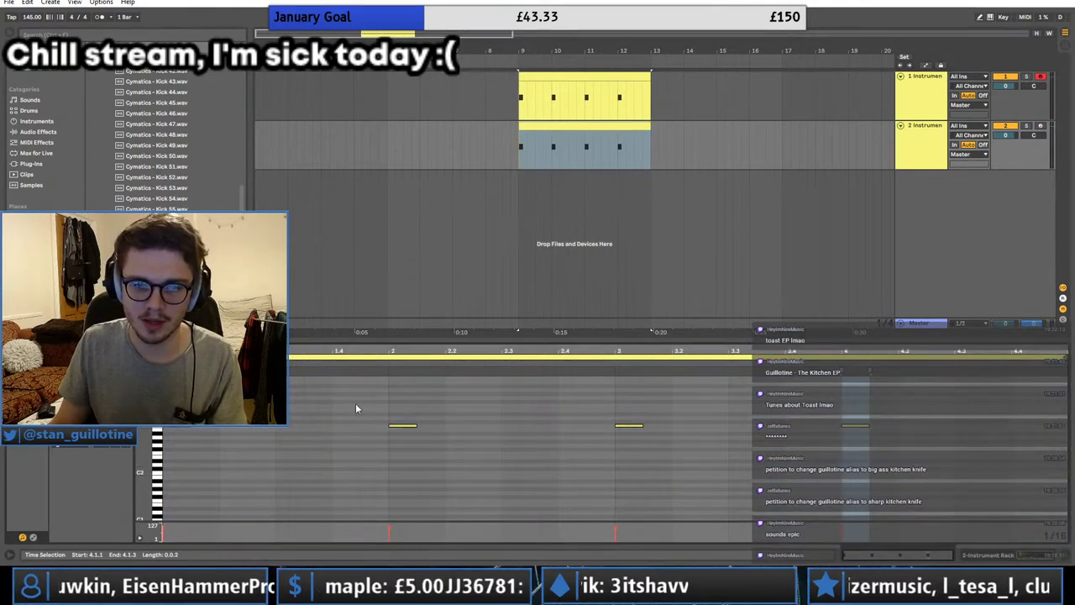
{"action": "key", "text": "ctrl+a"}
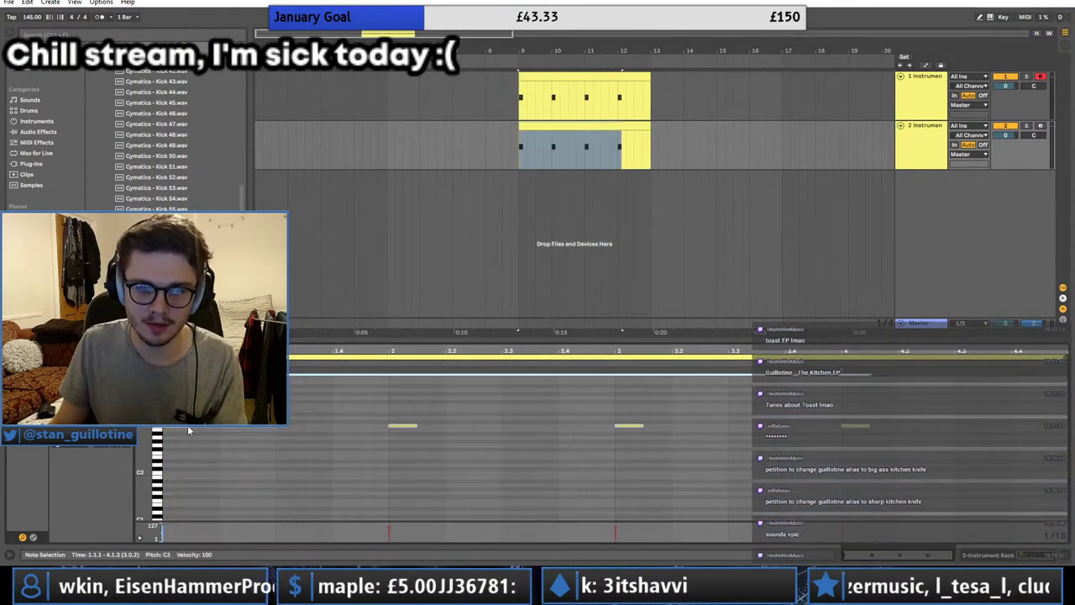
{"action": "left_click_drag", "start_coordinate": [188, 427], "coordinate": [300, 426]}
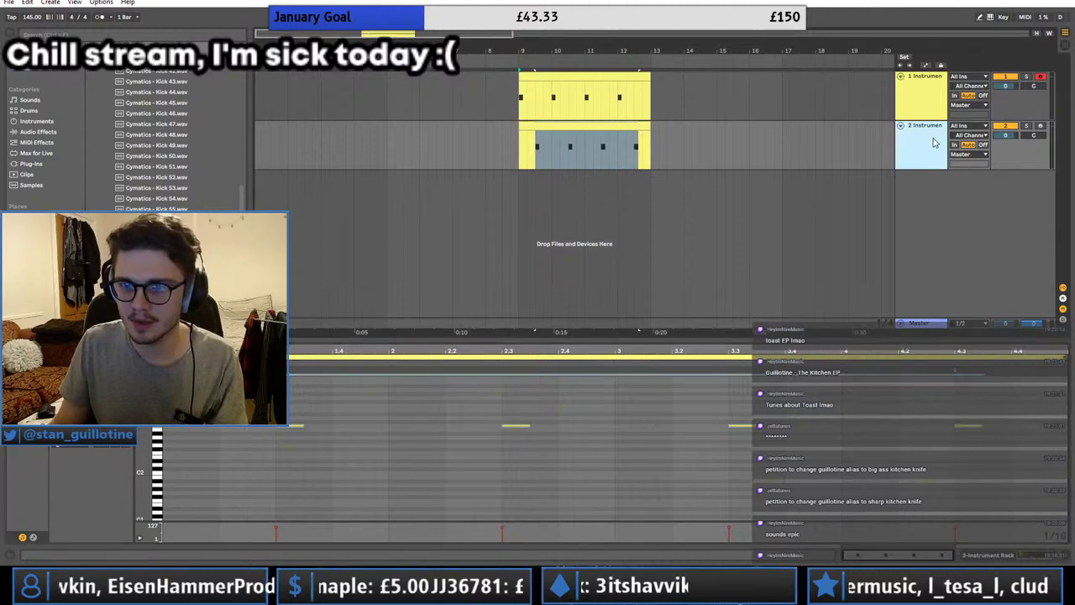
Step: Group the duplicated track under the name SNARE, fold the group, and rename the first track KICK
{"action": "key", "text": "ctrl+g"}
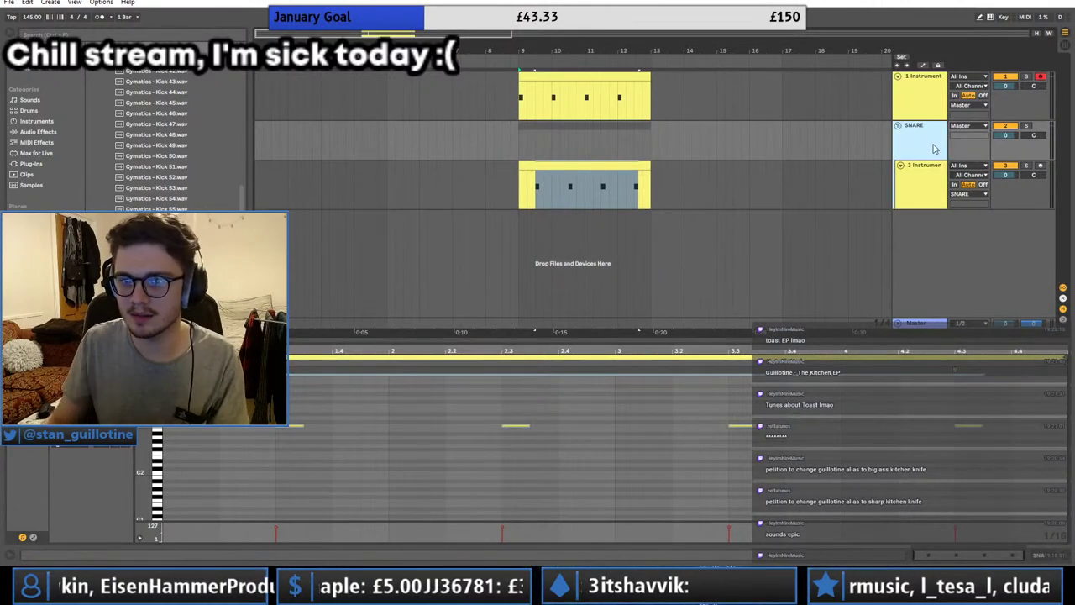
{"action": "left_click", "coordinate": [898, 125]}
{"action": "left_click", "coordinate": [922, 96]}
{"action": "key", "text": "ctrl+r"}
{"action": "type", "text": "KICK"}
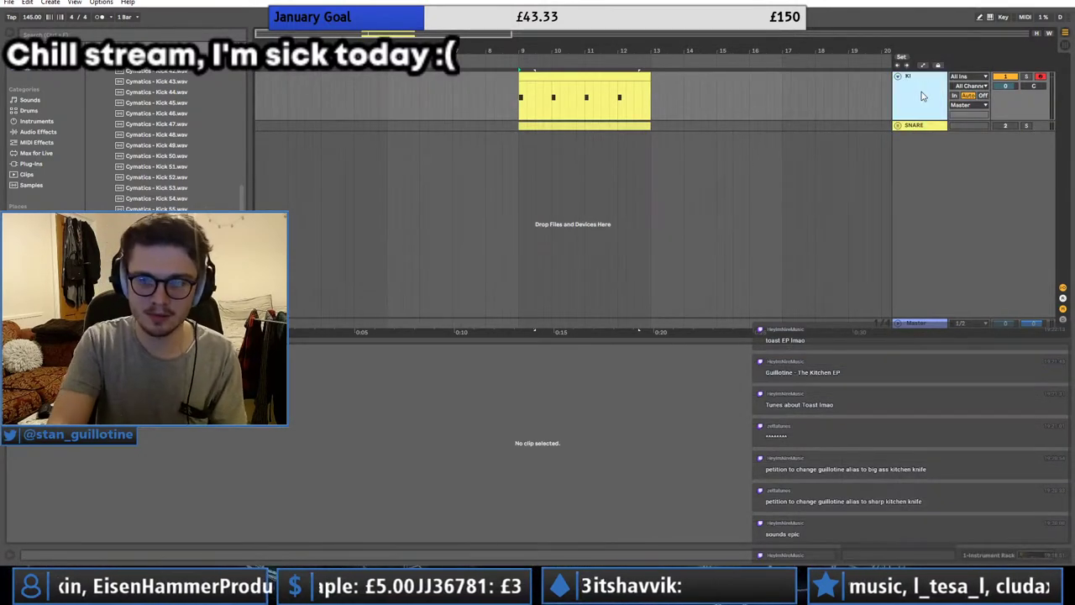
{"action": "key", "text": "Return"}
{"action": "key", "text": "space"}
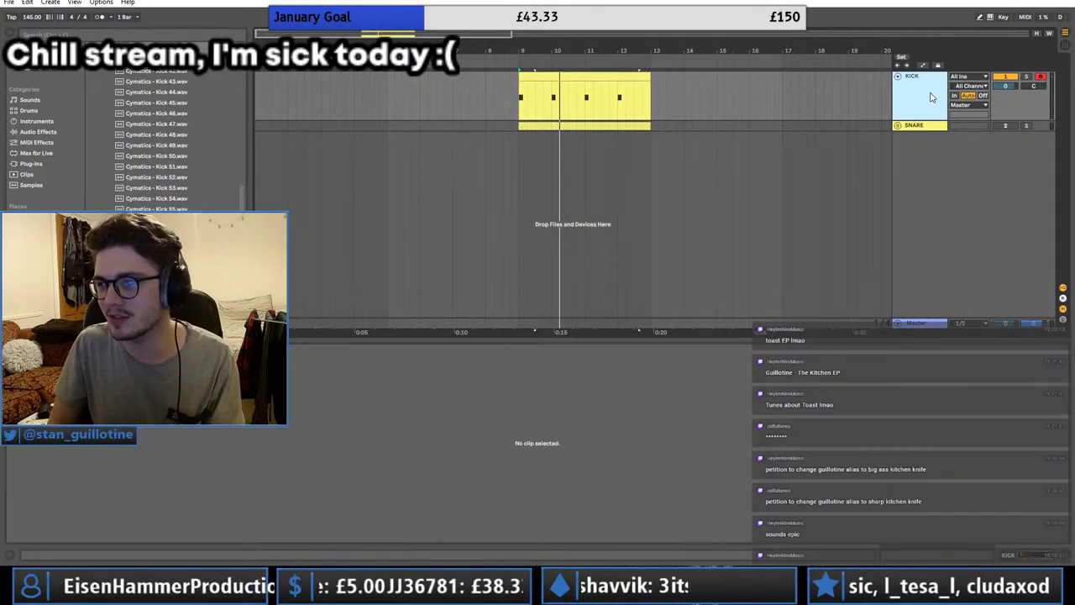
Step: Unfold the SNARE group and add an audio track below its instrument track
{"action": "left_click", "coordinate": [898, 125]}
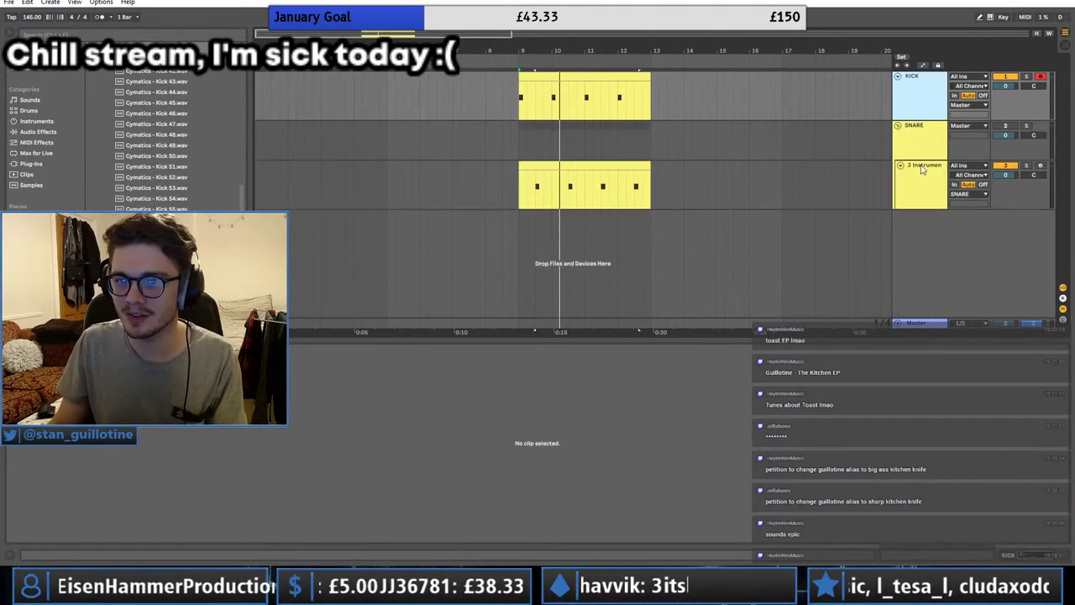
{"action": "left_click", "coordinate": [922, 167]}
{"action": "key", "text": "ctrl+t"}
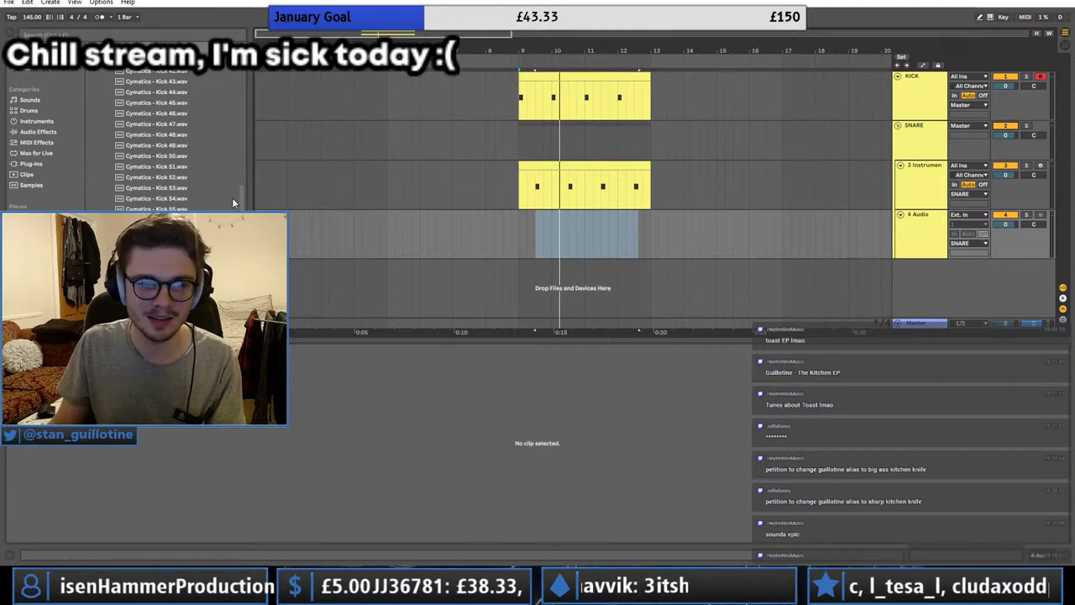
{"action": "left_click_drag", "start_coordinate": [242, 198], "coordinate": [257, 133]}
Step: Mute the SNARE group, and on the KICK track's sampler shorten the sample end and switch to 1-Shot mode
{"action": "left_click", "coordinate": [520, 103]}
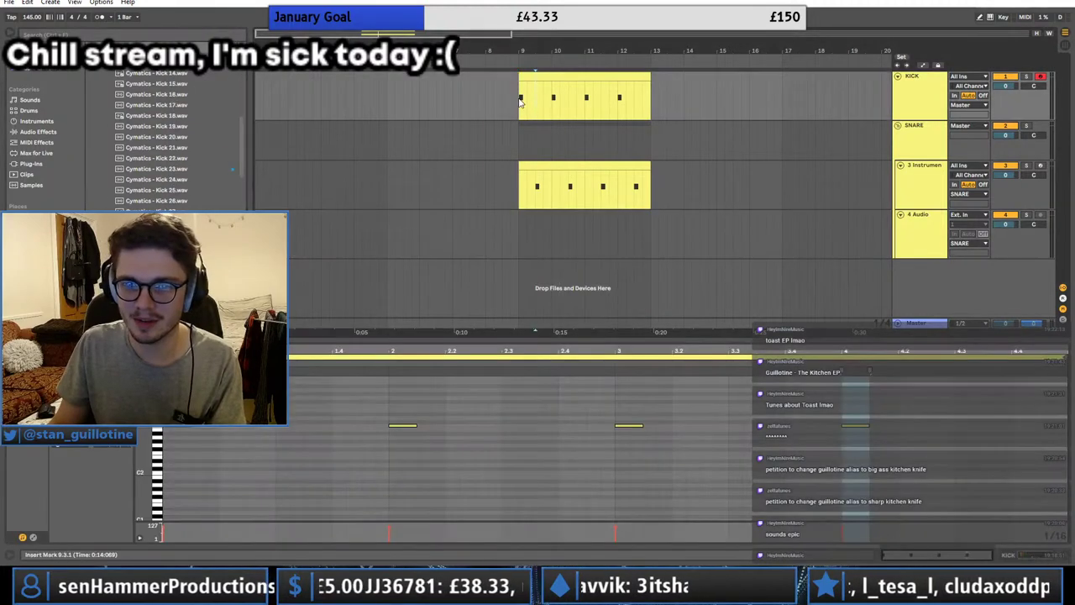
{"action": "left_click", "coordinate": [1006, 126]}
{"action": "double_click", "coordinate": [928, 95]}
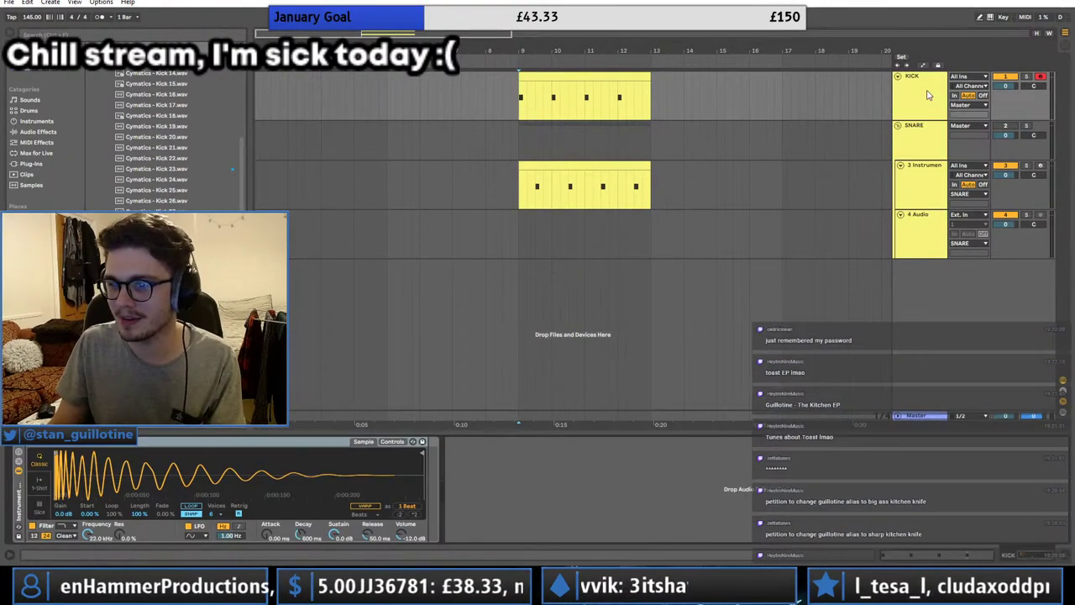
{"action": "left_click_drag", "start_coordinate": [424, 454], "coordinate": [167, 455]}
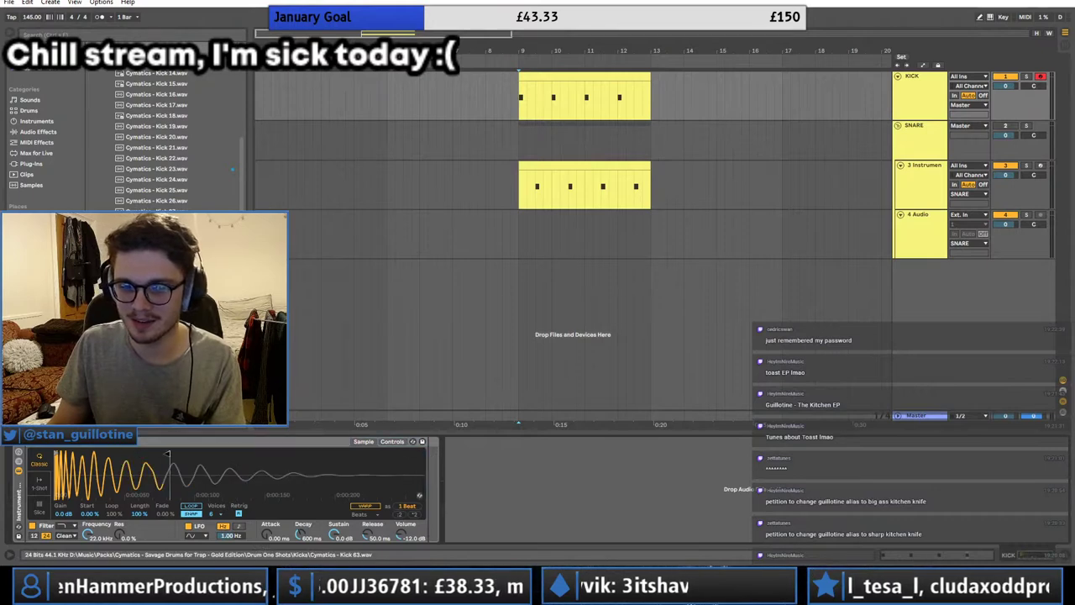
{"action": "left_click", "coordinate": [38, 484]}
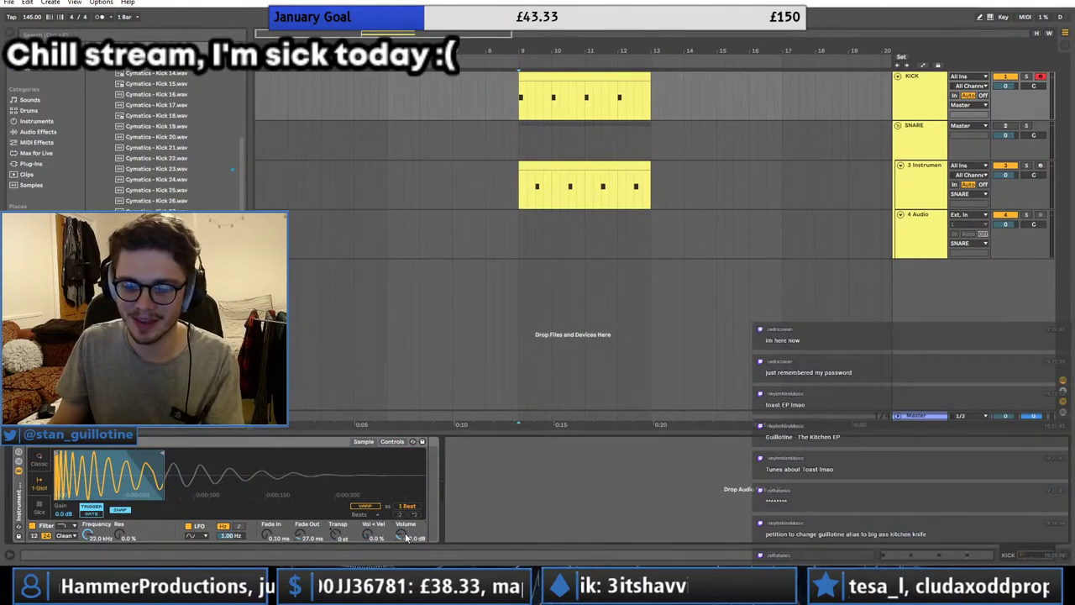
Step: Set the kick sampler's volume to 0 dB and extend the sample end to about 140 ms while auditioning the kick clip
{"action": "left_click", "coordinate": [579, 77]}
{"action": "key", "text": "space"}
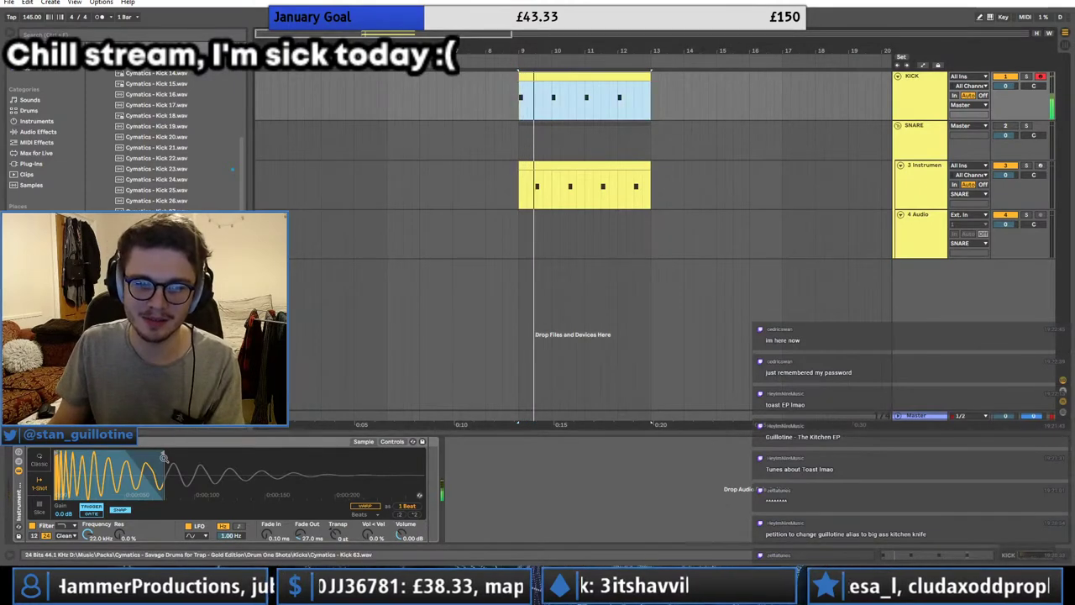
{"action": "left_click_drag", "start_coordinate": [164, 452], "coordinate": [259, 453]}
{"action": "key", "text": "space"}
{"action": "key", "text": "space"}
{"action": "key", "text": "space"}
{"action": "key", "text": "space"}
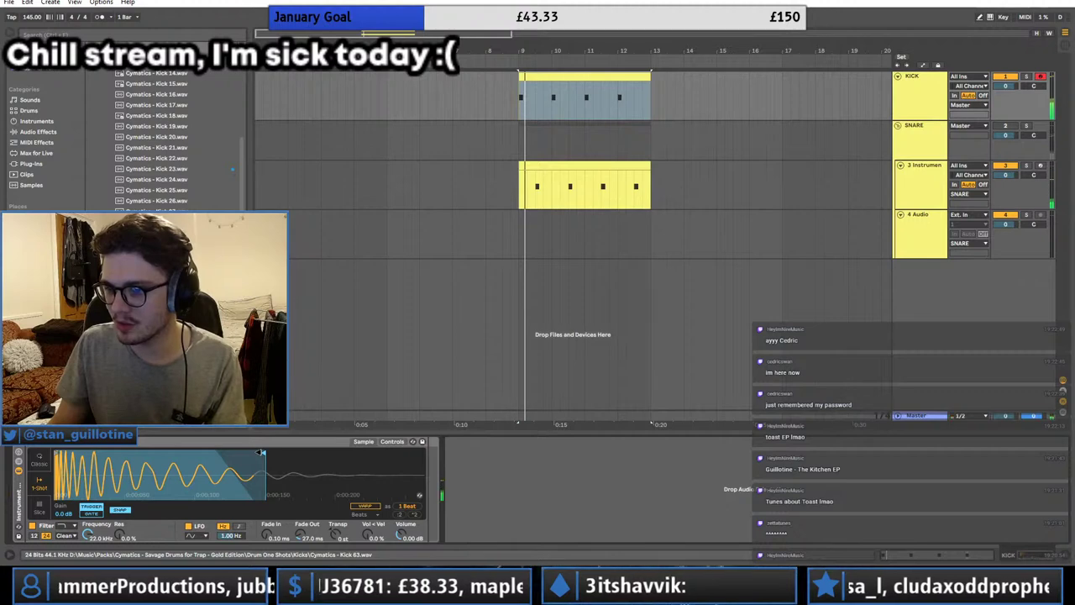
{"action": "double_click", "coordinate": [914, 99]}
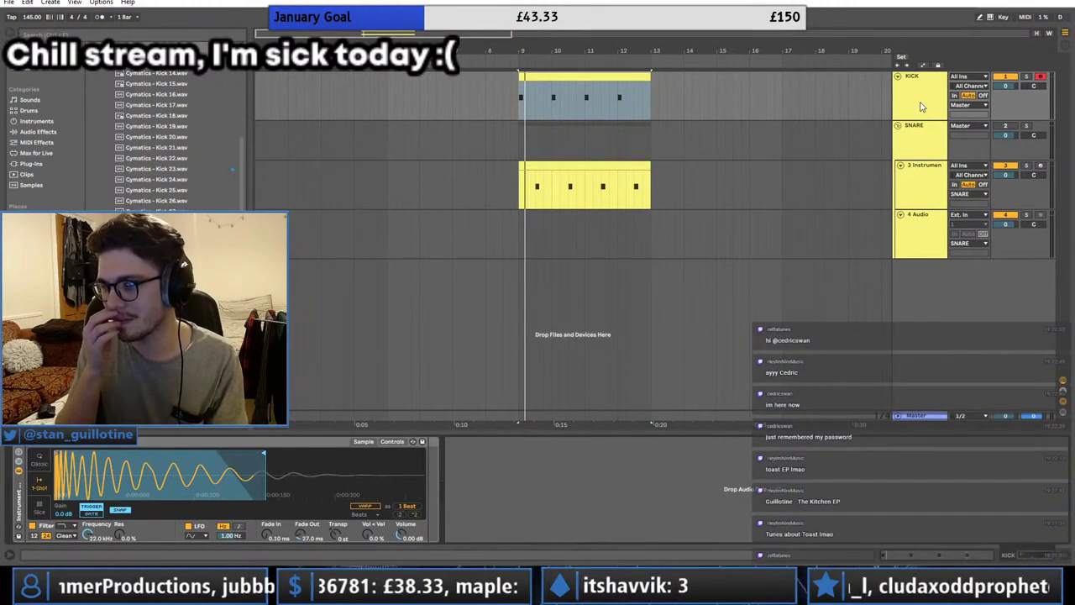
Step: Start saving the Live Set in Ableton Projects > 2020 > EP V2 under a file name beginning with GENERIDDIM V
{"action": "key", "text": "ctrl+shift+s"}
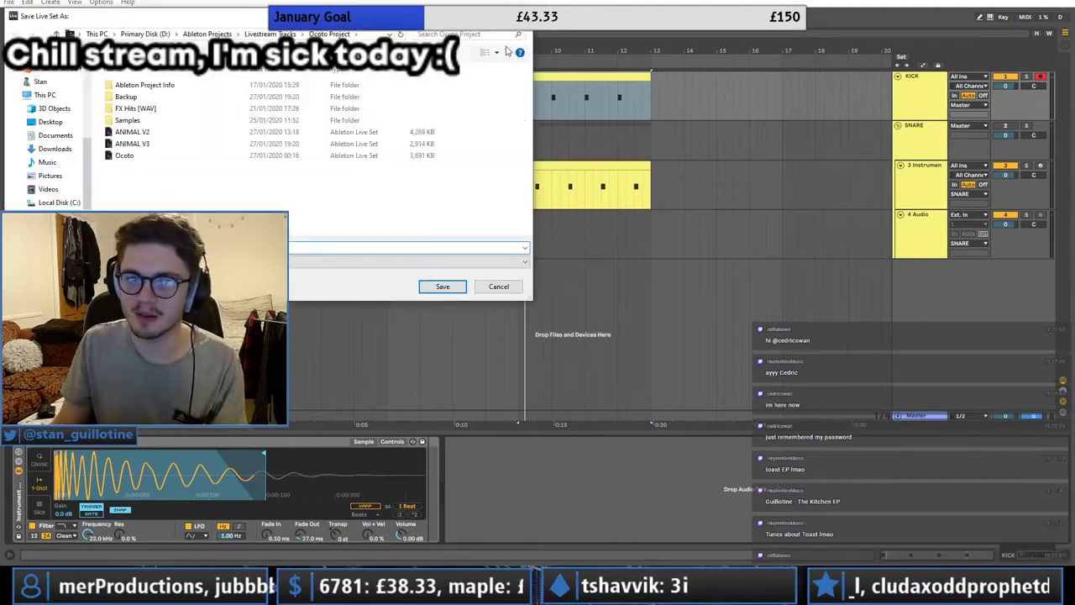
{"action": "left_click", "coordinate": [270, 35]}
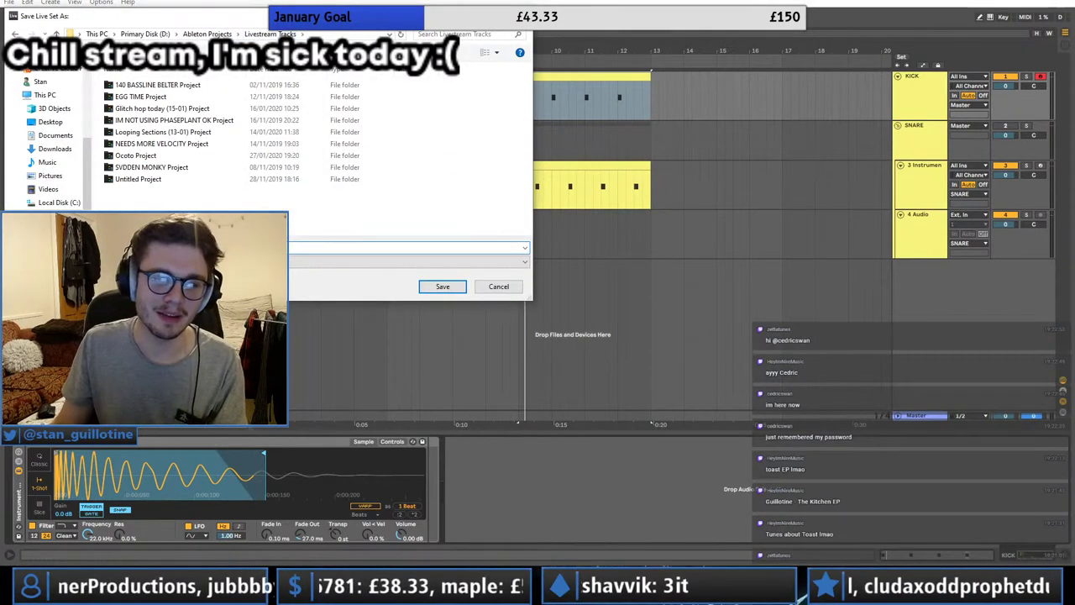
{"action": "left_click_drag", "start_coordinate": [267, 18], "coordinate": [571, 240]}
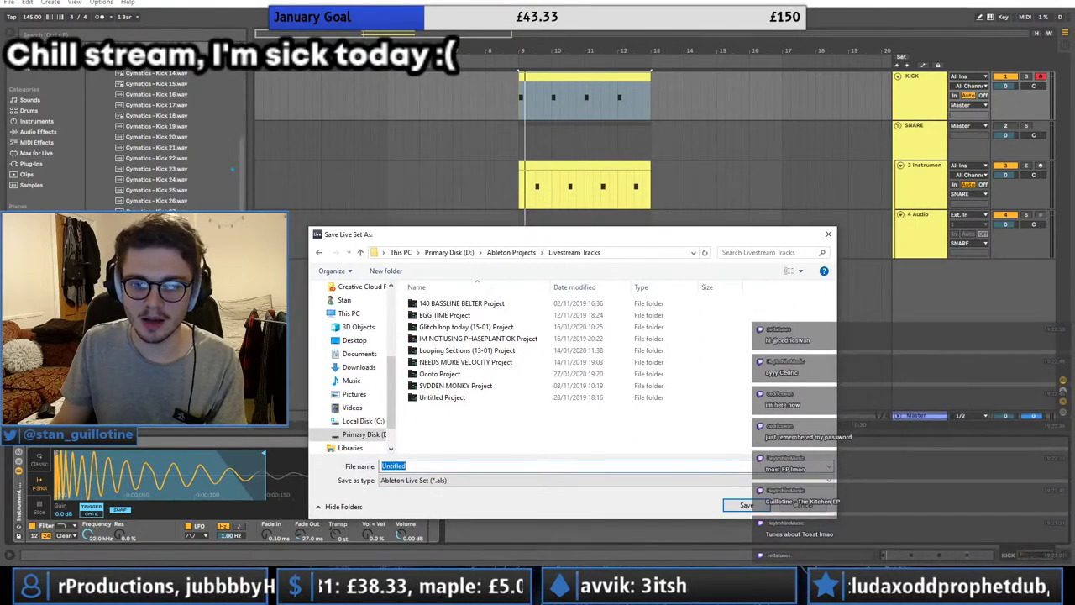
{"action": "left_click", "coordinate": [511, 253]}
{"action": "left_click_drag", "start_coordinate": [521, 237], "coordinate": [484, 148]}
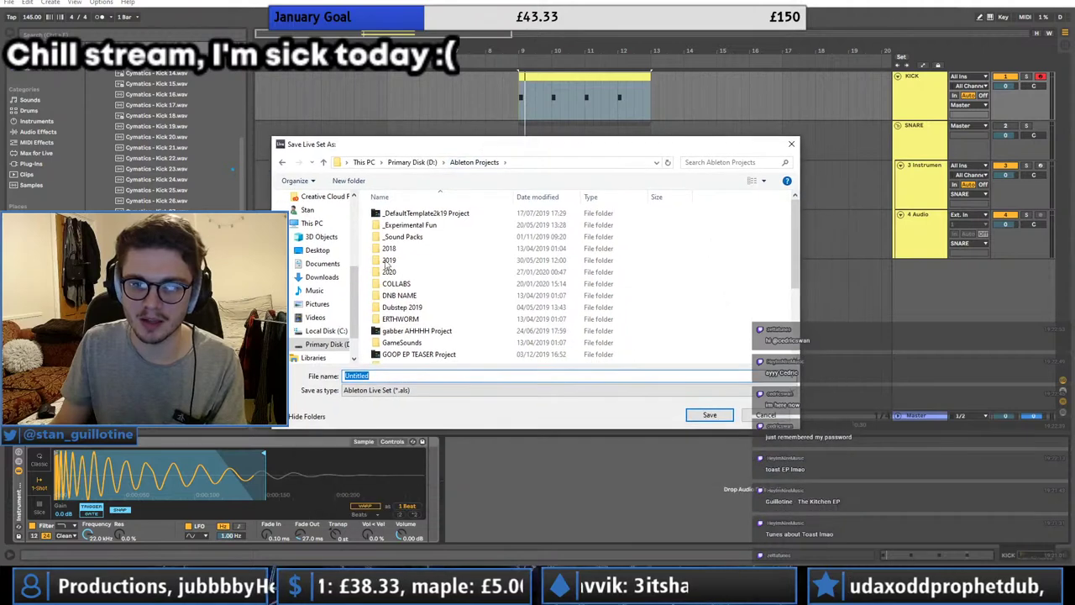
{"action": "double_click", "coordinate": [388, 272]}
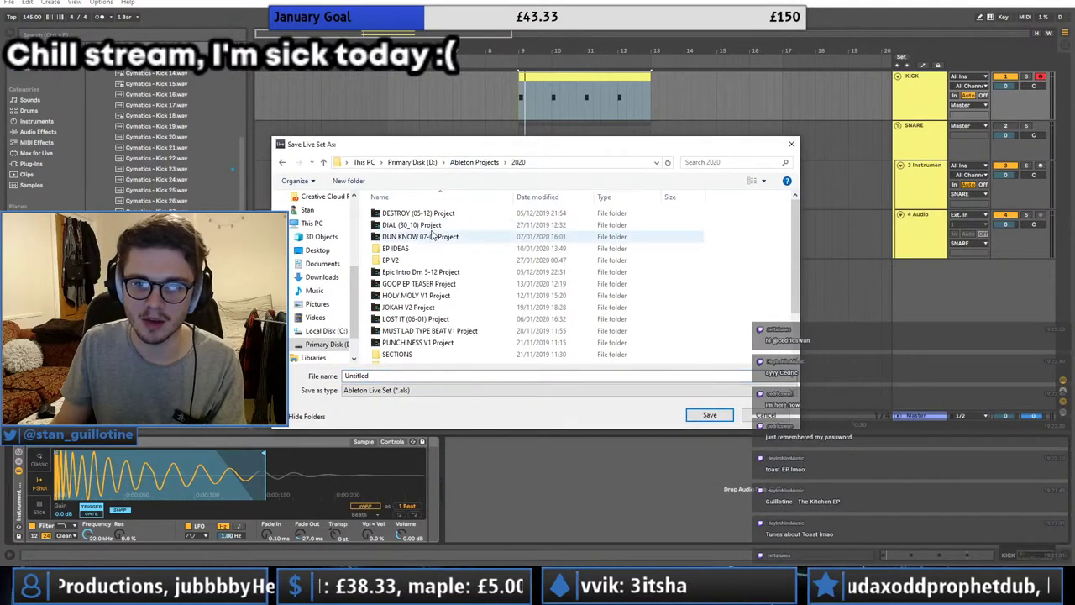
{"action": "double_click", "coordinate": [393, 259]}
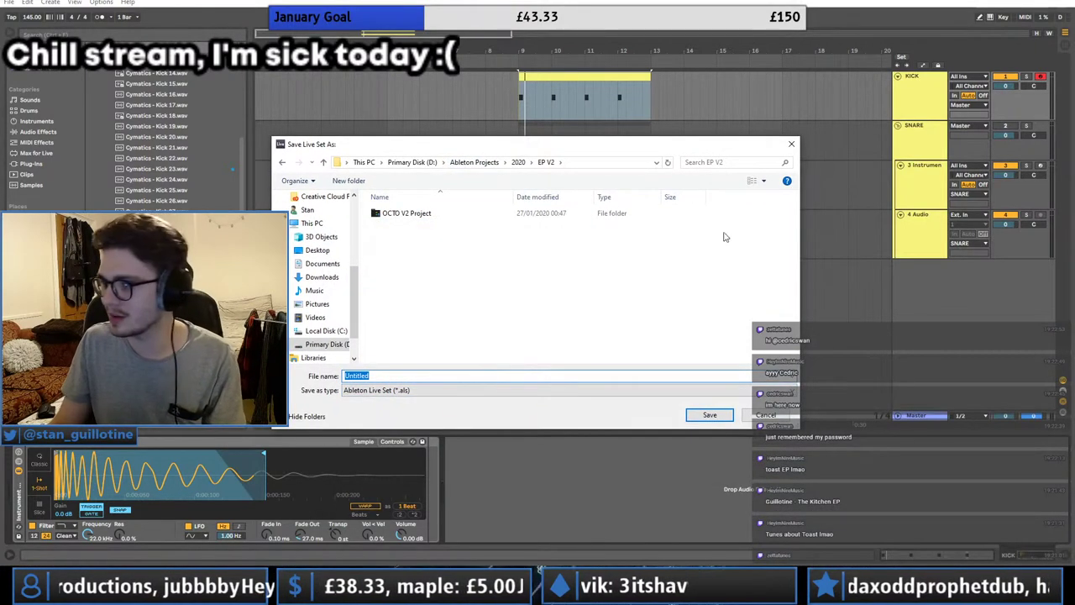
{"action": "key", "text": "alt+Tab"}
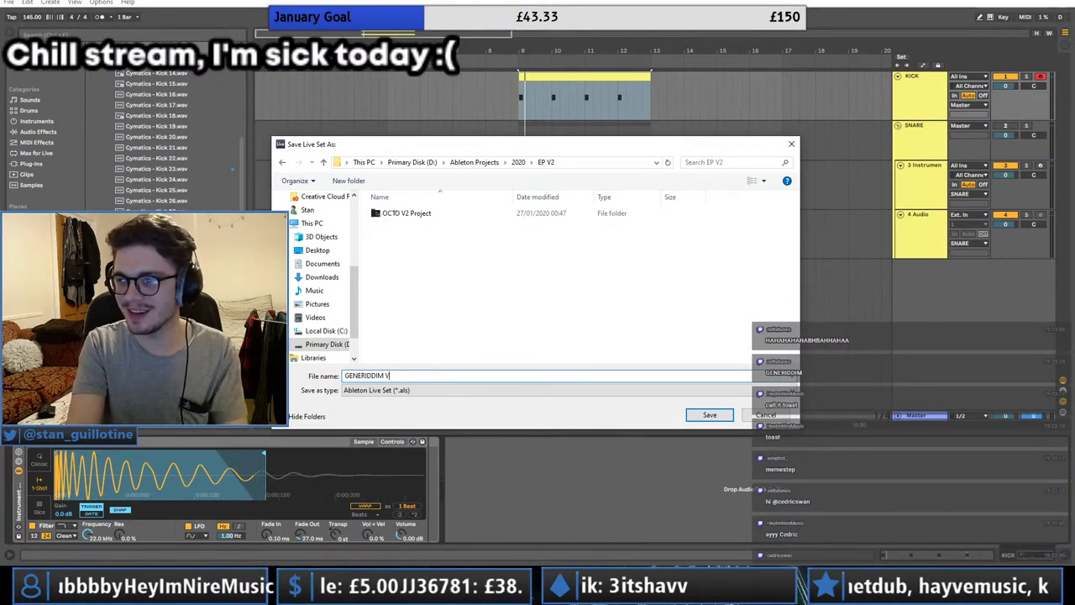
Step: Save the Live Set under the GENERIDDIM name in the EP V2 folder and place the insert marker at bar 9
{"action": "key", "text": "Return"}
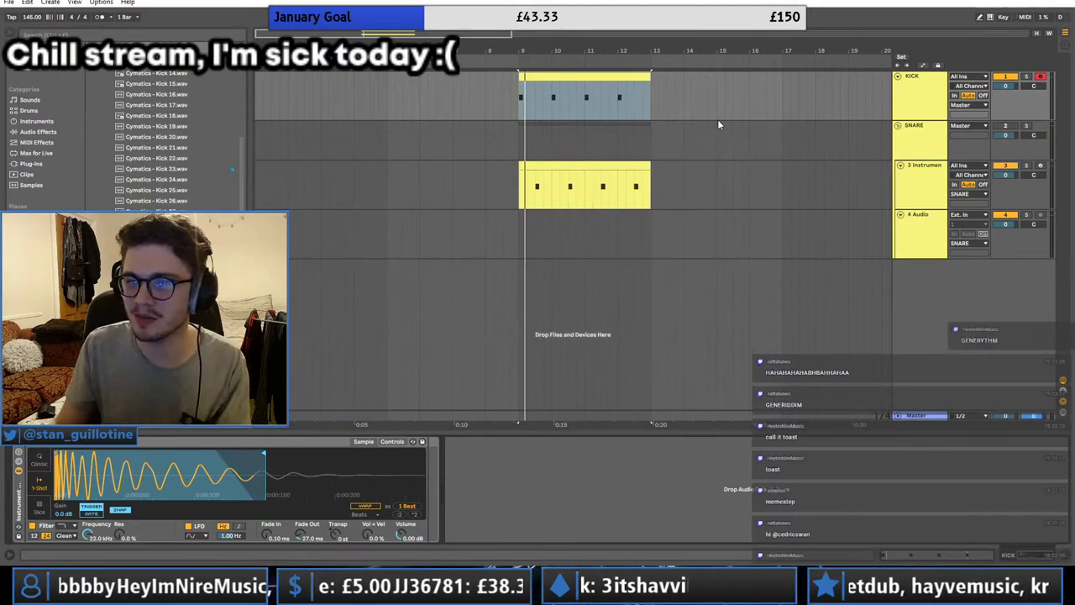
{"action": "left_click", "coordinate": [511, 97]}
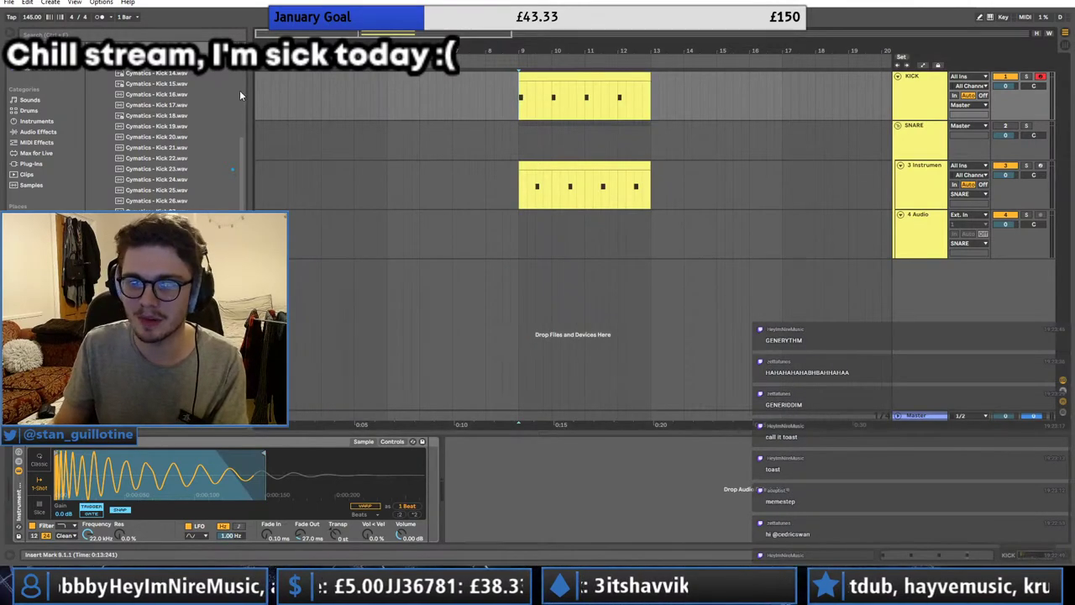
Step: Show the installed plug-ins in the browser and collapse the MeldaProduction folder
{"action": "scroll", "coordinate": [118, 153], "scroll_direction": "up", "scroll_amount": 6}
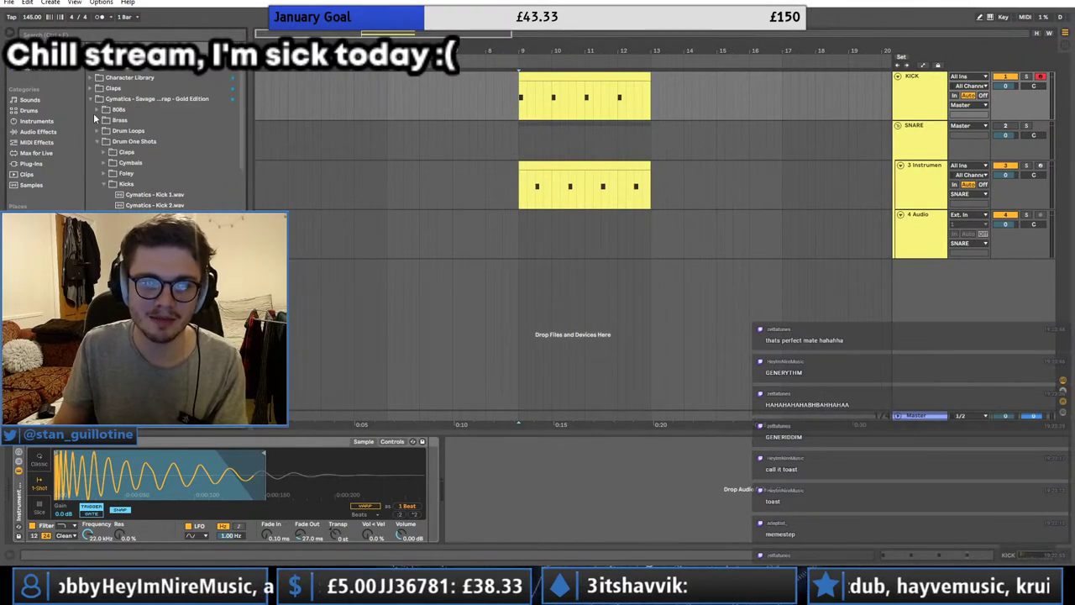
{"action": "left_click", "coordinate": [32, 164]}
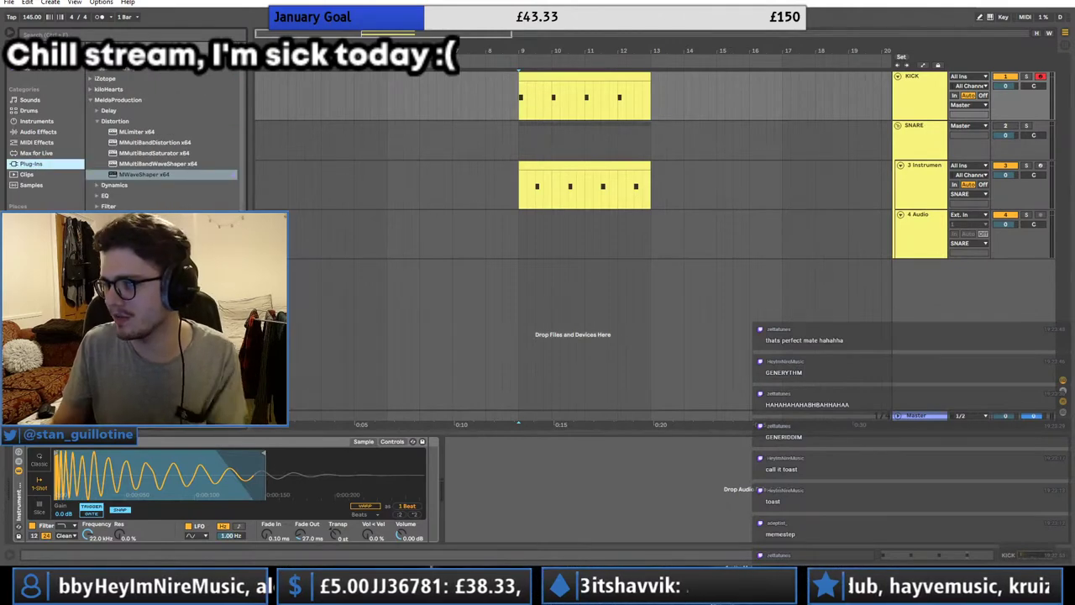
{"action": "left_click", "coordinate": [91, 100]}
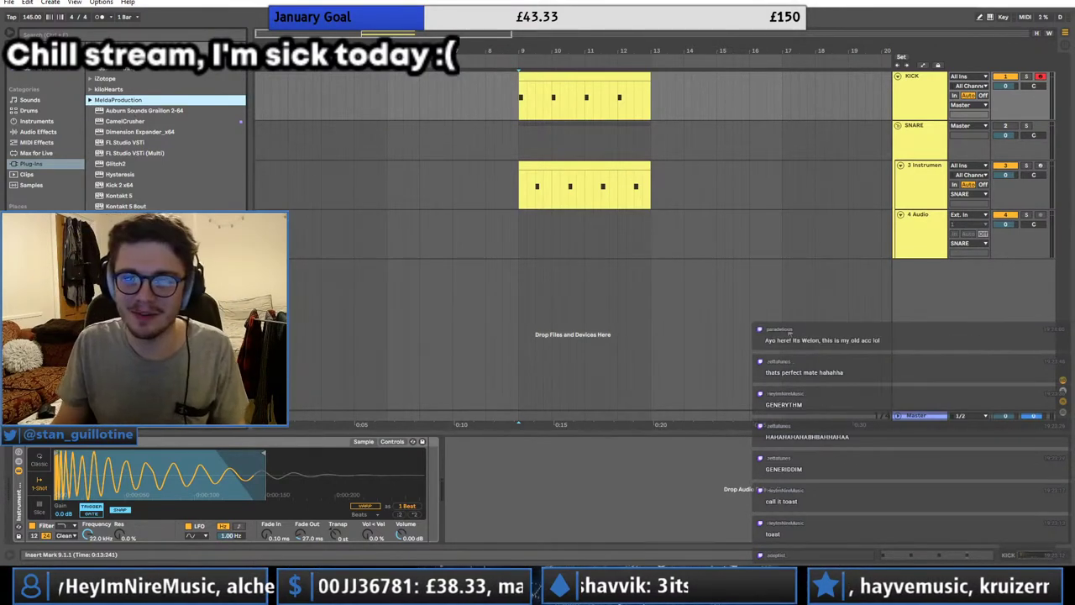
Step: Insert a new MIDI track and create an empty MIDI clip on it from bar 9 to bar 13
{"action": "right_click", "coordinate": [880, 326]}
{"action": "right_click", "coordinate": [940, 320]}
{"action": "left_click", "coordinate": [965, 332]}
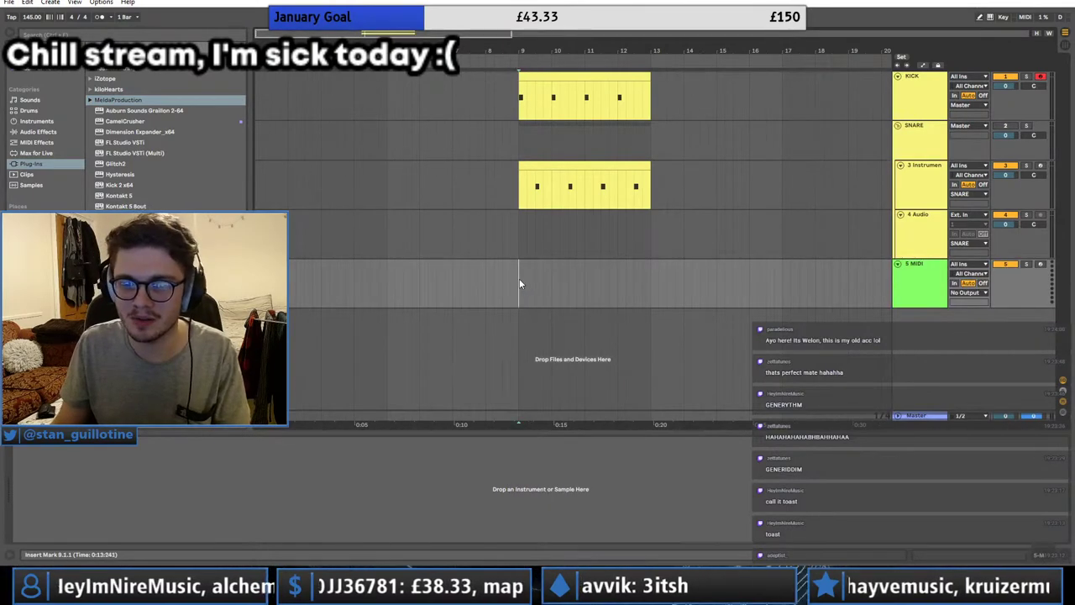
{"action": "left_click_drag", "start_coordinate": [524, 284], "coordinate": [658, 284]}
{"action": "right_click", "coordinate": [647, 286]}
{"action": "left_click", "coordinate": [696, 367]}
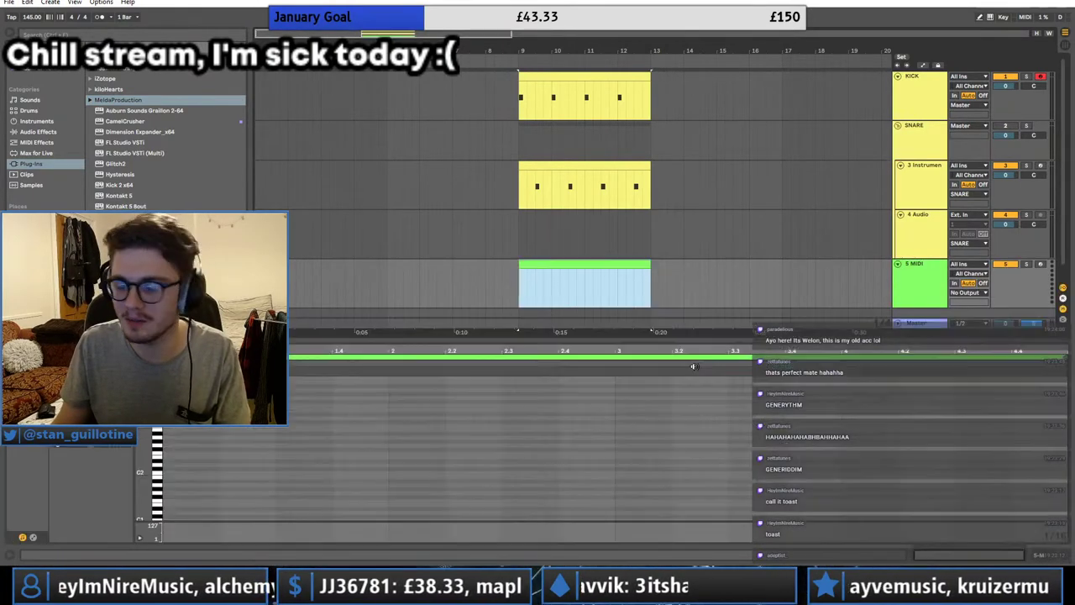
Step: Load Serum on the new MIDI track, choose the Dinosaurs wavetable for oscillator A and set its octave to -2
{"action": "key", "text": "ctrl+f"}
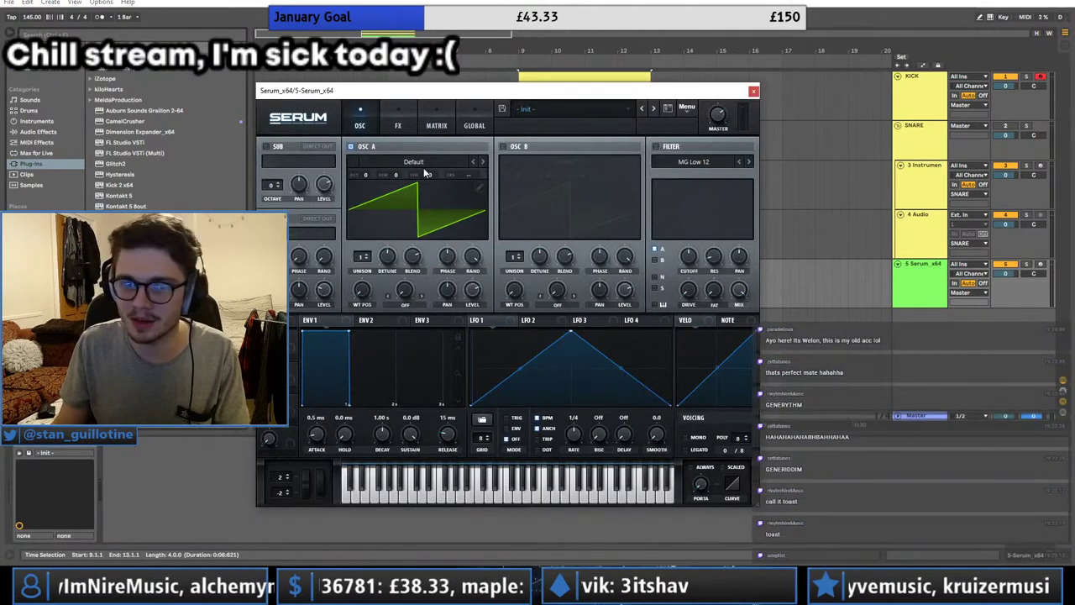
{"action": "left_click", "coordinate": [413, 162]}
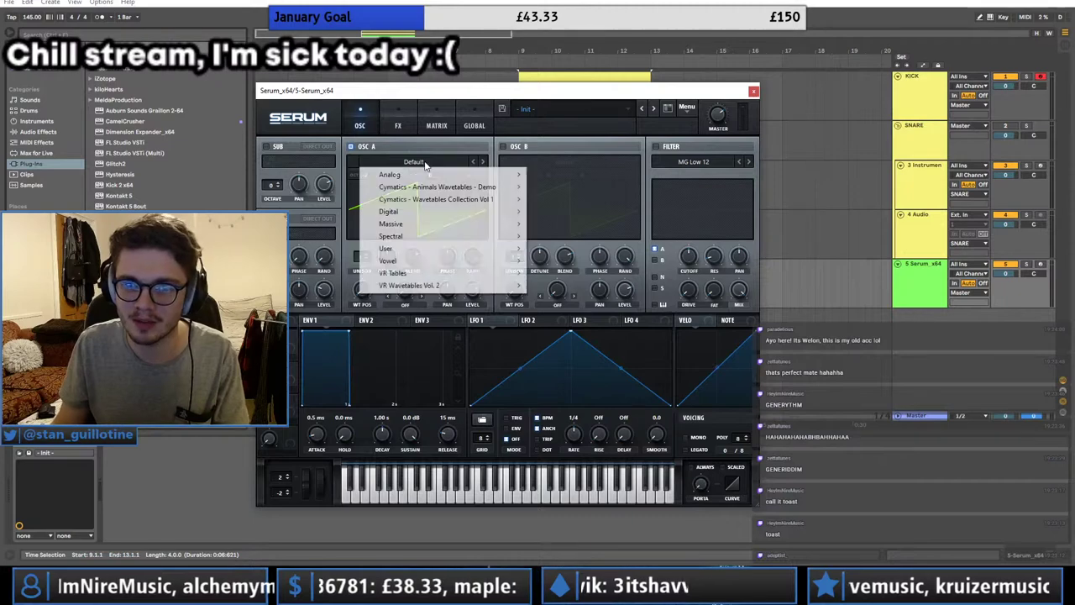
{"action": "mouse_move", "coordinate": [488, 286]}
{"action": "left_click", "coordinate": [550, 325]}
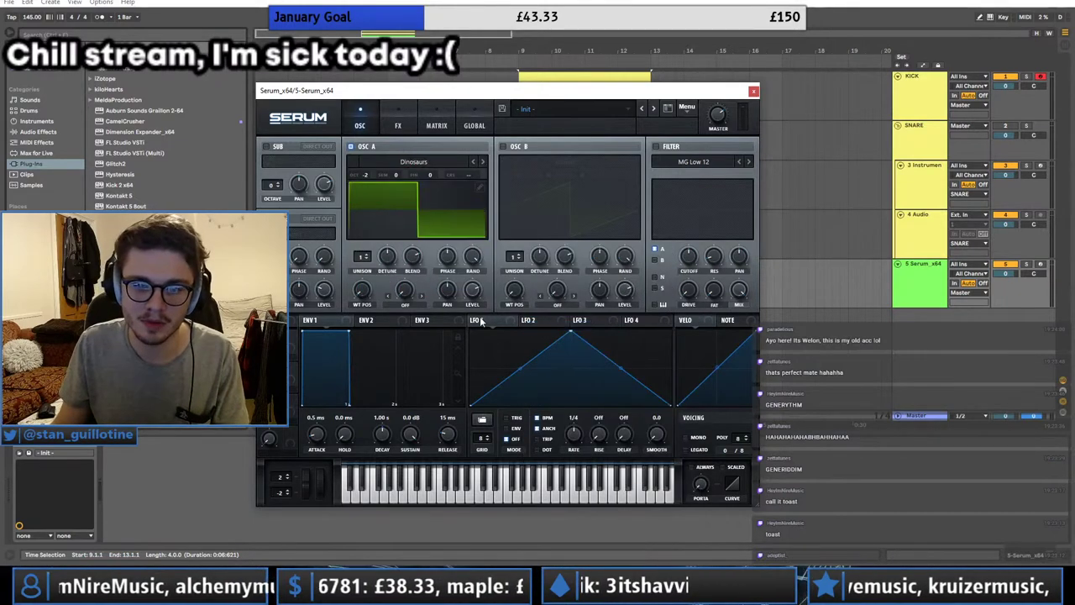
Step: Modulate oscillator A's wavetable position with LFO 1 and shape the LFO into a fast rise, a plateau and a curved fall
{"action": "left_click_drag", "start_coordinate": [367, 299], "coordinate": [366, 298]}
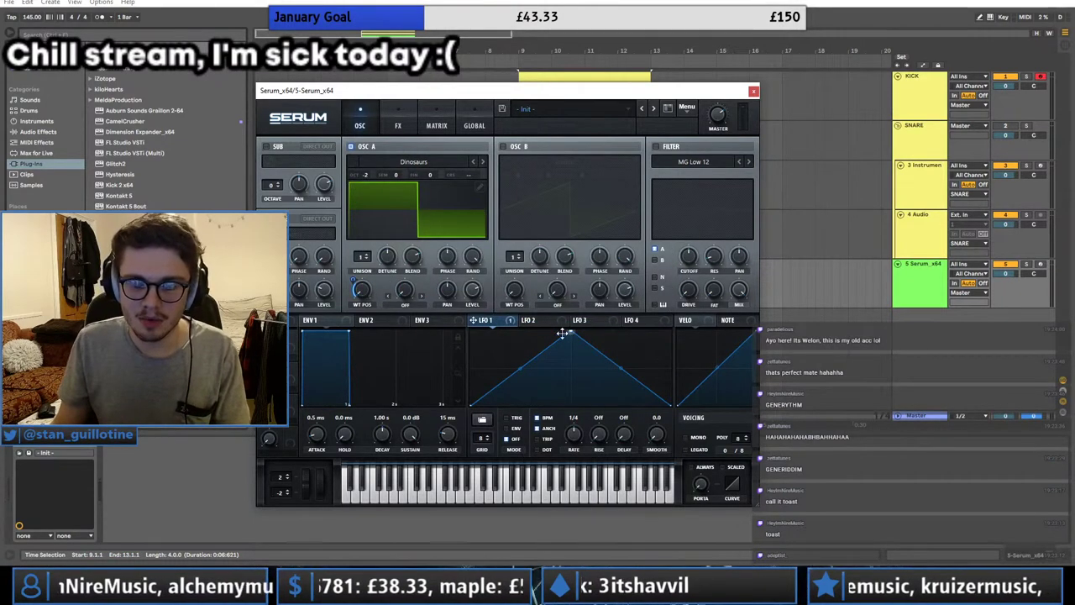
{"action": "mouse_move", "coordinate": [563, 334]}
{"action": "left_mouse_down"}
{"action": "mouse_move", "coordinate": [500, 329]}
{"action": "mouse_move", "coordinate": [576, 334]}
{"action": "left_mouse_up"}
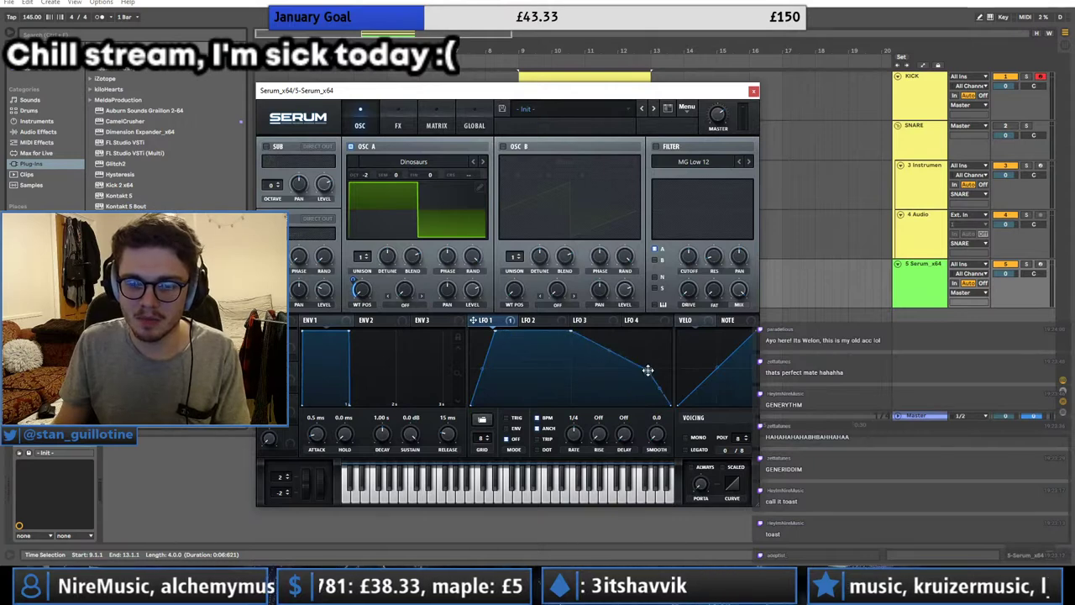
{"action": "left_click_drag", "start_coordinate": [648, 370], "coordinate": [614, 386]}
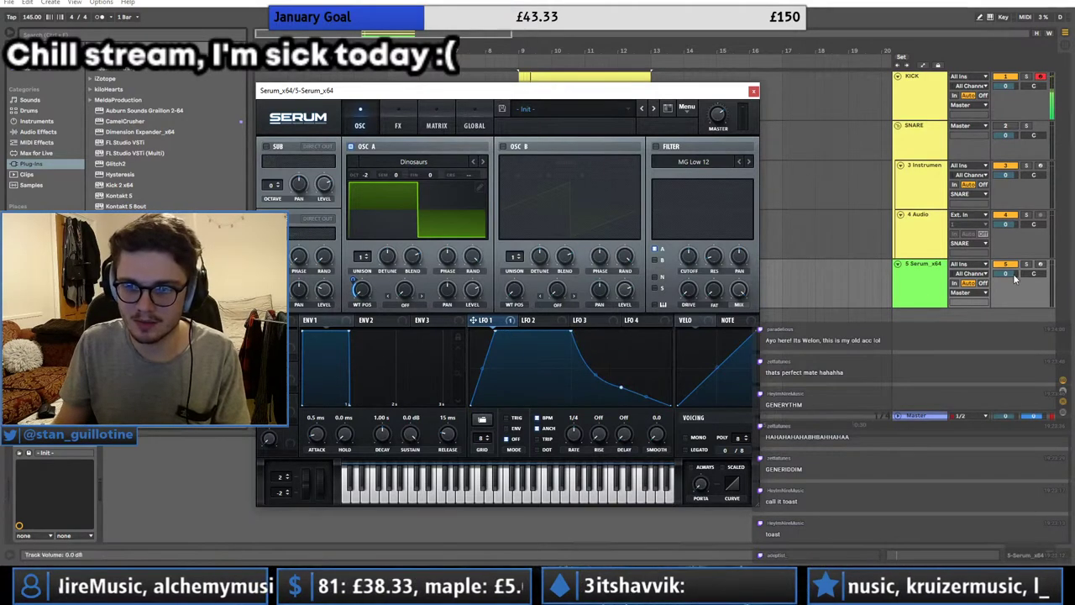
Step: Fill the Serum track's four-bar MIDI clip with repeated E2 notes, one starting every two beats
{"action": "left_click", "coordinate": [753, 92]}
{"action": "key", "text": "shift+Tab"}
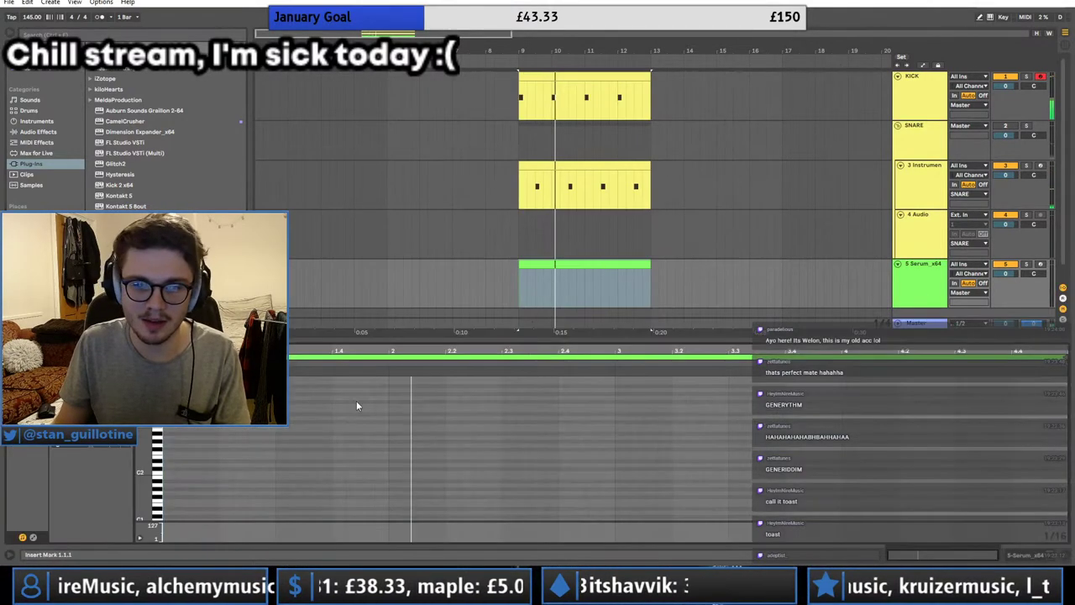
{"action": "double_click", "coordinate": [168, 460]}
{"action": "left_click_drag", "start_coordinate": [171, 460], "coordinate": [256, 457]}
{"action": "key", "text": "ctrl+d"}
{"action": "key", "text": "ctrl+a"}
{"action": "key", "text": "ctrl+d"}
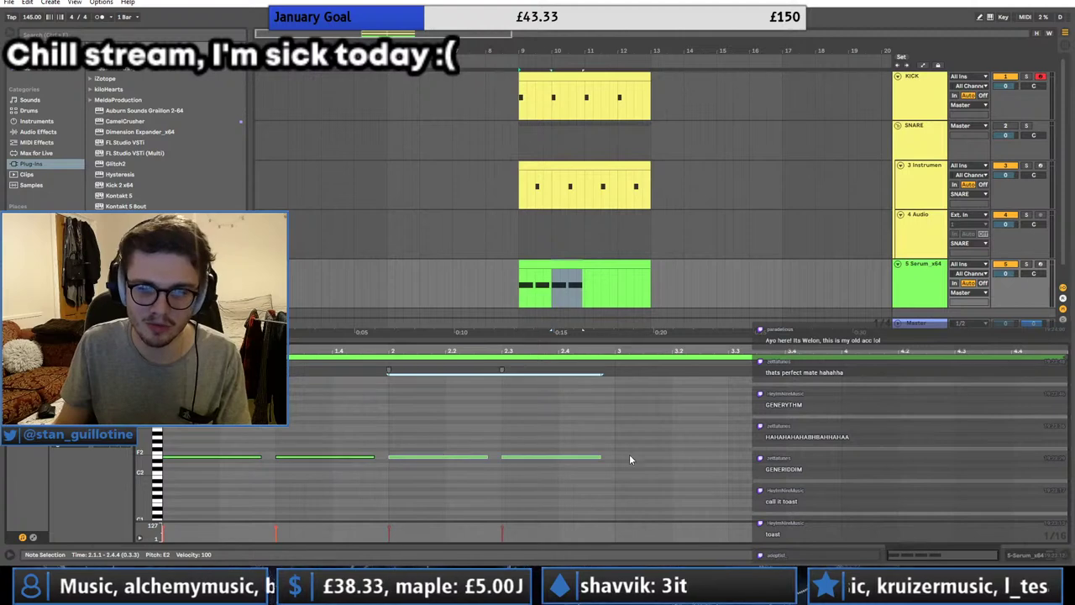
{"action": "key", "text": "ctrl+a"}
{"action": "key", "text": "ctrl+d"}
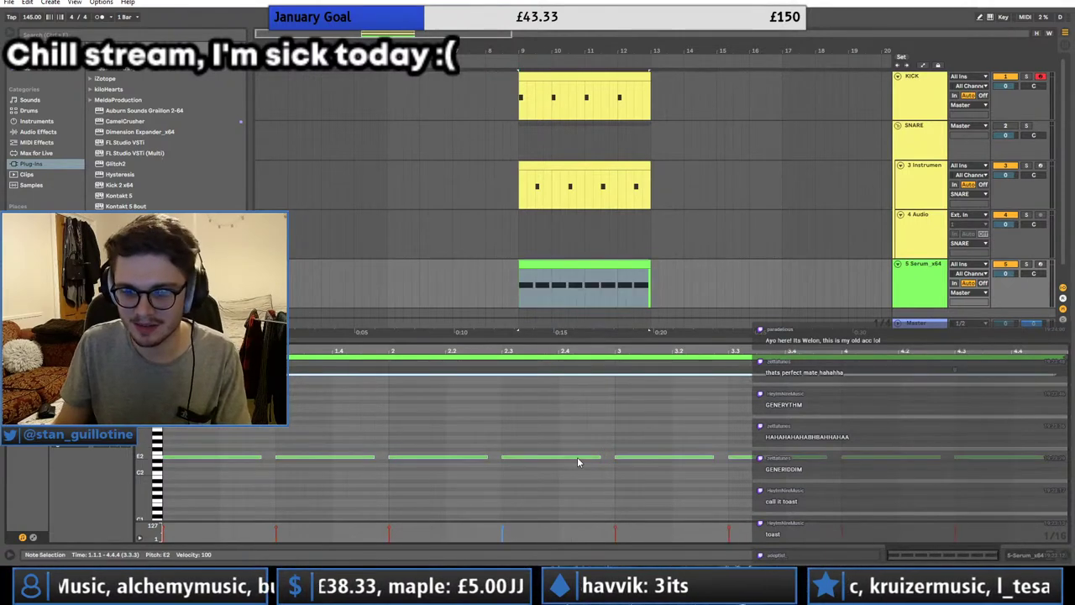
Step: Shift all the clip's notes a sixteenth later and shorten their ends by an eighth during playback
{"action": "key", "text": "space"}
{"action": "left_click_drag", "start_coordinate": [577, 457], "coordinate": [591, 460]}
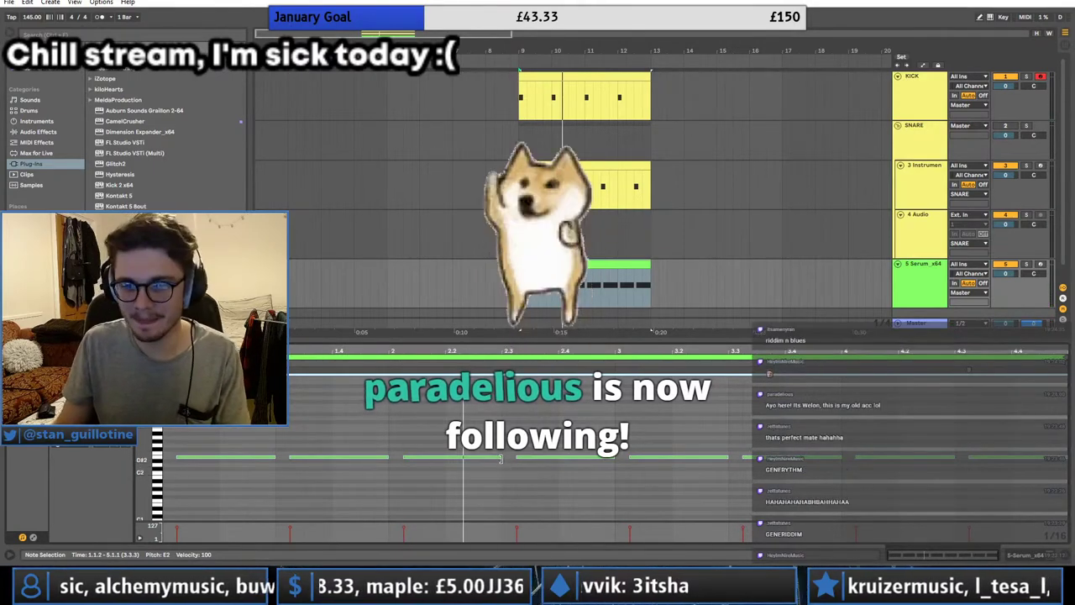
{"action": "left_click_drag", "start_coordinate": [501, 458], "coordinate": [473, 457]}
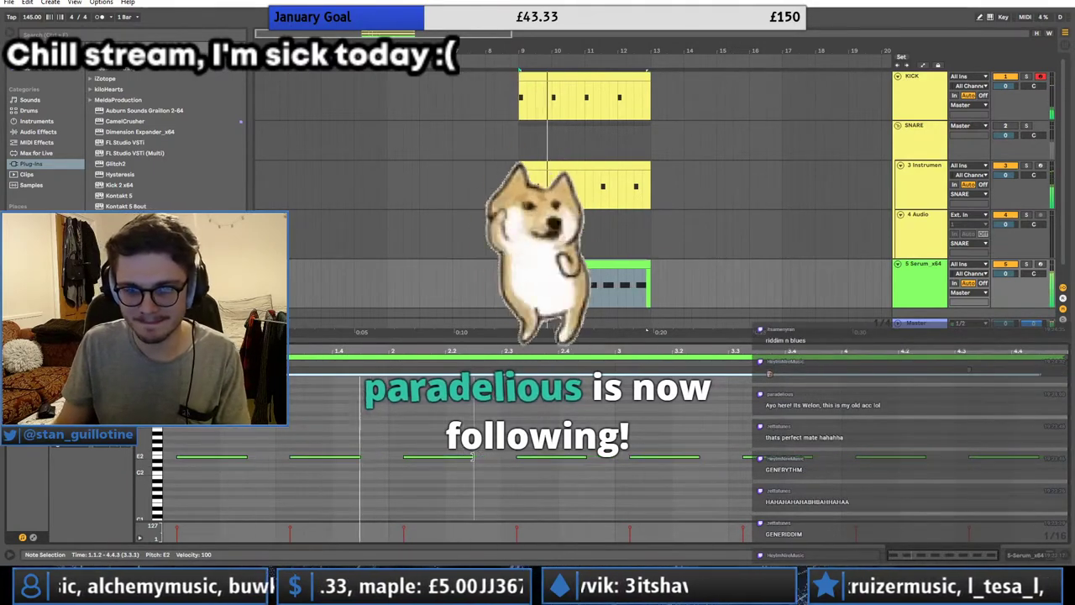
Step: Reopen Serum for the green MIDI track and lower the start of LFO 1's plateau while the loop plays
{"action": "left_click", "coordinate": [684, 225]}
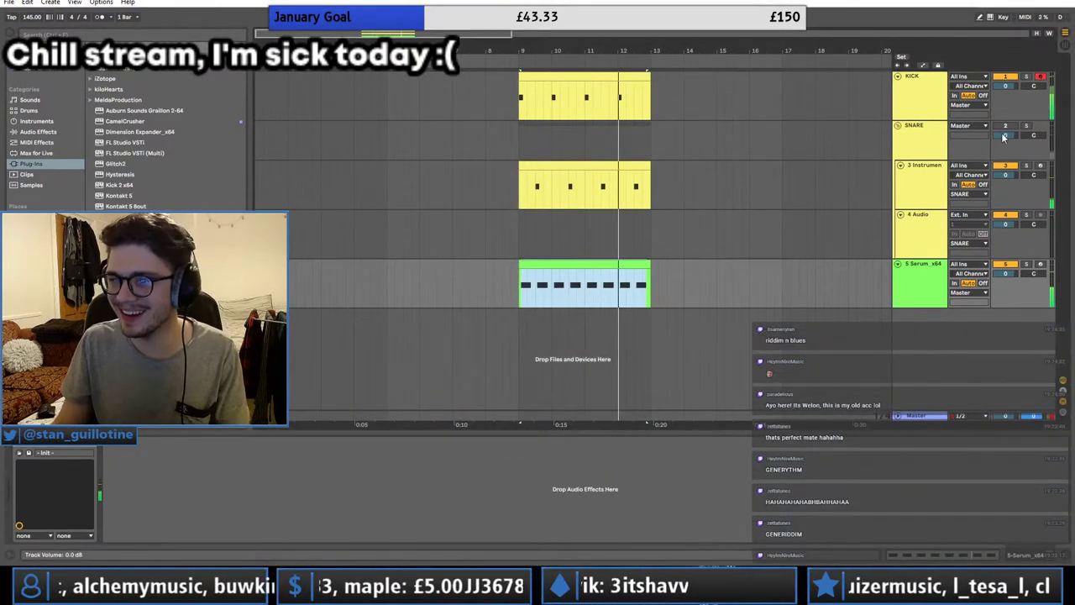
{"action": "key", "text": "space"}
{"action": "left_click", "coordinate": [571, 272]}
{"action": "left_click", "coordinate": [570, 264]}
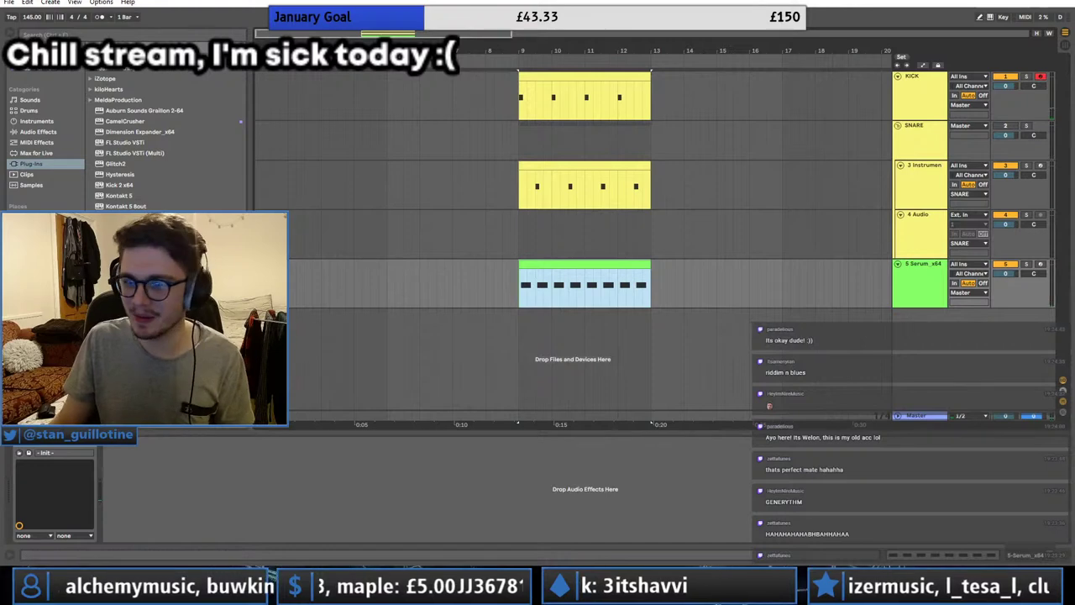
{"action": "left_click", "coordinate": [42, 447]}
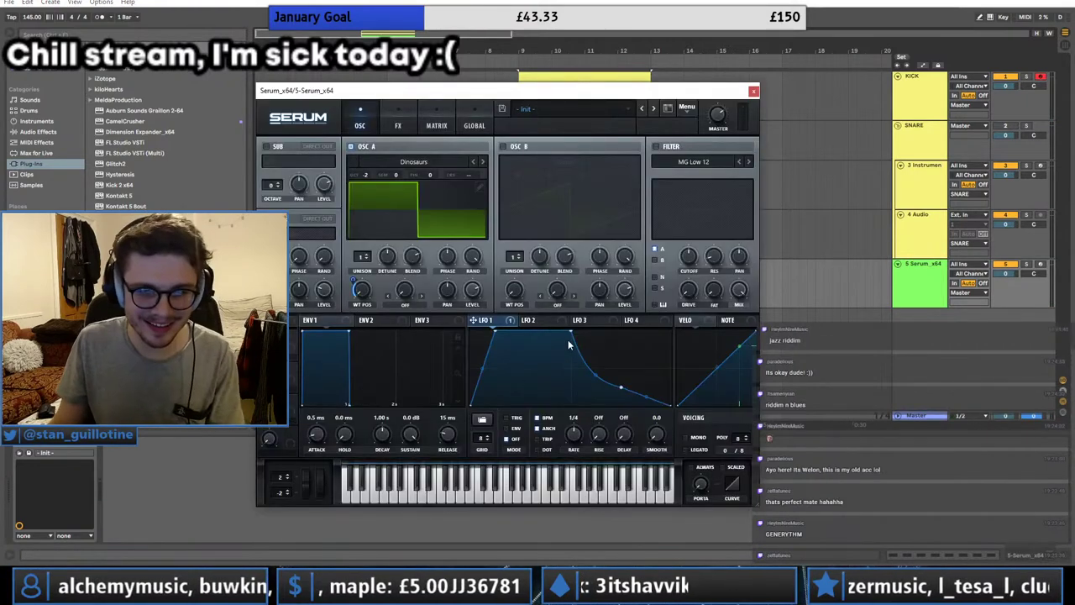
{"action": "key", "text": "space"}
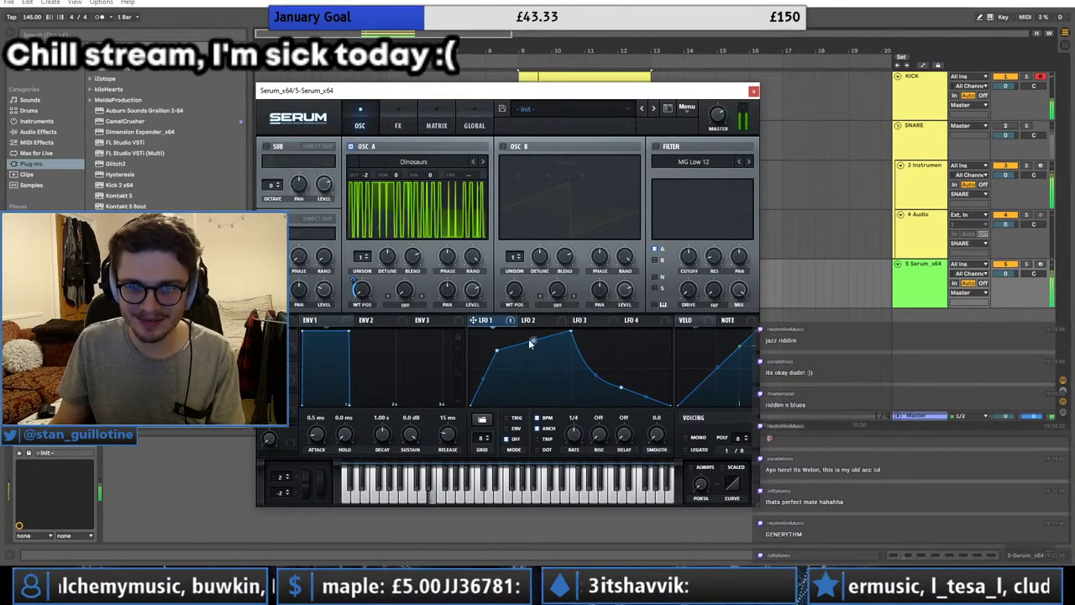
Step: Enable oscillator B, set oscillator A's warp mode to FM (from B) and modulate the warp amount with LFO 2
{"action": "left_click", "coordinate": [502, 146]}
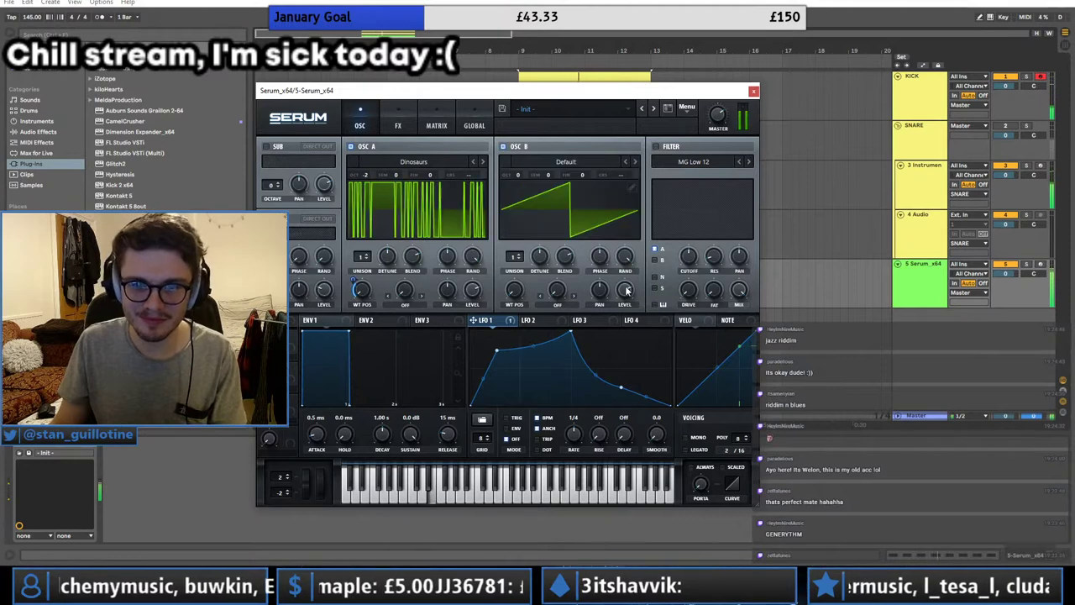
{"action": "left_click", "coordinate": [404, 304]}
{"action": "left_click", "coordinate": [420, 252]}
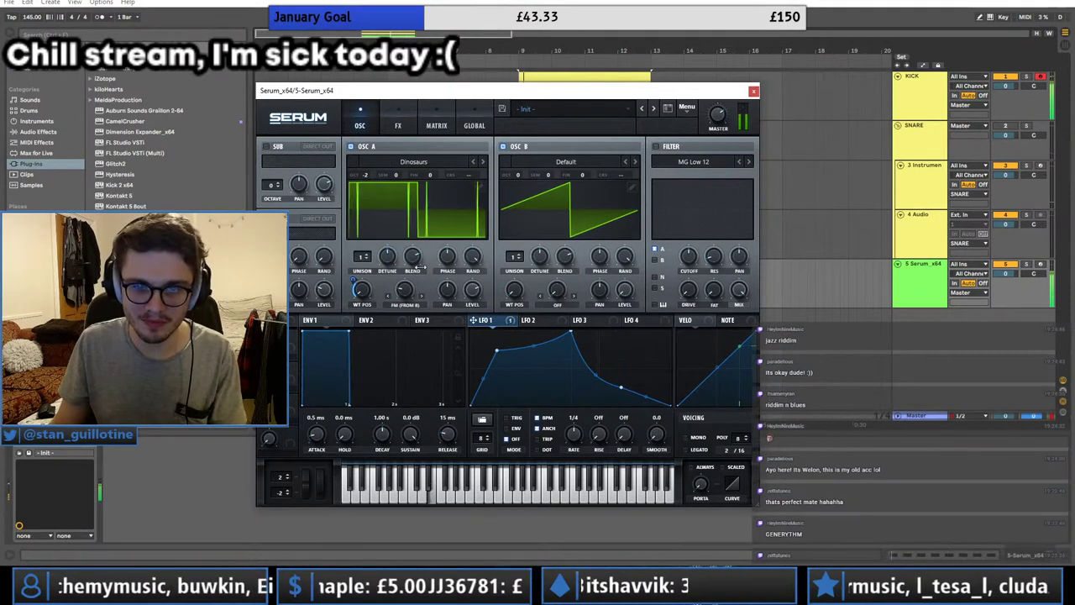
{"action": "left_click_drag", "start_coordinate": [549, 322], "coordinate": [403, 292]}
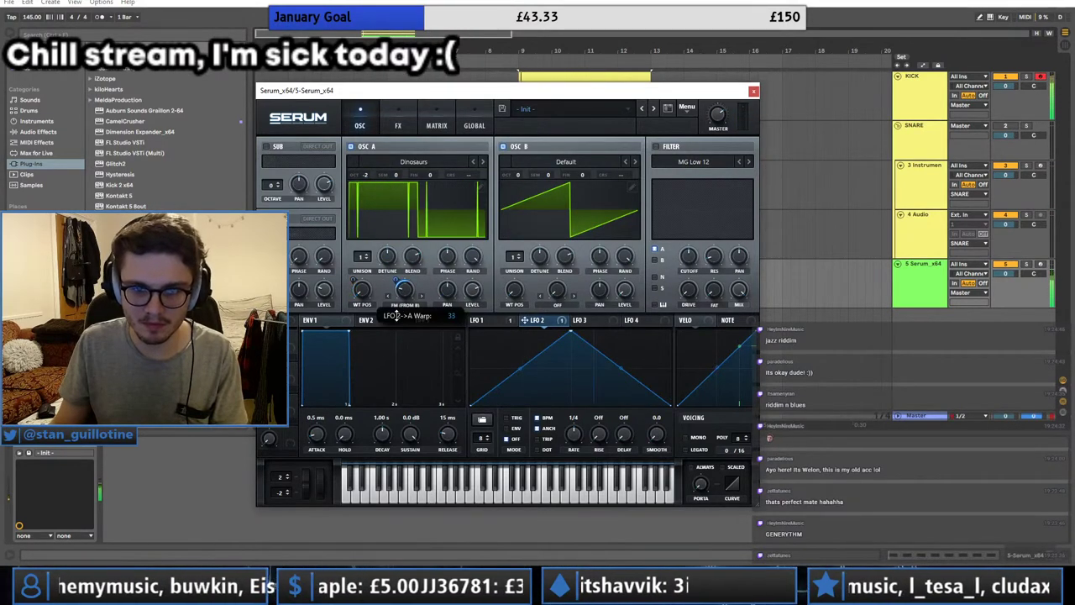
Step: Set oscillator B's octave to -1 and its semitone offset to +7
{"action": "left_click_drag", "start_coordinate": [510, 178], "coordinate": [529, 195]}
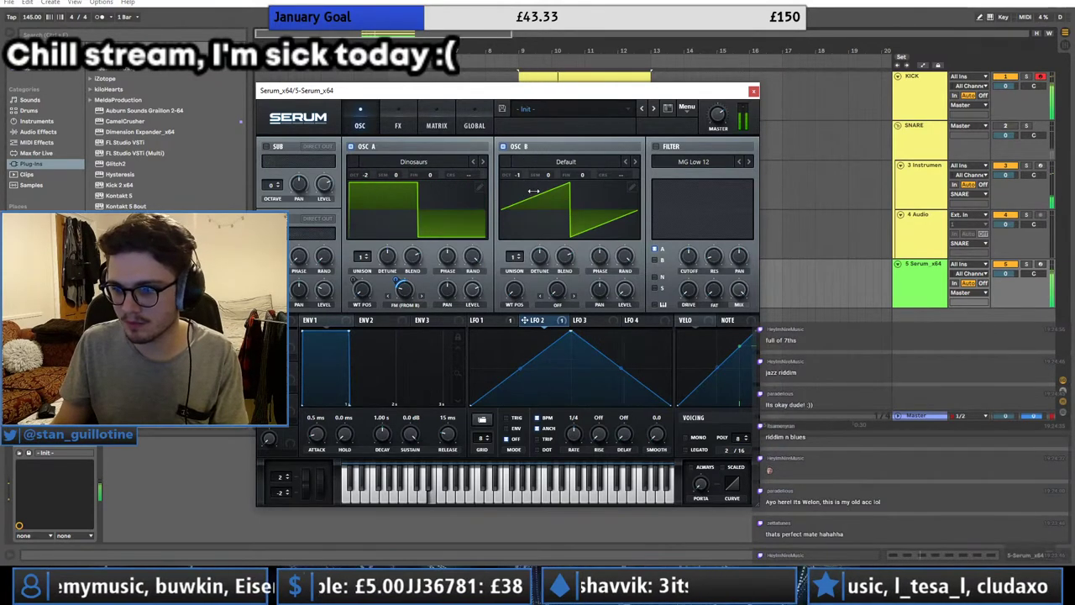
{"action": "left_click_drag", "start_coordinate": [548, 173], "coordinate": [549, 158]}
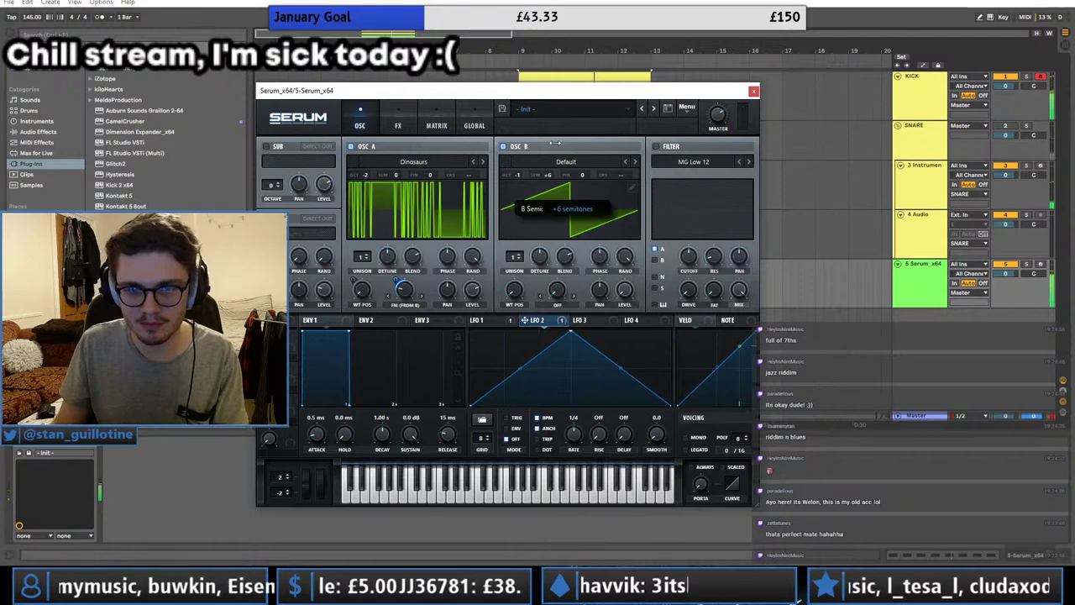
Step: Enable Serum's filter with the Flg + type and modulate its cutoff with LFO 3
{"action": "left_click", "coordinate": [655, 147]}
{"action": "left_click", "coordinate": [688, 163]}
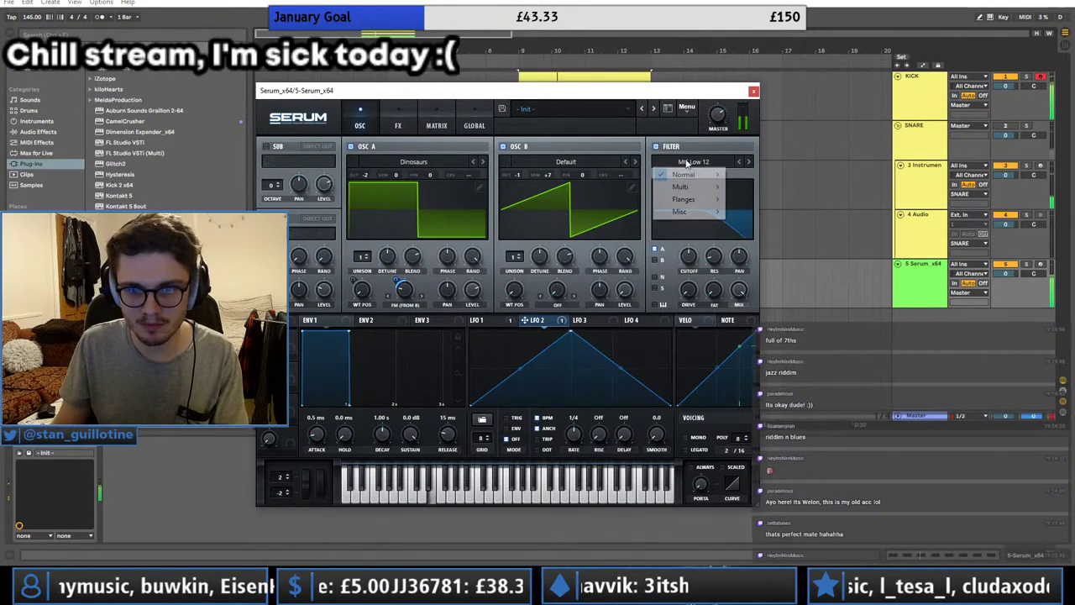
{"action": "mouse_move", "coordinate": [697, 199]}
{"action": "left_click", "coordinate": [750, 298]}
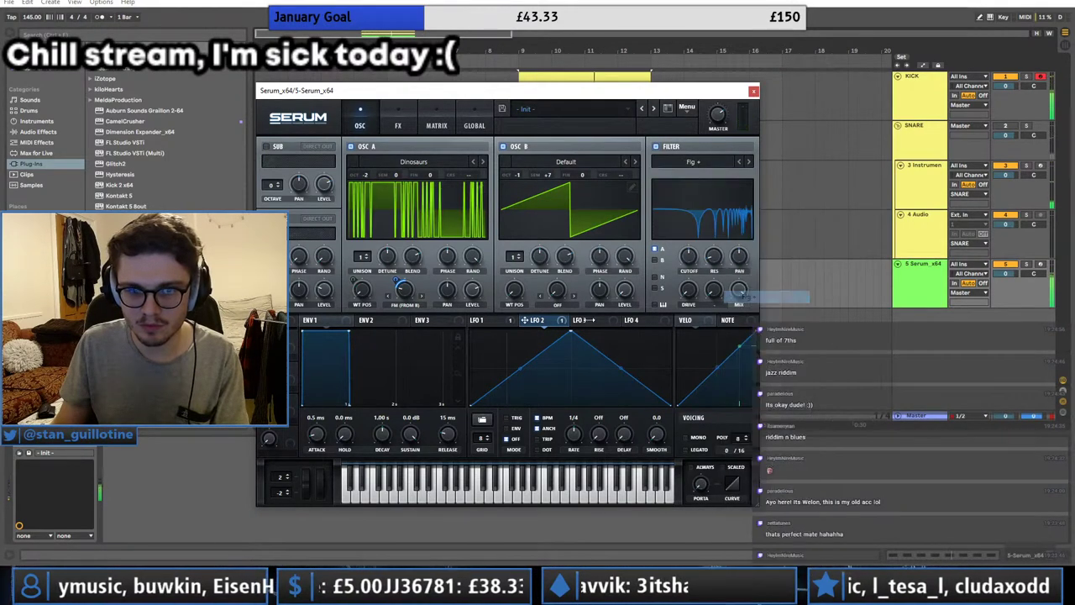
{"action": "left_click_drag", "start_coordinate": [689, 259], "coordinate": [689, 249]}
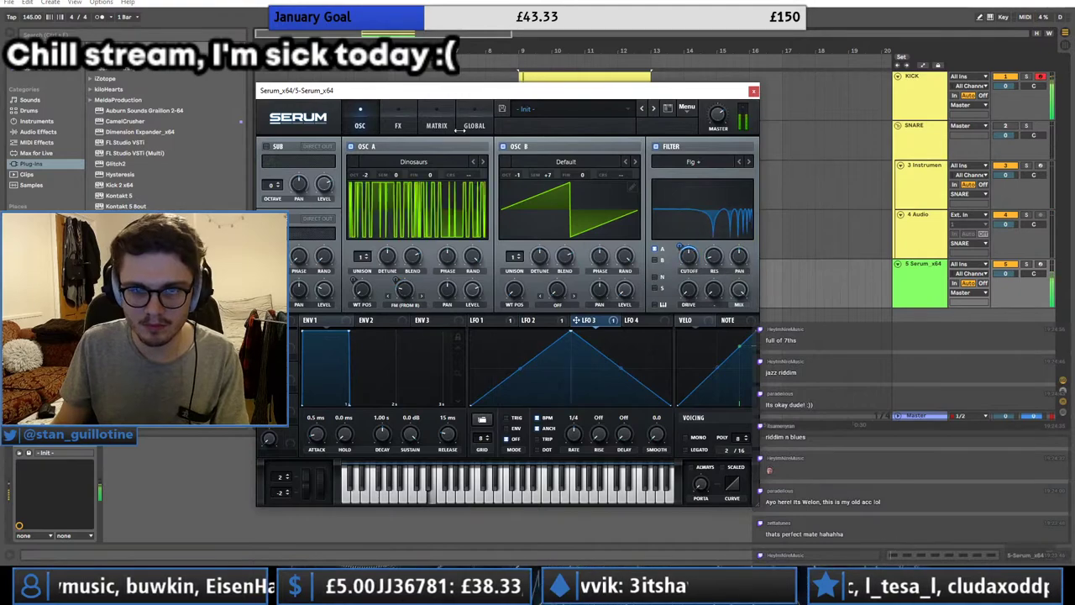
Step: Change the filter type to Phs 36+ and adjust LFO 3's modulation amount on the cutoff
{"action": "left_click", "coordinate": [436, 125]}
{"action": "left_click", "coordinate": [360, 125]}
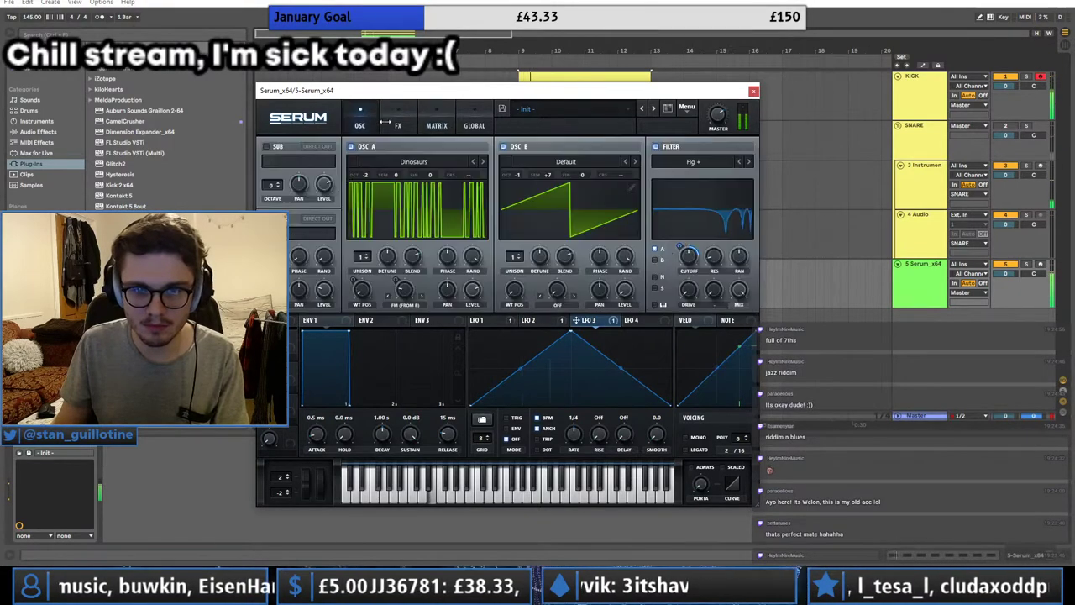
{"action": "left_click", "coordinate": [693, 161]}
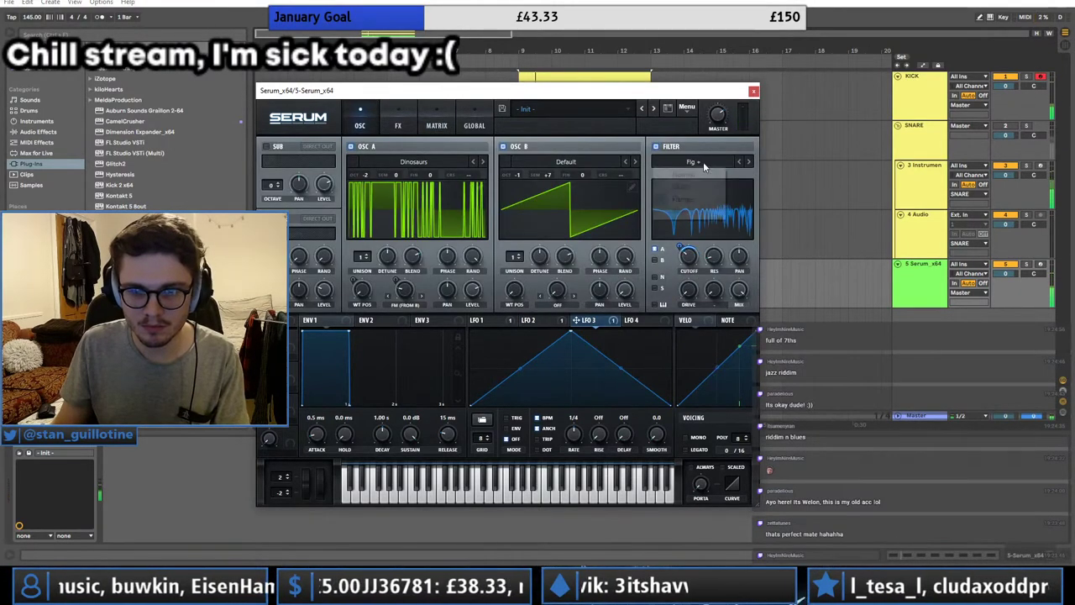
{"action": "mouse_move", "coordinate": [679, 210]}
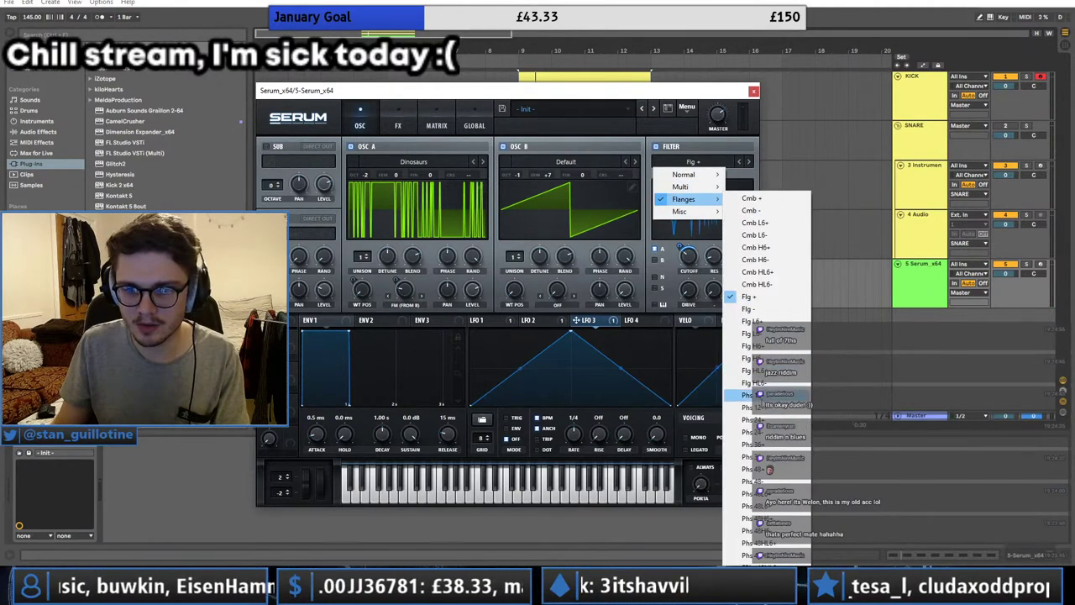
{"action": "left_click", "coordinate": [751, 445]}
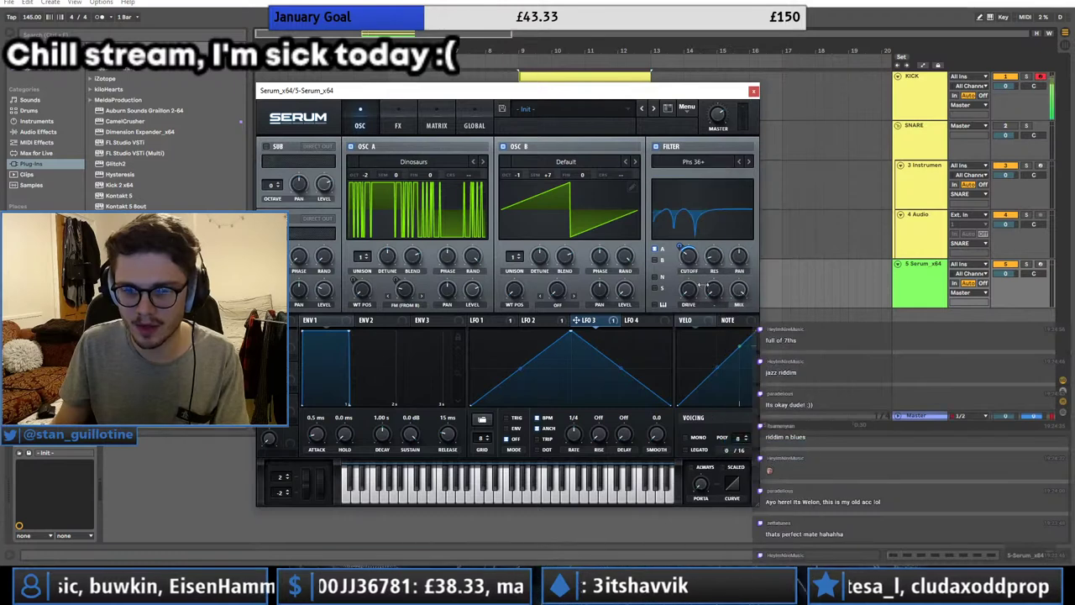
{"action": "left_click_drag", "start_coordinate": [682, 245], "coordinate": [683, 247]}
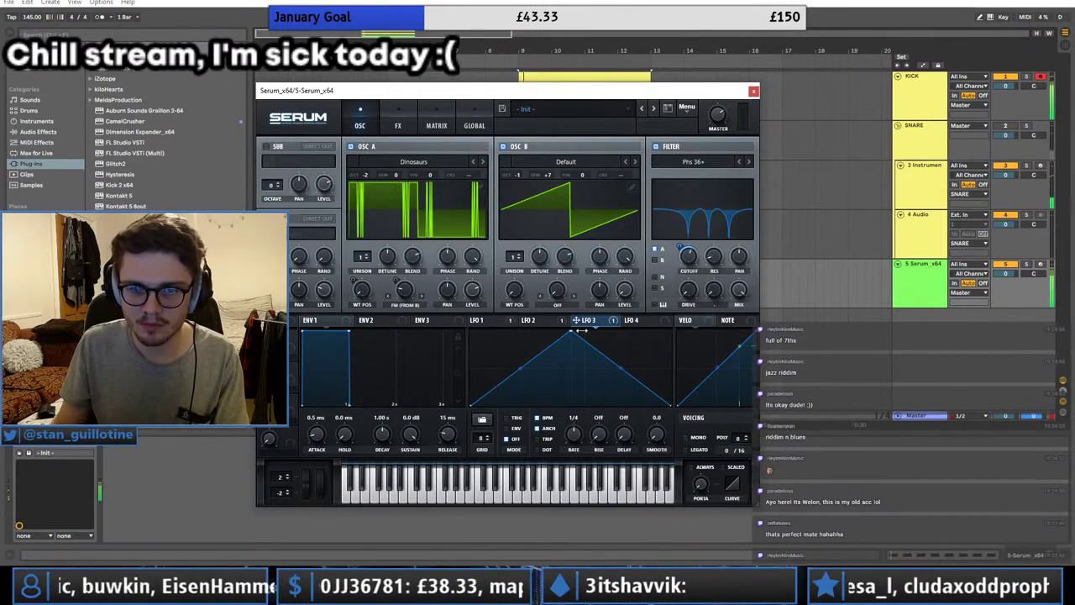
Step: Reshape LFO 3 with a sharp early peak, a gentle slope and a steep drop near the midpoint, in Trig mode
{"action": "left_click_drag", "start_coordinate": [567, 338], "coordinate": [482, 317]}
{"action": "left_click_drag", "start_coordinate": [557, 355], "coordinate": [546, 339]}
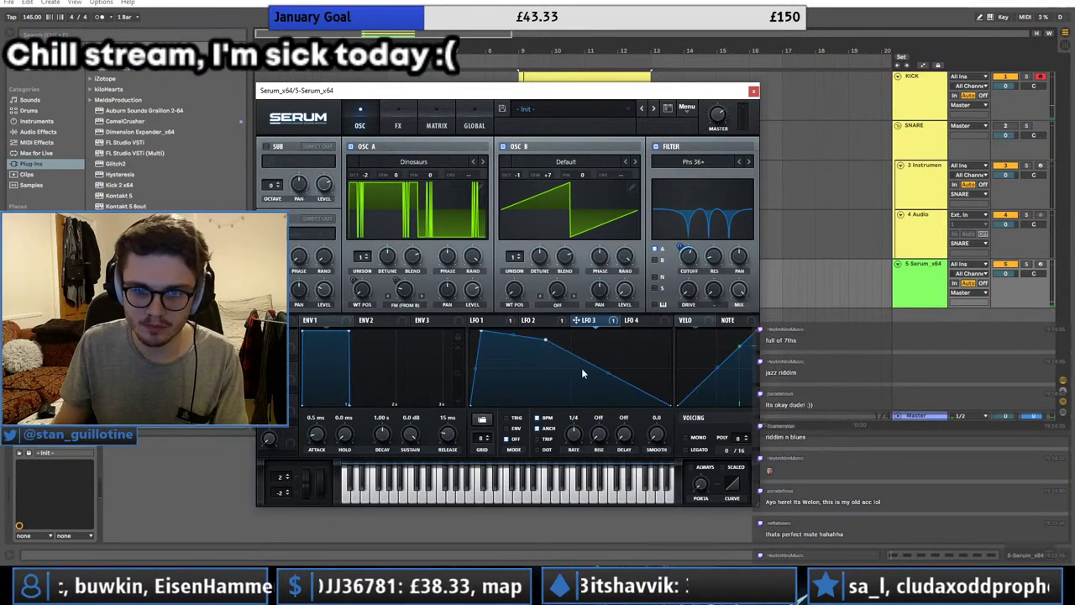
{"action": "left_click", "coordinate": [514, 419]}
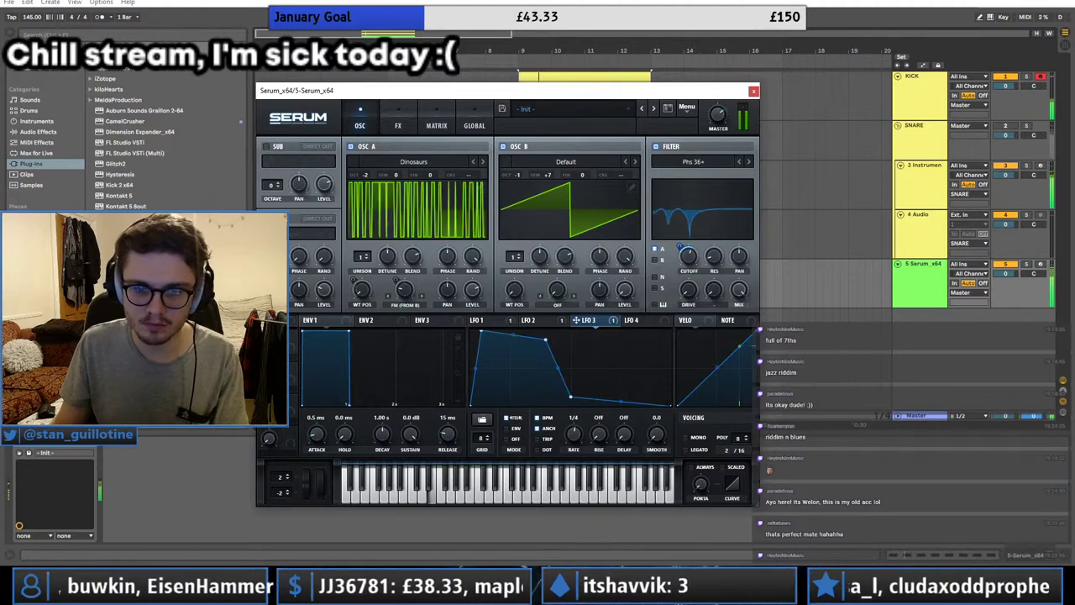
Step: Switch LFO 1 to Env mode and move its peak and decay earlier so the curve reaches zero just past the midpoint
{"action": "left_click", "coordinate": [527, 320]}
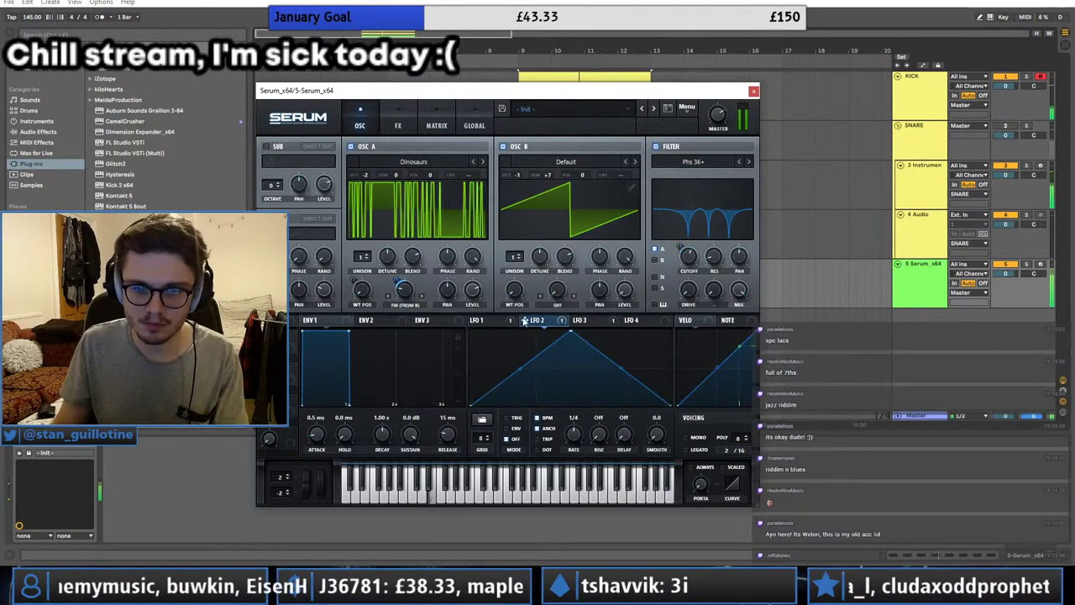
{"action": "left_click", "coordinate": [487, 320]}
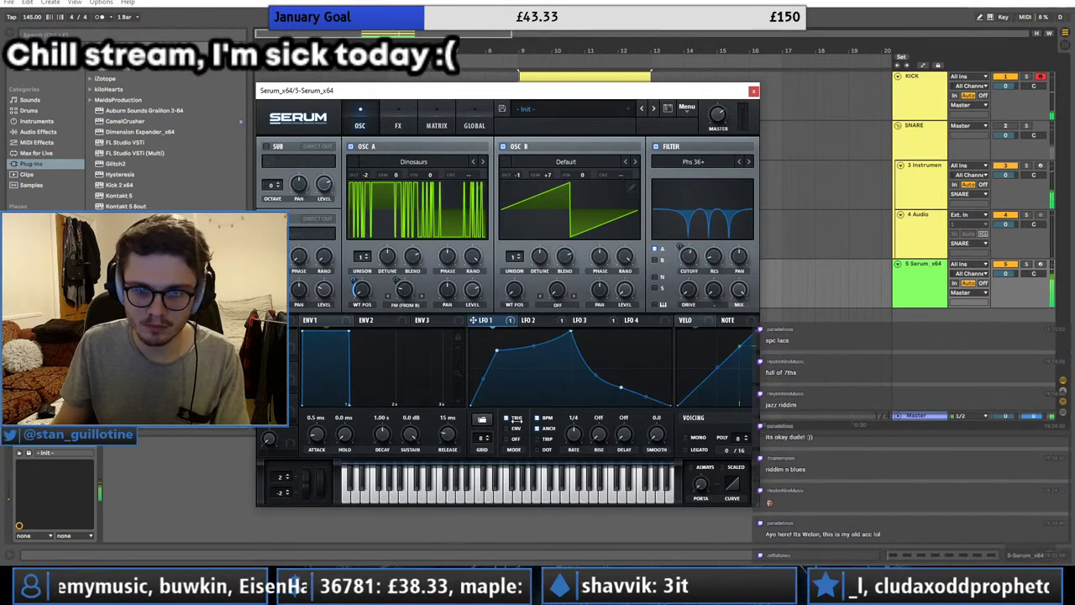
{"action": "left_click", "coordinate": [534, 320]}
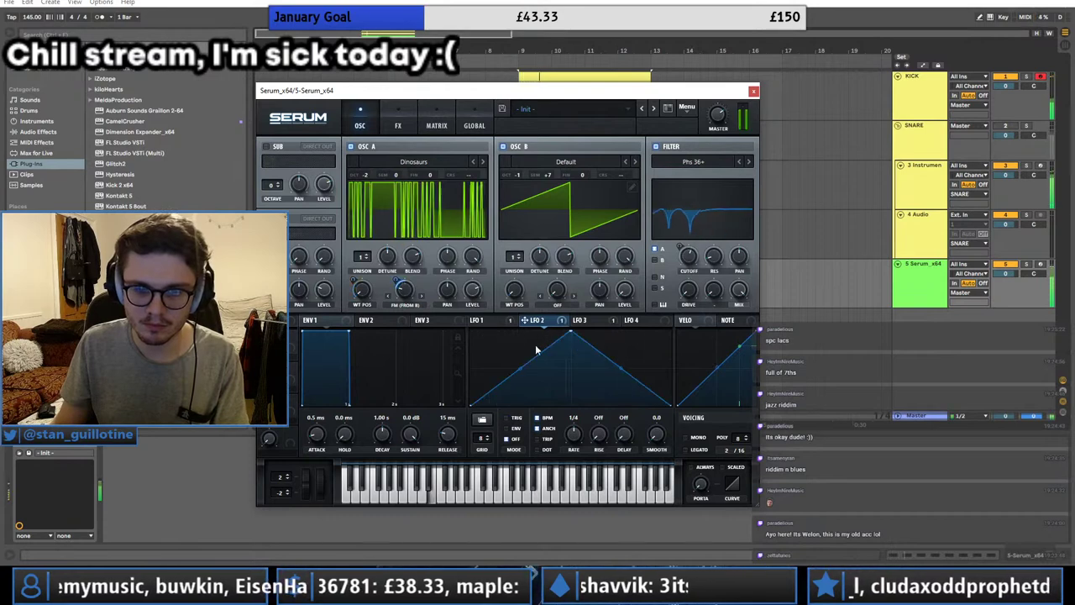
{"action": "left_click", "coordinate": [486, 319]}
{"action": "left_click_drag", "start_coordinate": [571, 333], "coordinate": [534, 332]}
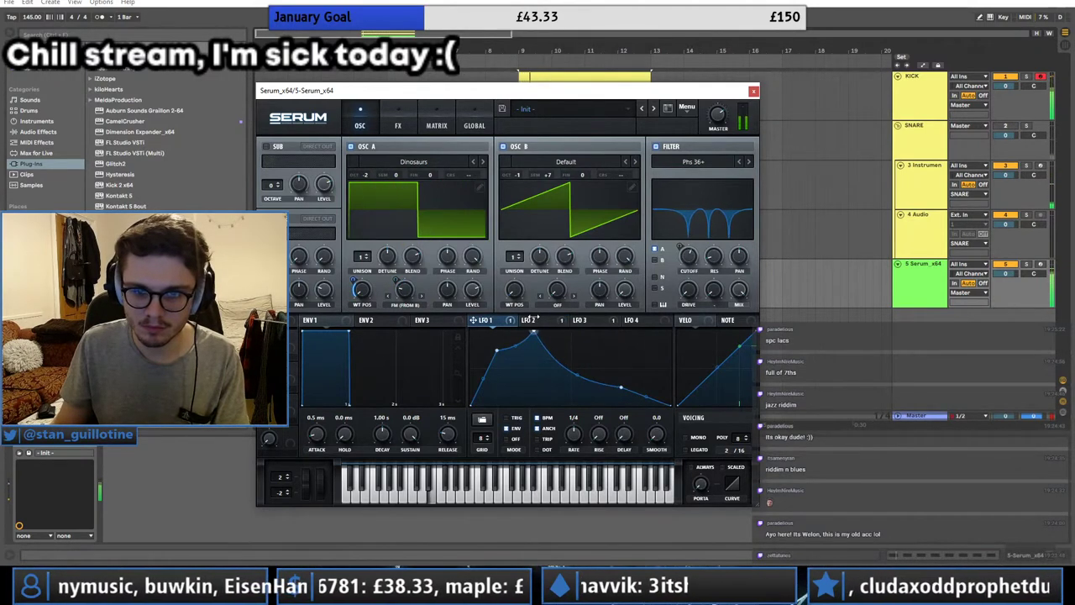
{"action": "left_click_drag", "start_coordinate": [617, 386], "coordinate": [578, 405]}
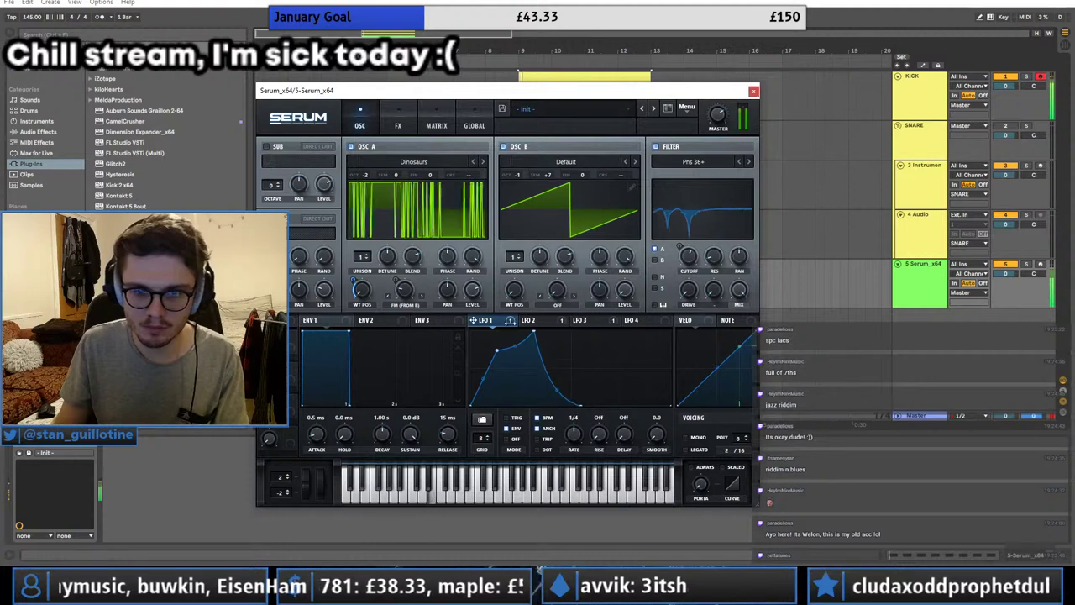
Step: Modulate oscillator A's level with LFO 1 and add a second triangular peak to the second half of its shape
{"action": "left_click_drag", "start_coordinate": [466, 280], "coordinate": [465, 245]}
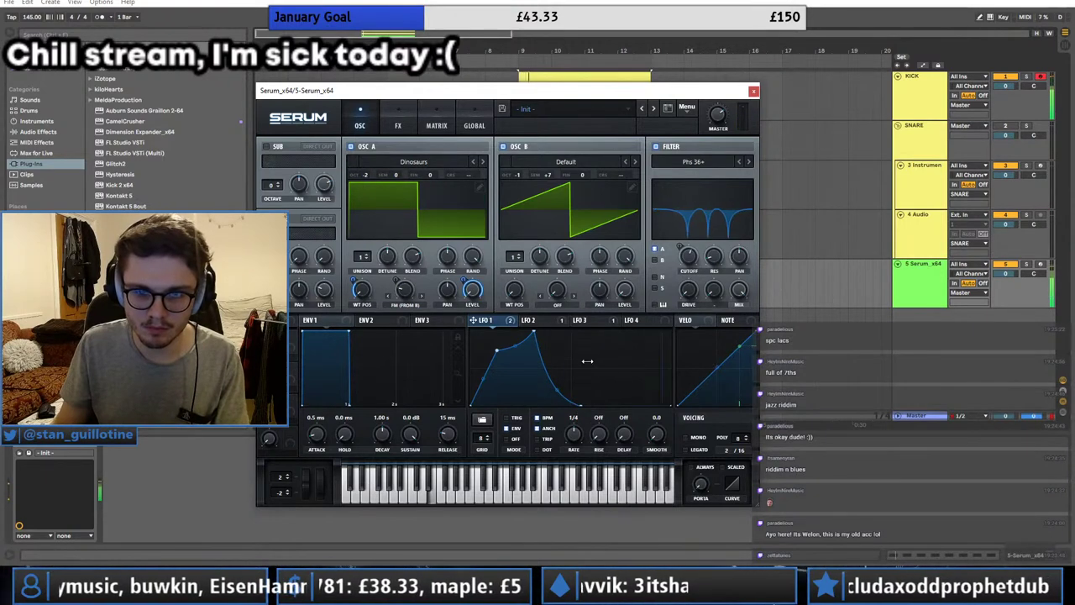
{"action": "left_click_drag", "start_coordinate": [619, 380], "coordinate": [604, 335]}
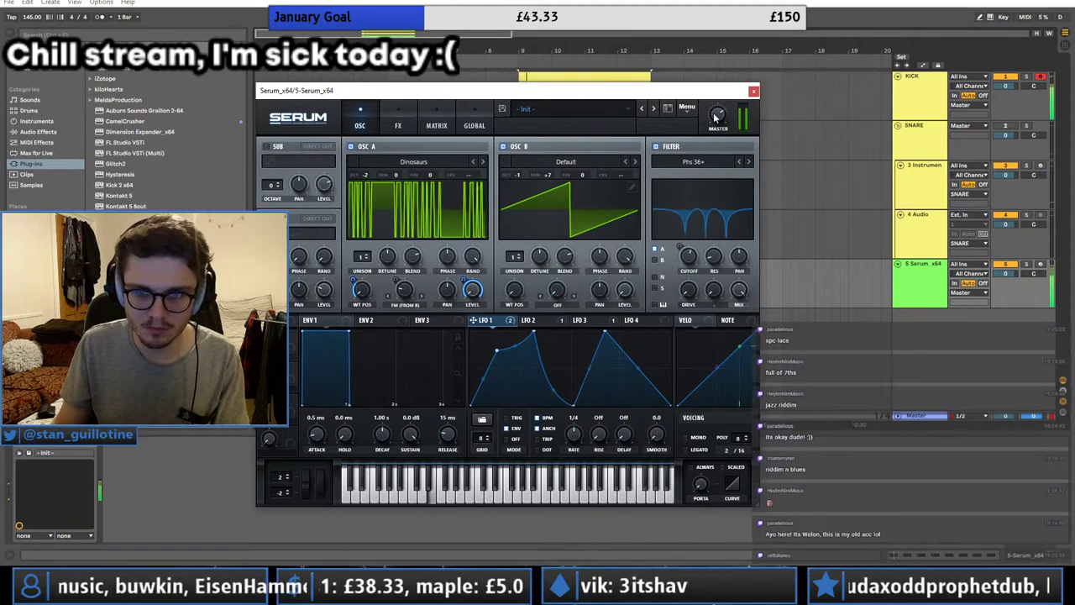
Step: Fill the gaps in the Serum clip with duplicated E2 notes, then shorten all the notes to leave small gaps between them
{"action": "left_click", "coordinate": [753, 93]}
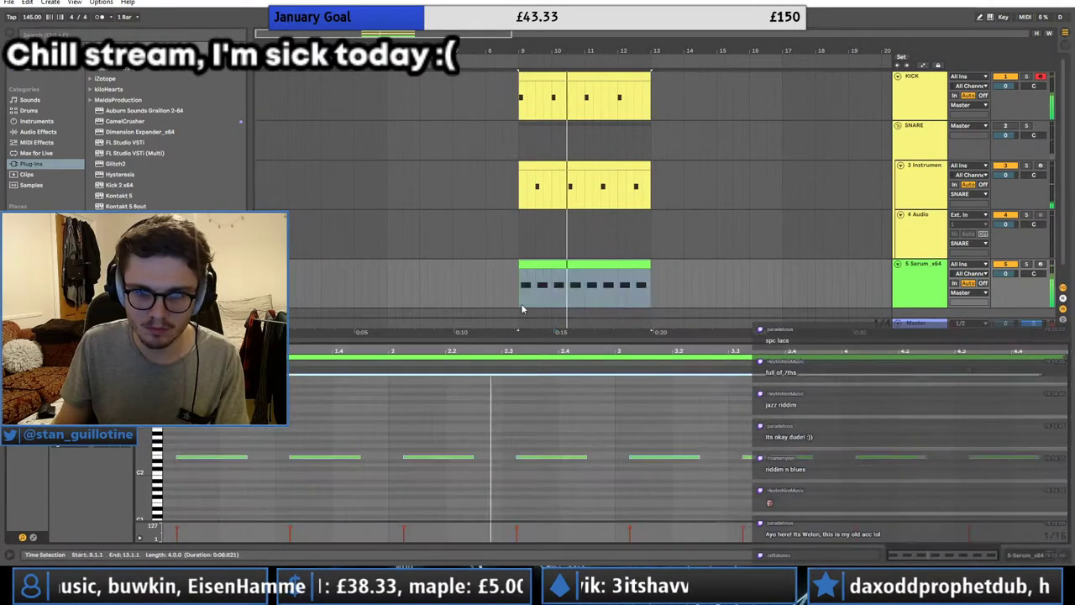
{"action": "double_click", "coordinate": [520, 285]}
{"action": "left_click_drag", "start_coordinate": [211, 459], "coordinate": [206, 459]}
{"action": "key", "text": "ctrl+c"}
{"action": "left_click", "coordinate": [220, 457]}
{"action": "key", "text": "ctrl+v"}
{"action": "key", "text": "ctrl+a"}
{"action": "key", "text": "space"}
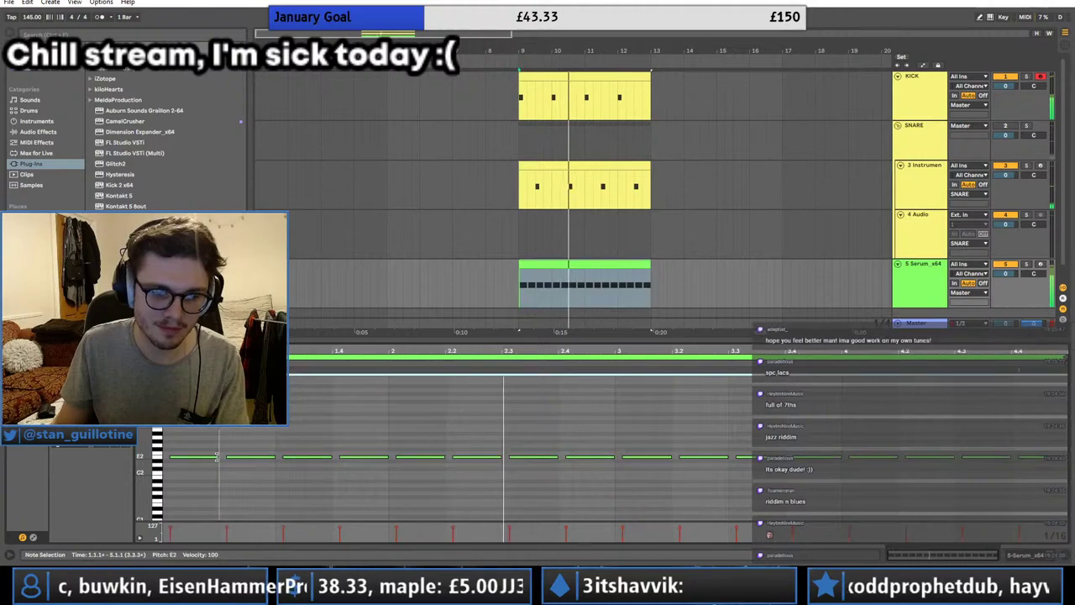
{"action": "left_click_drag", "start_coordinate": [218, 457], "coordinate": [210, 457]}
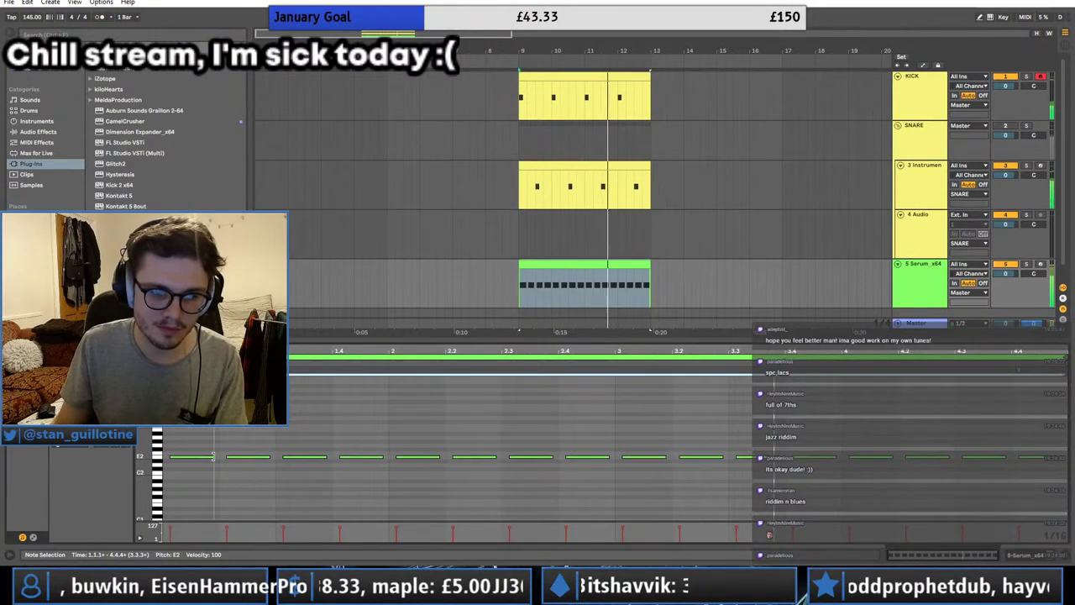
Step: Reopen the Serum instrument, set LFO 2 to Trig mode and try out oscillator B's octave setting
{"action": "left_click", "coordinate": [912, 299]}
{"action": "key", "text": "space"}
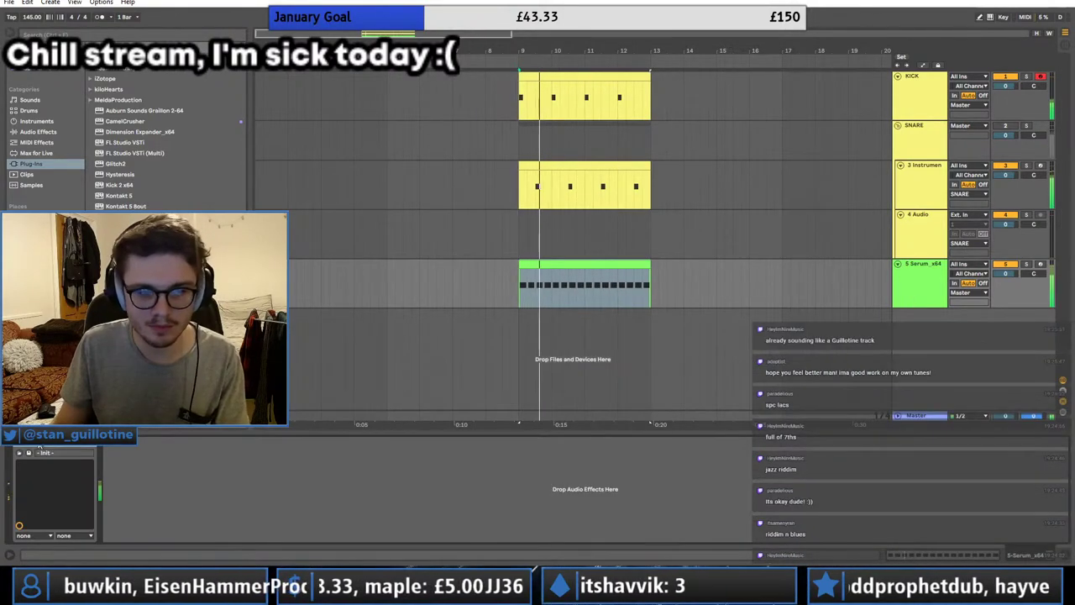
{"action": "left_click", "coordinate": [31, 441]}
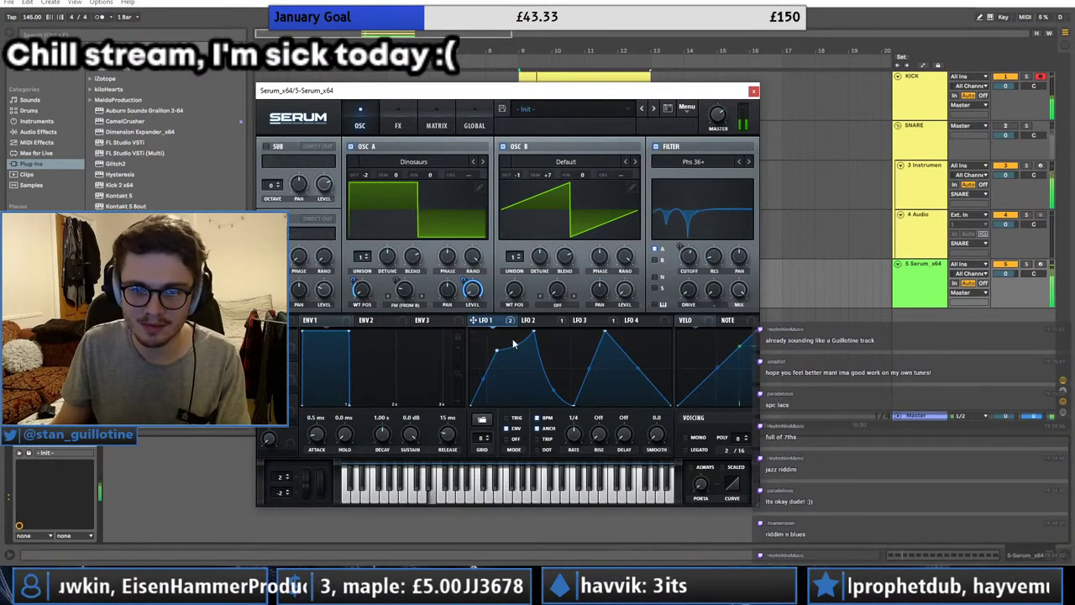
{"action": "left_click", "coordinate": [549, 322]}
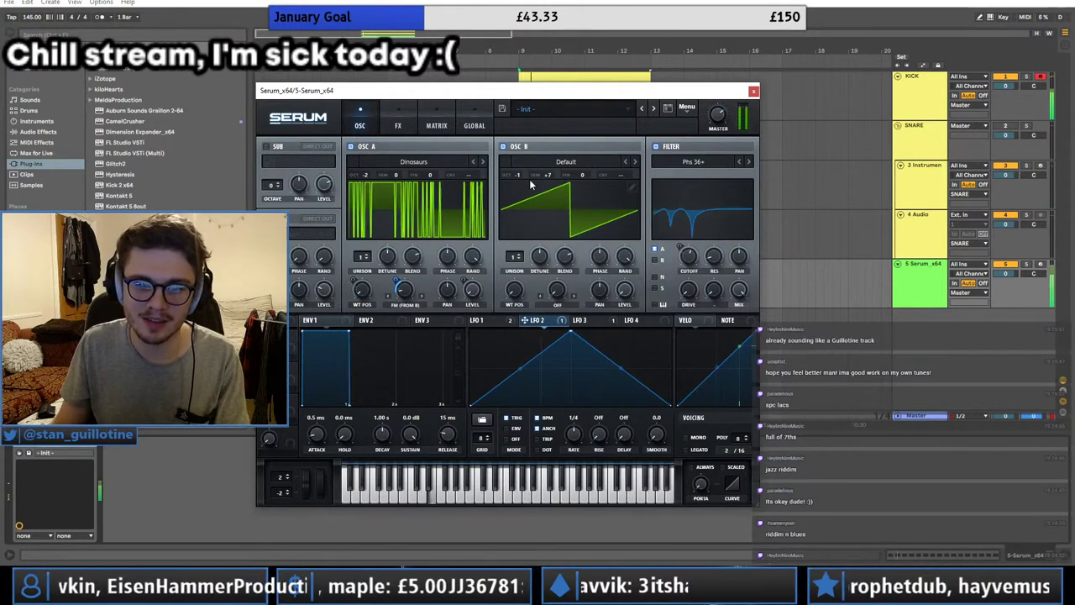
{"action": "mouse_move", "coordinate": [518, 175]}
{"action": "left_mouse_down"}
{"action": "mouse_move", "coordinate": [522, 161]}
{"action": "mouse_move", "coordinate": [517, 195]}
{"action": "mouse_move", "coordinate": [524, 183]}
{"action": "left_mouse_up"}
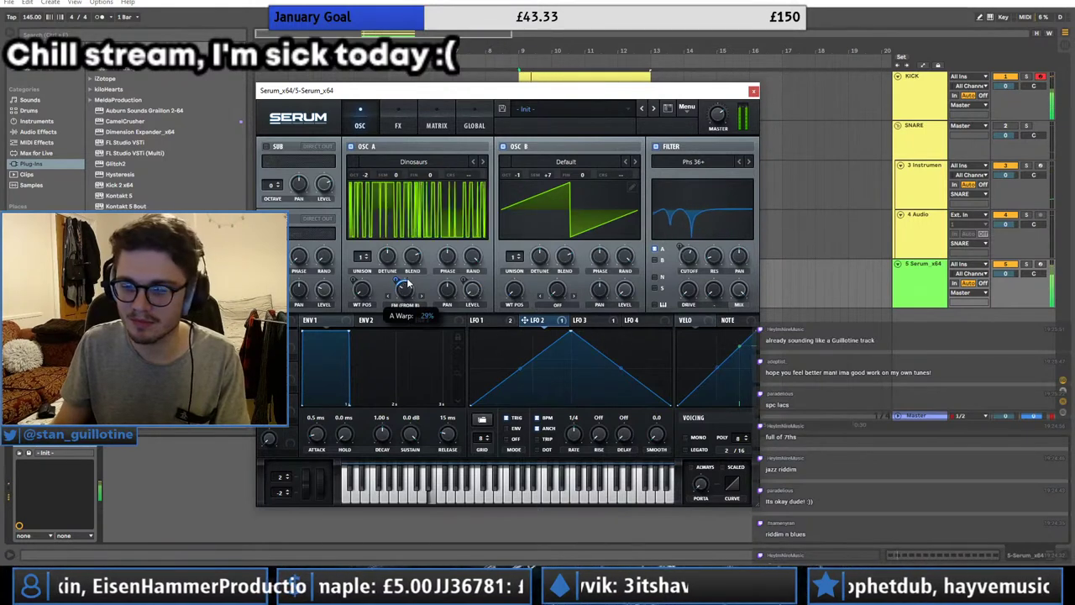
Step: Enable the sub oscillator at octave -2, and give both noise and sub LFO 1 level modulation and direct output
{"action": "left_click", "coordinate": [476, 320]}
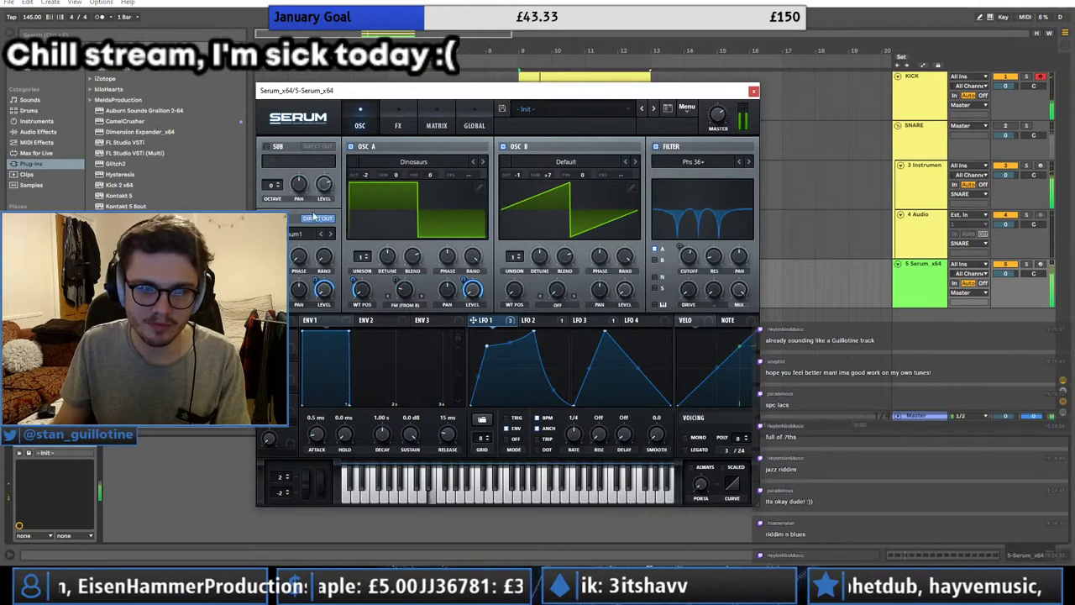
{"action": "left_click", "coordinate": [267, 147]}
{"action": "left_click_drag", "start_coordinate": [271, 184], "coordinate": [273, 212]}
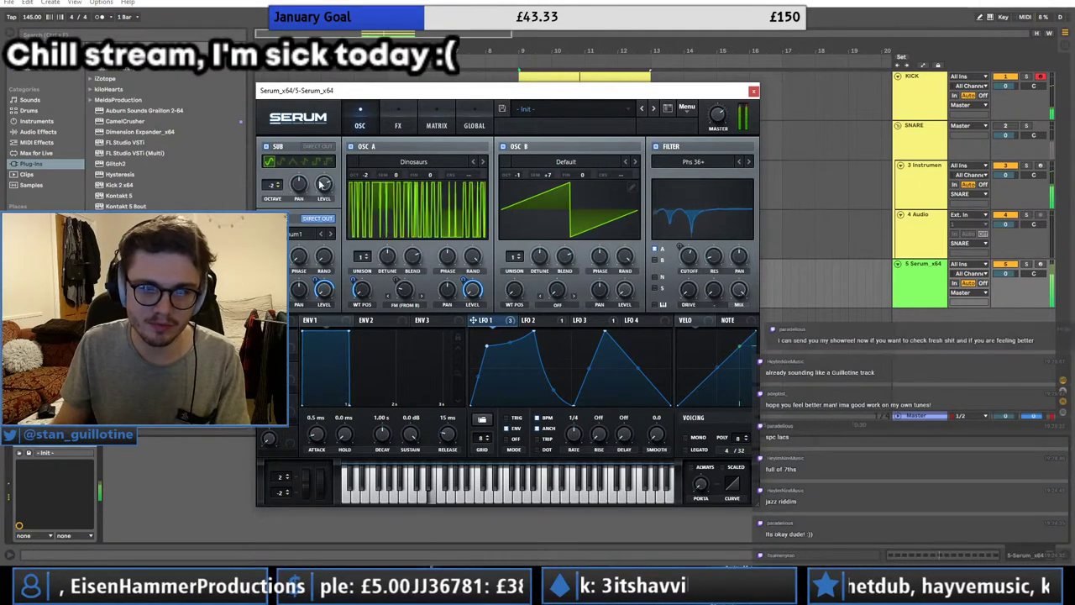
{"action": "left_click_drag", "start_coordinate": [495, 321], "coordinate": [324, 184]}
{"action": "left_click", "coordinate": [318, 148]}
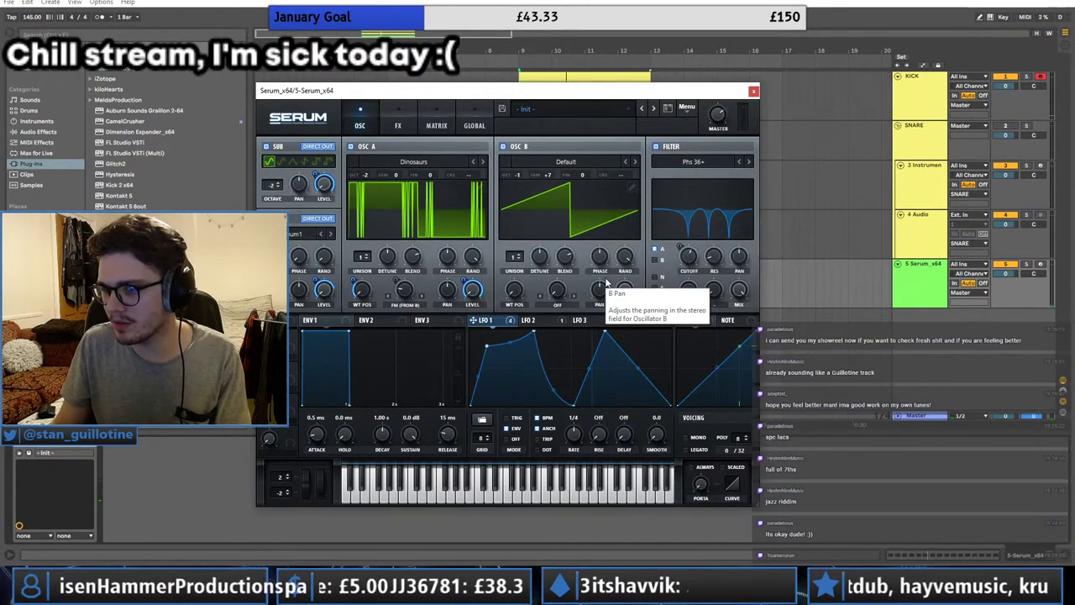
Step: Set LFO 3 to Env mode, delete the two points after its peak and bend the remaining line into a smooth decay
{"action": "left_click", "coordinate": [528, 320]}
{"action": "left_click", "coordinate": [580, 320]}
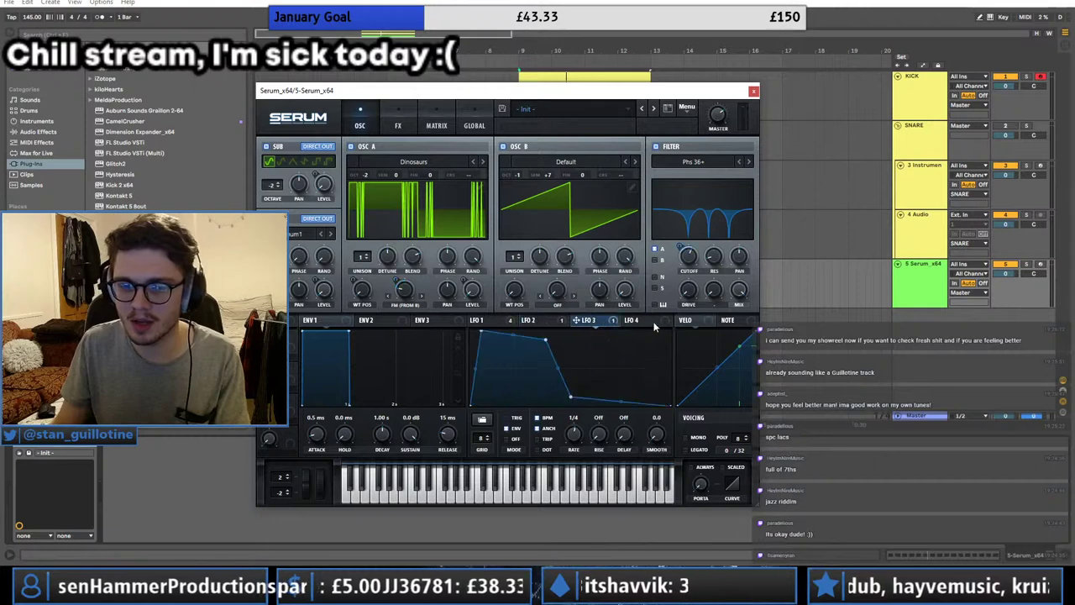
{"action": "left_click", "coordinate": [638, 320]}
{"action": "left_click", "coordinate": [588, 322]}
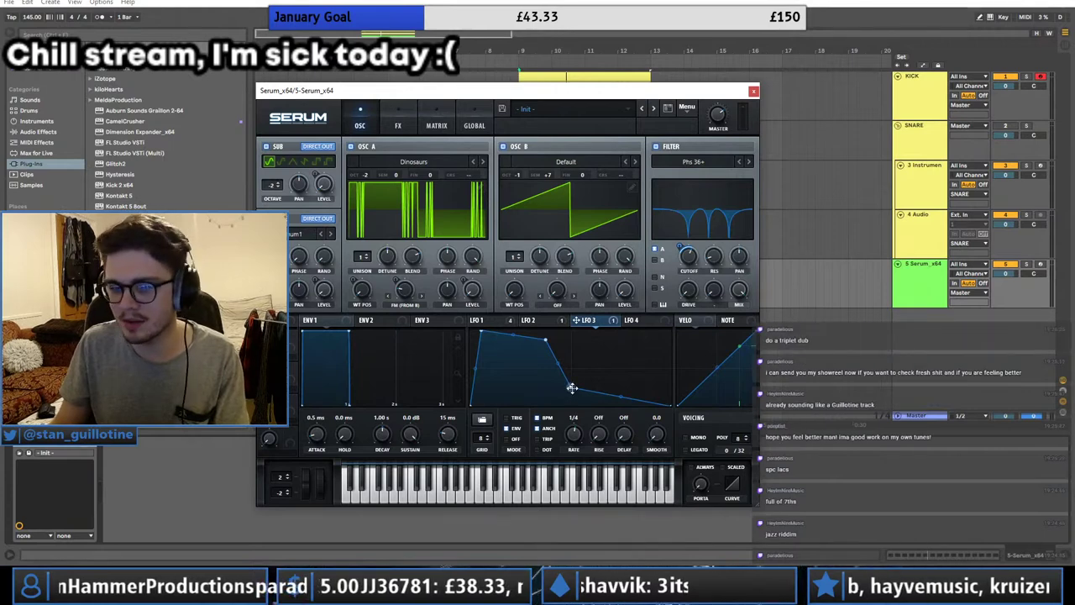
{"action": "double_click", "coordinate": [571, 404]}
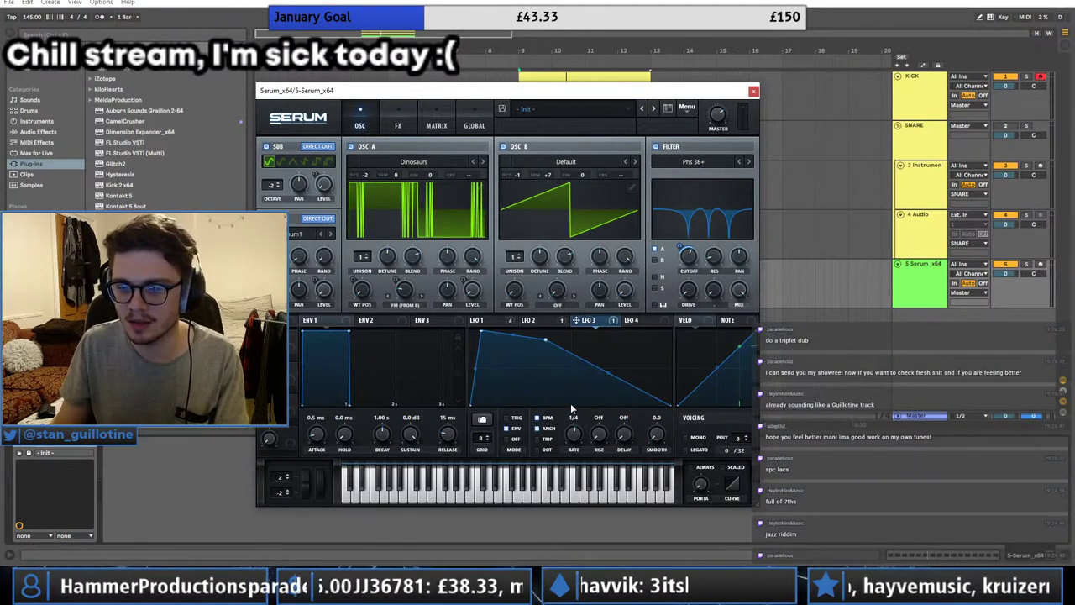
{"action": "double_click", "coordinate": [545, 341]}
{"action": "left_click_drag", "start_coordinate": [577, 369], "coordinate": [572, 384]}
{"action": "key", "text": "space"}
Step: Set LFO 1 to Trig mode at a 1/8 triplet rate and reshape it into one early peak, a gentle slope and a curved decay
{"action": "left_click", "coordinate": [486, 320]}
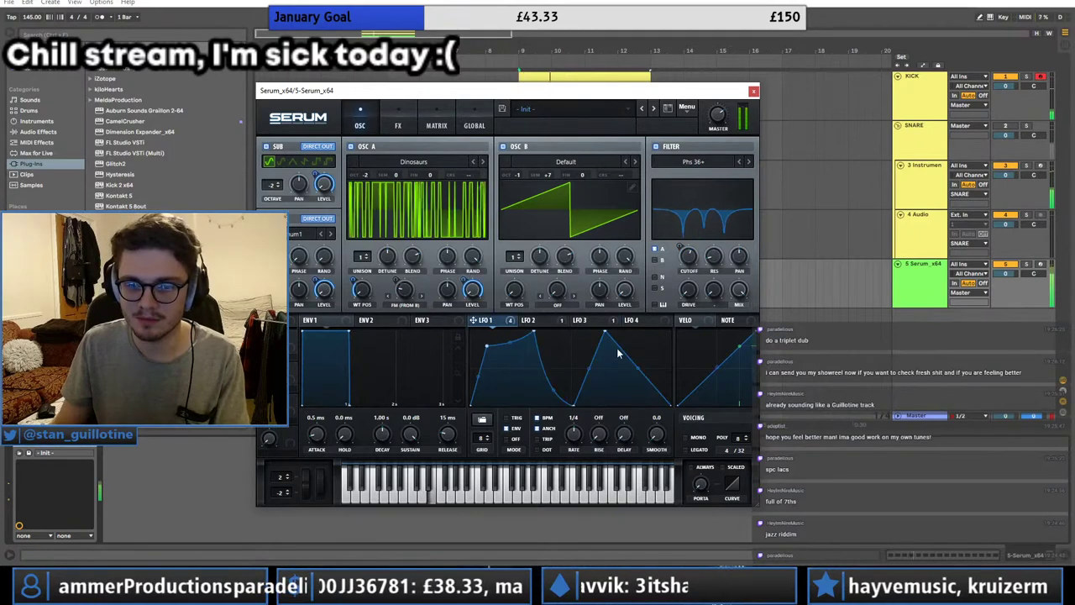
{"action": "left_click_drag", "start_coordinate": [579, 406], "coordinate": [624, 360]}
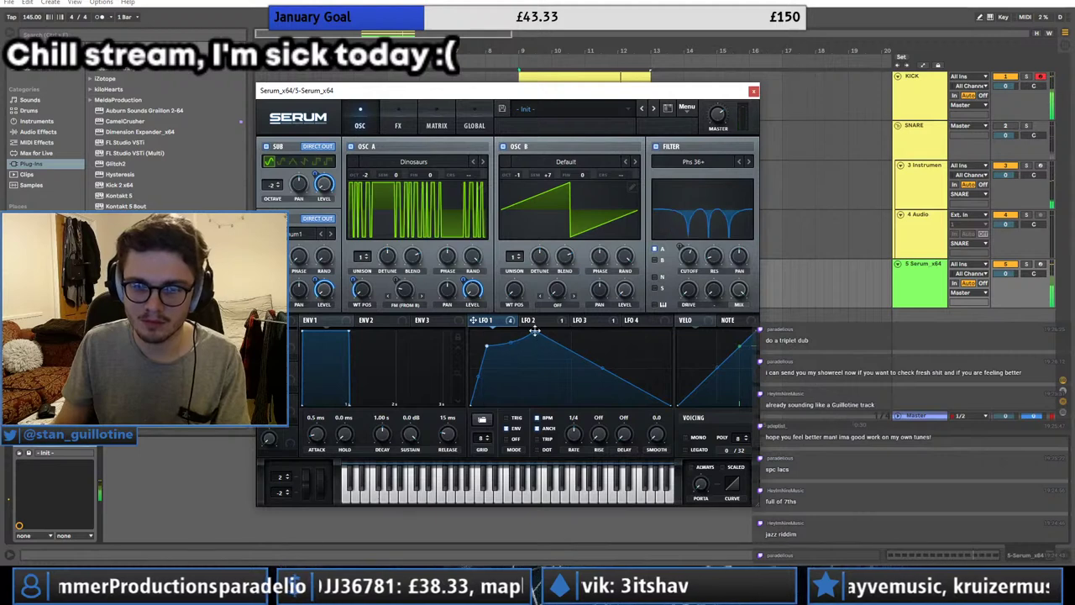
{"action": "left_click_drag", "start_coordinate": [494, 344], "coordinate": [505, 325]}
{"action": "left_click_drag", "start_coordinate": [571, 356], "coordinate": [558, 380]}
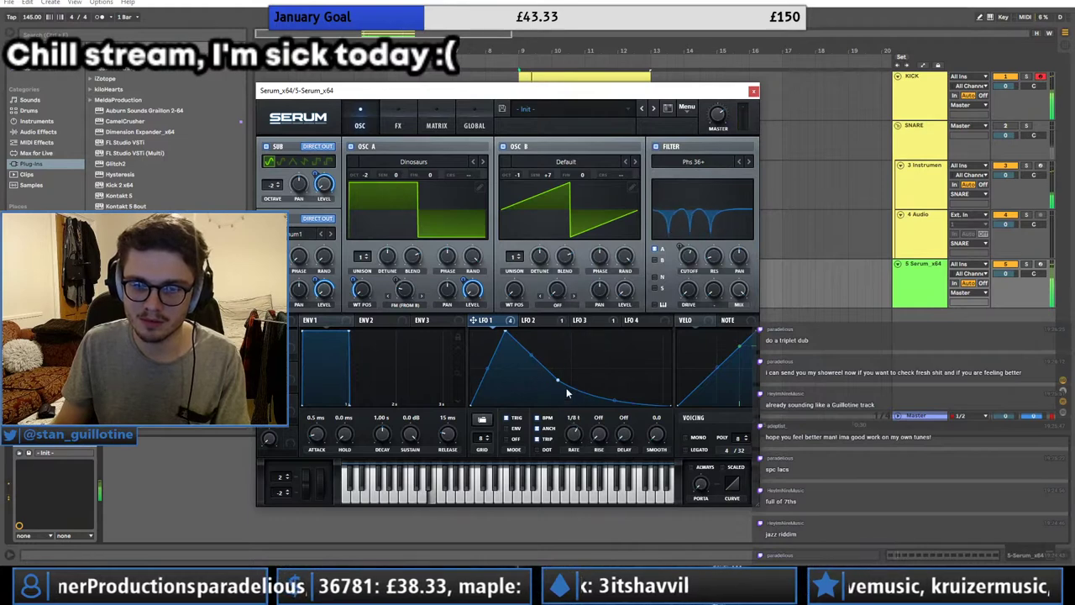
{"action": "left_click_drag", "start_coordinate": [559, 380], "coordinate": [583, 353]}
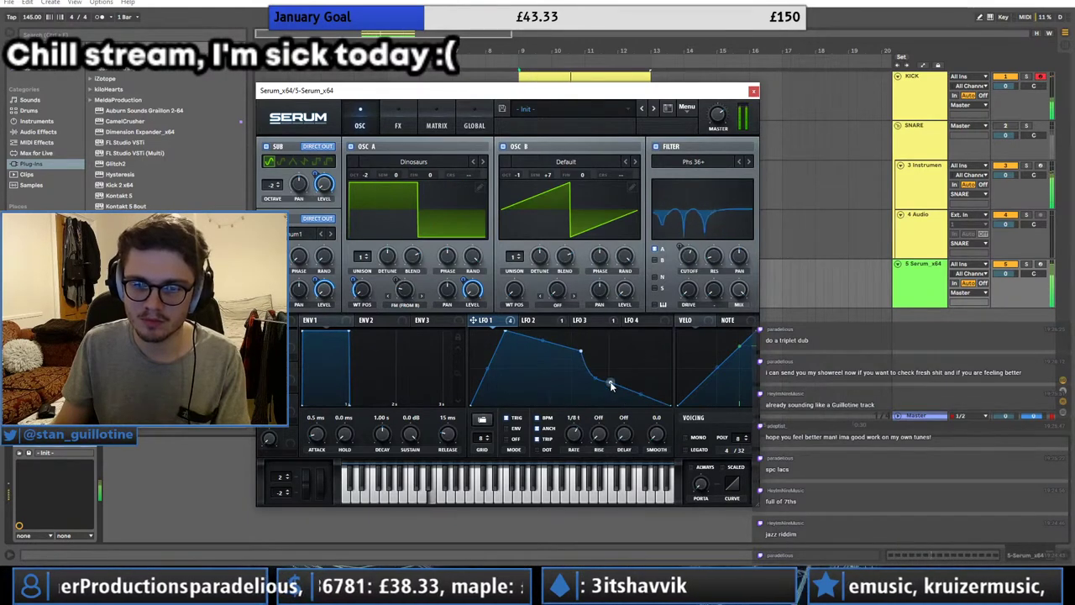
{"action": "left_click_drag", "start_coordinate": [626, 378], "coordinate": [598, 365]}
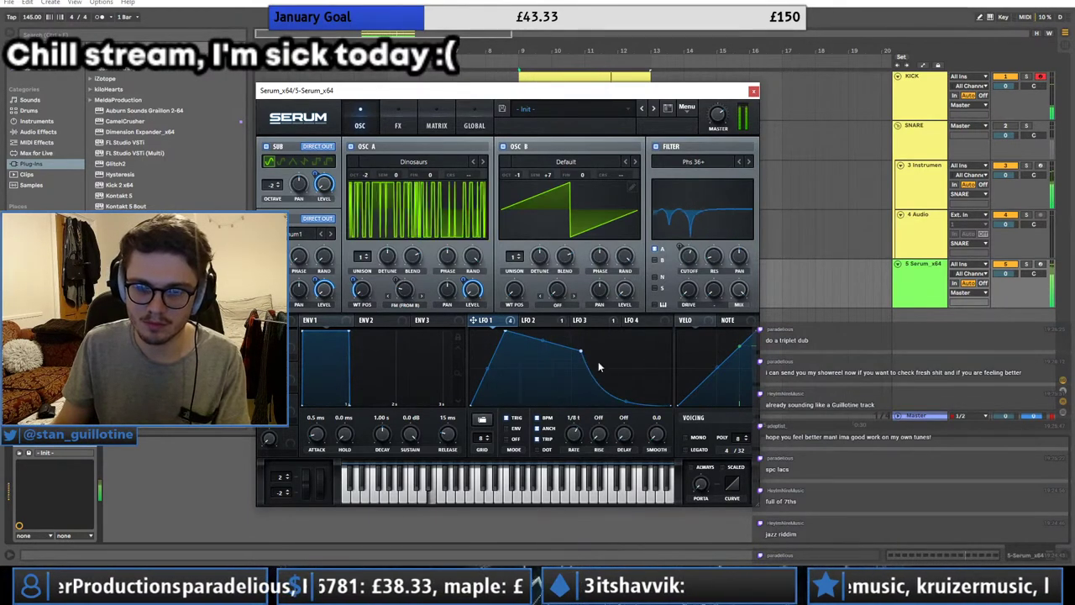
Step: Set LFO 3 to Trig mode at a 1/8 triplet rate and add a raised point near the middle of its decay
{"action": "left_click", "coordinate": [548, 323]}
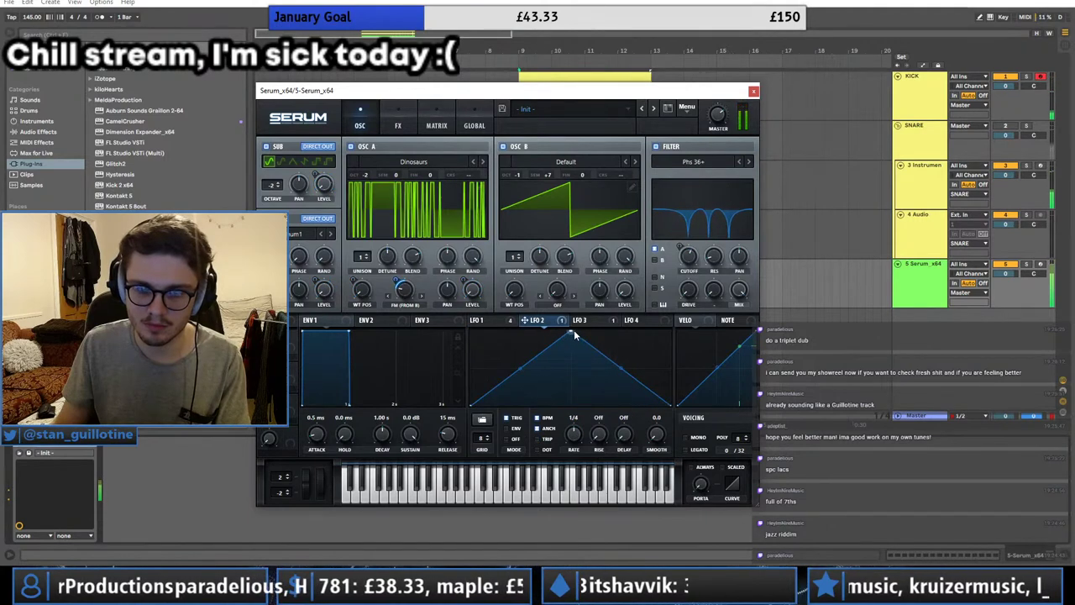
{"action": "left_click", "coordinate": [585, 322]}
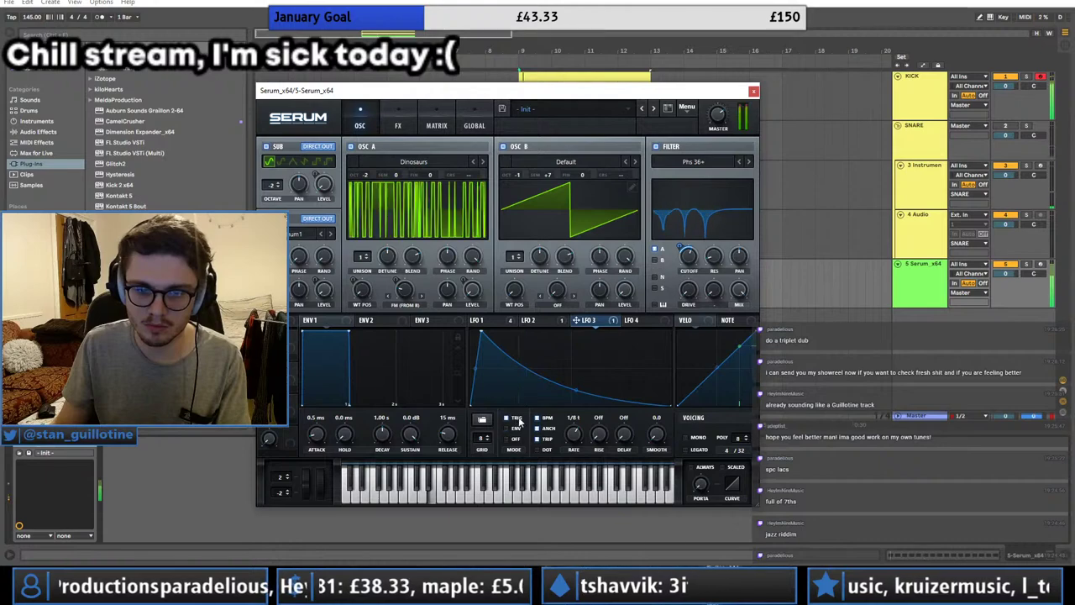
{"action": "left_click_drag", "start_coordinate": [544, 375], "coordinate": [560, 365]}
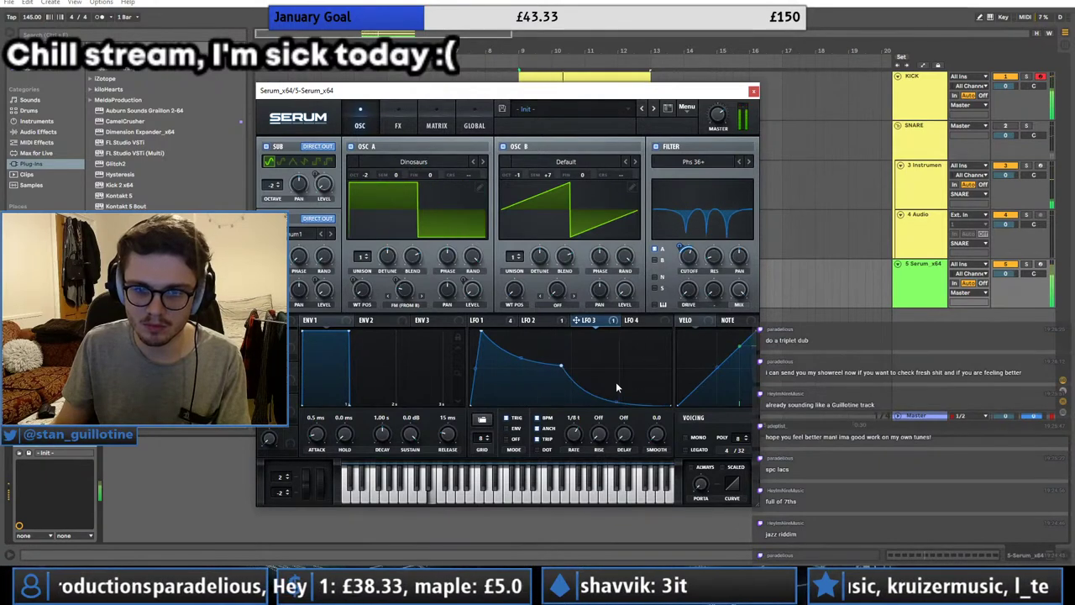
Step: Check LFO 4 and the modulation matrix, then set oscillator B's octave to +1
{"action": "left_click", "coordinate": [628, 321]}
{"action": "left_click", "coordinate": [435, 122]}
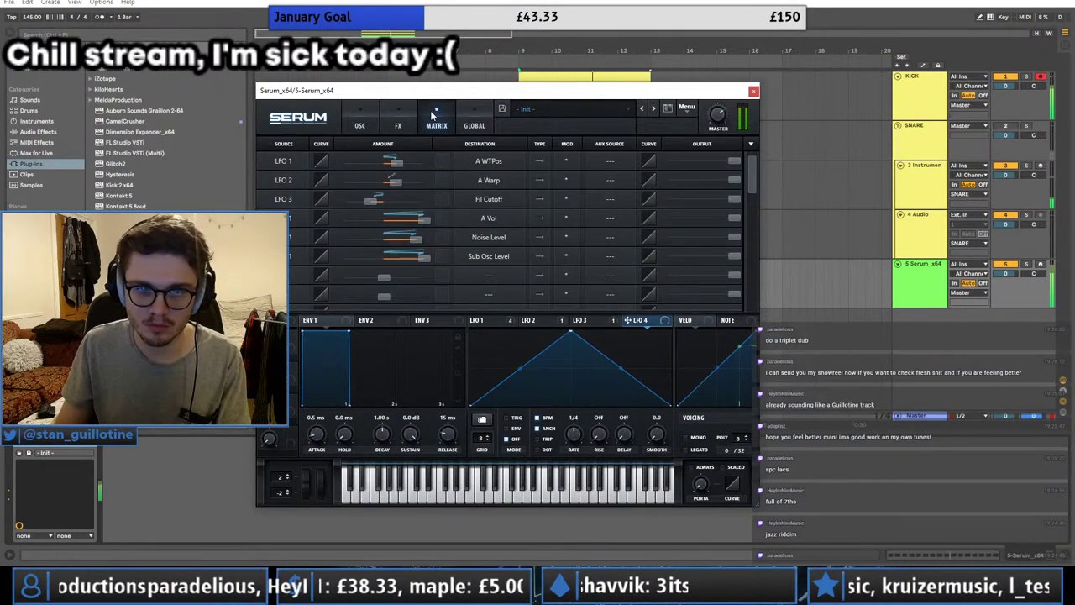
{"action": "left_click", "coordinate": [365, 119]}
{"action": "left_click_drag", "start_coordinate": [518, 175], "coordinate": [519, 163]}
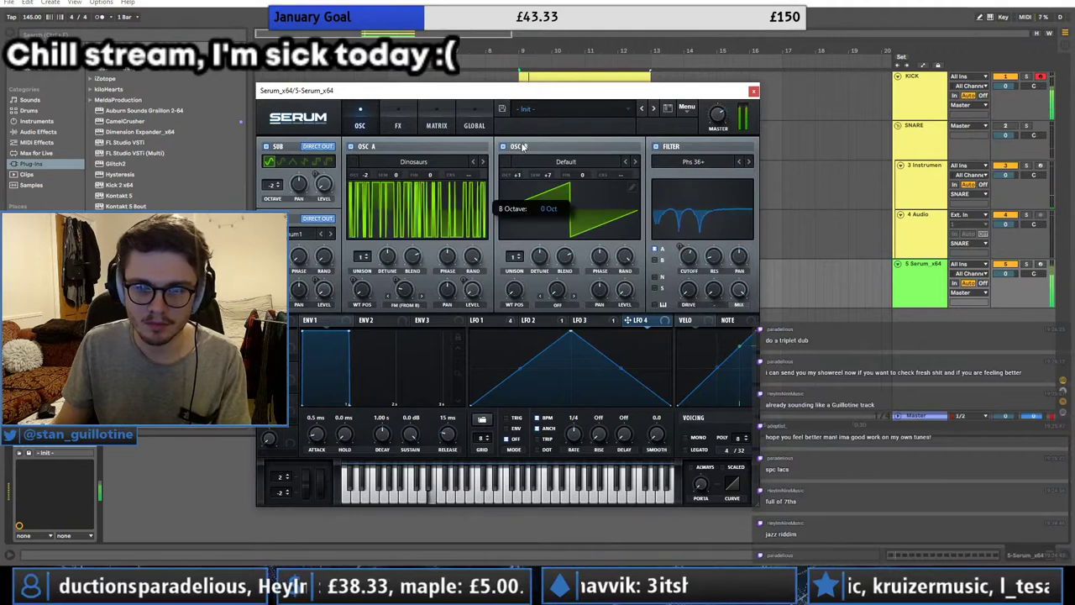
Step: Reshape LFO 2 to start at full height, drop steeply to a low point in the first quarter and curve down to zero
{"action": "left_click", "coordinate": [536, 320]}
{"action": "left_click_drag", "start_coordinate": [524, 320], "coordinate": [402, 295]}
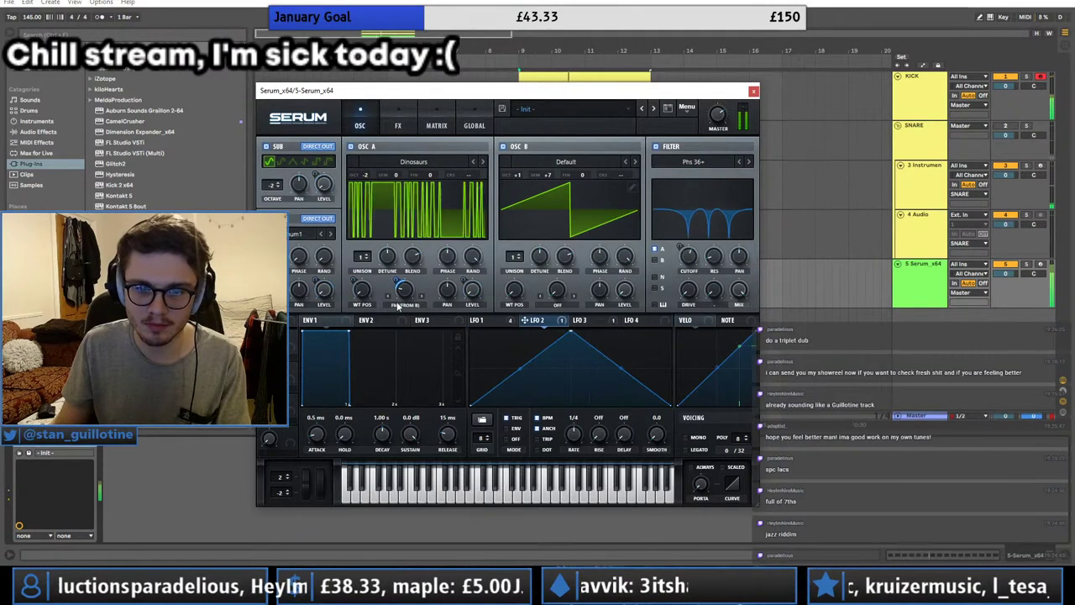
{"action": "left_click_drag", "start_coordinate": [570, 336], "coordinate": [523, 390]}
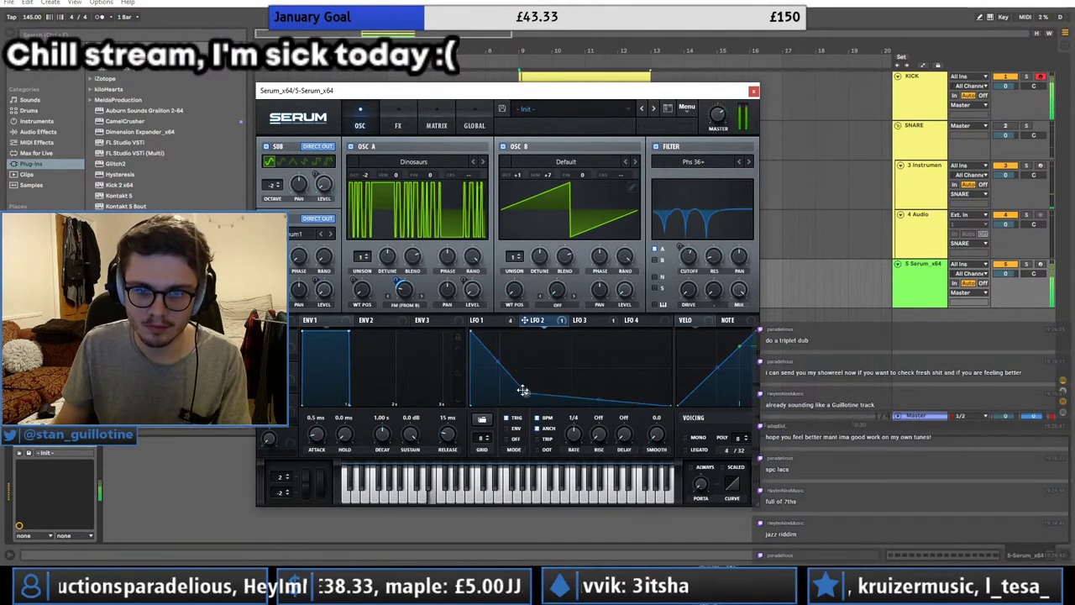
{"action": "left_click_drag", "start_coordinate": [594, 399], "coordinate": [595, 402]}
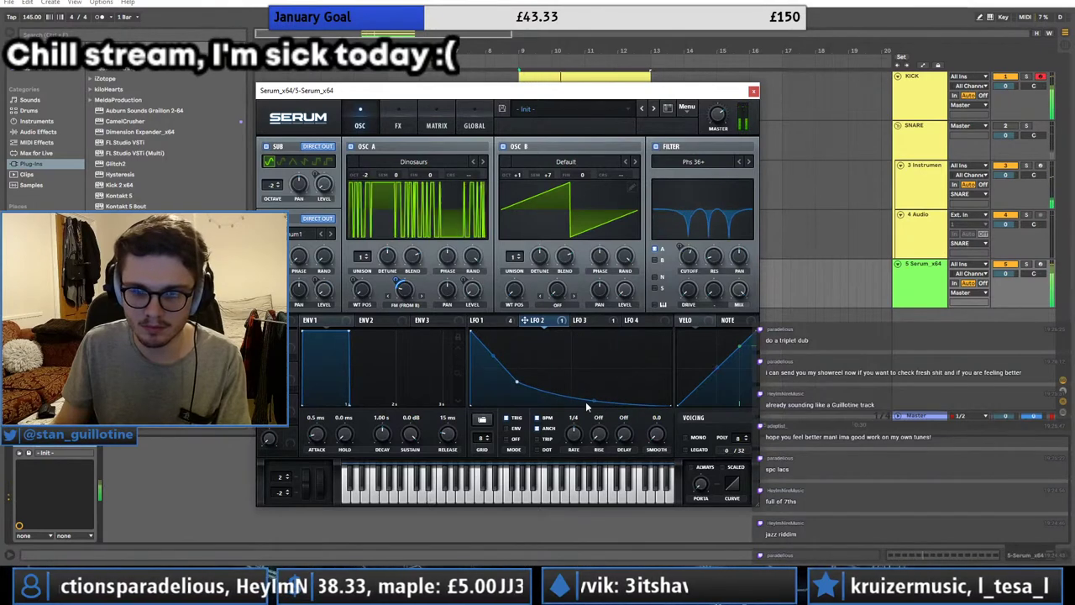
Step: Shift LFO 2's opening peak later and lower so it starts with a ramp up, and set oscillator B's octave to +2
{"action": "left_click_drag", "start_coordinate": [472, 334], "coordinate": [496, 359]}
{"action": "mouse_move", "coordinate": [407, 276]}
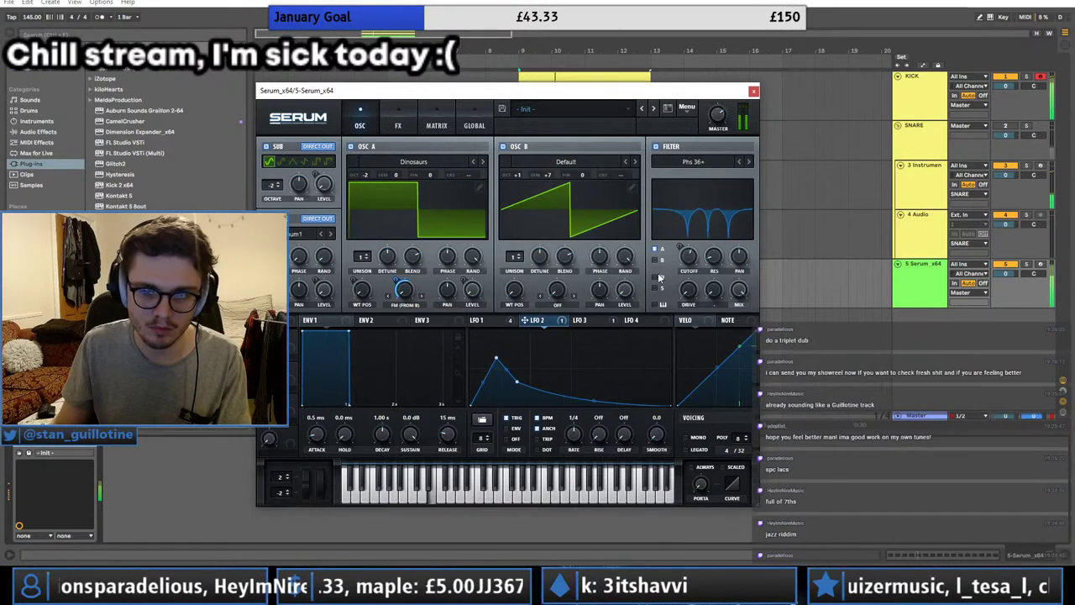
{"action": "left_click", "coordinate": [499, 321]}
{"action": "left_click", "coordinate": [587, 320]}
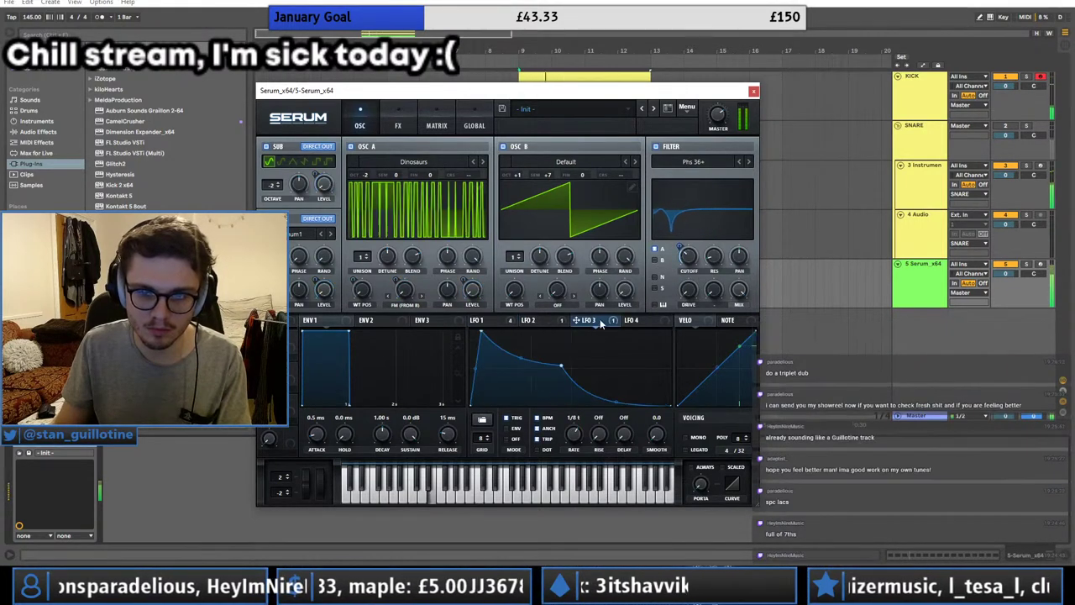
{"action": "mouse_move", "coordinate": [692, 251]}
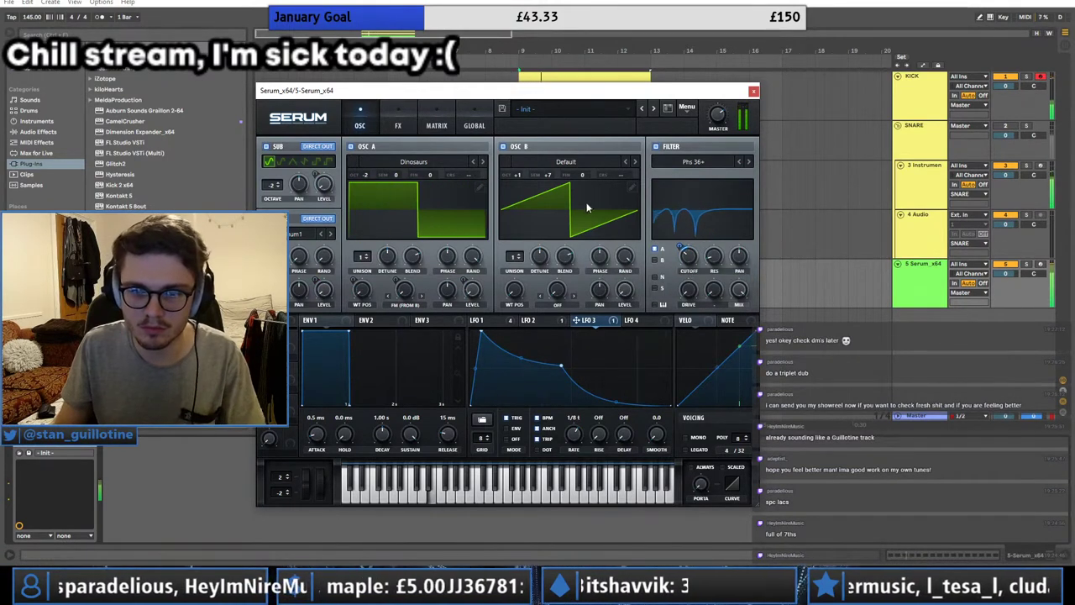
{"action": "left_click_drag", "start_coordinate": [517, 176], "coordinate": [520, 161]}
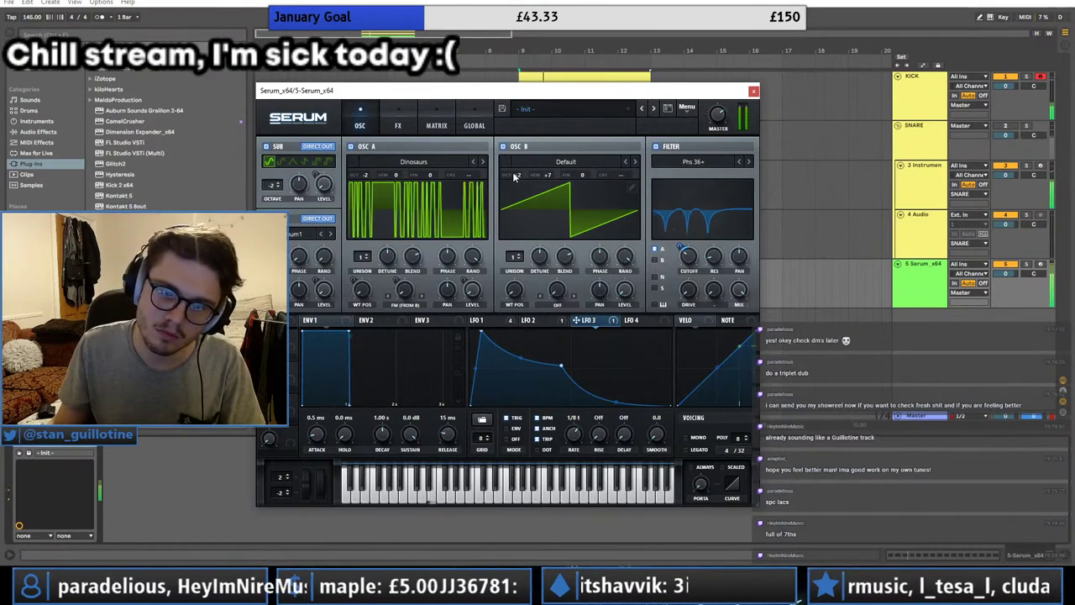
Step: Enable the Filter effect in the Serum effects rack and set its type to Reverb
{"action": "left_click", "coordinate": [405, 119]}
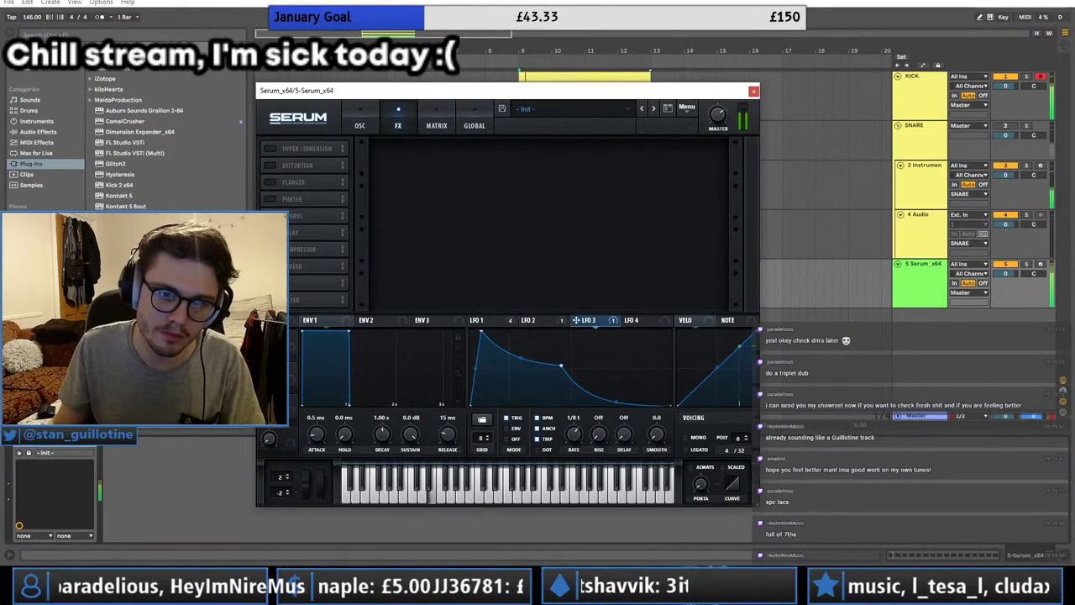
{"action": "left_click", "coordinate": [296, 299]}
{"action": "left_click", "coordinate": [458, 162]}
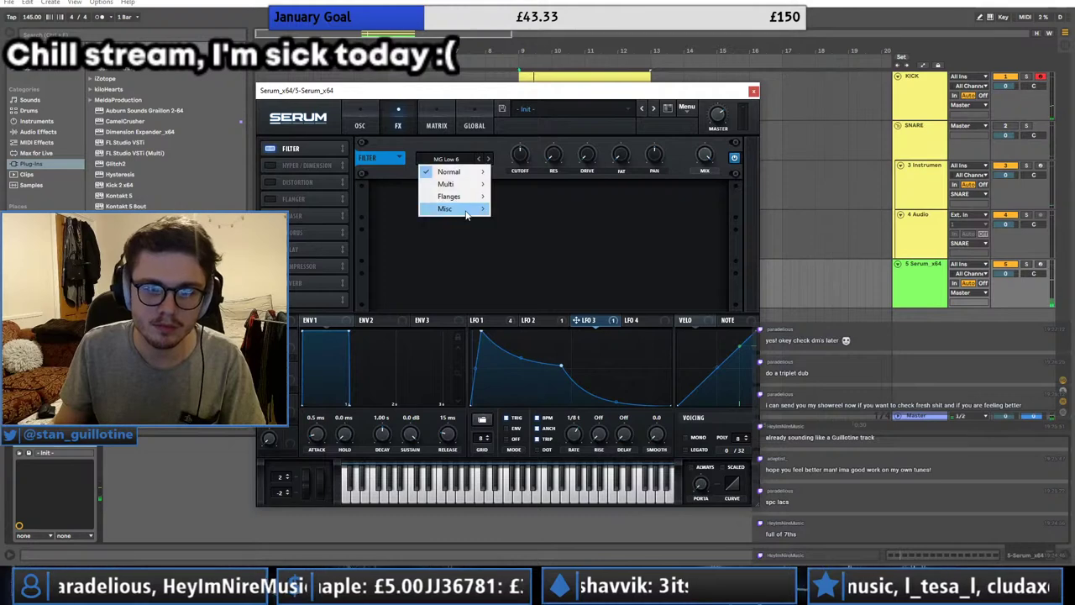
{"action": "mouse_move", "coordinate": [468, 212]}
{"action": "left_click", "coordinate": [517, 310]}
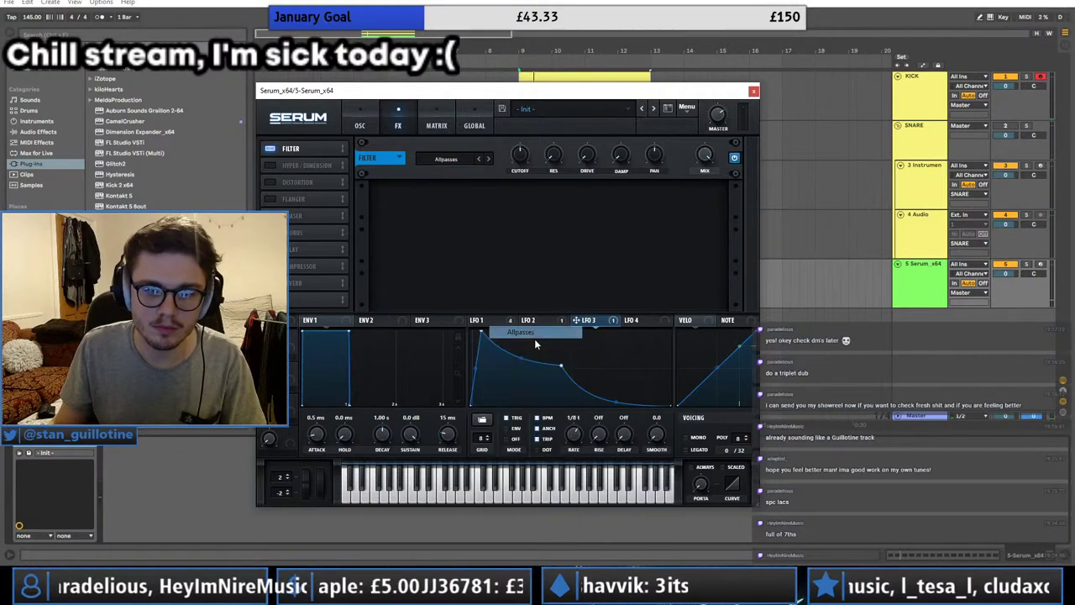
{"action": "left_click", "coordinate": [487, 159]}
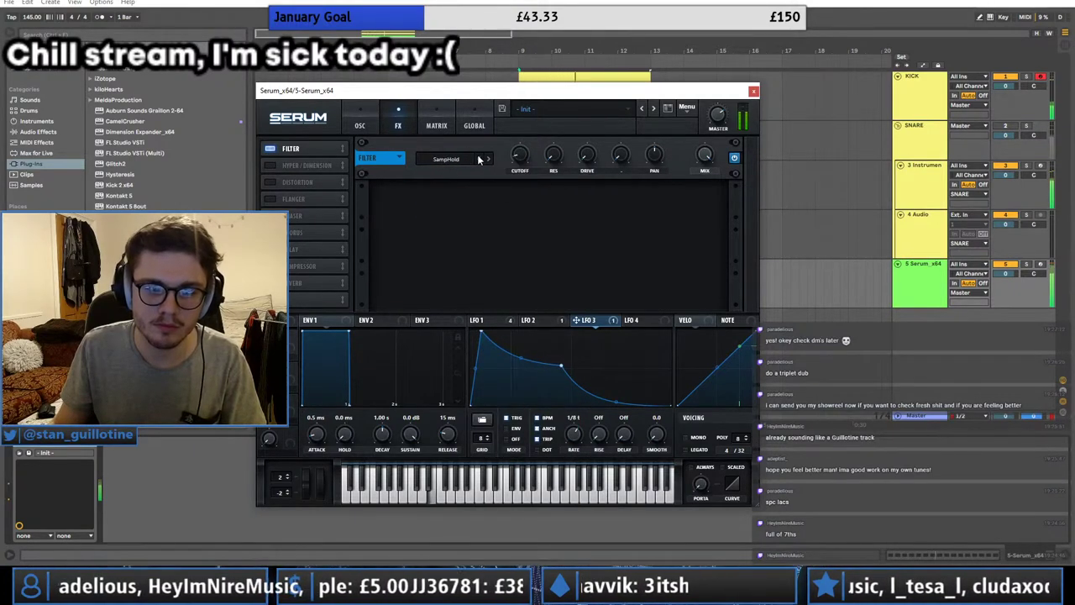
{"action": "left_click", "coordinate": [454, 159]}
{"action": "mouse_move", "coordinate": [466, 209]}
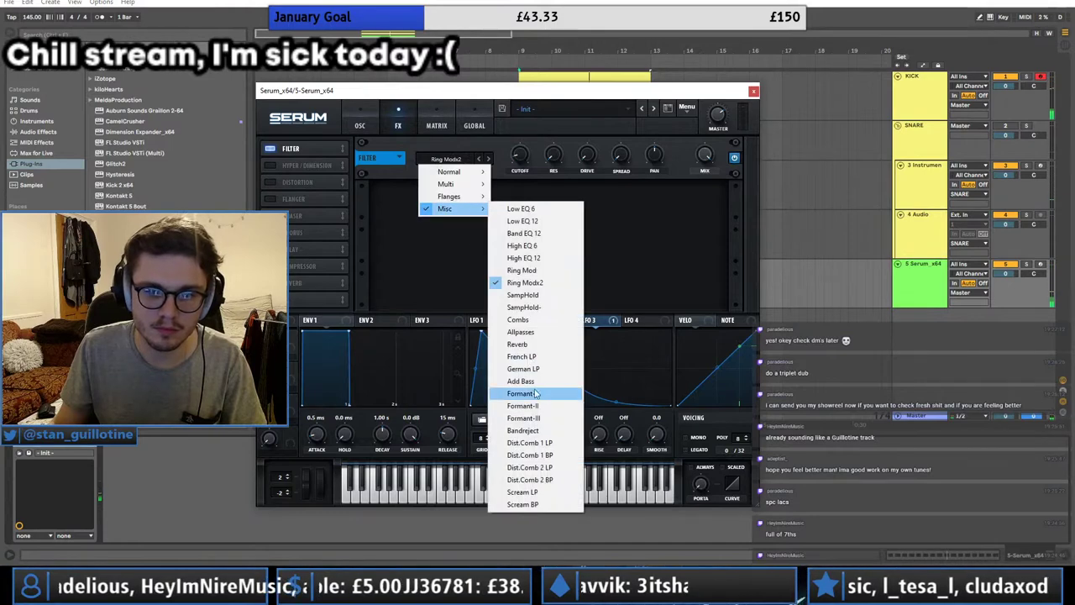
{"action": "left_click", "coordinate": [530, 345]}
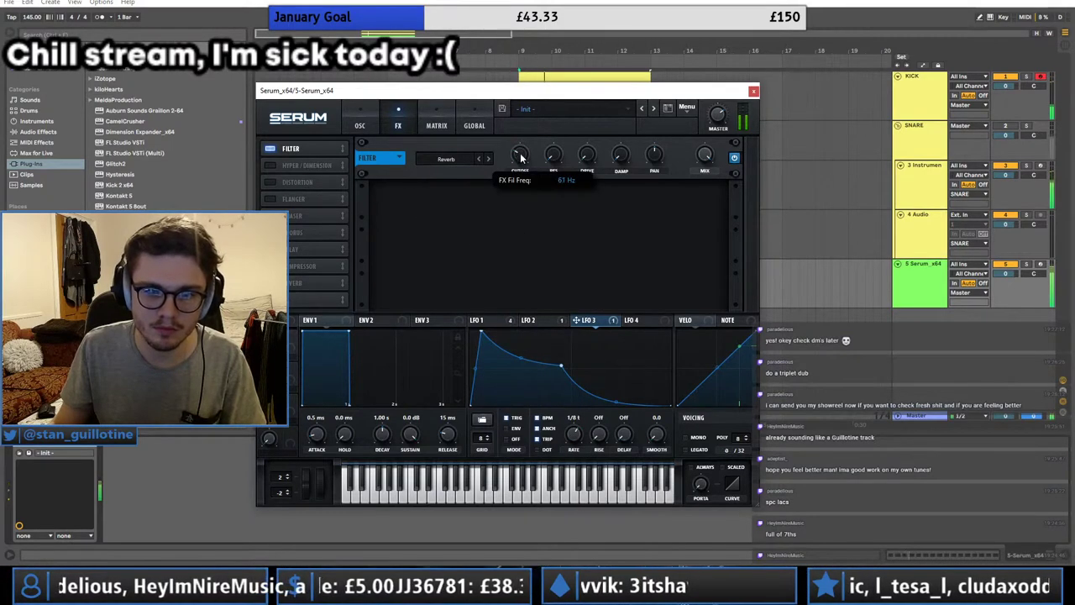
Step: Map Macro 1 to the Reverb filter's cutoff with a tuned depth and automate it from 0.00 to 1.00 at the Serum clip's start
{"action": "left_click_drag", "start_coordinate": [520, 157], "coordinate": [516, 169]}
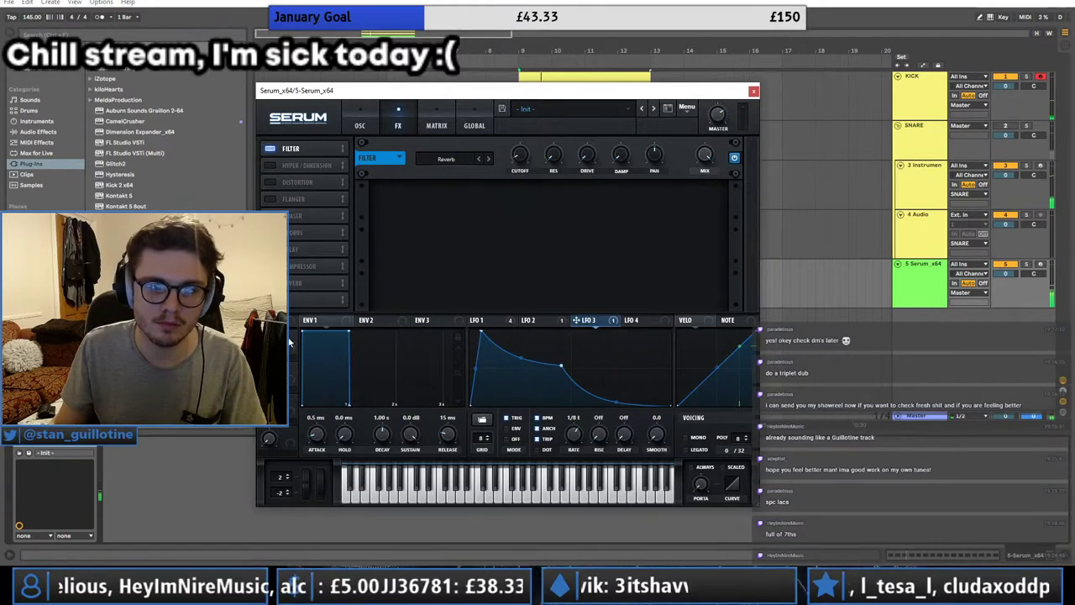
{"action": "left_click_drag", "start_coordinate": [514, 168], "coordinate": [514, 205]}
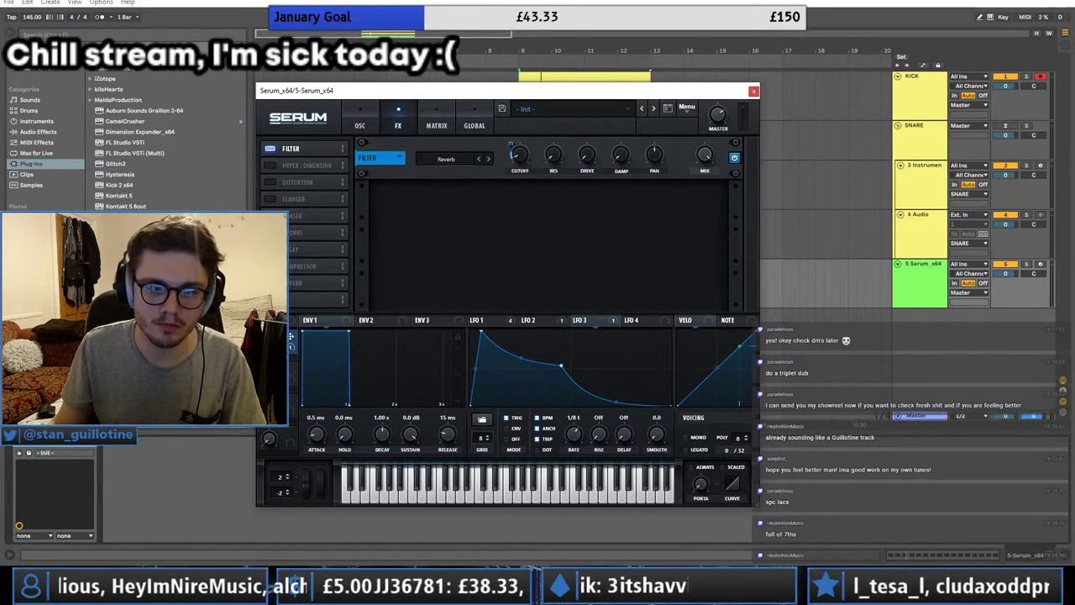
{"action": "left_click_drag", "start_coordinate": [547, 93], "coordinate": [510, 348]}
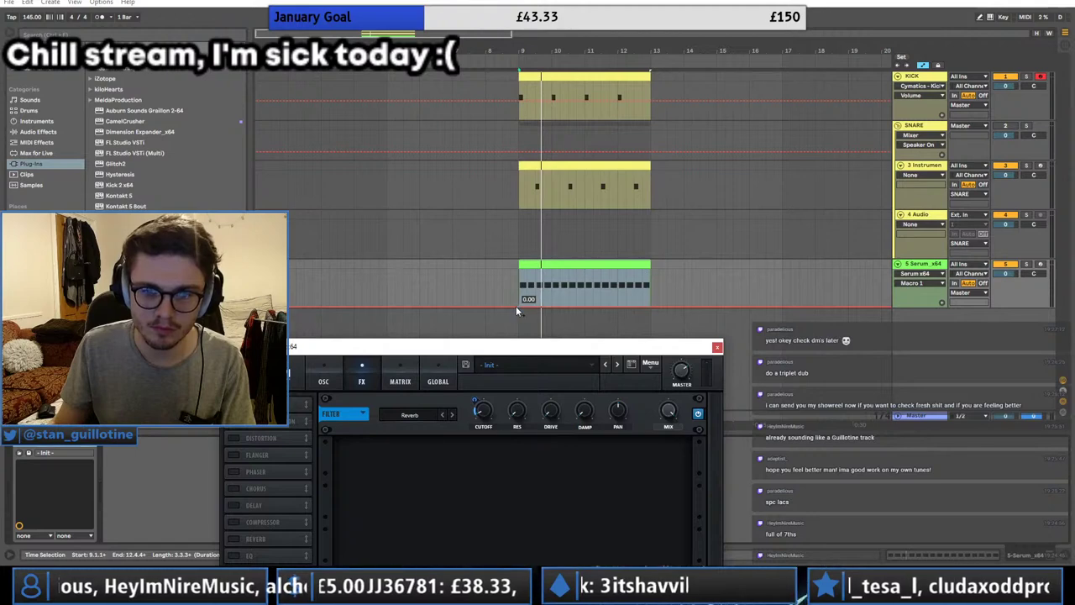
{"action": "left_click", "coordinate": [516, 306]}
{"action": "left_click_drag", "start_coordinate": [527, 306], "coordinate": [552, 272]}
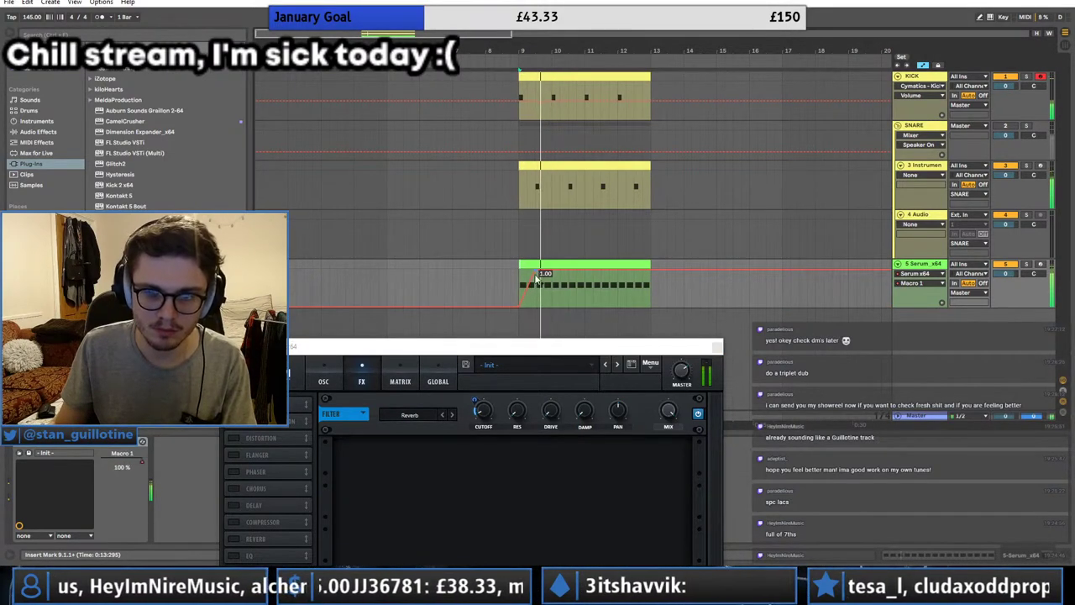
{"action": "left_click_drag", "start_coordinate": [477, 401], "coordinate": [520, 392]}
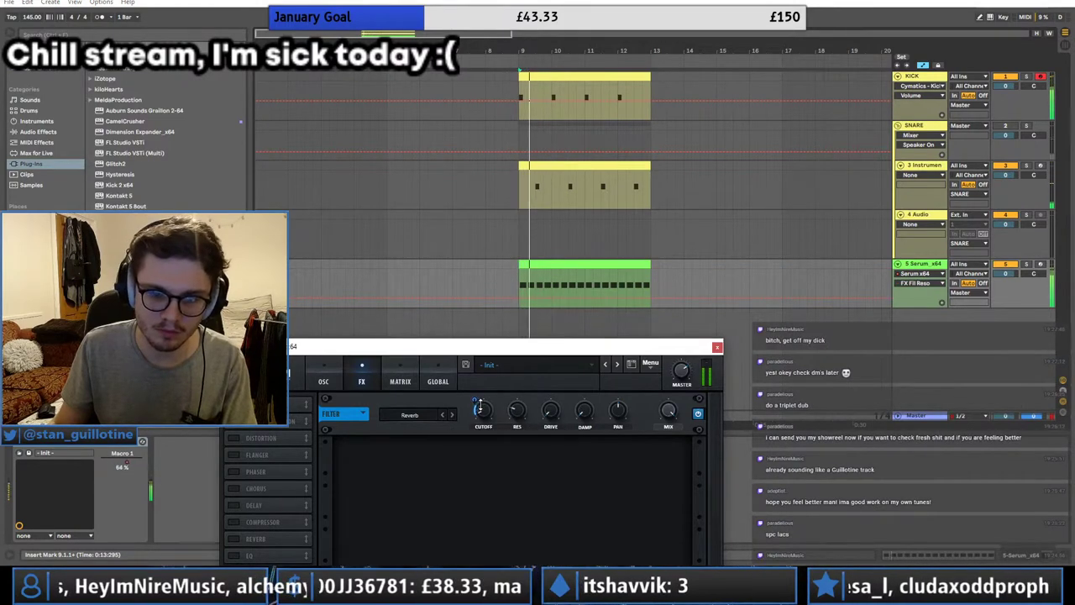
Step: Enable the EQ effect, switch its high band to a low-pass shape and modulate that band's frequency with LFO 3
{"action": "left_click_drag", "start_coordinate": [529, 343], "coordinate": [586, 166]}
{"action": "left_click", "coordinate": [302, 378]}
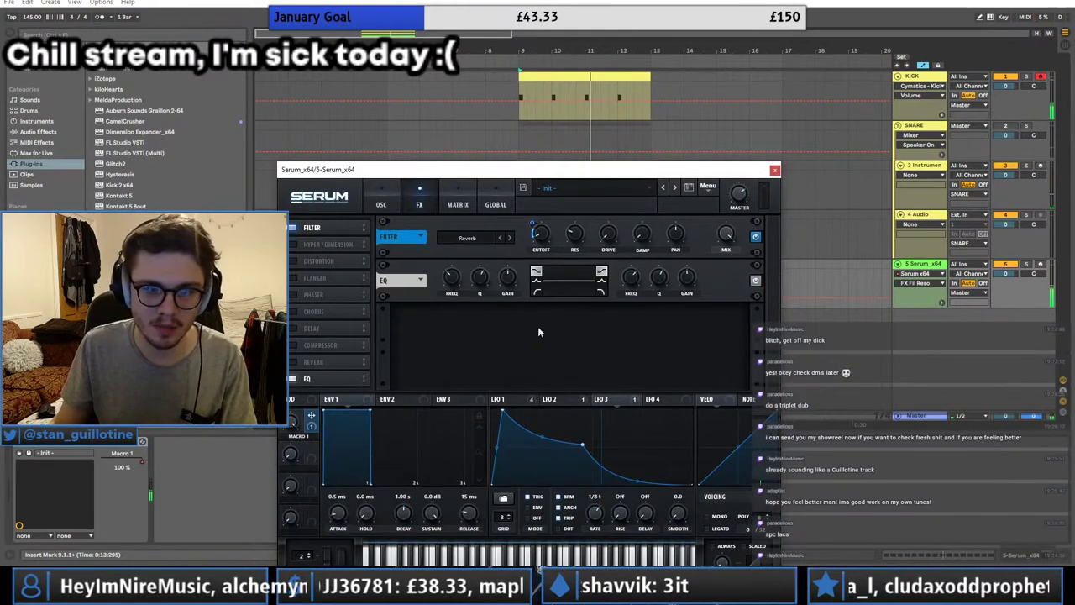
{"action": "left_click", "coordinate": [602, 291]}
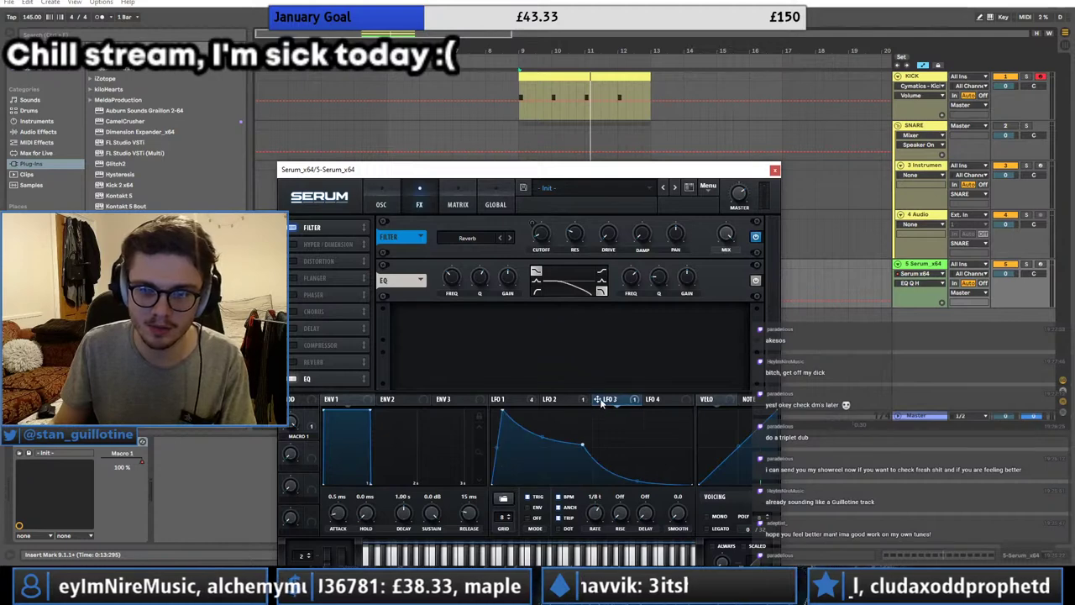
{"action": "left_click_drag", "start_coordinate": [623, 279], "coordinate": [625, 268]}
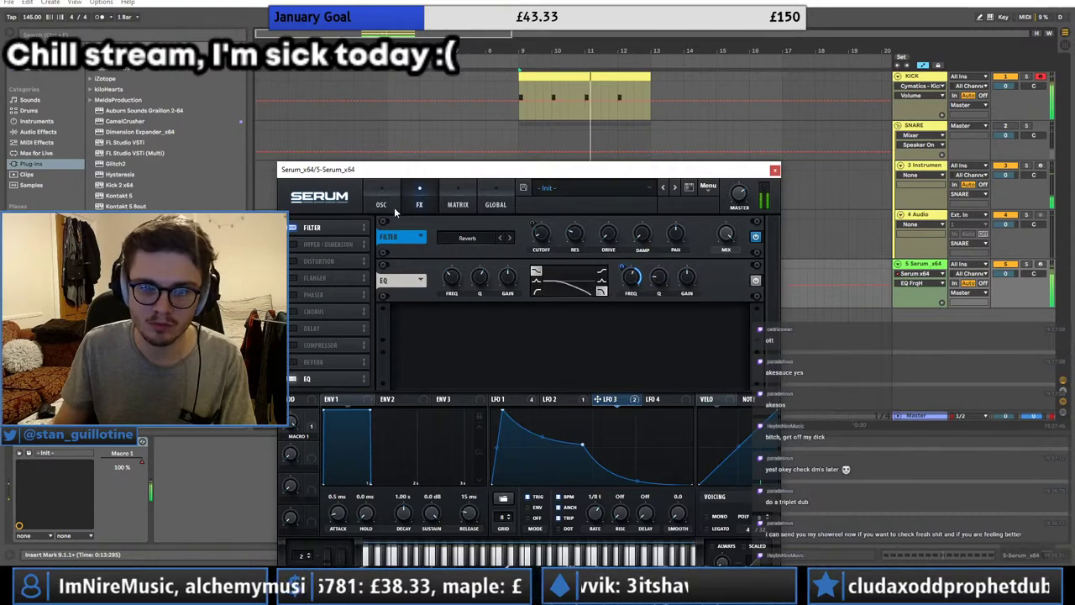
Step: Set LFO 4 as the source of the first free modulation matrix row and reshape it into a curved decay ending before mid-cycle
{"action": "left_click", "coordinate": [382, 204]}
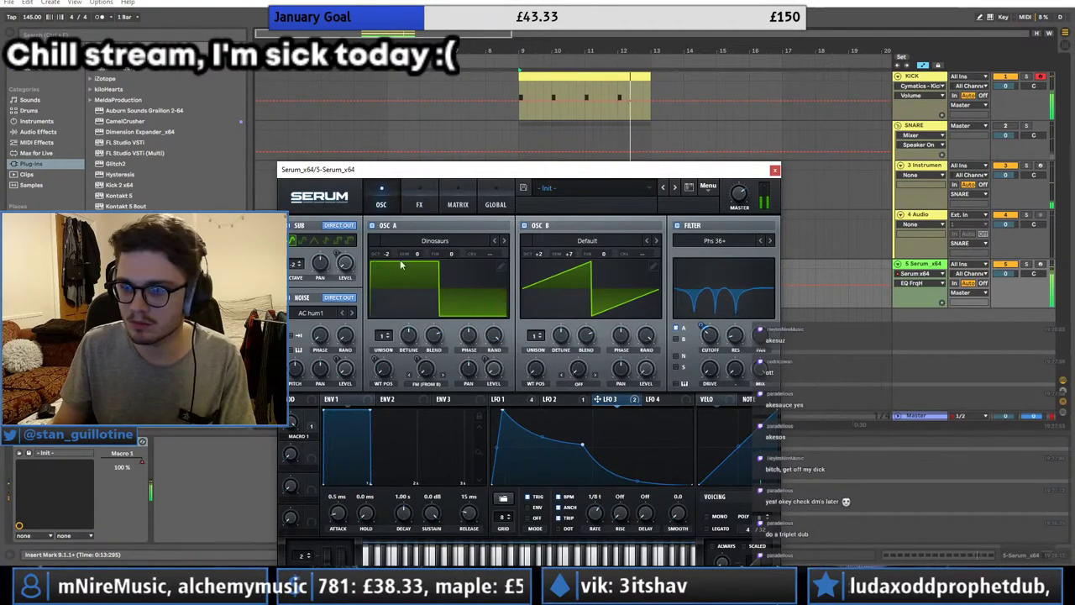
{"action": "left_click", "coordinate": [664, 399]}
{"action": "left_click", "coordinate": [458, 205]}
{"action": "scroll", "coordinate": [312, 327], "scroll_direction": "down", "scroll_amount": 2}
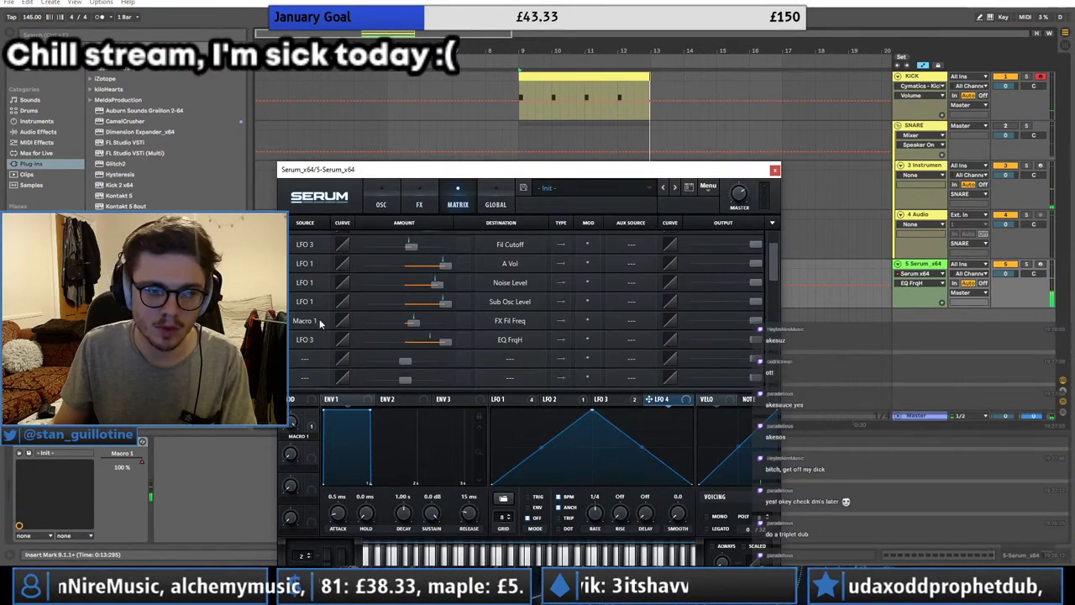
{"action": "scroll", "coordinate": [312, 328], "scroll_direction": "up", "scroll_amount": 2}
{"action": "left_click", "coordinate": [312, 329]}
{"action": "left_click", "coordinate": [316, 335]}
{"action": "left_click", "coordinate": [319, 329]}
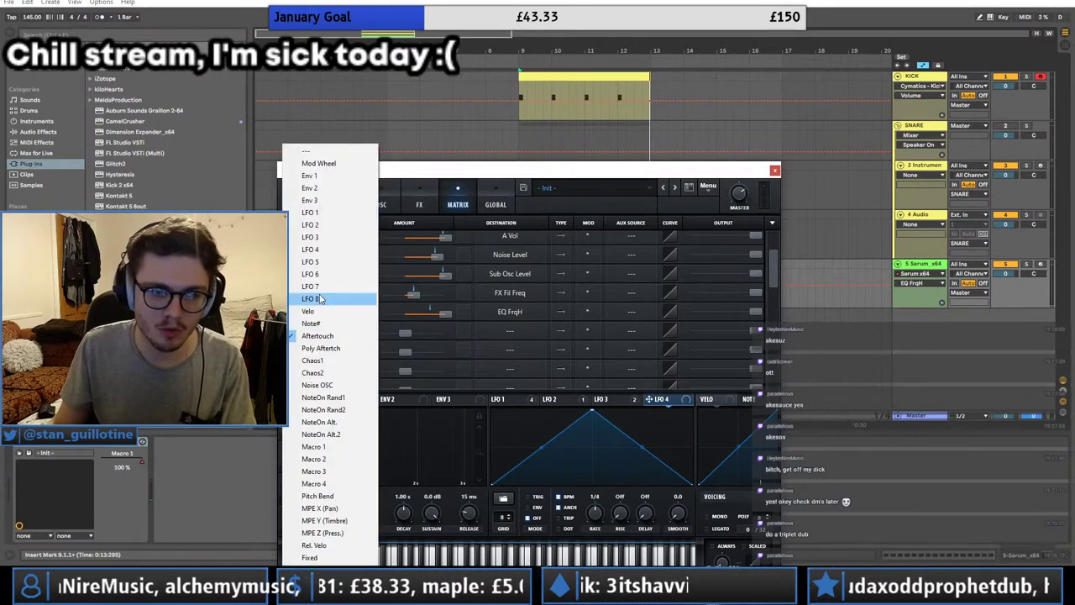
{"action": "left_click", "coordinate": [323, 251]}
{"action": "left_click_drag", "start_coordinate": [593, 410], "coordinate": [533, 467]}
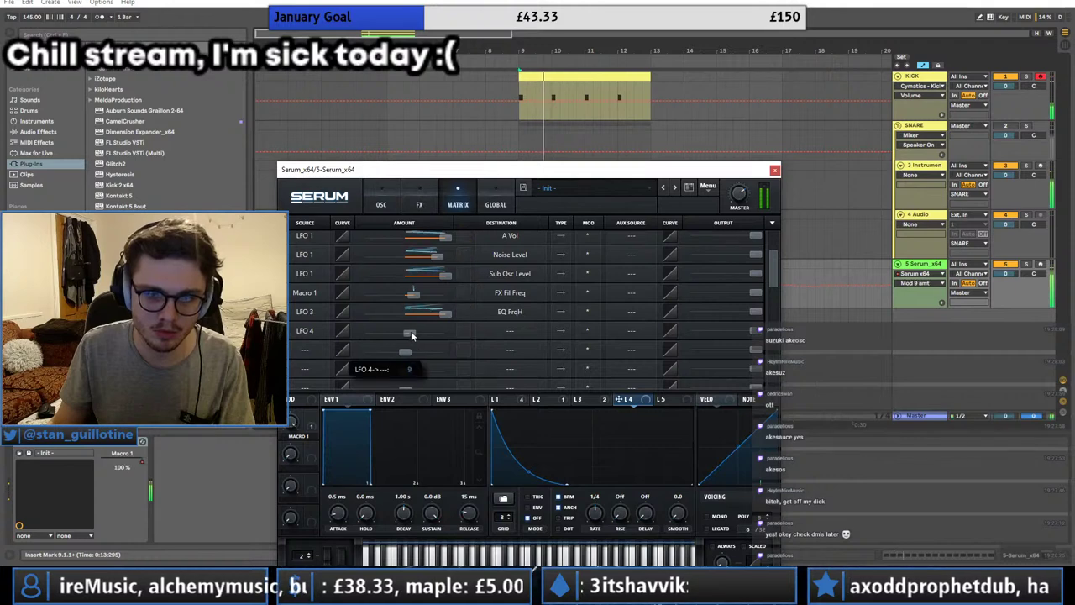
Step: Route LFO 4 to Mast.Tun with a small positive amount and set it to Trig mode at a 1/8 triplet rate
{"action": "left_click", "coordinate": [510, 330]}
{"action": "mouse_move", "coordinate": [529, 417]}
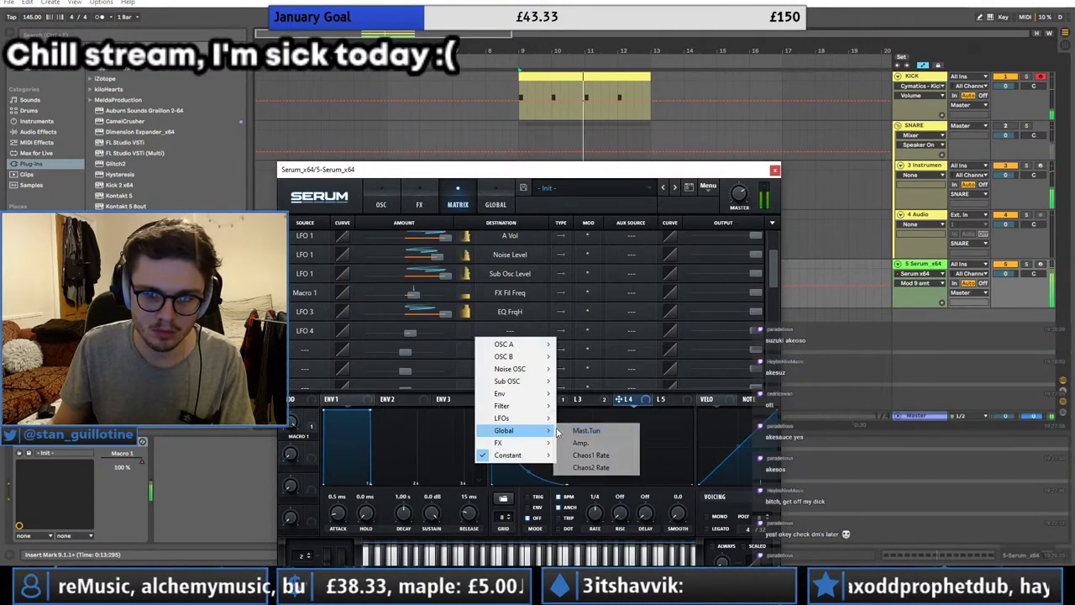
{"action": "left_click", "coordinate": [583, 429]}
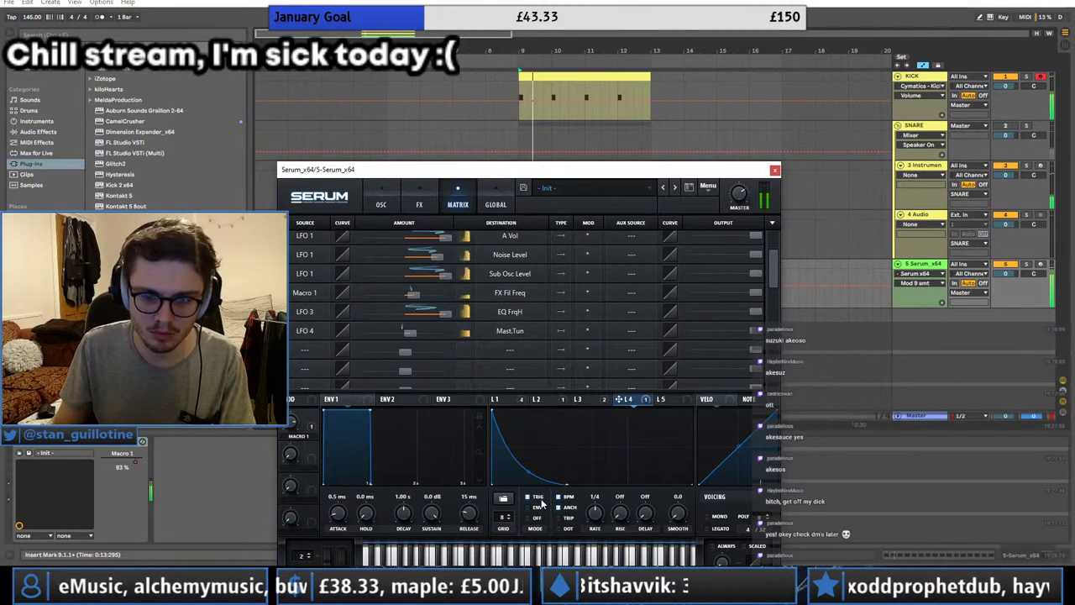
{"action": "left_click_drag", "start_coordinate": [595, 515], "coordinate": [598, 509]}
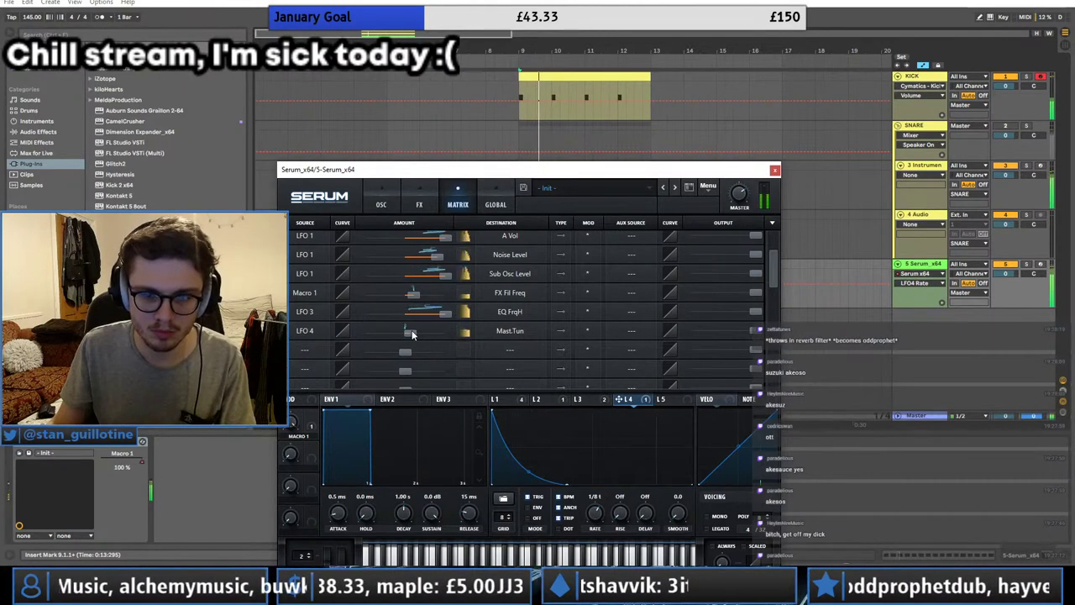
{"action": "left_click_drag", "start_coordinate": [411, 334], "coordinate": [409, 334]}
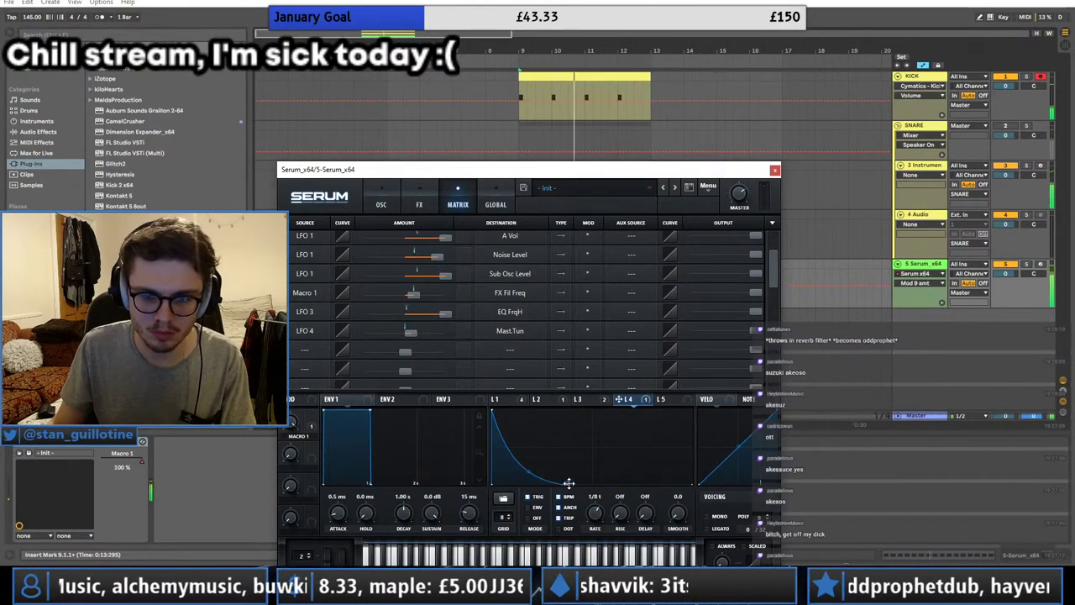
Step: Shorten LFO 4's decay to about the first fifth of the cycle and add a midpoint, bowing the first segment outward
{"action": "left_click_drag", "start_coordinate": [567, 485], "coordinate": [531, 486]}
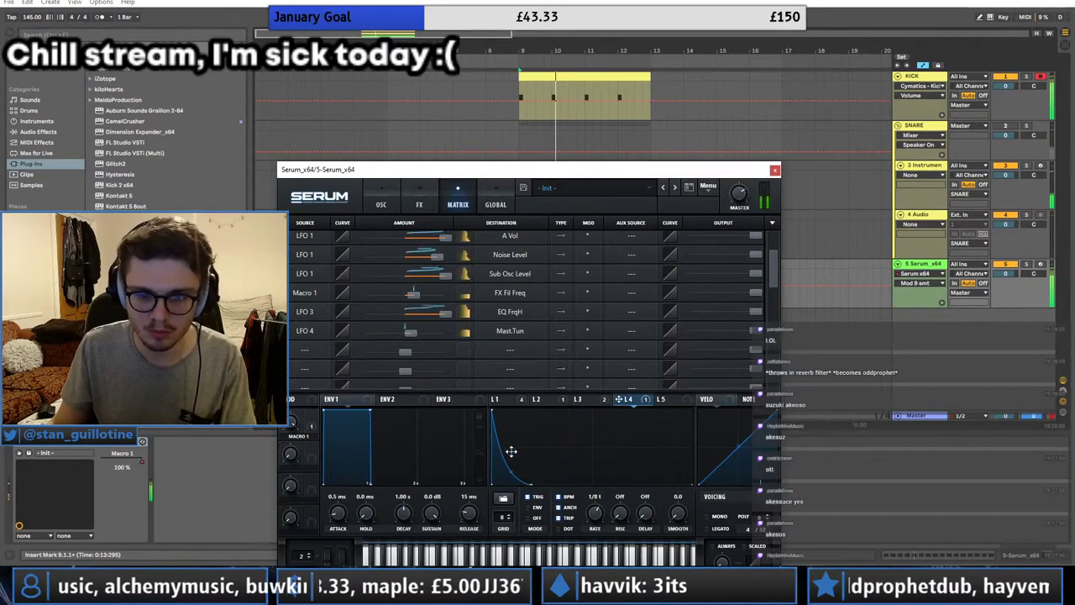
{"action": "double_click", "coordinate": [511, 452]}
{"action": "left_click_drag", "start_coordinate": [504, 432], "coordinate": [505, 420]}
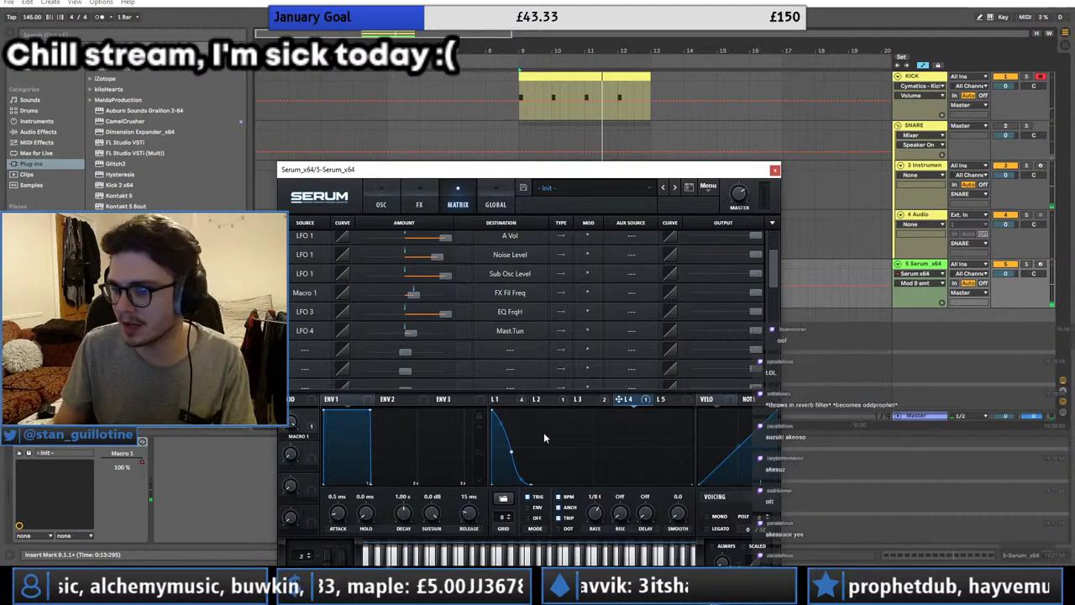
Step: Move the EQ directly after the Filter in the effects chain
{"action": "left_click", "coordinate": [419, 204]}
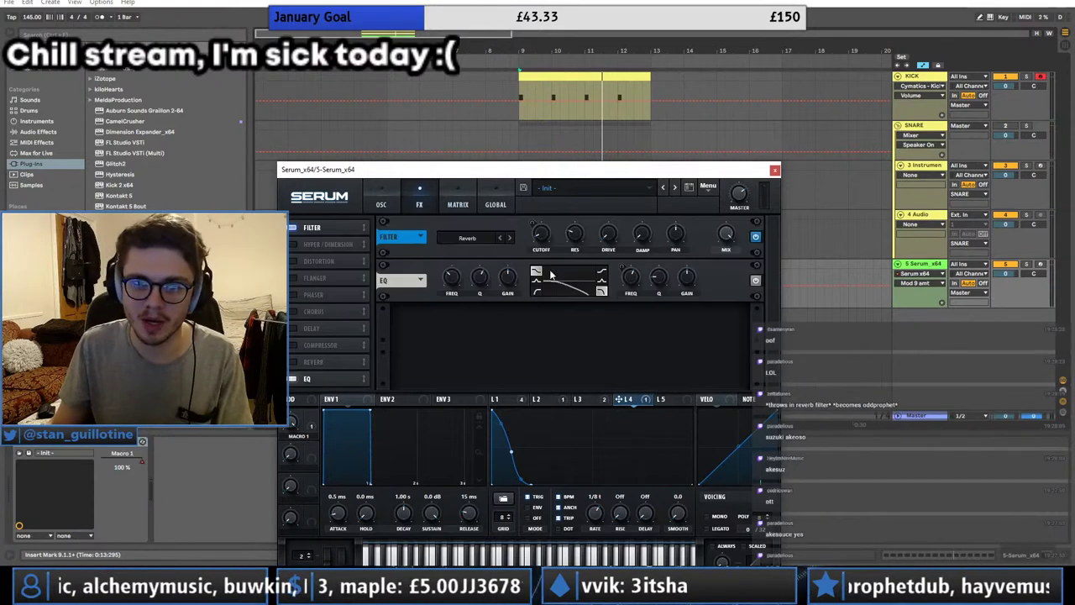
{"action": "left_click", "coordinate": [522, 399]}
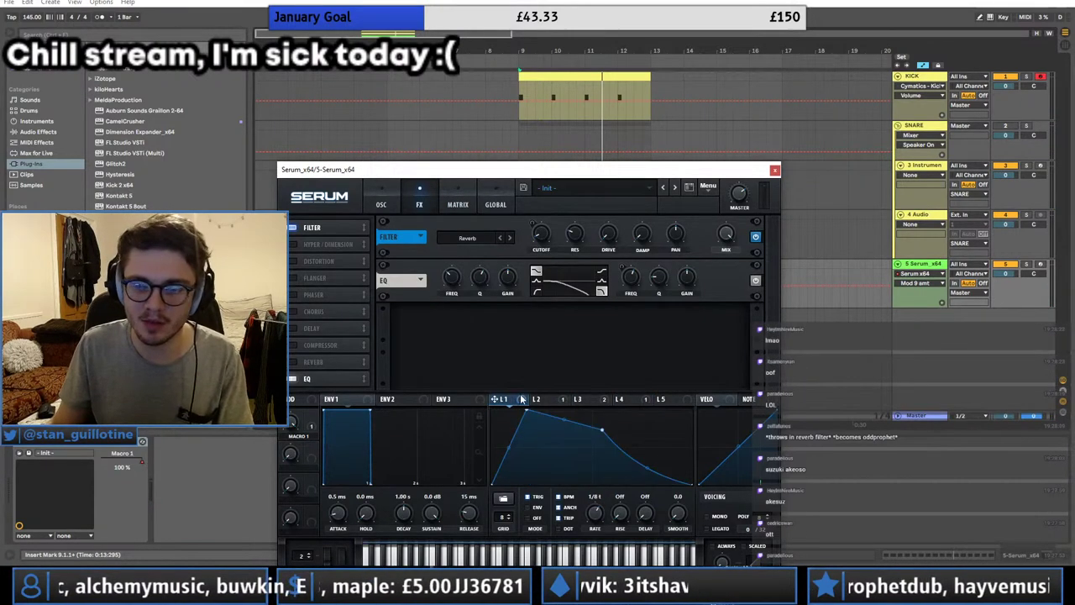
{"action": "left_click", "coordinate": [456, 2]}
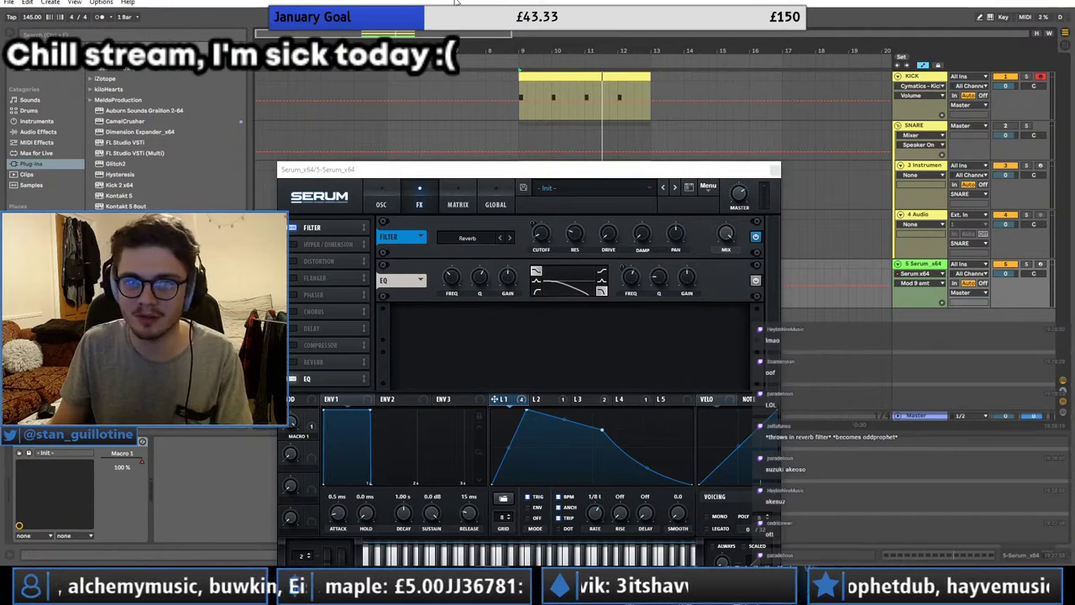
{"action": "left_click_drag", "start_coordinate": [313, 382], "coordinate": [326, 241]}
Step: Enable the Hyper/Dimension effect and reduce the mix amounts of both Hyper and Dimension
{"action": "left_click", "coordinate": [293, 260]}
{"action": "left_click_drag", "start_coordinate": [727, 318], "coordinate": [684, 343]}
{"action": "left_click_drag", "start_coordinate": [594, 320], "coordinate": [596, 341]}
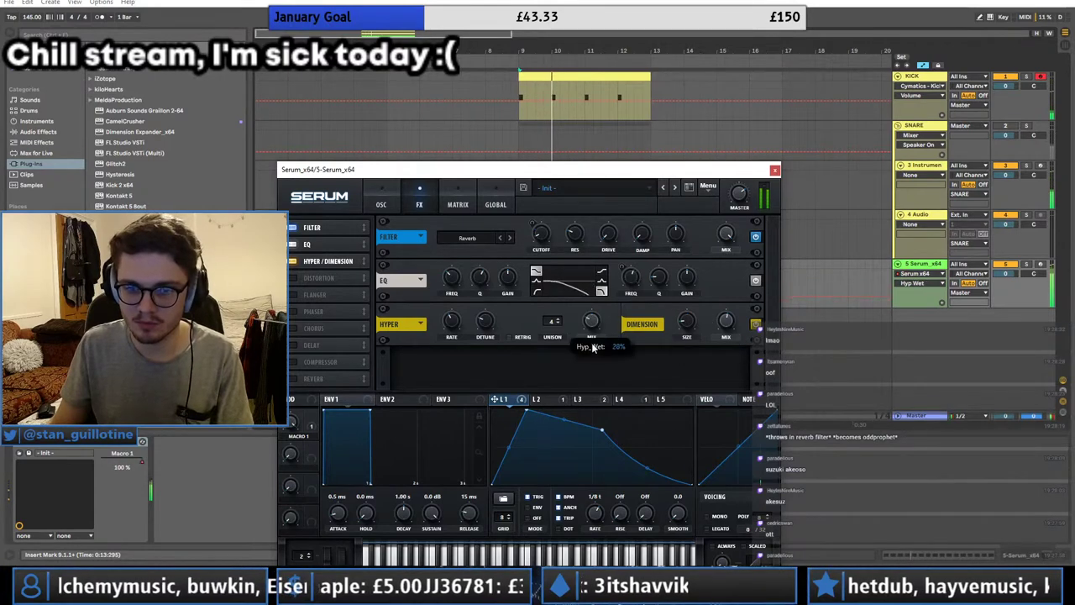
{"action": "left_click_drag", "start_coordinate": [733, 321], "coordinate": [735, 342]}
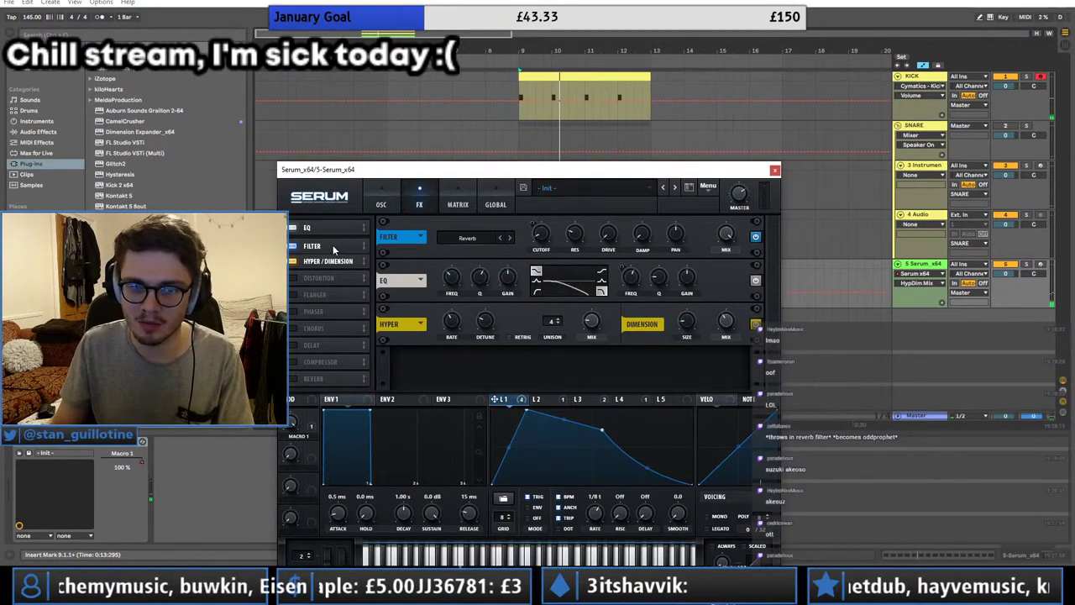
Step: Move the EQ behind Hyper/Dimension in the effects chain, then enable the Phaser and place it directly after the Filter
{"action": "left_click_drag", "start_coordinate": [334, 228], "coordinate": [344, 342]}
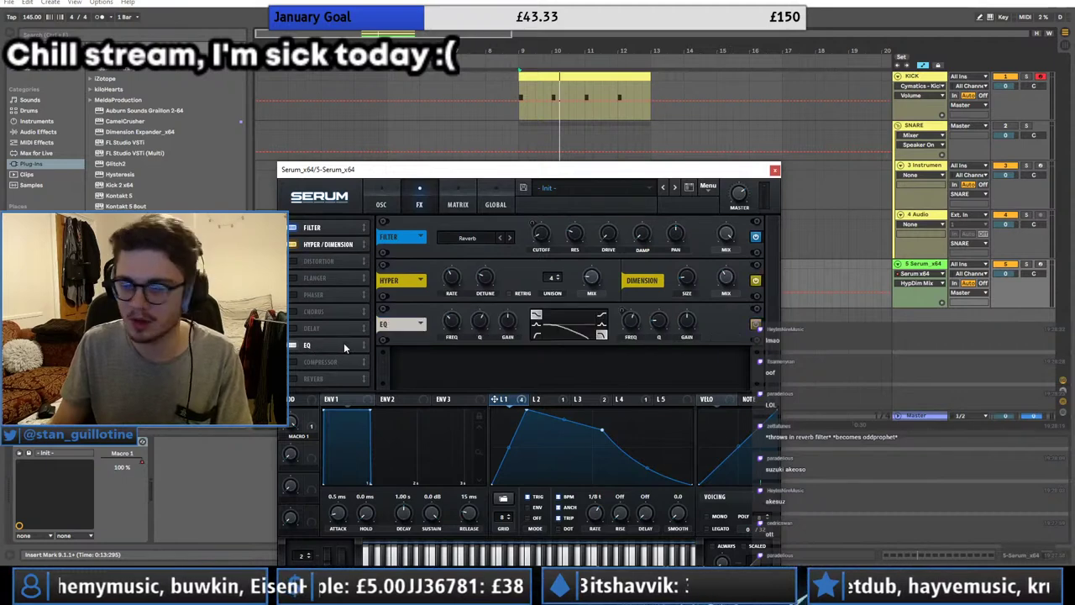
{"action": "left_click", "coordinate": [292, 296]}
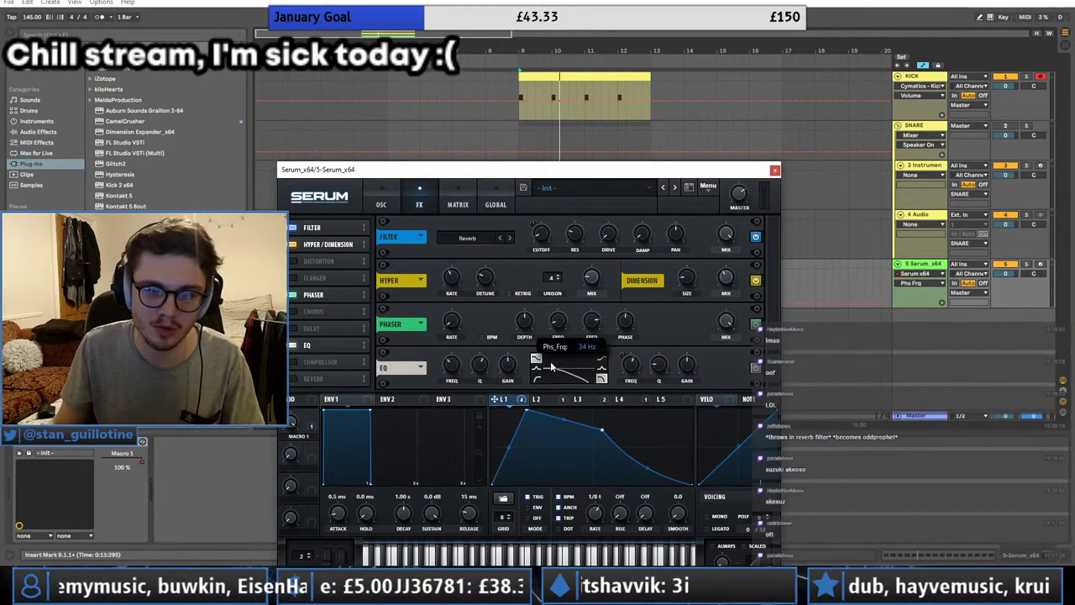
{"action": "left_click_drag", "start_coordinate": [353, 242], "coordinate": [353, 245]}
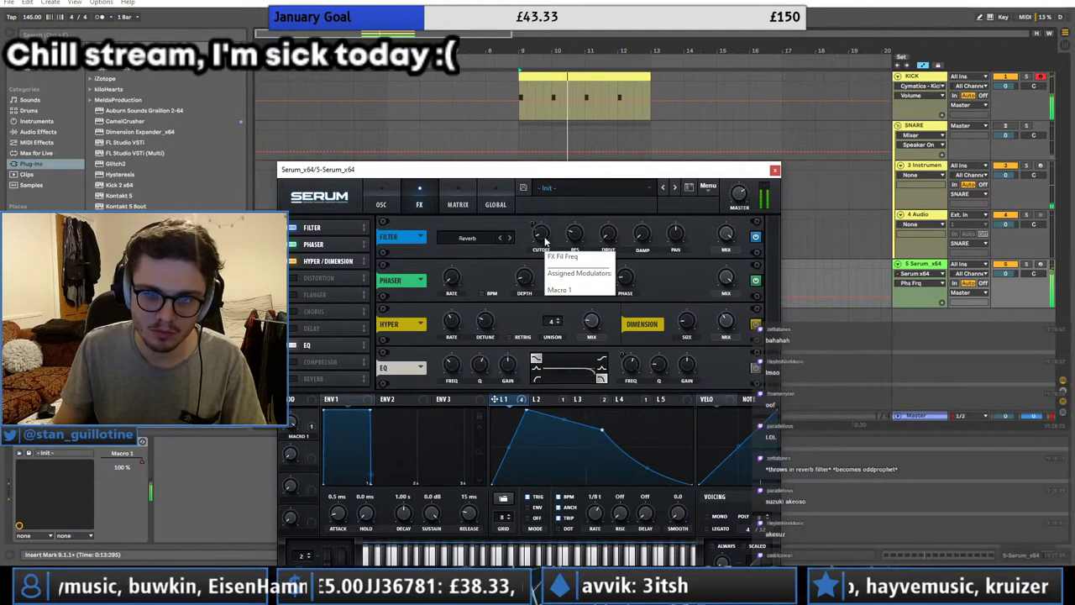
Step: Reshape LFO 2 into a descending staircase and set its amount on Osc A's FM (From B) warp to 58
{"action": "left_click", "coordinate": [382, 204]}
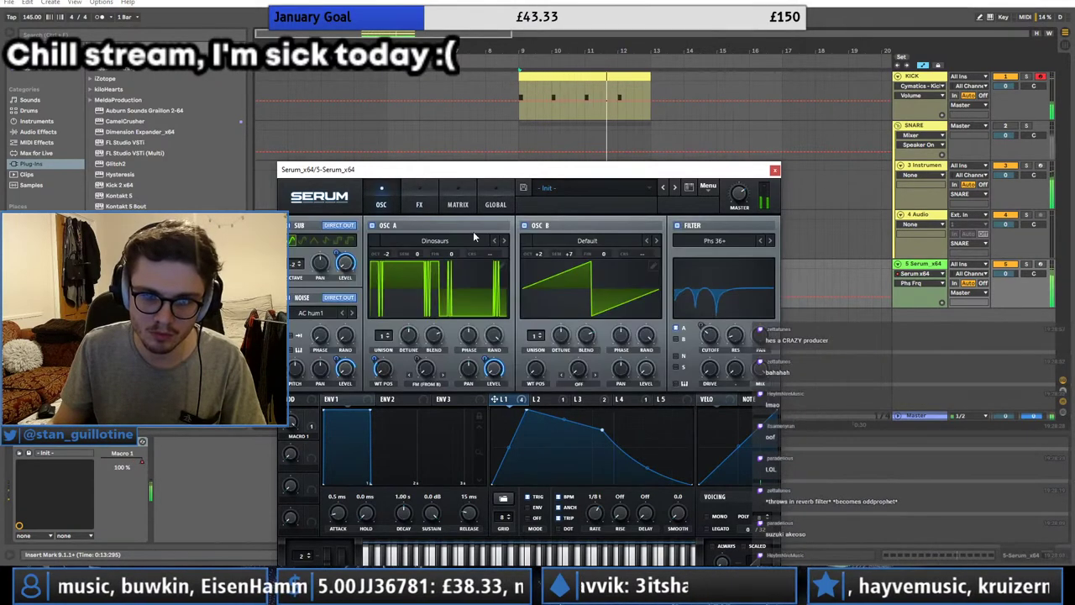
{"action": "mouse_move", "coordinate": [538, 254]}
{"action": "left_mouse_down"}
{"action": "mouse_move", "coordinate": [541, 240]}
{"action": "mouse_move", "coordinate": [548, 262]}
{"action": "left_mouse_up"}
{"action": "left_click", "coordinate": [540, 400]}
{"action": "left_click", "coordinate": [509, 401]}
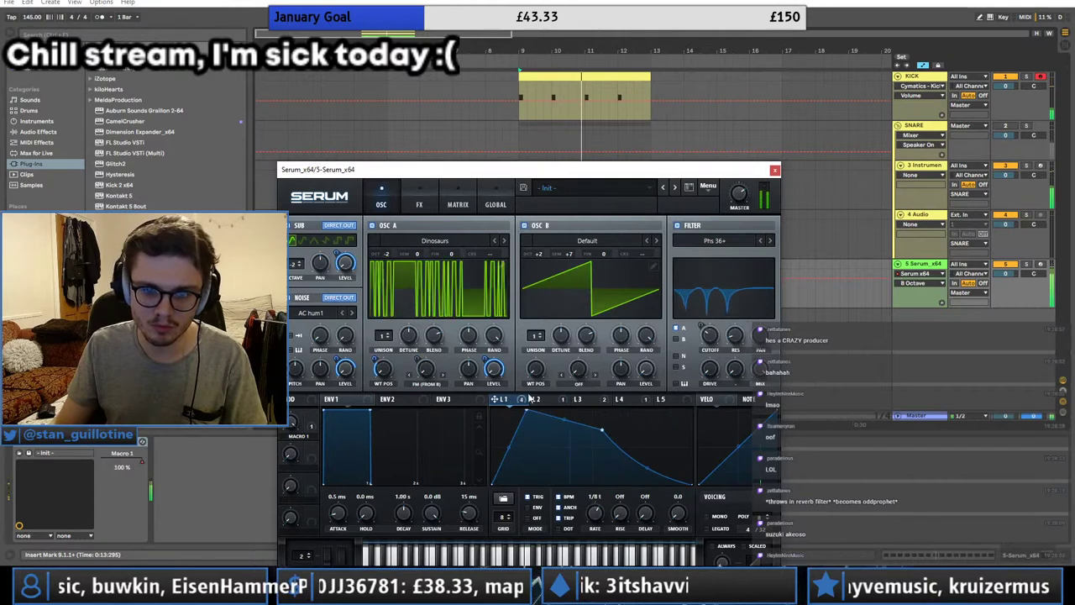
{"action": "left_click_drag", "start_coordinate": [530, 400], "coordinate": [427, 371]}
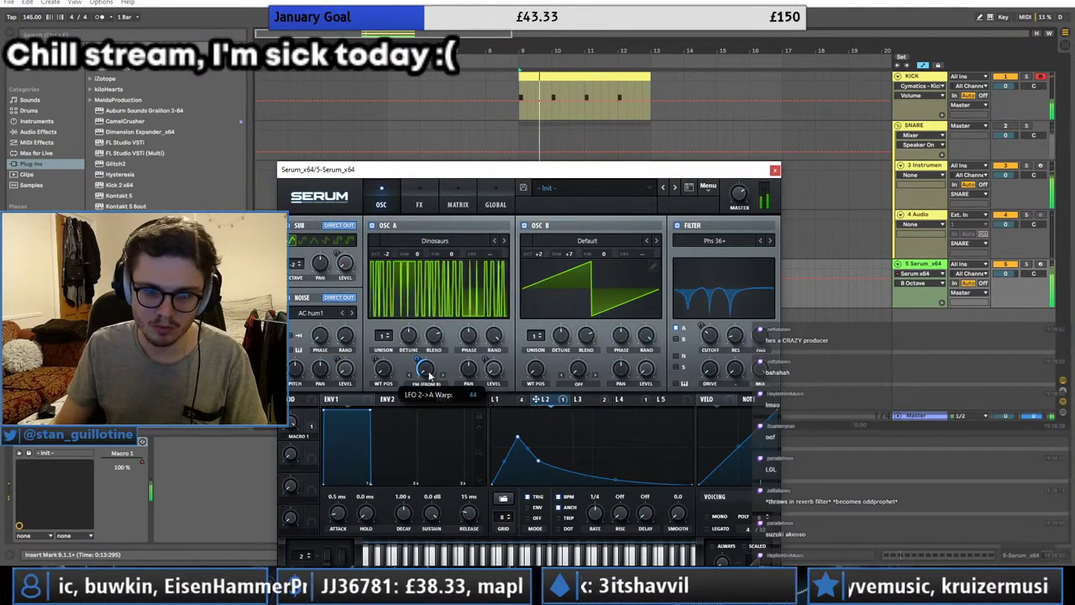
{"action": "left_click_drag", "start_coordinate": [539, 461], "coordinate": [515, 410]}
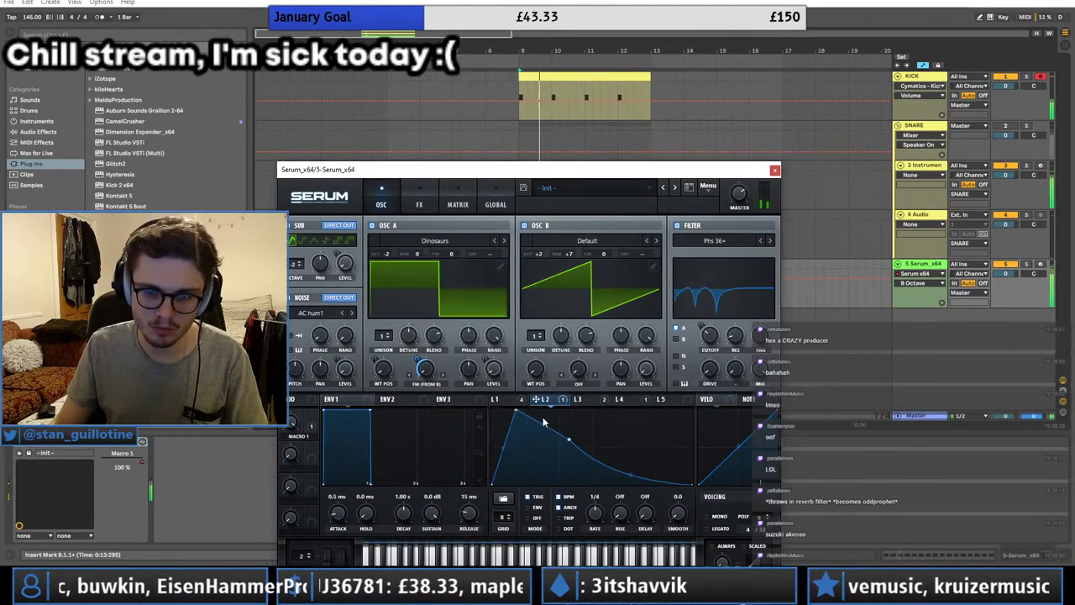
{"action": "left_click_drag", "start_coordinate": [569, 439], "coordinate": [498, 409]}
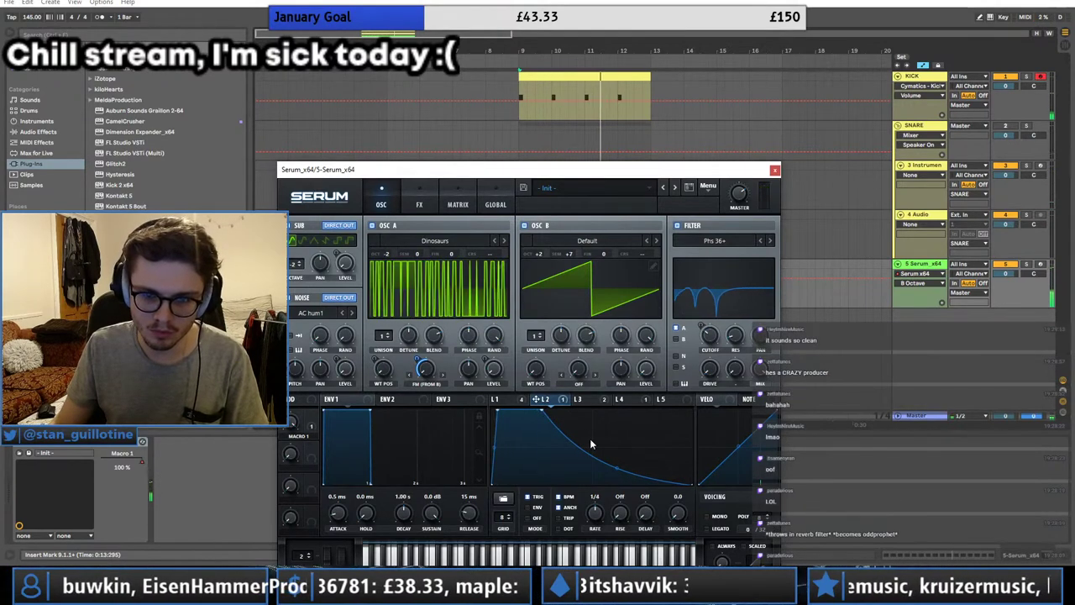
{"action": "left_click_drag", "start_coordinate": [568, 439], "coordinate": [587, 465]}
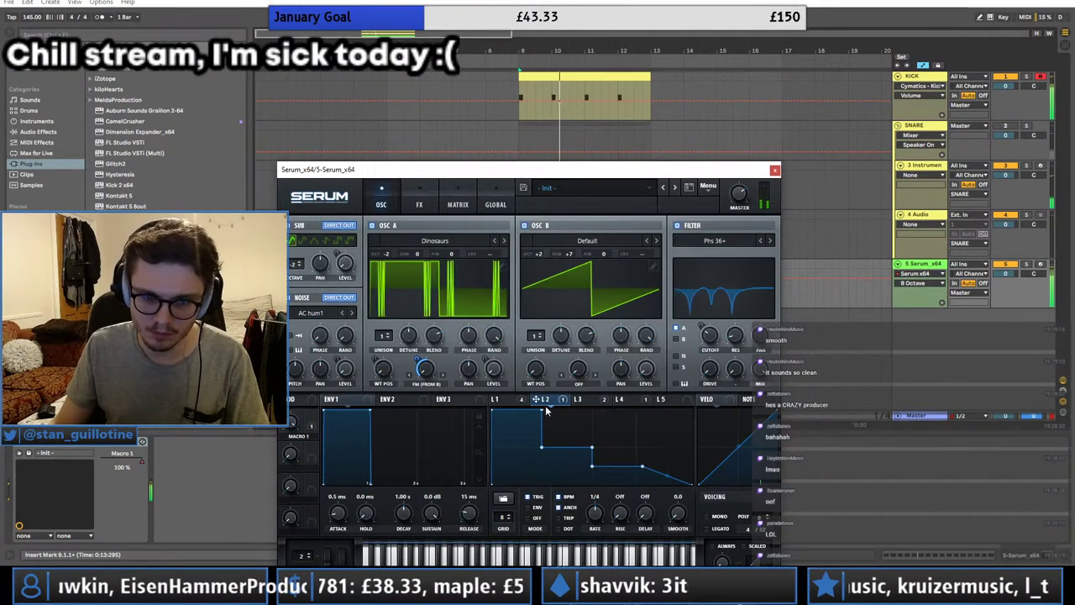
{"action": "double_click", "coordinate": [644, 485]}
{"action": "mouse_move", "coordinate": [421, 359]}
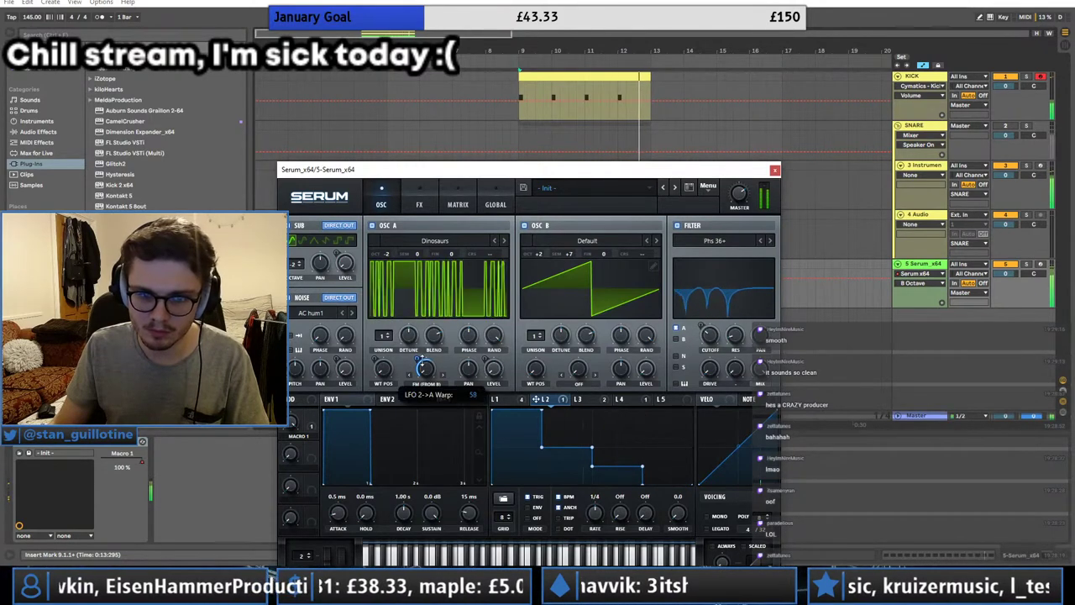
Step: Try replacing the modulation on the Noise level with LFO 4 at an amount of 96
{"action": "left_click", "coordinate": [774, 170]}
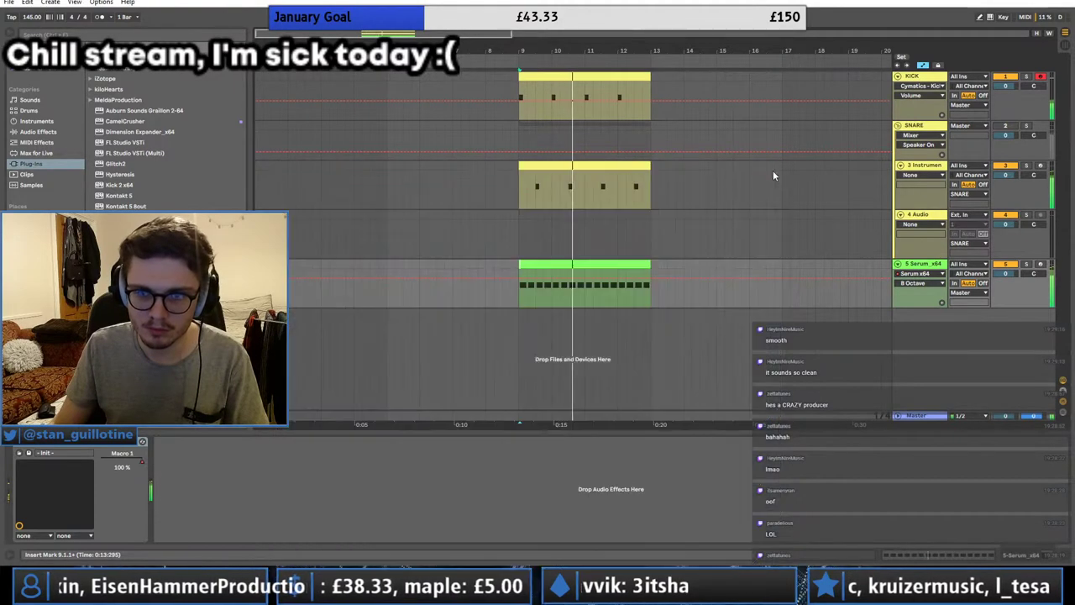
{"action": "left_click", "coordinate": [37, 441]}
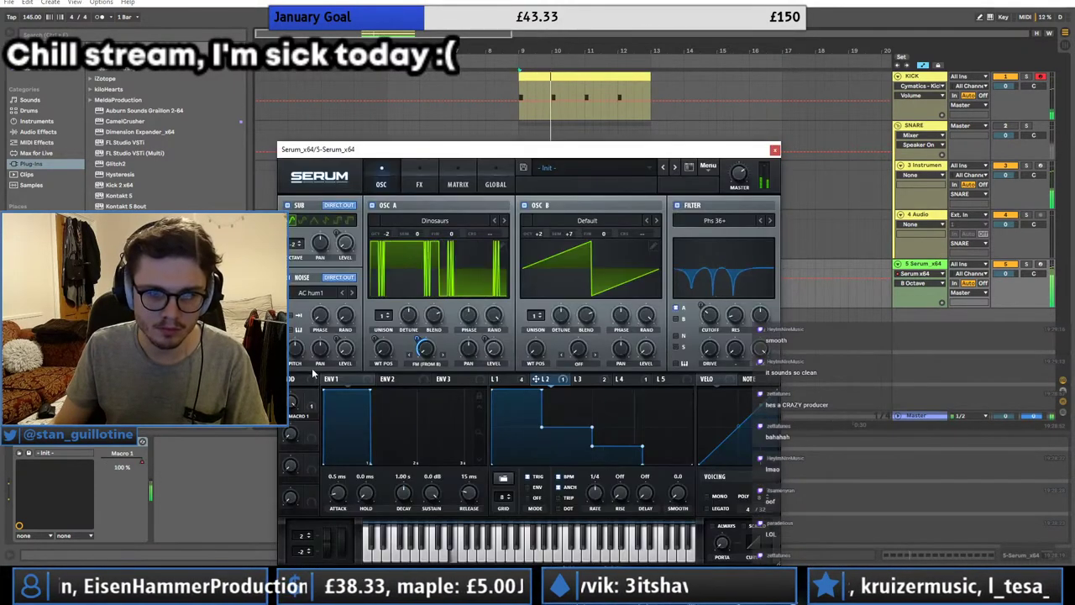
{"action": "right_click", "coordinate": [345, 346]}
{"action": "left_click", "coordinate": [427, 395]}
{"action": "left_click", "coordinate": [628, 381]}
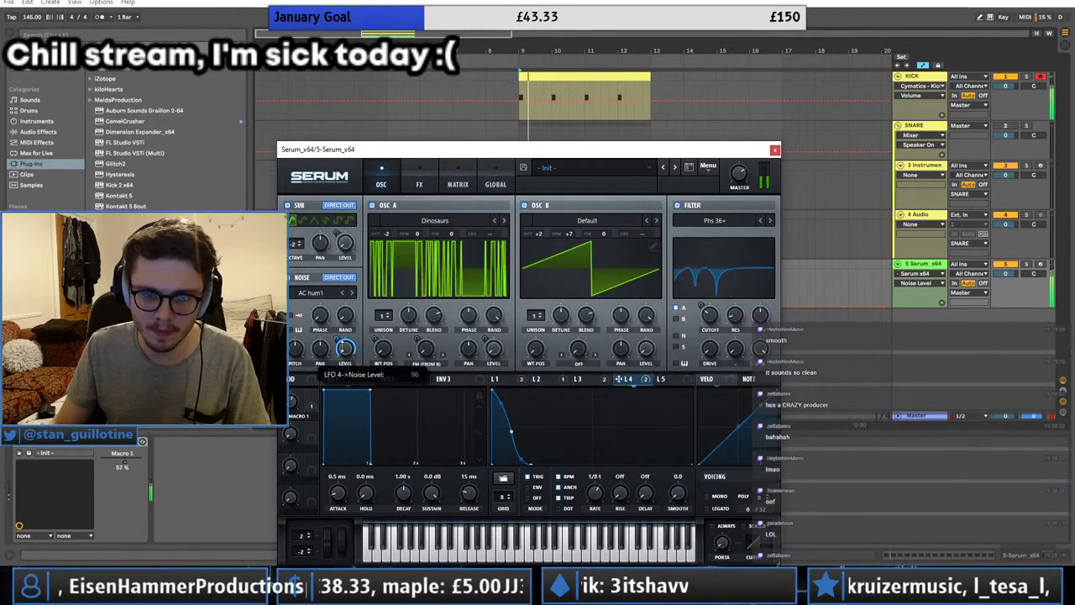
Step: Clear the modulation on the Noise level and route LFO 3 to it at an amount of 41
{"action": "left_click", "coordinate": [574, 379]}
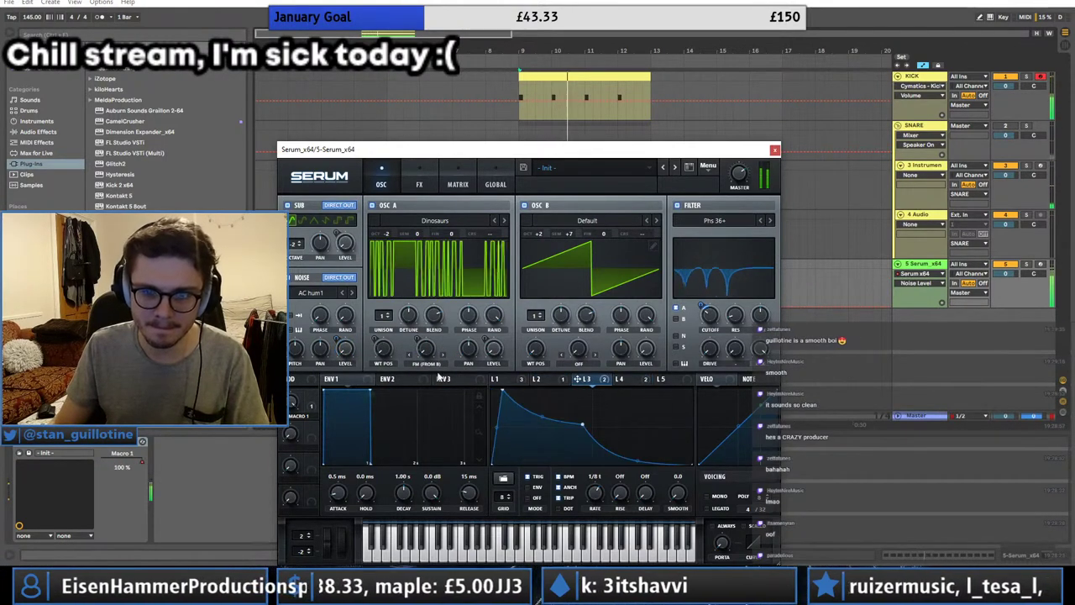
{"action": "right_click", "coordinate": [344, 348]}
{"action": "left_click", "coordinate": [361, 395]}
{"action": "left_click_drag", "start_coordinate": [577, 379], "coordinate": [344, 348]}
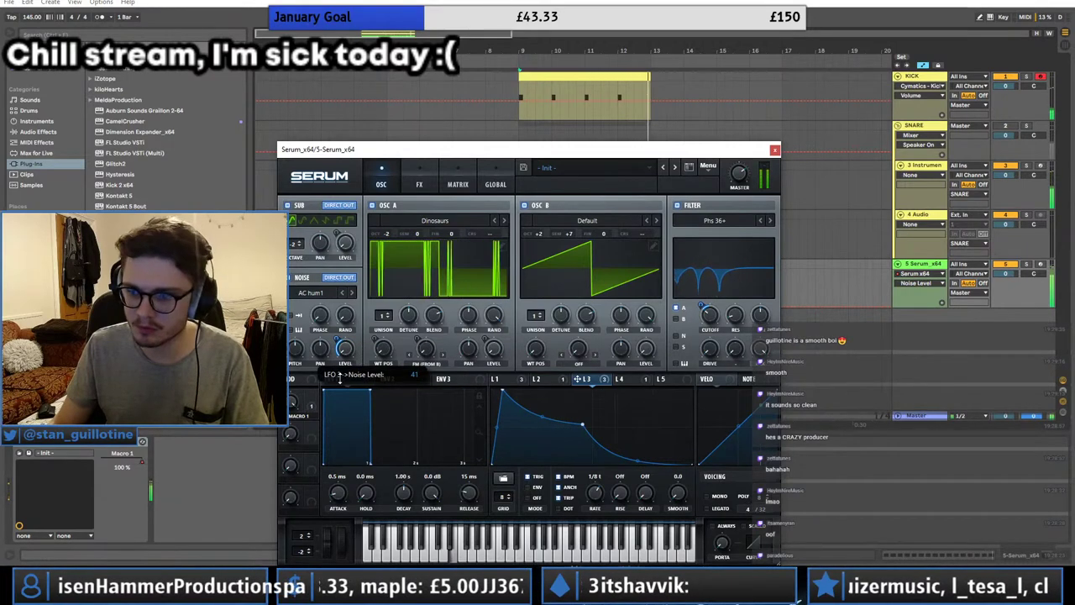
{"action": "left_click", "coordinate": [774, 151]}
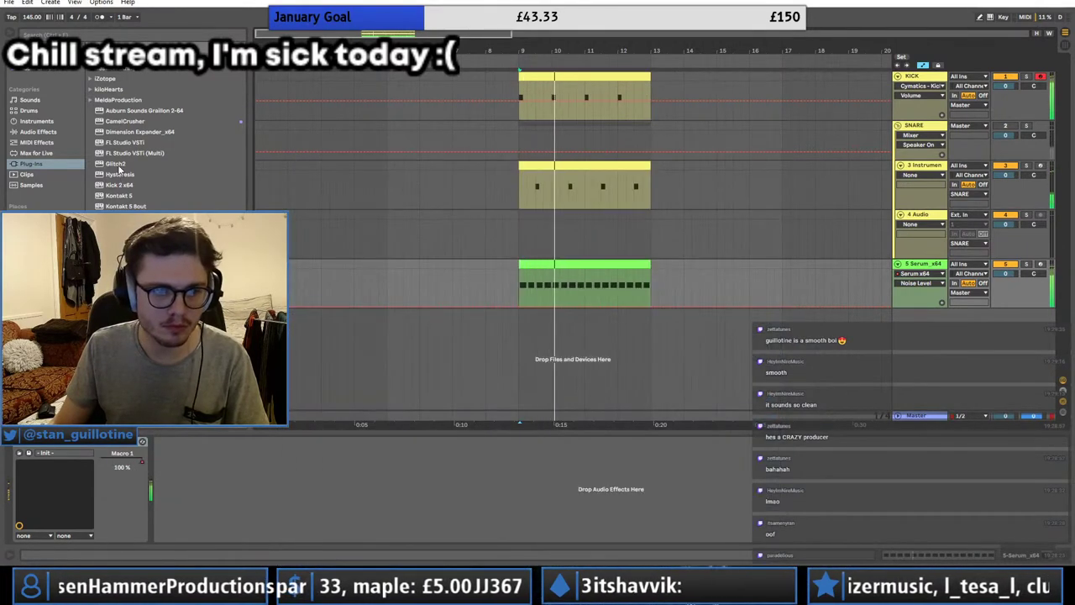
Step: Add the OTT multiband compressor after Serum and raise its Time to 487 %
{"action": "key", "text": "space"}
{"action": "key", "text": "space"}
{"action": "double_click", "coordinate": [124, 258]}
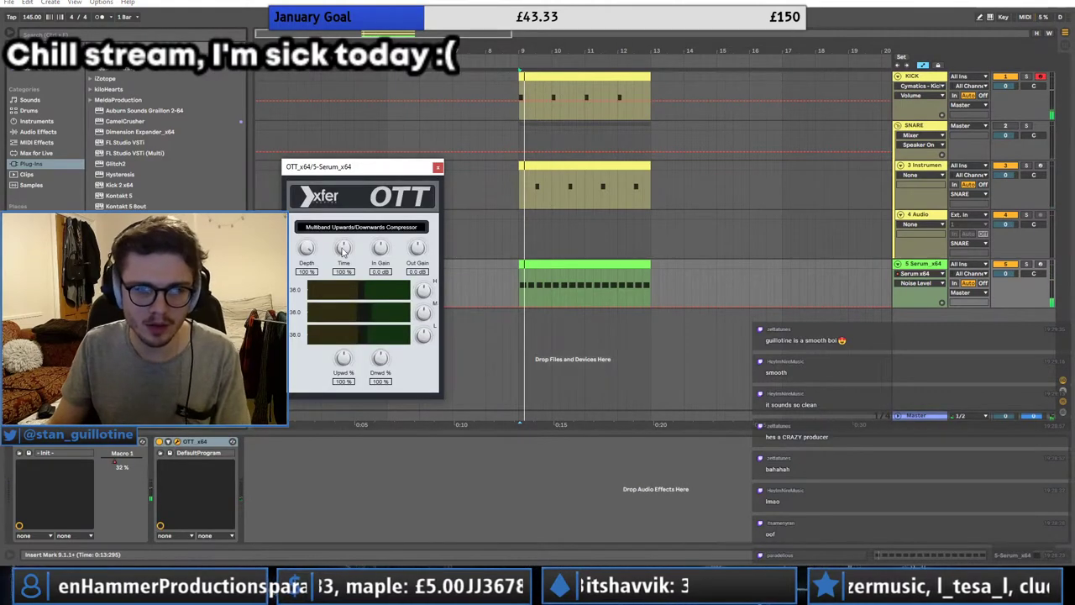
{"action": "key", "text": "space"}
{"action": "left_click_drag", "start_coordinate": [343, 251], "coordinate": [345, 238]}
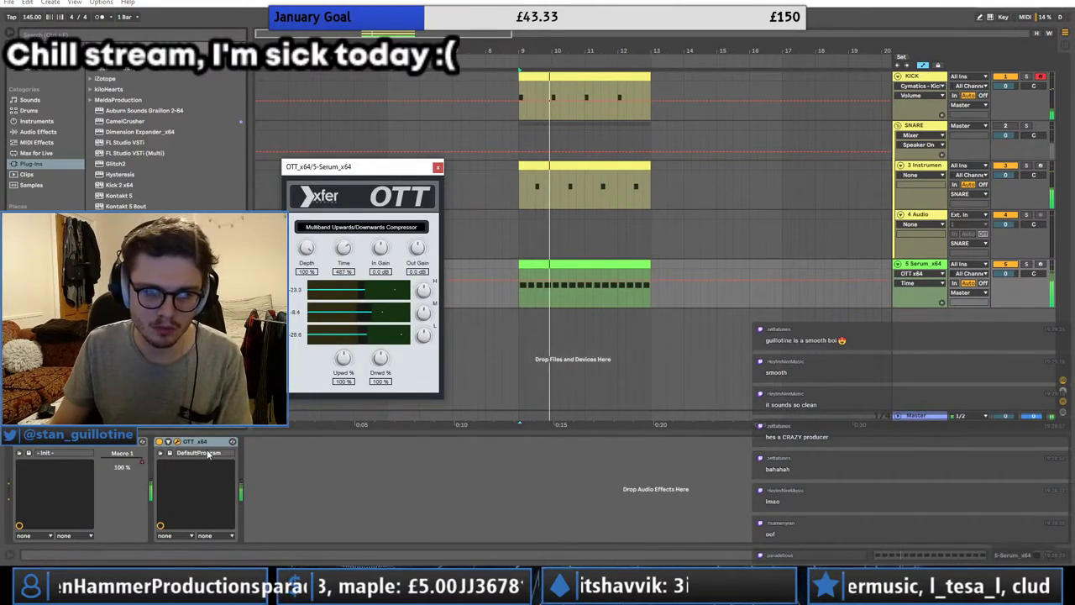
Step: Duplicate the OTT device on the Serum track and hide the plug-in windows
{"action": "key", "text": "ctrl+d"}
{"action": "key", "text": "ctrl+alt+p"}
{"action": "key", "text": "space"}
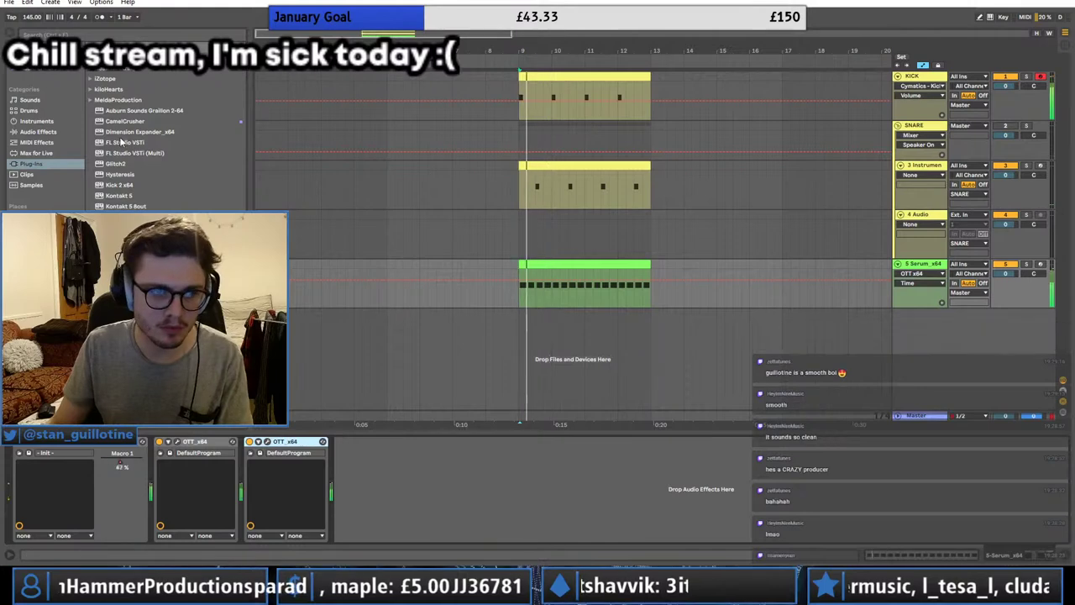
Step: Add CamelCrusher after the two OTT devices, load its blank patch and adjust the compressor amount
{"action": "double_click", "coordinate": [125, 122]}
{"action": "left_click", "coordinate": [359, 266]}
{"action": "left_click", "coordinate": [393, 279]}
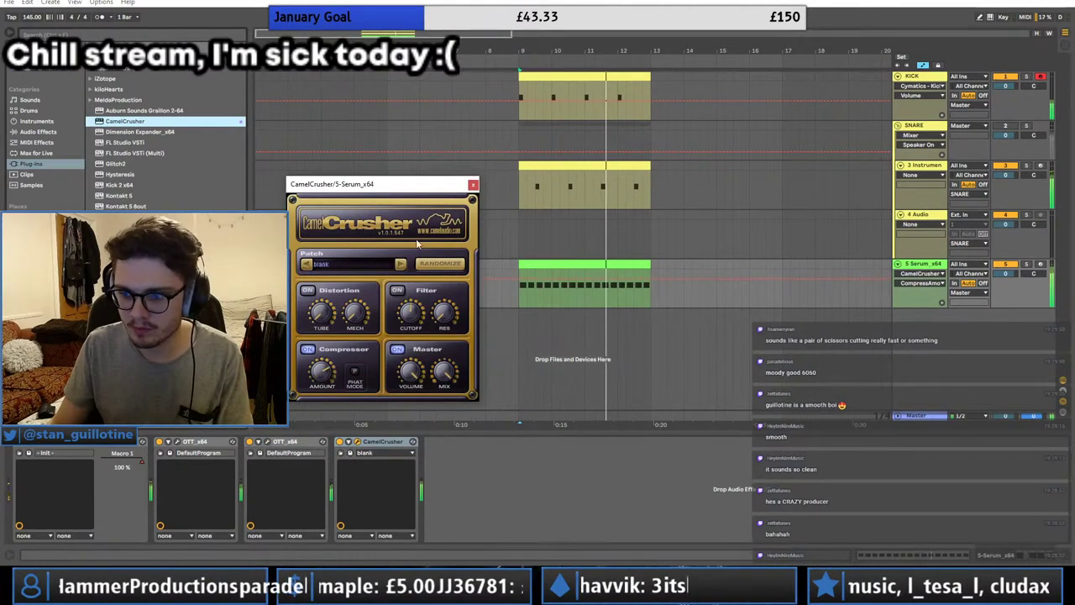
{"action": "left_click", "coordinate": [472, 184]}
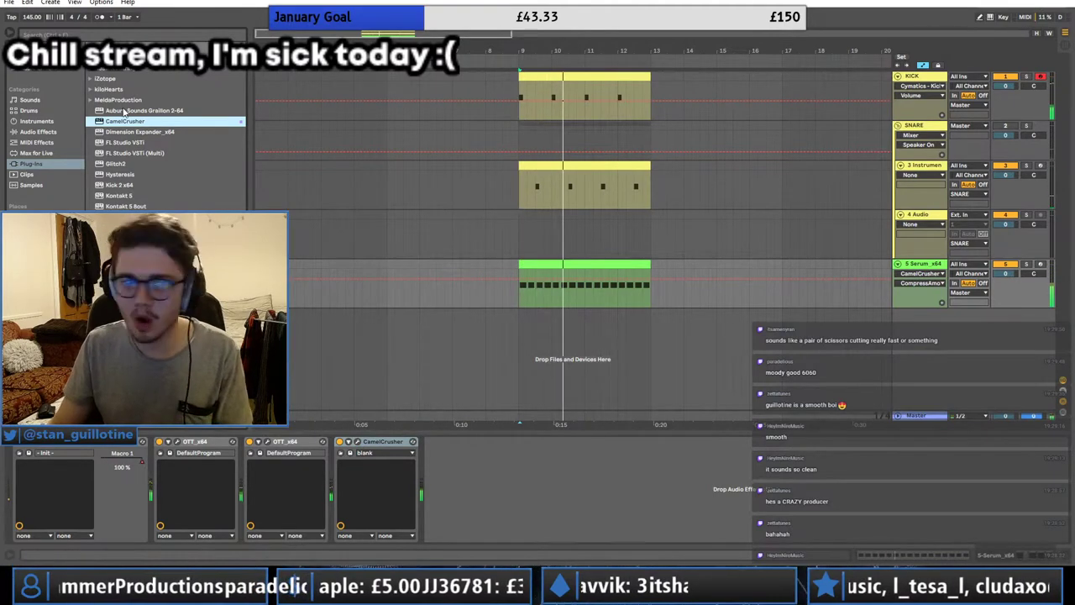
Step: Insert the kiloHearts Disperser between Serum and the first OTT
{"action": "left_click", "coordinate": [91, 88]}
{"action": "left_click", "coordinate": [117, 110]}
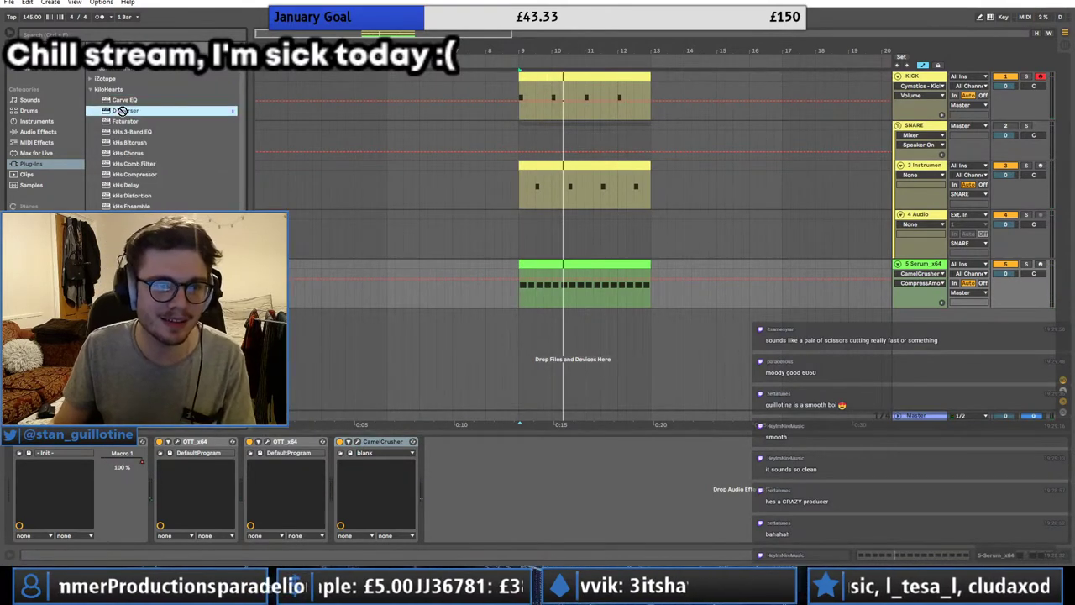
{"action": "left_click", "coordinate": [188, 485]}
{"action": "key", "text": "Return"}
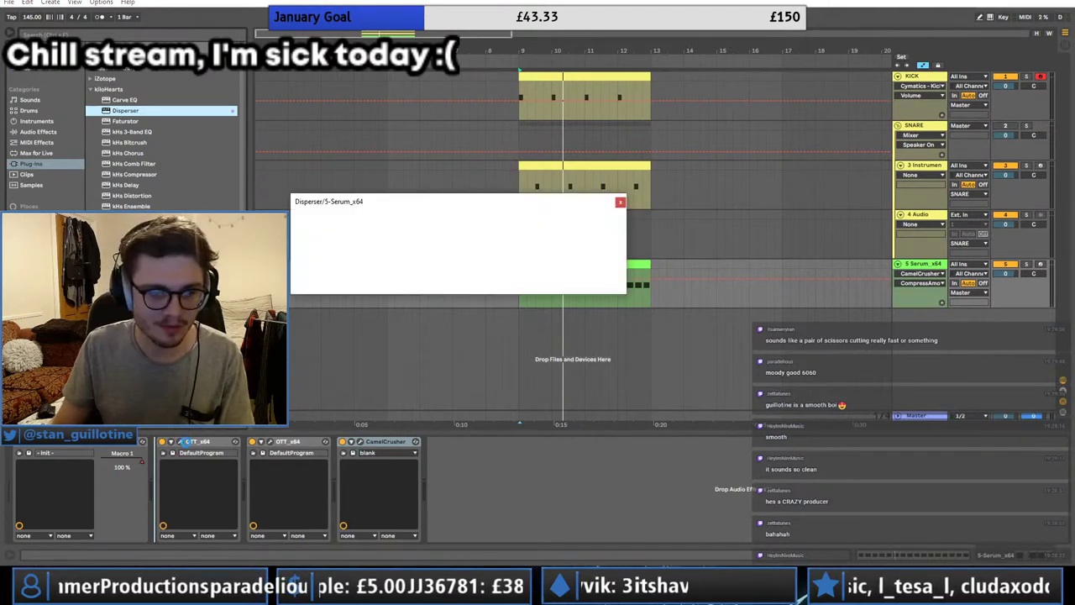
Step: Set Disperser's frequency to about 328 Hz and fine-tune its amount and pinch
{"action": "left_click_drag", "start_coordinate": [430, 239], "coordinate": [456, 241]}
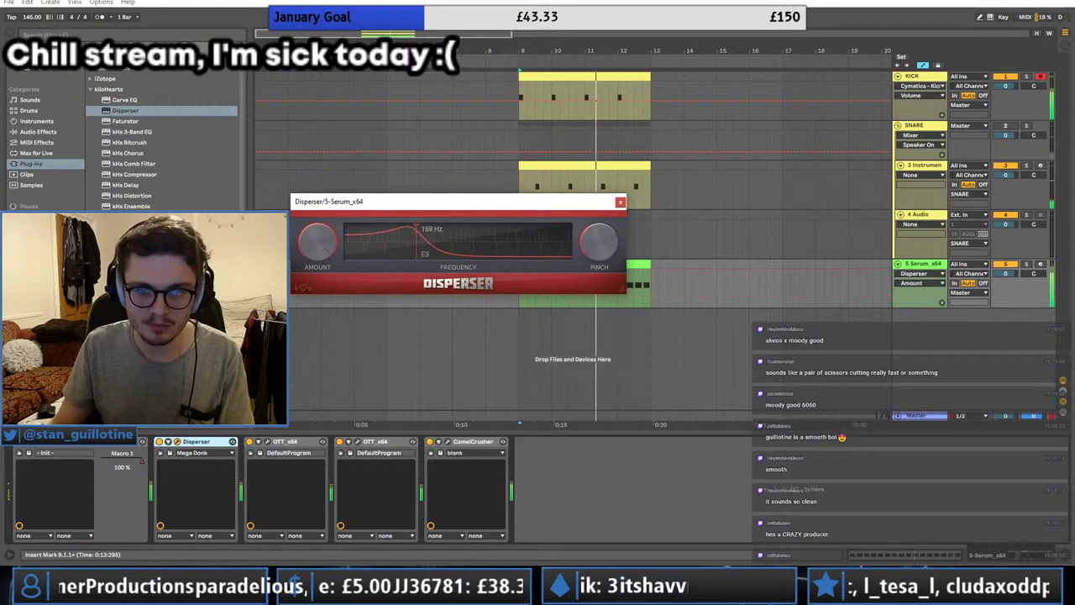
{"action": "left_click_drag", "start_coordinate": [319, 241], "coordinate": [319, 257]}
{"action": "left_click_drag", "start_coordinate": [599, 242], "coordinate": [599, 227]}
{"action": "left_click_drag", "start_coordinate": [421, 240], "coordinate": [450, 237]}
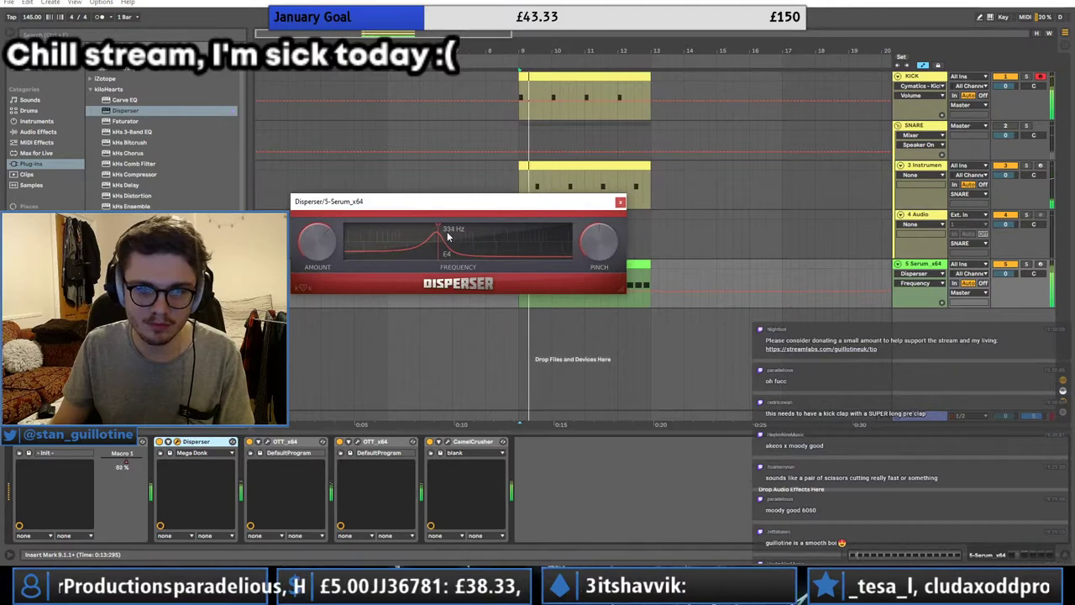
{"action": "left_click_drag", "start_coordinate": [596, 240], "coordinate": [593, 255]}
{"action": "left_click_drag", "start_coordinate": [319, 242], "coordinate": [319, 252]}
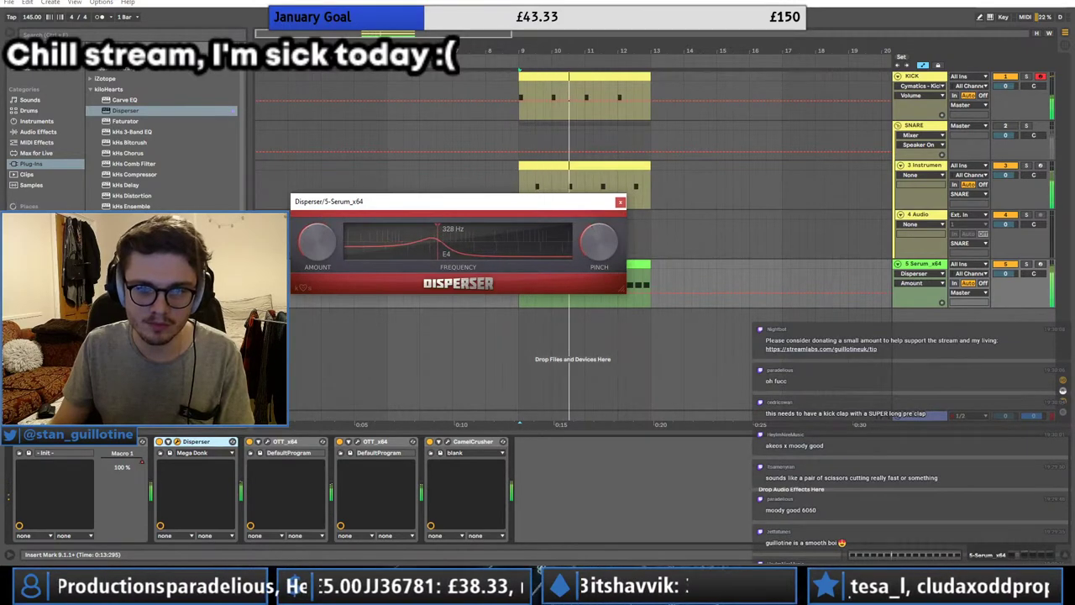
{"action": "left_click", "coordinate": [619, 203]}
Step: Transpose all the notes in the Serum bass clip down one semitone to E2
{"action": "double_click", "coordinate": [535, 276]}
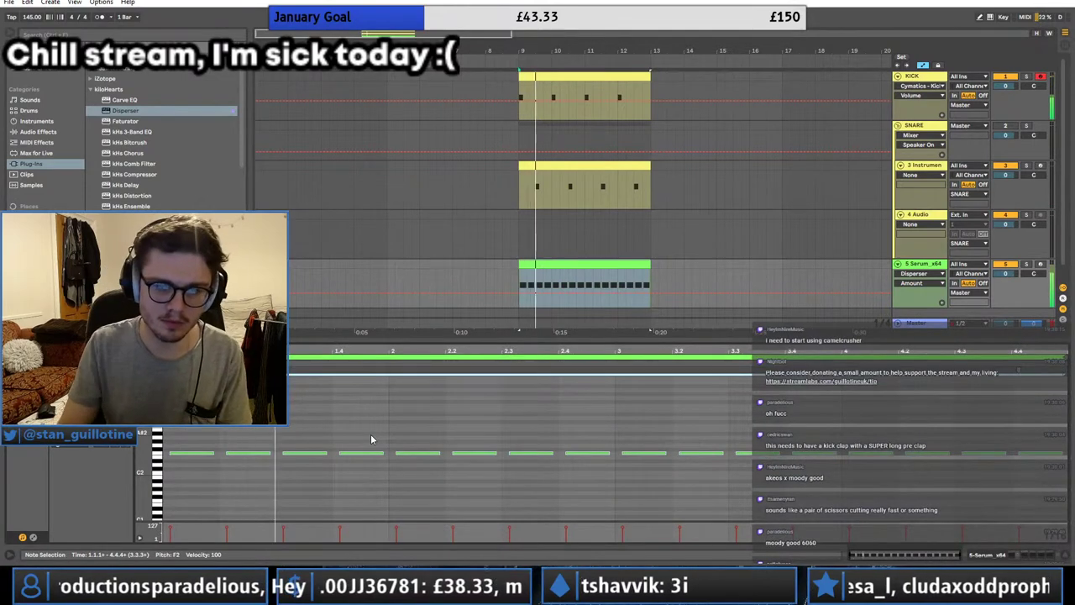
{"action": "key", "text": "Down"}
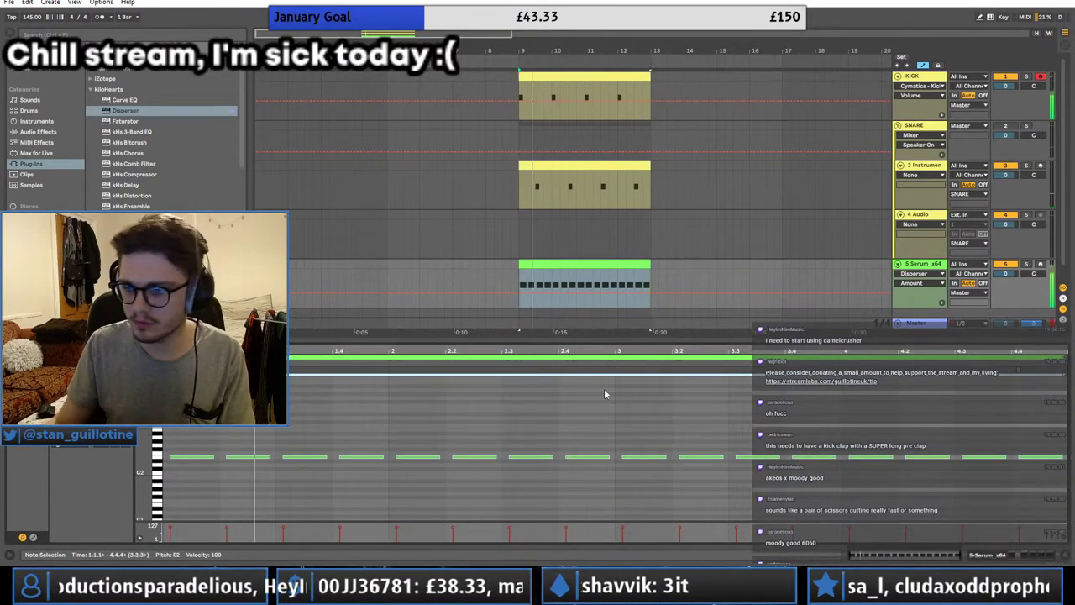
{"action": "key", "text": "shift+Tab"}
Step: Switch off Serum's Sub oscillator and duplicate the Serum track
{"action": "left_click", "coordinate": [38, 443]}
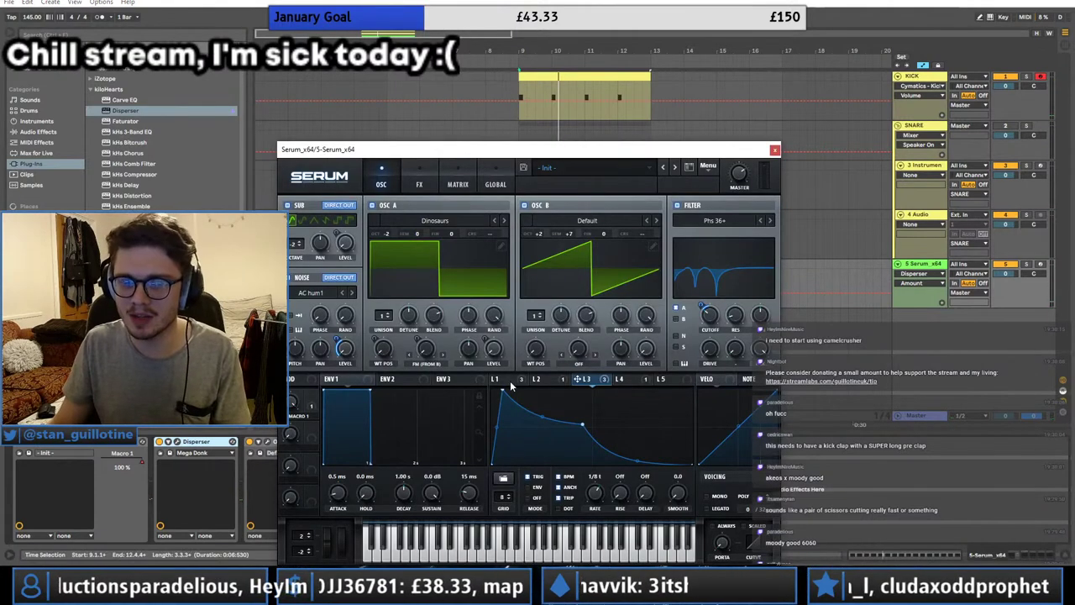
{"action": "left_click", "coordinate": [504, 380]}
{"action": "left_click", "coordinate": [287, 205]}
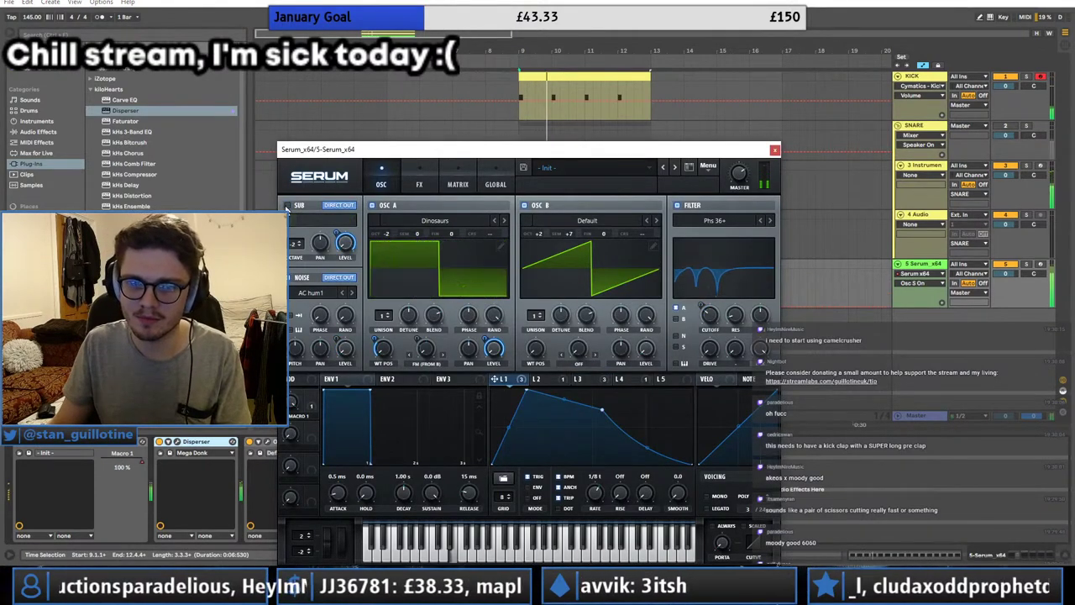
{"action": "left_click", "coordinate": [774, 150]}
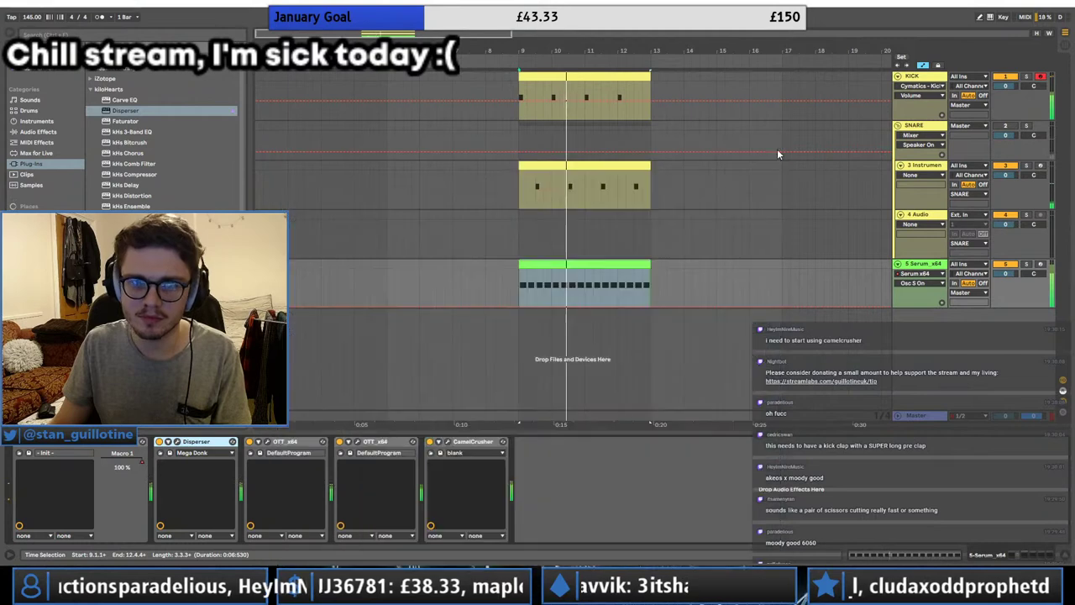
{"action": "left_click", "coordinate": [932, 265]}
{"action": "key", "text": "ctrl+d"}
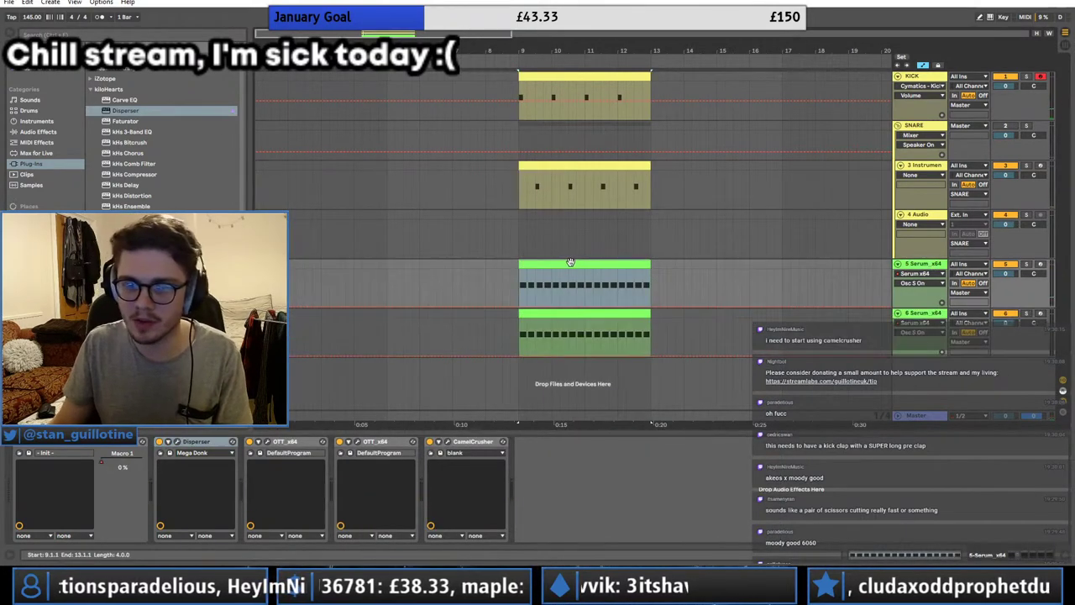
Step: Insert FabFilter Pro-Q 3 between the second OTT and CamelCrusher on the original Serum track and start playback
{"action": "left_click", "coordinate": [91, 89]}
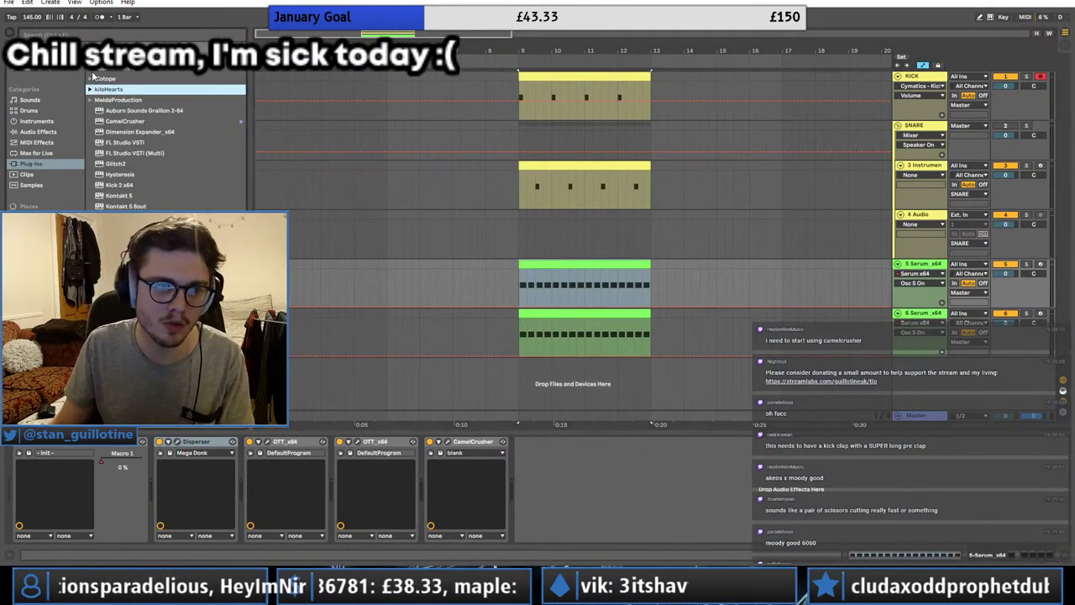
{"action": "scroll", "coordinate": [94, 73], "scroll_direction": "up", "scroll_amount": 5}
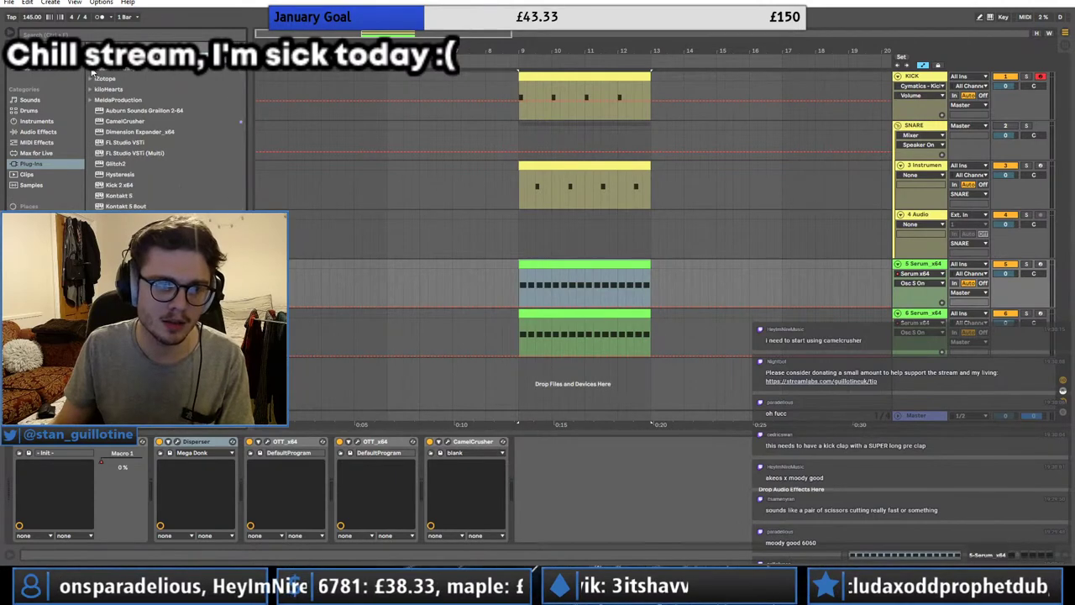
{"action": "left_click", "coordinate": [52, 69]}
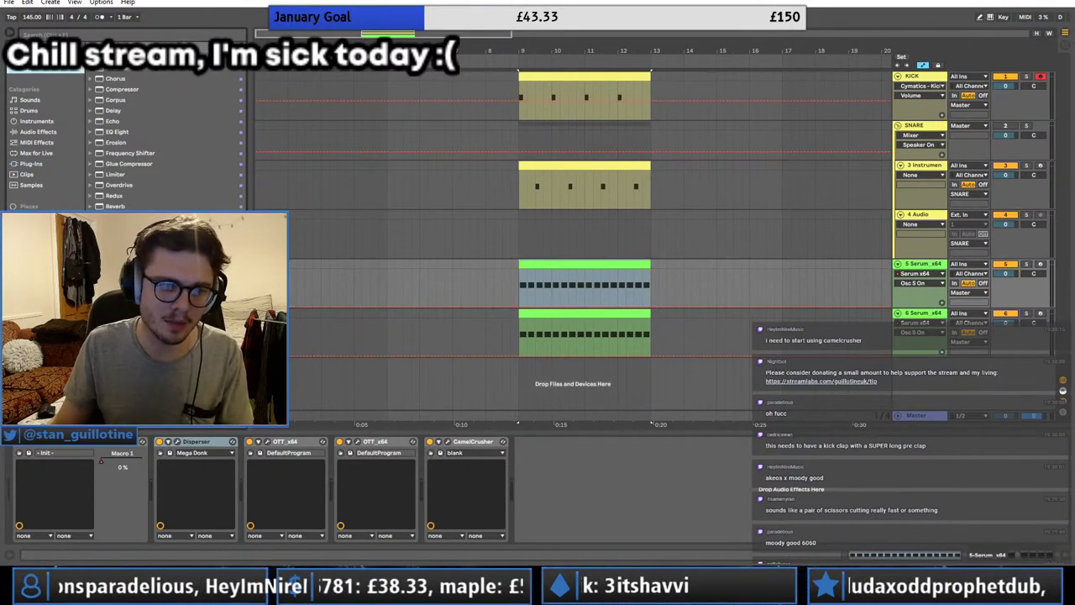
{"action": "left_click_drag", "start_coordinate": [117, 60], "coordinate": [447, 524]}
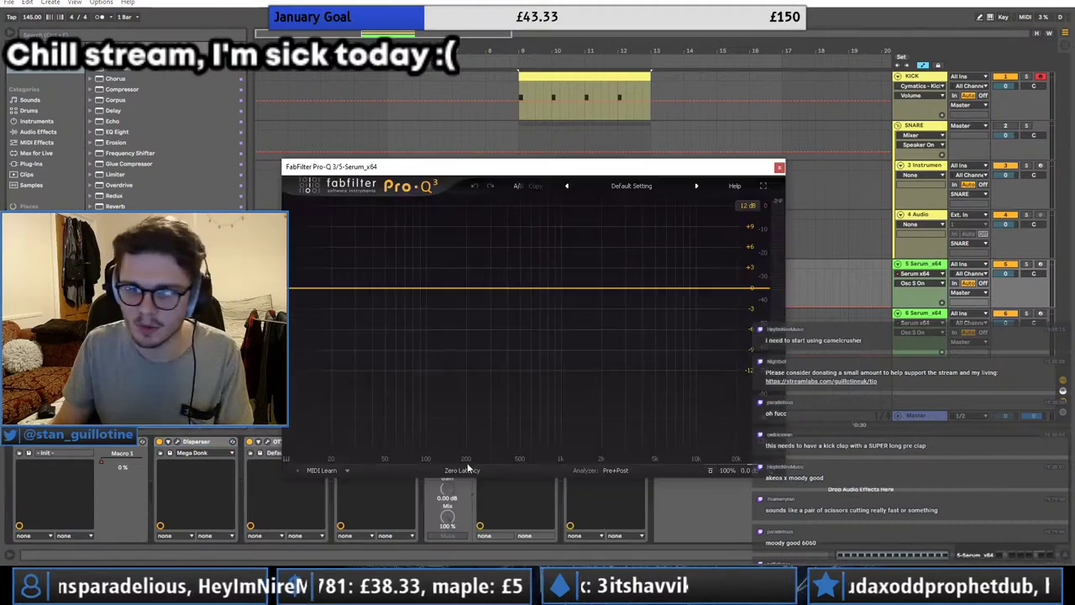
{"action": "key", "text": "space"}
Step: Shape Pro-Q 3 with a 24 dB/oct low cut and two bell cuts in the low mids
{"action": "left_click_drag", "start_coordinate": [304, 291], "coordinate": [435, 294]}
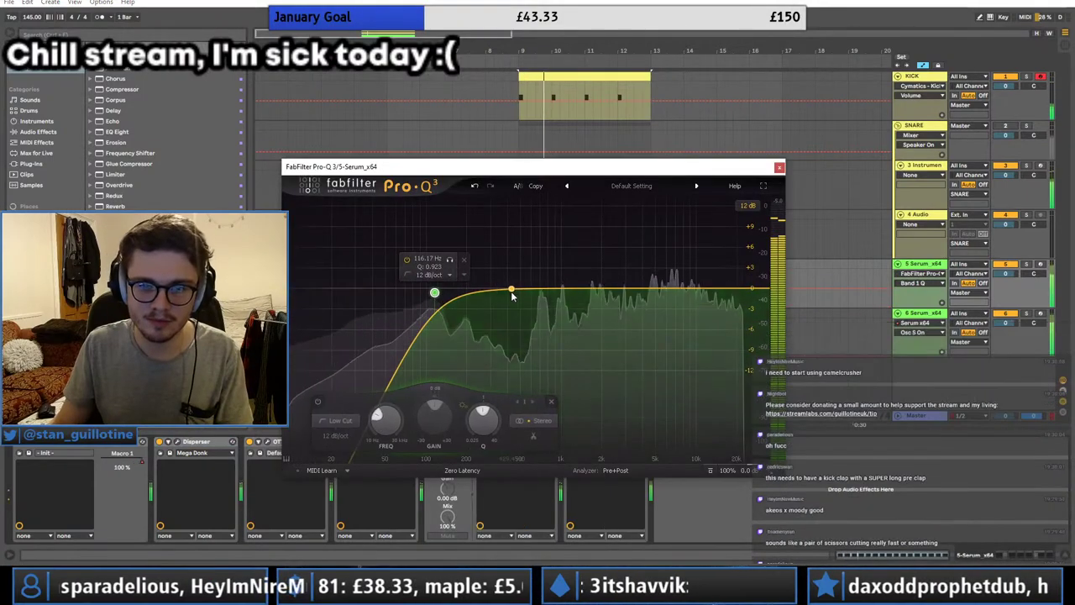
{"action": "left_click_drag", "start_coordinate": [510, 290], "coordinate": [496, 315]}
{"action": "left_click", "coordinate": [432, 276]}
{"action": "left_click", "coordinate": [437, 324]}
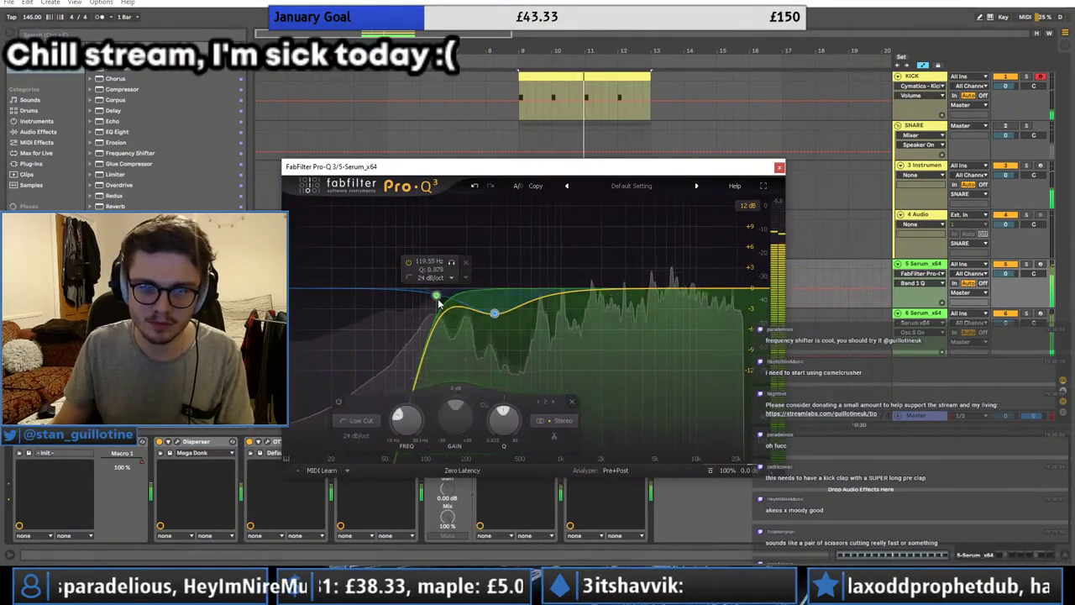
{"action": "left_click_drag", "start_coordinate": [435, 294], "coordinate": [456, 320]}
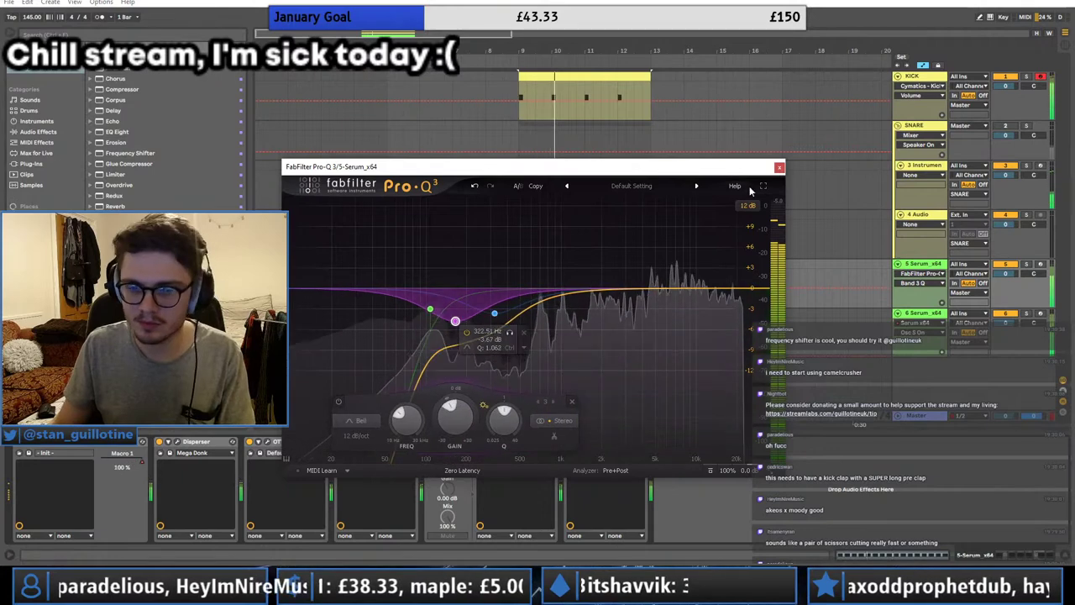
{"action": "left_click", "coordinate": [780, 168]}
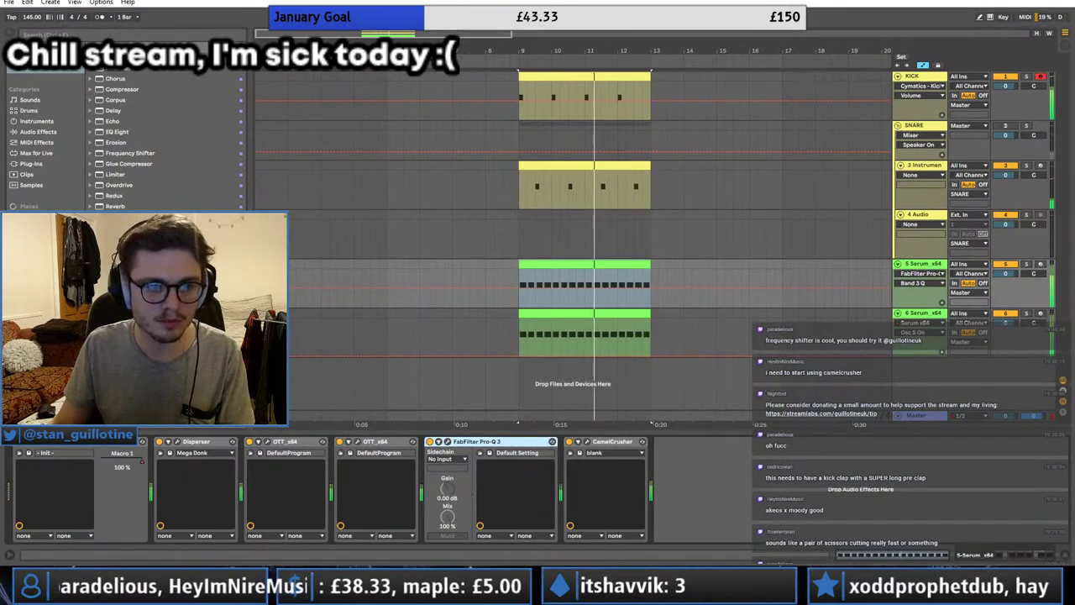
Step: Insert a Saturator between Serum and Disperser and set its output to -3 dB
{"action": "left_click_drag", "start_coordinate": [119, 217], "coordinate": [195, 481]}
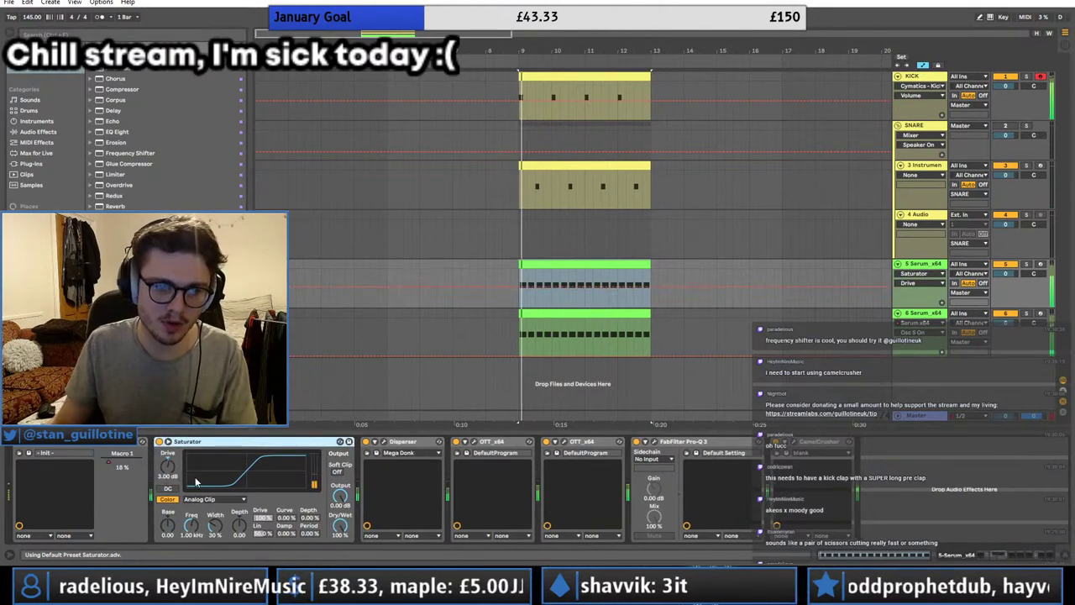
{"action": "left_click", "coordinate": [340, 497]}
{"action": "type", "text": "-3"}
{"action": "key", "text": "Return"}
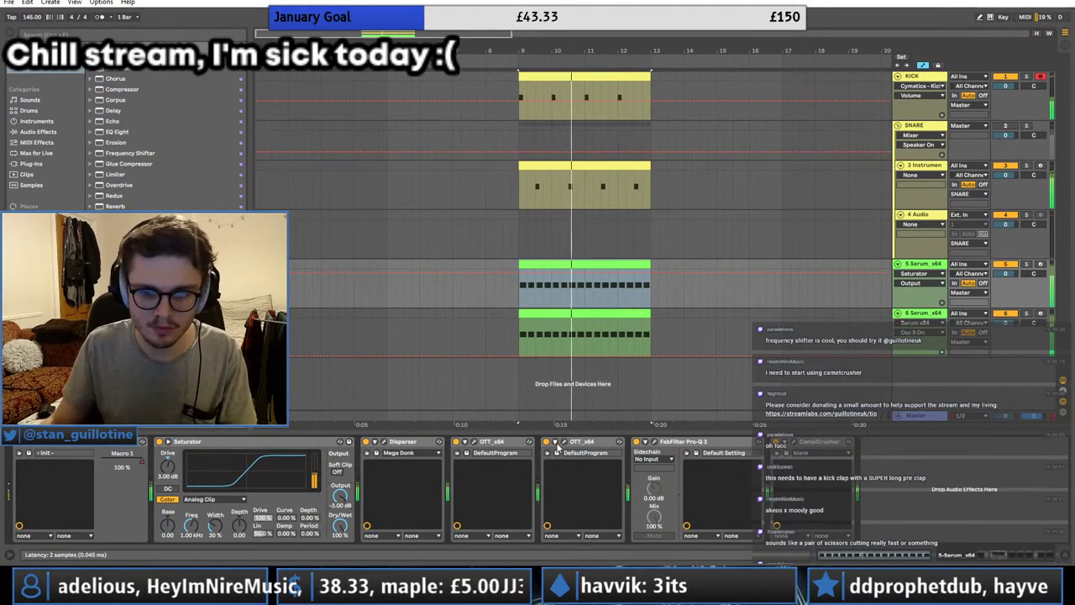
Step: Set the second OTT to 77 % depth and 712 % time, and reduce the first OTT's depth
{"action": "left_click", "coordinate": [564, 442]}
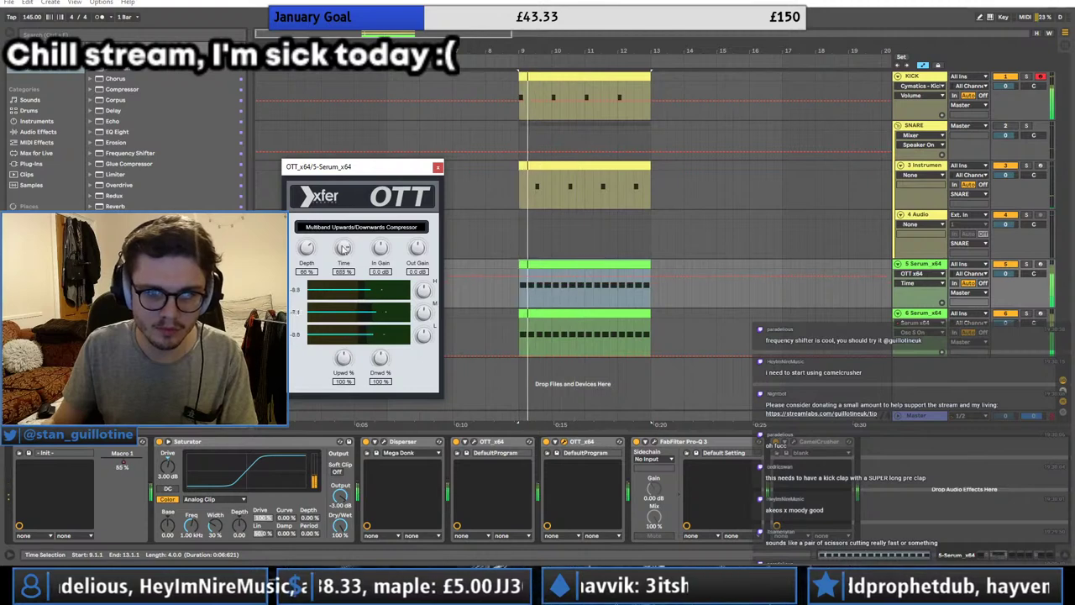
{"action": "left_click_drag", "start_coordinate": [394, 215], "coordinate": [398, 220]}
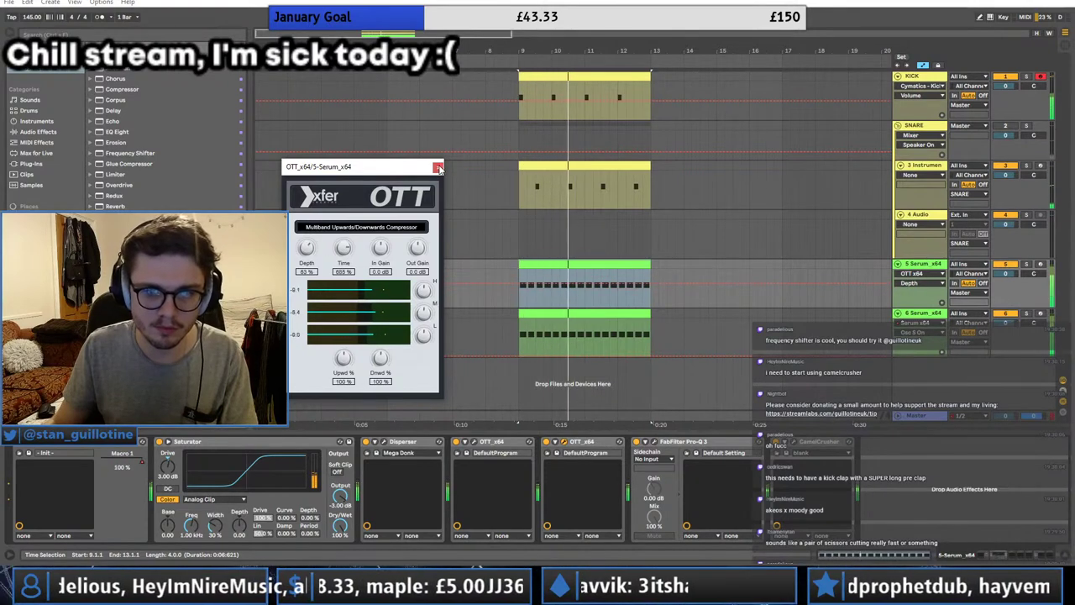
{"action": "left_click_drag", "start_coordinate": [344, 252], "coordinate": [345, 261]}
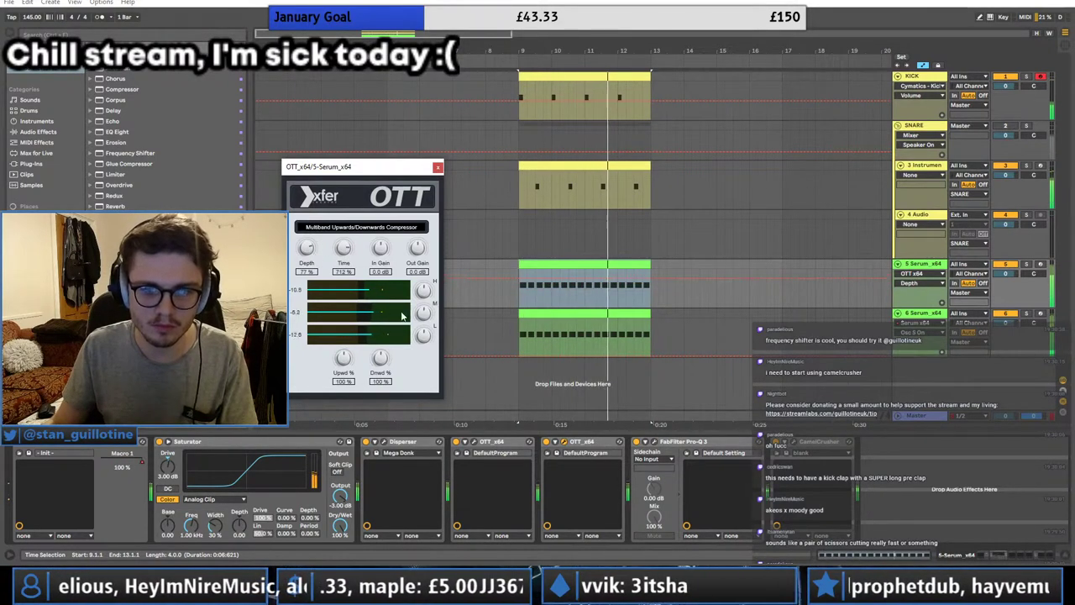
{"action": "left_click", "coordinate": [475, 443]}
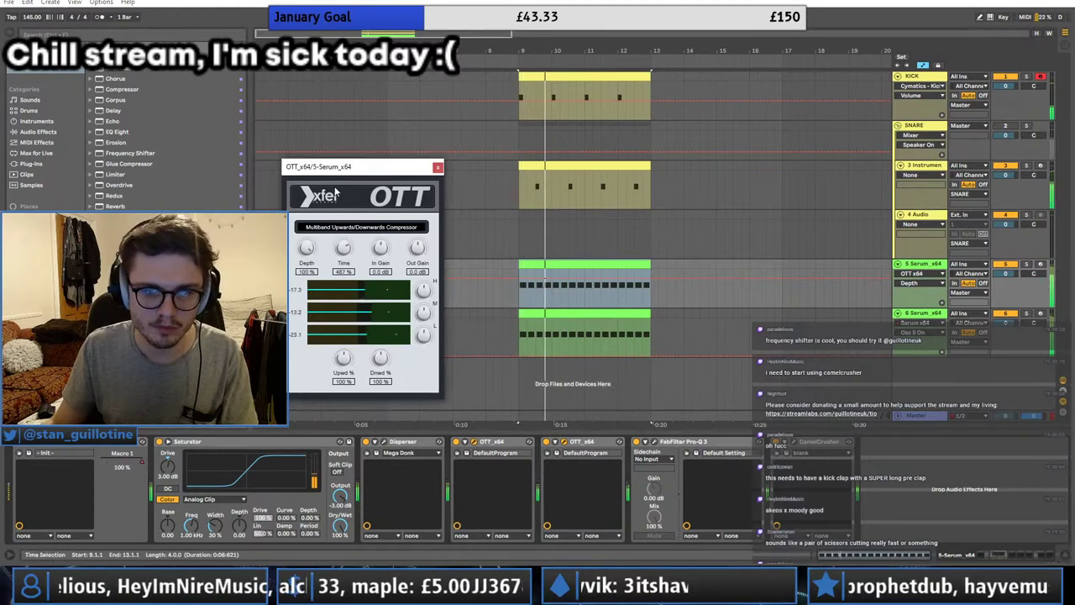
{"action": "left_click", "coordinate": [563, 442]}
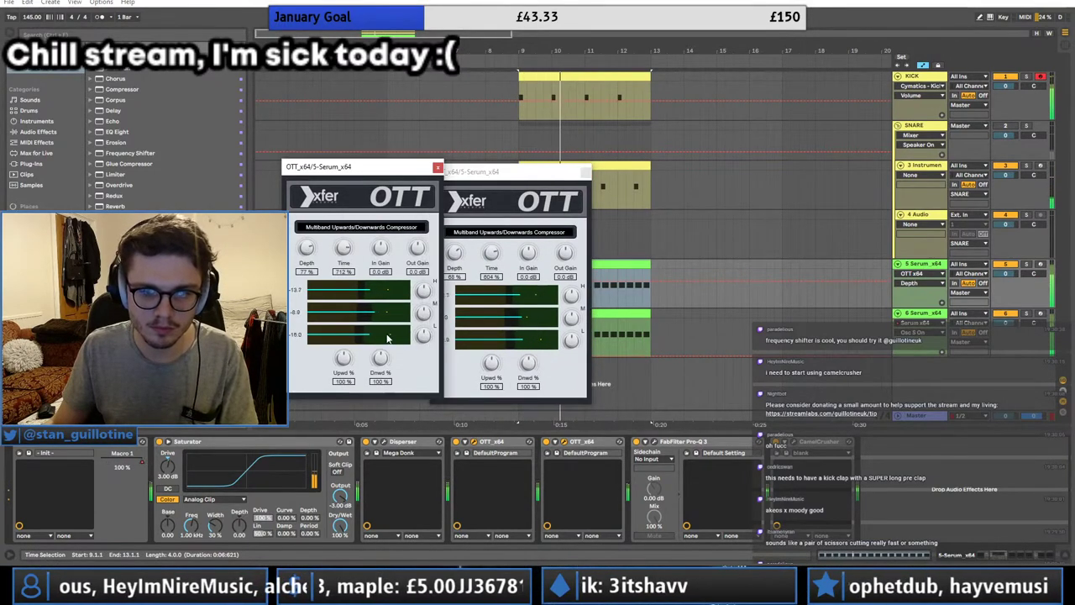
{"action": "left_click", "coordinate": [585, 174]}
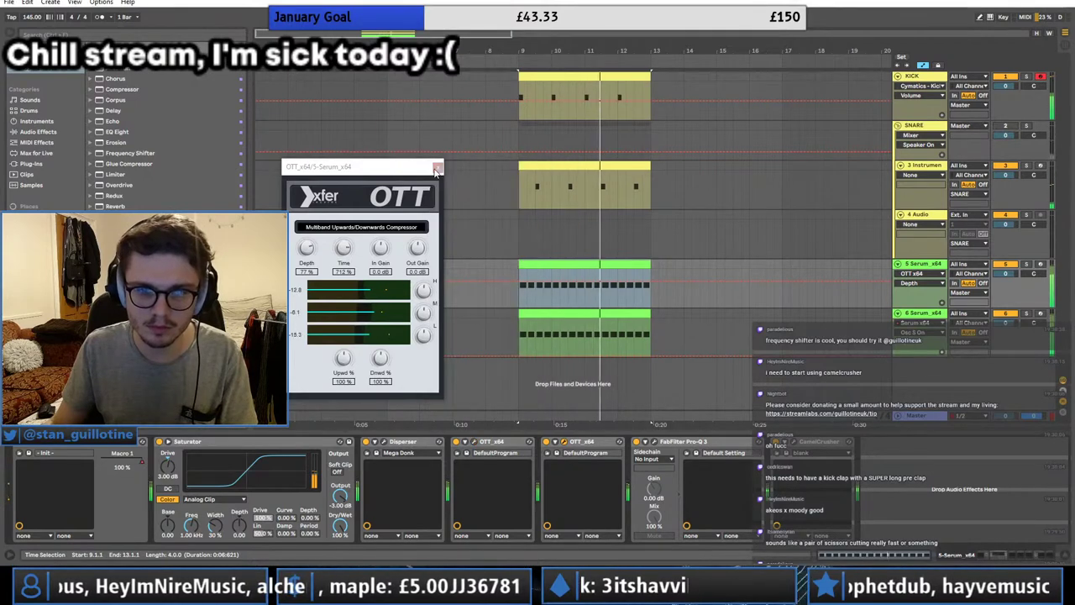
{"action": "left_click", "coordinate": [437, 167]}
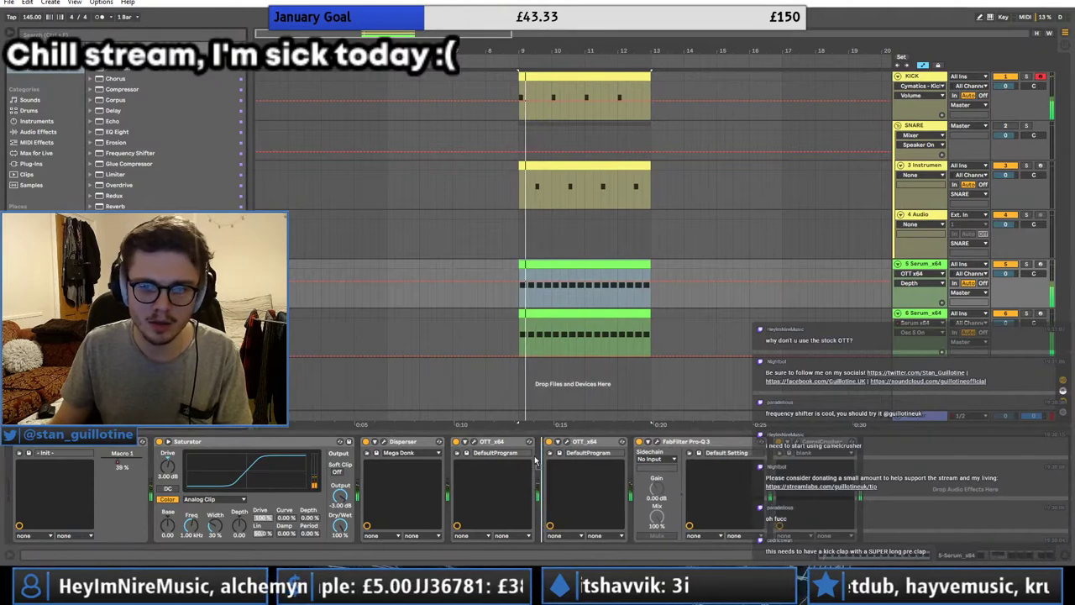
{"action": "key", "text": "Delete"}
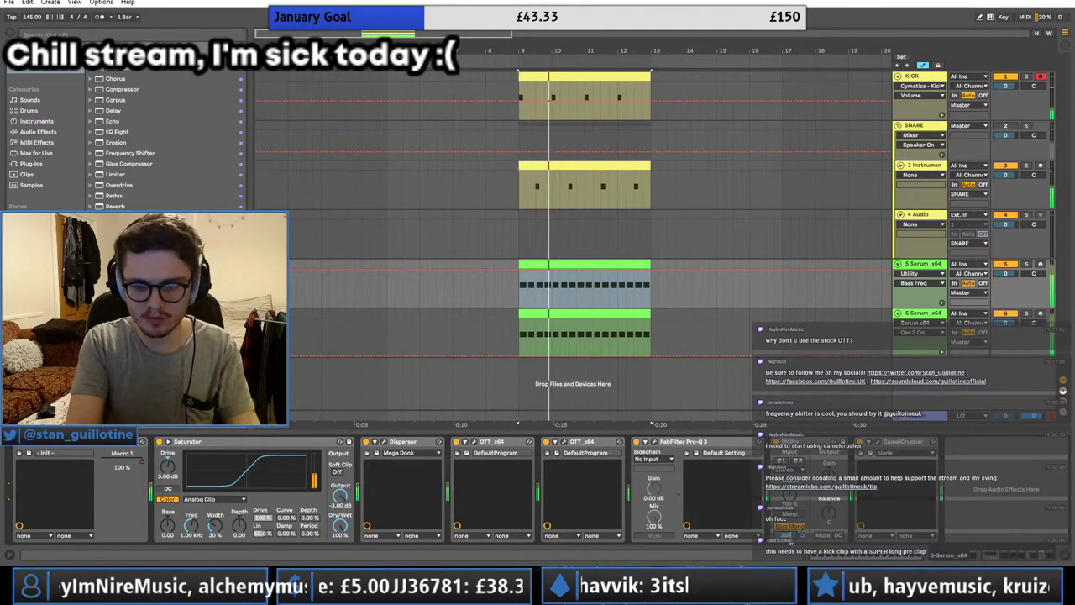
Step: Solo the duplicated Serum track and delete its Disperser, both OTTs and CamelCrusher
{"action": "left_click", "coordinate": [920, 312]}
{"action": "left_click", "coordinate": [1025, 313]}
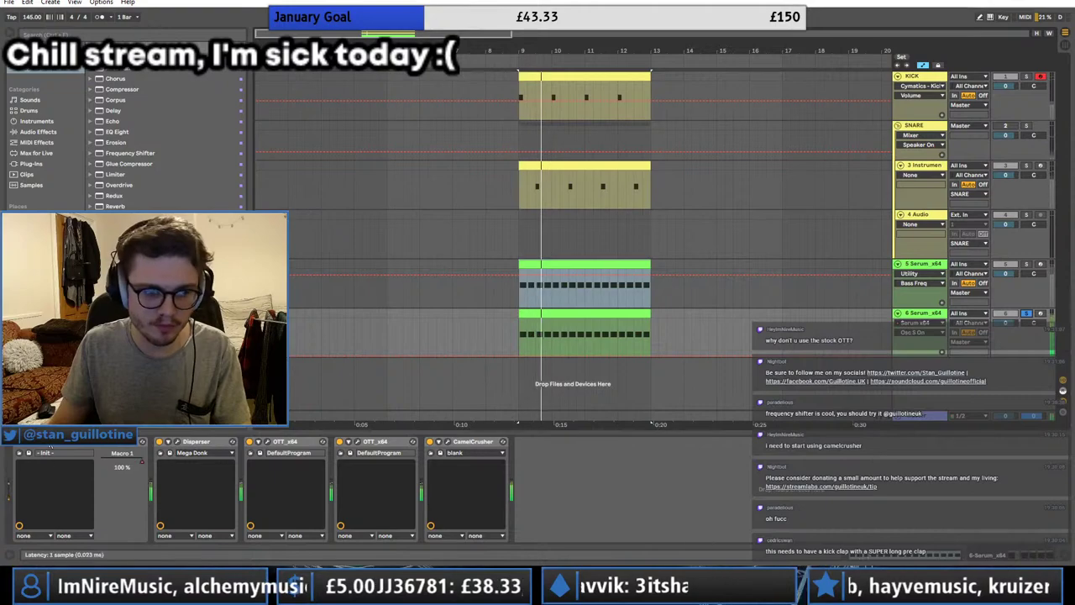
{"action": "left_click", "coordinate": [198, 441]}
{"action": "left_click", "coordinate": [471, 442], "text": "shift"}
{"action": "key", "text": "Delete"}
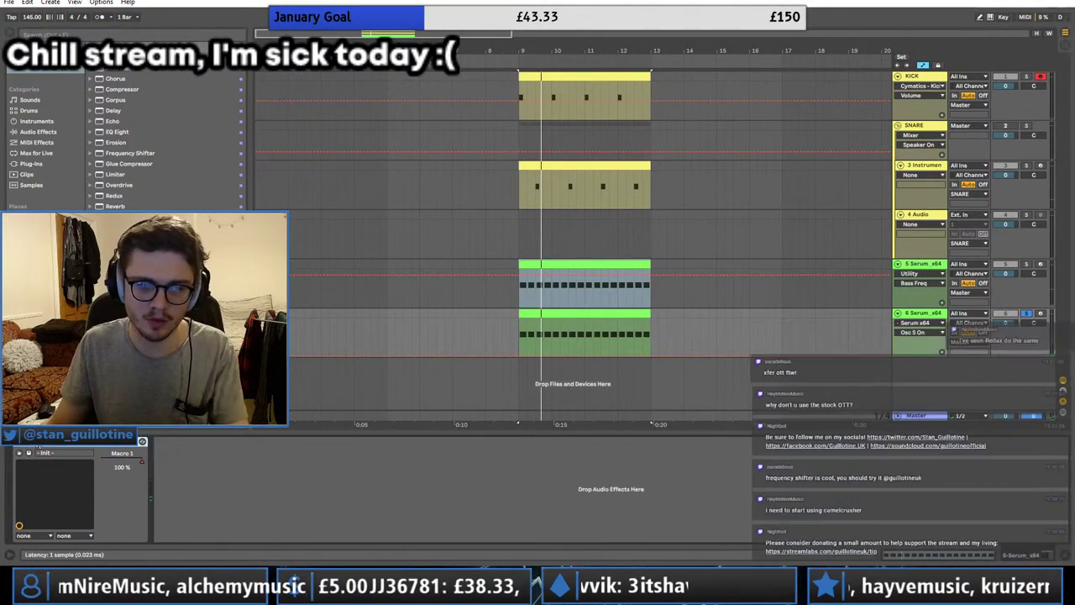
Step: Switch off the Filter, Phaser, Hyper/Dimension and EQ effects in the duplicated track's Serum
{"action": "left_click", "coordinate": [36, 442]}
{"action": "left_click", "coordinate": [457, 180]}
{"action": "left_click", "coordinate": [419, 177]}
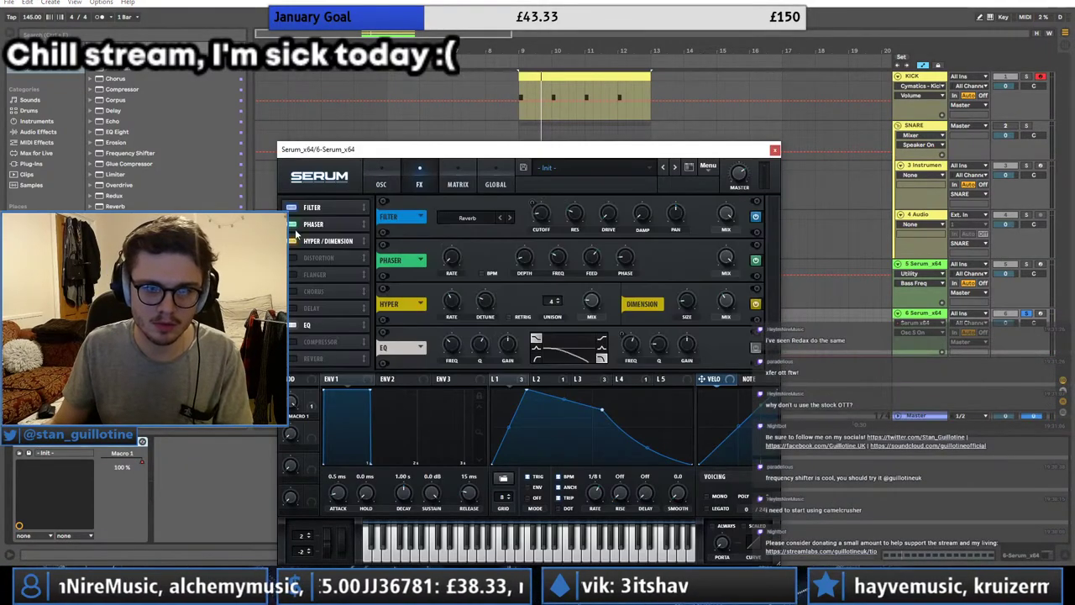
{"action": "left_click", "coordinate": [293, 225]}
{"action": "left_click", "coordinate": [293, 240]}
{"action": "left_click", "coordinate": [292, 206]}
{"action": "left_click", "coordinate": [292, 324]}
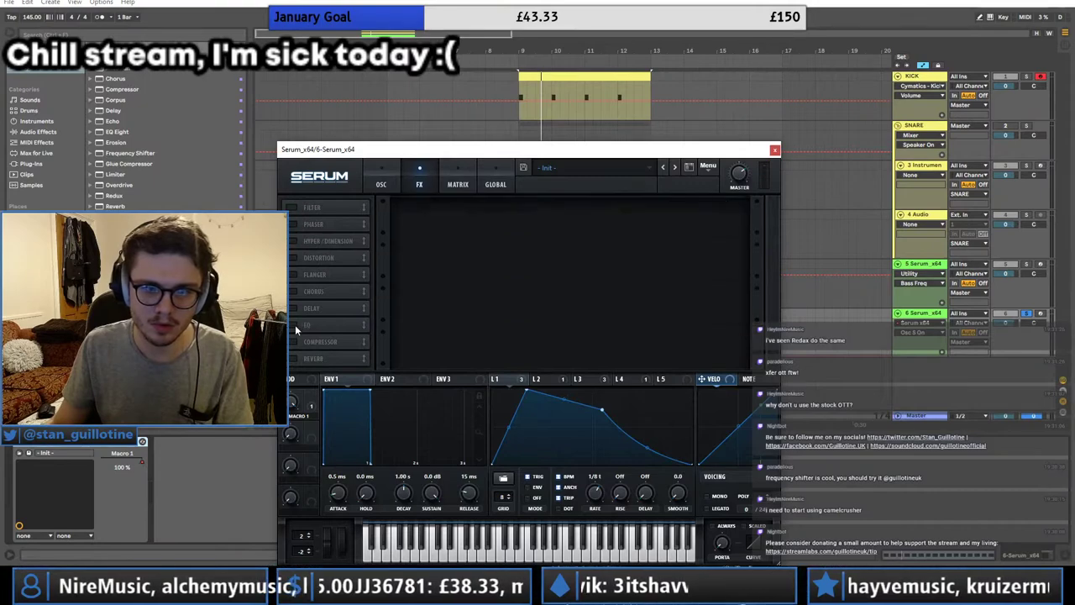
Step: Reset the duplicated track's Serum with Init Preset
{"action": "left_click", "coordinate": [585, 170]}
{"action": "left_click", "coordinate": [712, 170]}
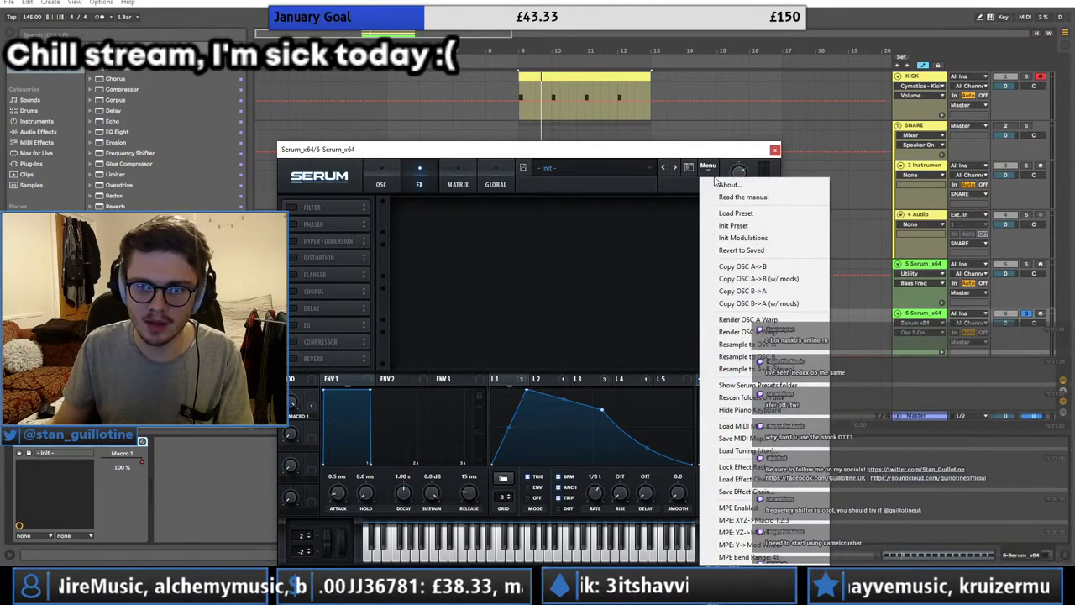
{"action": "left_click", "coordinate": [731, 227]}
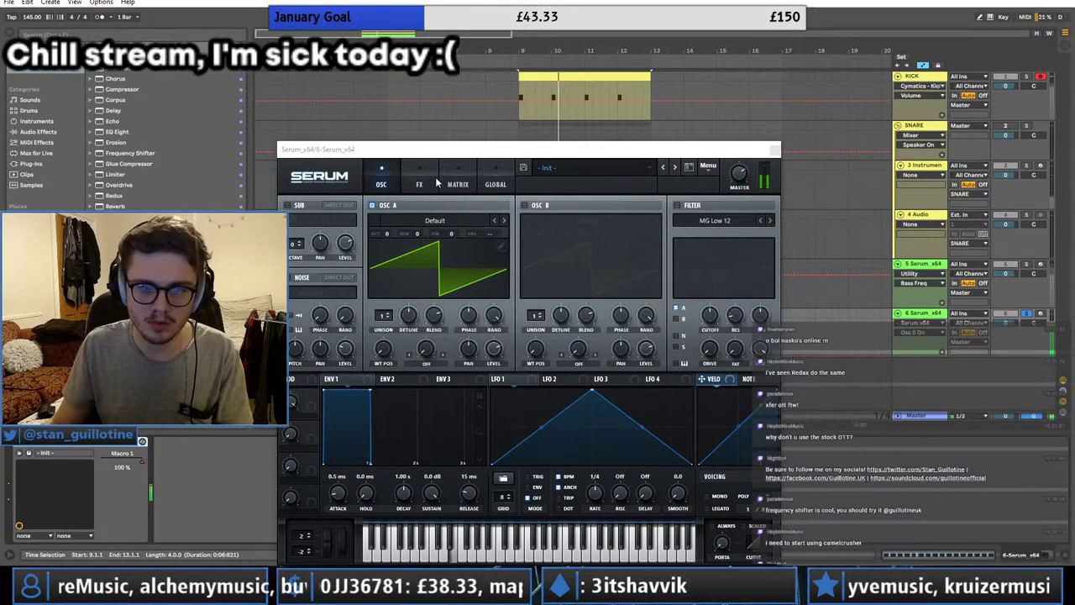
Step: Switch on Serum's Sub oscillator, play the duplicated clip, and switch off Osc A
{"action": "left_click", "coordinate": [428, 220]}
{"action": "left_click", "coordinate": [407, 204]}
{"action": "left_click", "coordinate": [290, 205]}
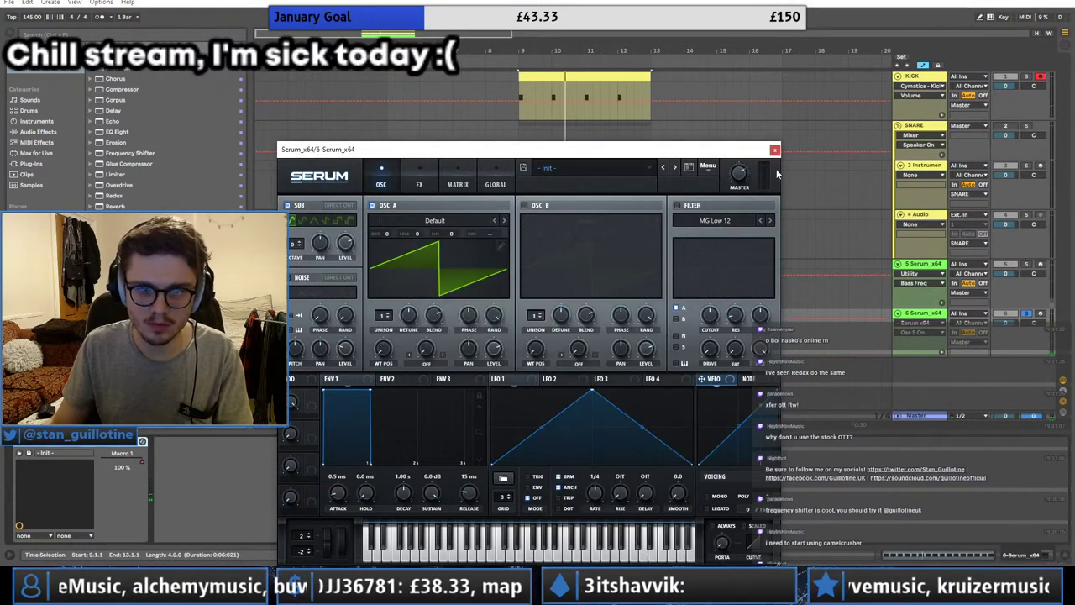
{"action": "left_click", "coordinate": [774, 150]}
{"action": "left_click", "coordinate": [555, 312]}
{"action": "key", "text": "space"}
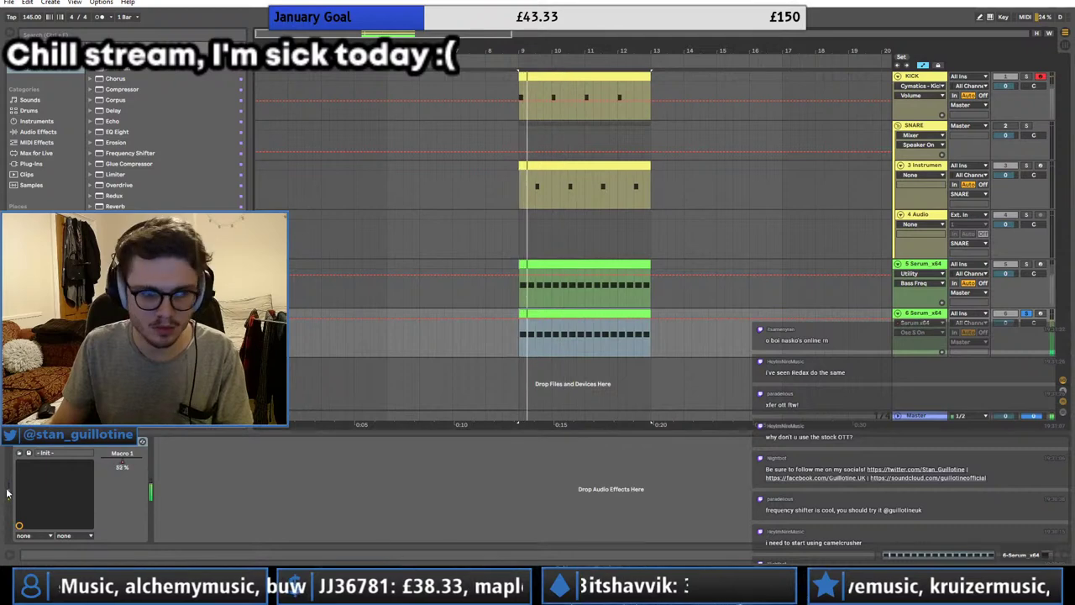
{"action": "left_click", "coordinate": [38, 444]}
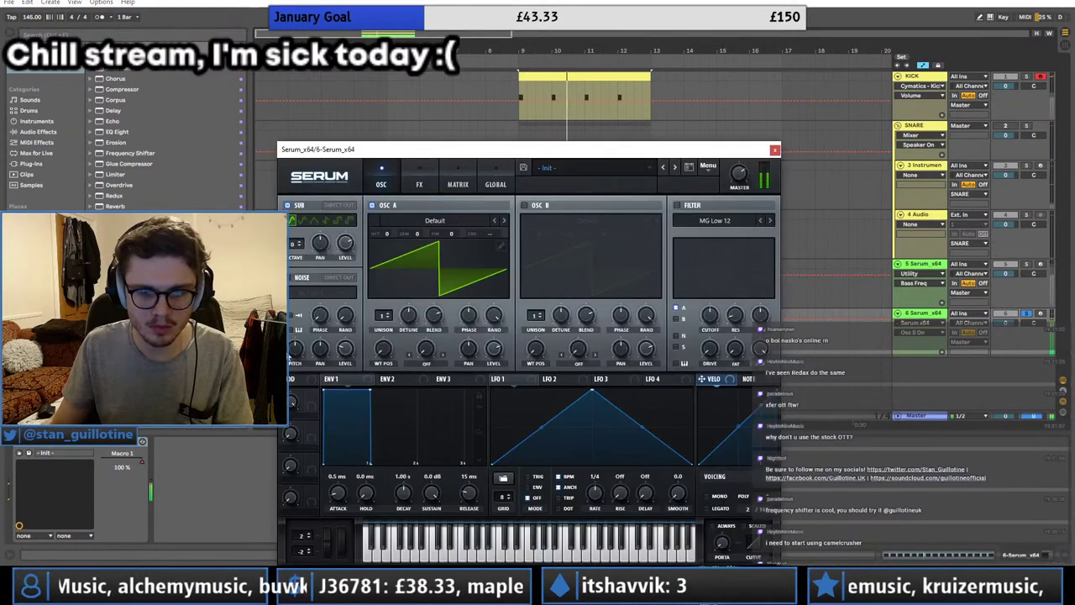
{"action": "left_click", "coordinate": [374, 205]}
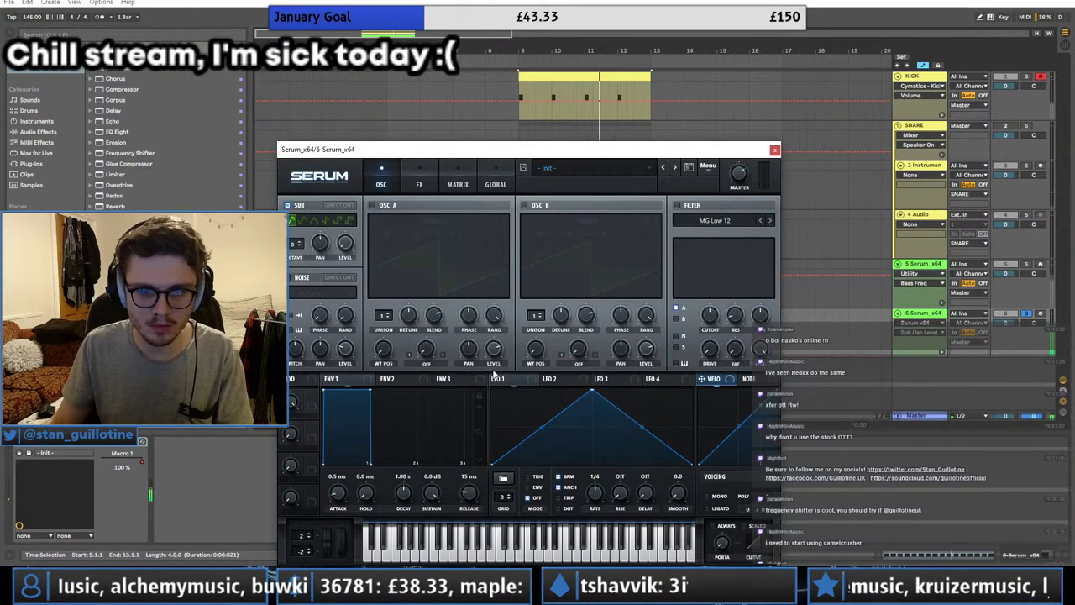
Step: Assign LFO 1 to the Sub level, draw a plateau with a sloping fall, and set Trig mode with a 1/8 triplet rate
{"action": "left_click_drag", "start_coordinate": [593, 390], "coordinate": [492, 390]}
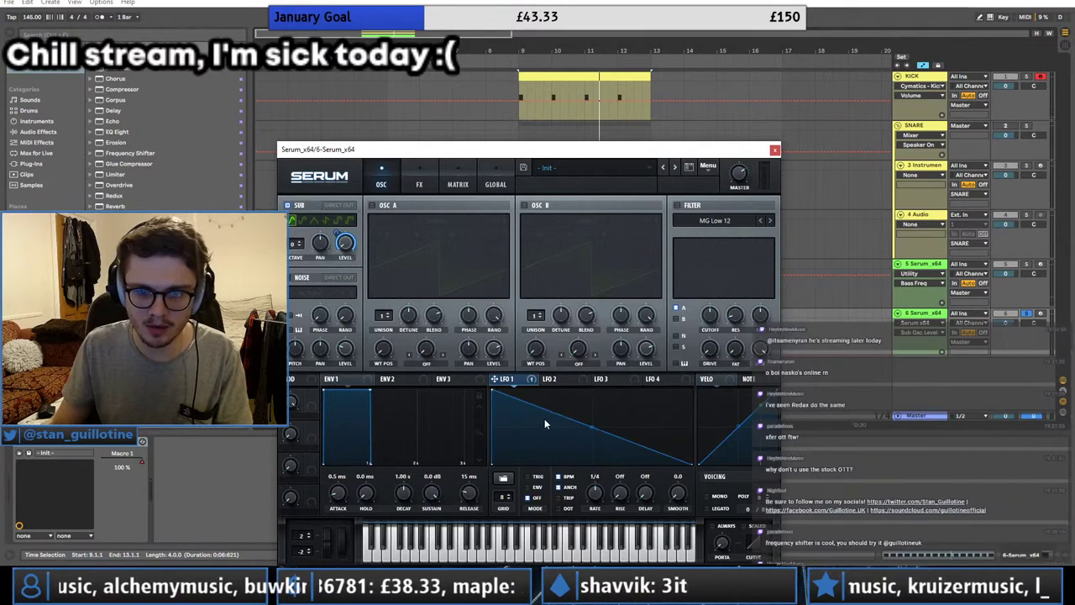
{"action": "double_click", "coordinate": [546, 423]}
{"action": "left_click_drag", "start_coordinate": [546, 423], "coordinate": [548, 443]}
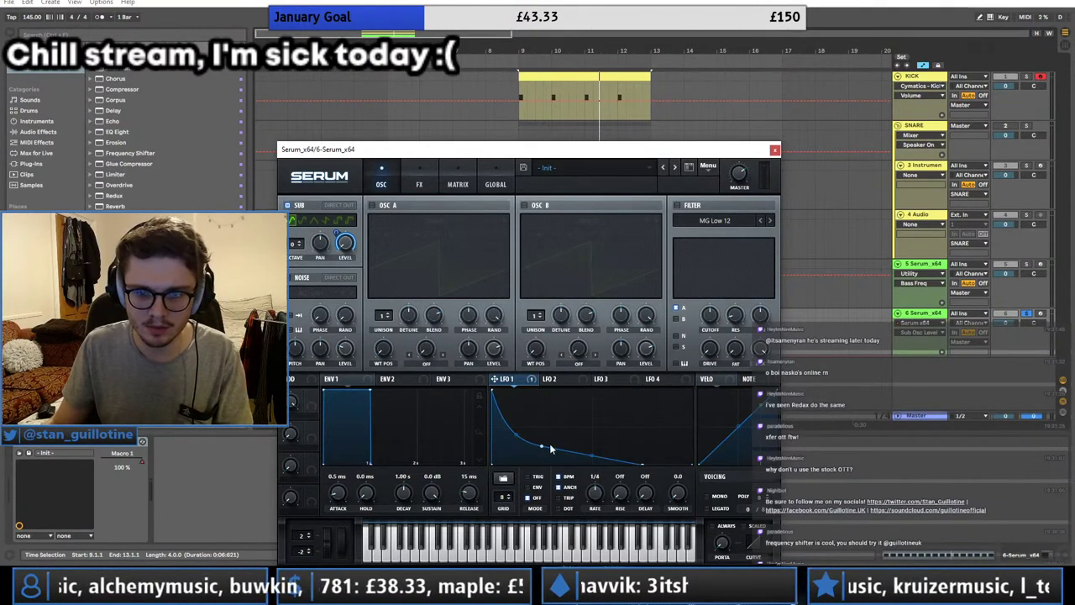
{"action": "left_click_drag", "start_coordinate": [551, 448], "coordinate": [592, 382]}
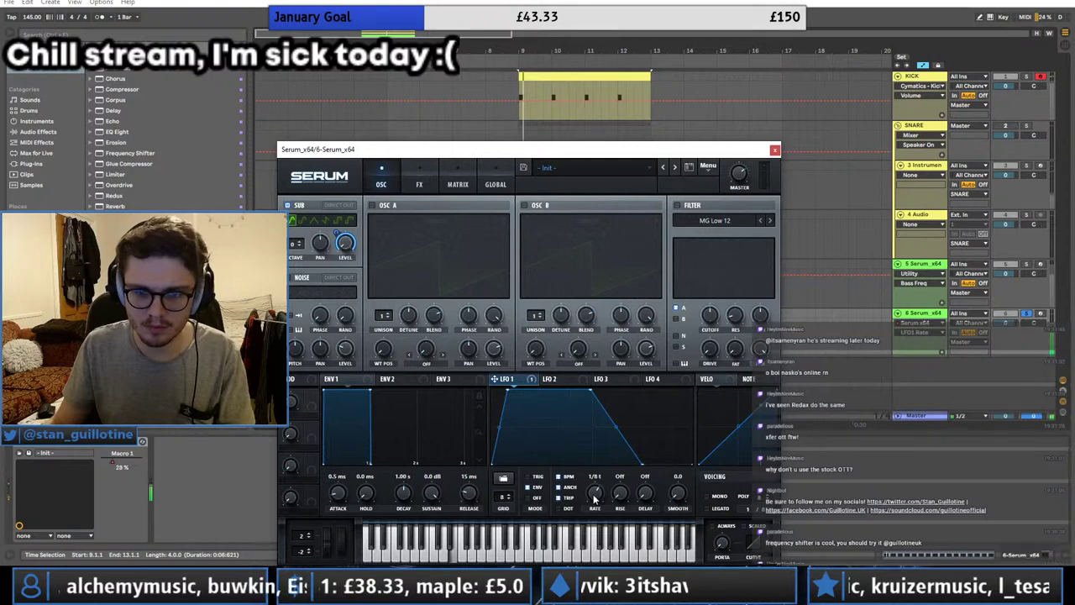
{"action": "left_click_drag", "start_coordinate": [593, 489], "coordinate": [591, 482]}
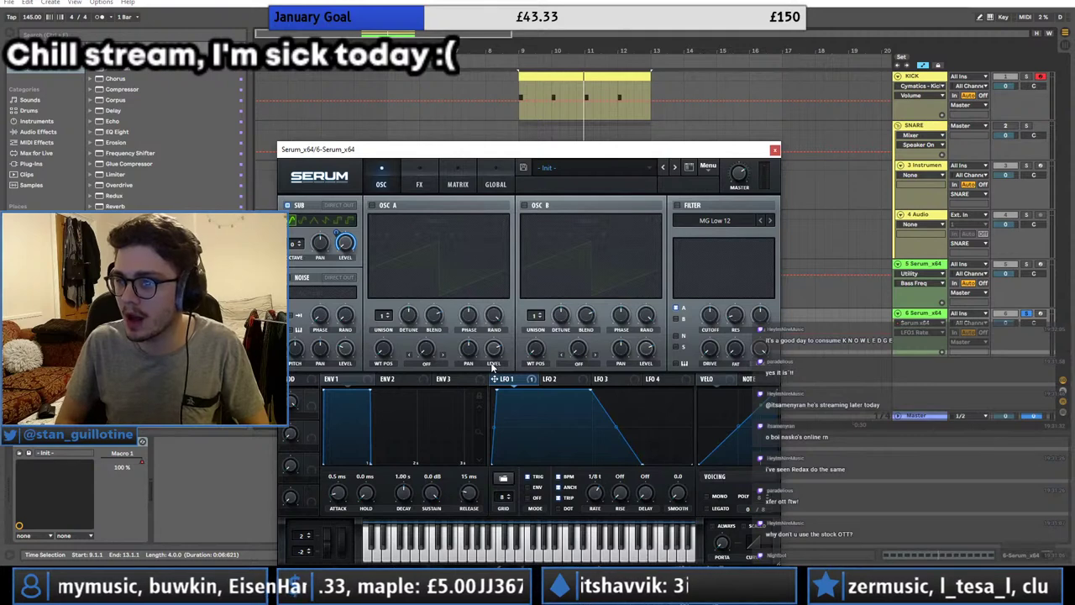
Step: Lower the Sub oscillator's octave to -2
{"action": "left_click", "coordinate": [299, 246]}
{"action": "left_click", "coordinate": [299, 246]}
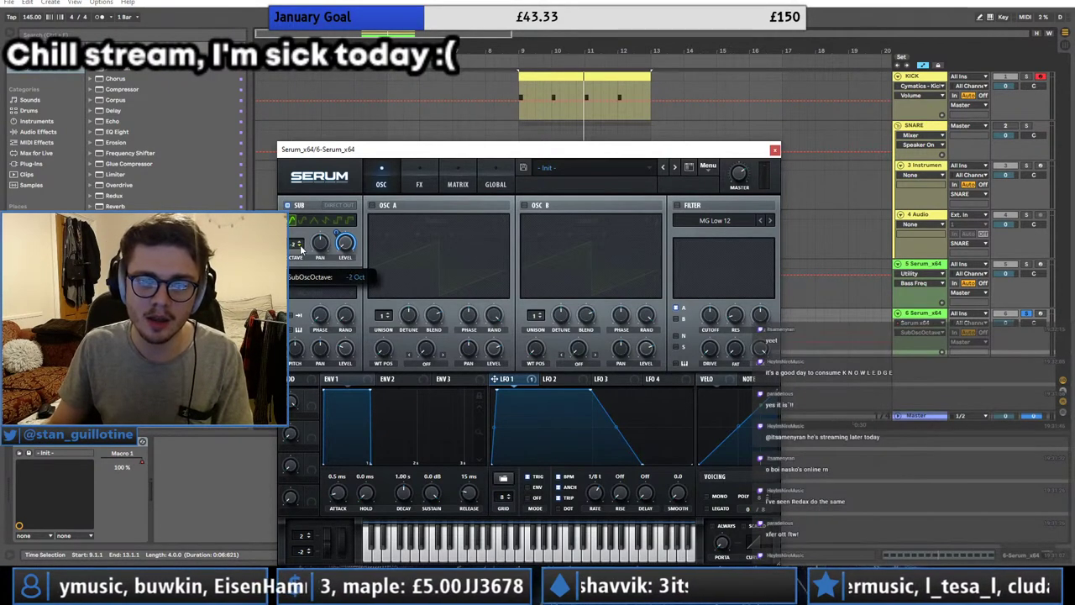
{"action": "left_click", "coordinate": [299, 247]}
{"action": "left_click", "coordinate": [299, 246]}
Step: Add LFO 2 to Serum's modulation matrix with Mast.Tun as its destination
{"action": "left_click", "coordinate": [420, 184]}
{"action": "left_click", "coordinate": [458, 184]}
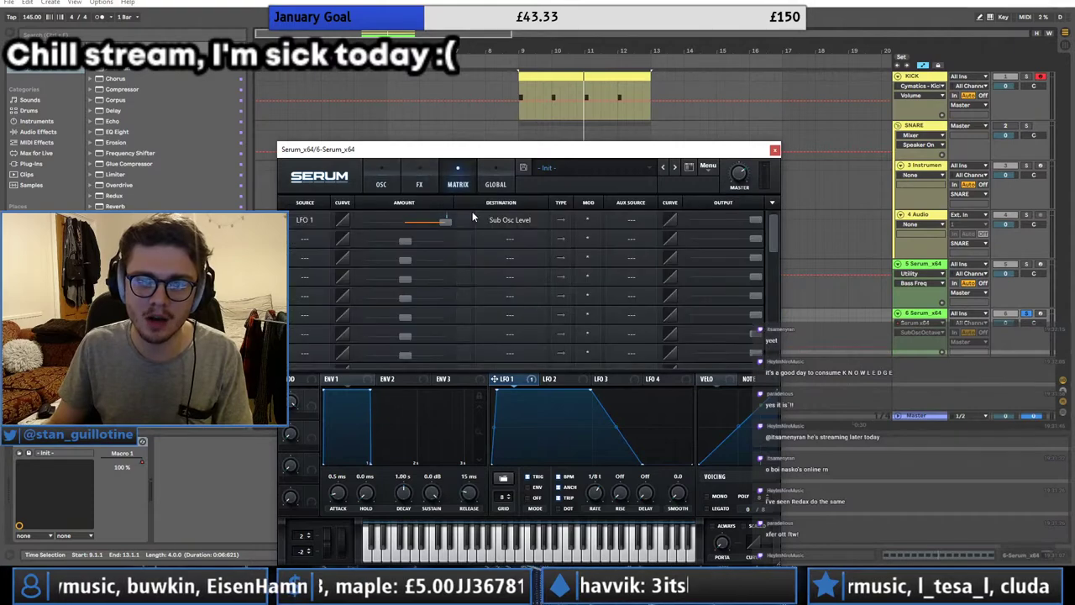
{"action": "left_click", "coordinate": [556, 380]}
{"action": "left_click", "coordinate": [310, 241]}
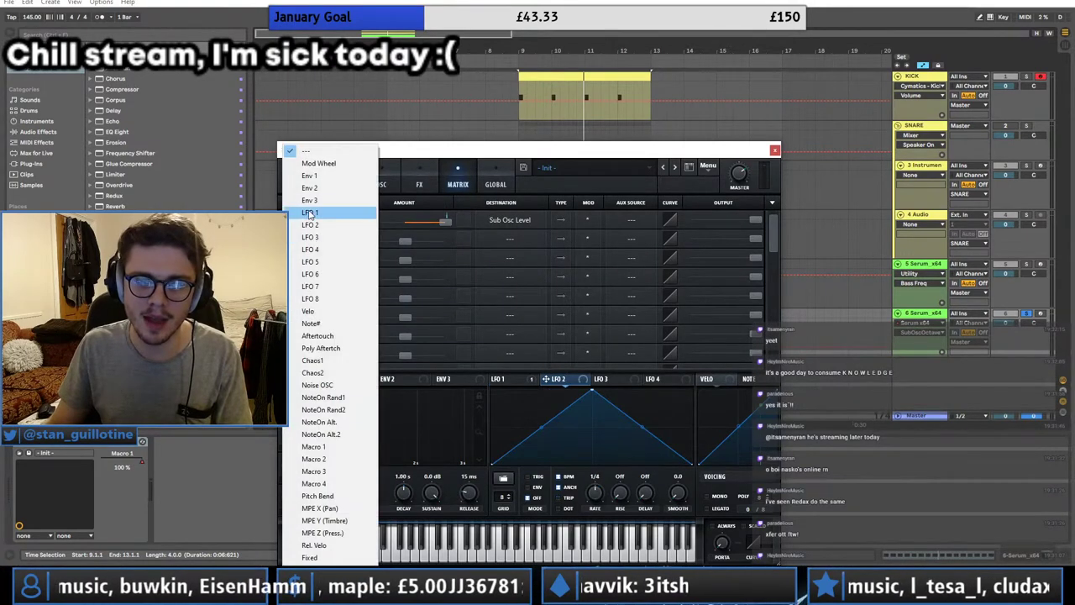
{"action": "left_click", "coordinate": [308, 212]}
{"action": "left_click", "coordinate": [510, 238]}
{"action": "mouse_move", "coordinate": [551, 343]}
{"action": "left_click", "coordinate": [586, 338]}
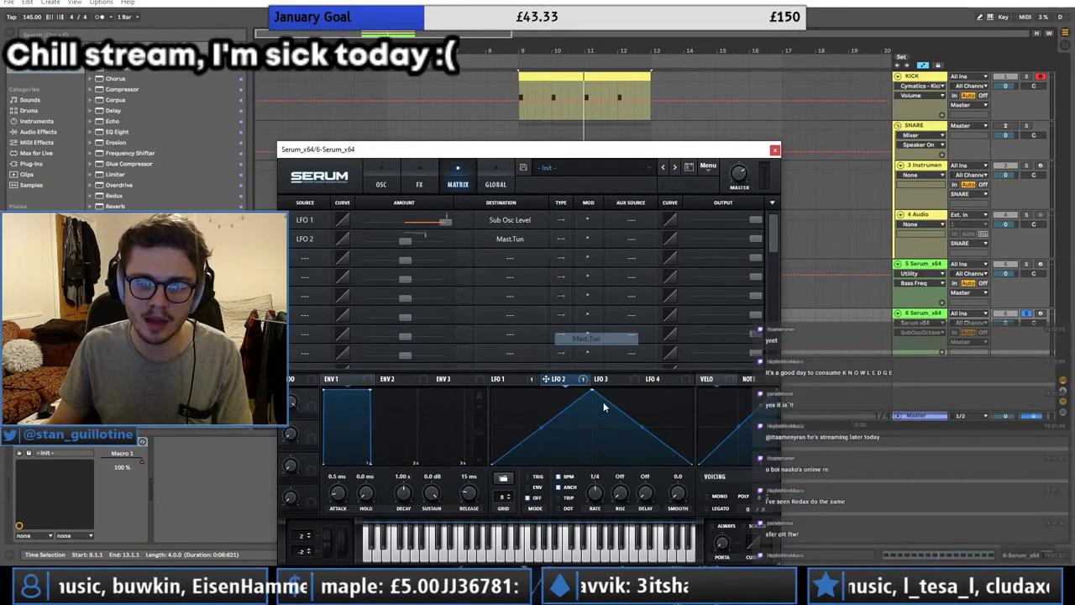
Step: Draw a falling curve for LFO 2 in Trig mode at a 1/8 triplet rate, with a Mast.Tun amount of 19
{"action": "left_click_drag", "start_coordinate": [593, 391], "coordinate": [573, 476]}
{"action": "left_click_drag", "start_coordinate": [406, 240], "coordinate": [411, 239]}
{"action": "key", "text": "space"}
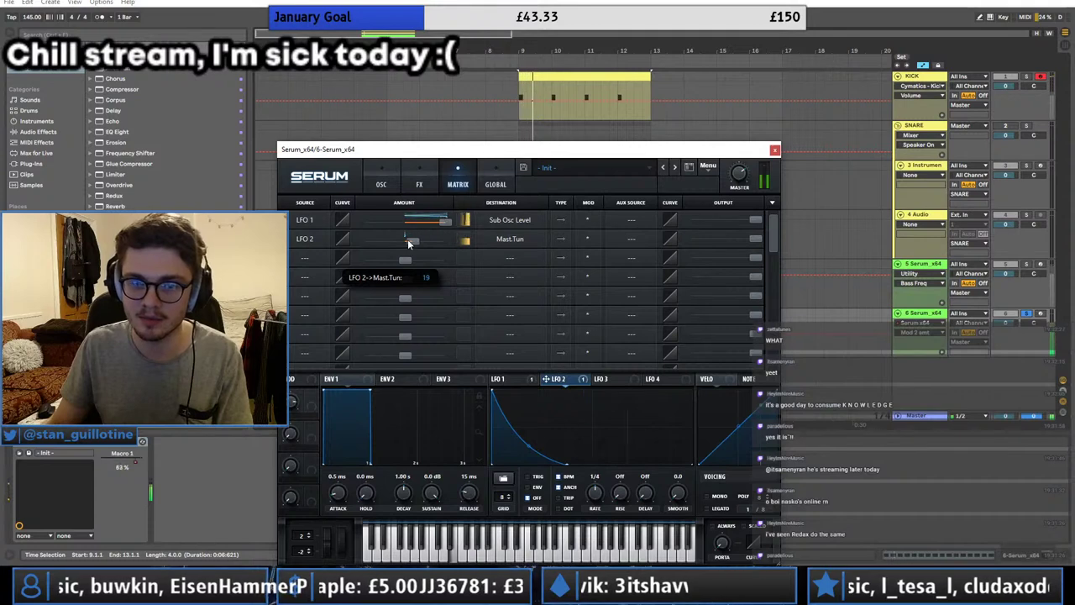
{"action": "left_click", "coordinate": [597, 488]}
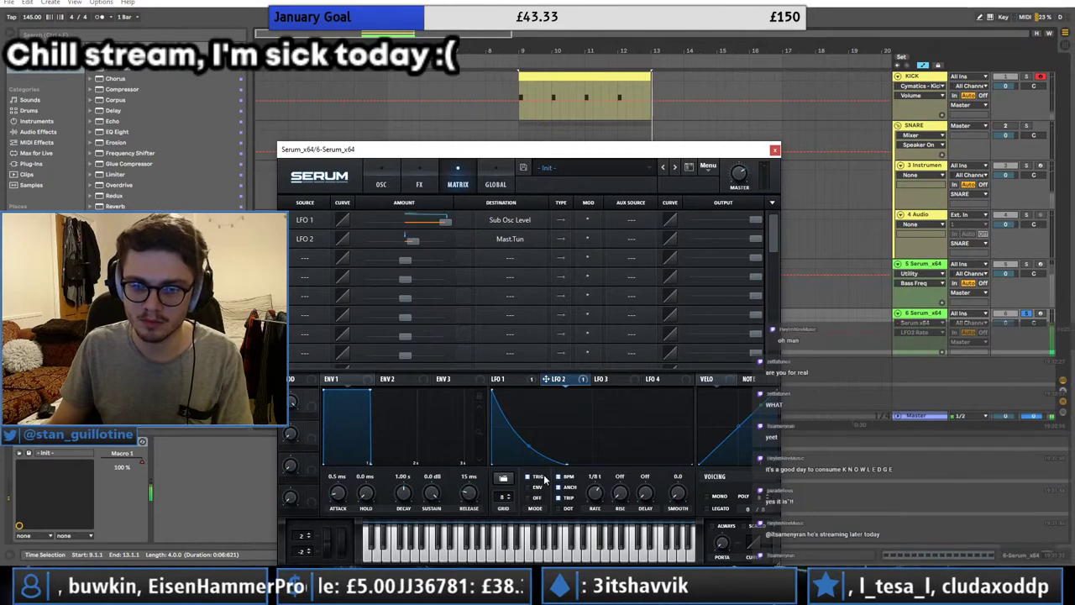
Step: Shorten LFO 2's fall with an extra bend point, lower its Mast.Tun amount to 11, and close Serum
{"action": "double_click", "coordinate": [518, 428]}
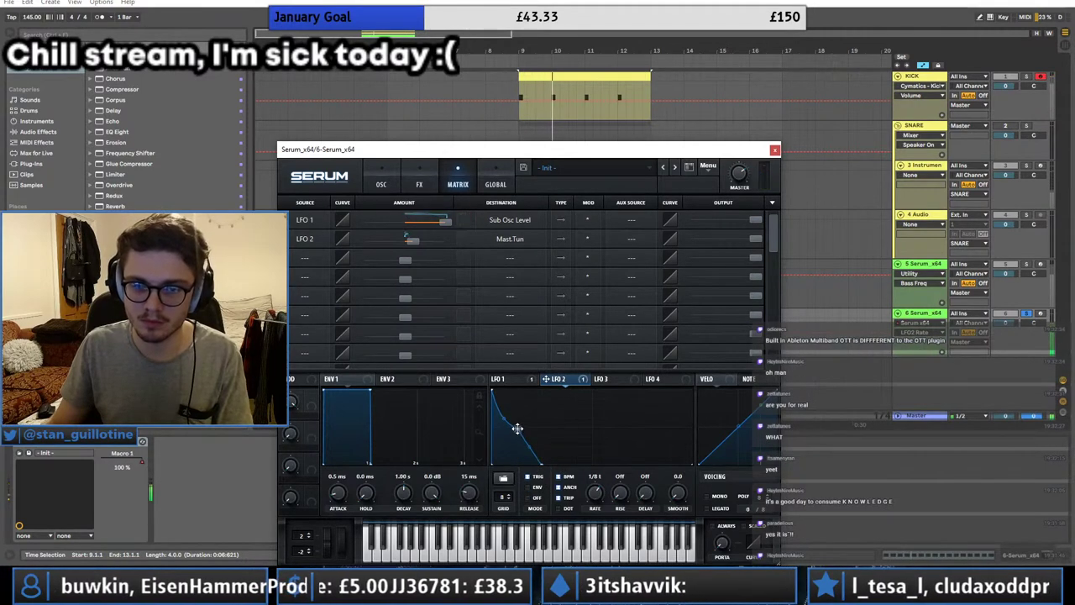
{"action": "left_click_drag", "start_coordinate": [506, 420], "coordinate": [531, 457]}
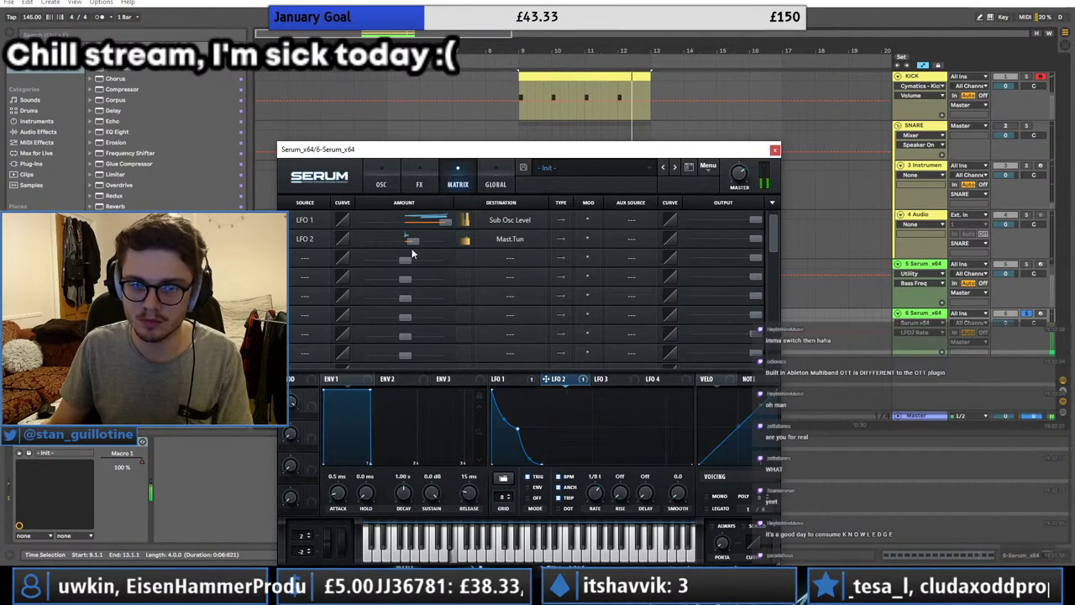
{"action": "left_click_drag", "start_coordinate": [408, 244], "coordinate": [404, 243]}
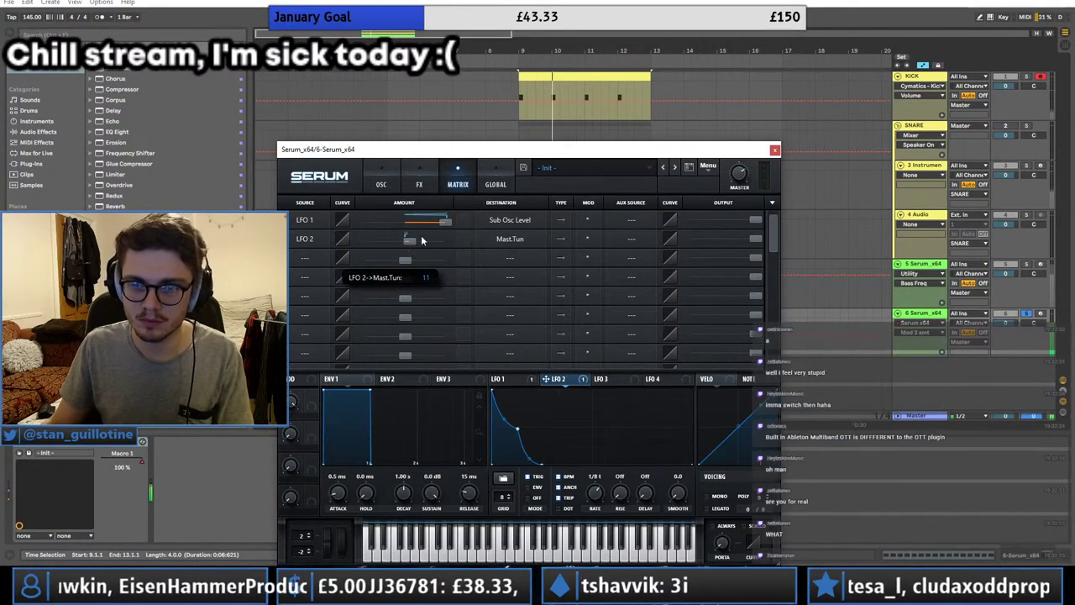
{"action": "left_click", "coordinate": [774, 149]}
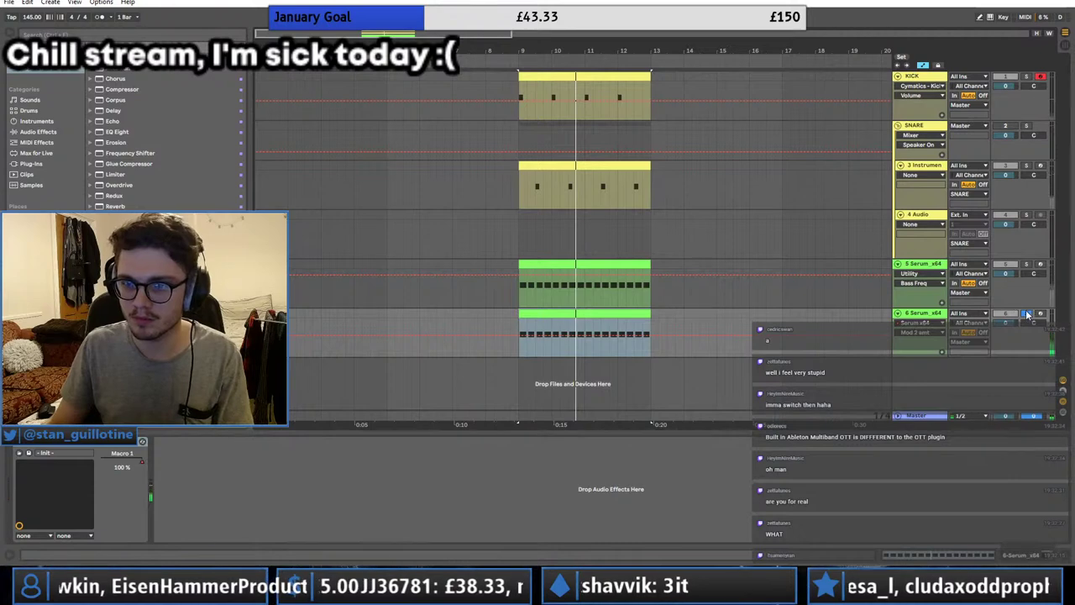
Step: Unsolo the sub track and group the two folded Serum tracks
{"action": "key", "text": "space"}
{"action": "left_click", "coordinate": [899, 315]}
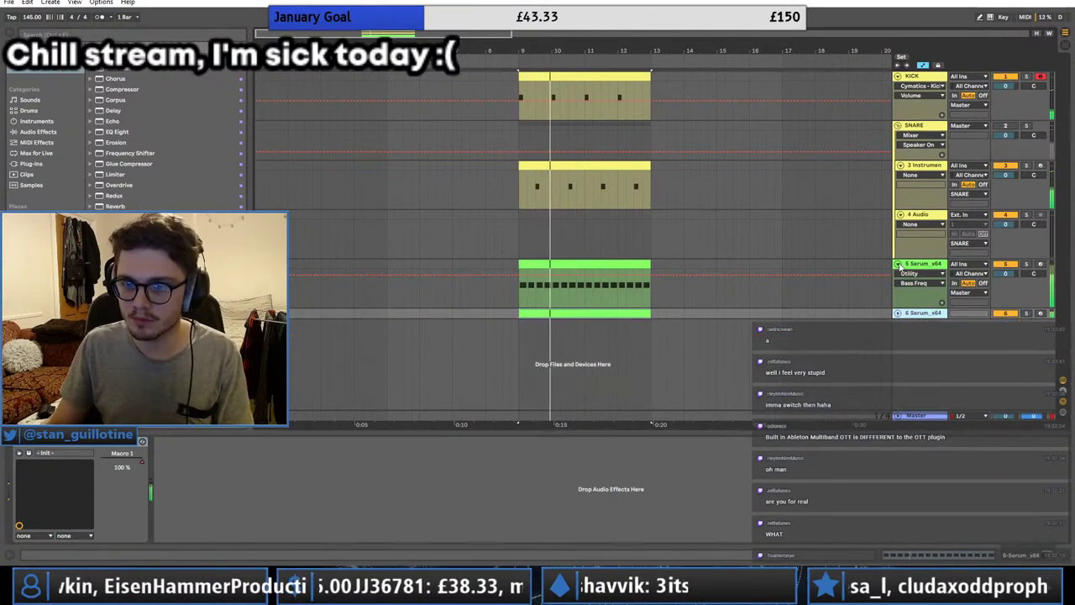
{"action": "left_click", "coordinate": [898, 265]}
{"action": "left_click", "coordinate": [922, 265]}
{"action": "left_click", "coordinate": [925, 276], "text": "shift"}
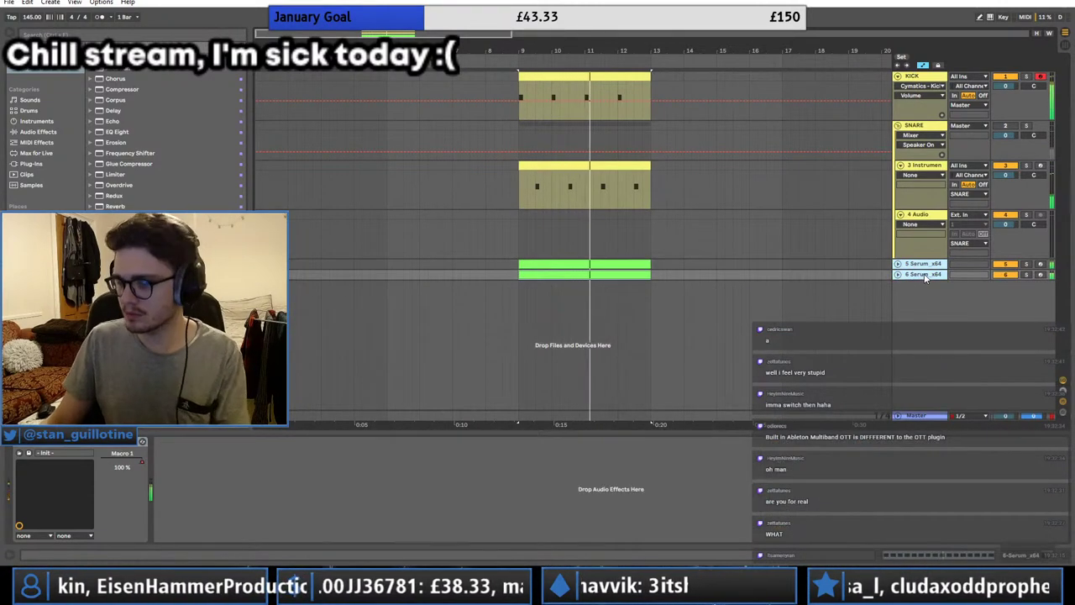
{"action": "key", "text": "ctrl+g"}
Step: Solo the Serum group and add CamelCrusher to it with the blank patch and only Compressor and Master on
{"action": "left_click", "coordinate": [521, 266]}
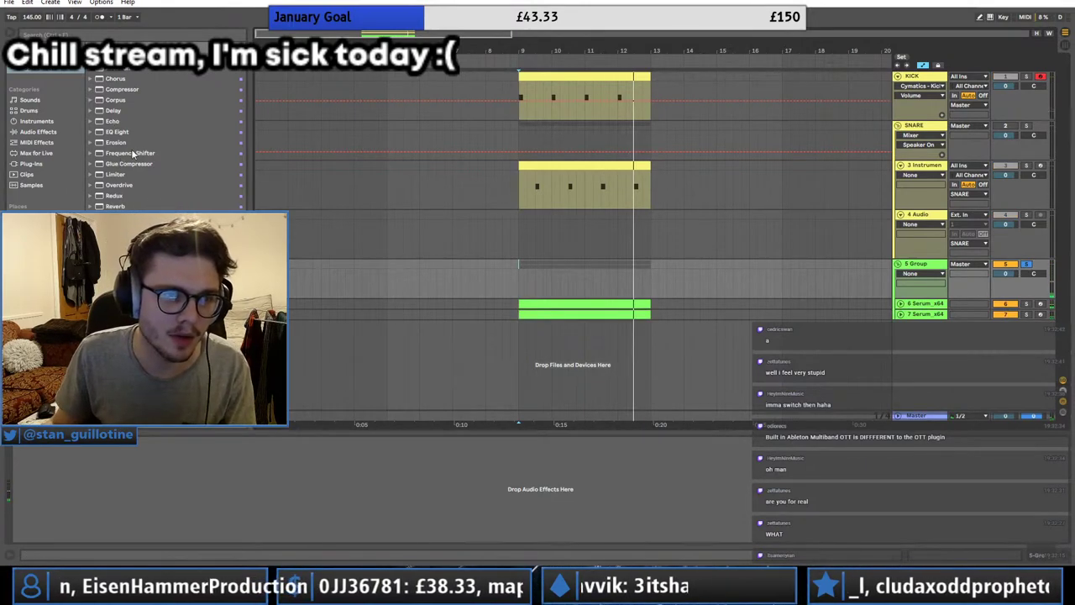
{"action": "left_click", "coordinate": [40, 164]}
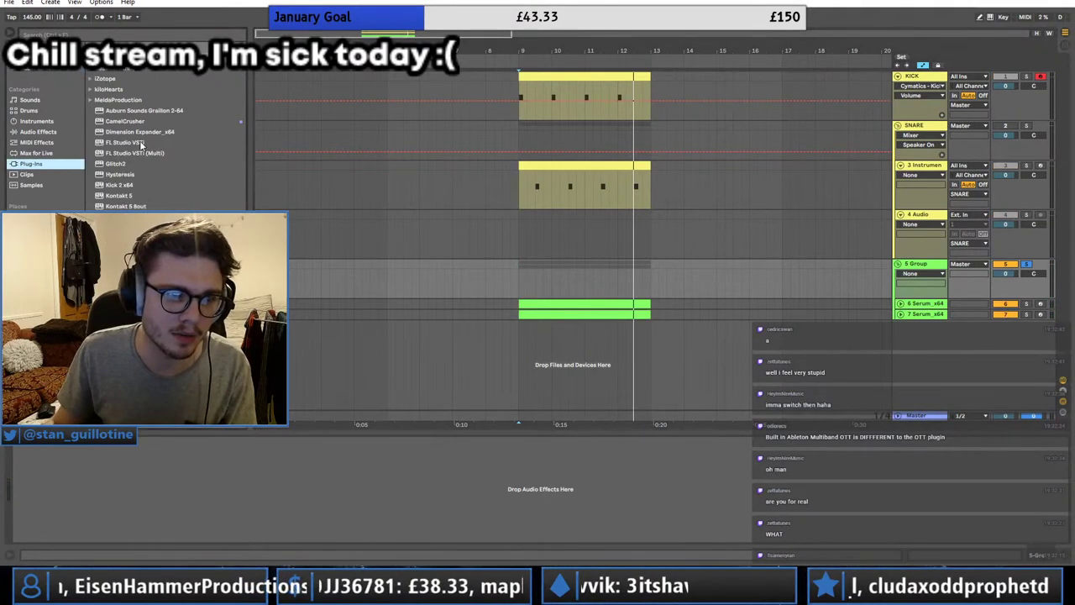
{"action": "double_click", "coordinate": [125, 121]}
{"action": "left_click", "coordinate": [395, 246]}
{"action": "left_click", "coordinate": [406, 282]}
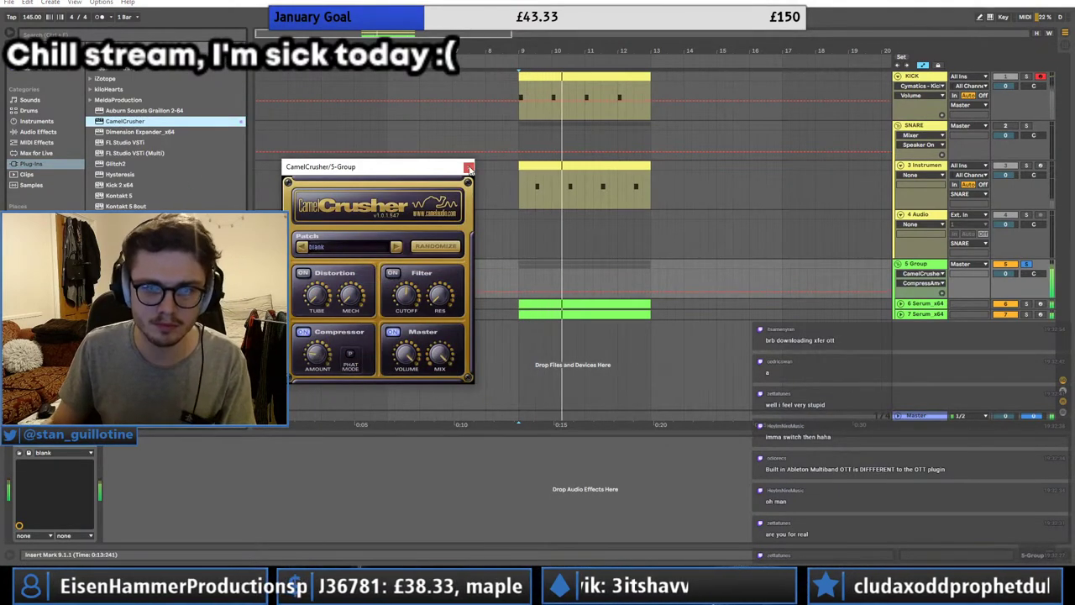
Step: Compare the CamelCrusher on the first Serum track with the one on the group, playing the loop
{"action": "left_click", "coordinate": [576, 296]}
{"action": "key", "text": "space"}
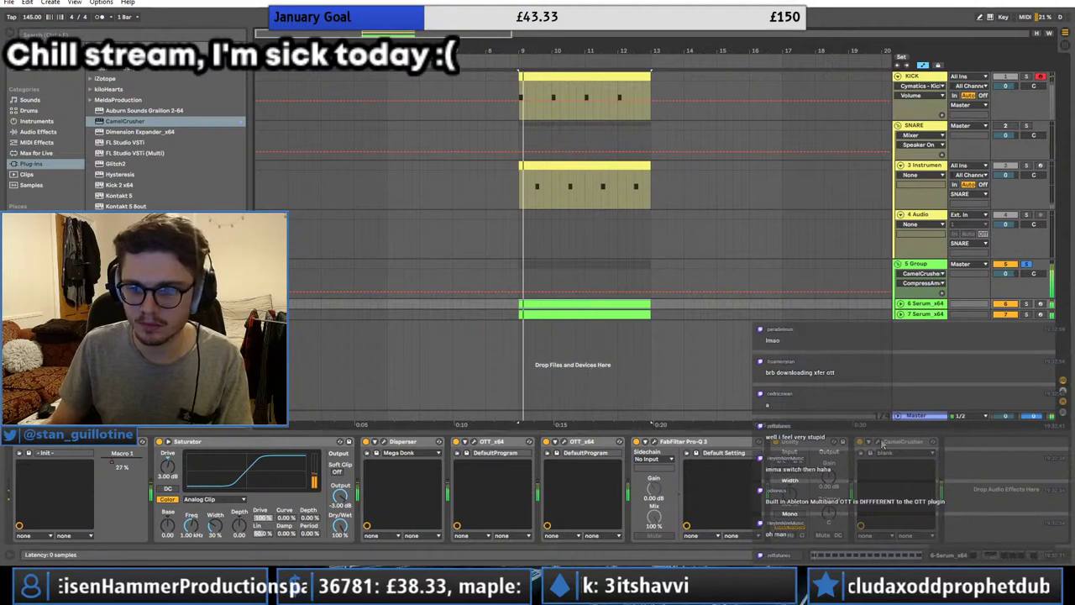
{"action": "left_click", "coordinate": [878, 441]}
{"action": "key", "text": "space"}
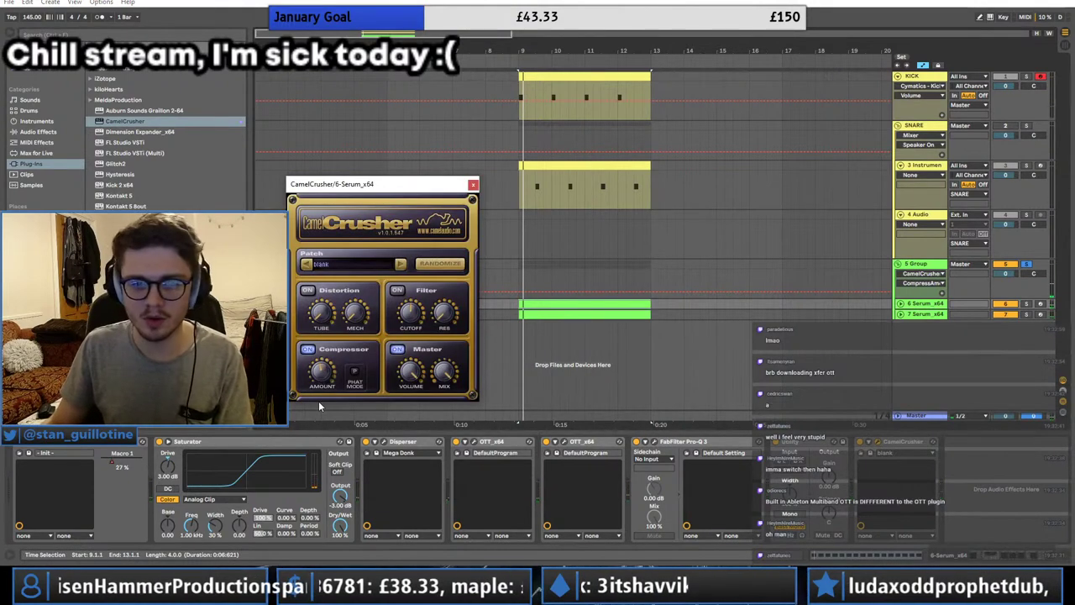
{"action": "left_click", "coordinate": [473, 185]}
{"action": "left_click", "coordinate": [454, 282]}
{"action": "left_click", "coordinate": [33, 450]}
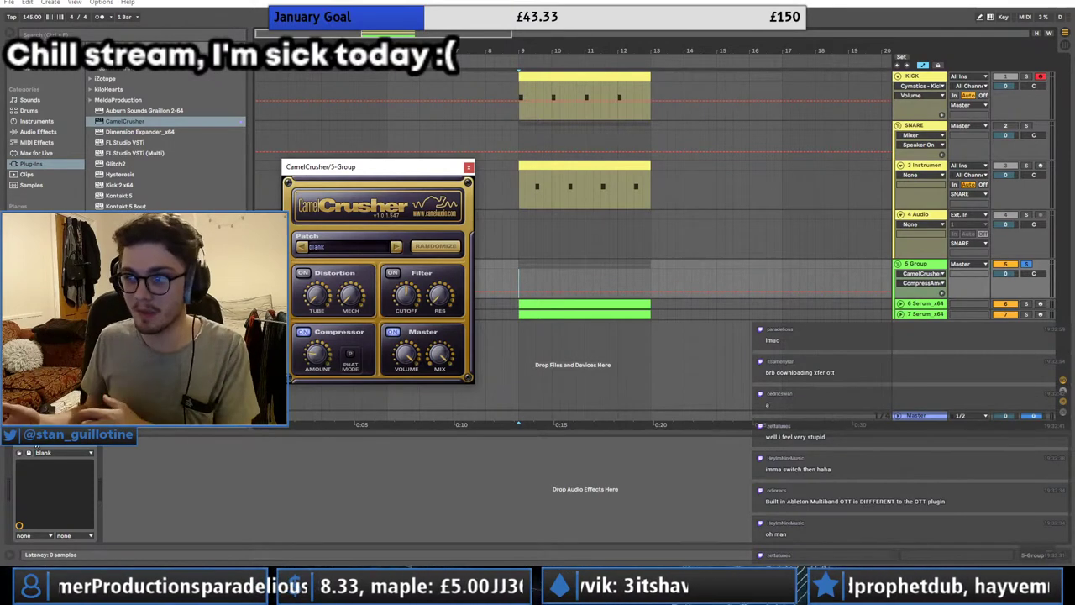
{"action": "key", "text": "space"}
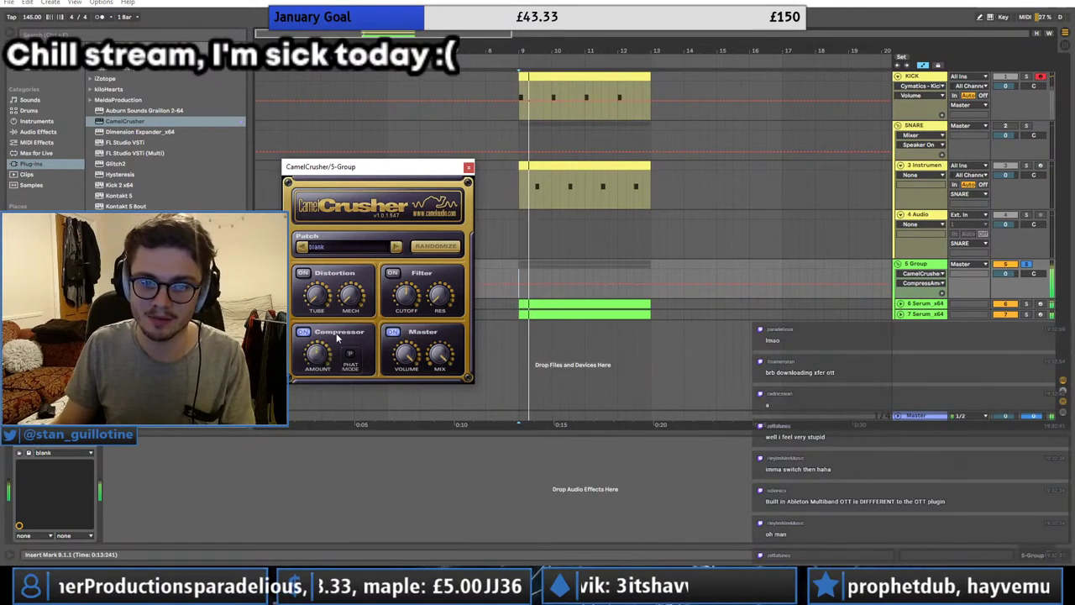
Step: Try CamelCrusher's tube distortion on the Serum group during playback
{"action": "left_click", "coordinate": [303, 273]}
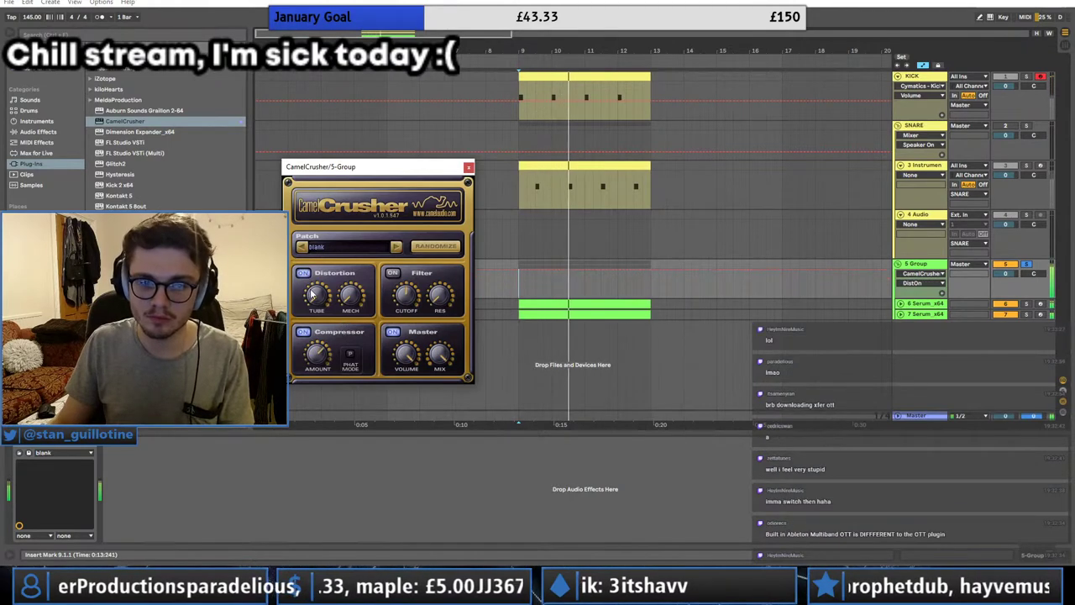
{"action": "left_click_drag", "start_coordinate": [317, 297], "coordinate": [316, 311]}
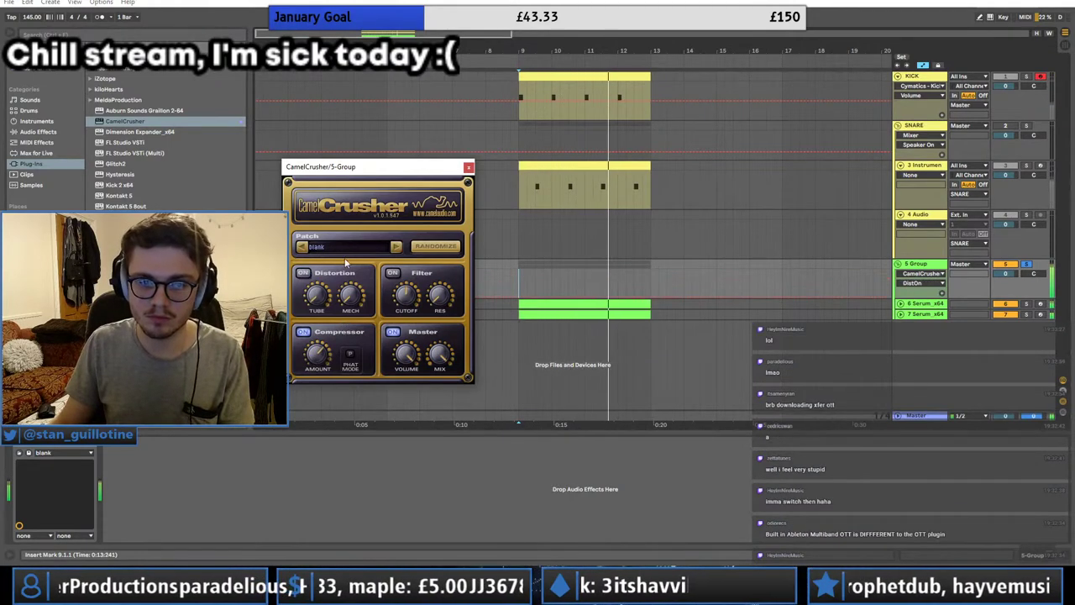
{"action": "left_click", "coordinate": [303, 273]}
{"action": "left_click", "coordinate": [469, 167]}
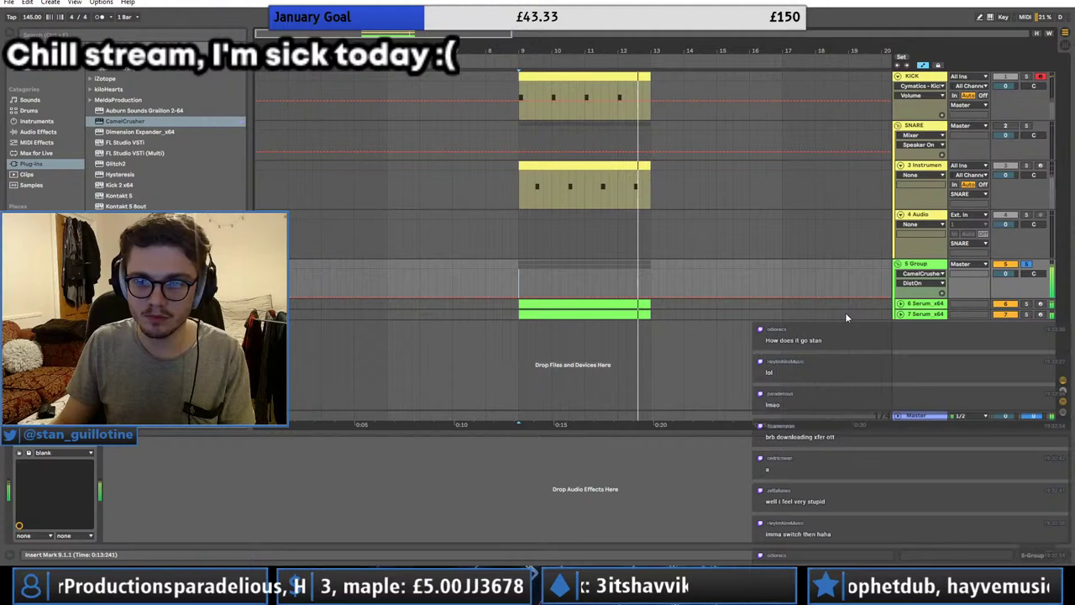
Step: Unfold the sub track and set its volume to -6 dB
{"action": "left_click", "coordinate": [900, 314]}
{"action": "key", "text": "Return"}
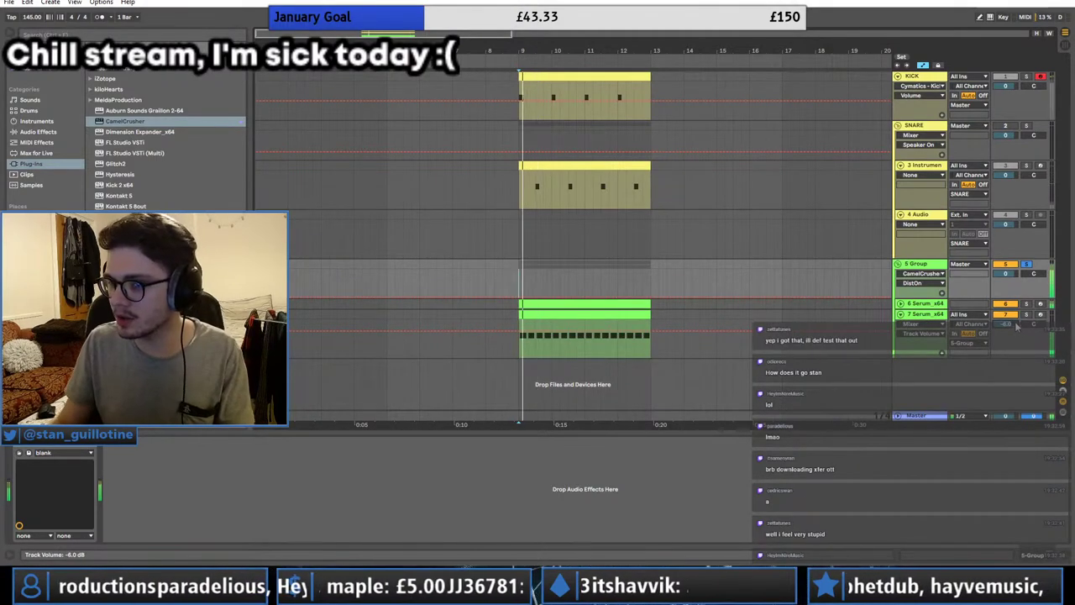
Step: Insert Disperser before CamelCrusher on the Serum group and set its frequency to 317 Hz
{"action": "left_click", "coordinate": [108, 89]}
{"action": "left_click_drag", "start_coordinate": [125, 110], "coordinate": [171, 488]}
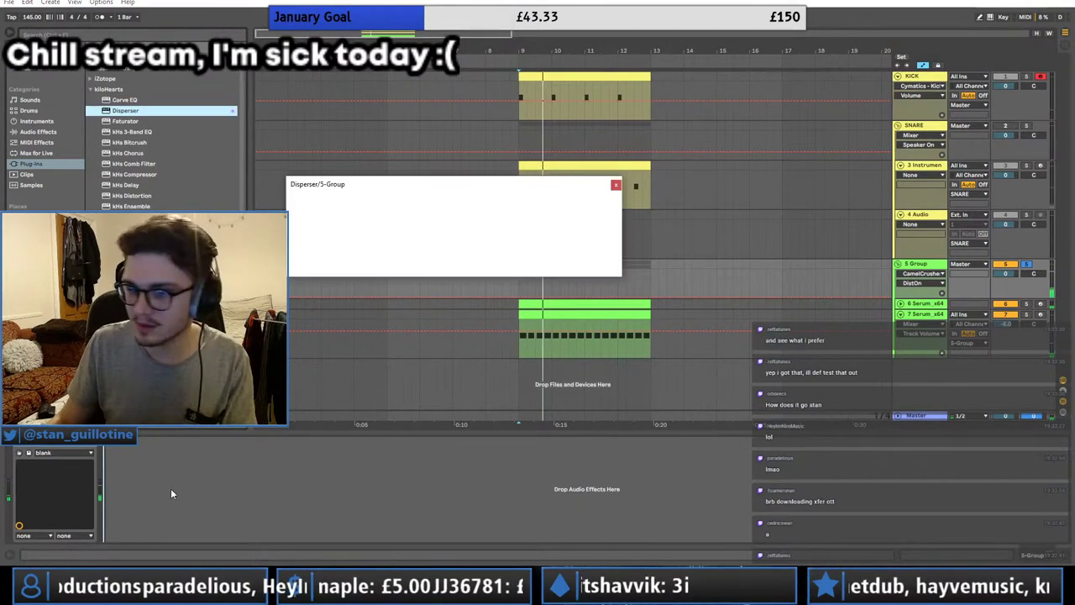
{"action": "left_click_drag", "start_coordinate": [26, 458], "coordinate": [24, 456]}
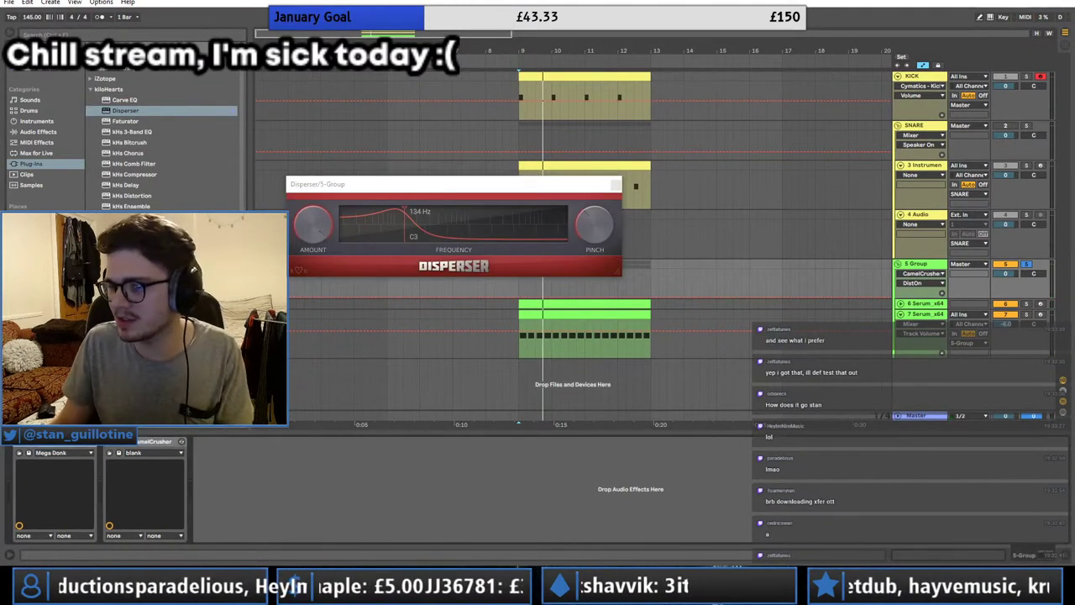
{"action": "left_click_drag", "start_coordinate": [399, 213], "coordinate": [424, 217]}
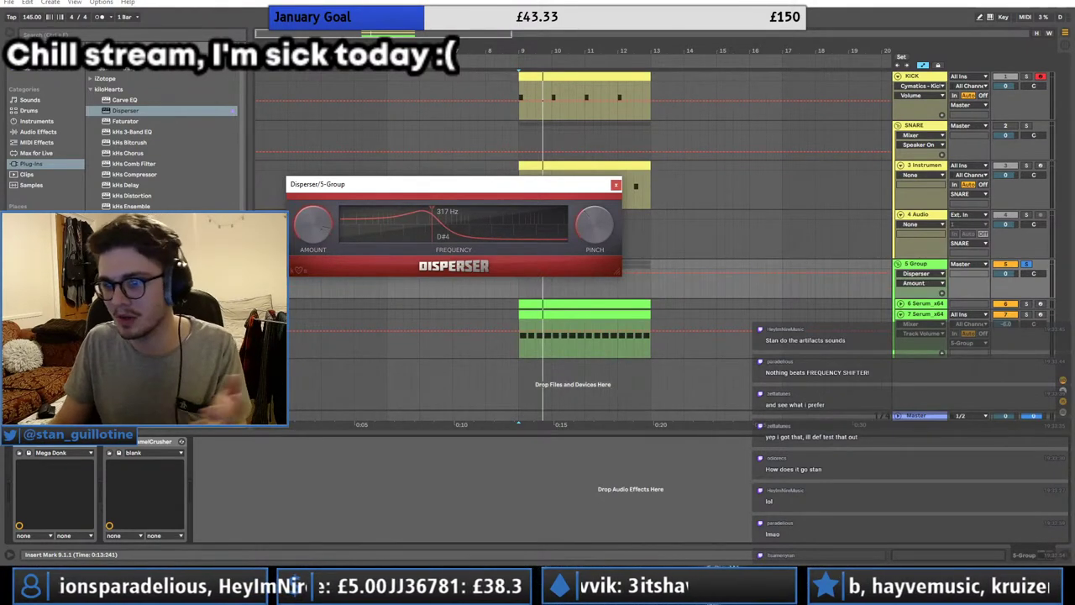
Step: Adjust Disperser's Amount and Pinch on the group while listening to the loop
{"action": "key", "text": "space"}
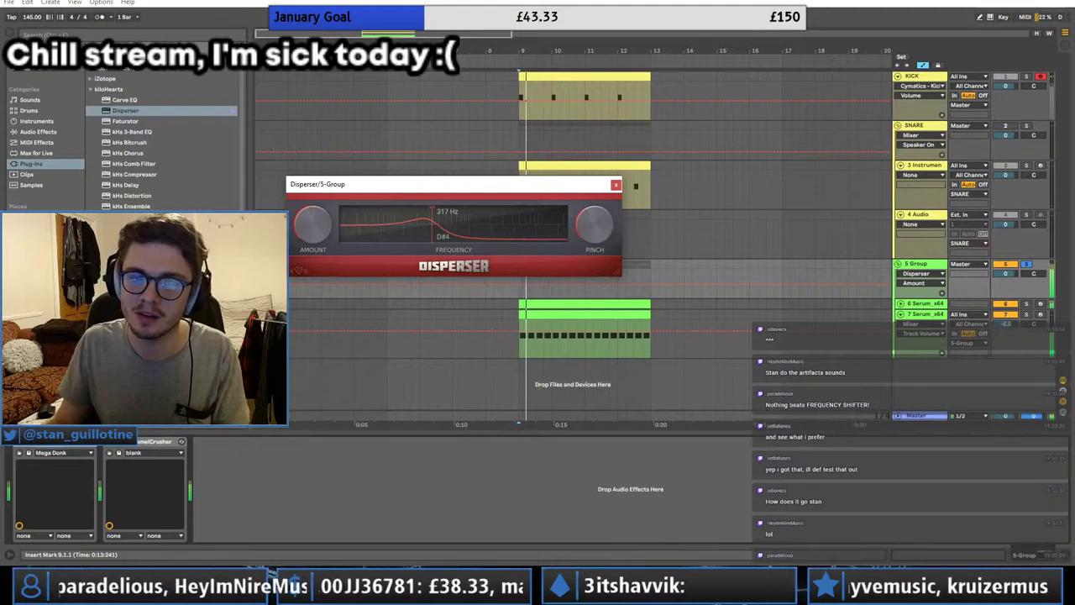
{"action": "left_click", "coordinate": [616, 184]}
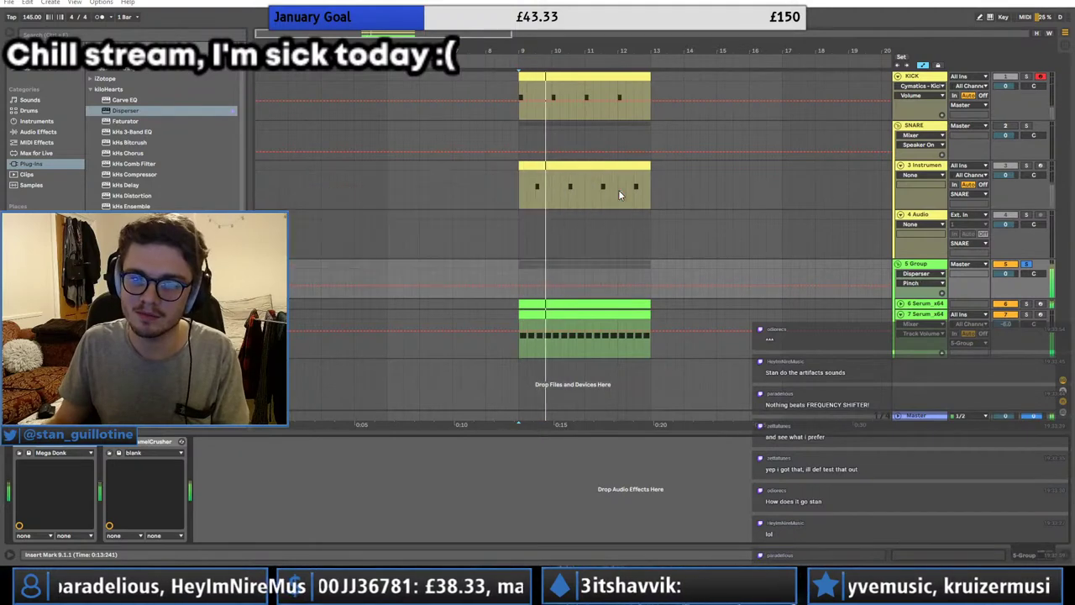
{"action": "left_click", "coordinate": [36, 443]}
{"action": "left_click", "coordinate": [321, 232]}
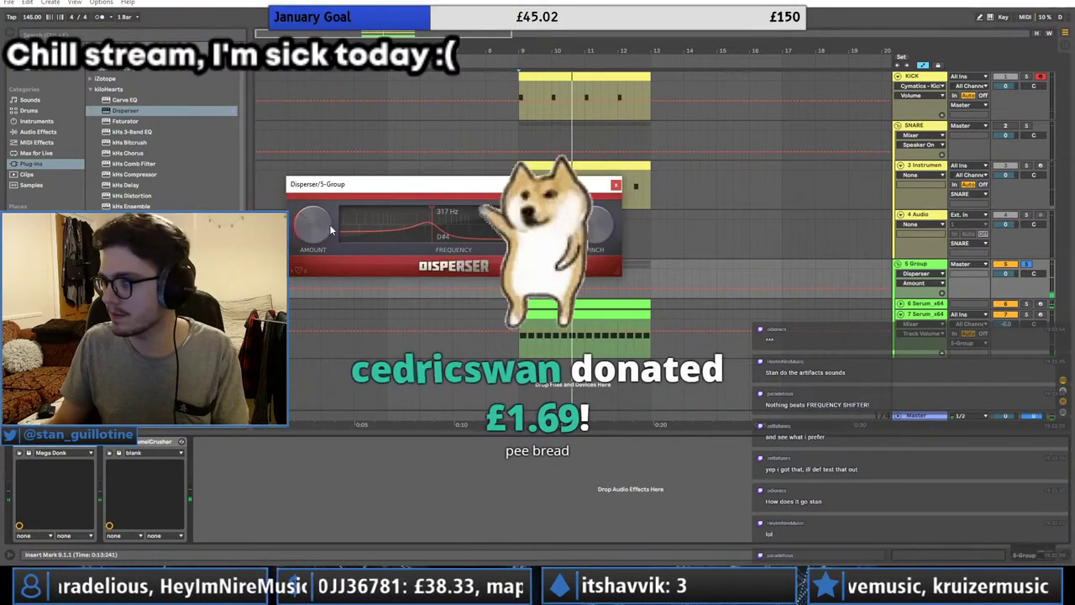
{"action": "left_click_drag", "start_coordinate": [596, 227], "coordinate": [602, 210]}
{"action": "left_click", "coordinate": [616, 184]}
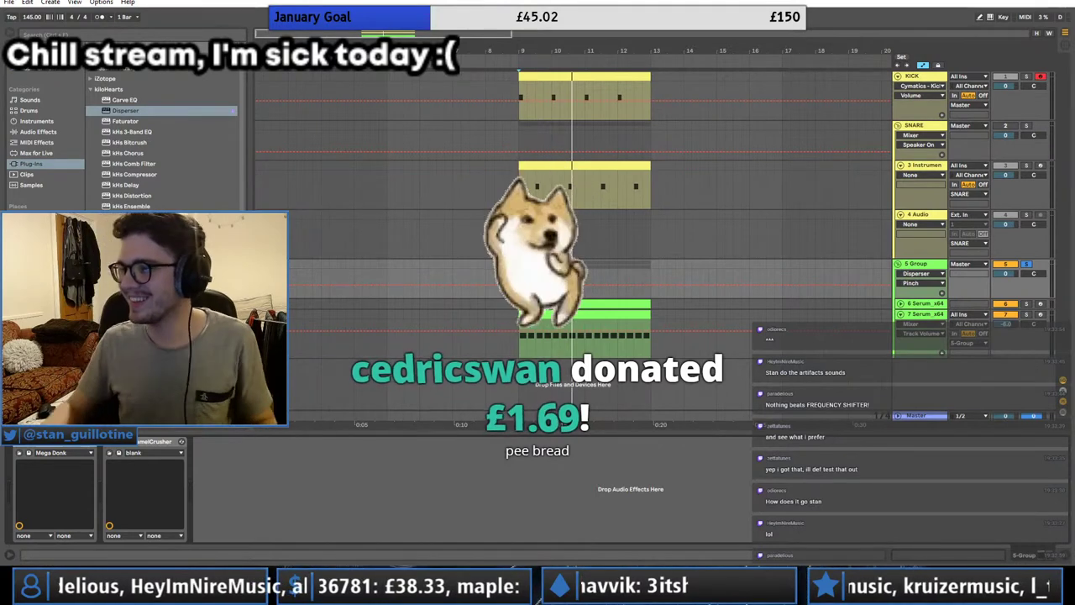
Step: Play the processed Serum group from bar 9 and fold the sub track
{"action": "left_click", "coordinate": [517, 266]}
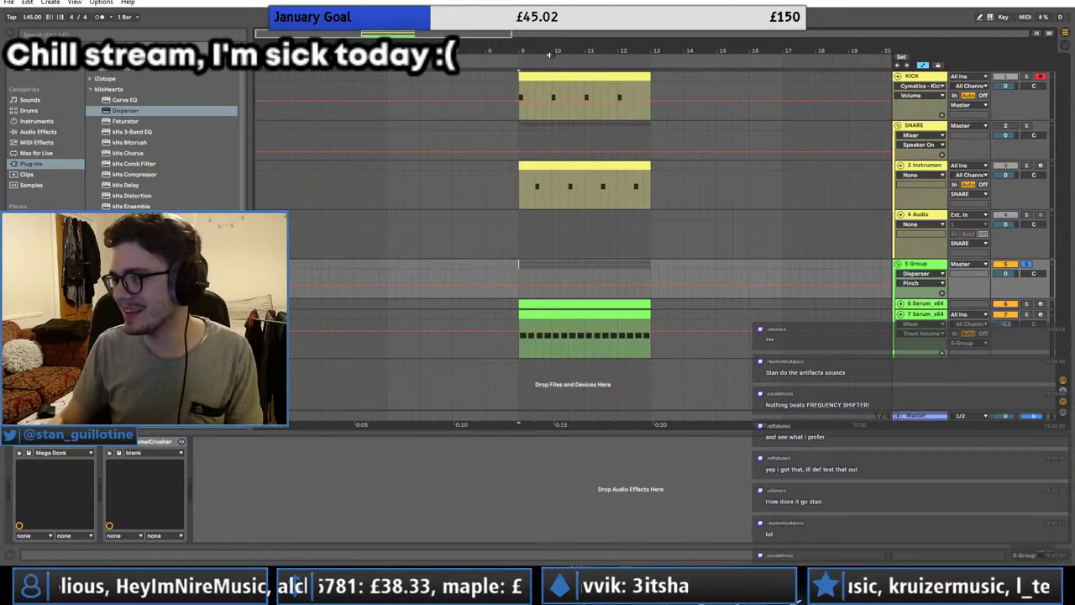
{"action": "key", "text": "space"}
{"action": "left_click", "coordinate": [900, 315]}
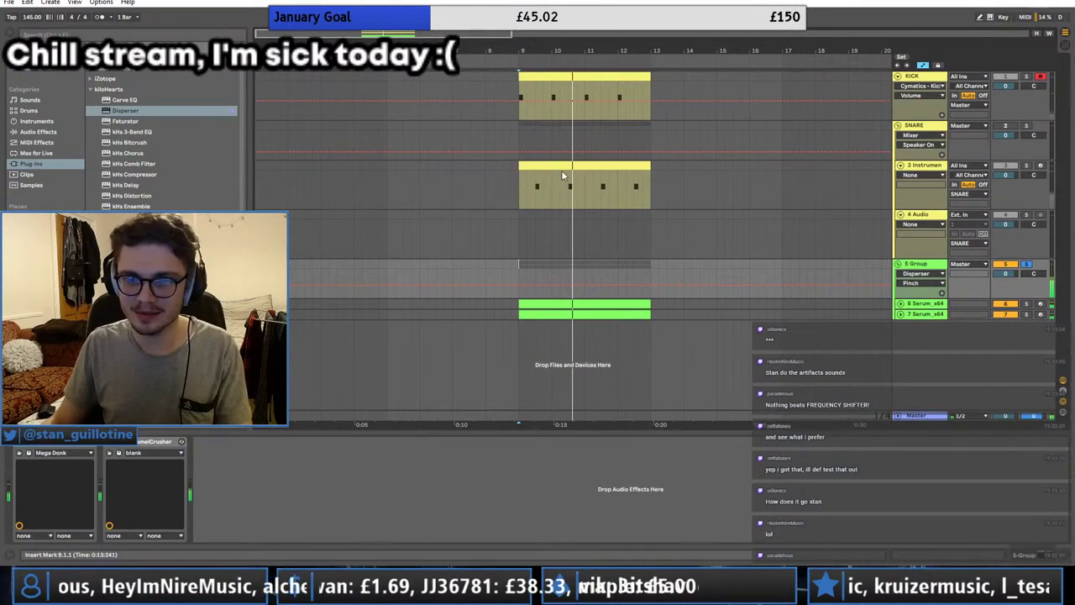
Step: Activate the SNARE group and clear the solos on the Serum and SNARE groups
{"action": "left_click", "coordinate": [567, 164]}
{"action": "left_click", "coordinate": [1014, 126]}
{"action": "key", "text": "space"}
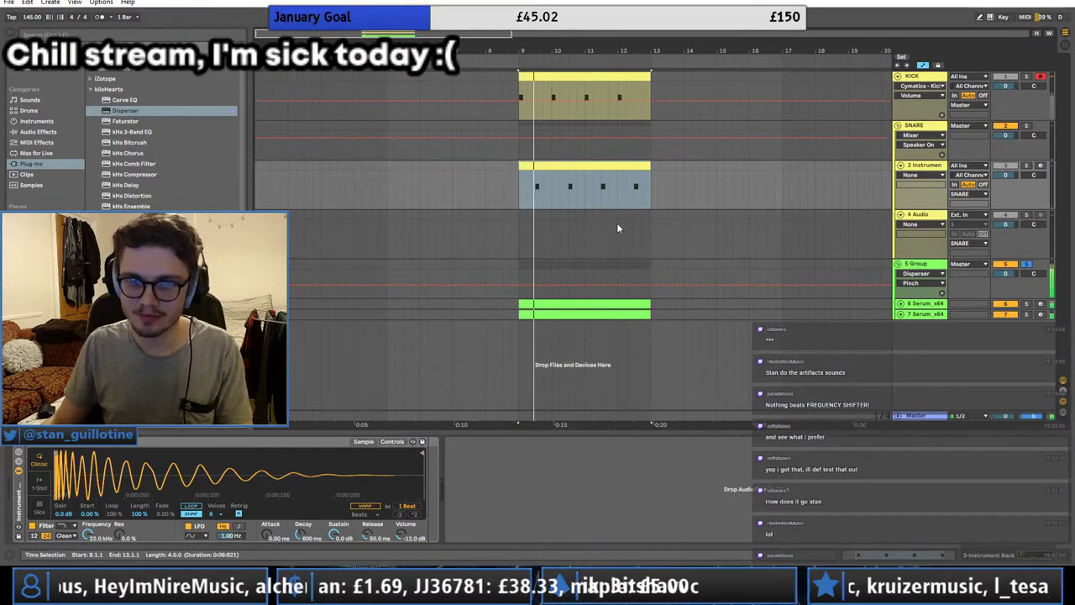
{"action": "key", "text": "space"}
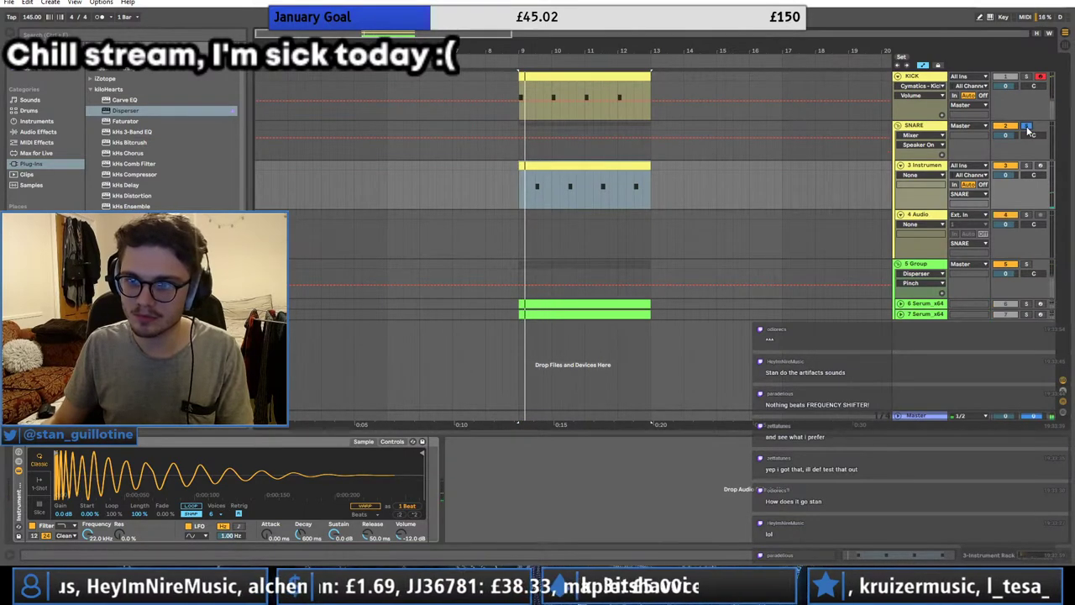
{"action": "left_click", "coordinate": [1027, 126]}
Step: Play the full mix of kick, snare and Serum group from bar 9
{"action": "key", "text": "space"}
{"action": "left_click", "coordinate": [521, 185]}
{"action": "key", "text": "space"}
{"action": "key", "text": "space"}
{"action": "left_click", "coordinate": [520, 166]}
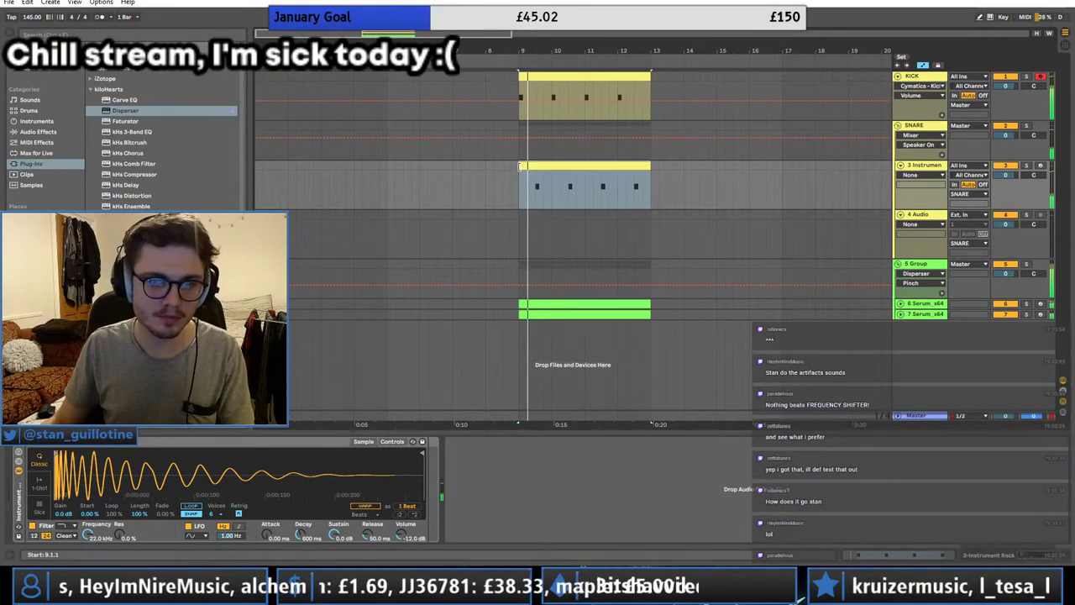
{"action": "key", "text": "space"}
{"action": "key", "text": "space"}
Step: Collapse the kiloHearts plug-in folder in the browser
{"action": "left_click", "coordinate": [91, 90]}
{"action": "left_click", "coordinate": [91, 90]}
{"action": "left_click", "coordinate": [91, 90]}
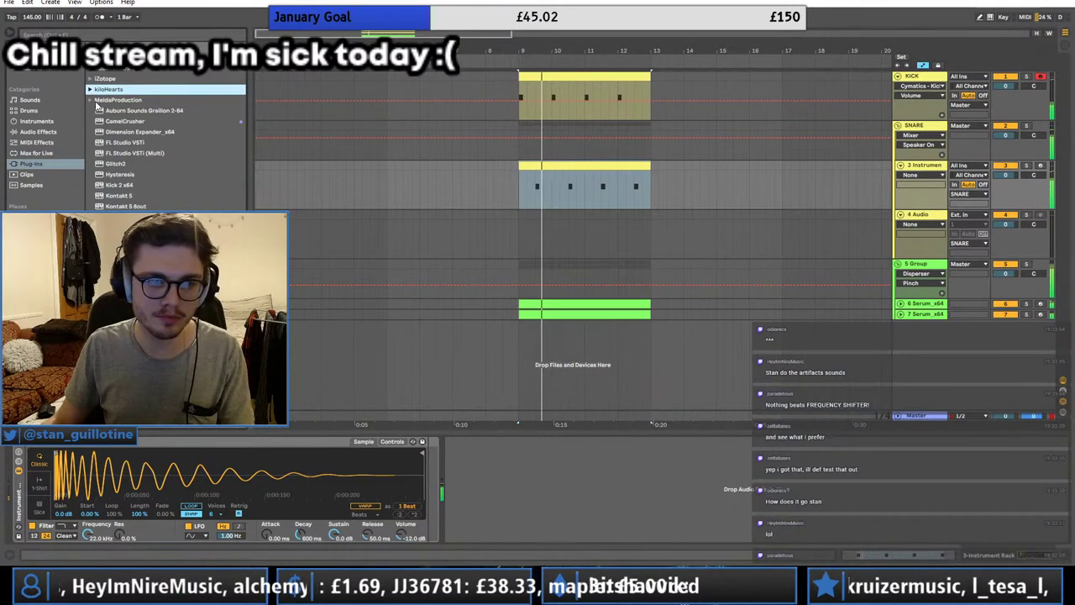
Step: Play the mix, raise the volume of the sub Serum track 7, and fold that track again
{"action": "left_click", "coordinate": [52, 134]}
{"action": "key", "text": "space"}
{"action": "key", "text": "space"}
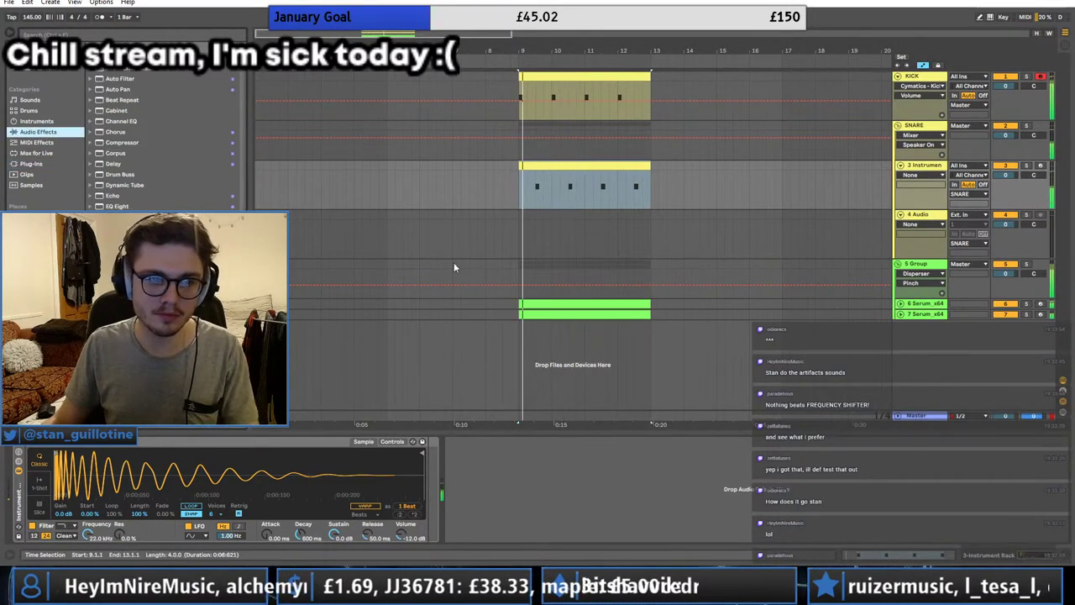
{"action": "left_click", "coordinate": [568, 325]}
{"action": "left_click", "coordinate": [901, 314]}
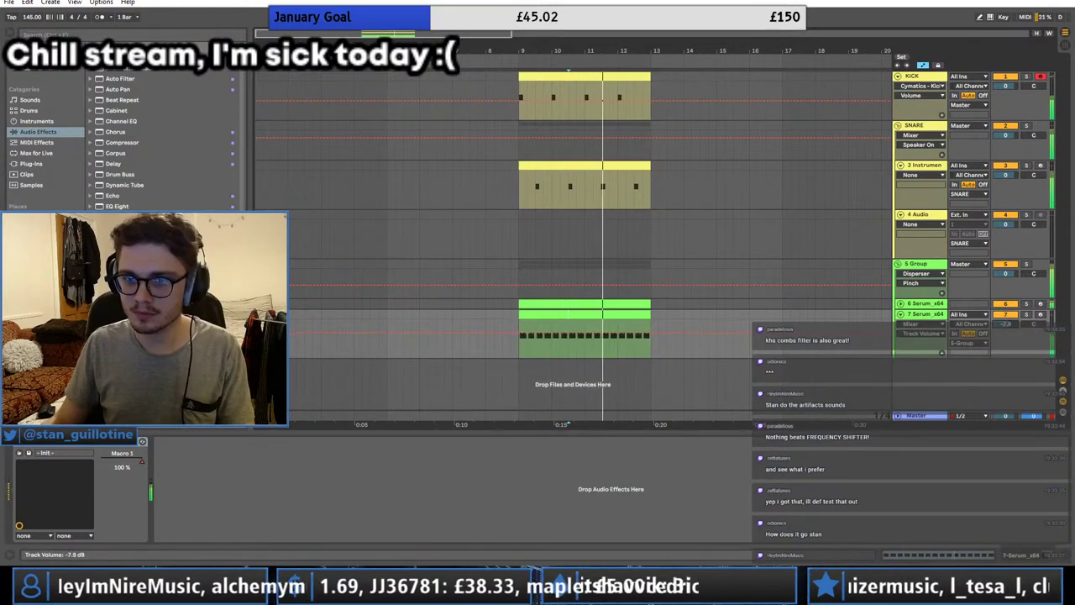
{"action": "left_click_drag", "start_coordinate": [1005, 324], "coordinate": [1006, 322]}
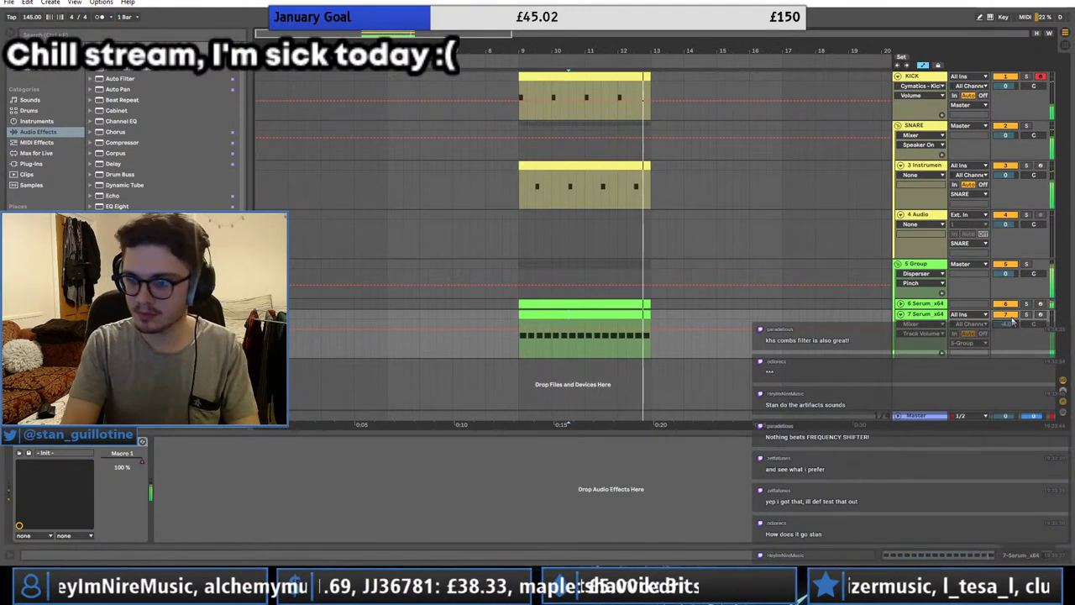
{"action": "key", "text": "space"}
{"action": "key", "text": "space"}
{"action": "left_click", "coordinate": [901, 314]}
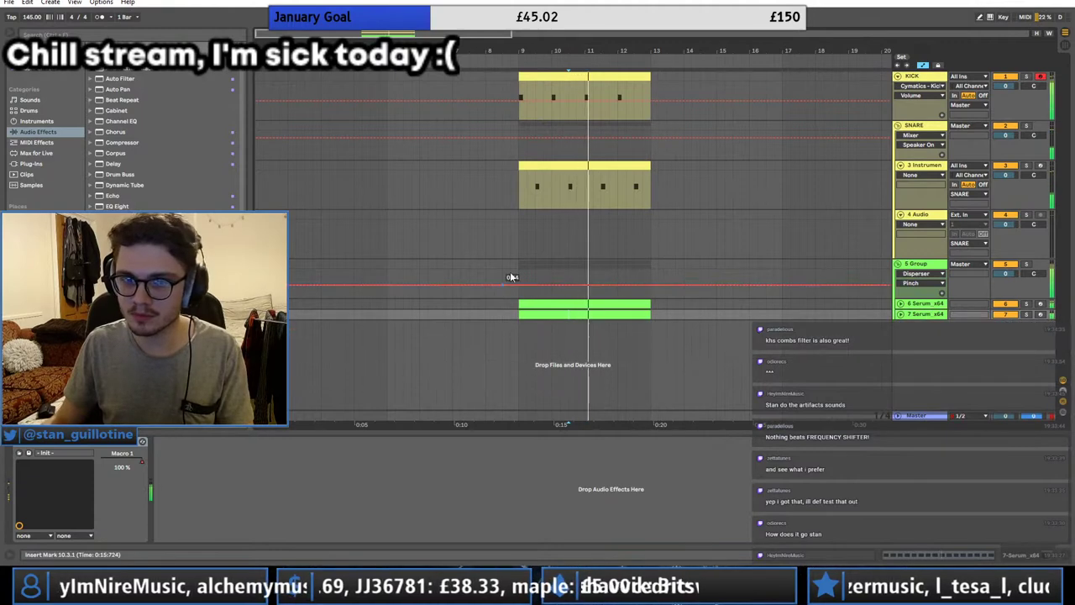
Step: Browse to the dry snare samples in the Drum One Shots of Cymatics - Savage Drums for Trap - Gold Edition
{"action": "left_click", "coordinate": [516, 226]}
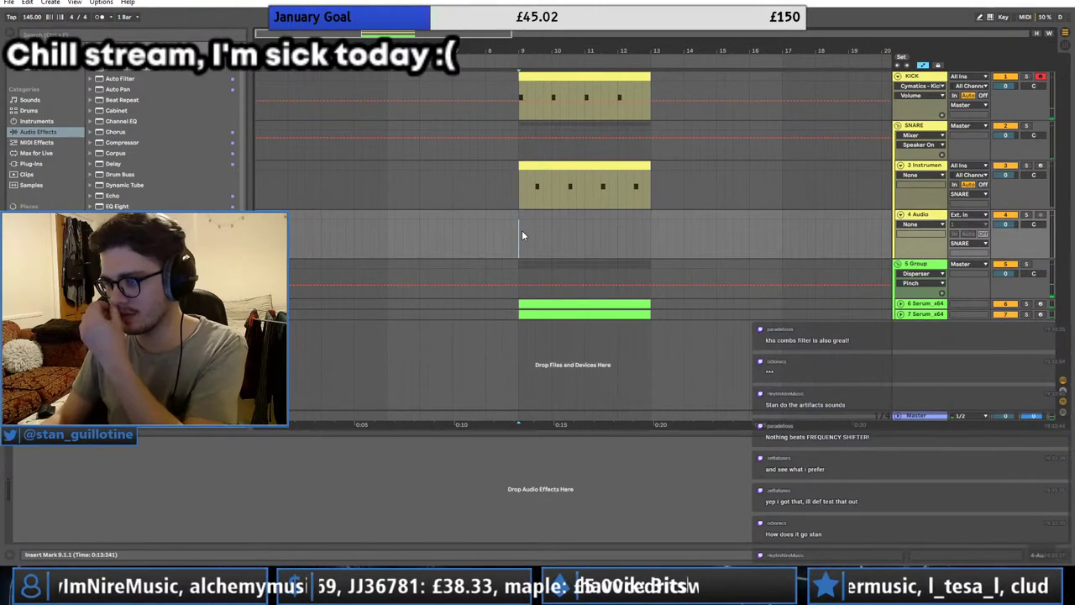
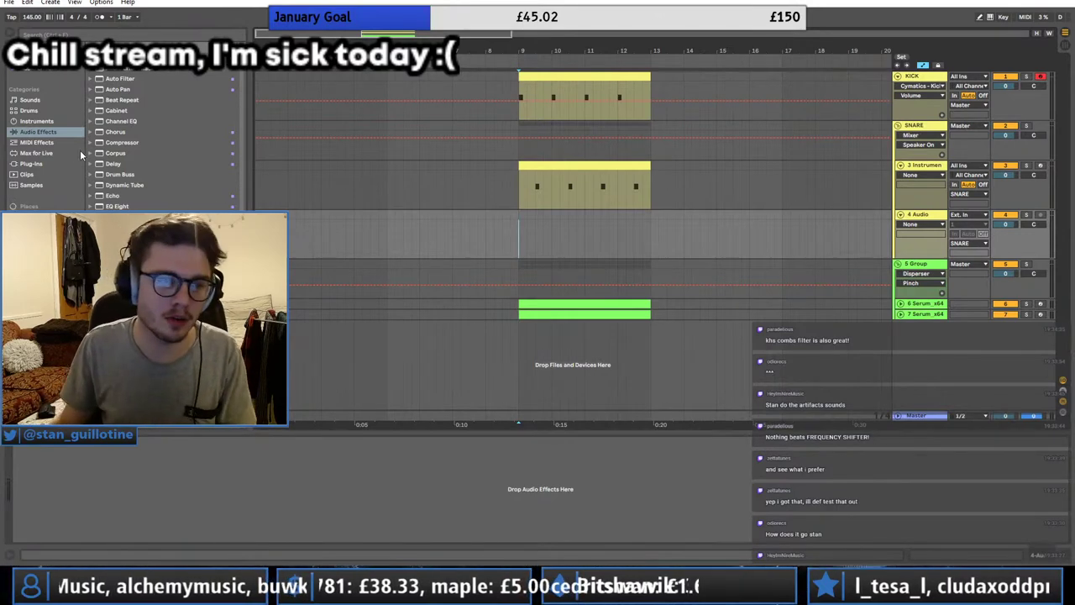
{"action": "left_click", "coordinate": [33, 252]}
{"action": "left_click", "coordinate": [97, 111]}
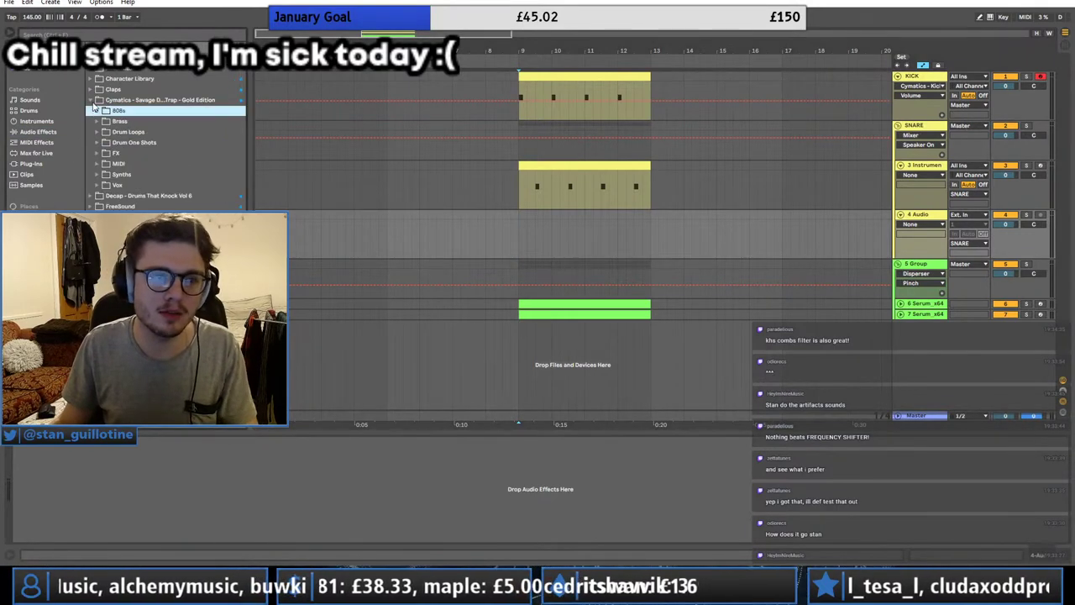
{"action": "left_click", "coordinate": [91, 100]}
{"action": "left_click", "coordinate": [90, 101]}
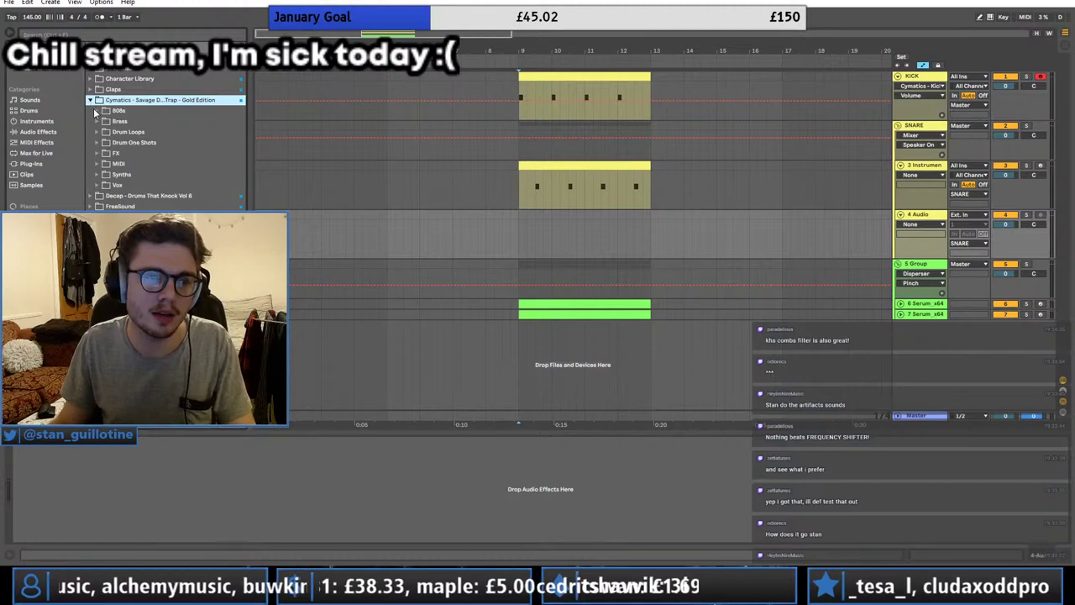
{"action": "left_click", "coordinate": [101, 144]}
{"action": "left_click", "coordinate": [110, 196]}
{"action": "left_click", "coordinate": [103, 186]}
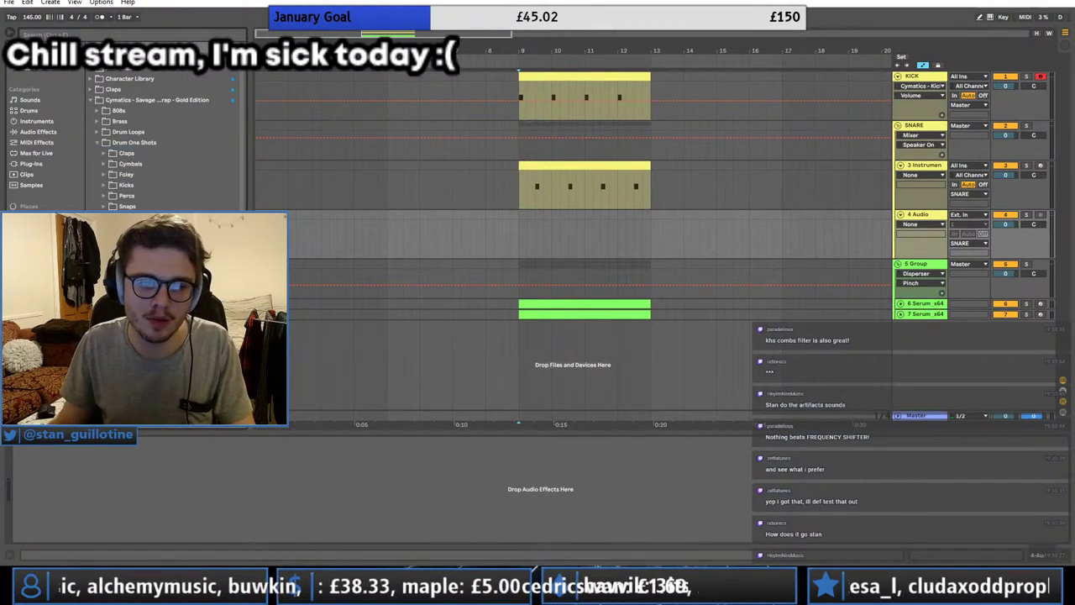
{"action": "scroll", "coordinate": [165, 168], "scroll_direction": "down", "scroll_amount": 2}
{"action": "scroll", "coordinate": [159, 138], "scroll_direction": "down", "scroll_amount": 6}
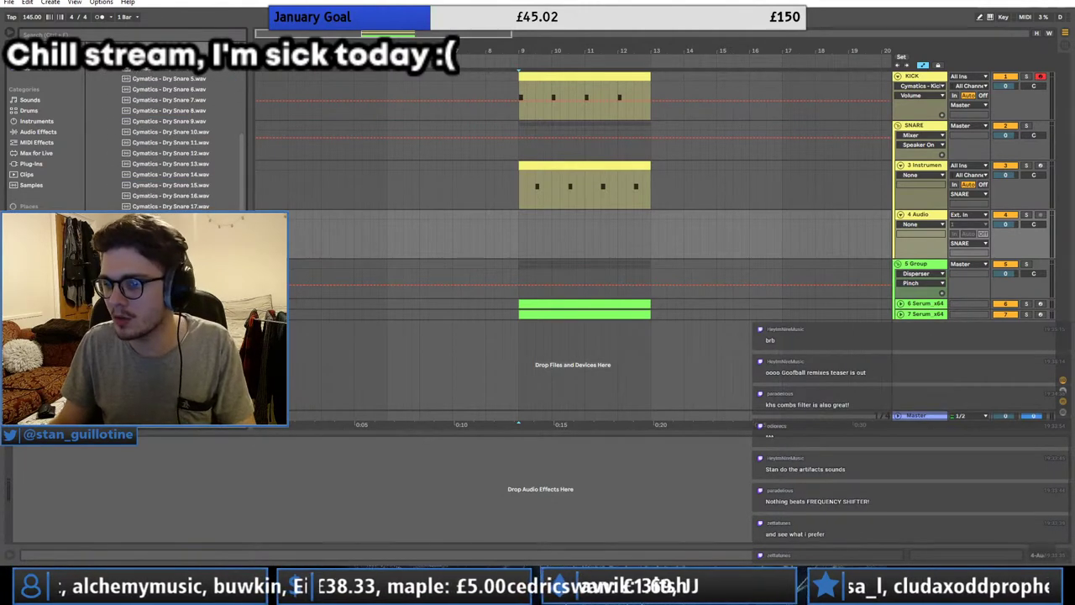
Step: Place Cymatics - Dry Snare 33 on audio track 4 at 9.3.1 and duplicate bar 9 three times
{"action": "scroll", "coordinate": [159, 139], "scroll_direction": "down", "scroll_amount": 4}
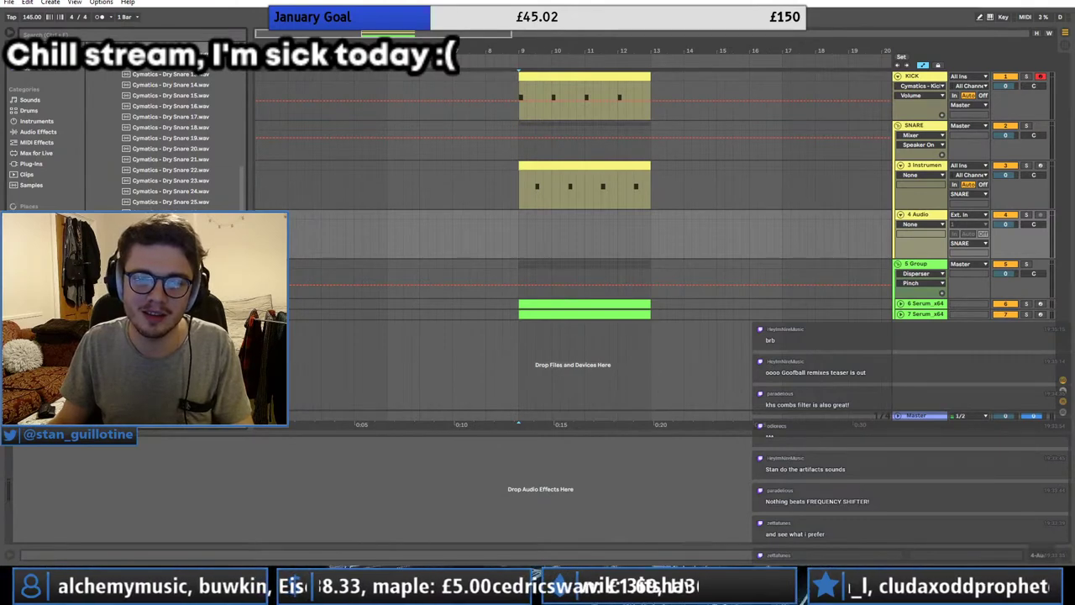
{"action": "left_click_drag", "start_coordinate": [551, 225], "coordinate": [538, 224]}
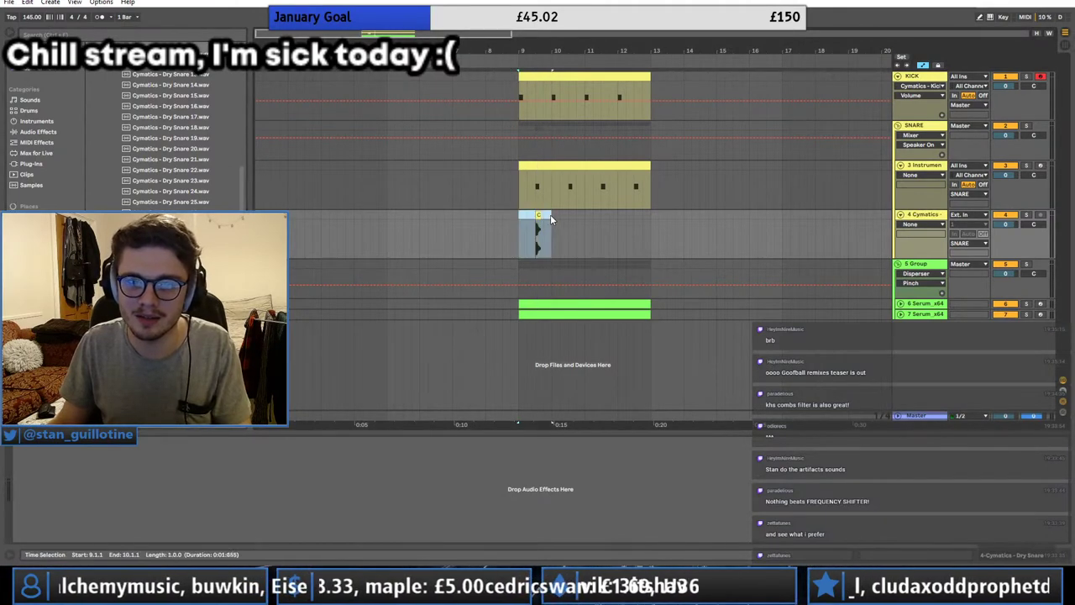
{"action": "key", "text": "space"}
{"action": "key", "text": "ctrl+d"}
{"action": "key", "text": "ctrl+d"}
{"action": "key", "text": "ctrl+d"}
{"action": "left_click", "coordinate": [519, 215]}
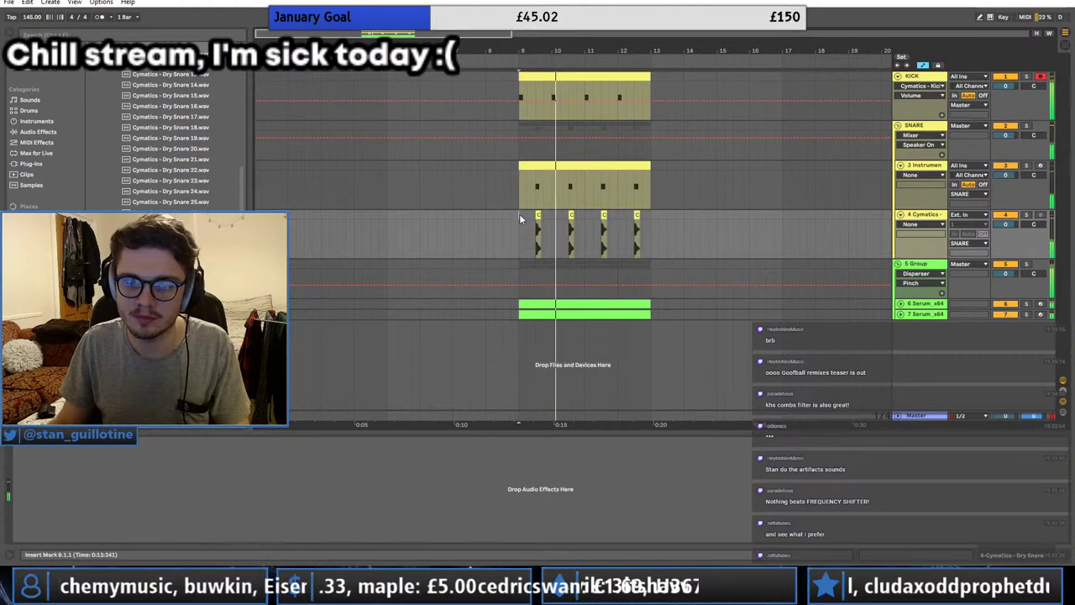
Step: Trim the first dry snare clip to end at 9.3.3 with a fade-out, and deactivate the instrument snare track
{"action": "scroll", "coordinate": [560, 222], "scroll_direction": "up", "scroll_amount": 6}
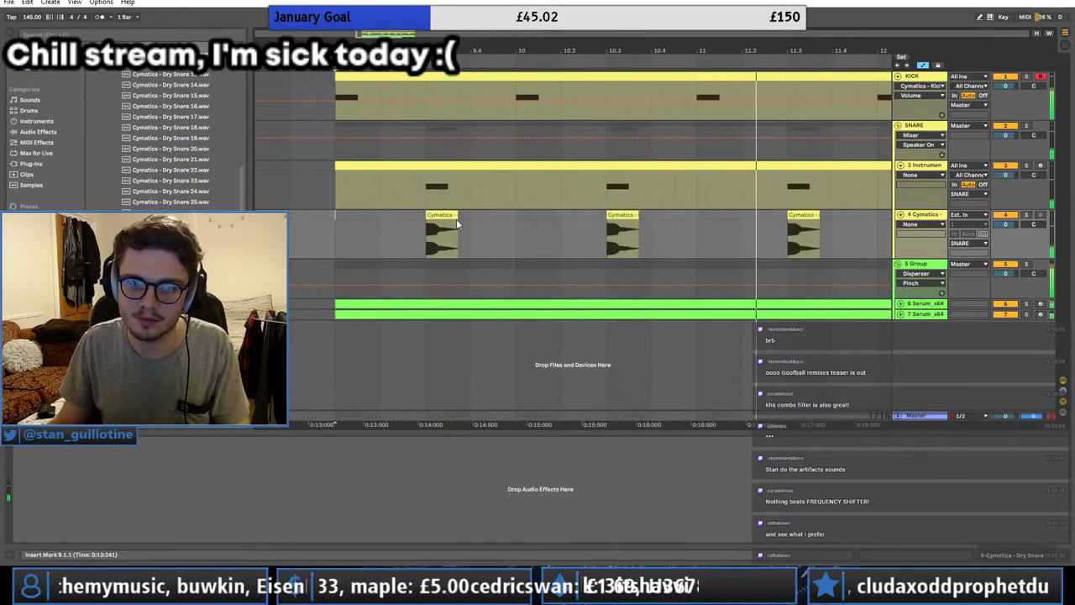
{"action": "left_click_drag", "start_coordinate": [458, 223], "coordinate": [448, 223]}
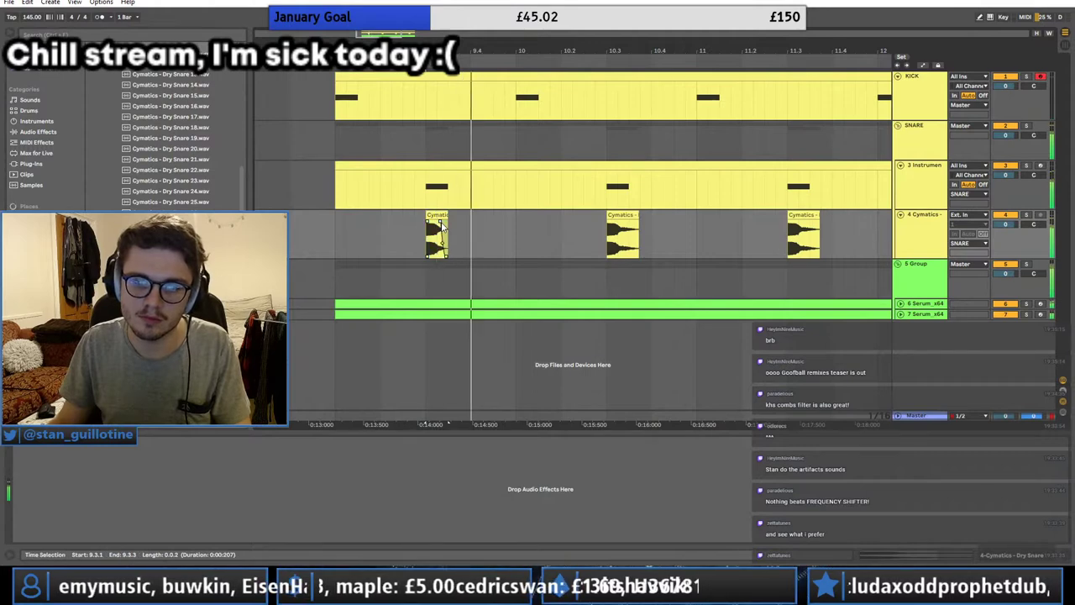
{"action": "left_click", "coordinate": [450, 163]}
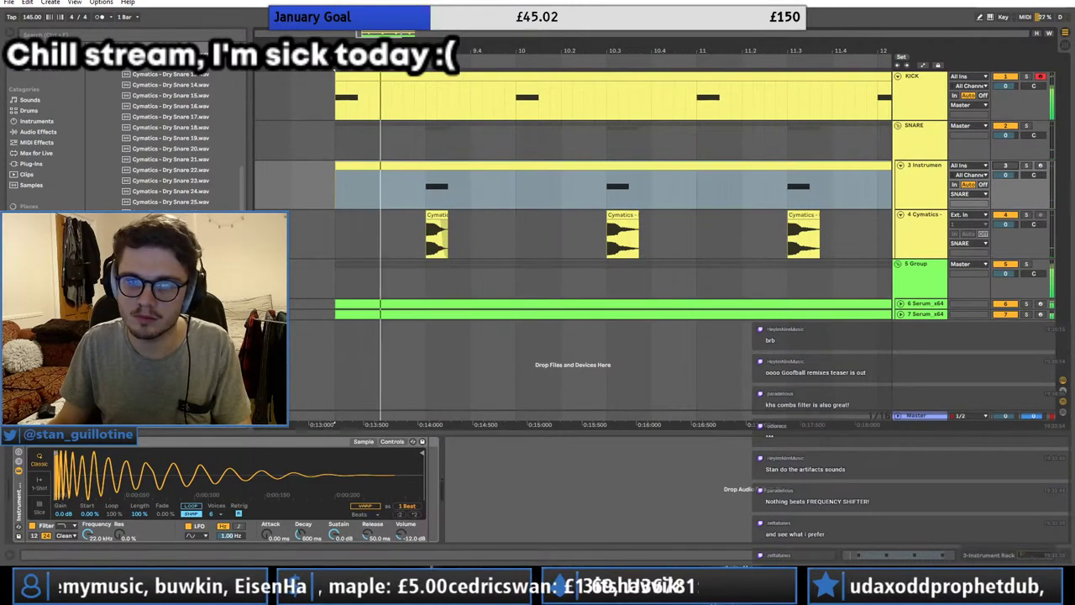
Step: Replace the remaining untrimmed dry snare clips with three duplicates of bar 9 containing the trimmed clip
{"action": "scroll", "coordinate": [580, 227], "scroll_direction": "down", "scroll_amount": 3}
{"action": "left_click_drag", "start_coordinate": [534, 223], "coordinate": [690, 226]}
{"action": "key", "text": "Delete"}
{"action": "left_click_drag", "start_coordinate": [568, 231], "coordinate": [528, 233]}
{"action": "key", "text": "ctrl+d"}
{"action": "key", "text": "ctrl+d"}
{"action": "key", "text": "ctrl+d"}
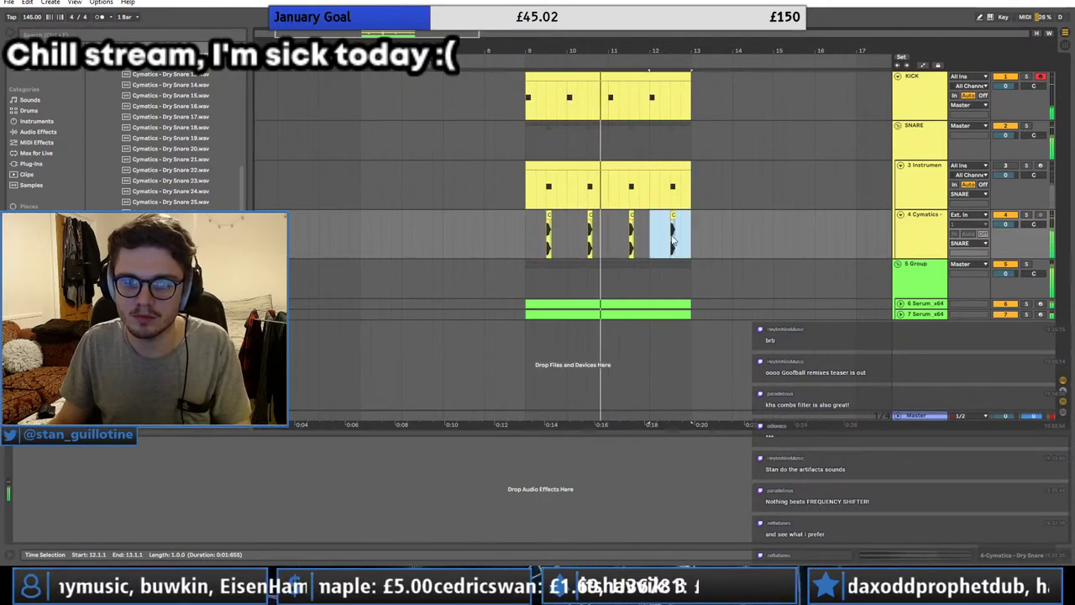
Step: Reactivate the instrument snare track and set its volume to -2.9 dB
{"action": "left_click", "coordinate": [946, 195]}
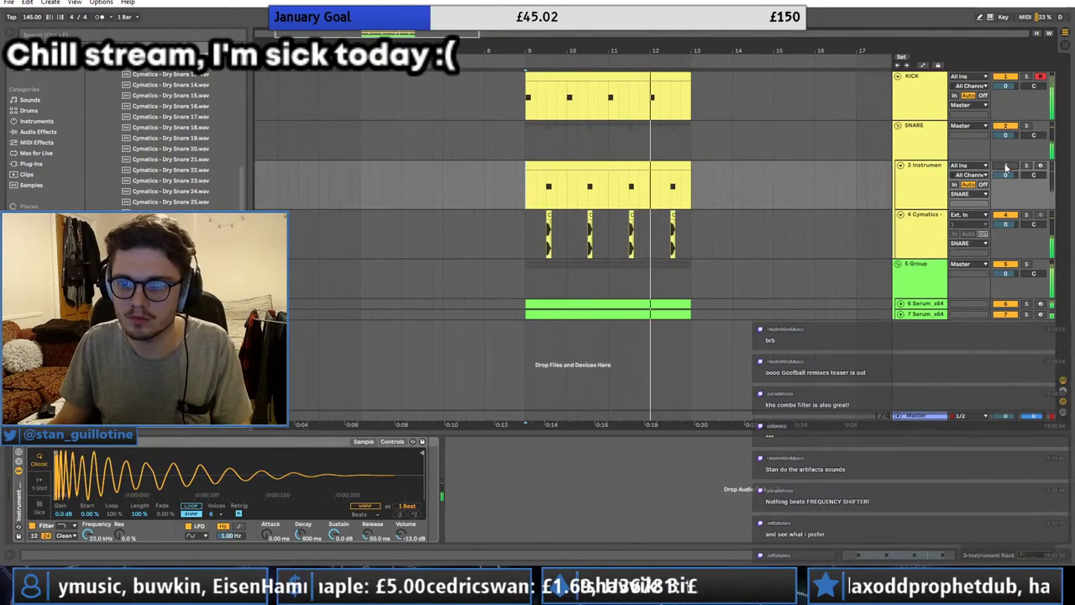
{"action": "left_click", "coordinate": [1005, 166]}
{"action": "mouse_move", "coordinate": [1006, 175]}
{"action": "left_mouse_down"}
{"action": "mouse_move", "coordinate": [1006, 185]}
{"action": "mouse_move", "coordinate": [1005, 175]}
{"action": "left_mouse_up"}
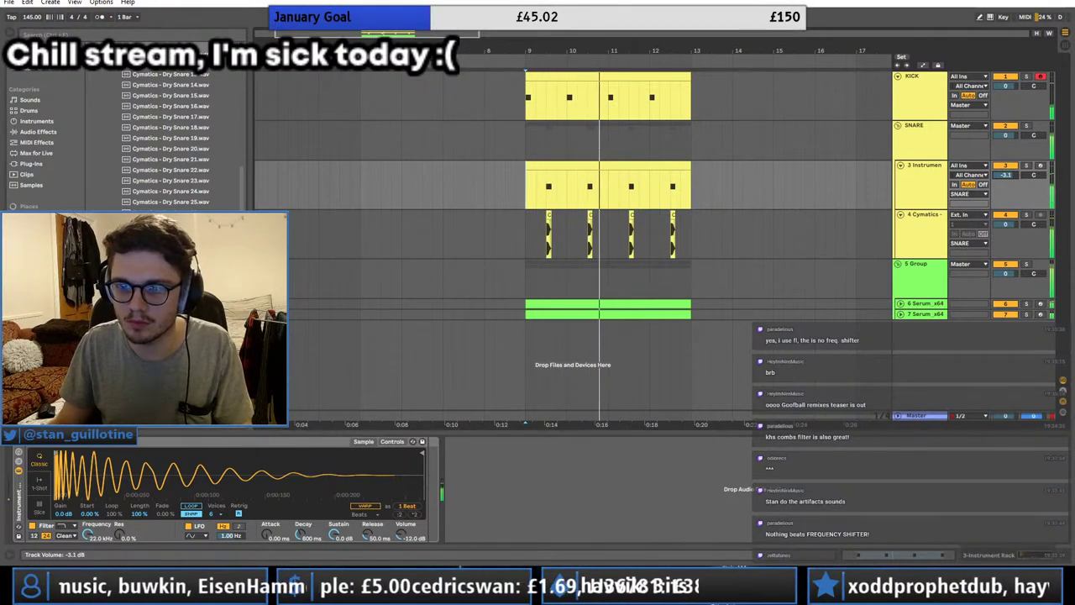
Step: Solo the SNARE group, set the snare sampler's volume to 0 dB and switch the sampler to 1-Shot mode
{"action": "left_click", "coordinate": [1026, 126]}
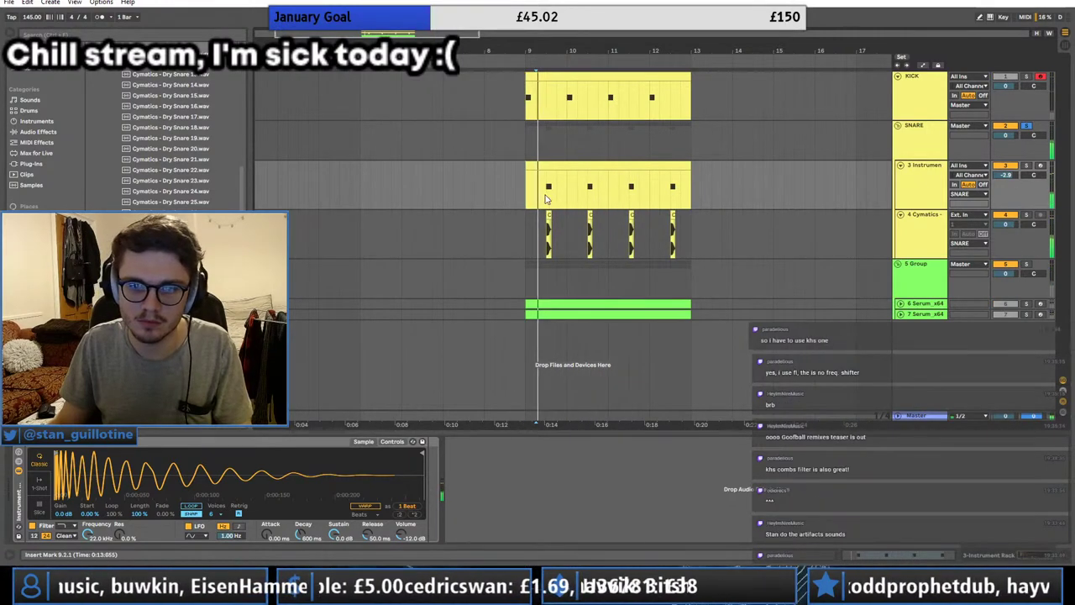
{"action": "left_click_drag", "start_coordinate": [398, 539], "coordinate": [398, 514]}
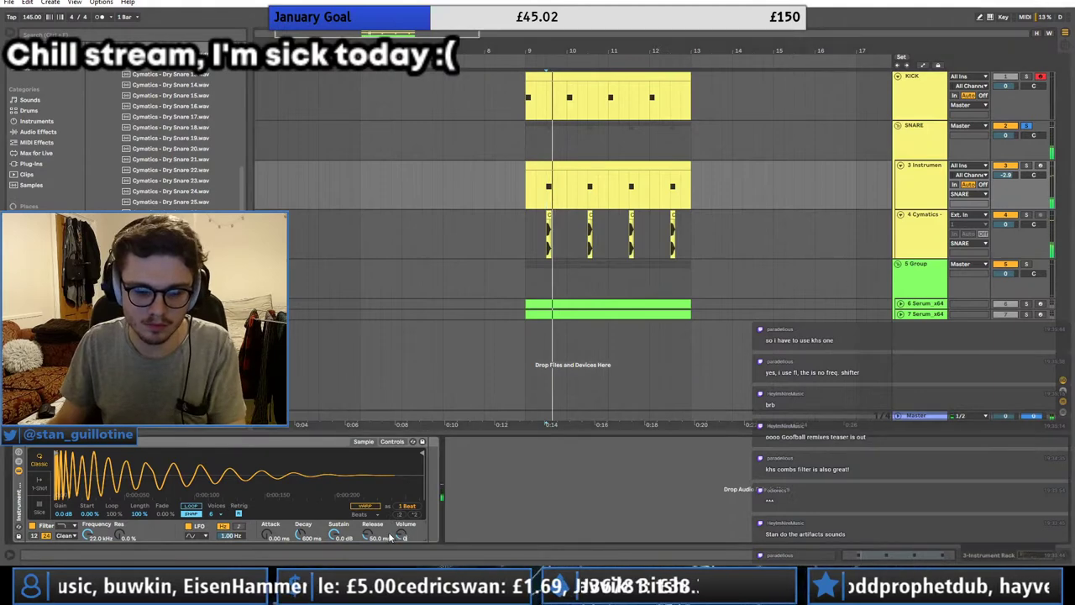
{"action": "left_click", "coordinate": [39, 485]}
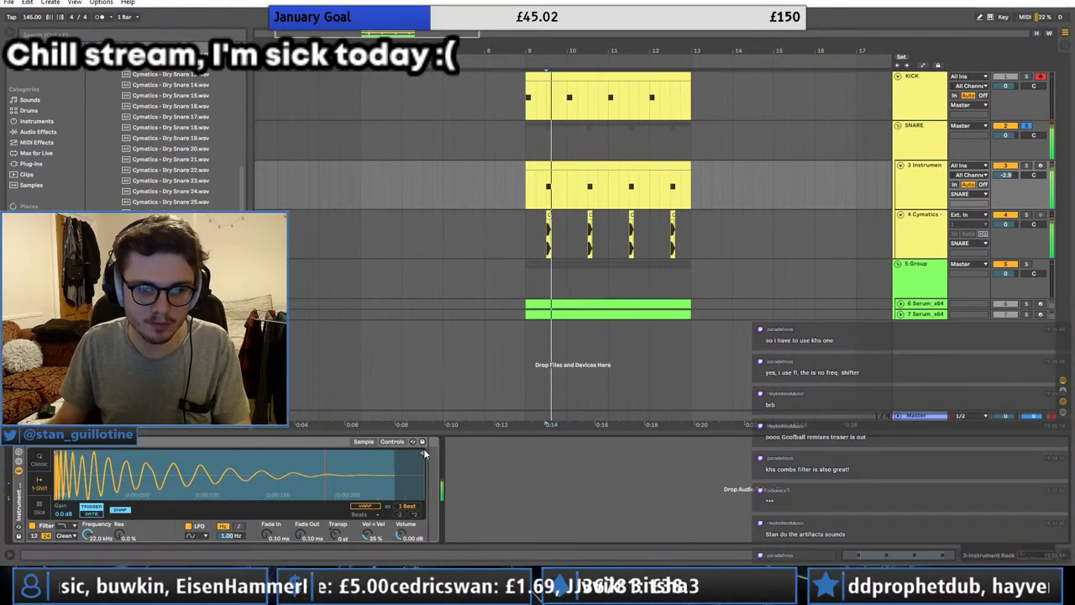
Step: Shorten the sampler's snare sample to about 100 ms, with Vol<Vel at 0% and Fade Out at 5.83 ms
{"action": "left_click_drag", "start_coordinate": [423, 454], "coordinate": [202, 453]}
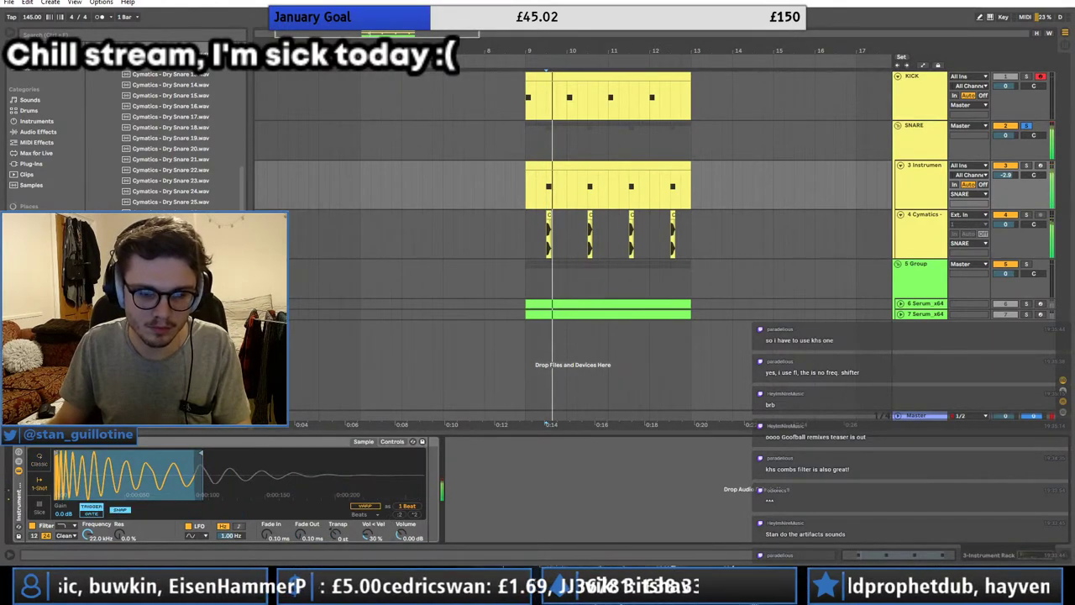
{"action": "left_click_drag", "start_coordinate": [367, 535], "coordinate": [367, 568]}
{"action": "left_click_drag", "start_coordinate": [301, 535], "coordinate": [301, 516]}
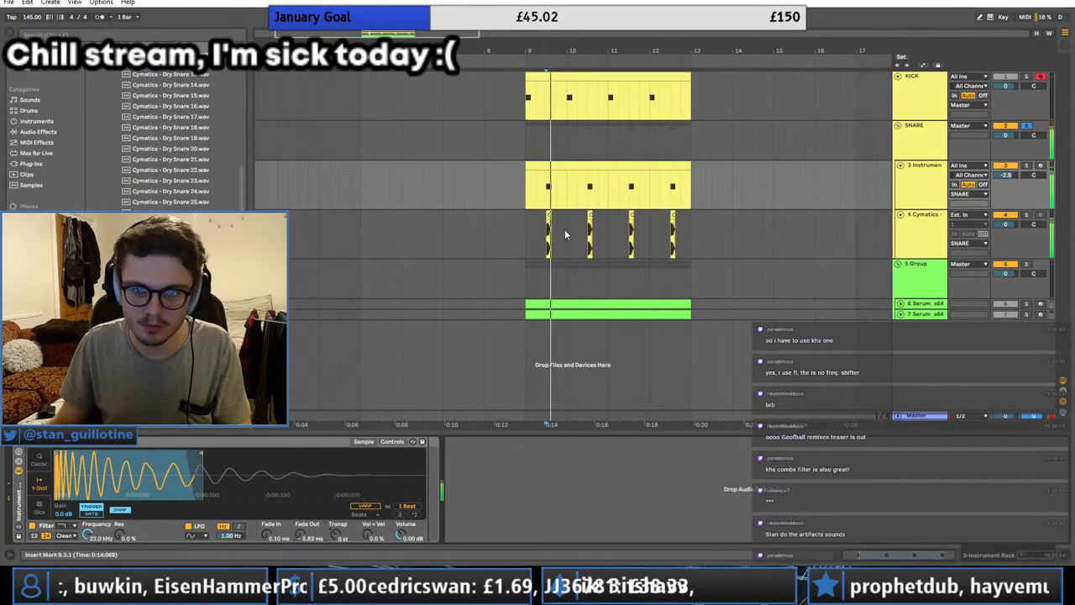
Step: Add CamelCrusher to the SNARE group, clear its preset to blank, and play the soloed snare
{"action": "left_click", "coordinate": [31, 163]}
{"action": "left_click", "coordinate": [553, 126]}
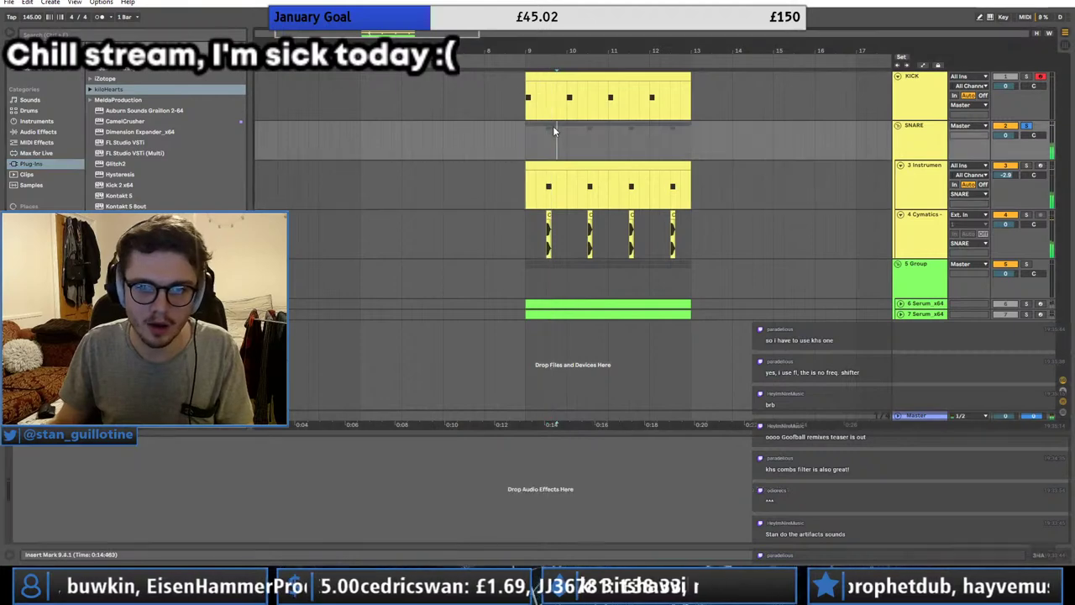
{"action": "double_click", "coordinate": [124, 121]}
{"action": "left_click", "coordinate": [368, 282]}
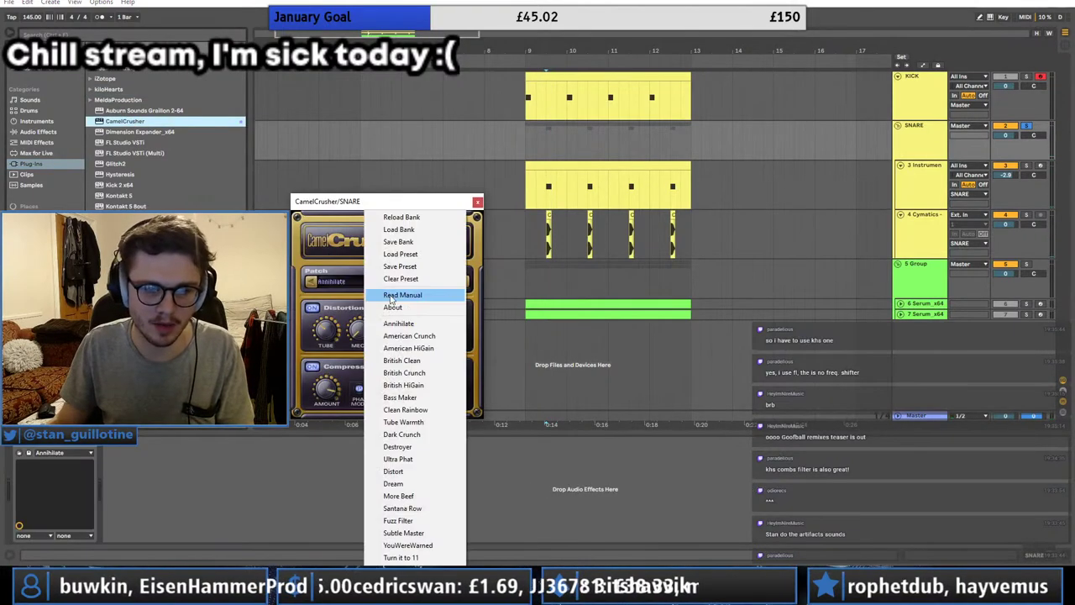
{"action": "left_click", "coordinate": [391, 281]}
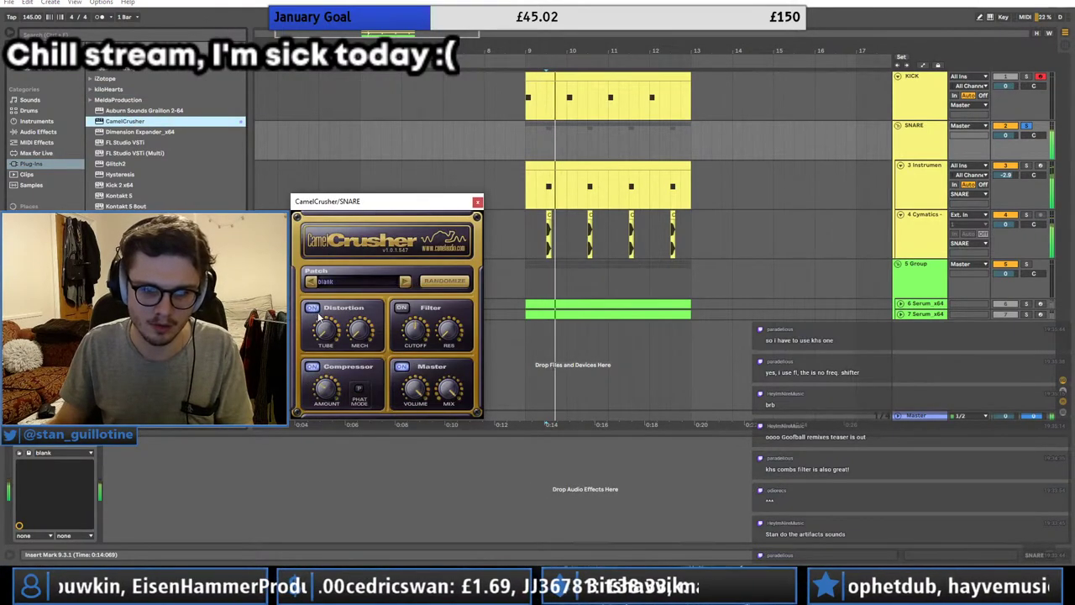
{"action": "key", "text": "space"}
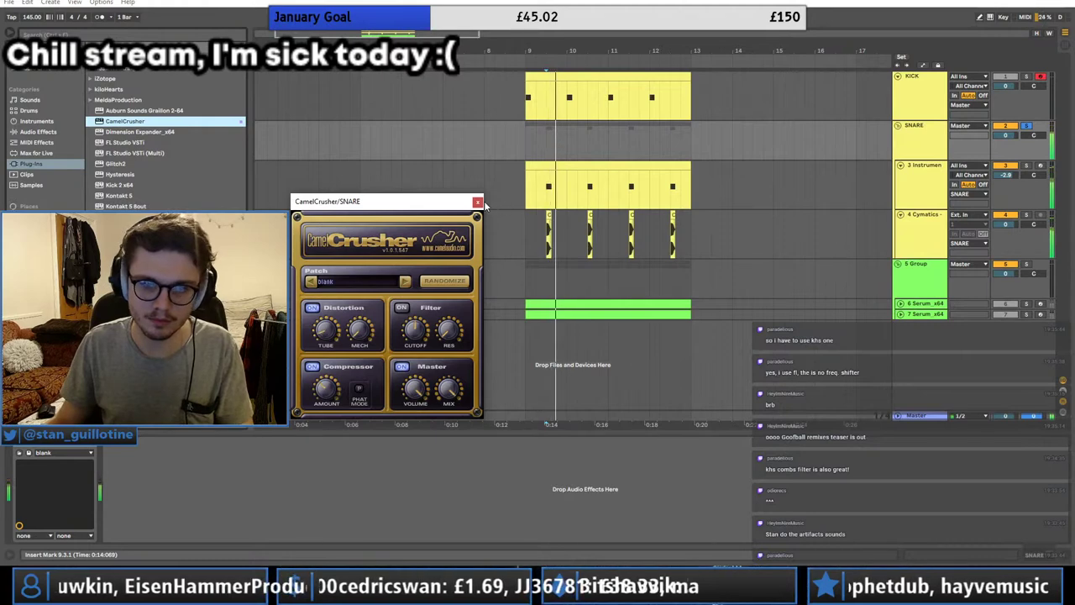
Step: Close CamelCrusher, unsolo the SNARE group, and play the full mix from bar 9
{"action": "left_click", "coordinate": [477, 202]}
{"action": "left_click", "coordinate": [1026, 126]}
{"action": "left_click", "coordinate": [526, 133]}
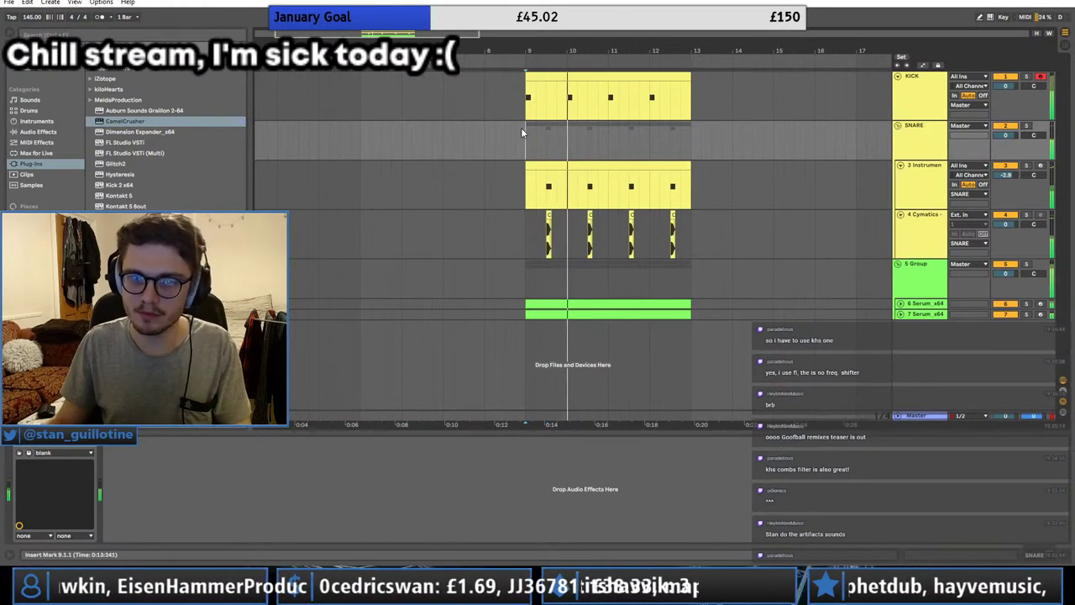
{"action": "key", "text": "space"}
{"action": "key", "text": "space"}
{"action": "key", "text": "space"}
{"action": "key", "text": "space"}
{"action": "scroll", "coordinate": [550, 227], "scroll_direction": "up", "scroll_amount": 5}
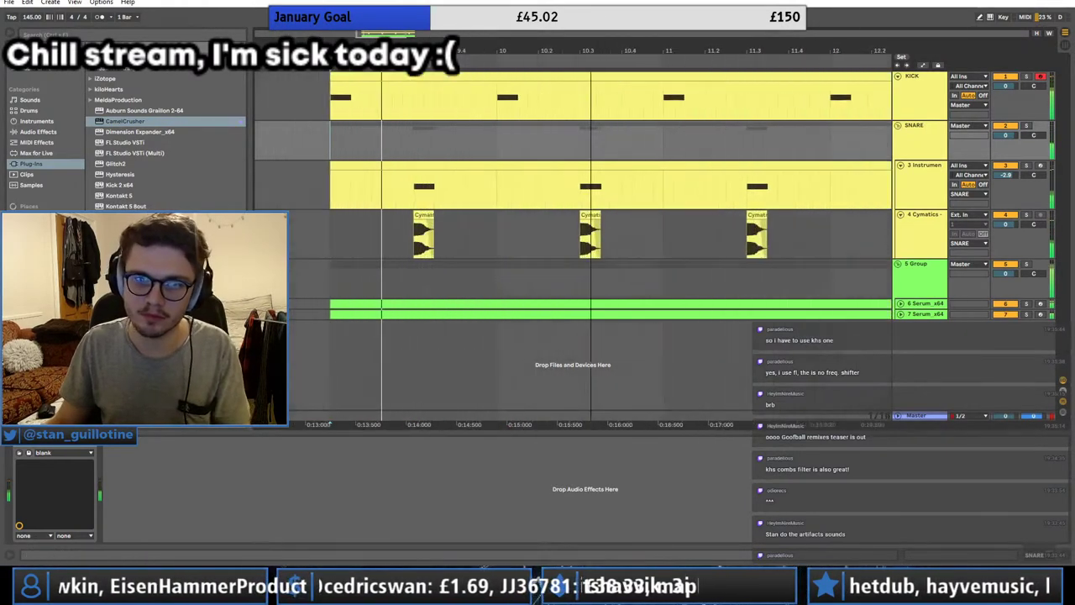
{"action": "key", "text": "space"}
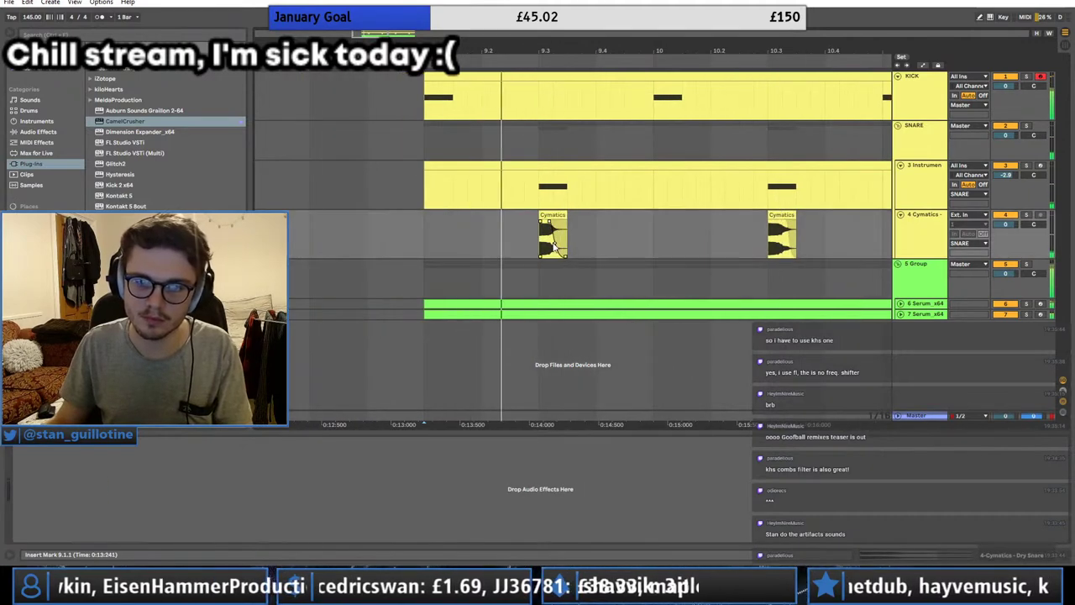
Step: Play the mix from the dry snare clips and inspect those clips across bars 9 to 12
{"action": "left_click", "coordinate": [559, 213]}
{"action": "left_click", "coordinate": [786, 214]}
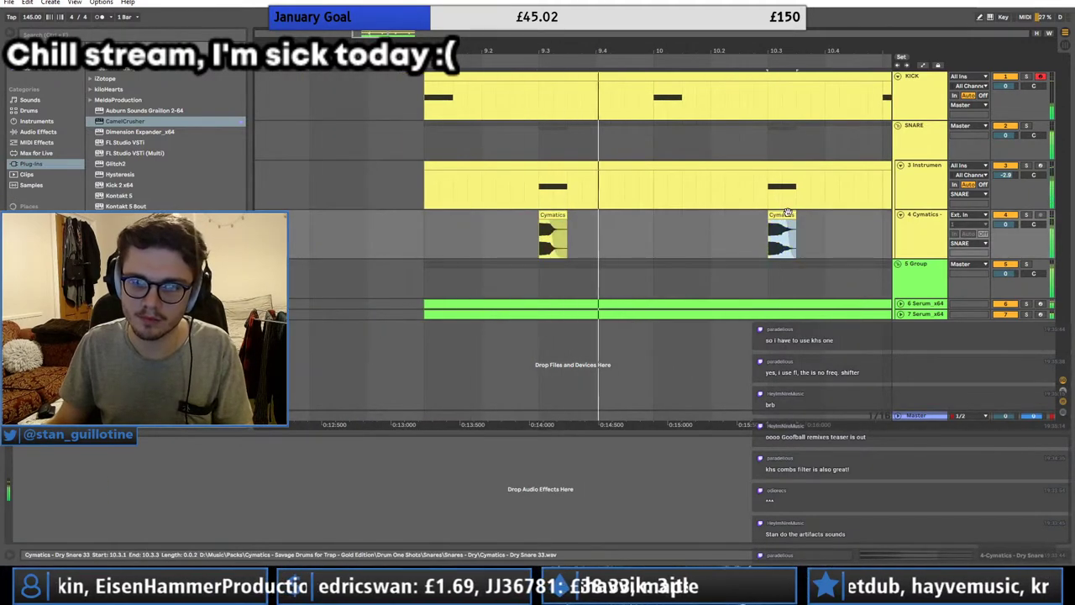
{"action": "scroll", "coordinate": [479, 227], "scroll_direction": "down", "scroll_amount": 5}
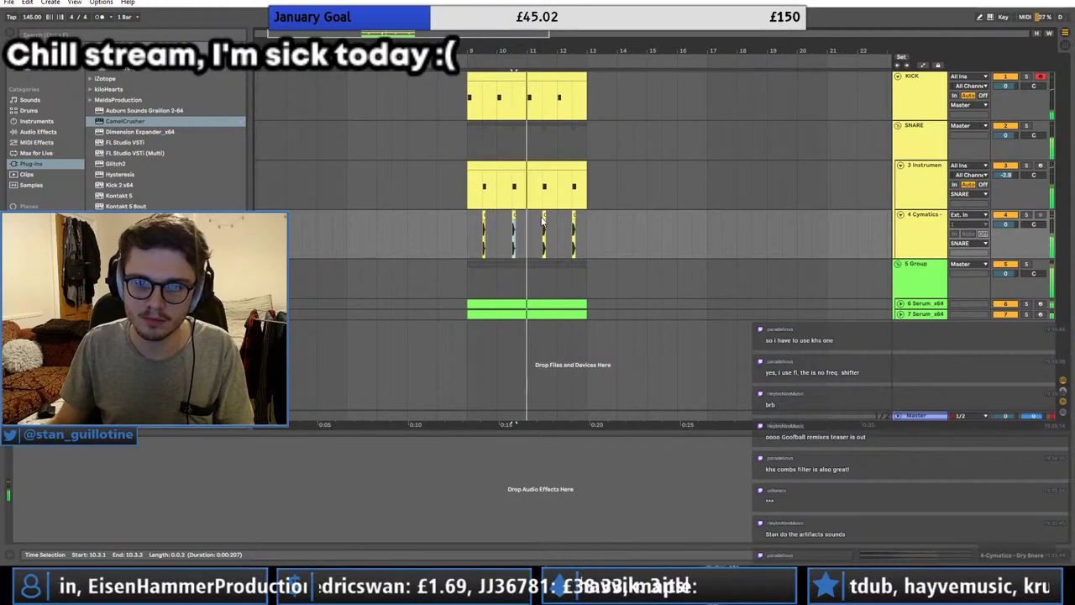
{"action": "scroll", "coordinate": [562, 225], "scroll_direction": "up", "scroll_amount": 5}
{"action": "key", "text": "space"}
{"action": "key", "text": "space"}
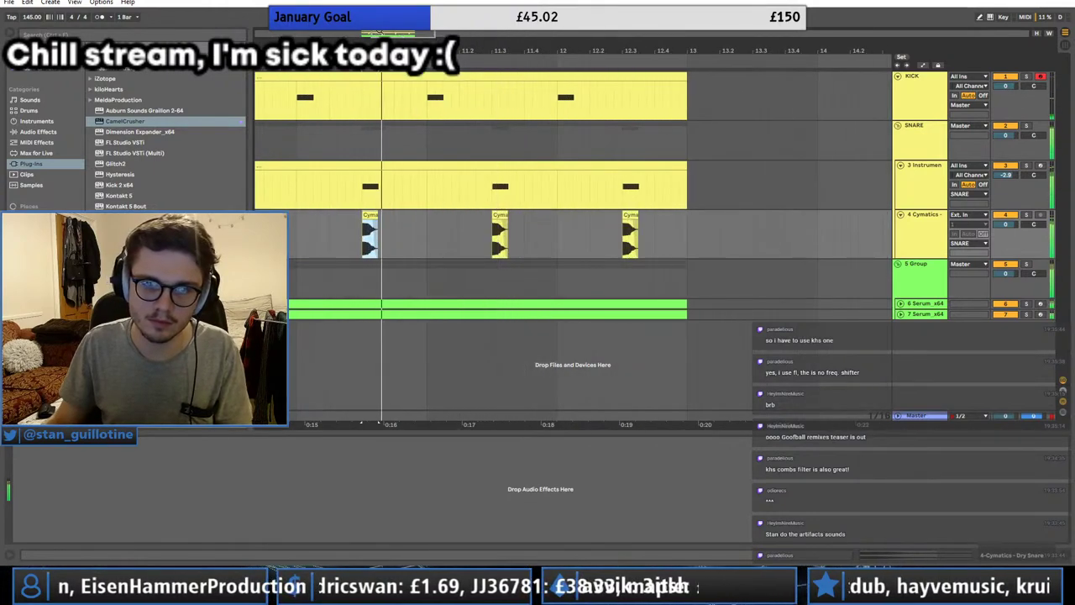
{"action": "left_click_drag", "start_coordinate": [267, 51], "coordinate": [362, 168]}
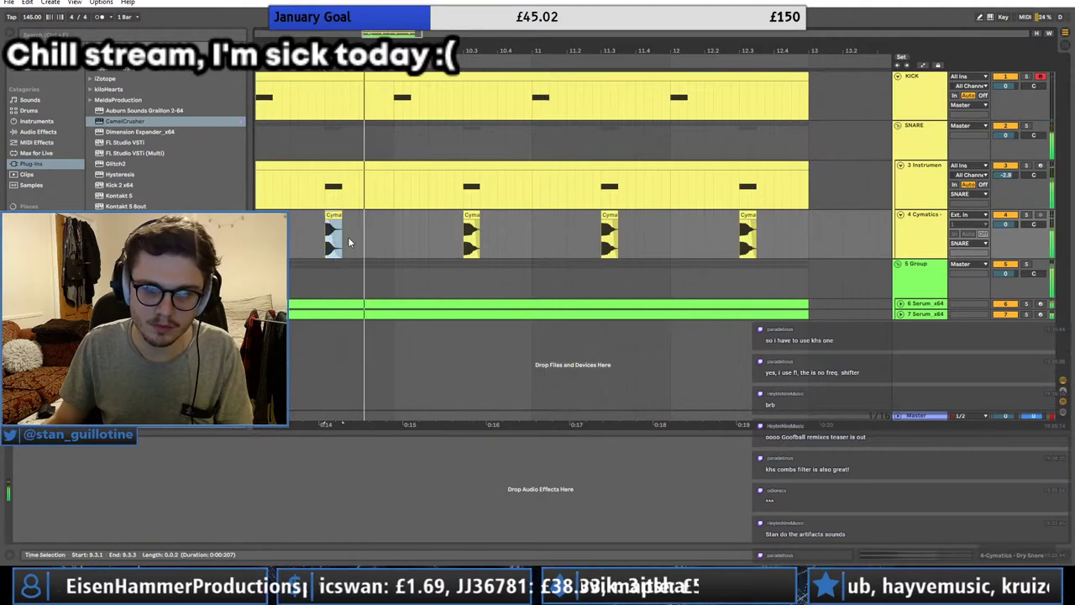
Step: Replay the mix from the first dry snare clip and check the remaining snare clips through bar 12
{"action": "key", "text": "space"}
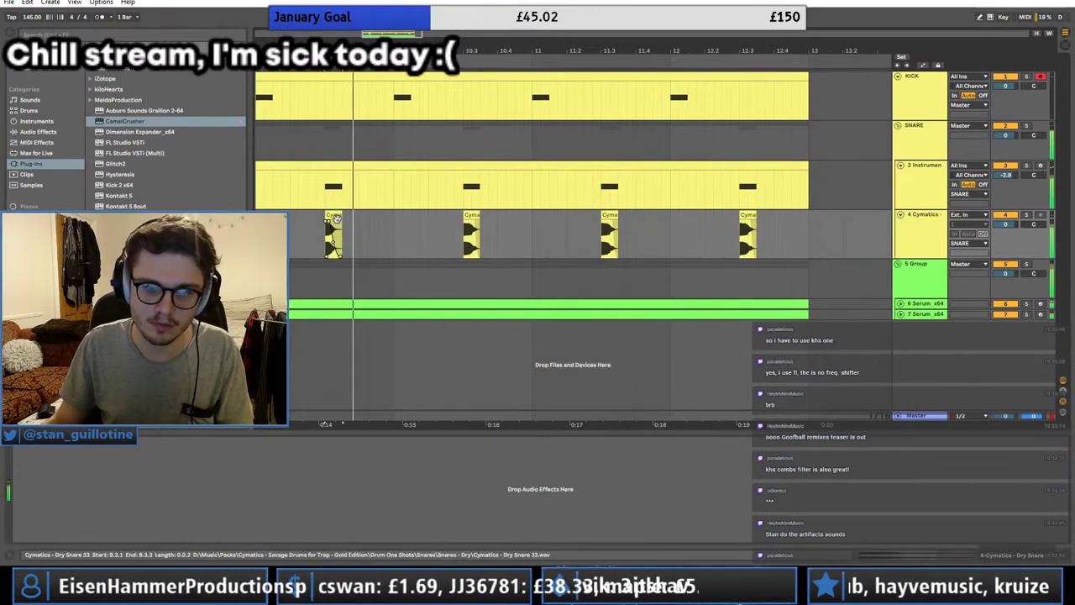
{"action": "left_click", "coordinate": [334, 215]}
{"action": "key", "text": "space"}
{"action": "key", "text": "space"}
{"action": "left_click", "coordinate": [472, 214]}
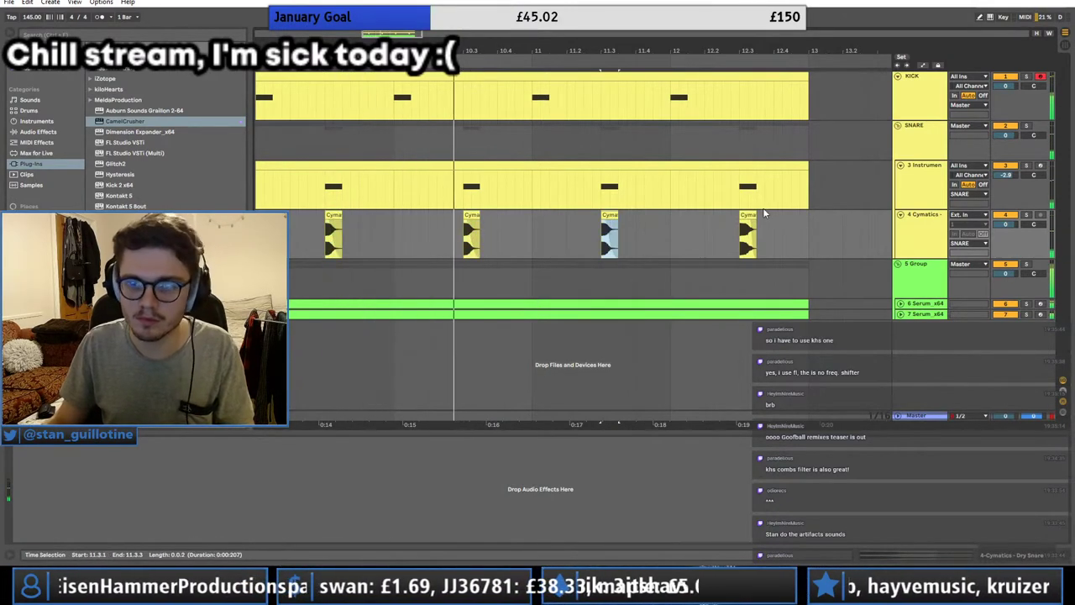
{"action": "left_click", "coordinate": [750, 227]}
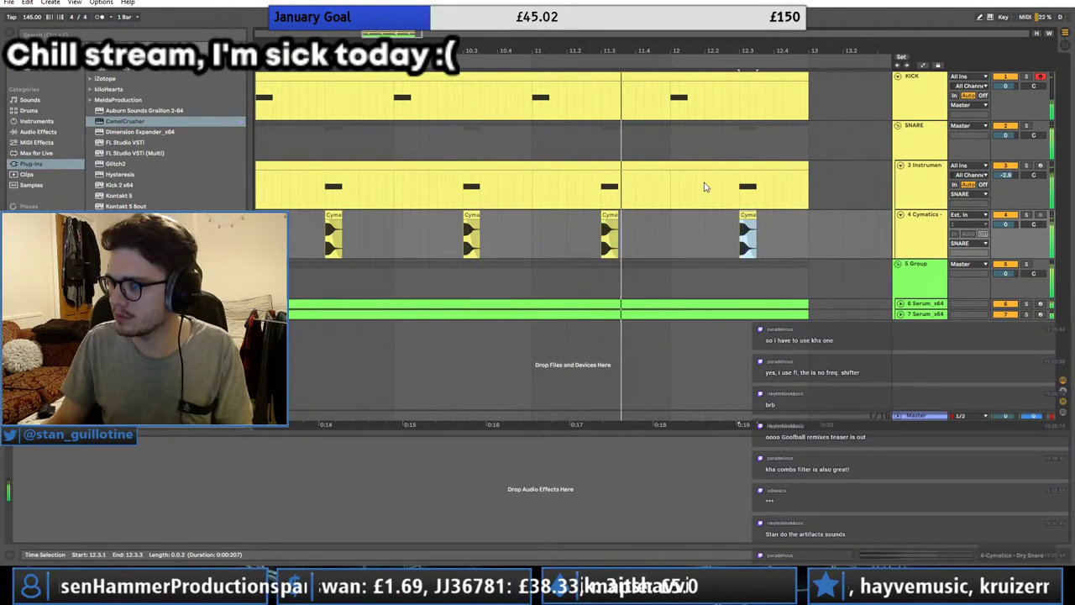
Step: Loop bars 9 to 12 of the arrangement and play the full mix from bar 9
{"action": "left_click_drag", "start_coordinate": [511, 54], "coordinate": [510, 4]}
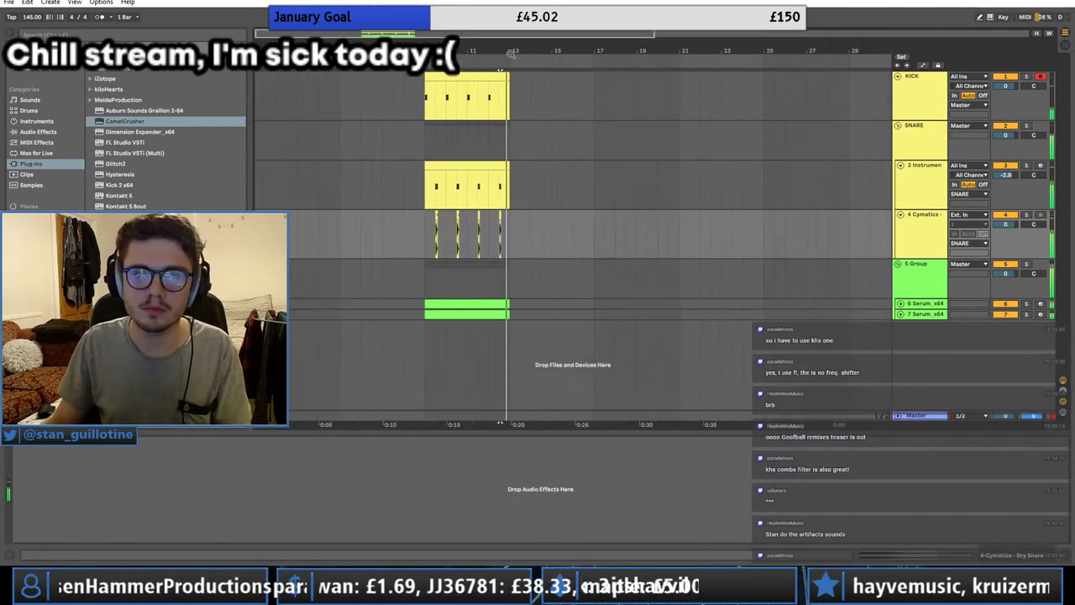
{"action": "key", "text": "space"}
{"action": "left_click_drag", "start_coordinate": [510, 238], "coordinate": [425, 238]}
{"action": "key", "text": "ctrl+l"}
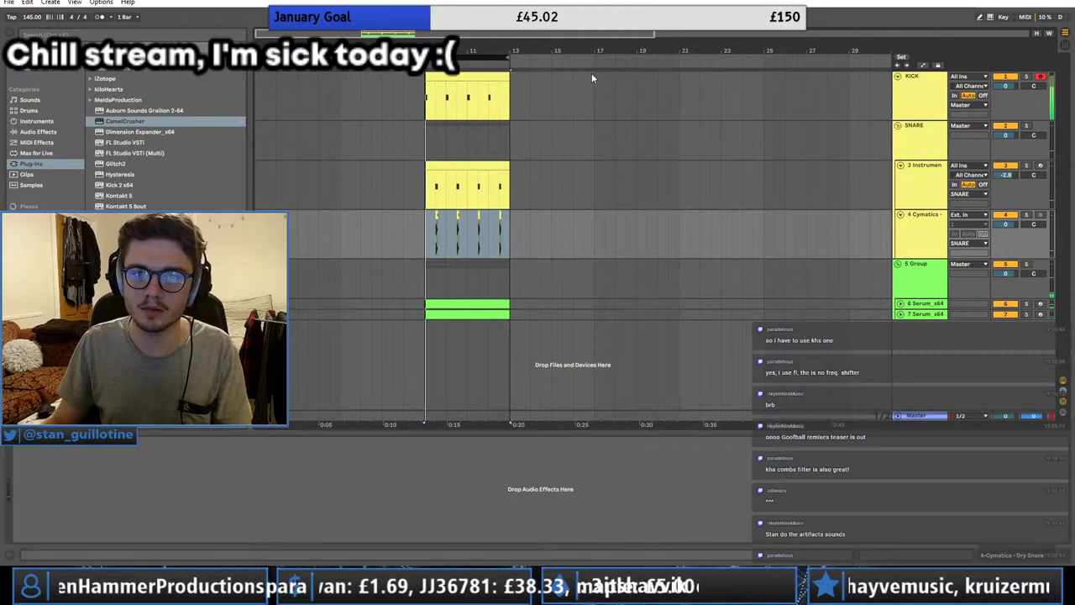
{"action": "left_click", "coordinate": [426, 263]}
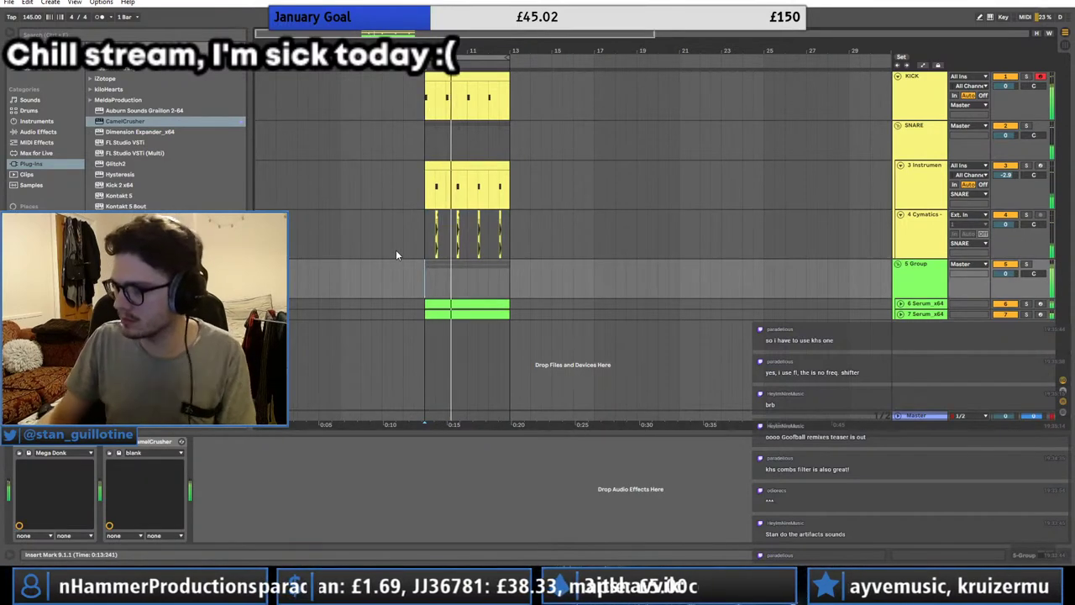
{"action": "left_click", "coordinate": [434, 268]}
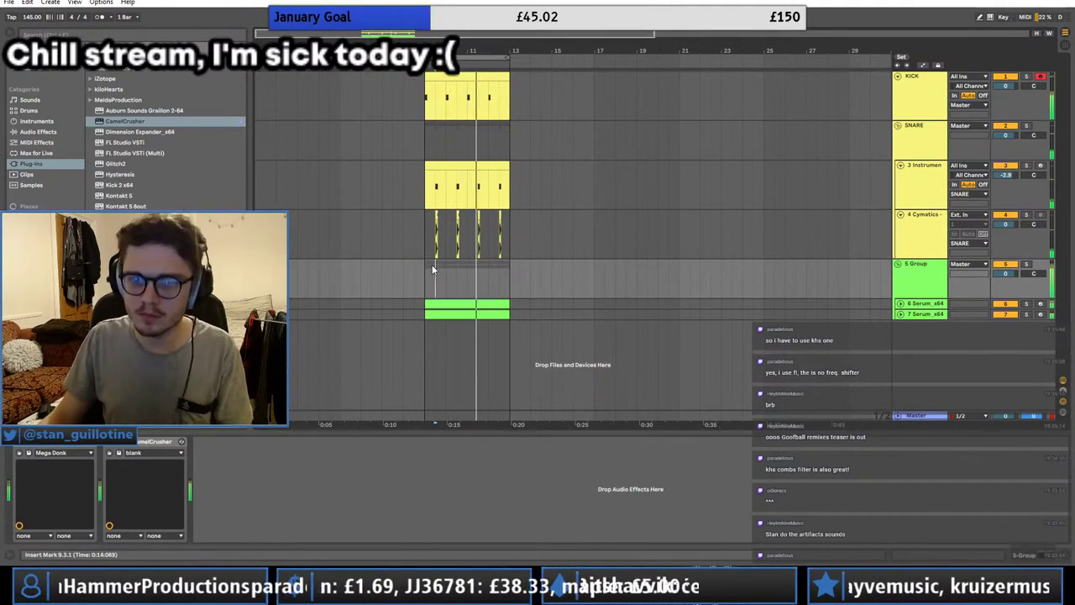
{"action": "left_click", "coordinate": [427, 264]}
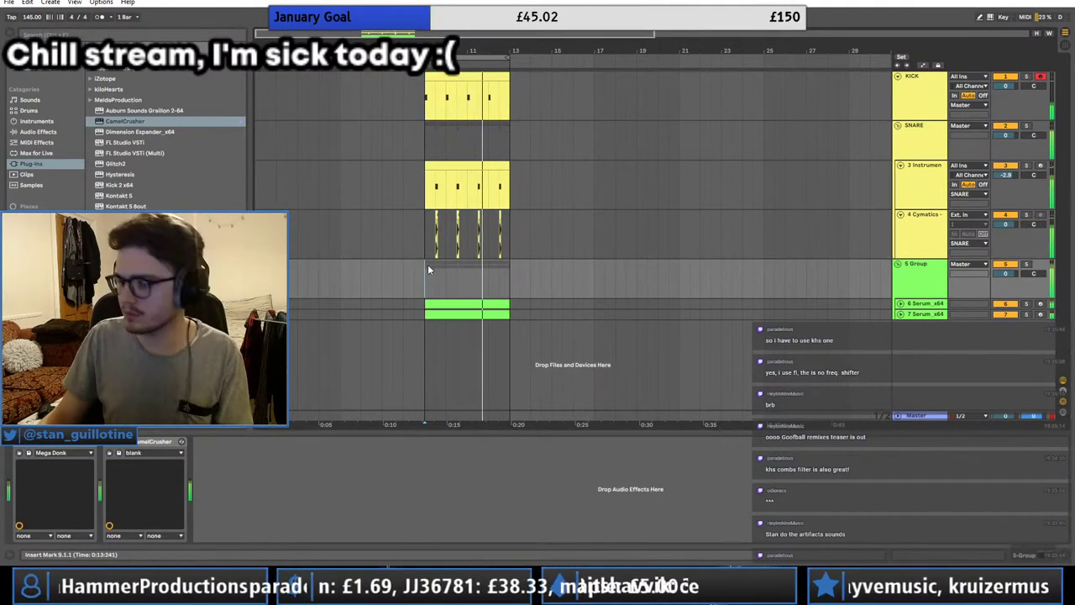
Step: Collapse the dry snare track, the SNARE group, and the KICK track in the arrangement
{"action": "left_click", "coordinate": [918, 214]}
{"action": "left_click", "coordinate": [900, 214]}
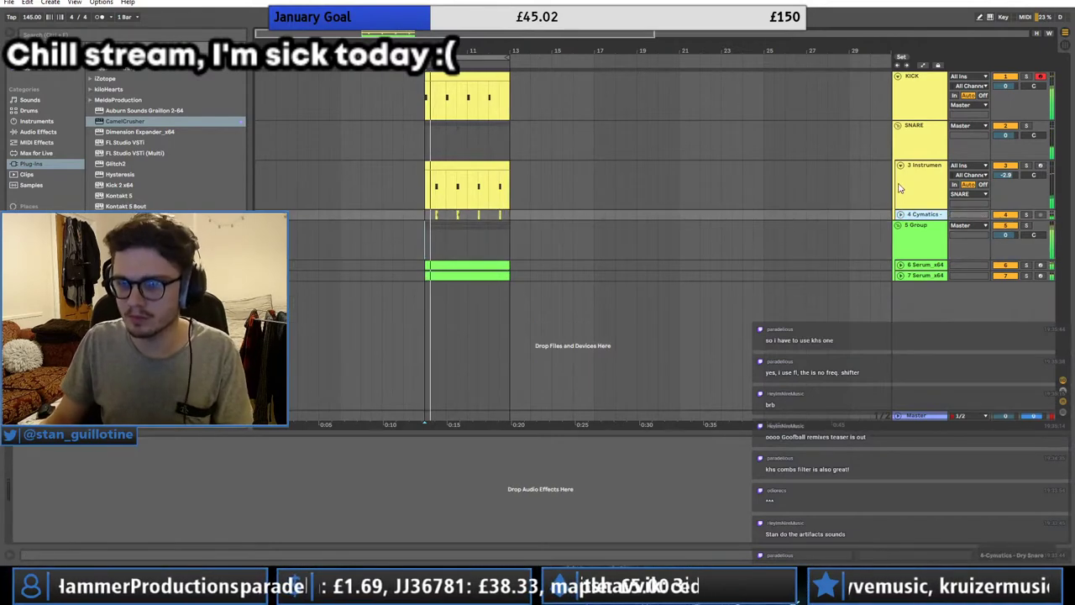
{"action": "left_click", "coordinate": [898, 126]}
{"action": "left_click", "coordinate": [897, 76]}
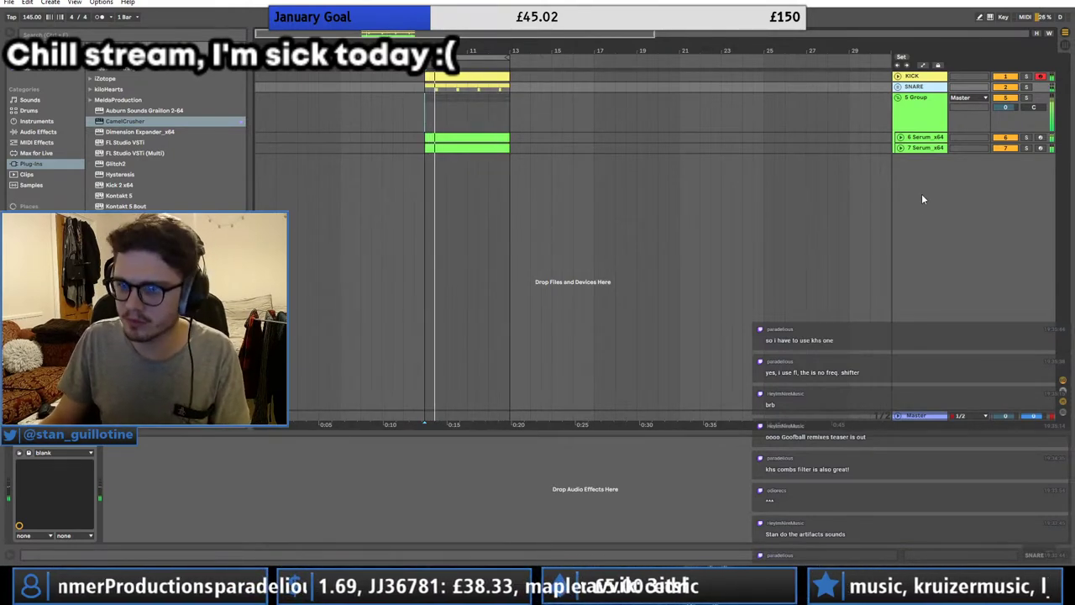
Step: Insert a new MIDI track between the SNARE group and the Serum bass group
{"action": "left_click", "coordinate": [918, 118]}
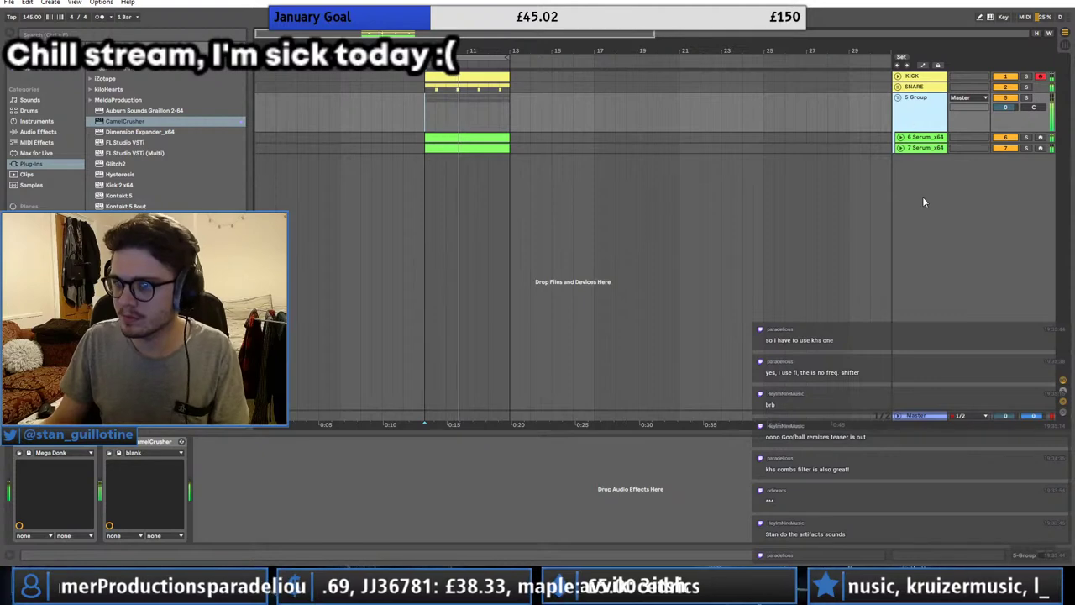
{"action": "right_click", "coordinate": [923, 197]}
{"action": "left_click", "coordinate": [957, 211]}
{"action": "left_click_drag", "start_coordinate": [934, 98], "coordinate": [932, 97]}
Step: Group the KICK, SNARE, and new MIDI tracks together and rename the group DRUMS
{"action": "left_click", "coordinate": [922, 80]}
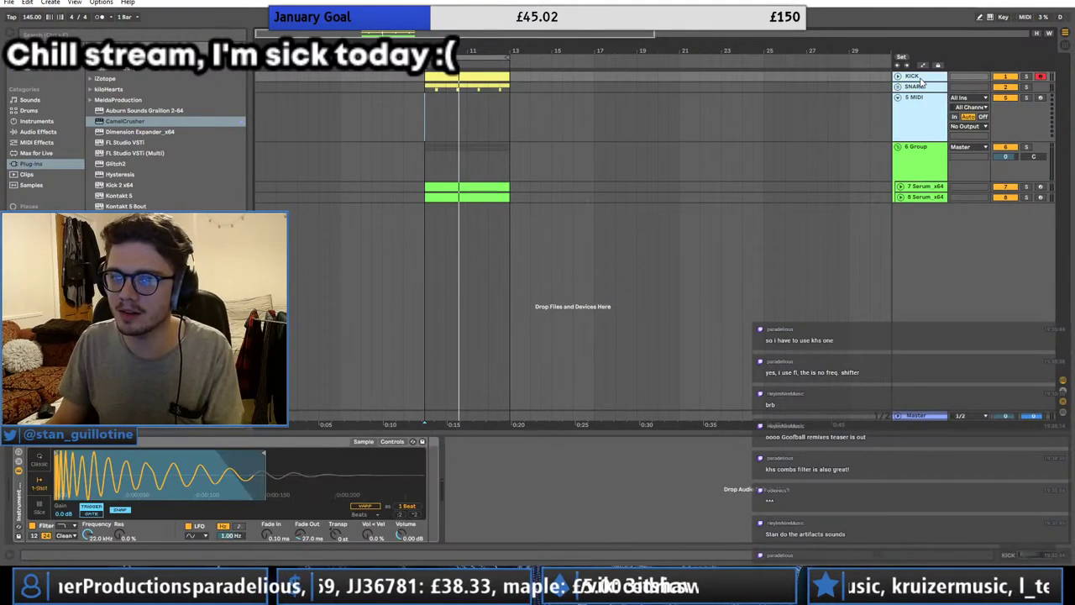
{"action": "key", "text": "ctrl+g"}
{"action": "right_click", "coordinate": [924, 81]}
{"action": "left_click", "coordinate": [977, 220]}
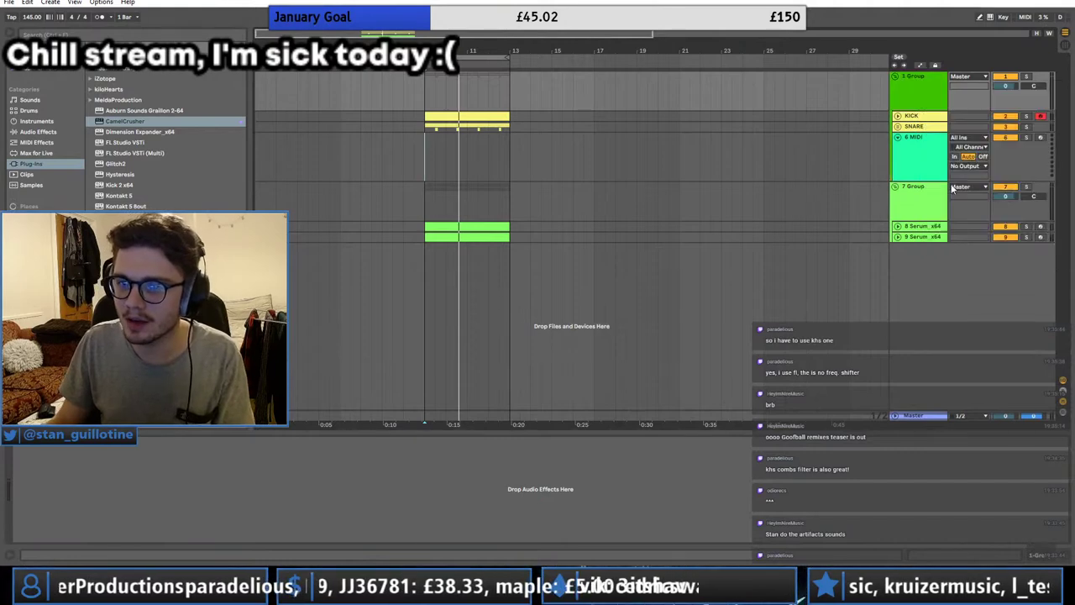
{"action": "left_click", "coordinate": [910, 88]}
{"action": "key", "text": "ctrl+r"}
{"action": "type", "text": "DRUMS"}
{"action": "key", "text": "Return"}
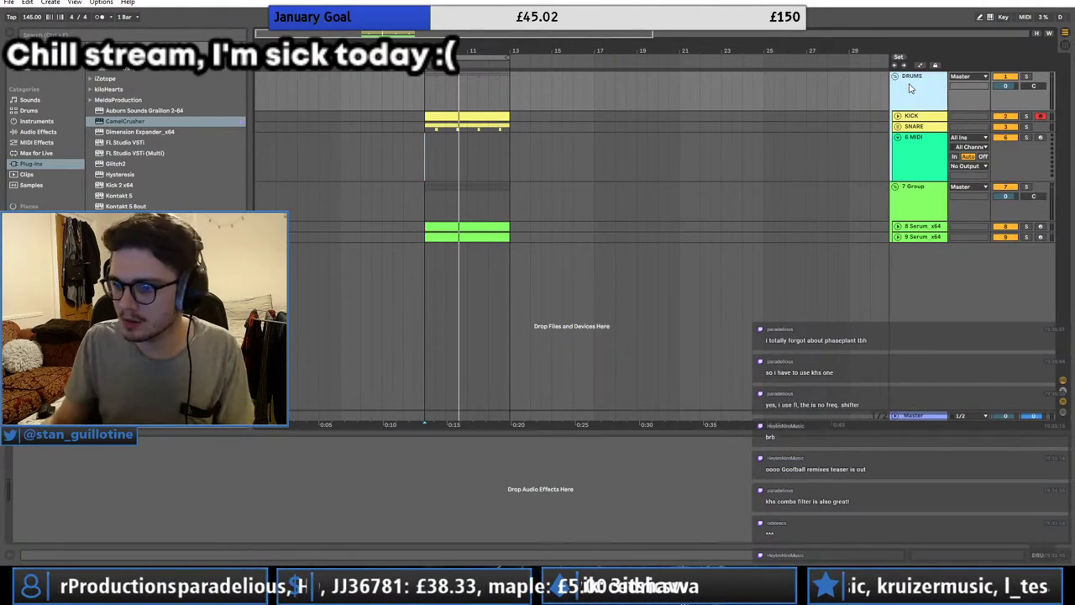
Step: Insert an empty two-bar MIDI clip over bars 9 and 10 on the new MIDI track
{"action": "left_click", "coordinate": [925, 156]}
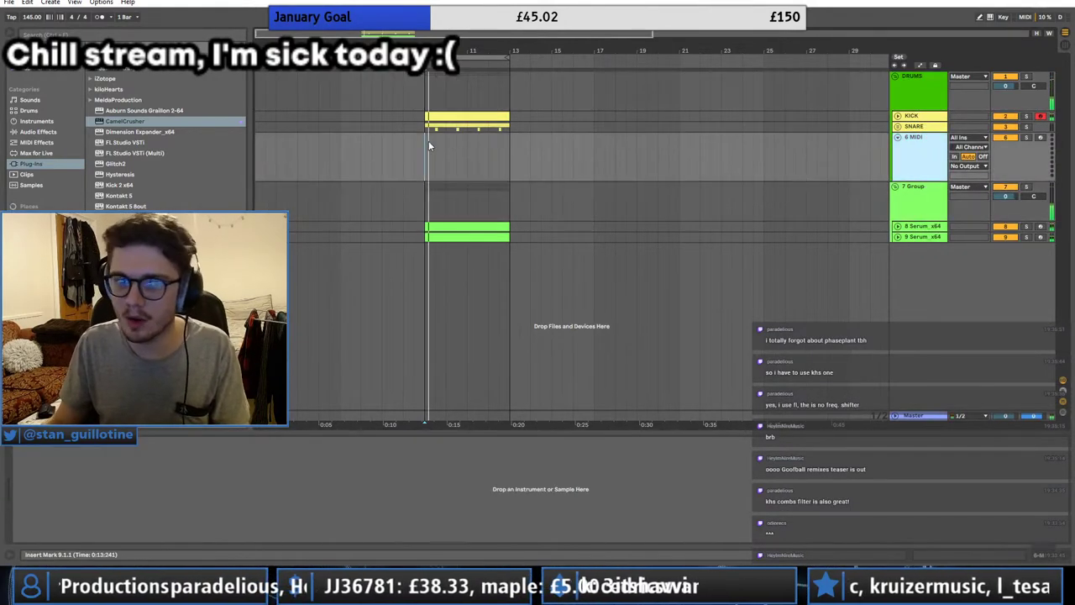
{"action": "left_click_drag", "start_coordinate": [427, 144], "coordinate": [468, 150]}
{"action": "right_click", "coordinate": [468, 150]}
{"action": "left_click", "coordinate": [504, 243]}
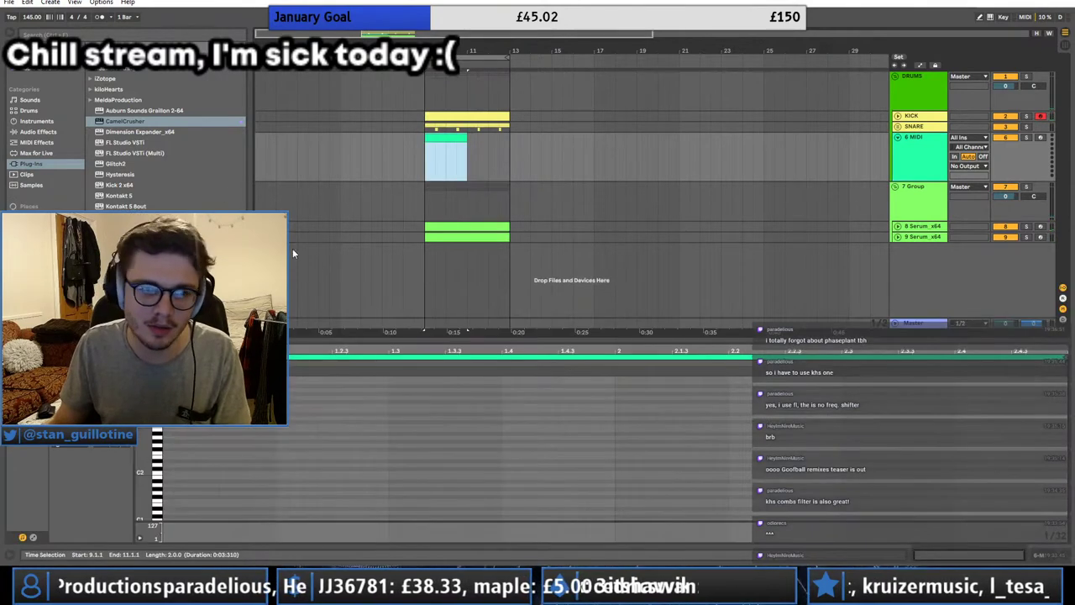
Step: Load an empty Instrument Rack onto the new MIDI track in DRUMS and save the set
{"action": "left_click", "coordinate": [910, 153]}
{"action": "left_click", "coordinate": [23, 124]}
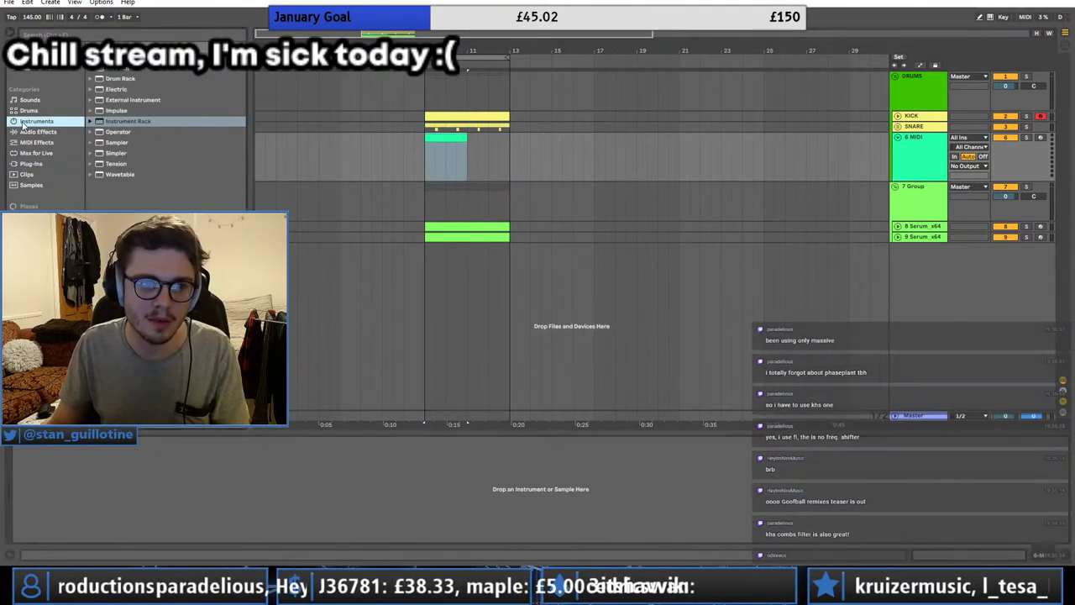
{"action": "left_click_drag", "start_coordinate": [120, 123], "coordinate": [401, 144]}
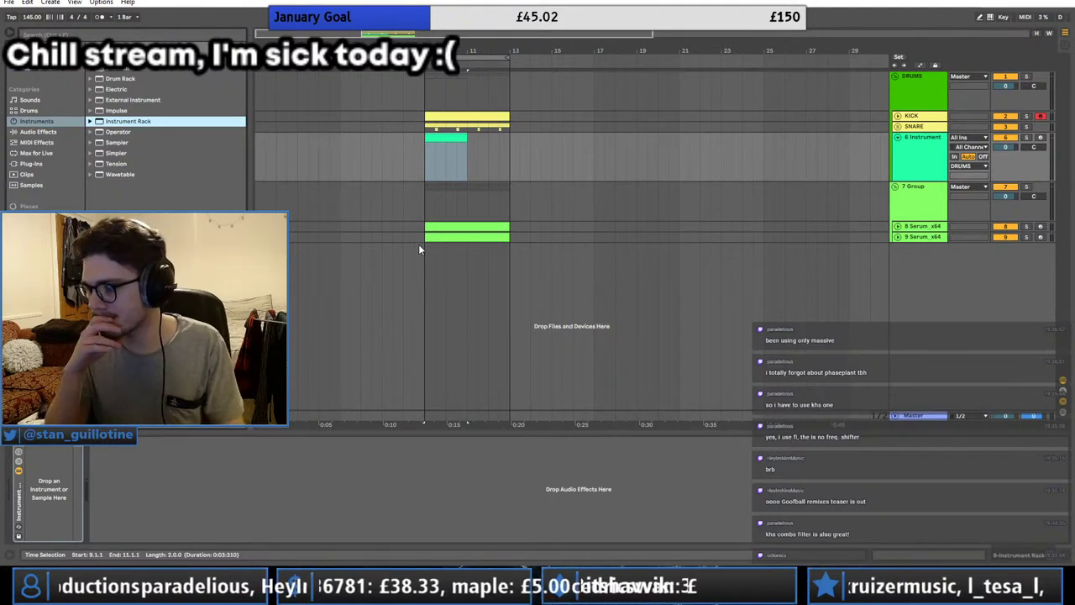
{"action": "left_click", "coordinate": [433, 159]}
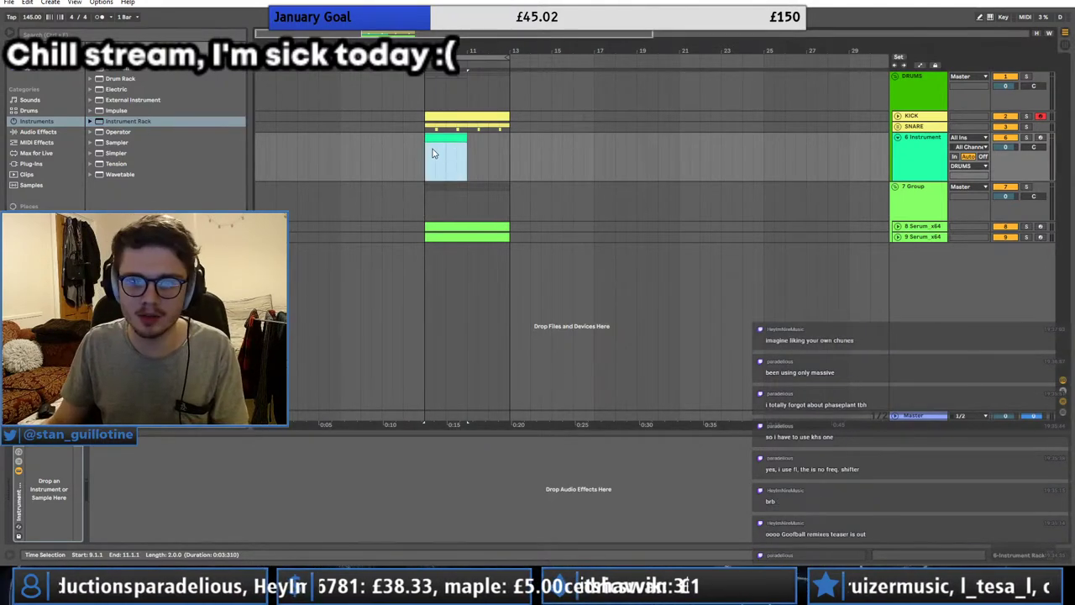
{"action": "key", "text": "ctrl+s"}
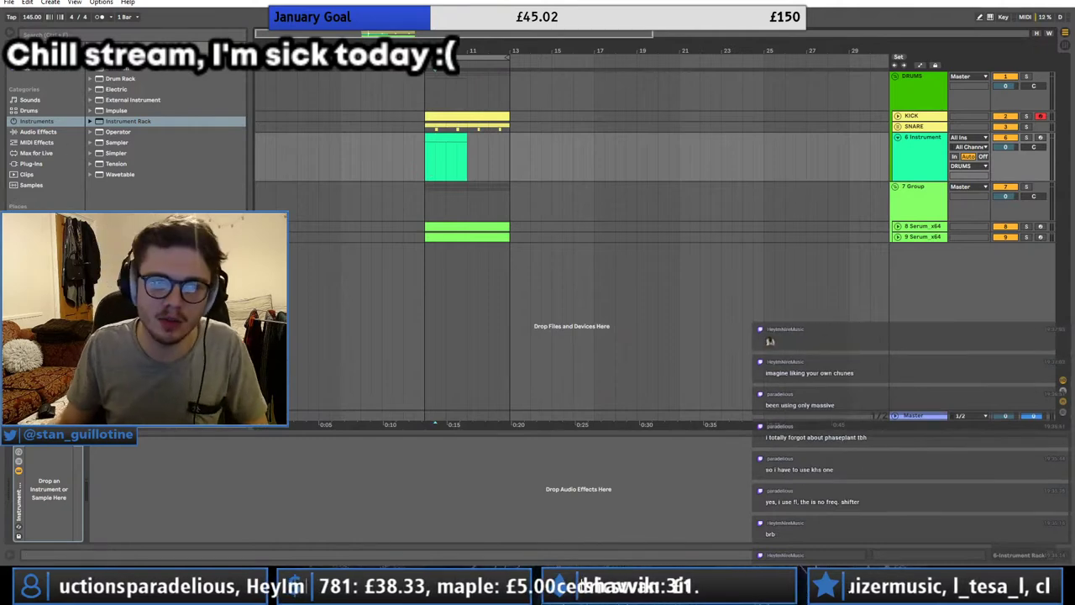
Step: Browse the Cymatics Gold Edition sample pack to the Rides folder within Drum One Shots, Cymbals
{"action": "left_click", "coordinate": [38, 250]}
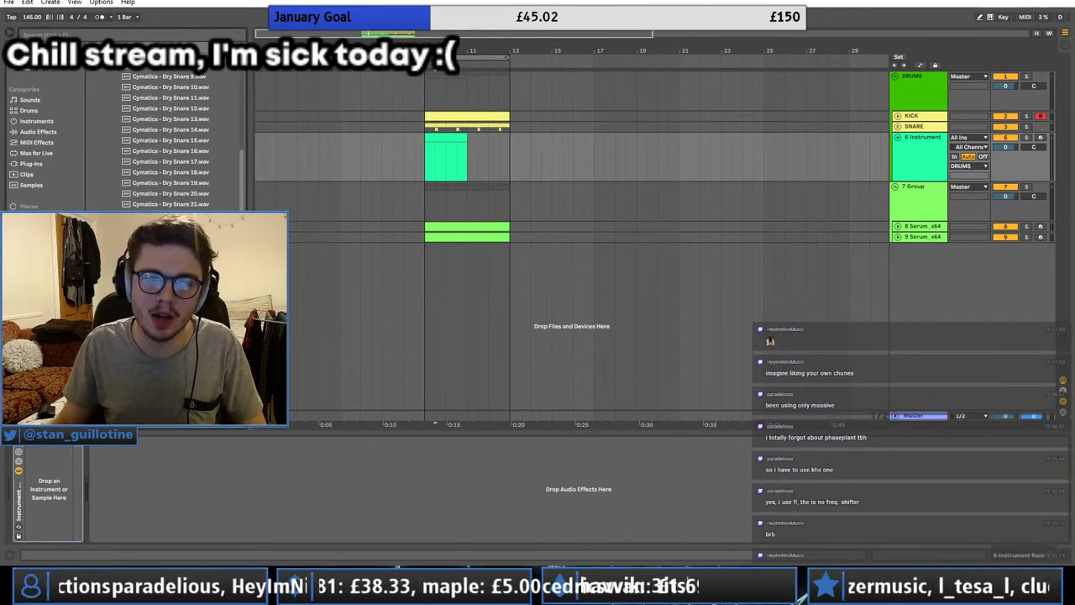
{"action": "scroll", "coordinate": [112, 165], "scroll_direction": "up", "scroll_amount": 8}
{"action": "left_click", "coordinate": [97, 143]}
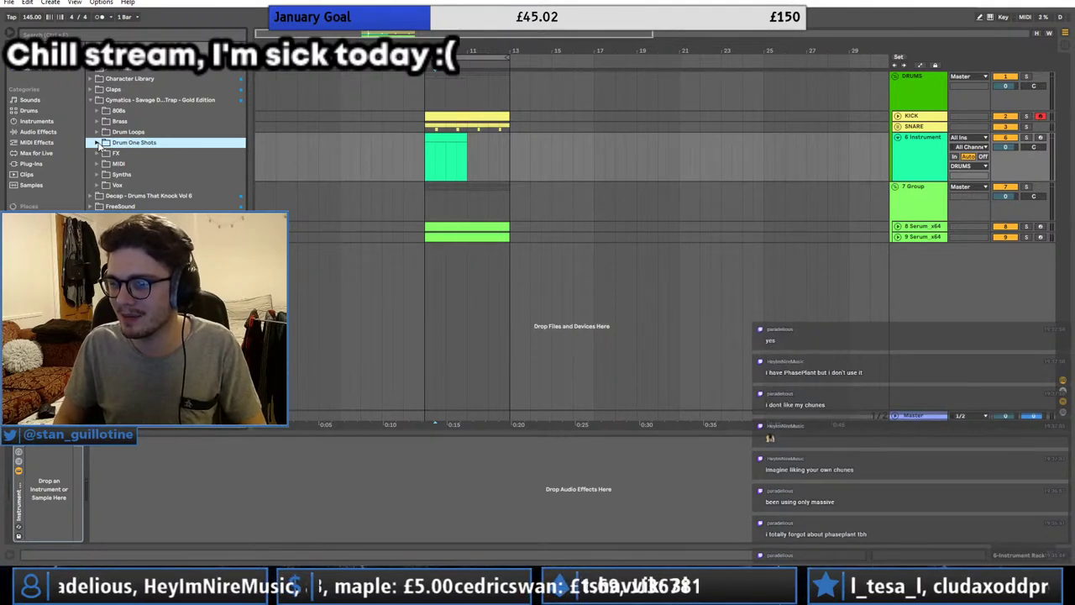
{"action": "left_click", "coordinate": [98, 143]}
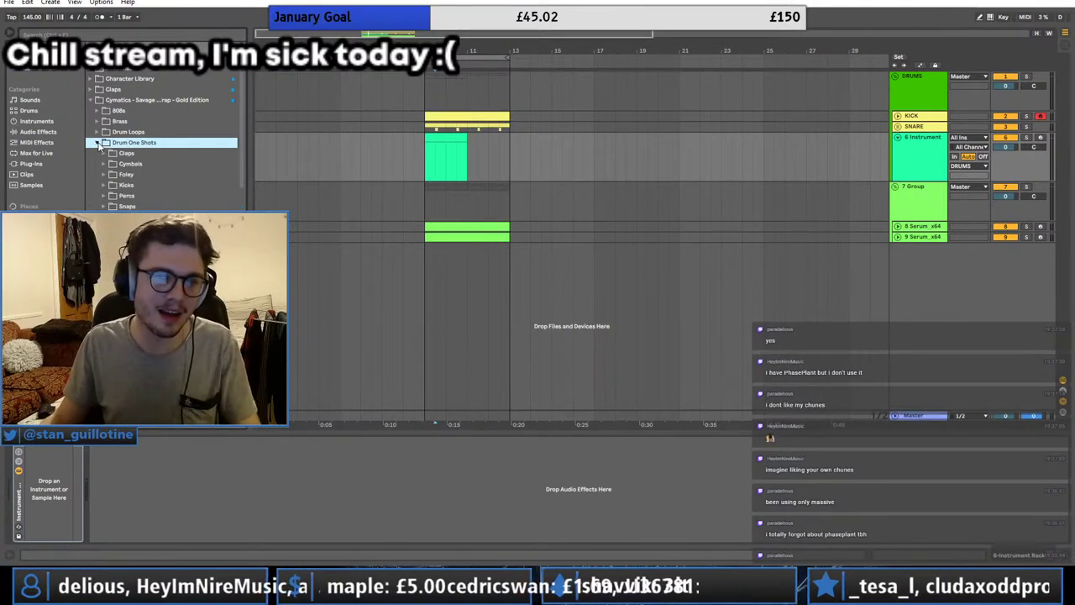
{"action": "left_click", "coordinate": [104, 175]}
{"action": "left_click", "coordinate": [105, 165]}
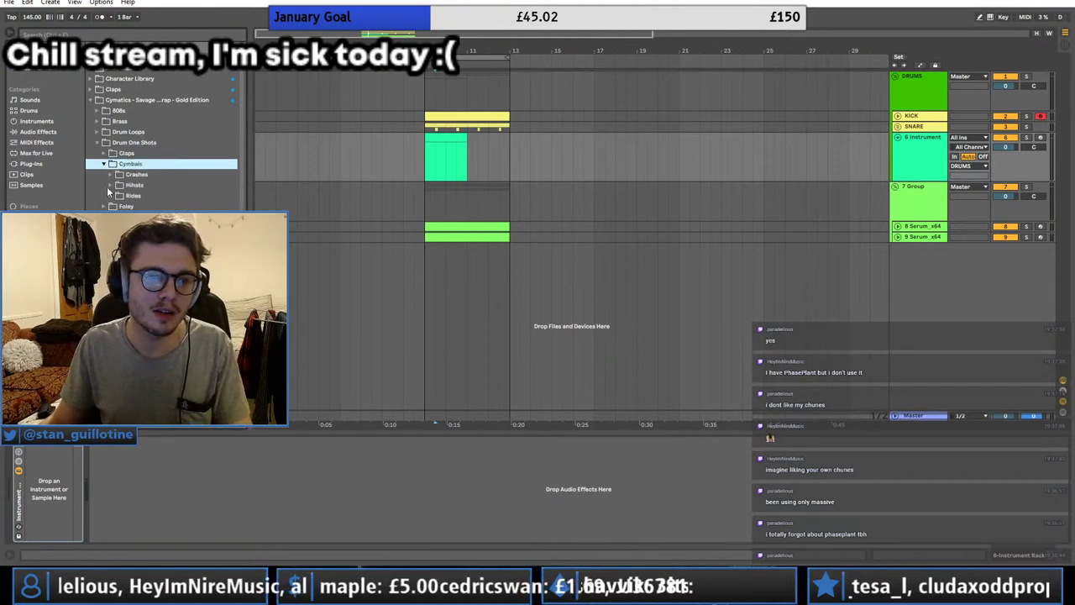
{"action": "left_click", "coordinate": [110, 196]}
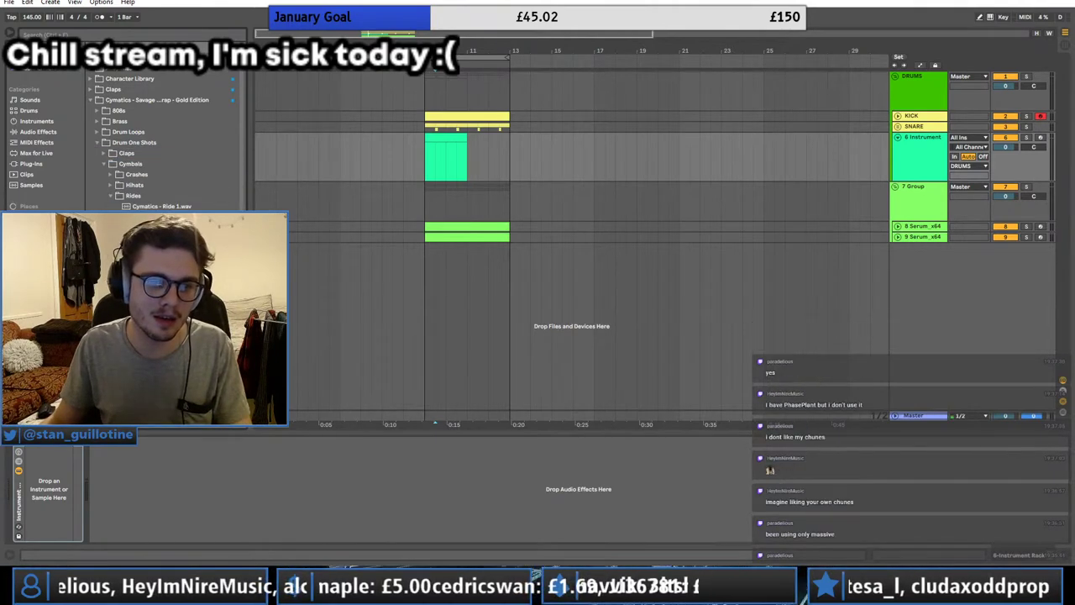
Step: Load a ride sample into the Instrument Rack, shorten it to about 400 ms, and switch it to 1-Shot mode
{"action": "left_click_drag", "start_coordinate": [159, 238], "coordinate": [50, 479]}
{"action": "left_click_drag", "start_coordinate": [423, 455], "coordinate": [251, 453]}
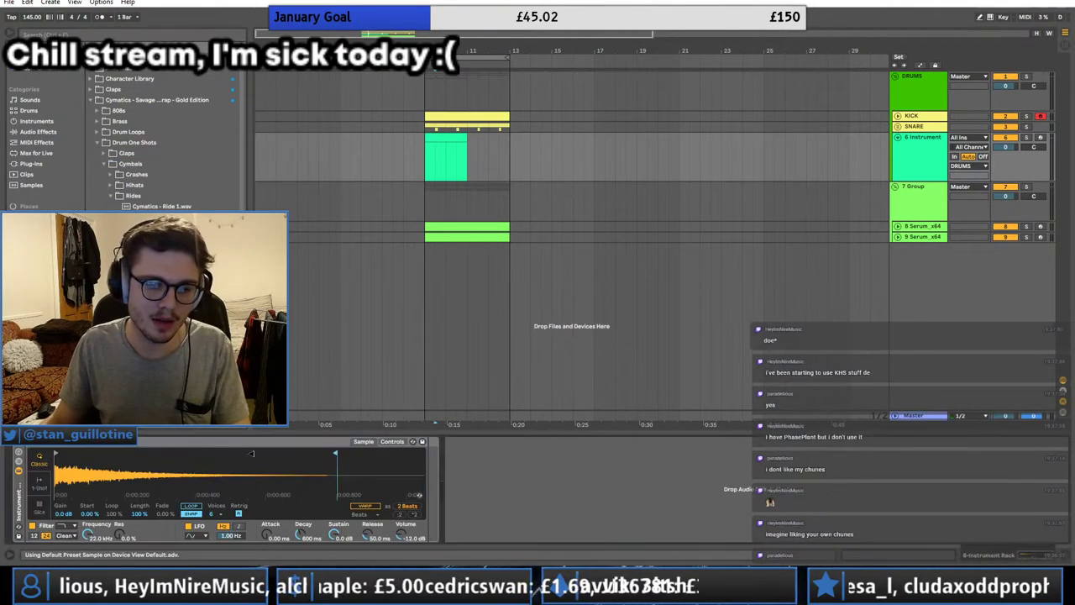
{"action": "left_click", "coordinate": [39, 482]}
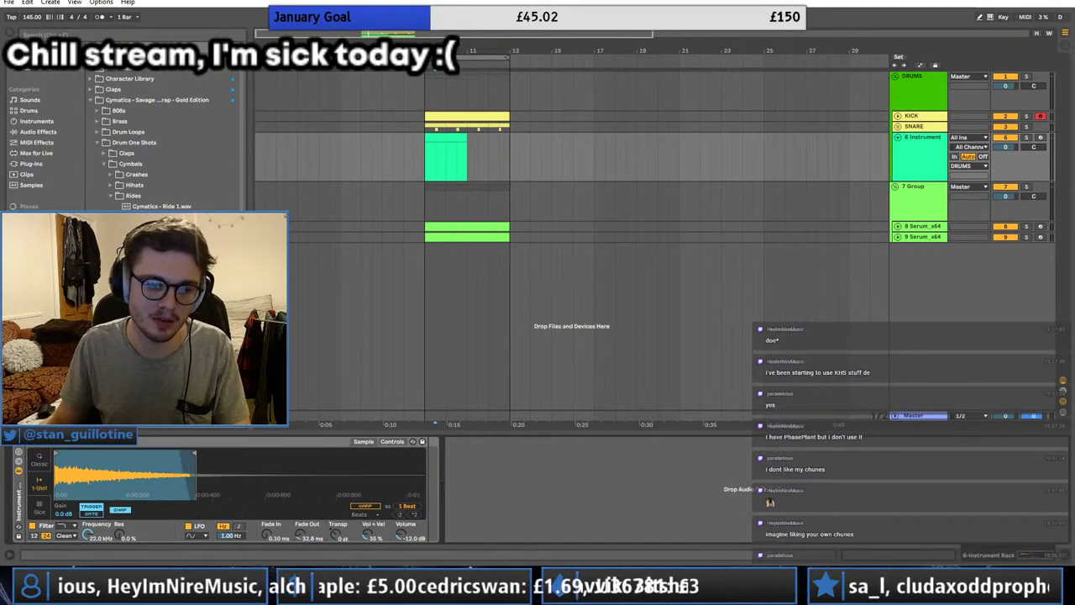
Step: Add a one-beat C3 note at 1.3 in the ride clip and repeat it on every beat to the clip's end
{"action": "double_click", "coordinate": [445, 159]}
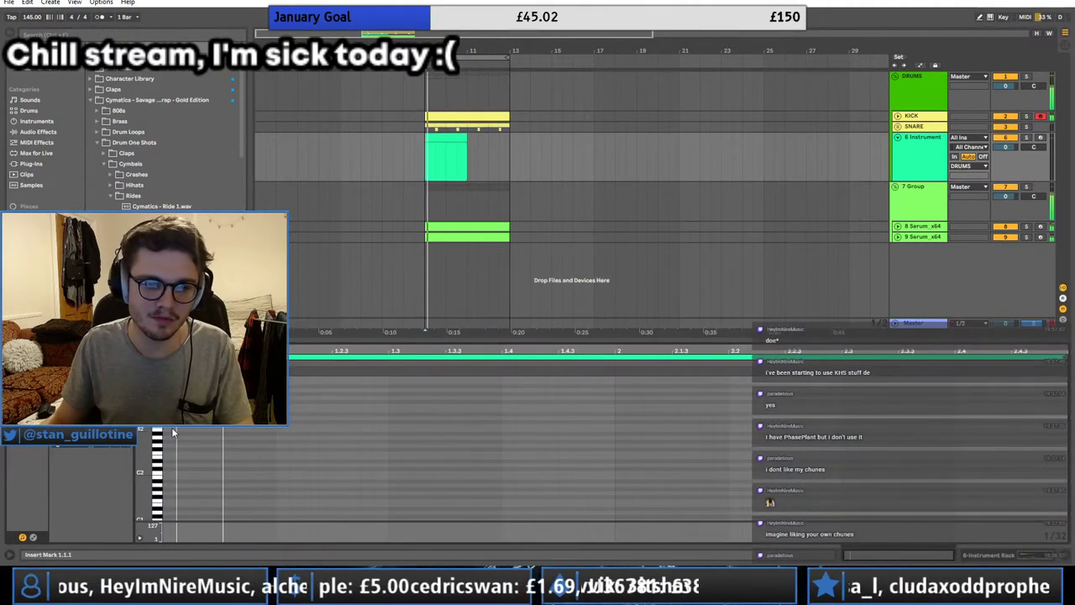
{"action": "left_click", "coordinate": [389, 420]}
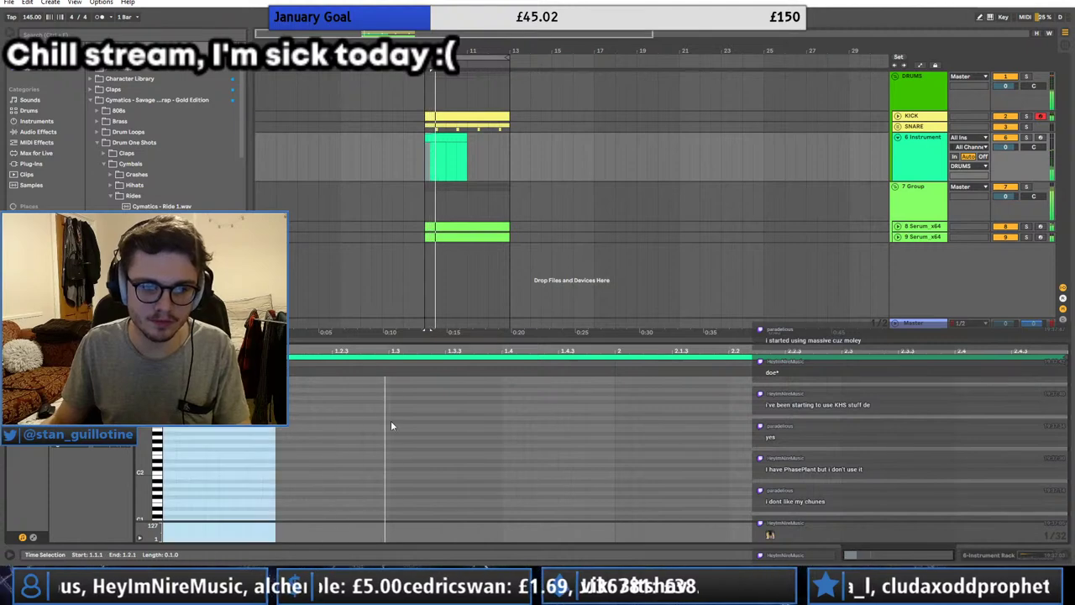
{"action": "double_click", "coordinate": [394, 421]}
{"action": "key", "text": "ctrl+d"}
{"action": "key", "text": "ctrl+d"}
{"action": "key", "text": "ctrl+d"}
{"action": "key", "text": "ctrl+d"}
{"action": "key", "text": "ctrl+d"}
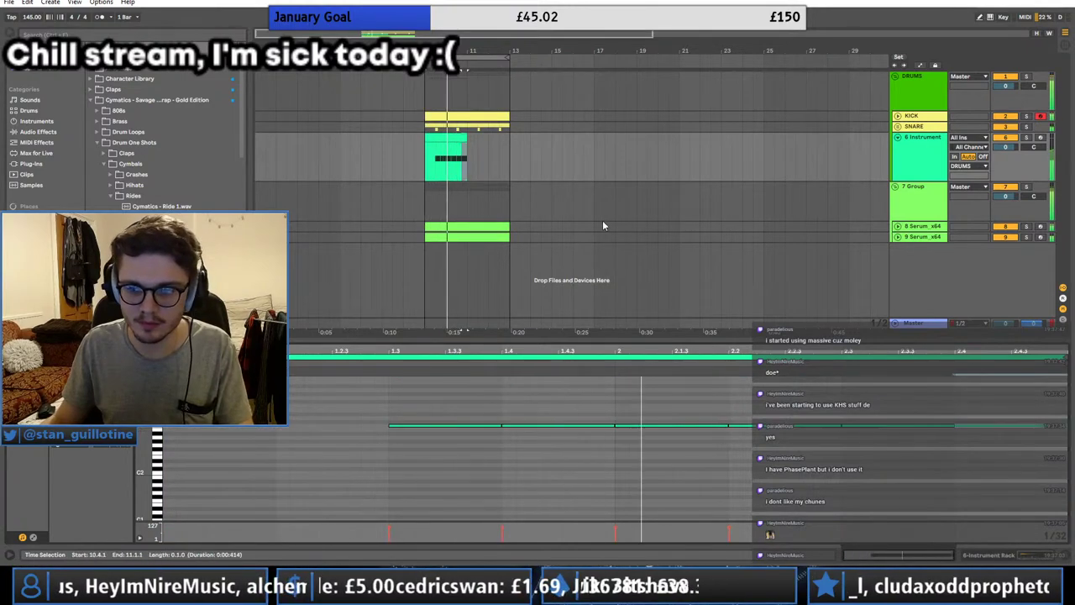
Step: Duplicate bar 10 of the ride pattern twice to fill bars 11 and 12
{"action": "left_click_drag", "start_coordinate": [448, 155], "coordinate": [464, 152]}
{"action": "key", "text": "ctrl+d"}
{"action": "key", "text": "ctrl+d"}
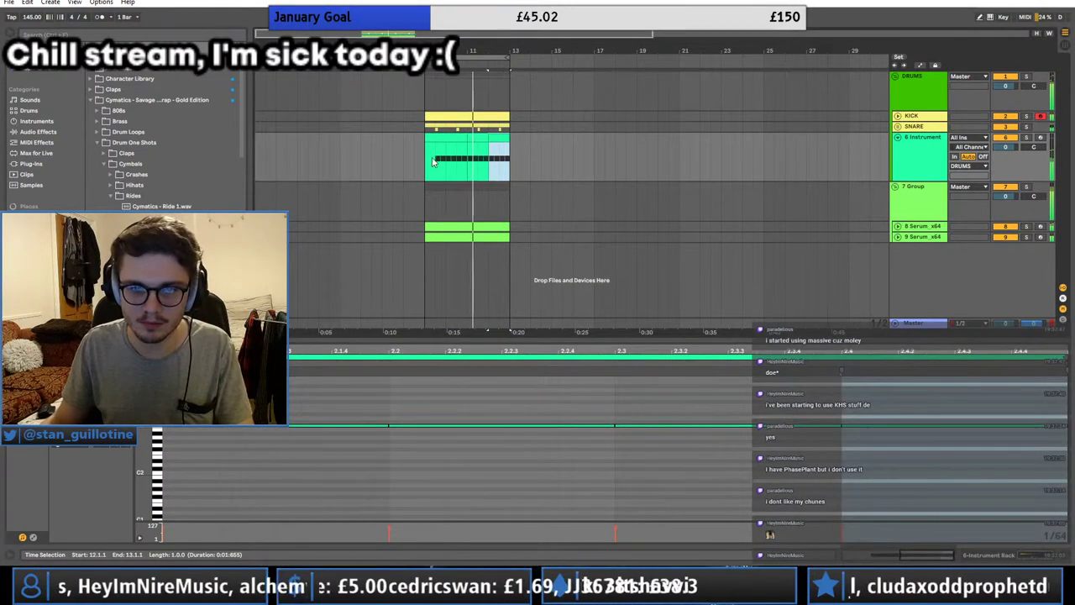
Step: In the first ride clip, add a C3 note at 1.1.1 and delete the notes at 1.4, 2.2, and 2.4
{"action": "left_click", "coordinate": [432, 138]}
{"action": "left_click", "coordinate": [437, 425]}
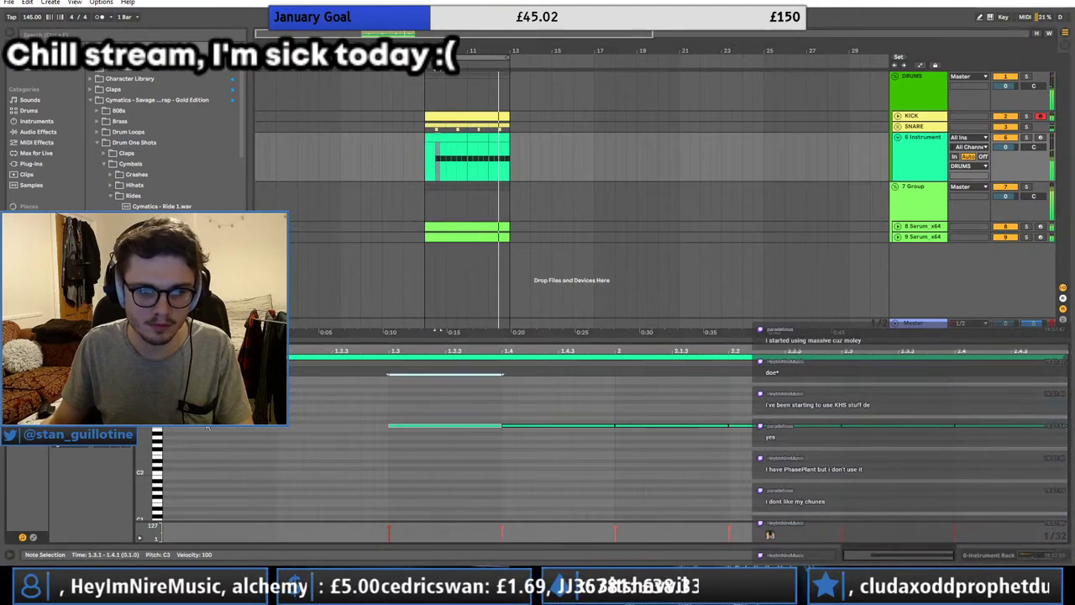
{"action": "left_click", "coordinate": [166, 423]}
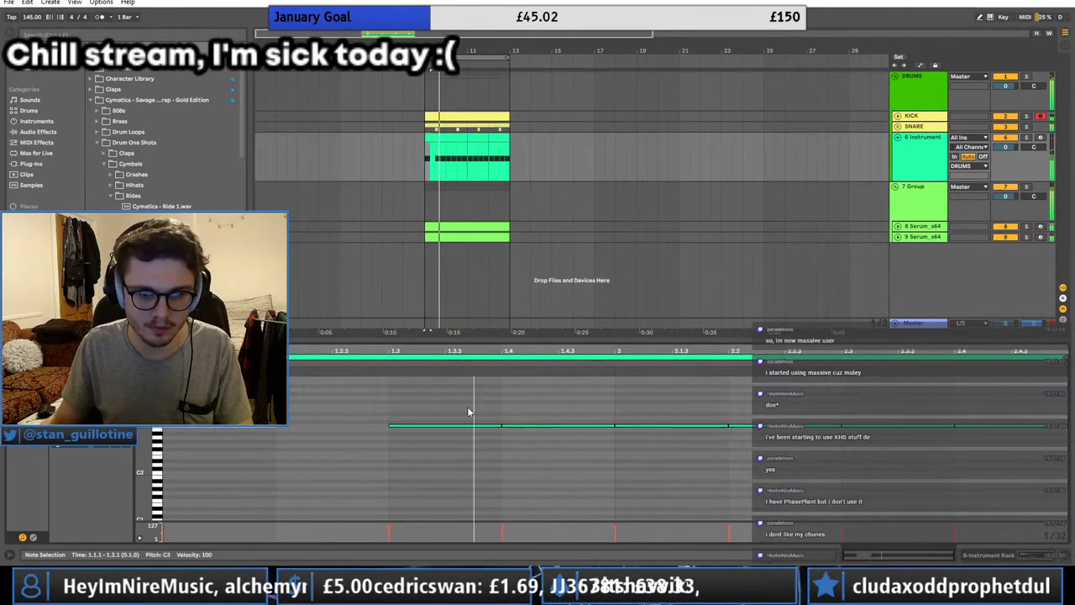
{"action": "left_click", "coordinate": [558, 426]}
{"action": "key", "text": "Delete"}
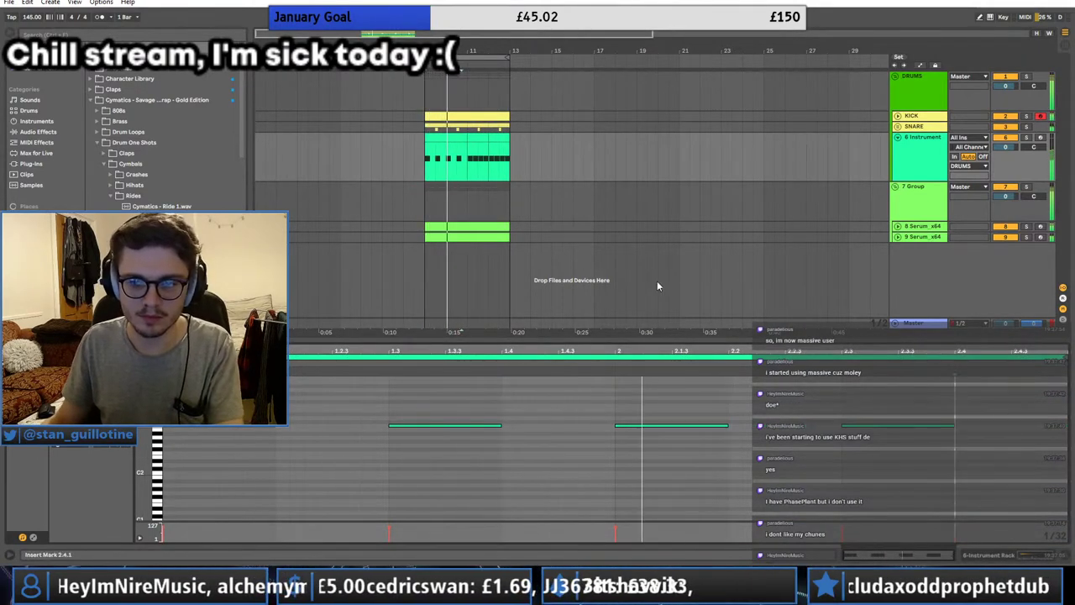
{"action": "left_click_drag", "start_coordinate": [456, 149], "coordinate": [436, 137]}
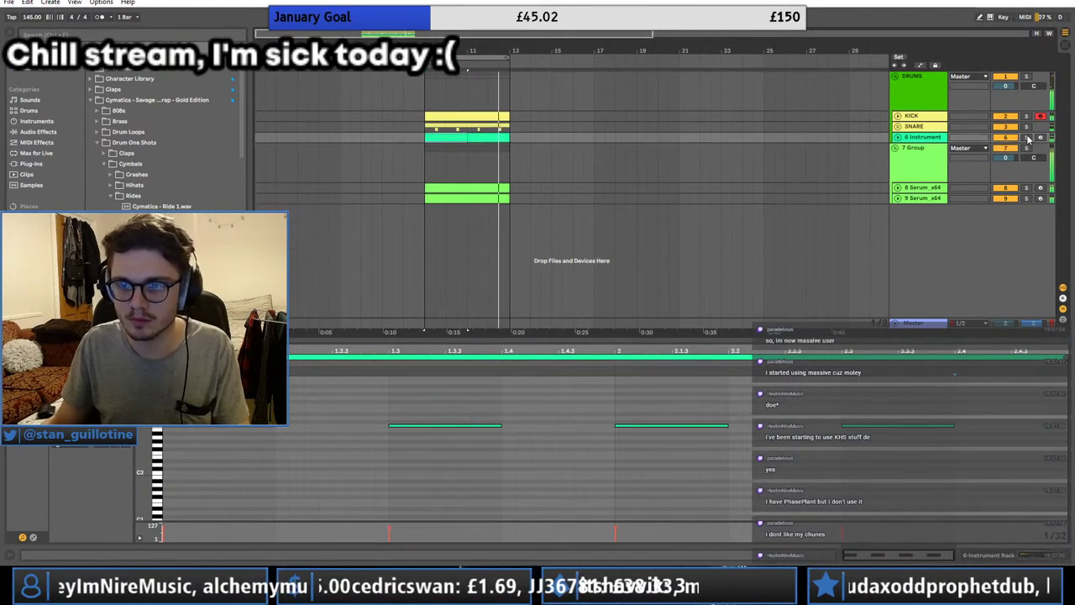
Step: Solo the ride track and add the 6ms Stereo Delay preset to it, with the right delay time set to 14 ms
{"action": "left_click", "coordinate": [897, 138]}
{"action": "left_click_drag", "start_coordinate": [194, 455], "coordinate": [186, 455]}
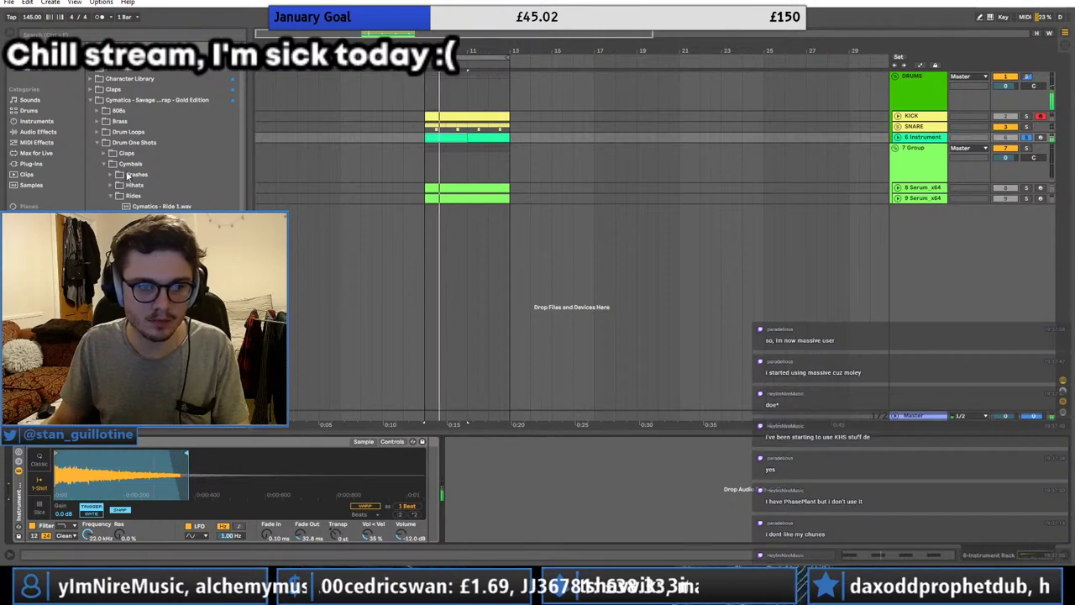
{"action": "left_click", "coordinate": [91, 100]}
{"action": "left_click", "coordinate": [42, 132]}
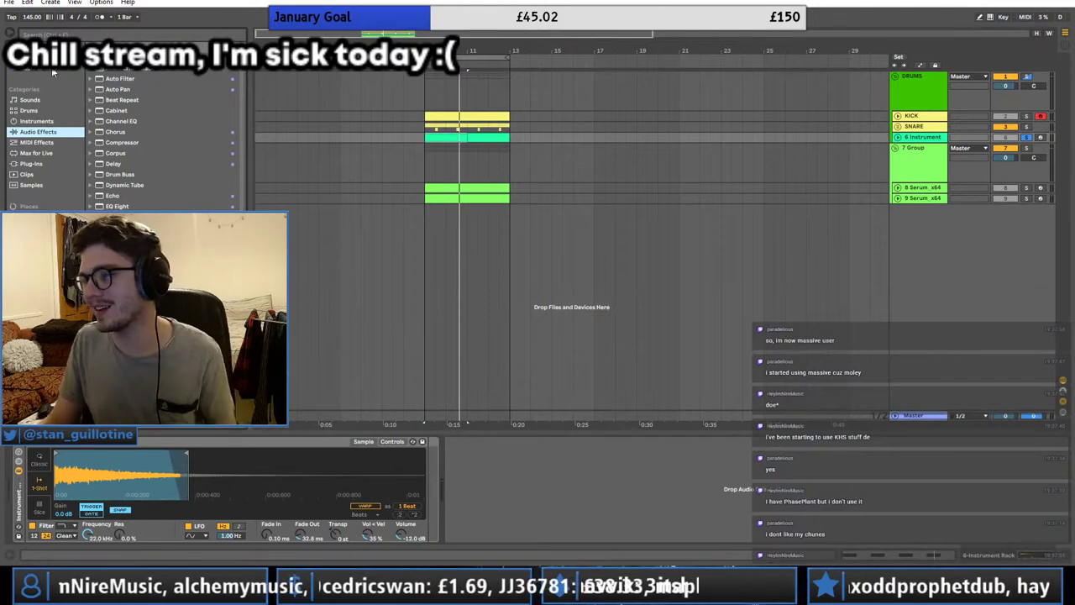
{"action": "left_click", "coordinate": [26, 70]}
{"action": "double_click", "coordinate": [126, 228]}
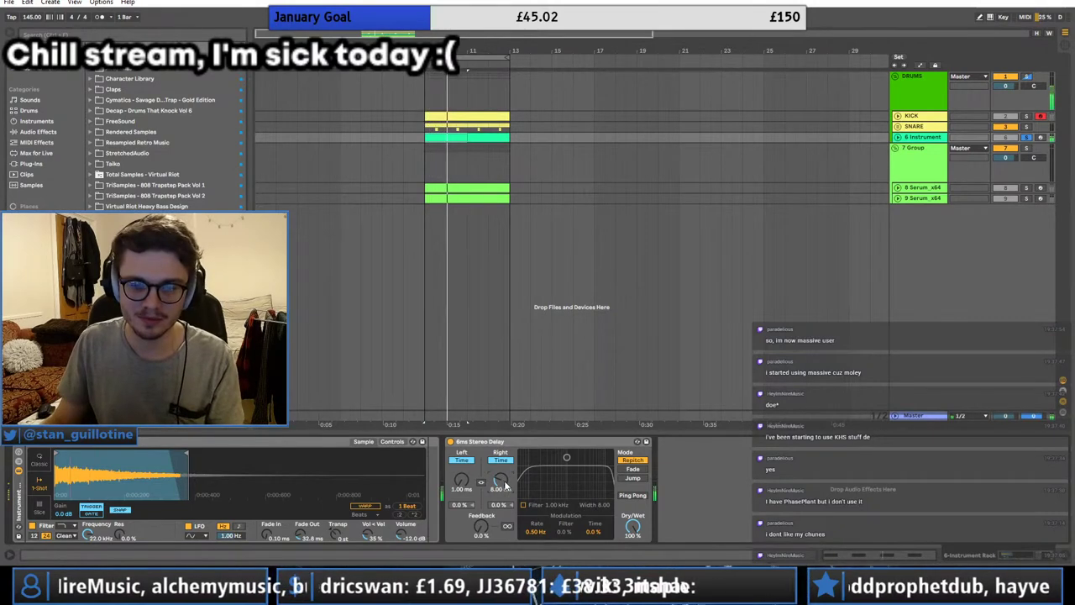
{"action": "left_click_drag", "start_coordinate": [505, 484], "coordinate": [505, 475]}
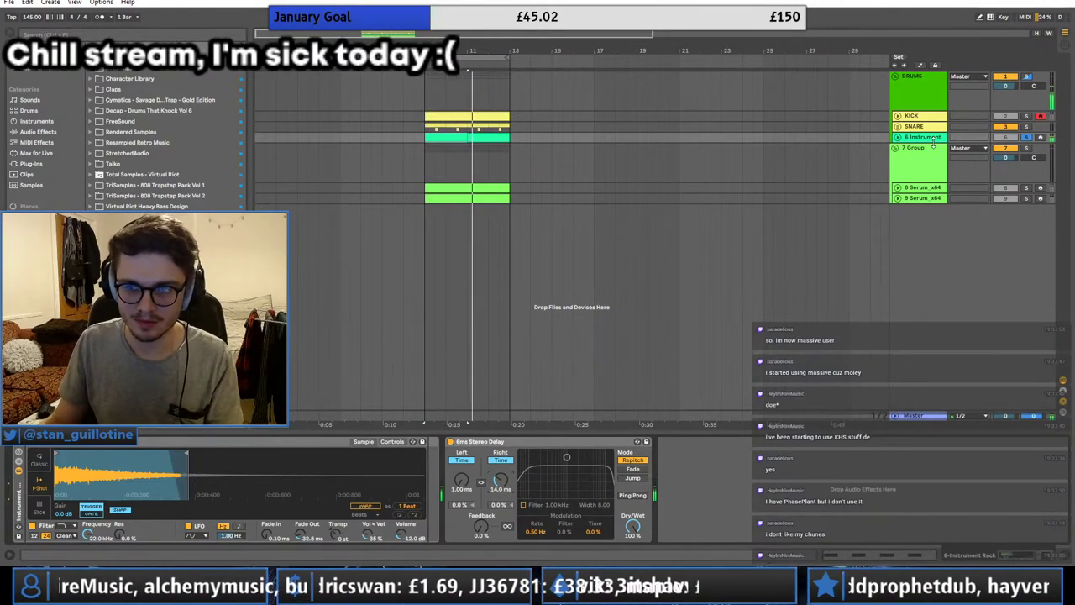
Step: Turn off the ride track's solo, play the full mix, and trim the end of the ride sample shorter
{"action": "left_click", "coordinate": [937, 141]}
{"action": "key", "text": "space"}
{"action": "key", "text": "space"}
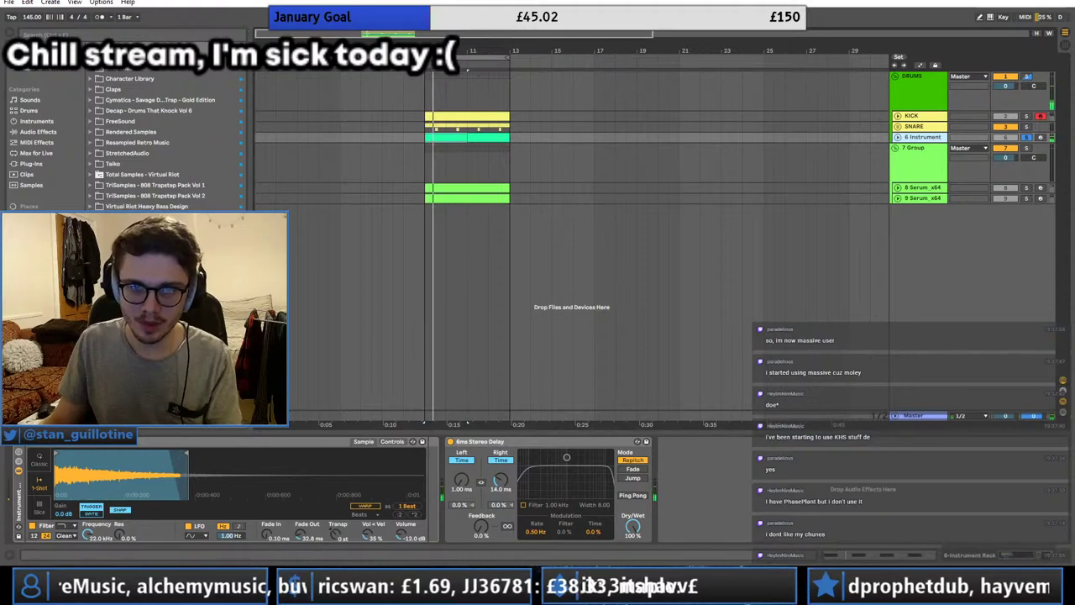
{"action": "left_click_drag", "start_coordinate": [456, 52], "coordinate": [456, 126]}
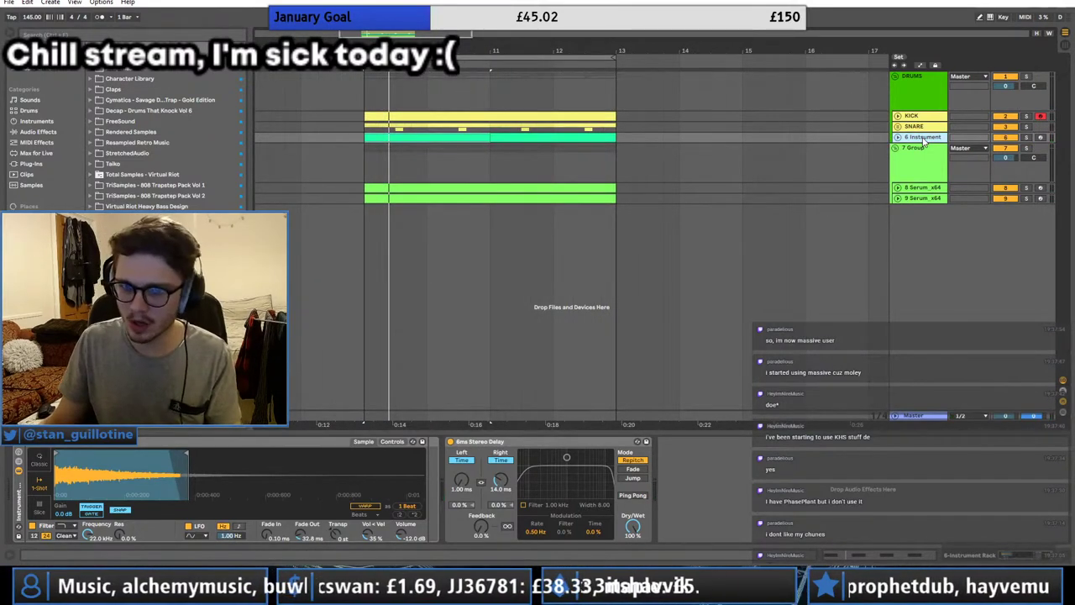
{"action": "key", "text": "minus"}
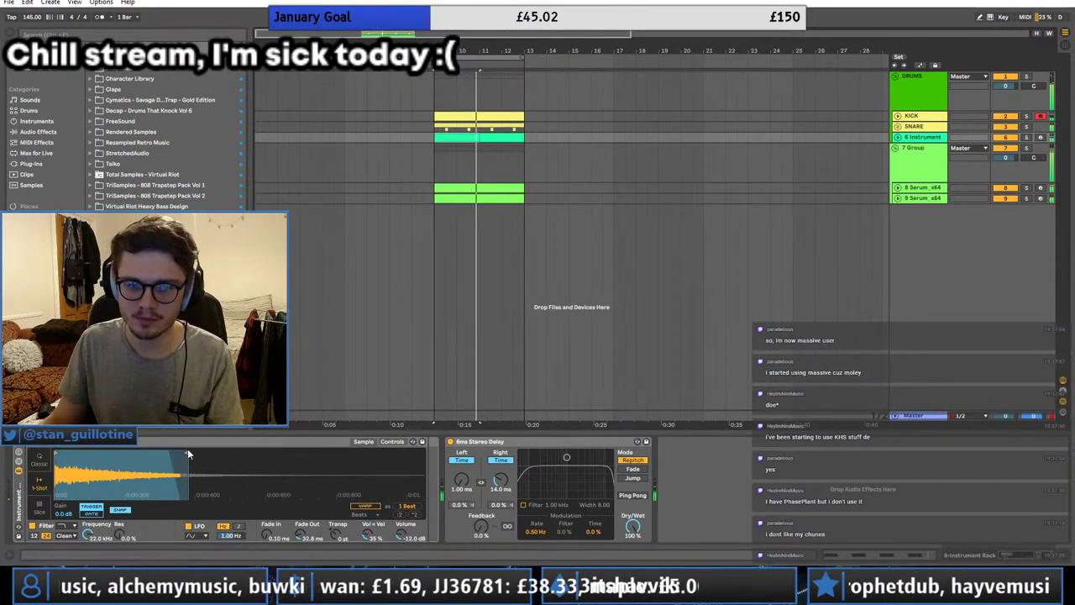
{"action": "left_click_drag", "start_coordinate": [188, 454], "coordinate": [158, 454]}
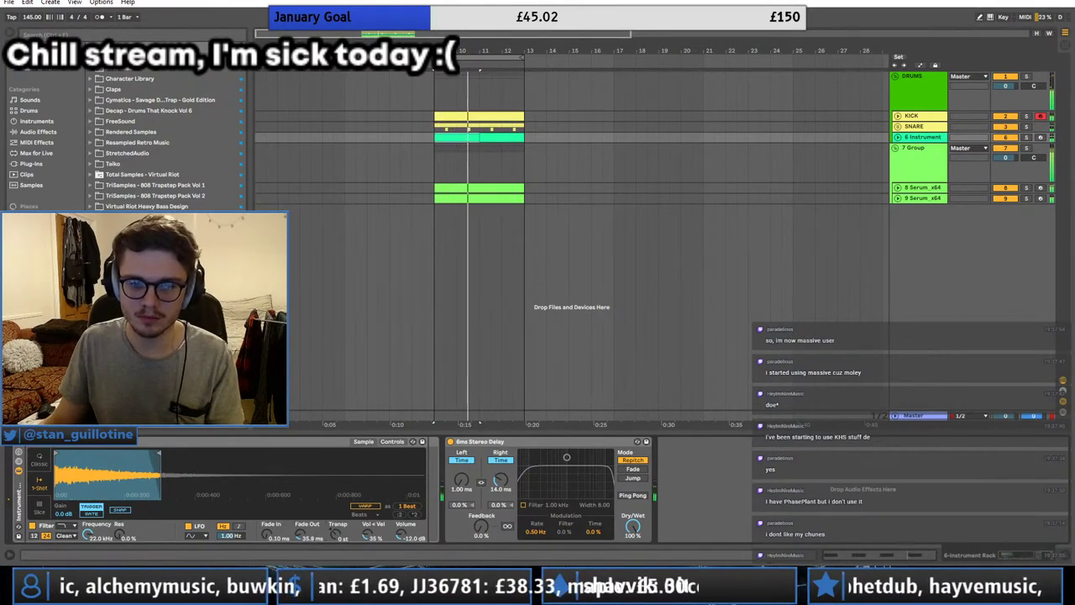
Step: Unfold the SNARE group, solo the Cymatics dry snare layer to check it, and delete that audio track
{"action": "left_click", "coordinate": [903, 199]}
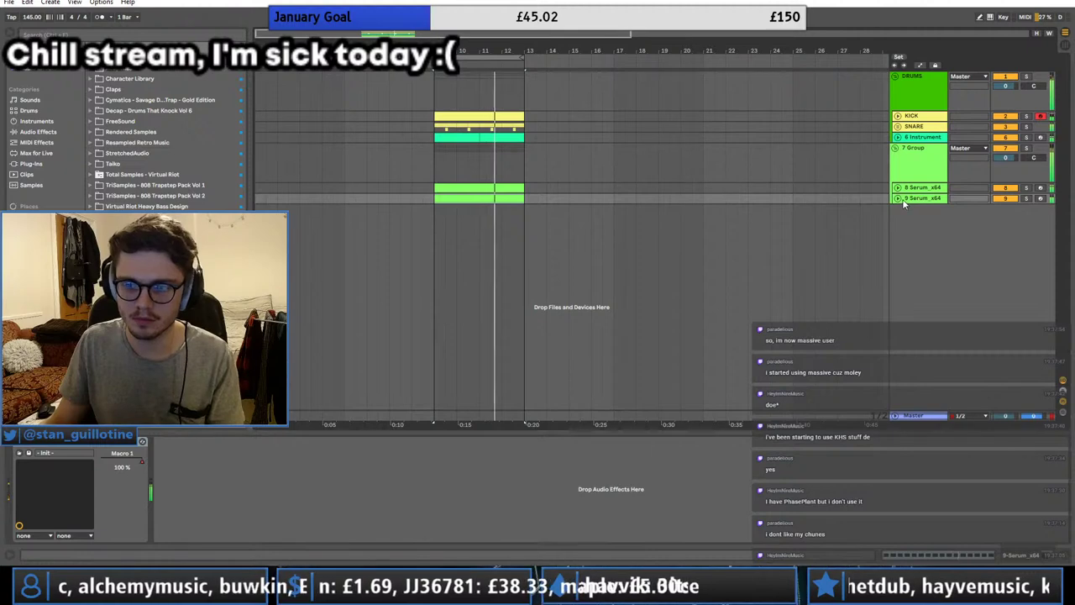
{"action": "left_click", "coordinate": [896, 126]}
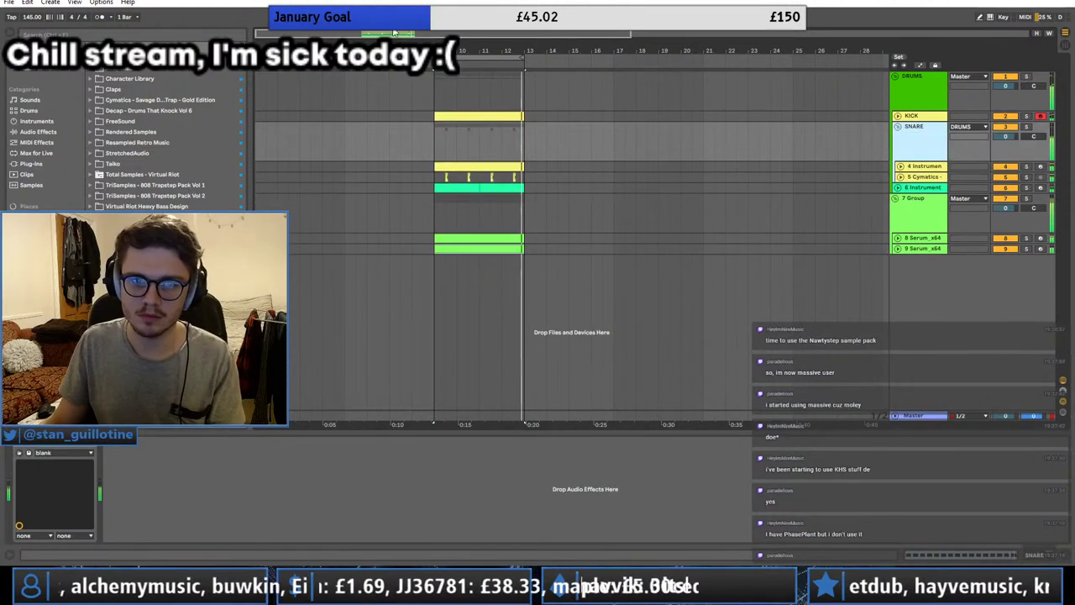
{"action": "left_click_drag", "start_coordinate": [391, 35], "coordinate": [391, 105]}
{"action": "left_click", "coordinate": [286, 133]}
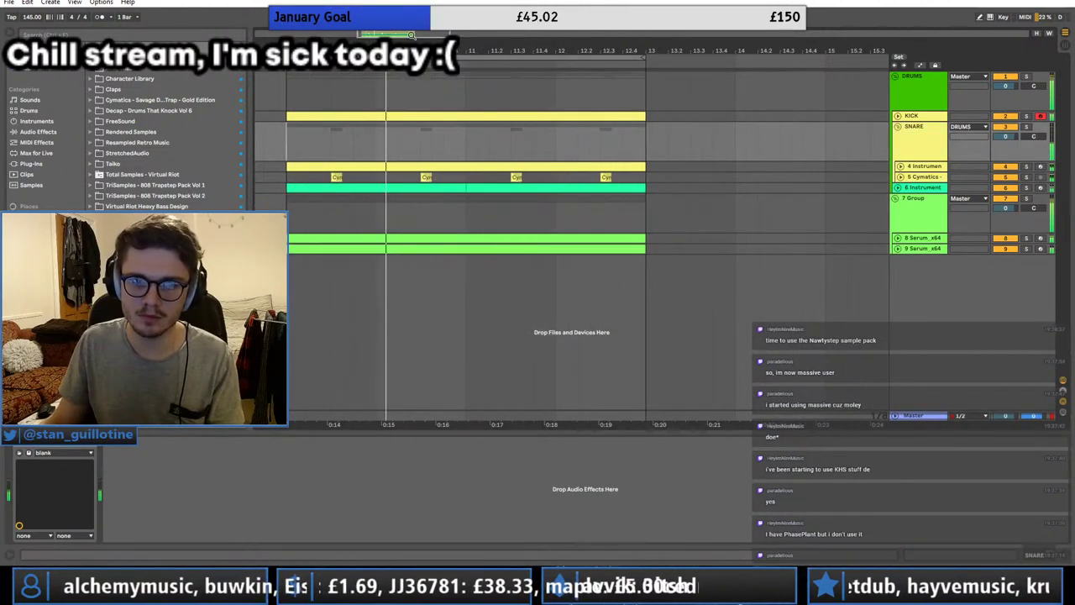
{"action": "left_click_drag", "start_coordinate": [409, 35], "coordinate": [409, 11]}
{"action": "left_click", "coordinate": [1026, 178]}
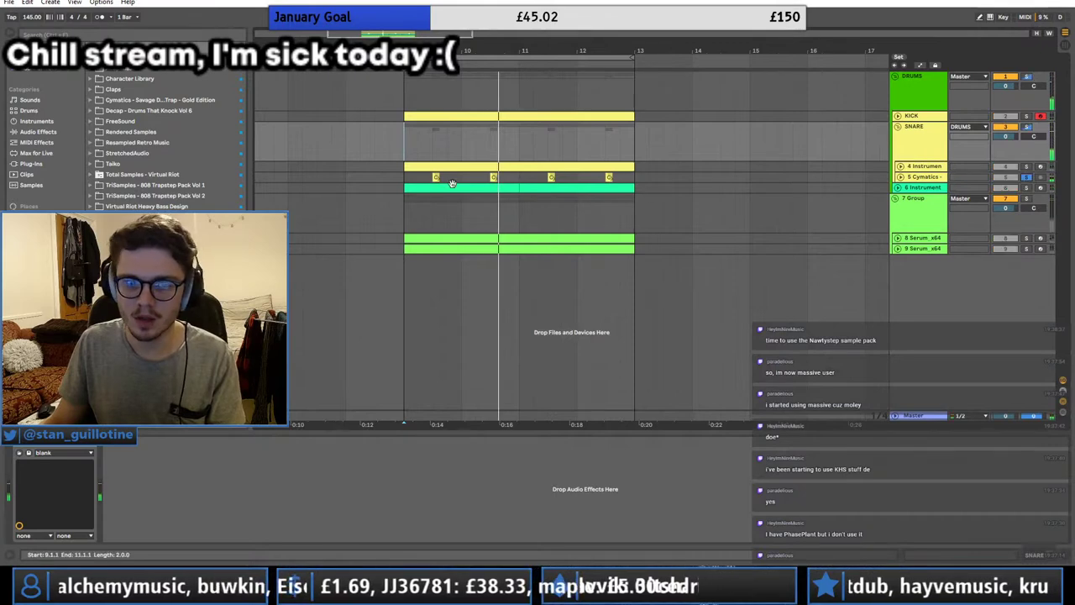
{"action": "left_click", "coordinate": [495, 179]}
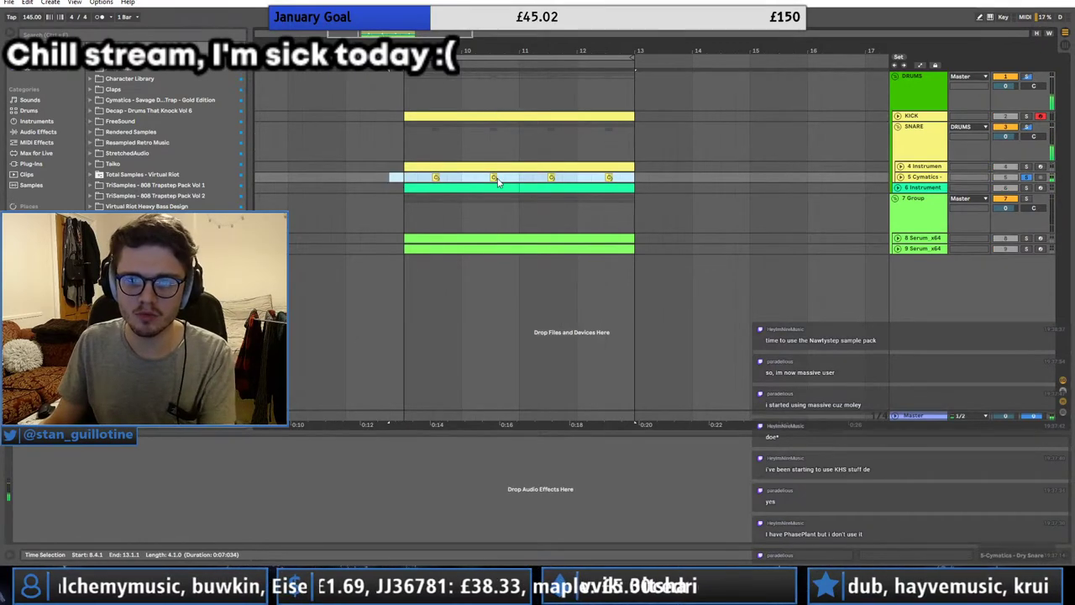
{"action": "left_click", "coordinate": [923, 177]}
{"action": "key", "text": "Delete"}
Step: Try layering the snare on a new MIDI track in the SNARE group with a copy of the four-bar snare clip
{"action": "right_click", "coordinate": [923, 166]}
{"action": "left_click", "coordinate": [707, 208]}
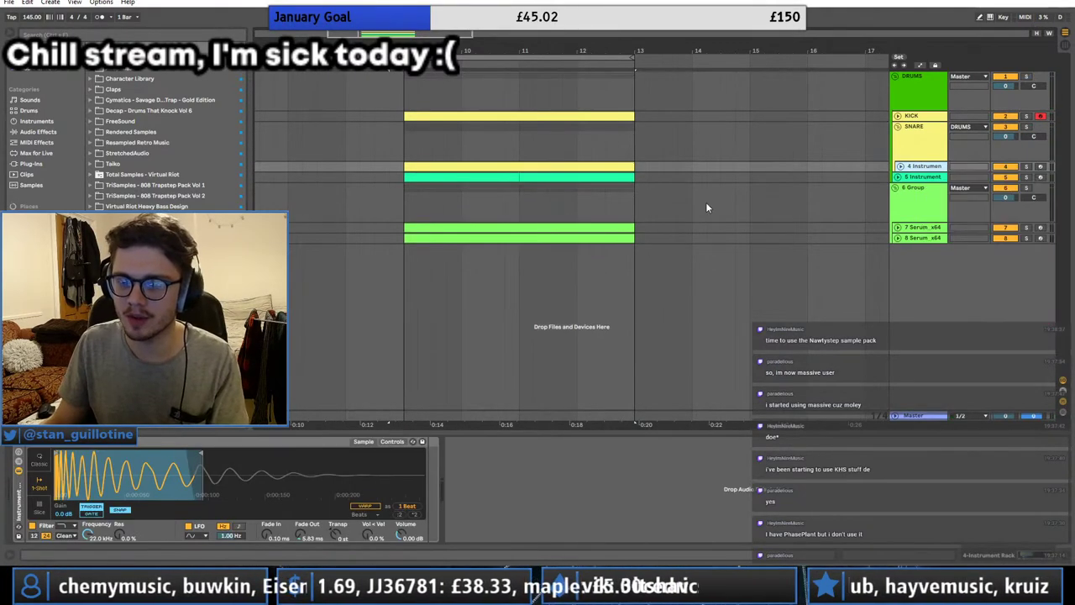
{"action": "key", "text": "ctrl+shift+t"}
{"action": "left_click_drag", "start_coordinate": [407, 185], "coordinate": [646, 177]}
{"action": "left_click", "coordinate": [602, 166]}
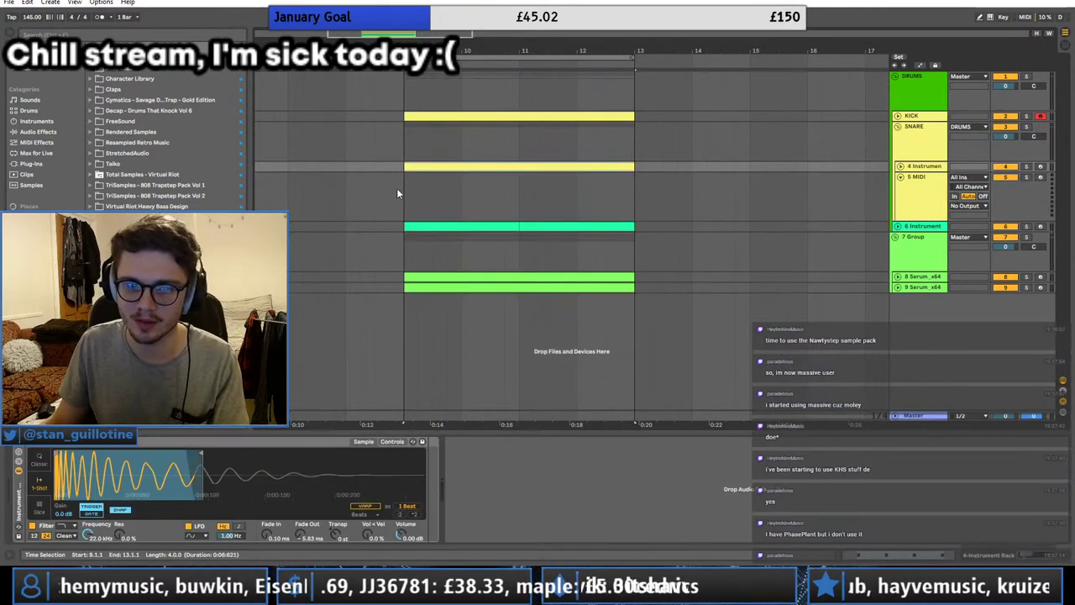
{"action": "key", "text": "ctrl+v"}
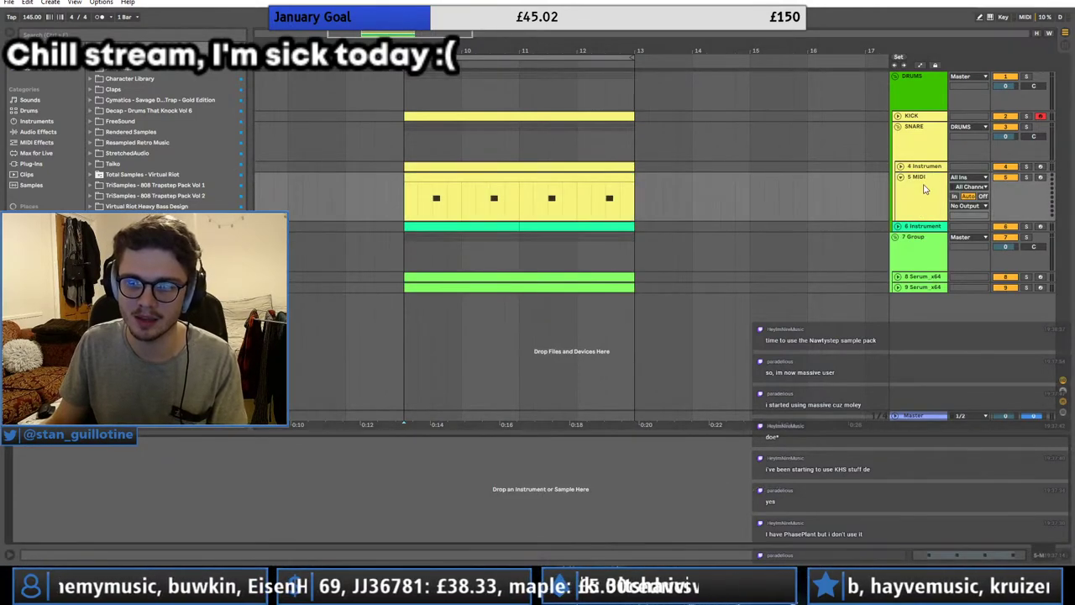
{"action": "key", "text": "Delete"}
Step: Ungroup the SNARE group and play the loop with the DRUMS group soloed
{"action": "right_click", "coordinate": [932, 165]}
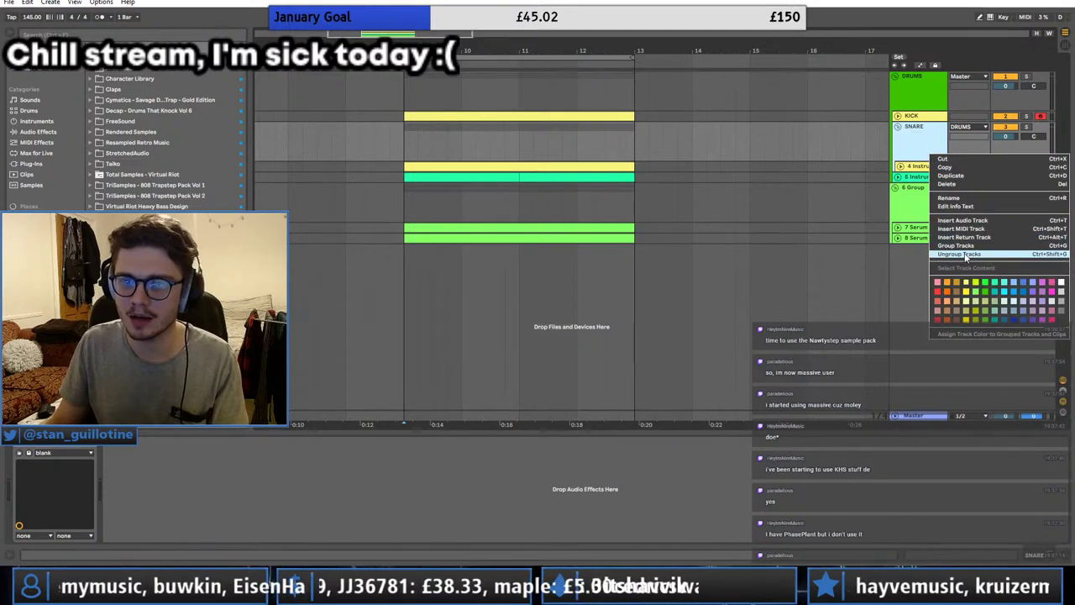
{"action": "left_click", "coordinate": [962, 254]}
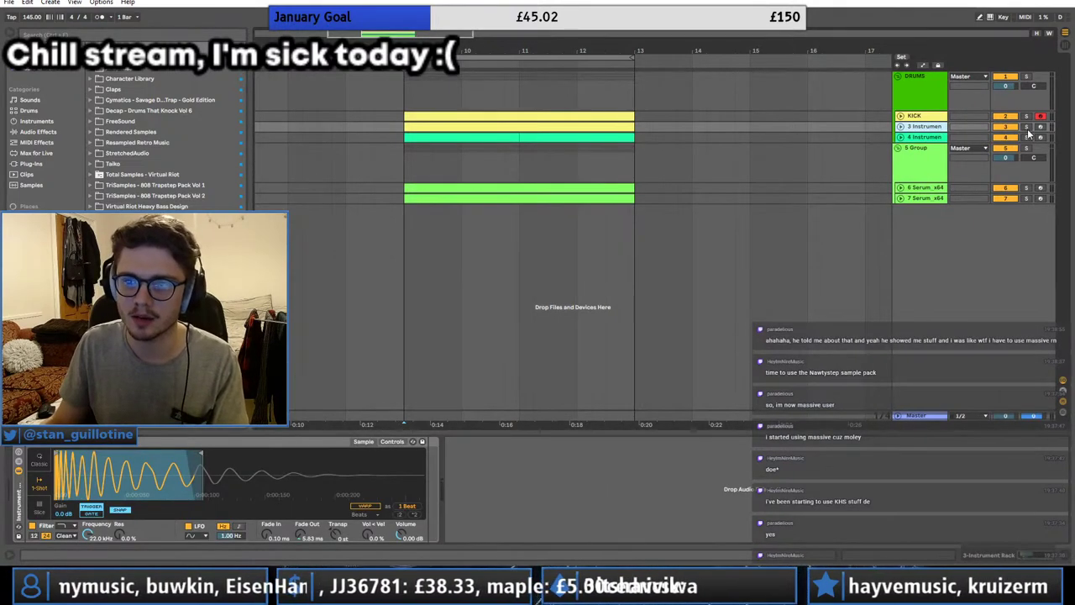
{"action": "left_click", "coordinate": [1027, 127]}
{"action": "key", "text": "space"}
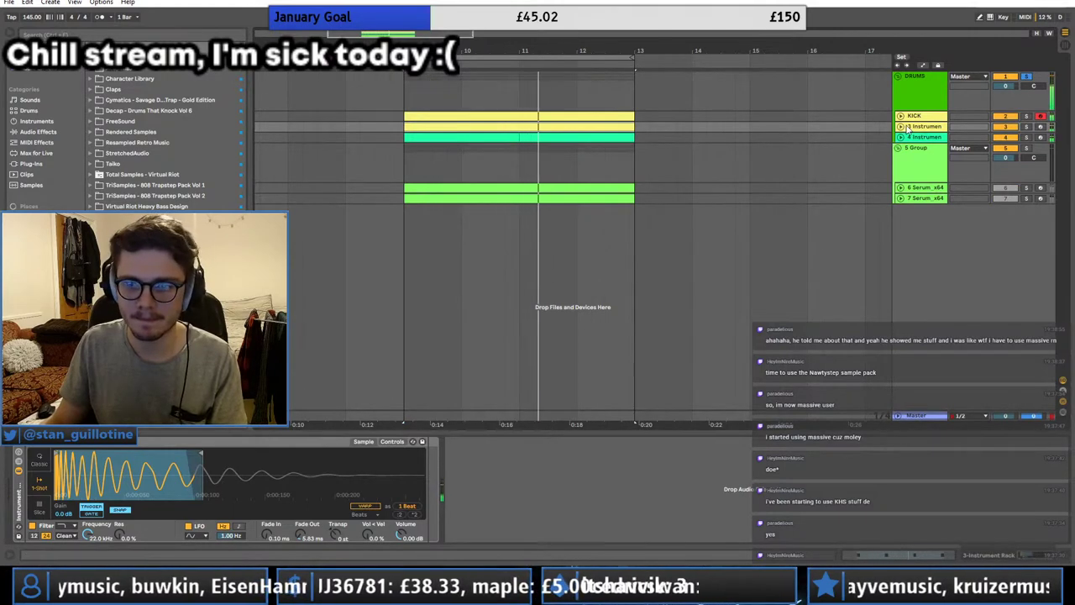
Step: Unfold the snare instrument track and show the chain list of its Instrument Rack
{"action": "left_click", "coordinate": [901, 126]}
{"action": "left_click", "coordinate": [434, 149]}
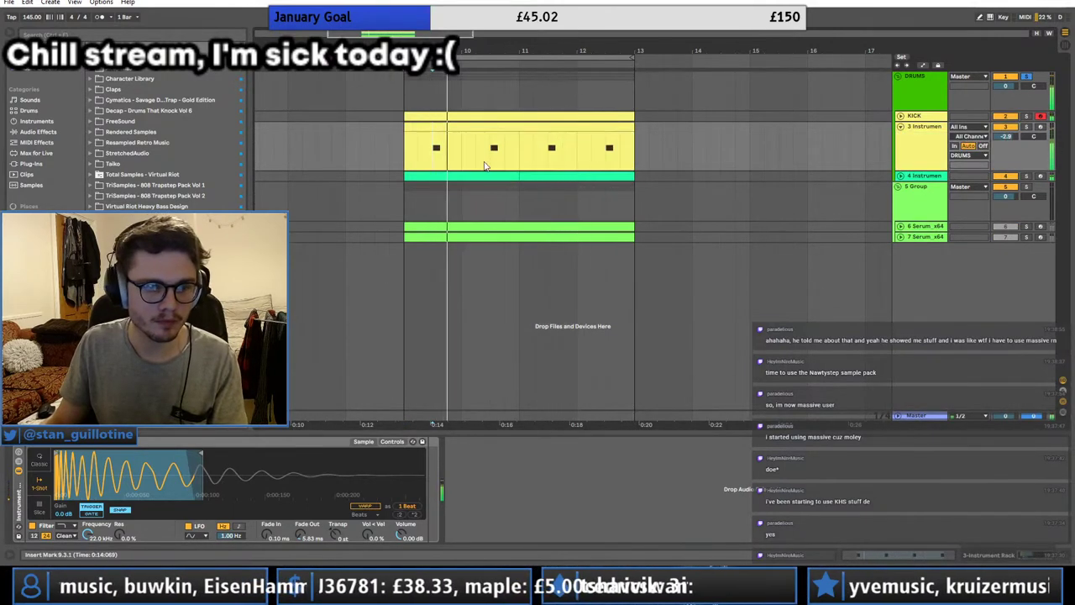
{"action": "left_click", "coordinate": [553, 136]}
{"action": "left_click", "coordinate": [18, 496]}
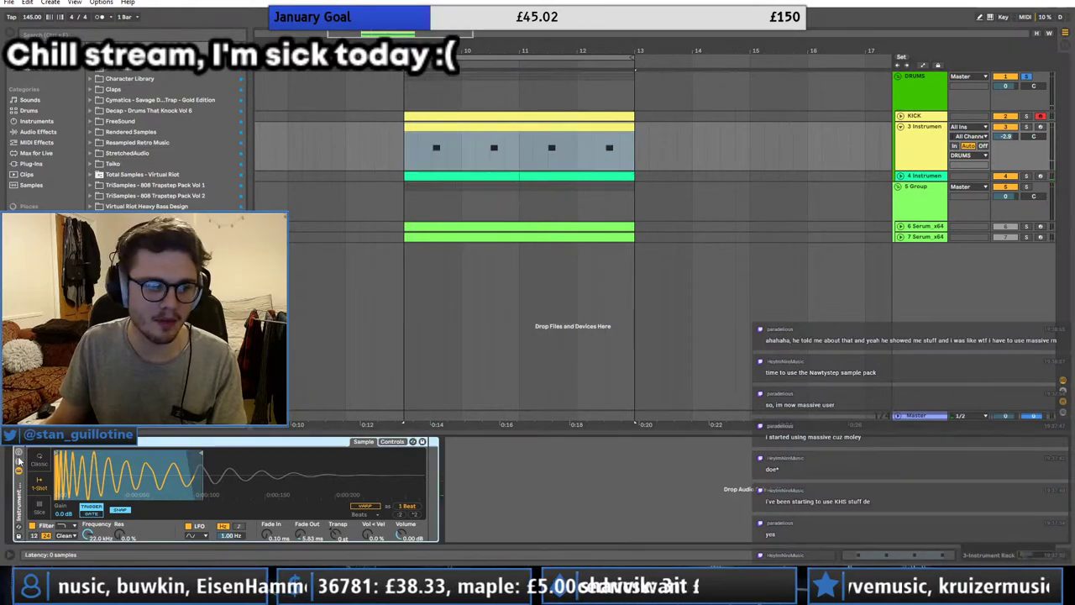
{"action": "left_click", "coordinate": [19, 461]}
{"action": "left_click", "coordinate": [40, 469]}
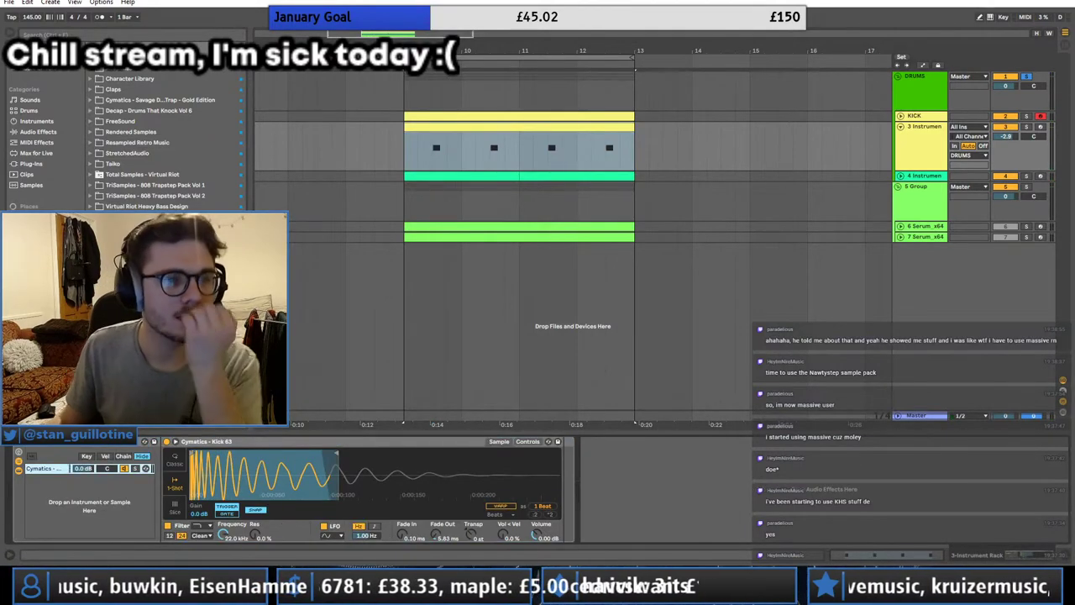
Step: Add ForShitsandGiggles Snare from Decap - Drums That Knock Vol 6 as a second chain in the snare rack and play the loop
{"action": "left_click", "coordinate": [91, 111]}
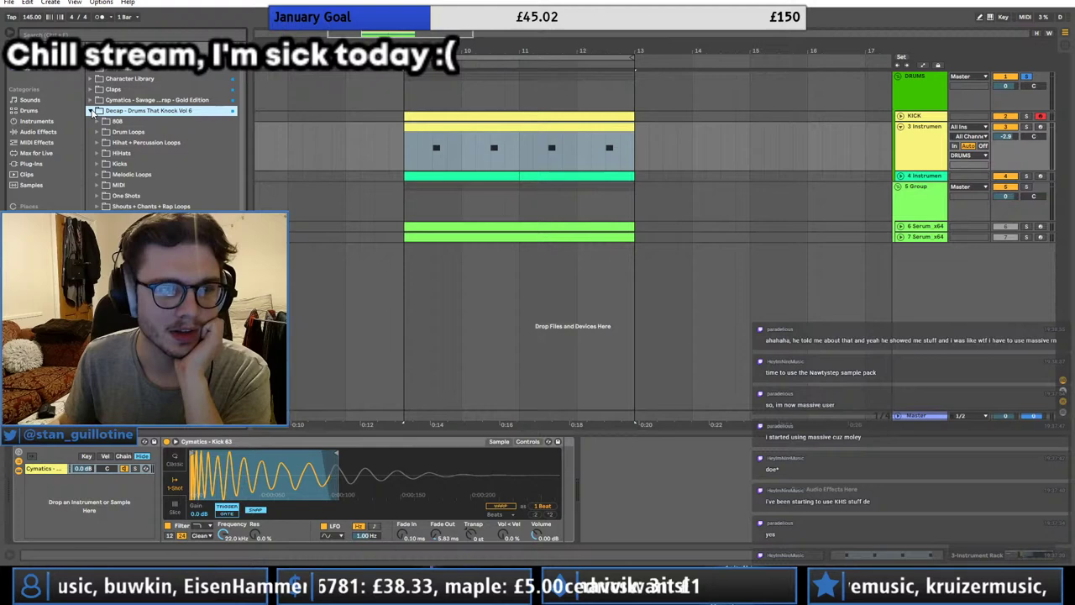
{"action": "left_click", "coordinate": [97, 217]}
{"action": "scroll", "coordinate": [99, 219], "scroll_direction": "down", "scroll_amount": 3}
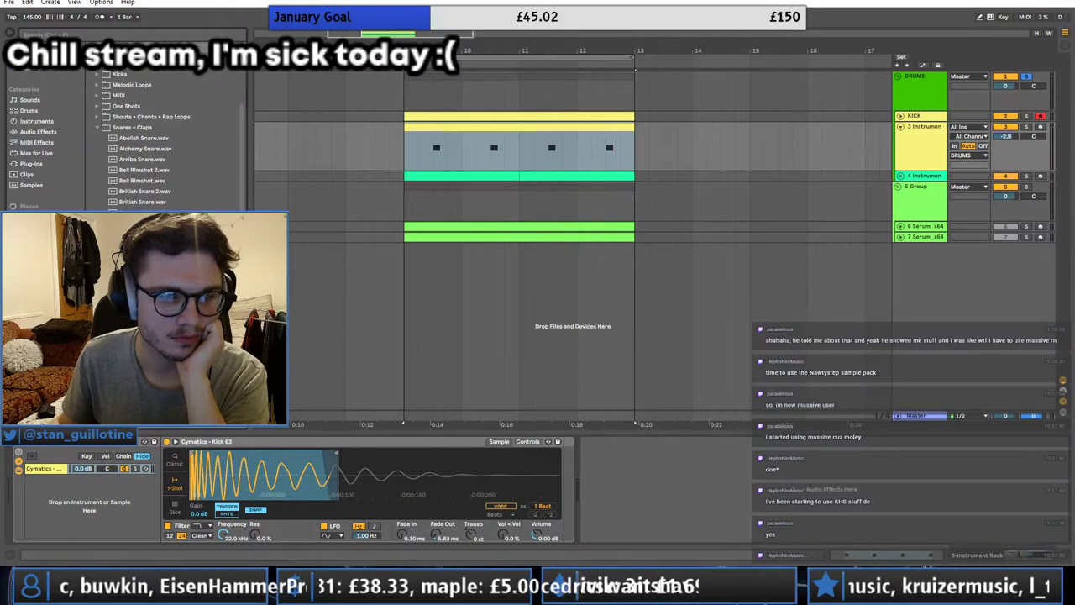
{"action": "left_click_drag", "start_coordinate": [141, 327], "coordinate": [106, 493]}
{"action": "key", "text": "space"}
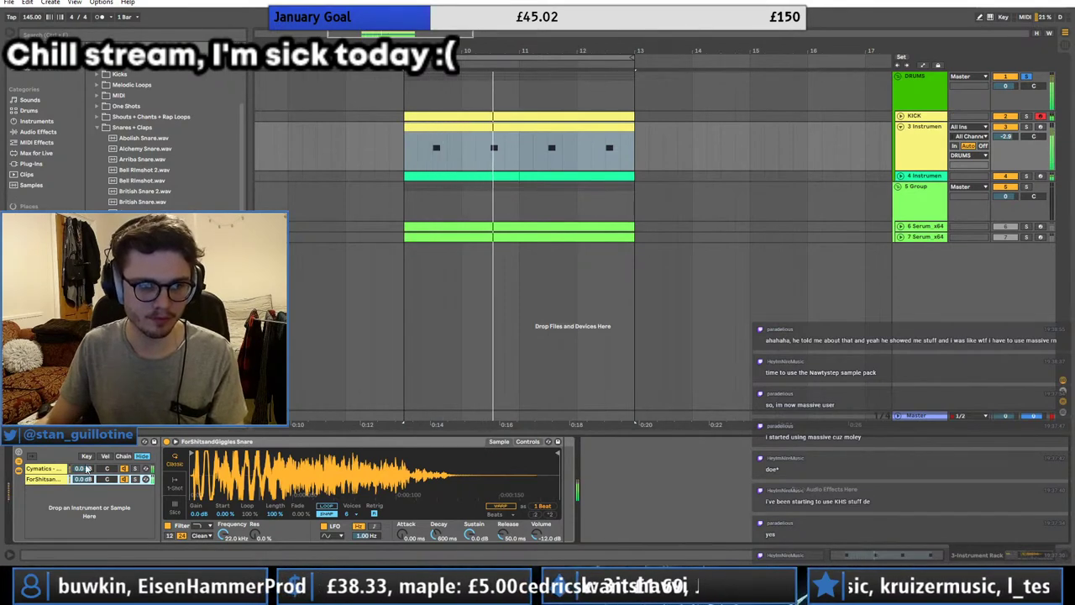
Step: Lower the Cymatics kick chain in the snare rack to -5.0 dB and rename the chain KICK
{"action": "mouse_move", "coordinate": [89, 480]}
{"action": "left_mouse_down"}
{"action": "mouse_move", "coordinate": [90, 497]}
{"action": "mouse_move", "coordinate": [93, 481]}
{"action": "left_mouse_up"}
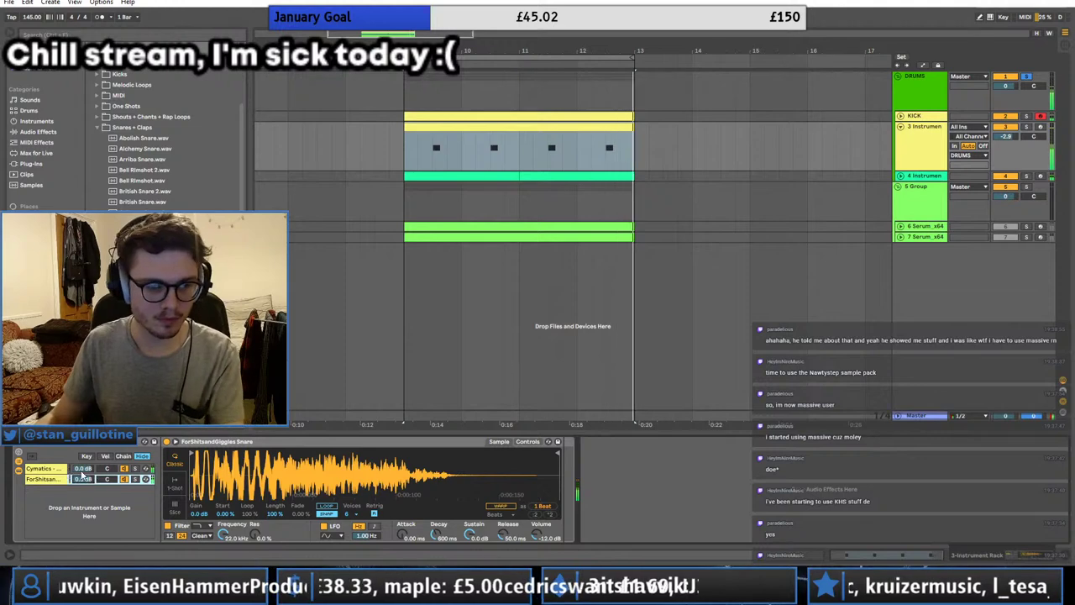
{"action": "left_click", "coordinate": [83, 469]}
{"action": "left_click_drag", "start_coordinate": [82, 475], "coordinate": [82, 474]}
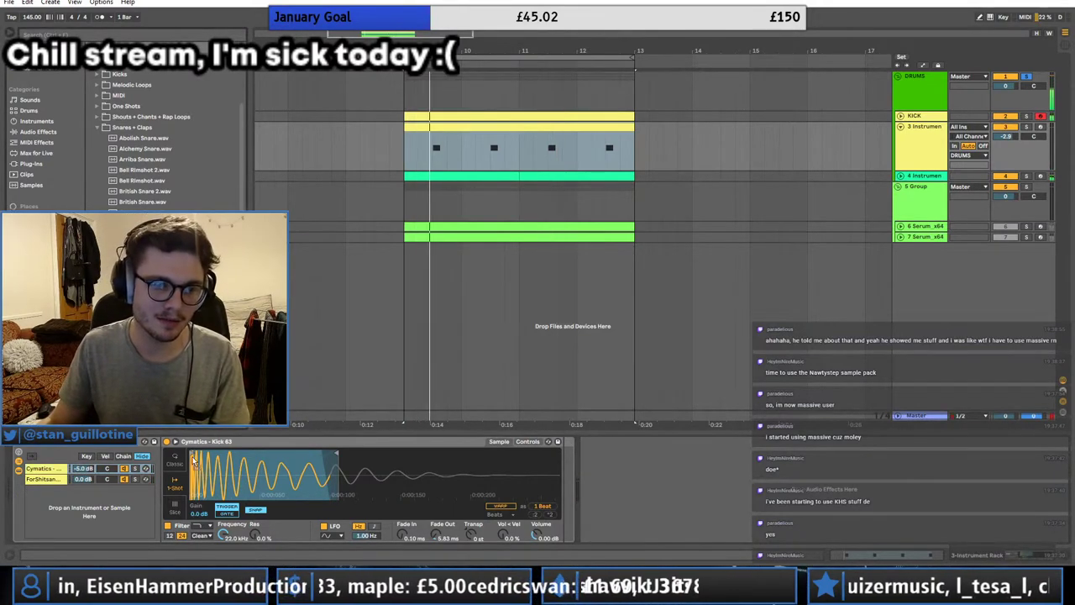
{"action": "left_click", "coordinate": [50, 479]}
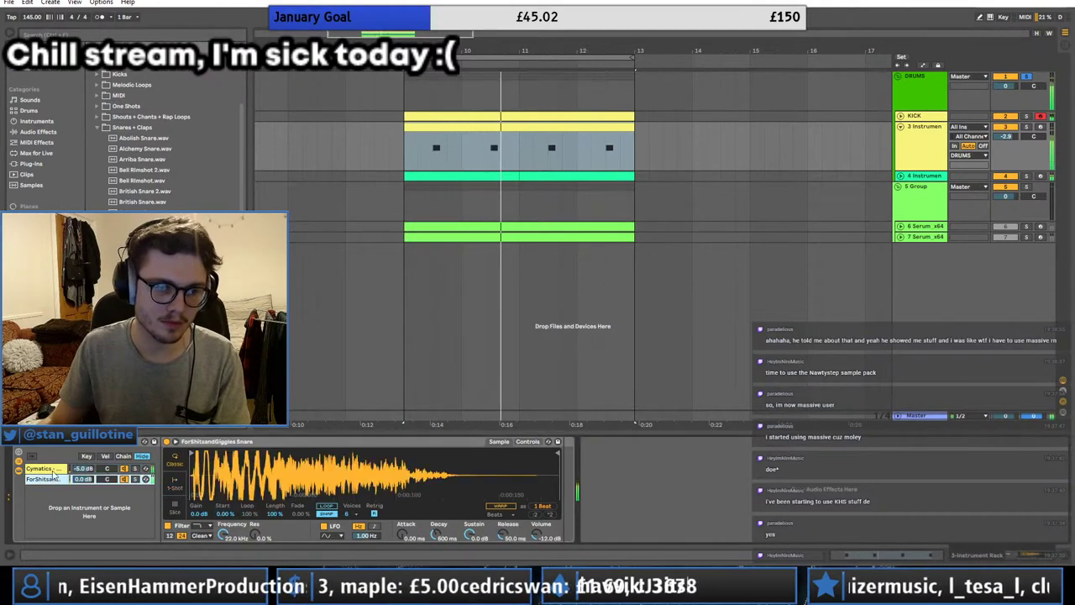
{"action": "left_click", "coordinate": [54, 469]}
{"action": "key", "text": "ctrl+r"}
{"action": "type", "text": "KICK"}
{"action": "key", "text": "Tab"}
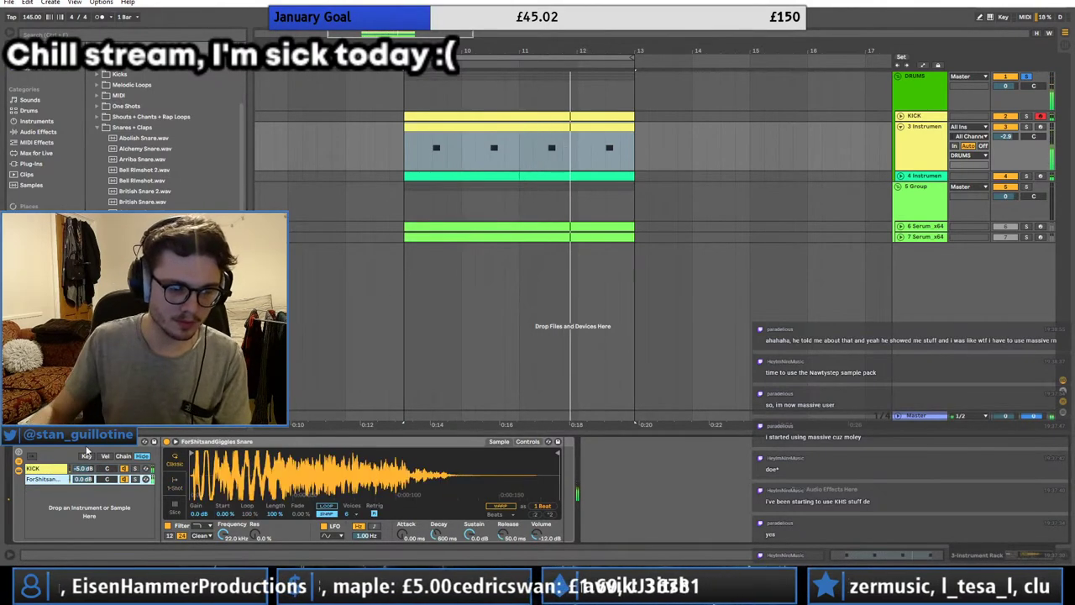
Step: Replace the second chain's sample with Fun Snare w Verb and loop the single snare beat from 9.3.1 to 9.4.1
{"action": "left_click_drag", "start_coordinate": [143, 378], "coordinate": [259, 459]}
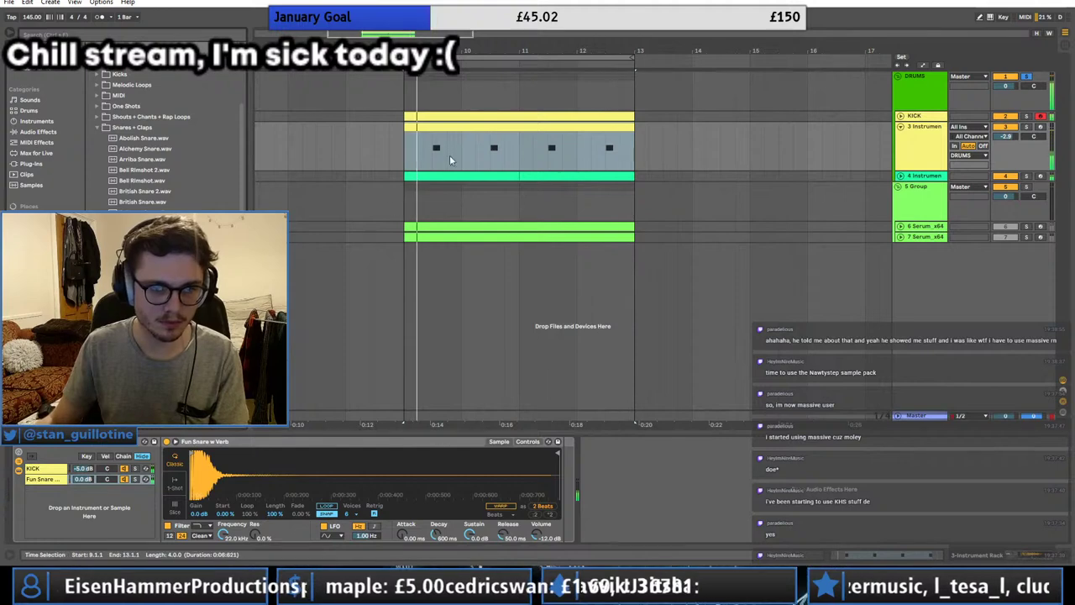
{"action": "left_click_drag", "start_coordinate": [634, 58], "coordinate": [447, 58]}
{"action": "key", "text": "space"}
{"action": "key", "text": "space"}
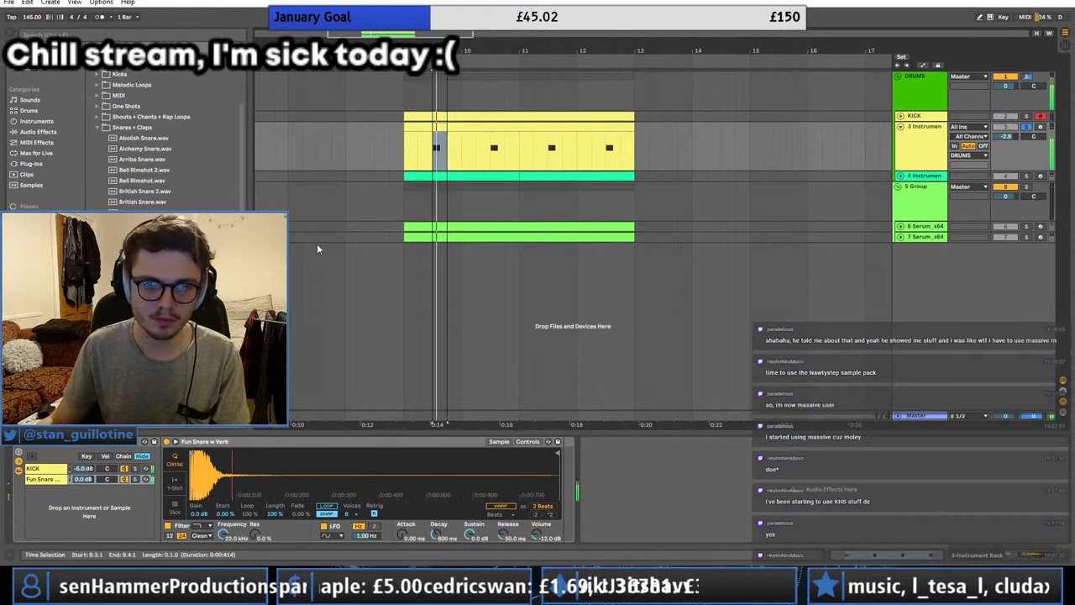
Step: Audition other claps in the second chain, load Sorcerer Clap 3, and extend the loop back over 9.1.1 to 13.1.1
{"action": "double_click", "coordinate": [143, 370]}
{"action": "scroll", "coordinate": [142, 370], "scroll_direction": "down", "scroll_amount": 1}
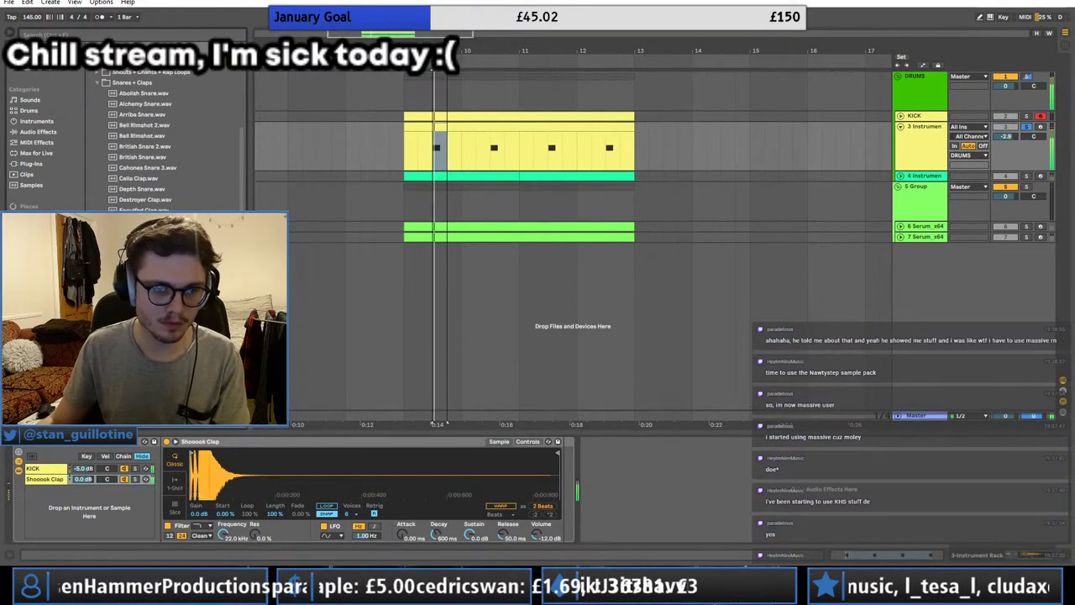
{"action": "double_click", "coordinate": [143, 369]}
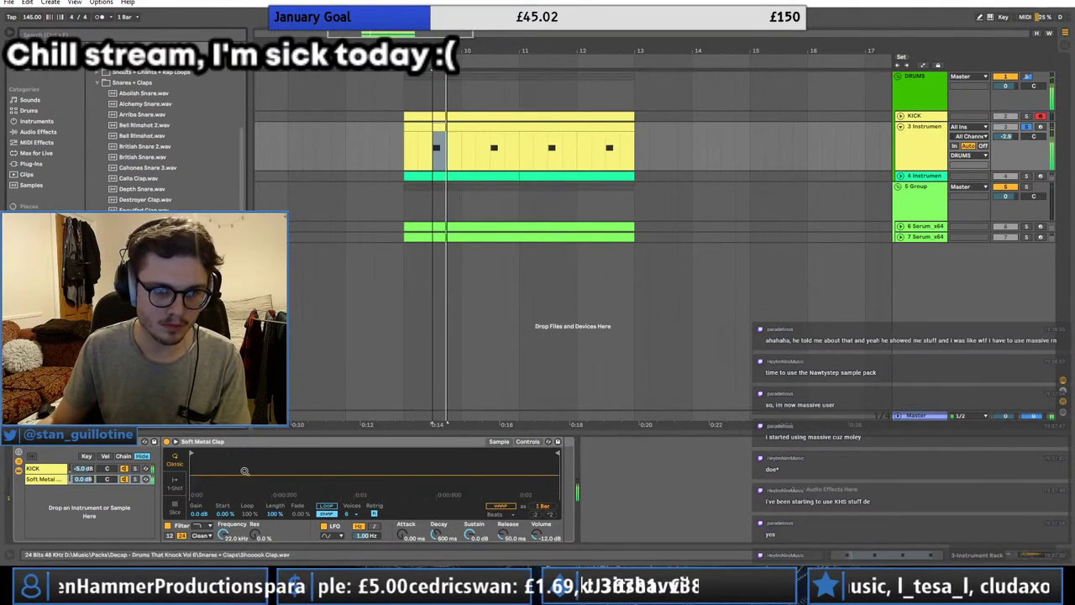
{"action": "key", "text": "Down"}
{"action": "key", "text": "Return"}
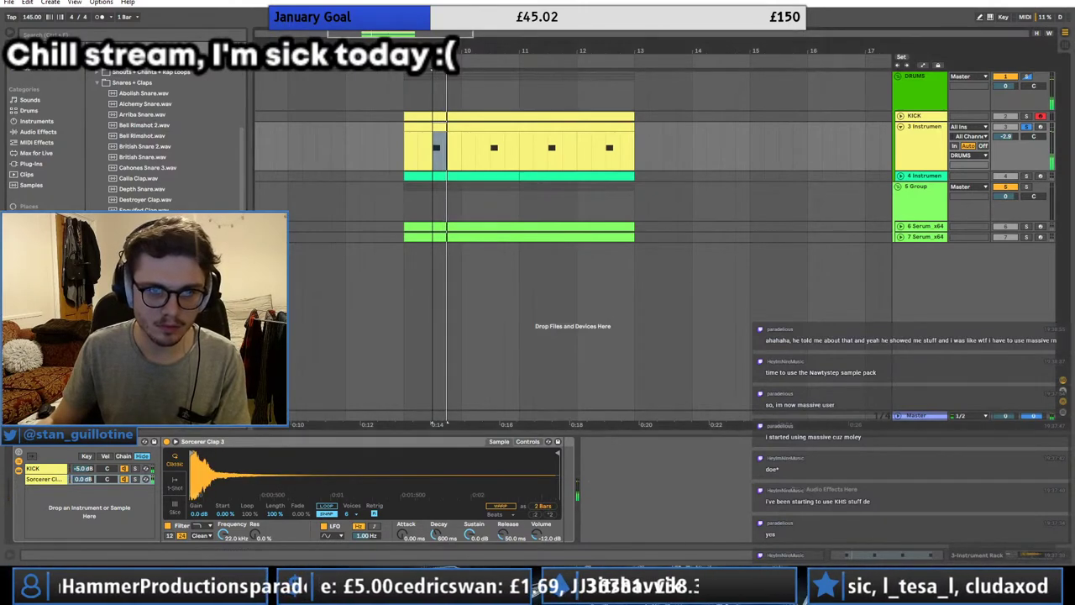
{"action": "left_click_drag", "start_coordinate": [447, 59], "coordinate": [463, 59]}
{"action": "left_click_drag", "start_coordinate": [461, 70], "coordinate": [635, 58]}
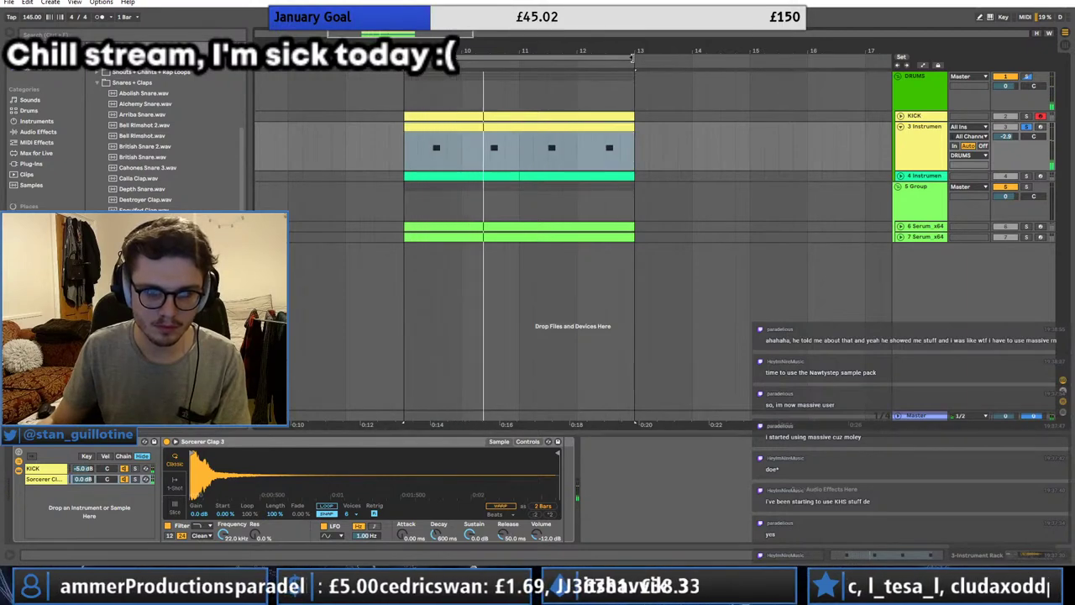
Step: Audition other claps and snares in the snare rack's second chain with only the DRUMS group soloed, and load TrapKnock Snare at 0 dB volume
{"action": "left_click", "coordinate": [404, 155]}
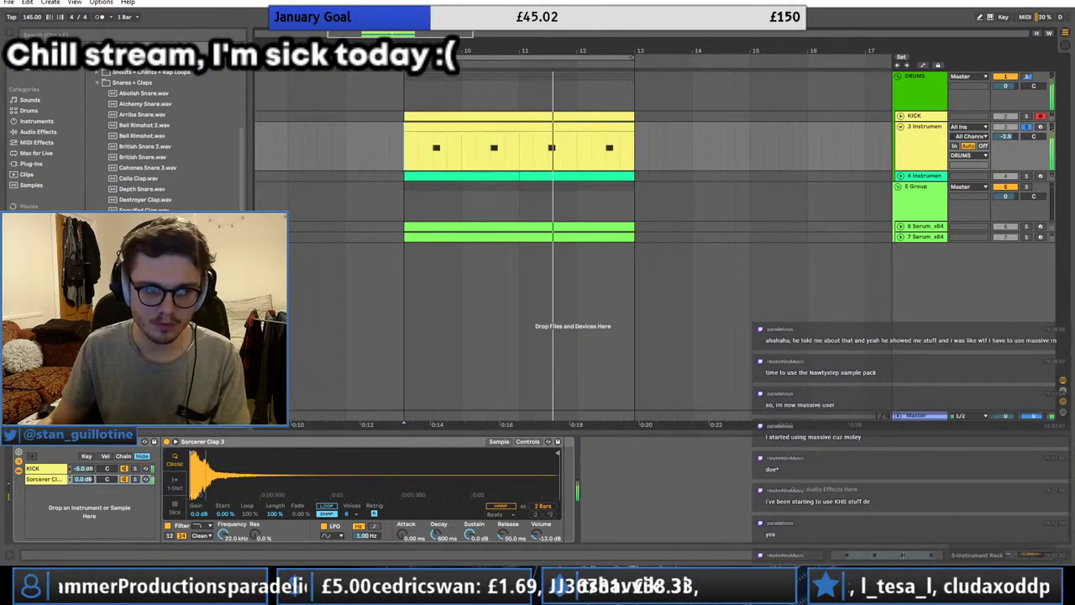
{"action": "key", "text": "ctrl+z"}
{"action": "key", "text": "space"}
{"action": "key", "text": "space"}
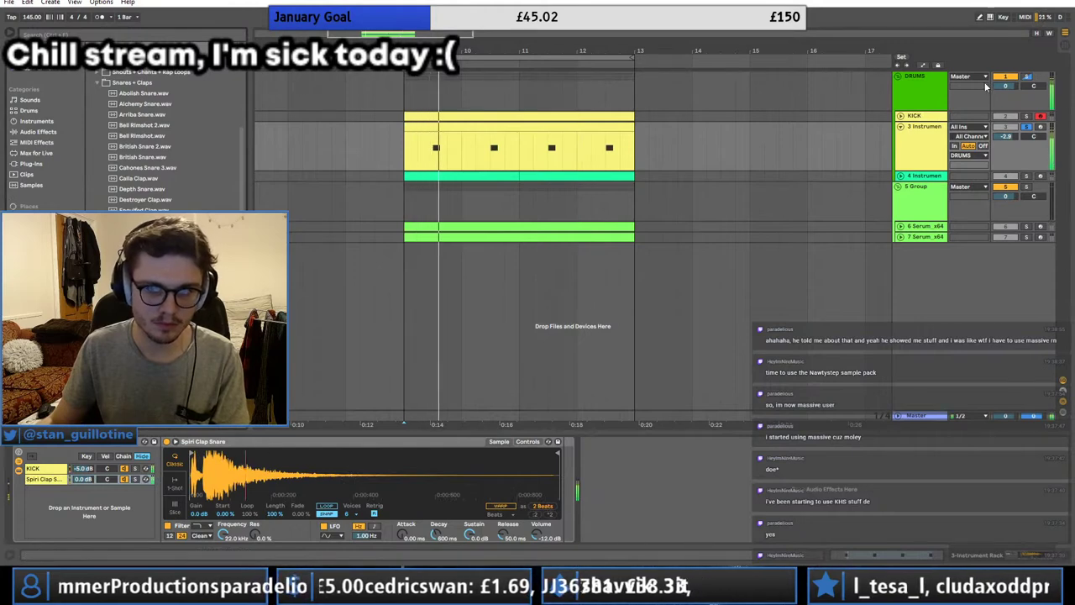
{"action": "left_click", "coordinate": [1027, 76]}
{"action": "key", "text": "space"}
{"action": "key", "text": "space"}
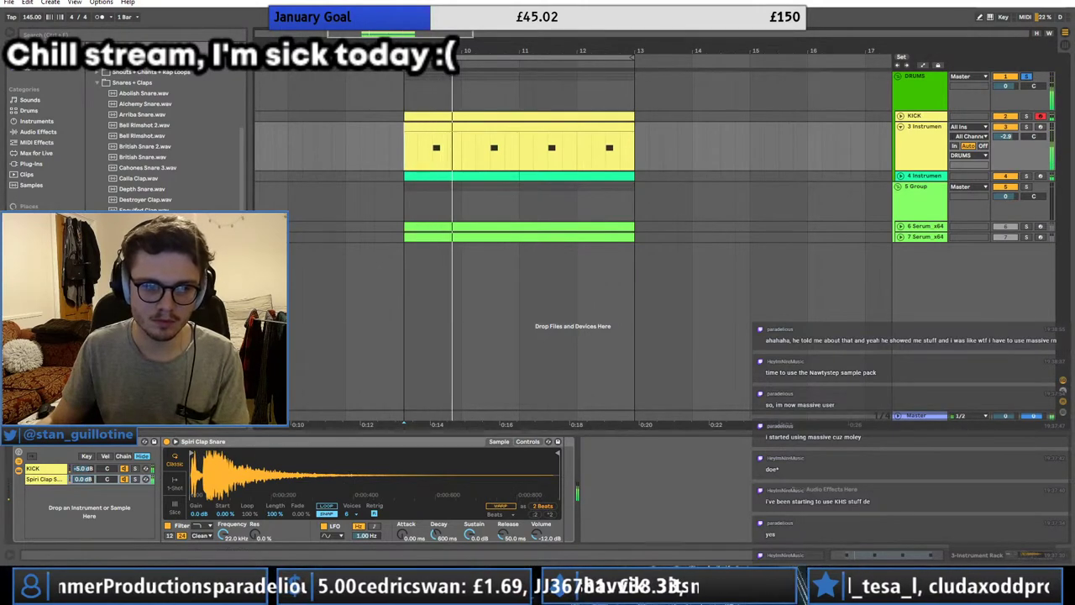
{"action": "left_click_drag", "start_coordinate": [147, 369], "coordinate": [247, 443]}
{"action": "left_click_drag", "start_coordinate": [147, 382], "coordinate": [255, 478]}
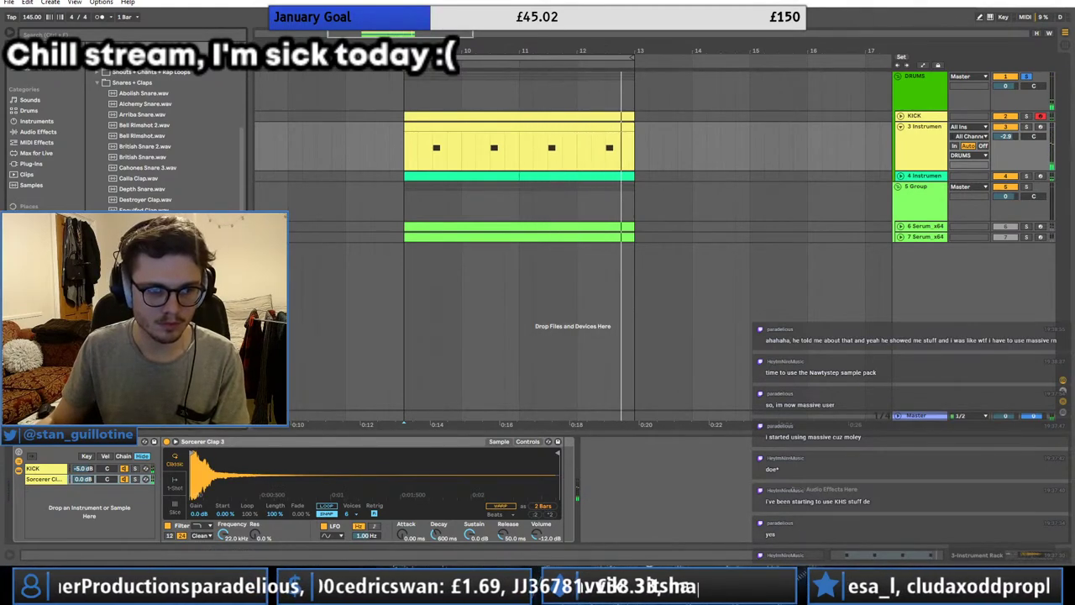
{"action": "left_click_drag", "start_coordinate": [147, 403], "coordinate": [261, 472]}
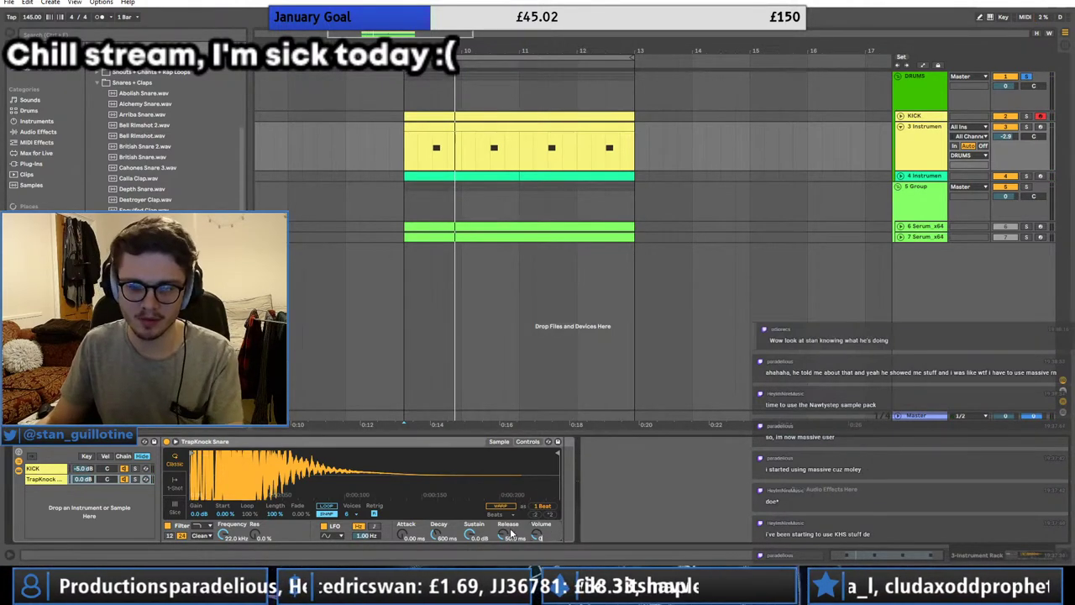
Step: Switch TrapKnock Snare to 1-Shot playback and shorten its tail to about 0.12 s with a 35.9 ms fade-out
{"action": "left_click", "coordinate": [176, 490]}
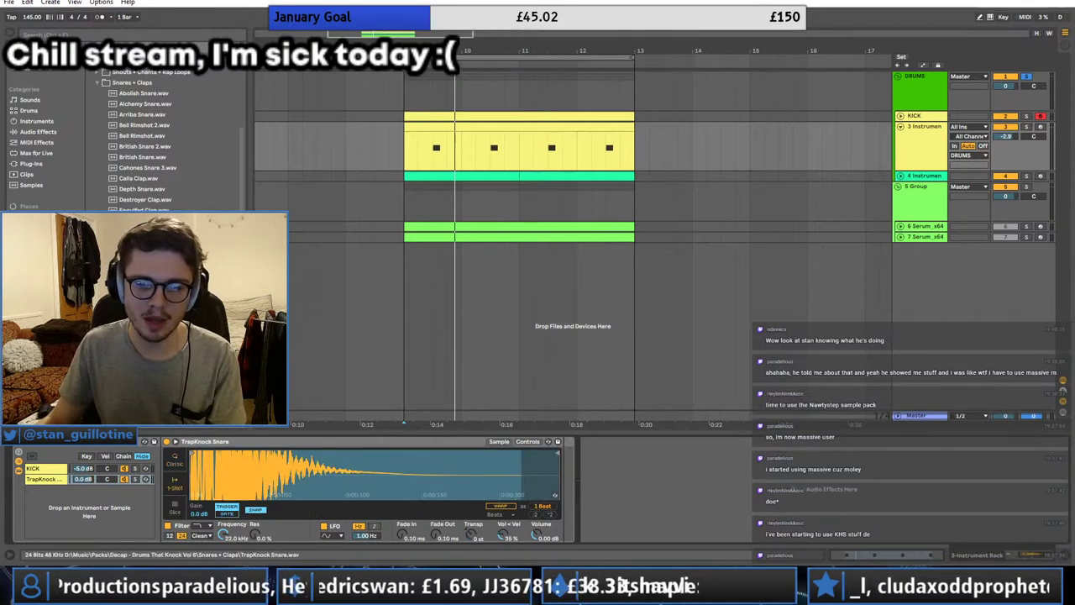
{"action": "left_click_drag", "start_coordinate": [556, 456], "coordinate": [375, 454]}
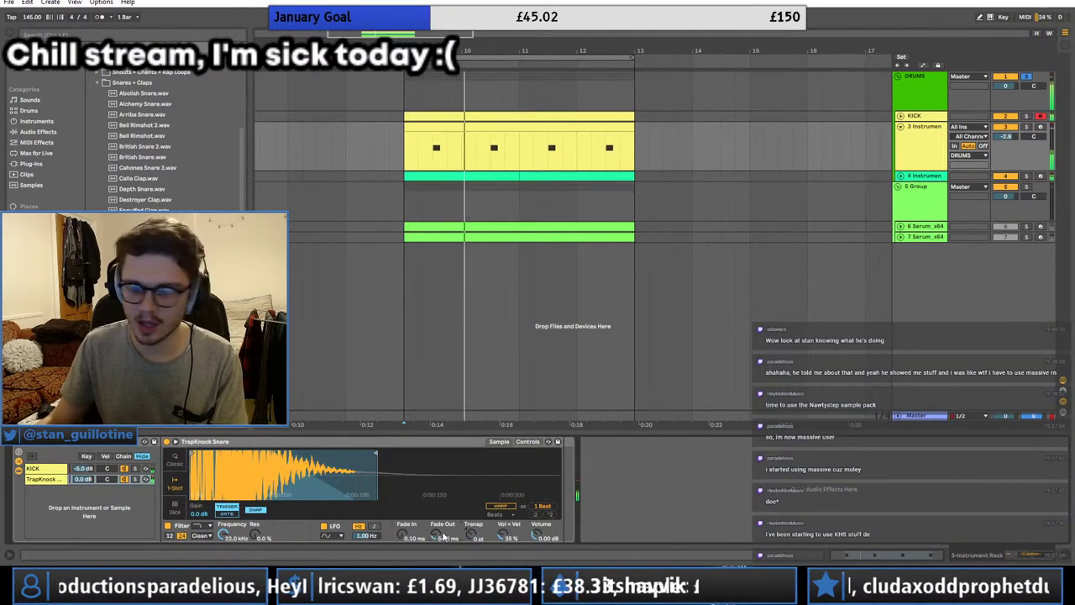
Step: Select the KICK chain in the snare rack and play a loop of the single snare beat from 9.3.1 to 9.4.1
{"action": "left_click", "coordinate": [87, 470]}
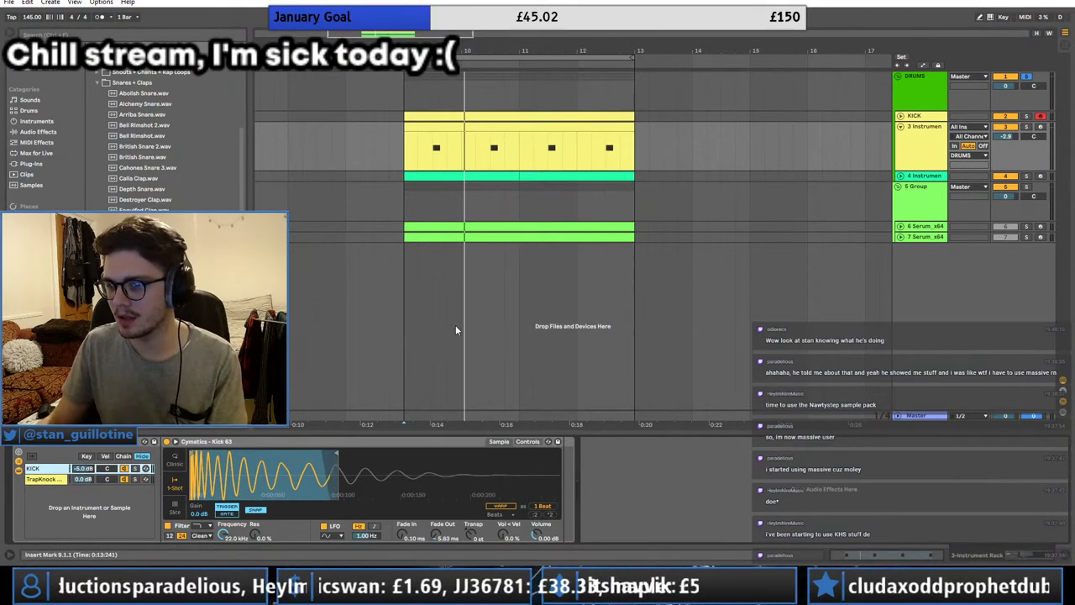
{"action": "left_click", "coordinate": [512, 175]}
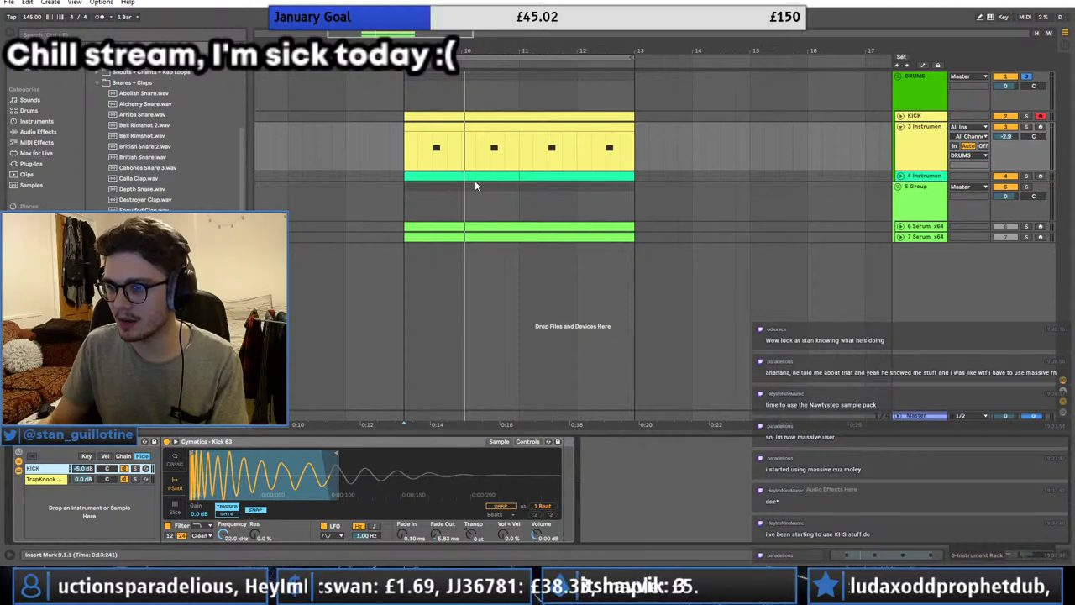
{"action": "left_click", "coordinate": [434, 160]}
{"action": "key", "text": "space"}
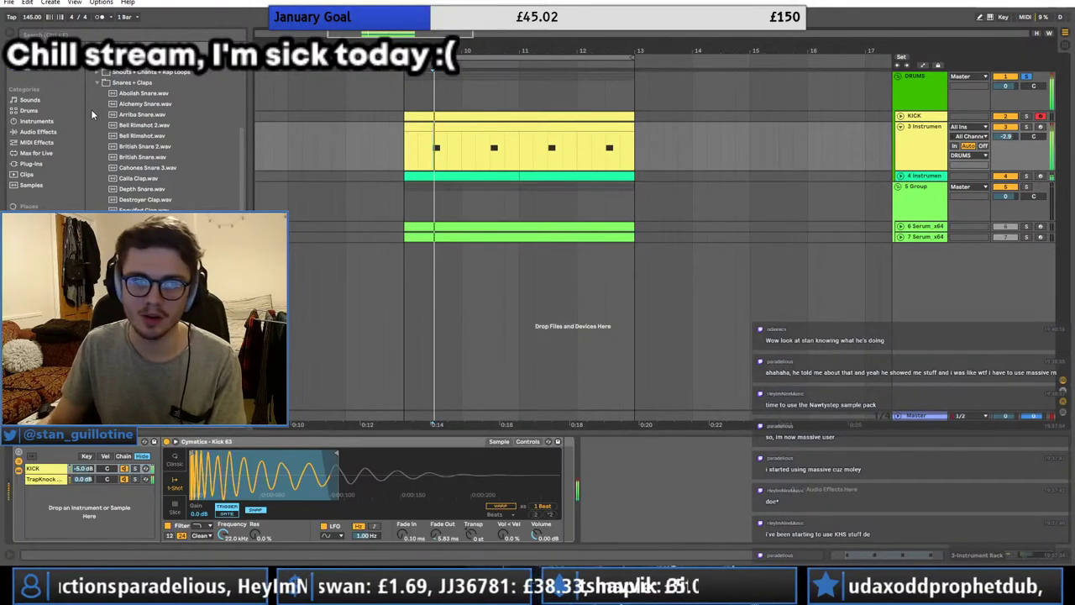
{"action": "key", "text": "space"}
{"action": "left_click_drag", "start_coordinate": [433, 158], "coordinate": [634, 158]}
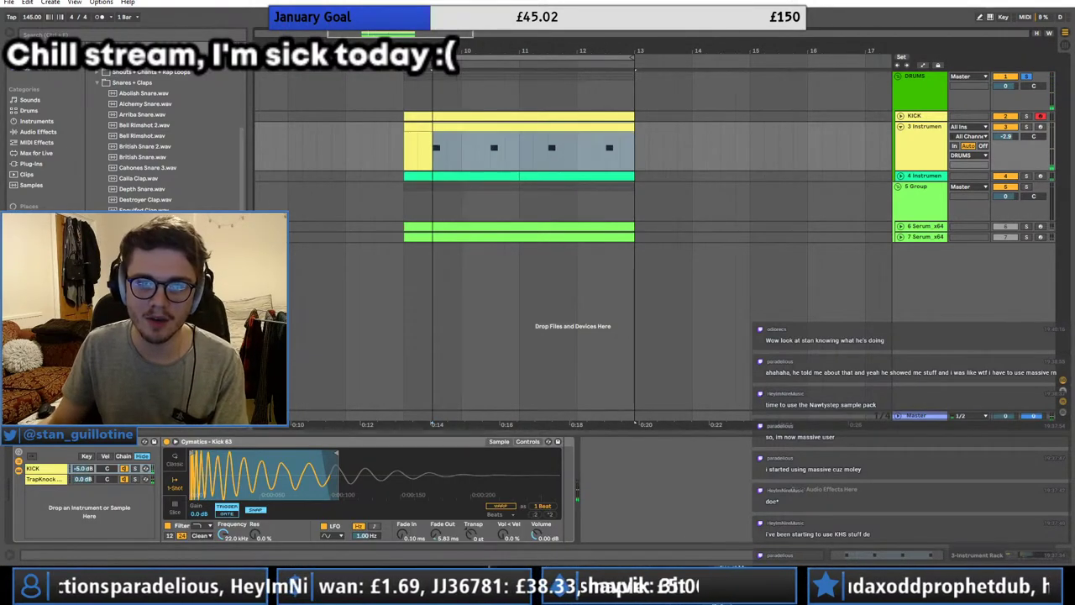
{"action": "left_click_drag", "start_coordinate": [628, 58], "coordinate": [447, 57]}
{"action": "key", "text": "space"}
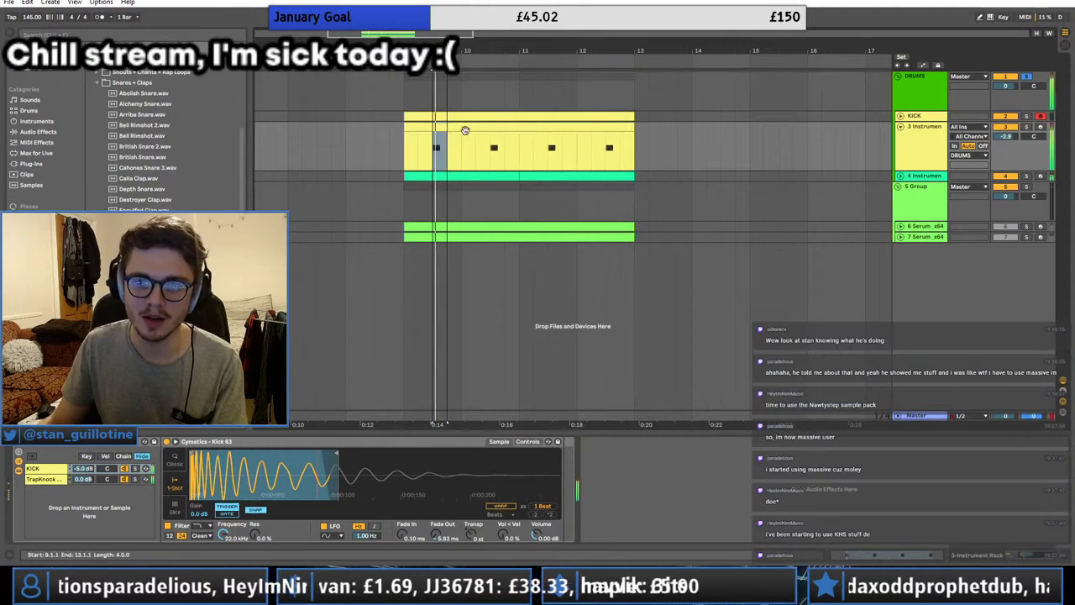
Step: Solo the snare track and try two Decap claps, ending with Soft Metal Clap, in the selected KICK chain
{"action": "left_click", "coordinate": [421, 155]}
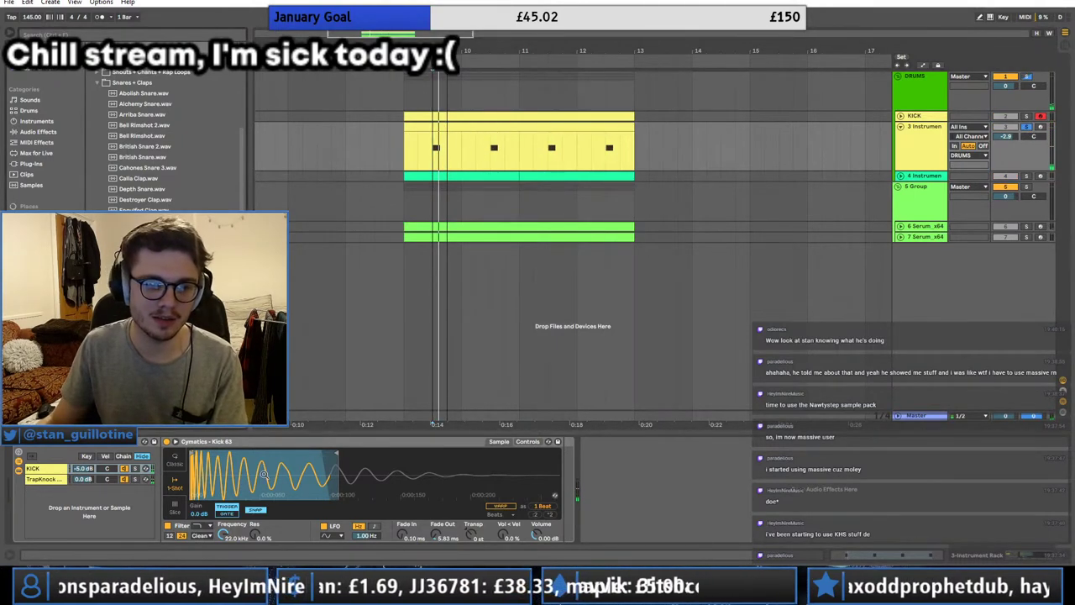
{"action": "left_click_drag", "start_coordinate": [147, 319], "coordinate": [273, 472]}
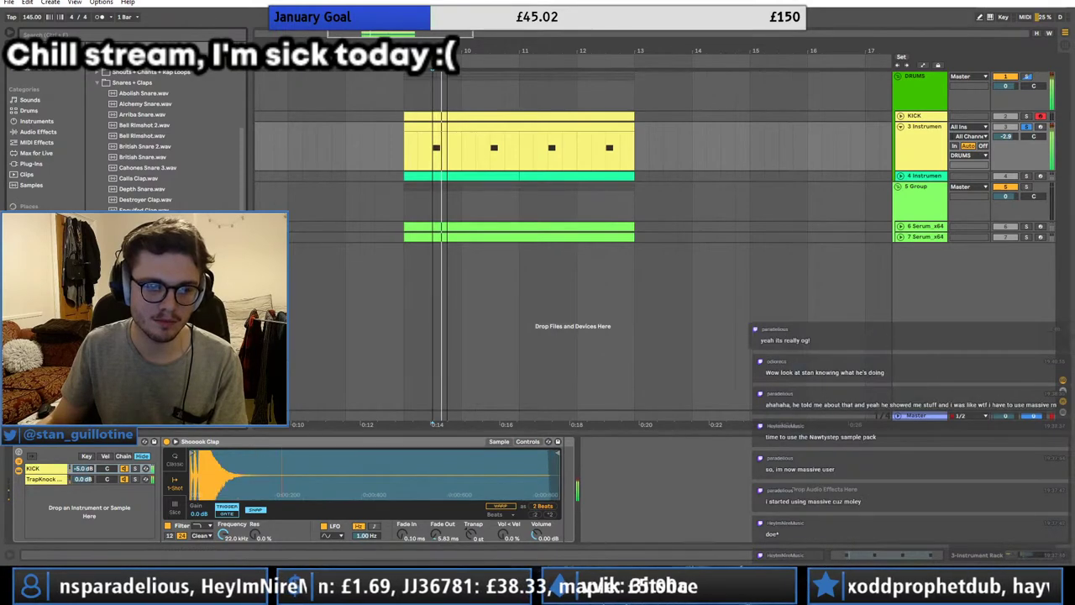
{"action": "left_click_drag", "start_coordinate": [147, 330], "coordinate": [264, 472]}
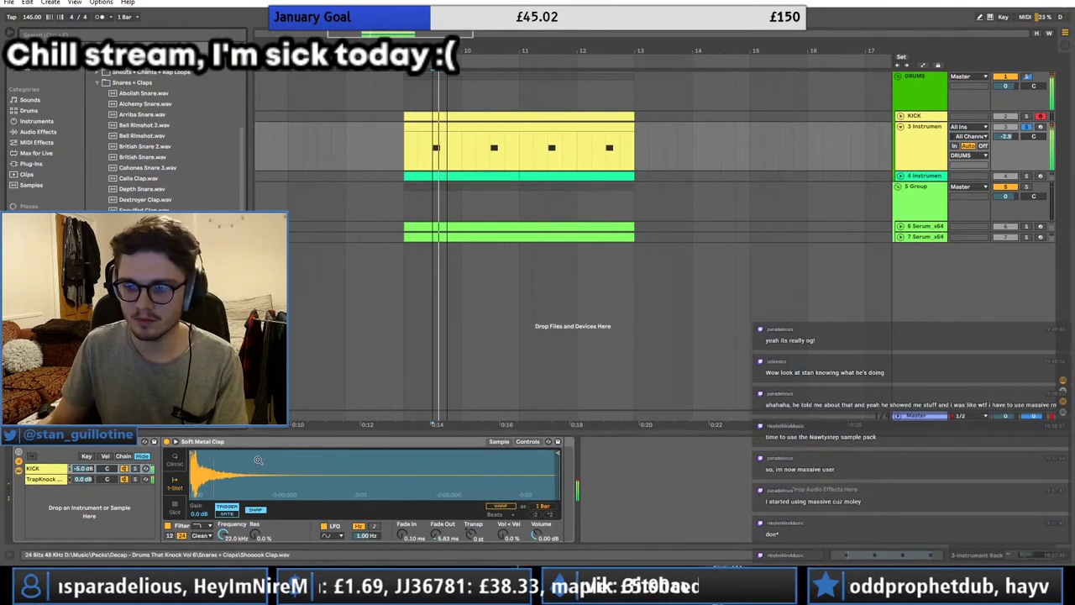
Step: Collapse the Decap pack and browse the dry snares in the drum one shots of Cymatics - Savage Drums for Trap - Gold Edition
{"action": "left_click", "coordinate": [104, 83]}
{"action": "left_click", "coordinate": [98, 82]}
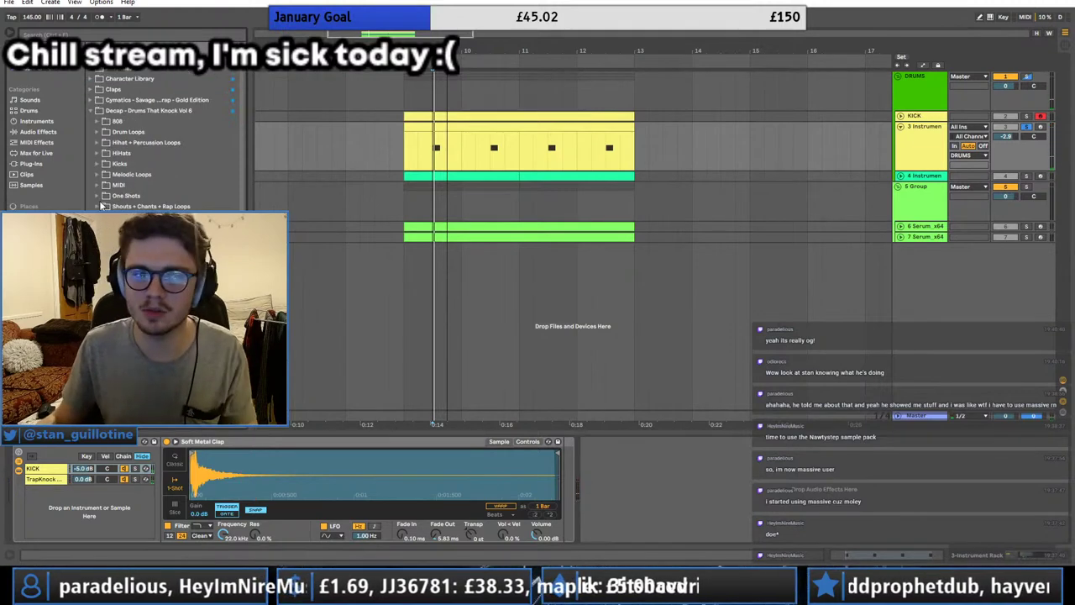
{"action": "left_click", "coordinate": [91, 111]}
{"action": "left_click", "coordinate": [90, 100]}
{"action": "left_click", "coordinate": [113, 164]}
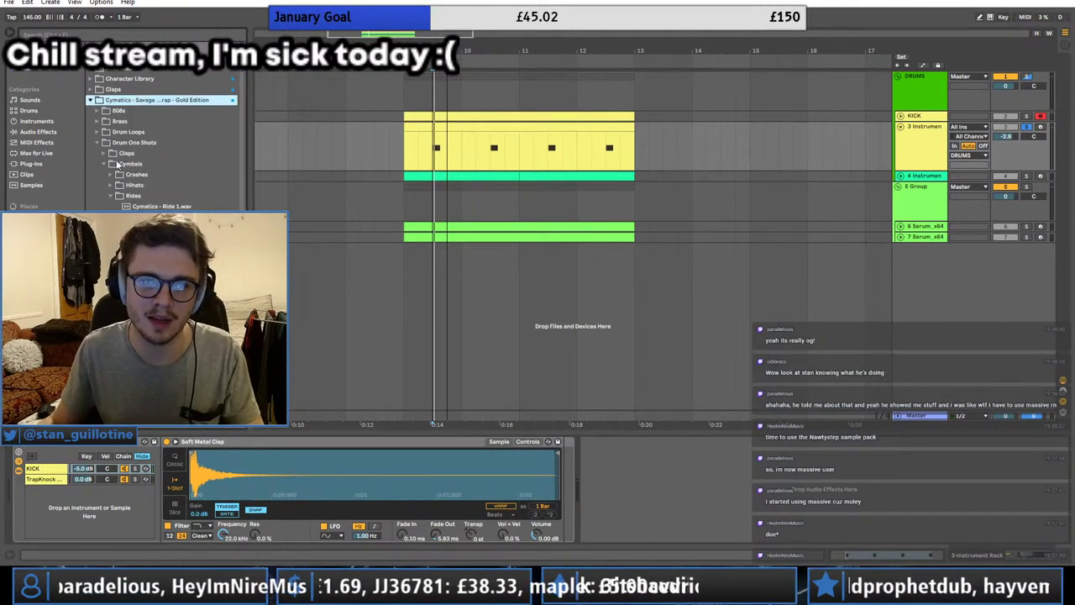
{"action": "left_click", "coordinate": [104, 143]}
{"action": "left_click", "coordinate": [103, 163]}
{"action": "left_click", "coordinate": [105, 164]}
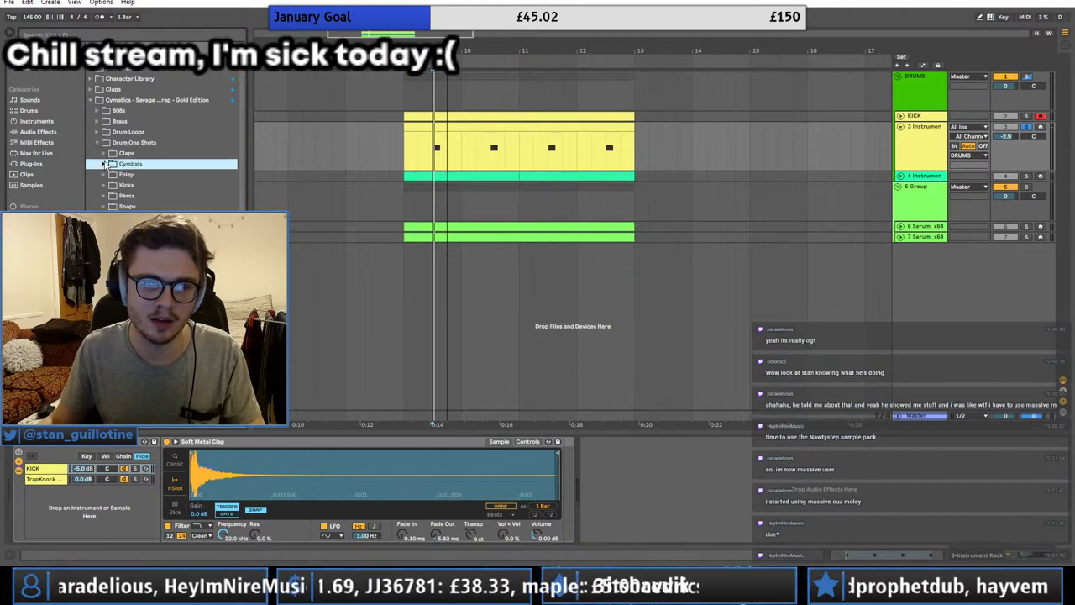
{"action": "left_click", "coordinate": [105, 217]}
{"action": "scroll", "coordinate": [163, 151], "scroll_direction": "down", "scroll_amount": 3}
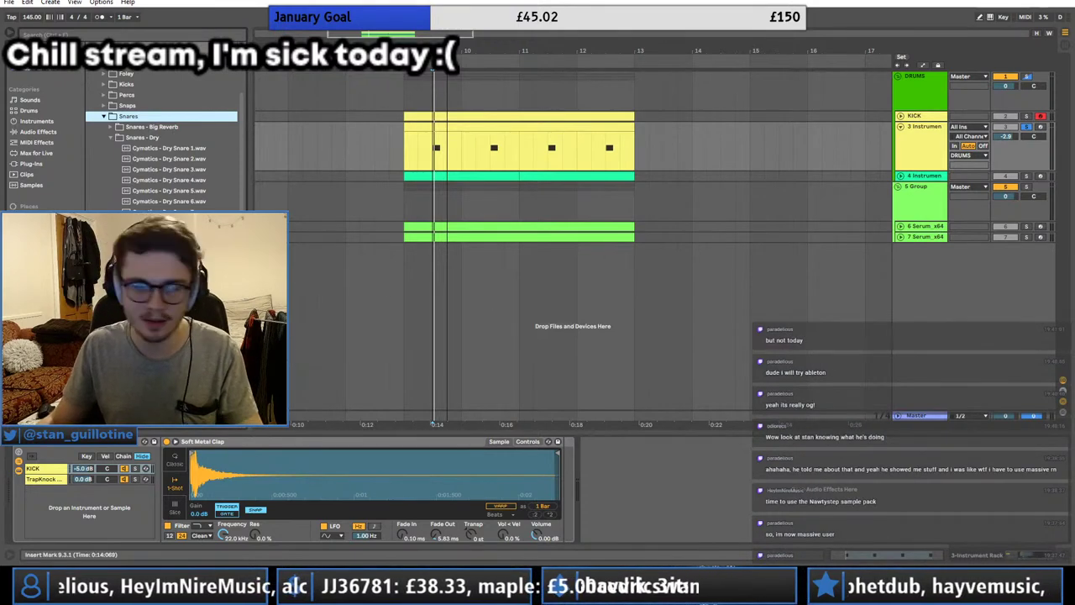
{"action": "scroll", "coordinate": [168, 143], "scroll_direction": "down", "scroll_amount": 3}
{"action": "scroll", "coordinate": [168, 143], "scroll_direction": "down", "scroll_amount": 2}
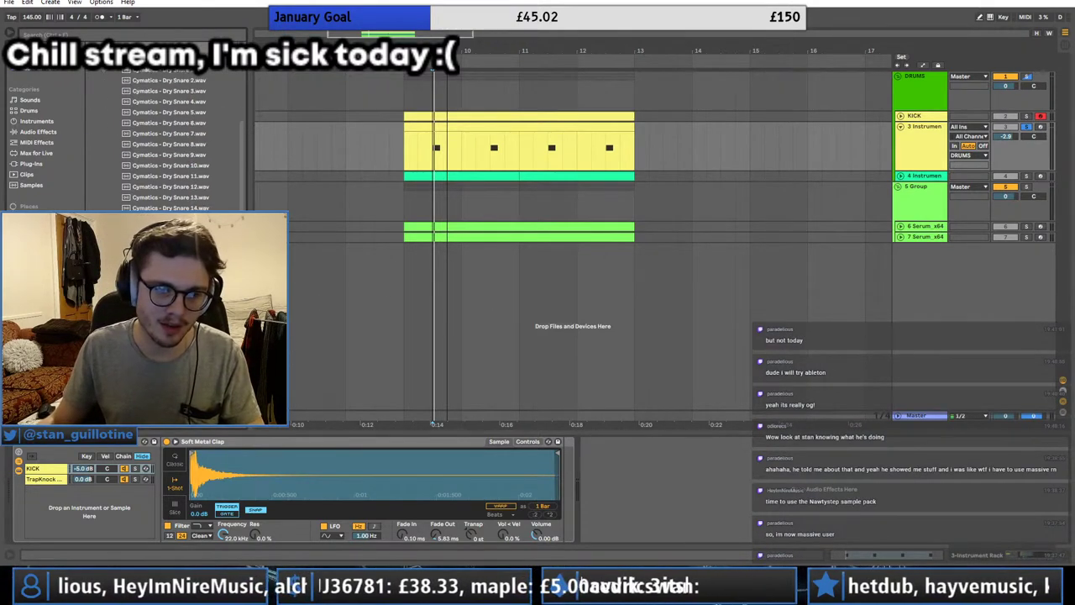
Step: Try Cymatics - Dry Snare 16 in the KICK chain with the chain soloed, and undo the sample swaps back to Cymatics - Kick 63
{"action": "left_click_drag", "start_coordinate": [250, 525], "coordinate": [252, 504]}
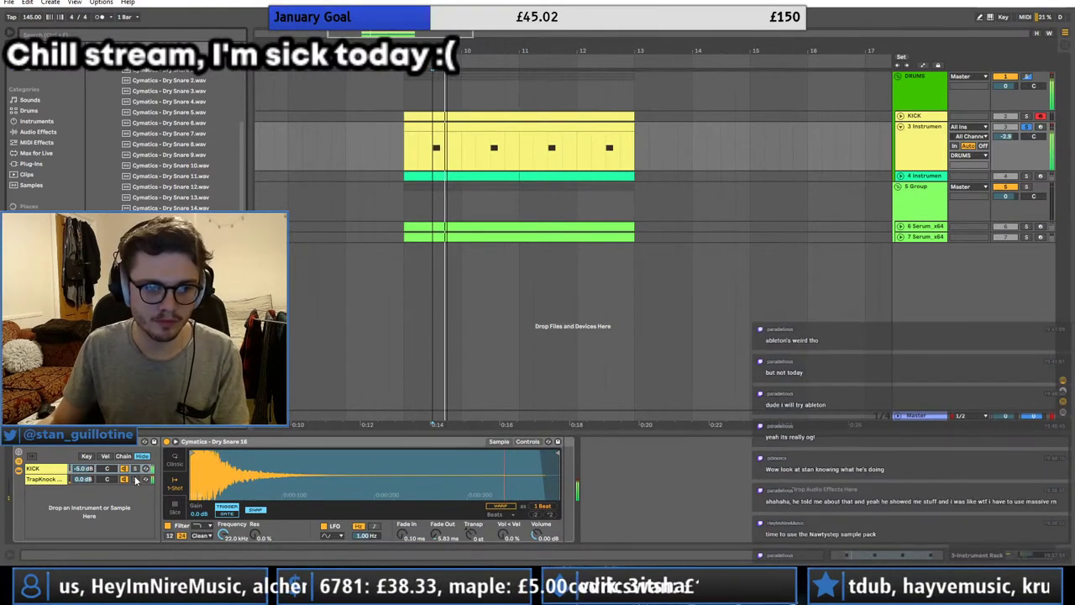
{"action": "left_click", "coordinate": [137, 480]}
{"action": "left_click", "coordinate": [137, 469]}
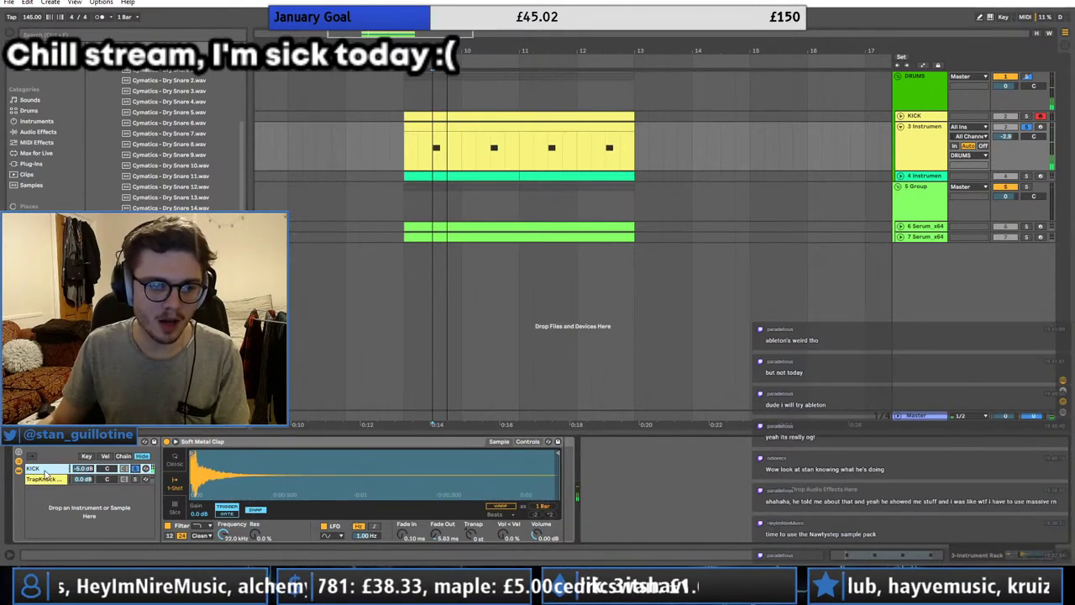
{"action": "left_click", "coordinate": [145, 480]}
{"action": "left_click", "coordinate": [136, 470]}
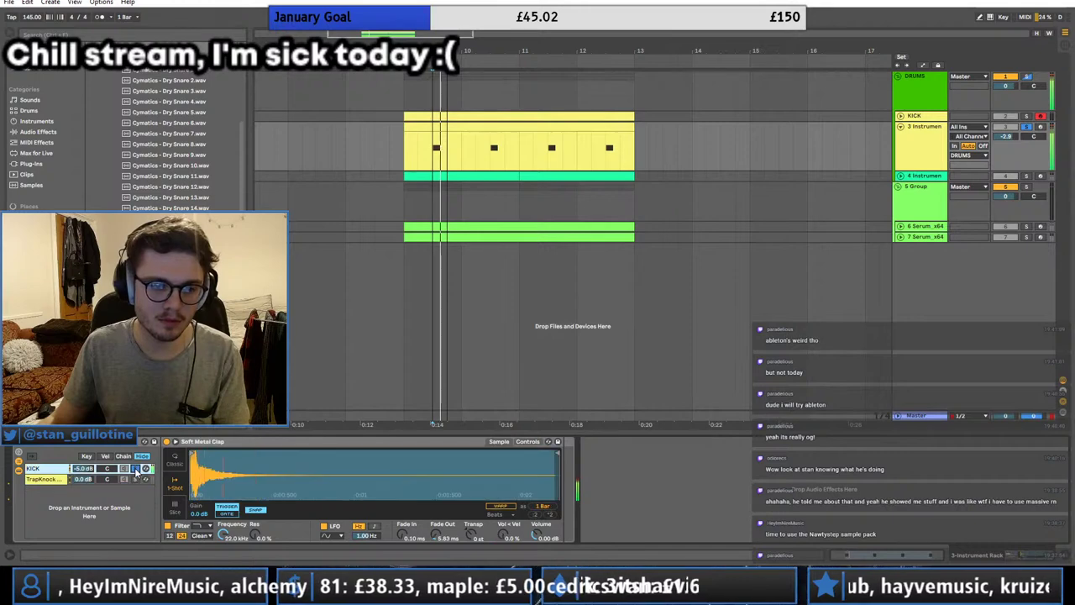
{"action": "left_click", "coordinate": [136, 469]}
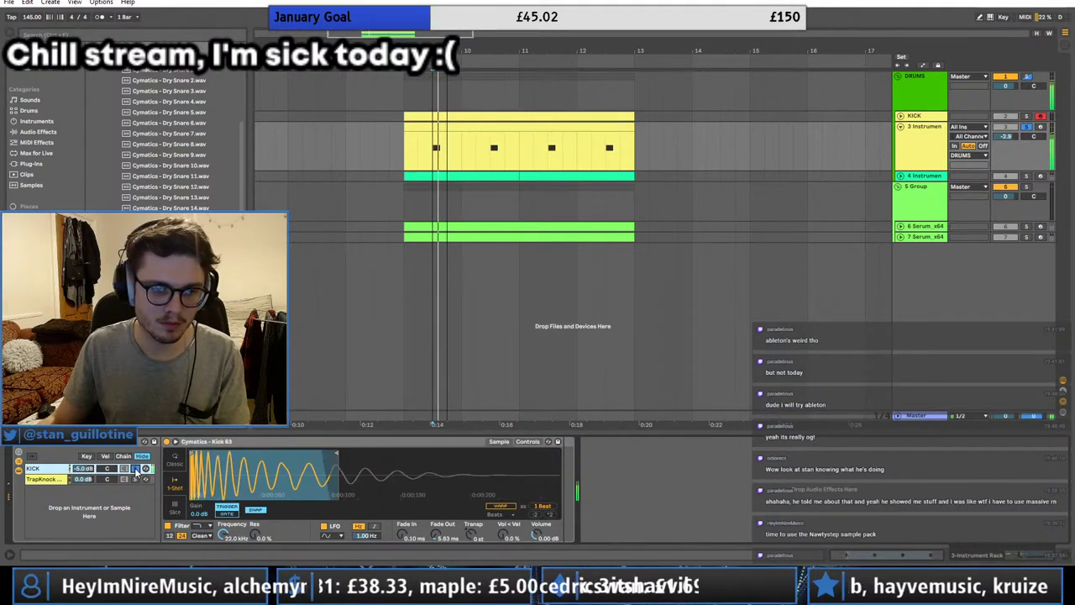
Step: Load Cymatics - Dry Snare 16 into the rack's second chain and shorten its tail to about 0.2 s with a 79.5 ms fade-out
{"action": "left_click", "coordinate": [144, 480]}
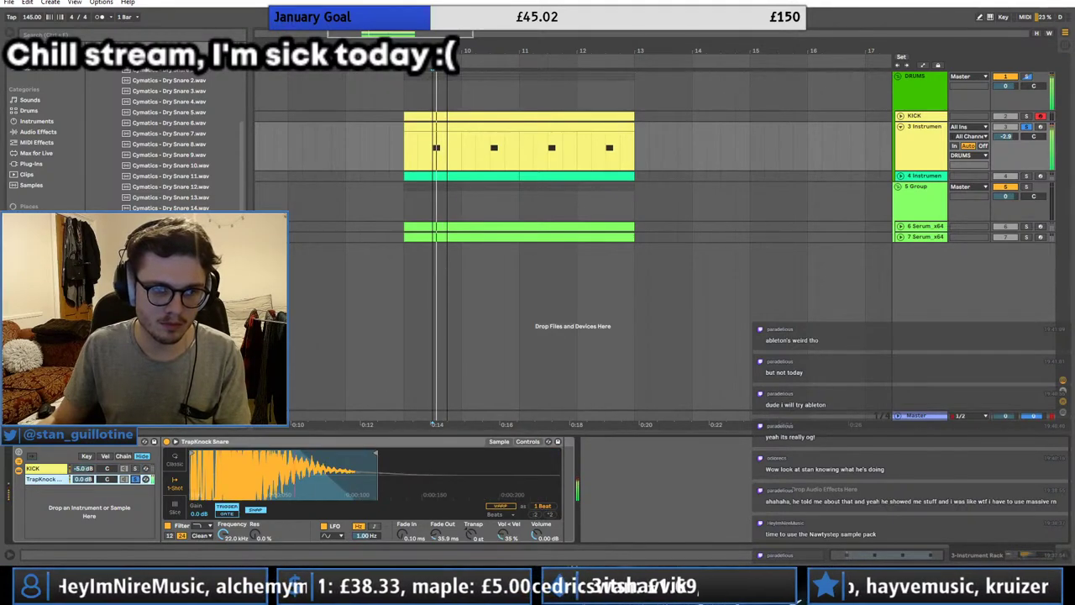
{"action": "key", "text": "ctrl+z"}
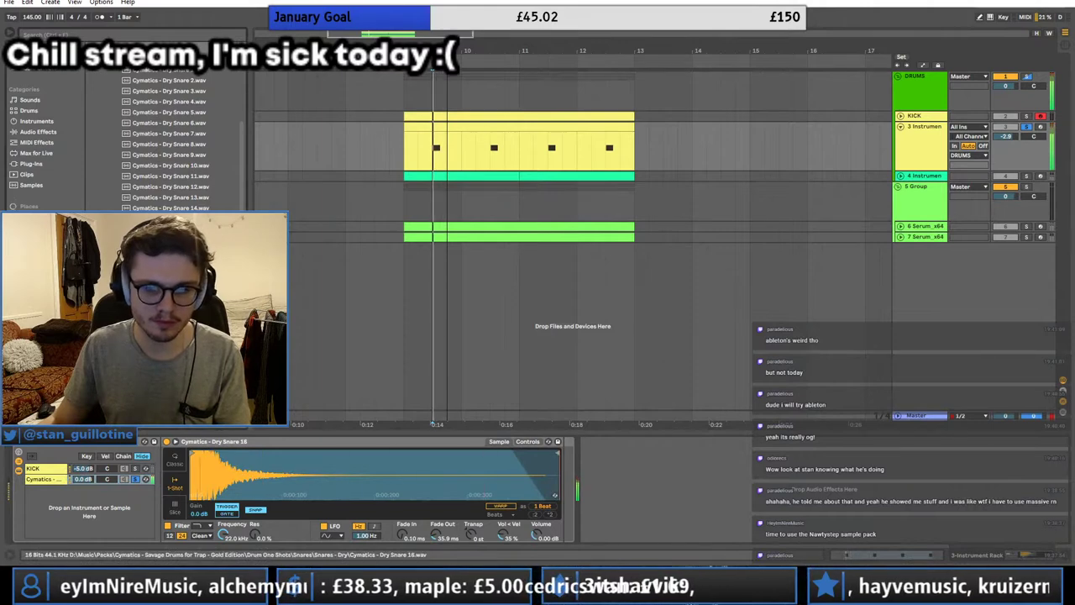
{"action": "mouse_move", "coordinate": [557, 453]}
{"action": "left_mouse_down"}
{"action": "mouse_move", "coordinate": [259, 452]}
{"action": "mouse_move", "coordinate": [383, 463]}
{"action": "left_mouse_up"}
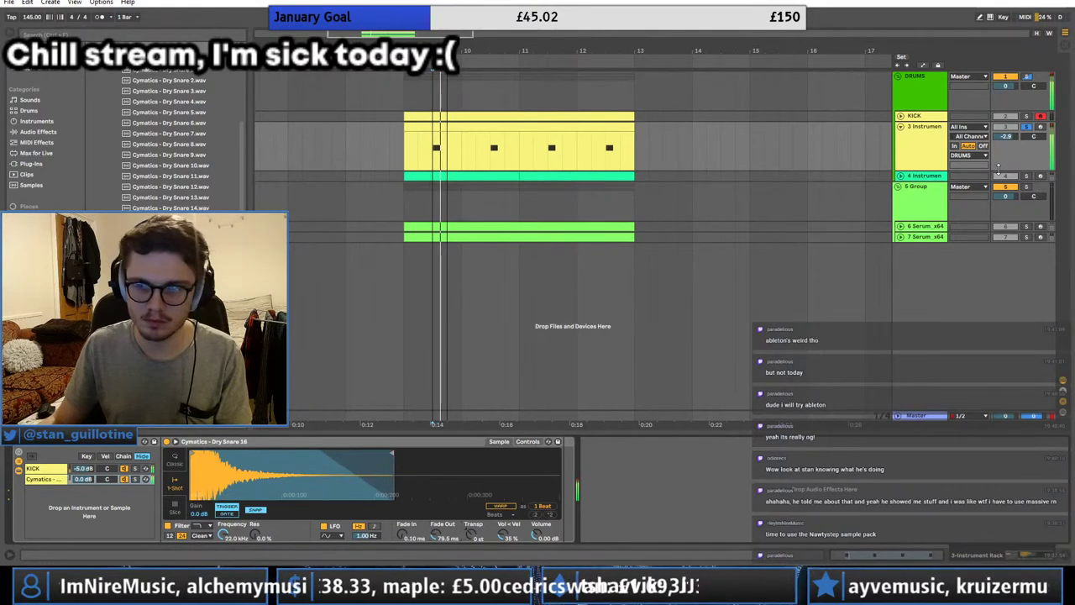
Step: Unsolo the drums and snare track and play the full loop from 9.1.1 to 13.1.1
{"action": "left_click", "coordinate": [1028, 126]}
{"action": "left_click_drag", "start_coordinate": [447, 152], "coordinate": [404, 151]}
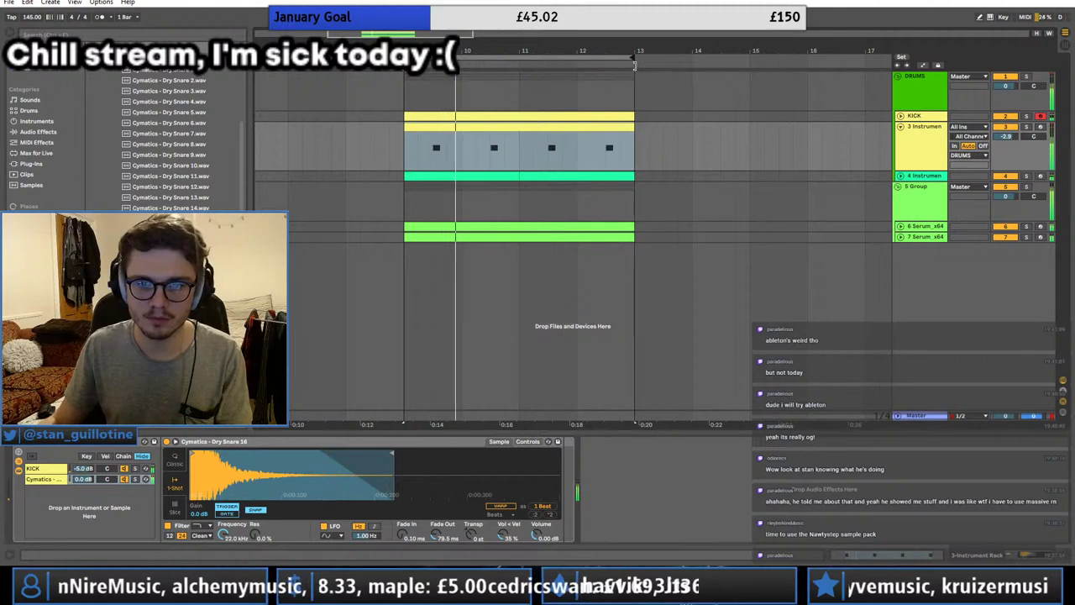
{"action": "left_click", "coordinate": [472, 151]}
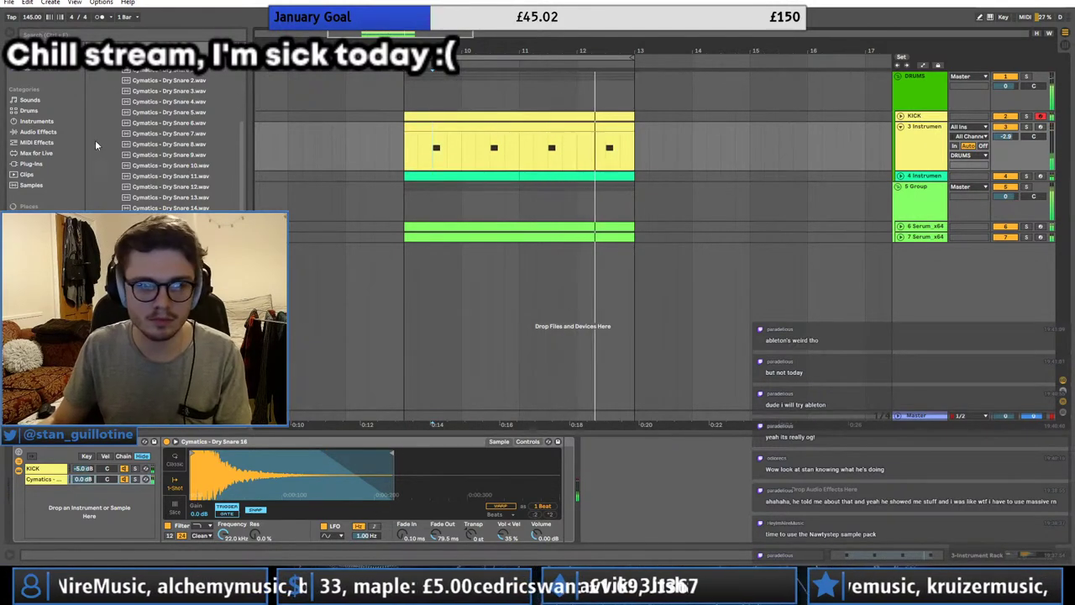
Step: Add CamelCrusher after the snare's instrument rack and choose its blank patch
{"action": "left_click", "coordinate": [31, 163]}
{"action": "double_click", "coordinate": [140, 121]}
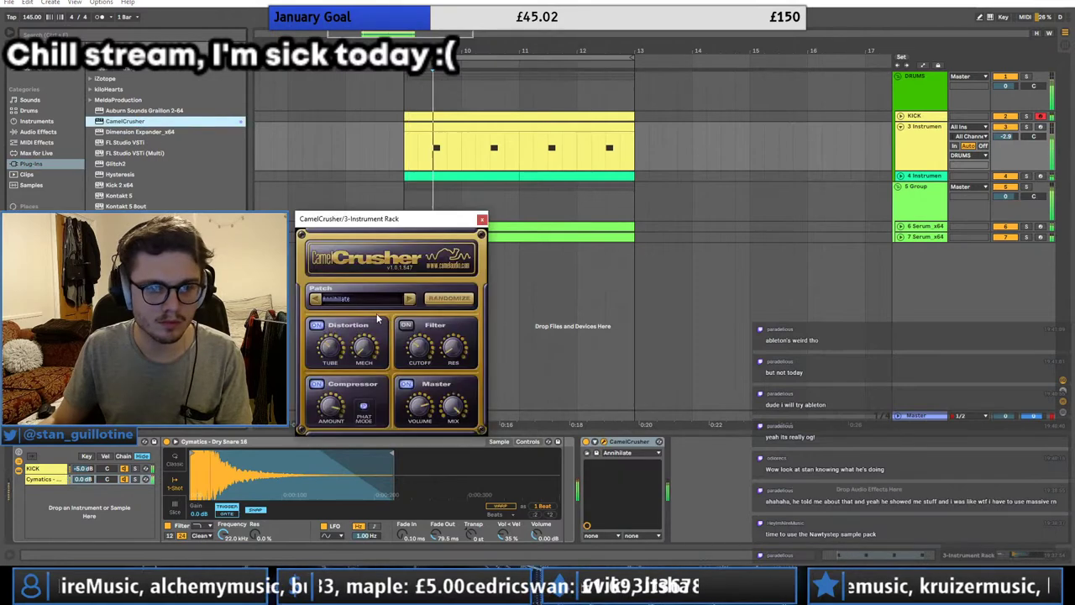
{"action": "left_click", "coordinate": [361, 298]}
{"action": "left_click", "coordinate": [399, 281]}
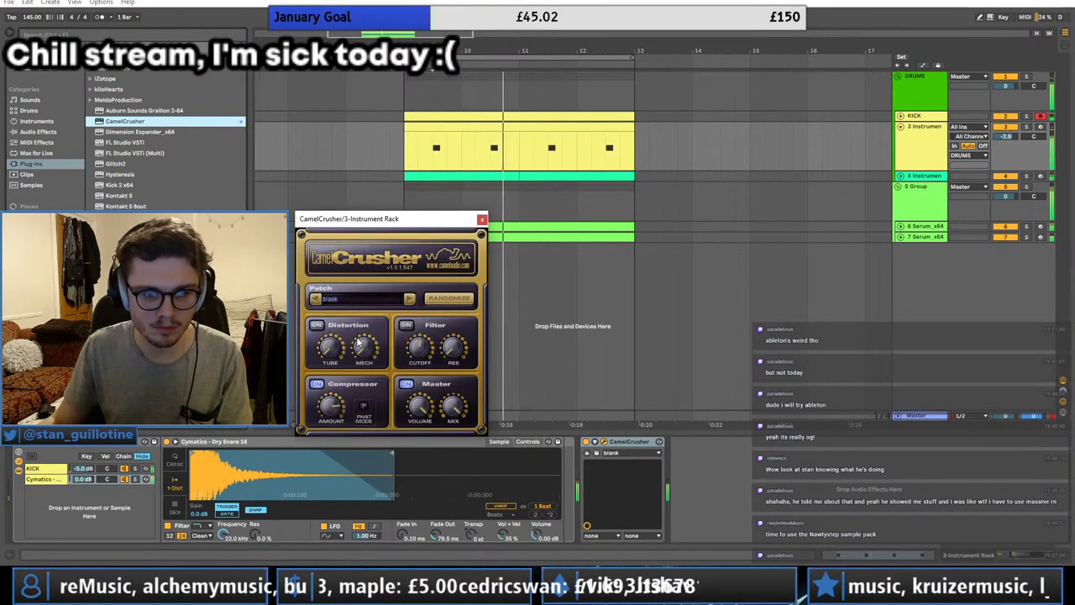
Step: Solo the snare track, set the rack's KICK chain to -3.0 dB, and close the CamelCrusher window
{"action": "left_click", "coordinate": [1025, 127]}
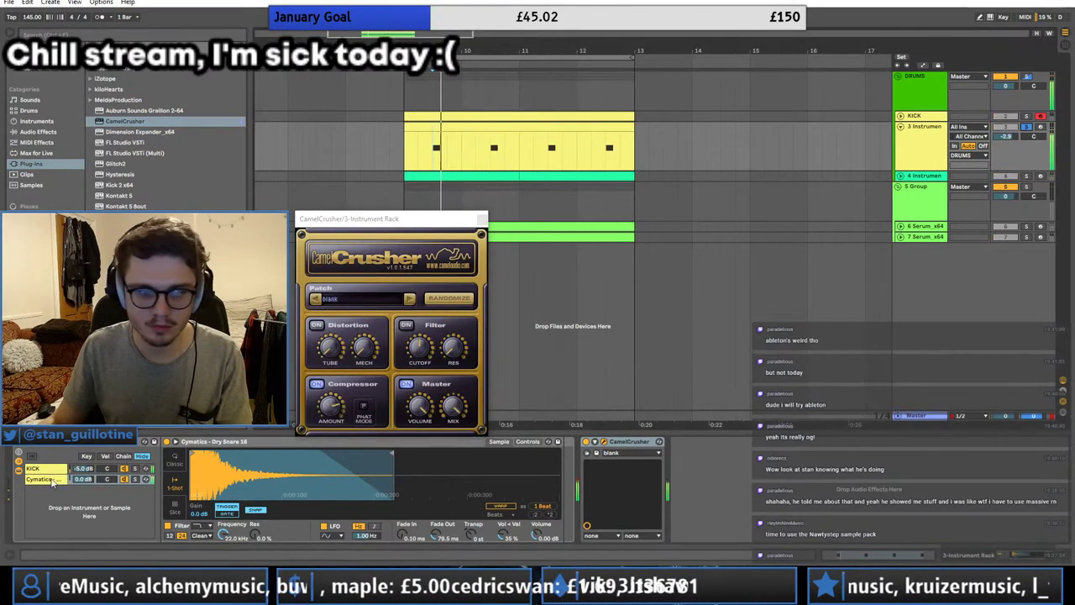
{"action": "left_click", "coordinate": [88, 468]}
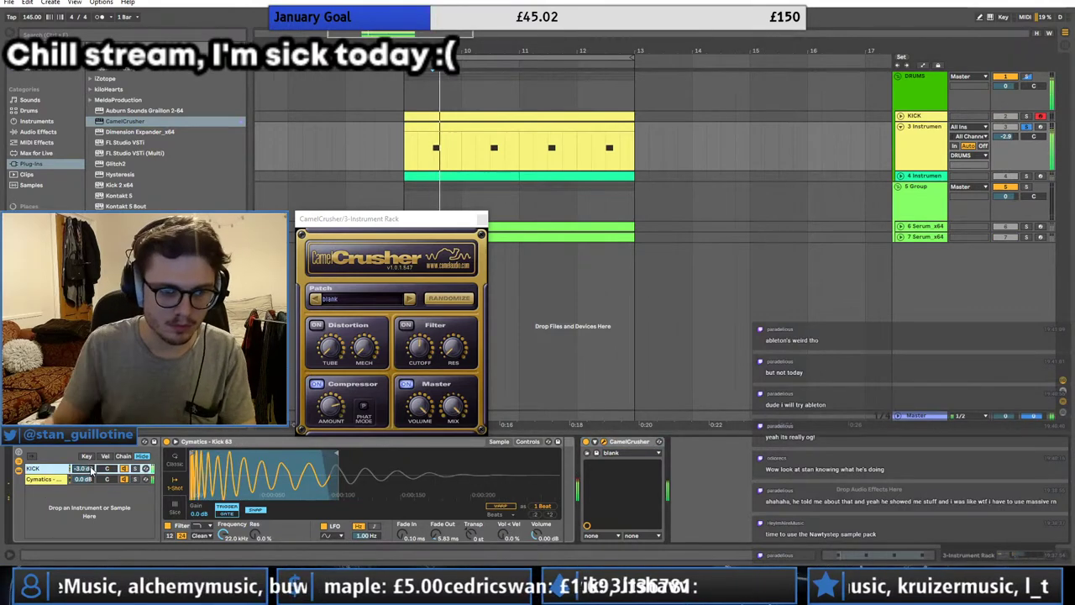
{"action": "left_click", "coordinate": [482, 220]}
Step: Insert a Saturator between the snare's instrument rack and CamelCrusher
{"action": "left_click", "coordinate": [42, 132]}
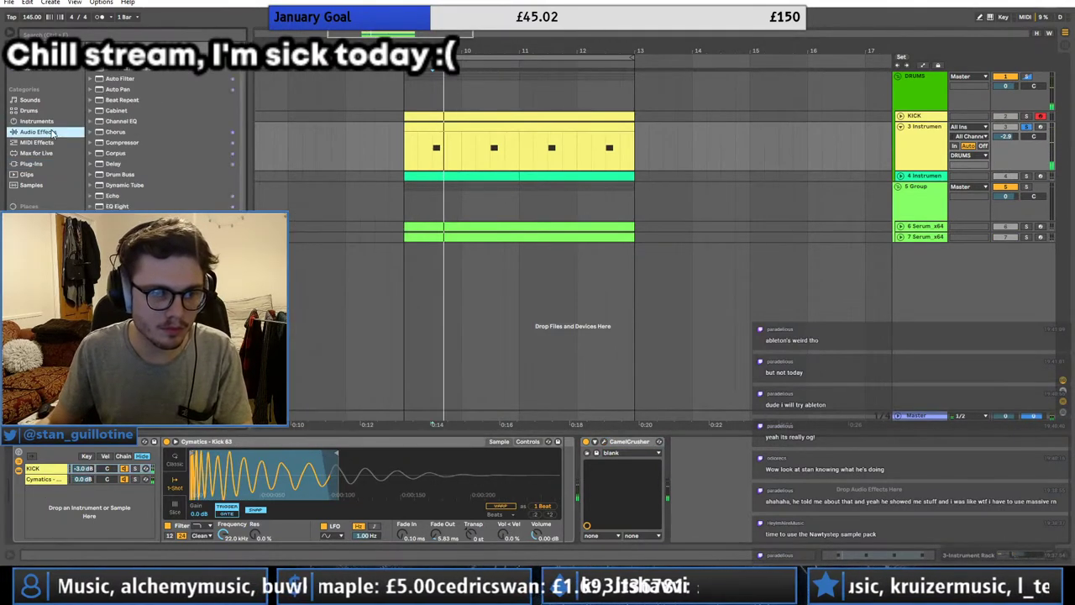
{"action": "scroll", "coordinate": [168, 143], "scroll_direction": "down", "scroll_amount": 3}
{"action": "left_click_drag", "start_coordinate": [123, 356], "coordinate": [593, 482]}
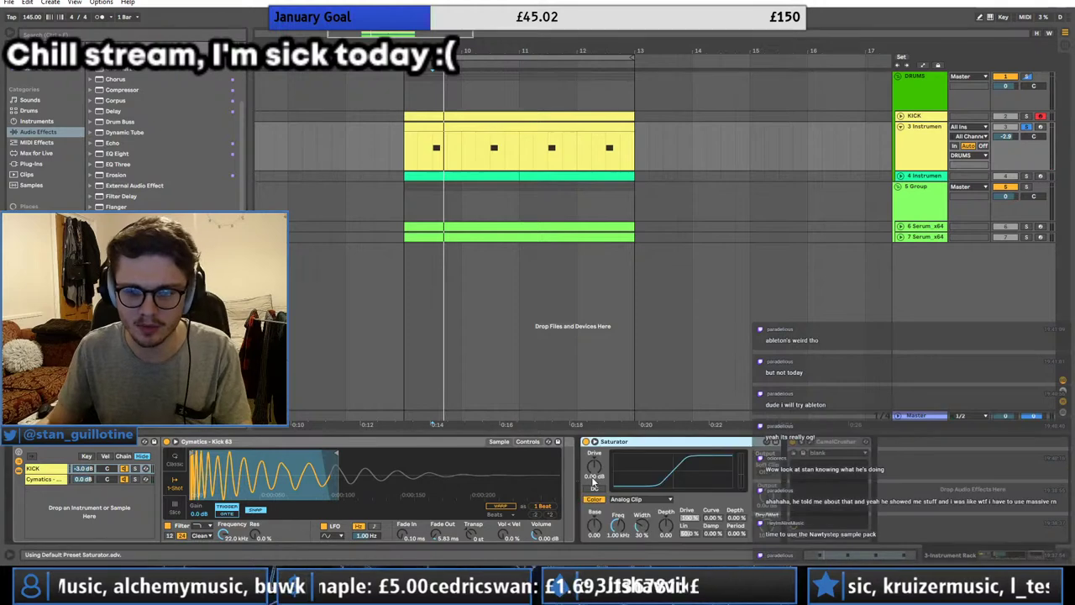
Step: Set the Saturator's drive to 3 dB and shorten the end of the Dry Snare 16 sample in the rack's second chain
{"action": "key", "text": "space"}
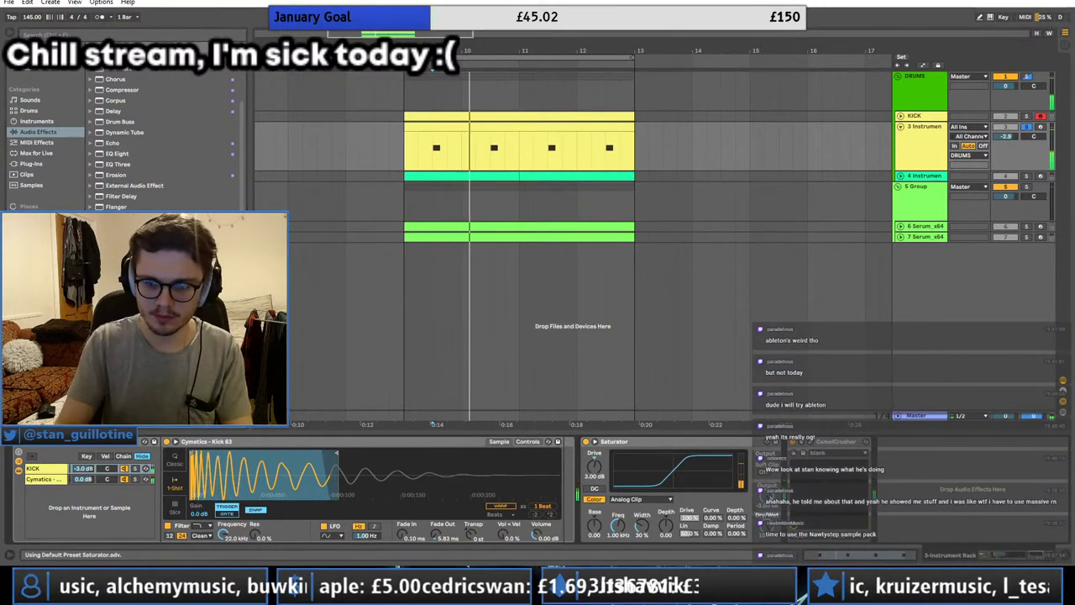
{"action": "left_click", "coordinate": [59, 480]}
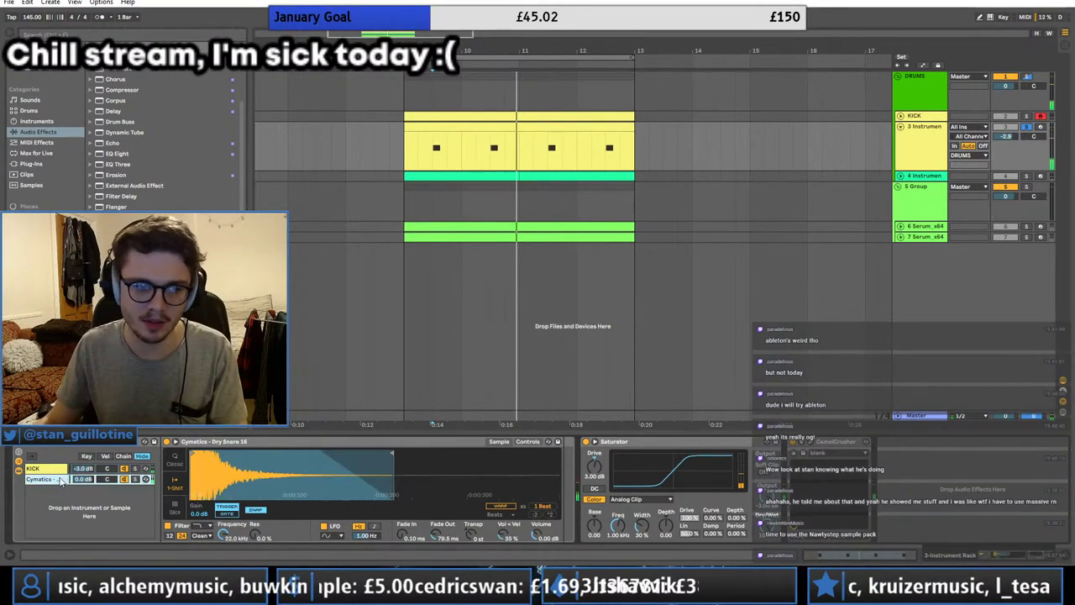
{"action": "key", "text": "space"}
{"action": "left_click_drag", "start_coordinate": [392, 454], "coordinate": [374, 453]}
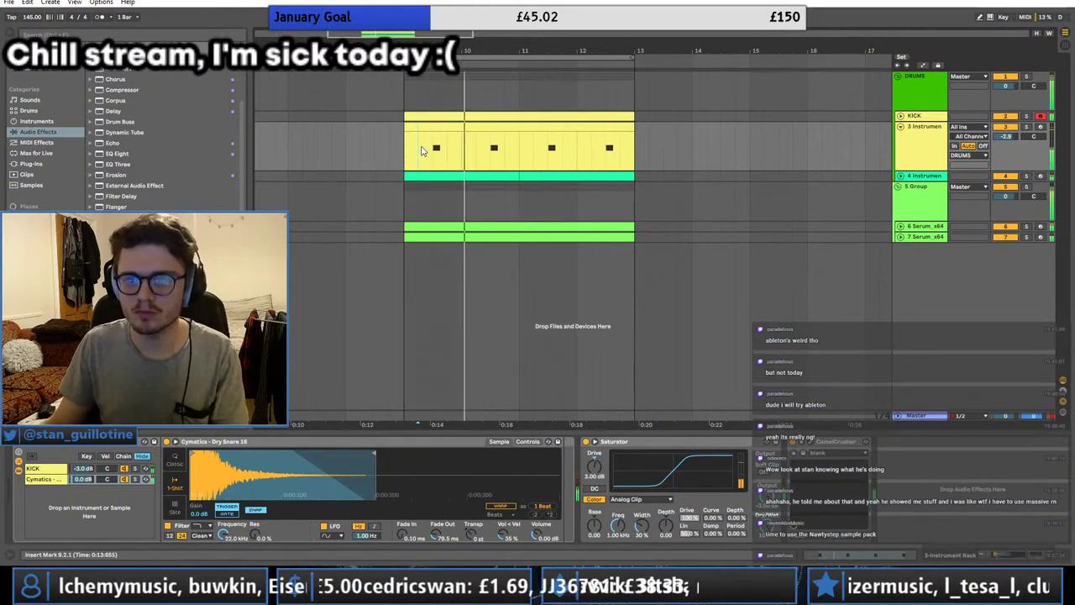
Step: Fold the snare track, then inspect the fourth instrument track's clip and devices during playback and fold it again
{"action": "left_click", "coordinate": [900, 126]}
{"action": "left_click", "coordinate": [914, 137]}
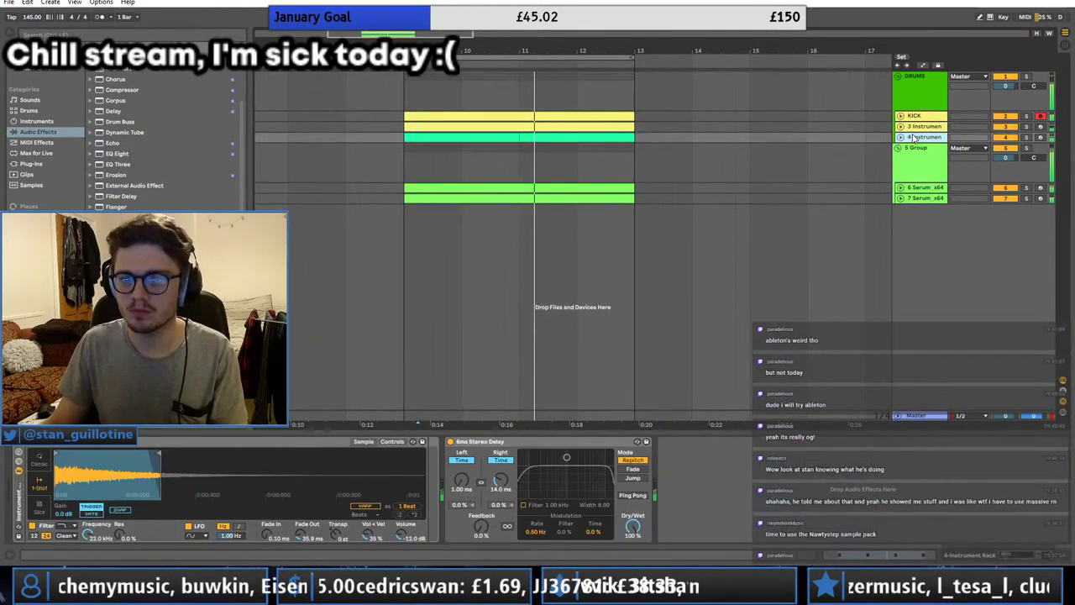
{"action": "left_click", "coordinate": [901, 137]}
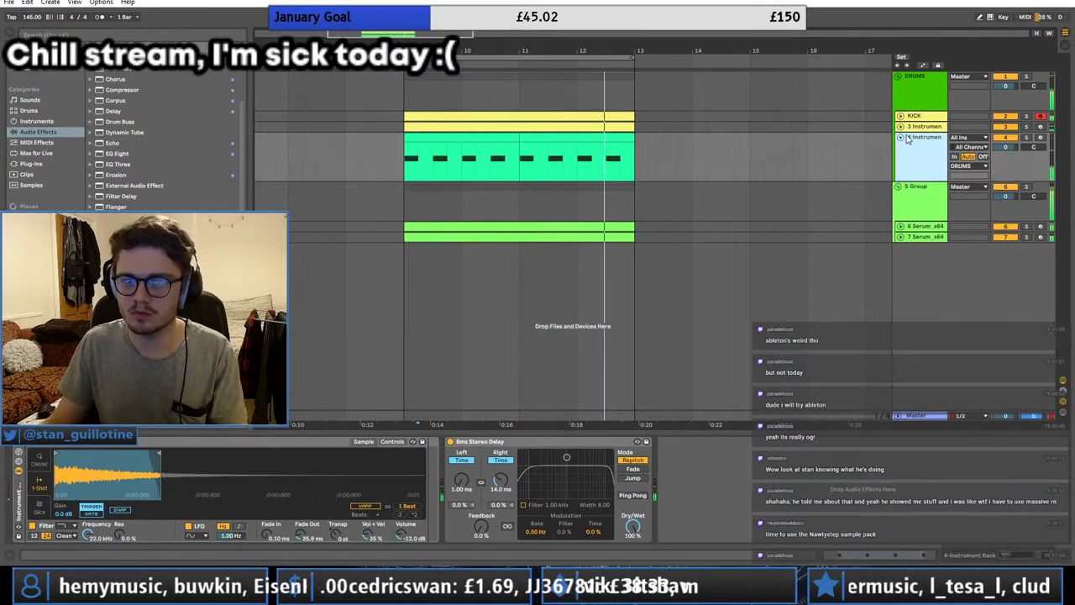
{"action": "right_click", "coordinate": [922, 154]}
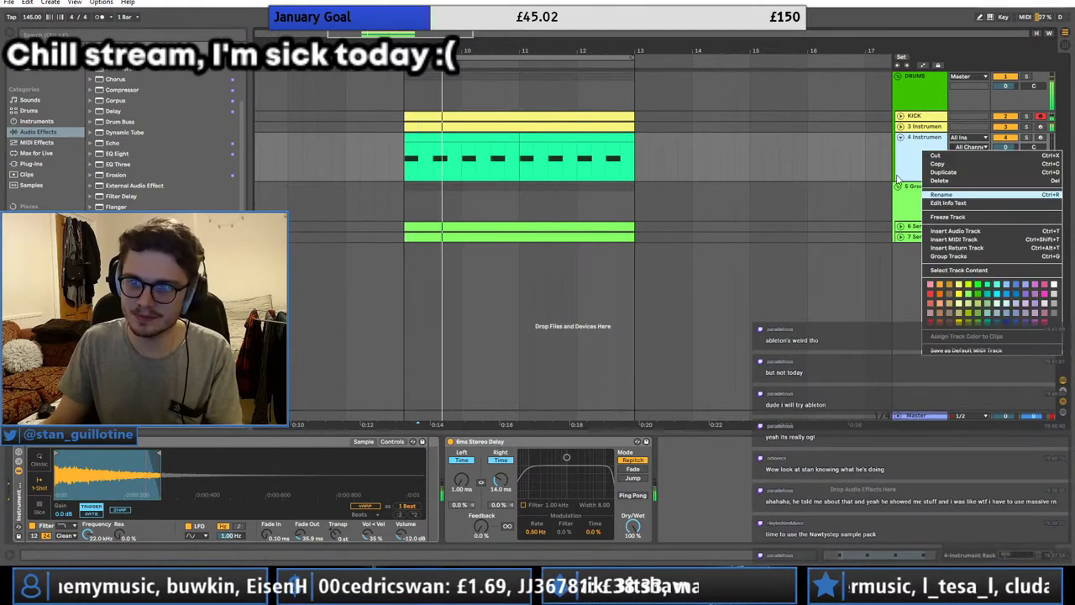
{"action": "left_click", "coordinate": [898, 179]}
{"action": "left_click", "coordinate": [900, 137]}
Step: Add a MIDI track below the Serum tracks and insert a two-beat MIDI clip in it at bar 9
{"action": "left_click", "coordinate": [918, 199]}
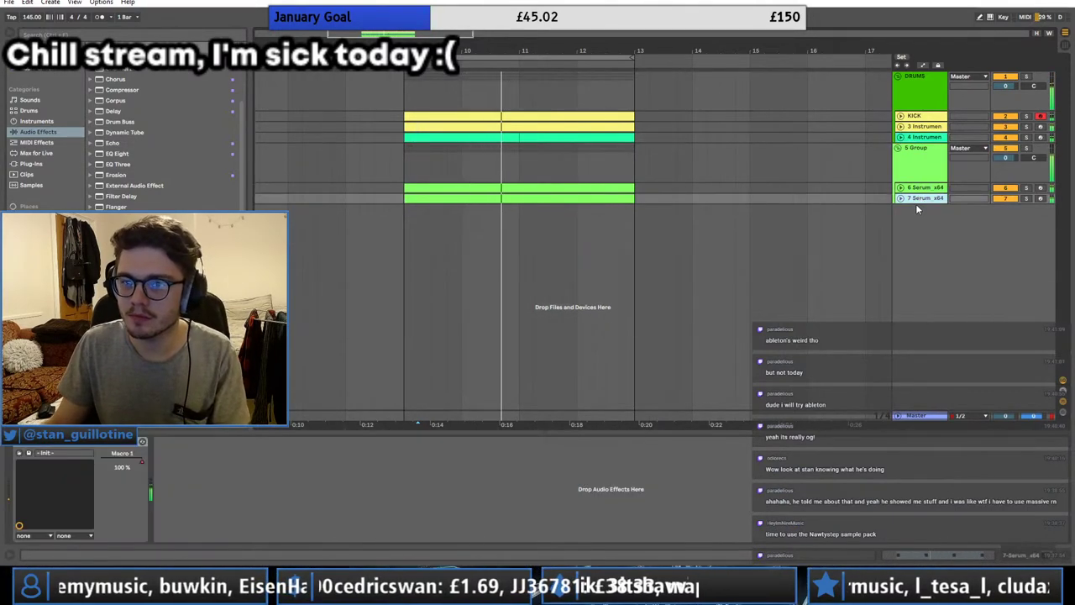
{"action": "right_click", "coordinate": [915, 203]}
{"action": "right_click", "coordinate": [888, 268]}
{"action": "right_click", "coordinate": [928, 239]}
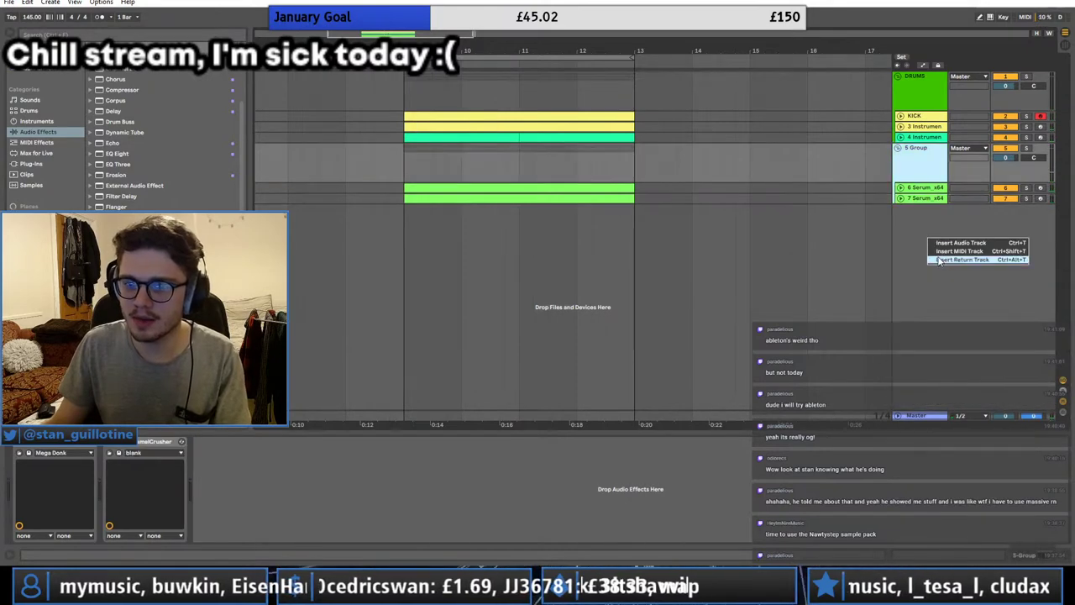
{"action": "left_click", "coordinate": [956, 252]}
{"action": "right_click", "coordinate": [423, 221]}
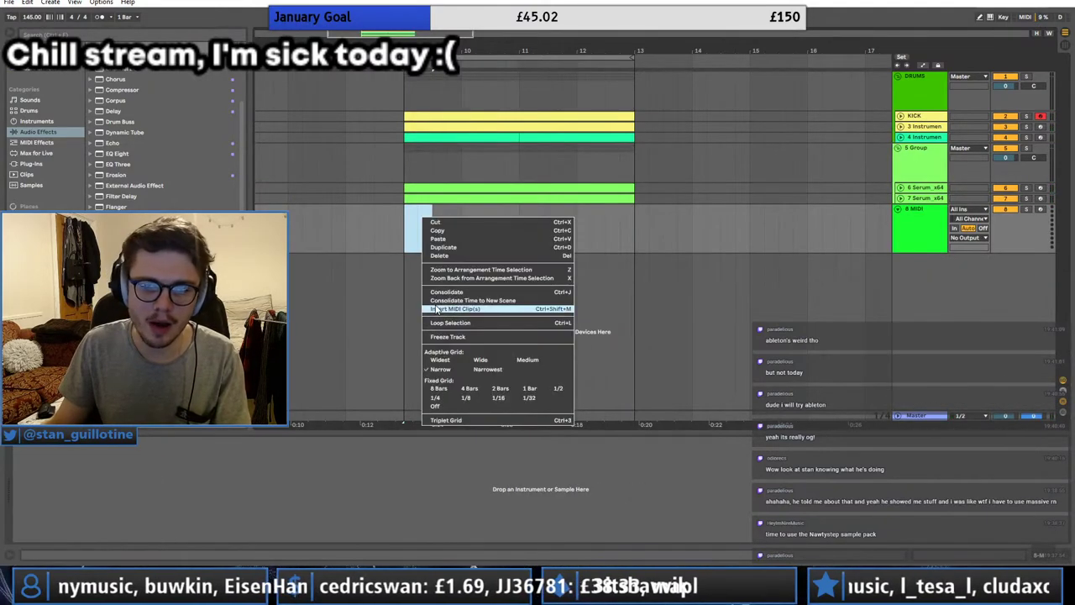
{"action": "left_click", "coordinate": [445, 309]}
Step: Solo the second Serum track to audition its repeated notes and check their pitch, and unsolo it to hear the full mix
{"action": "left_click", "coordinate": [487, 199]}
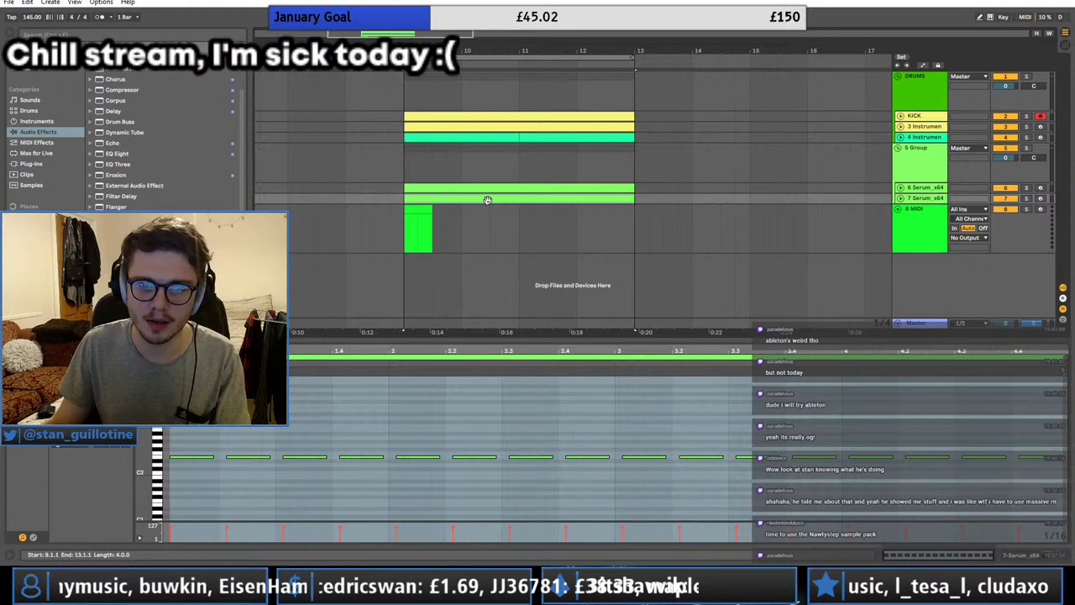
{"action": "left_click", "coordinate": [1026, 198]}
{"action": "key", "text": "space"}
{"action": "left_click", "coordinate": [258, 453]}
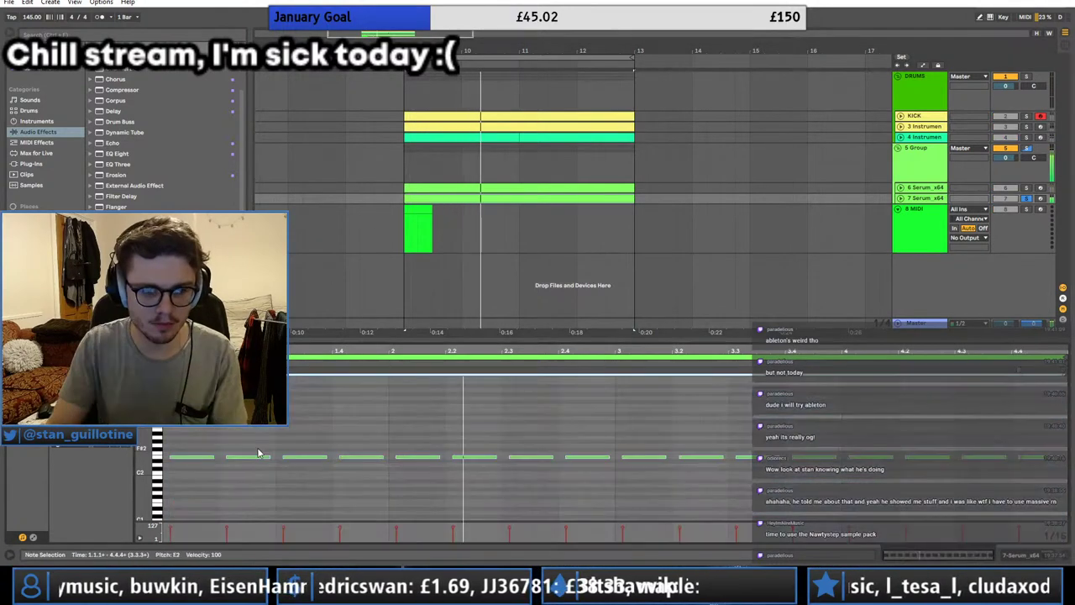
{"action": "key", "text": "Up"}
{"action": "key", "text": "space"}
{"action": "key", "text": "space"}
{"action": "left_click", "coordinate": [1026, 198]}
{"action": "key", "text": "space"}
{"action": "key", "text": "space"}
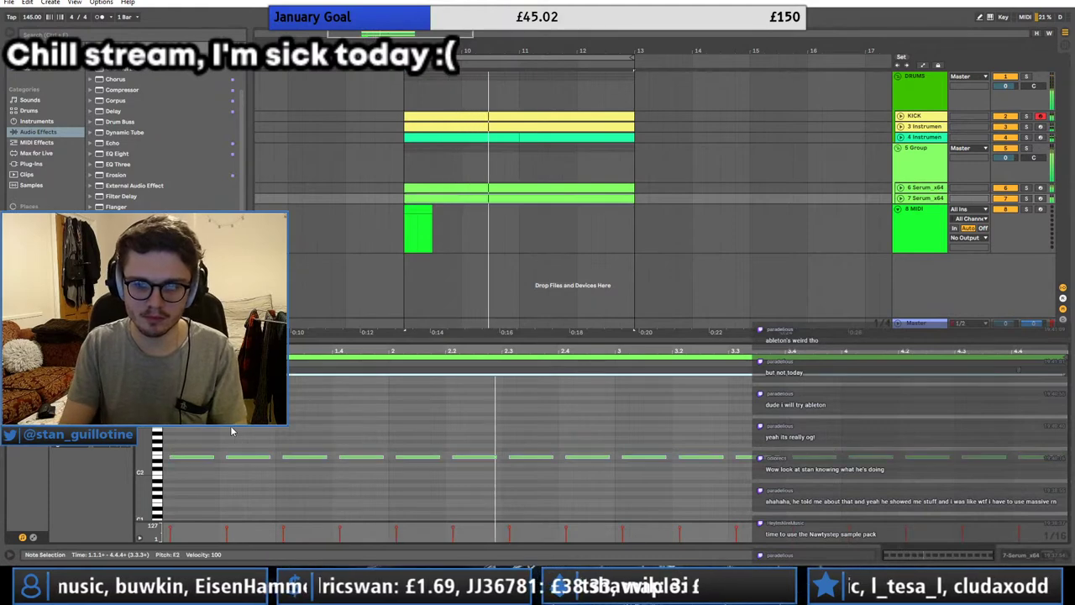
Step: Load the Serum_x64 instrument onto the new MIDI track and close its plug-in window
{"action": "left_click", "coordinate": [418, 228]}
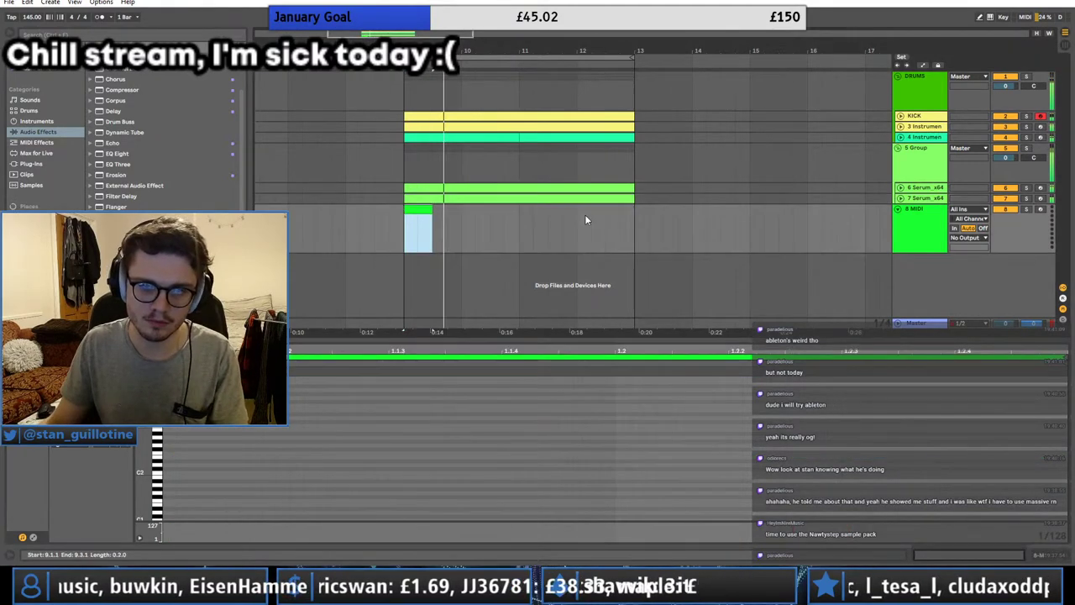
{"action": "double_click", "coordinate": [919, 233]}
{"action": "left_click", "coordinate": [36, 165]}
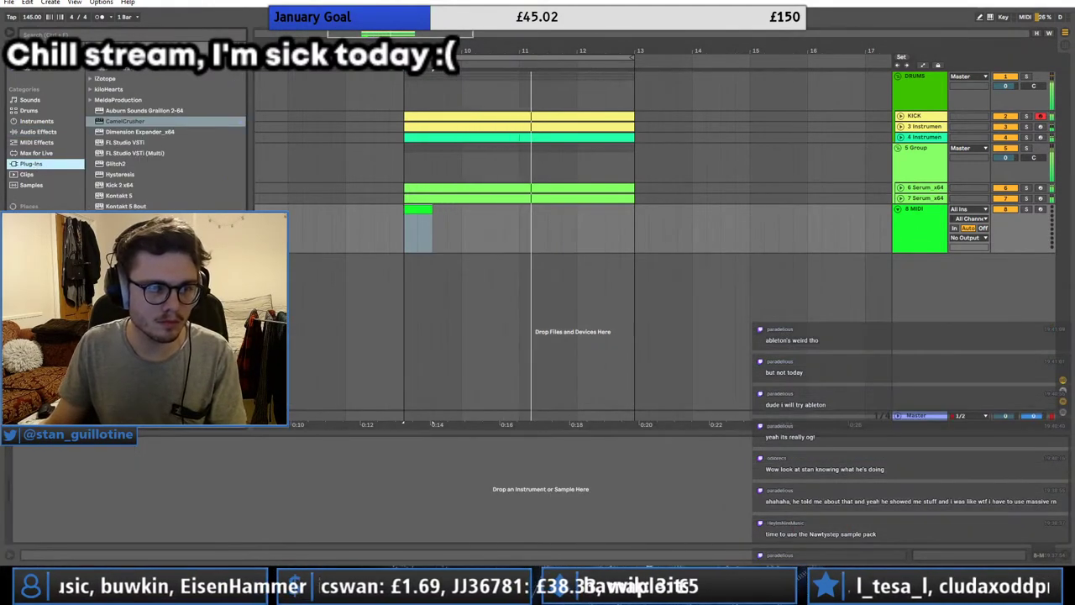
{"action": "left_click_drag", "start_coordinate": [126, 313], "coordinate": [343, 258]}
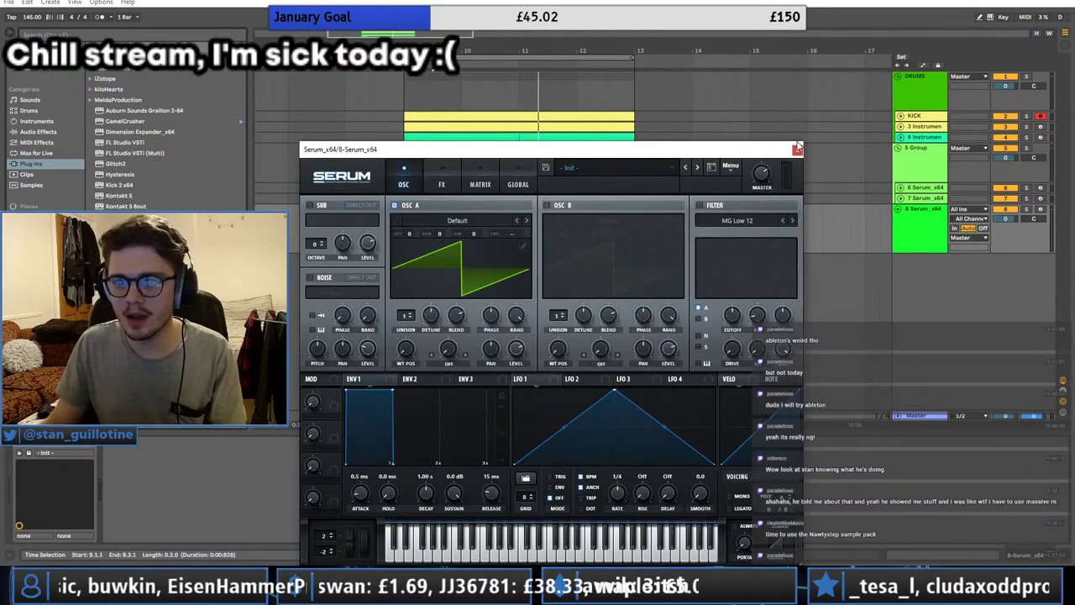
{"action": "left_click", "coordinate": [797, 149]}
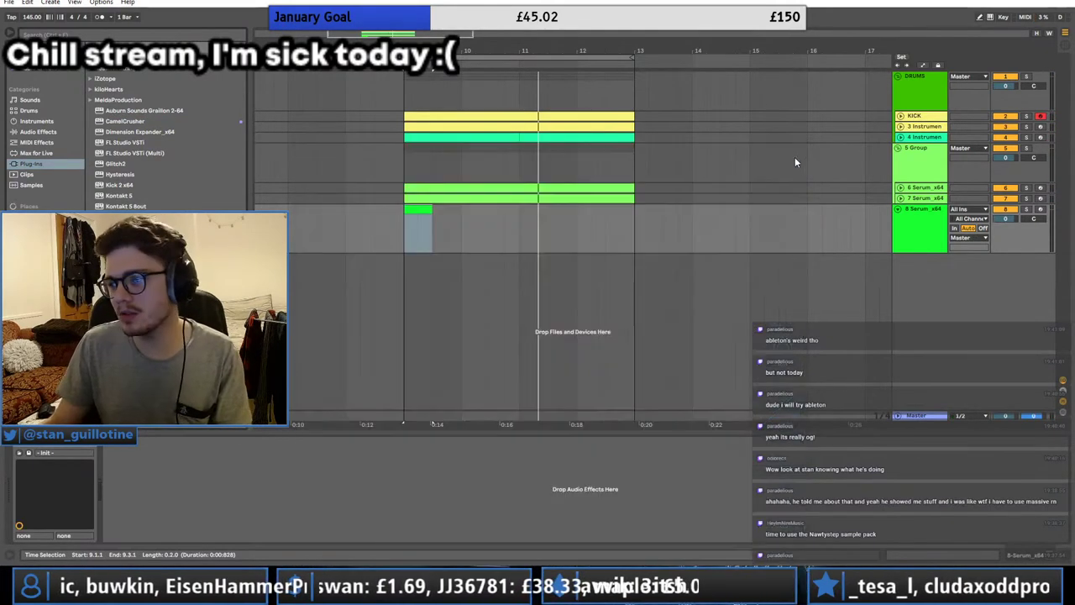
Step: Add a sustained E2 note from the start of the new track's MIDI clip and return to the track's devices
{"action": "key", "text": "ctrl+shift+m"}
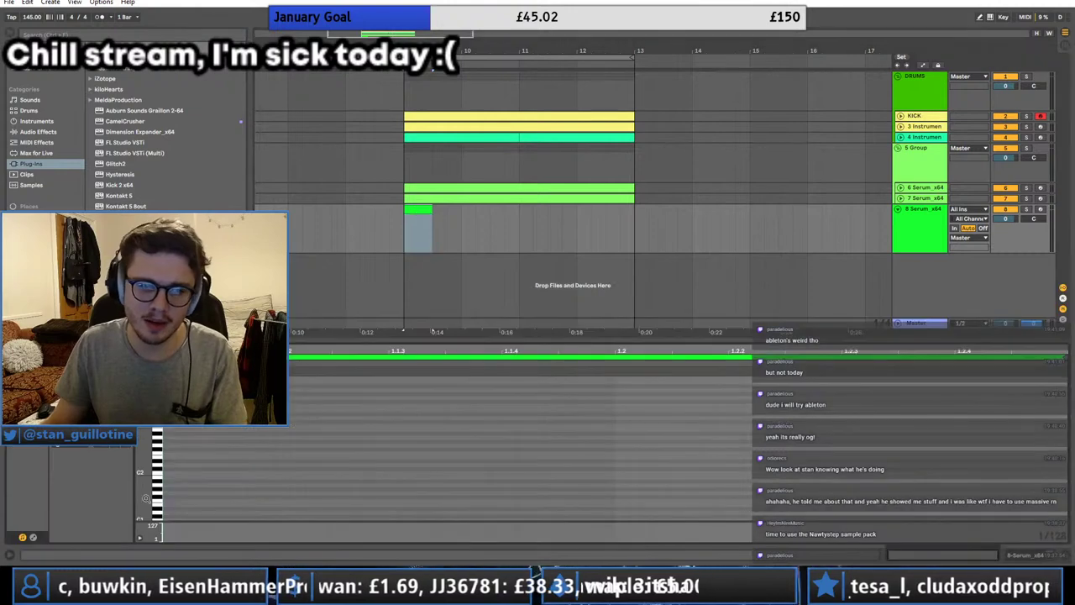
{"action": "double_click", "coordinate": [172, 457]}
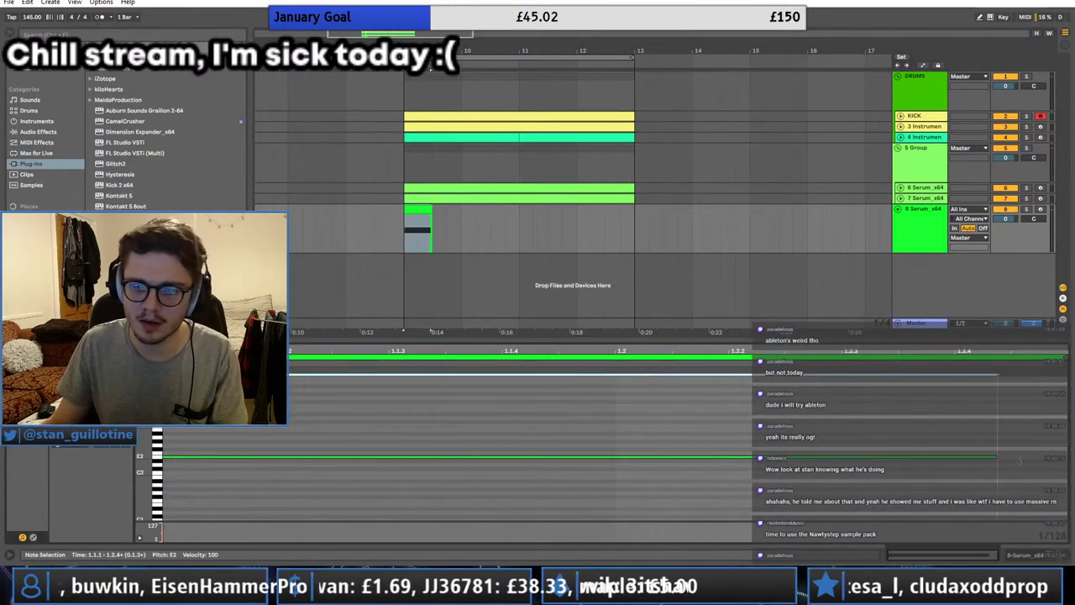
{"action": "left_click", "coordinate": [938, 227]}
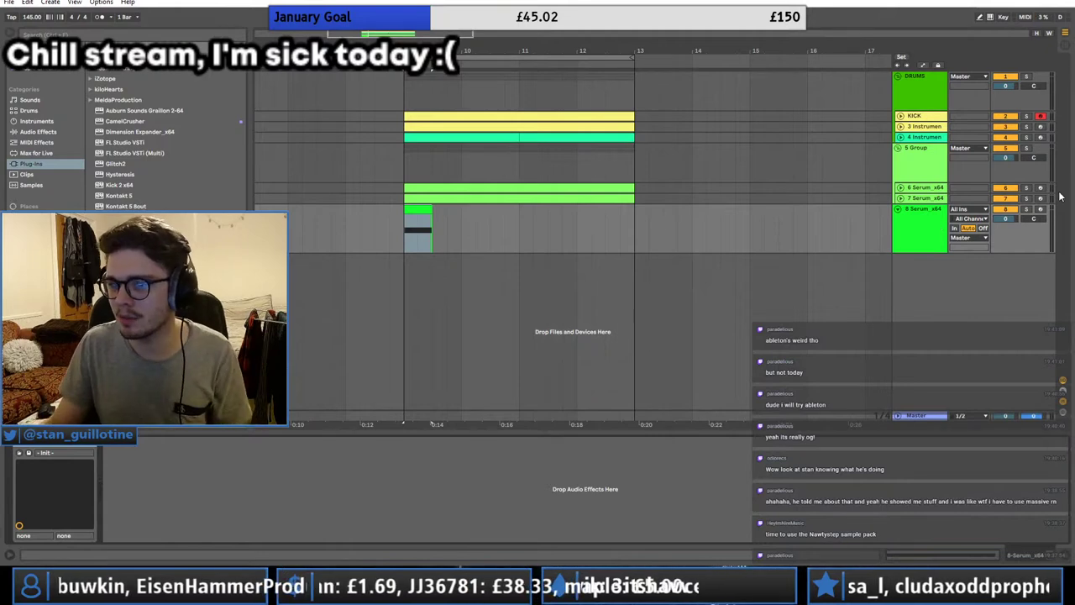
Step: Audition the new Serum track with and without the other tracks, open its Serum window, and leave the track soloed
{"action": "key", "text": "space"}
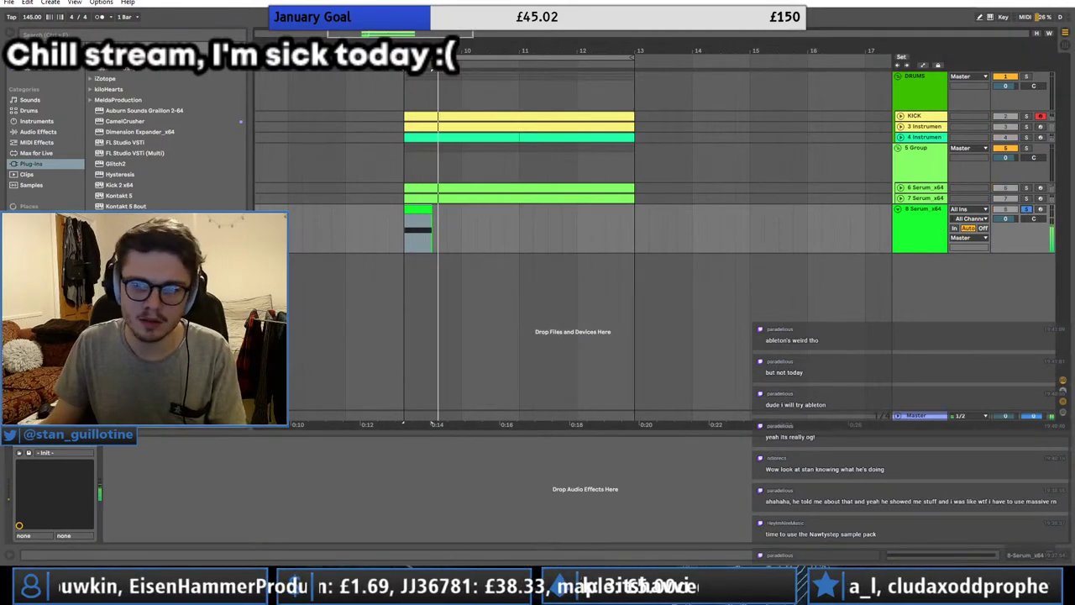
{"action": "left_click", "coordinate": [1027, 209]}
{"action": "left_click", "coordinate": [38, 442]}
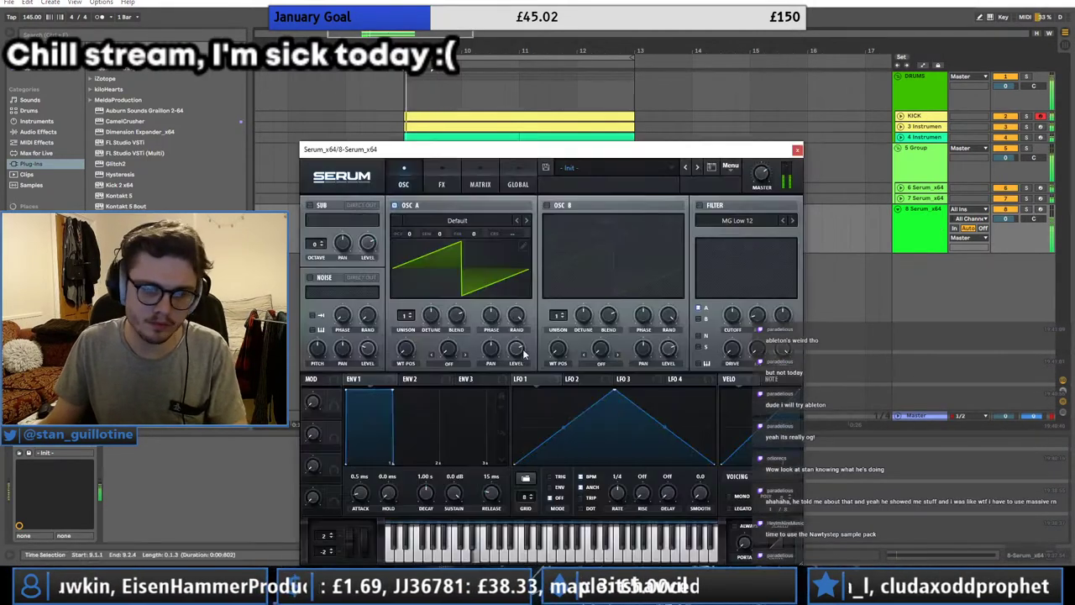
{"action": "left_click", "coordinate": [1025, 208]}
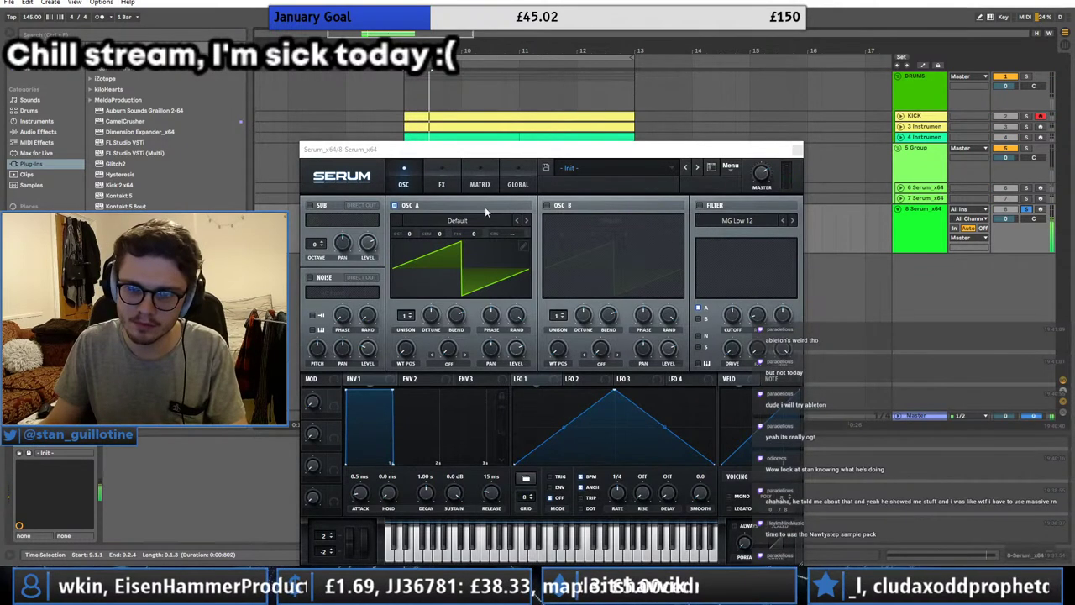
Step: Set oscillator A to 7 unison voices with a detune of about 0.20
{"action": "left_click", "coordinate": [442, 184]}
{"action": "left_click", "coordinate": [405, 185]}
{"action": "key", "text": "space"}
{"action": "left_click_drag", "start_coordinate": [404, 315], "coordinate": [413, 264]}
{"action": "left_click_drag", "start_coordinate": [434, 316], "coordinate": [435, 320]}
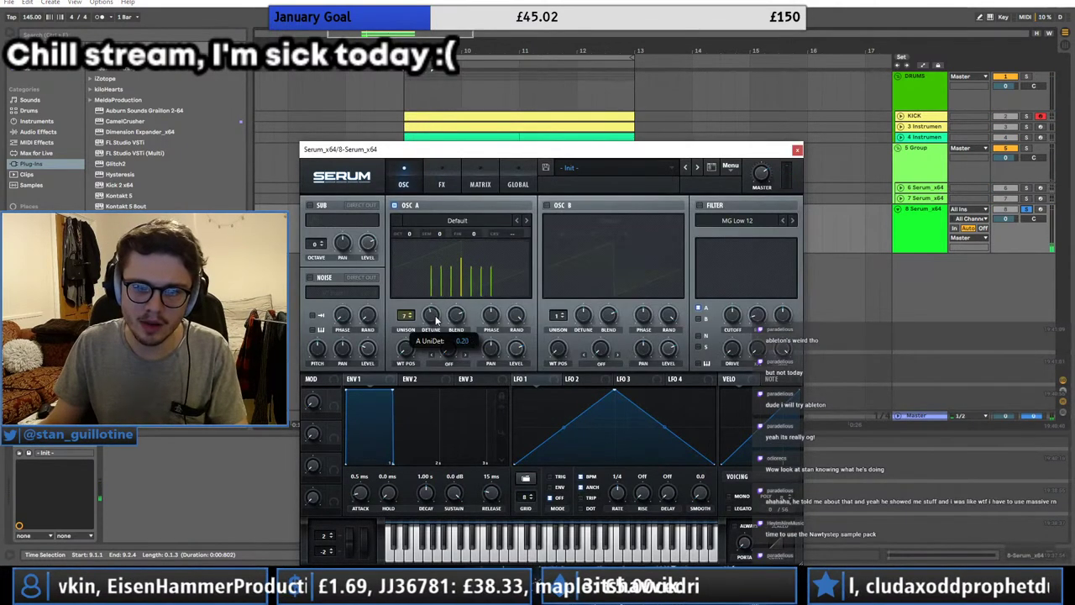
Step: Enable Serum's MG Low 12 filter and modulate its cutoff with LFO 1 at a 1/2 rate
{"action": "left_click", "coordinate": [440, 184]}
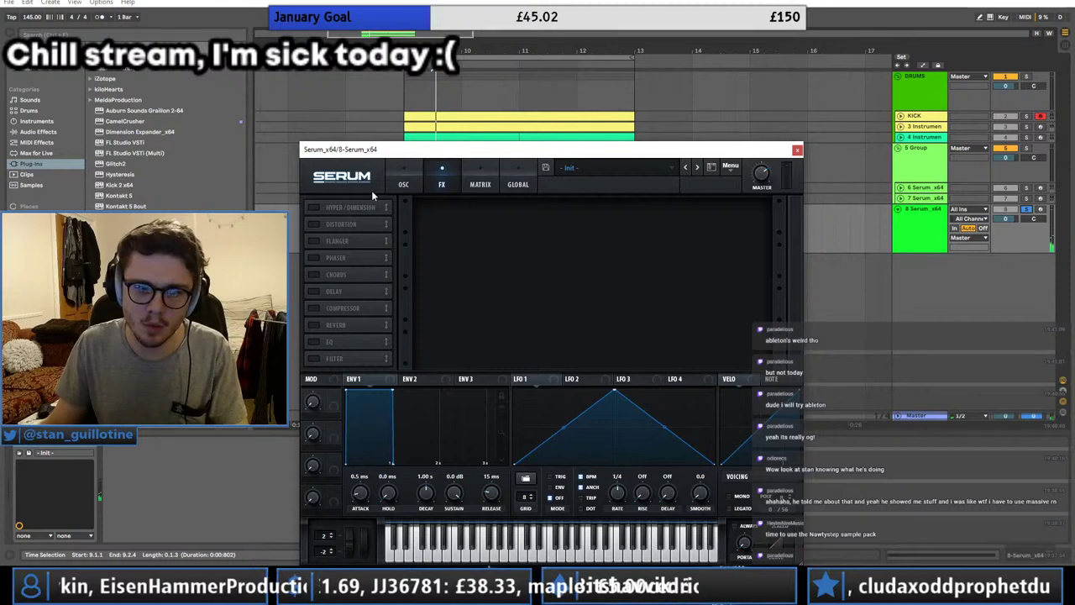
{"action": "left_click", "coordinate": [403, 184]}
{"action": "left_click", "coordinate": [701, 205]}
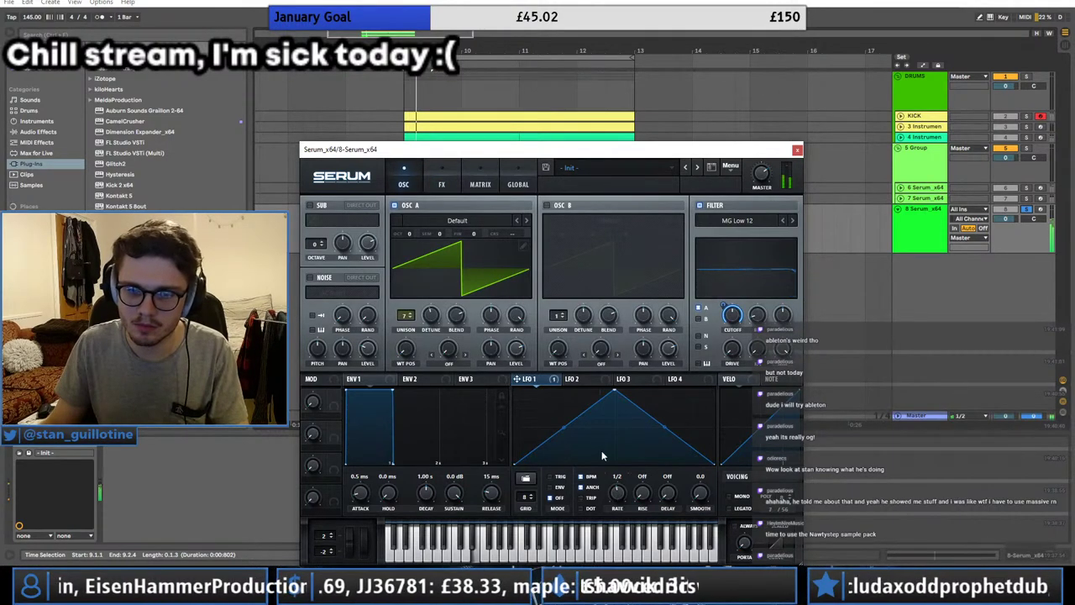
Step: Enable the filter effect in Serum's effects rack and set its type to Phs 24+
{"action": "left_click", "coordinate": [440, 181]}
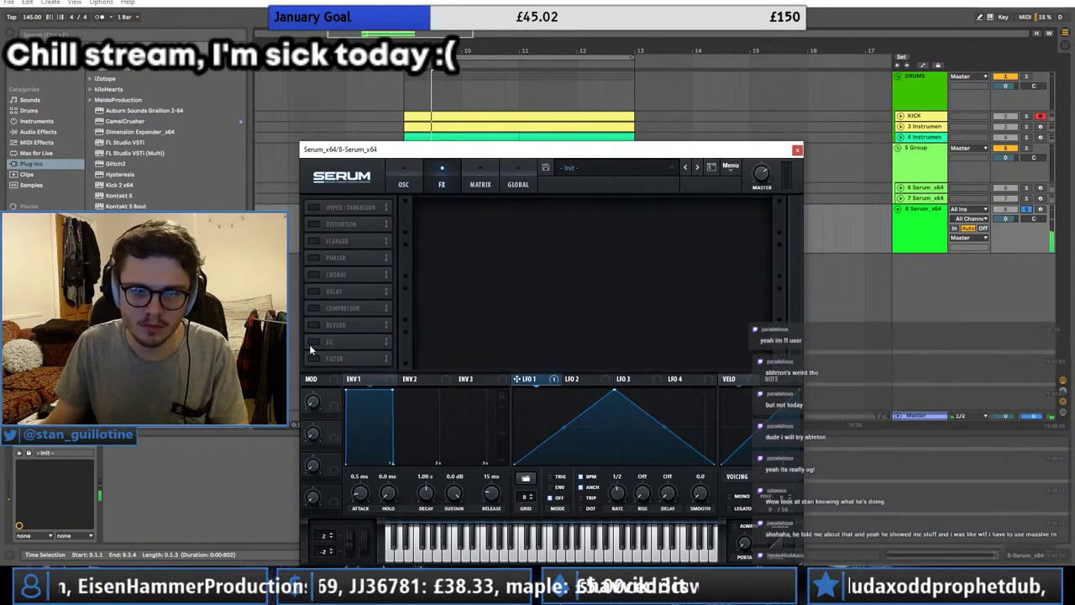
{"action": "left_click", "coordinate": [314, 360]}
{"action": "left_click", "coordinate": [490, 218]}
{"action": "mouse_move", "coordinate": [496, 254]}
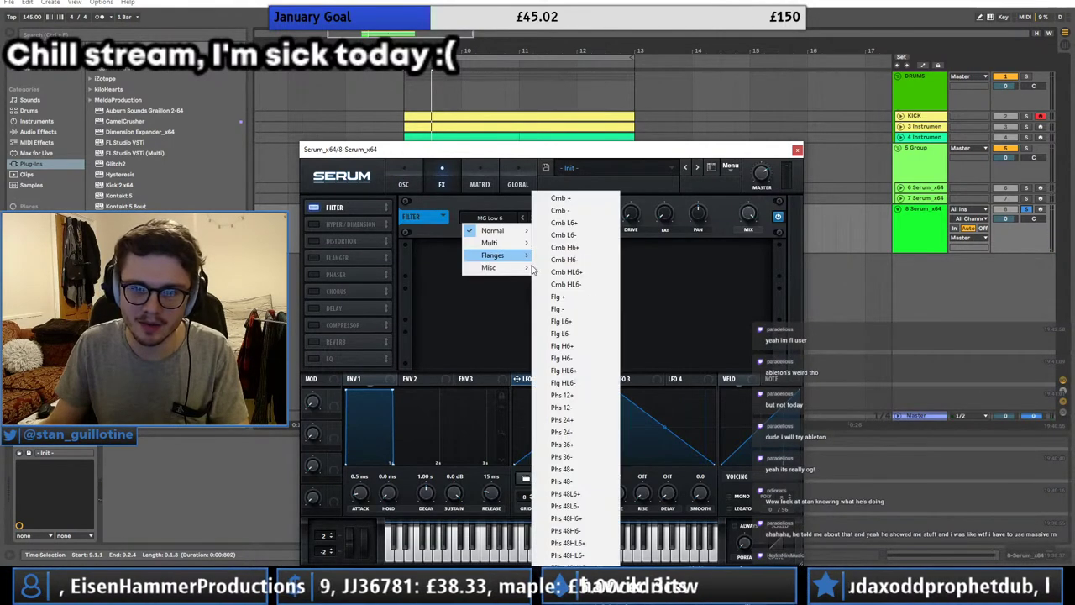
{"action": "left_click", "coordinate": [577, 421]}
Step: Modulate the effect filter's cutoff with LFO 1 at an amount of about 56 and check the routing in the matrix
{"action": "left_click_drag", "start_coordinate": [557, 205], "coordinate": [562, 269]}
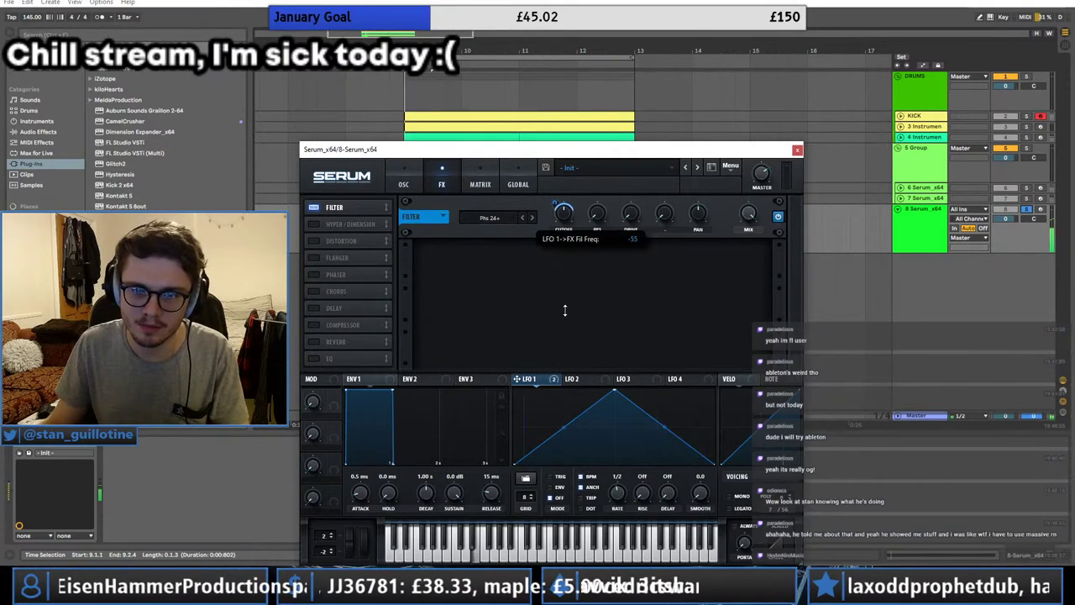
{"action": "left_click_drag", "start_coordinate": [591, 210], "coordinate": [599, 134]}
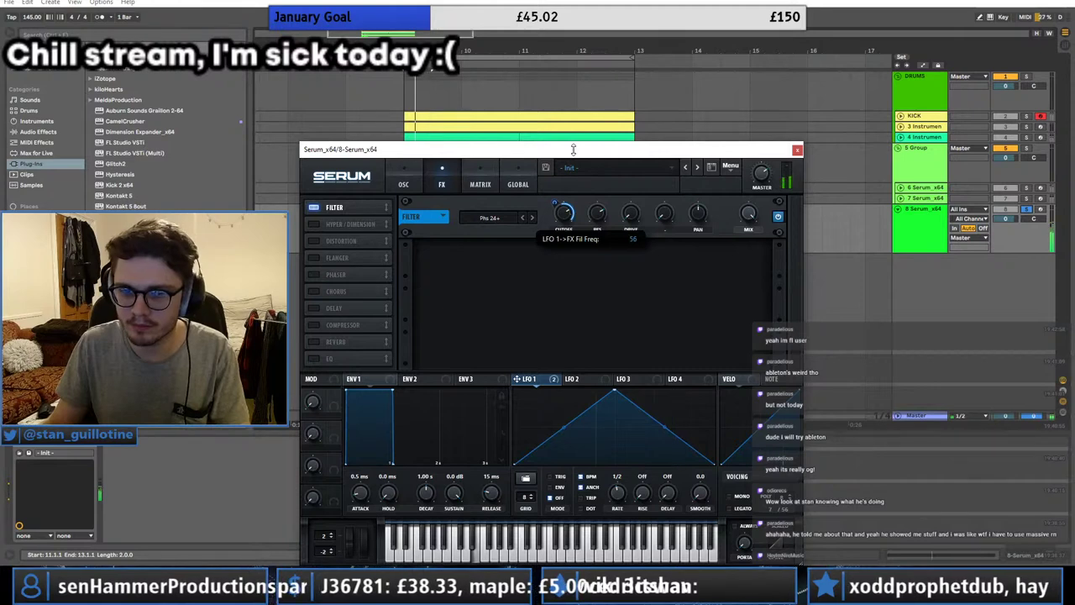
{"action": "left_click", "coordinate": [480, 184]}
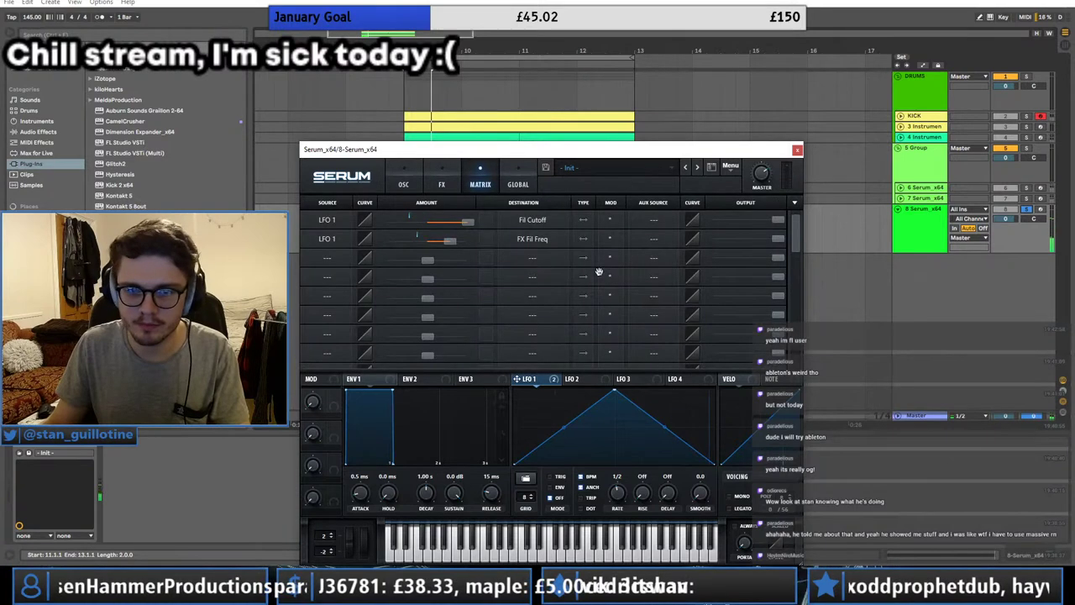
{"action": "left_click", "coordinate": [442, 184]}
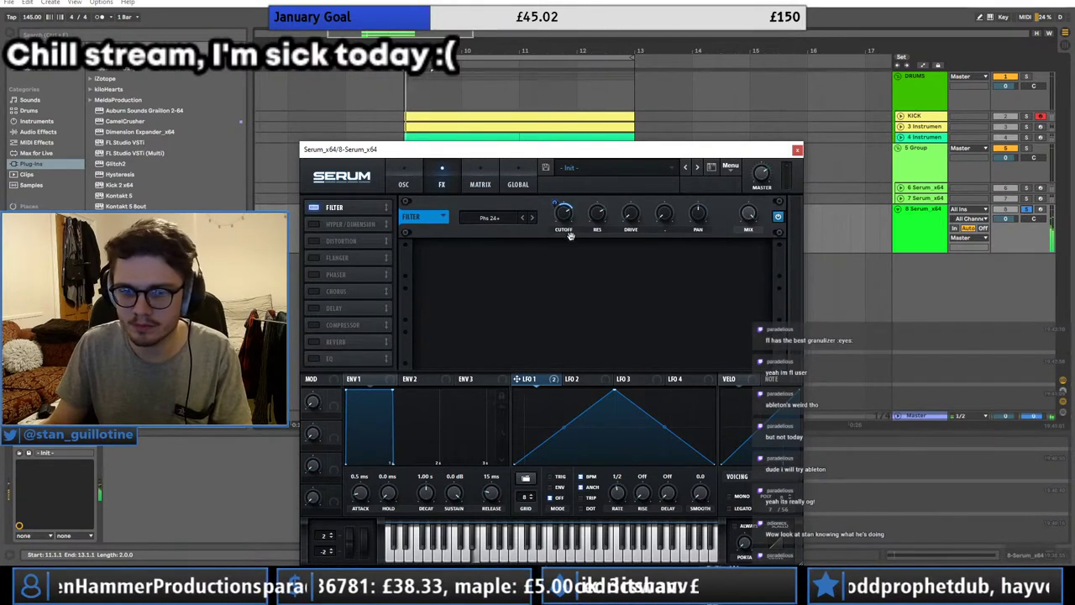
Step: Unsolo the new Serum track, enable Hyper/Dimension with the Dimension mix at about 61%, and close the plug-in window
{"action": "left_click", "coordinate": [1025, 210]}
{"action": "key", "text": "space"}
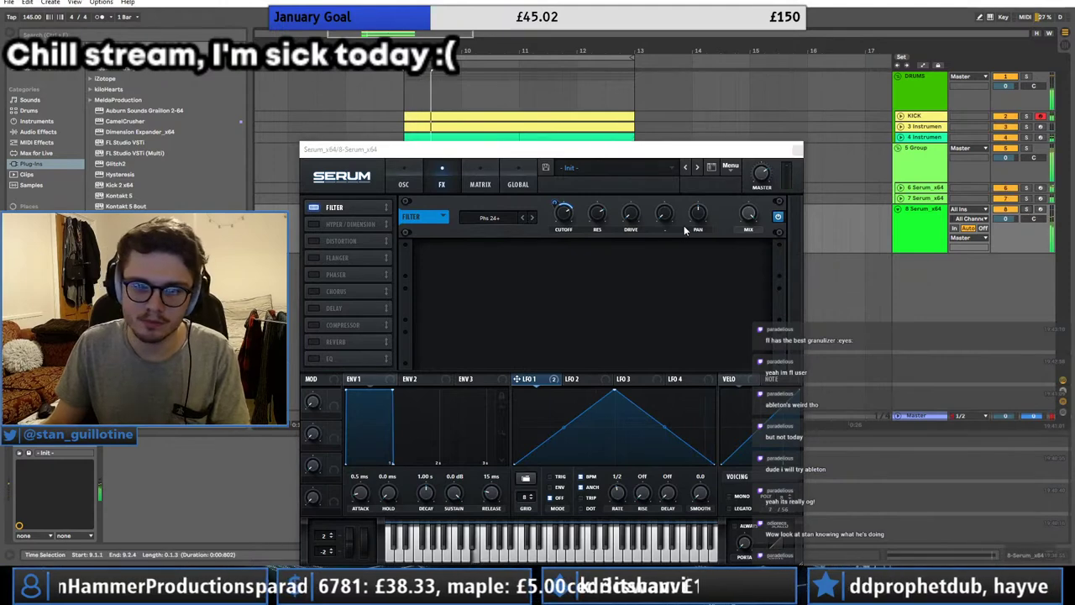
{"action": "left_click", "coordinate": [327, 221]}
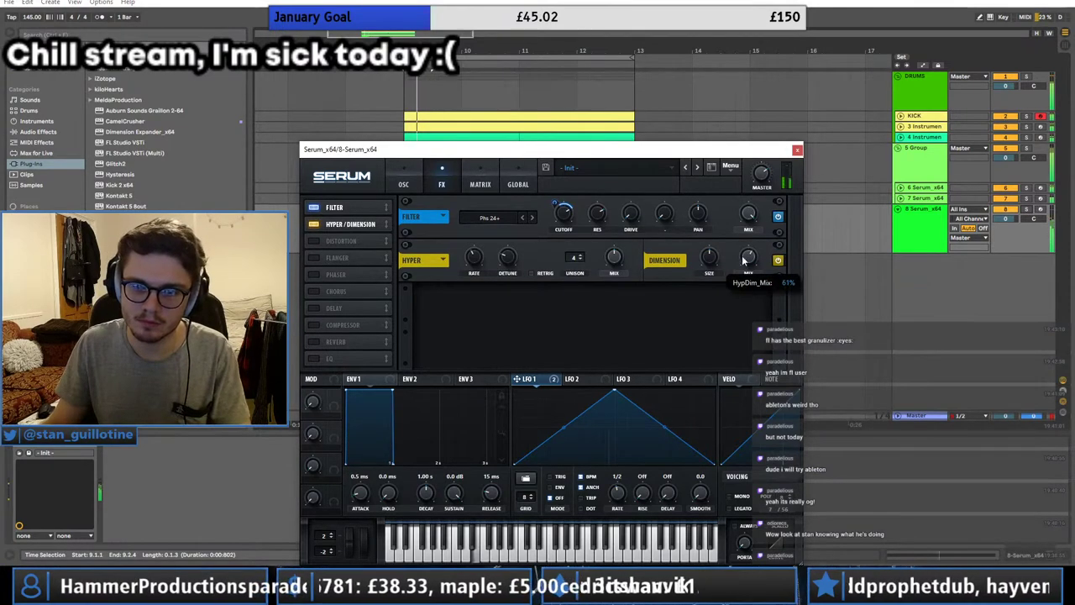
{"action": "left_click", "coordinate": [797, 151]}
Step: Move the sustained note in the new Serum track's clip up one octave to E3
{"action": "double_click", "coordinate": [422, 210]}
{"action": "key", "text": "ctrl+z"}
{"action": "left_click_drag", "start_coordinate": [417, 210], "coordinate": [432, 210]}
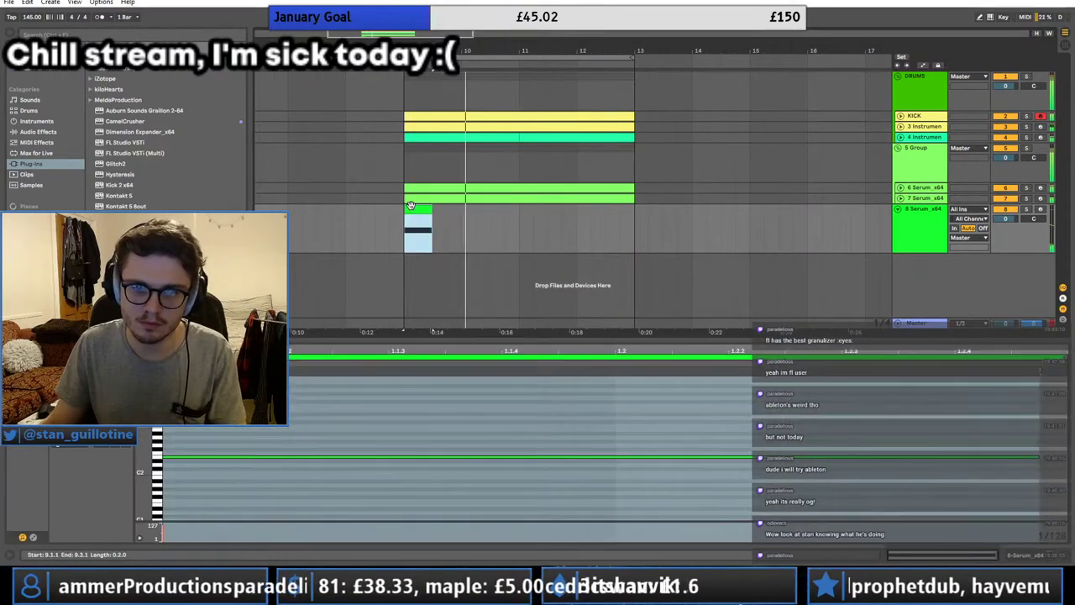
{"action": "left_click", "coordinate": [183, 456]}
{"action": "left_click", "coordinate": [181, 453]}
{"action": "left_click_drag", "start_coordinate": [181, 455], "coordinate": [180, 412]}
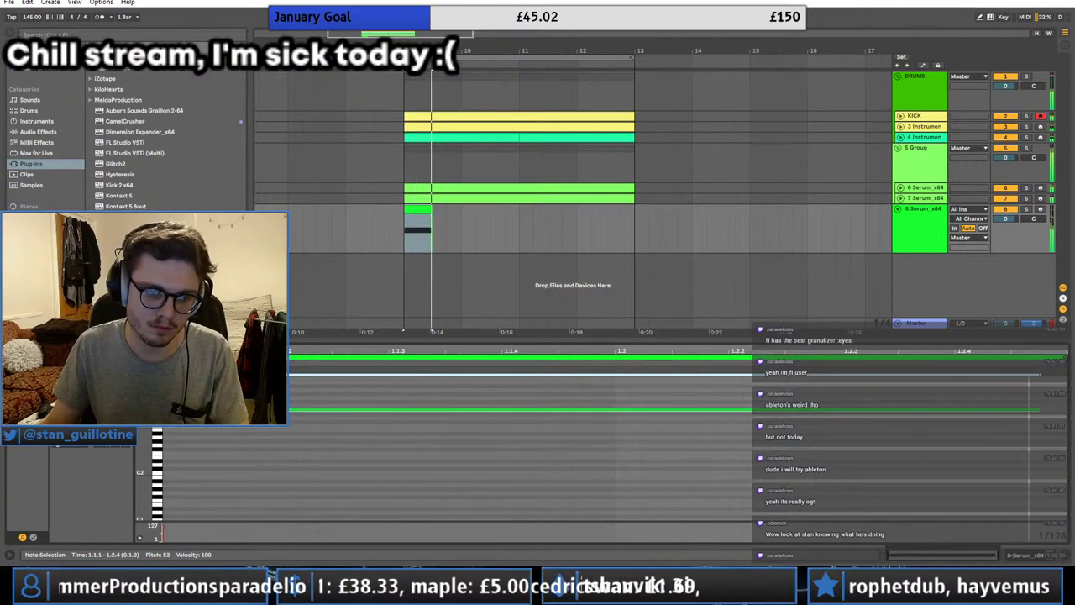
Step: Move the track 8 Serum clip to start at 8.3.1 and extend the track 6 Serum clip back to 8.1.1
{"action": "left_click_drag", "start_coordinate": [416, 210], "coordinate": [449, 218]}
{"action": "left_click", "coordinate": [398, 220]}
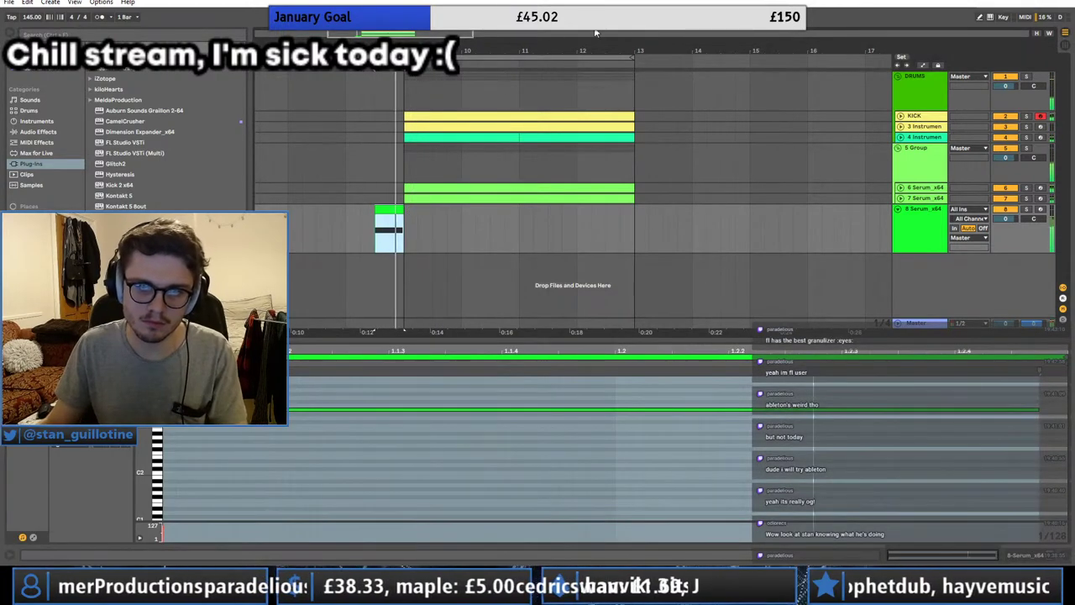
{"action": "left_click_drag", "start_coordinate": [363, 37], "coordinate": [366, 23]}
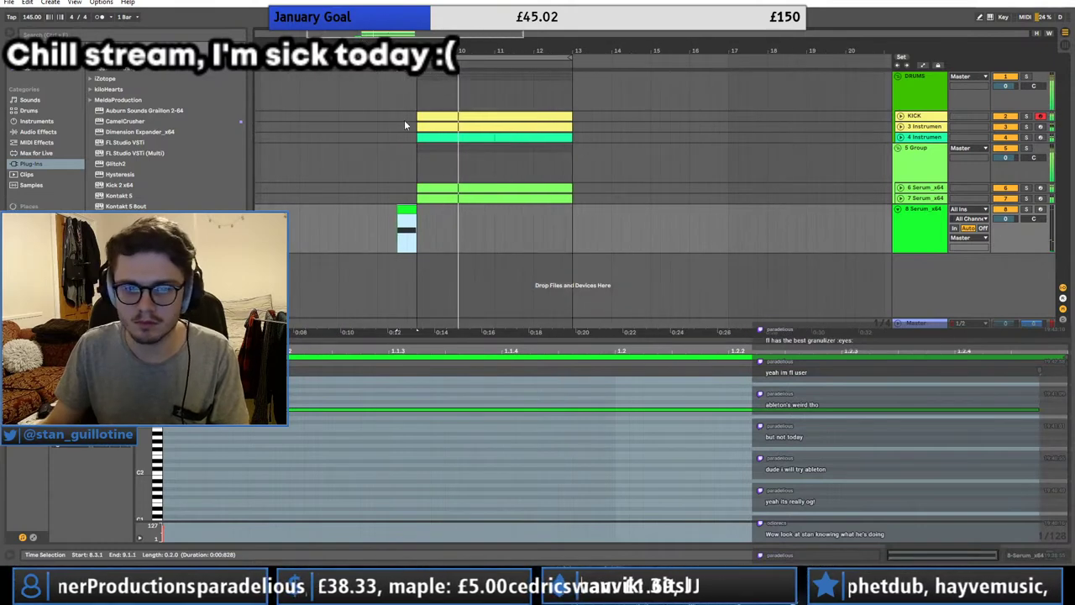
{"action": "left_click_drag", "start_coordinate": [417, 191], "coordinate": [375, 188]}
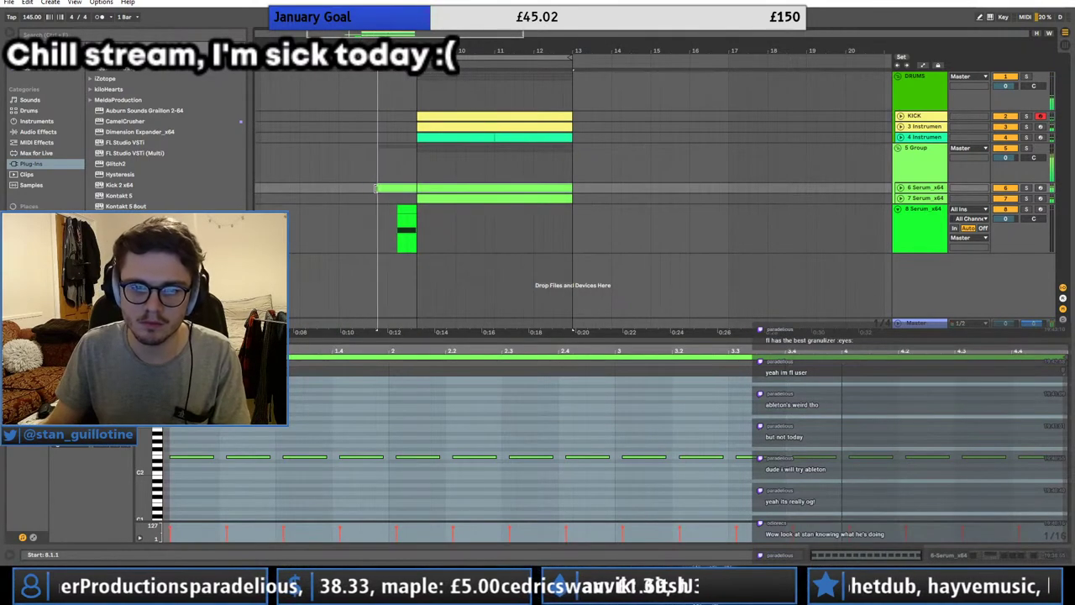
{"action": "left_click", "coordinate": [379, 199]}
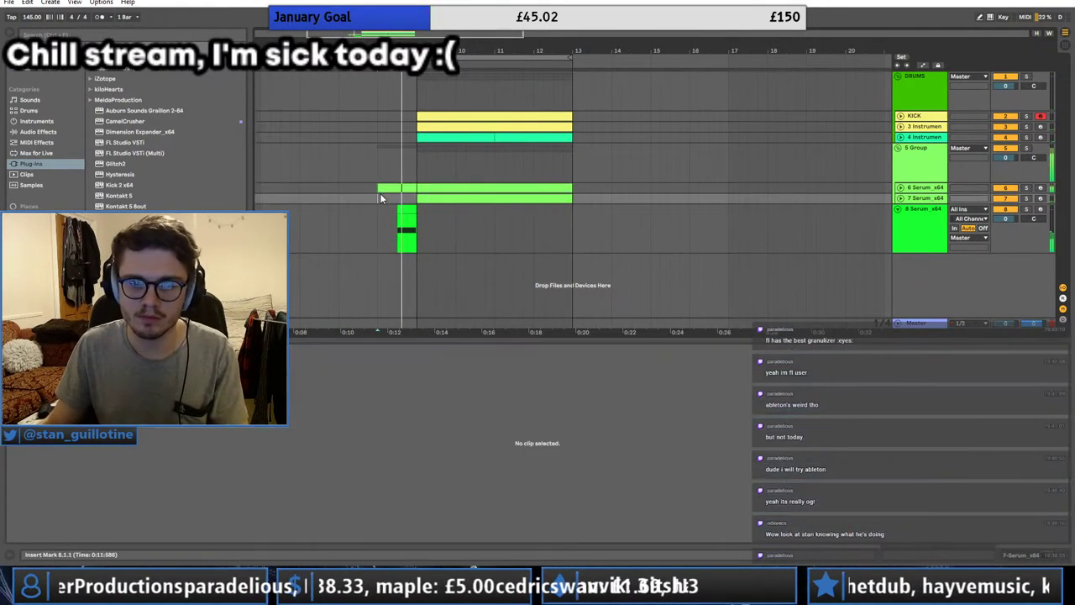
Step: Show the automation lanes and raise track 6's Serum Macro 1 automation before bar 9 to about 0.5
{"action": "left_click", "coordinate": [901, 187]}
{"action": "key", "text": "a"}
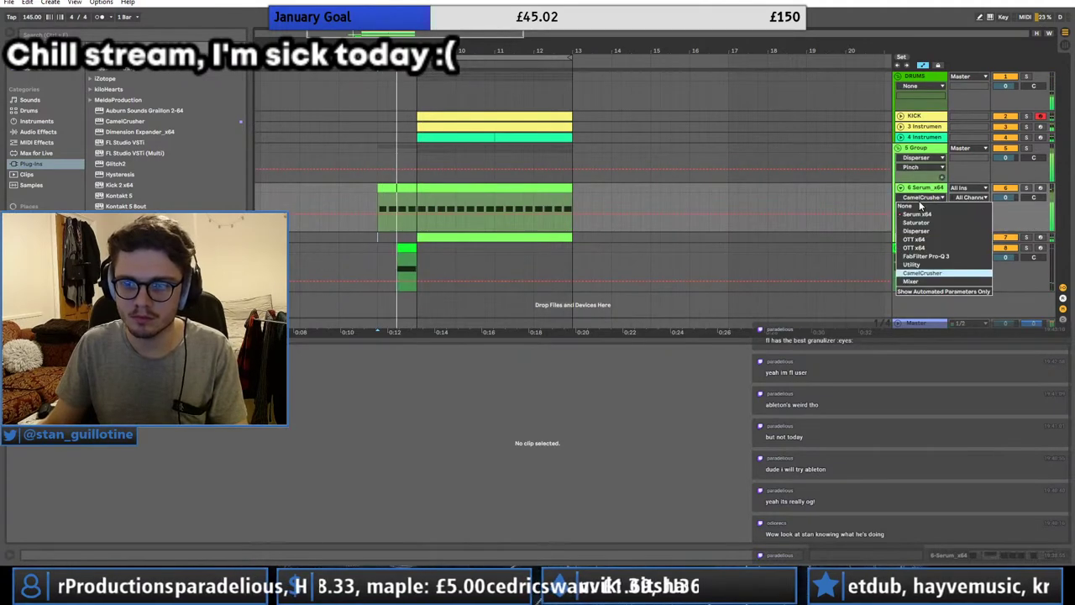
{"action": "left_click", "coordinate": [917, 208]}
{"action": "left_click", "coordinate": [921, 223]}
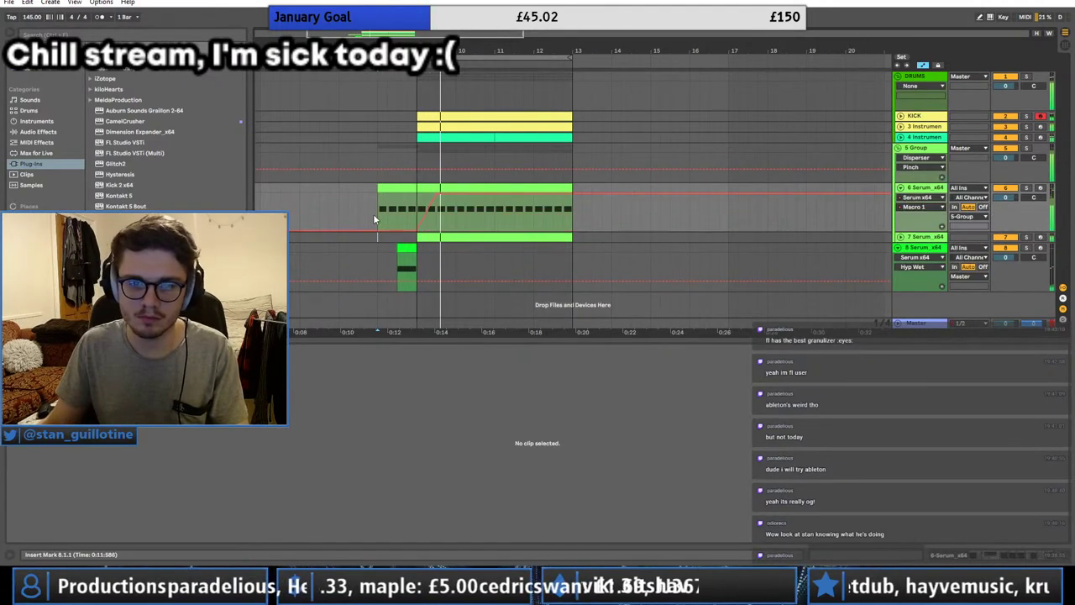
{"action": "left_click", "coordinate": [381, 207]}
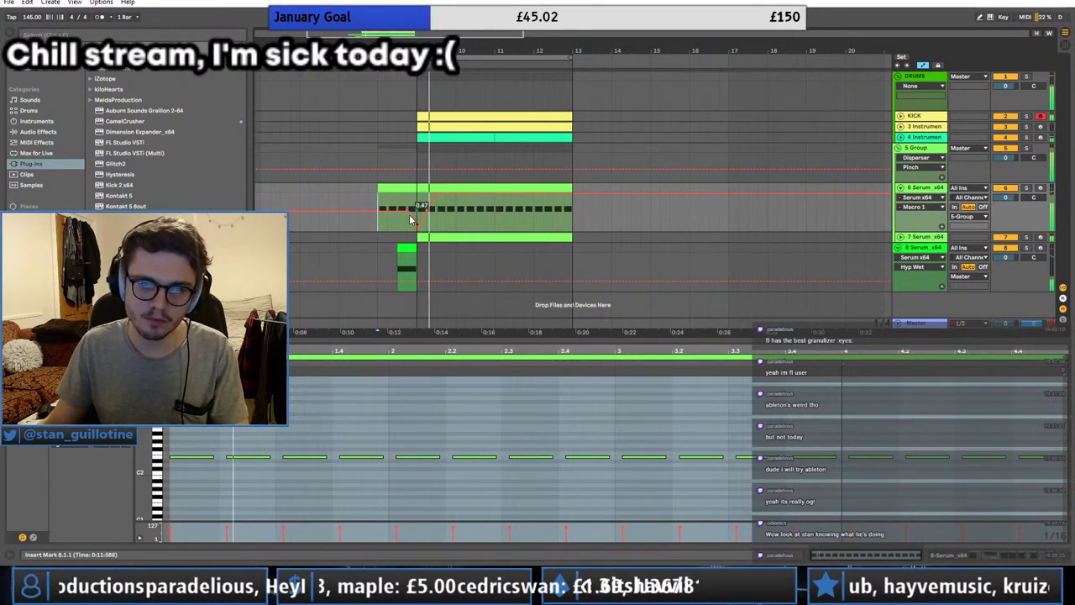
Step: Extend the start of the track 6 Serum clip back to bar 5
{"action": "left_click", "coordinate": [382, 188]}
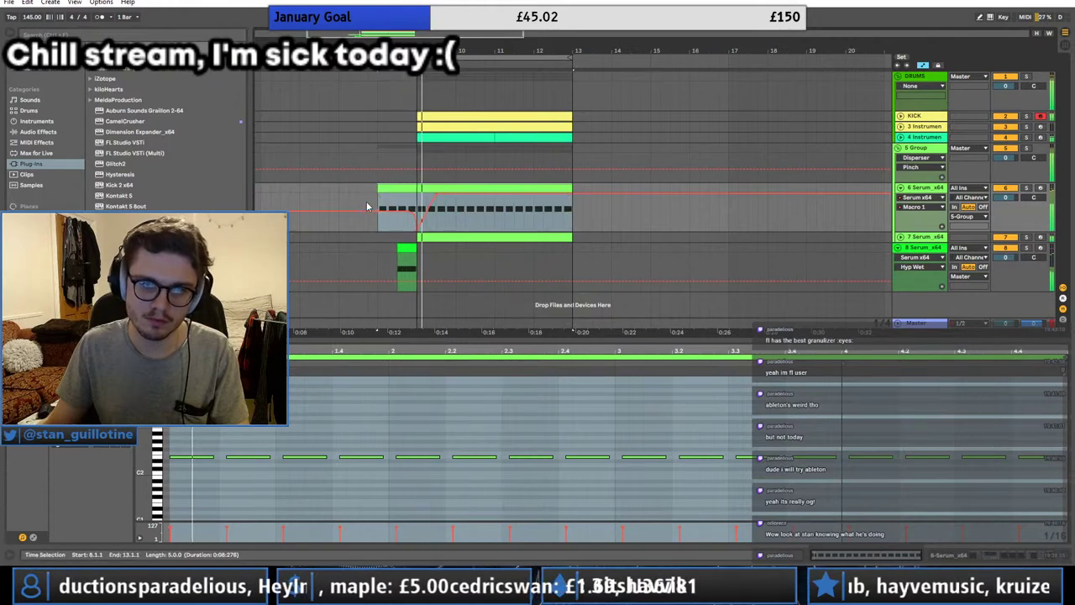
{"action": "left_click", "coordinate": [367, 207]}
{"action": "left_click_drag", "start_coordinate": [394, 204], "coordinate": [281, 188]}
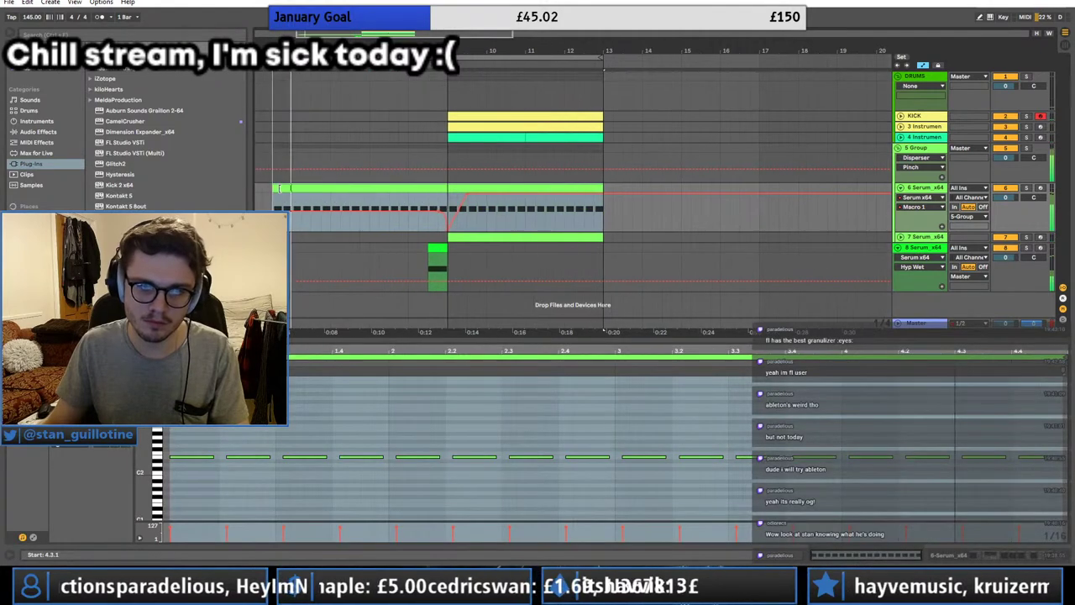
{"action": "left_click", "coordinate": [293, 206]}
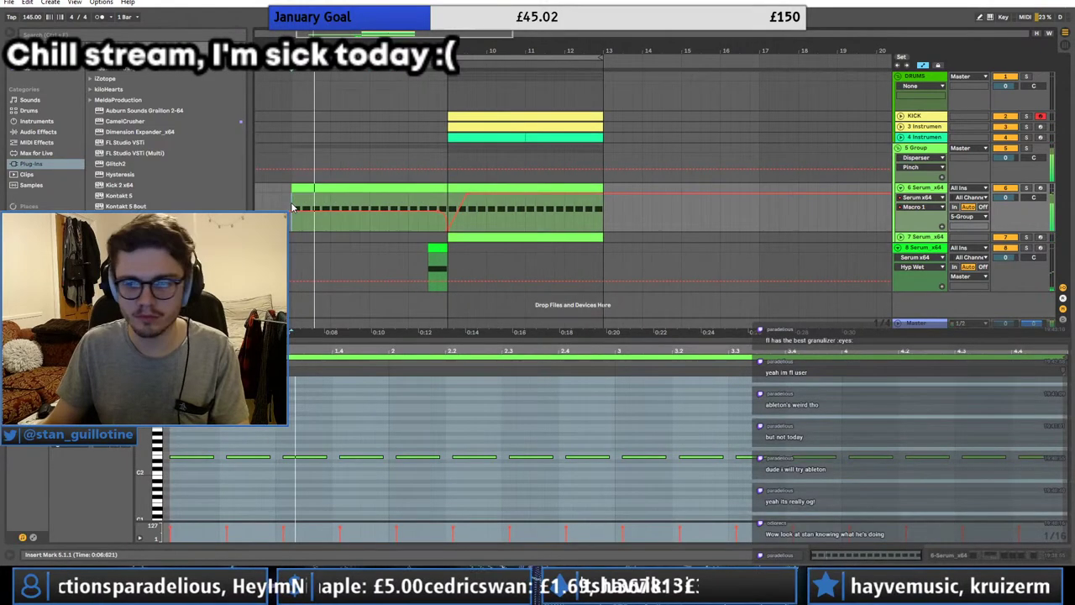
Step: Copy the track 4 drum clip to bar 5 and continue it with a second copy that ends at 8.3.1
{"action": "left_click", "coordinate": [468, 136]}
{"action": "key", "text": "ctrl+c"}
{"action": "left_click", "coordinate": [293, 138]}
{"action": "key", "text": "ctrl+v"}
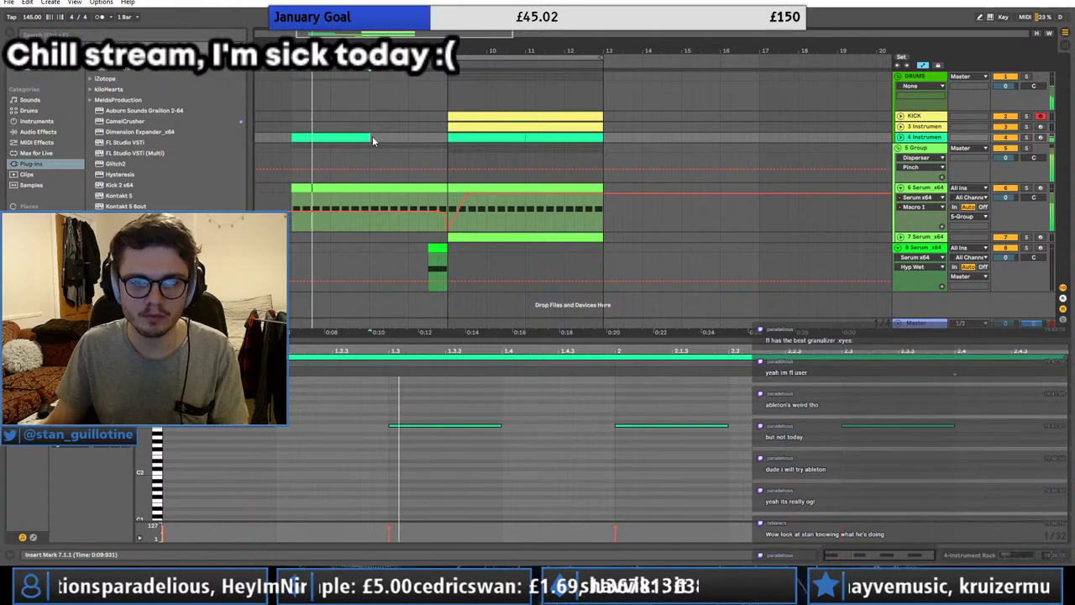
{"action": "left_click_drag", "start_coordinate": [372, 136], "coordinate": [427, 134]}
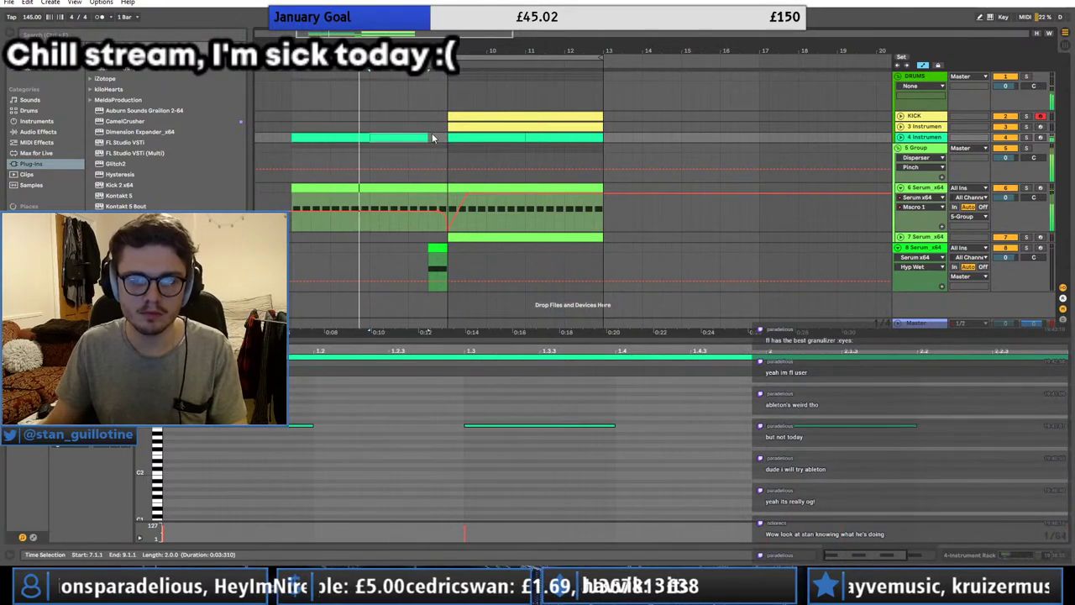
Step: Place a copy of the first kick hit at 8.3.1 on the KICK track, one beat long, and fold the track
{"action": "left_click", "coordinate": [449, 116]}
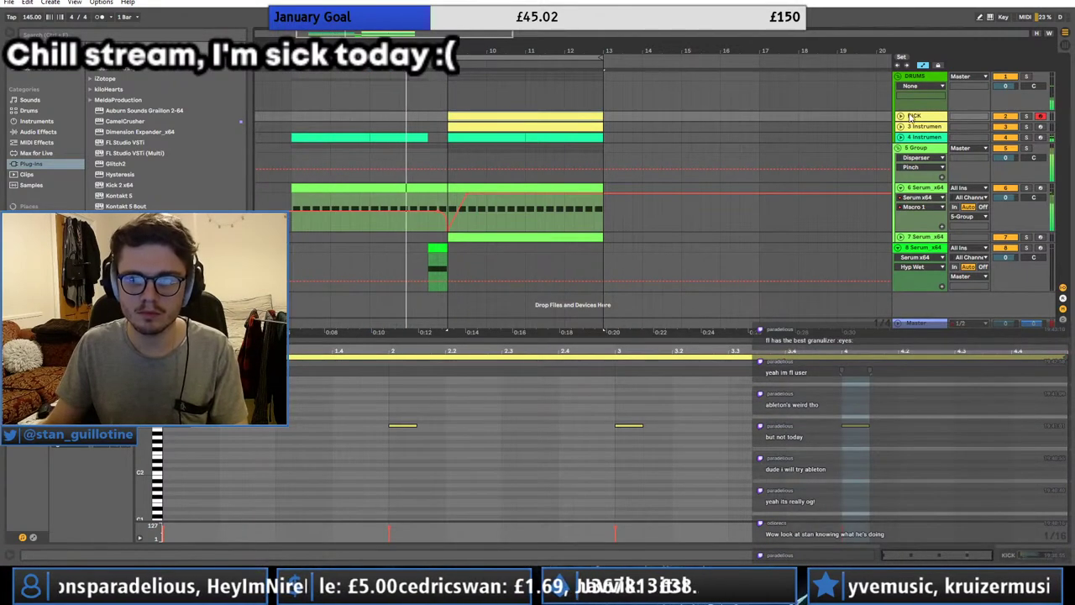
{"action": "left_click", "coordinate": [903, 116]}
{"action": "left_click", "coordinate": [448, 133]}
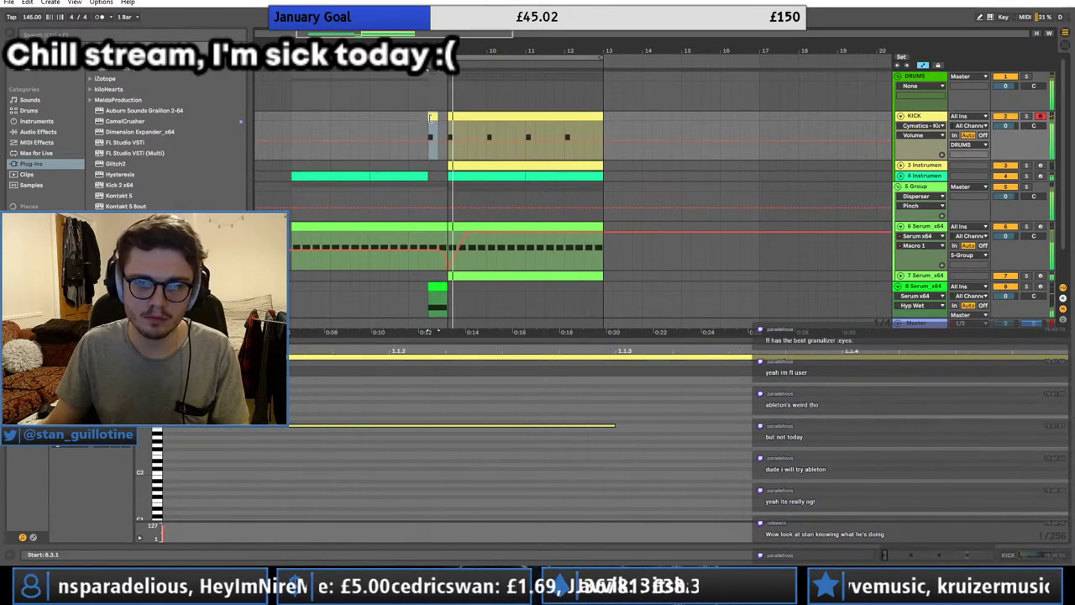
{"action": "left_click", "coordinate": [900, 117]}
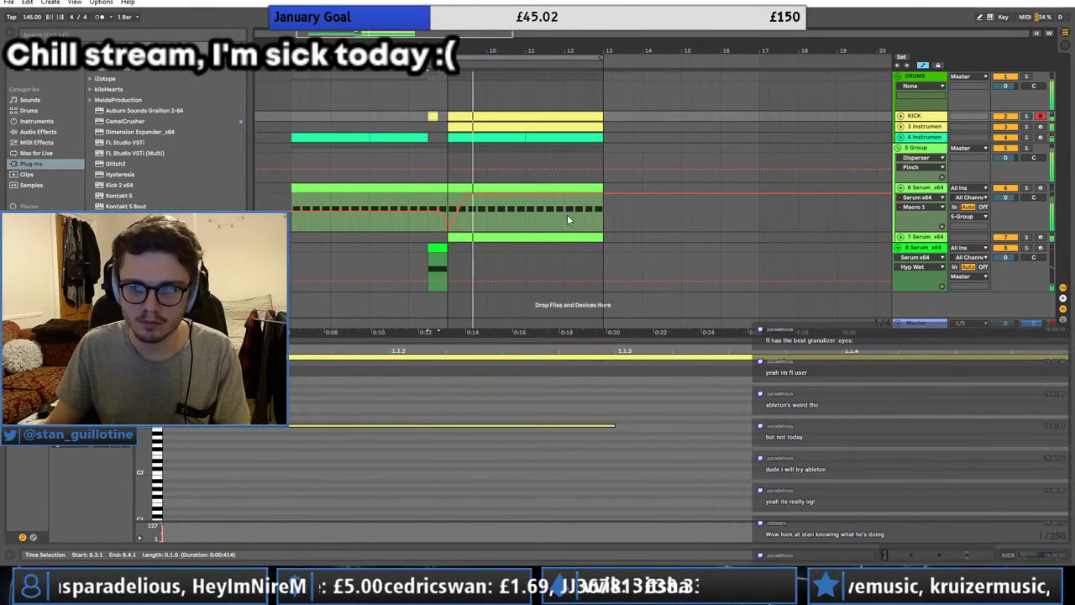
Step: Move the track 8 Serum clip to 9.1.1, shift the single kick hit to 8.1.1 and end the track 4 clip there
{"action": "left_click_drag", "start_coordinate": [436, 248], "coordinate": [457, 246]}
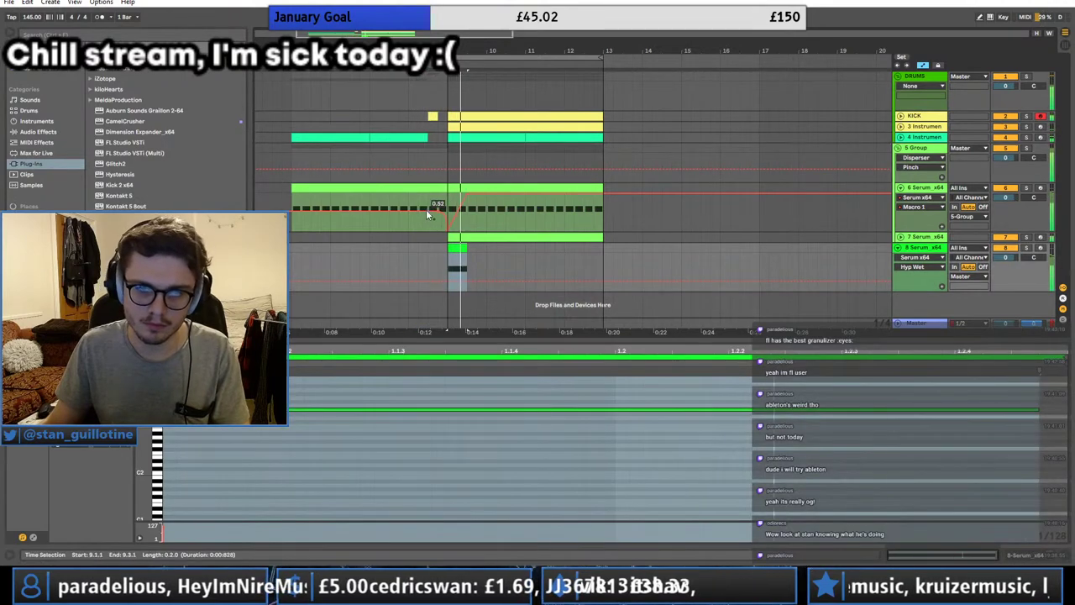
{"action": "left_click", "coordinate": [418, 215]}
{"action": "left_click", "coordinate": [430, 118]}
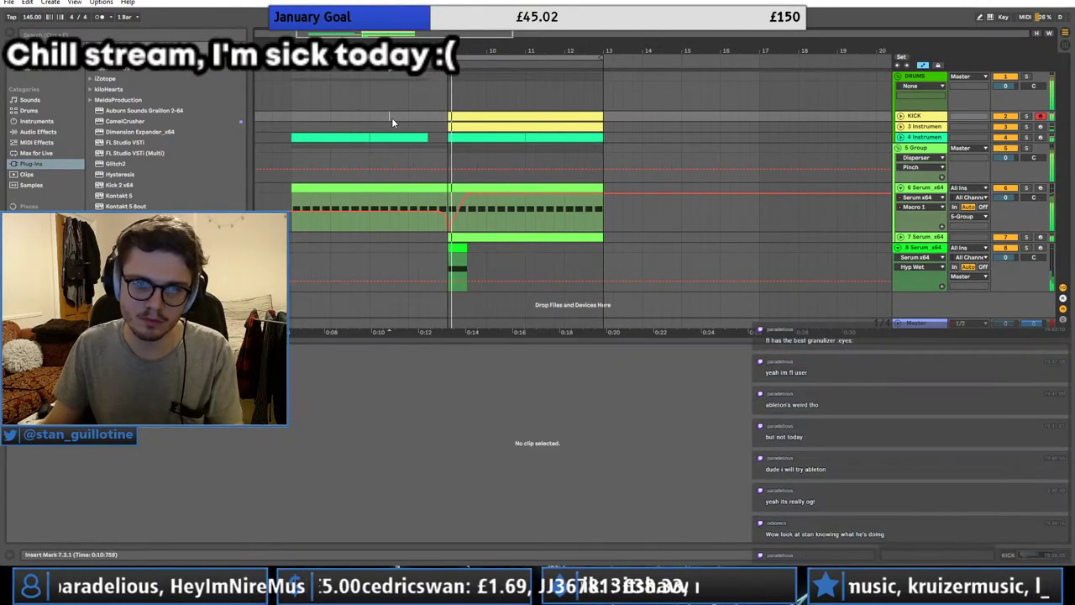
{"action": "double_click", "coordinate": [412, 118]}
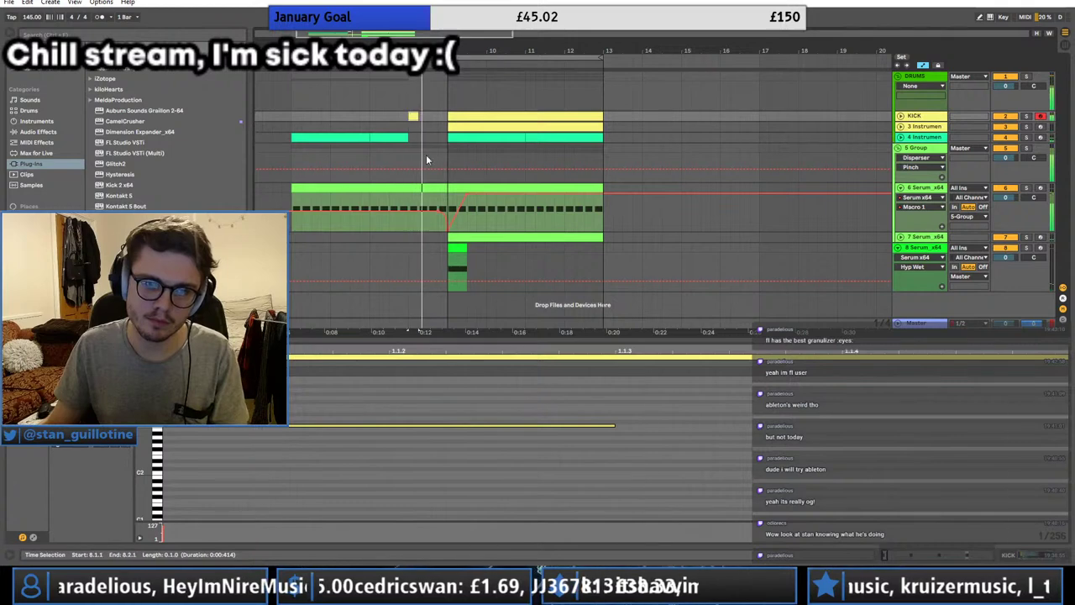
Step: Return the track 8 Serum clip to 8.3.1, then fold tracks 8 and 6 and the track 5 group
{"action": "left_click", "coordinate": [407, 149]}
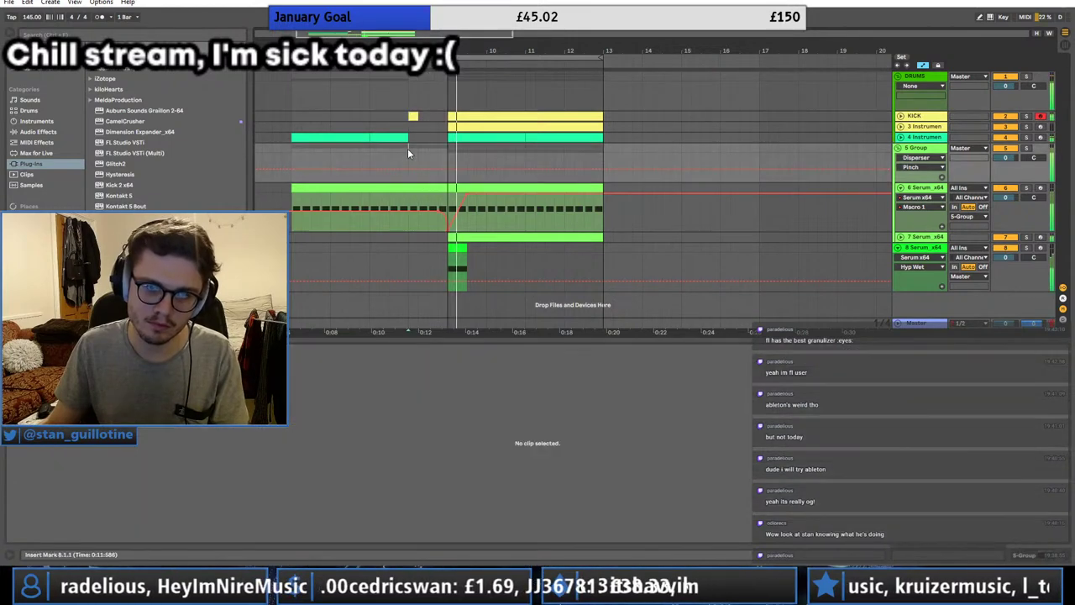
{"action": "left_click", "coordinate": [409, 196]}
{"action": "left_click", "coordinate": [417, 197]}
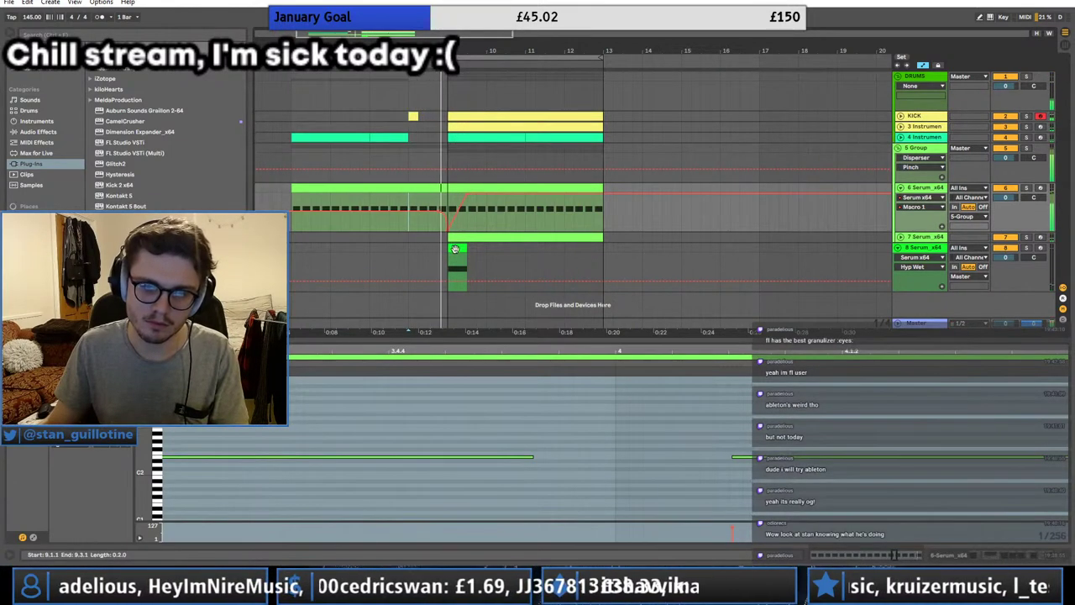
{"action": "left_click_drag", "start_coordinate": [454, 248], "coordinate": [436, 246]}
{"action": "left_click", "coordinate": [899, 249]}
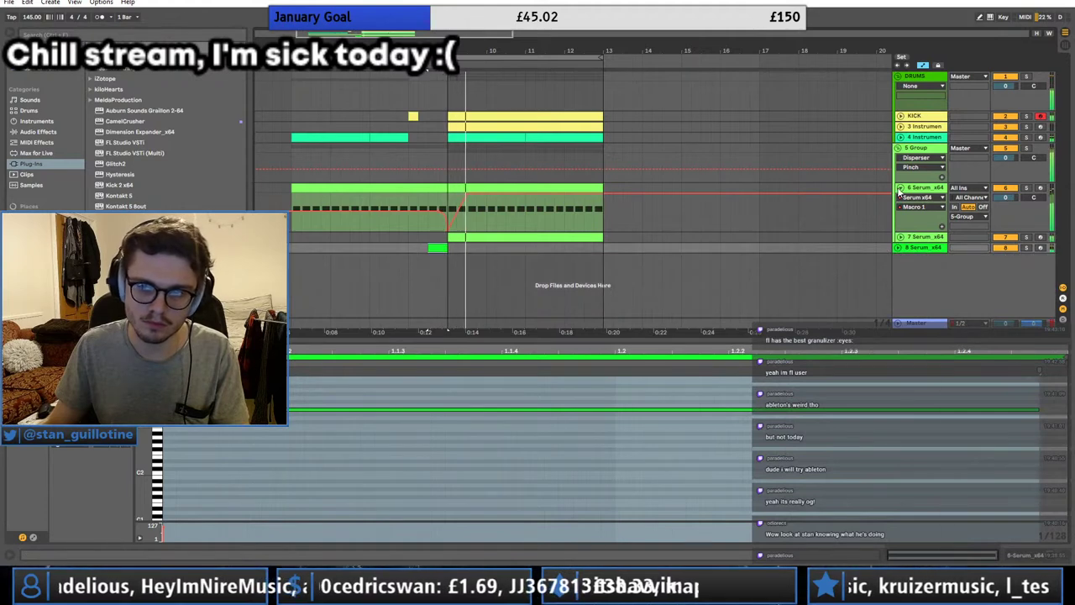
{"action": "left_click", "coordinate": [899, 188]}
{"action": "left_click", "coordinate": [898, 149]}
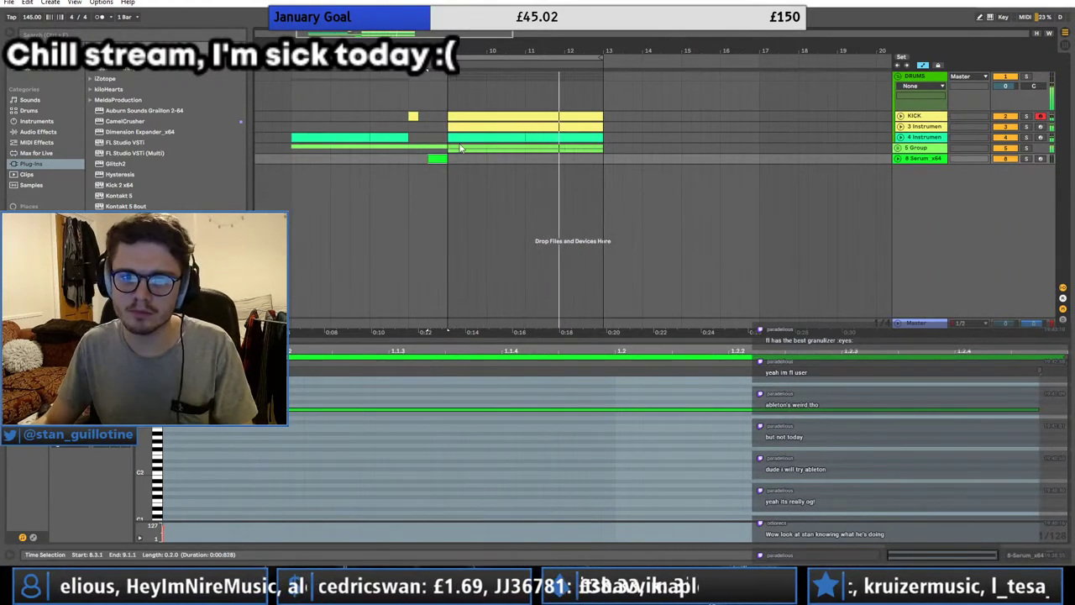
Step: Duplicate the bar 9 to 13 section to bar 13 and extend the loop to bar 17
{"action": "key", "text": "ctrl+d"}
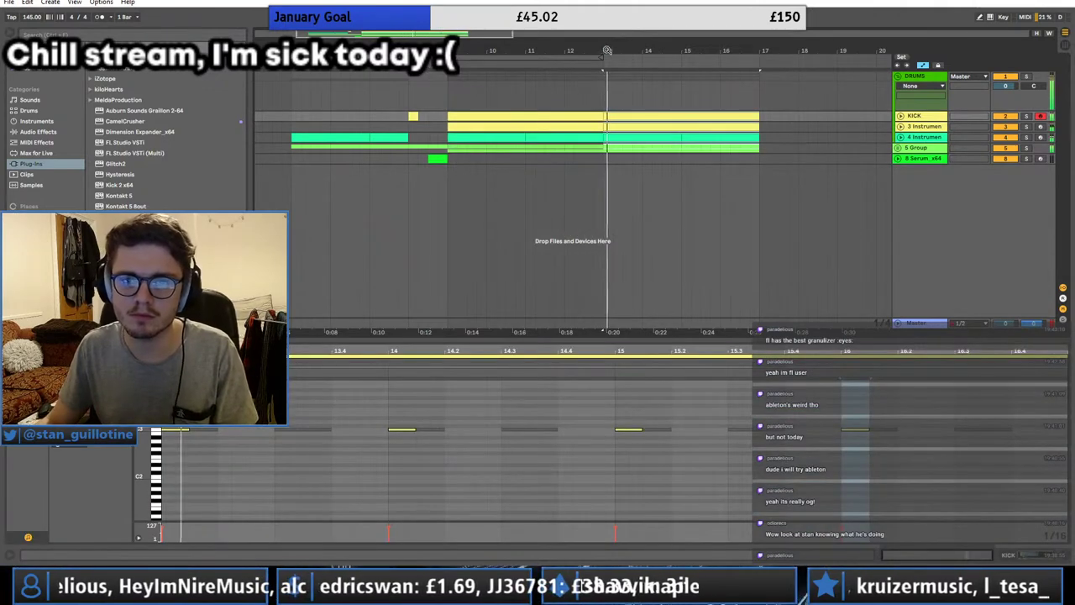
{"action": "left_click_drag", "start_coordinate": [601, 57], "coordinate": [759, 58]}
{"action": "key", "text": "ctrl+l"}
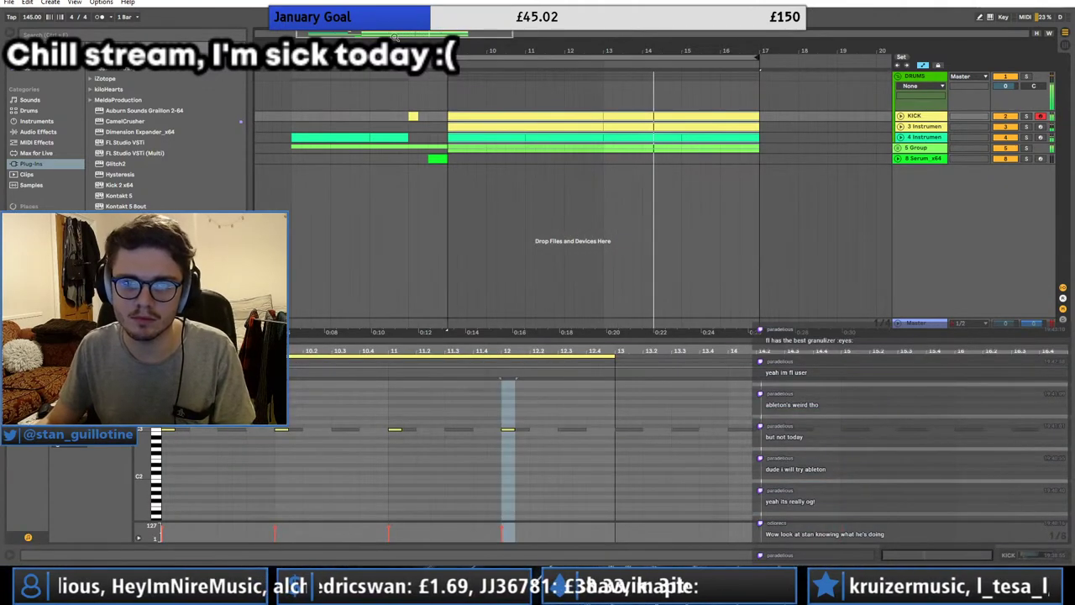
Step: Play the arrangement from bar 5 and copy the track 4 drum clips to bar 1 to fill the intro
{"action": "scroll", "coordinate": [353, 132], "scroll_direction": "down", "scroll_amount": 3}
{"action": "left_click", "coordinate": [332, 107]}
{"action": "key", "text": "space"}
{"action": "left_click", "coordinate": [333, 118]}
{"action": "left_click", "coordinate": [331, 129]}
{"action": "key", "text": "space"}
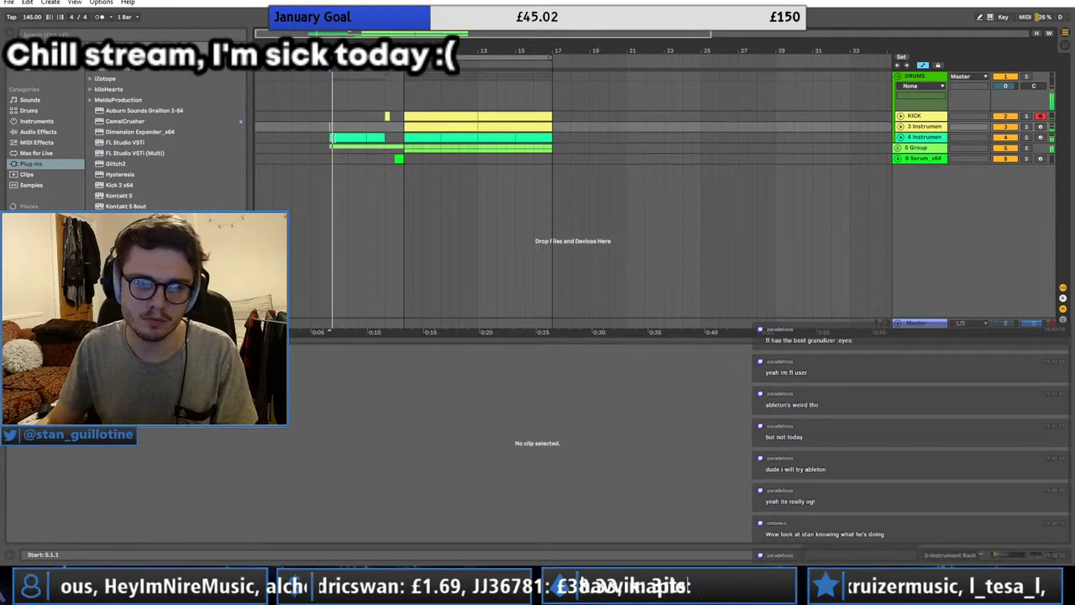
{"action": "left_click", "coordinate": [333, 137]}
{"action": "left_click", "coordinate": [260, 137]}
{"action": "key", "text": "ctrl+v"}
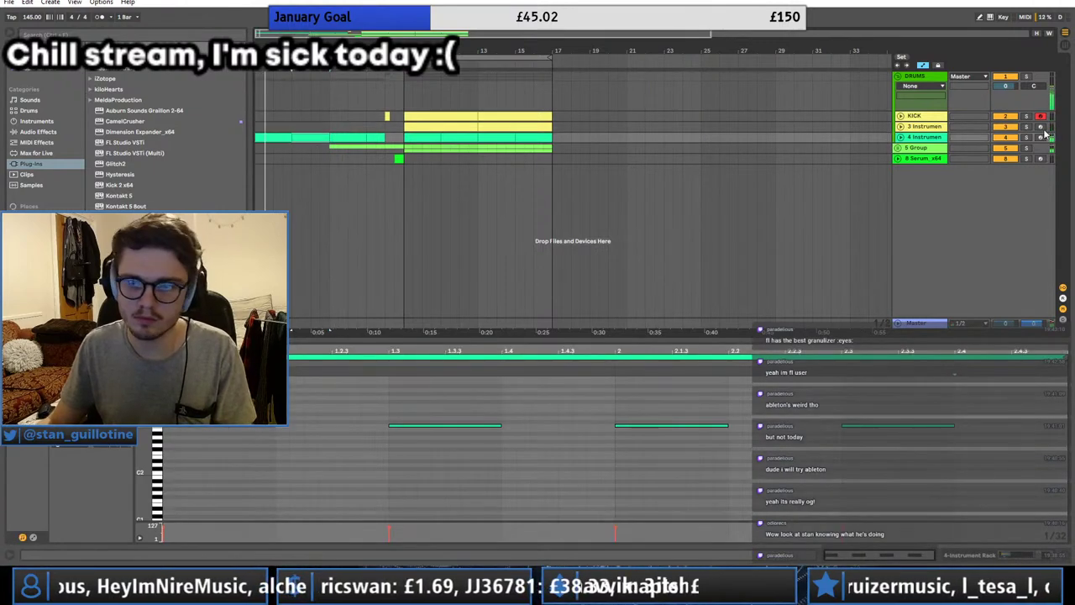
Step: Unfold track 8 and the track 5 group, solo track 6, and extend its Serum clip back to bar 1
{"action": "left_click", "coordinate": [932, 147]}
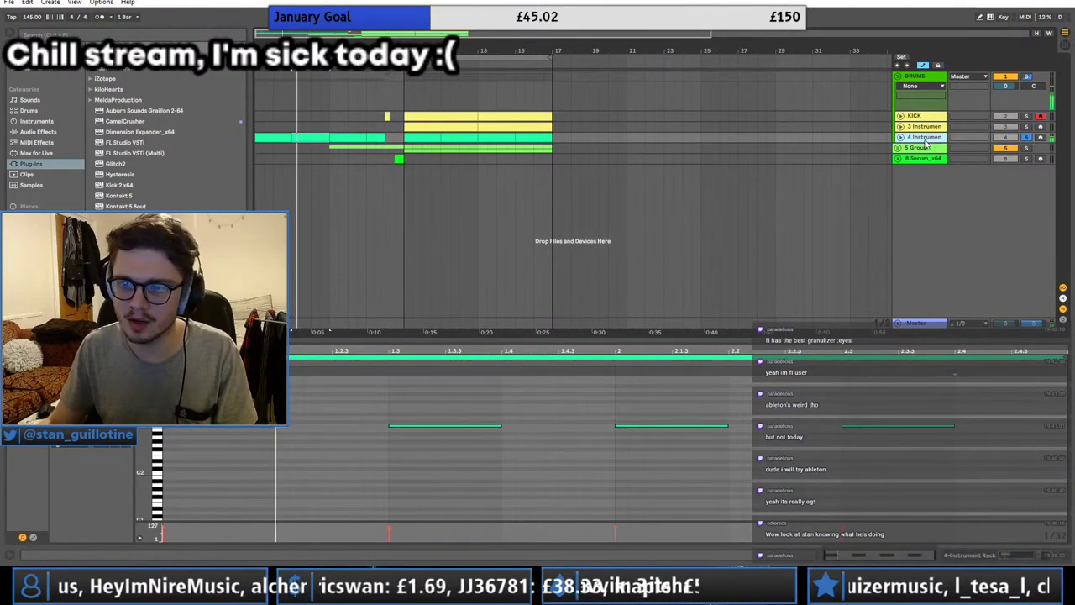
{"action": "left_click", "coordinate": [900, 159]}
{"action": "left_click", "coordinate": [898, 148]}
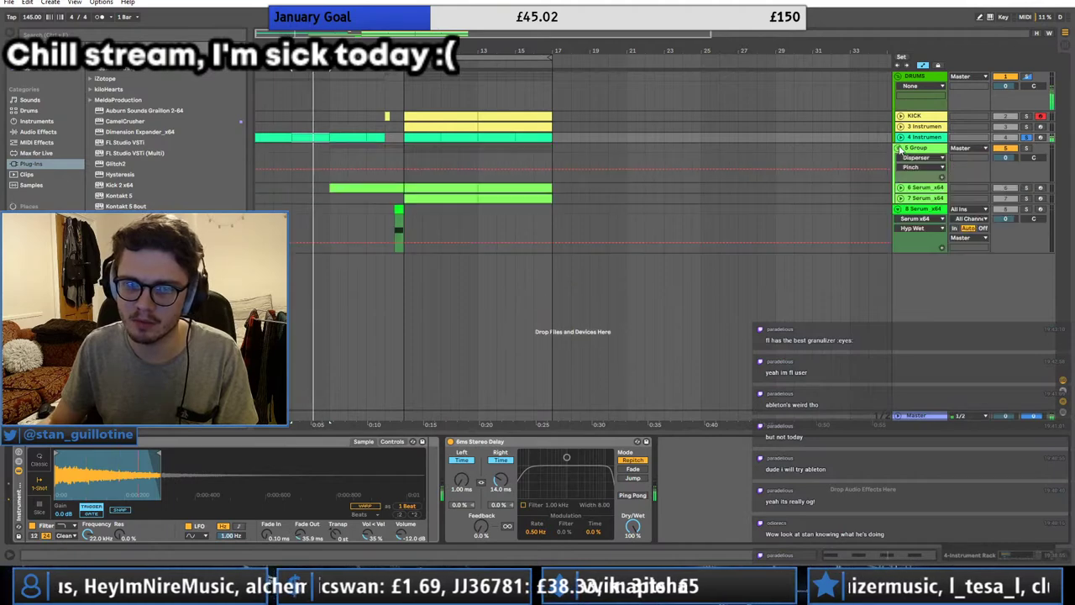
{"action": "left_click", "coordinate": [1027, 187]}
{"action": "left_click_drag", "start_coordinate": [331, 188], "coordinate": [243, 192]}
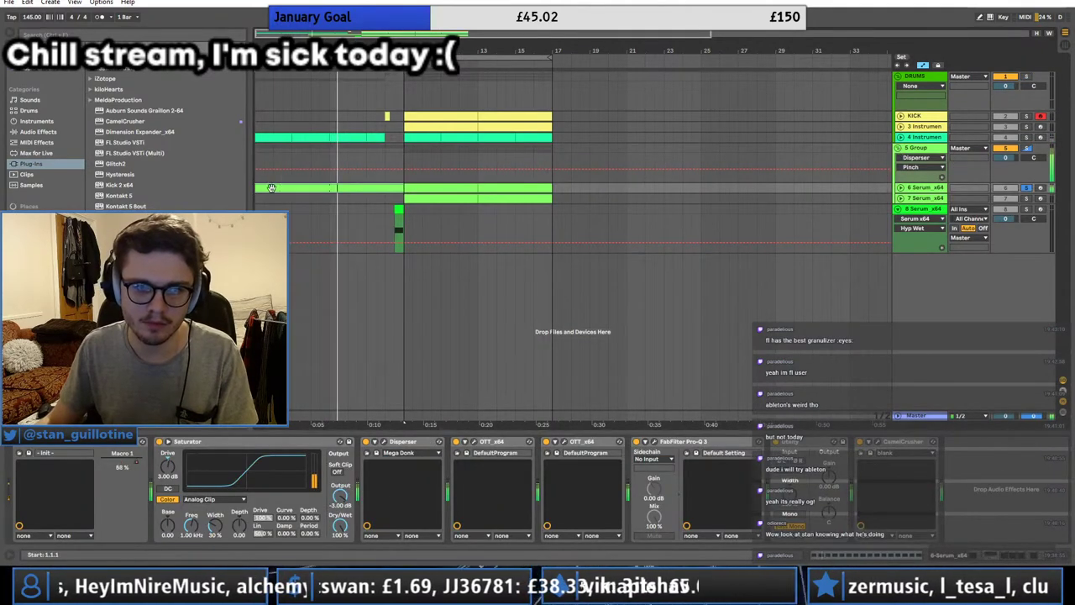
Step: Add a narrow bell cut in track 6's Pro-Q 3 at about 1014 Hz, -2.76 dB, with a Q of about 5.6
{"action": "left_click", "coordinate": [656, 443]}
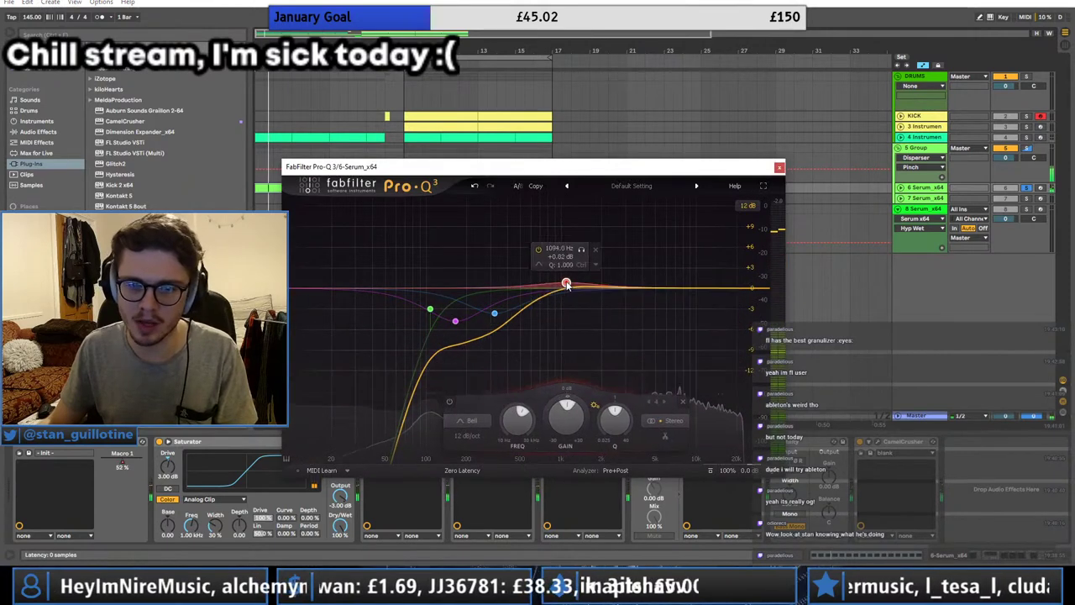
{"action": "mouse_move", "coordinate": [563, 290]}
{"action": "left_mouse_down"}
{"action": "mouse_move", "coordinate": [565, 217]}
{"action": "mouse_move", "coordinate": [560, 323]}
{"action": "mouse_move", "coordinate": [561, 307]}
{"action": "left_mouse_up"}
{"action": "scroll", "coordinate": [562, 313], "scroll_direction": "up", "scroll_amount": 4}
{"action": "key", "text": "space"}
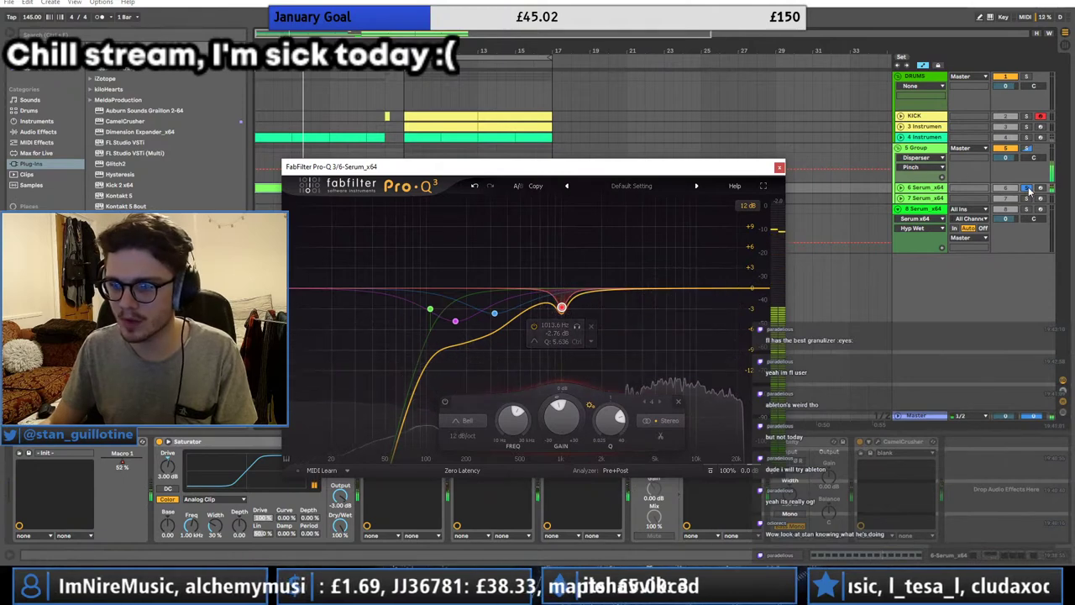
Step: Unsolo track 6, make the 1 kHz cut band dynamic, and restart playback
{"action": "left_click", "coordinate": [1026, 189]}
{"action": "right_click", "coordinate": [562, 308]}
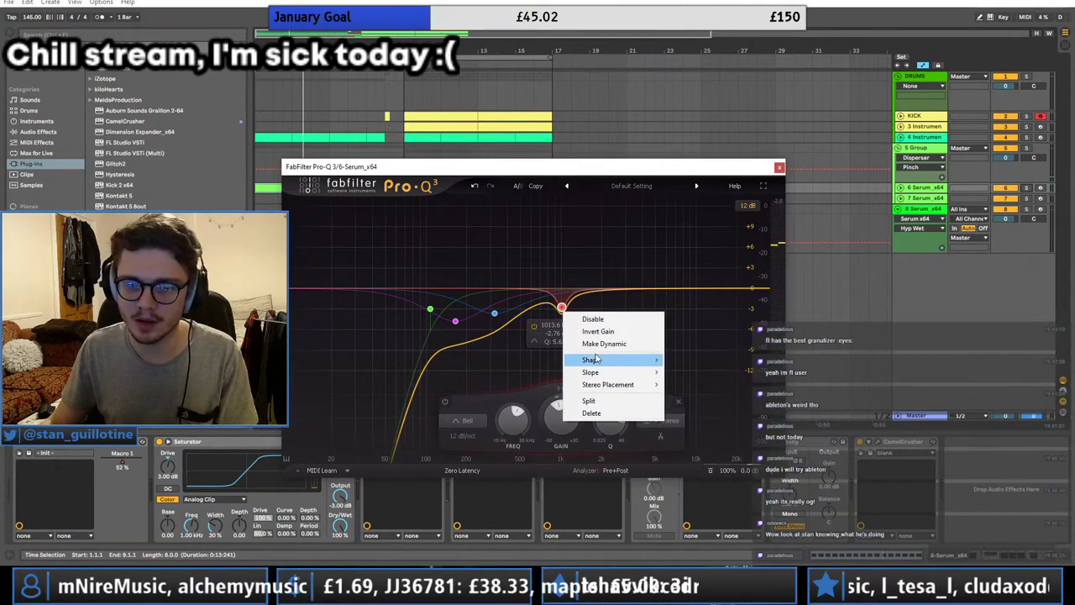
{"action": "left_click", "coordinate": [603, 344]}
{"action": "key", "text": "space"}
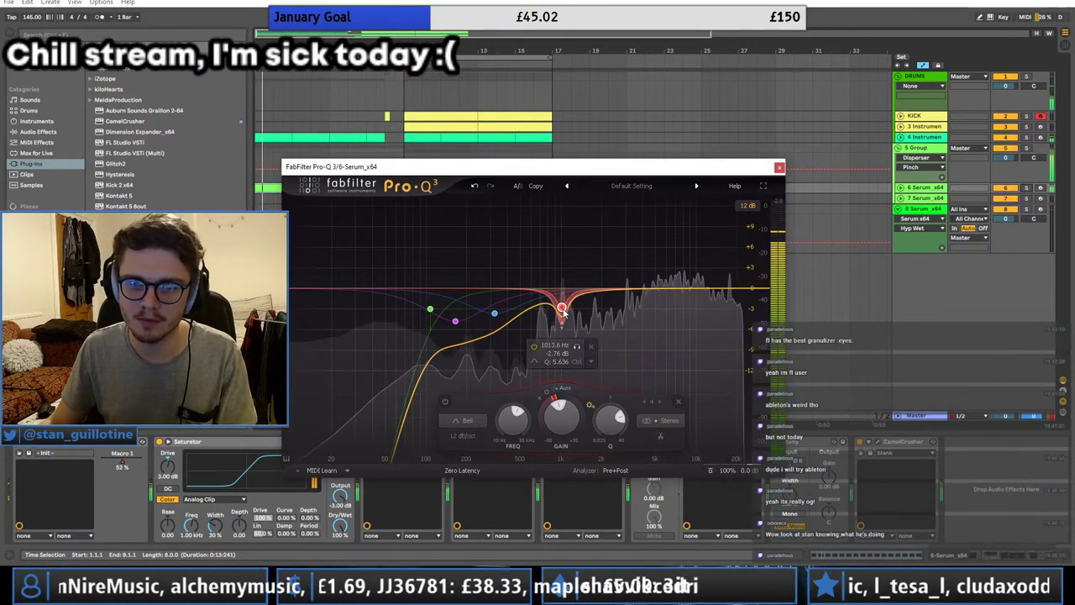
Step: Widen the dynamic band to a Q of about 2.5 at 994 Hz and -3.12 dB, and play from bar 9
{"action": "mouse_move", "coordinate": [563, 311]}
{"action": "left_mouse_down"}
{"action": "mouse_move", "coordinate": [554, 326]}
{"action": "mouse_move", "coordinate": [561, 313]}
{"action": "left_mouse_up"}
{"action": "scroll", "coordinate": [555, 321], "scroll_direction": "down", "scroll_amount": 4}
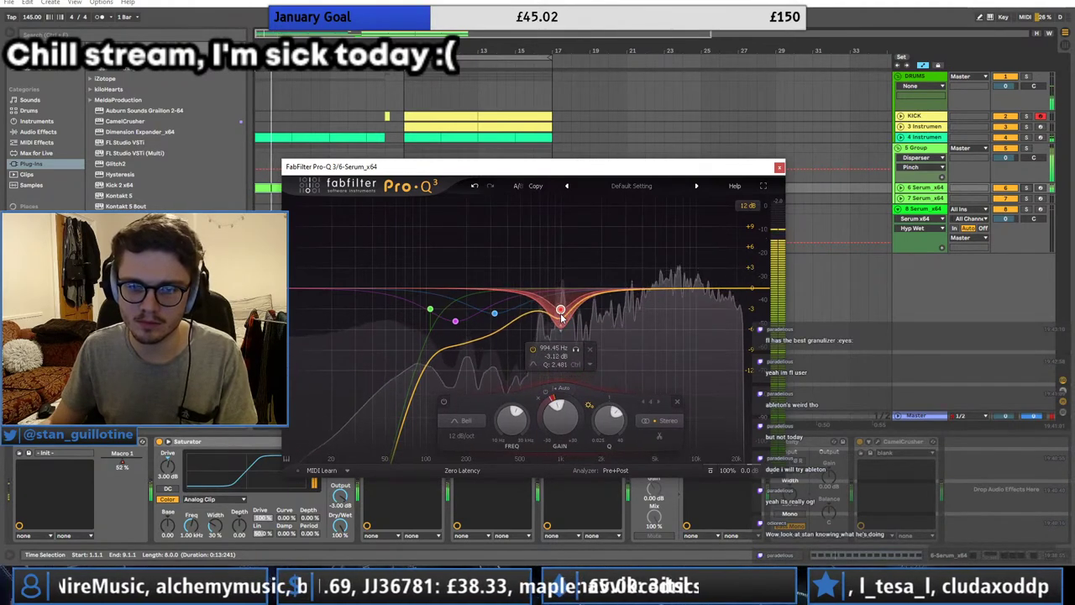
{"action": "key", "text": "space"}
{"action": "left_click", "coordinate": [402, 148]}
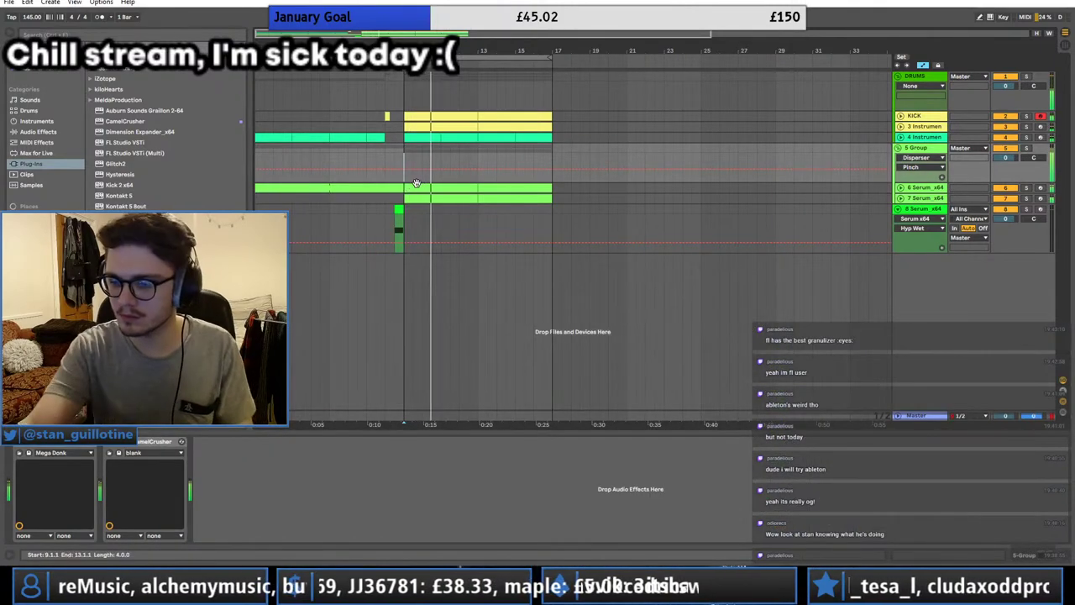
Step: Close track 6's Pro-Q 3 window and unfold track 4
{"action": "left_click", "coordinate": [341, 189]}
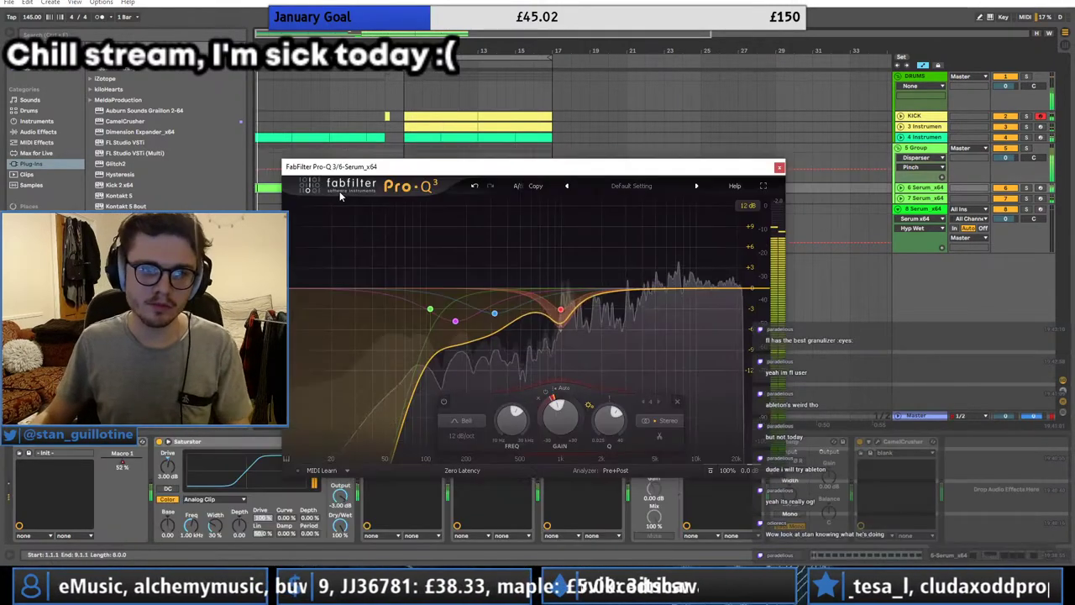
{"action": "left_click", "coordinate": [780, 167]}
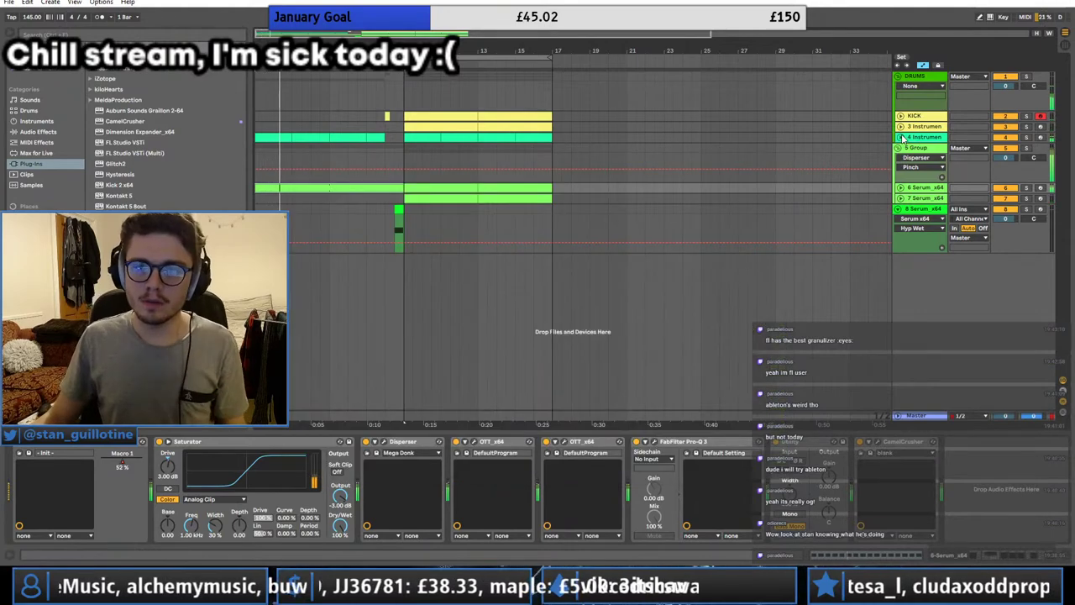
{"action": "left_click", "coordinate": [918, 139]}
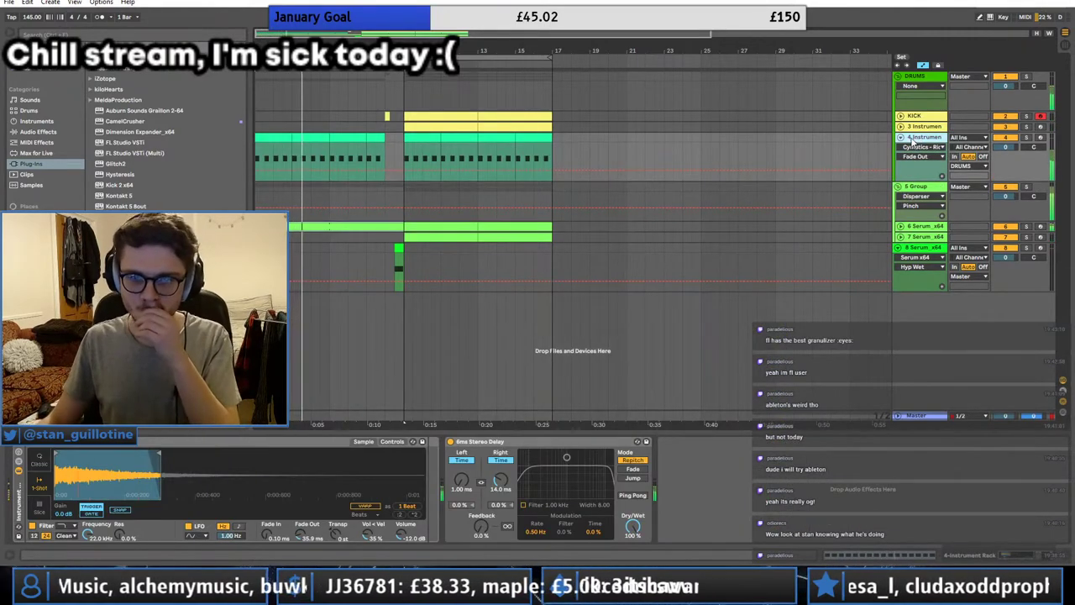
{"action": "left_click", "coordinate": [348, 224]}
Step: Add an Auto Filter from the audio effects to the end of the track 5 group's device chain
{"action": "left_click", "coordinate": [39, 132]}
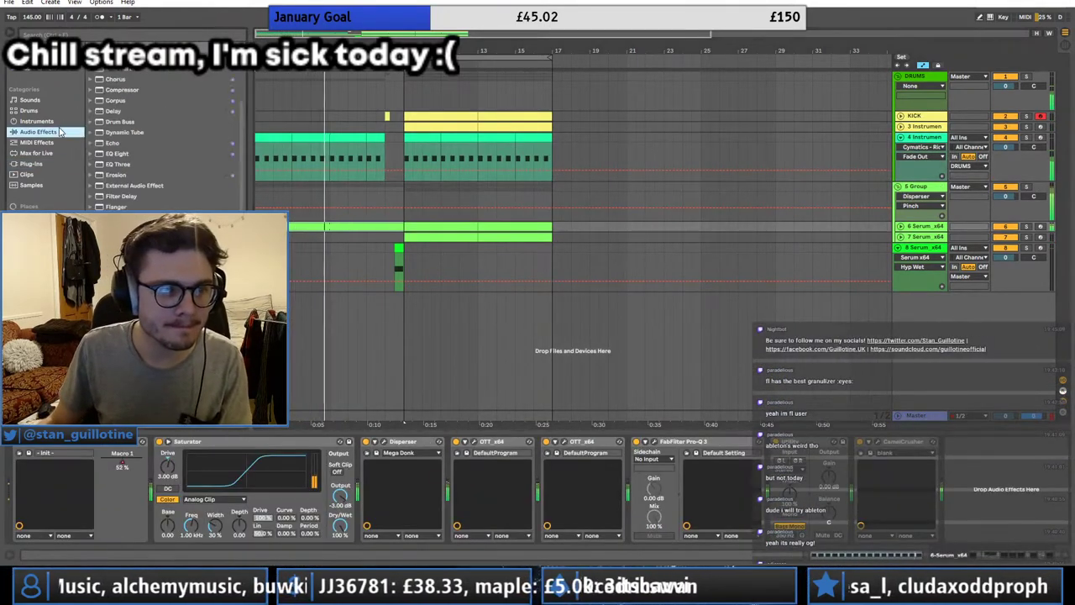
{"action": "left_click", "coordinate": [405, 188]}
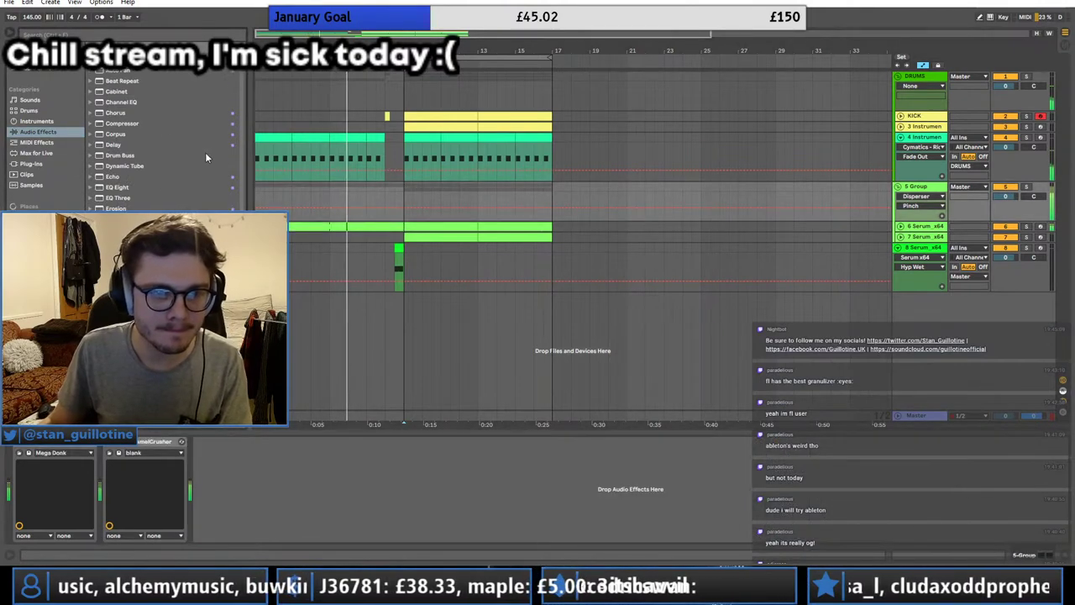
{"action": "scroll", "coordinate": [168, 134], "scroll_direction": "up", "scroll_amount": 3}
{"action": "left_click", "coordinate": [121, 78]}
{"action": "double_click", "coordinate": [120, 78]}
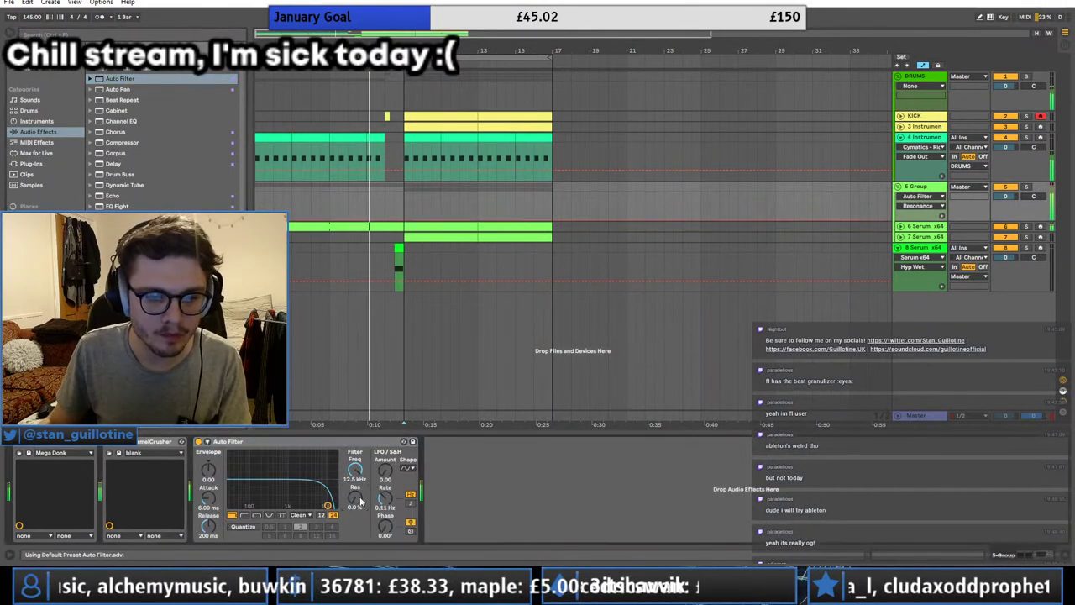
Step: Set the Auto Filter frequency to 19.9 kHz, automate it rising from bar 1 to bar 8, and play from bar 1
{"action": "right_click", "coordinate": [354, 462]}
{"action": "left_click", "coordinate": [373, 464]}
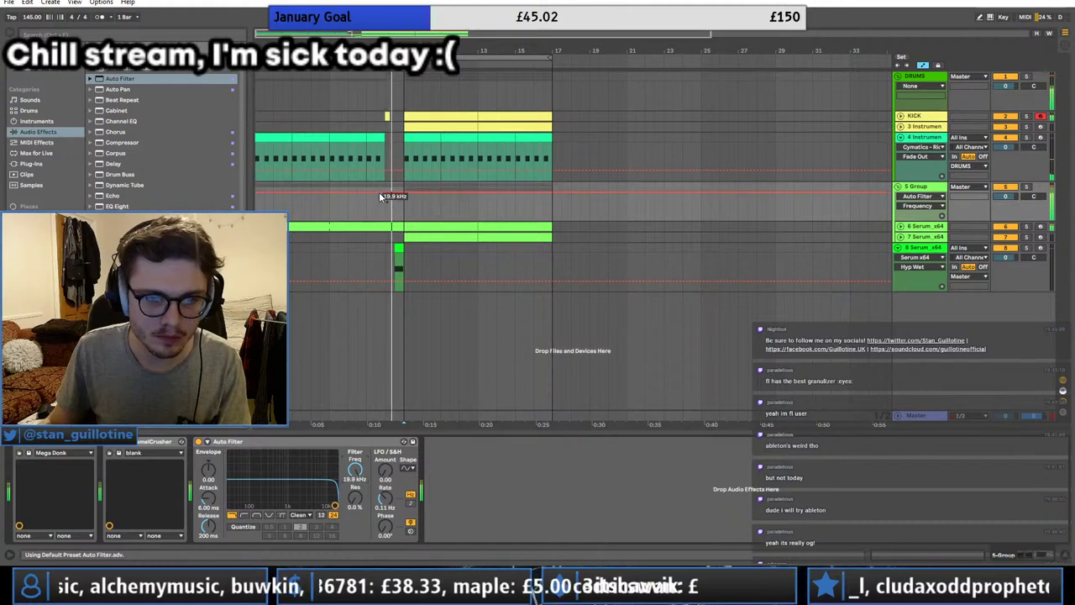
{"action": "left_click_drag", "start_coordinate": [256, 197], "coordinate": [256, 204]}
{"action": "left_click", "coordinate": [257, 195]}
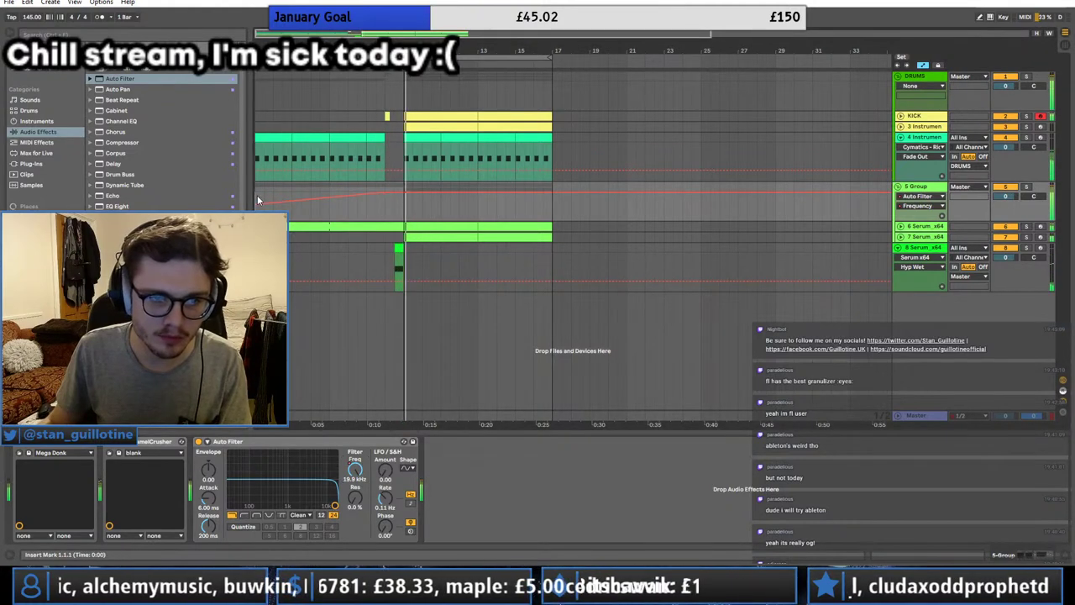
{"action": "key", "text": "space"}
{"action": "key", "text": "space"}
Step: Show track 6's Macro 1 automation and delete its clip content from bar 1 to bar 5
{"action": "left_click", "coordinate": [350, 223]}
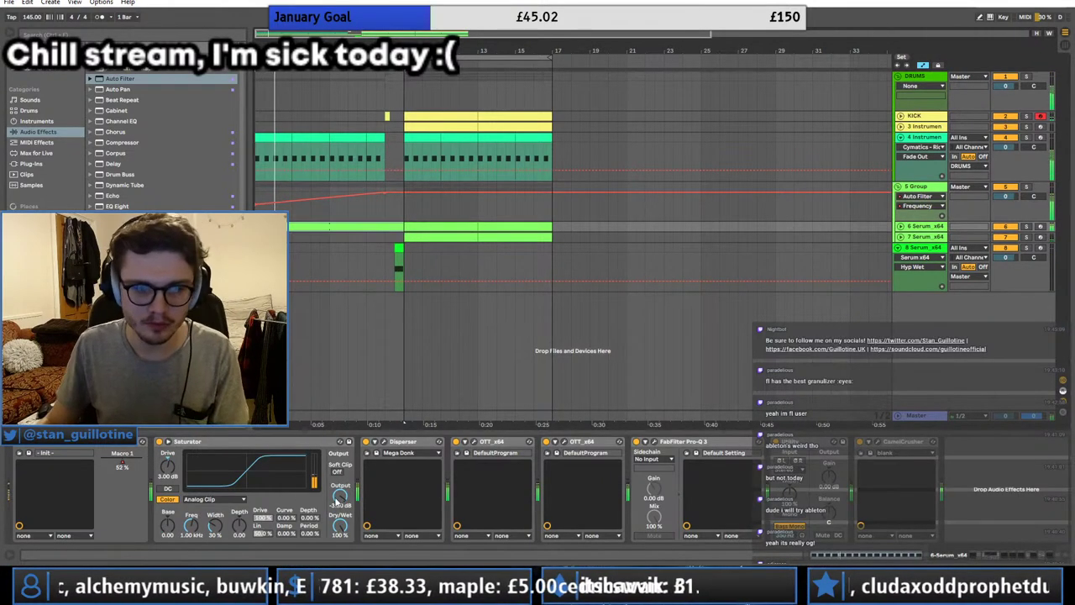
{"action": "right_click", "coordinate": [123, 458]}
{"action": "left_click", "coordinate": [144, 463]}
{"action": "mouse_move", "coordinate": [338, 241]}
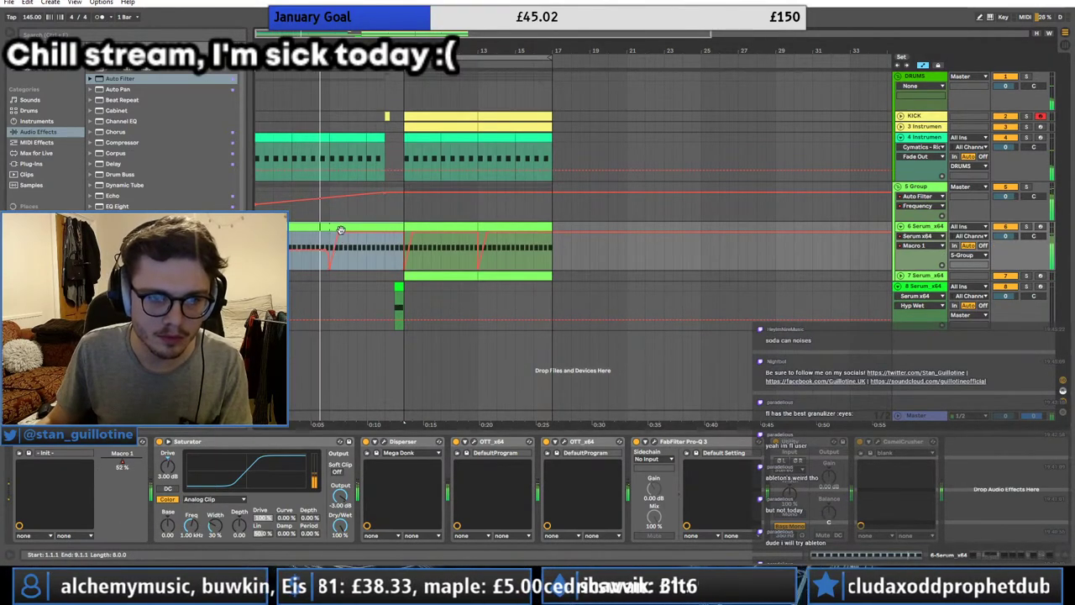
{"action": "left_click", "coordinate": [324, 230]}
{"action": "key", "text": "Delete"}
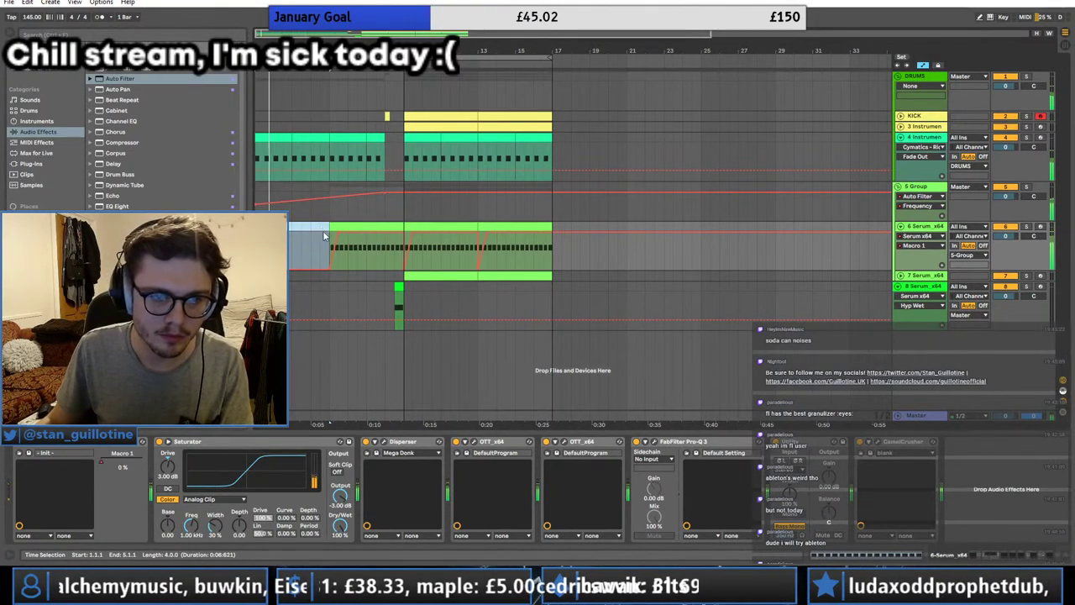
Step: Extend track 6's clip from bar 5 back to bar 1 and restart playback
{"action": "left_click", "coordinate": [330, 226]}
{"action": "key", "text": "space"}
{"action": "key", "text": "space"}
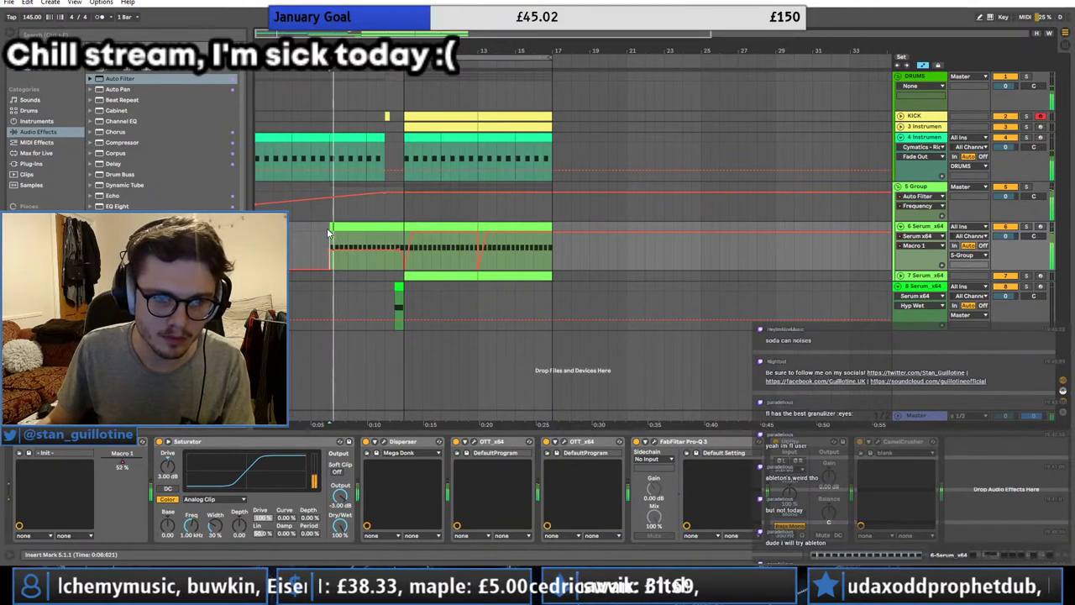
{"action": "left_click_drag", "start_coordinate": [330, 227], "coordinate": [256, 227]}
{"action": "key", "text": "space"}
{"action": "key", "text": "space"}
Step: Curve the track 5 group's filter frequency ramp downward and lower its starting point at bar 1
{"action": "left_click", "coordinate": [294, 254]}
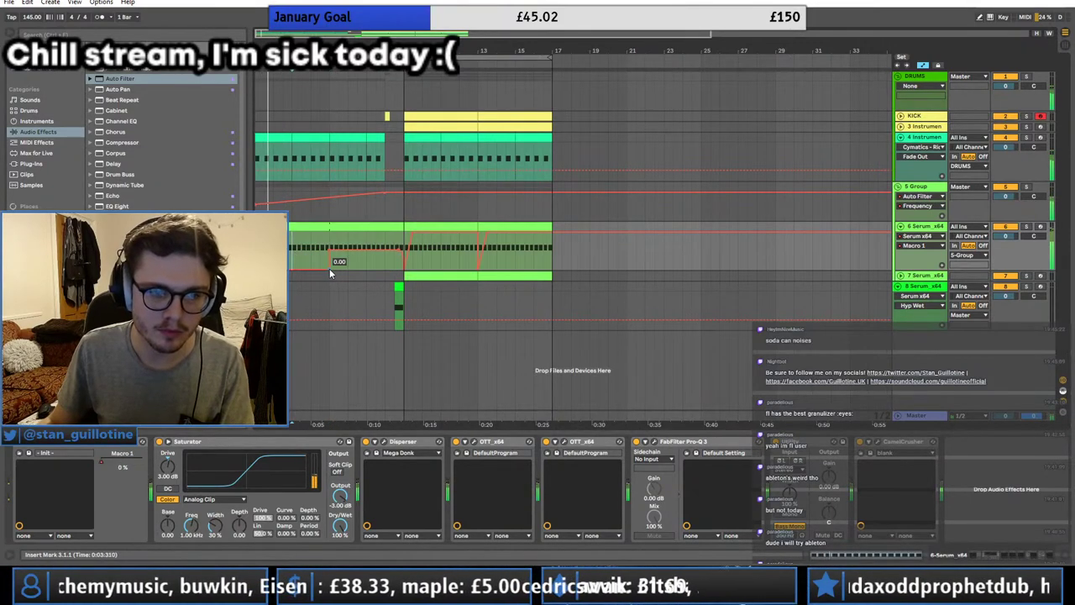
{"action": "left_click_drag", "start_coordinate": [328, 198], "coordinate": [328, 207]}
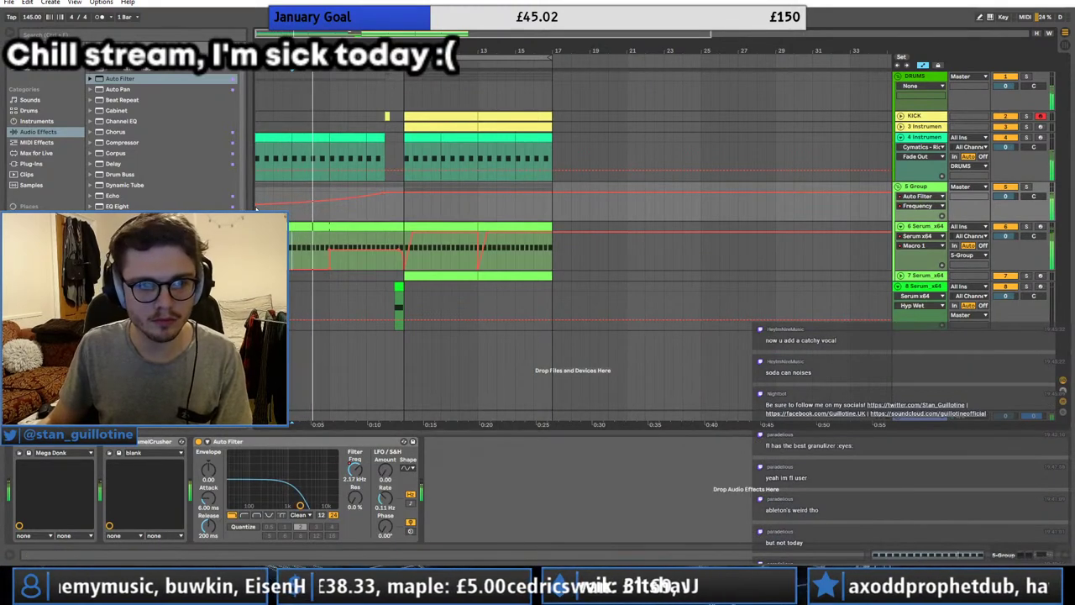
{"action": "left_click_drag", "start_coordinate": [256, 204], "coordinate": [256, 208]}
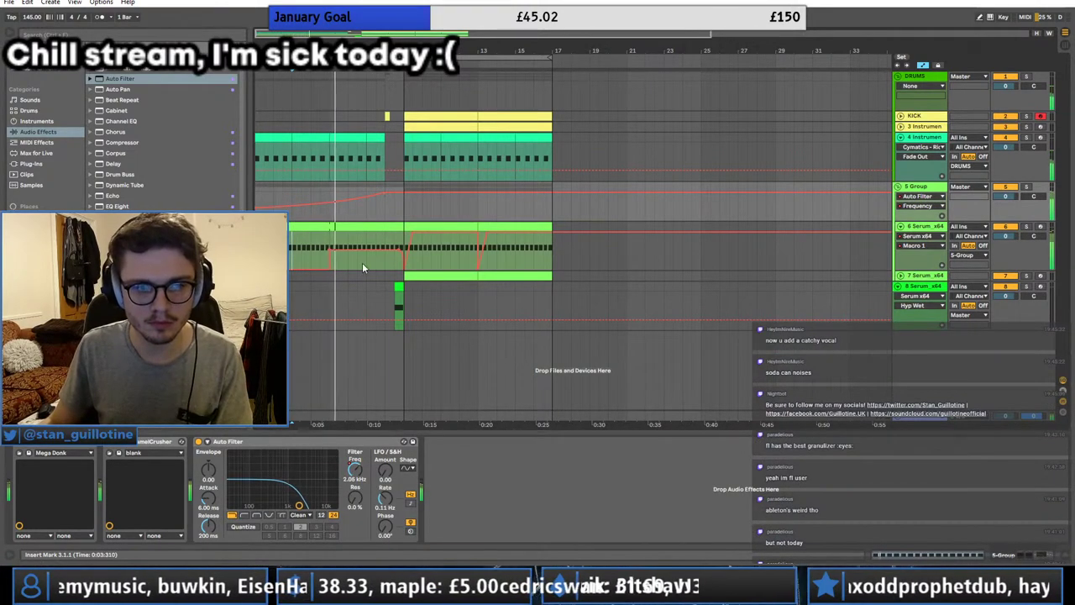
Step: Shift track 6's zero Macro 1 breakpoint from bar 5 to about 4.3 to slope the rise, and play from bar 4
{"action": "left_click", "coordinate": [322, 263]}
{"action": "left_click_drag", "start_coordinate": [330, 270], "coordinate": [322, 270]}
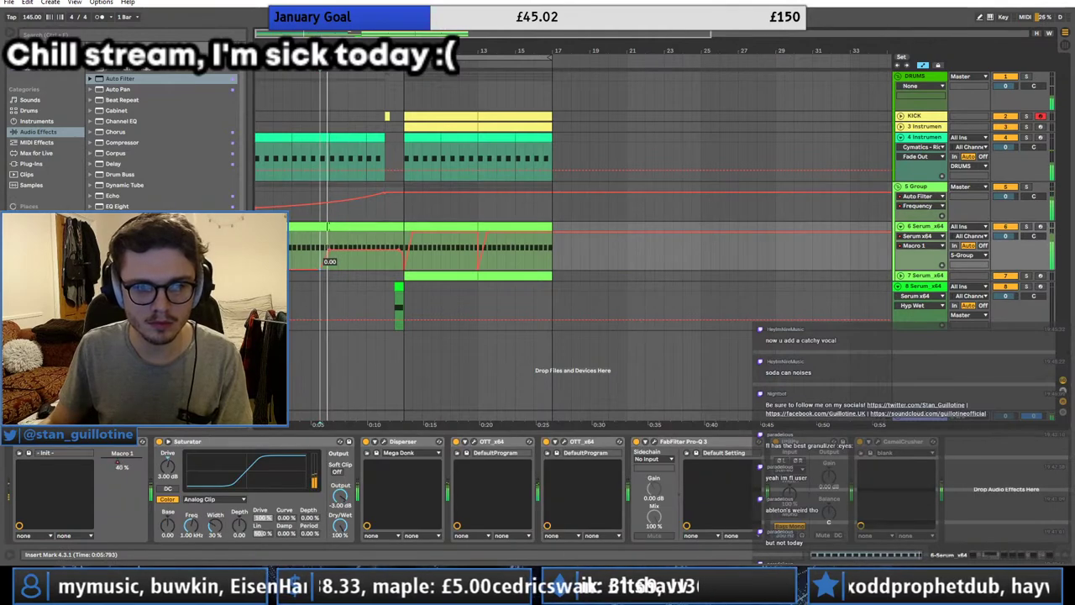
{"action": "left_click", "coordinate": [311, 256]}
{"action": "key", "text": "space"}
{"action": "key", "text": "space"}
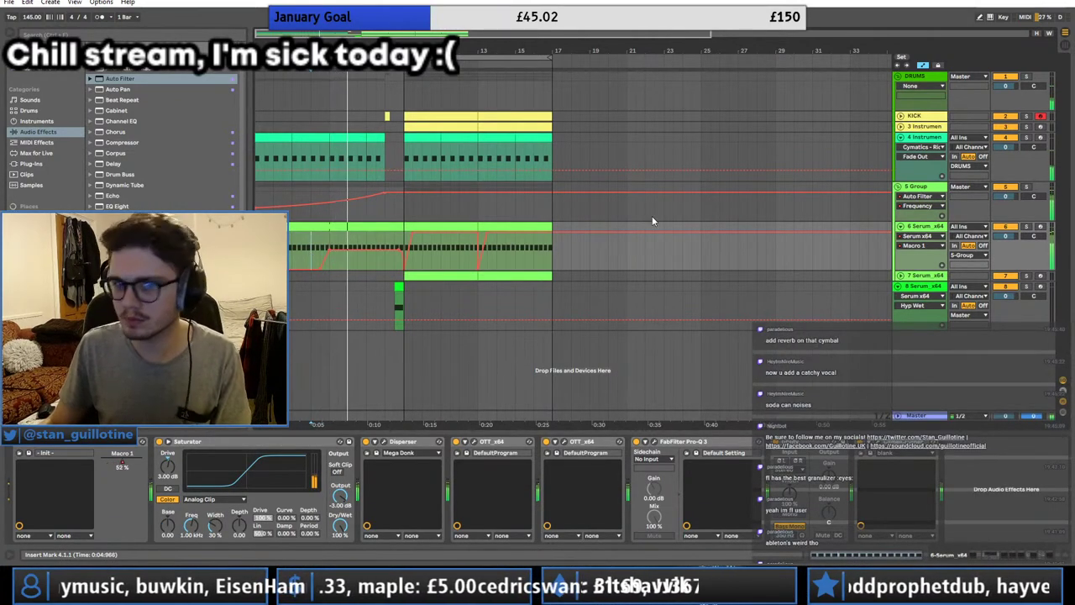
Step: Delete track 6's clip section from 8.3.1 to 9.1.1 and play from bar 8
{"action": "left_click", "coordinate": [901, 226]}
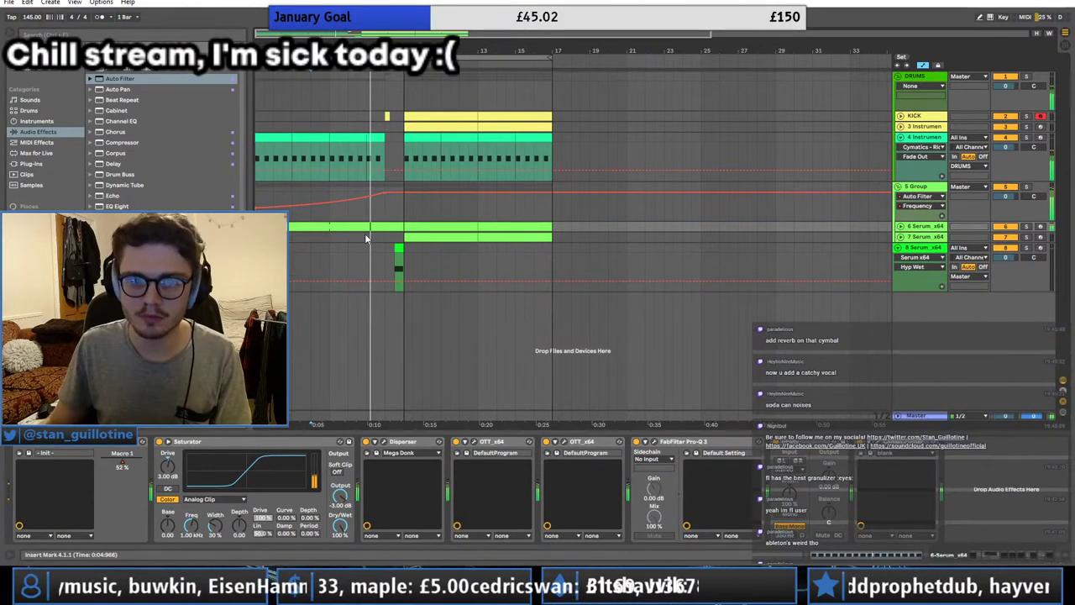
{"action": "left_click", "coordinate": [388, 241]}
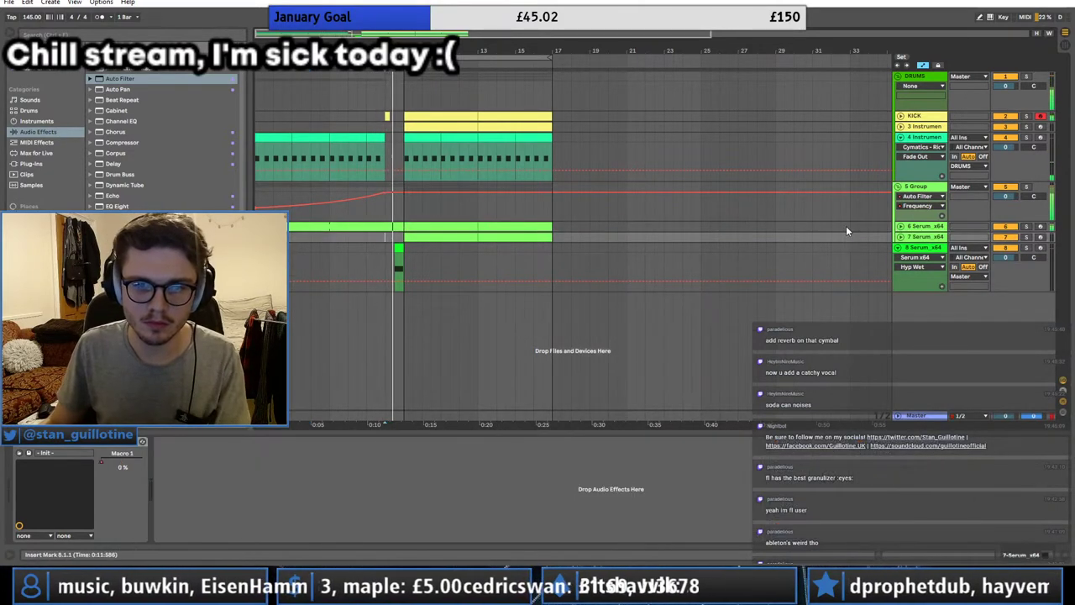
{"action": "left_click", "coordinate": [901, 226]}
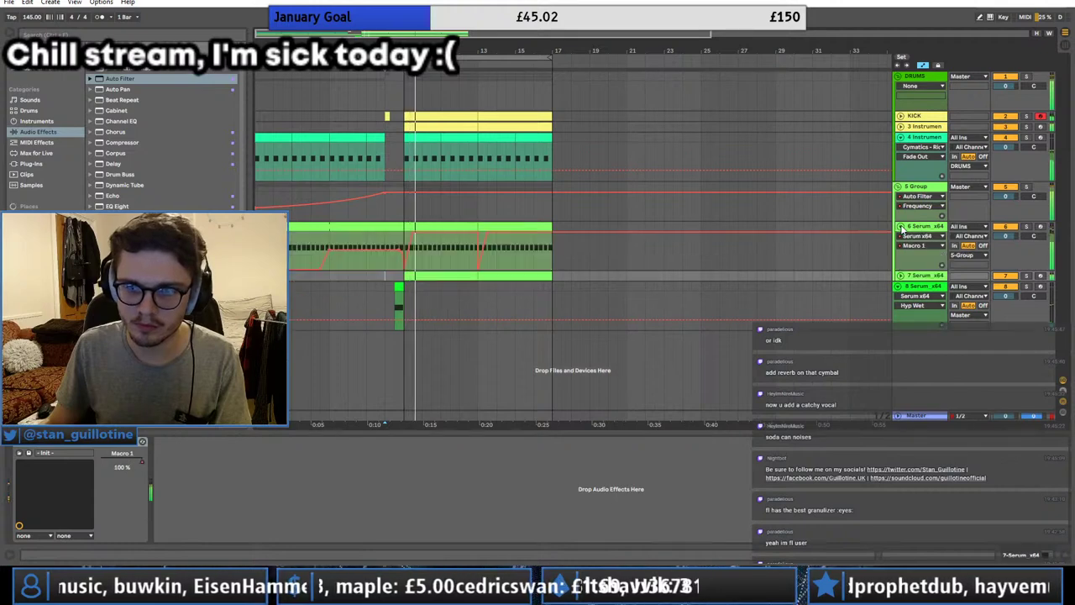
{"action": "left_click", "coordinate": [384, 243]}
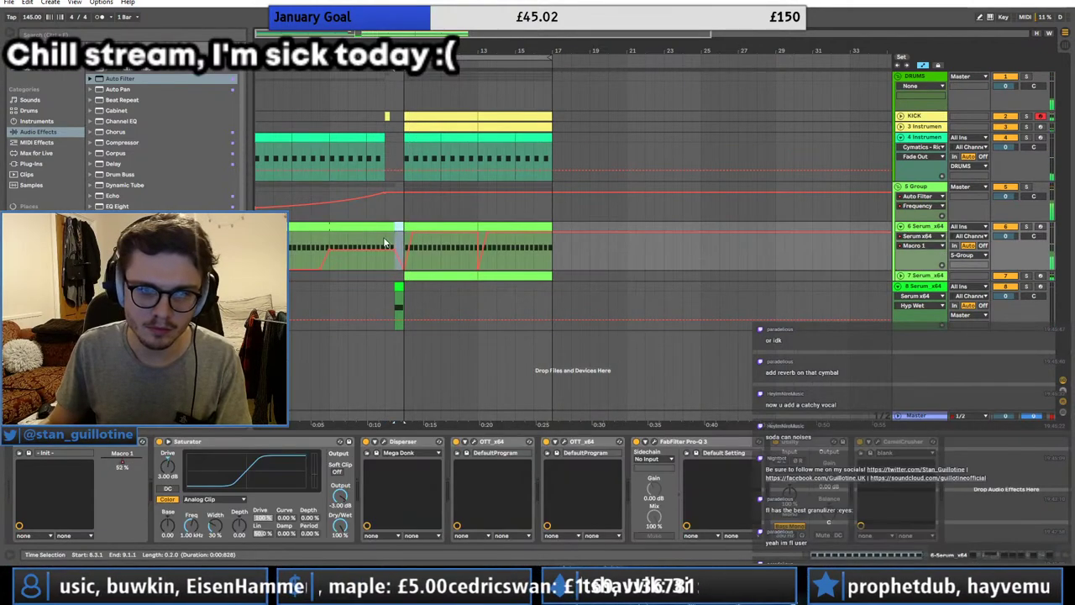
{"action": "left_click", "coordinate": [387, 241]}
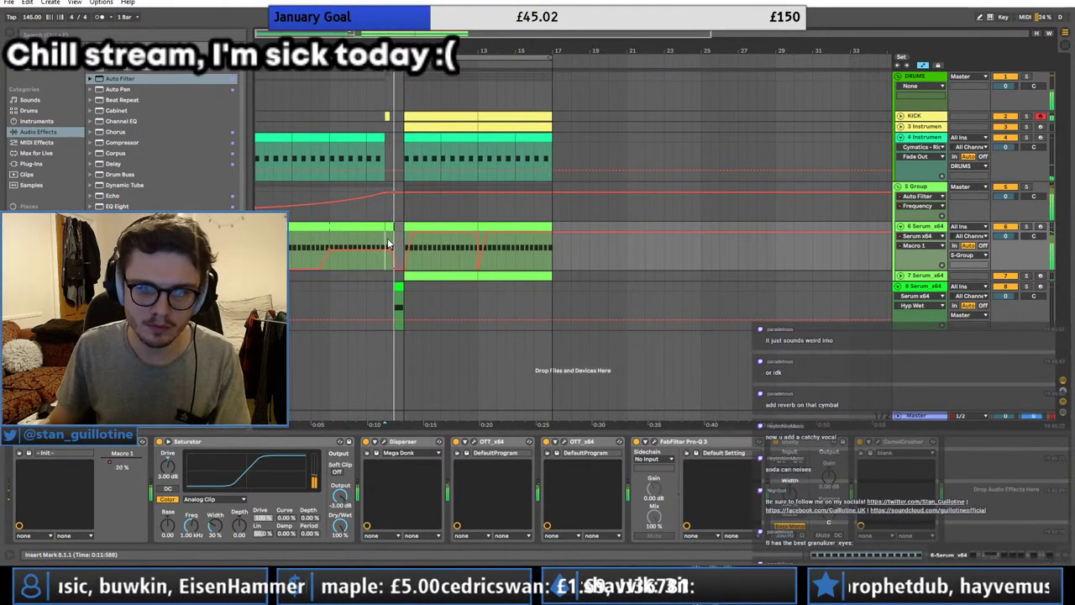
Step: Fold track 8 and the track 5 group, and place a copy of track 8's short Serum clip at bar 13
{"action": "left_click", "coordinate": [400, 287]}
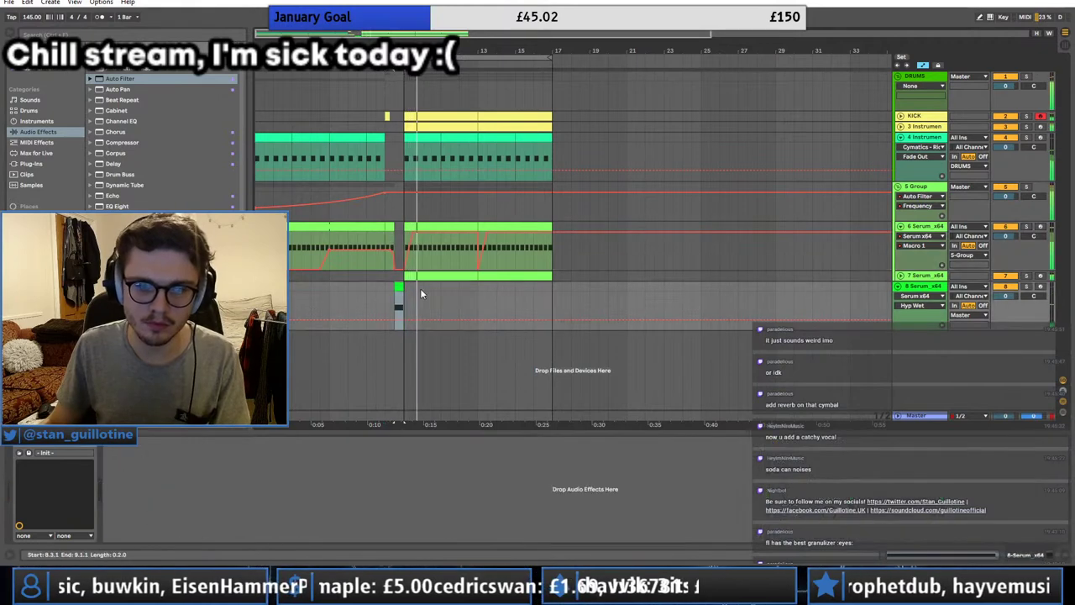
{"action": "left_click", "coordinate": [898, 288]}
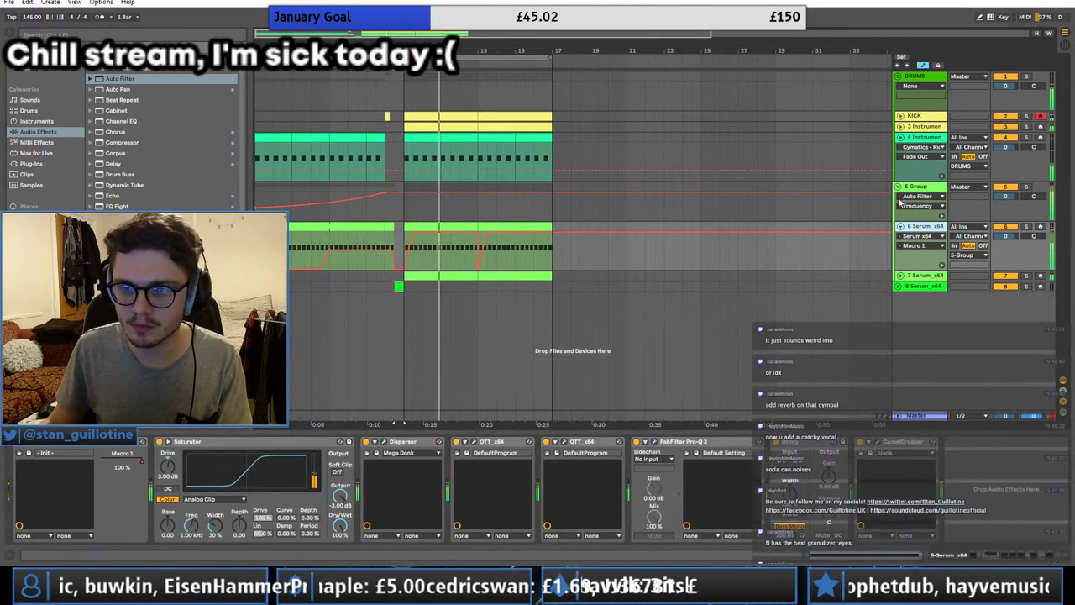
{"action": "left_click", "coordinate": [898, 187]}
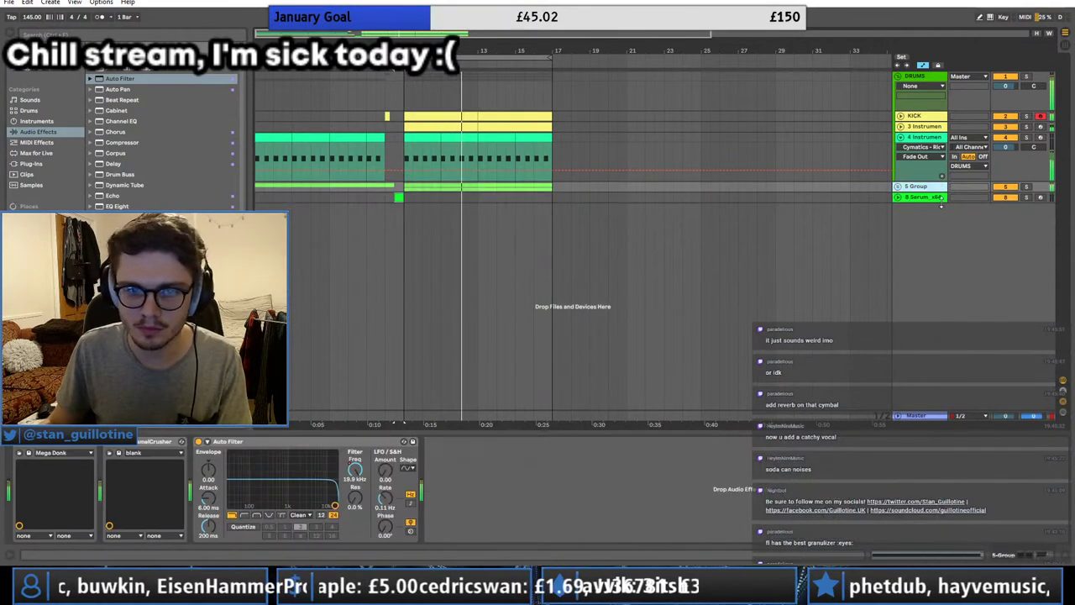
{"action": "left_click", "coordinate": [420, 199]}
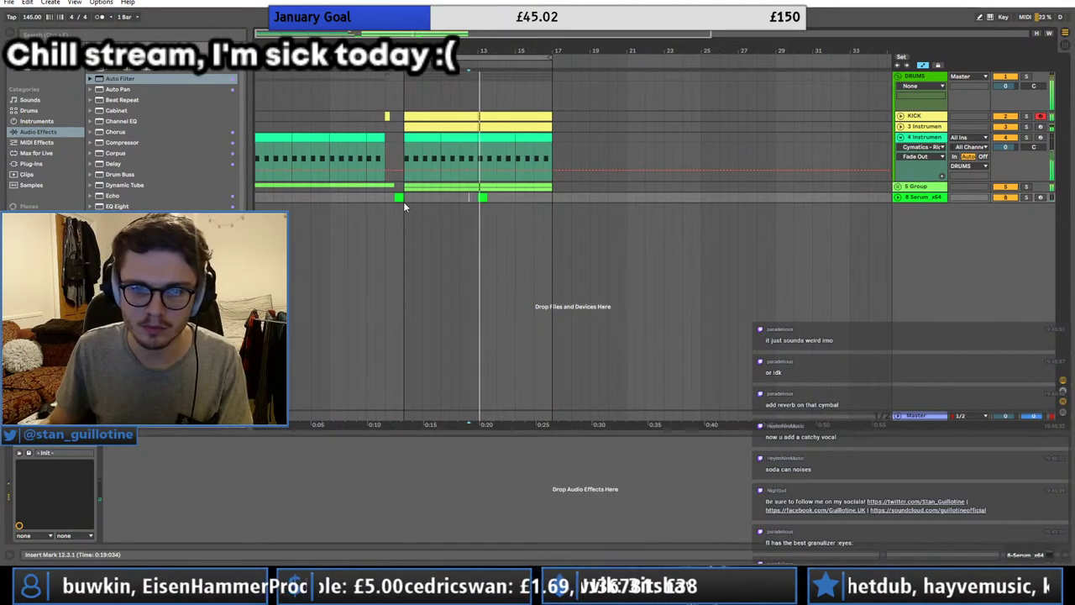
Step: Try extending track 8's first Serum clip to 9.3.1, play it, and undo the extension
{"action": "left_click_drag", "start_coordinate": [403, 198], "coordinate": [411, 198]}
{"action": "key", "text": "space"}
{"action": "key", "text": "space"}
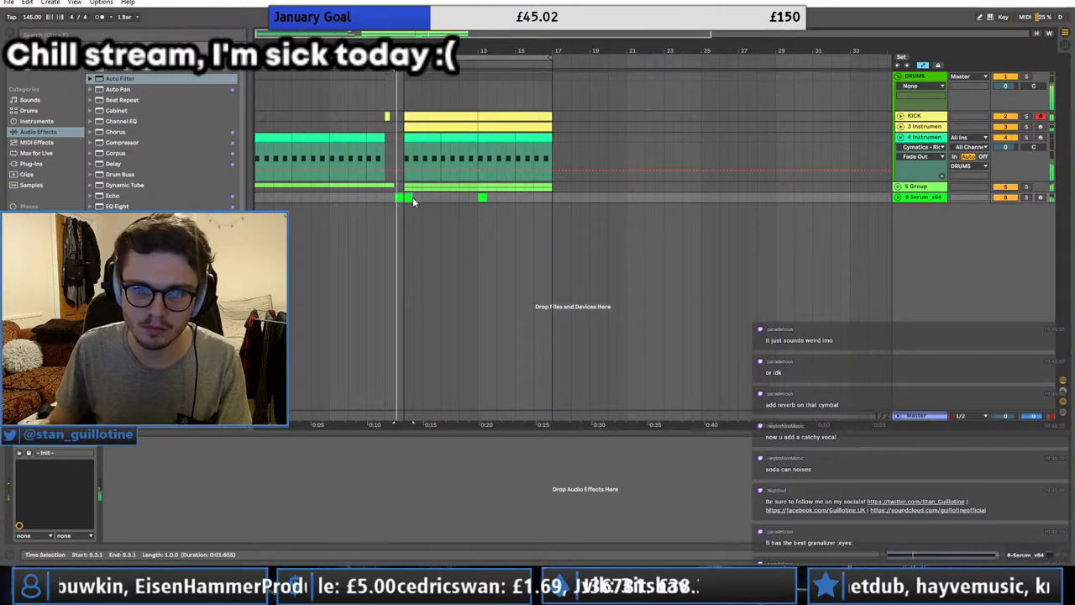
{"action": "key", "text": "ctrl+z"}
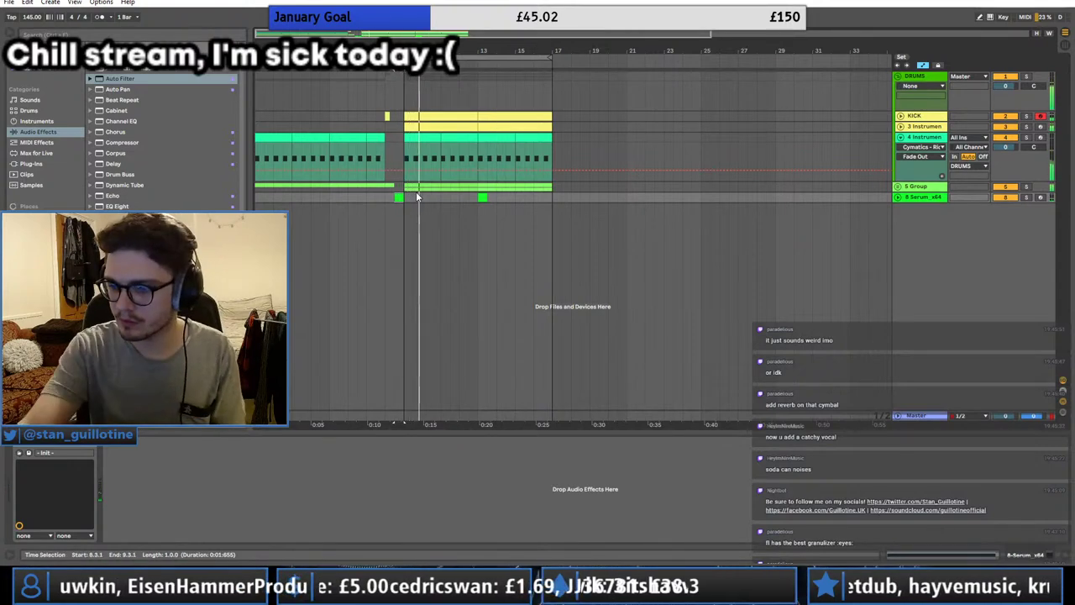
Step: Check the snare and track 4 clips at bar 9, and insert a new audio track below track 8
{"action": "left_click", "coordinate": [408, 124]}
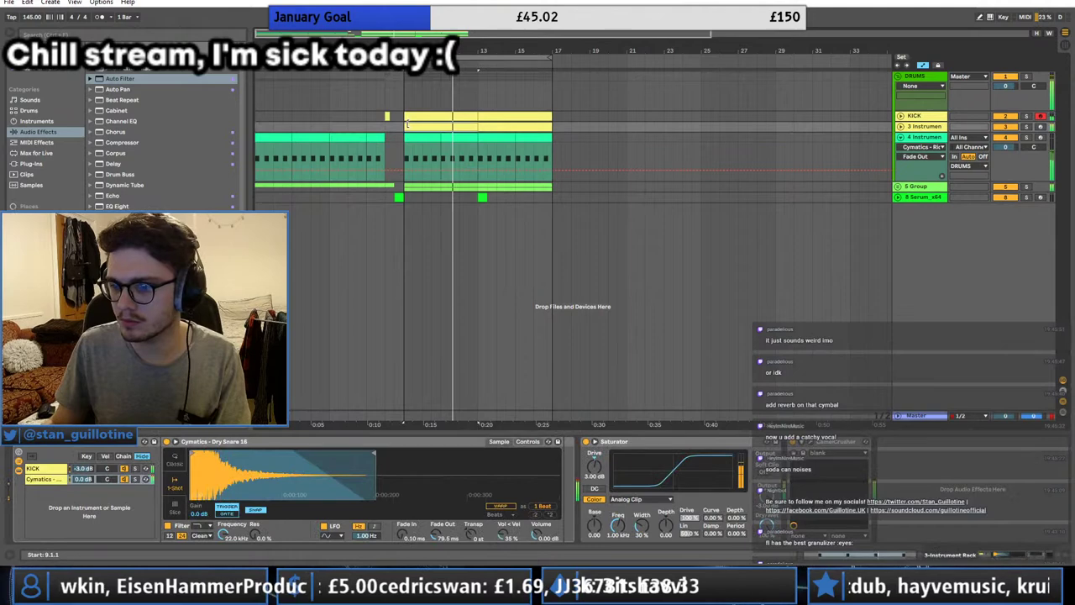
{"action": "left_click", "coordinate": [420, 130]}
{"action": "left_click", "coordinate": [431, 141]}
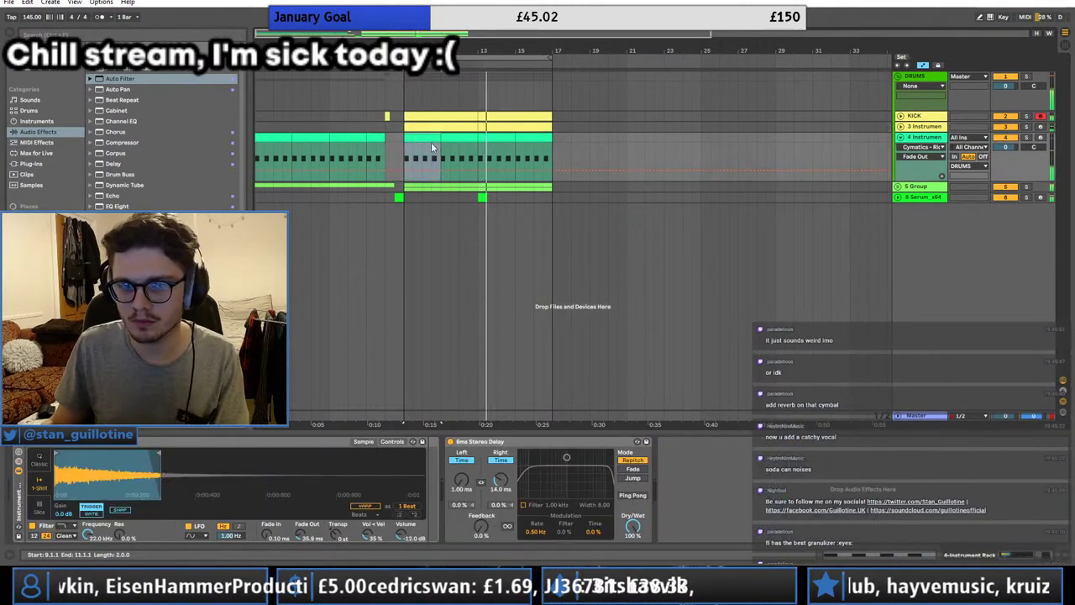
{"action": "right_click", "coordinate": [911, 225]}
{"action": "left_click", "coordinate": [878, 231]}
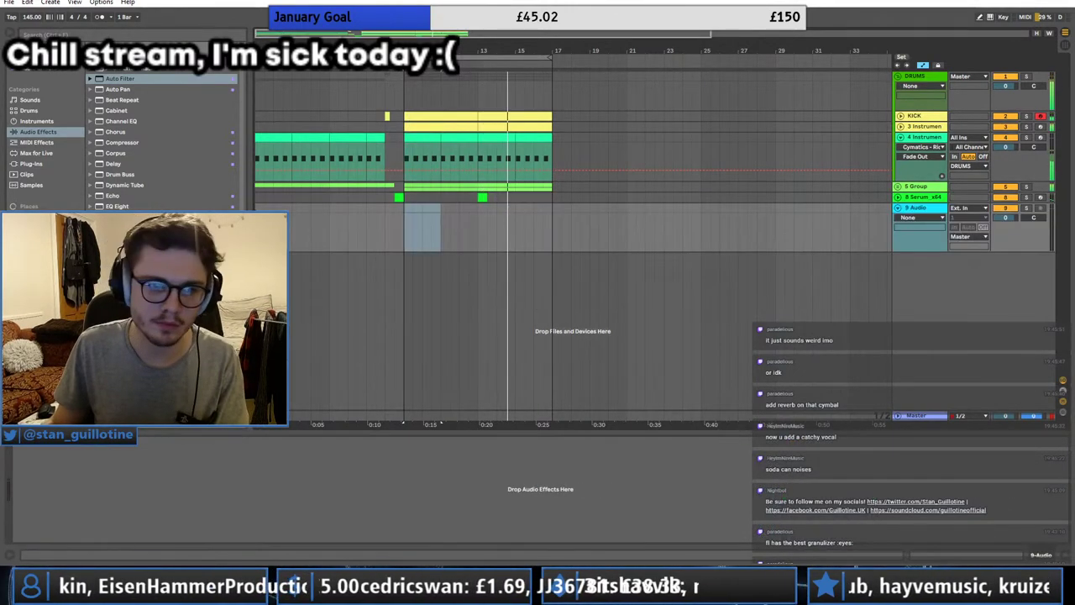
Step: Play from bar 1 and copy the short KICK clip before bar 9 to bar 1
{"action": "left_click", "coordinate": [263, 205]}
{"action": "key", "text": "space"}
{"action": "key", "text": "space"}
{"action": "left_click", "coordinate": [388, 117]}
{"action": "key", "text": "ctrl+c"}
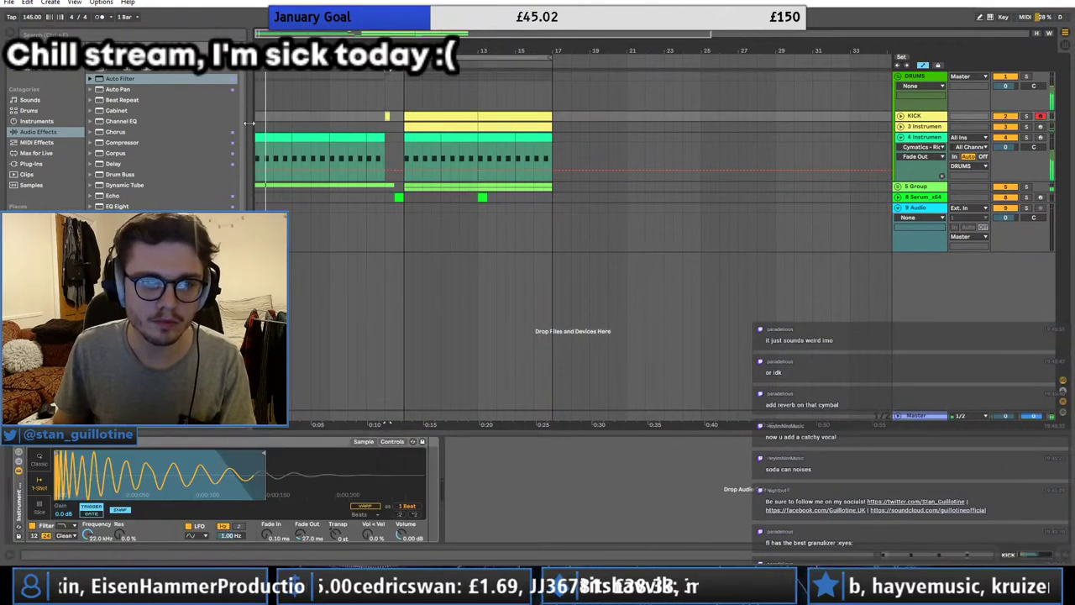
{"action": "left_click", "coordinate": [256, 119]}
{"action": "key", "text": "ctrl+v"}
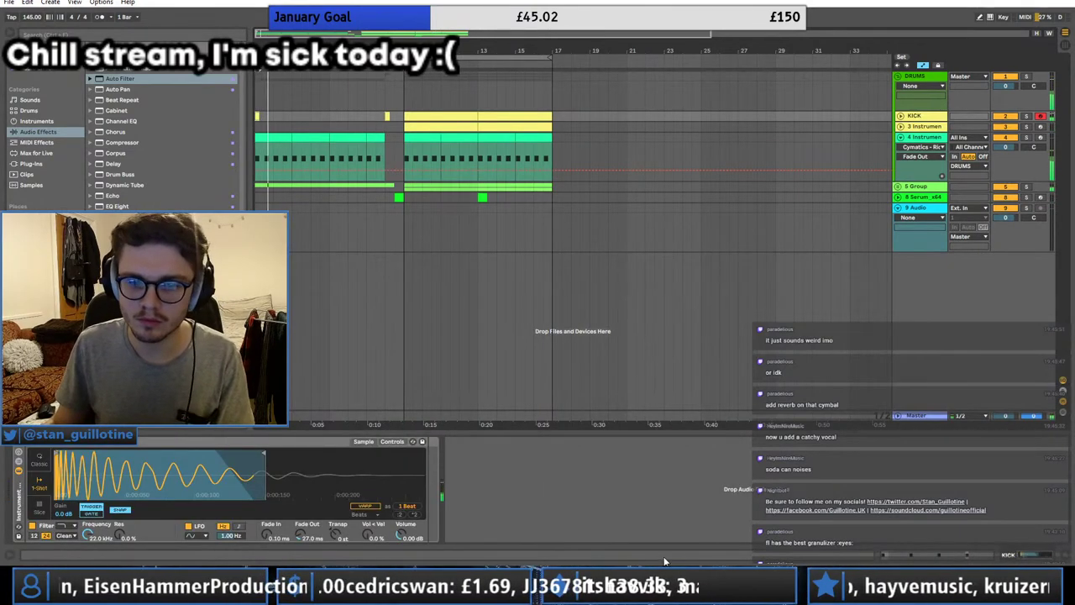
Step: Place the VEC2 Cymbals Crash 04 sample from the sample library on audio track 9 at bar 1
{"action": "left_click", "coordinate": [905, 556]}
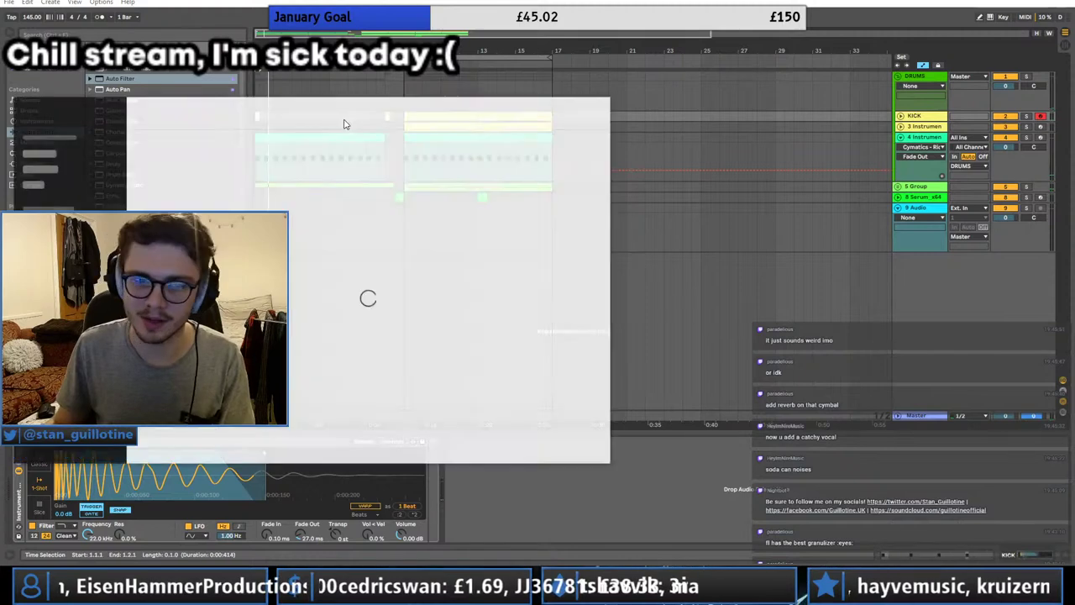
{"action": "left_click", "coordinate": [605, 101]}
{"action": "left_click_drag", "start_coordinate": [267, 34], "coordinate": [243, 376]}
{"action": "left_click", "coordinate": [38, 248]}
{"action": "scroll", "coordinate": [168, 168], "scroll_direction": "up", "scroll_amount": 10}
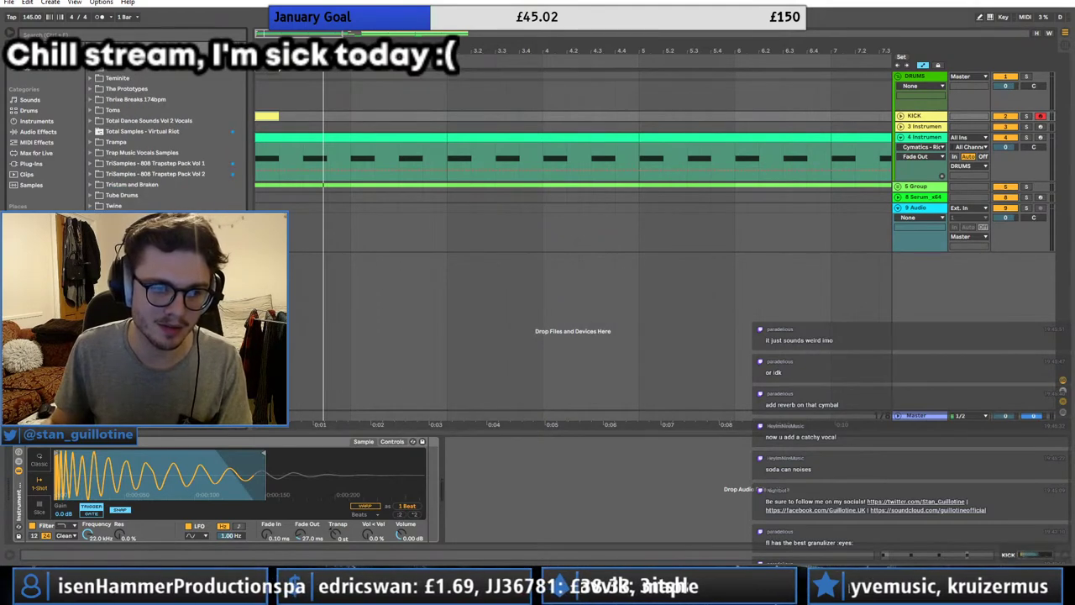
{"action": "left_click_drag", "start_coordinate": [152, 319], "coordinate": [267, 208]}
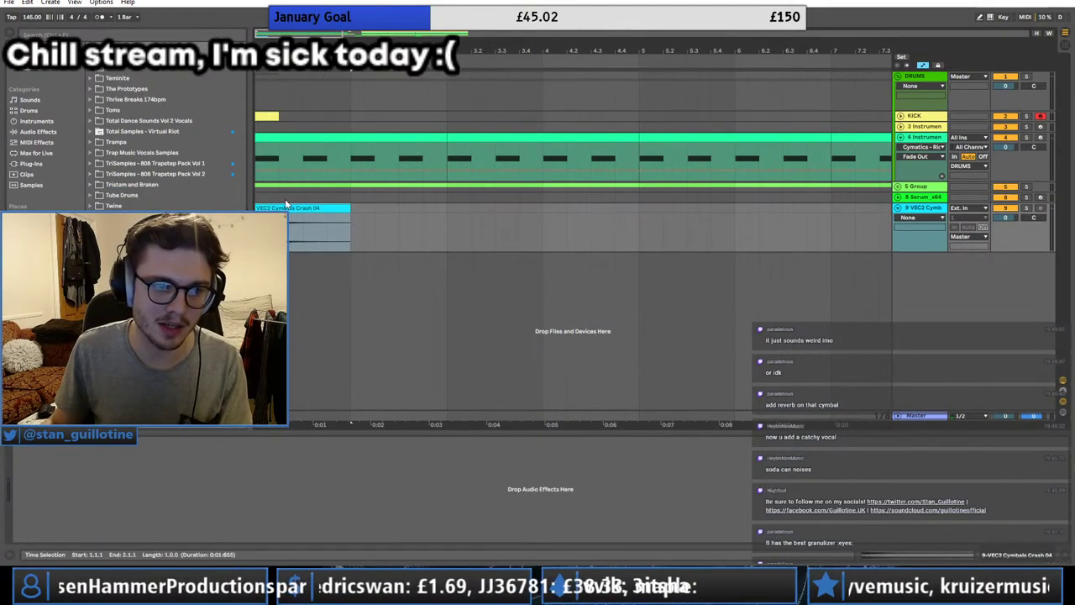
Step: Add FabFilter Pro-Q 3 to the crash track and adjust its EQ bands during playback
{"action": "left_click", "coordinate": [32, 164]}
{"action": "left_click", "coordinate": [49, 73]}
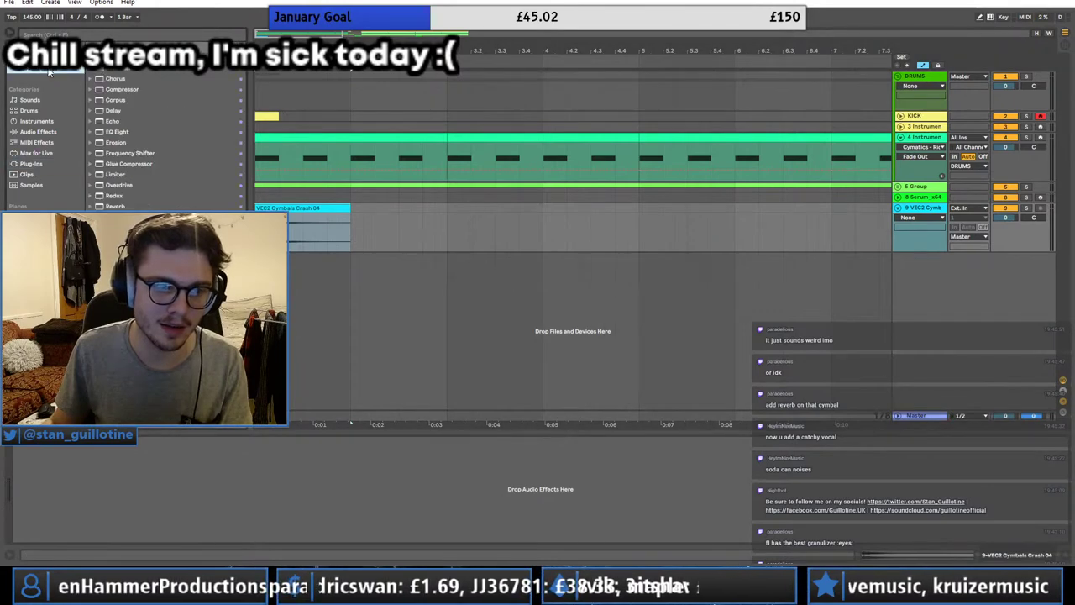
{"action": "double_click", "coordinate": [126, 269]}
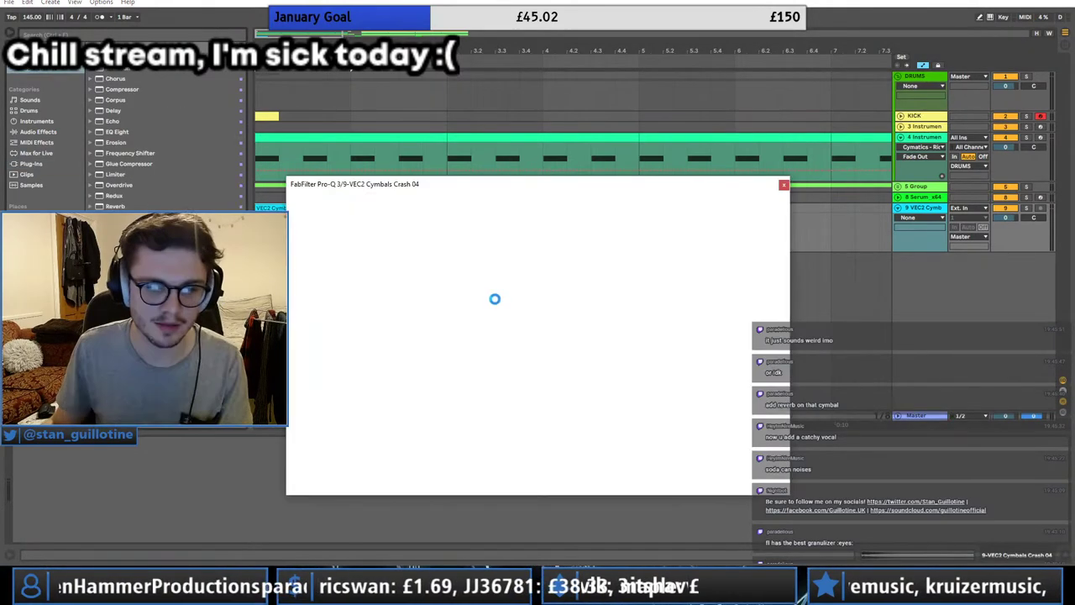
{"action": "key", "text": "space"}
{"action": "left_click", "coordinate": [549, 307]}
{"action": "left_click_drag", "start_coordinate": [335, 307], "coordinate": [491, 346]}
{"action": "left_click", "coordinate": [784, 184]}
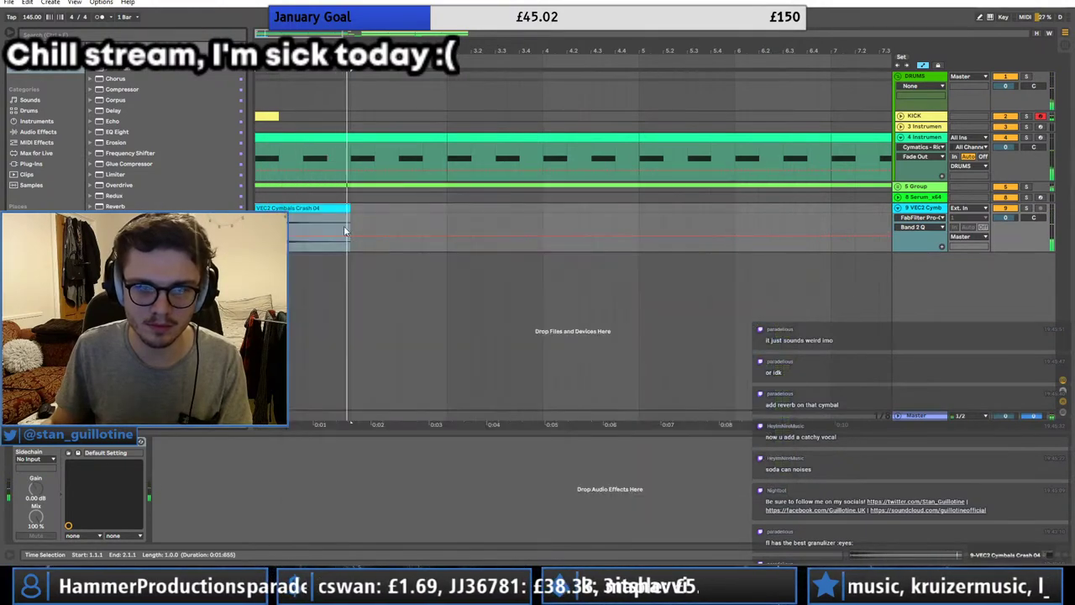
Step: Extend the end of the crash clip on track 9 to about 2.2.3 and show the track's devices
{"action": "double_click", "coordinate": [313, 205]}
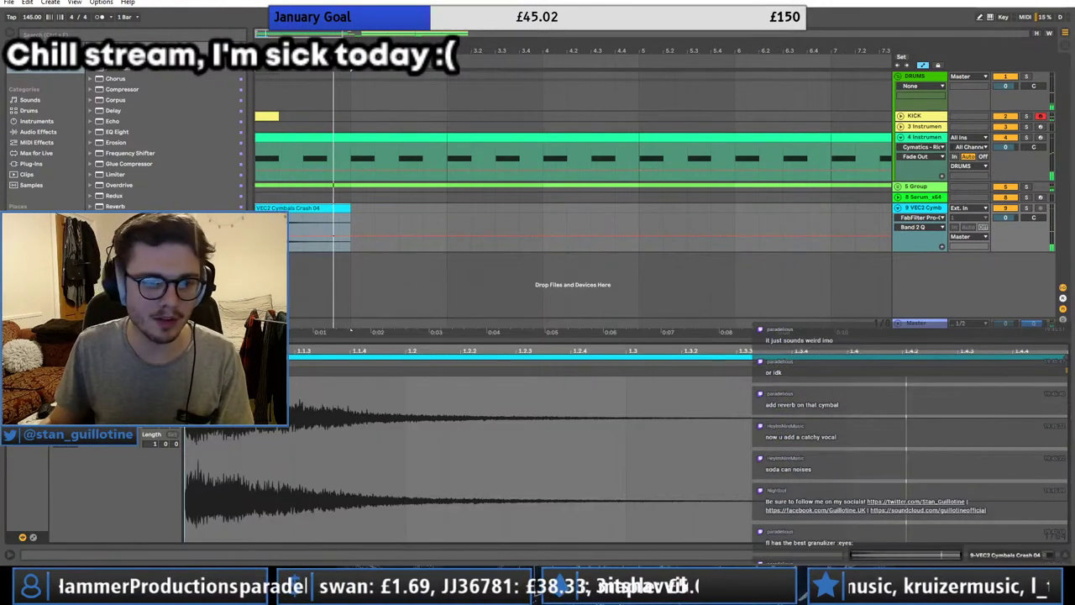
{"action": "left_click_drag", "start_coordinate": [349, 207], "coordinate": [470, 206]}
{"action": "double_click", "coordinate": [924, 207]}
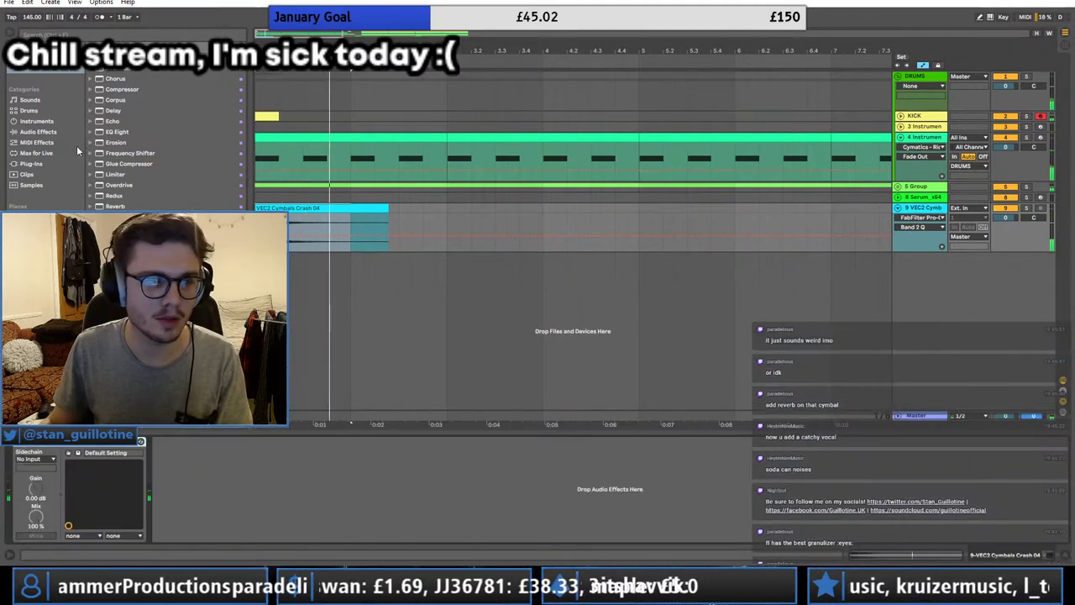
Step: Add the 6ms Stereo Delay preset after Pro-Q 3 on the crash track and play it
{"action": "left_click", "coordinate": [42, 58]}
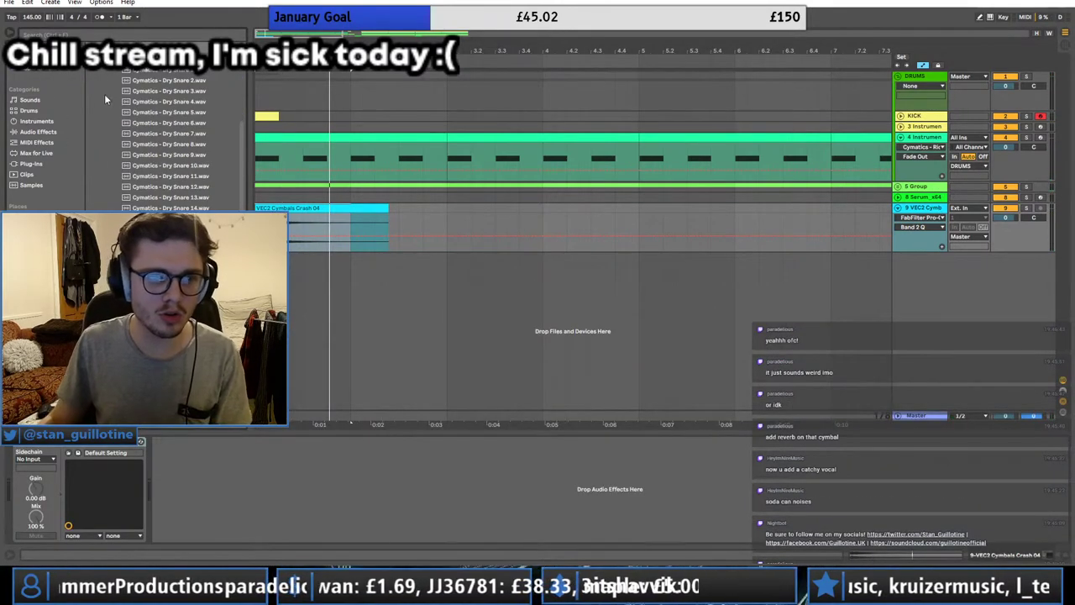
{"action": "left_click", "coordinate": [109, 60]}
{"action": "left_click", "coordinate": [99, 69]}
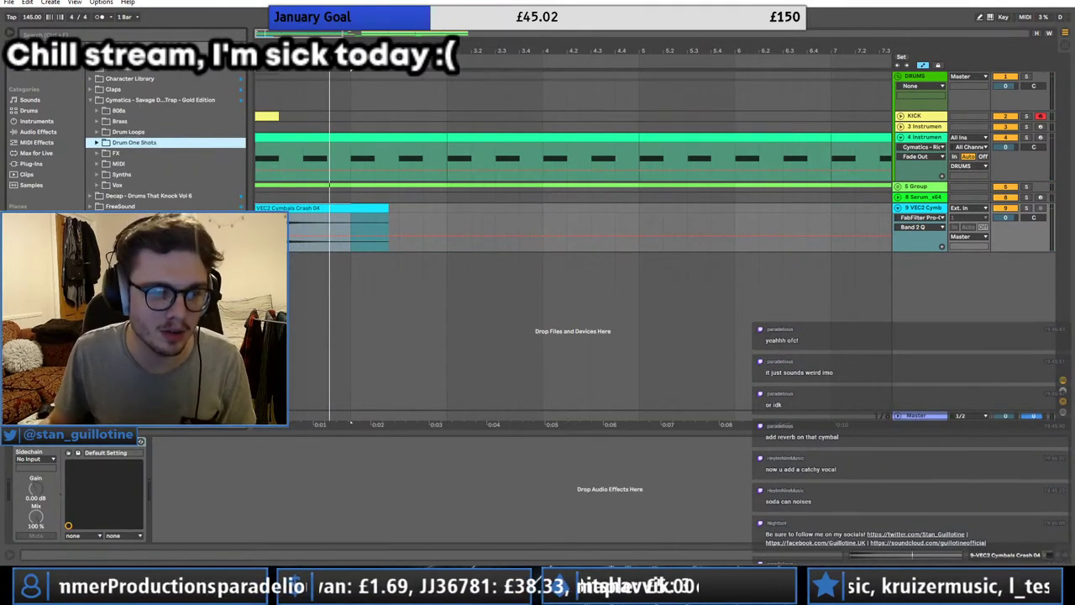
{"action": "left_click_drag", "start_coordinate": [134, 336], "coordinate": [206, 476]}
{"action": "key", "text": "space"}
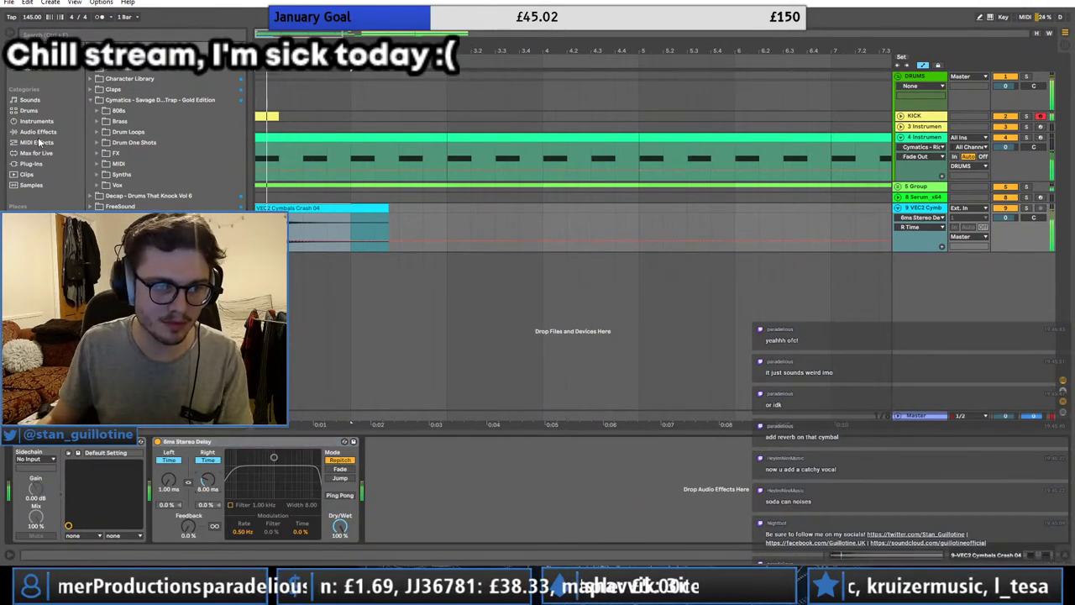
Step: Add Echo to the crash track with 87% feedback, 118 Hz high-pass, 8.46 kHz low-pass, 33% reverb and 39% dry/wet
{"action": "left_click", "coordinate": [39, 132]}
{"action": "left_click", "coordinate": [93, 196]}
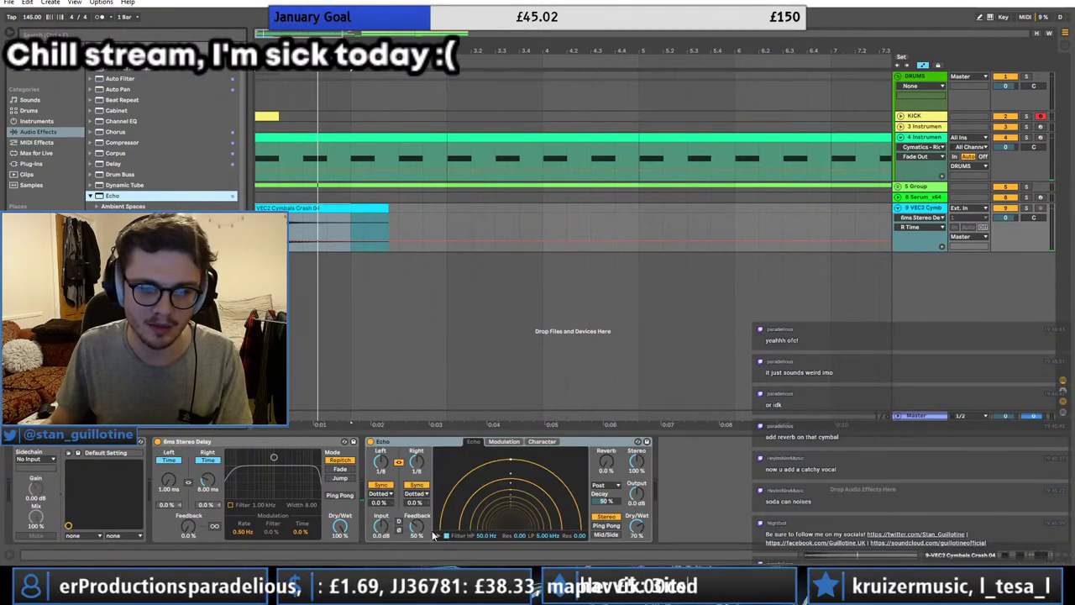
{"action": "left_click_drag", "start_coordinate": [419, 528], "coordinate": [419, 499]}
{"action": "left_click", "coordinate": [437, 535]}
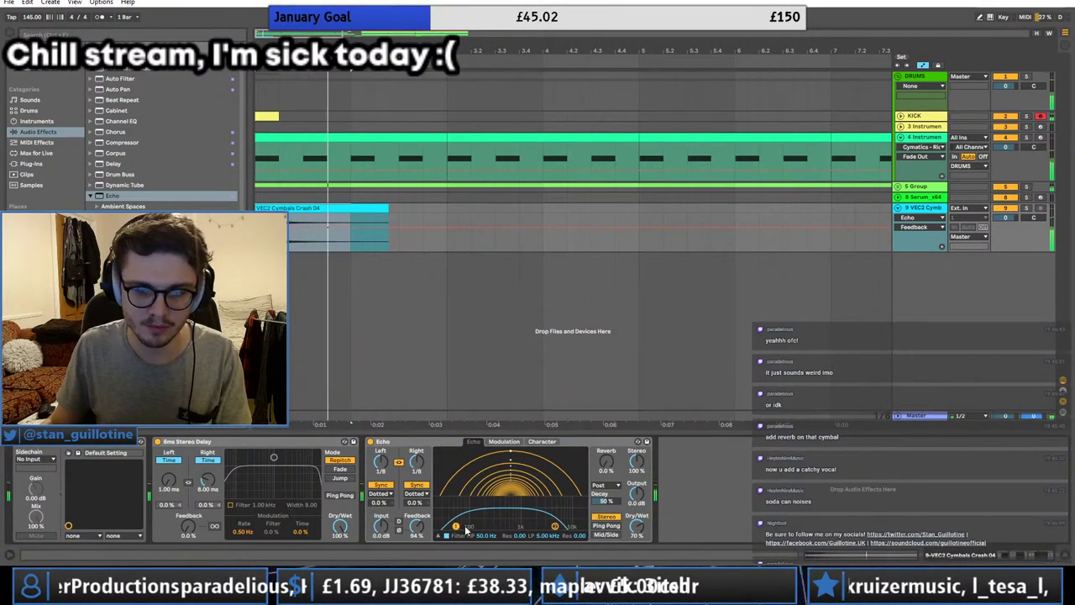
{"action": "left_click_drag", "start_coordinate": [554, 525], "coordinate": [566, 526]}
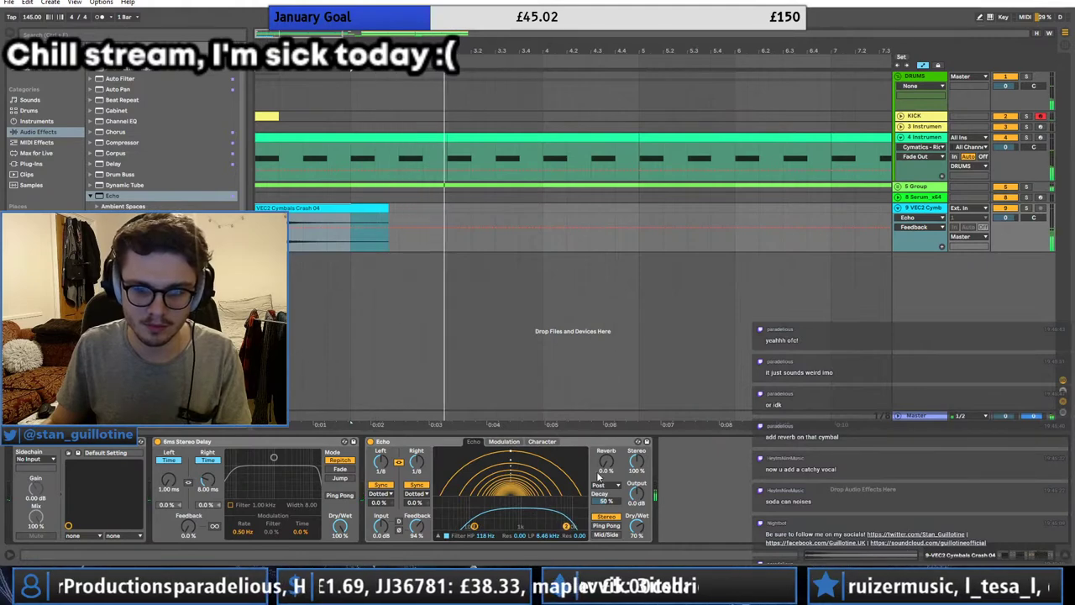
{"action": "left_click_drag", "start_coordinate": [598, 474], "coordinate": [598, 470]}
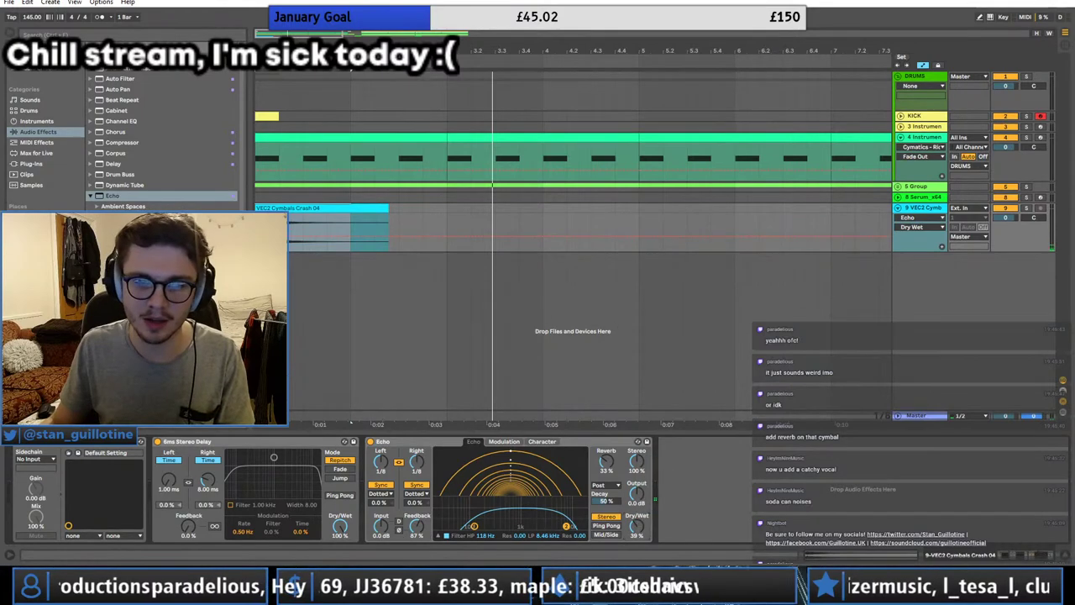
Step: Automate Echo's Dry/Wet to fall from 39% between bars 7 and 8, and set both delay channels to 1/4 Notes
{"action": "left_click_drag", "start_coordinate": [513, 52], "coordinate": [512, 17]}
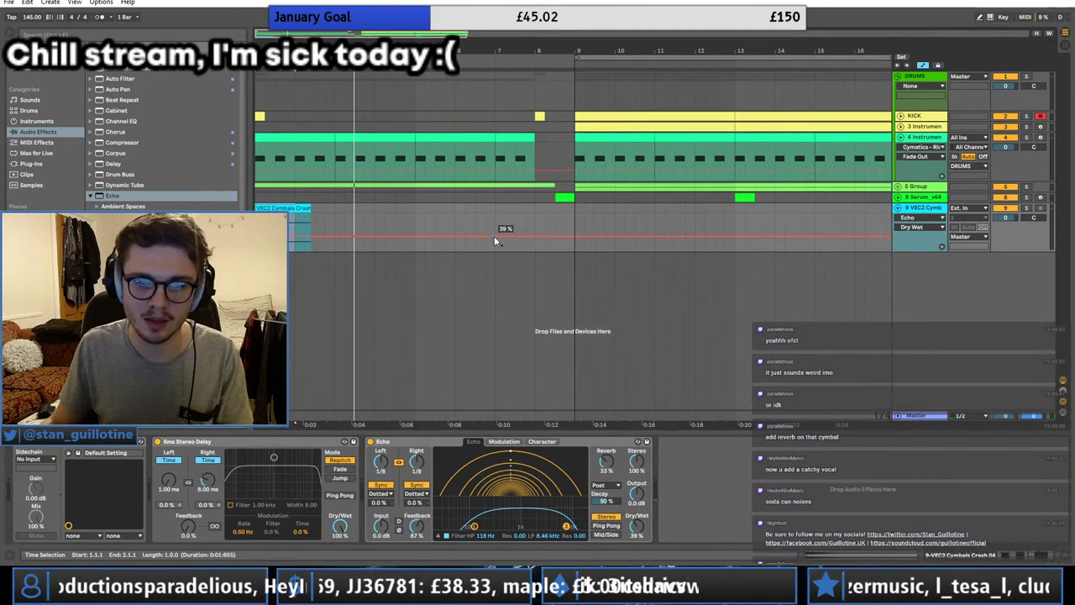
{"action": "left_click_drag", "start_coordinate": [494, 236], "coordinate": [496, 250]}
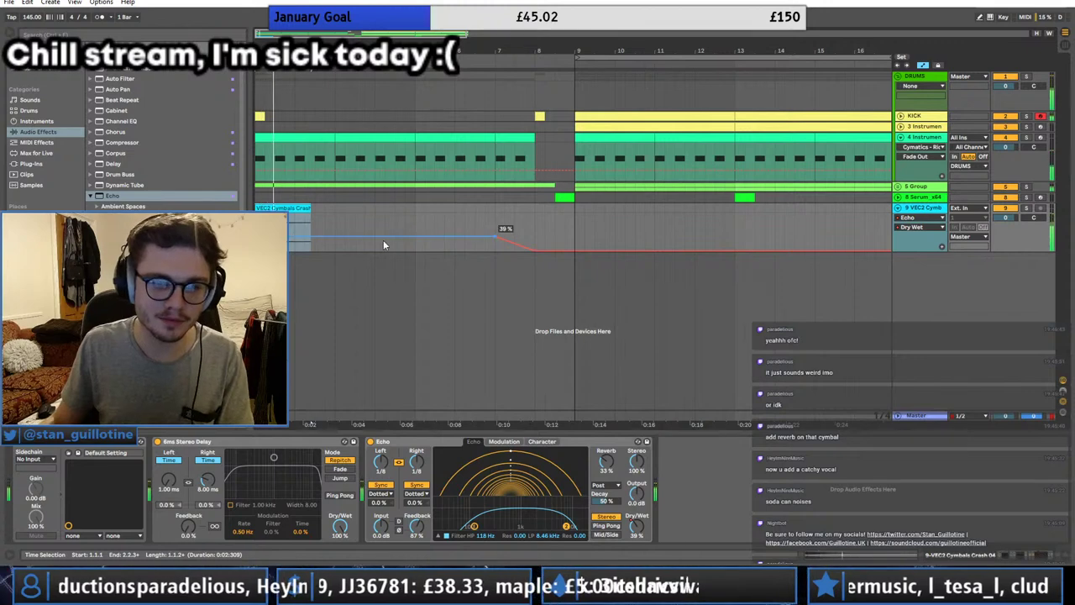
{"action": "left_click", "coordinate": [412, 493]}
{"action": "left_click", "coordinate": [415, 502]}
{"action": "left_click", "coordinate": [416, 462]}
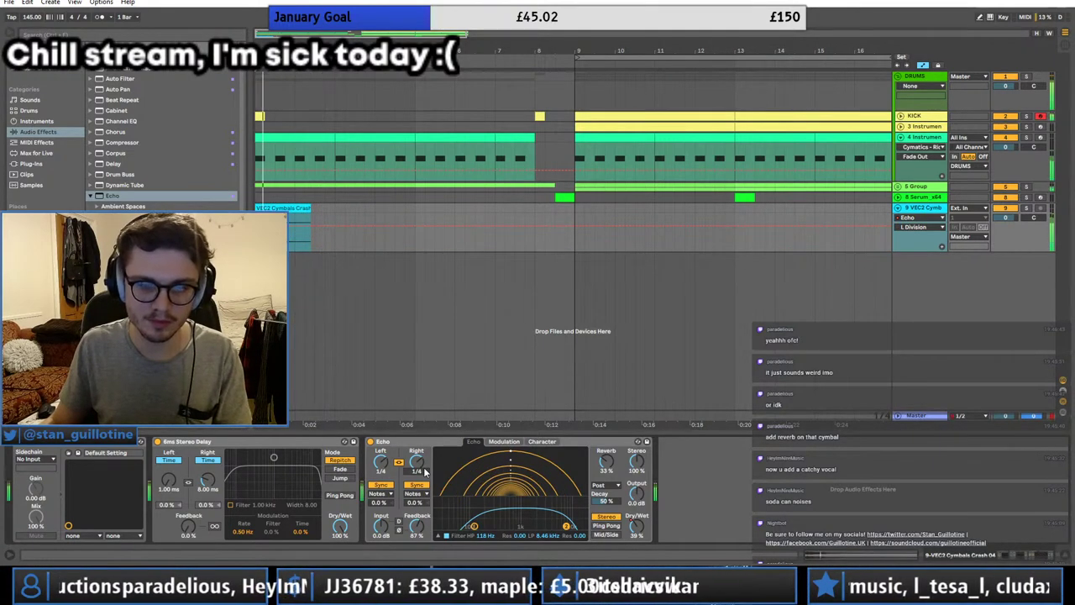
Step: Set both Echo delay times to 1/2 and compare playback with Echo bypassed and enabled
{"action": "left_click", "coordinate": [374, 444]}
{"action": "key", "text": "space"}
{"action": "key", "text": "space"}
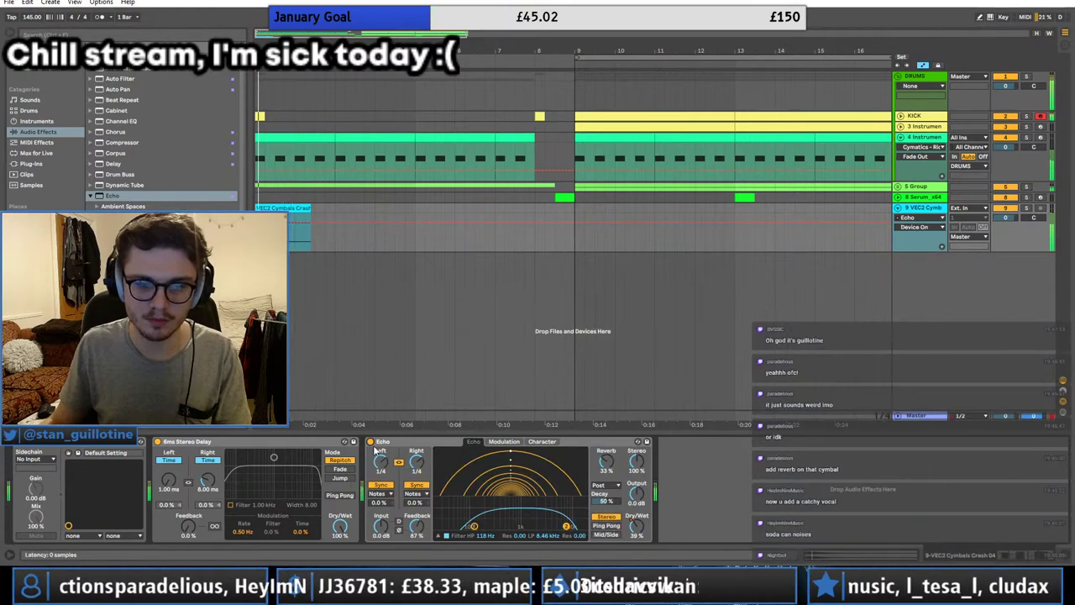
{"action": "left_click", "coordinate": [372, 444]}
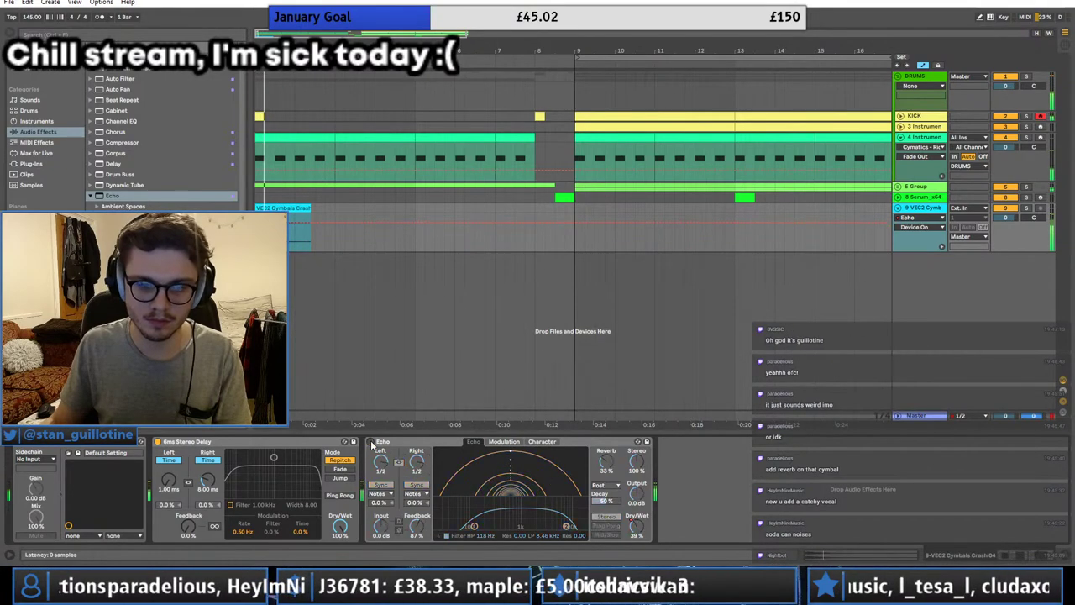
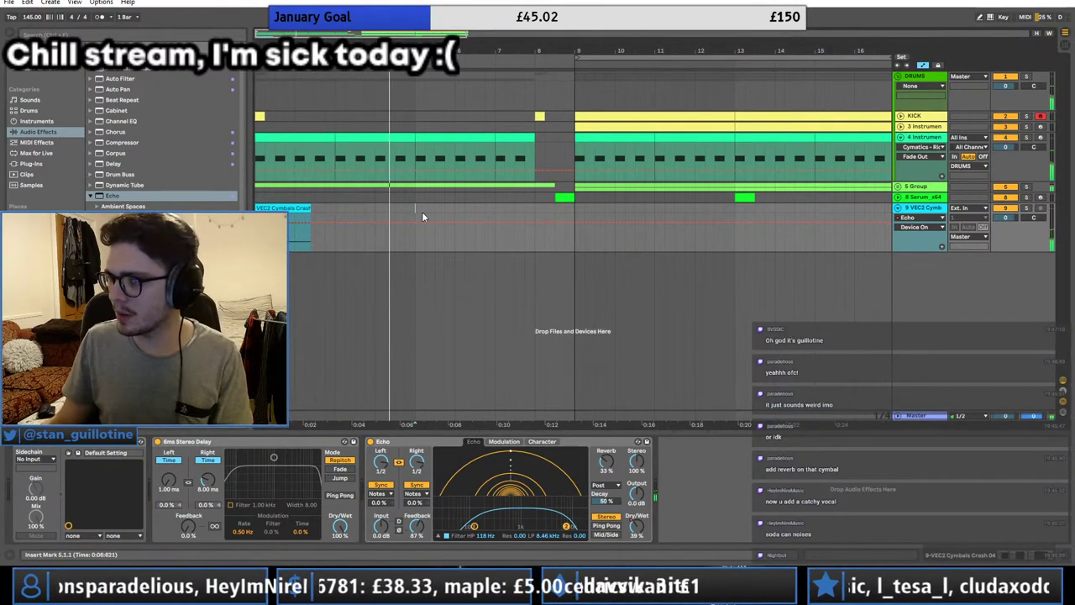
Step: Insert a new audio track below the crash track and search the Splice samples for "riser"
{"action": "key", "text": "ctrl+t"}
{"action": "left_click", "coordinate": [898, 208]}
{"action": "left_click", "coordinate": [405, 592]}
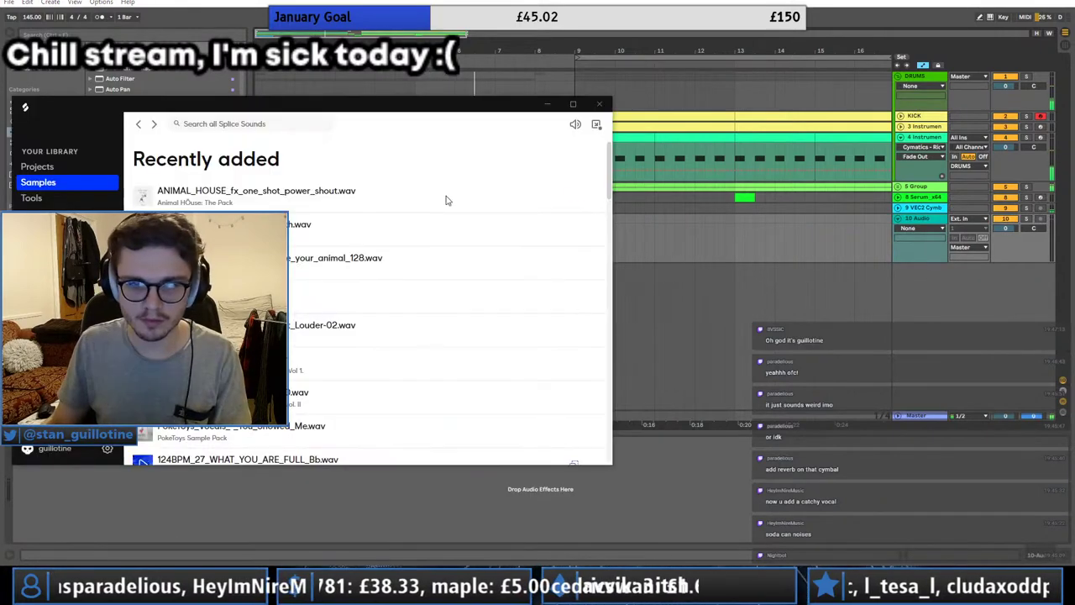
{"action": "left_click", "coordinate": [222, 128]}
{"action": "type", "text": "riser"}
{"action": "key", "text": "Return"}
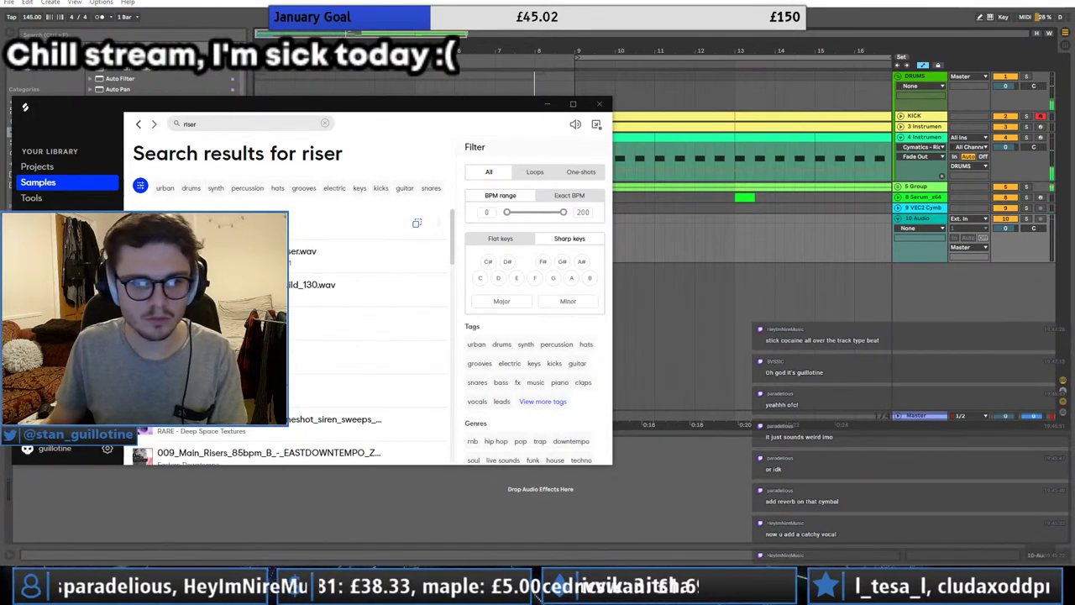
Step: Try placing a riser sample from the Splice results on track 10 around bar 23
{"action": "key", "text": "alt+Tab"}
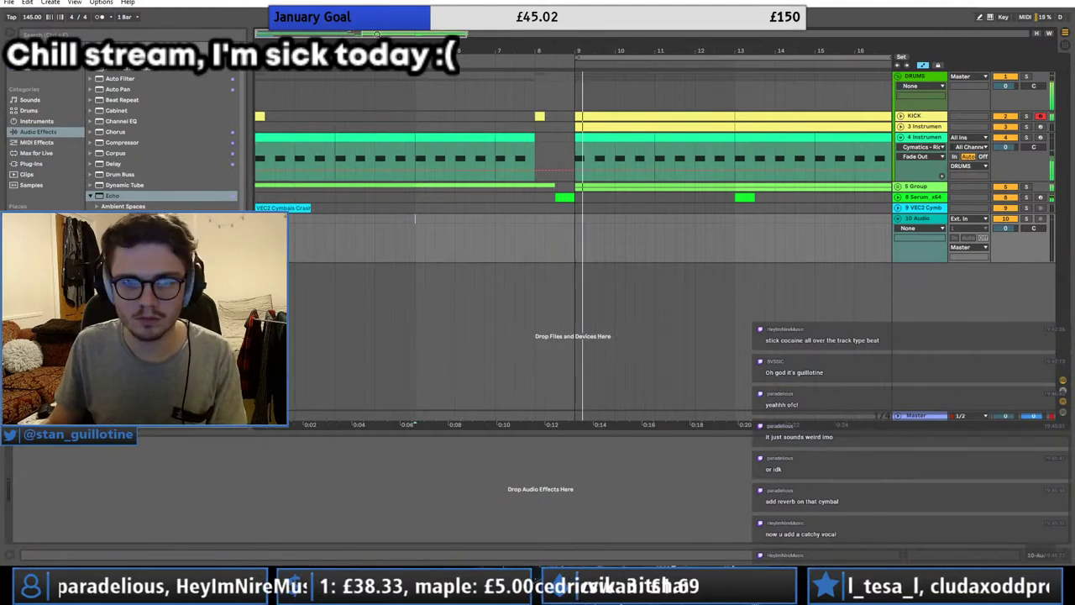
{"action": "key", "text": "alt+Tab"}
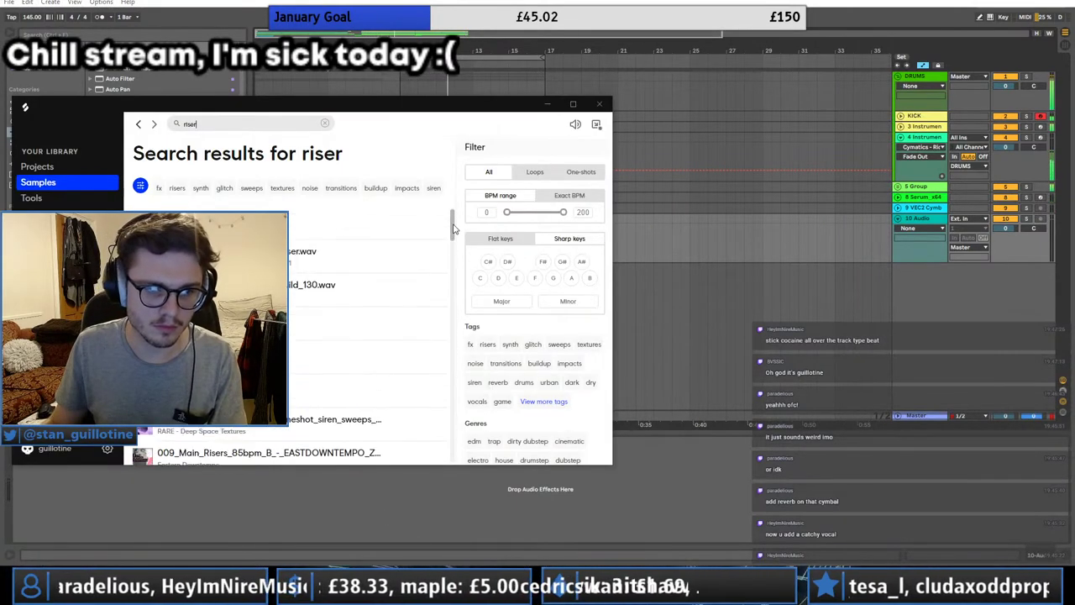
{"action": "left_click_drag", "start_coordinate": [293, 370], "coordinate": [692, 218]}
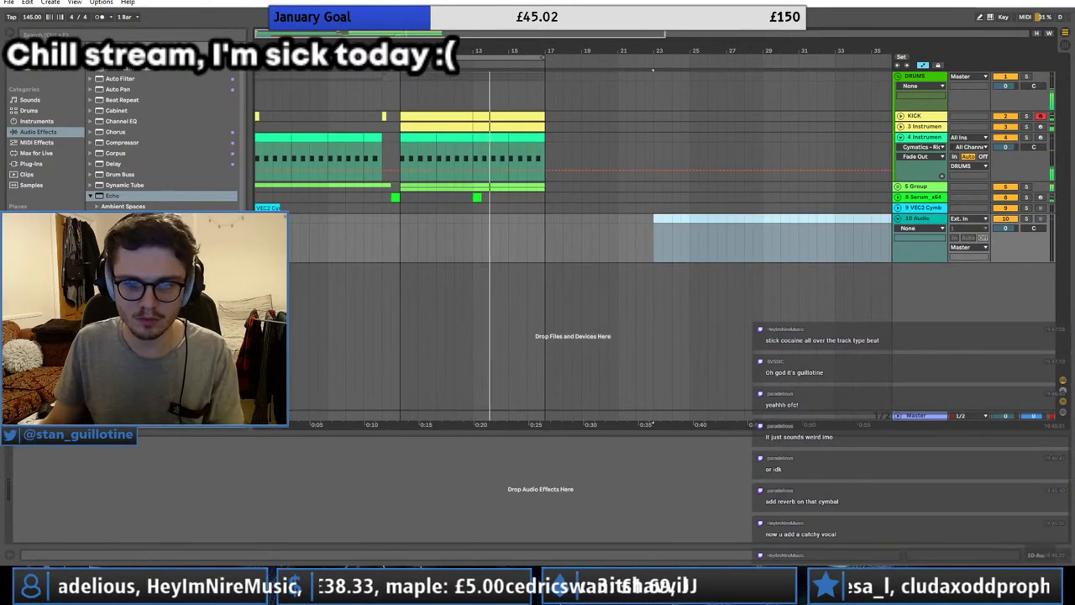
Step: Switch back to Splice and place the KSHMR_Medium_Sweep riser on track 10, spanning 4.1.1 to 8.1.1
{"action": "mouse_move", "coordinate": [425, 593]}
{"action": "left_click", "coordinate": [434, 538]}
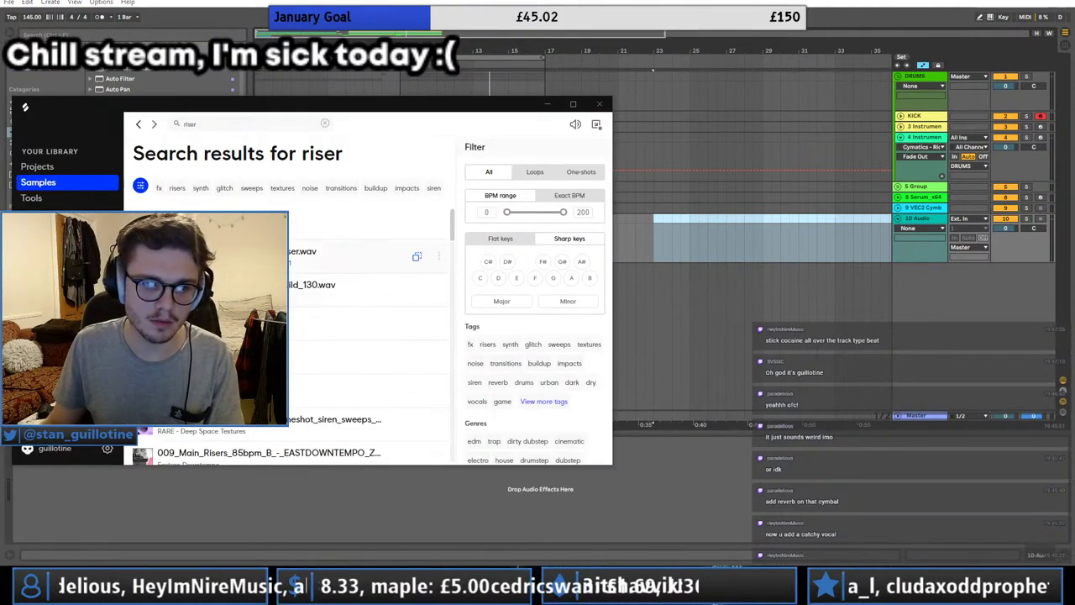
{"action": "left_click", "coordinate": [225, 263]}
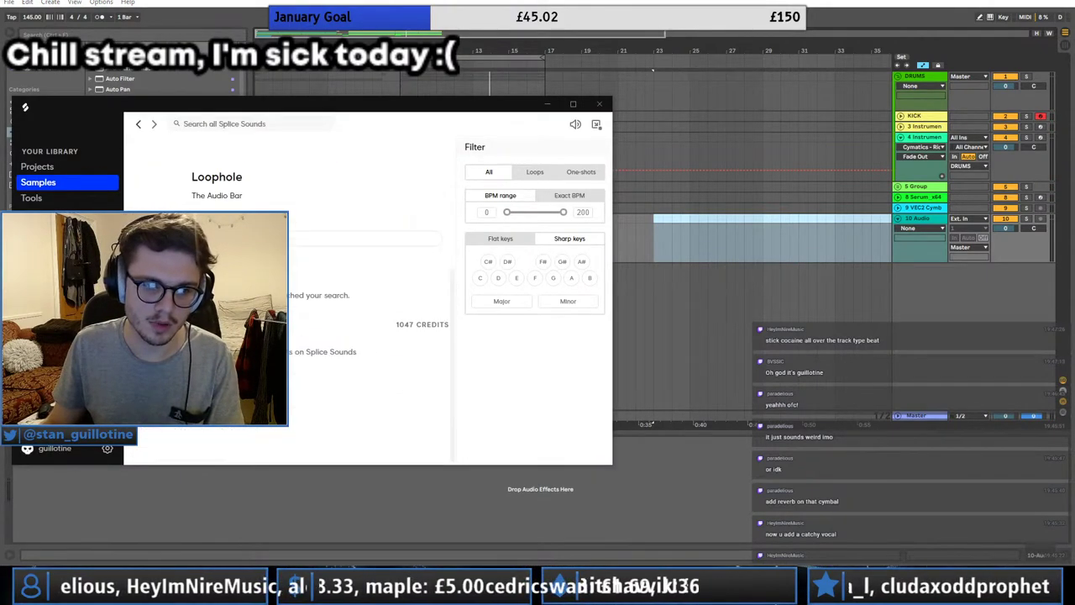
{"action": "left_click", "coordinate": [139, 124]}
{"action": "scroll", "coordinate": [308, 376], "scroll_direction": "down", "scroll_amount": 5}
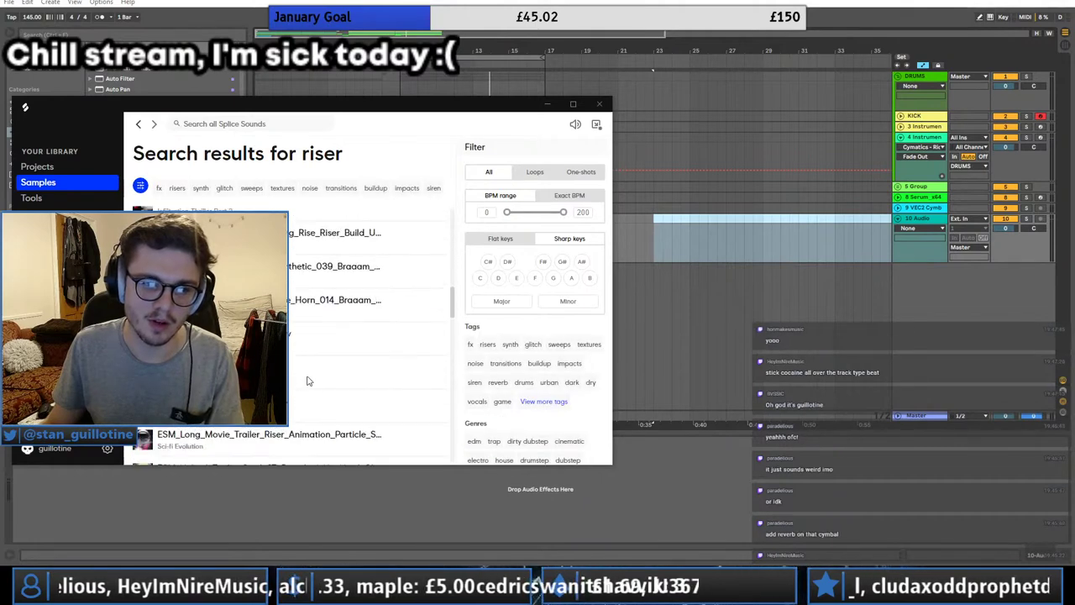
{"action": "scroll", "coordinate": [295, 356], "scroll_direction": "up", "scroll_amount": 1}
{"action": "left_click_drag", "start_coordinate": [324, 308], "coordinate": [685, 222]}
{"action": "left_click_drag", "start_coordinate": [696, 221], "coordinate": [333, 228]}
Step: Set track 10's volume to -14.0 dB, play the riser, and fold the track
{"action": "left_click_drag", "start_coordinate": [1005, 227], "coordinate": [1005, 252]}
{"action": "key", "text": "space"}
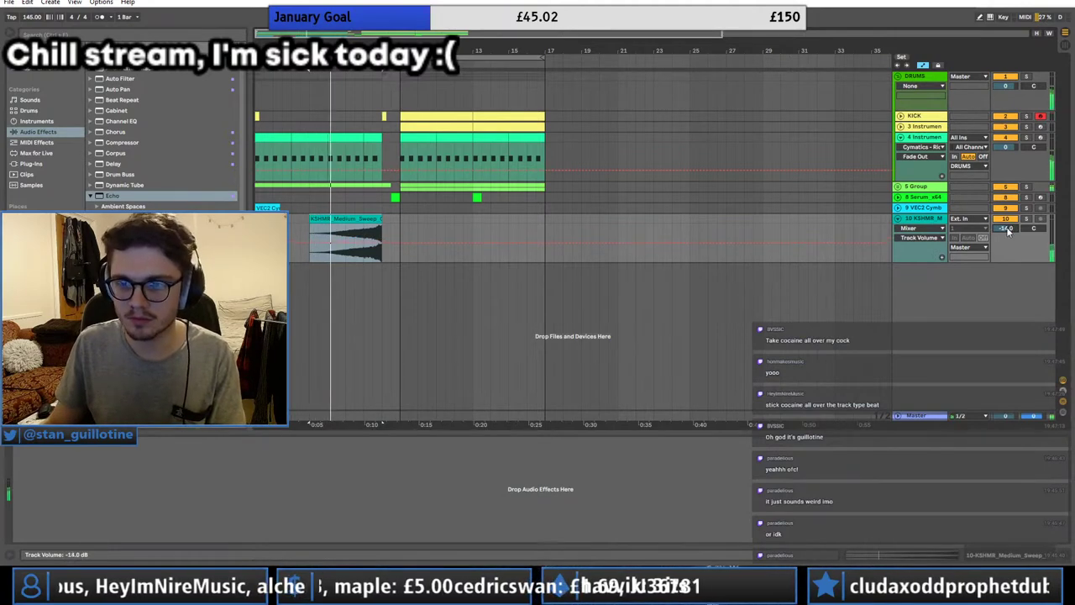
{"action": "left_click", "coordinate": [898, 218]}
Step: Unfold the track 5 group and track 6 to check their filter and Macro 1 automation against the riser
{"action": "left_click", "coordinate": [898, 187]}
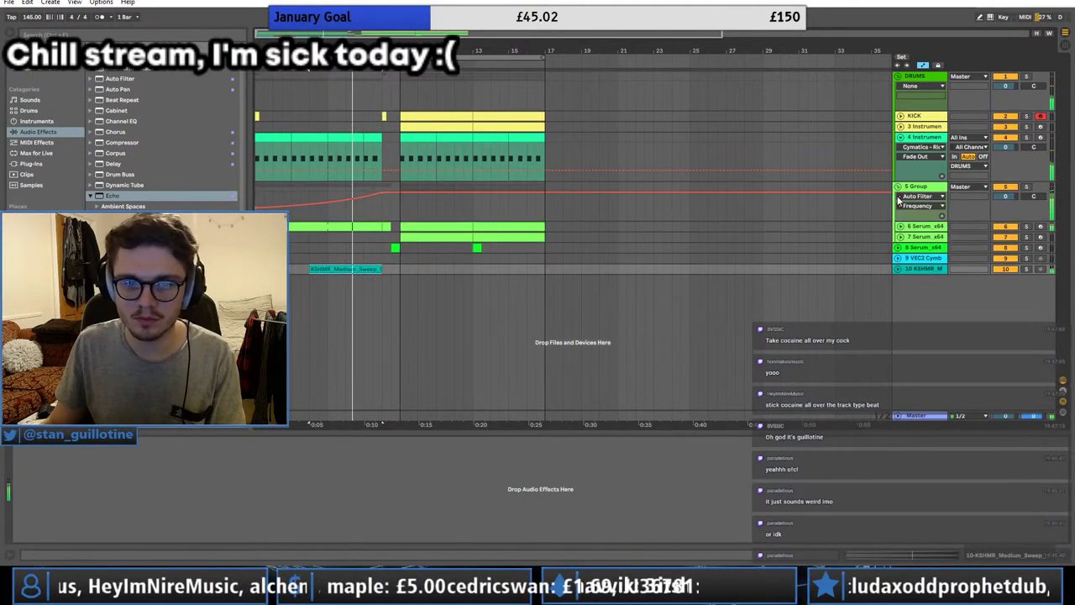
{"action": "left_click", "coordinate": [900, 226]}
{"action": "key", "text": "a"}
{"action": "key", "text": "a"}
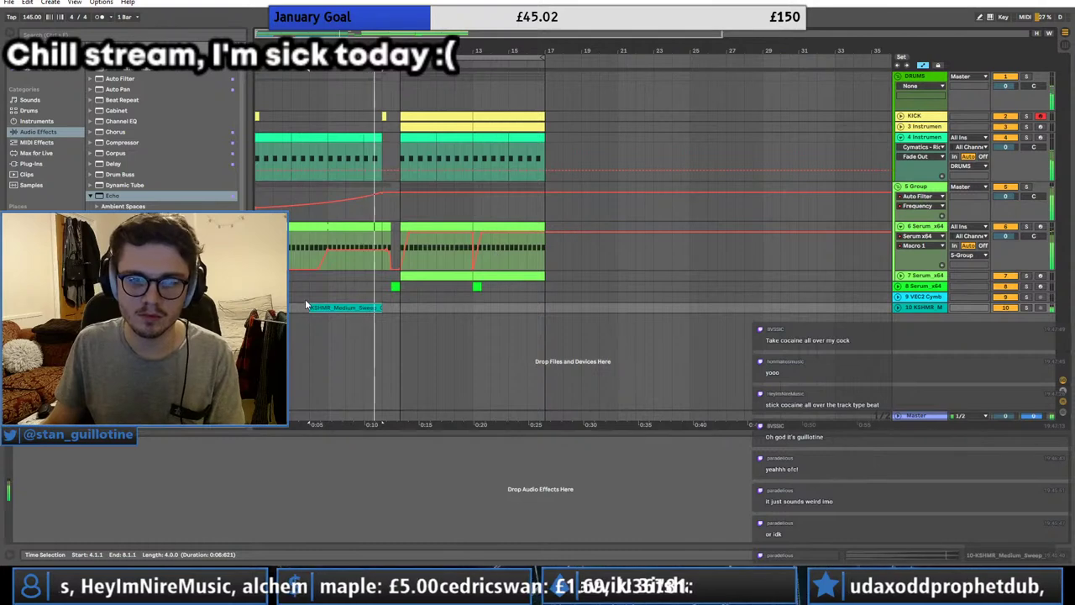
{"action": "left_click", "coordinate": [328, 288]}
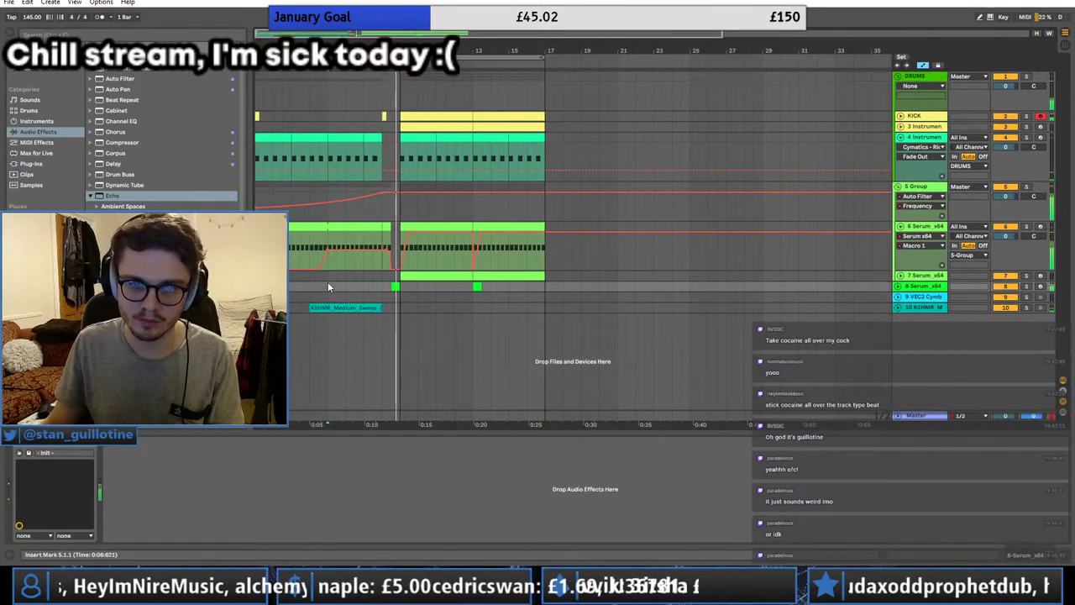
Step: Play from about bar 7, select 7.3.1 to 8.3.1 on the KICK track, and delete the short clip at bar 8
{"action": "left_click", "coordinate": [364, 116]}
{"action": "key", "text": "space"}
{"action": "key", "text": "space"}
{"action": "left_click_drag", "start_coordinate": [373, 116], "coordinate": [391, 116]}
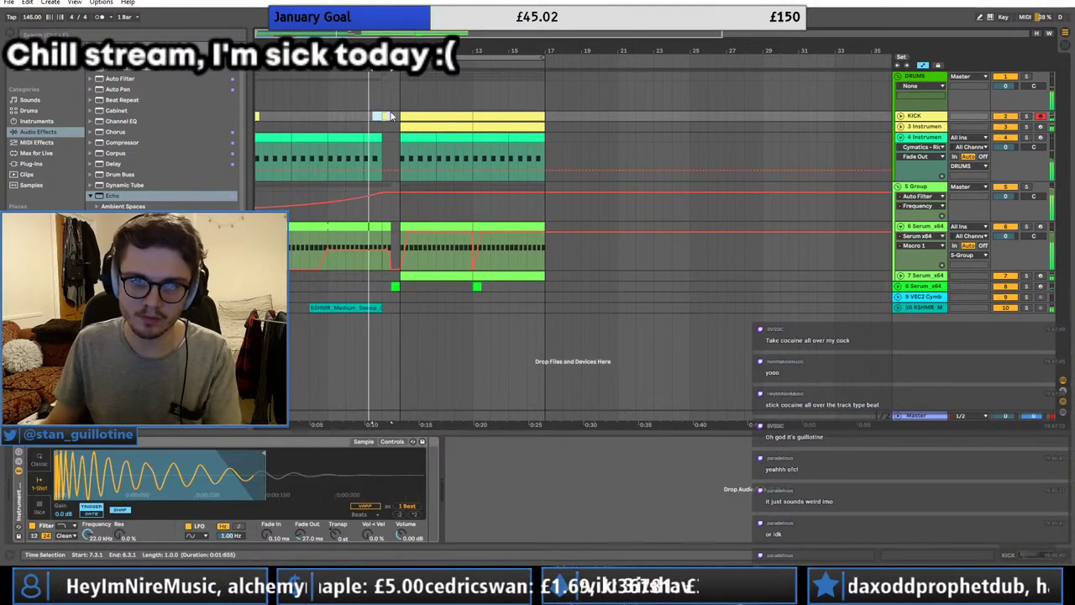
{"action": "left_click", "coordinate": [366, 115]}
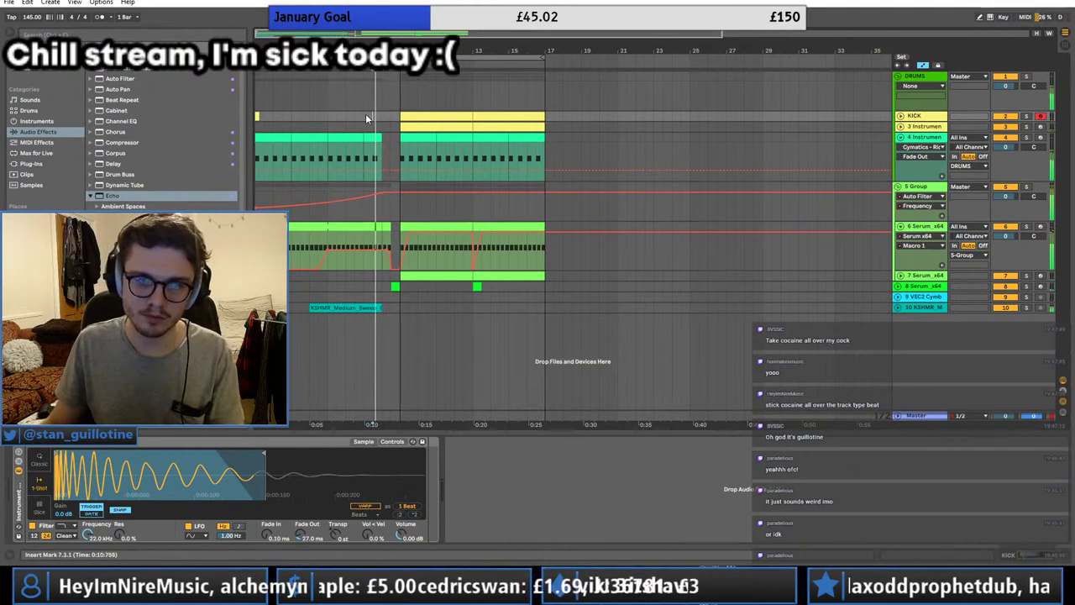
Step: Fold track 6 and solo the track 7 Serum inside the track 5 group
{"action": "left_click", "coordinate": [899, 226]}
{"action": "left_click", "coordinate": [897, 186]}
{"action": "left_click", "coordinate": [394, 198]}
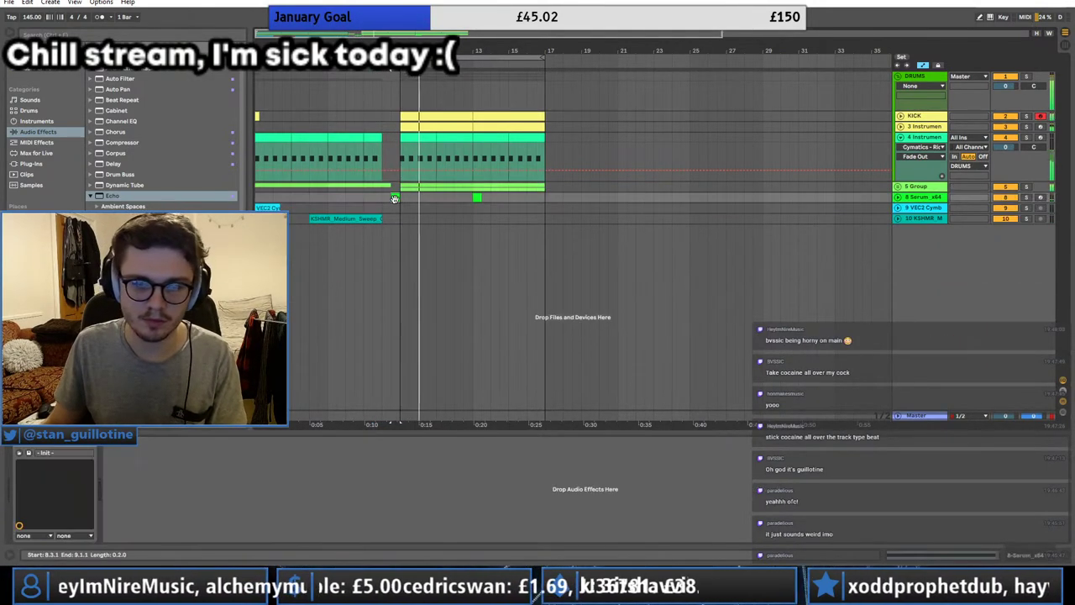
{"action": "left_click", "coordinate": [407, 187]}
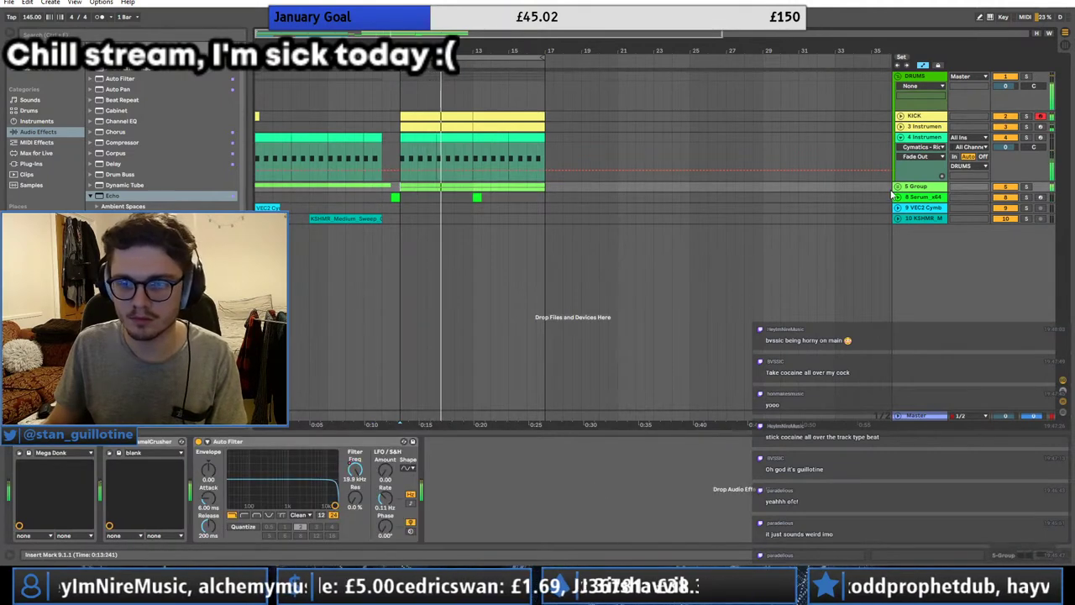
{"action": "left_click", "coordinate": [896, 188]}
{"action": "left_click", "coordinate": [1026, 238]}
{"action": "left_click", "coordinate": [927, 239]}
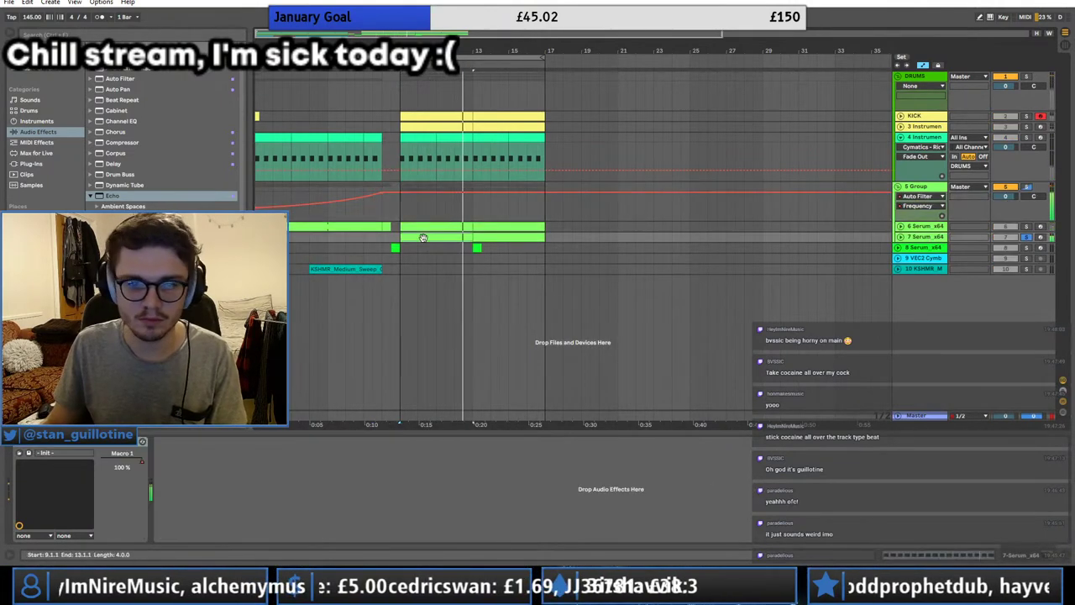
Step: Find FabFilter Pro-Q 3 among the browser's favourite devices and load it on track 7
{"action": "left_click", "coordinate": [51, 163]}
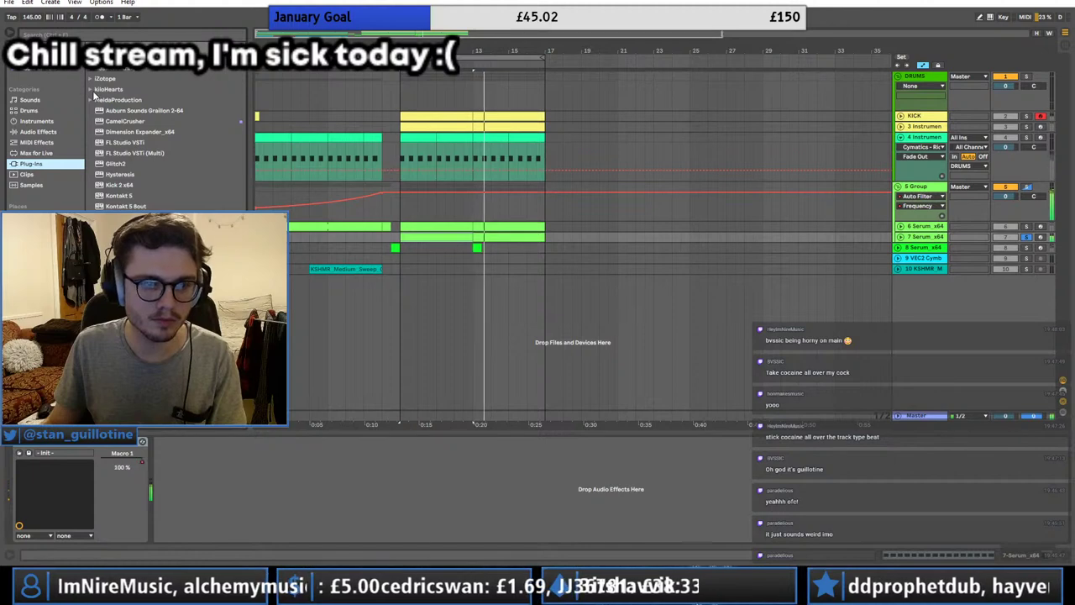
{"action": "scroll", "coordinate": [92, 74], "scroll_direction": "up", "scroll_amount": 5}
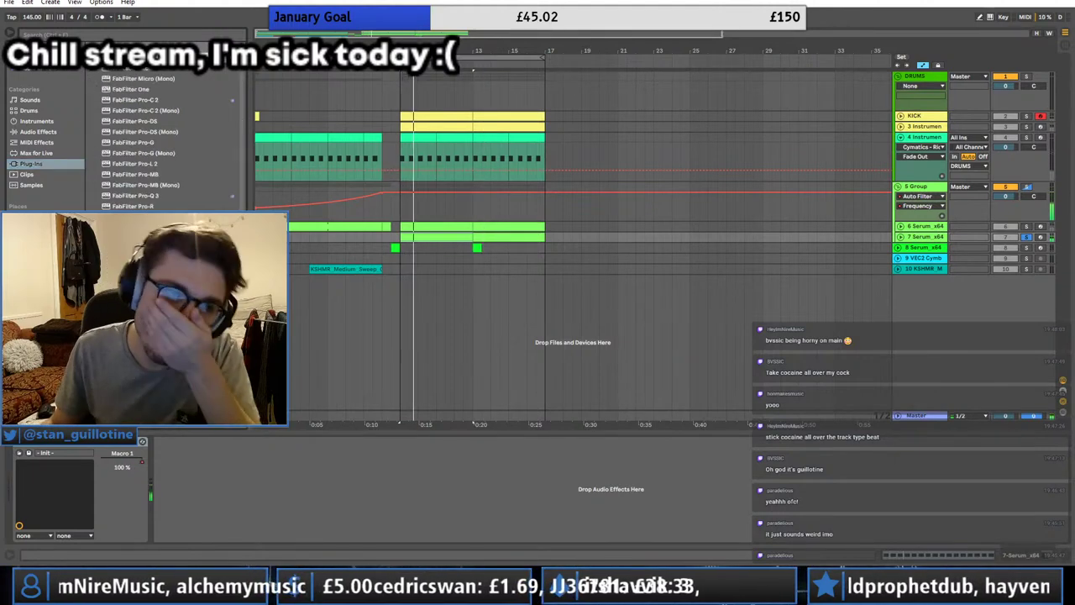
{"action": "scroll", "coordinate": [160, 142], "scroll_direction": "down", "scroll_amount": 5}
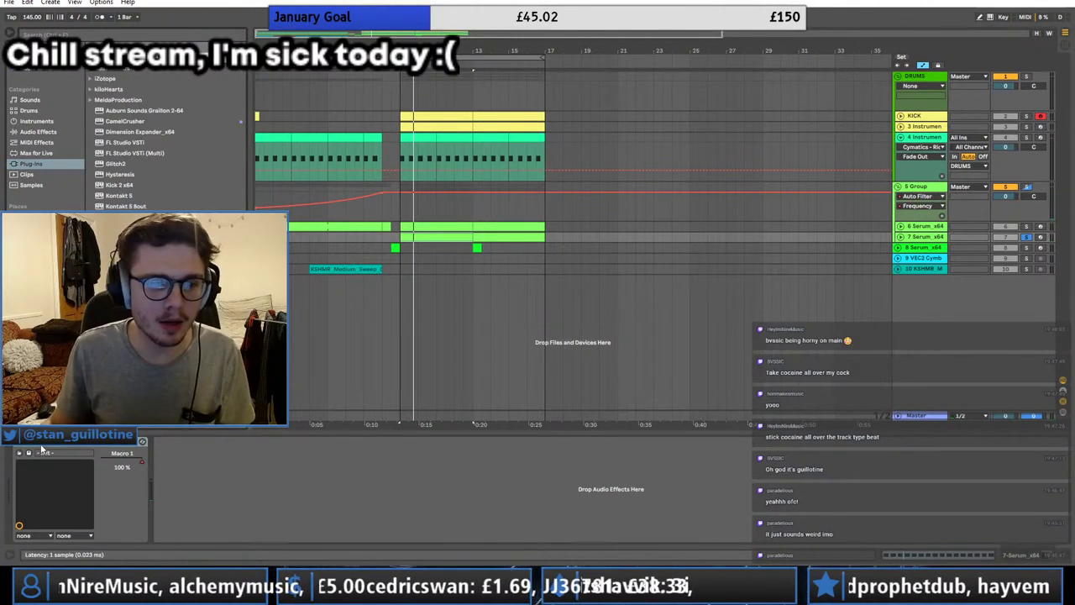
{"action": "left_click", "coordinate": [36, 69]}
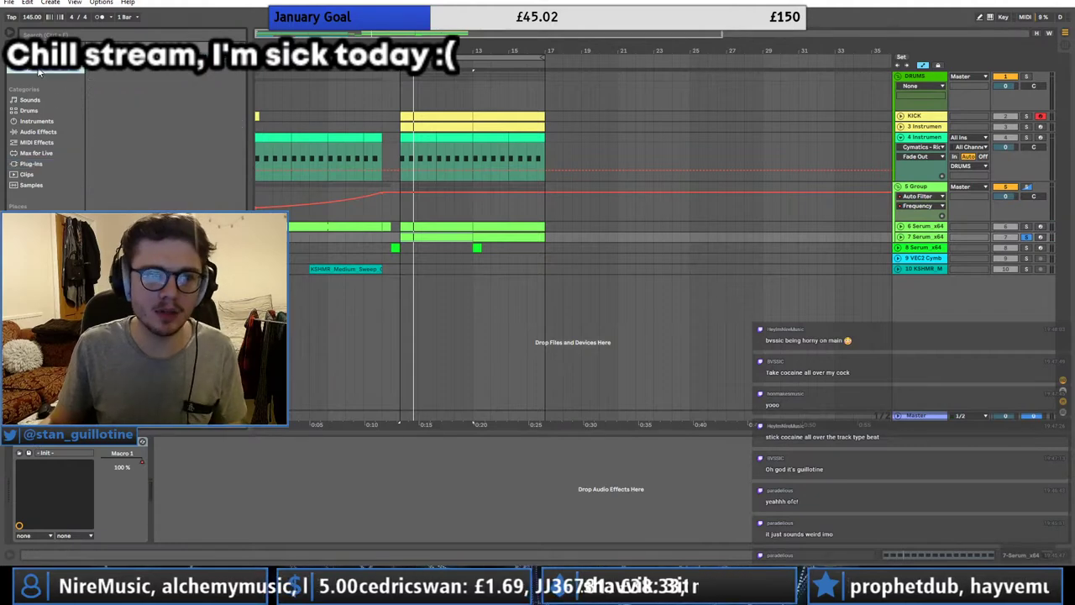
{"action": "double_click", "coordinate": [126, 270]}
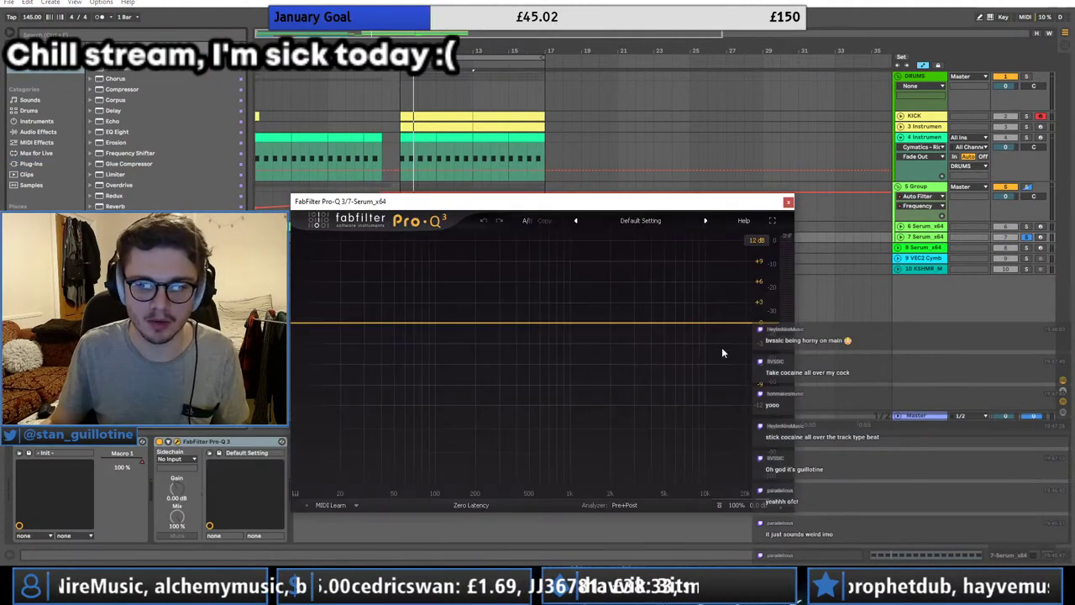
Step: Add a high-cut band at 90 Hz with a 24 dB/oct slope in Pro-Q 3 and close its window
{"action": "left_click", "coordinate": [759, 323]}
{"action": "left_click", "coordinate": [698, 305]}
{"action": "left_click", "coordinate": [710, 353]}
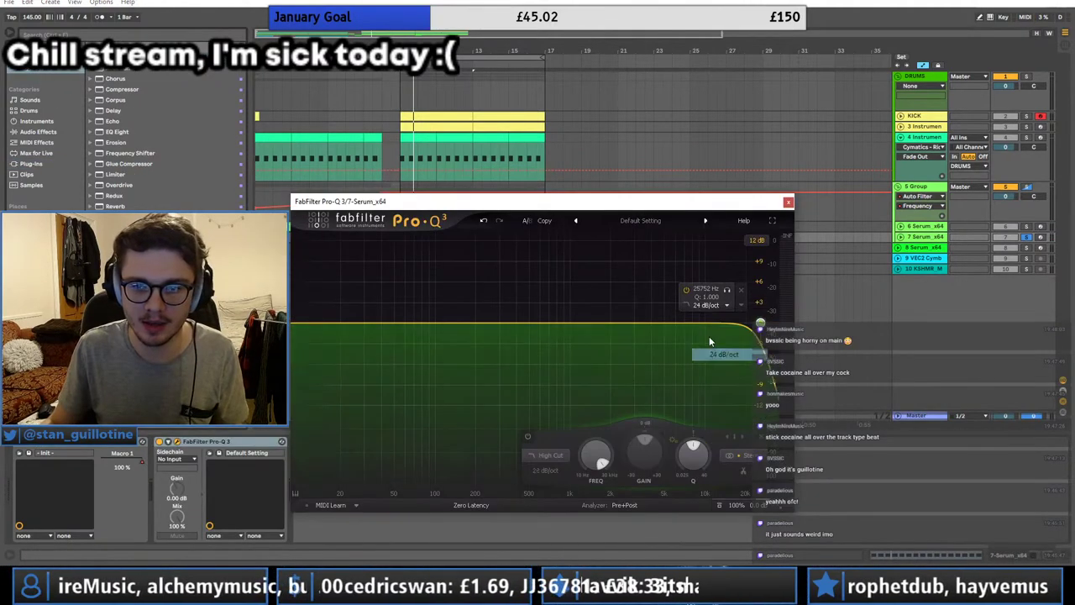
{"action": "type", "text": "90"}
{"action": "key", "text": "Return"}
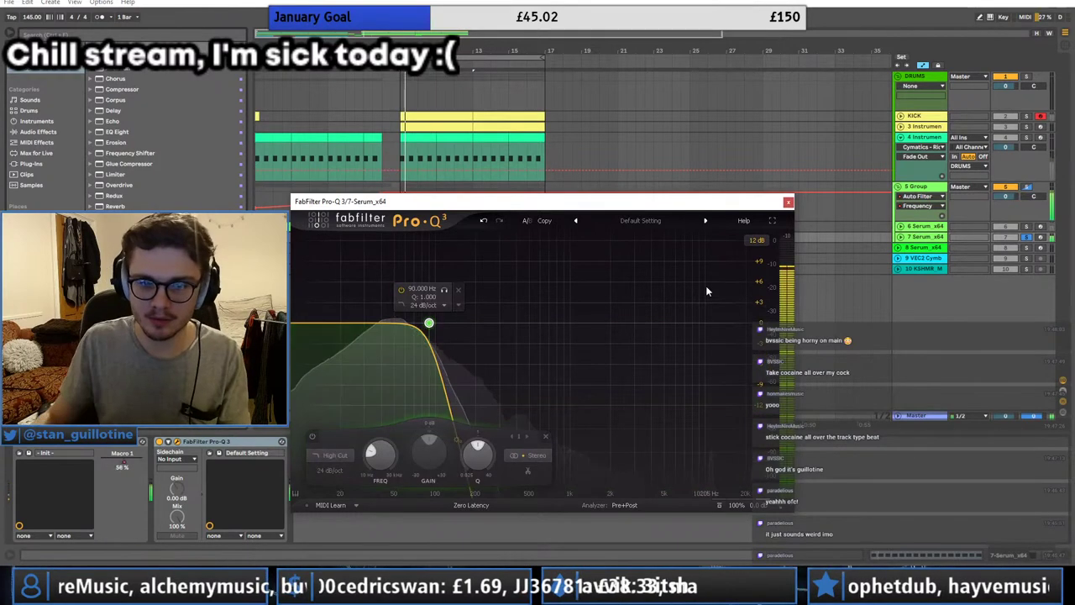
{"action": "left_click", "coordinate": [788, 203]}
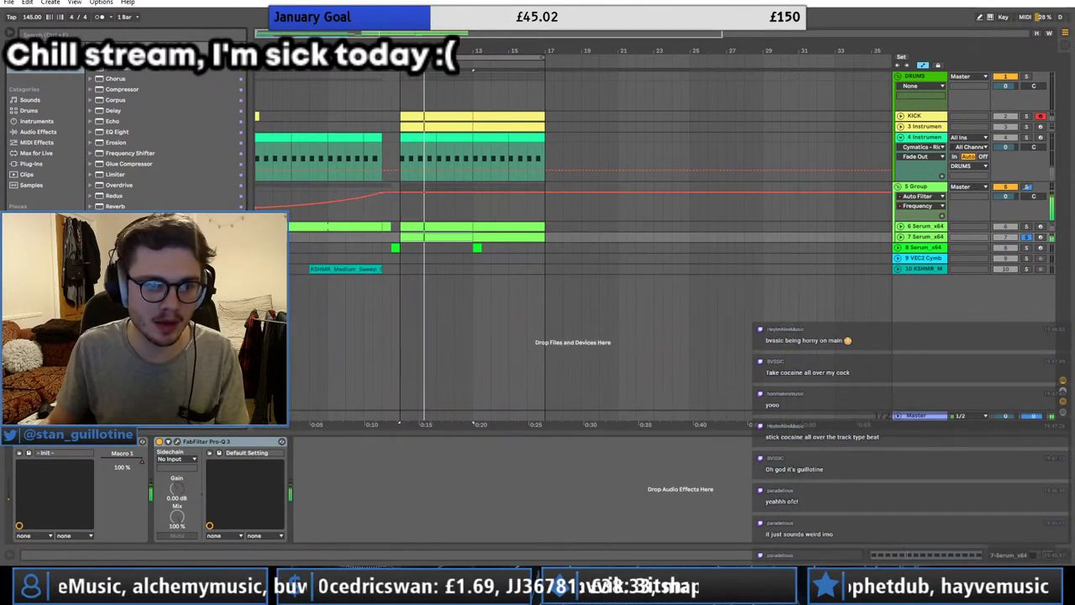
Step: Insert a Saturator before Pro-Q 3 on track 7 with 10 dB drive and -10 dB output
{"action": "left_click_drag", "start_coordinate": [119, 217], "coordinate": [232, 496]}
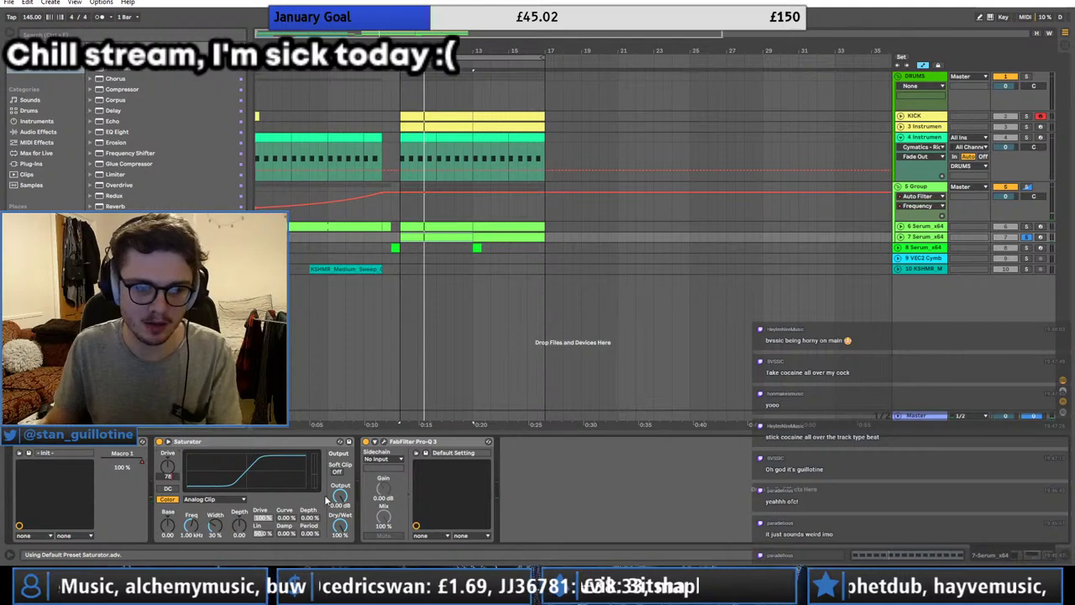
{"action": "type", "text": "10"}
{"action": "key", "text": "Return"}
{"action": "key", "text": "space"}
{"action": "left_click", "coordinate": [335, 499]}
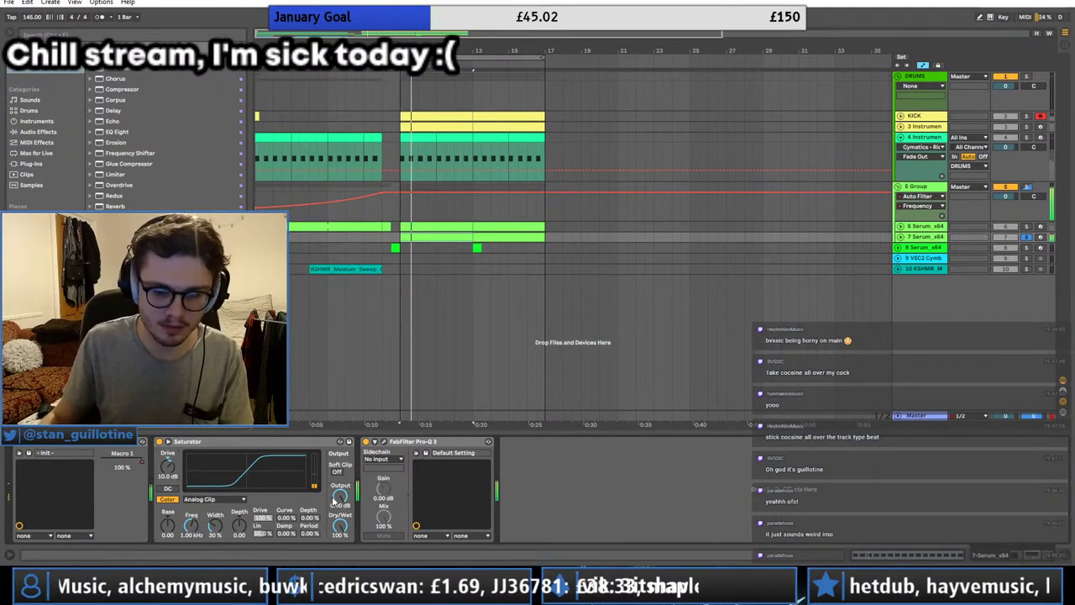
{"action": "type", "text": "-10"}
Step: Try a Limiter after Pro-Q 3 on track 7 with its gain raised to 11.5 dB
{"action": "left_click_drag", "start_coordinate": [126, 176], "coordinate": [521, 479]}
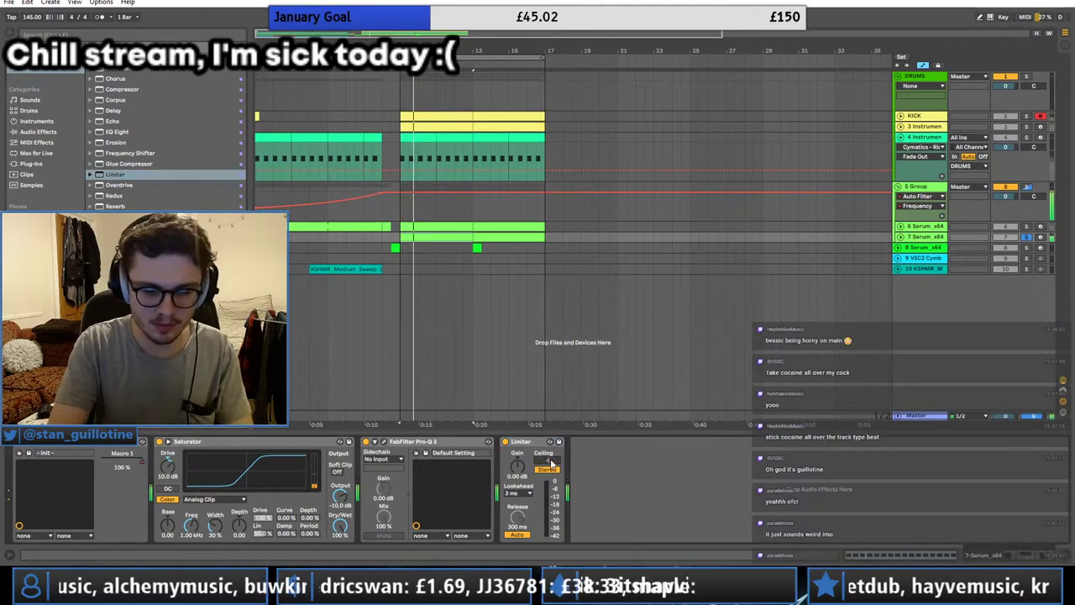
{"action": "left_click_drag", "start_coordinate": [520, 464], "coordinate": [520, 442]}
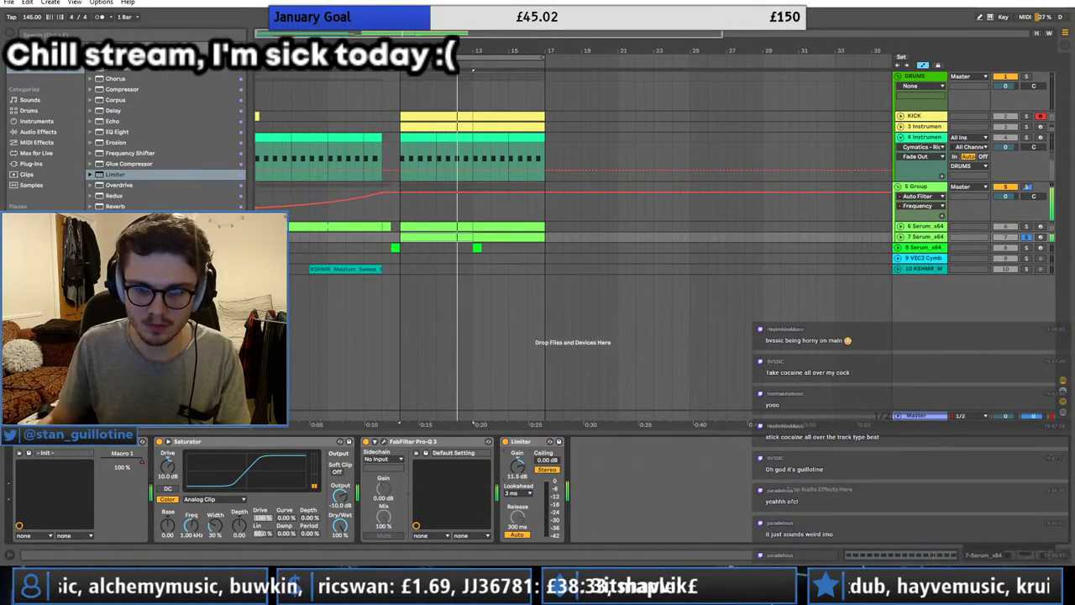
Step: Unsolo track 7, unfold it during playback, and delete its Limiter
{"action": "left_click", "coordinate": [1025, 238]}
{"action": "key", "text": "space"}
{"action": "key", "text": "space"}
{"action": "left_click", "coordinate": [901, 237]}
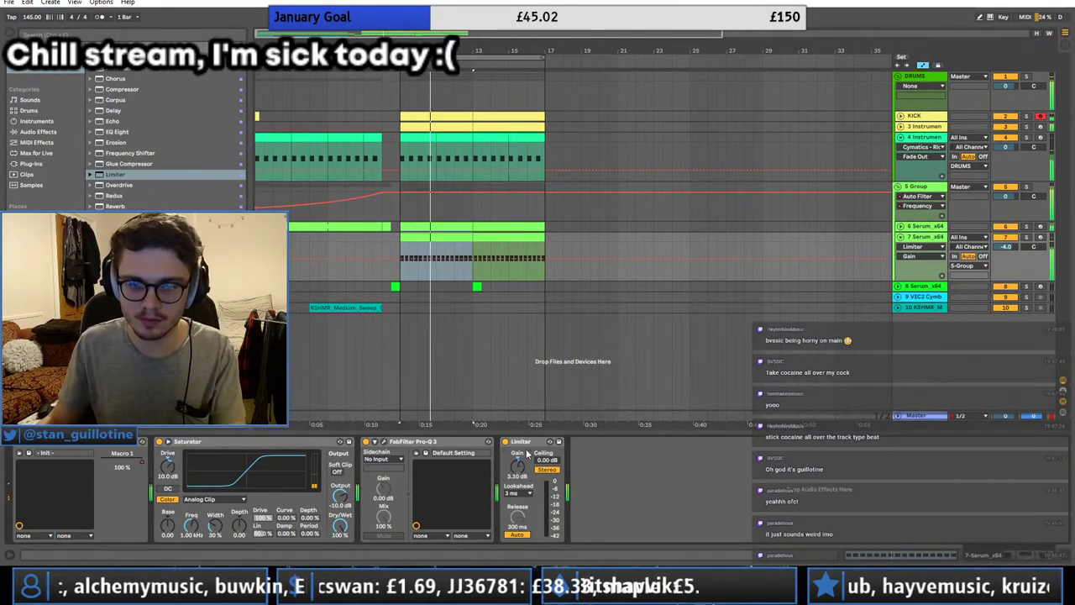
{"action": "left_click", "coordinate": [525, 442]}
{"action": "key", "text": "Delete"}
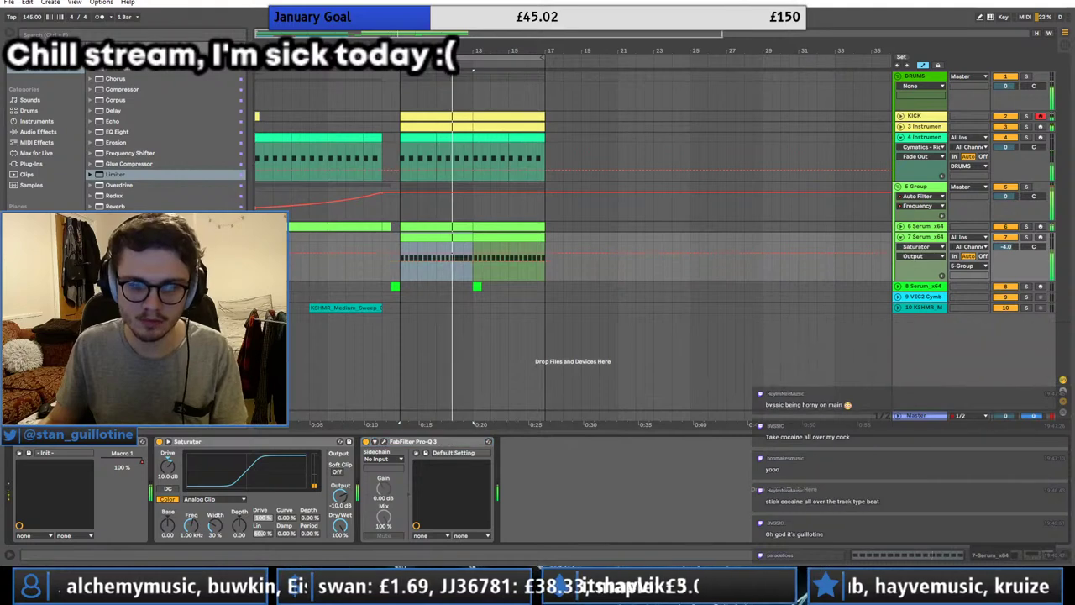
Step: Check the Saturator's output on track 7 and compare the sound with the device bypassed and enabled
{"action": "double_click", "coordinate": [343, 506]}
{"action": "left_click_drag", "start_coordinate": [344, 502], "coordinate": [344, 516]}
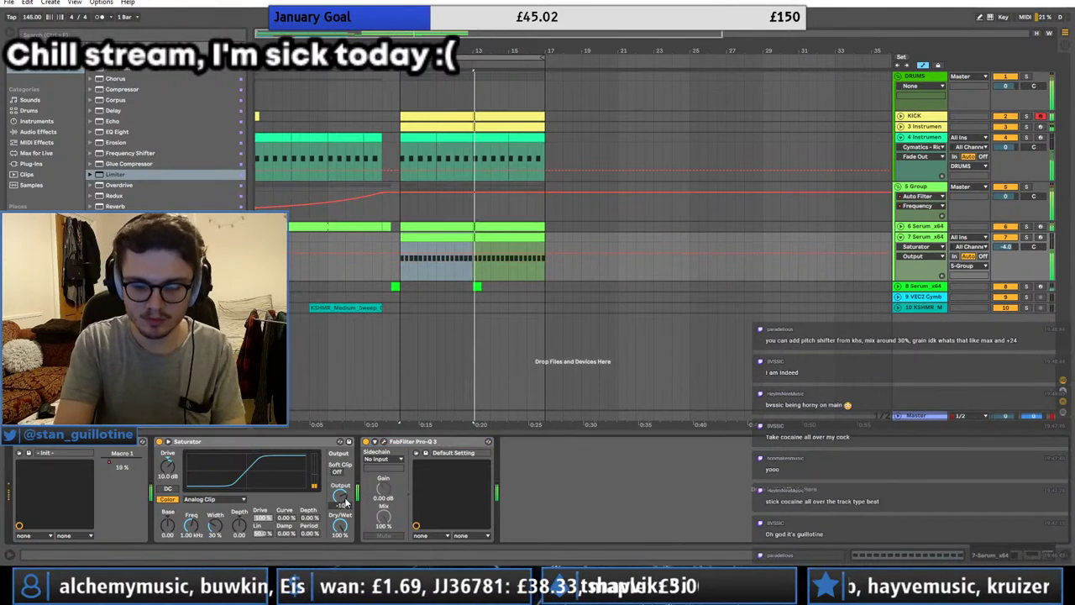
{"action": "left_click", "coordinate": [159, 441]}
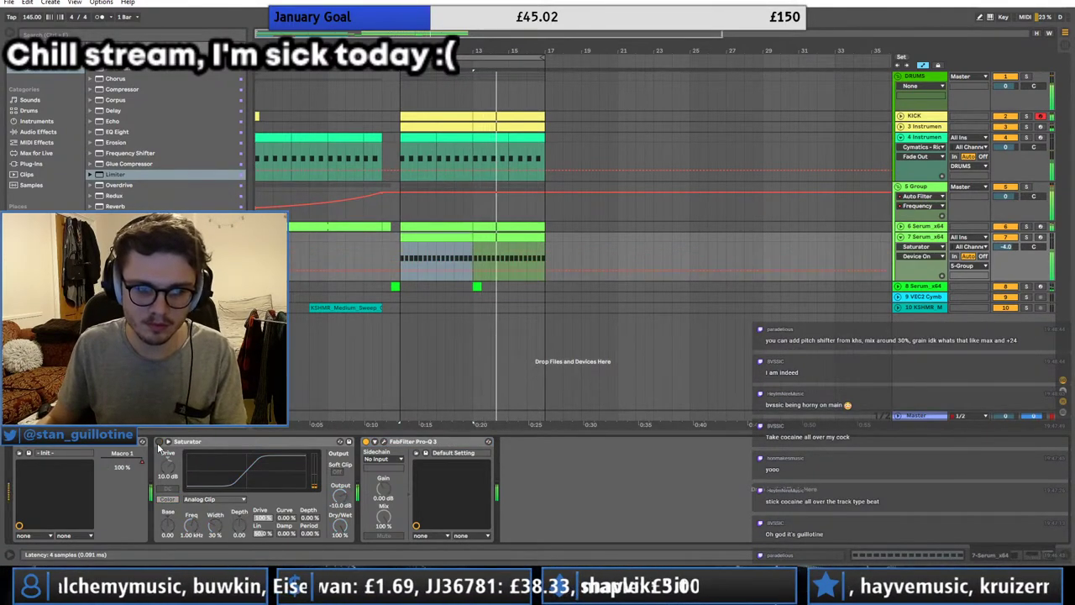
{"action": "left_click", "coordinate": [159, 442]}
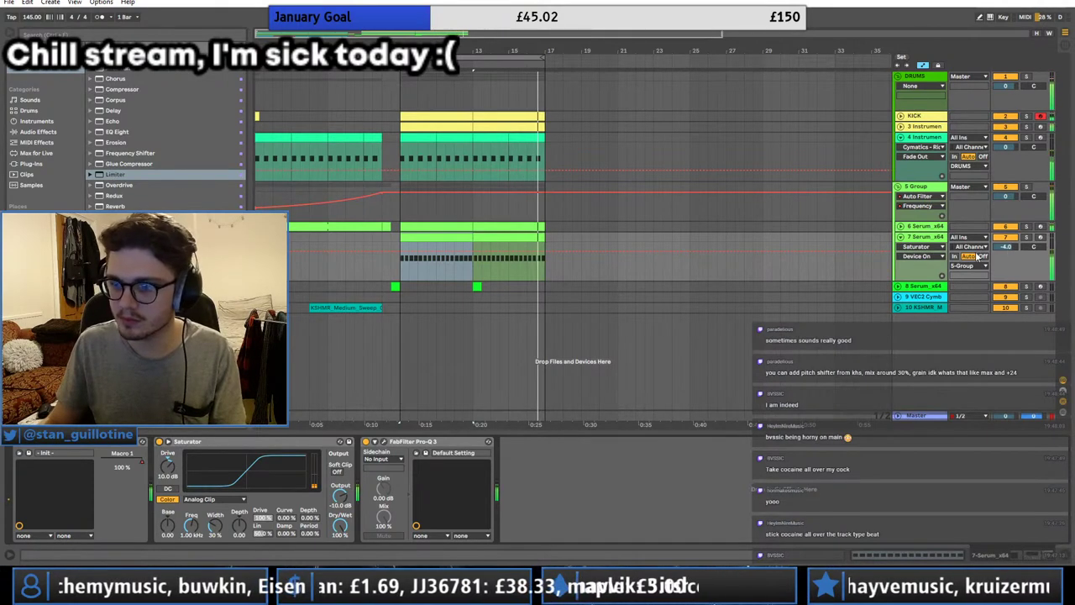
Step: In track 7's Serum mod matrix, route Macro 2 to Mast.Tun with a small positive amount
{"action": "left_click", "coordinate": [29, 452]}
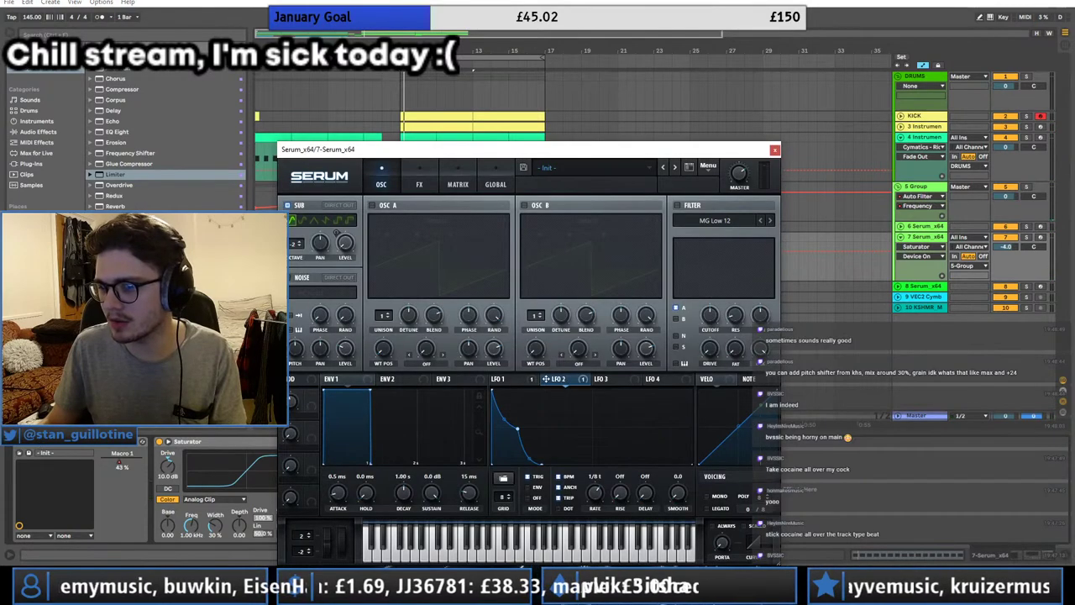
{"action": "left_click", "coordinate": [458, 183]}
{"action": "left_click", "coordinate": [310, 250]}
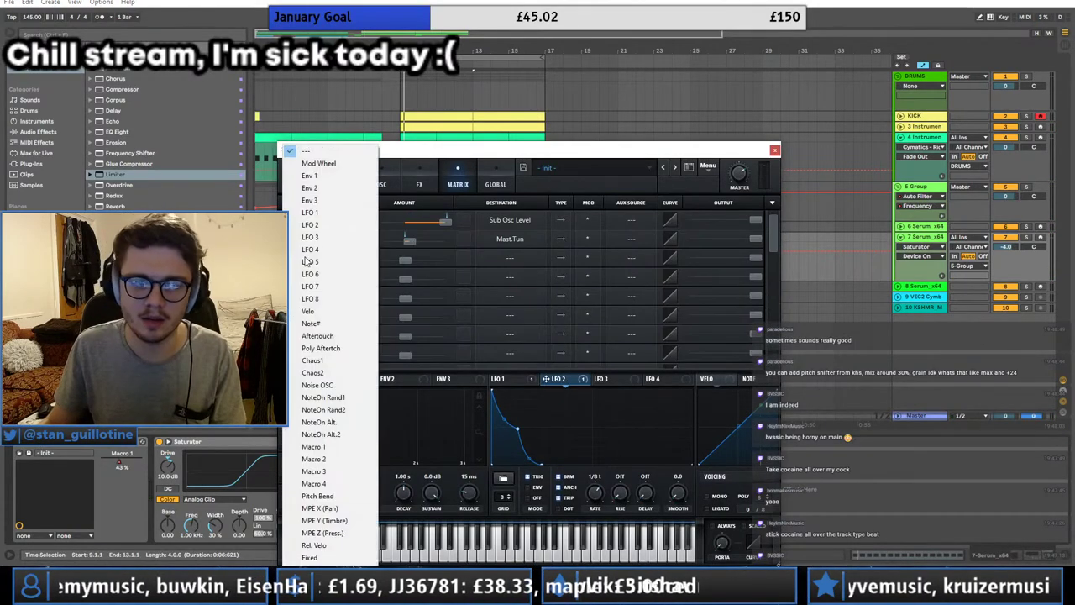
{"action": "left_click", "coordinate": [339, 463]}
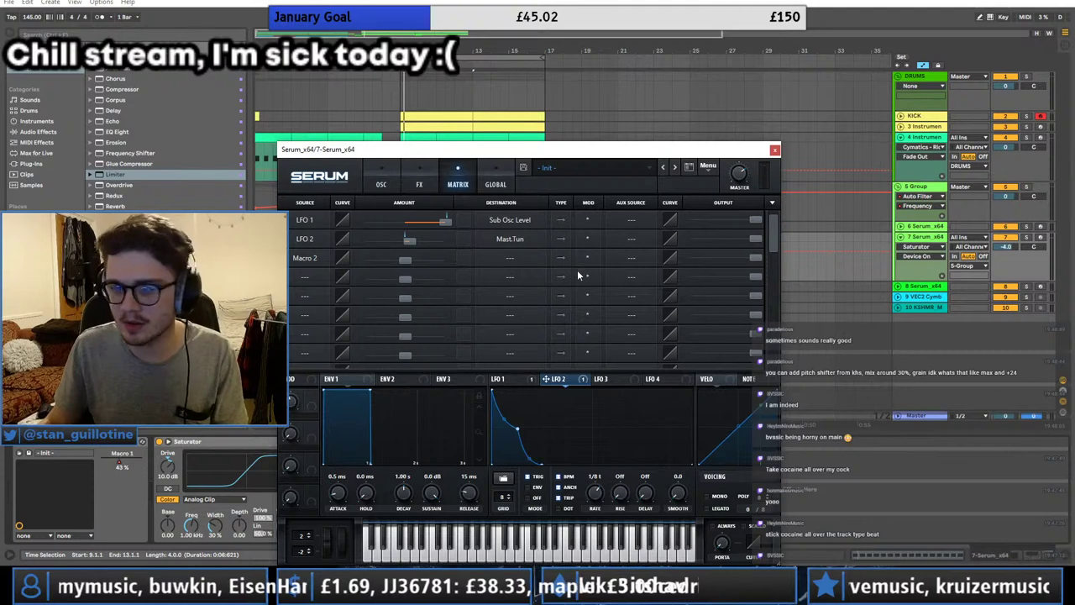
{"action": "left_click", "coordinate": [514, 258]}
{"action": "mouse_move", "coordinate": [543, 363]}
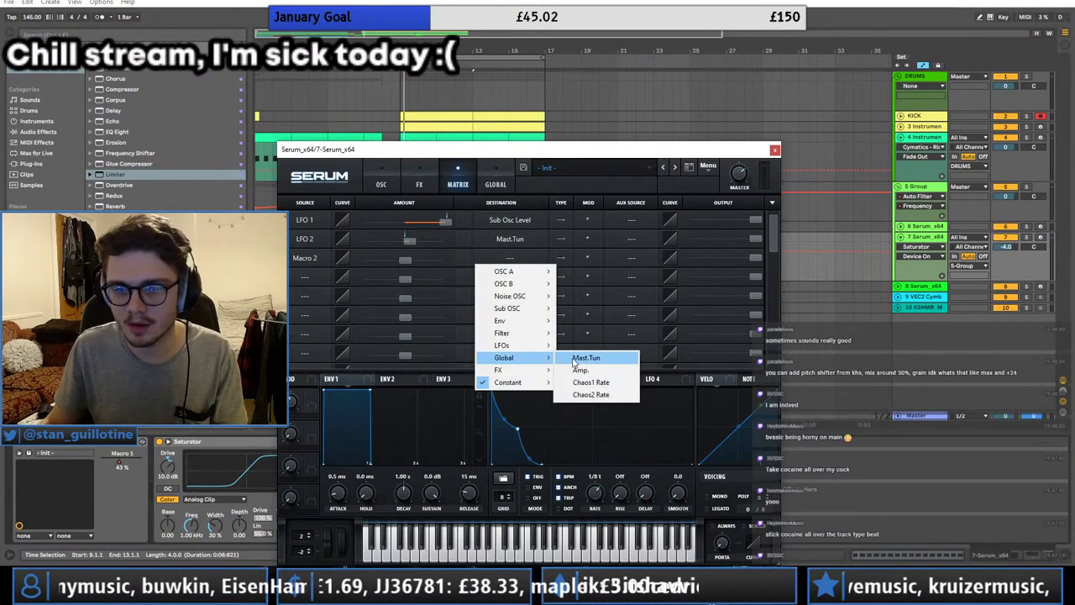
{"action": "left_click", "coordinate": [585, 358]}
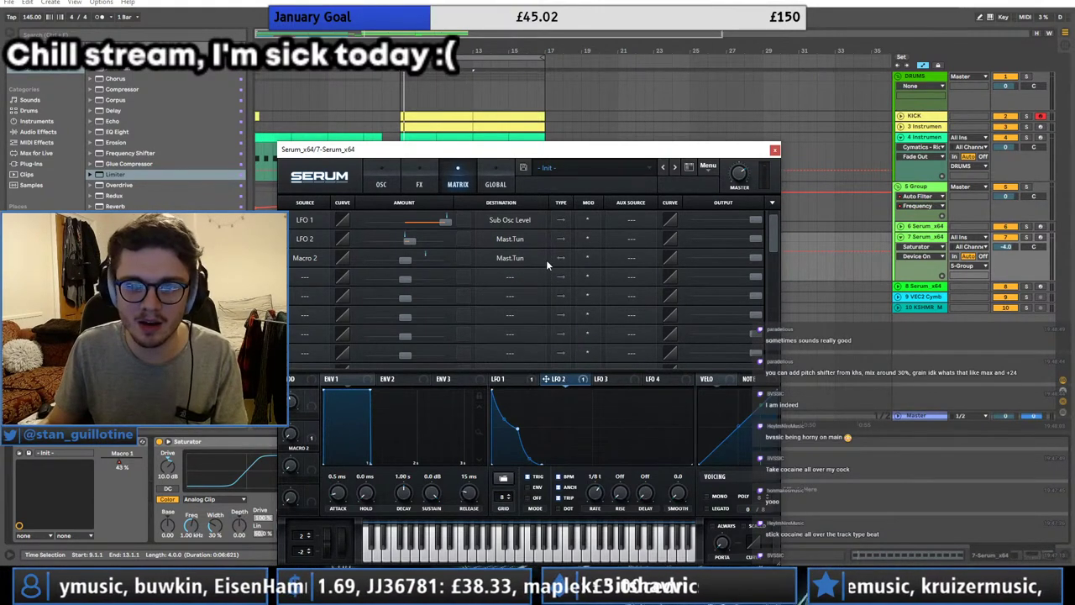
{"action": "left_click_drag", "start_coordinate": [405, 258], "coordinate": [406, 261]}
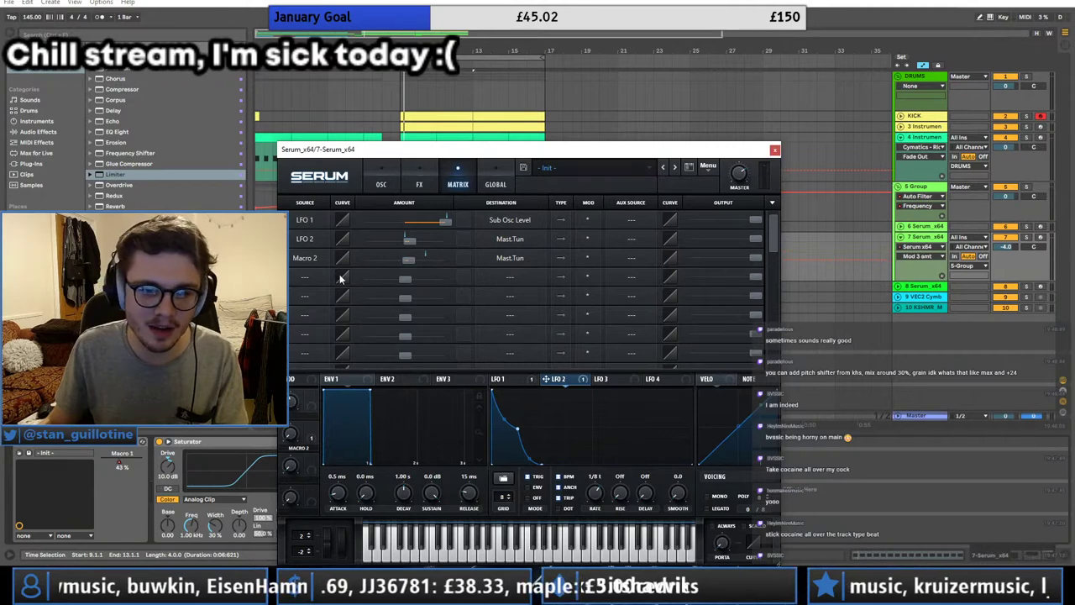
Step: Try Macro 1 as the source of the new Mast.Tun modulation during playback, and switch back to Macro 2
{"action": "left_click", "coordinate": [306, 259]}
{"action": "left_click", "coordinate": [317, 446]}
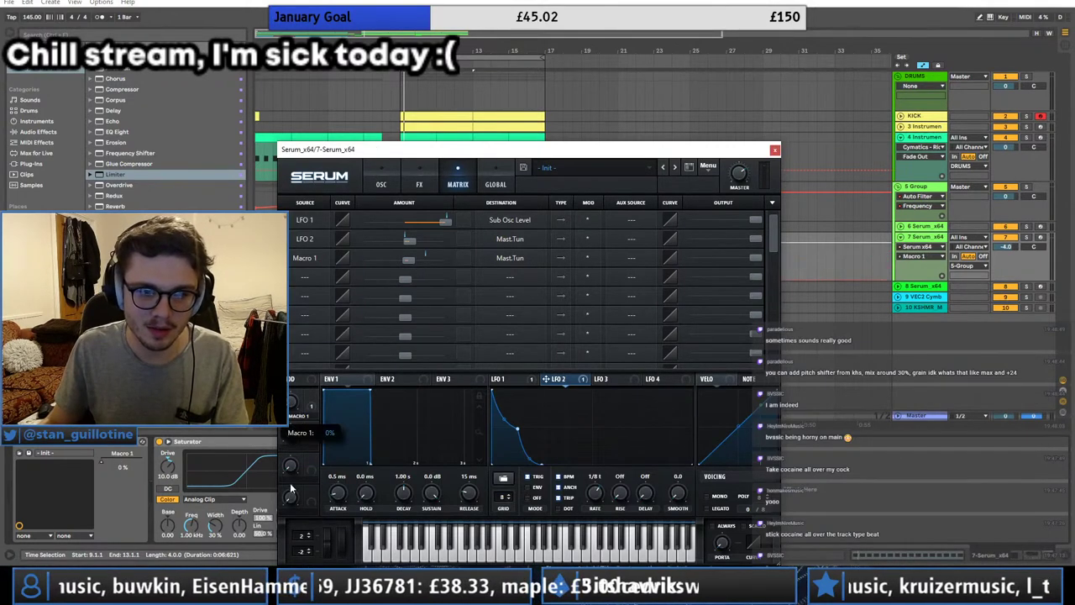
{"action": "key", "text": "space"}
{"action": "left_click", "coordinate": [304, 260]}
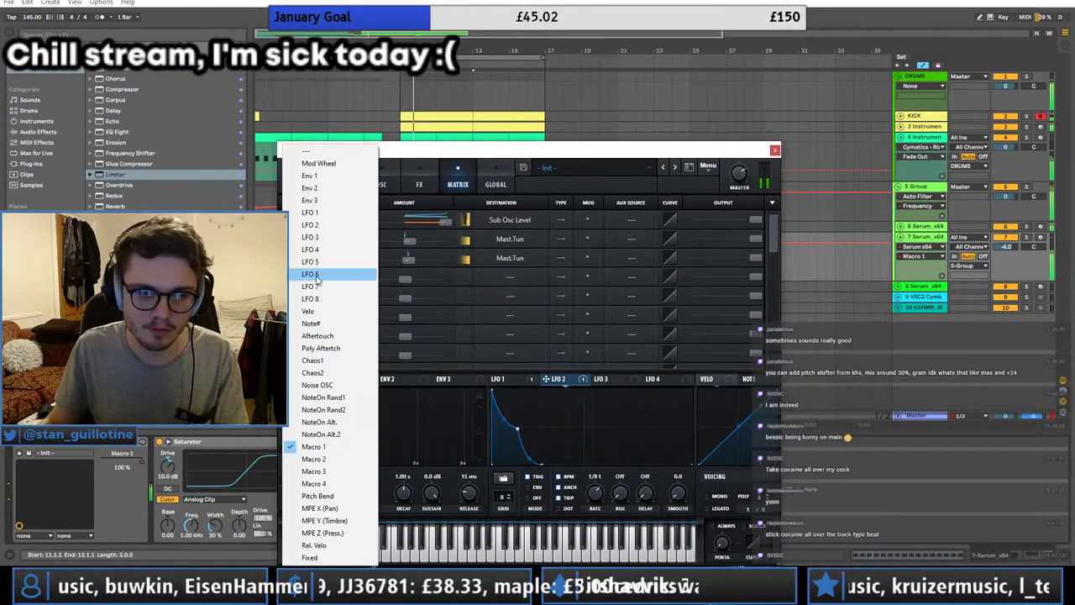
{"action": "left_click", "coordinate": [319, 461]}
Step: Move Serum's Macro 2 knob to bring up its automation lane, restart playback, and close the Serum window
{"action": "left_click", "coordinate": [291, 435]}
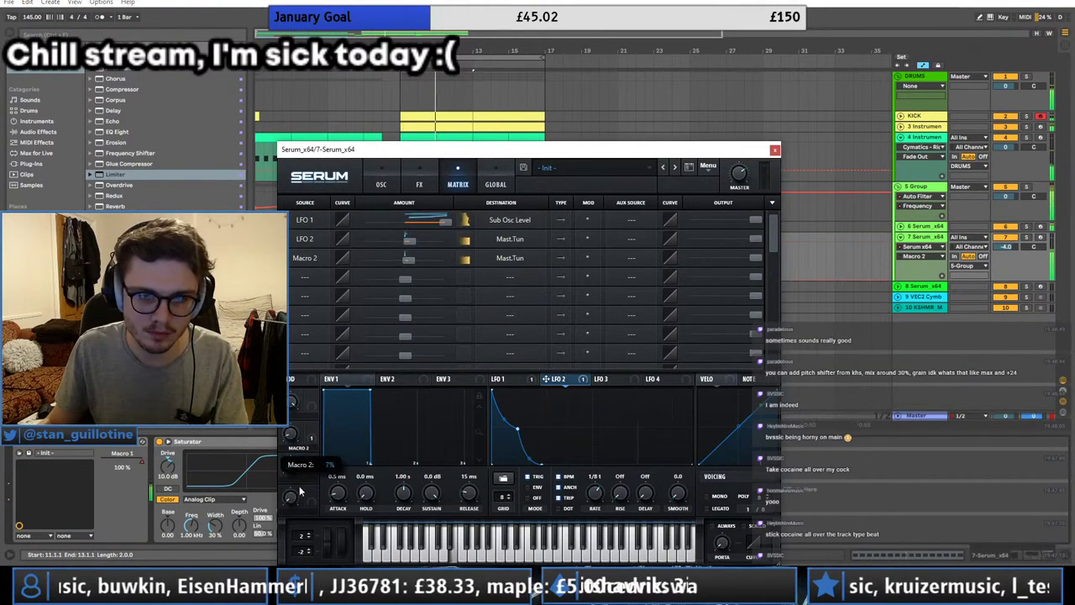
{"action": "key", "text": "space"}
{"action": "key", "text": "space"}
{"action": "left_click", "coordinate": [774, 151]}
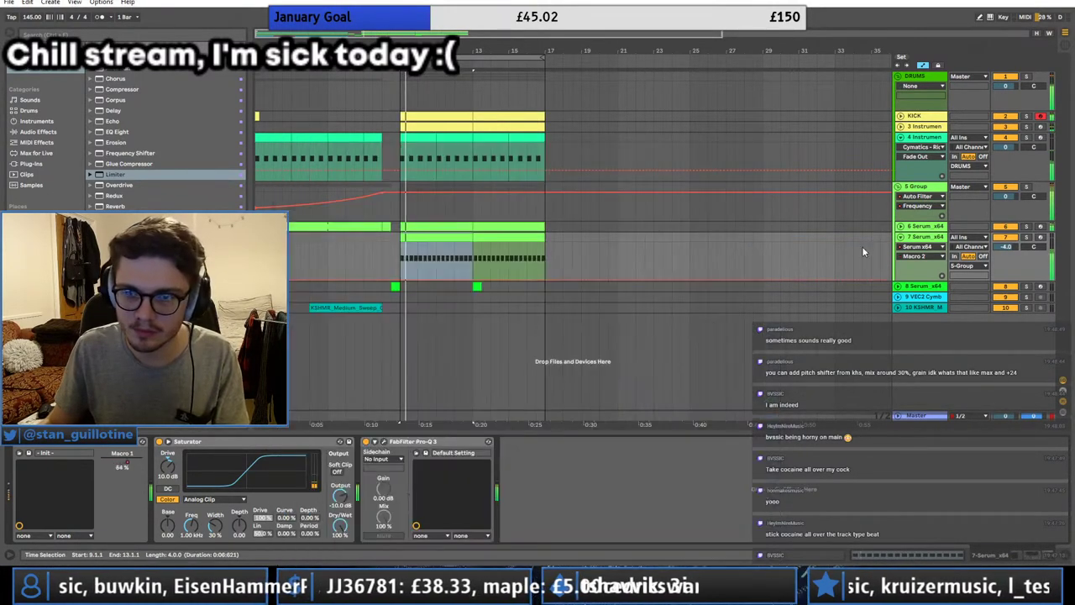
Step: Draw track 7's Macro 2 automation falling from 1.00 at 9.1.1 to zero by about 9.3.1, with a bend in the slope
{"action": "left_click", "coordinate": [418, 278]}
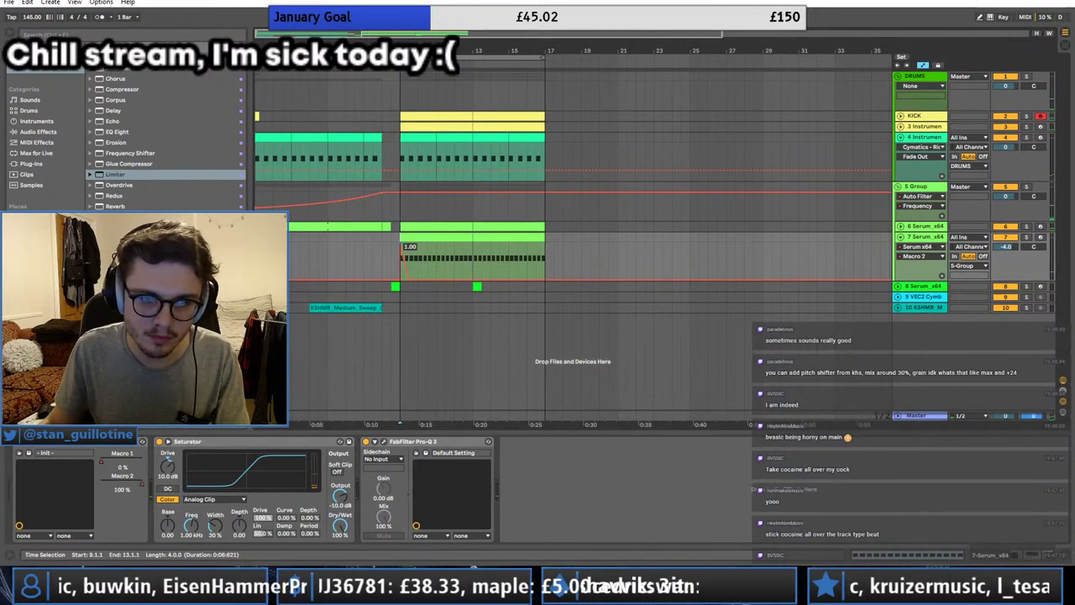
{"action": "left_click", "coordinate": [403, 248]}
{"action": "left_click_drag", "start_coordinate": [376, 33], "coordinate": [374, 139]}
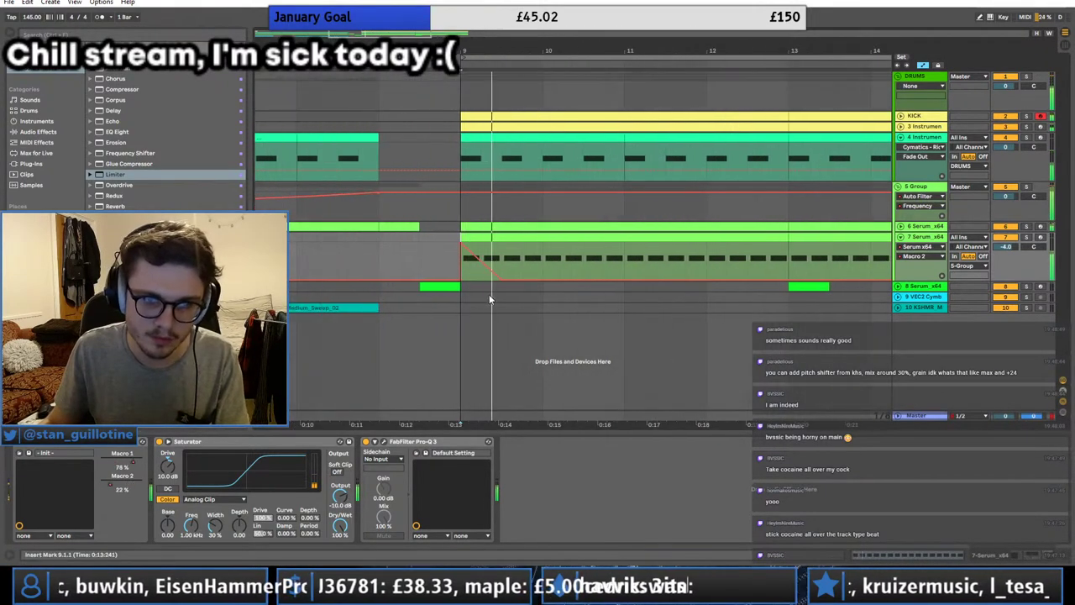
{"action": "left_click_drag", "start_coordinate": [494, 271], "coordinate": [464, 257]}
Step: Copy the Macro 2 automation from 9.1.1–9.3.1 to bar 13 and start a ramp into it from about 12.4.1
{"action": "key", "text": "ctrl+c"}
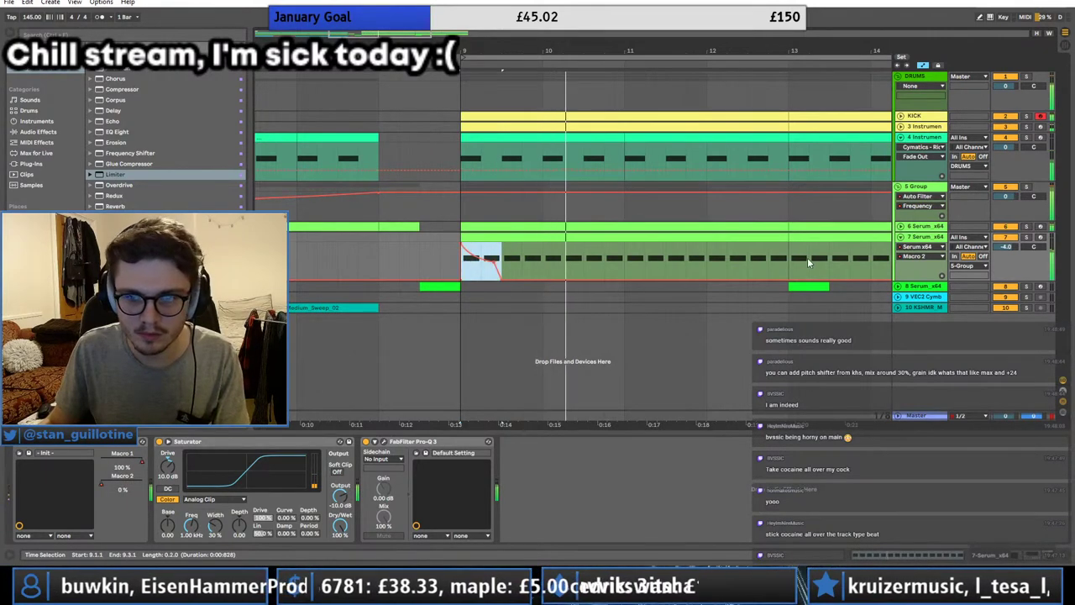
{"action": "left_click", "coordinate": [790, 258]}
{"action": "key", "text": "ctrl+v"}
{"action": "left_click", "coordinate": [781, 267]}
{"action": "left_click_drag", "start_coordinate": [782, 275], "coordinate": [772, 248]}
{"action": "left_click", "coordinate": [772, 276]}
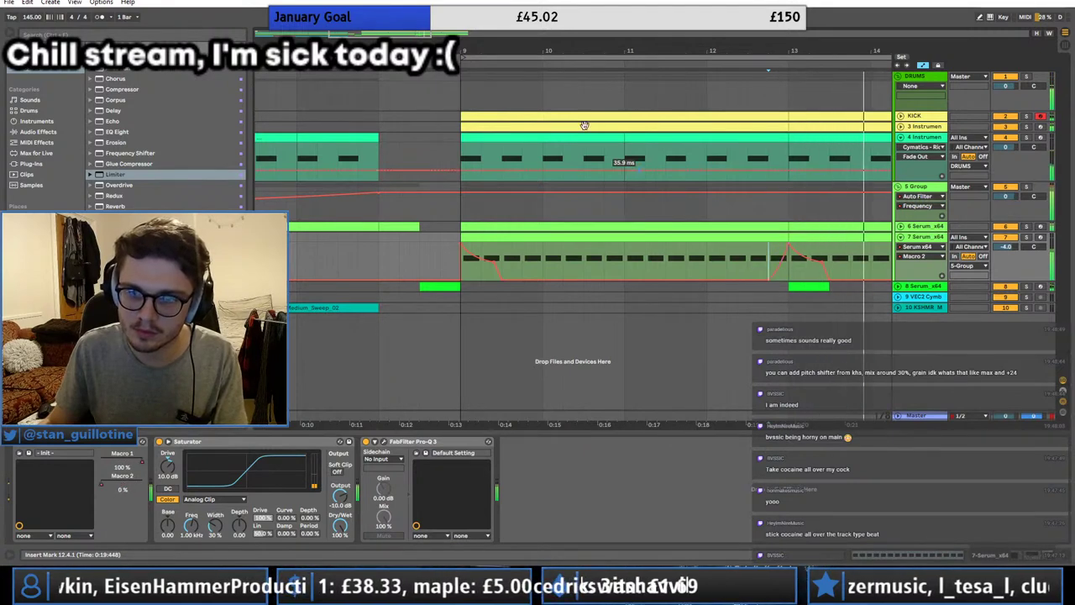
{"action": "scroll", "coordinate": [521, 252], "scroll_direction": "down", "scroll_amount": 5}
{"action": "left_click", "coordinate": [425, 238]}
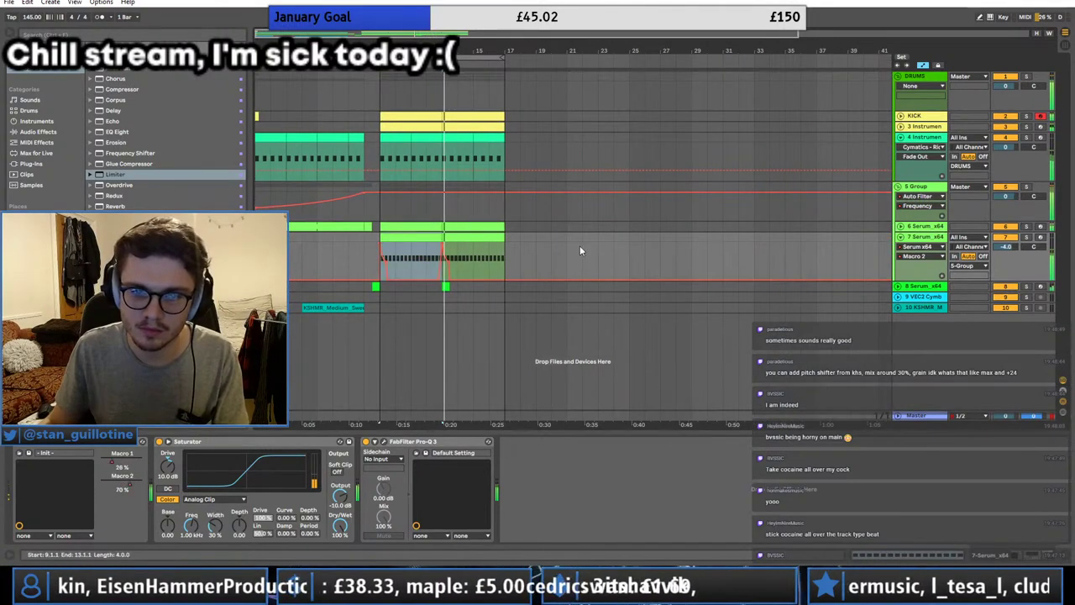
Step: Restart playback, try CHONK as the name of group track 5, and rename it ridIM
{"action": "key", "text": "space"}
{"action": "key", "text": "space"}
{"action": "left_click", "coordinate": [918, 187]}
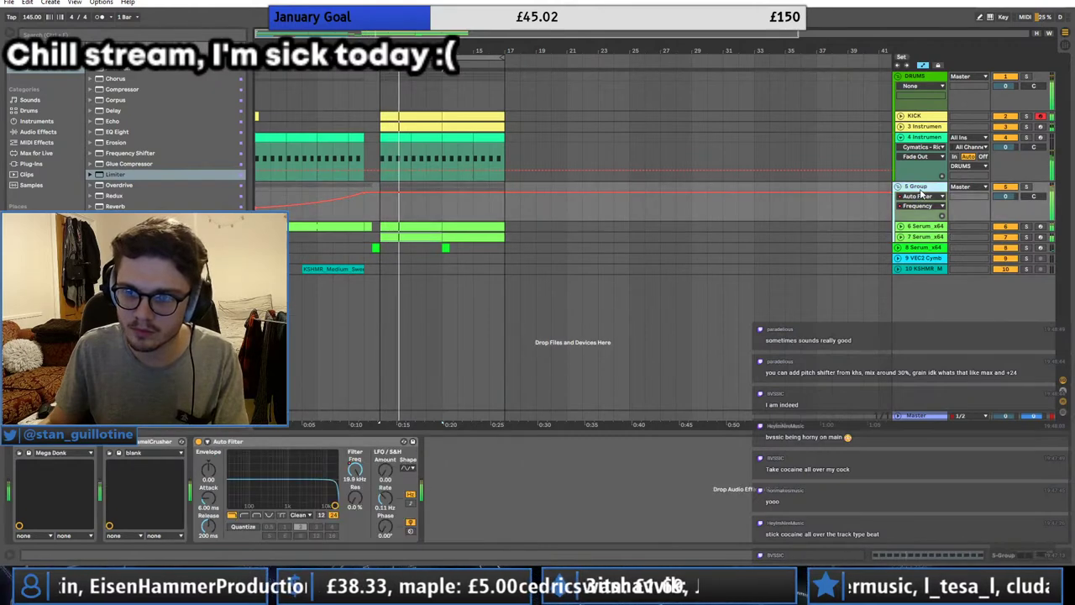
{"action": "type", "text": "CHONK"}
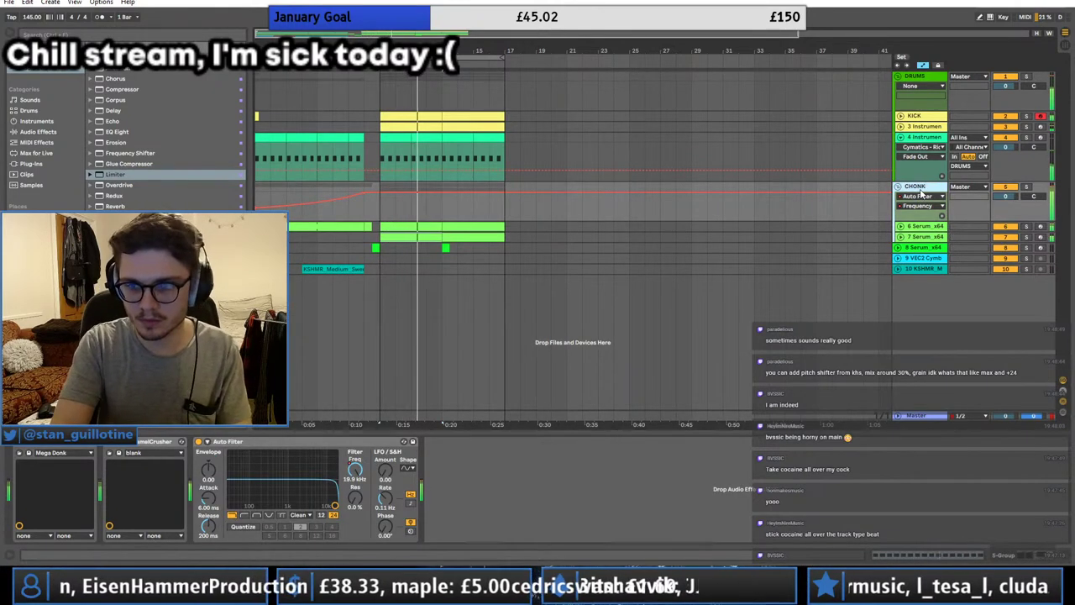
{"action": "key", "text": "Return"}
{"action": "key", "text": "ctrl+r"}
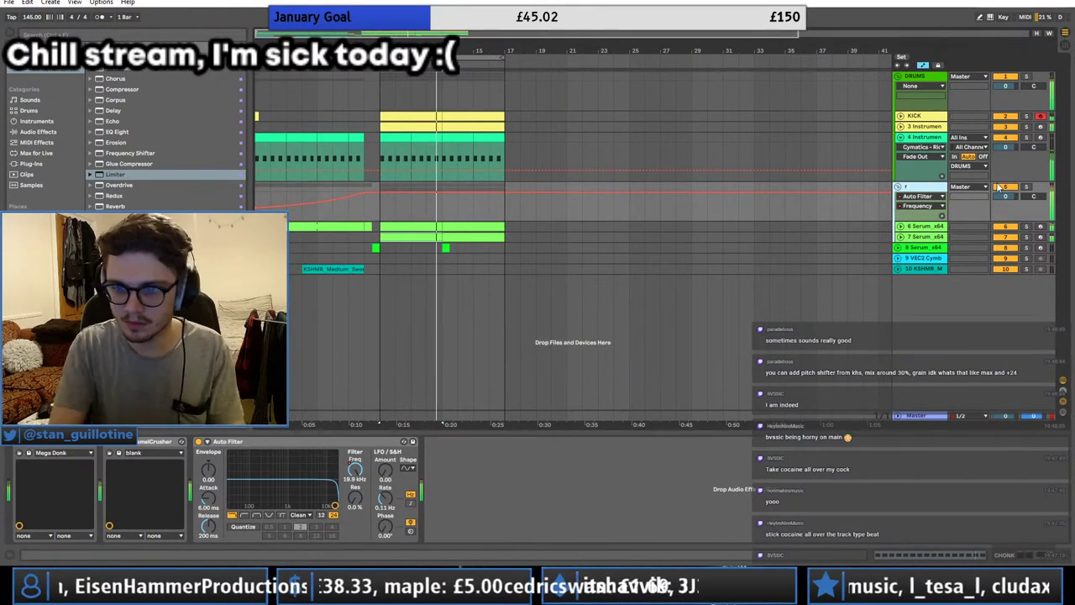
{"action": "type", "text": "ridIM"}
{"action": "key", "text": "Return"}
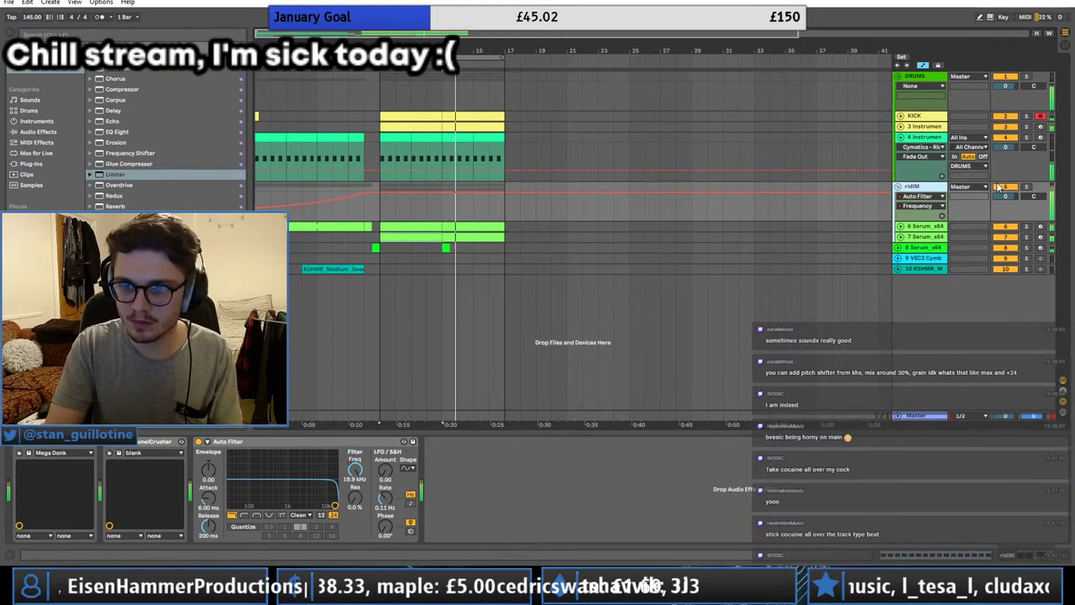
Step: Add a Reverb to track 8 during playback and set its Diffuse to 2.0 dB and Dry/Wet to 14%
{"action": "left_click", "coordinate": [405, 255]}
{"action": "left_click", "coordinate": [376, 248]}
{"action": "key", "text": "space"}
{"action": "key", "text": "space"}
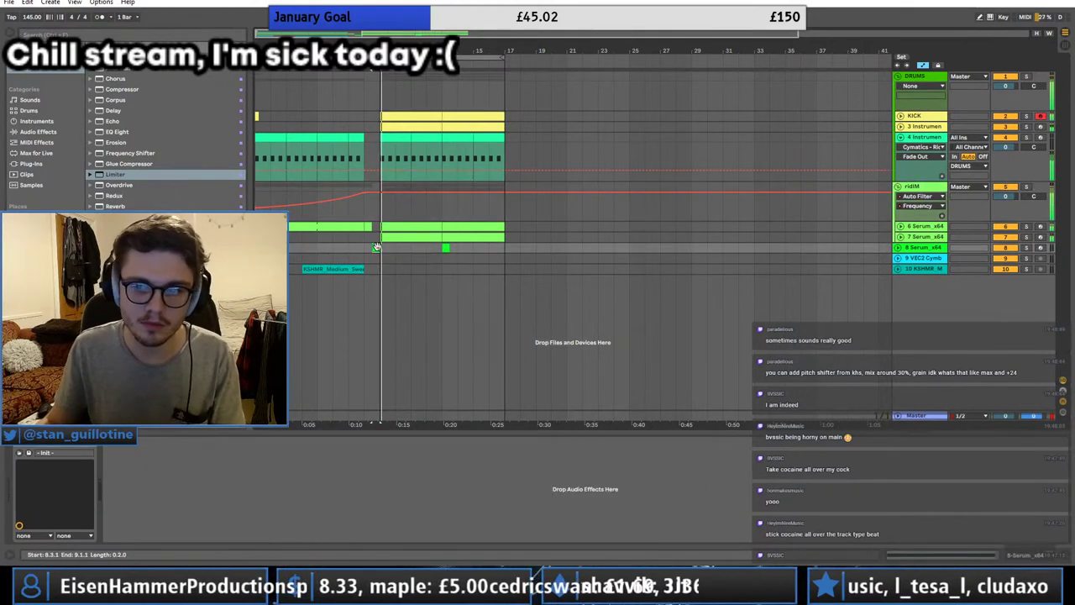
{"action": "left_click_drag", "start_coordinate": [133, 205], "coordinate": [135, 486]}
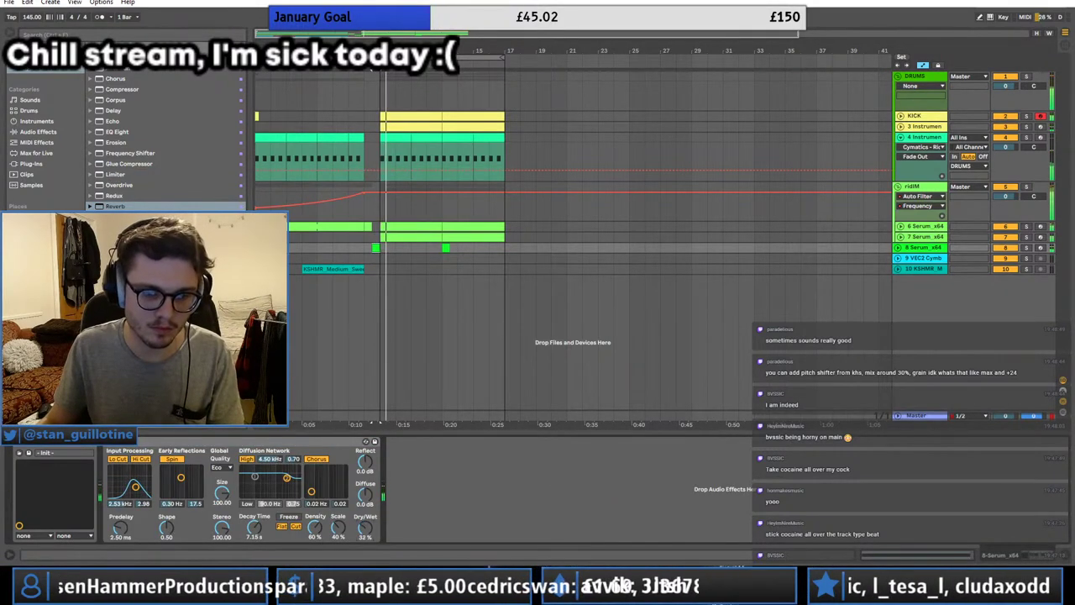
{"action": "left_click_drag", "start_coordinate": [365, 527], "coordinate": [366, 561]}
{"action": "left_click_drag", "start_coordinate": [367, 502], "coordinate": [368, 483]}
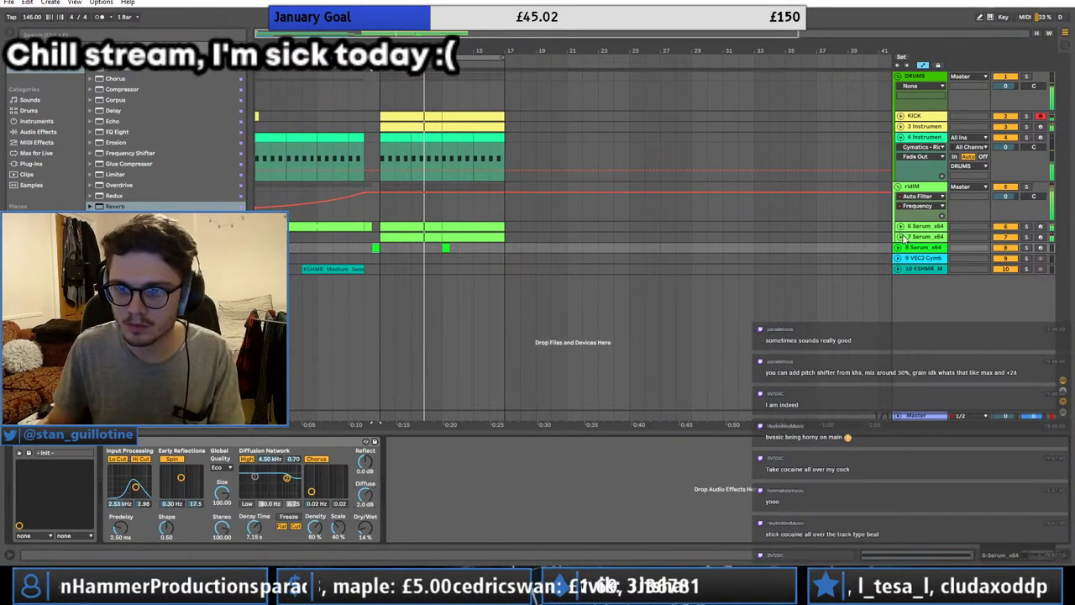
Step: Audition the track from bar 3 and collapse track 7 again
{"action": "left_click", "coordinate": [909, 238]}
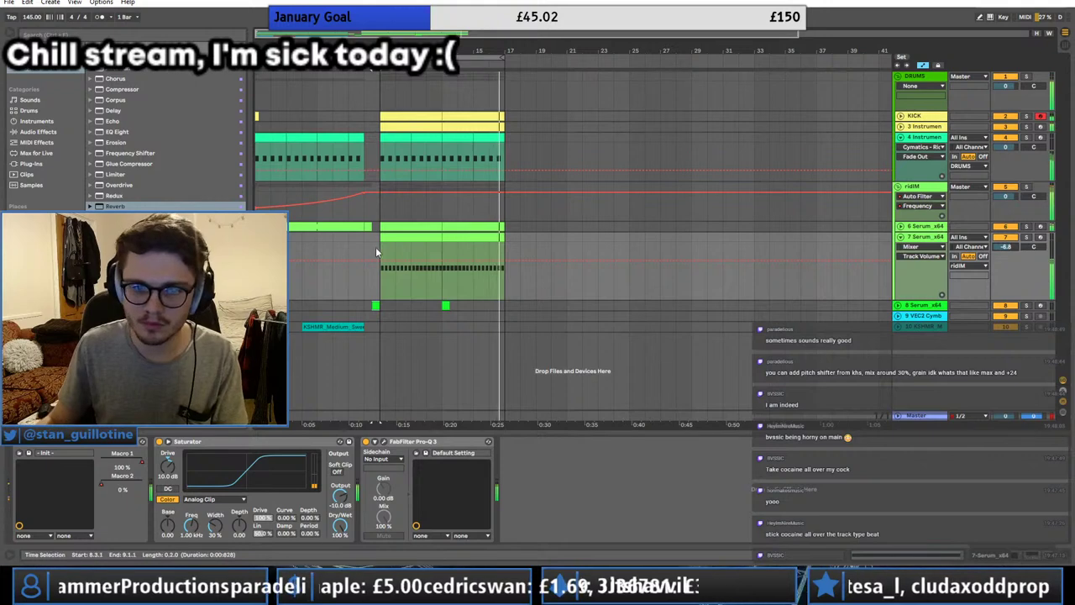
{"action": "left_click", "coordinate": [304, 232]}
{"action": "left_click", "coordinate": [902, 237]}
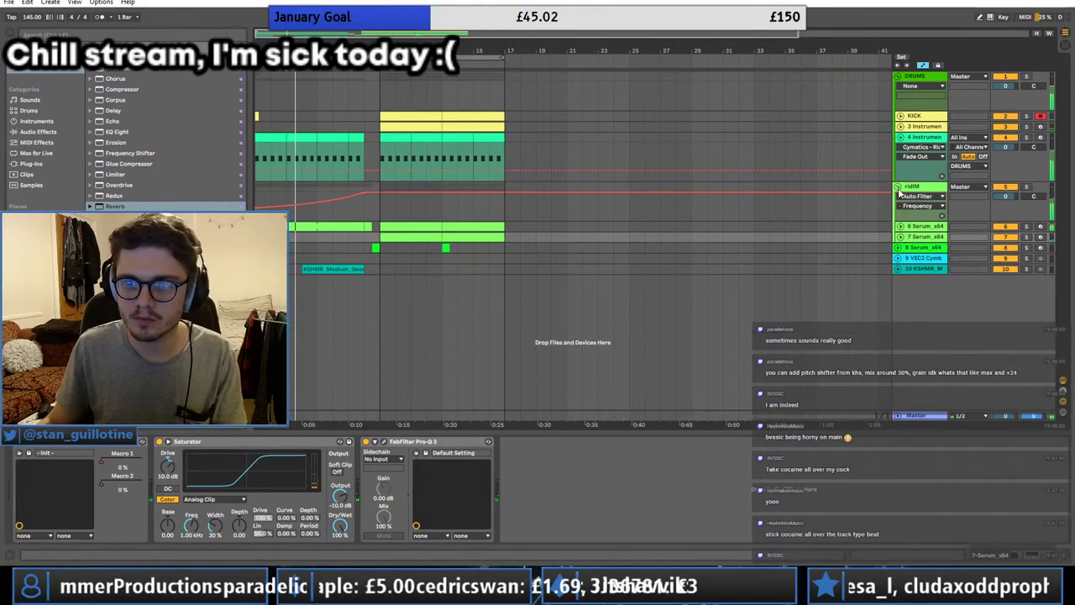
{"action": "left_click", "coordinate": [898, 187]}
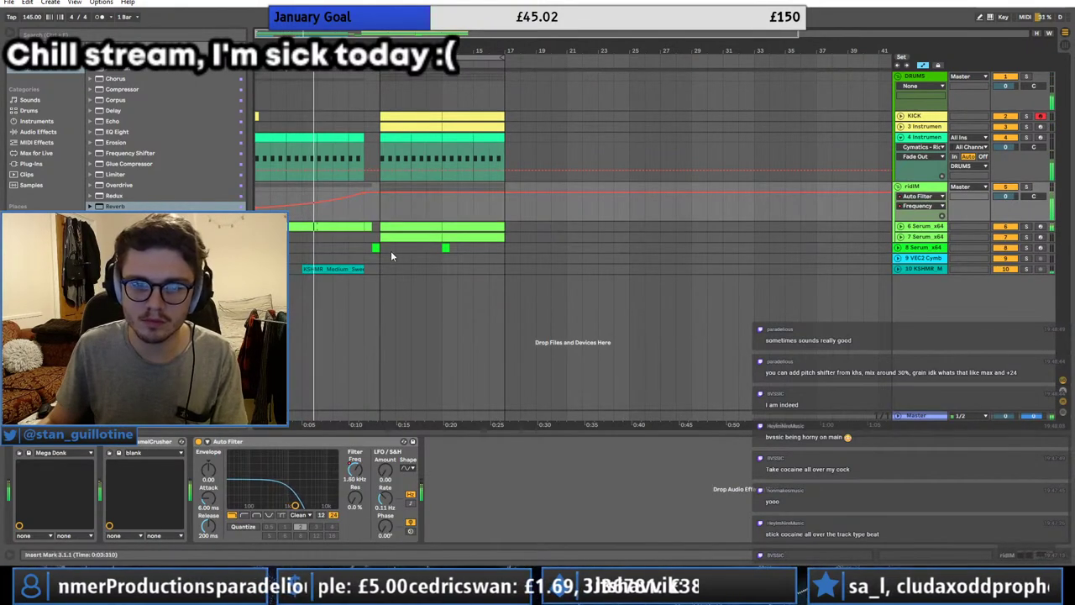
Step: Duplicate the drop section of all tracks from bars 9–17 to bars 17–25
{"action": "left_click_drag", "start_coordinate": [390, 250], "coordinate": [508, 112]}
{"action": "key", "text": "ctrl+d"}
{"action": "left_click", "coordinate": [594, 235]}
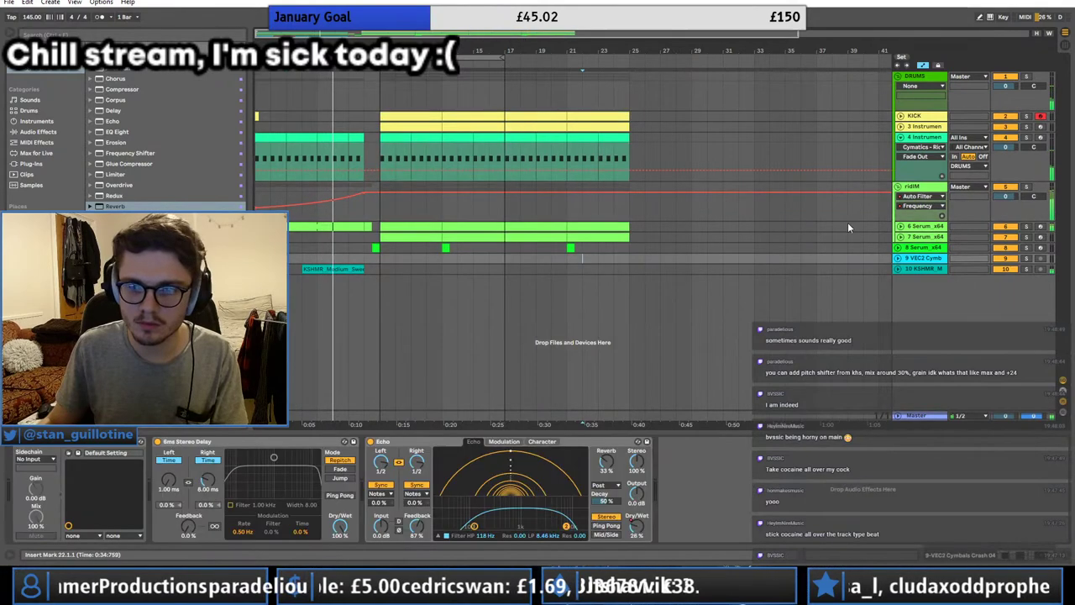
Step: Reshape track 6's Macro 1 automation after 17.1.1 so it rises from zero just before bar 18
{"action": "left_click", "coordinate": [901, 226]}
{"action": "left_click", "coordinate": [517, 252]}
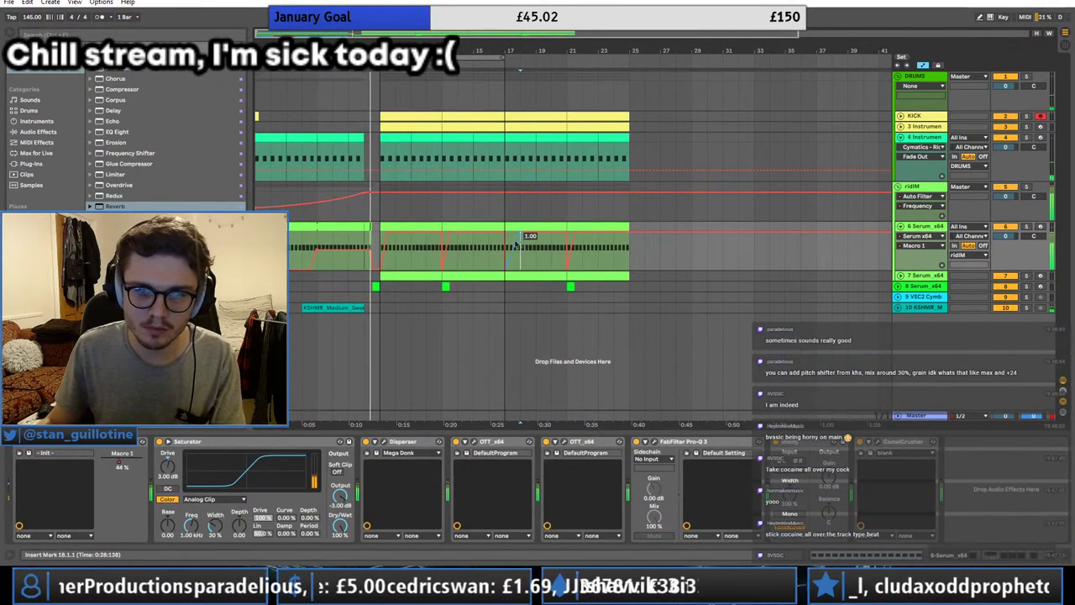
{"action": "left_click_drag", "start_coordinate": [513, 249], "coordinate": [513, 269]}
Step: Look into track 7's MIDI clip at bar 17 and show the track's Macro 2 automation
{"action": "left_click", "coordinate": [901, 276]}
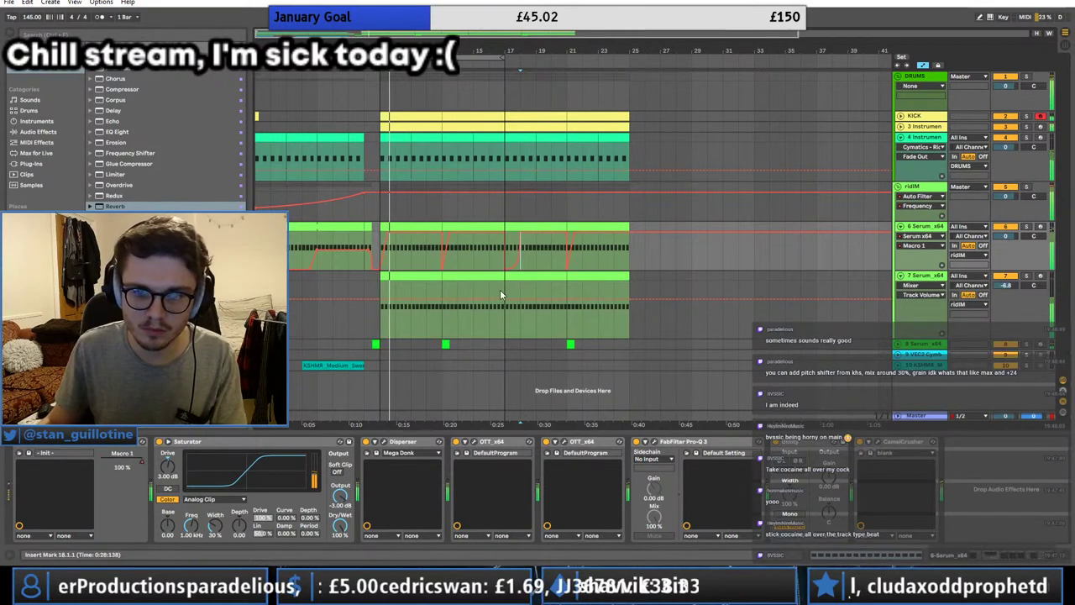
{"action": "double_click", "coordinate": [511, 289]}
{"action": "left_click", "coordinate": [488, 446]}
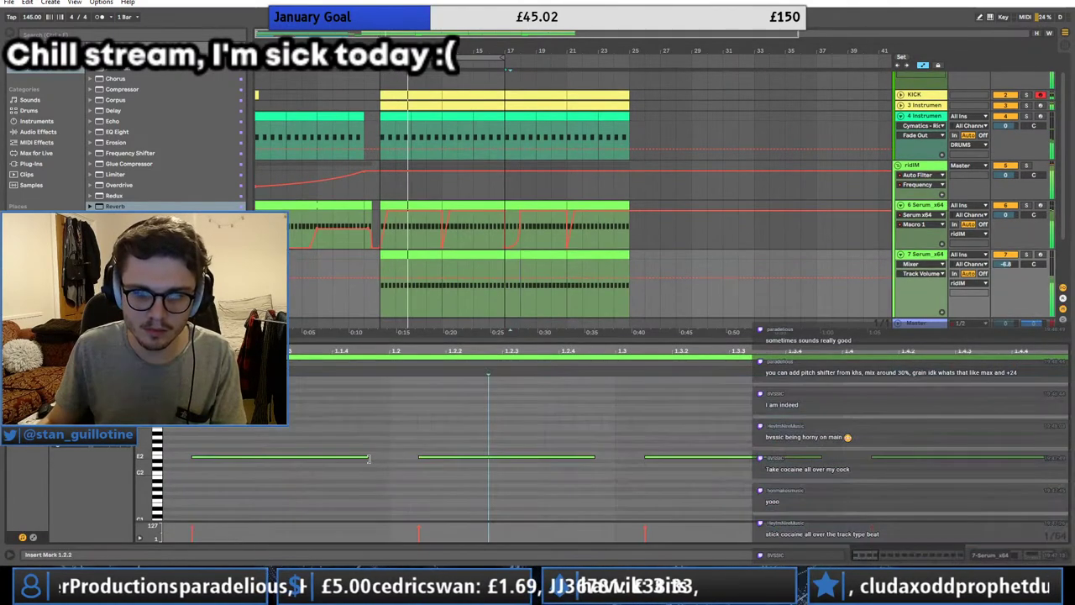
{"action": "double_click", "coordinate": [923, 256]}
{"action": "left_click", "coordinate": [500, 290]}
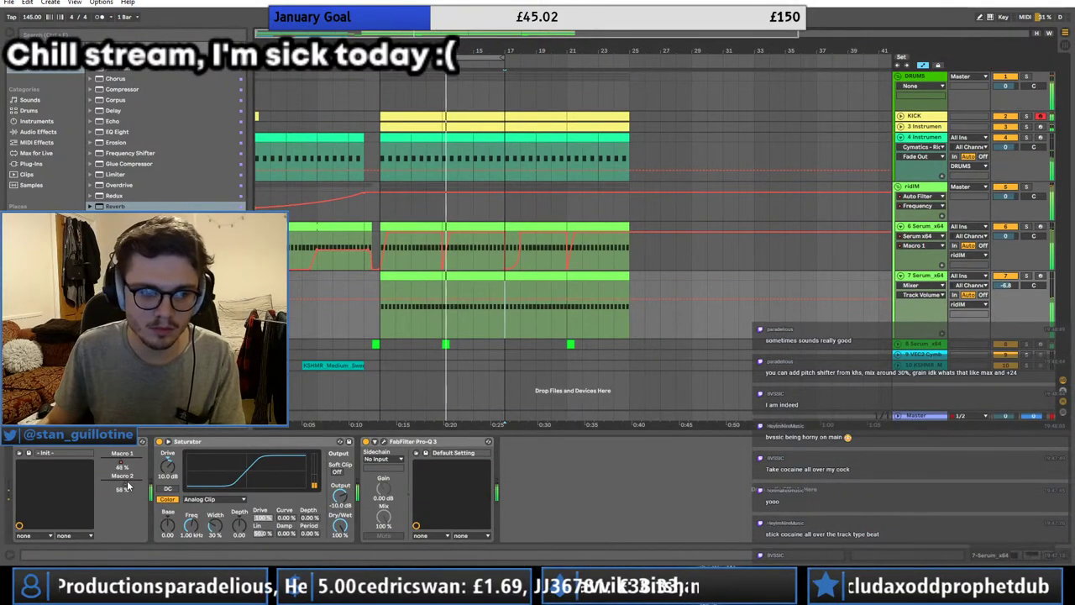
{"action": "left_click", "coordinate": [126, 485]}
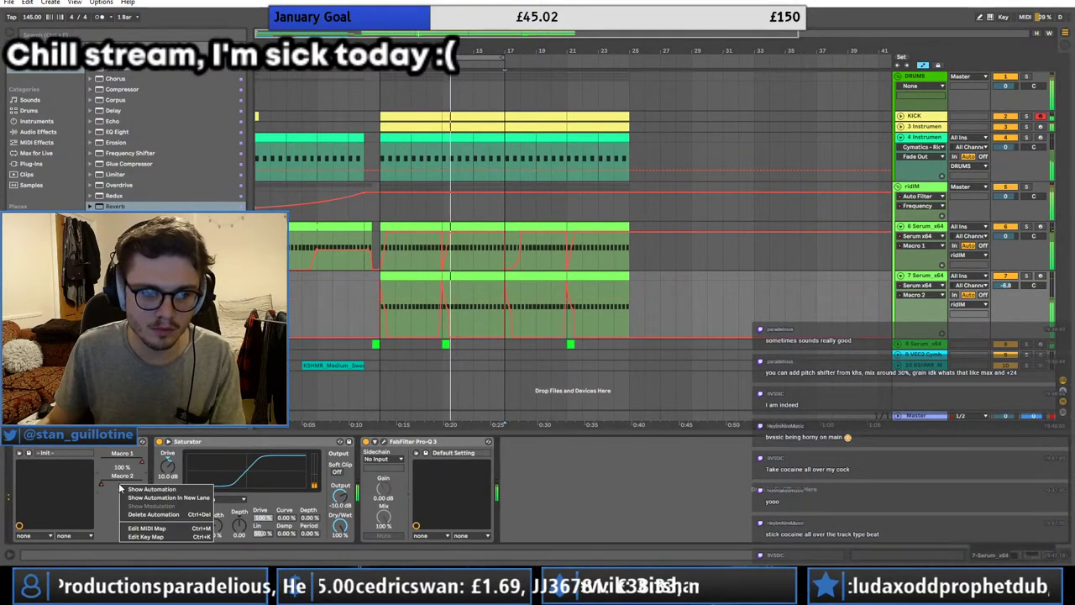
{"action": "left_click", "coordinate": [699, 312]}
Step: Transpose track 6's notes at bar 17 down an octave, returning those from 1.4 onward to E2
{"action": "double_click", "coordinate": [514, 228]}
{"action": "key", "text": "Down"}
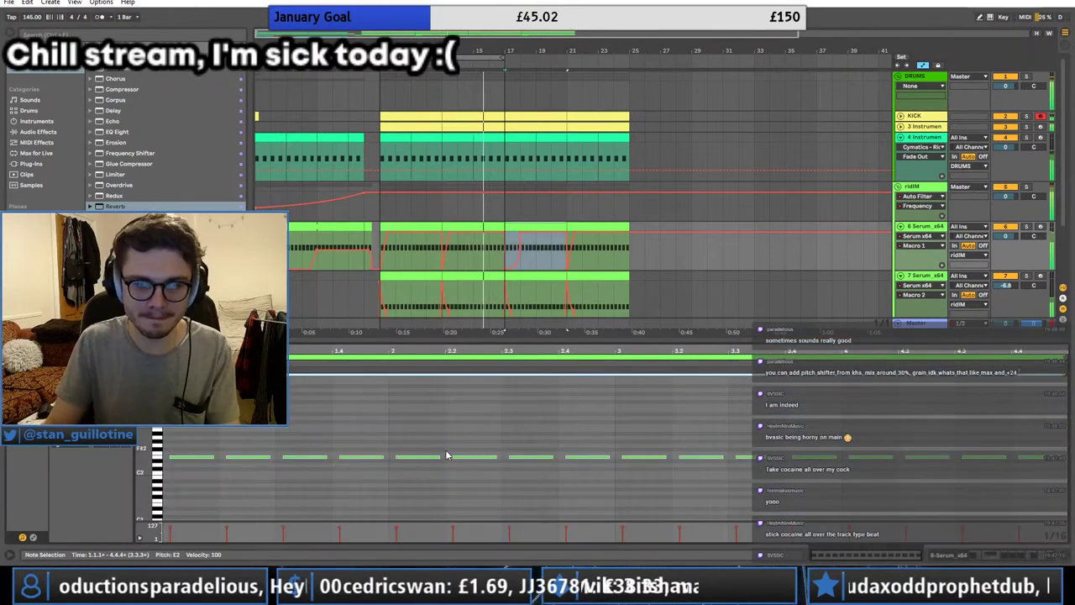
{"action": "key", "text": "shift+Down"}
{"action": "left_click_drag", "start_coordinate": [369, 481], "coordinate": [799, 531]}
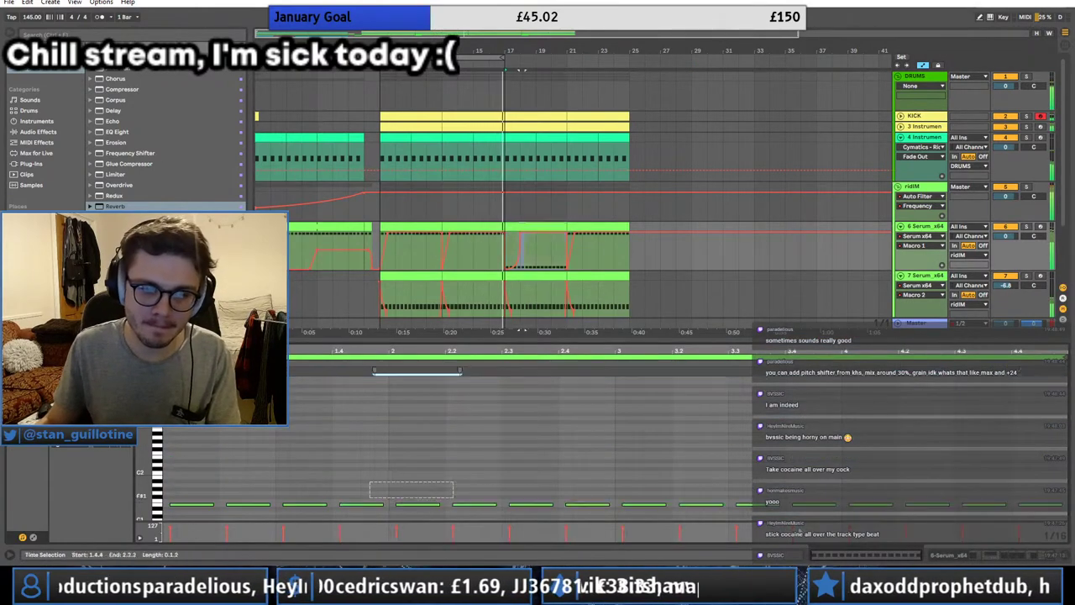
{"action": "left_click", "coordinate": [518, 227]}
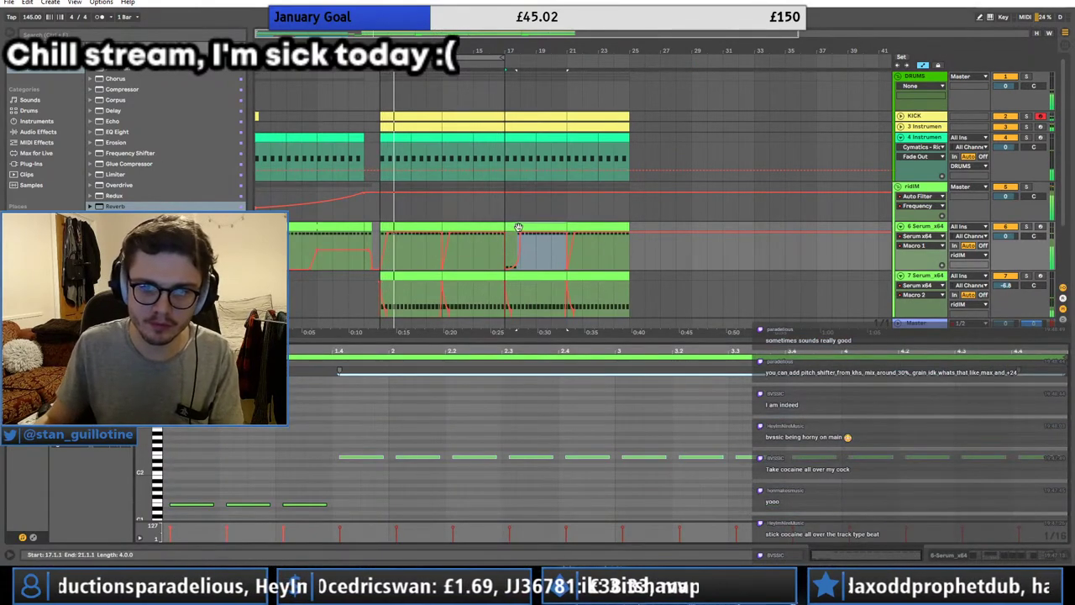
Step: Extend the loop to bar 25 and audition track 6's lowered notes from 17.1.1
{"action": "key", "text": "space"}
{"action": "key", "text": "space"}
{"action": "left_click", "coordinate": [503, 58]}
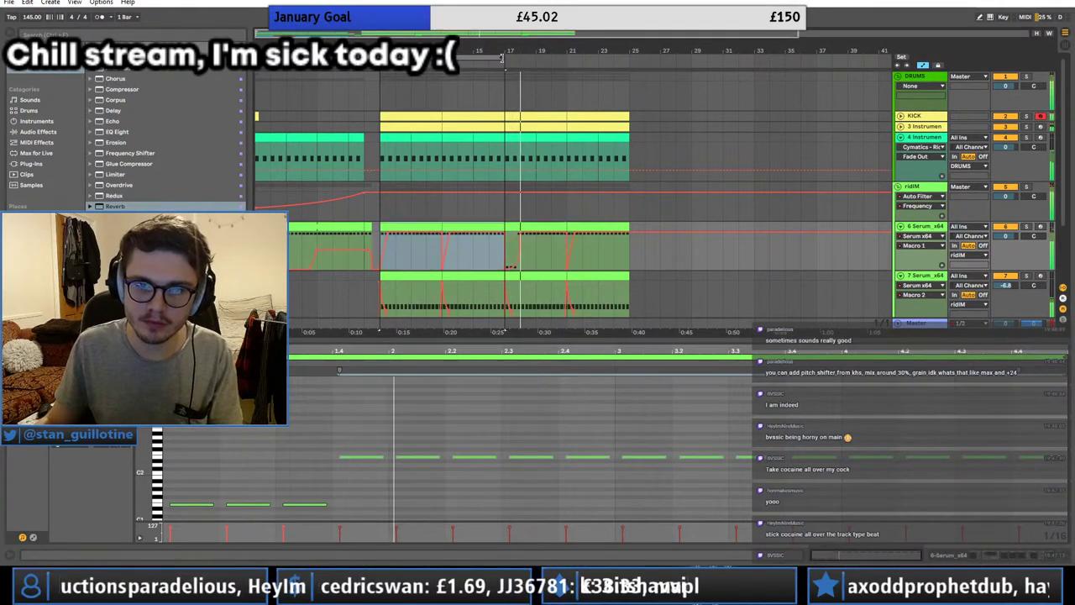
{"action": "left_click_drag", "start_coordinate": [502, 58], "coordinate": [630, 58]}
{"action": "left_click", "coordinate": [514, 225]}
{"action": "key", "text": "space"}
{"action": "key", "text": "space"}
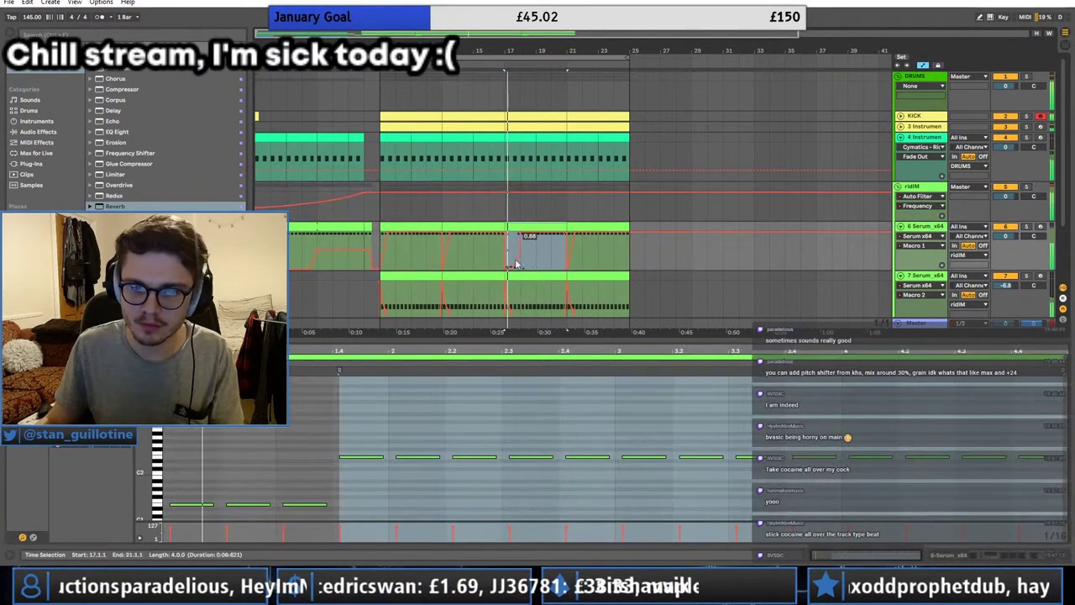
{"action": "left_click", "coordinate": [348, 489]}
{"action": "key", "text": "space"}
{"action": "key", "text": "space"}
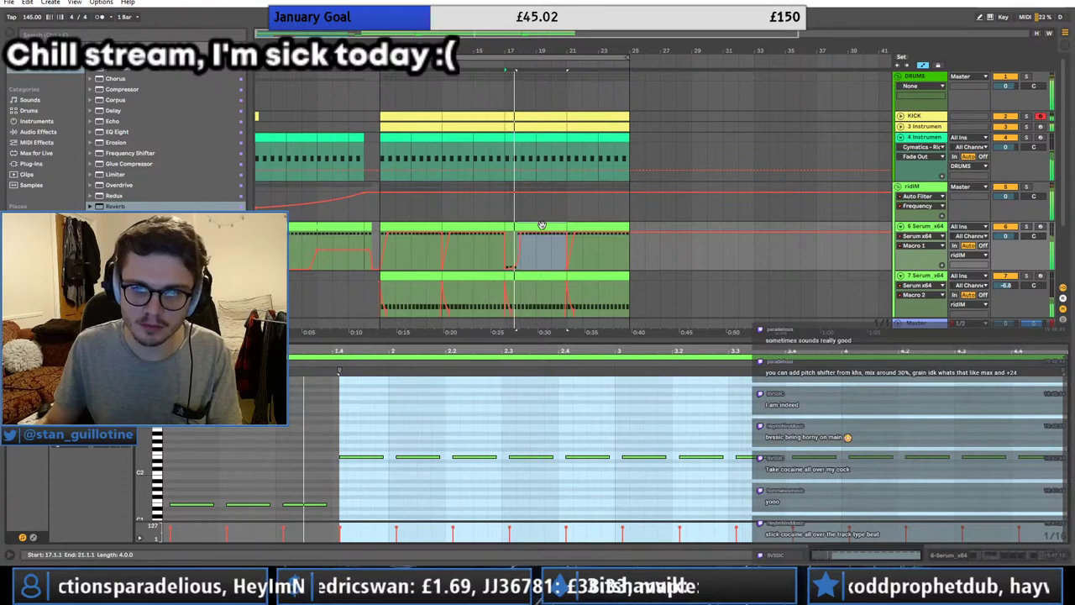
Step: Move track 6's half bar of low E1 notes from 17.1.1 to 21.1.1 and repeat it up to bar 25
{"action": "left_click_drag", "start_coordinate": [512, 50], "coordinate": [369, 234]}
{"action": "key", "text": "Delete"}
{"action": "left_click", "coordinate": [497, 226]}
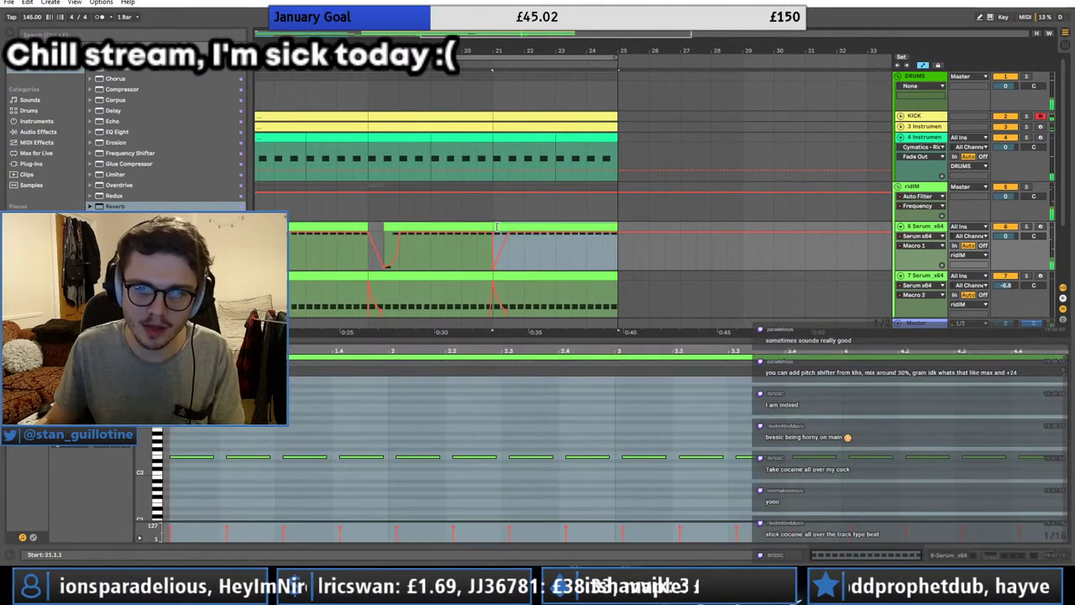
{"action": "key", "text": "ctrl+v"}
{"action": "key", "text": "ctrl+d"}
{"action": "key", "text": "ctrl+d"}
{"action": "key", "text": "ctrl+d"}
{"action": "key", "text": "ctrl+d"}
{"action": "key", "text": "ctrl+d"}
{"action": "key", "text": "ctrl+d"}
{"action": "key", "text": "ctrl+d"}
Step: Delete track 7's clip from 21.1.1 to bar 25
{"action": "left_click", "coordinate": [484, 226]}
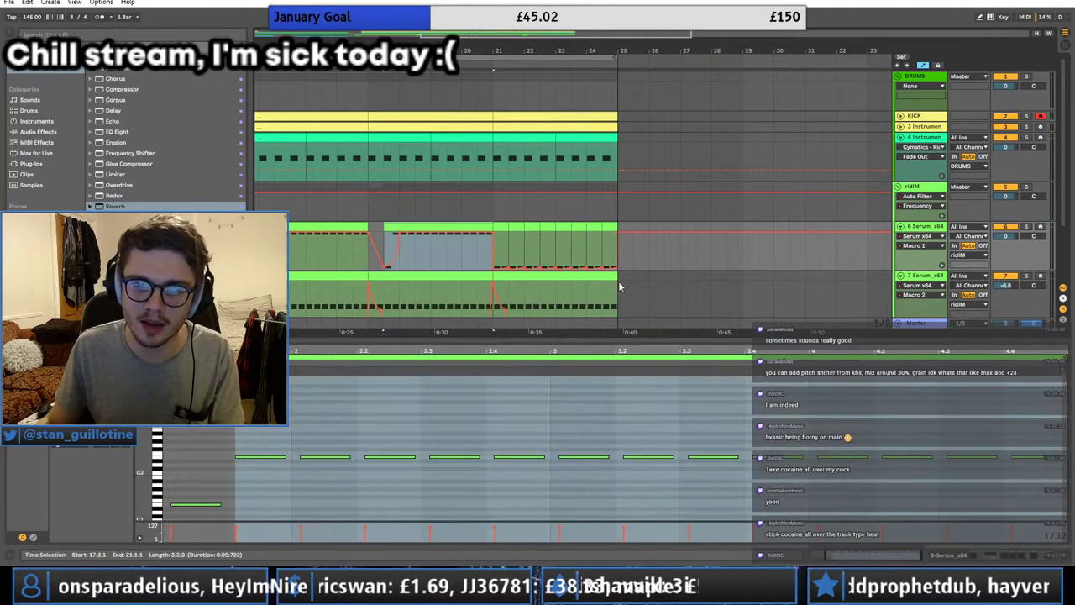
{"action": "left_click_drag", "start_coordinate": [619, 286], "coordinate": [495, 281]}
{"action": "key", "text": "Delete"}
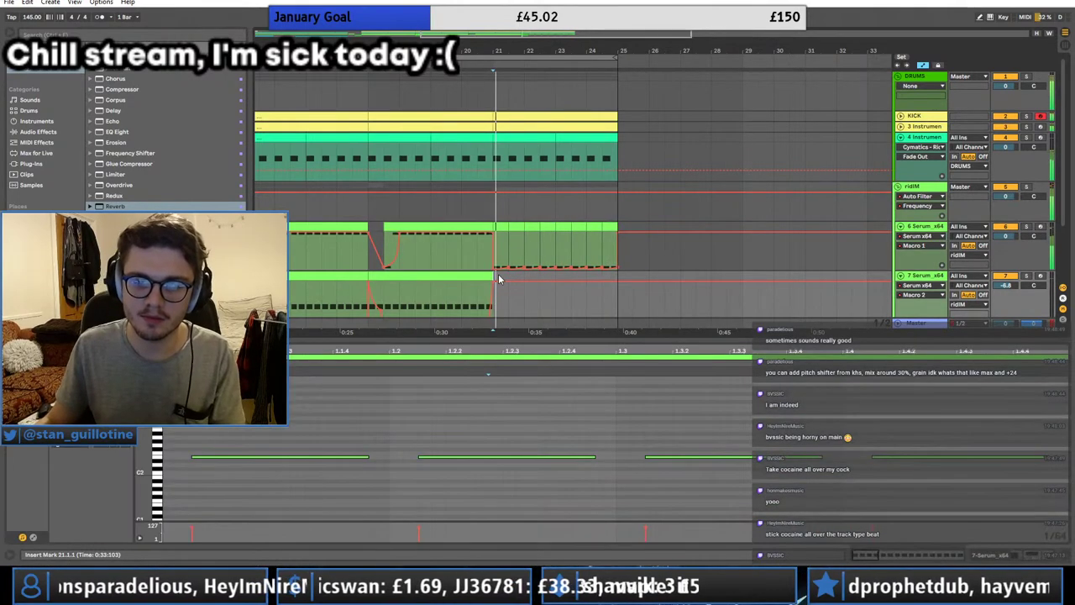
Step: Fill the gap on track 6 by duplicating its clip from bars 13–17 over bars 17–21
{"action": "left_click_drag", "start_coordinate": [460, 32], "coordinate": [460, 14]}
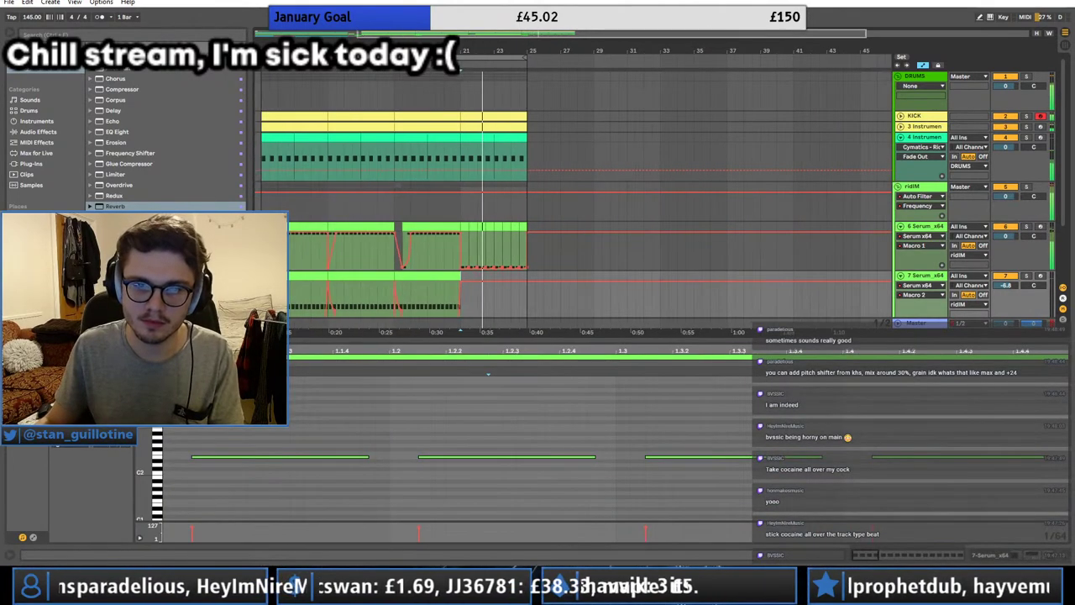
{"action": "left_click", "coordinate": [364, 227]}
{"action": "scroll", "coordinate": [478, 264], "scroll_direction": "down", "scroll_amount": 2}
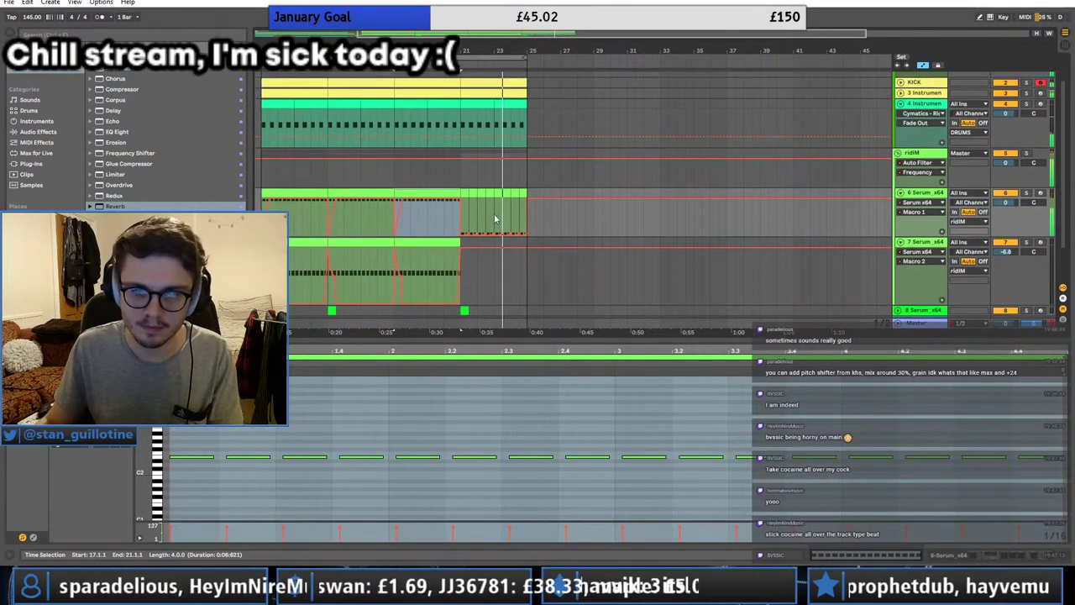
Step: Bring track 6's Macro 1 automation down to zero from 21.1.1 onward and restart playback shortly before it
{"action": "left_click_drag", "start_coordinate": [560, 212], "coordinate": [460, 236]}
{"action": "left_click", "coordinate": [460, 199]}
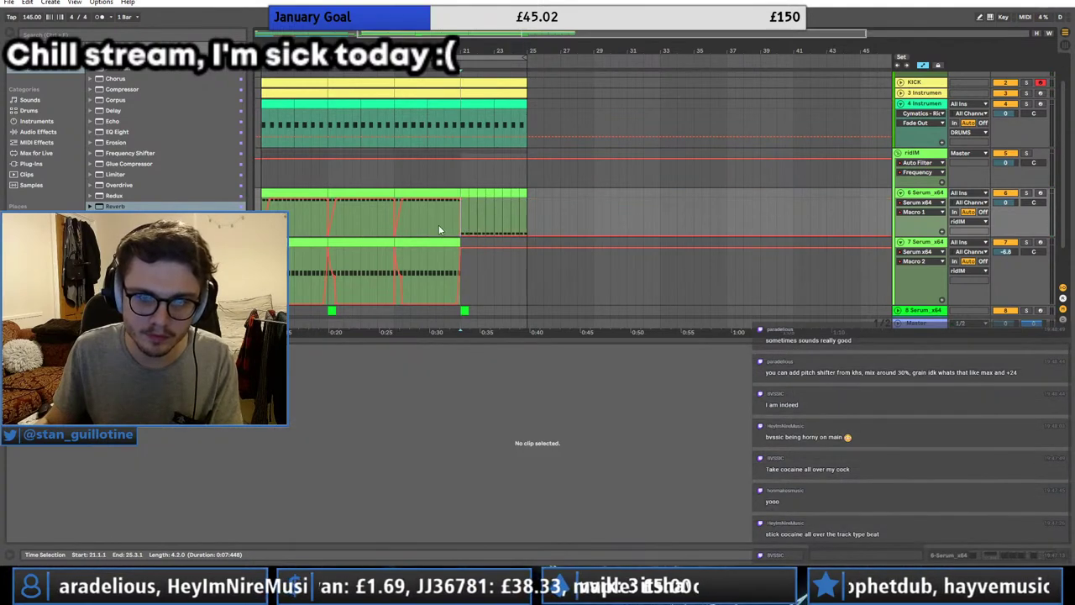
{"action": "left_click", "coordinate": [438, 224]}
{"action": "key", "text": "space"}
Step: Collapse track 7, duplicate it as a new track below, and clear the copied clips
{"action": "left_click", "coordinate": [900, 241]}
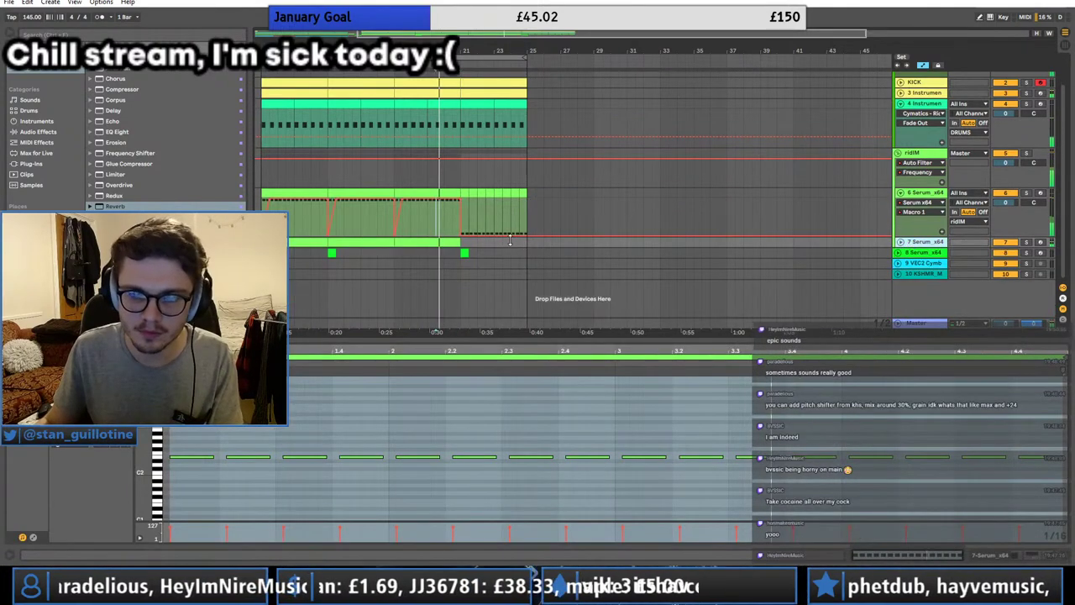
{"action": "left_click", "coordinate": [439, 249]}
{"action": "left_click_drag", "start_coordinate": [469, 254], "coordinate": [291, 254]}
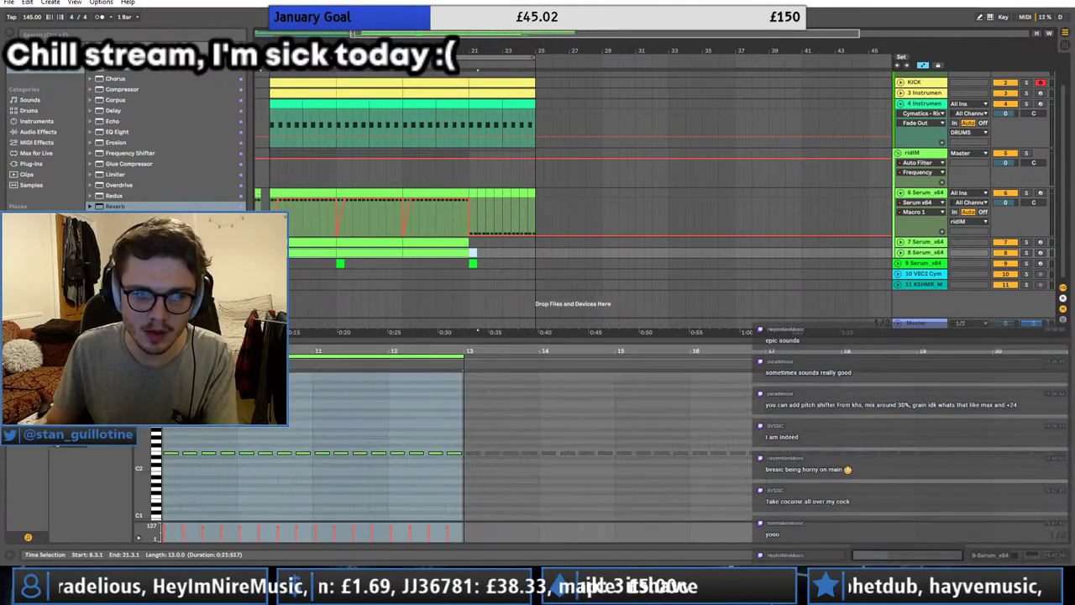
Step: Copy track 6's repeated clips at bars 21–25 to the new track 8 and consolidate them into one clip
{"action": "left_click_drag", "start_coordinate": [571, 195], "coordinate": [471, 195]}
{"action": "left_click", "coordinate": [470, 251]}
{"action": "key", "text": "ctrl+v"}
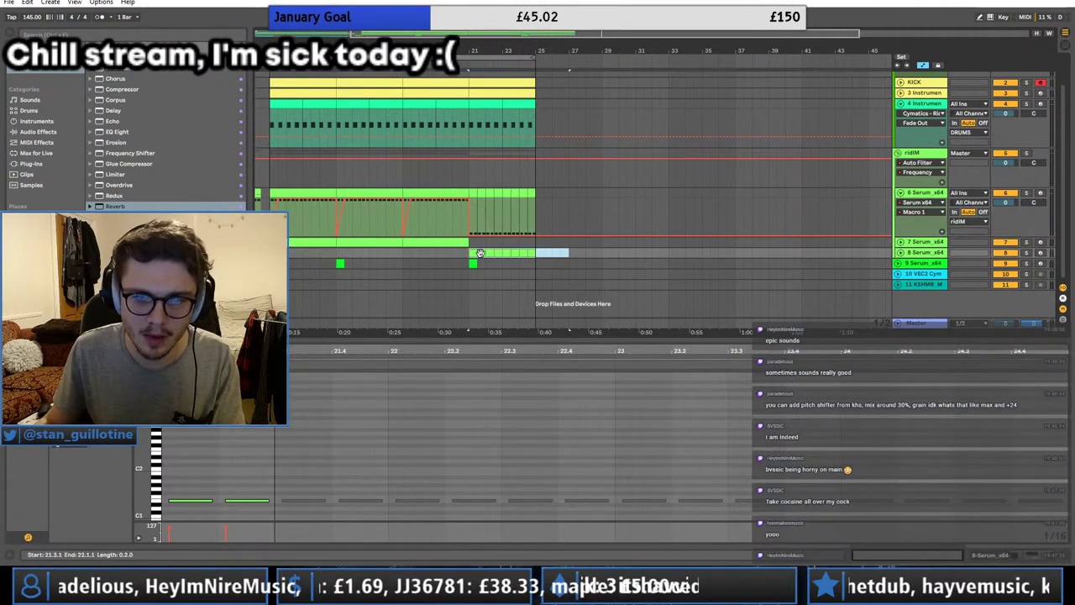
{"action": "left_click", "coordinate": [473, 252]}
{"action": "key", "text": "ctrl+j"}
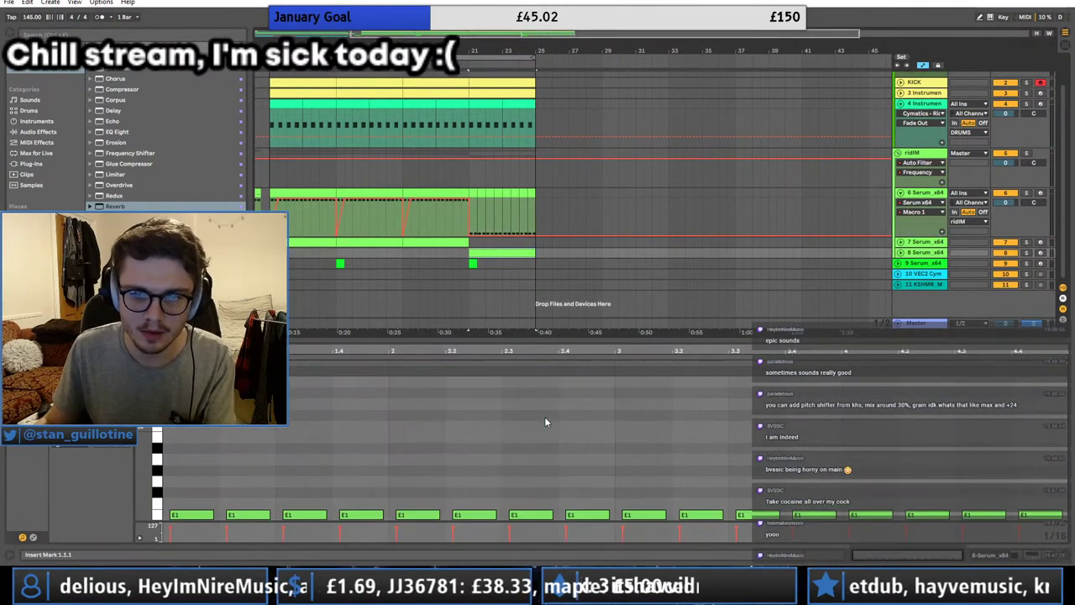
Step: Transpose all notes in track 8's consolidated clip up an octave to E2
{"action": "left_click", "coordinate": [550, 425]}
{"action": "key", "text": "ctrl+a"}
{"action": "key", "text": "shift+Up"}
Step: Solo track 8 during playback, set its Serum LFO 1 rate to 1/4 and LFO 2 rate to 1/8, and unsolo it
{"action": "key", "text": "space"}
{"action": "left_click", "coordinate": [1027, 253]}
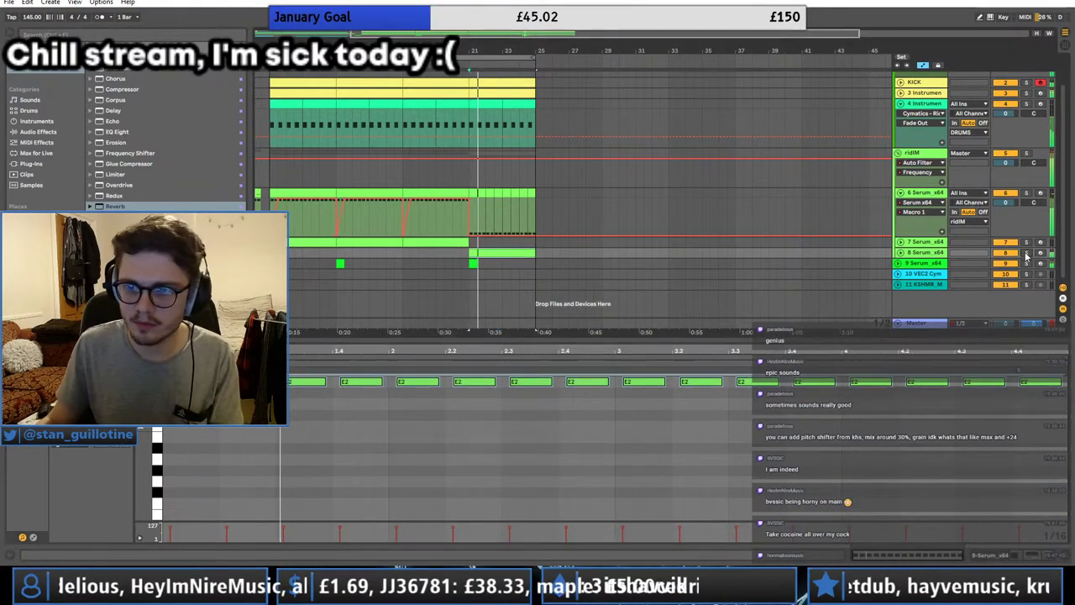
{"action": "double_click", "coordinate": [926, 253]}
{"action": "left_click", "coordinate": [39, 450]}
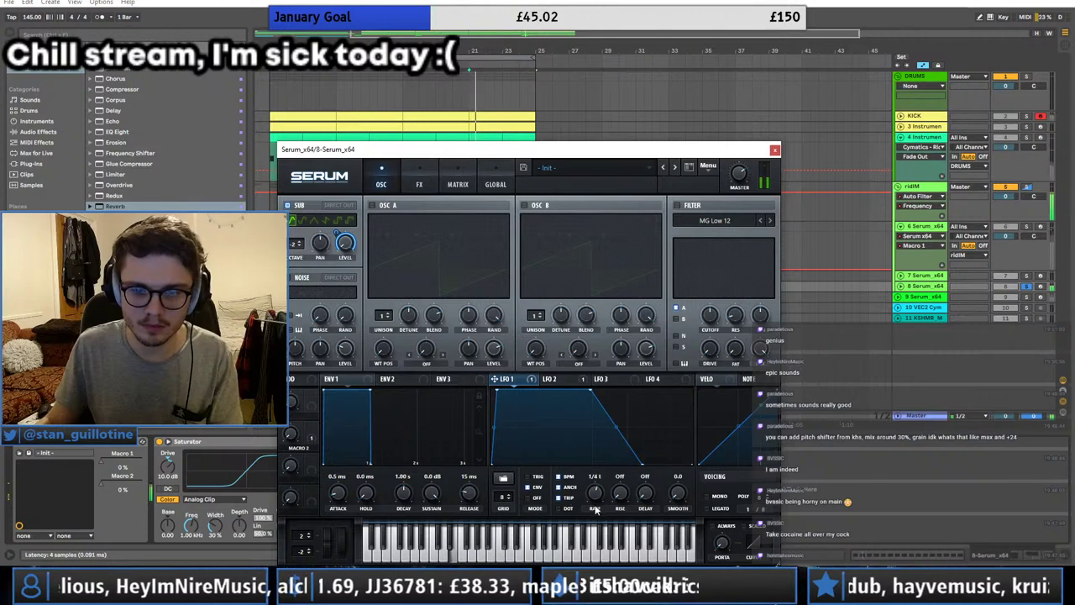
{"action": "left_click", "coordinate": [562, 380]}
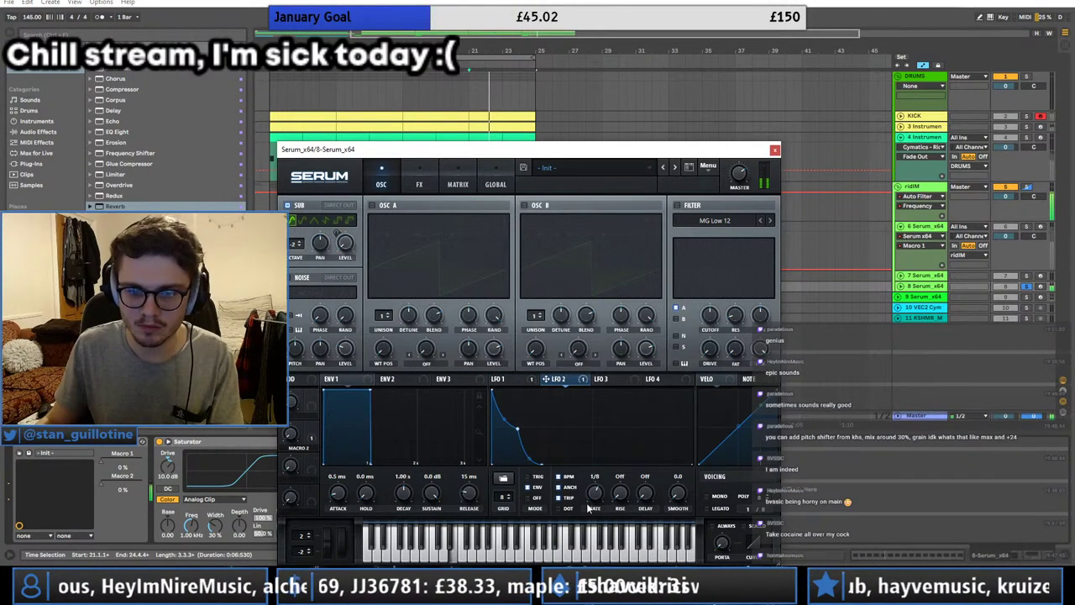
{"action": "left_click", "coordinate": [1025, 290]}
{"action": "left_click", "coordinate": [774, 149]}
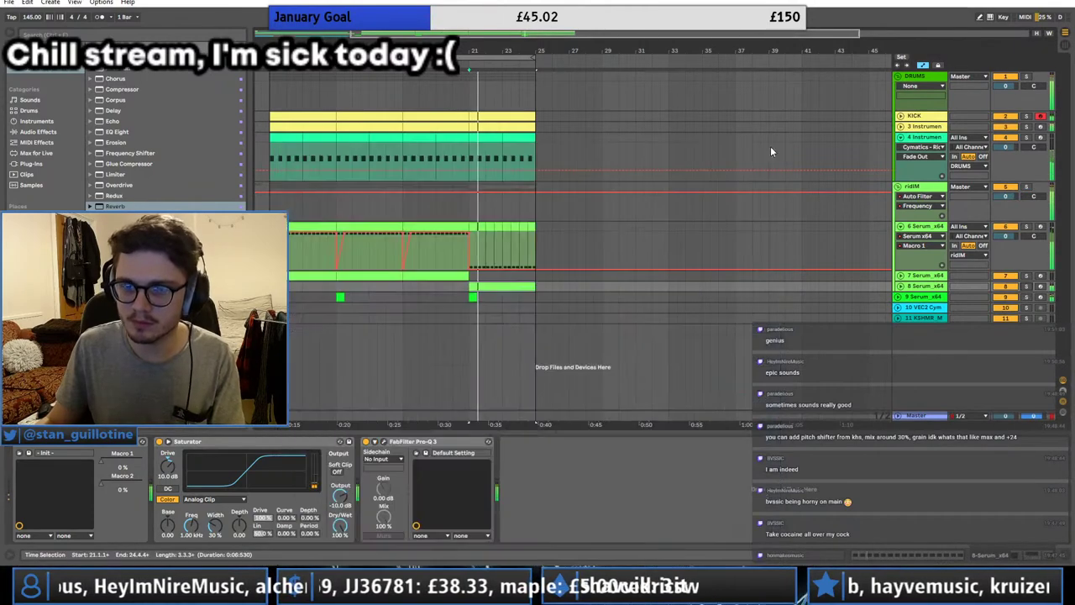
Step: Move the repeated bass and sub clips of tracks 6 and 8 from bar 21 to bar 25, keeping Macro 1 at zero after them
{"action": "left_click", "coordinate": [899, 187]}
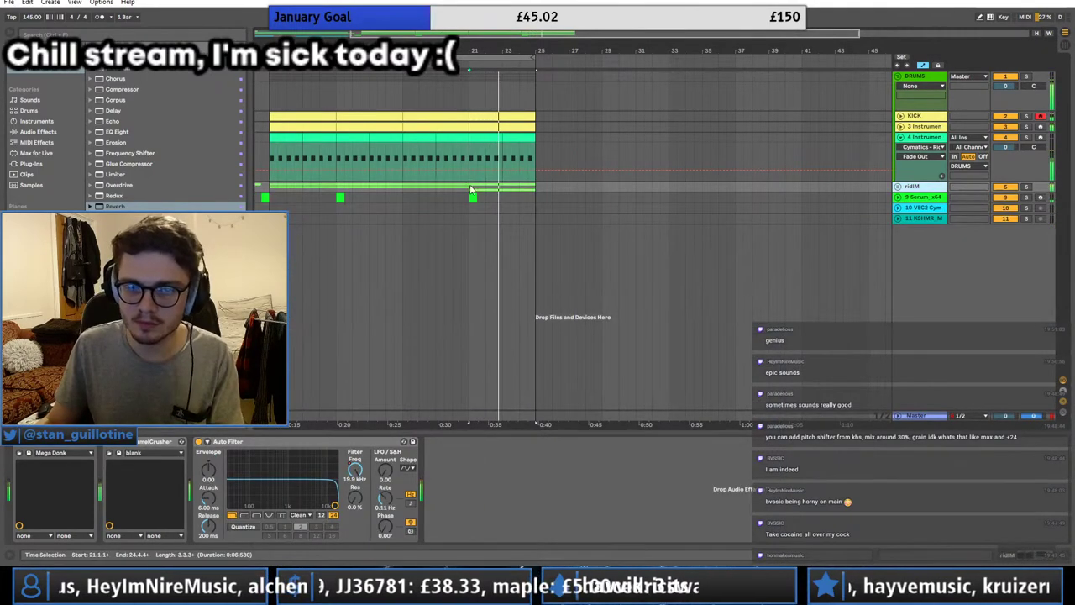
{"action": "left_click", "coordinate": [900, 187]}
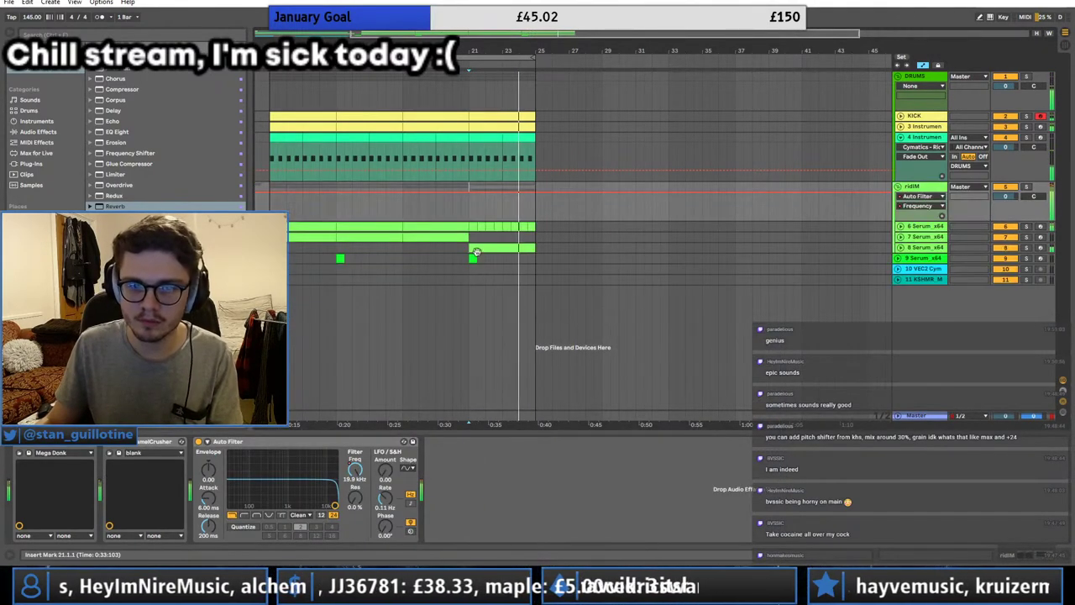
{"action": "left_click", "coordinate": [917, 227]}
{"action": "left_click", "coordinate": [899, 226]}
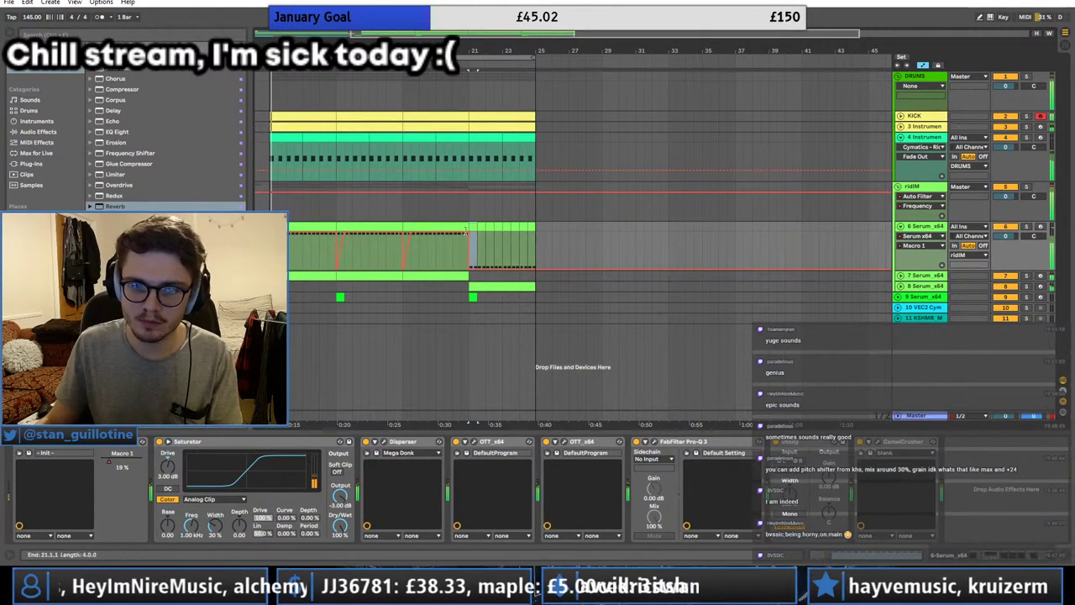
{"action": "left_click_drag", "start_coordinate": [469, 227], "coordinate": [535, 226]}
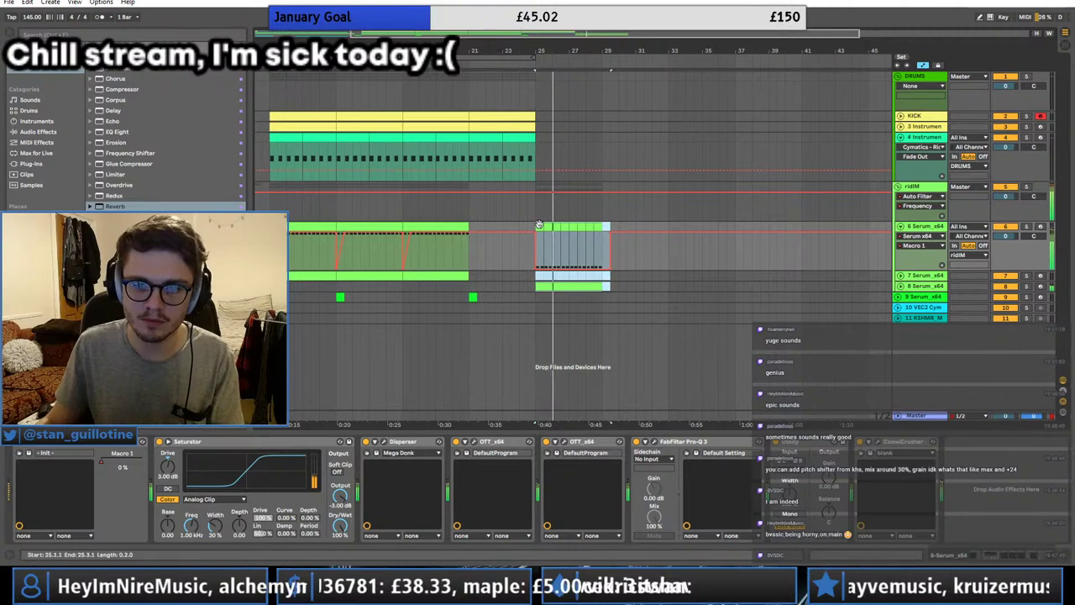
{"action": "left_click", "coordinate": [540, 252]}
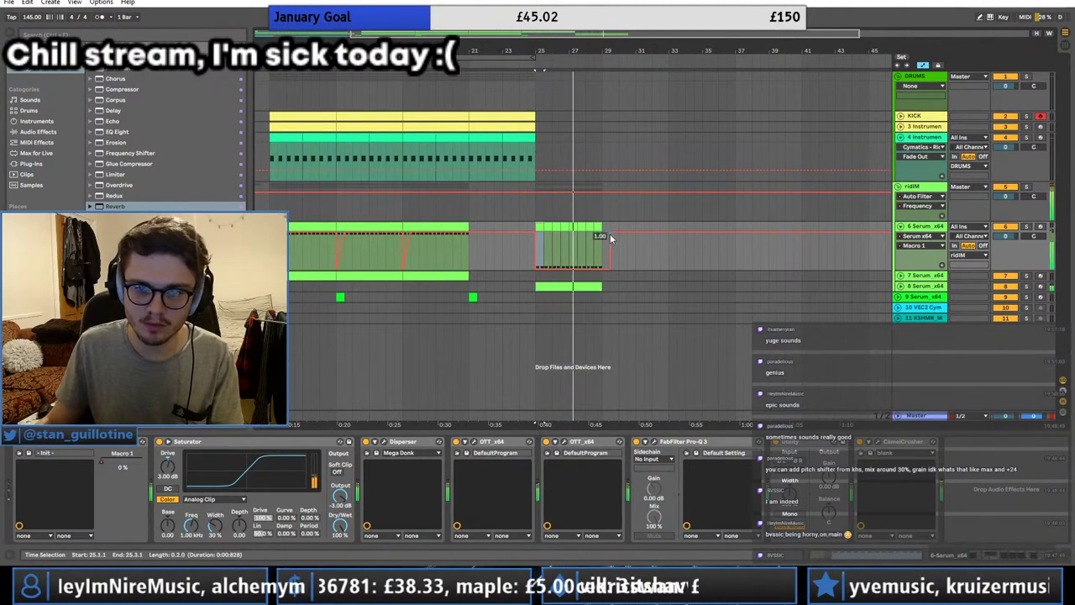
Step: Audition from bars 17 and 25, and duplicate the drum clips of bars 21–25 to fill bars 25–29
{"action": "left_click", "coordinate": [411, 220]}
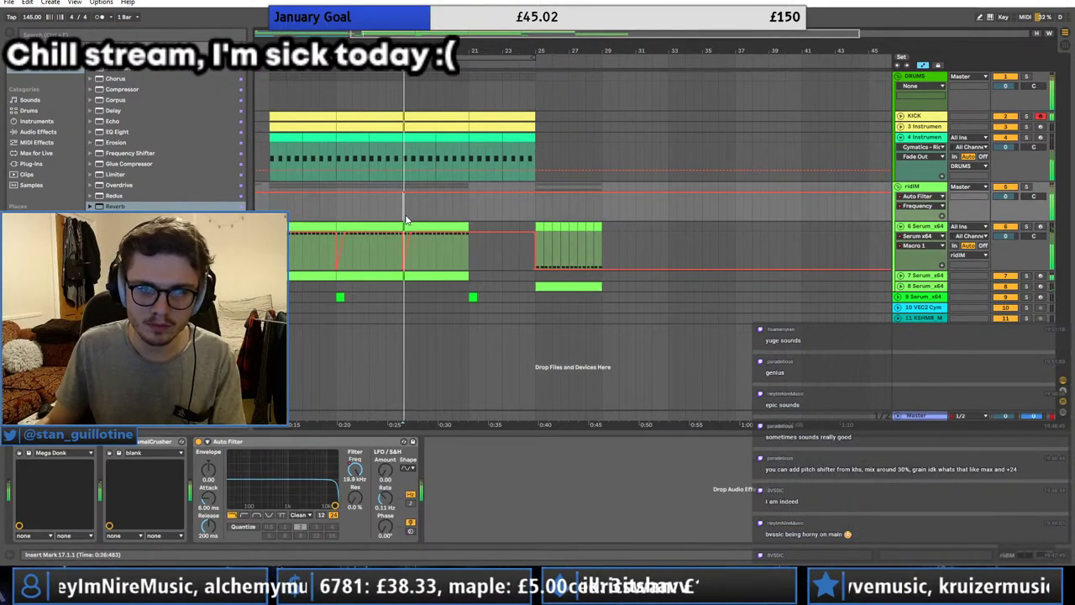
{"action": "left_click", "coordinate": [538, 244]}
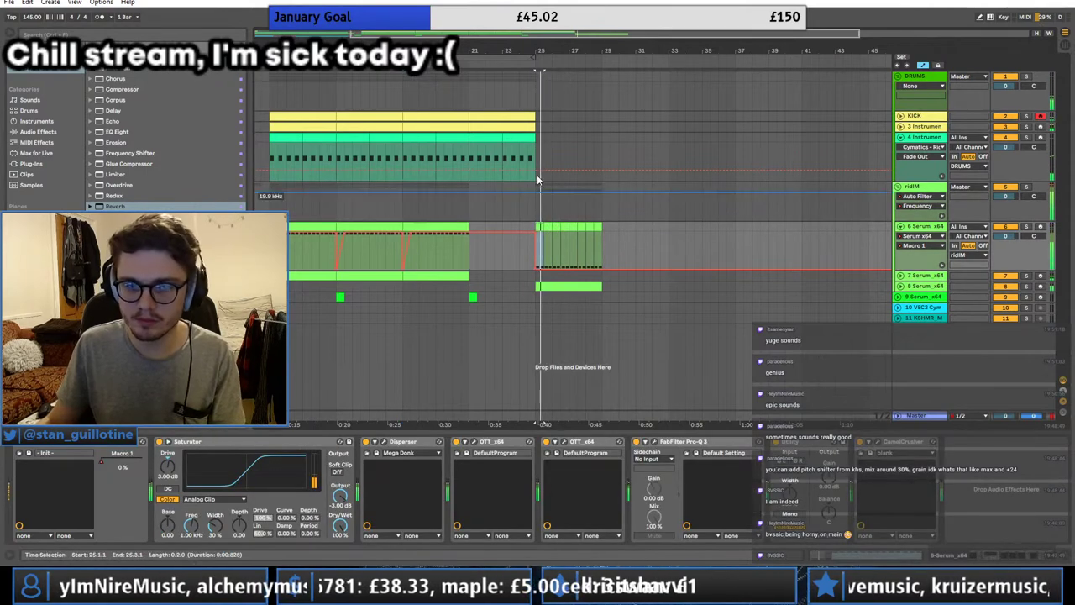
{"action": "left_click_drag", "start_coordinate": [535, 148], "coordinate": [468, 118]}
{"action": "key", "text": "ctrl+d"}
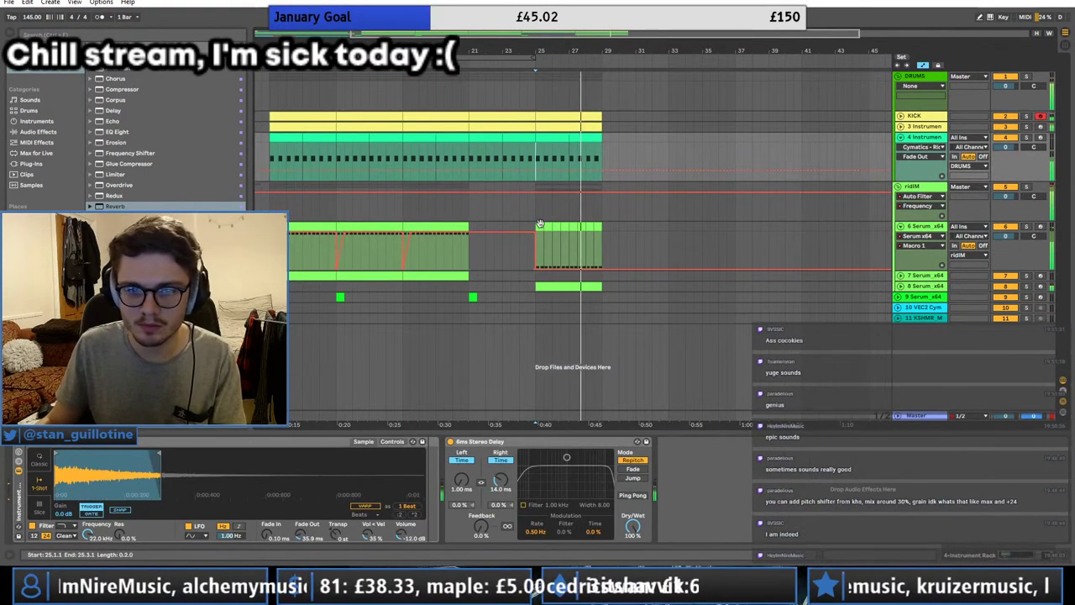
Step: Play track 6 from bar 25 and raise the Reverb filter cutoff in its Serum effects to about 47 Hz
{"action": "left_click", "coordinate": [536, 236]}
{"action": "left_click", "coordinate": [40, 443]}
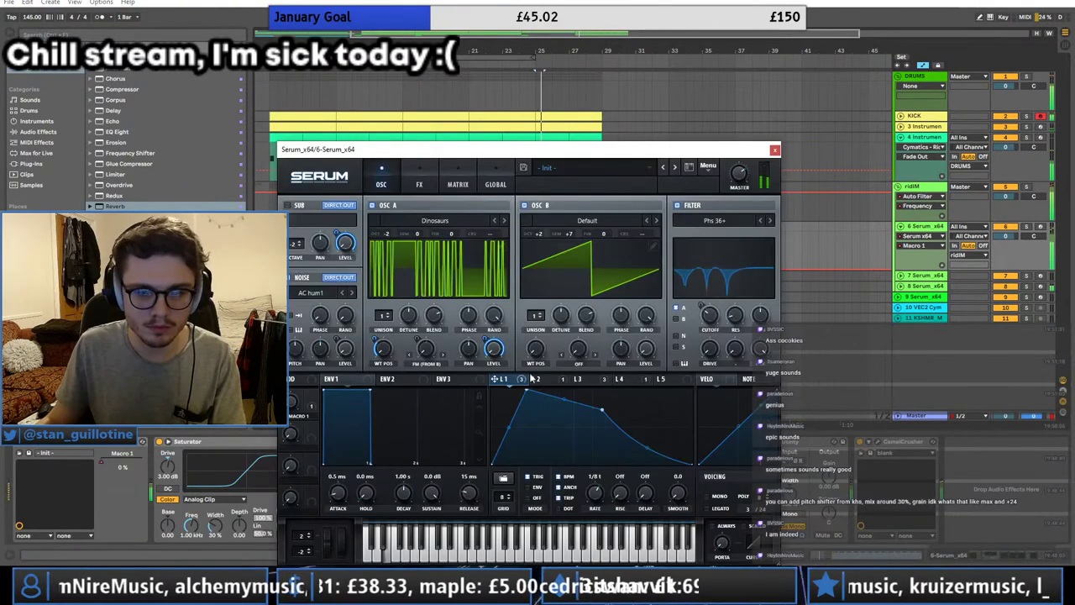
{"action": "left_click", "coordinate": [539, 380]}
{"action": "left_click", "coordinate": [419, 184]}
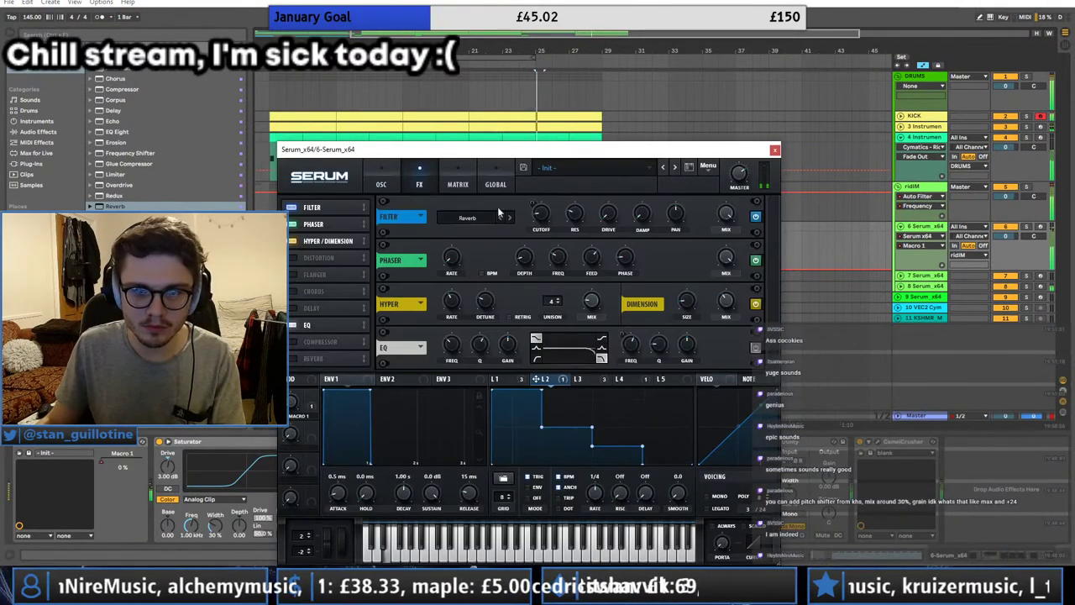
{"action": "left_click_drag", "start_coordinate": [545, 216], "coordinate": [548, 210]}
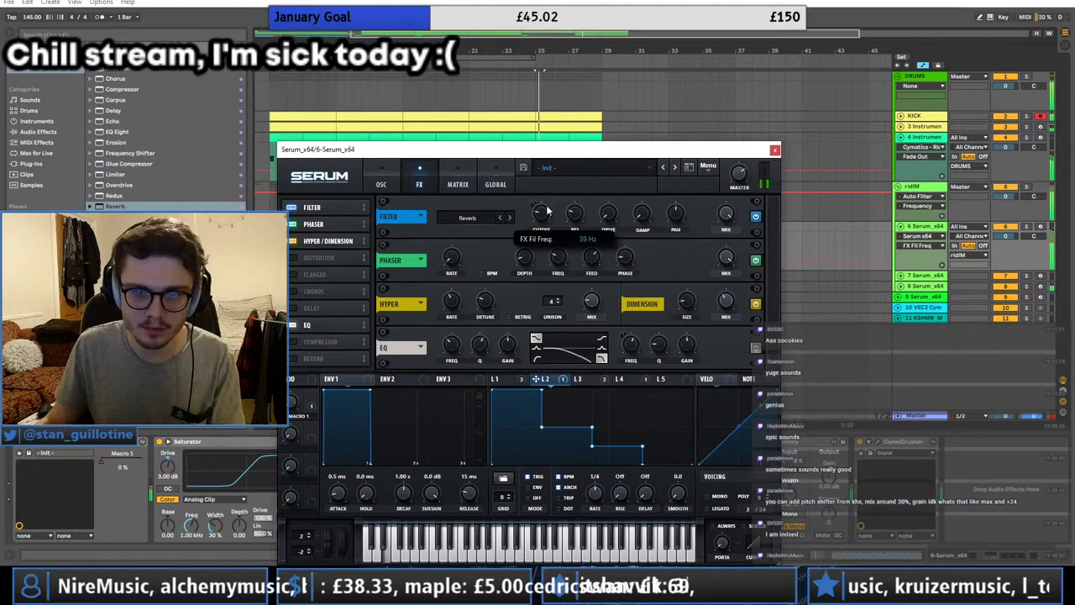
{"action": "left_click_drag", "start_coordinate": [529, 150], "coordinate": [406, 117]}
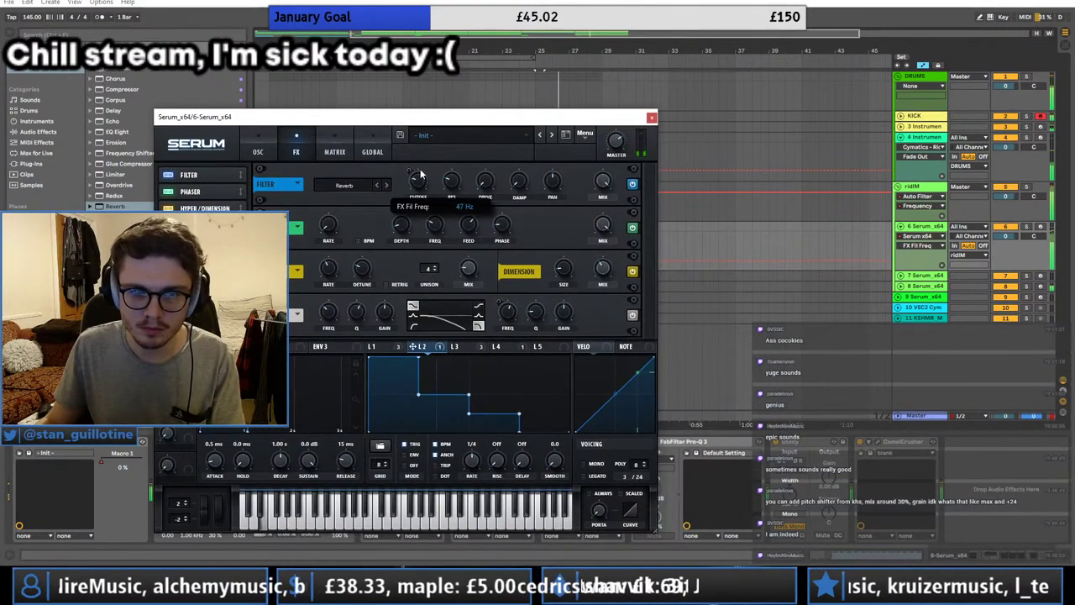
Step: Set the rates of LFO 3 and LFO 1 to 1/4 and add a second sharp peak near the end of LFO 1's curve
{"action": "left_click", "coordinate": [470, 347]}
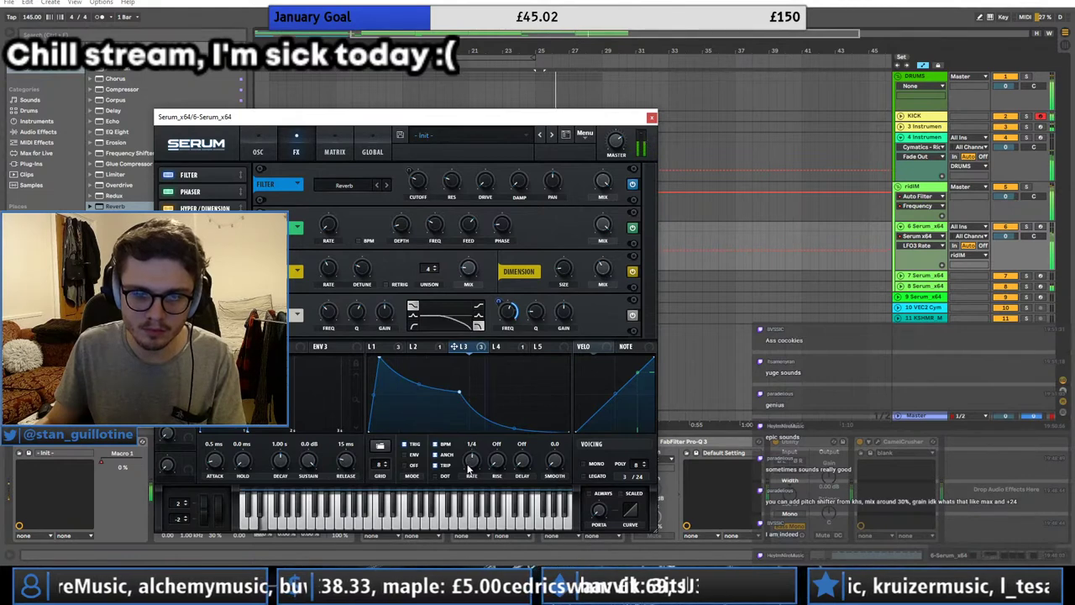
{"action": "left_click", "coordinate": [416, 348]}
{"action": "left_click", "coordinate": [376, 346]}
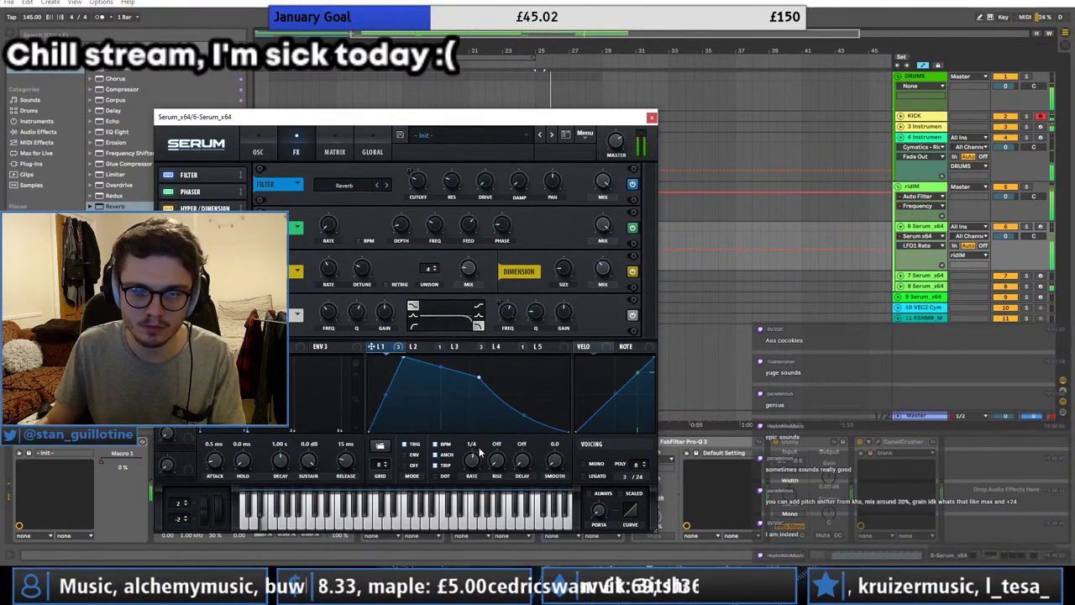
{"action": "double_click", "coordinate": [532, 415]}
{"action": "left_click_drag", "start_coordinate": [531, 414], "coordinate": [524, 357]}
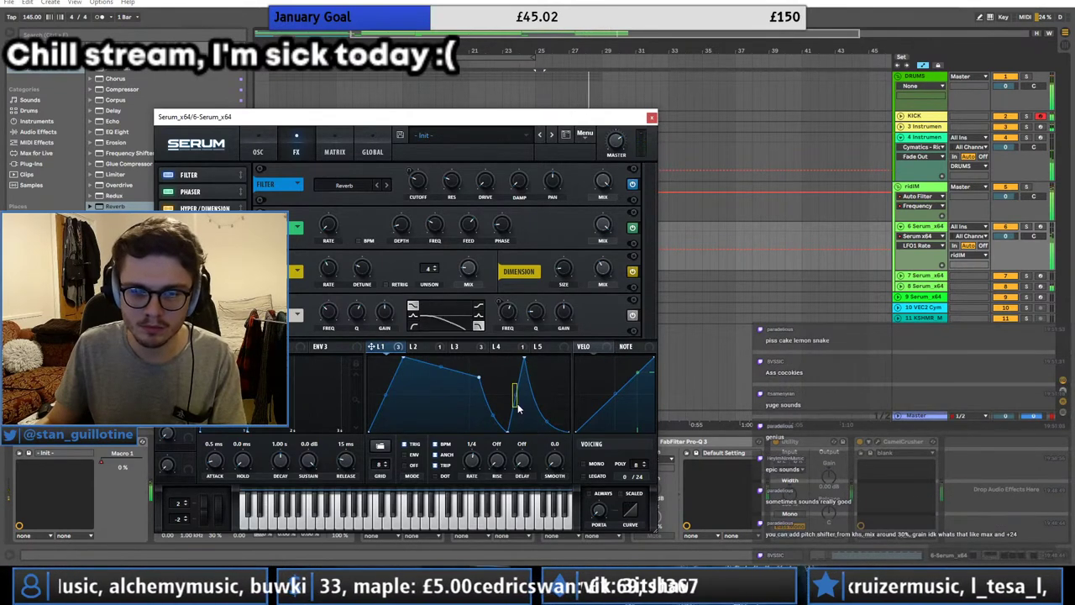
Step: Adjust the Reverb filter cutoff in Serum's effects to about 72 Hz
{"action": "left_click", "coordinate": [422, 183]}
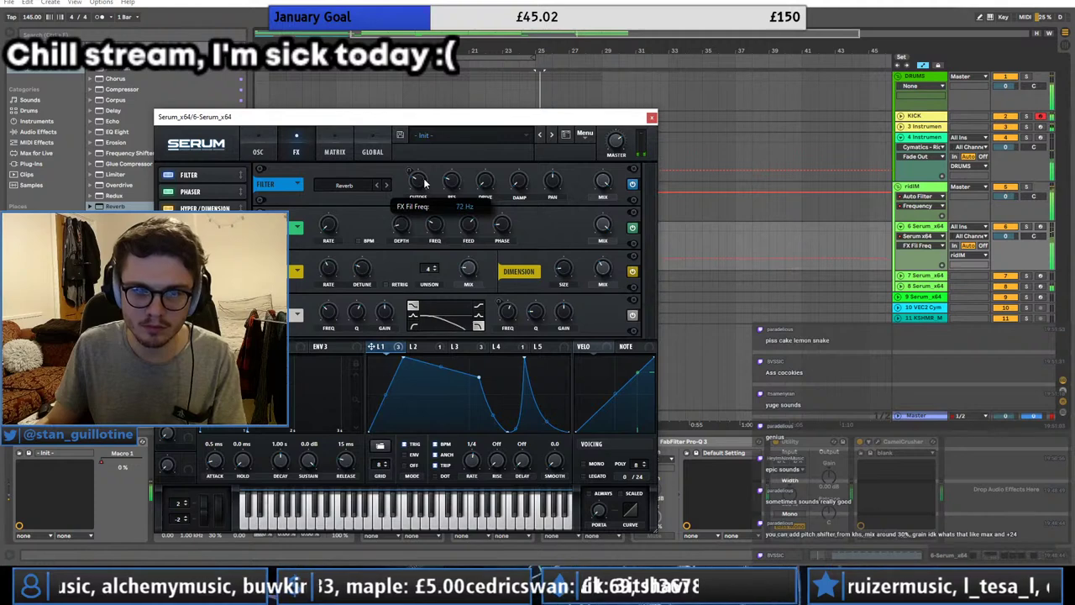
{"action": "left_click_drag", "start_coordinate": [421, 191], "coordinate": [424, 188]}
{"action": "left_click", "coordinate": [257, 151]}
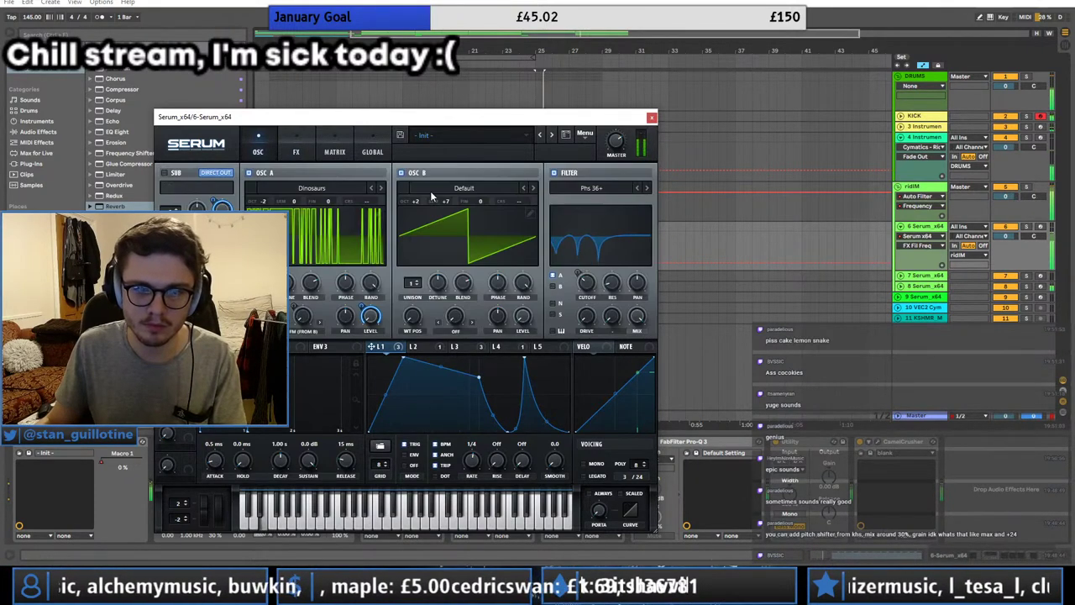
{"action": "left_click", "coordinate": [296, 151]}
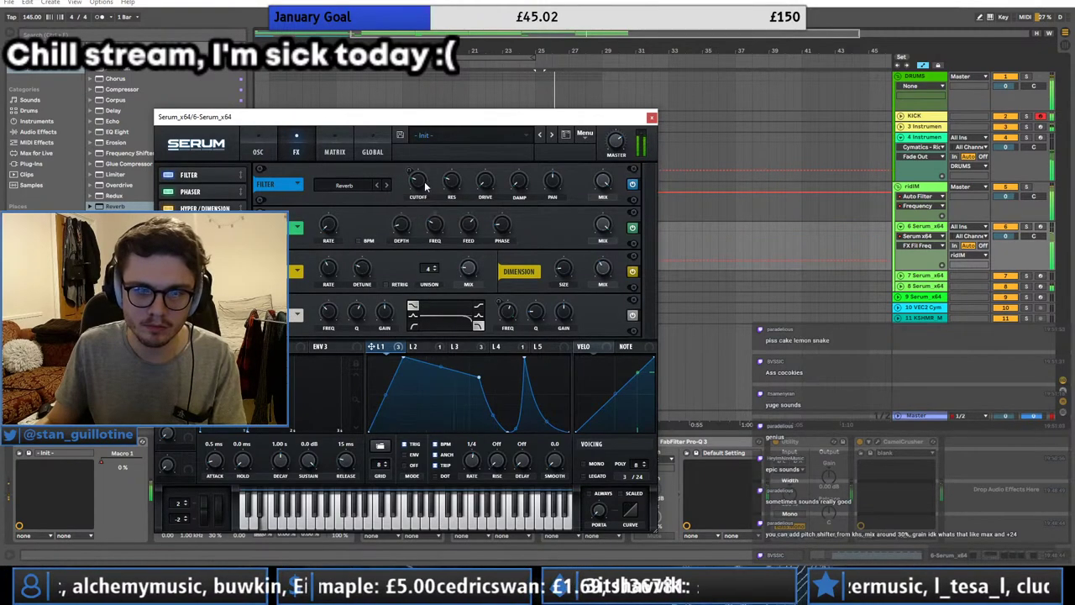
Step: Set oscillator B's octave to +1 in track 6's Serum and close the synth
{"action": "left_click", "coordinate": [257, 151]}
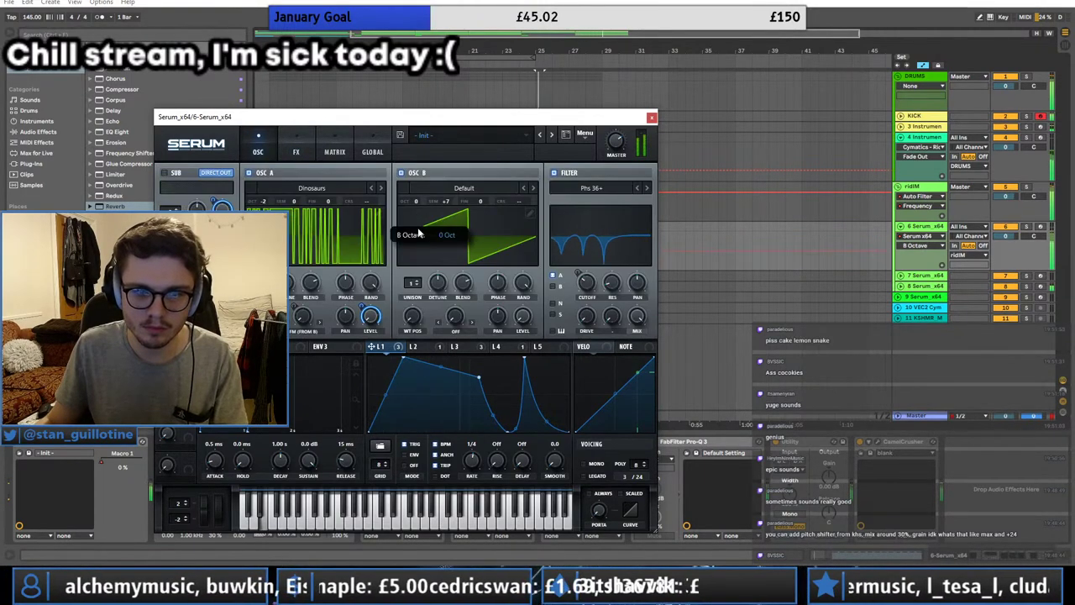
{"action": "mouse_move", "coordinate": [419, 228]}
{"action": "left_mouse_down"}
{"action": "mouse_move", "coordinate": [419, 252]}
{"action": "mouse_move", "coordinate": [427, 226]}
{"action": "left_mouse_up"}
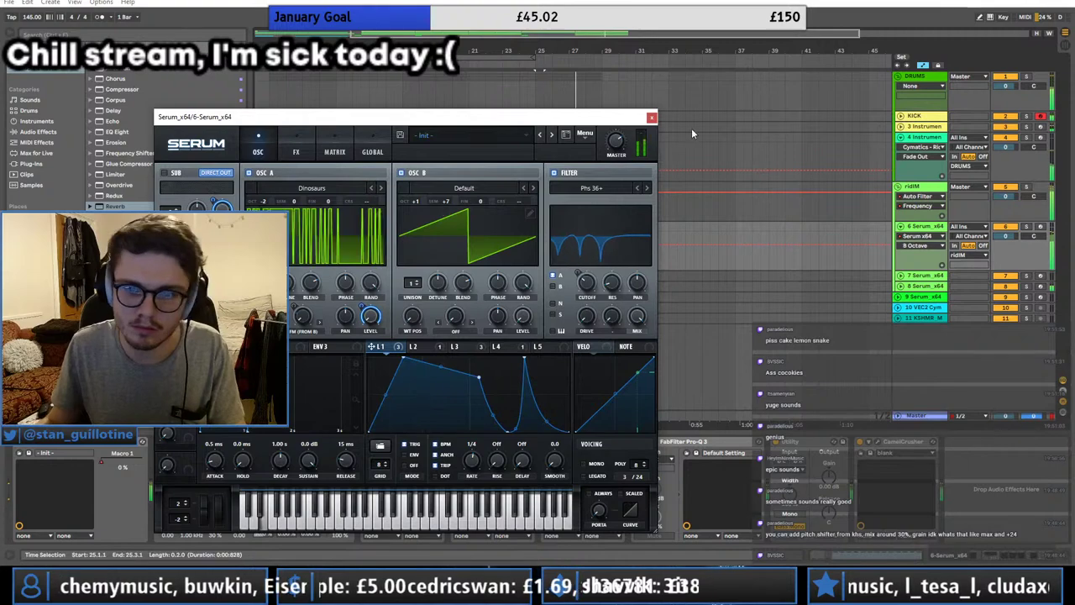
{"action": "left_click", "coordinate": [649, 117]}
{"action": "left_click", "coordinate": [651, 118]}
Step: Play the build-up and drop, and solo the sub tracks 7 and 8 to compare them at bars 9 and 25
{"action": "left_click", "coordinate": [401, 186]}
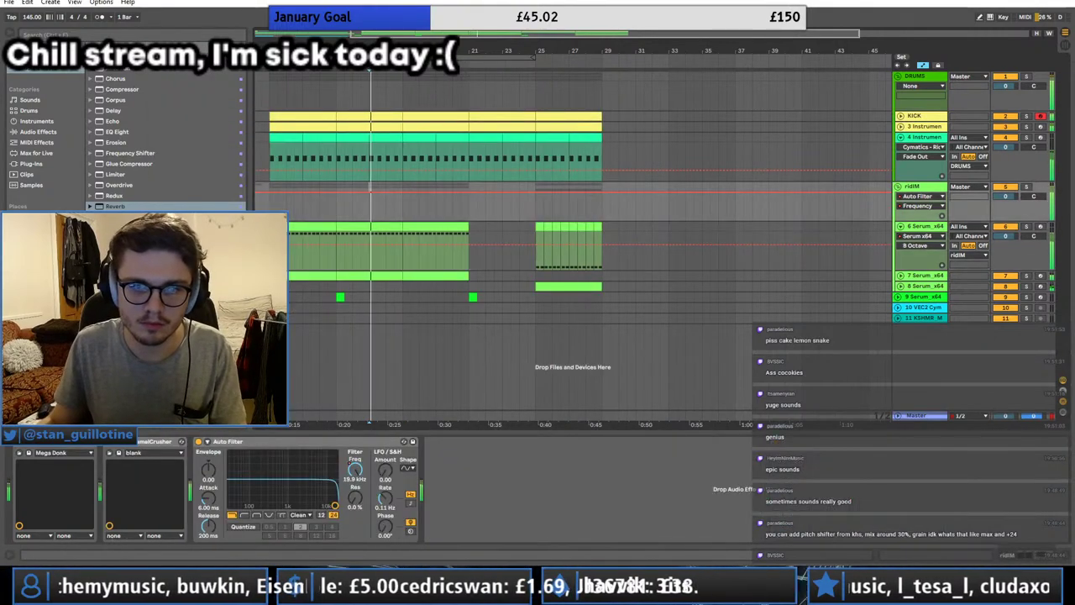
{"action": "left_click_drag", "start_coordinate": [370, 50], "coordinate": [478, 47]}
{"action": "left_click", "coordinate": [342, 207]}
{"action": "key", "text": "space"}
{"action": "key", "text": "space"}
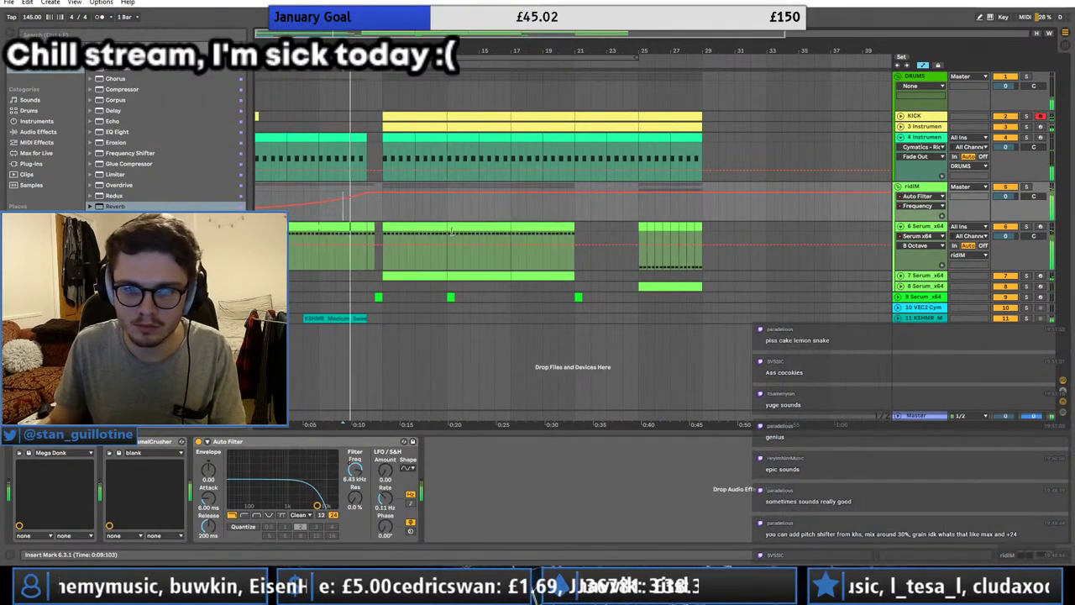
{"action": "left_click", "coordinate": [449, 229]}
{"action": "left_click", "coordinate": [359, 229]}
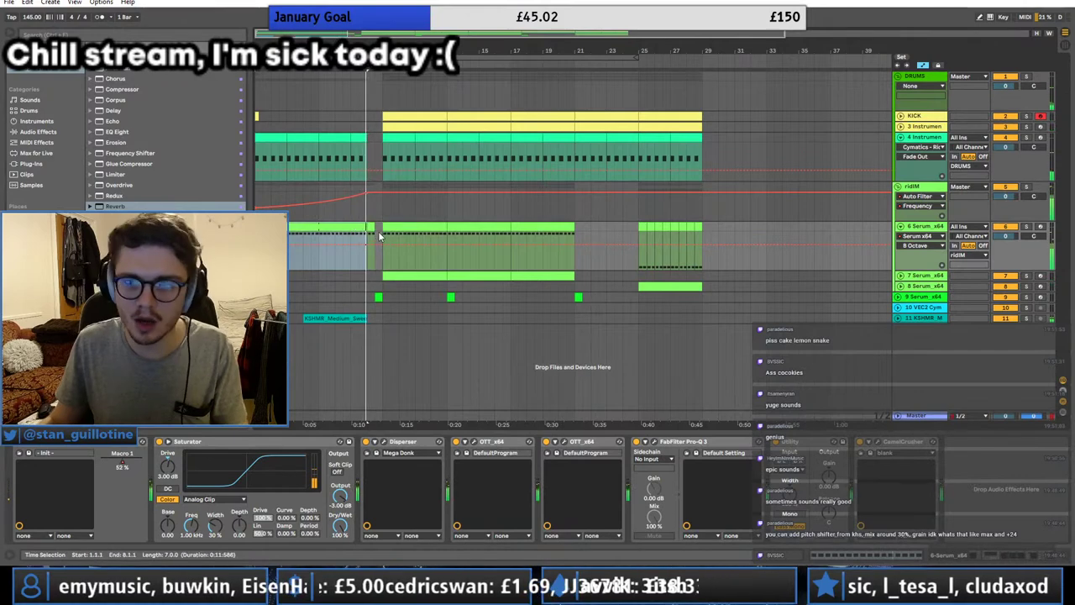
{"action": "left_click", "coordinate": [429, 274]}
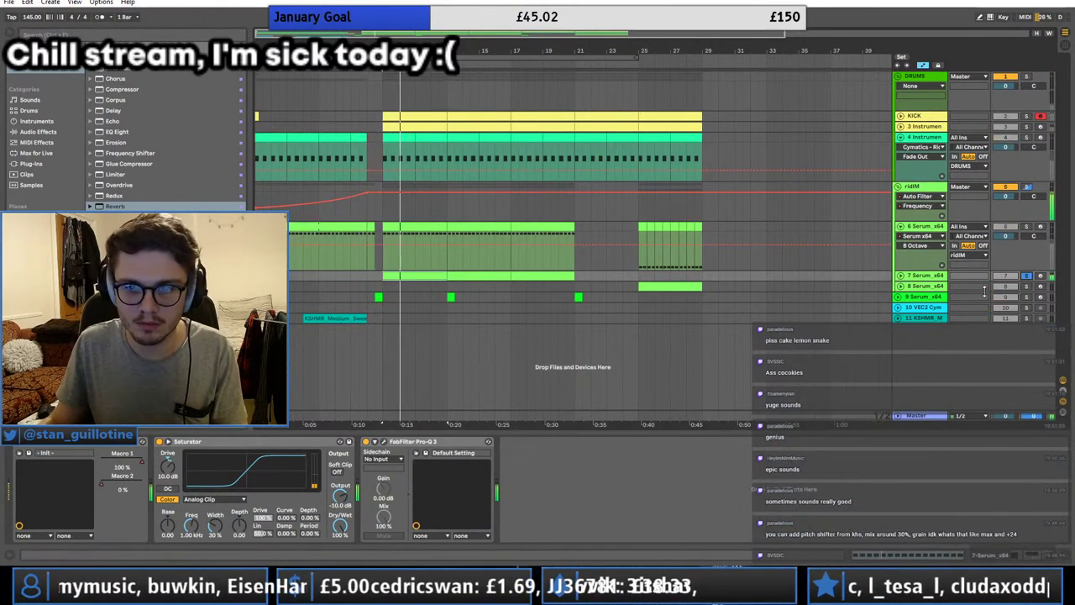
{"action": "left_click", "coordinate": [670, 287]}
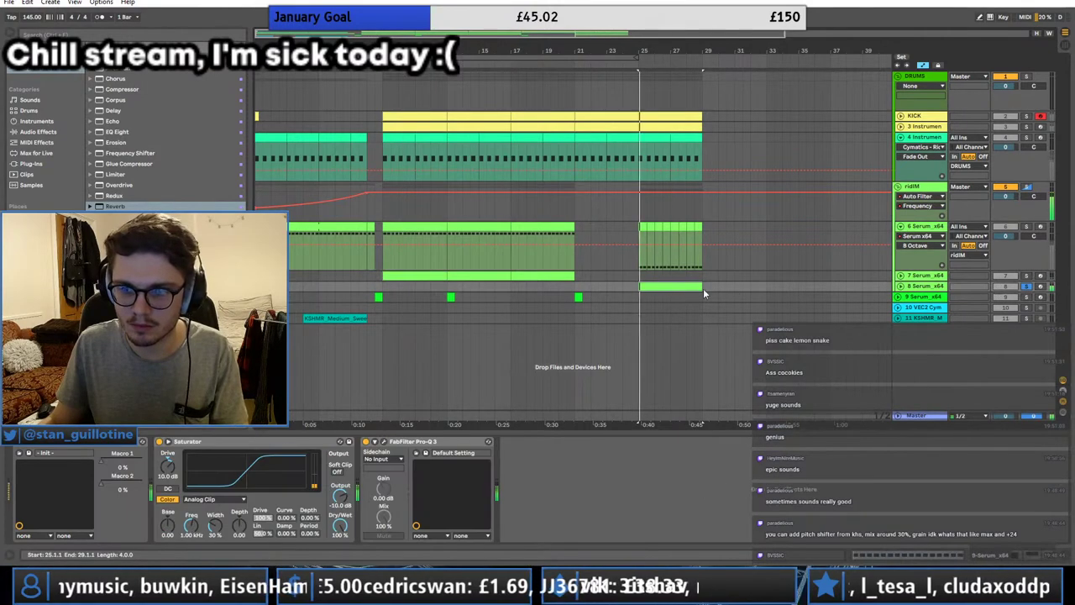
Step: Solo track 6 and duplicate it as a new track directly below
{"action": "left_click", "coordinate": [393, 228]}
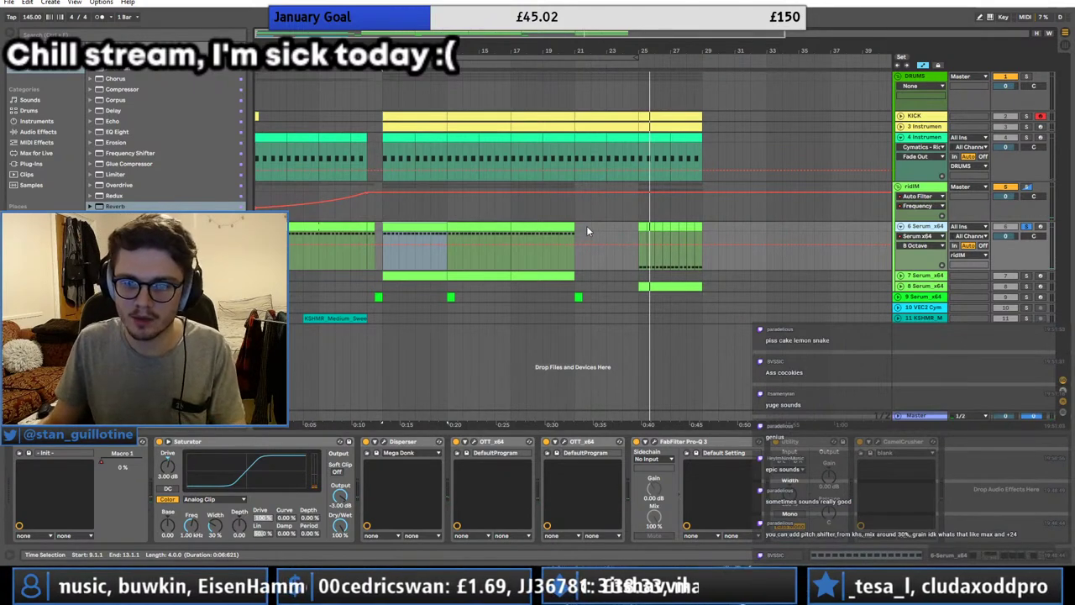
{"action": "key", "text": "ctrl+d"}
{"action": "left_click_drag", "start_coordinate": [608, 226], "coordinate": [736, 225]}
{"action": "left_click_drag", "start_coordinate": [703, 275], "coordinate": [585, 278]}
{"action": "key", "text": "Delete"}
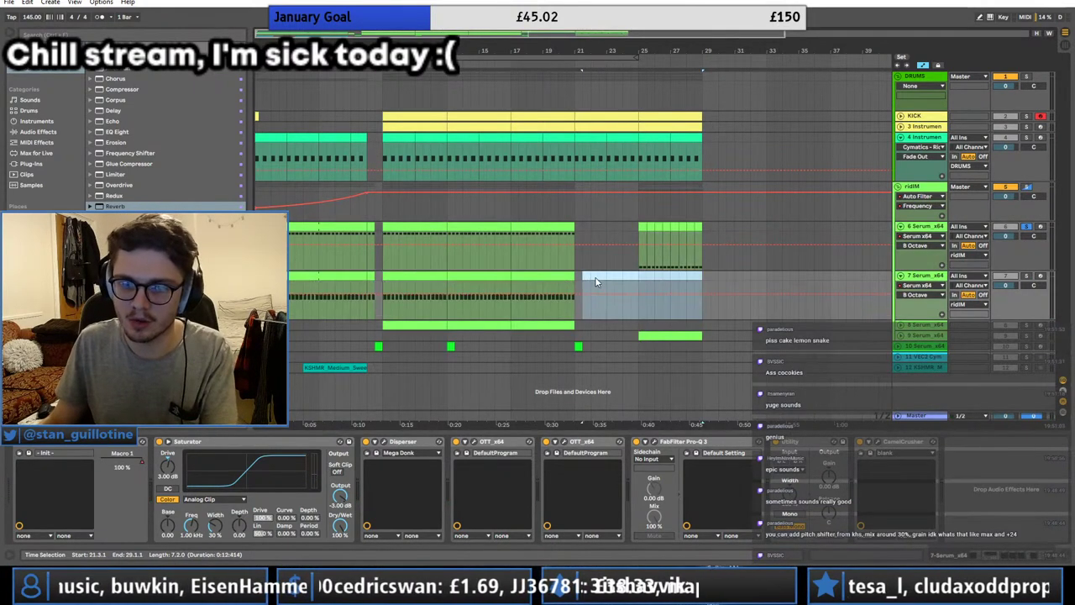
{"action": "key", "text": "ctrl+z"}
Step: Delete the clips from bar 25 onward on track 6 and all clips before bar 21 on the duplicated track 7
{"action": "left_click_drag", "start_coordinate": [710, 227], "coordinate": [632, 228]}
{"action": "key", "text": "Delete"}
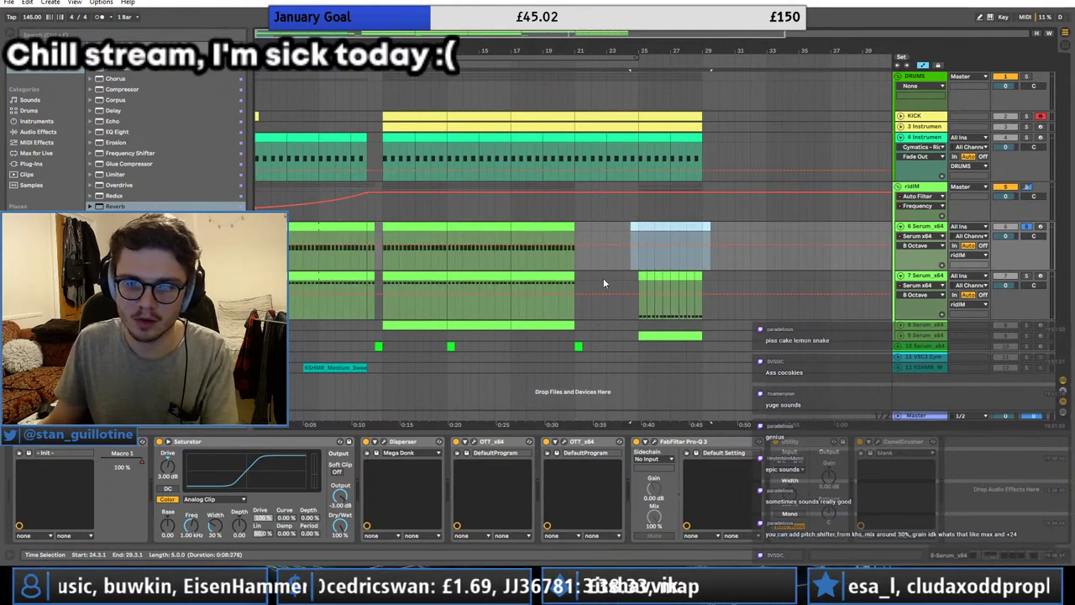
{"action": "left_click_drag", "start_coordinate": [604, 278], "coordinate": [285, 278]}
{"action": "key", "text": "Delete"}
Step: Play track 6's soloed bass from bar 9 and inspect the LFO shapes in its Serum
{"action": "left_click", "coordinate": [408, 235]}
{"action": "left_click", "coordinate": [409, 228]}
{"action": "key", "text": "space"}
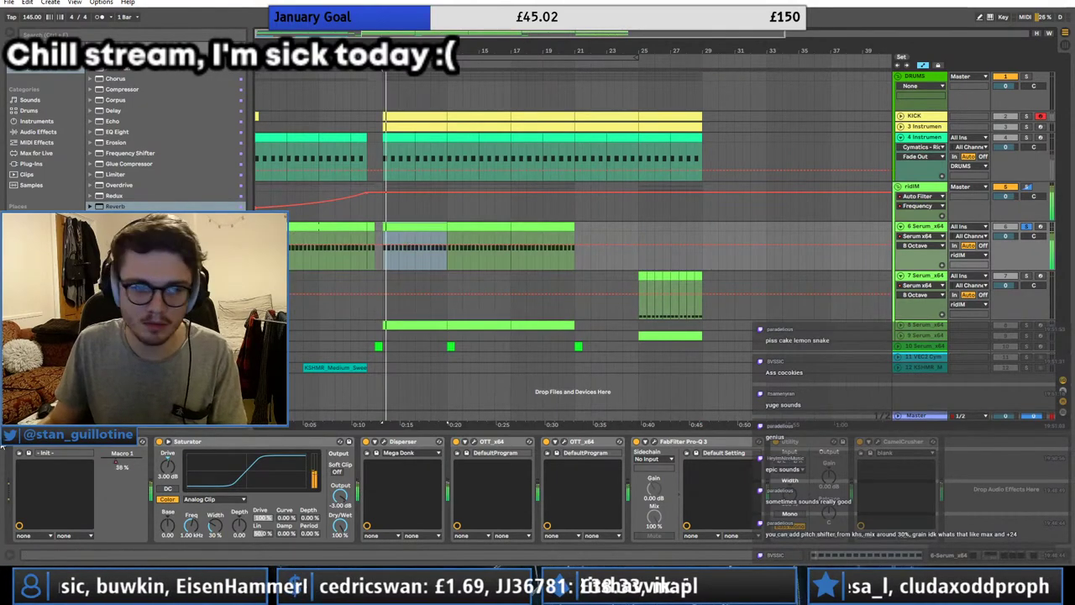
{"action": "left_click", "coordinate": [33, 441]}
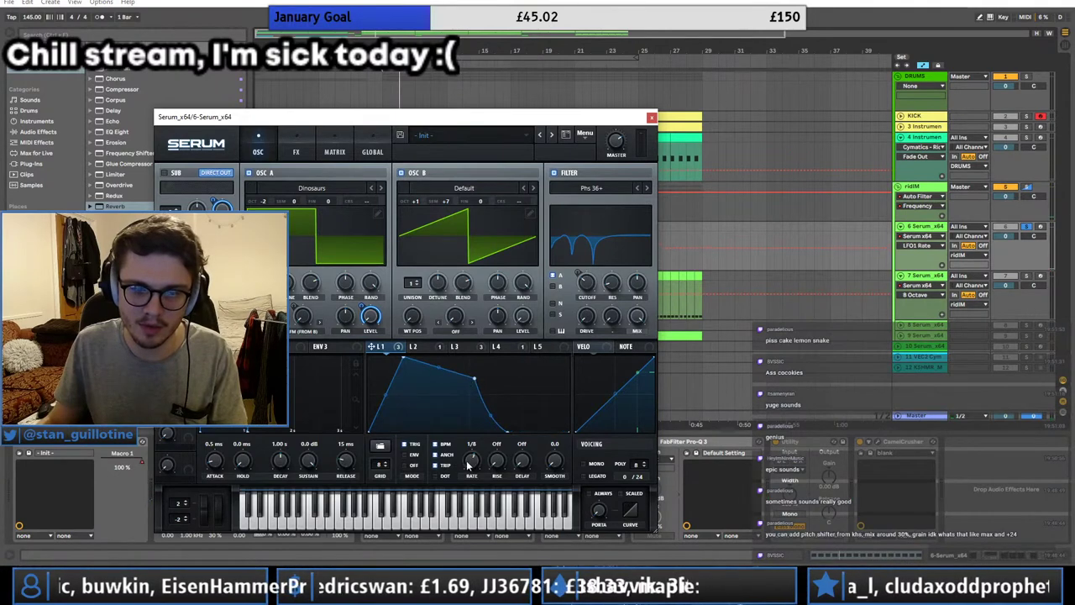
{"action": "left_click", "coordinate": [462, 347]}
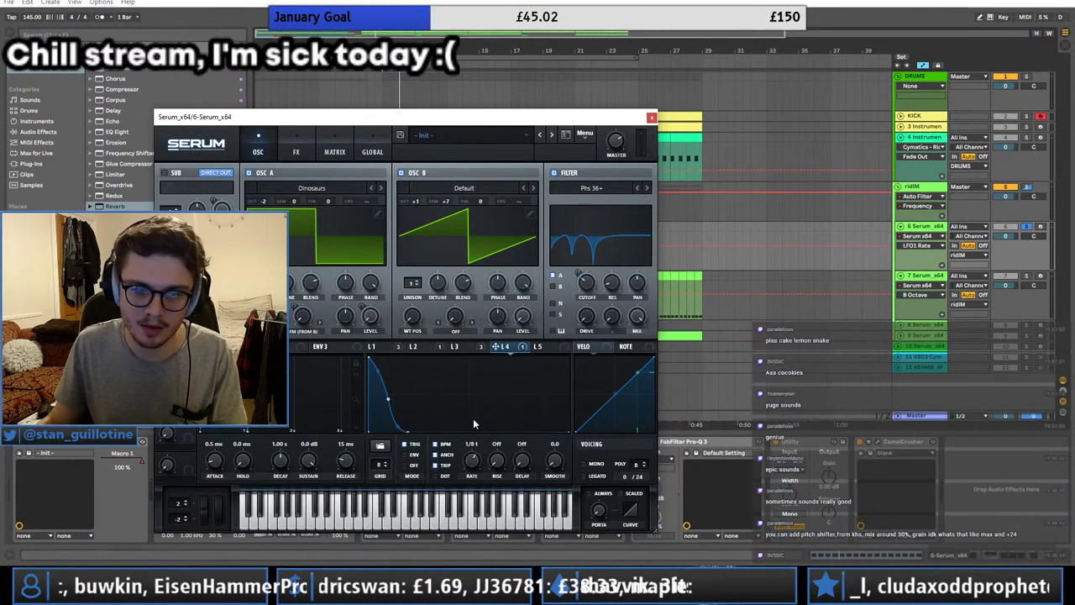
{"action": "left_click_drag", "start_coordinate": [469, 453], "coordinate": [469, 447]}
{"action": "key", "text": "space"}
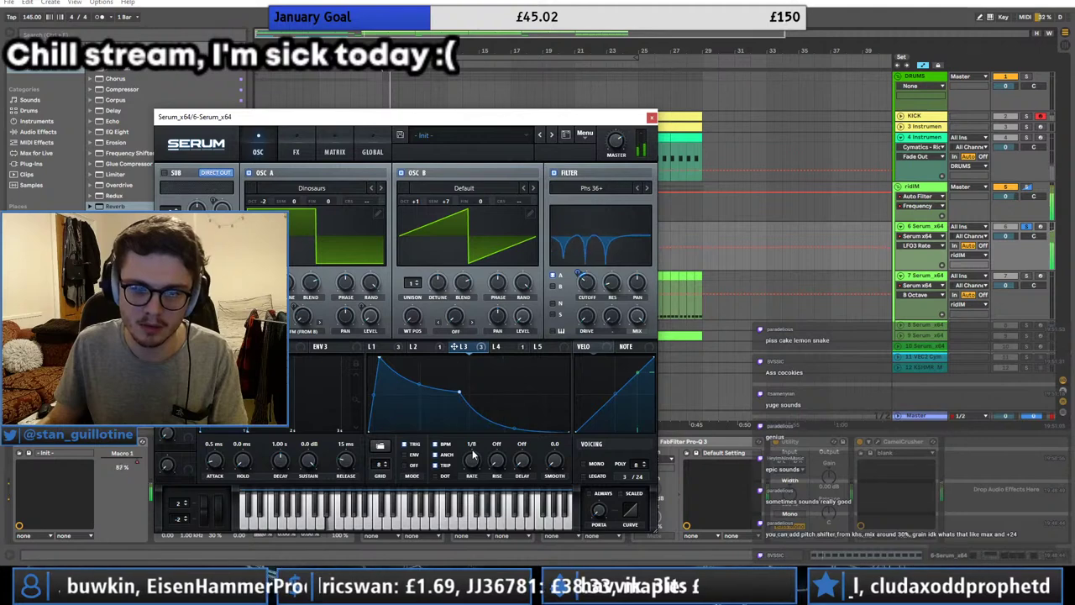
Step: Examine the Reverb filter effect's cutoff, LFOs 1 and 2, and the oscillator settings in track 6's Serum during playback
{"action": "left_click", "coordinate": [297, 151]}
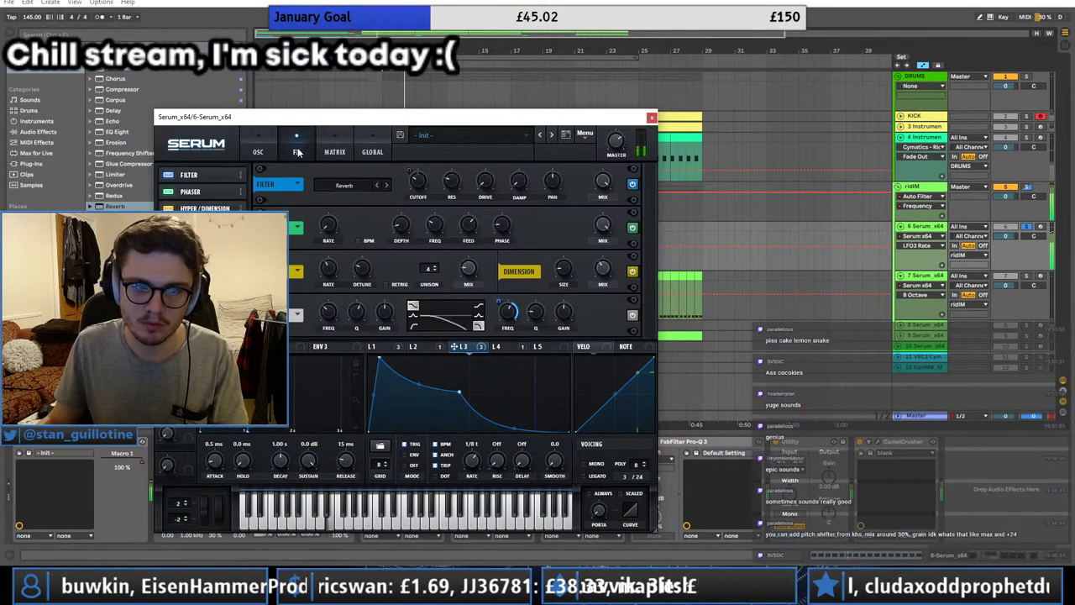
{"action": "left_click", "coordinate": [418, 185]}
{"action": "left_click", "coordinate": [413, 346]}
{"action": "left_click_drag", "start_coordinate": [380, 347], "coordinate": [423, 199]}
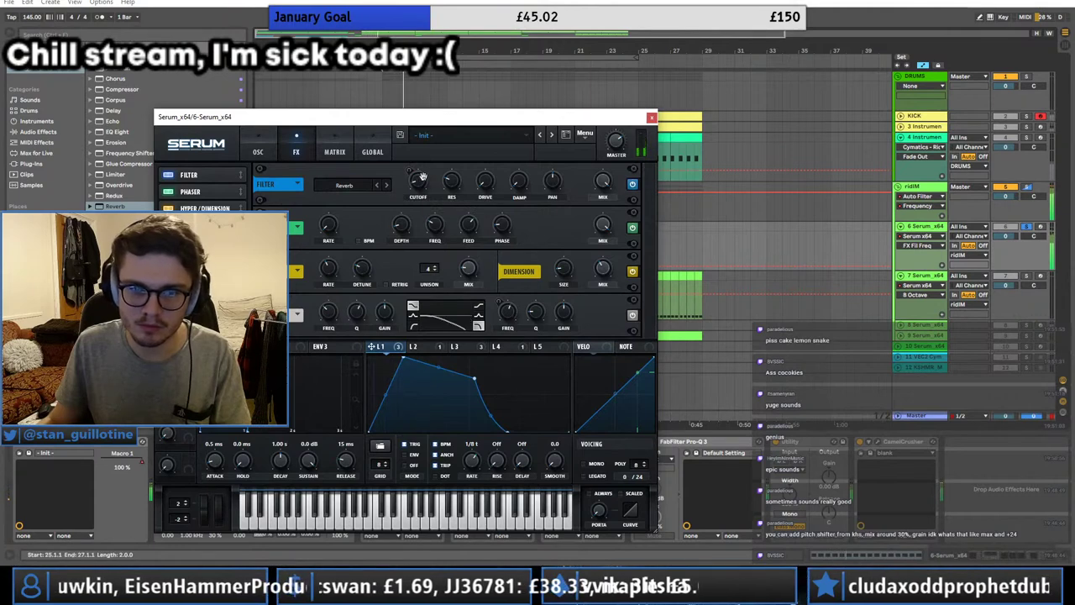
{"action": "left_click", "coordinate": [424, 348]}
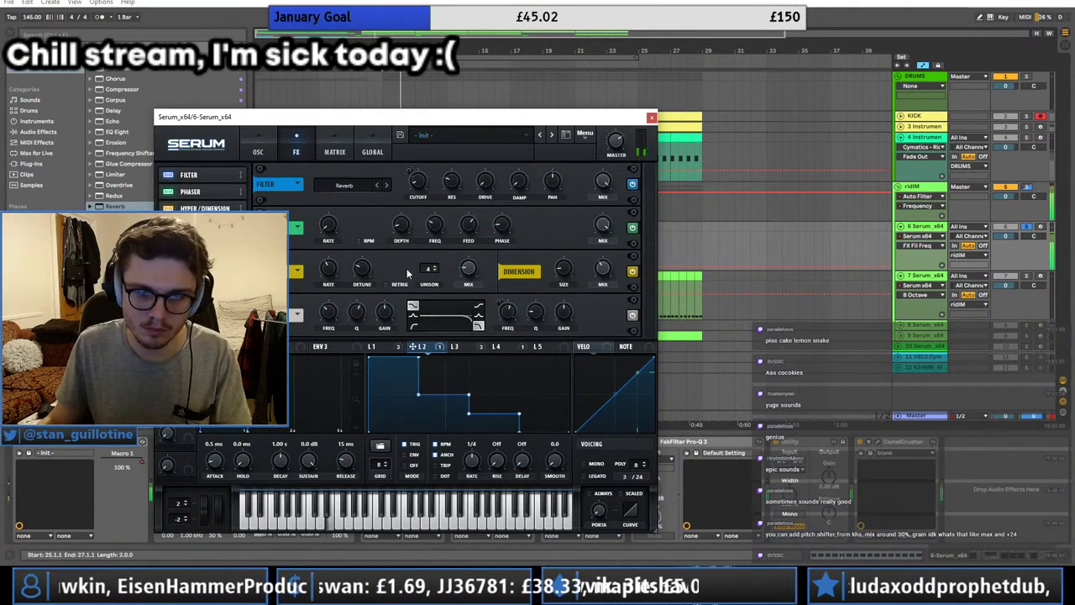
{"action": "left_click", "coordinate": [388, 347]}
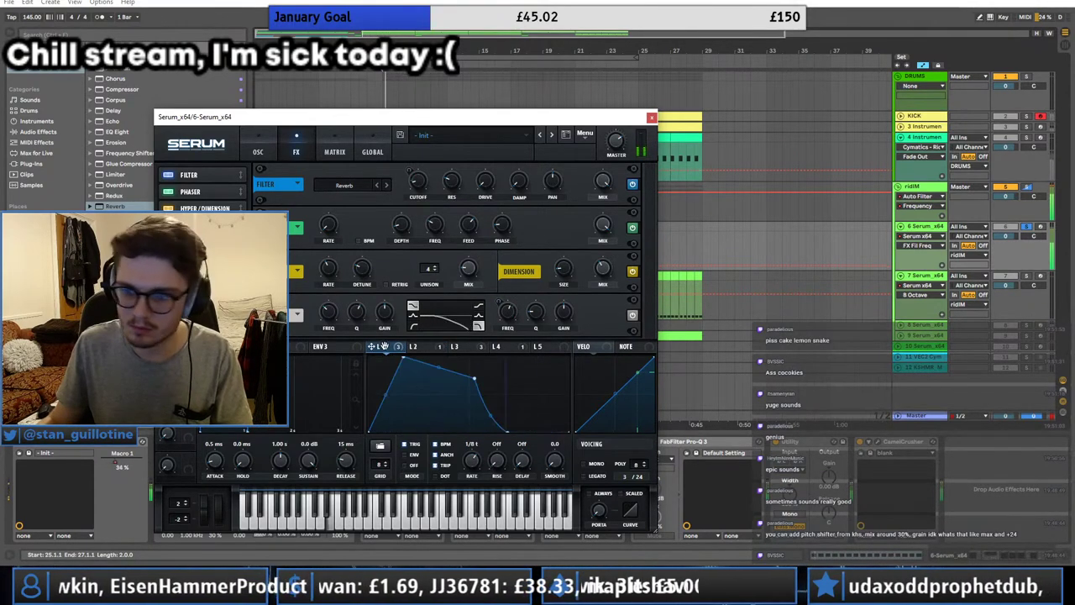
{"action": "left_click", "coordinate": [258, 152]}
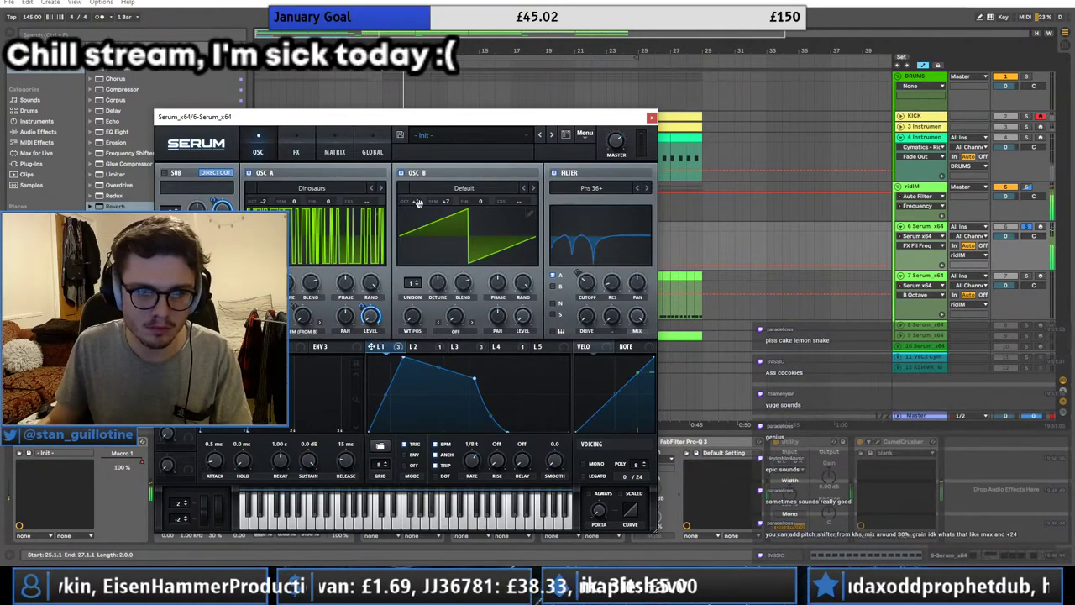
{"action": "left_click", "coordinate": [296, 150]}
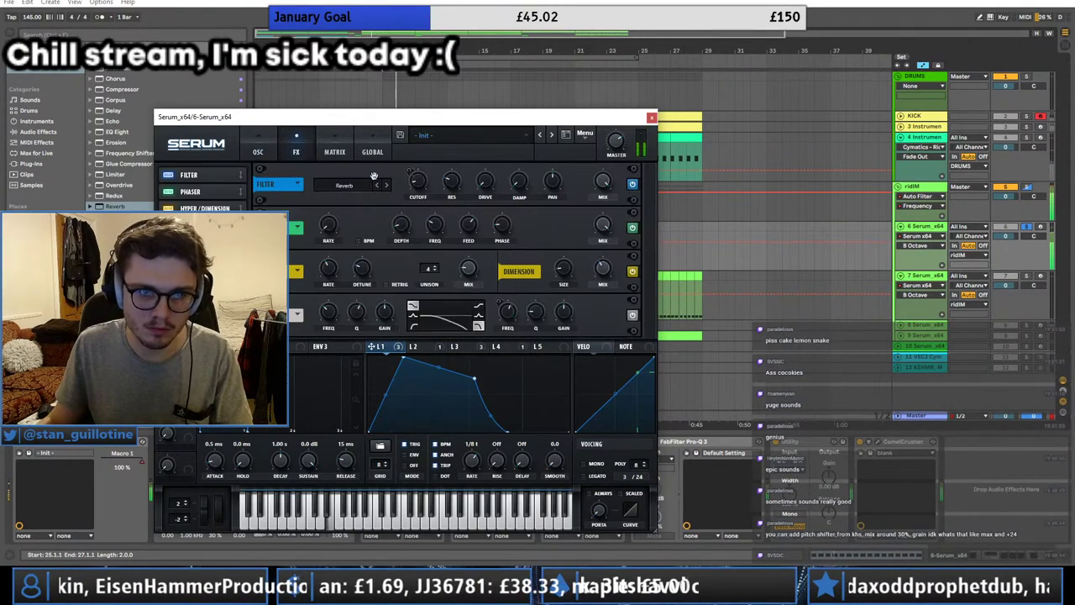
{"action": "left_click_drag", "start_coordinate": [421, 187], "coordinate": [422, 185]}
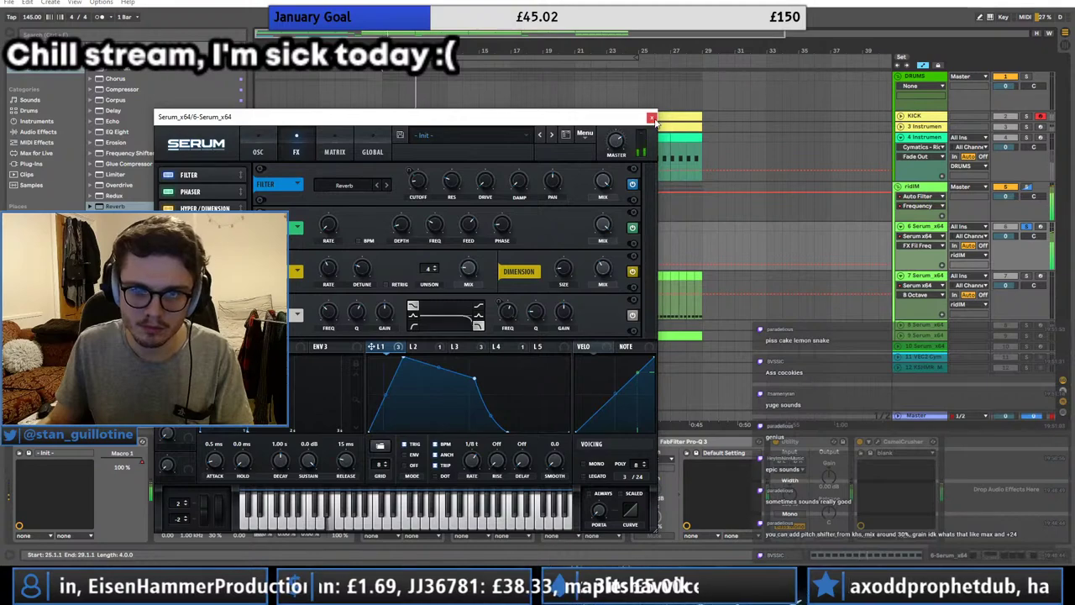
Step: Close Serum, unsolo track 6, fold tracks 6 and 7, and play the variation from bar 25
{"action": "left_click", "coordinate": [651, 118]}
{"action": "left_click", "coordinate": [1025, 226]}
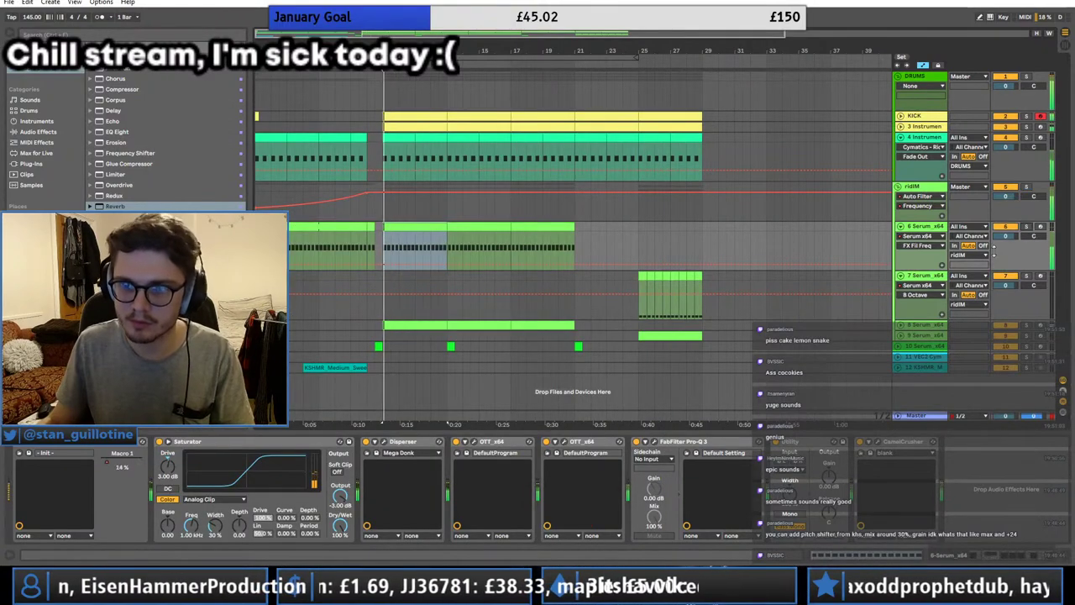
{"action": "left_click", "coordinate": [900, 227]}
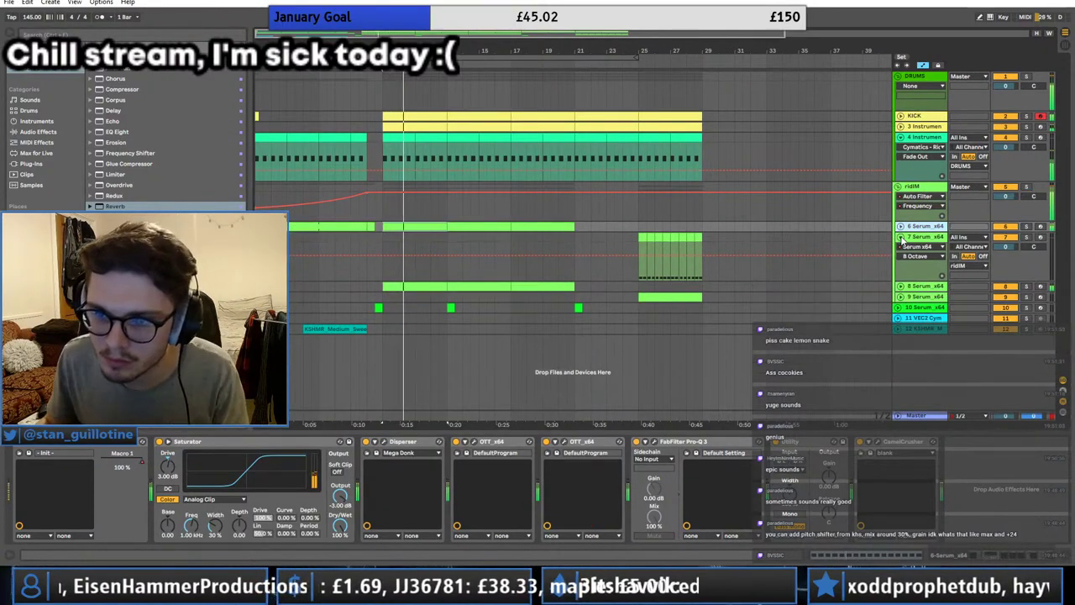
{"action": "left_click", "coordinate": [899, 237]}
{"action": "left_click", "coordinate": [636, 237]}
{"action": "key", "text": "space"}
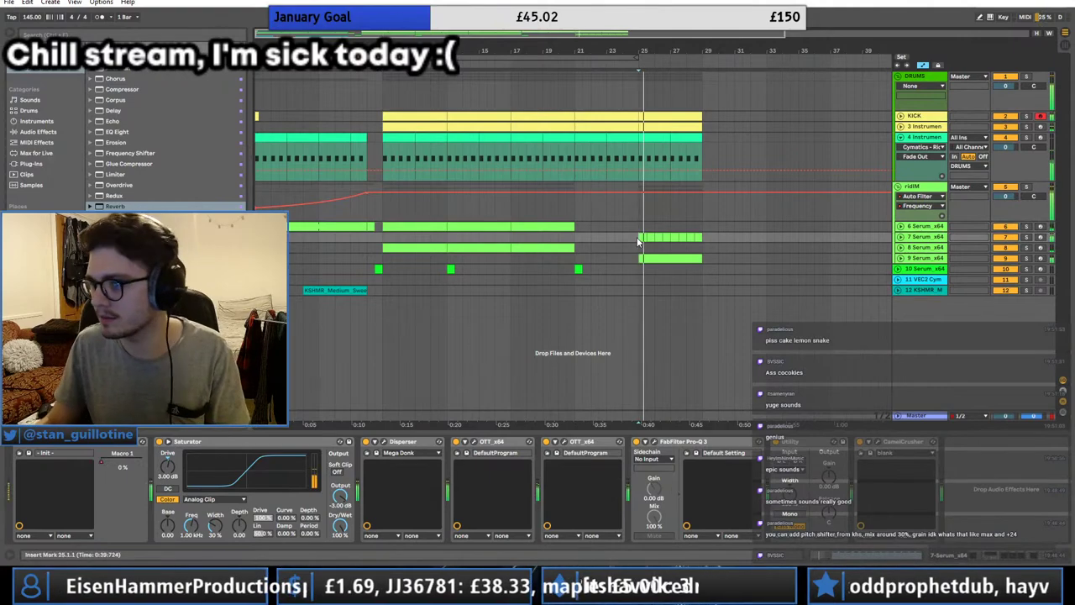
{"action": "key", "text": "space"}
{"action": "key", "text": "space"}
Step: Set oscillator B's octave and semitone to 0 in track 7's Serum, and check its filter effect and LFOs before closing it
{"action": "left_click", "coordinate": [37, 440]}
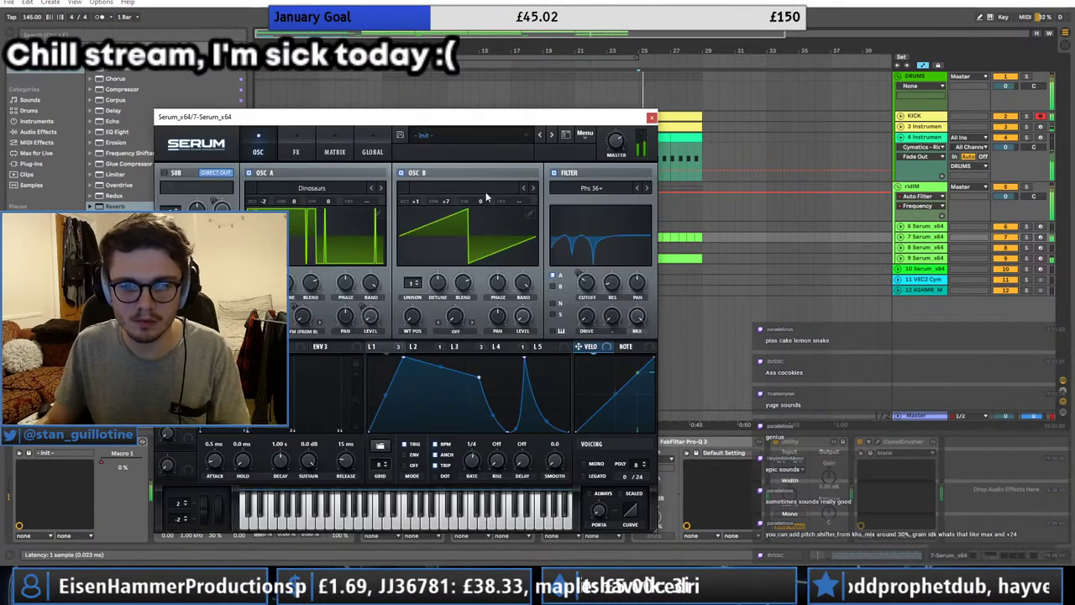
{"action": "left_click_drag", "start_coordinate": [446, 202], "coordinate": [442, 240]}
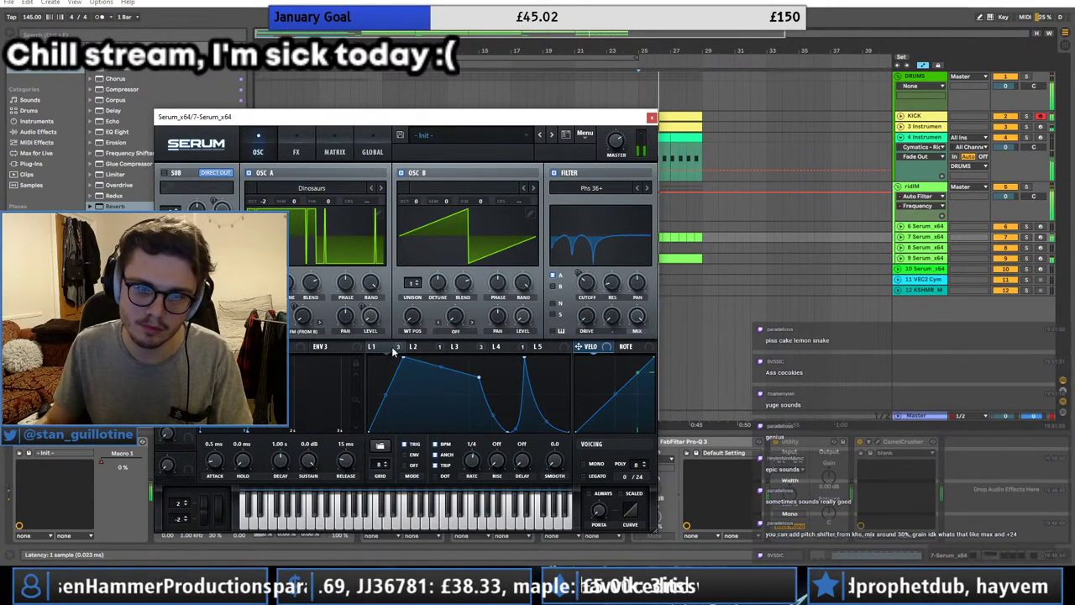
{"action": "left_click", "coordinate": [295, 151]}
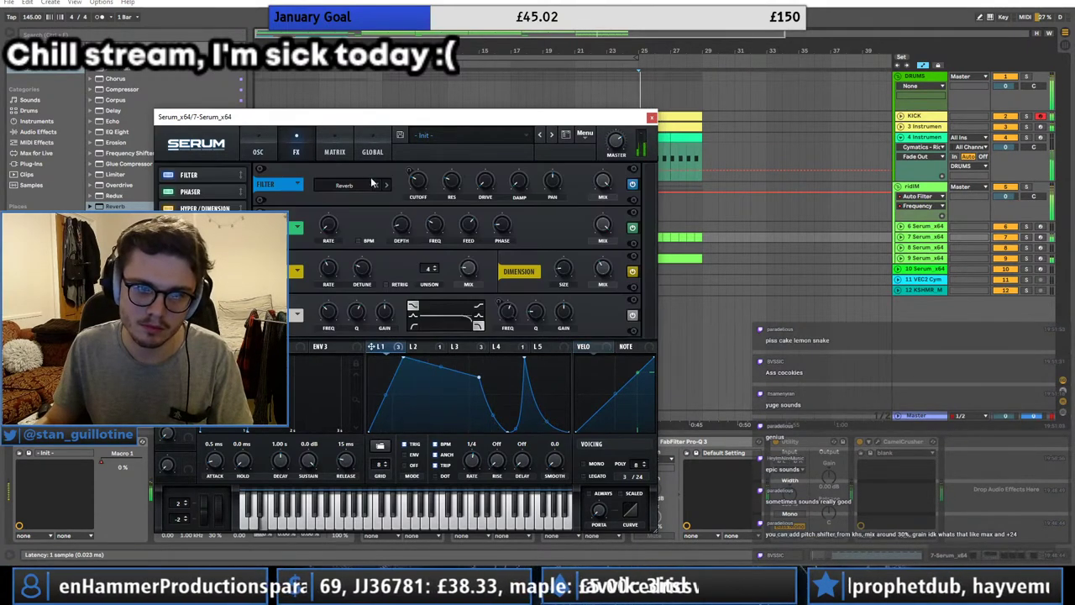
{"action": "left_click", "coordinate": [467, 347]}
{"action": "left_click", "coordinate": [499, 350]}
{"action": "left_click", "coordinate": [421, 348]}
{"action": "left_click", "coordinate": [465, 346]}
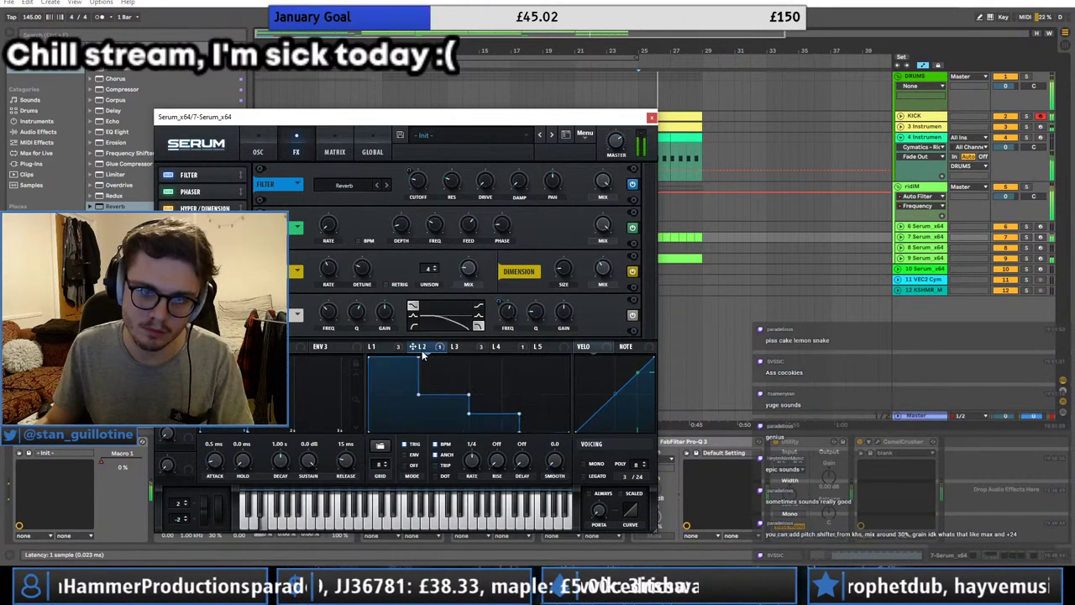
{"action": "left_click", "coordinate": [376, 346]}
{"action": "left_click", "coordinate": [258, 151]}
{"action": "left_click", "coordinate": [651, 118]}
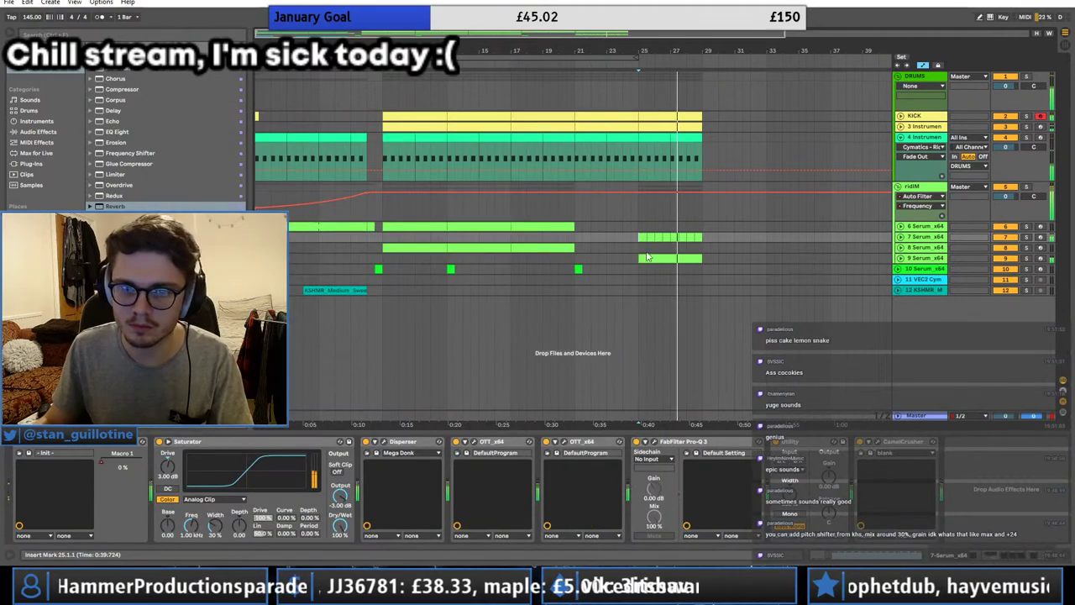
Step: Copy the first half bar of track 6's drop at bar 9 to bar 29 on the same track
{"action": "left_click_drag", "start_coordinate": [633, 258], "coordinate": [701, 117]}
{"action": "left_click", "coordinate": [386, 236]}
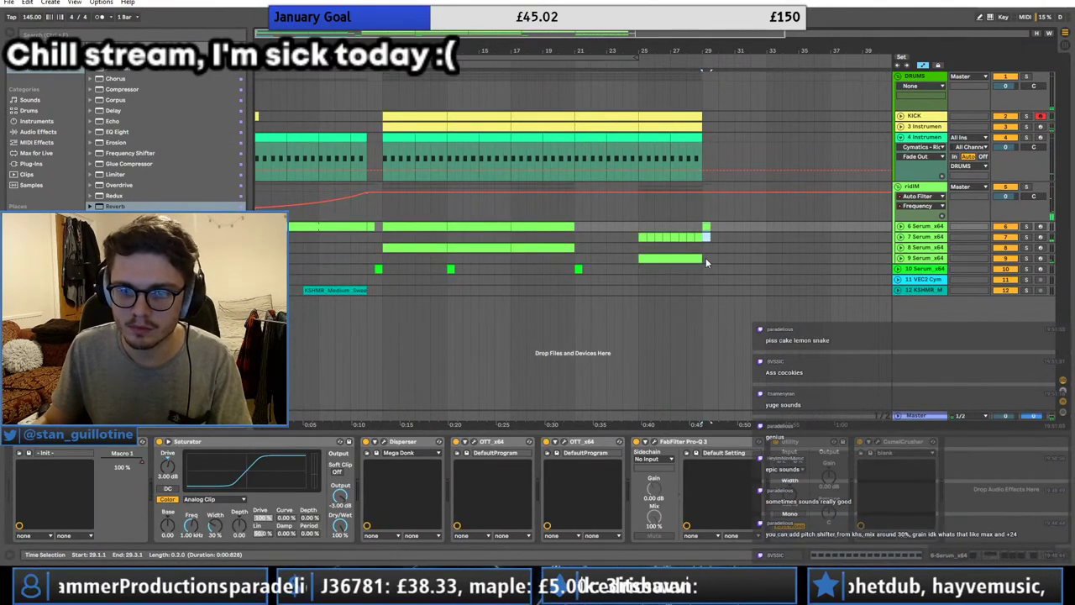
{"action": "key", "text": "space"}
Step: Duplicate the drum clips and the track 7 and 9 bass clips from bars 25–29 so they continue to bar 33
{"action": "left_click_drag", "start_coordinate": [704, 260], "coordinate": [701, 118]}
{"action": "key", "text": "ctrl+d"}
{"action": "left_click_drag", "start_coordinate": [704, 258], "coordinate": [640, 237]}
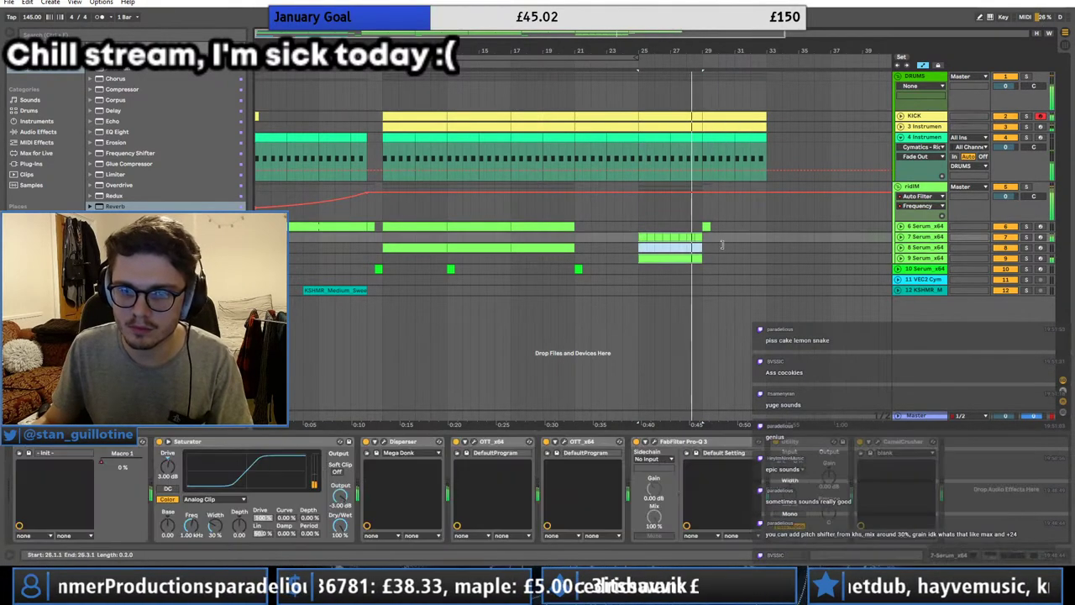
{"action": "key", "text": "ctrl+d"}
Step: Clear tracks 7 to 10 between 29.1 and 29.3, and unfold track 6 with its Serum Macro 1 automation shown
{"action": "left_click_drag", "start_coordinate": [711, 268], "coordinate": [708, 231]}
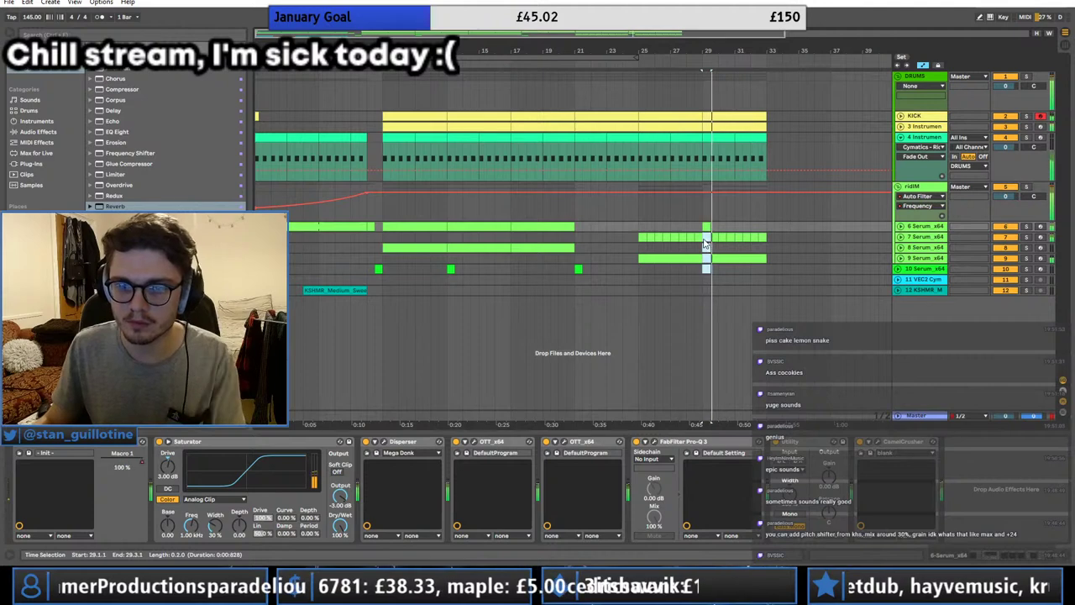
{"action": "key", "text": "Delete"}
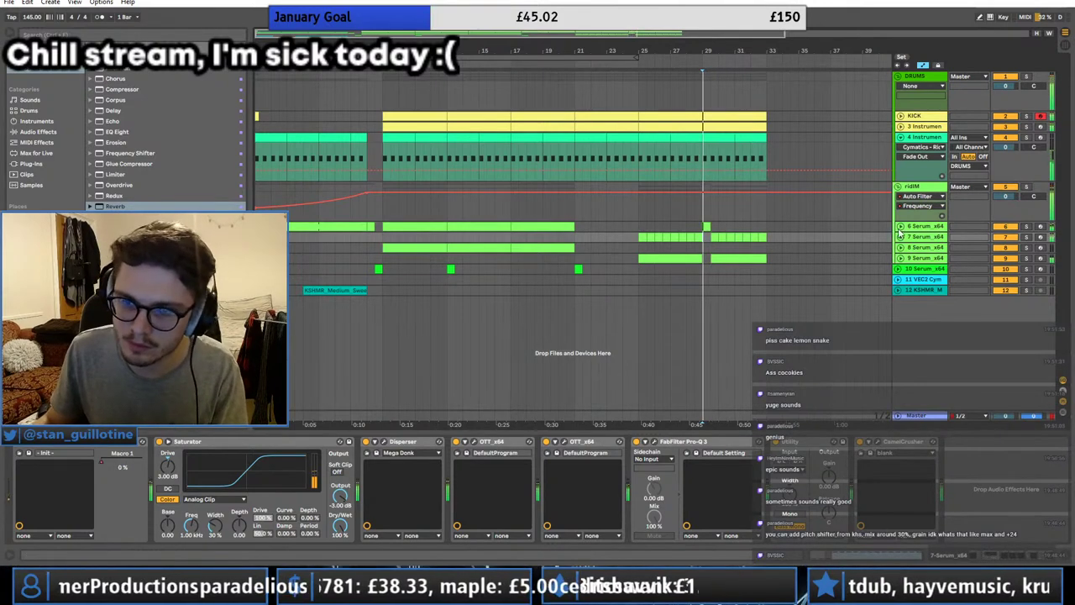
{"action": "left_click", "coordinate": [900, 226]}
{"action": "left_click", "coordinate": [912, 246]}
{"action": "left_click", "coordinate": [912, 267]}
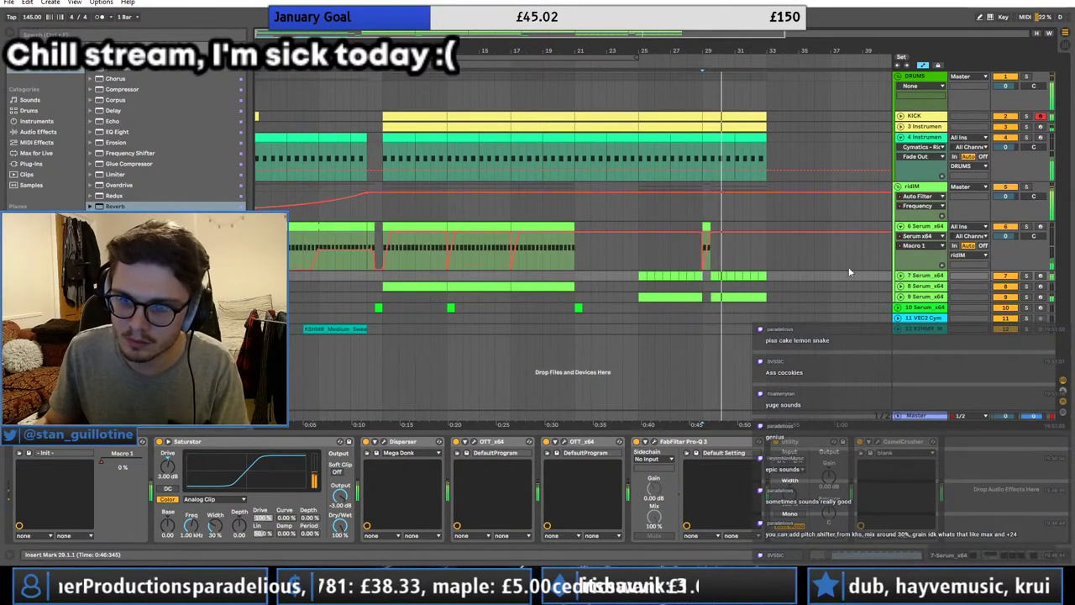
Step: Fill track 6 from bar 25 to 33 with the repeated half-bar clip, and start the track 7 and 9 clips at 25.3
{"action": "left_click", "coordinate": [710, 238]}
{"action": "left_click_drag", "start_coordinate": [714, 271], "coordinate": [640, 225]}
{"action": "key", "text": "space"}
{"action": "key", "text": "space"}
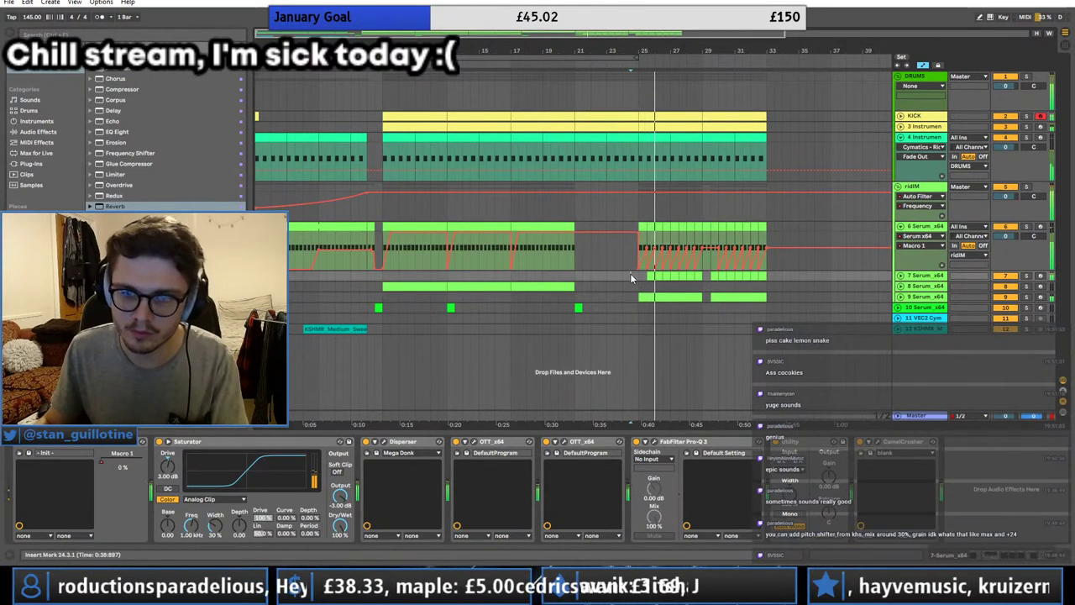
{"action": "left_click", "coordinate": [651, 296]}
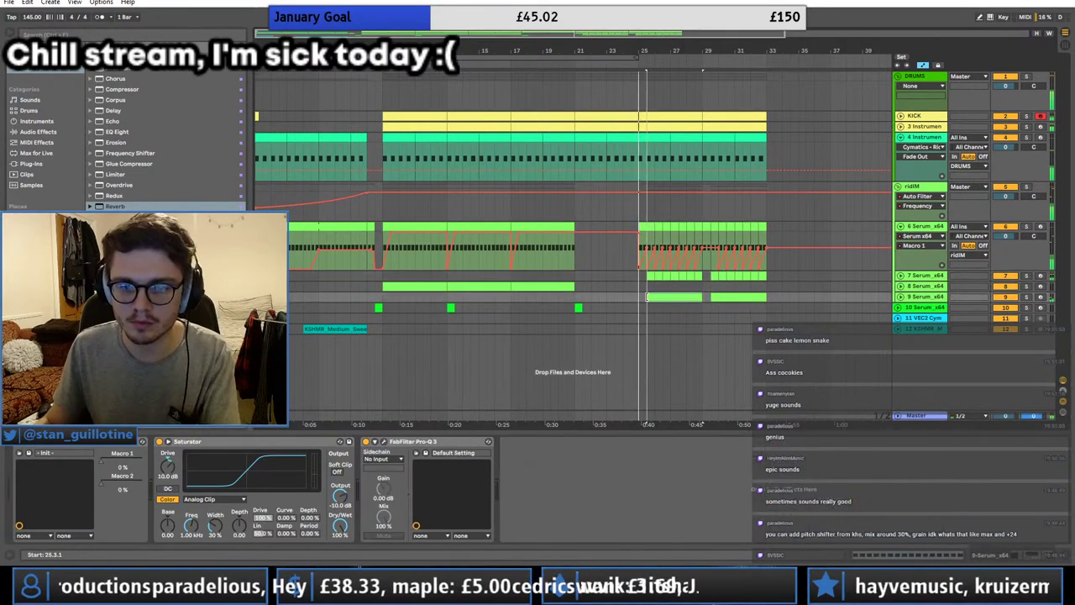
{"action": "left_click", "coordinate": [637, 276]}
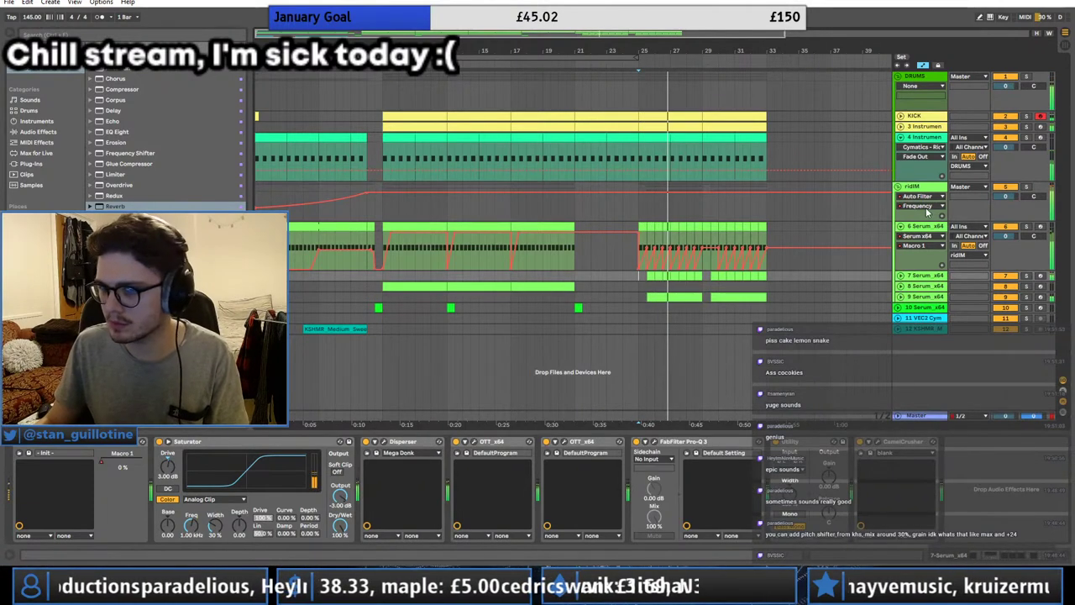
Step: Fold track 6, open track 9's first clip, lengthen its E2 note at 1.3.1 to 0.1.3 and duplicate it to 2.1.1
{"action": "left_click", "coordinate": [900, 226]}
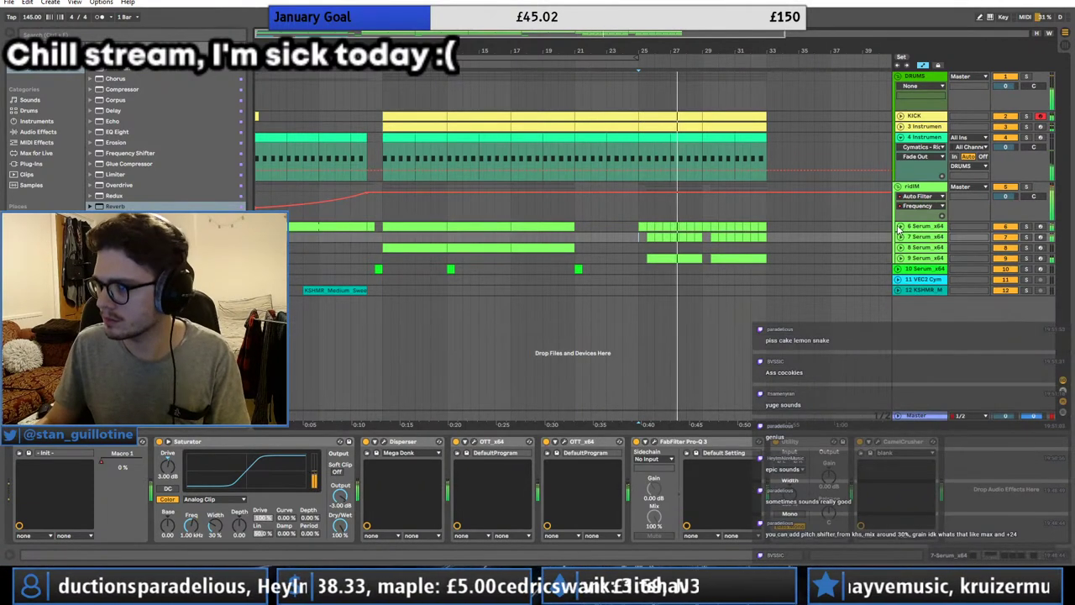
{"action": "double_click", "coordinate": [672, 258]}
{"action": "key", "text": "space"}
{"action": "key", "text": "space"}
{"action": "left_click", "coordinate": [390, 381]}
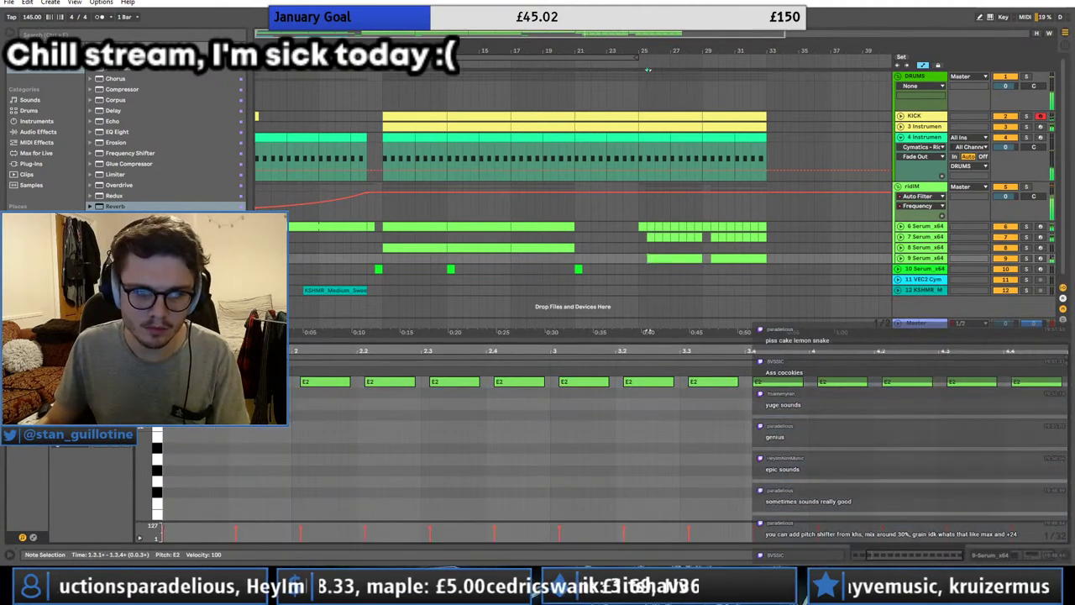
{"action": "left_click_drag", "start_coordinate": [311, 390], "coordinate": [275, 391]}
{"action": "key", "text": "space"}
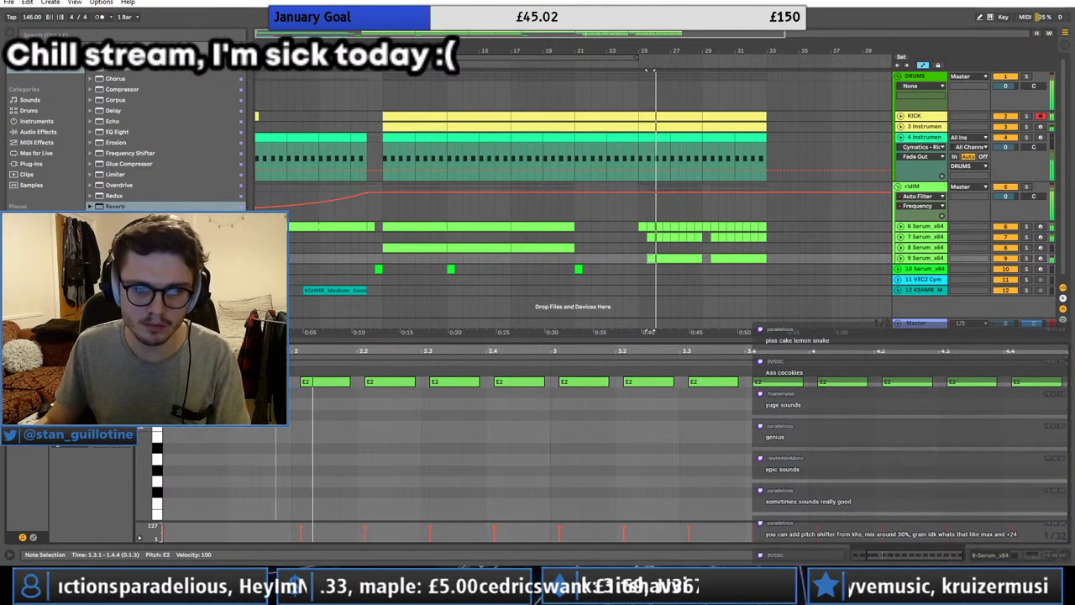
{"action": "key", "text": "ctrl+d"}
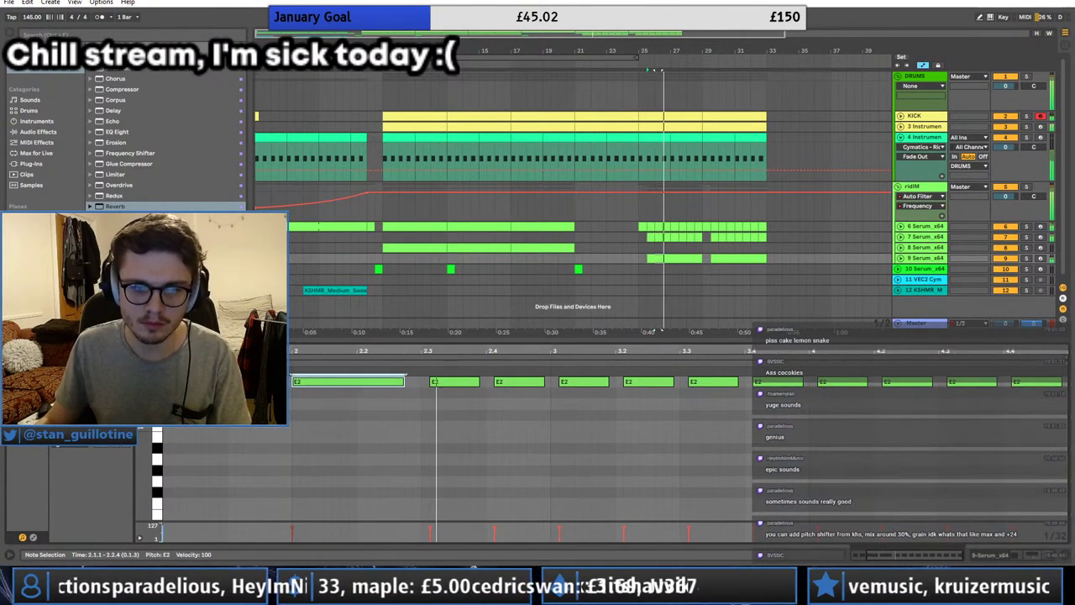
Step: Nudge the pair of E2 notes at 1.3 and 1.4 later so they start from 1.3.2, and play the result
{"action": "key", "text": "space"}
{"action": "key", "text": "space"}
{"action": "left_click_drag", "start_coordinate": [275, 382], "coordinate": [273, 382]}
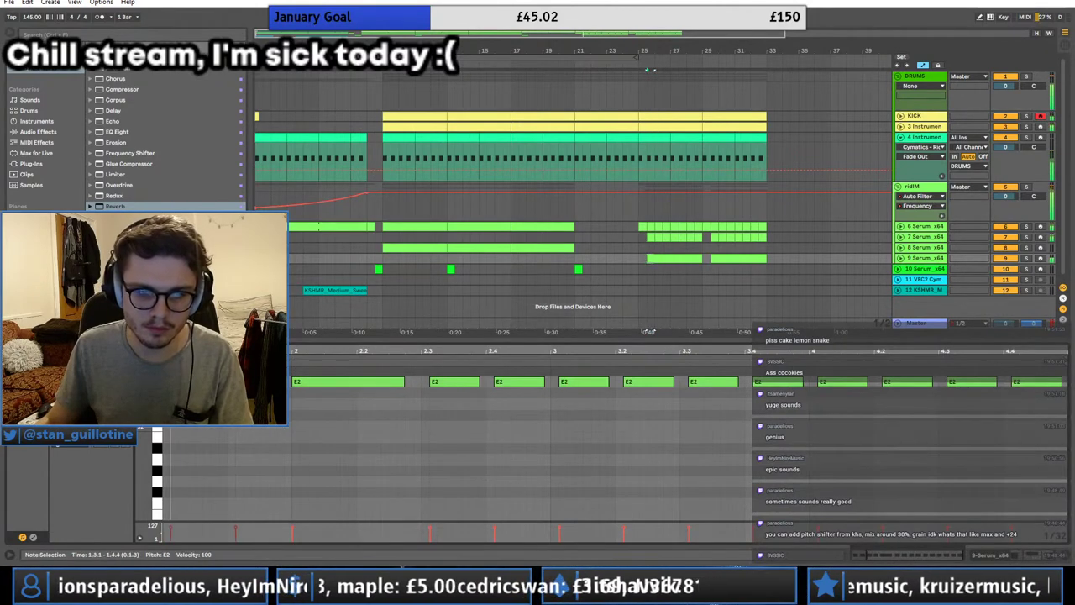
{"action": "key", "text": "Right"}
{"action": "key", "text": "space"}
{"action": "key", "text": "space"}
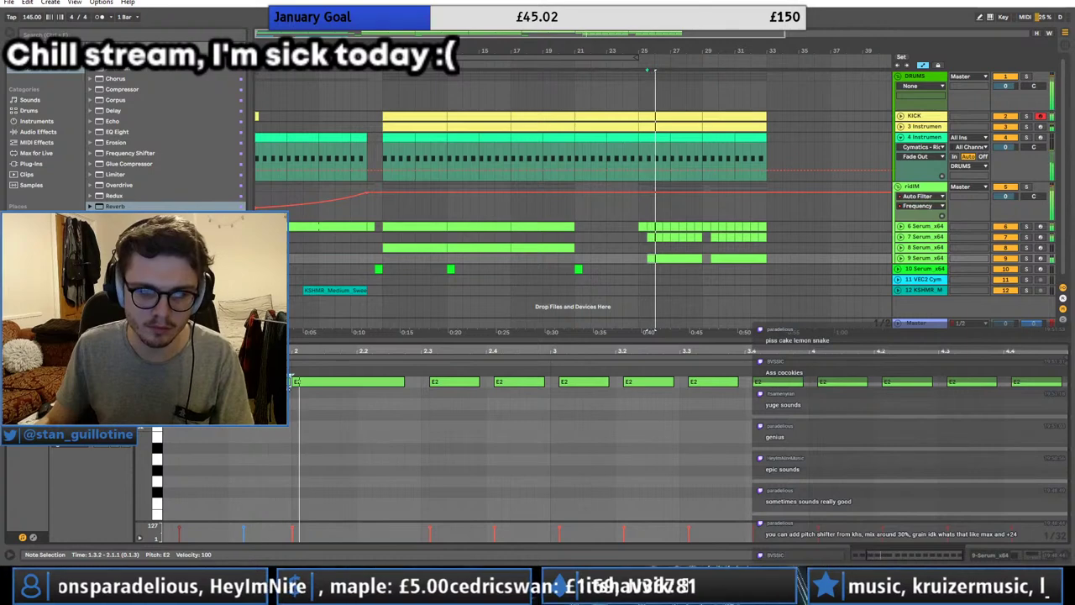
Step: Delete all notes from bar 2 onward in track 9's first clip
{"action": "mouse_move", "coordinate": [315, 371]}
{"action": "left_mouse_down"}
{"action": "mouse_move", "coordinate": [1061, 384]}
{"action": "mouse_move", "coordinate": [290, 366]}
{"action": "left_mouse_up"}
{"action": "key", "text": "Delete"}
{"action": "left_click", "coordinate": [1058, 357]}
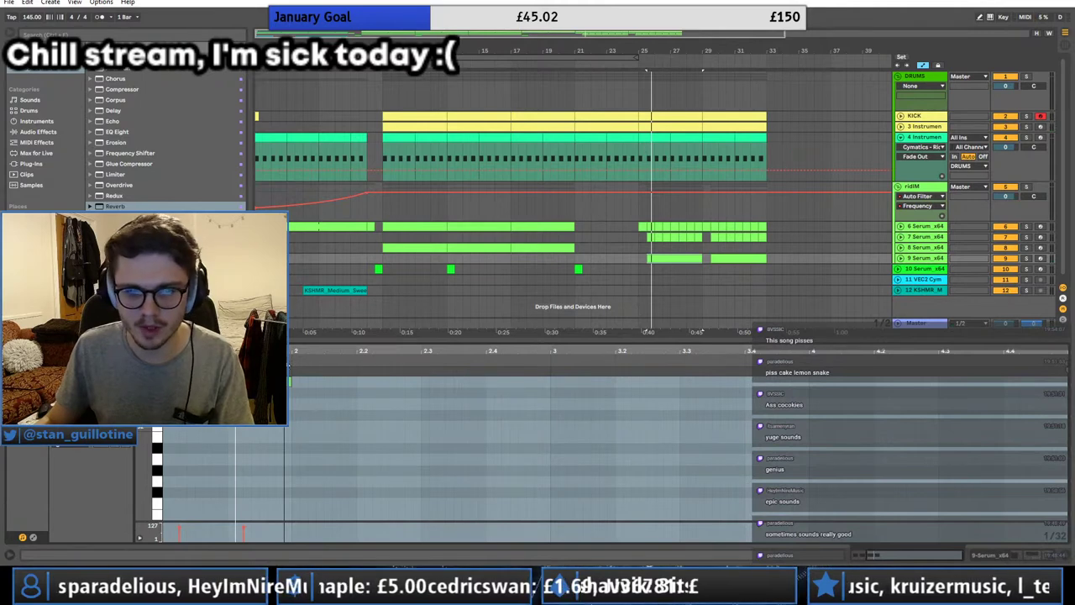
{"action": "left_click", "coordinate": [368, 371]}
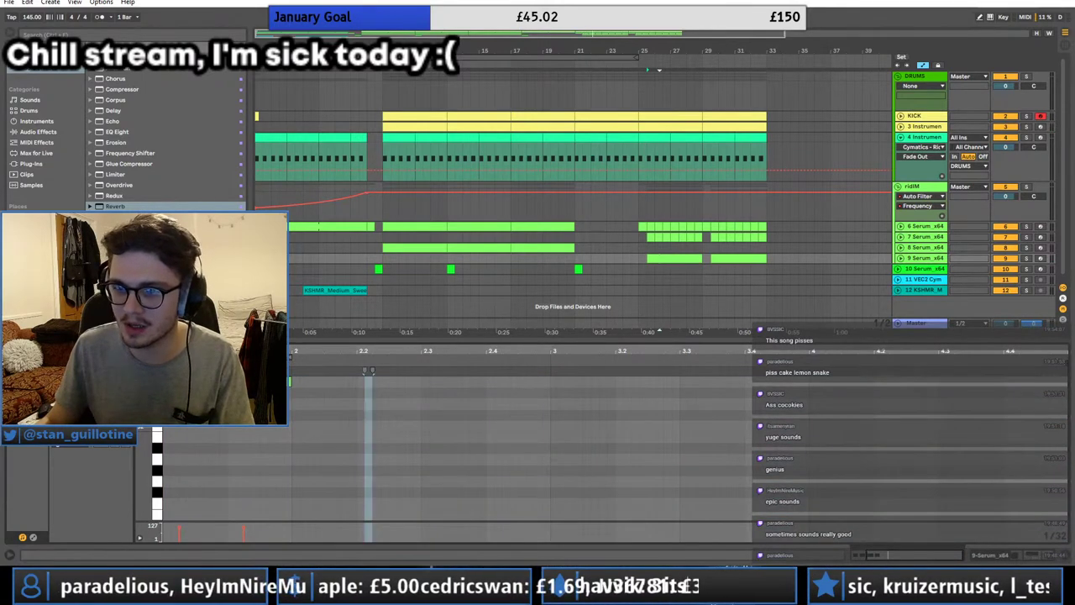
Step: Shorten track 9's first clip to half a bar and repeat it from 25.3 up to bar 29
{"action": "left_click_drag", "start_coordinate": [1059, 361], "coordinate": [286, 365]}
{"action": "left_click", "coordinate": [291, 372]}
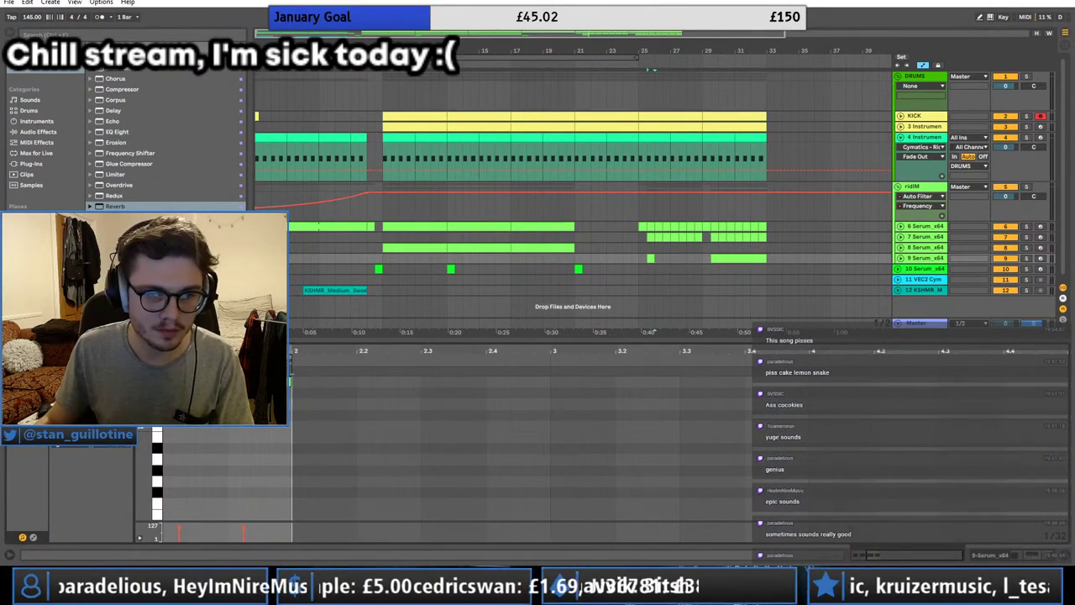
{"action": "left_click_drag", "start_coordinate": [654, 260], "coordinate": [702, 260]}
Step: Unfold track 9 and show the Serum Macro 2 automation in its lane
{"action": "left_click", "coordinate": [900, 258]}
{"action": "left_click", "coordinate": [914, 267]}
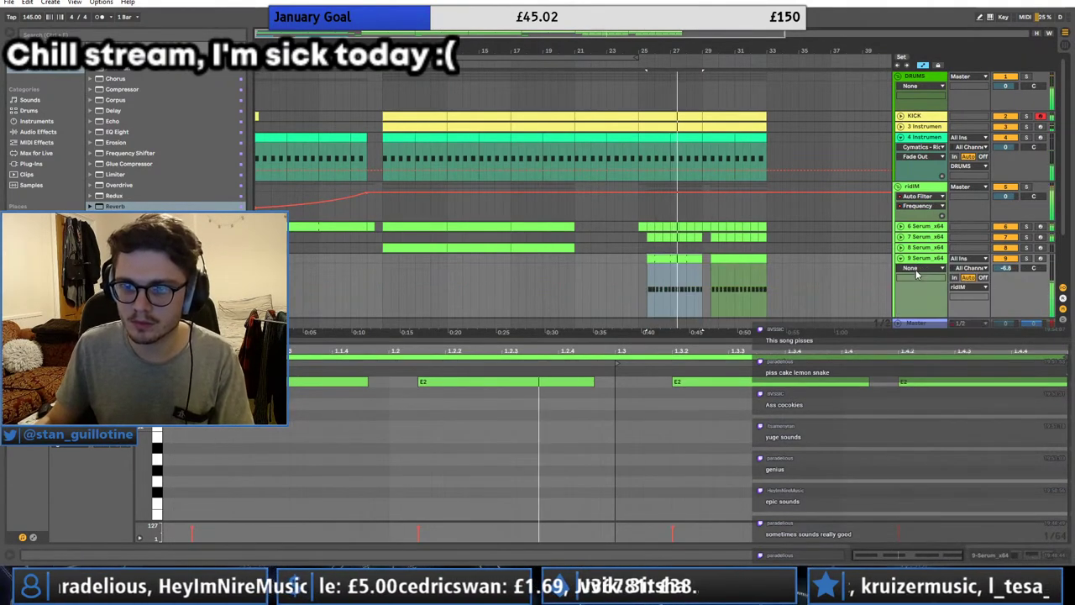
{"action": "left_click", "coordinate": [919, 278]}
{"action": "left_click", "coordinate": [920, 269]}
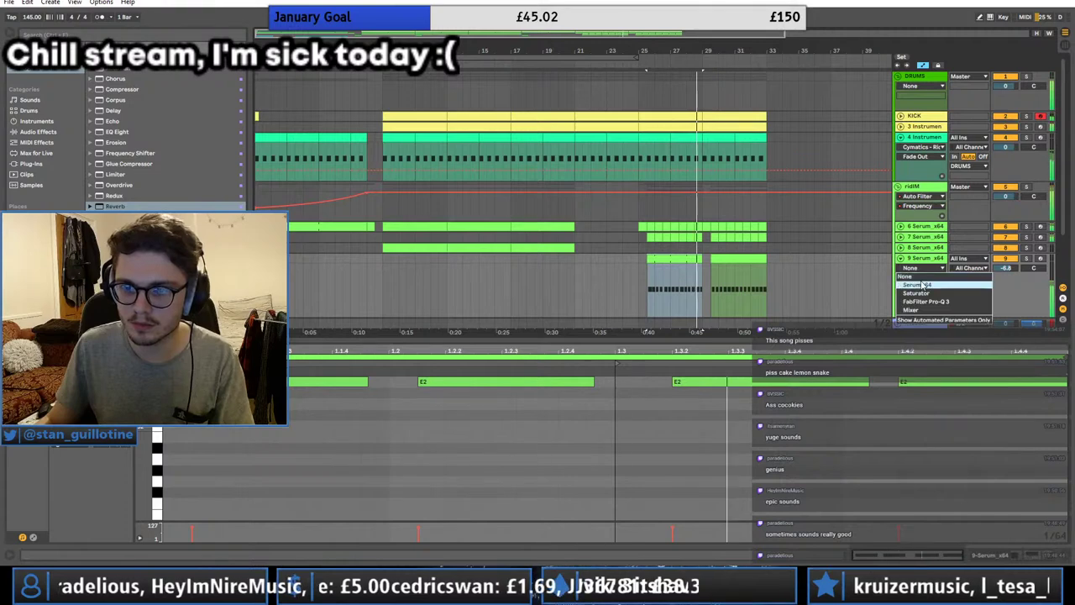
{"action": "left_click", "coordinate": [920, 285]}
{"action": "left_click", "coordinate": [620, 281]}
{"action": "left_click", "coordinate": [937, 279]}
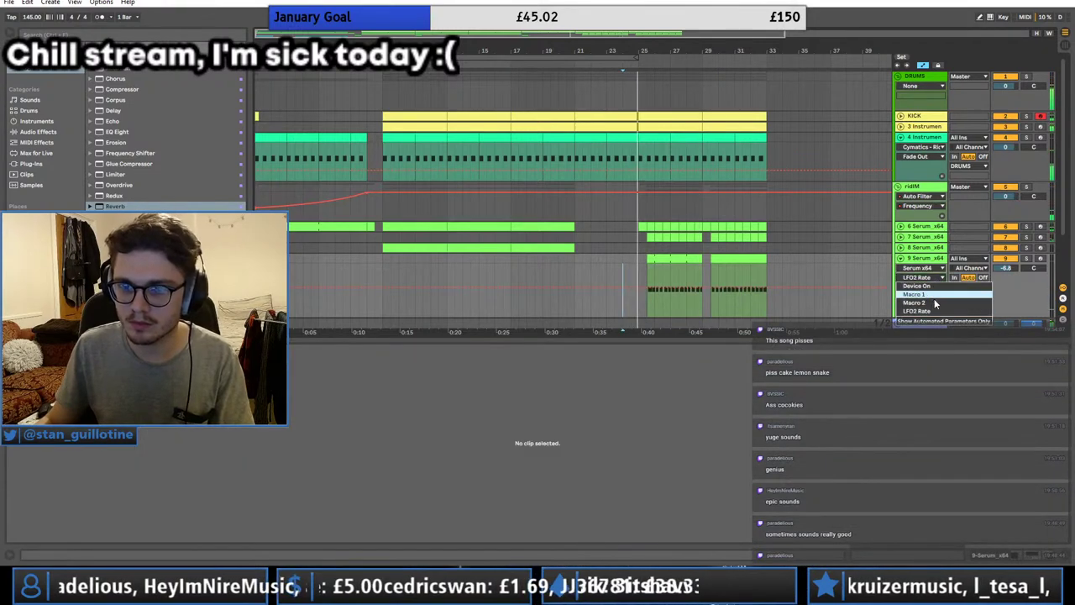
{"action": "left_click", "coordinate": [935, 302]}
Step: Draw a curved Macro 2 automation fall on track 9 from 1.00 at 25.3 to 0.00 at 26.1
{"action": "left_click_drag", "start_coordinate": [670, 33], "coordinate": [668, 84]}
{"action": "scroll", "coordinate": [436, 270], "scroll_direction": "down", "scroll_amount": 2}
{"action": "left_click", "coordinate": [362, 243]}
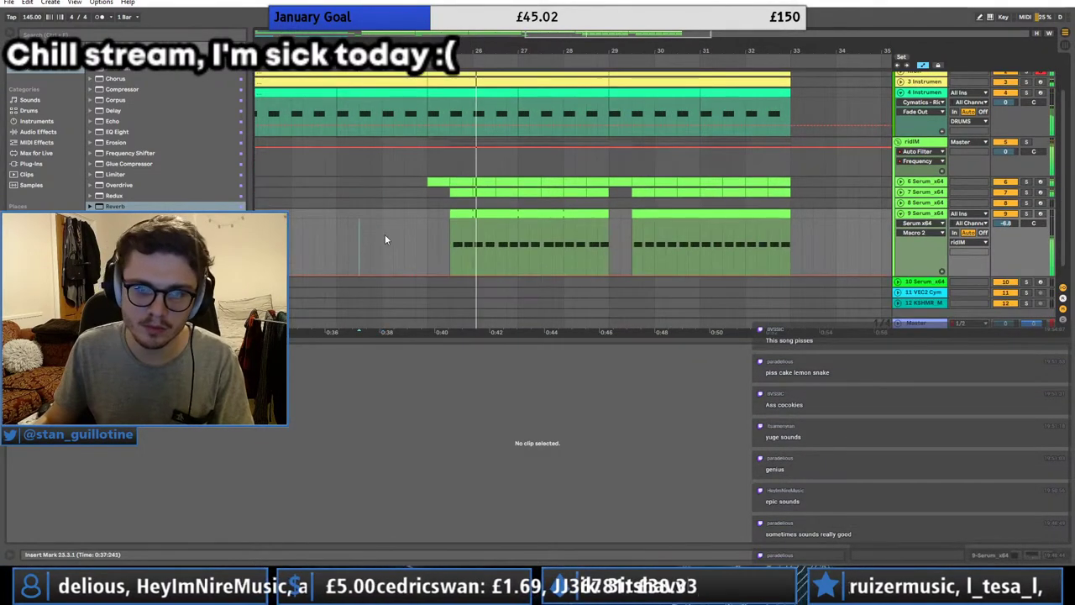
{"action": "left_click", "coordinate": [451, 275]}
{"action": "left_click", "coordinate": [472, 278]}
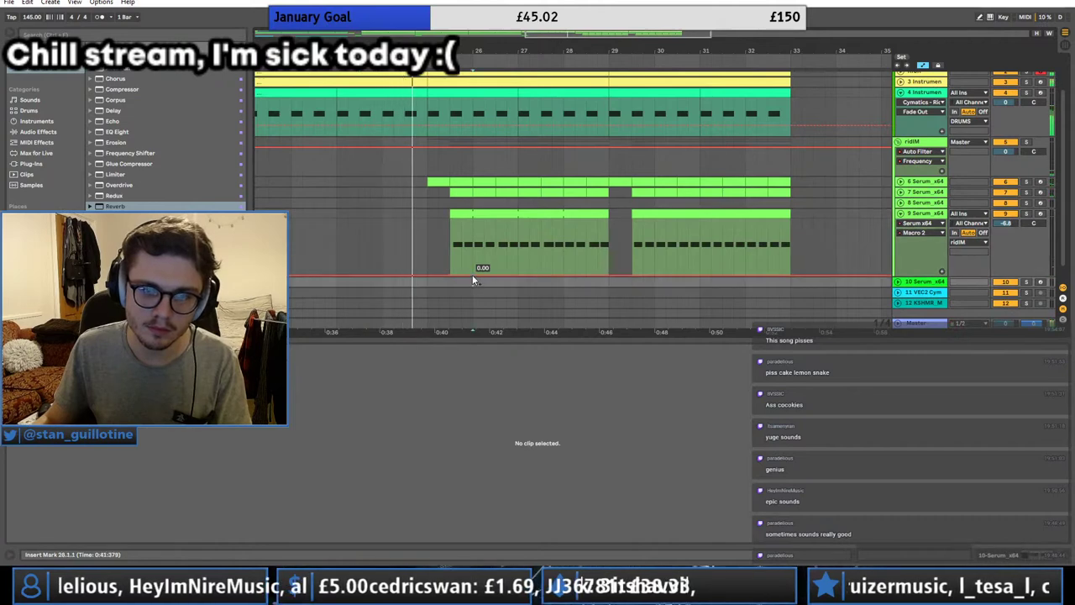
{"action": "left_click", "coordinate": [472, 276]}
{"action": "mouse_move", "coordinate": [451, 275]}
{"action": "left_mouse_down"}
{"action": "mouse_move", "coordinate": [451, 220]}
{"action": "mouse_move", "coordinate": [461, 263]}
{"action": "left_mouse_up"}
{"action": "mouse_move", "coordinate": [452, 221]}
{"action": "left_mouse_down"}
{"action": "mouse_move", "coordinate": [472, 221]}
{"action": "mouse_move", "coordinate": [470, 242]}
{"action": "mouse_move", "coordinate": [454, 241]}
{"action": "left_mouse_up"}
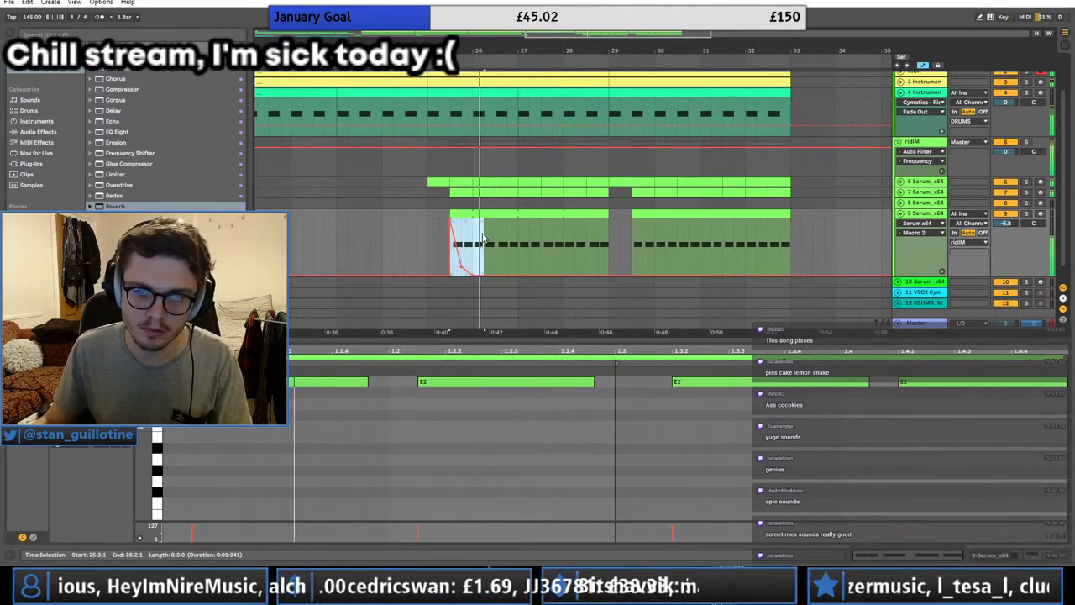
Step: Copy the Macro 2 automation fall to the start of track 9's second section at 29.3 and fold the track
{"action": "left_click", "coordinate": [455, 219]}
{"action": "left_click", "coordinate": [487, 213]}
{"action": "left_click", "coordinate": [688, 216]}
{"action": "key", "text": "ctrl+v"}
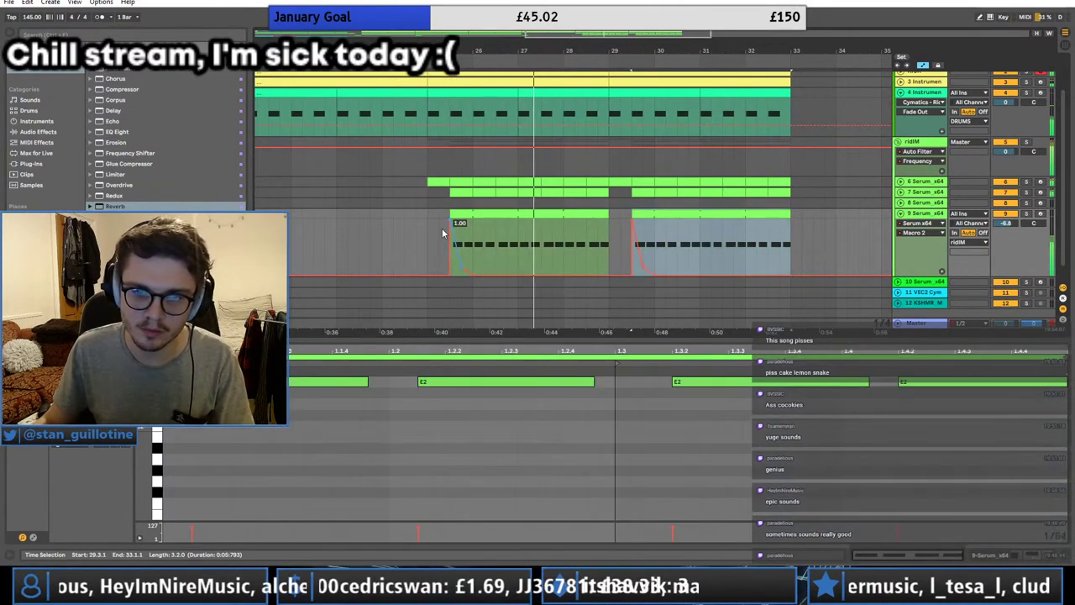
{"action": "left_click_drag", "start_coordinate": [473, 241], "coordinate": [451, 241]}
{"action": "left_click", "coordinate": [541, 250]}
{"action": "left_click", "coordinate": [901, 214]}
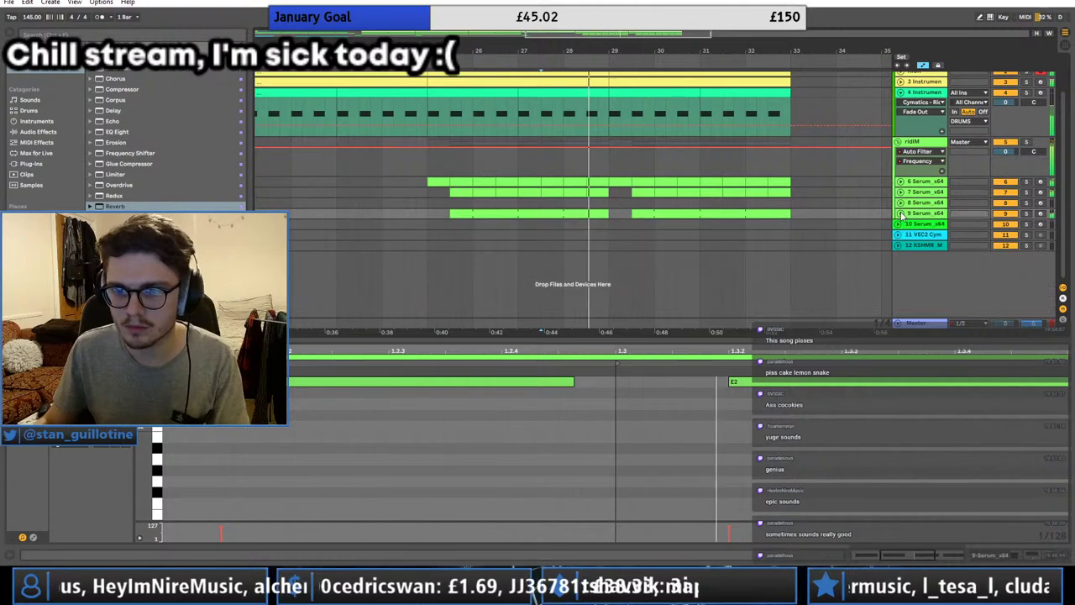
Step: Extend track 9's second section back to 29.1, split it at 29.3 and move the half-bar piece up to track 8
{"action": "left_click", "coordinate": [636, 215]}
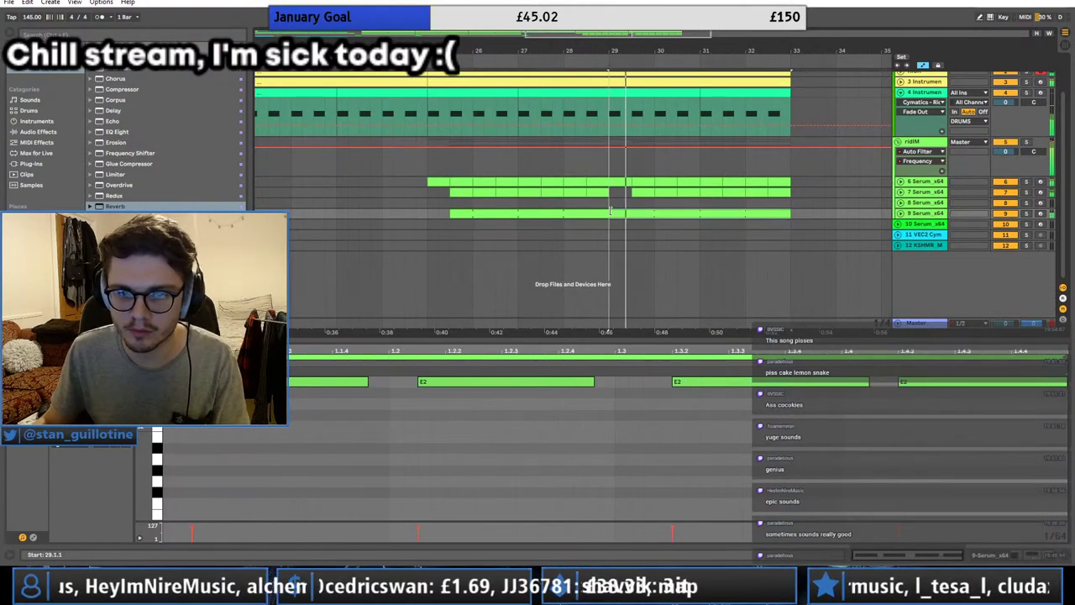
{"action": "left_click", "coordinate": [629, 248]}
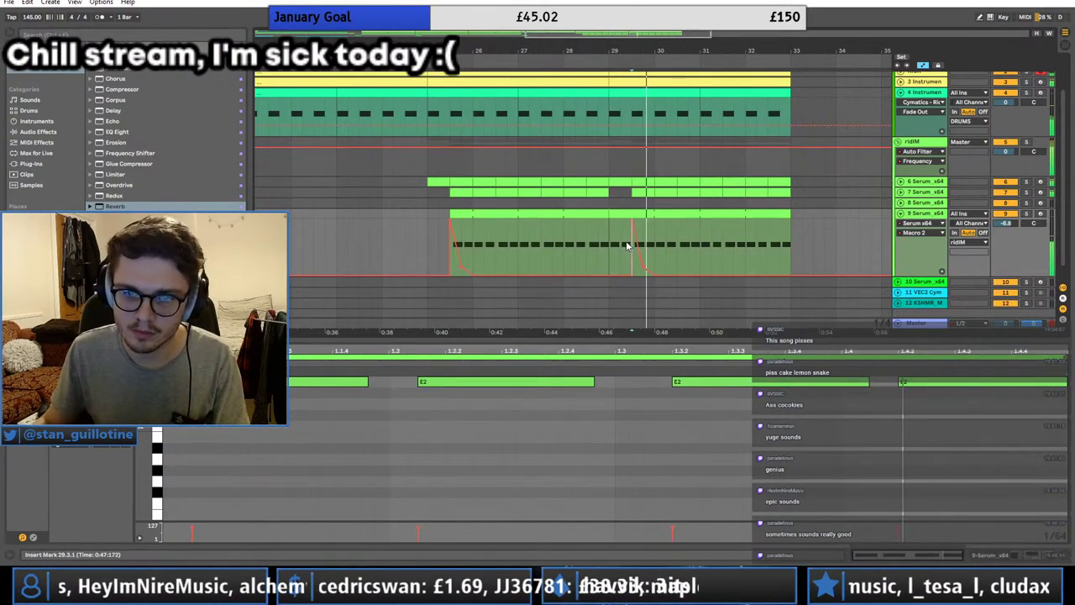
{"action": "key", "text": "ctrl+e"}
{"action": "left_click_drag", "start_coordinate": [621, 214], "coordinate": [624, 202]}
{"action": "left_click_drag", "start_coordinate": [627, 241], "coordinate": [630, 275]}
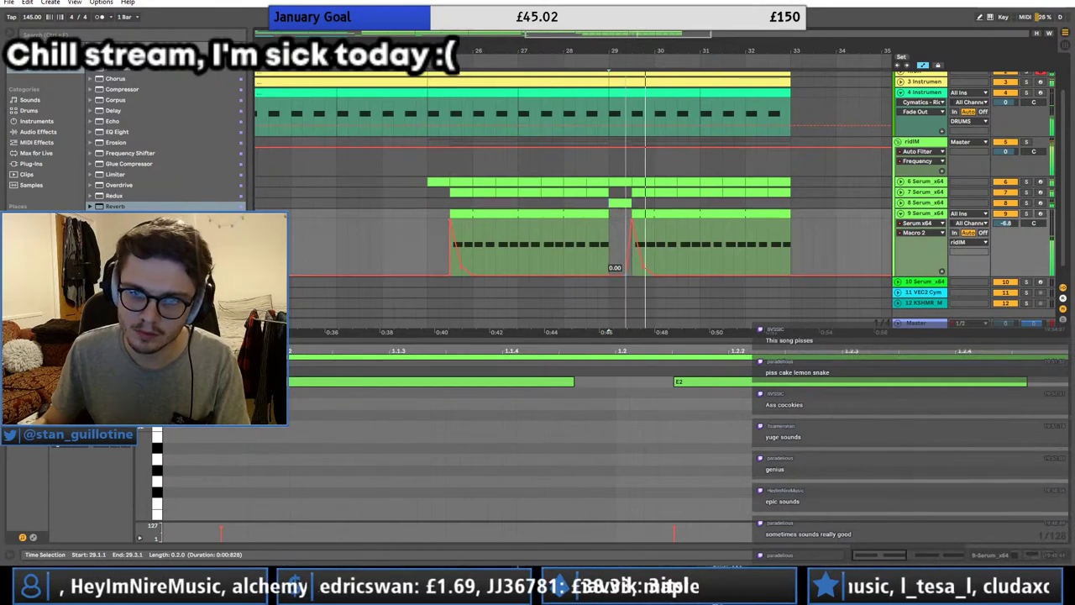
{"action": "key", "text": "space"}
{"action": "key", "text": "space"}
Step: Unfold track 8, draw a Macro 2 automation fall across its half-bar clip from 29.1 to 29.3 and play it
{"action": "left_click_drag", "start_coordinate": [911, 192], "coordinate": [907, 202]}
{"action": "left_click", "coordinate": [903, 203]}
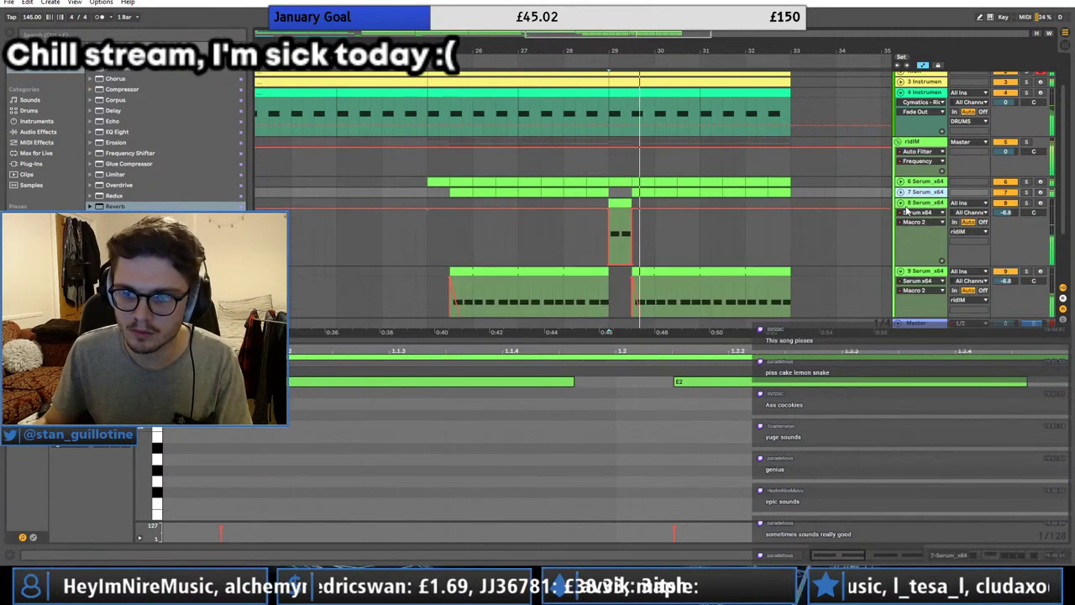
{"action": "left_click_drag", "start_coordinate": [656, 261], "coordinate": [609, 246]}
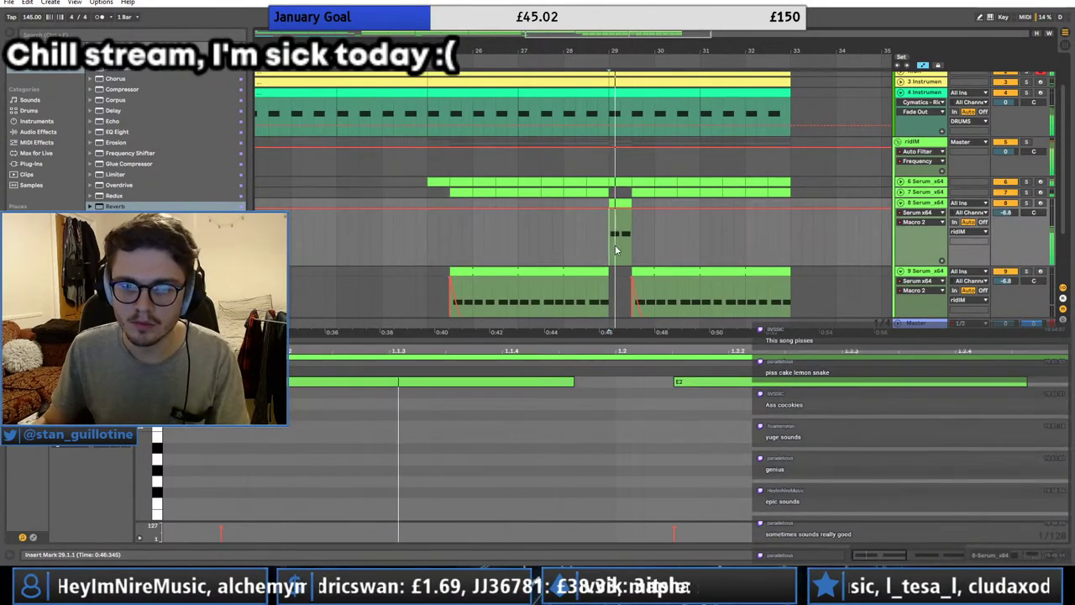
{"action": "left_click", "coordinate": [609, 208]}
{"action": "left_click_drag", "start_coordinate": [631, 209], "coordinate": [623, 227]}
{"action": "key", "text": "space"}
{"action": "key", "text": "space"}
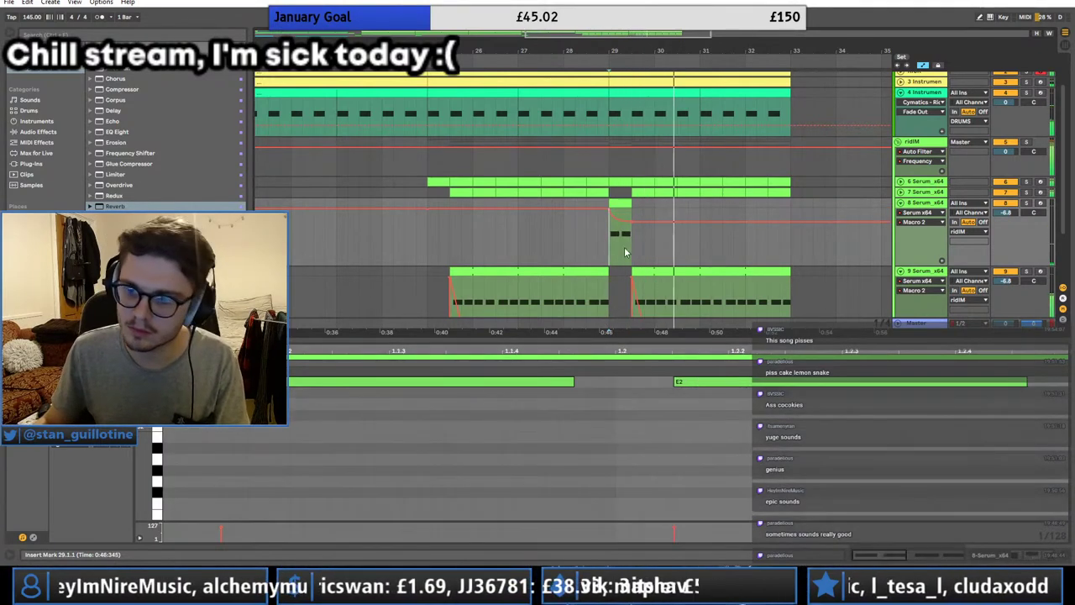
Step: Fine-tune the Macro 2 automation fall at 29.3 on track 9, fold the track and replay the transition
{"action": "scroll", "coordinate": [624, 251], "scroll_direction": "down", "scroll_amount": 2}
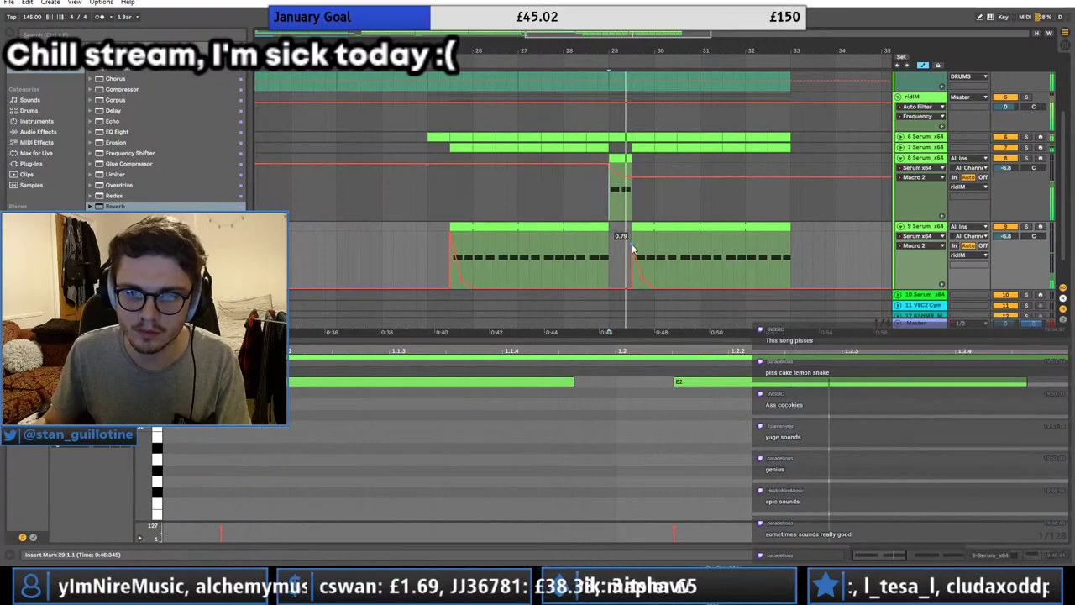
{"action": "left_click_drag", "start_coordinate": [632, 249], "coordinate": [633, 252]}
{"action": "left_click", "coordinate": [901, 227]}
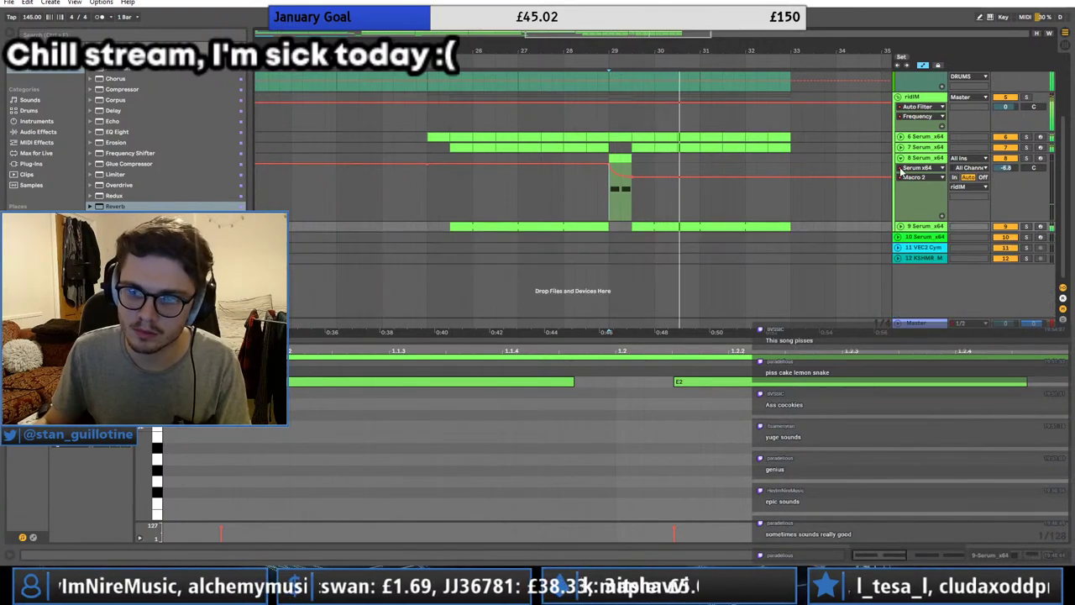
{"action": "key", "text": "space"}
{"action": "key", "text": "space"}
Step: Fold track 8 and the ridiM group and show the whole drop in the arrangement
{"action": "left_click", "coordinate": [901, 158]}
{"action": "left_click_drag", "start_coordinate": [643, 54], "coordinate": [648, 12]}
{"action": "scroll", "coordinate": [739, 163], "scroll_direction": "up", "scroll_amount": 2}
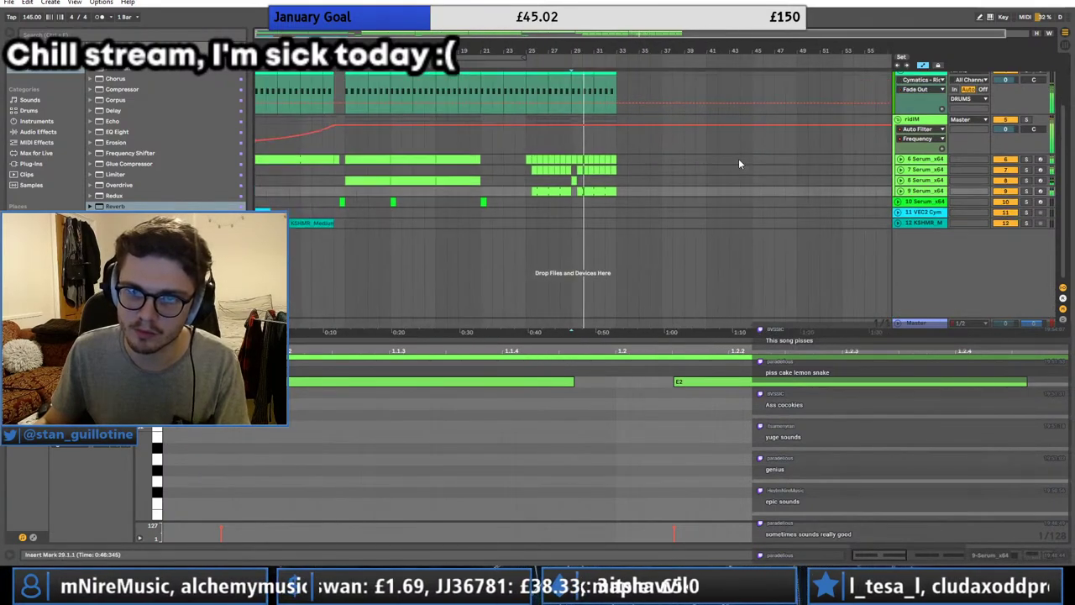
{"action": "scroll", "coordinate": [903, 147], "scroll_direction": "up", "scroll_amount": 2}
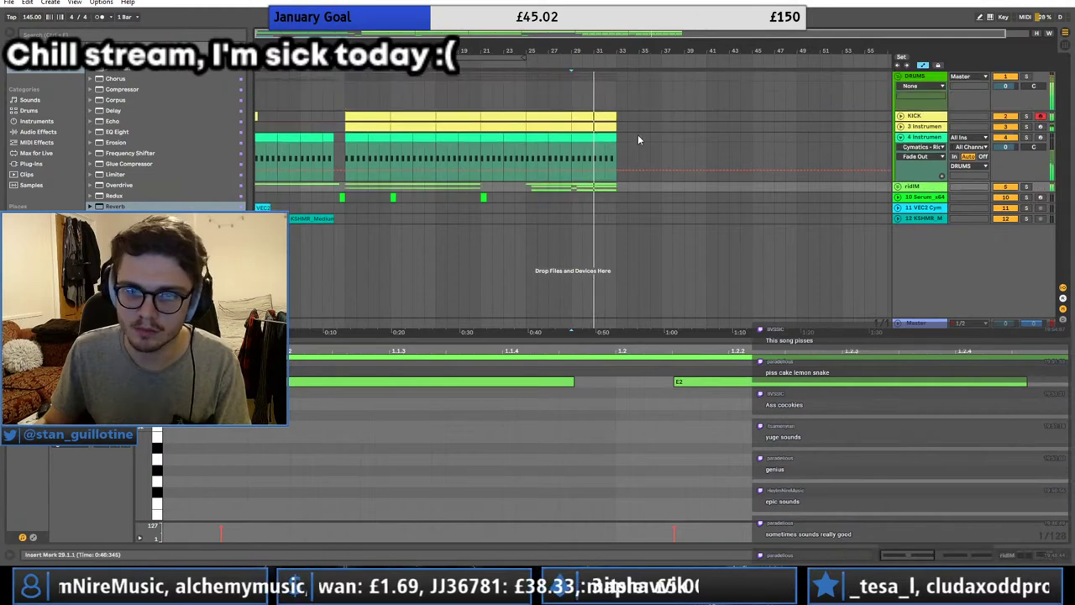
{"action": "left_click", "coordinate": [511, 174]}
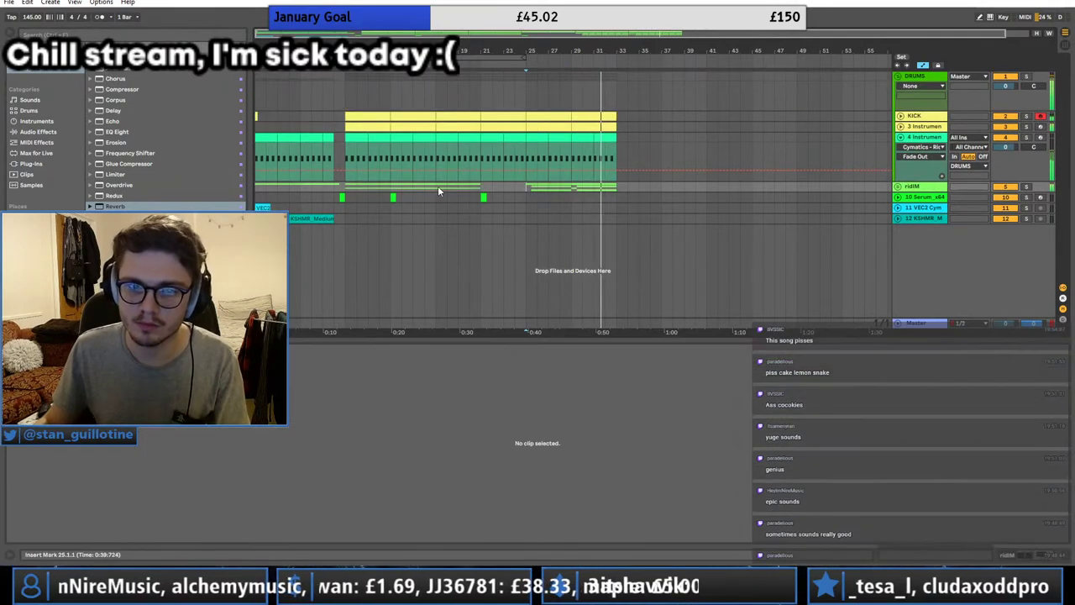
{"action": "left_click", "coordinate": [394, 197]}
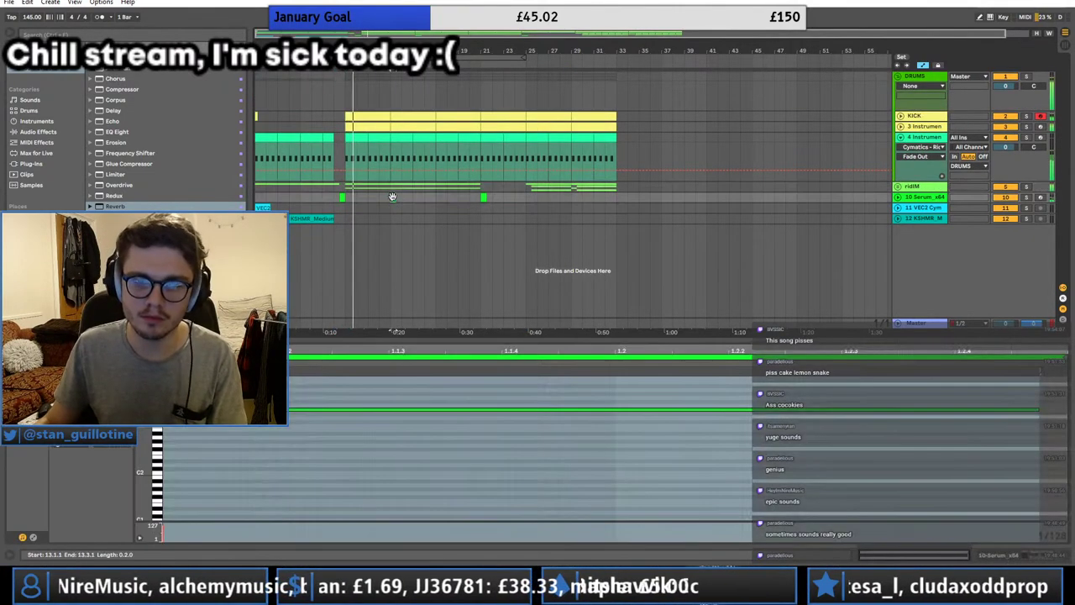
{"action": "left_click_drag", "start_coordinate": [388, 195], "coordinate": [406, 196]}
{"action": "left_click", "coordinate": [406, 196]}
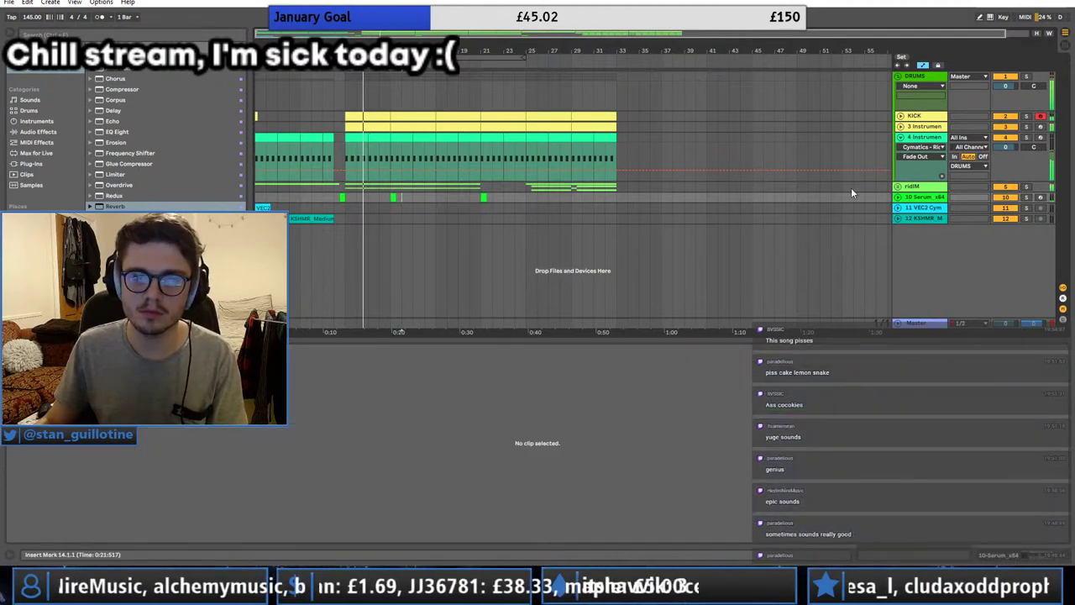
Step: Unfold track 10 and the ridiM group, and duplicate track 6 with its Serum instrument and clips
{"action": "left_click", "coordinate": [898, 197]}
{"action": "left_click", "coordinate": [898, 187]}
{"action": "scroll", "coordinate": [905, 188], "scroll_direction": "down", "scroll_amount": 3}
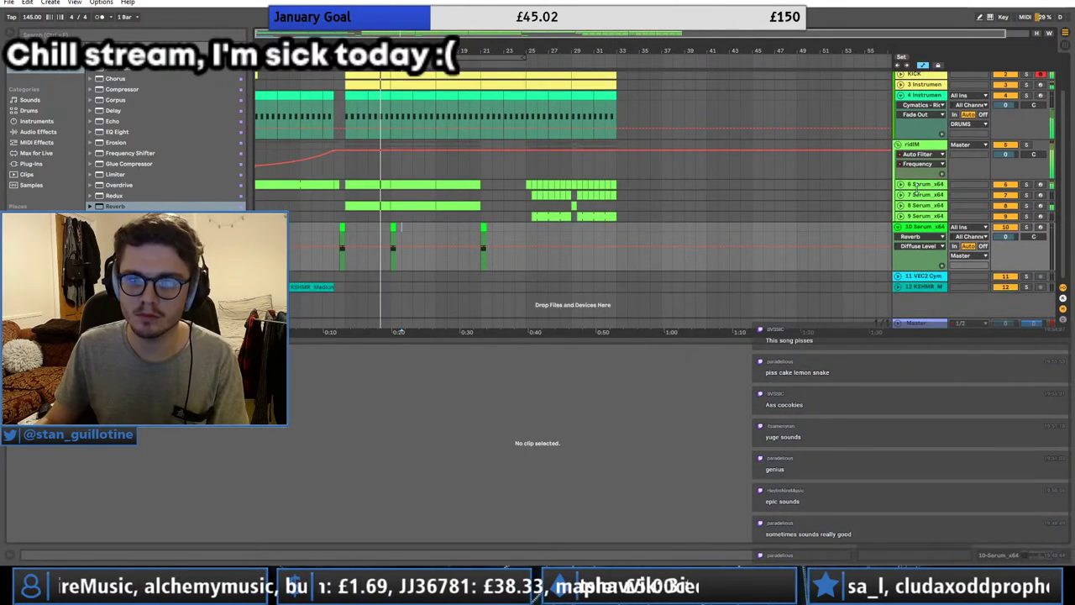
{"action": "left_click", "coordinate": [921, 187]}
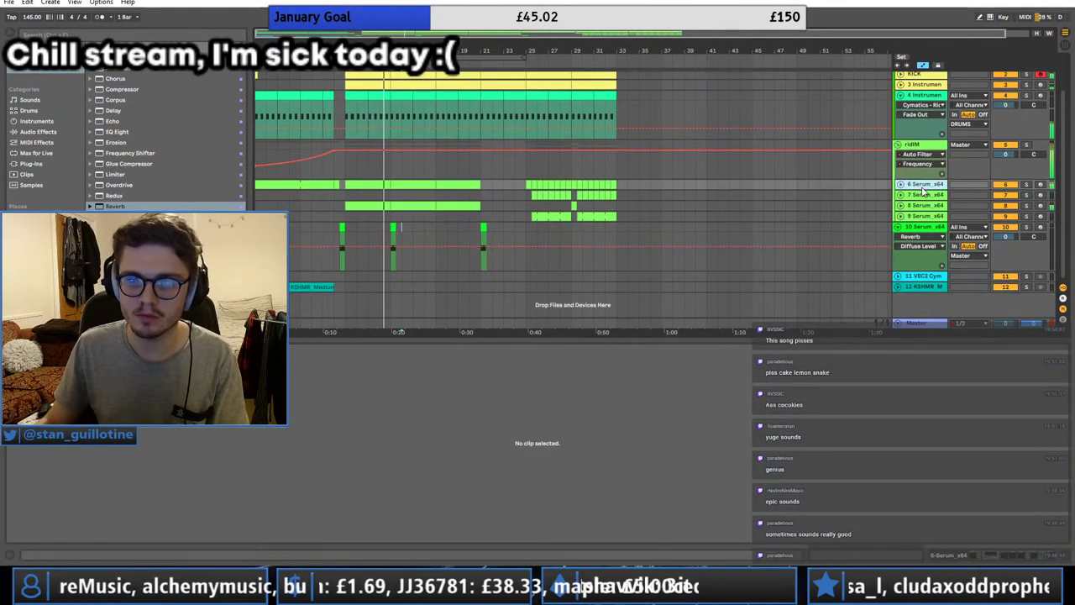
{"action": "key", "text": "ctrl+d"}
Step: Delete the new track 7's clips before bar 17 and remove track 6's clip between bars 17 and 21
{"action": "left_click", "coordinate": [409, 195]}
{"action": "key", "text": "Delete"}
{"action": "left_click", "coordinate": [353, 196]}
{"action": "key", "text": "Delete"}
{"action": "left_click", "coordinate": [316, 195]}
{"action": "key", "text": "Delete"}
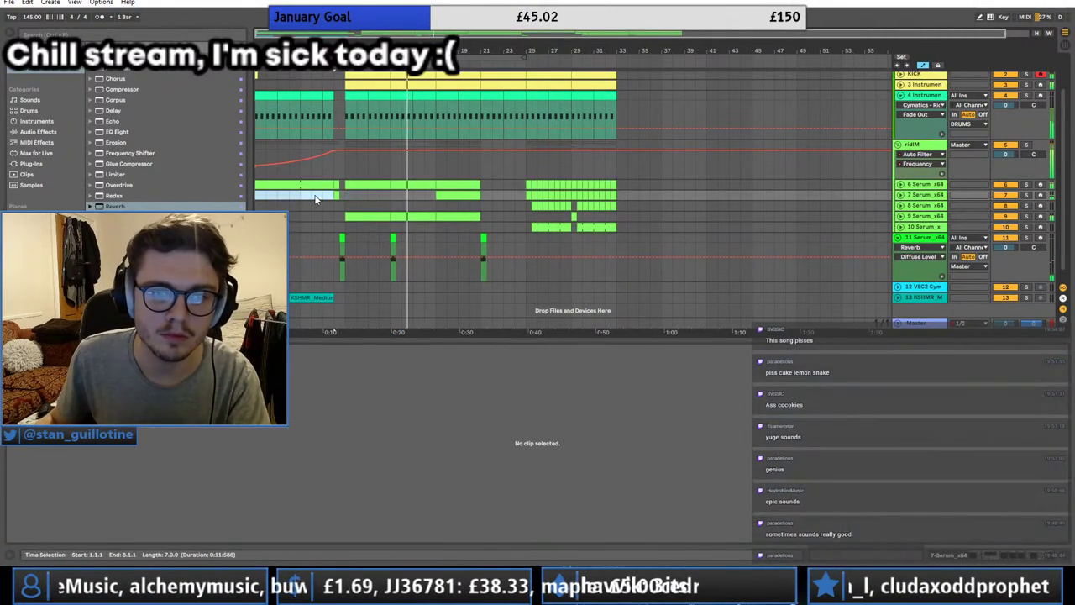
{"action": "left_click_drag", "start_coordinate": [344, 196], "coordinate": [325, 197]}
{"action": "left_click_drag", "start_coordinate": [471, 183], "coordinate": [467, 196]}
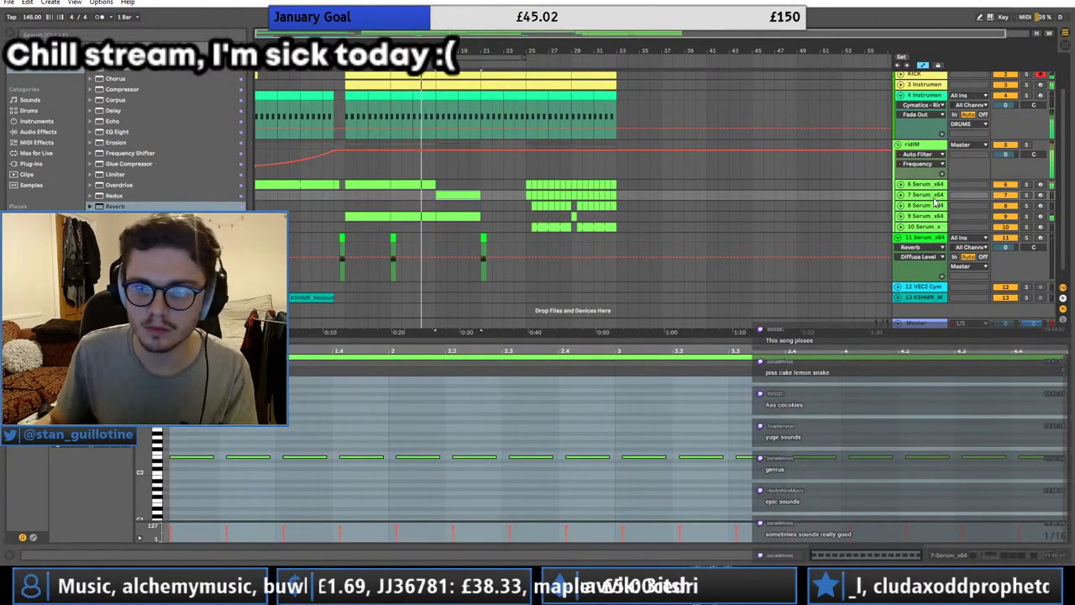
Step: Open the Serum instrument on the new track 7, examine its patch and close the window
{"action": "double_click", "coordinate": [934, 197]}
{"action": "left_click", "coordinate": [29, 441]}
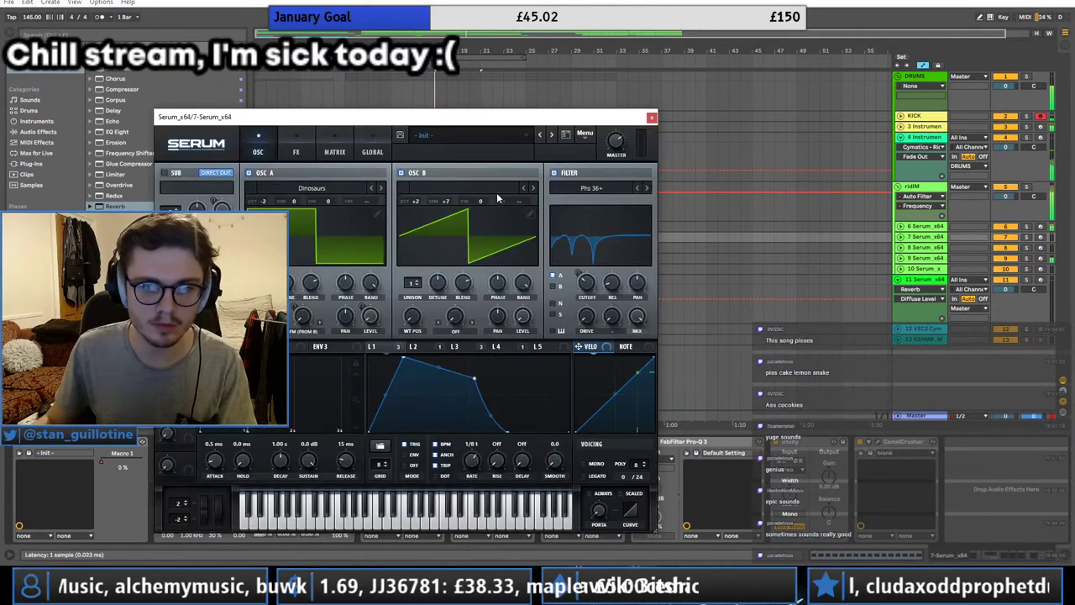
{"action": "left_click", "coordinate": [651, 116]}
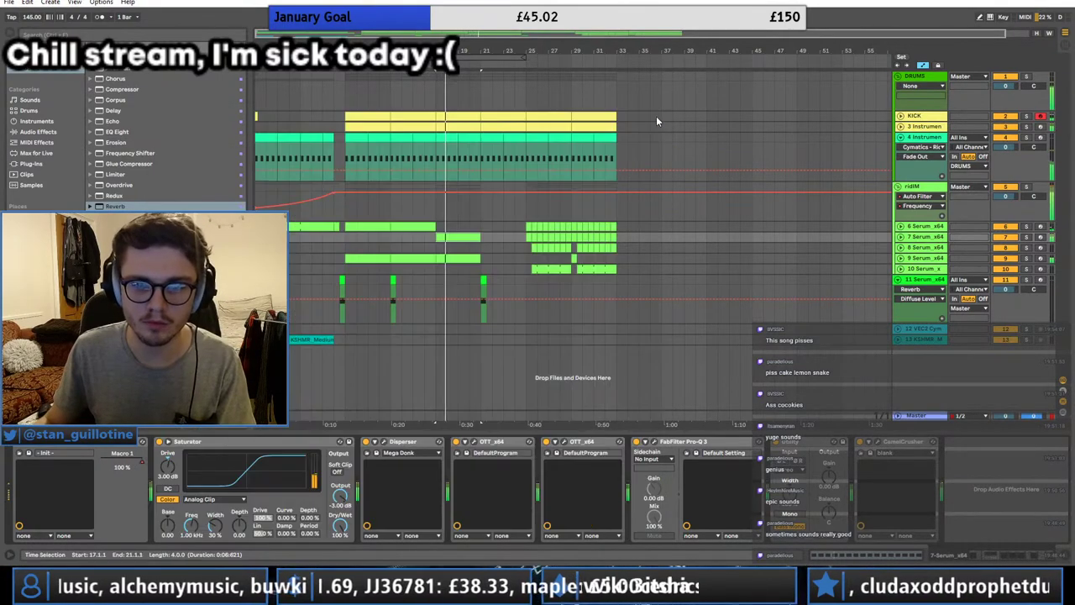
Step: Delete the duplicated clips on track 7 from bar 25 to bar 33
{"action": "left_click", "coordinate": [613, 235]}
{"action": "left_click", "coordinate": [519, 227], "text": "shift"}
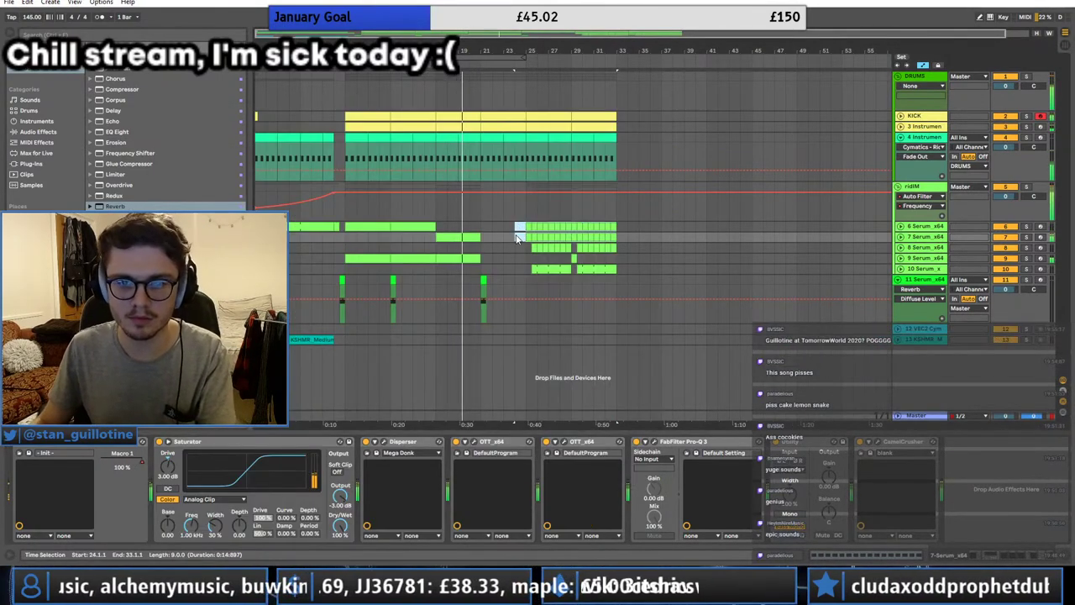
{"action": "left_click_drag", "start_coordinate": [516, 238], "coordinate": [521, 227]}
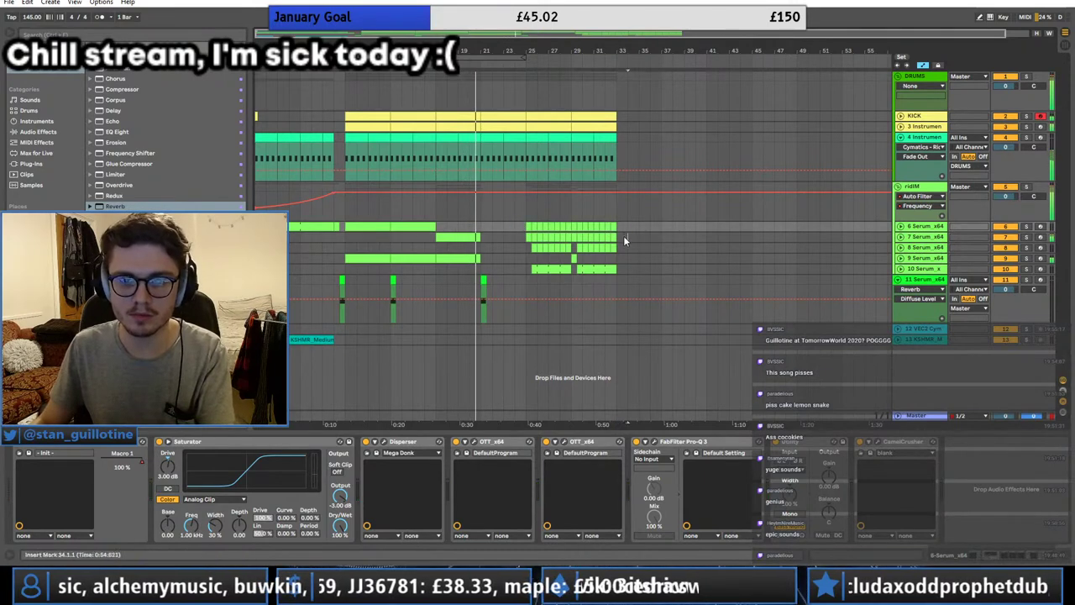
{"action": "left_click_drag", "start_coordinate": [623, 237], "coordinate": [508, 240]}
{"action": "key", "text": "Delete"}
Step: Duplicate the bar 17 to 21 clips on tracks 7 and 9 to fill bars 21 to 25, and play from bar 17
{"action": "key", "text": "space"}
{"action": "left_click", "coordinate": [478, 240]}
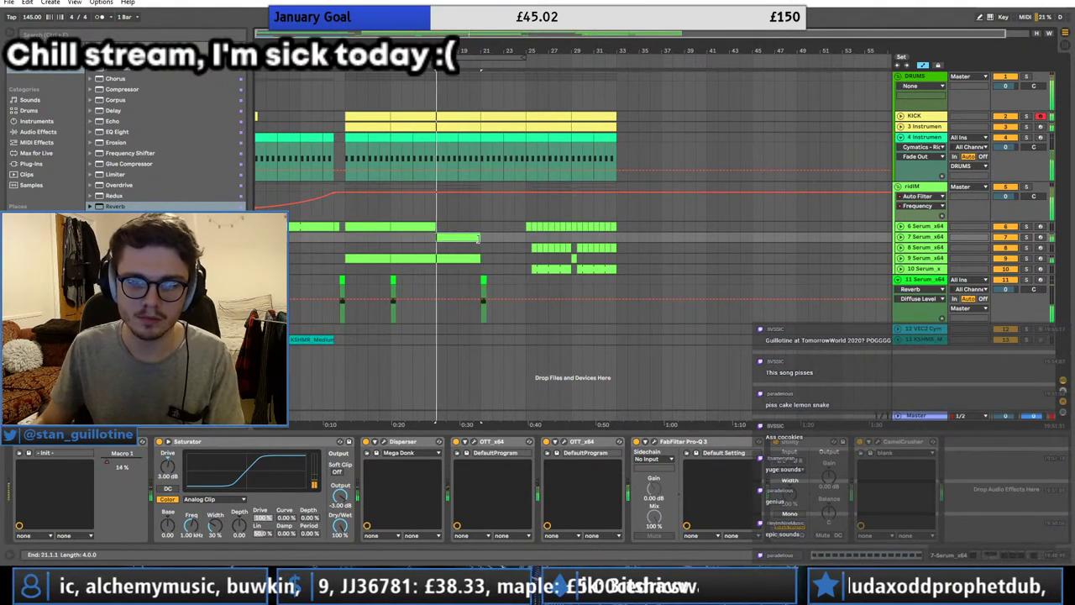
{"action": "key", "text": "ctrl+d"}
{"action": "left_click", "coordinate": [462, 250]}
{"action": "key", "text": "ctrl+d"}
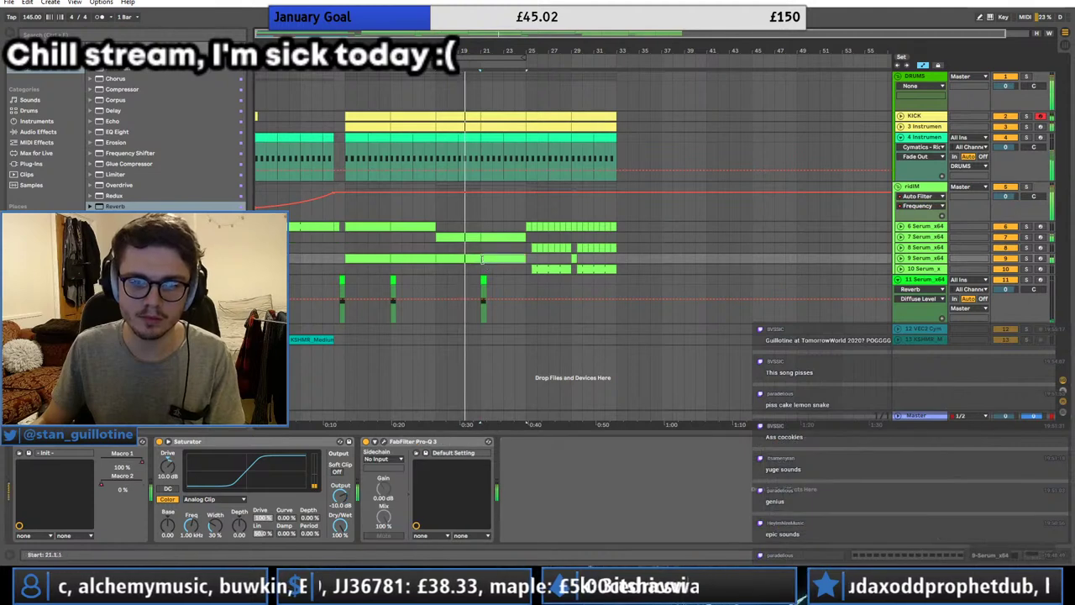
{"action": "key", "text": "space"}
{"action": "left_click", "coordinate": [436, 249]}
{"action": "key", "text": "space"}
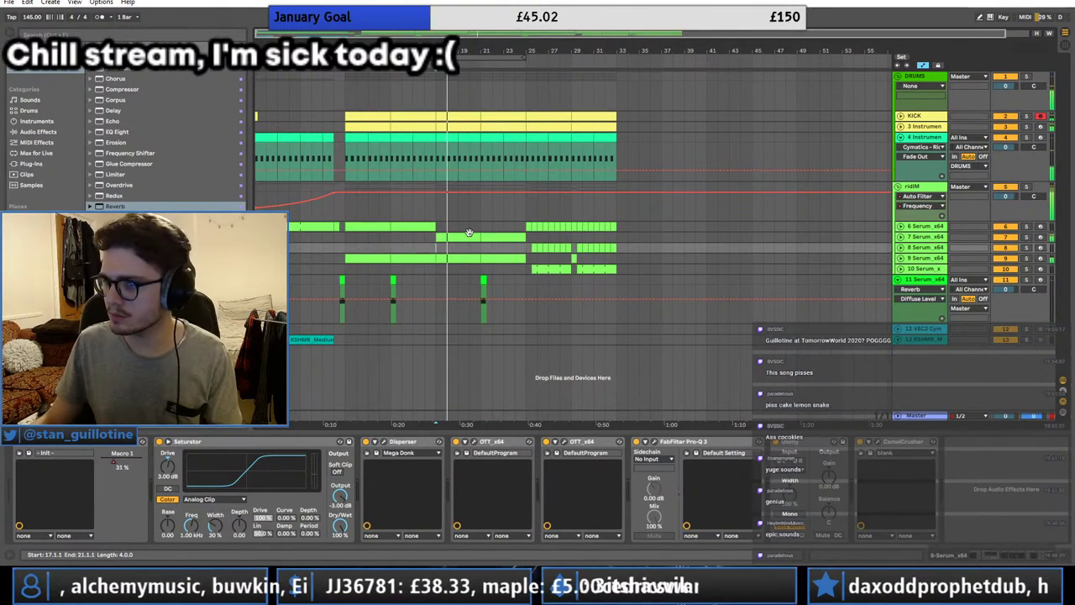
Step: Cut track 9's clip so it ends at bar 23, leaving bars 23 to 25 empty
{"action": "left_click_drag", "start_coordinate": [484, 48], "coordinate": [528, 134]}
{"action": "left_click", "coordinate": [525, 281]}
{"action": "left_click_drag", "start_coordinate": [460, 38], "coordinate": [462, 11]}
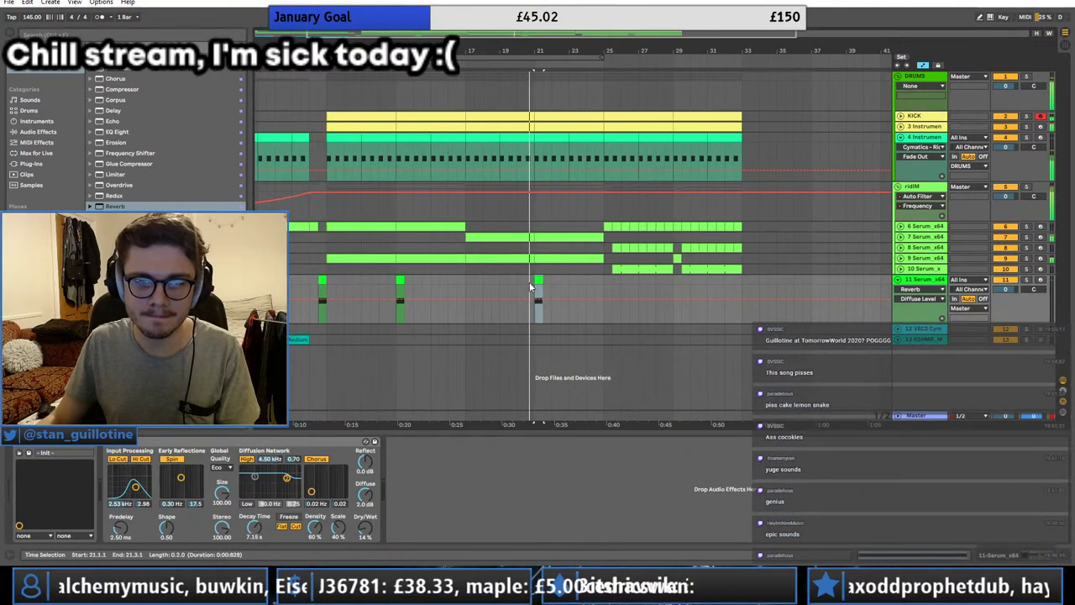
{"action": "left_click", "coordinate": [567, 254]}
{"action": "left_click", "coordinate": [577, 248]}
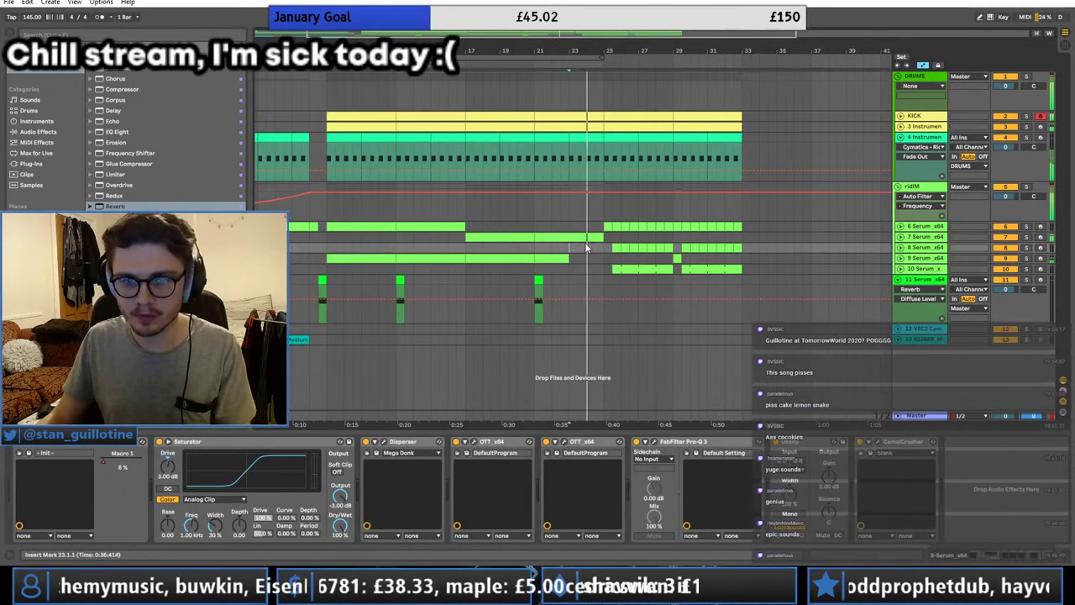
Step: Clear the last half bar before bar 25 on tracks 3 and 4, and play the gap from bar 23
{"action": "left_click_drag", "start_coordinate": [601, 138], "coordinate": [594, 129]}
{"action": "left_click", "coordinate": [597, 117]}
{"action": "left_click", "coordinate": [600, 127]}
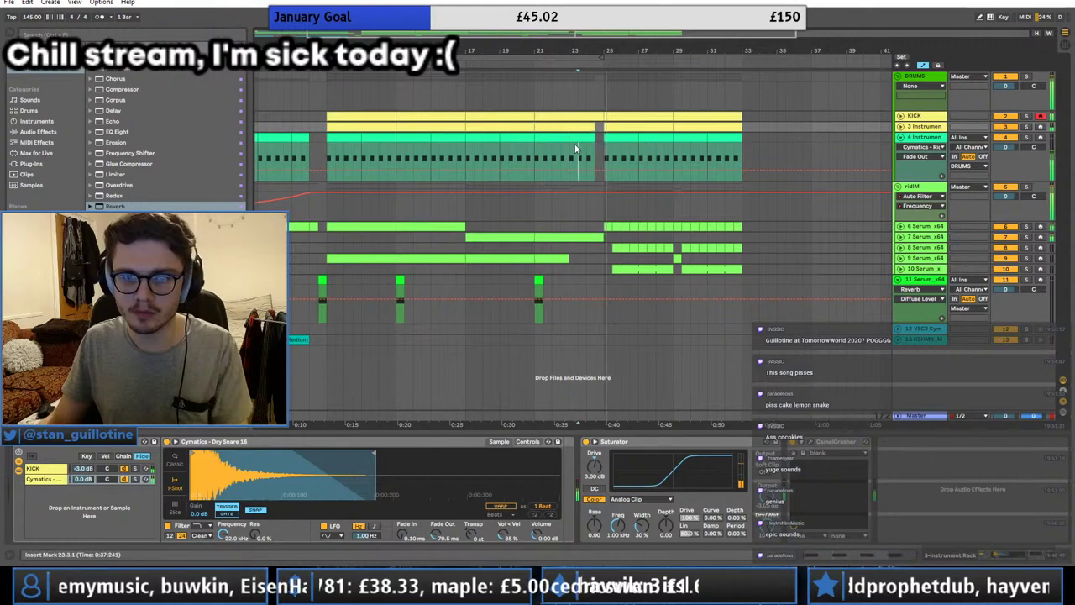
{"action": "left_click", "coordinate": [569, 151]}
{"action": "left_click", "coordinate": [910, 237]}
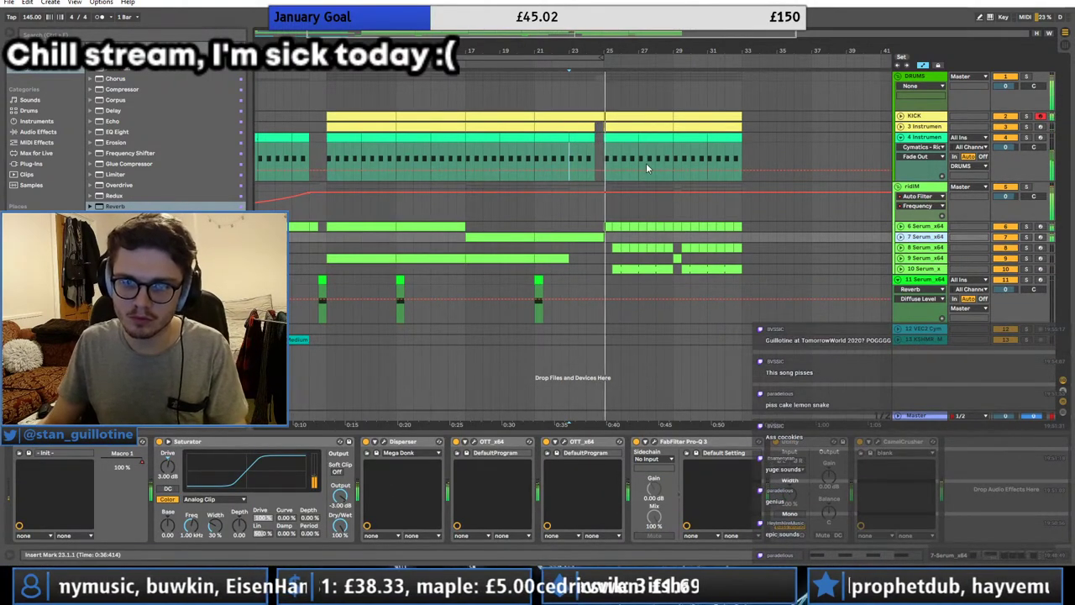
{"action": "left_click", "coordinate": [632, 227]}
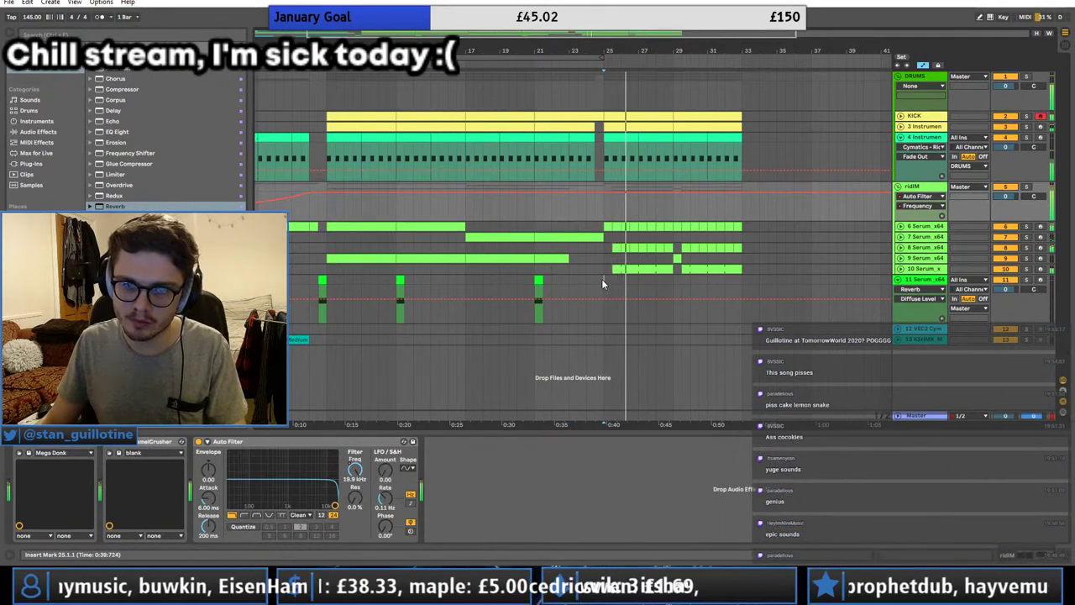
Step: Try filling bars 23 to 25 on track 8 with copies of its one-bar clip from the bar 25 section
{"action": "left_click", "coordinate": [601, 278]}
{"action": "left_click", "coordinate": [583, 248]}
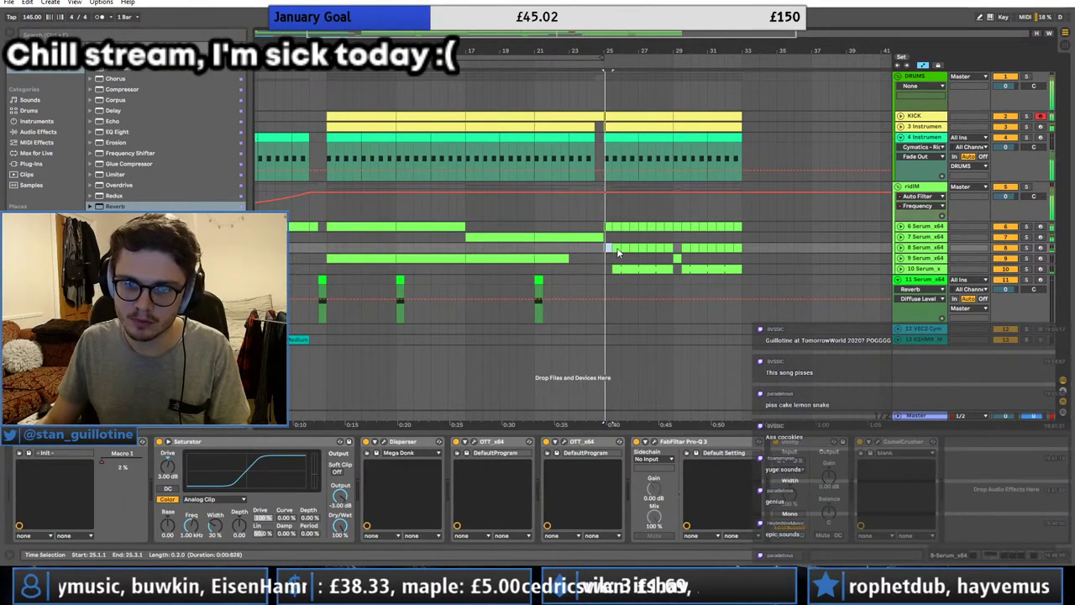
{"action": "left_click", "coordinate": [628, 252]}
{"action": "left_click", "coordinate": [571, 249]}
{"action": "key", "text": "ctrl+v"}
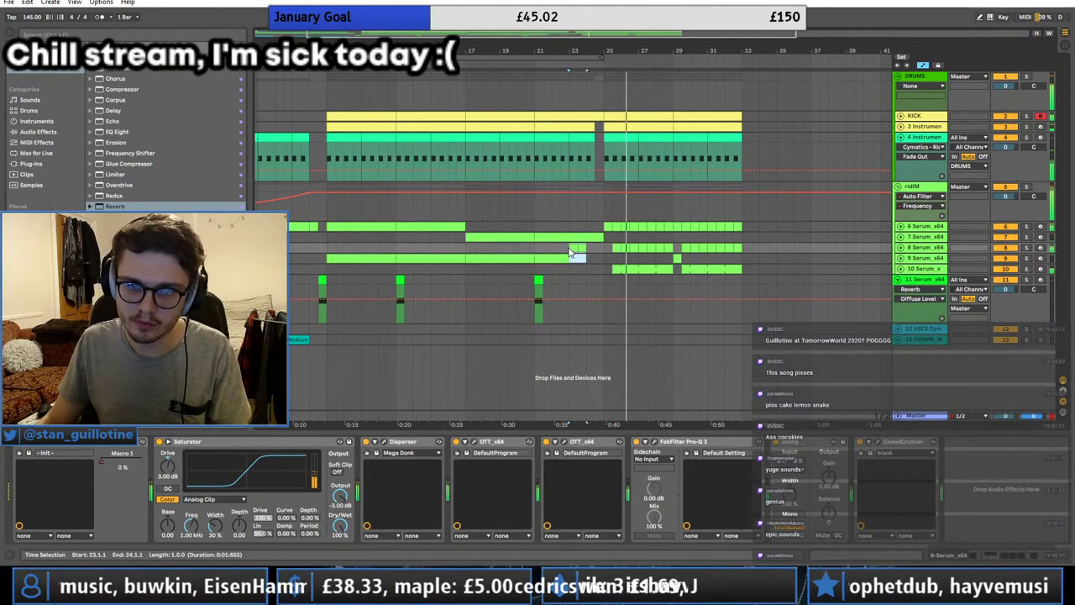
{"action": "key", "text": "space"}
{"action": "key", "text": "space"}
{"action": "key", "text": "ctrl+d"}
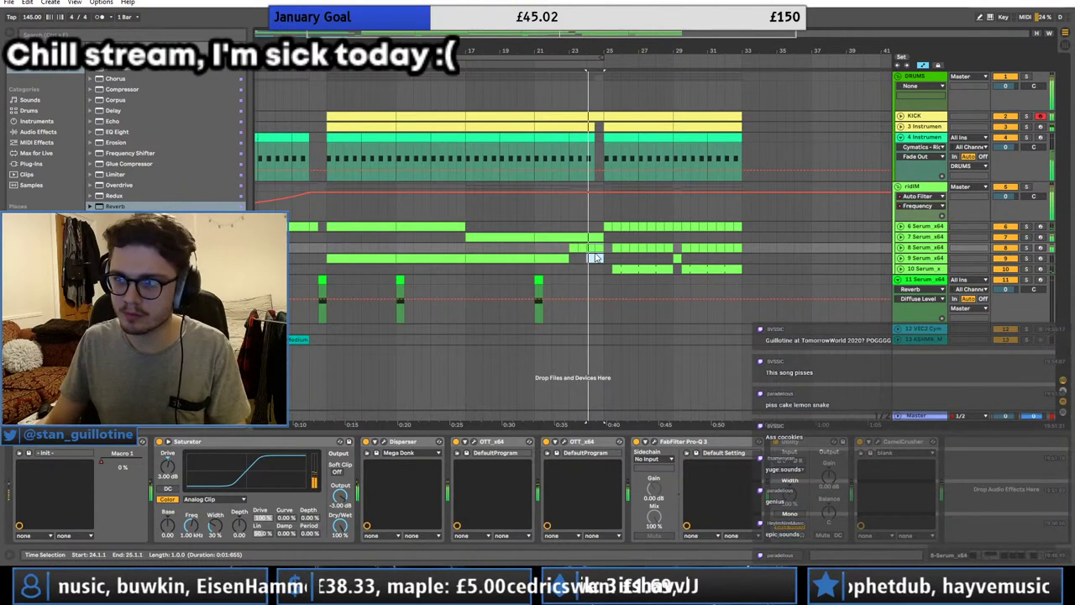
{"action": "key", "text": "Delete"}
Step: Automate the ridiM group's Auto Filter frequency to drop at bar 23 and ramp back up to 19.9 kHz at bar 25
{"action": "left_click", "coordinate": [566, 208]}
{"action": "left_click", "coordinate": [571, 193]}
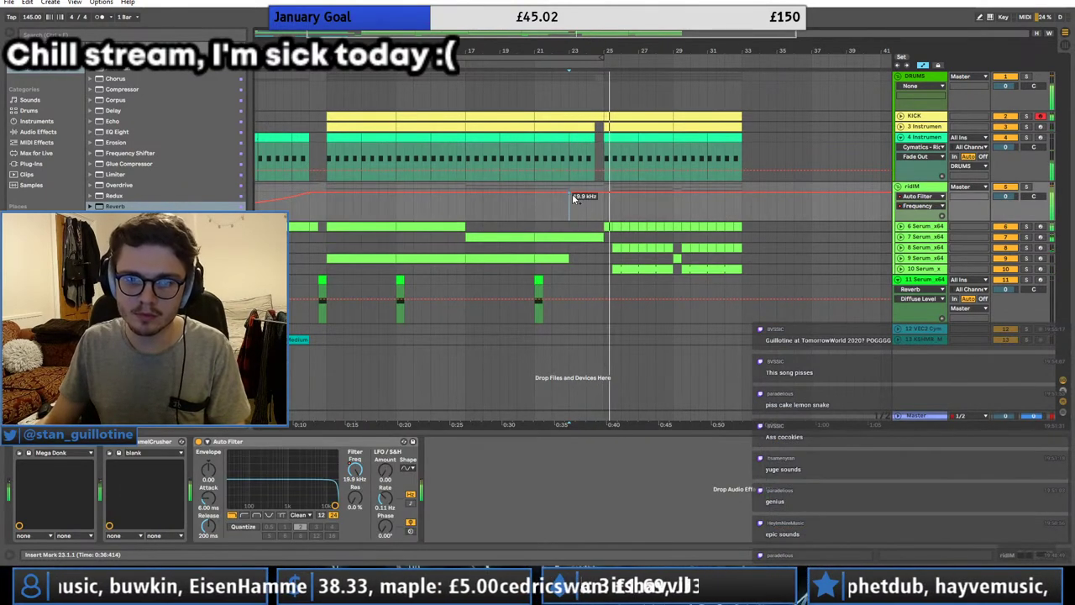
{"action": "left_click", "coordinate": [603, 193]}
{"action": "key", "text": "space"}
{"action": "key", "text": "space"}
{"action": "left_click_drag", "start_coordinate": [571, 193], "coordinate": [569, 203]}
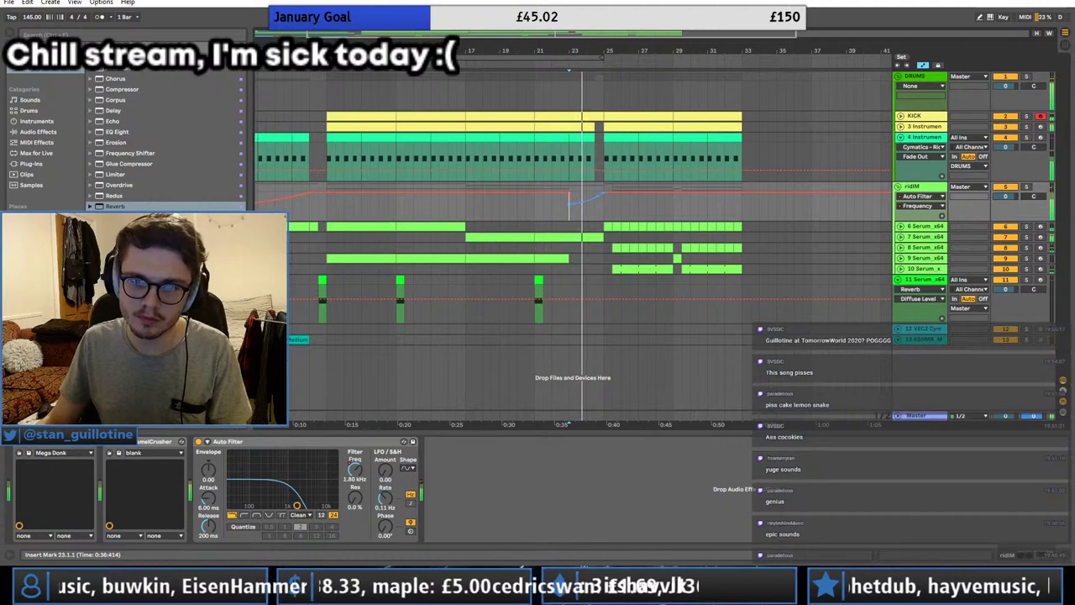
{"action": "left_click", "coordinate": [897, 186]}
{"action": "left_click", "coordinate": [898, 186]}
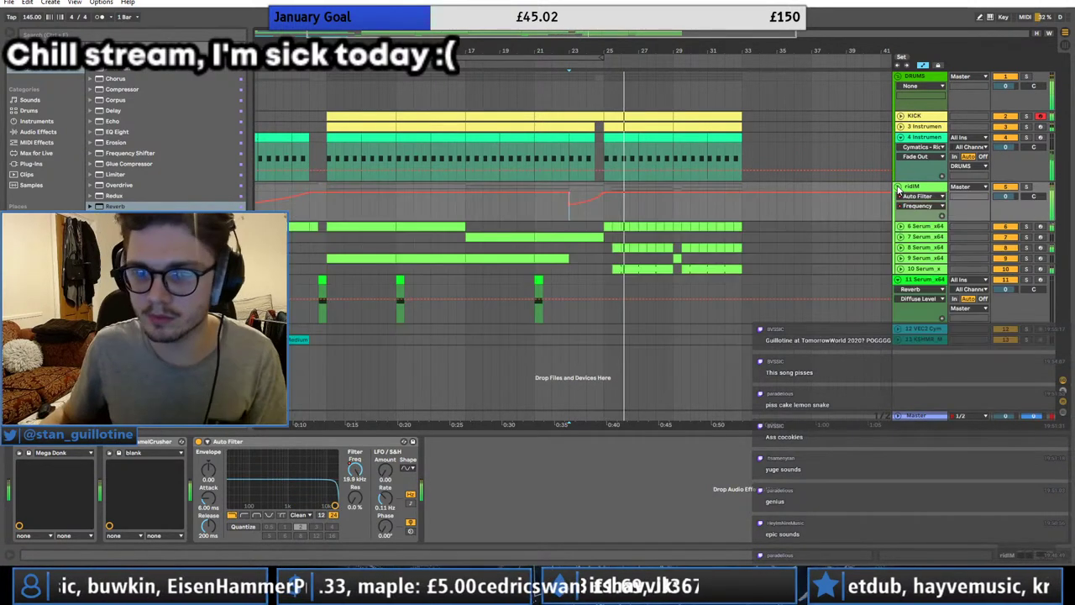
{"action": "left_click", "coordinate": [603, 243]}
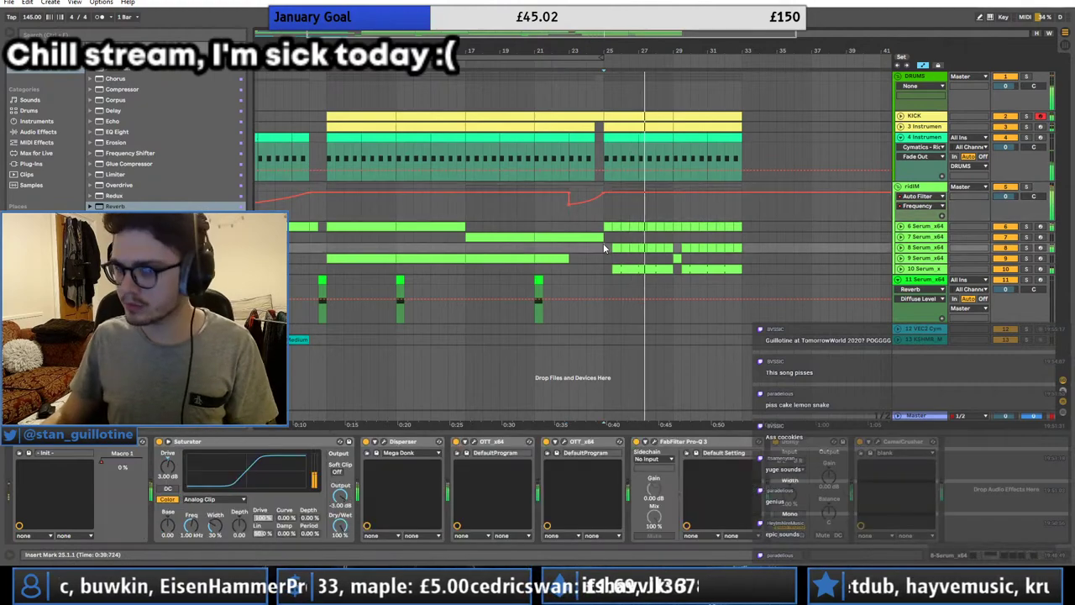
Step: Fold the ridiM group and track 4, and duplicate all drum and bass clips from bars 25 to 33 up to bar 41
{"action": "left_click", "coordinate": [897, 187]}
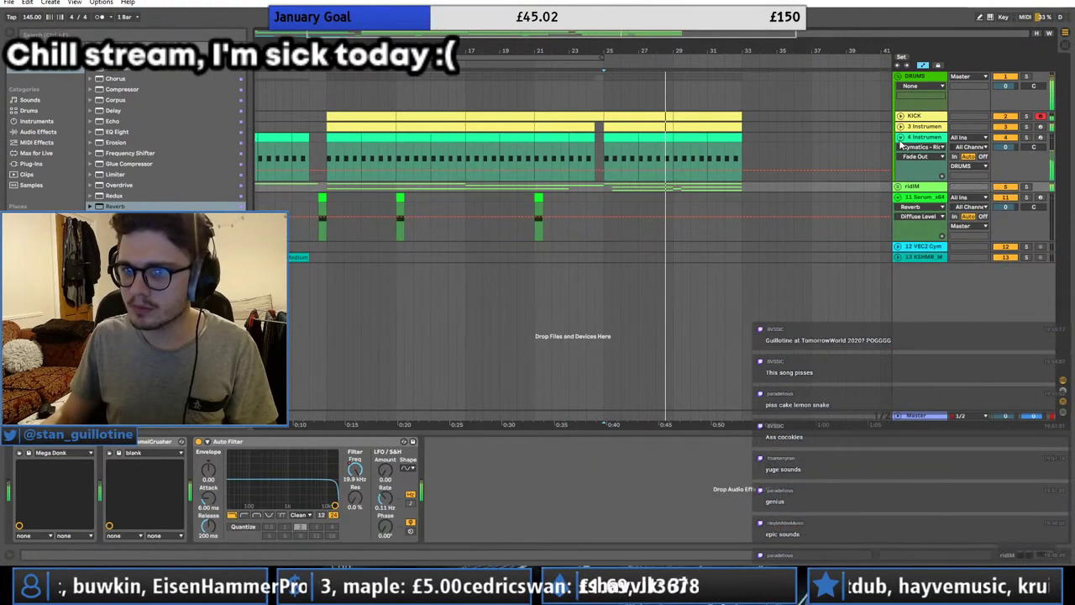
{"action": "left_click", "coordinate": [900, 137]}
{"action": "double_click", "coordinate": [814, 35]}
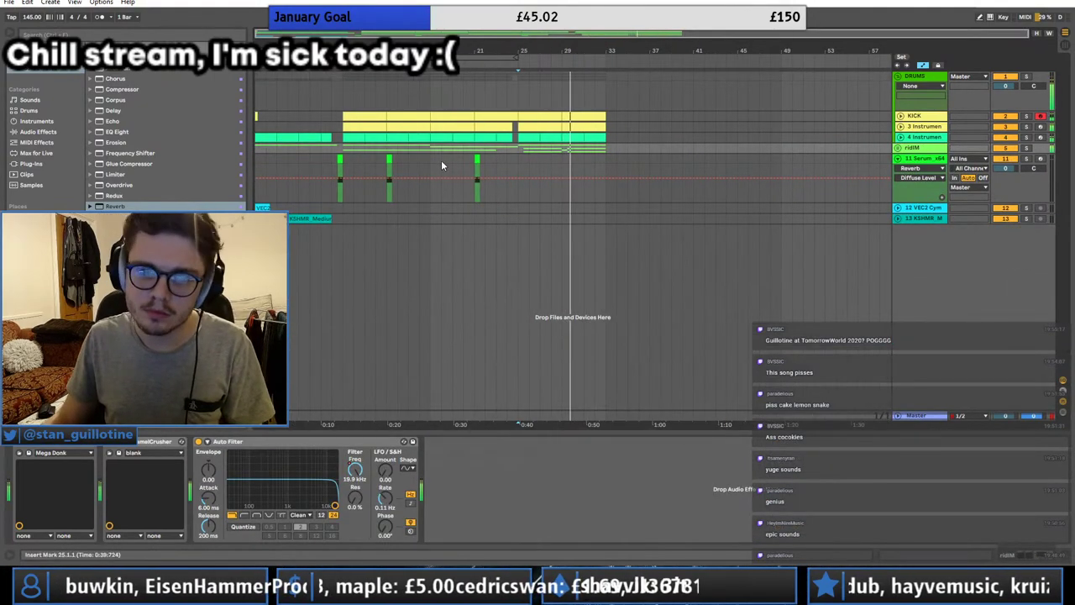
{"action": "left_click", "coordinate": [356, 124]}
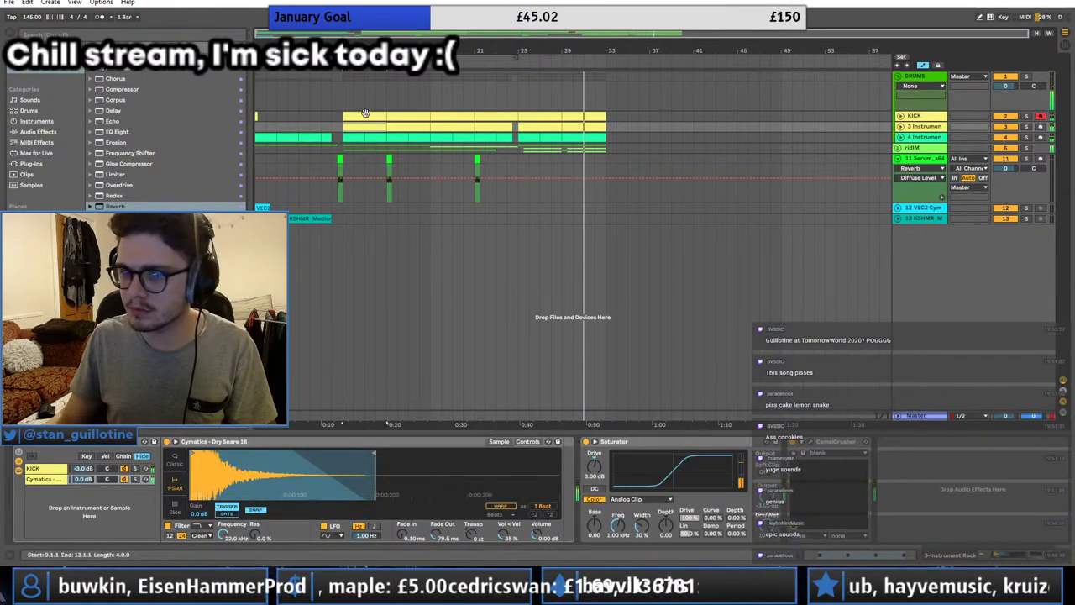
{"action": "left_click_drag", "start_coordinate": [518, 151], "coordinate": [607, 120]}
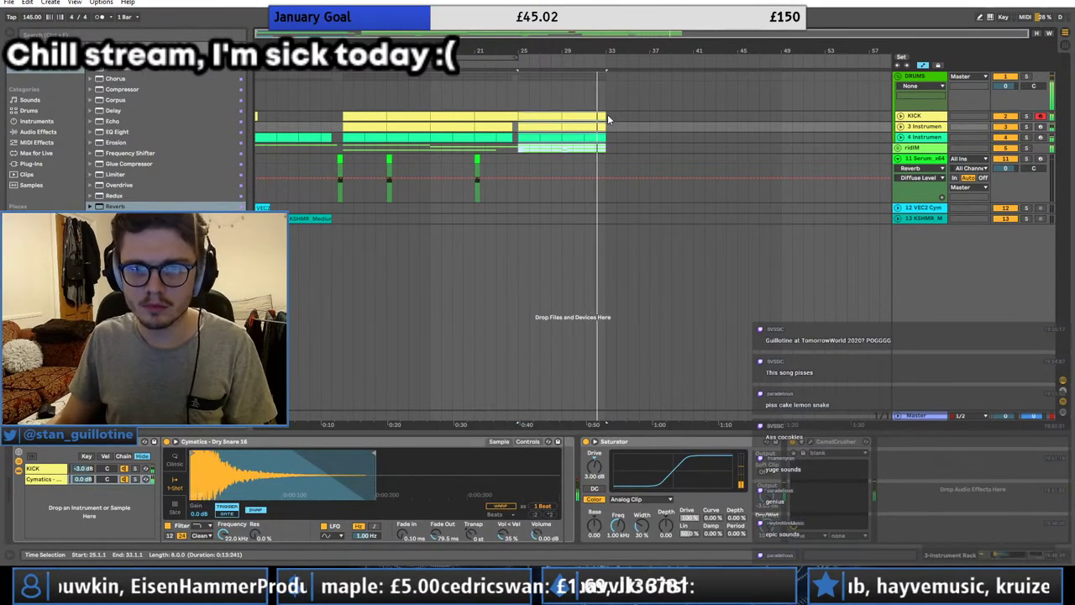
{"action": "key", "text": "ctrl+d"}
Step: Play the duplicated section from bar 33 and fold track 11
{"action": "left_click", "coordinate": [477, 159]}
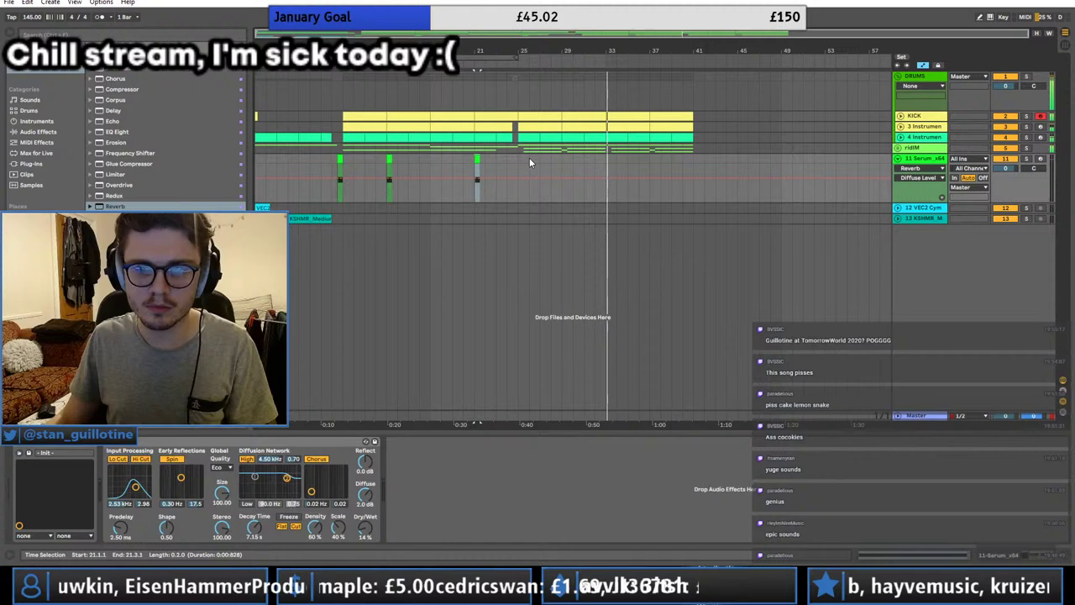
{"action": "left_click", "coordinate": [608, 159]}
{"action": "key", "text": "space"}
{"action": "key", "text": "space"}
{"action": "left_click_drag", "start_coordinate": [671, 53], "coordinate": [703, 64]}
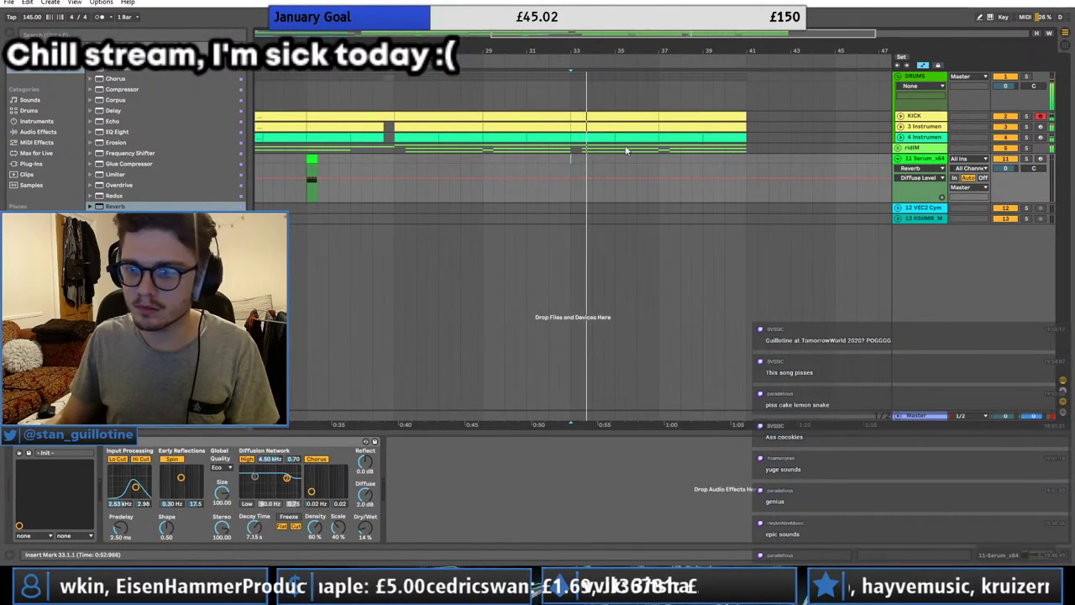
{"action": "scroll", "coordinate": [772, 154], "scroll_direction": "down", "scroll_amount": 2}
{"action": "left_click", "coordinate": [898, 159]}
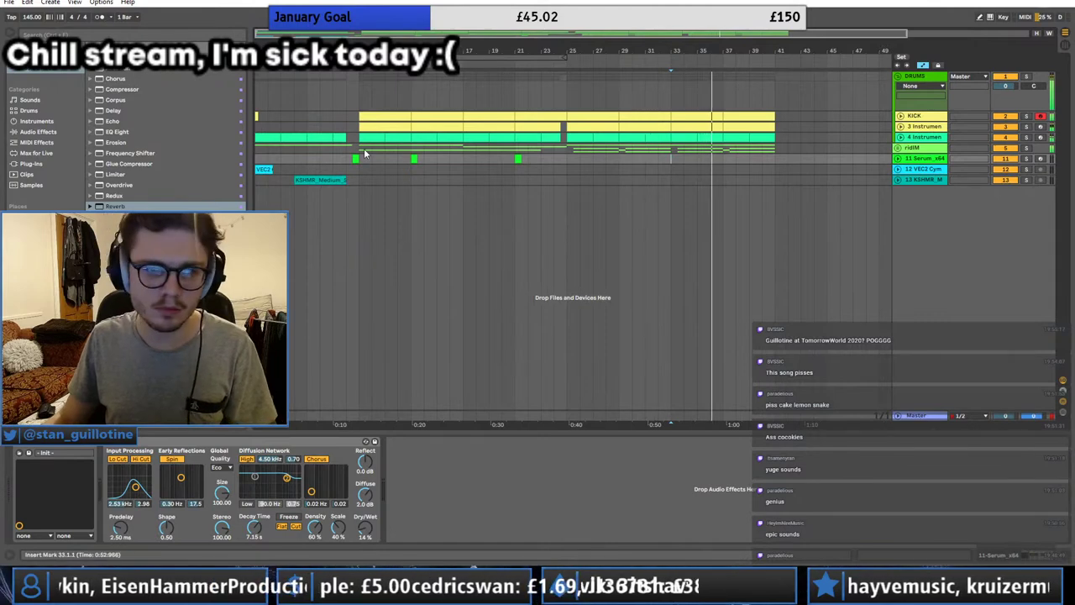
Step: Play the arrangement from bar 1 to review the intro
{"action": "left_click", "coordinate": [265, 150]}
{"action": "left_click", "coordinate": [258, 150]}
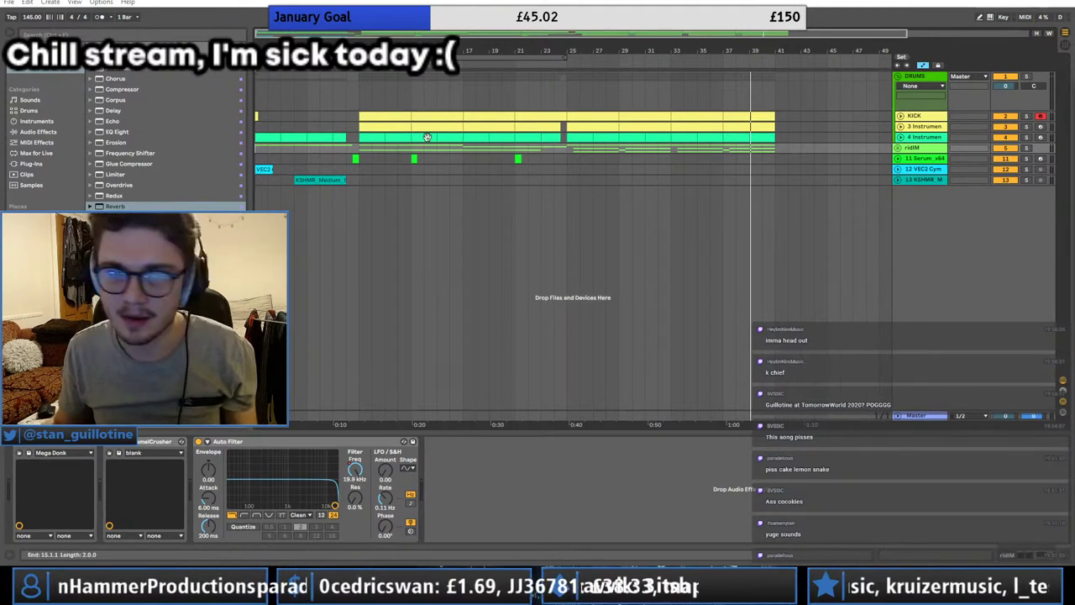
{"action": "left_click", "coordinate": [258, 152]}
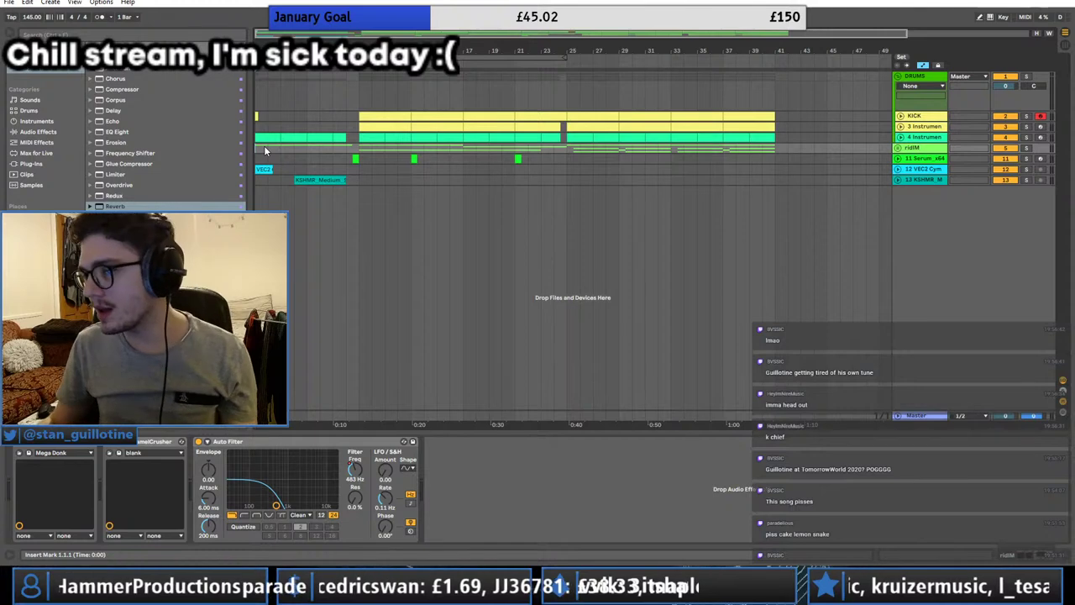
{"action": "key", "text": "space"}
{"action": "left_click_drag", "start_coordinate": [259, 37], "coordinate": [258, 67]}
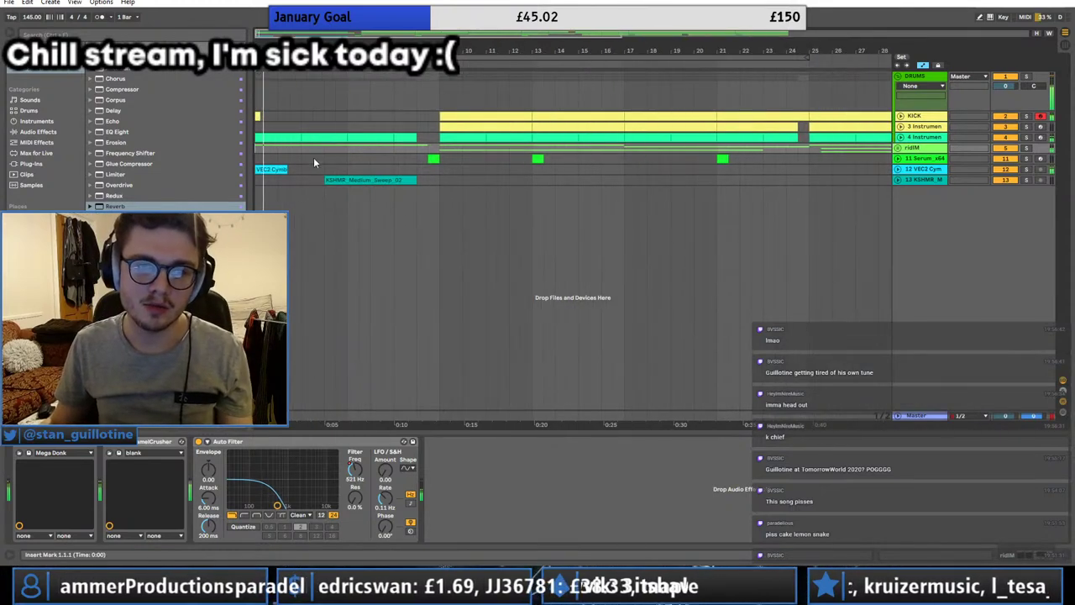
Step: Solo track 12 and replace its cymbal clip at bar 1 with the VEC2 Cymbals Crash 07 sample
{"action": "left_click", "coordinate": [897, 170]}
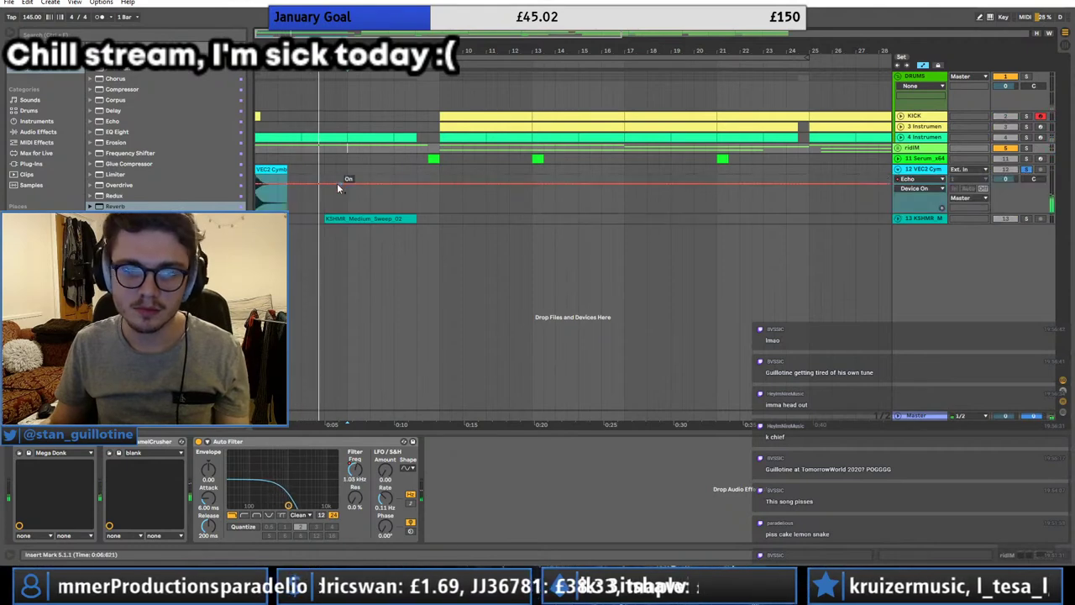
{"action": "left_click", "coordinate": [277, 169]}
{"action": "key", "text": "s"}
{"action": "key", "text": "Delete"}
{"action": "left_click", "coordinate": [31, 249]}
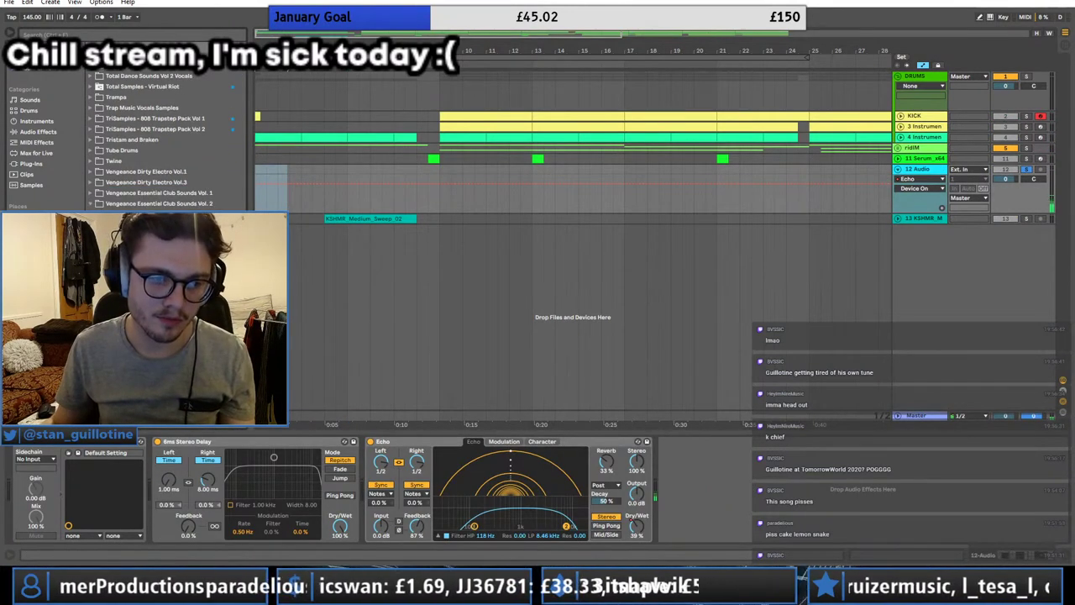
{"action": "left_click_drag", "start_coordinate": [160, 269], "coordinate": [261, 201]}
{"action": "key", "text": "ctrl+z"}
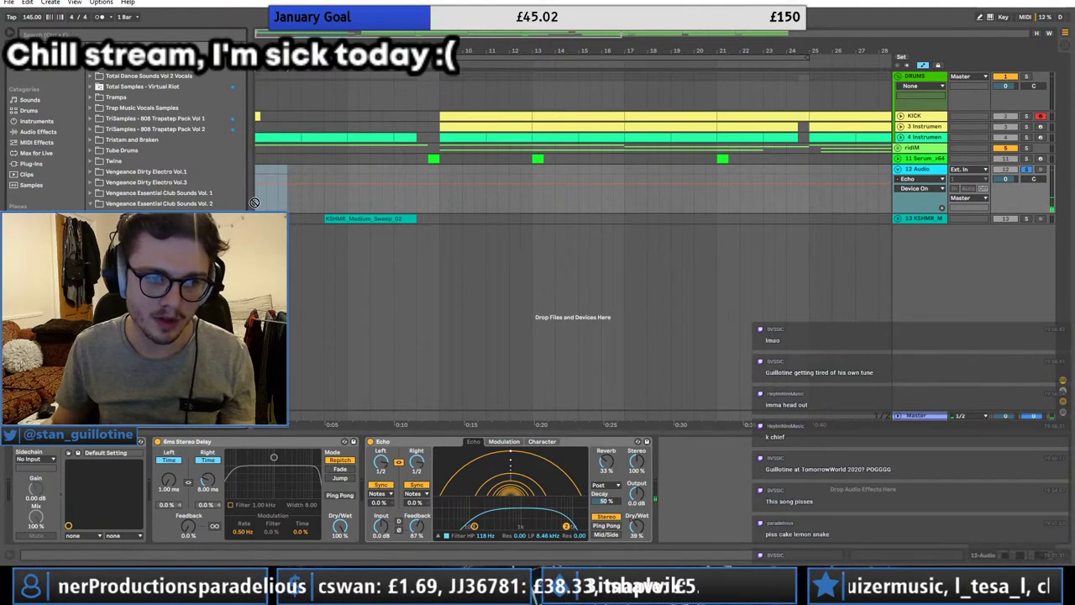
{"action": "key", "text": "ctrl+y"}
{"action": "left_click", "coordinate": [116, 370]}
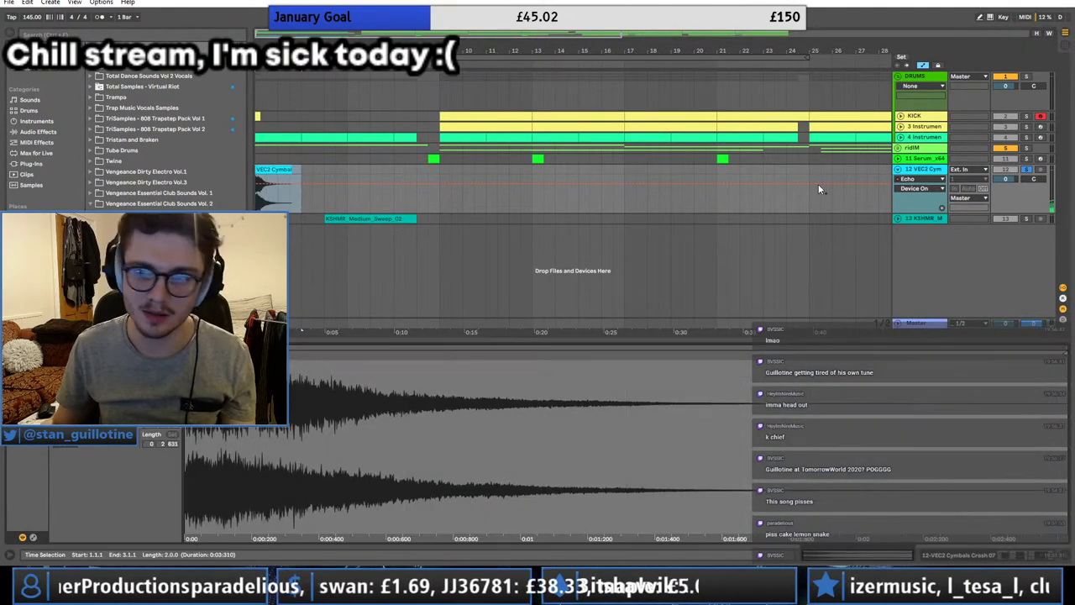
Step: Unsolo track 12, raise the reverb level of its Echo while playing the crash, and fold the track
{"action": "double_click", "coordinate": [922, 169]}
{"action": "key", "text": "space"}
{"action": "left_click", "coordinate": [637, 525]}
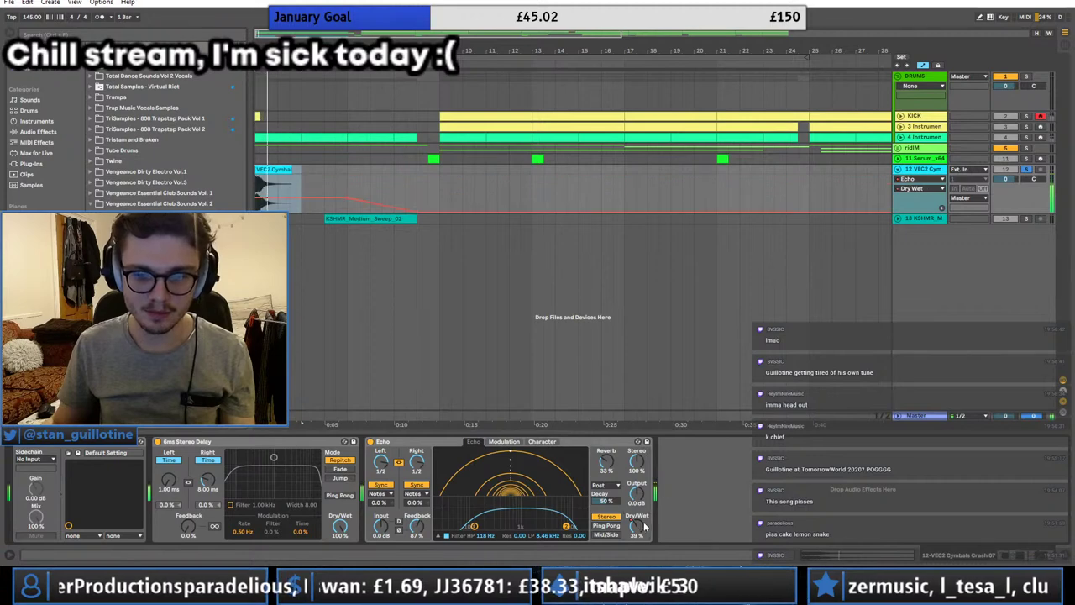
{"action": "left_click", "coordinate": [1027, 170]}
{"action": "key", "text": "space"}
{"action": "key", "text": "space"}
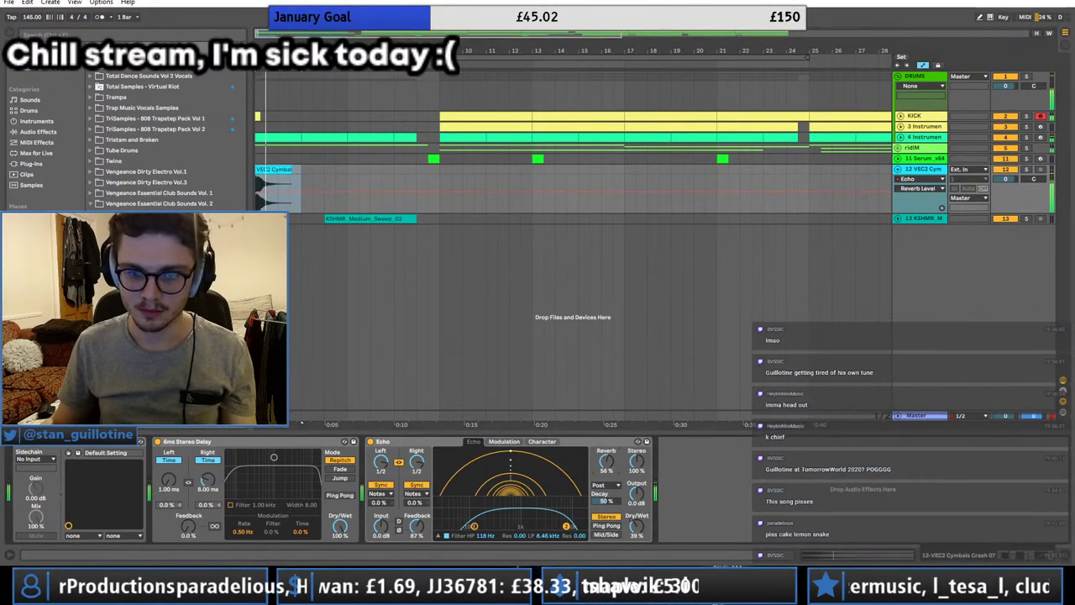
{"action": "left_click_drag", "start_coordinate": [608, 462], "coordinate": [608, 430]}
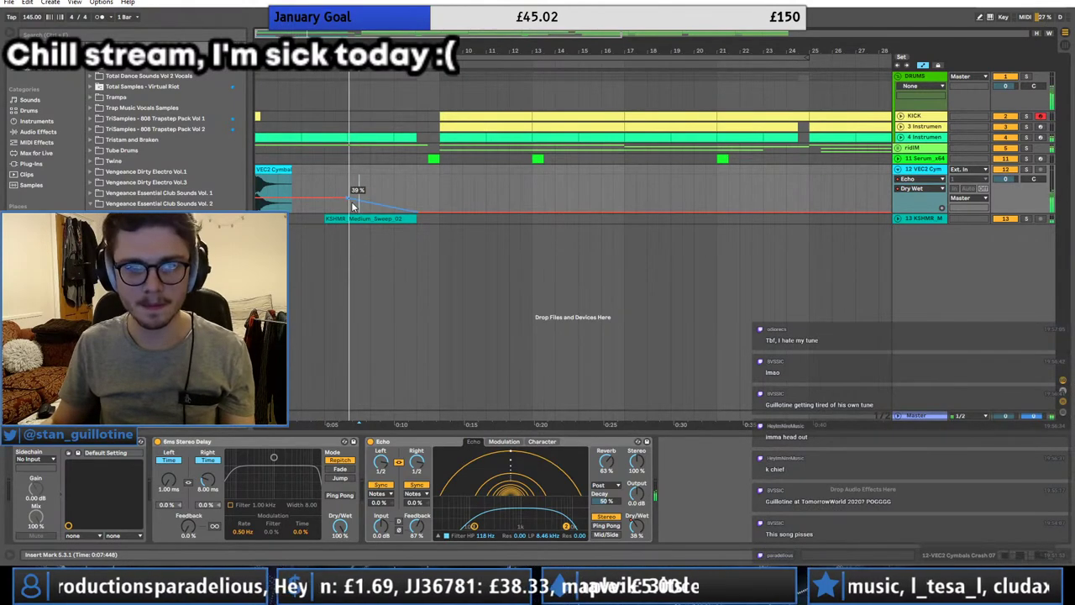
{"action": "left_click", "coordinate": [899, 169]}
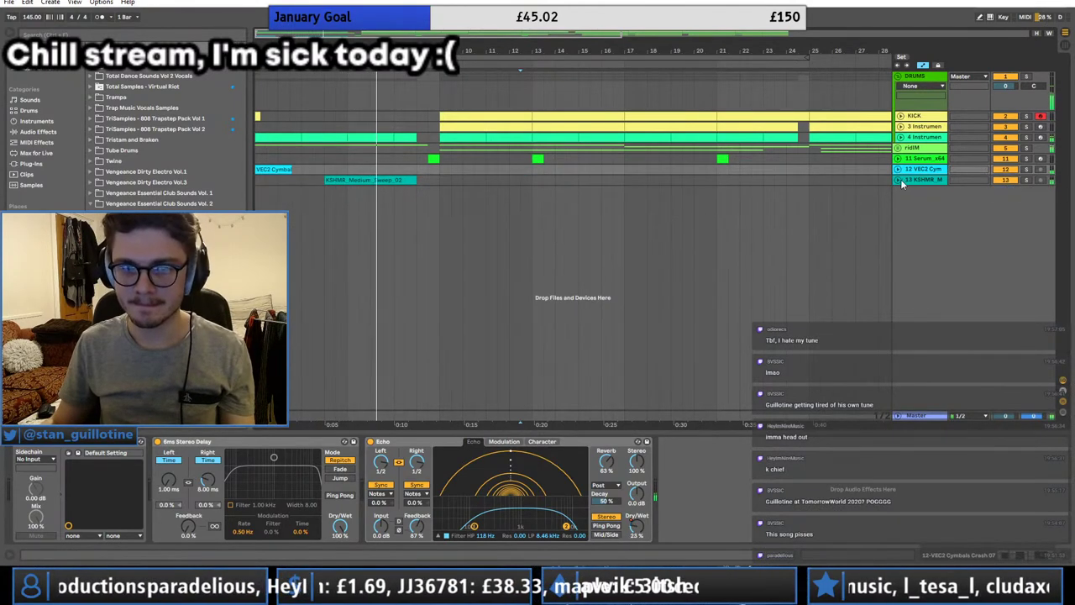
Step: Unfold track 13 with the KSHMR_Medium_Sweep_02 clip, add a Repitch stereo delay to it, and save the set
{"action": "left_click", "coordinate": [899, 179]}
{"action": "left_click", "coordinate": [899, 180]}
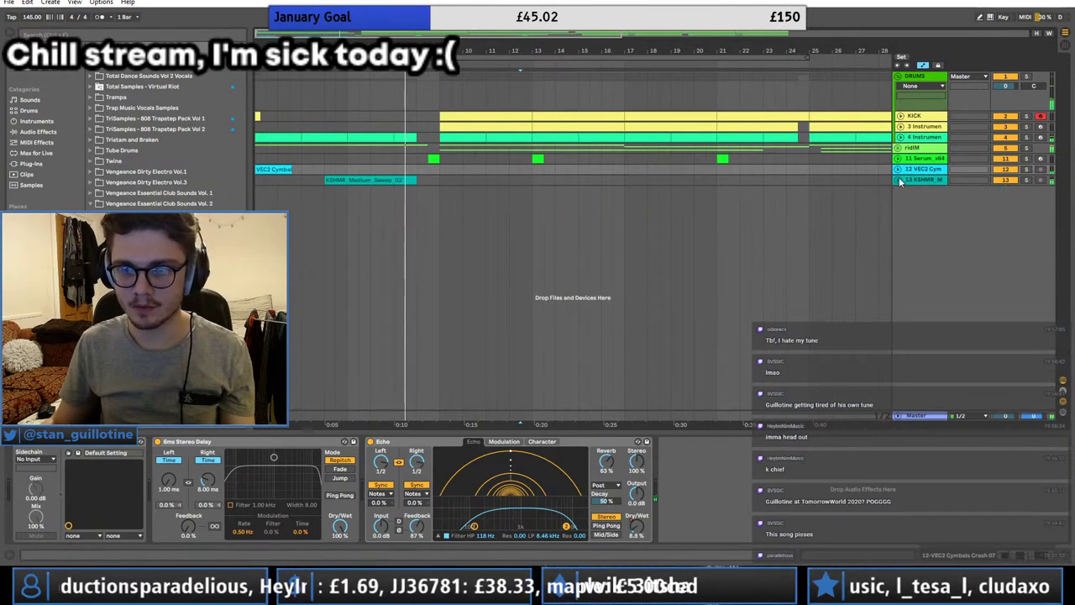
{"action": "left_click_drag", "start_coordinate": [924, 184], "coordinate": [923, 222]}
{"action": "left_click", "coordinate": [377, 181]}
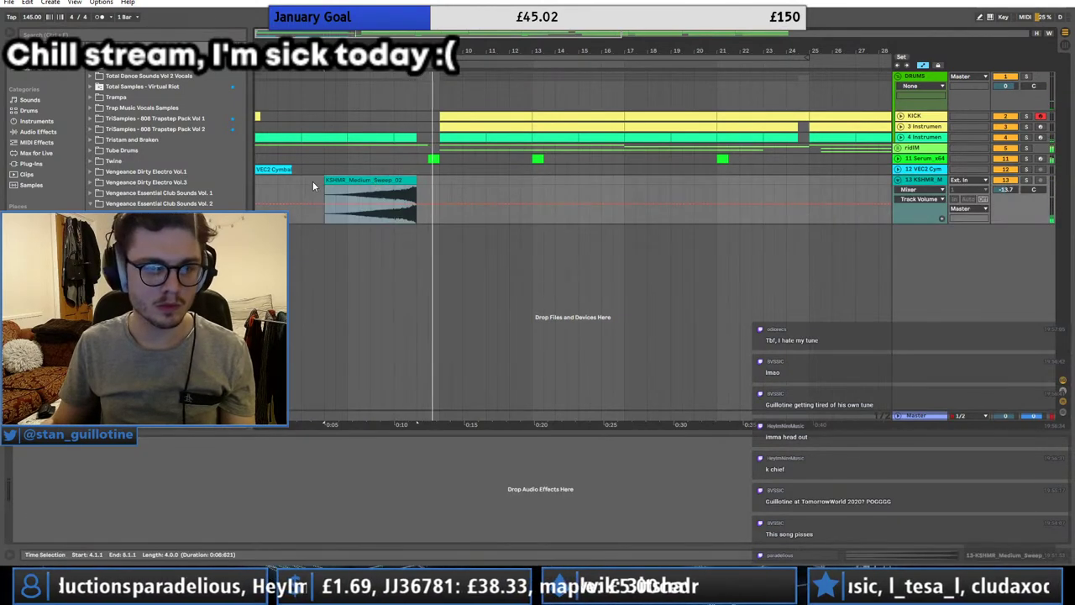
{"action": "scroll", "coordinate": [185, 252], "scroll_direction": "up", "scroll_amount": 15}
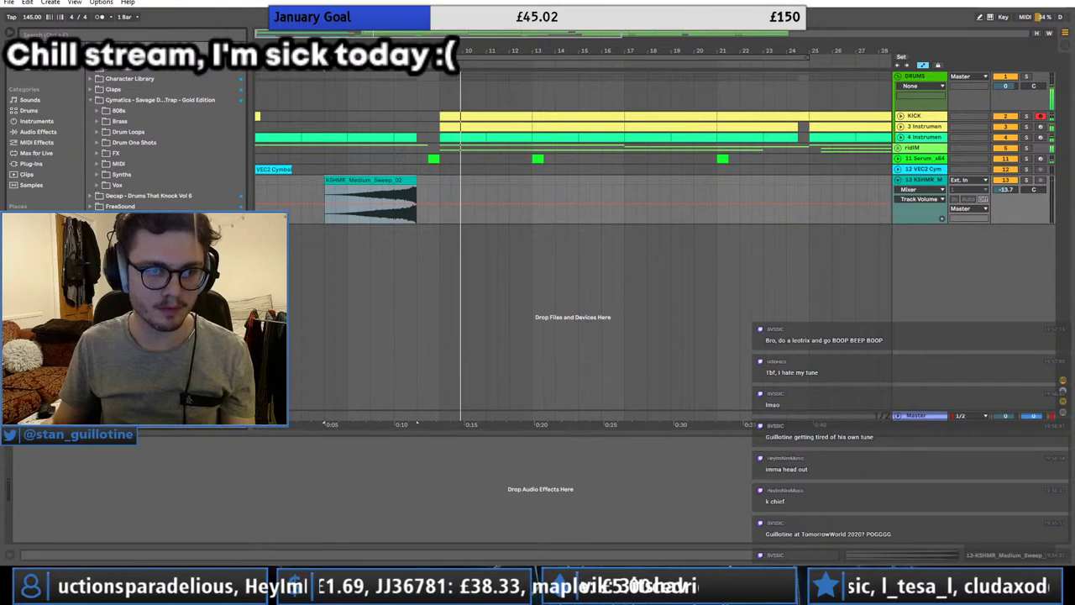
{"action": "left_click_drag", "start_coordinate": [185, 252], "coordinate": [356, 179]}
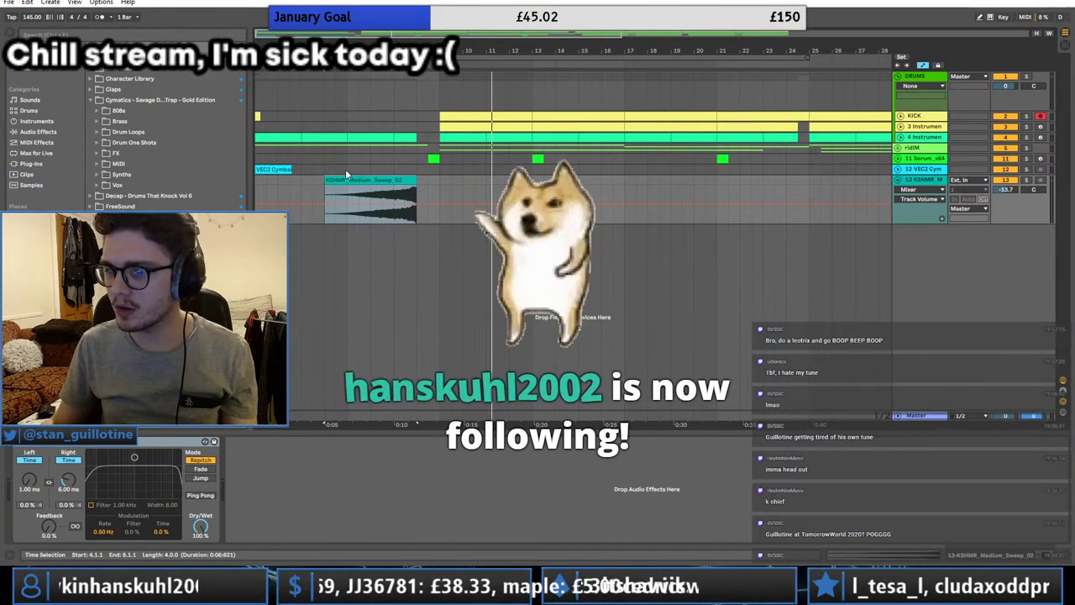
{"action": "key", "text": "ctrl+s"}
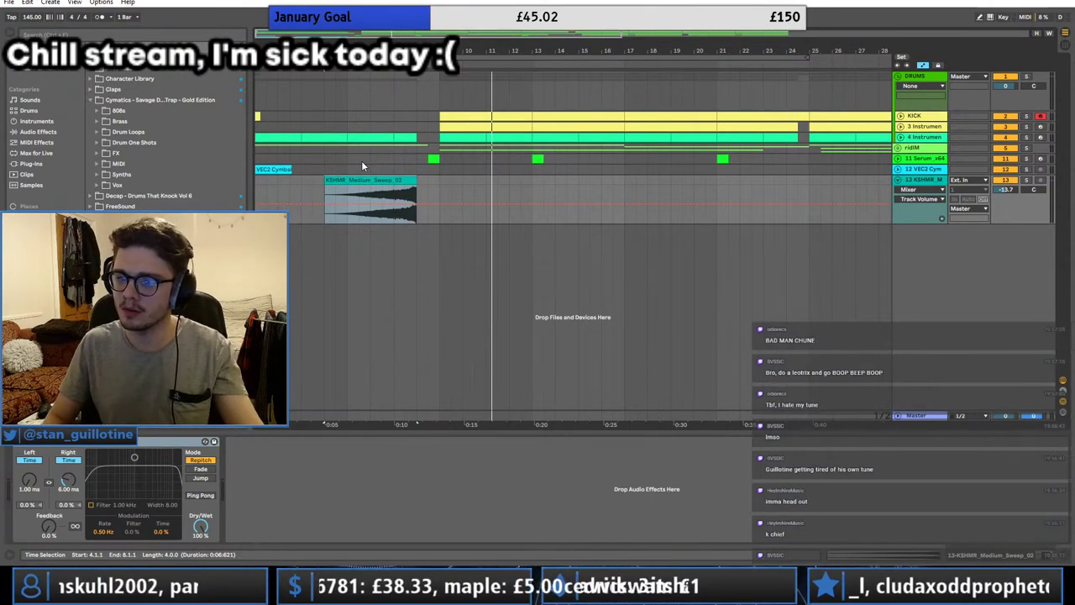
Step: Play the transition into the drop from just before bar 9
{"action": "left_click", "coordinate": [420, 167]}
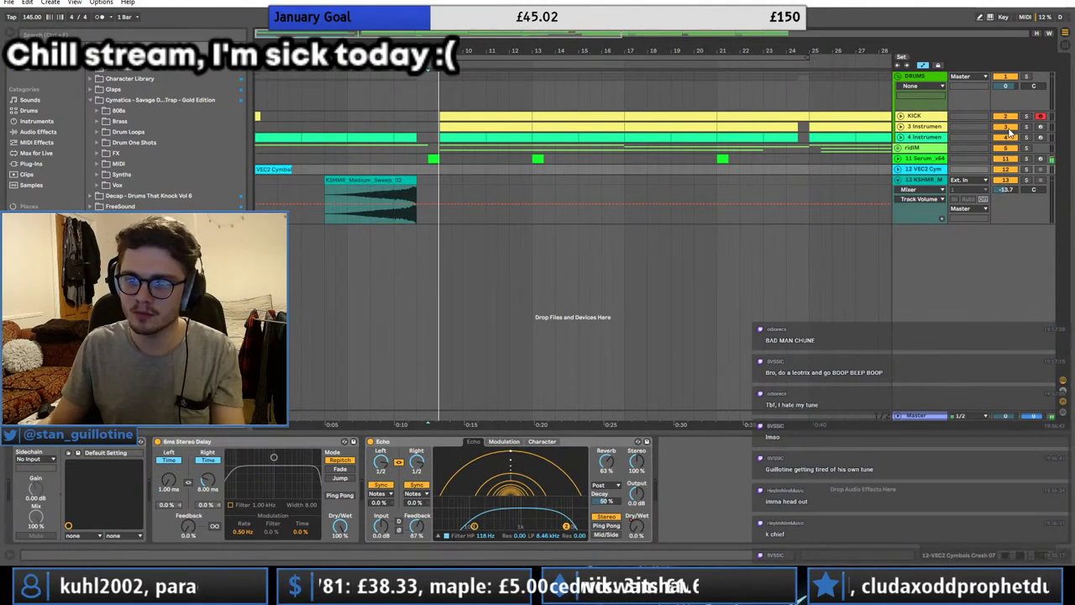
{"action": "left_click", "coordinate": [913, 186]}
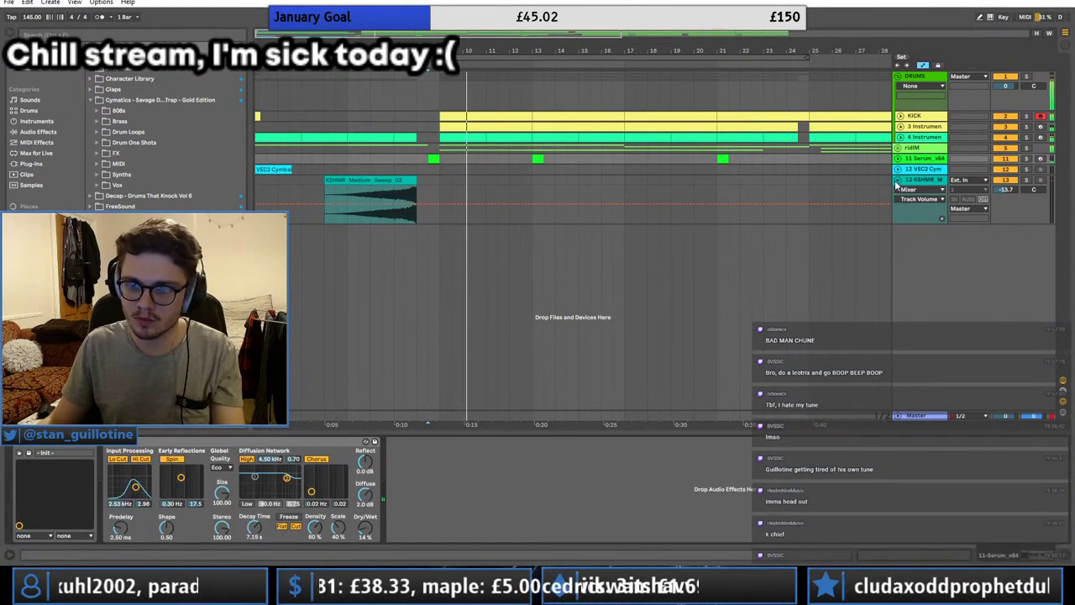
Step: Fold the KSHMR sweep track and insert a new audio track below it
{"action": "left_click", "coordinate": [898, 179]}
{"action": "left_click", "coordinate": [907, 212]}
{"action": "right_click", "coordinate": [908, 213]}
{"action": "left_click", "coordinate": [769, 225]}
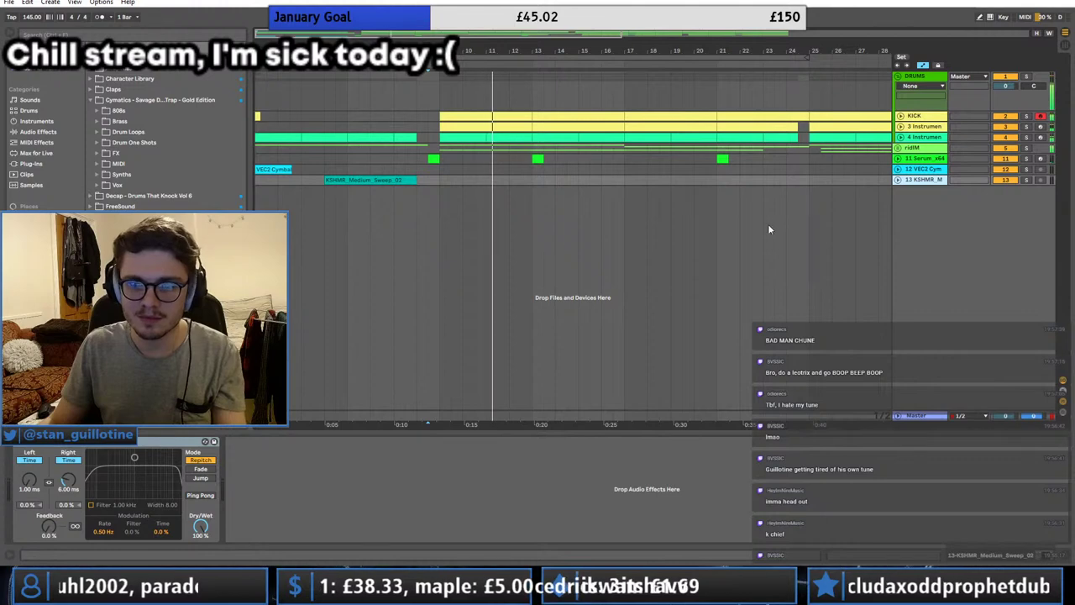
{"action": "key", "text": "ctrl+t"}
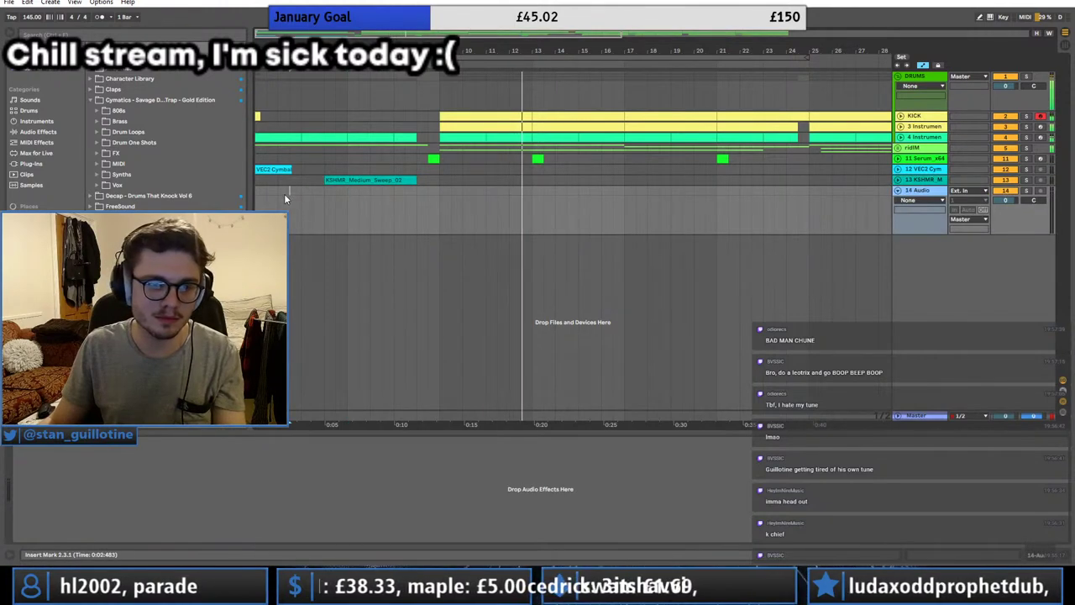
Step: Load the OTT plug-in onto the new audio track 14 and close its window
{"action": "left_click", "coordinate": [286, 192]}
{"action": "left_click", "coordinate": [91, 100]}
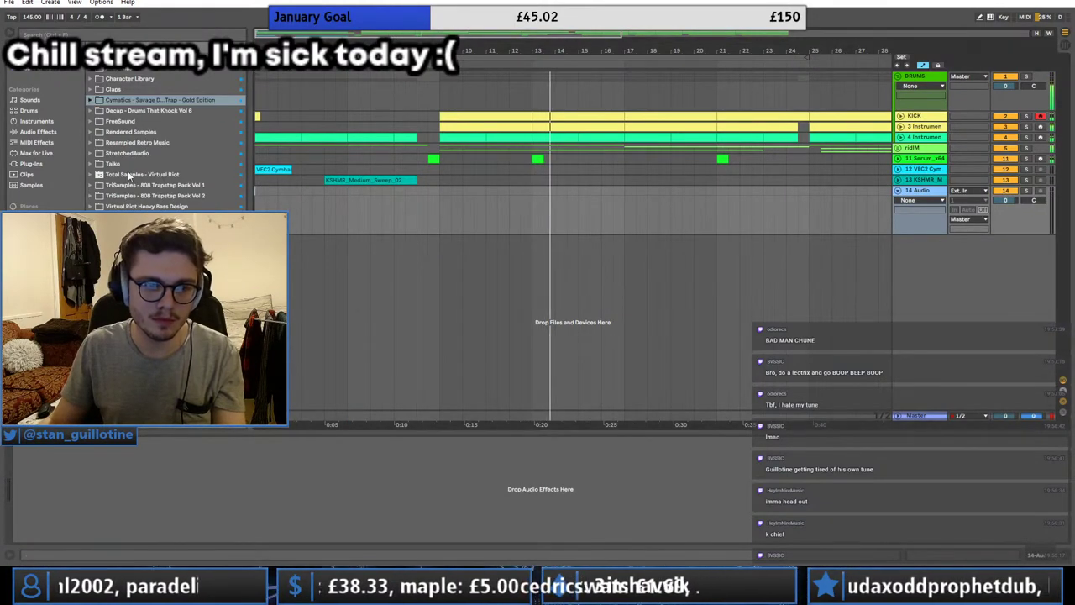
{"action": "left_click", "coordinate": [34, 163]}
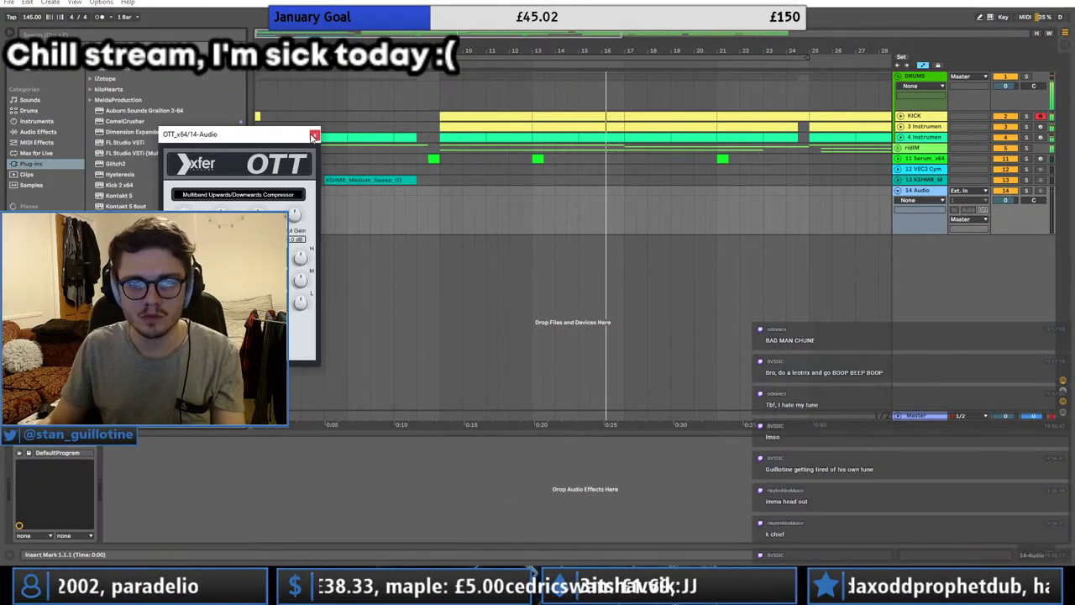
{"action": "left_click", "coordinate": [314, 134]}
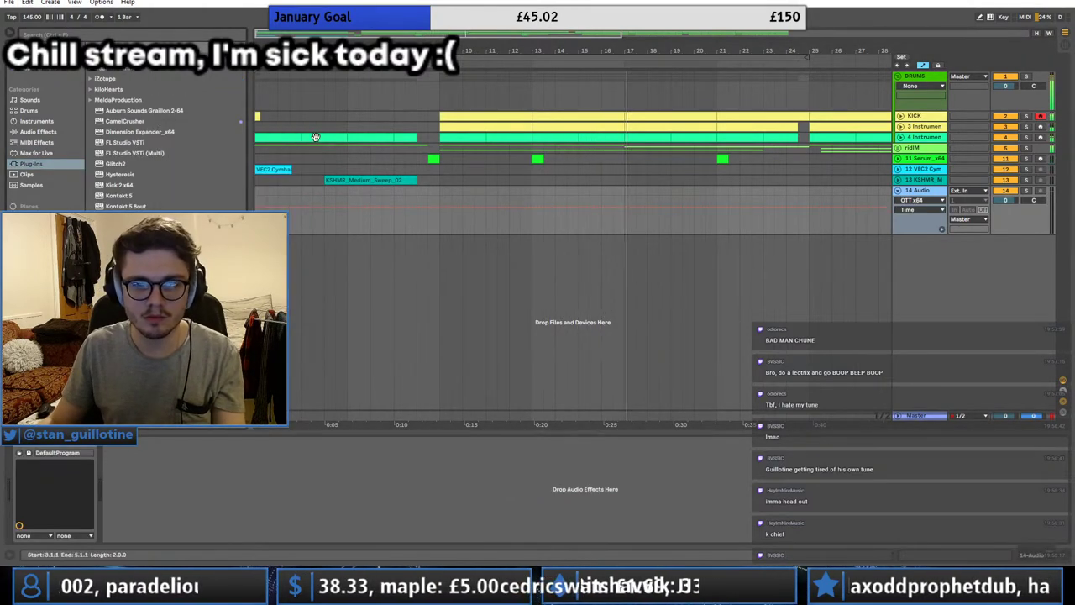
{"action": "left_click", "coordinate": [439, 191]}
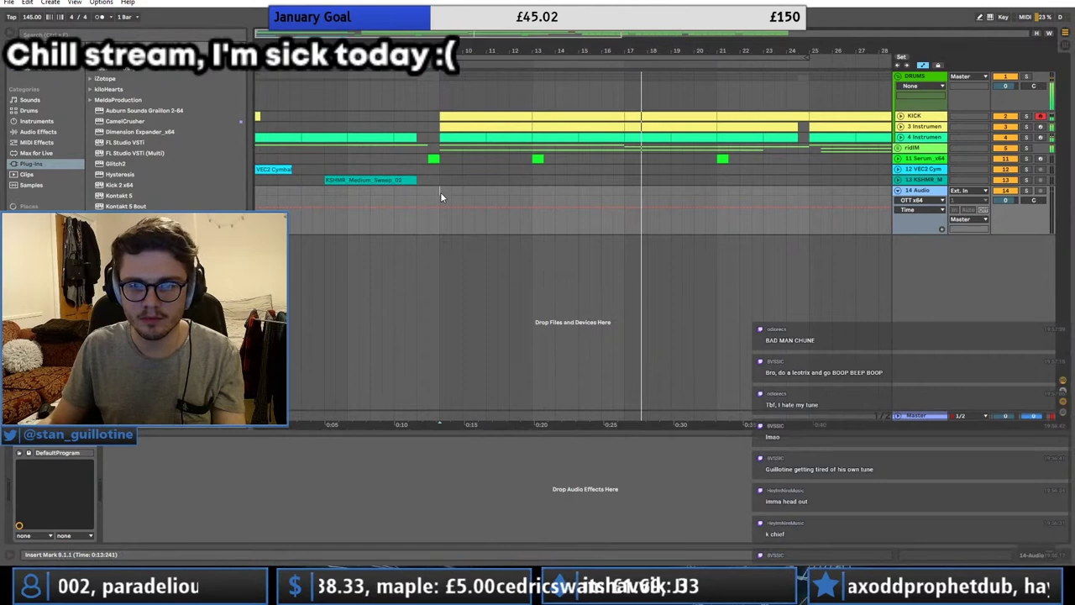
Step: Rename the third track as SNARE and the fourth track as ride
{"action": "left_click", "coordinate": [631, 145]}
{"action": "left_click", "coordinate": [634, 129]}
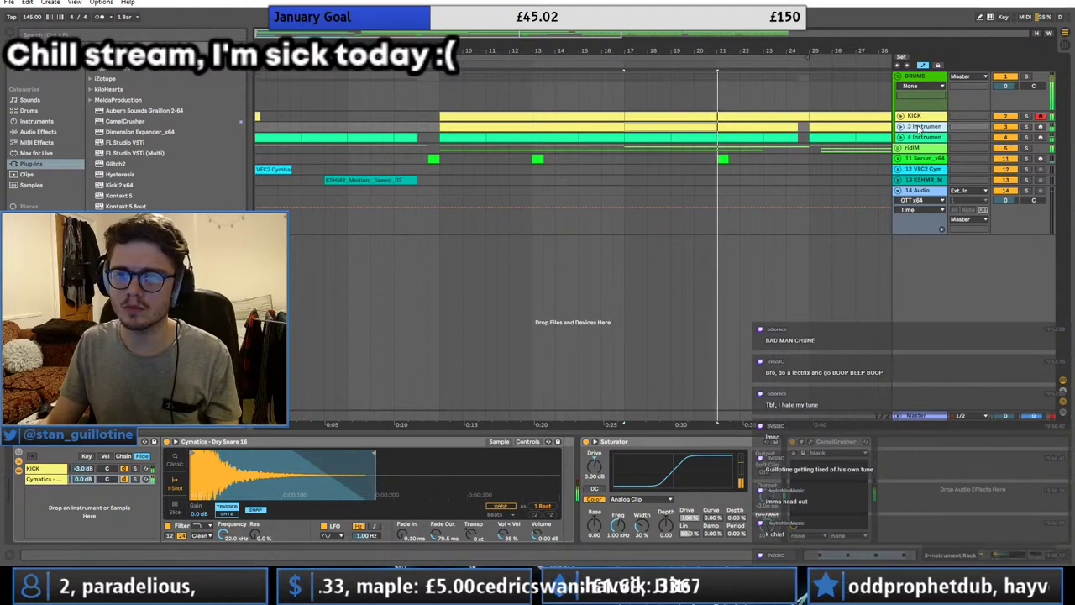
{"action": "key", "text": "ctrl+r"}
{"action": "type", "text": "SNARE"}
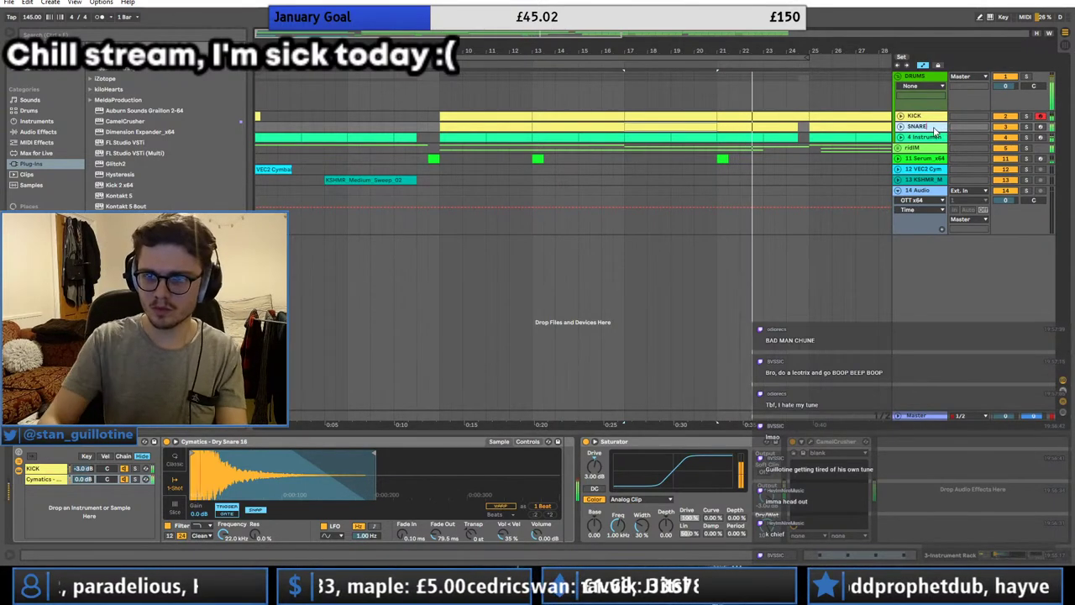
{"action": "key", "text": "Tab"}
{"action": "type", "text": "r"}
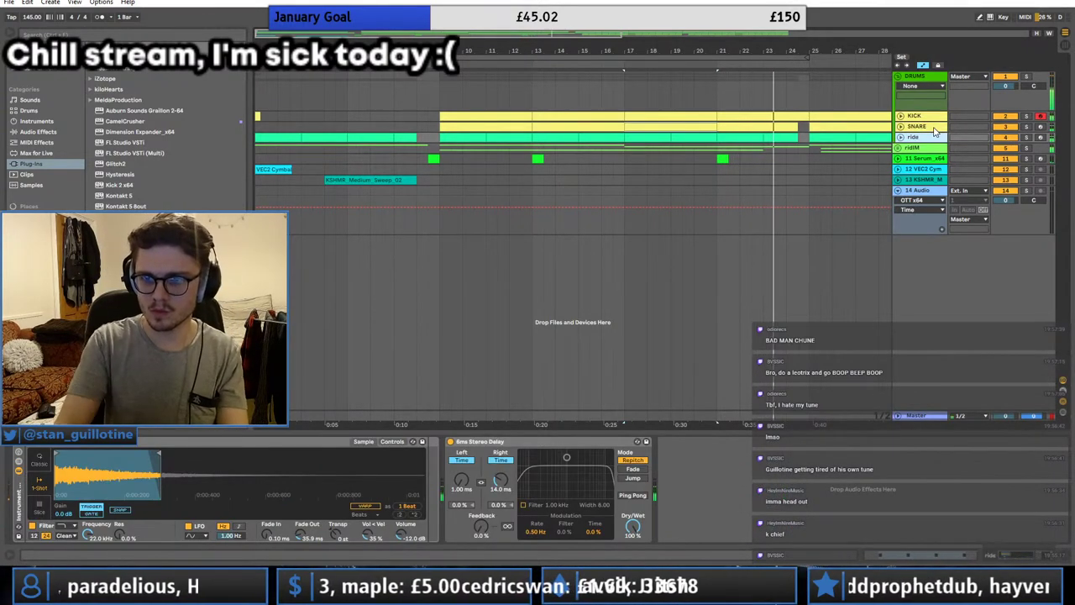
Step: Unfold the ridiM group to show its Serum tracks across the full arrangement
{"action": "left_click", "coordinate": [798, 148]}
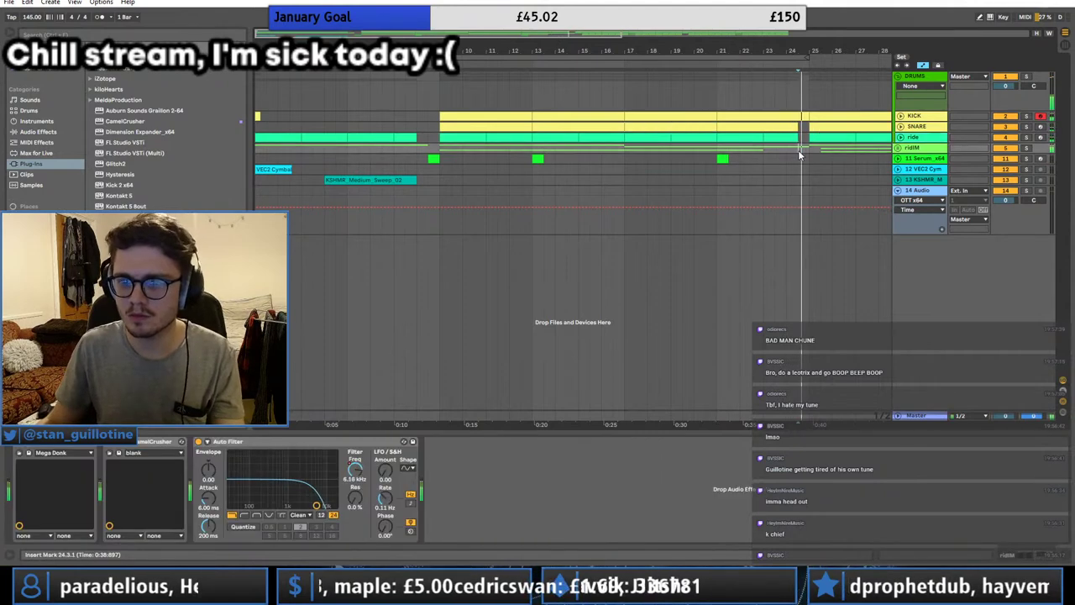
{"action": "left_click", "coordinate": [729, 158]}
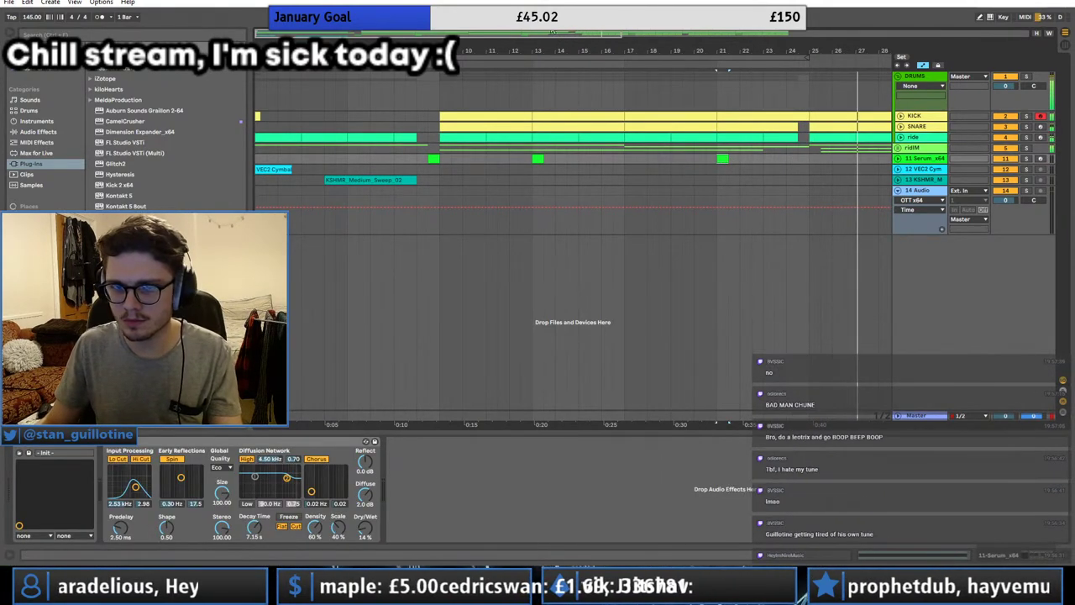
{"action": "key", "text": "minus"}
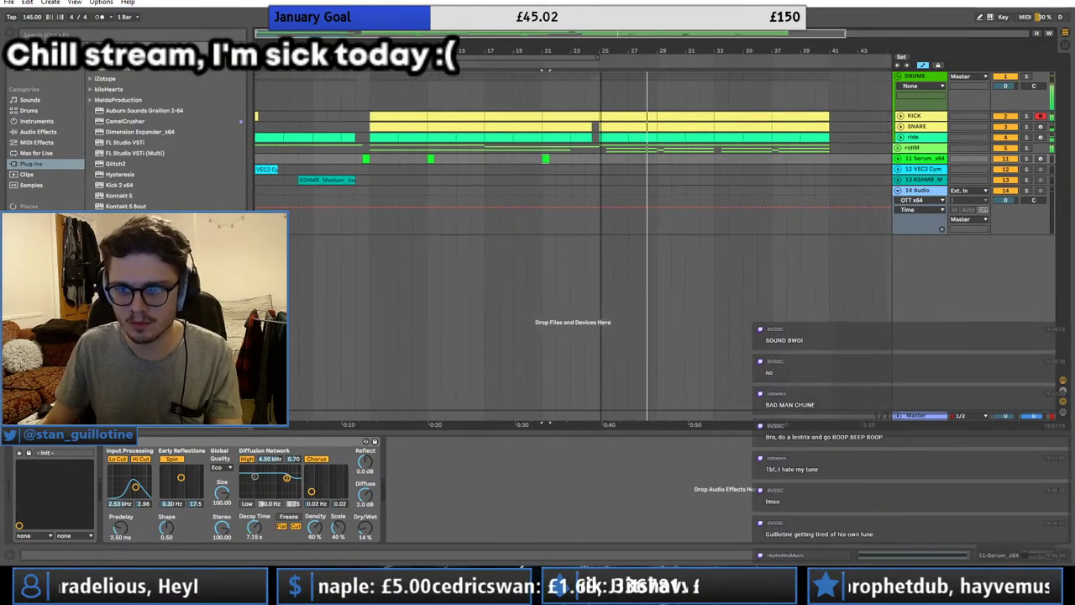
{"action": "left_click", "coordinate": [891, 156]}
{"action": "left_click", "coordinate": [897, 149]}
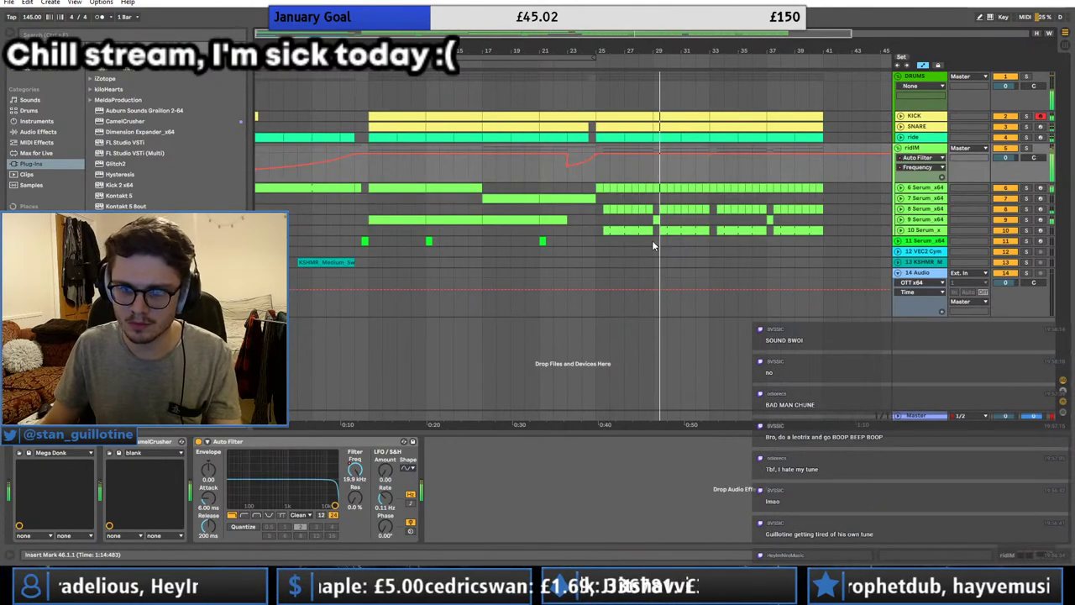
Step: Inspect the Serum patch on track 10 and close its window
{"action": "left_click", "coordinate": [641, 239]}
{"action": "left_click", "coordinate": [643, 232]}
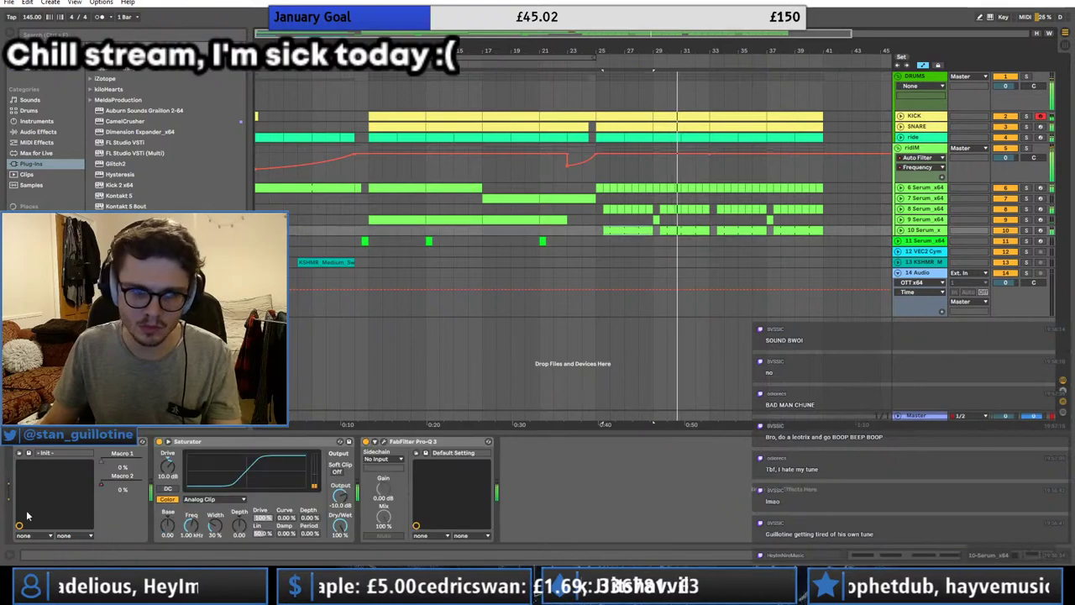
{"action": "left_click", "coordinate": [37, 442]}
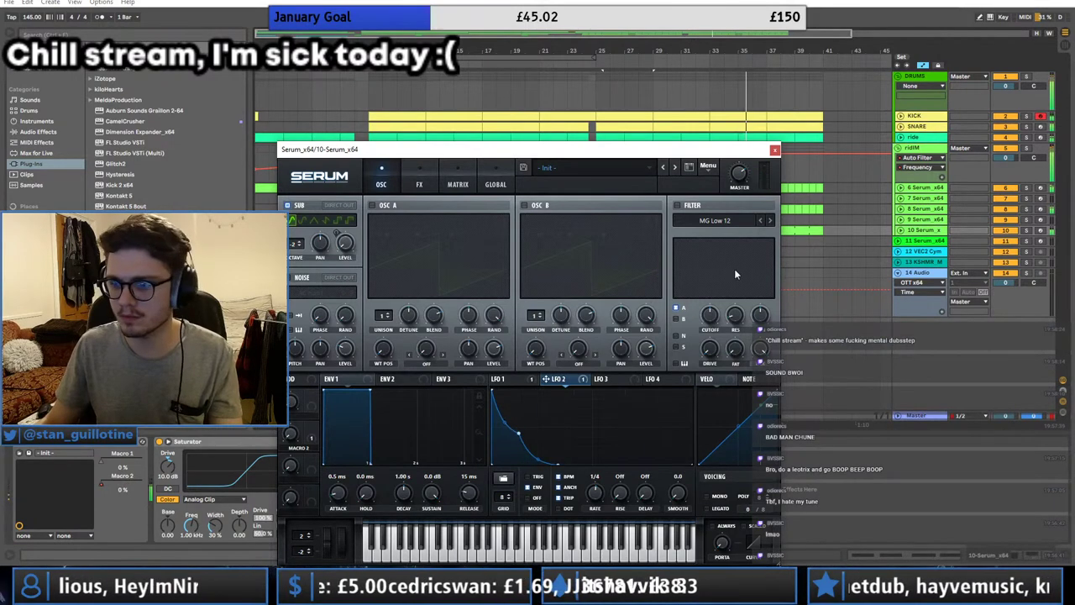
{"action": "left_click", "coordinate": [775, 150]}
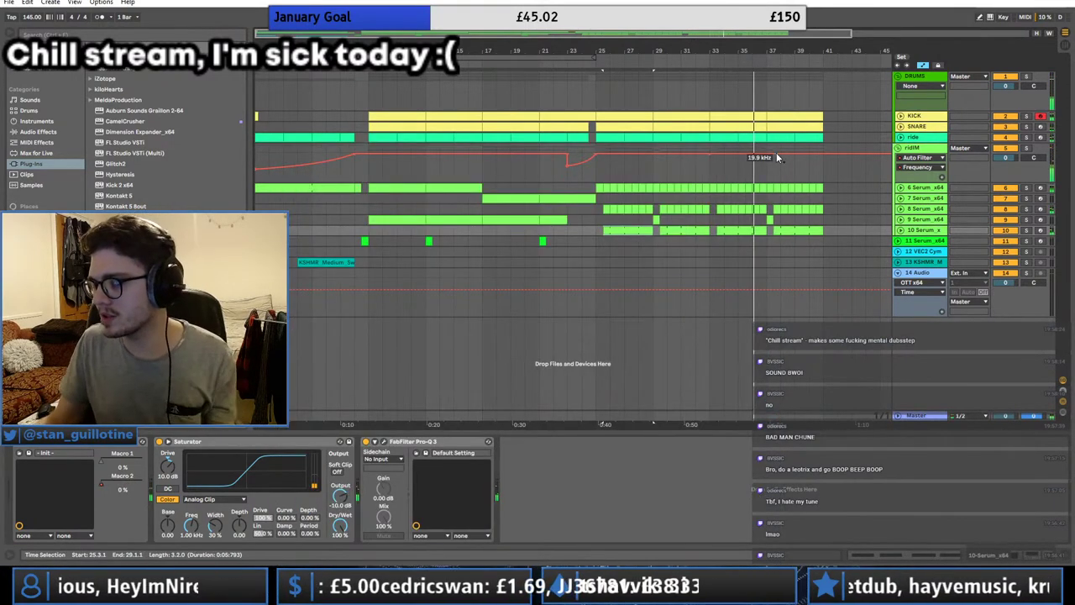
Step: Paste a copy of the KSHMR_Medium_Sweep_02 clip at bar 21 on its own track
{"action": "left_click", "coordinate": [543, 242]}
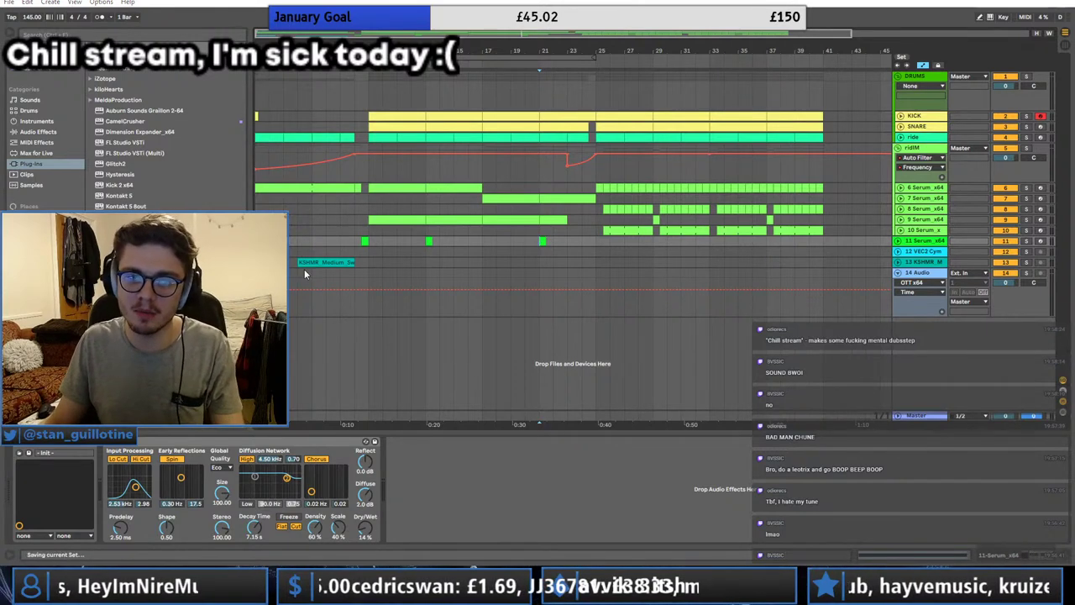
{"action": "left_click", "coordinate": [350, 262]}
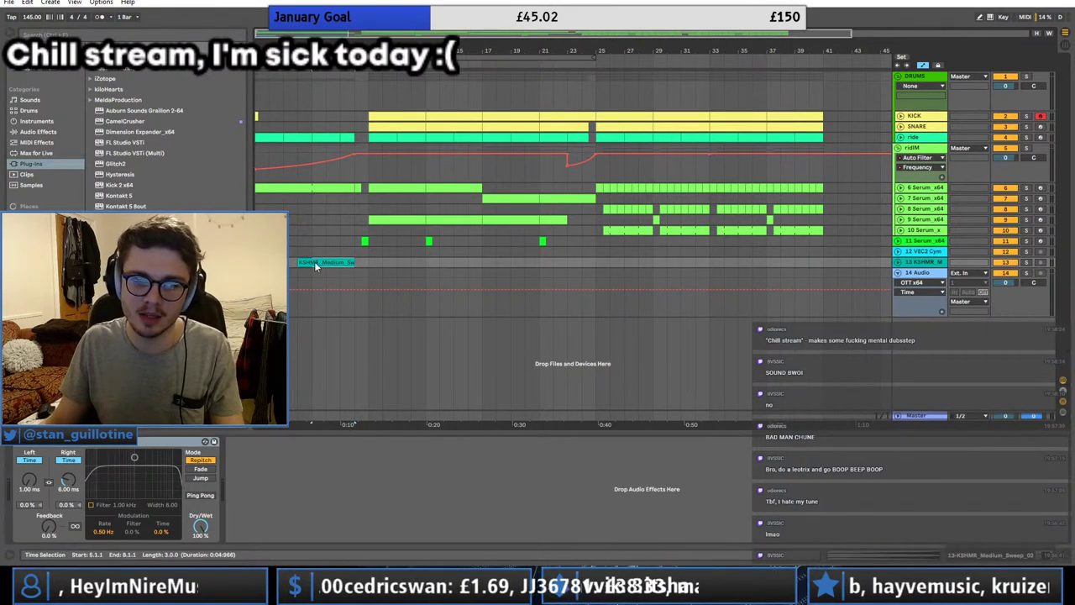
{"action": "left_click", "coordinate": [562, 262]}
{"action": "key", "text": "ctrl+v"}
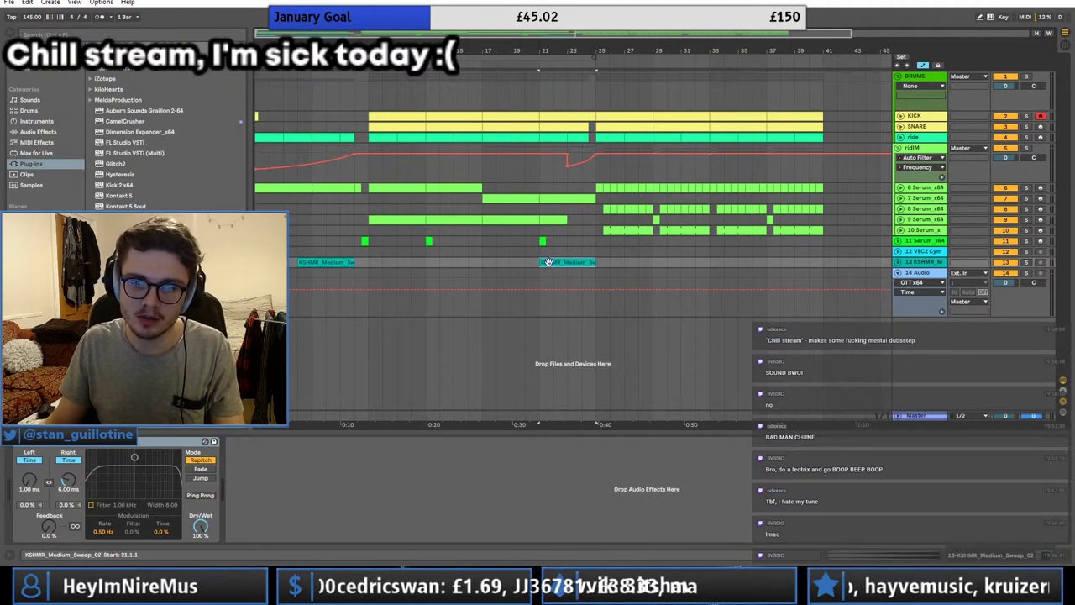
Step: Play the transition from bar 24 and delete the pasted sweep clip
{"action": "left_click", "coordinate": [581, 249]}
{"action": "key", "text": "space"}
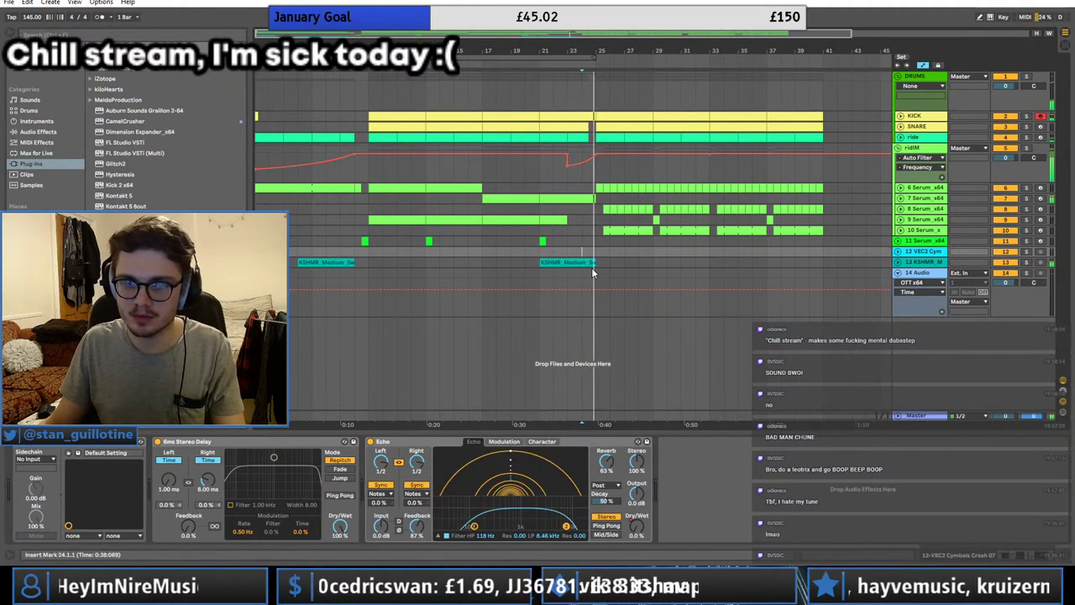
{"action": "left_click", "coordinate": [588, 265]}
{"action": "key", "text": "Delete"}
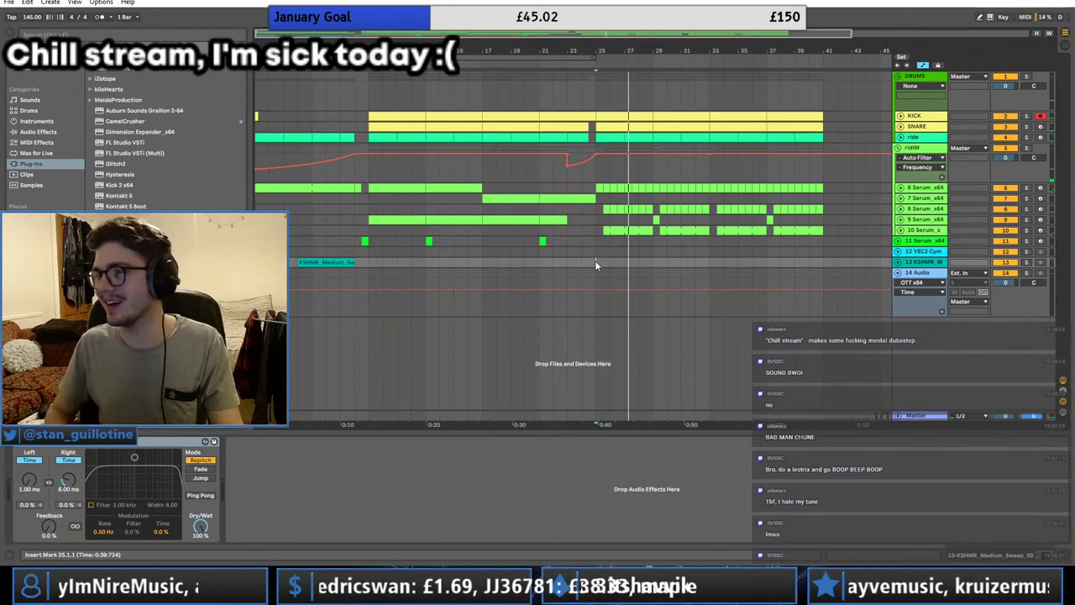
Step: Set the automation device chooser of audio track 14 to None
{"action": "left_click", "coordinate": [390, 136]}
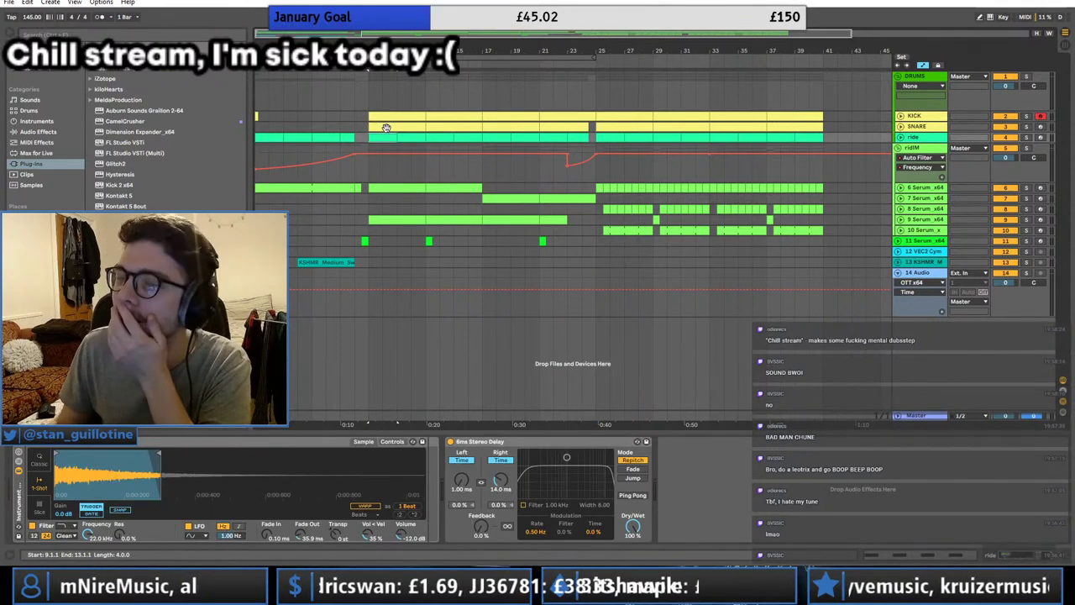
{"action": "left_click_drag", "start_coordinate": [345, 39], "coordinate": [424, 129]}
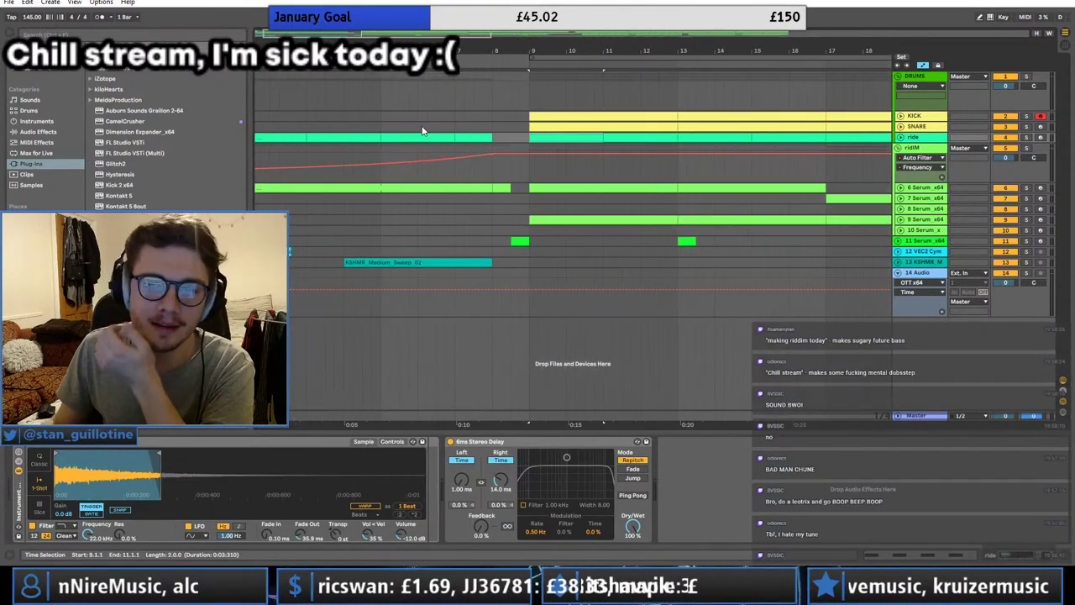
{"action": "left_click", "coordinate": [408, 274]}
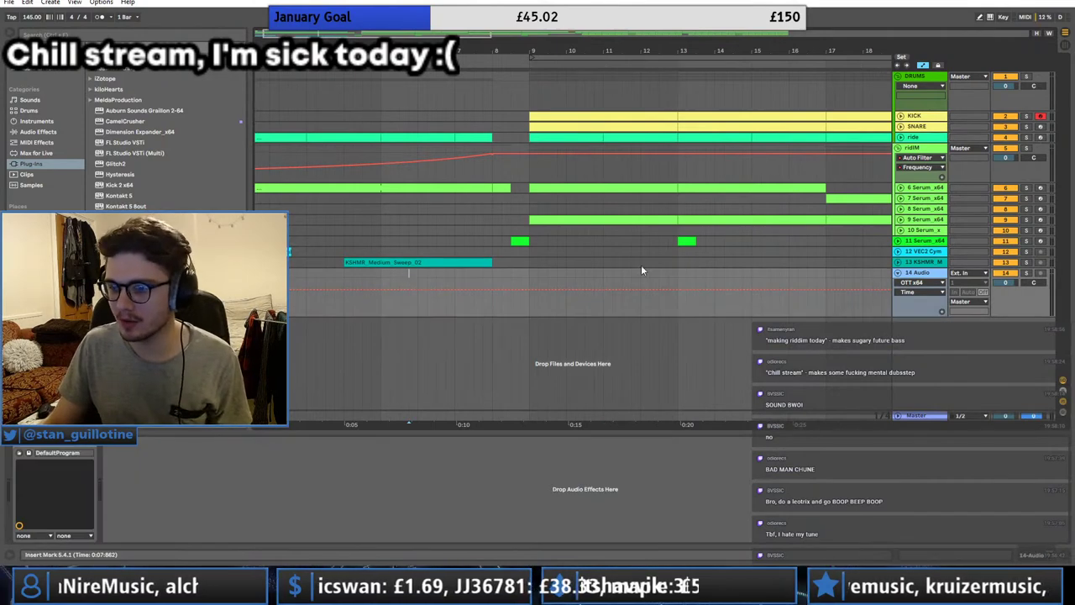
{"action": "left_click", "coordinate": [920, 283]}
{"action": "left_click", "coordinate": [912, 290]}
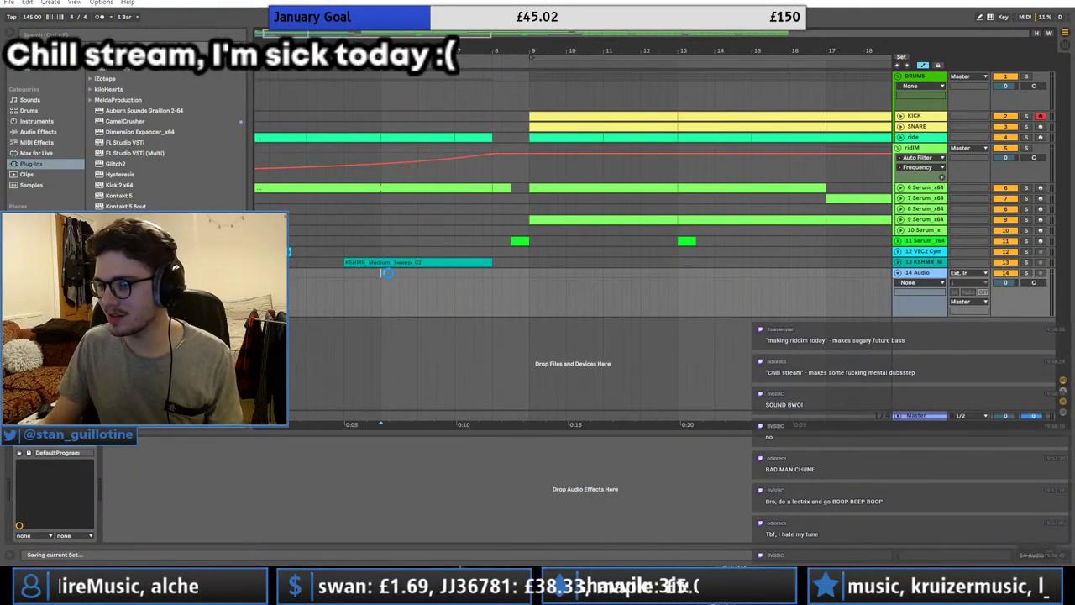
Step: Browse the sample library's folders for a sample pack to use on the new track
{"action": "left_click", "coordinate": [37, 259]}
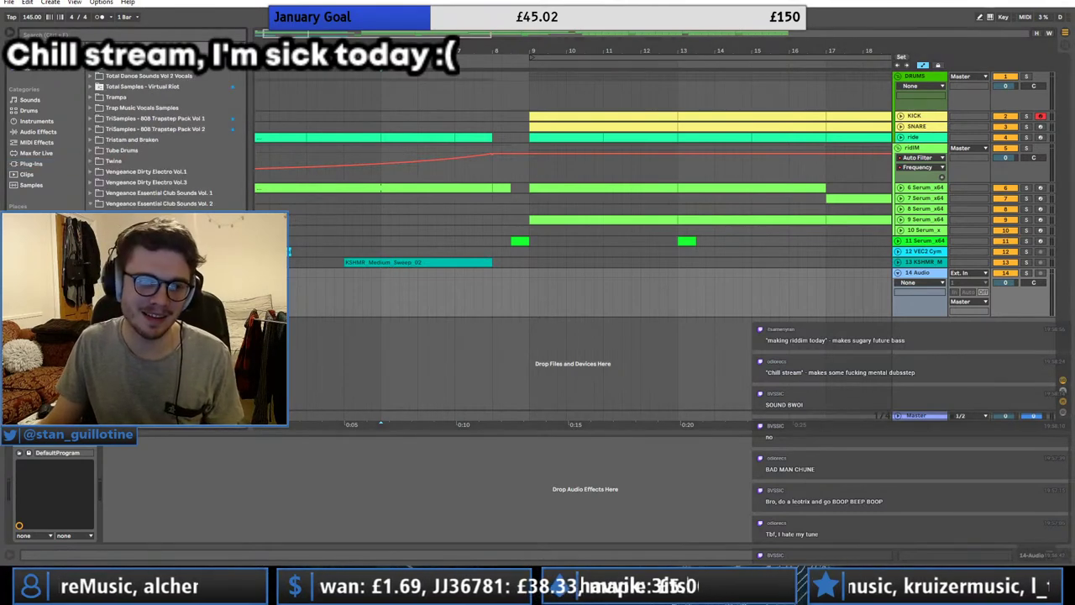
{"action": "scroll", "coordinate": [90, 208], "scroll_direction": "up", "scroll_amount": 2}
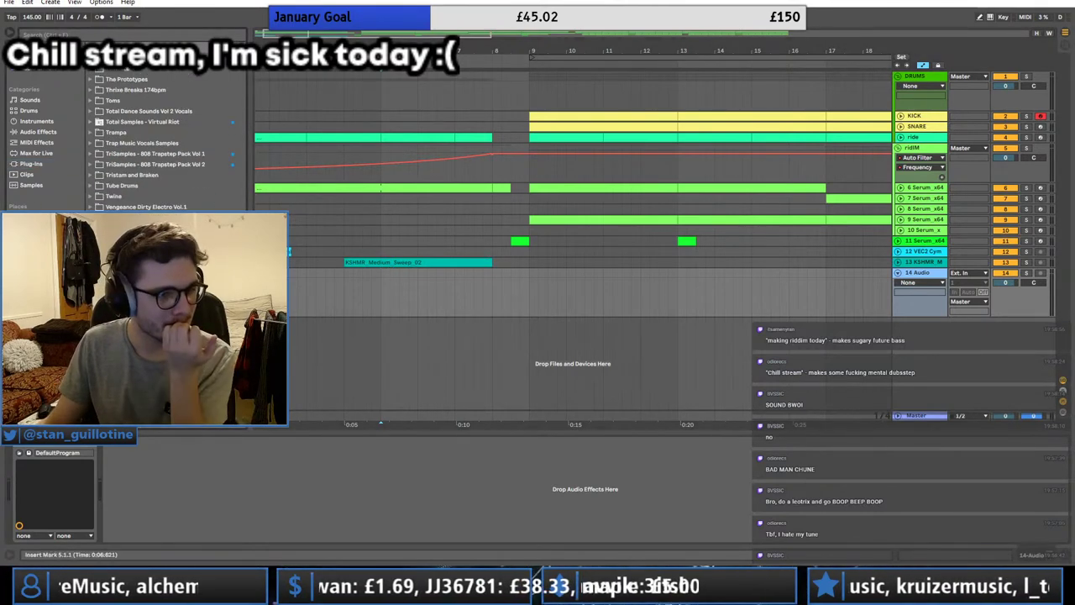
{"action": "scroll", "coordinate": [237, 151], "scroll_direction": "up", "scroll_amount": 10}
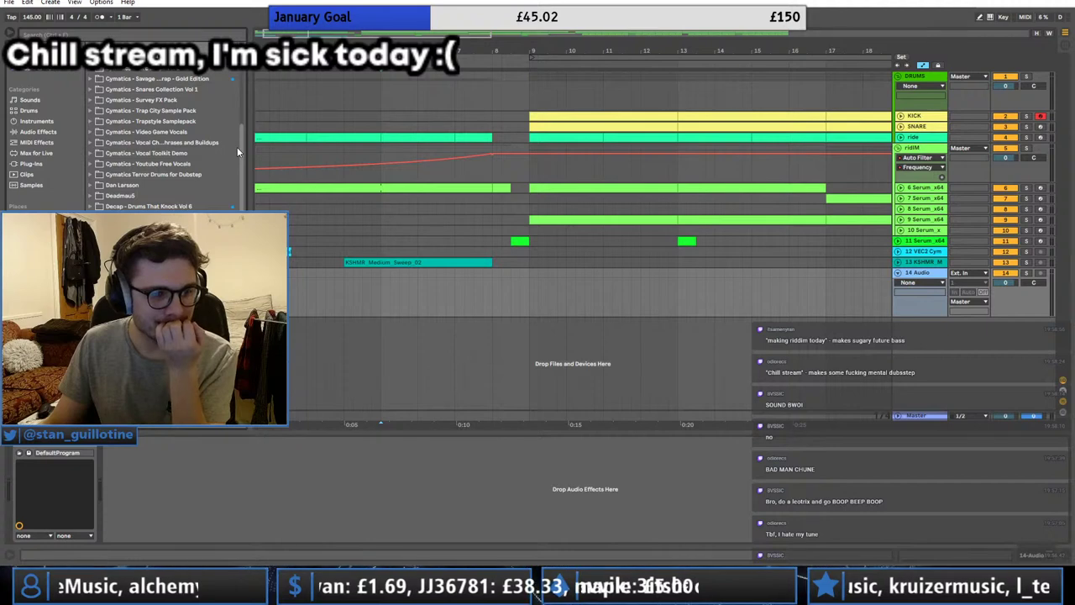
{"action": "scroll", "coordinate": [244, 167], "scroll_direction": "down", "scroll_amount": 5}
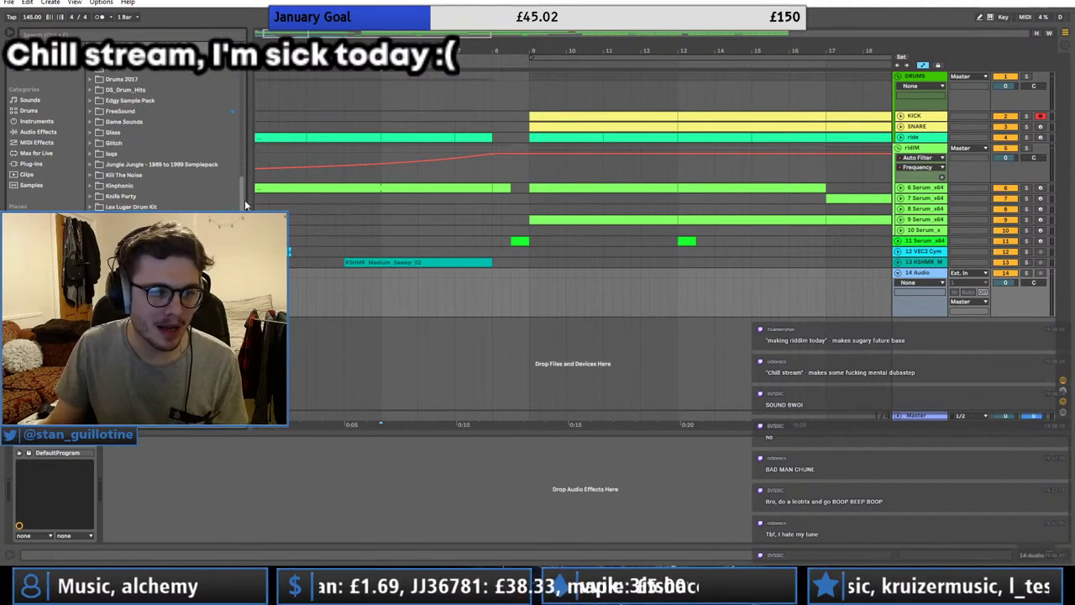
{"action": "left_click_drag", "start_coordinate": [243, 200], "coordinate": [248, 17]}
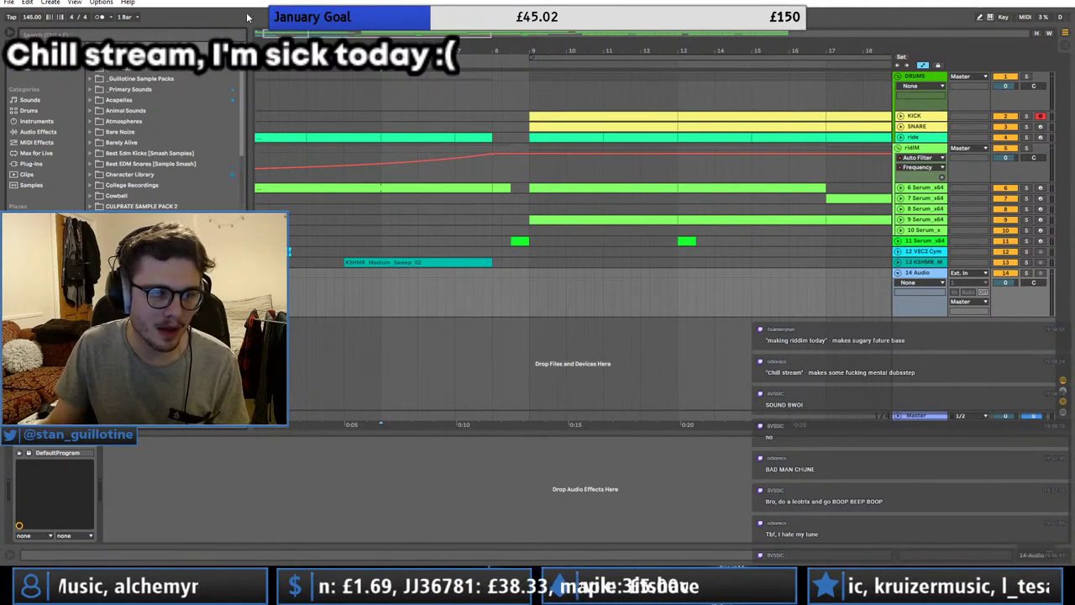
Step: Search the browser for "newts" and clear the search
{"action": "left_click", "coordinate": [82, 35]}
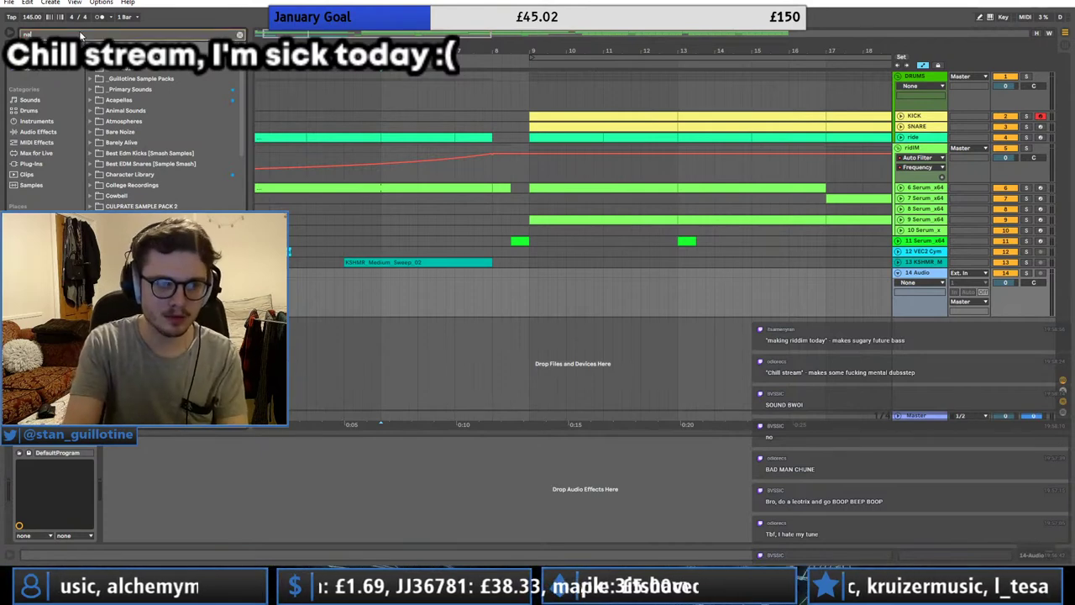
{"action": "type", "text": "nawty"}
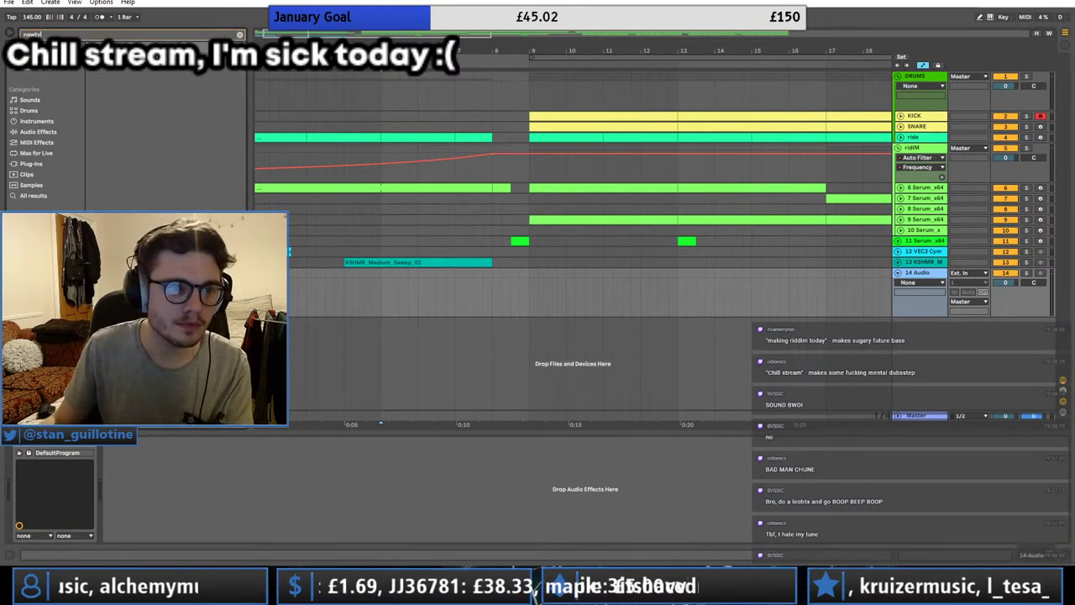
{"action": "left_click", "coordinate": [239, 36]}
Step: Expand the Newtystep Samples Volume 1 folder and look through its samples
{"action": "scroll", "coordinate": [228, 115], "scroll_direction": "down", "scroll_amount": 15}
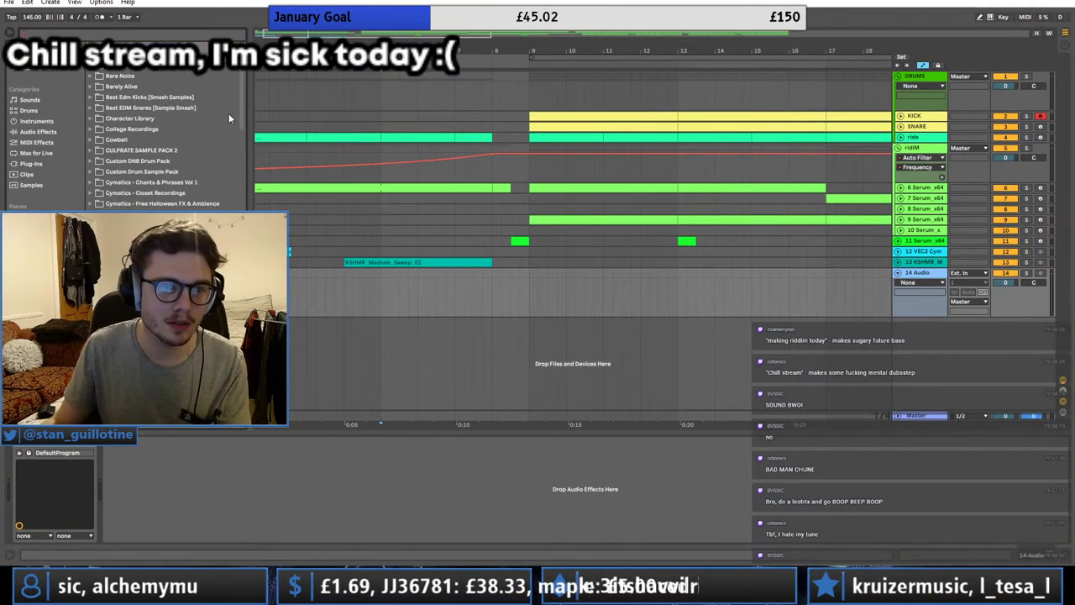
{"action": "scroll", "coordinate": [214, 193], "scroll_direction": "up", "scroll_amount": 3}
{"action": "key", "text": "Down"}
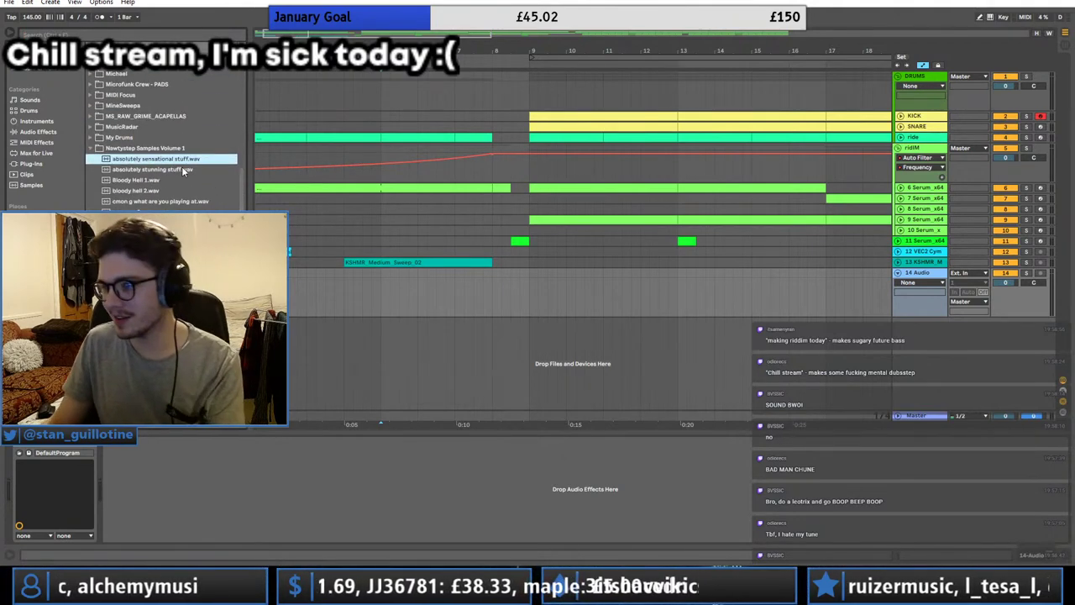
{"action": "key", "text": "Up"}
{"action": "scroll", "coordinate": [168, 185], "scroll_direction": "down", "scroll_amount": 3}
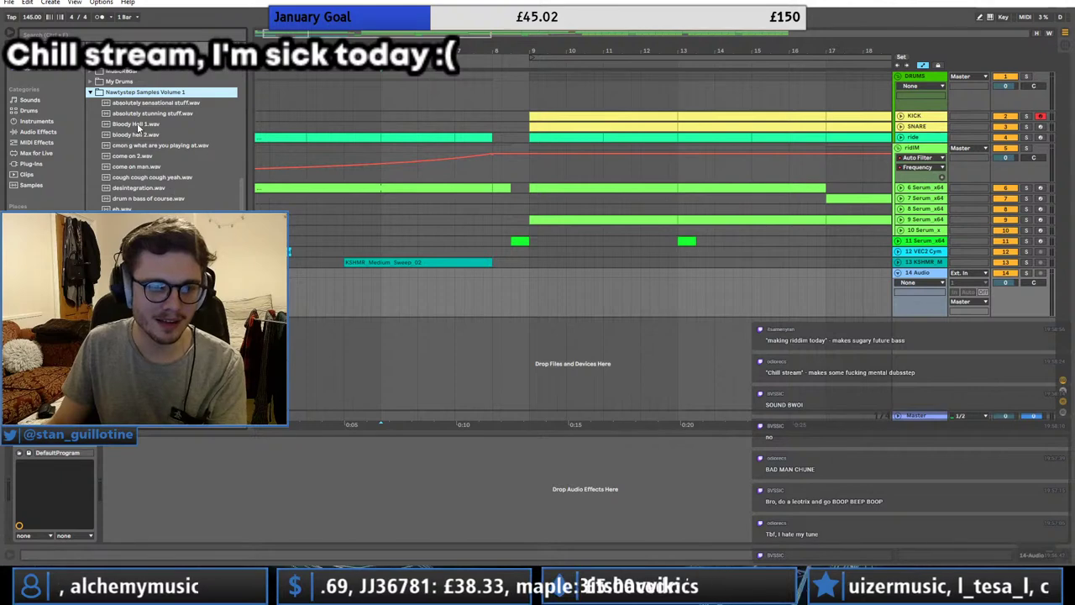
Step: Place Bloody Hell 1.wav on track 14 at 8.2.1, just before the drop, and audition it
{"action": "left_click_drag", "start_coordinate": [139, 124], "coordinate": [506, 289]}
{"action": "key", "text": "space"}
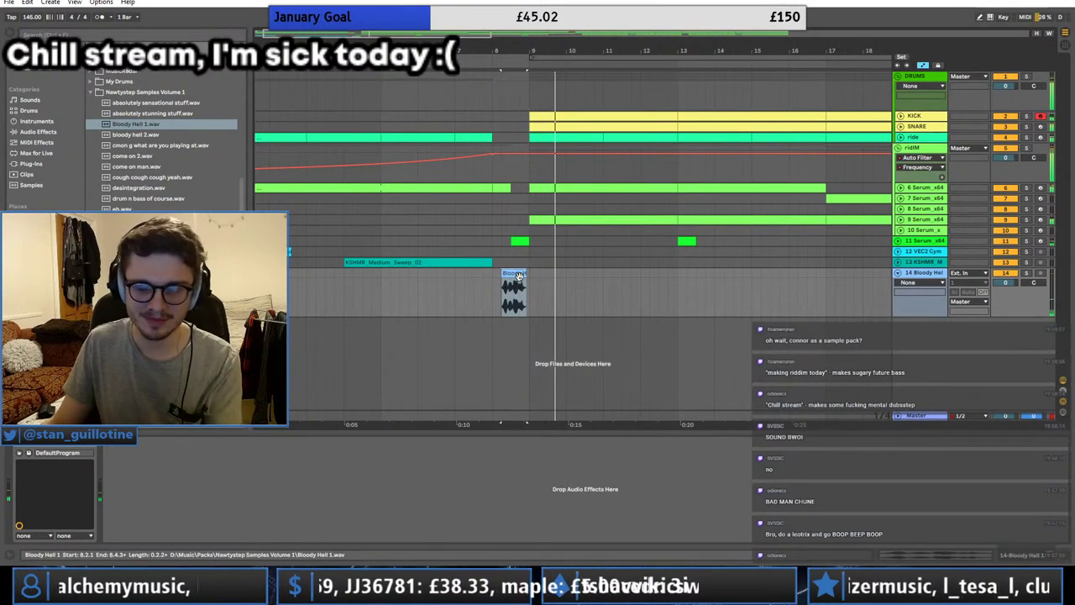
{"action": "left_click", "coordinate": [474, 278]}
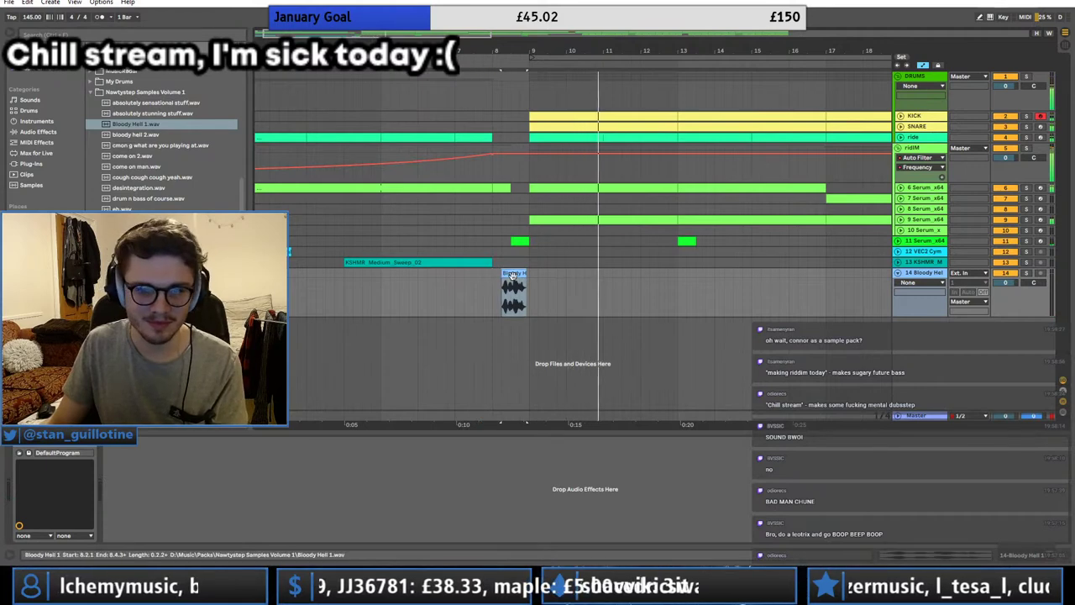
{"action": "double_click", "coordinate": [512, 282]}
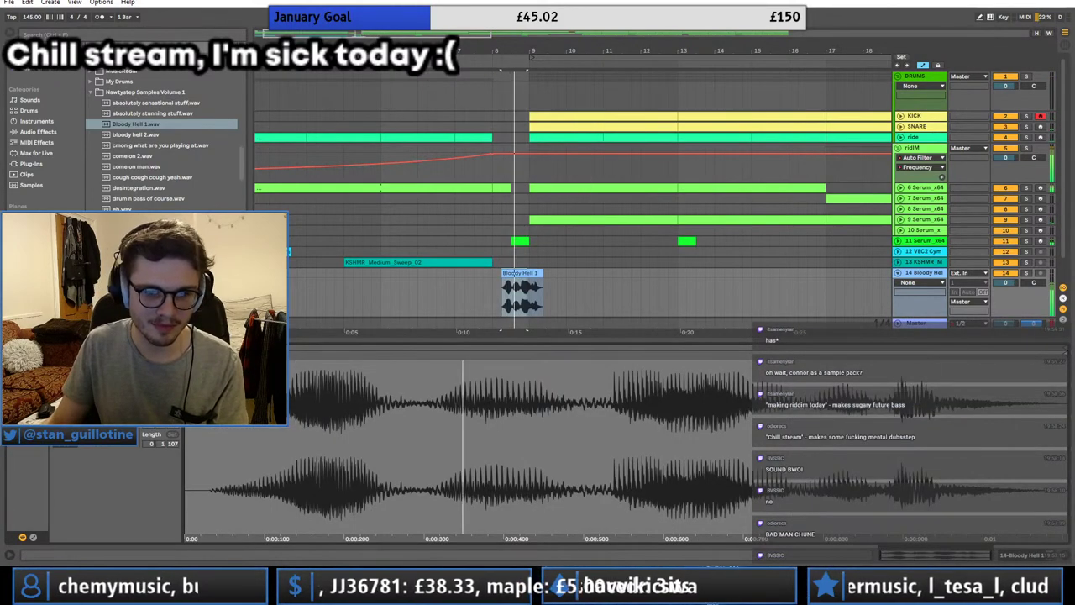
Step: Compare the Bloody Hell 1 clip warped and unwarped, leave Warp off, and trim its end to bar 9
{"action": "left_click", "coordinate": [125, 363]}
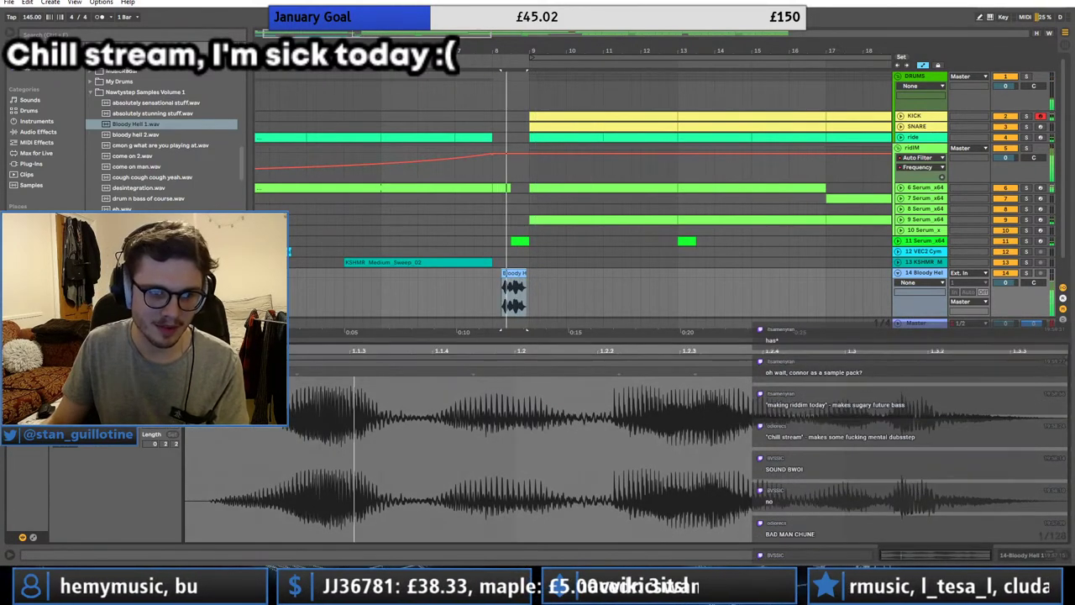
{"action": "left_click", "coordinate": [128, 410]}
{"action": "left_click", "coordinate": [128, 453]}
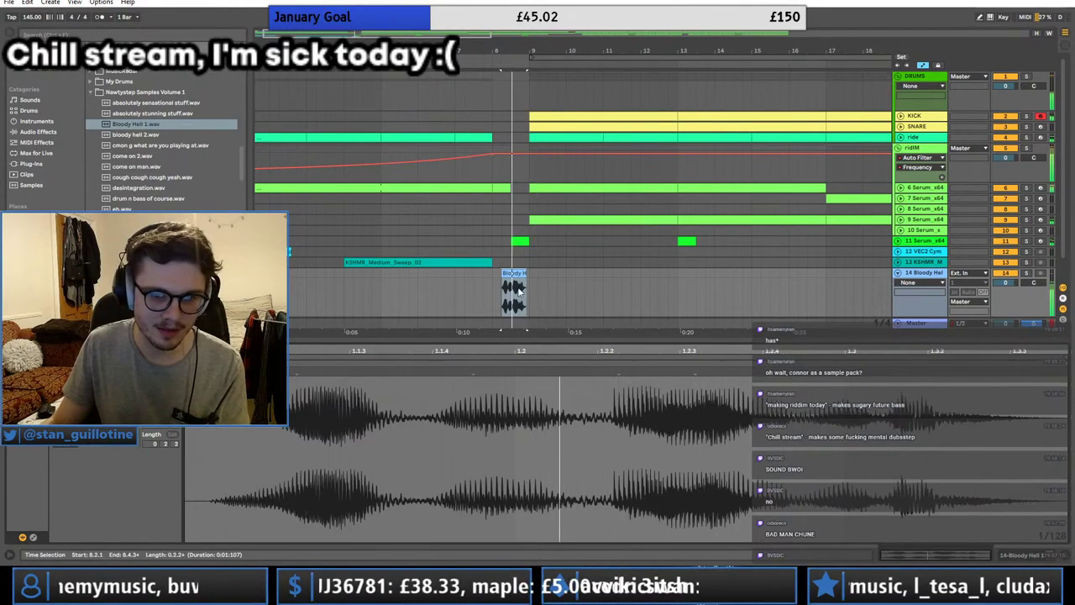
{"action": "left_click", "coordinate": [125, 363]}
{"action": "key", "text": "space"}
{"action": "key", "text": "space"}
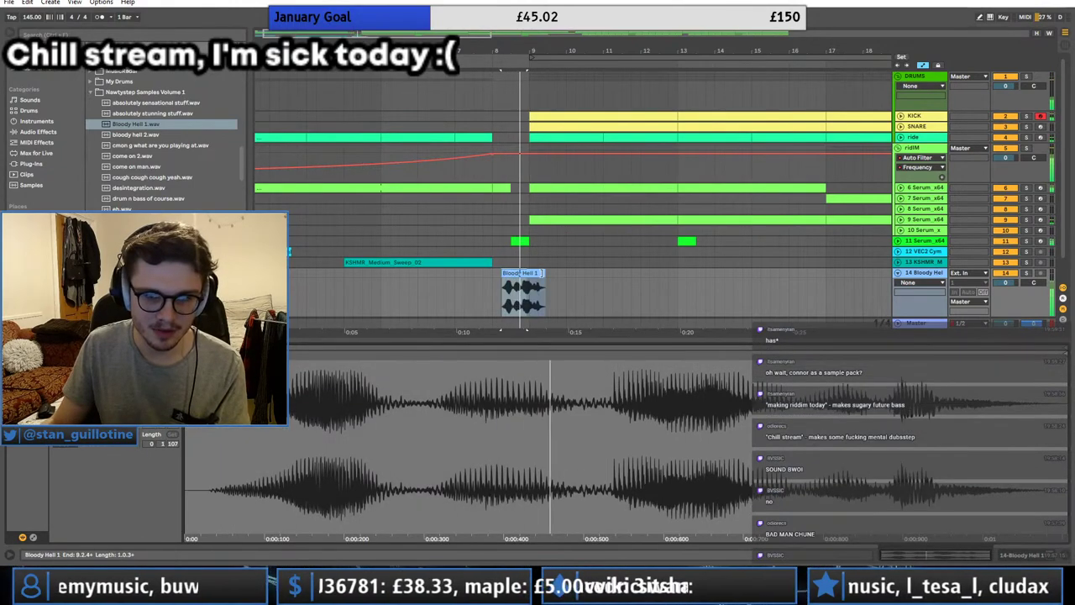
{"action": "left_click_drag", "start_coordinate": [545, 273], "coordinate": [530, 273]}
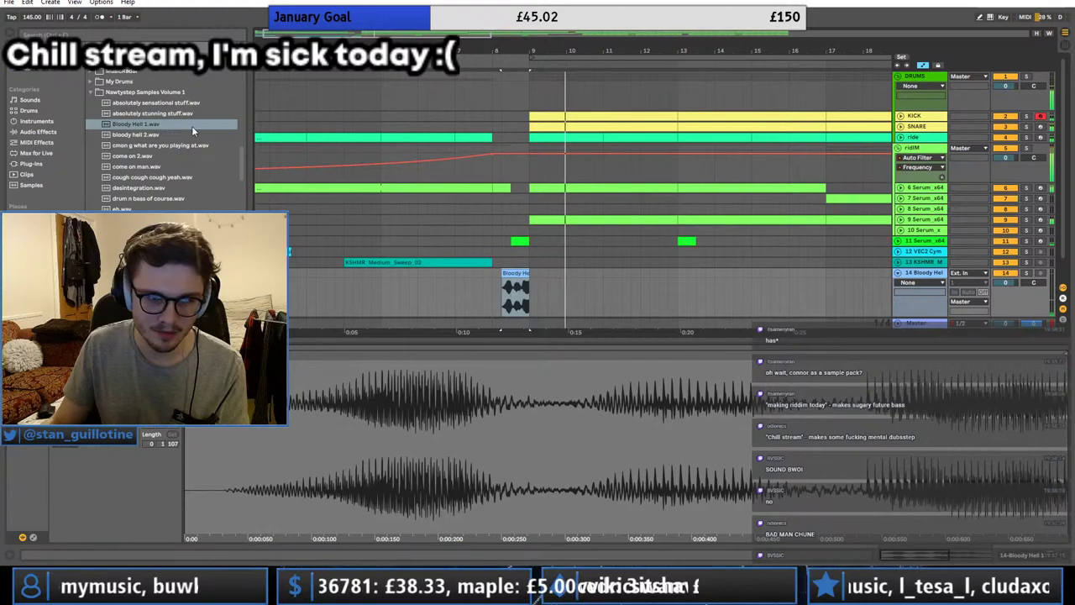
Step: Replace the Bloody Hell 1 clip on track 14 with bloody hell 2.wav, starting at 8.3.1 and ending at bar 9
{"action": "left_click_drag", "start_coordinate": [190, 134], "coordinate": [528, 273]}
{"action": "left_click", "coordinate": [527, 273]}
{"action": "key", "text": "Delete"}
{"action": "key", "text": "space"}
{"action": "key", "text": "space"}
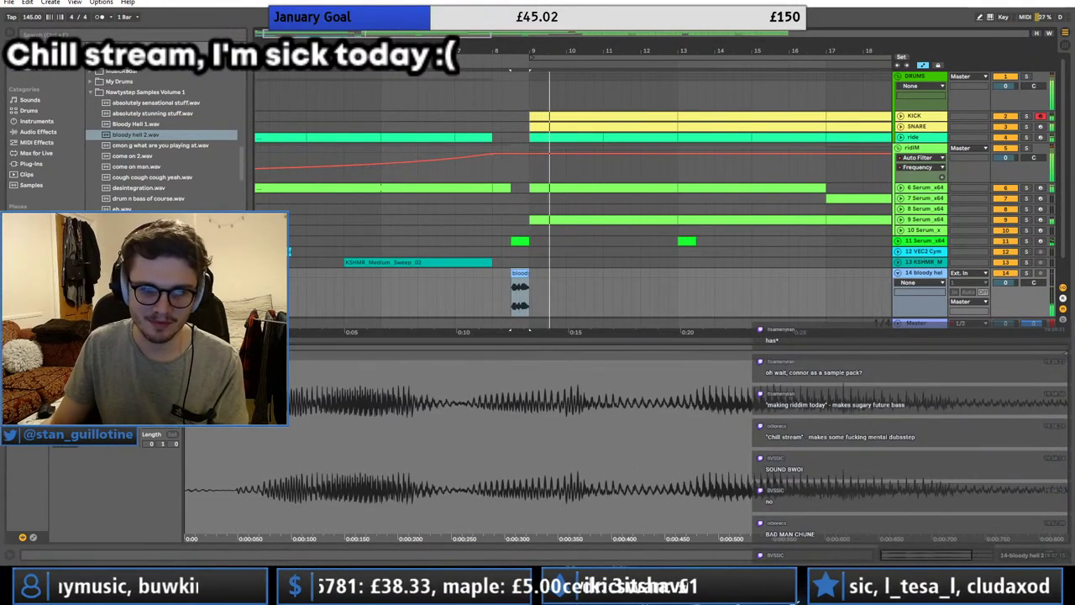
Step: Turn on warping for the bloody hell 2 clip and audition it into the drop
{"action": "left_click", "coordinate": [124, 363]}
{"action": "key", "text": "space"}
{"action": "key", "text": "space"}
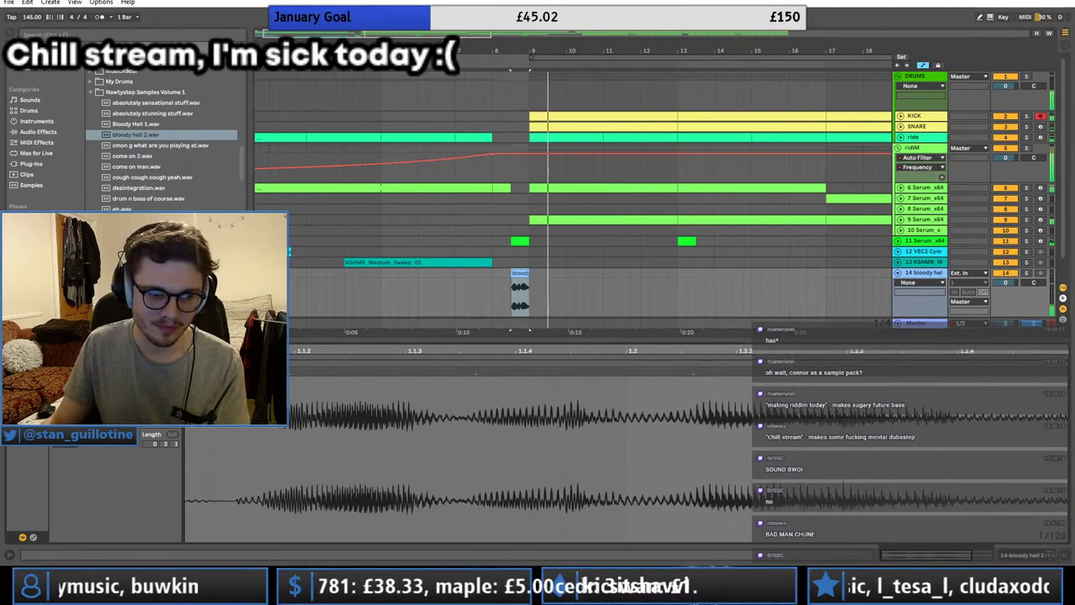
{"action": "key", "text": "space"}
{"action": "key", "text": "space"}
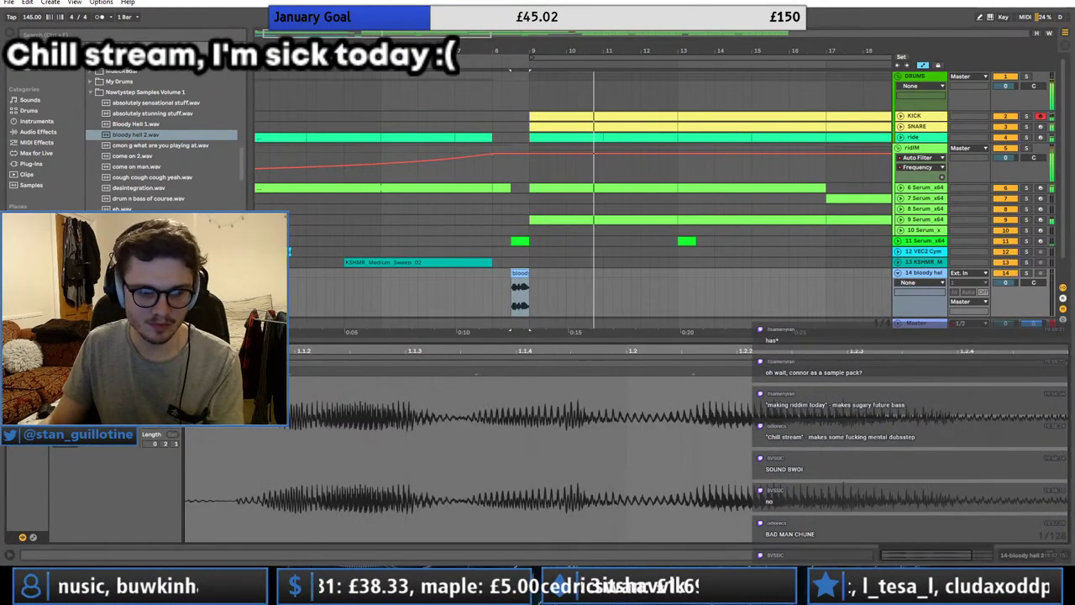
Step: Draw a curved fade-out in the clip envelope over the end of the bloody hell 2 clip and audition it
{"action": "left_click", "coordinate": [35, 538]}
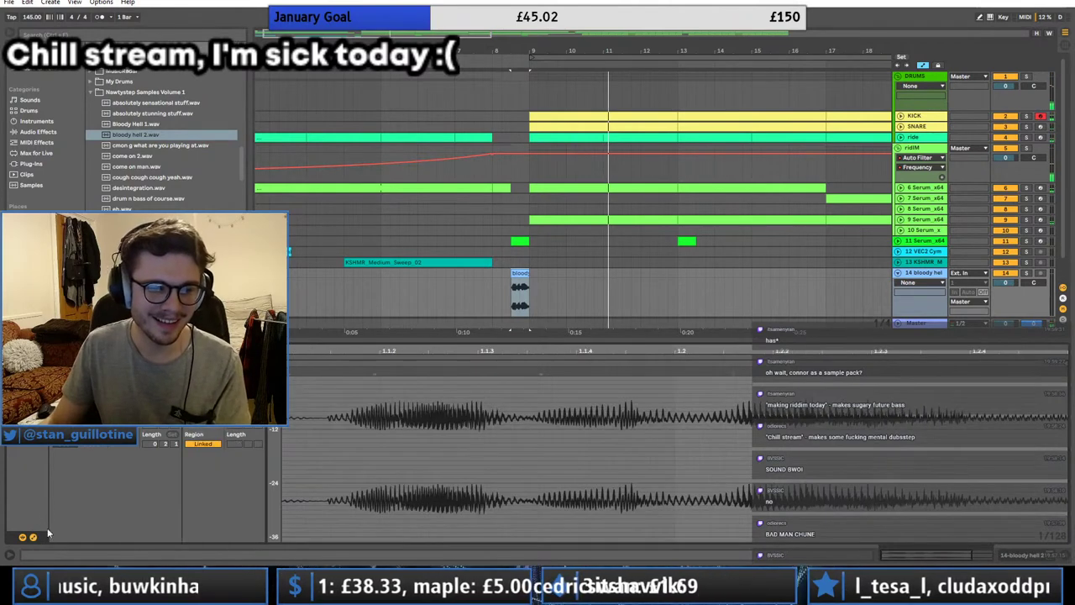
{"action": "left_click", "coordinate": [515, 457]}
{"action": "key", "text": "space"}
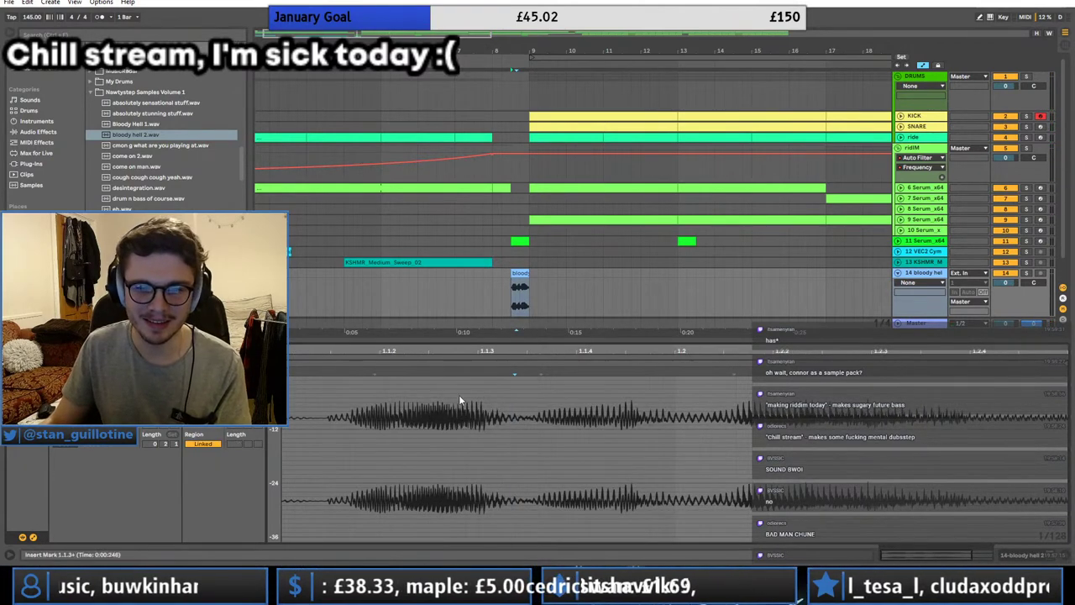
{"action": "scroll", "coordinate": [459, 400], "scroll_direction": "up", "scroll_amount": 2}
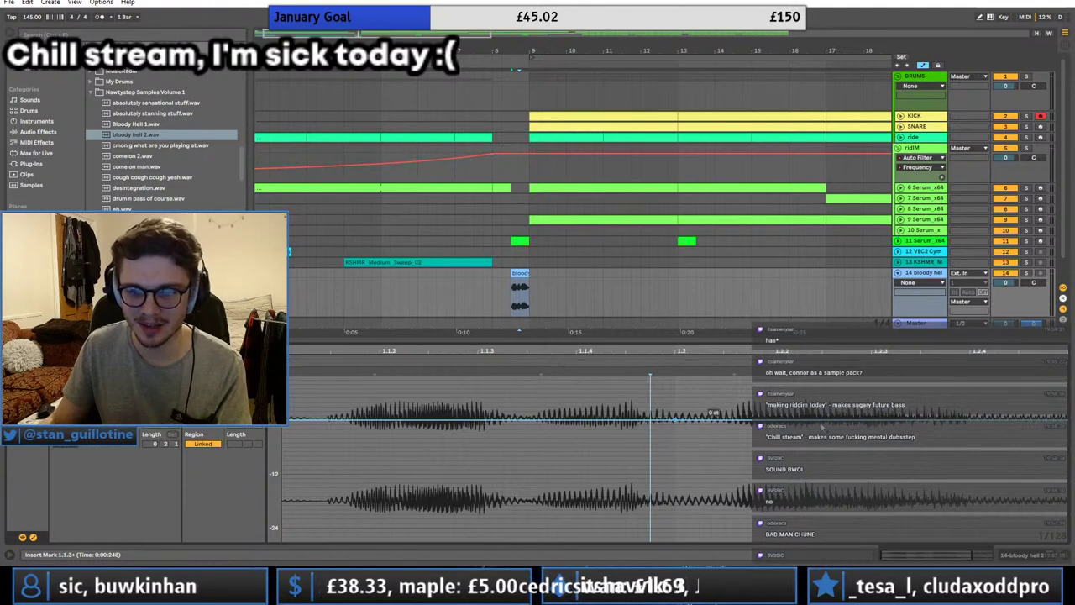
{"action": "mouse_move", "coordinate": [1052, 413]}
{"action": "left_mouse_down"}
{"action": "mouse_move", "coordinate": [1046, 487]}
{"action": "mouse_move", "coordinate": [1041, 480]}
{"action": "left_mouse_up"}
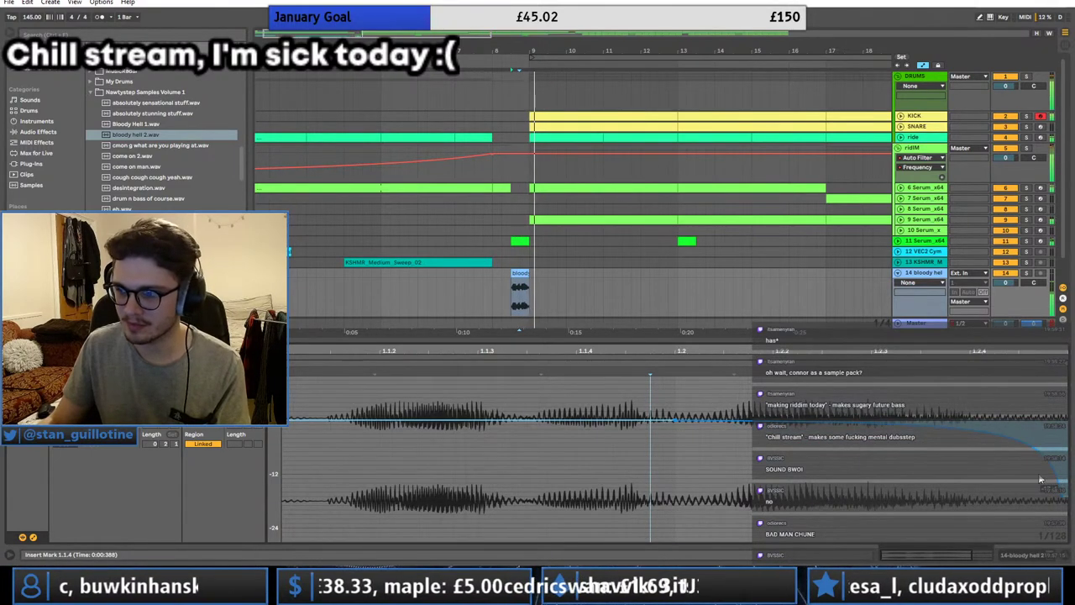
{"action": "key", "text": "space"}
{"action": "key", "text": "space"}
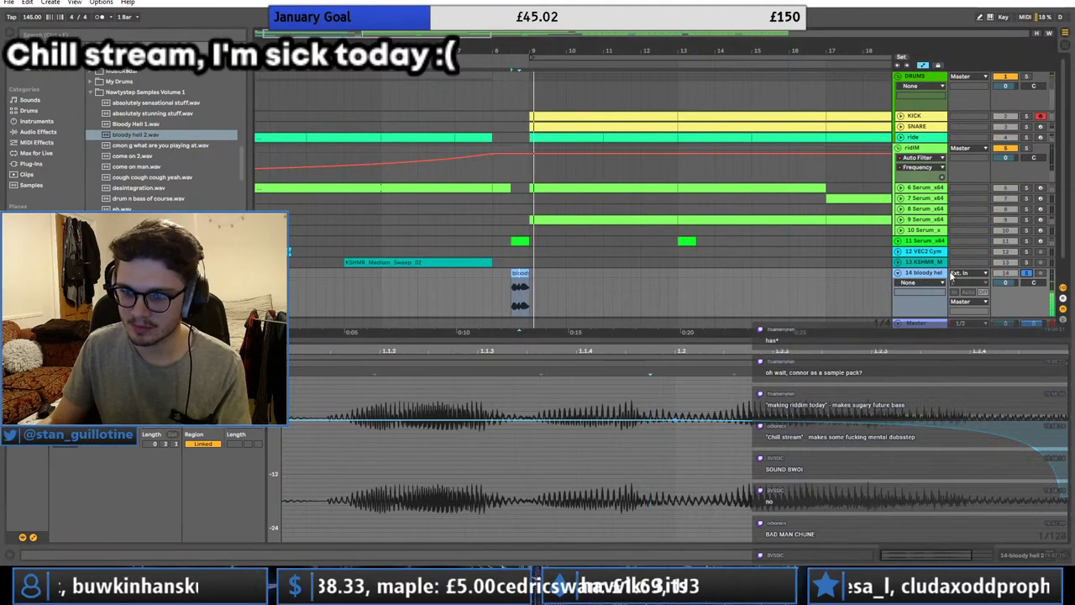
Step: Add the Mastering - Gentle Limiter compressor to track 14 with its makeup gain at 4 dB
{"action": "left_click", "coordinate": [927, 273]}
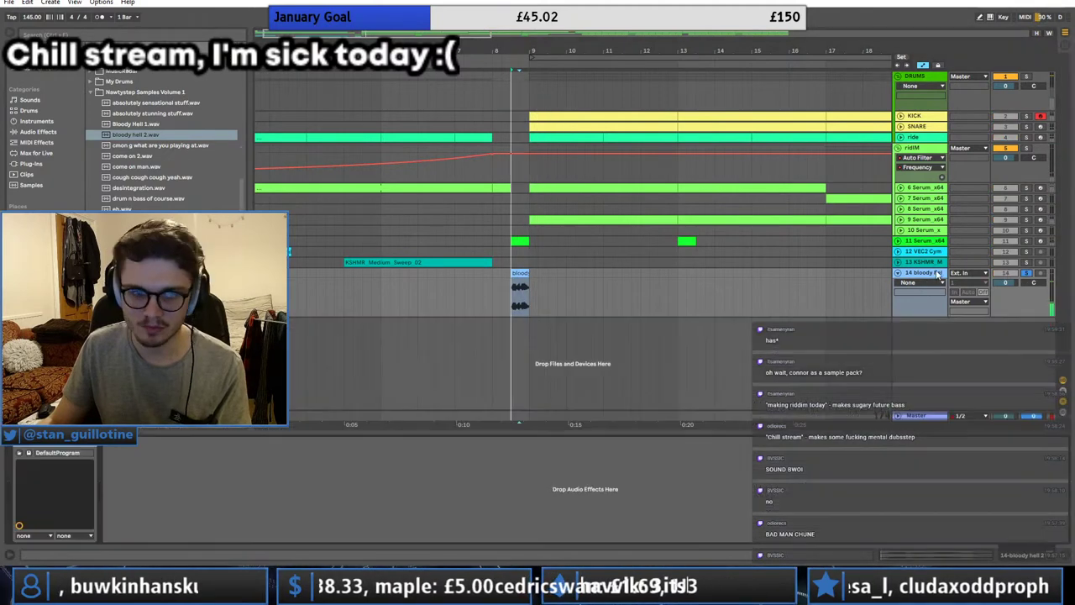
{"action": "left_click", "coordinate": [38, 132]}
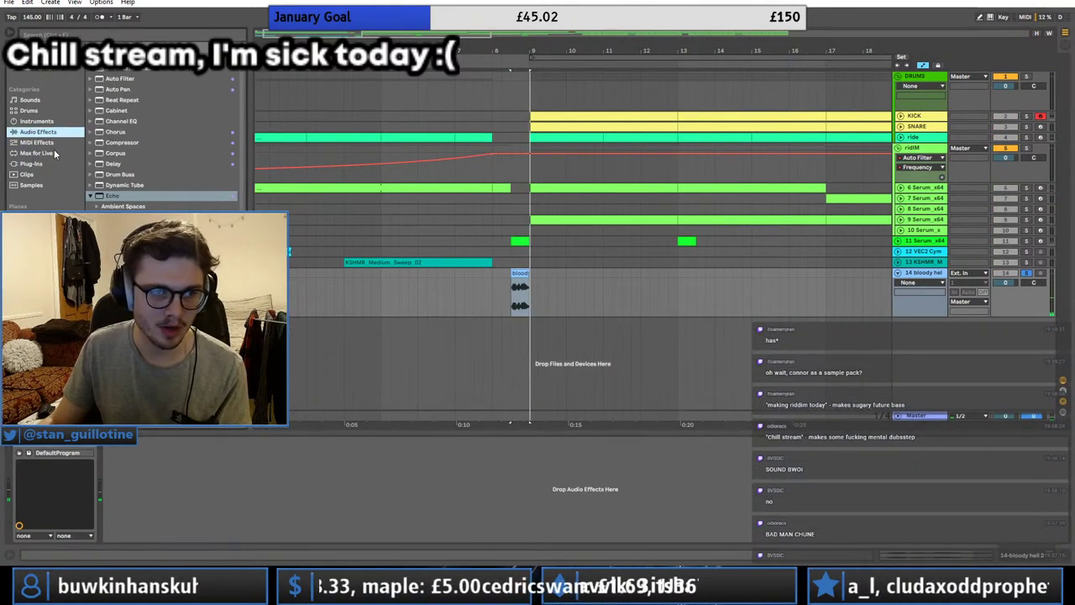
{"action": "left_click", "coordinate": [126, 260]}
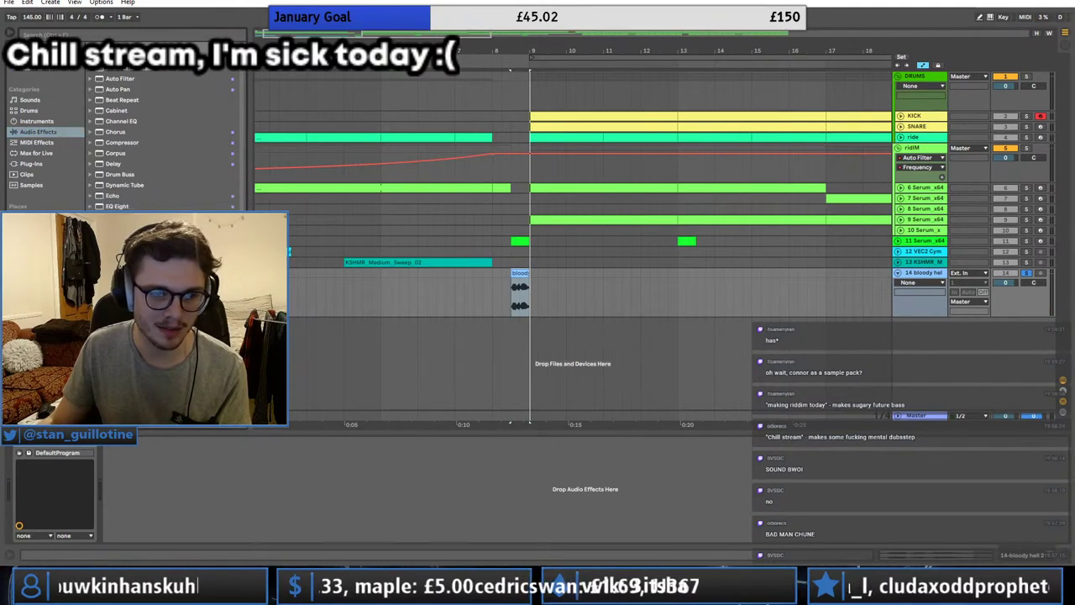
{"action": "scroll", "coordinate": [164, 143], "scroll_direction": "down", "scroll_amount": 2}
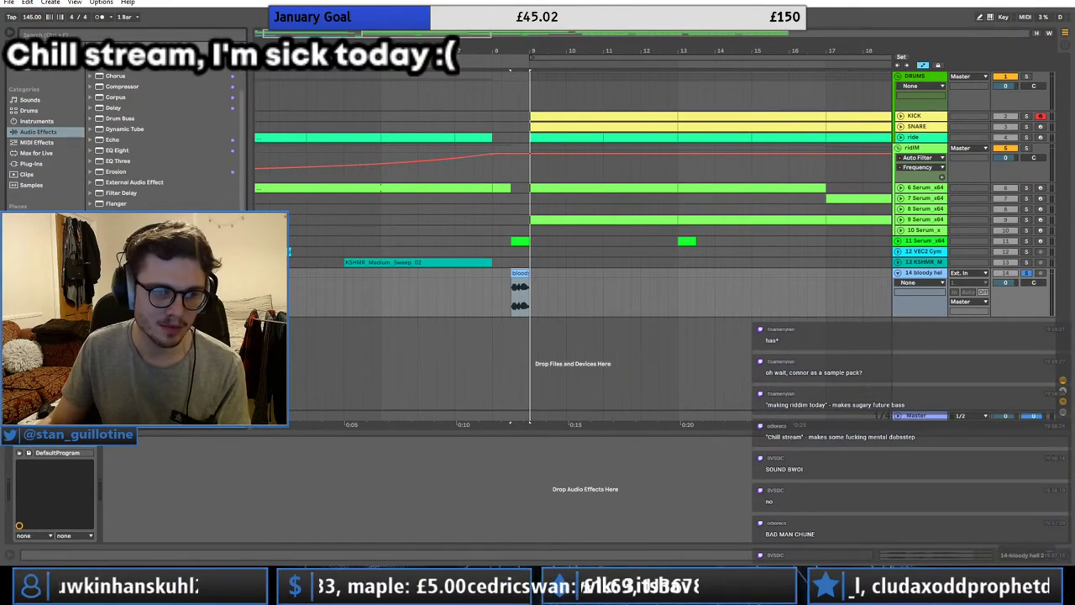
{"action": "left_click_drag", "start_coordinate": [138, 278], "coordinate": [230, 501]}
{"action": "left_click", "coordinate": [200, 517]}
{"action": "type", "text": "4"}
{"action": "key", "text": "Return"}
{"action": "key", "text": "space"}
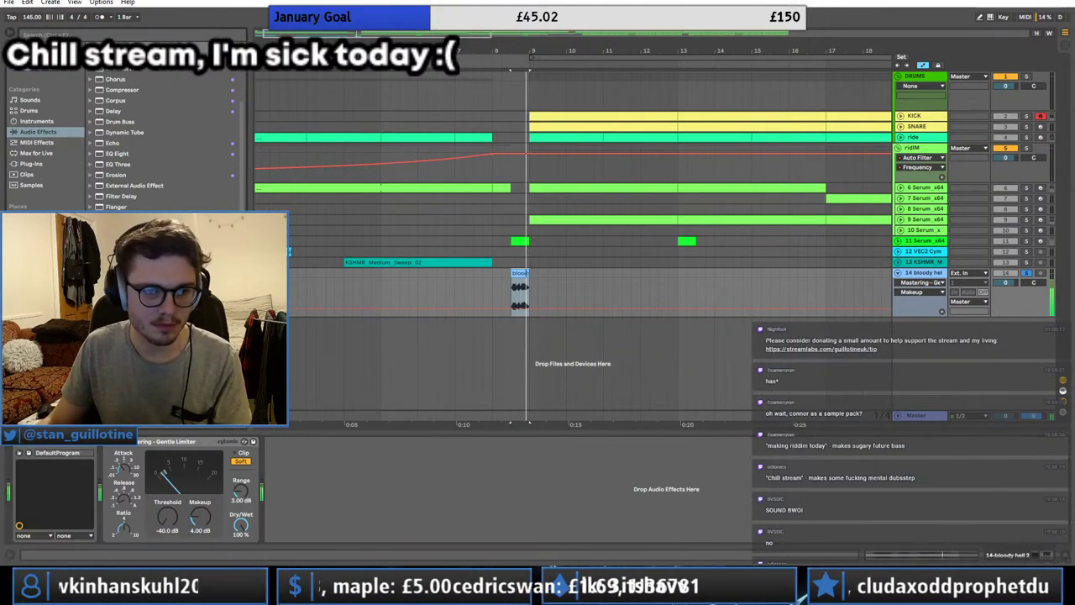
Step: Add a Frequency Shifter to track 14 ahead of OTT and set its fine frequency to -73 Hz
{"action": "left_click_drag", "start_coordinate": [130, 218], "coordinate": [160, 490]}
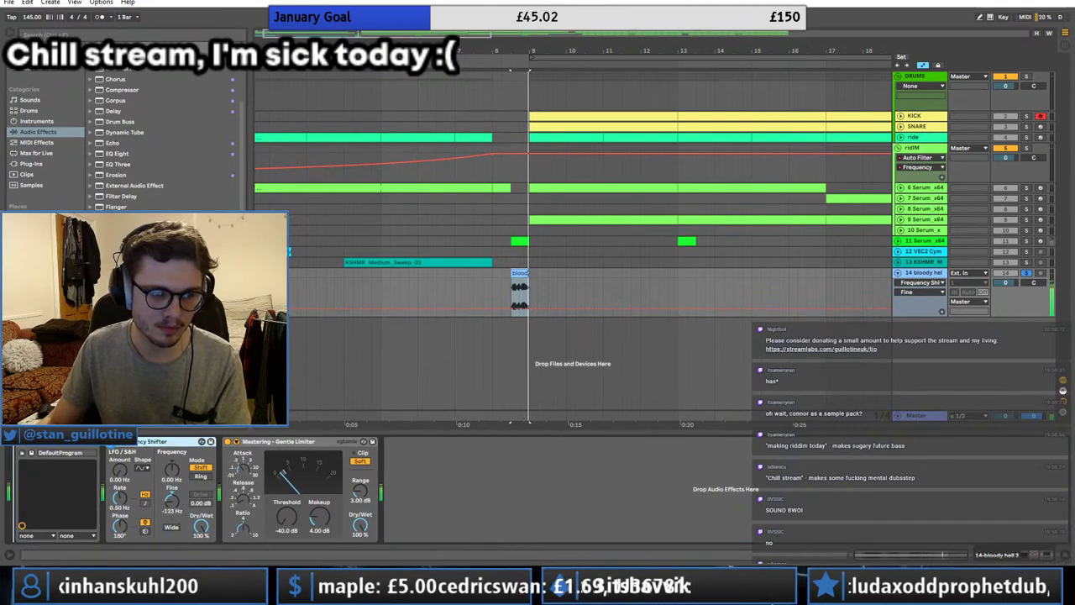
{"action": "left_click_drag", "start_coordinate": [158, 441], "coordinate": [82, 484]}
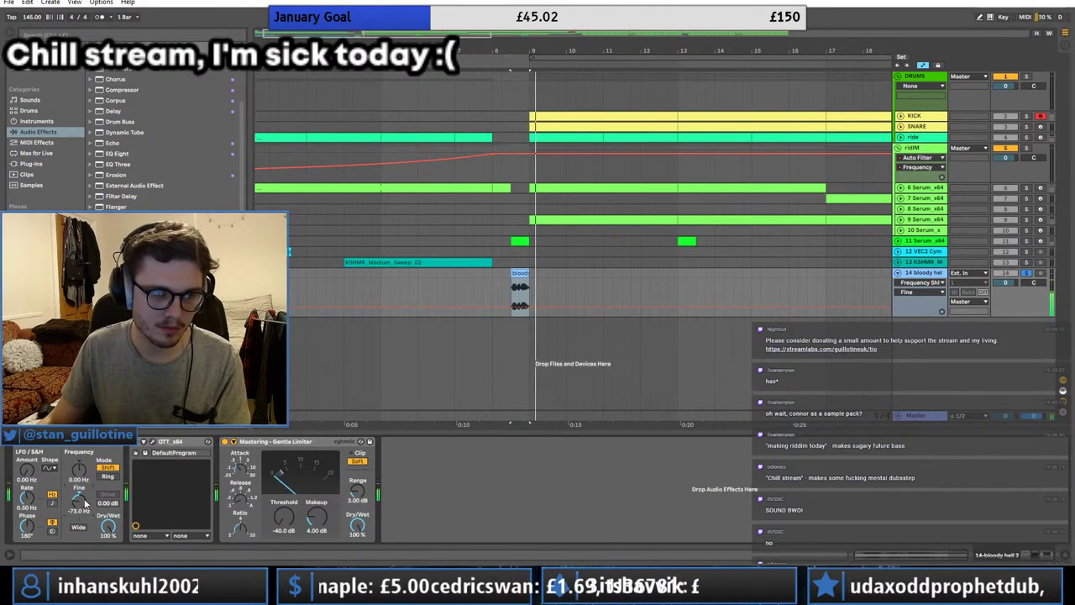
Step: Add an unsynced Delay to track 14 between OTT and the limiter, with 57% feedback and 25% dry/wet
{"action": "left_click_drag", "start_coordinate": [107, 116], "coordinate": [138, 491]}
{"action": "left_click", "coordinate": [145, 461]}
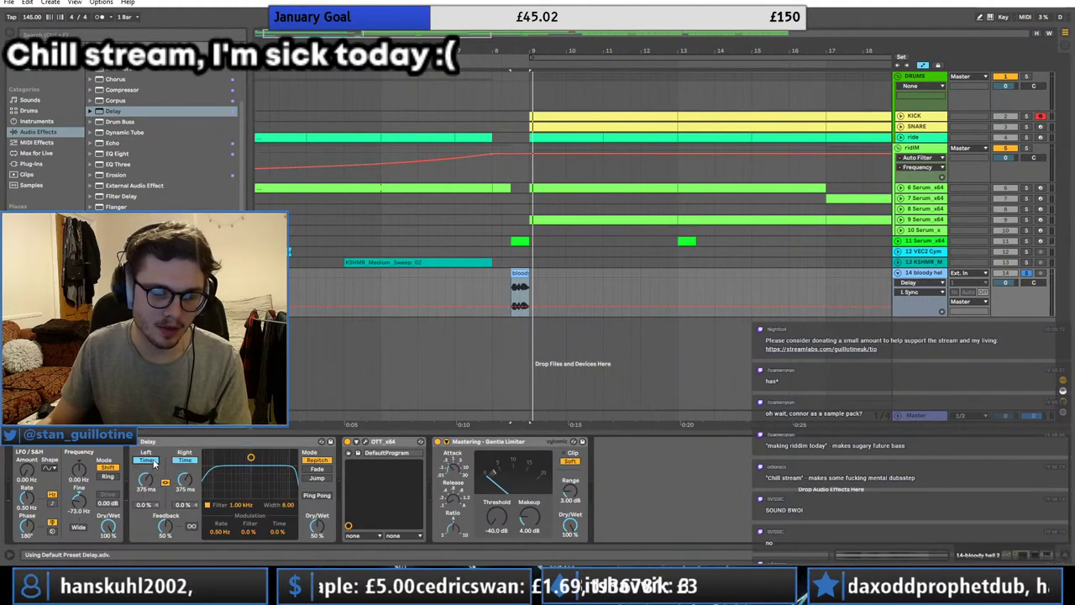
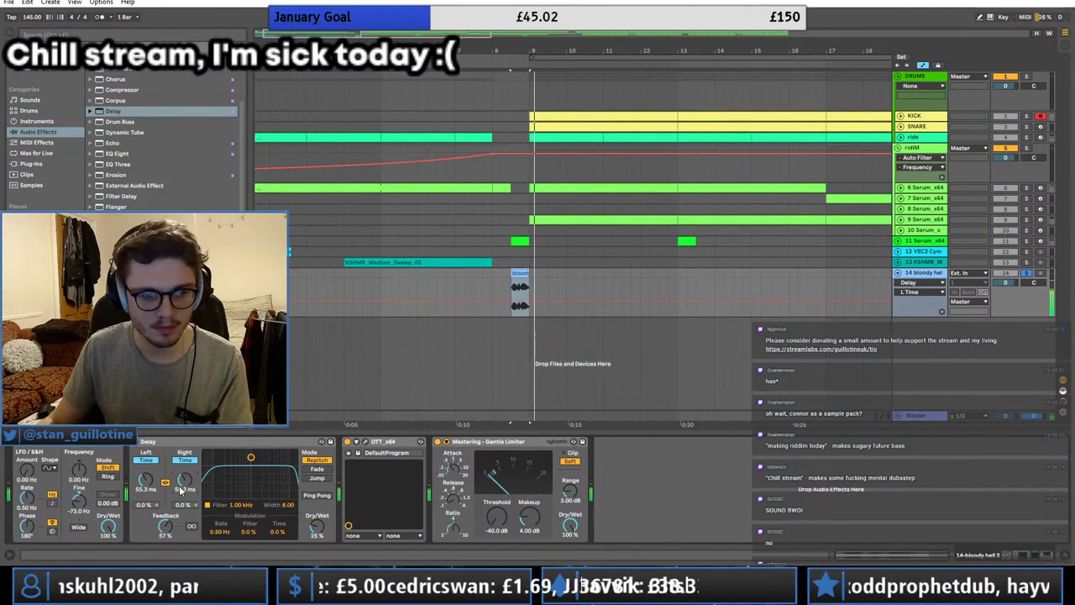
{"action": "left_click_drag", "start_coordinate": [187, 442], "coordinate": [456, 470]}
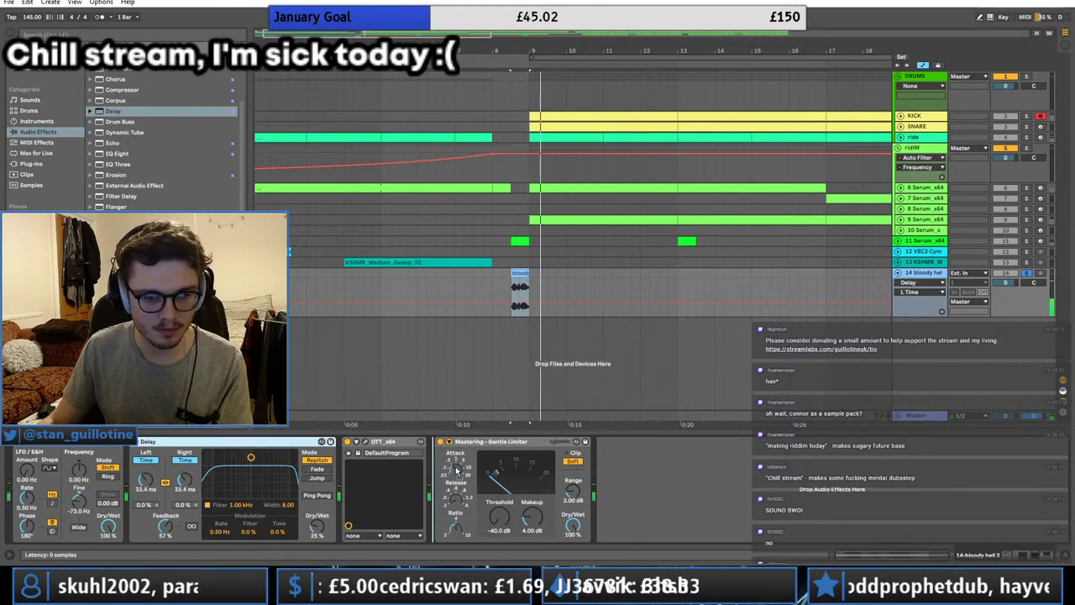
{"action": "key", "text": "space"}
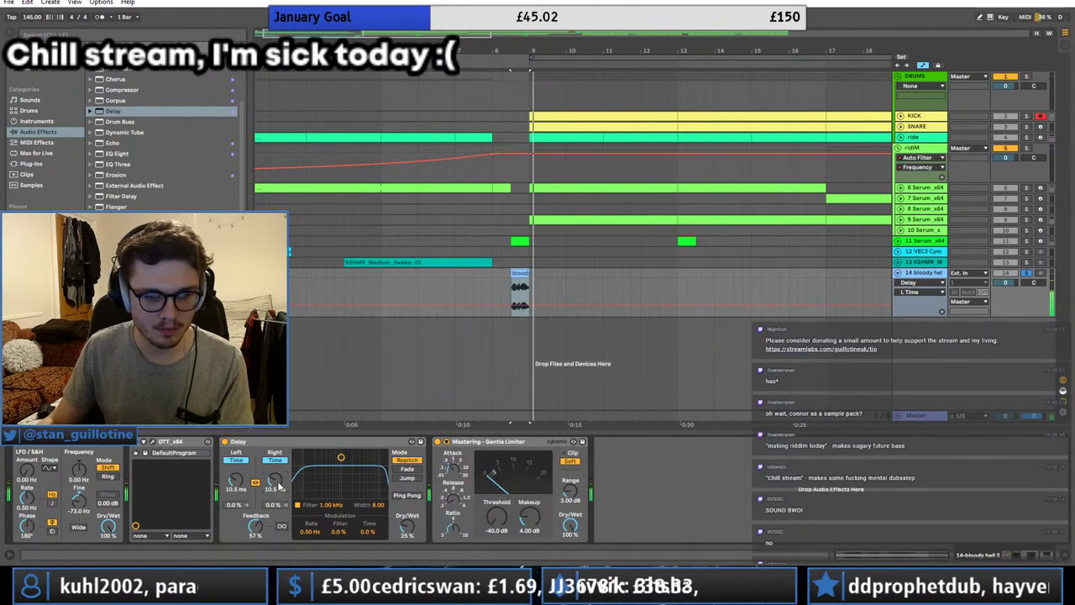
Step: Unsolo track 14 and retune its effects: Delay at 25 ms, 47% feedback, 42% dry/wet, filter off; limiter makeup at 8 dB
{"action": "left_click", "coordinate": [1026, 273]}
{"action": "key", "text": "space"}
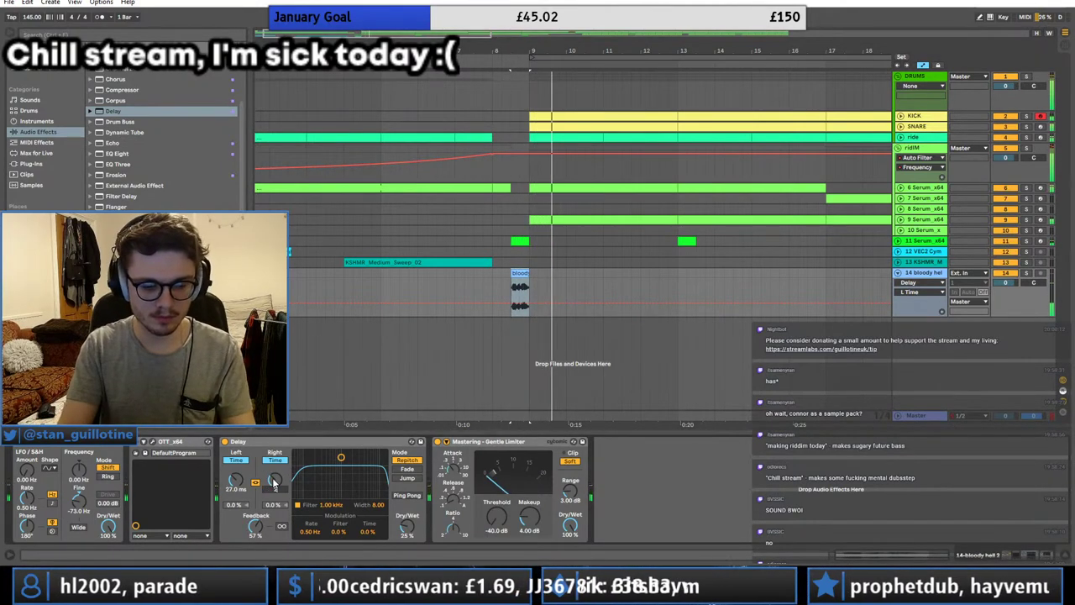
{"action": "key", "text": "space"}
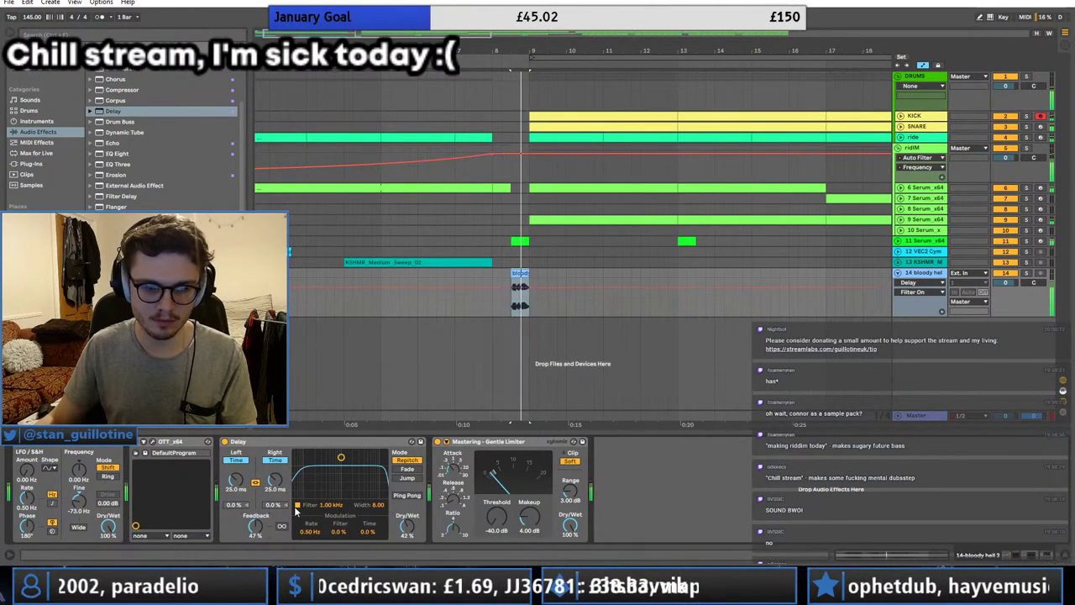
{"action": "left_click", "coordinate": [298, 505]}
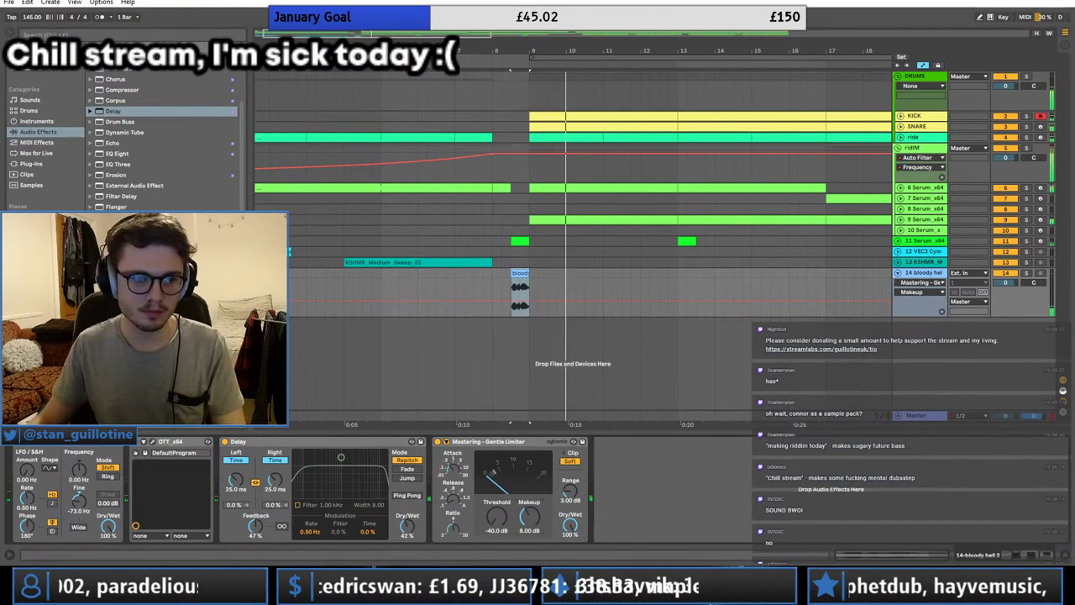
Step: Replace the bloody hell 2 clip on track 14 with eh.wav at 8.4.1 and audition it into the drop
{"action": "left_click", "coordinate": [38, 252]}
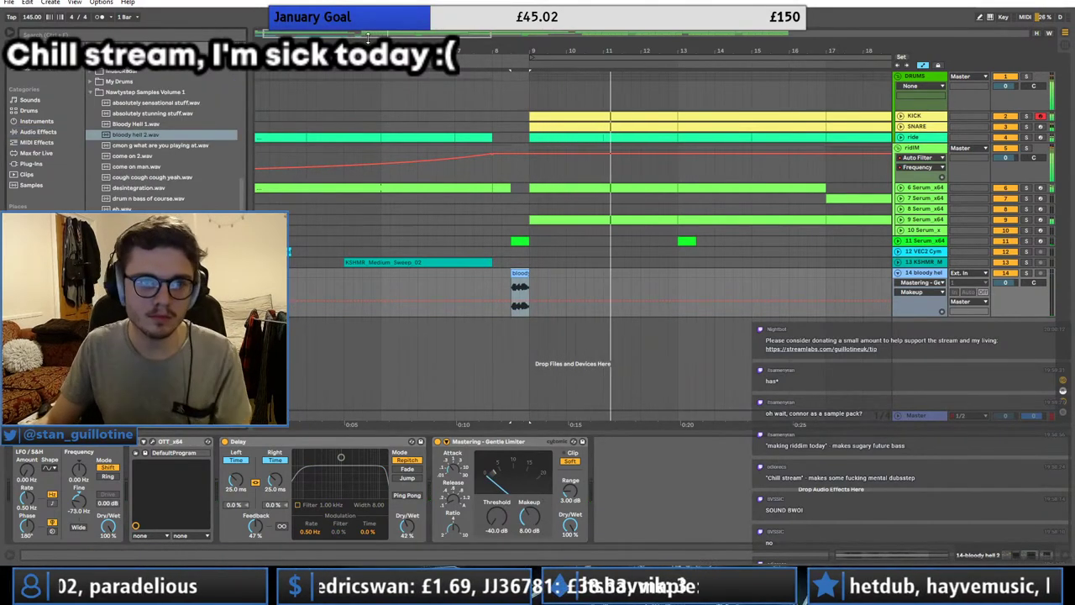
{"action": "left_click_drag", "start_coordinate": [506, 270], "coordinate": [508, 271]}
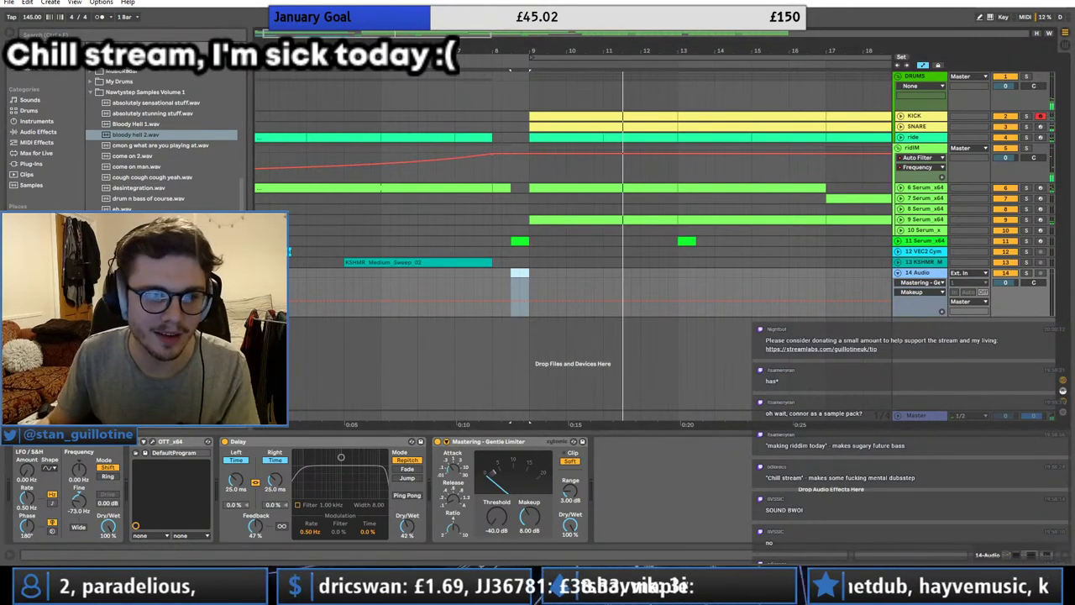
{"action": "left_click_drag", "start_coordinate": [553, 282], "coordinate": [523, 276]}
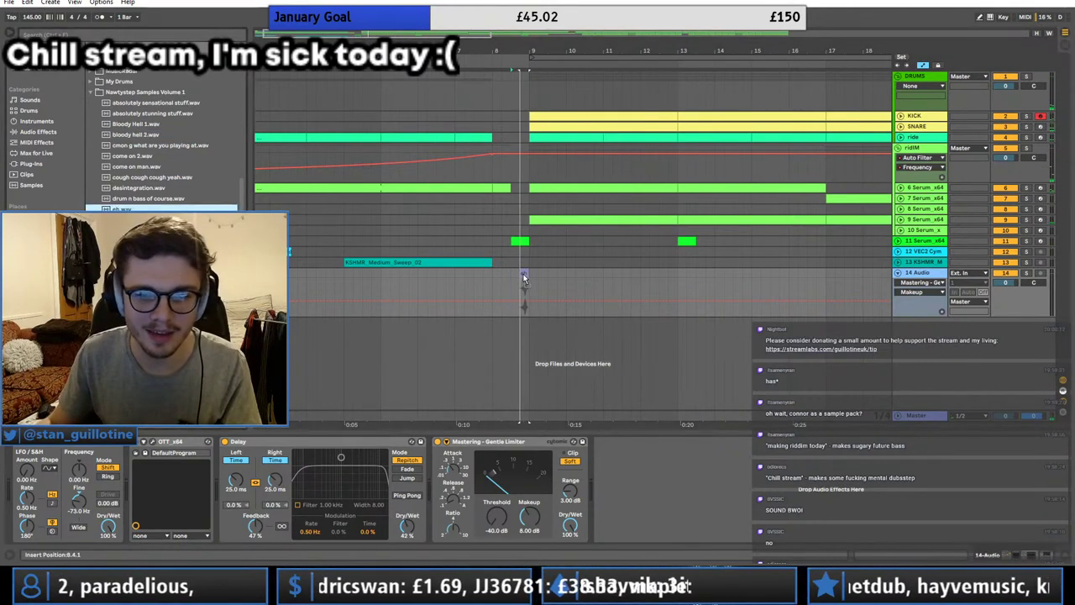
{"action": "key", "text": "space"}
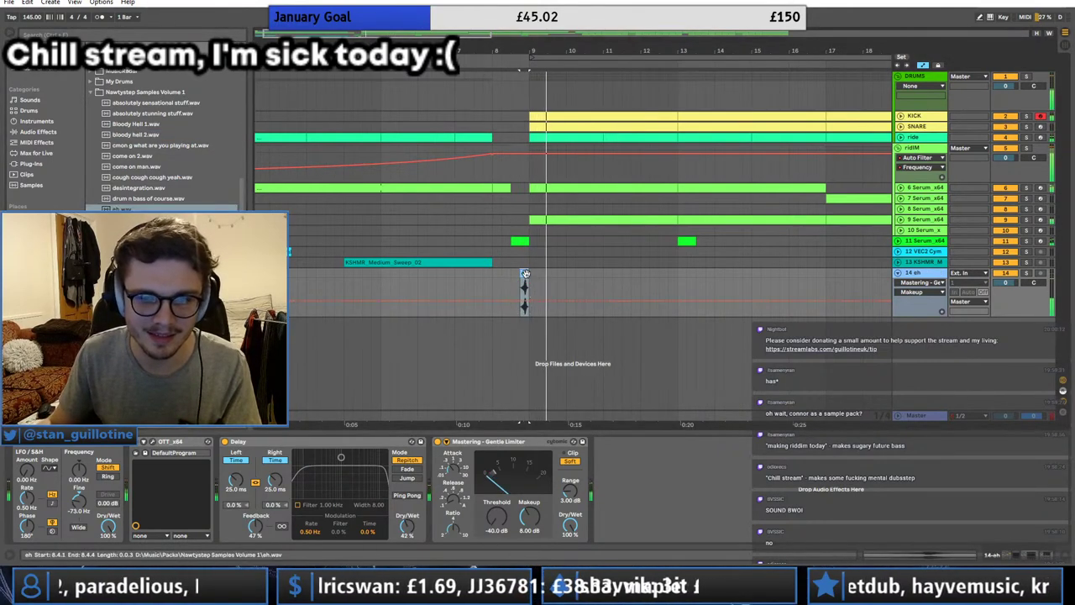
{"action": "key", "text": "space"}
{"action": "key", "text": "space"}
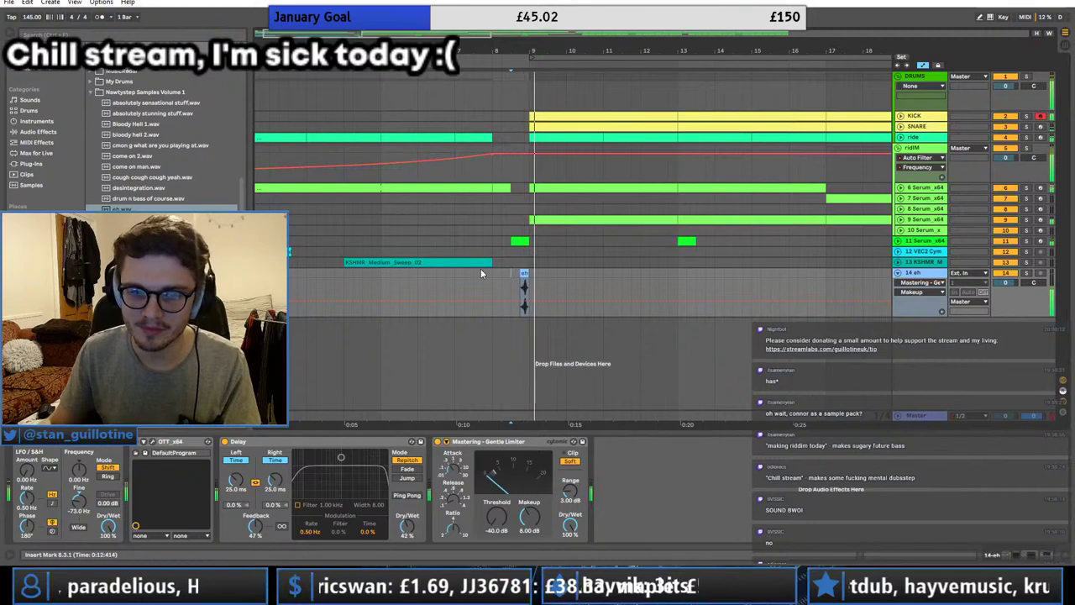
Step: Shorten the track 11 Serum clip before the drop so that it ends at 8.4.1
{"action": "left_click", "coordinate": [509, 244]}
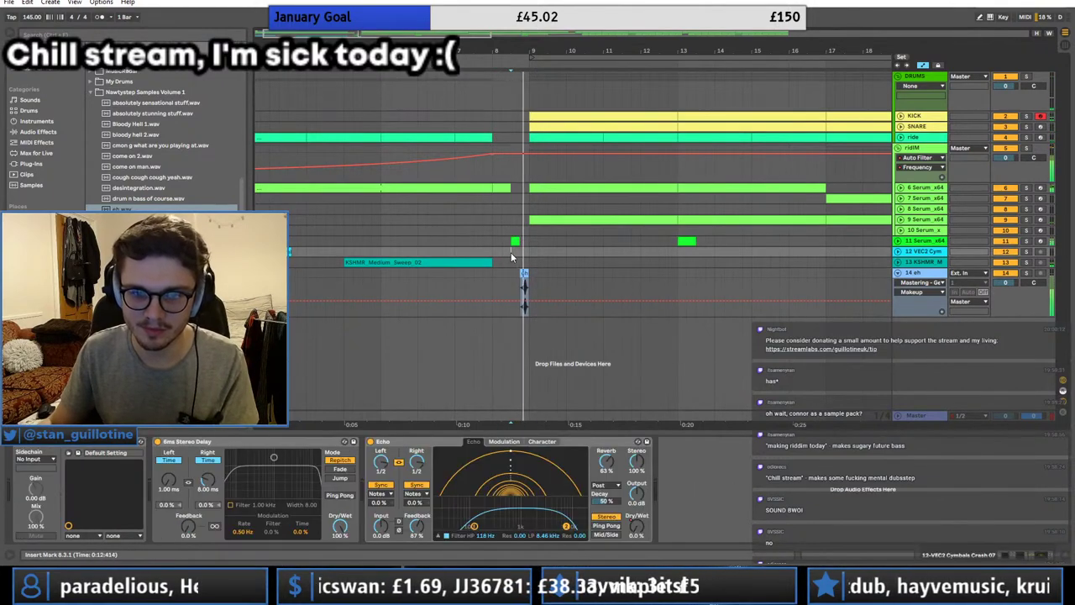
Step: Undo the last shortening of the track 11 Serum clip before the drop and remove the eh clip from track 14
{"action": "key", "text": "ctrl+z"}
{"action": "key", "text": "space"}
{"action": "left_click_drag", "start_coordinate": [525, 273], "coordinate": [506, 273]}
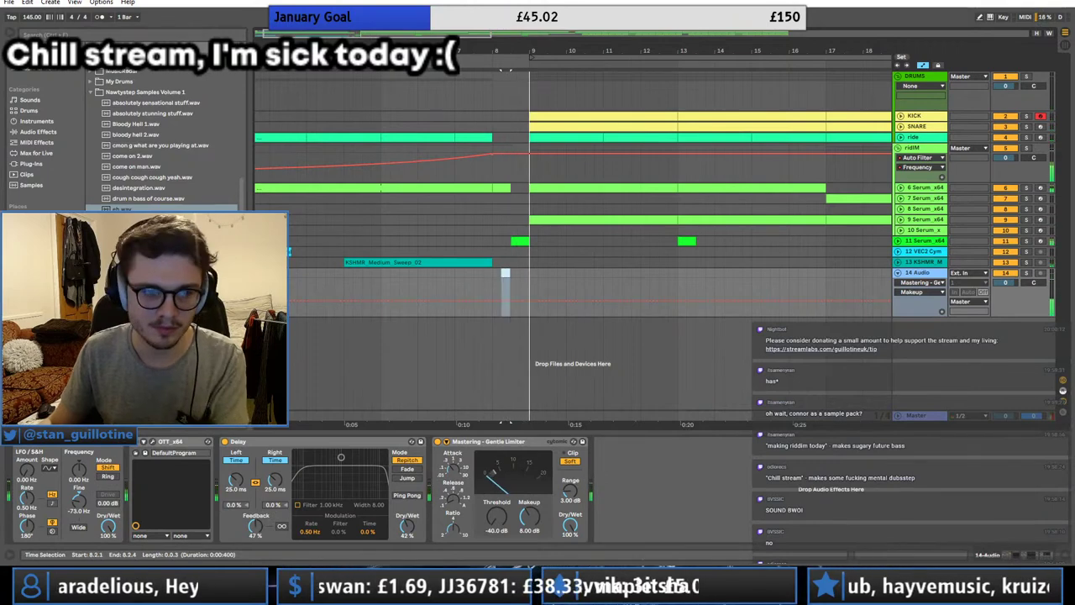
Step: Place fuck fuck fuck fuck.wav on track 14 at 8.1.1, audition it into the drop and check its waveform
{"action": "key", "text": "space"}
{"action": "left_click_drag", "start_coordinate": [139, 220], "coordinate": [495, 278]}
{"action": "left_click", "coordinate": [495, 279]}
{"action": "key", "text": "space"}
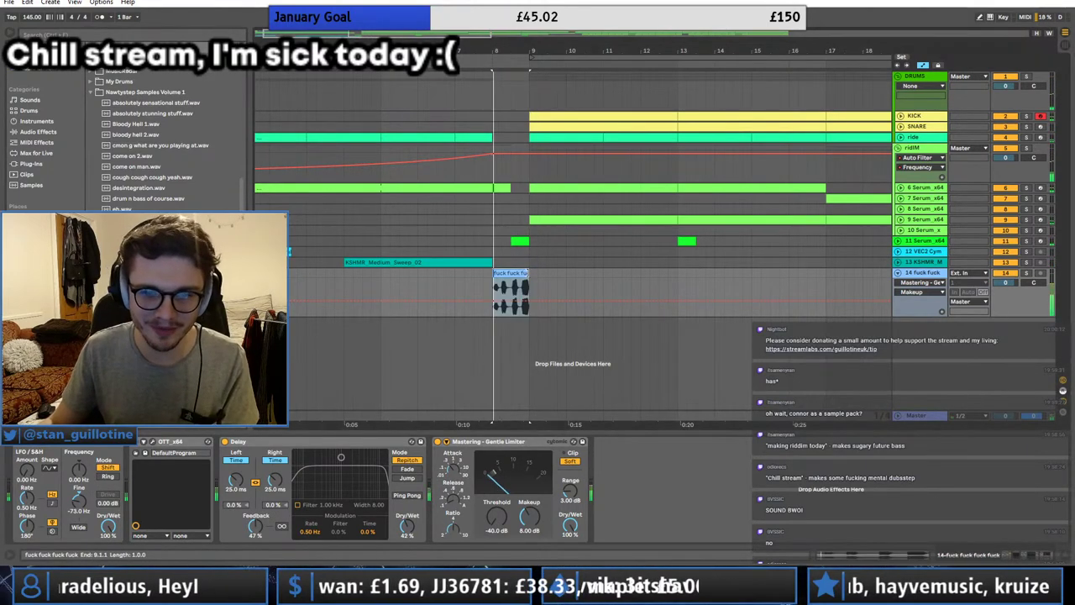
{"action": "double_click", "coordinate": [522, 272]}
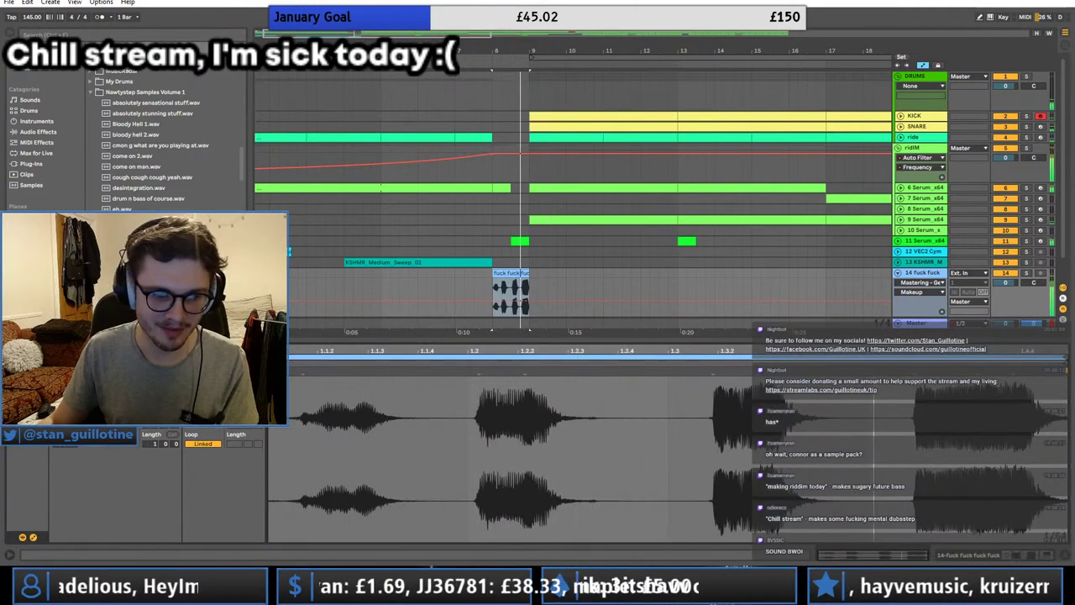
{"action": "left_click", "coordinate": [924, 274]}
{"action": "scroll", "coordinate": [163, 218], "scroll_direction": "down", "scroll_amount": 1}
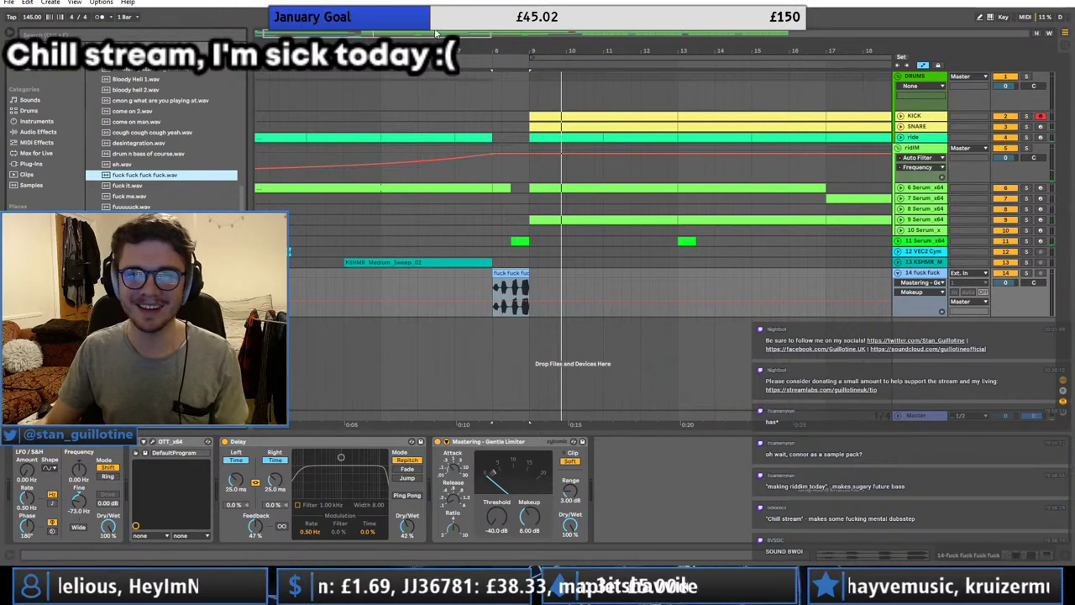
Step: Move the fuck fuck fuck fuck clip on track 14 from bar 8 to bar 24
{"action": "left_click_drag", "start_coordinate": [436, 34], "coordinate": [436, 24]}
{"action": "key", "text": "Delete"}
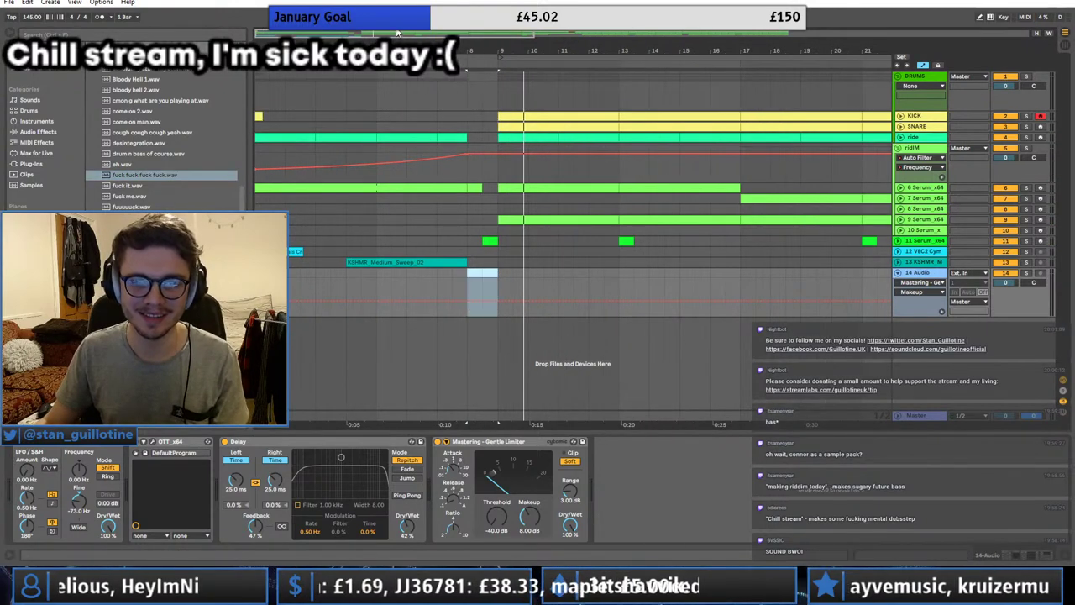
{"action": "scroll", "coordinate": [645, 105], "scroll_direction": "down", "scroll_amount": 3}
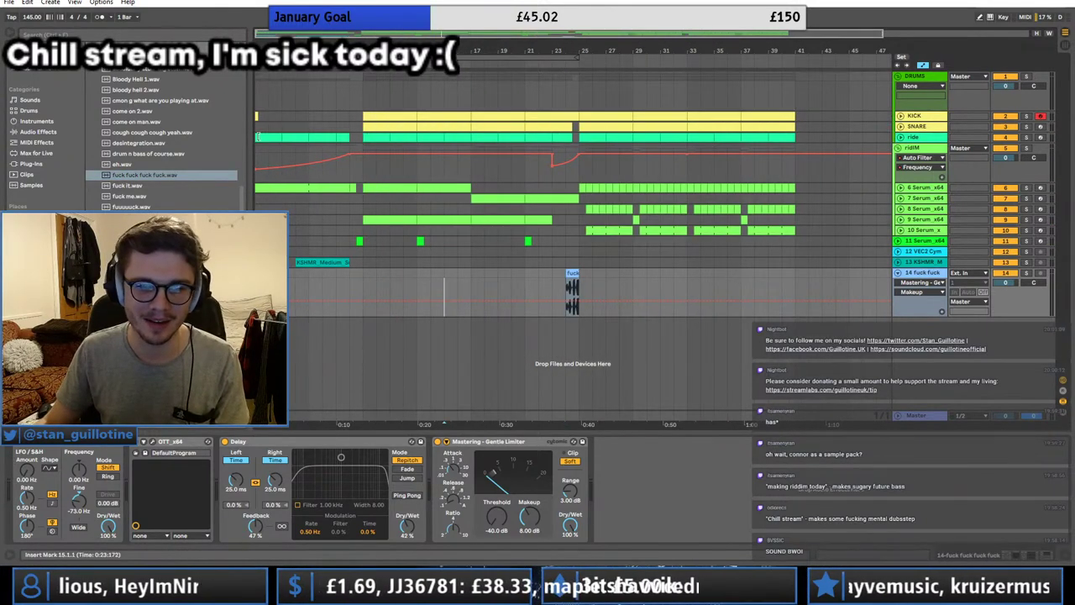
{"action": "key", "text": "plus"}
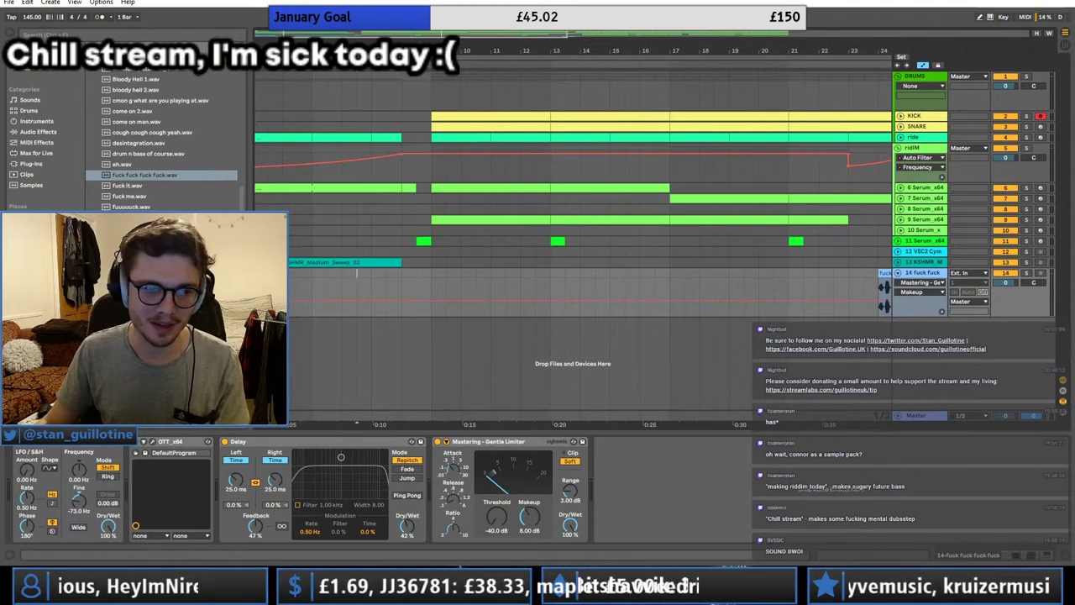
Step: Place i need to rewind that shit rn.wav on track 14 from 23.1.1 to 25.1.1 and audition it into the next section
{"action": "left_click_drag", "start_coordinate": [144, 174], "coordinate": [853, 288]}
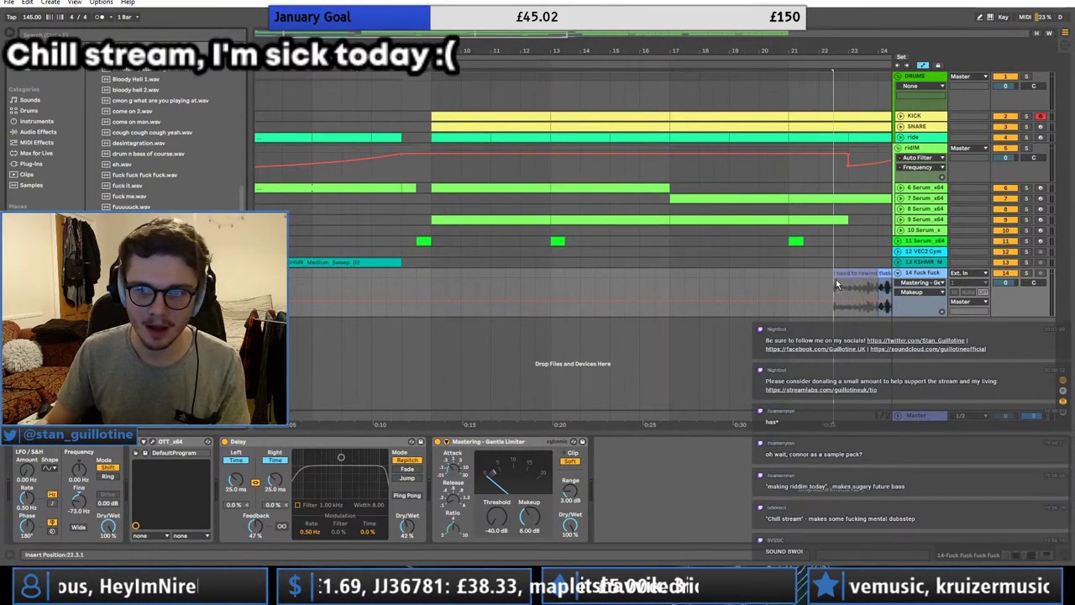
{"action": "key", "text": "space"}
{"action": "key", "text": "minus"}
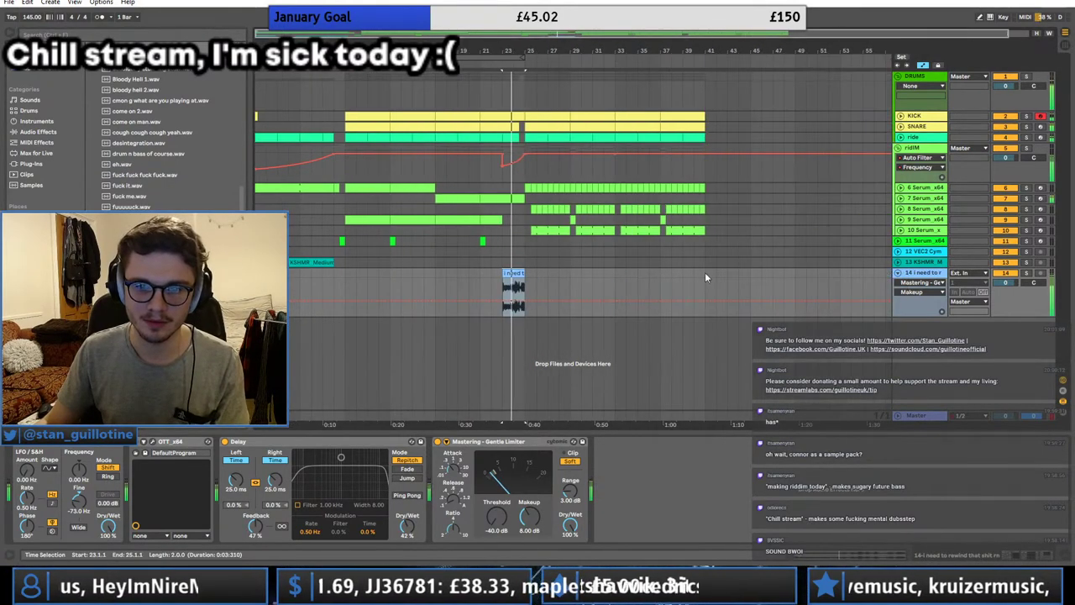
{"action": "double_click", "coordinate": [514, 273]}
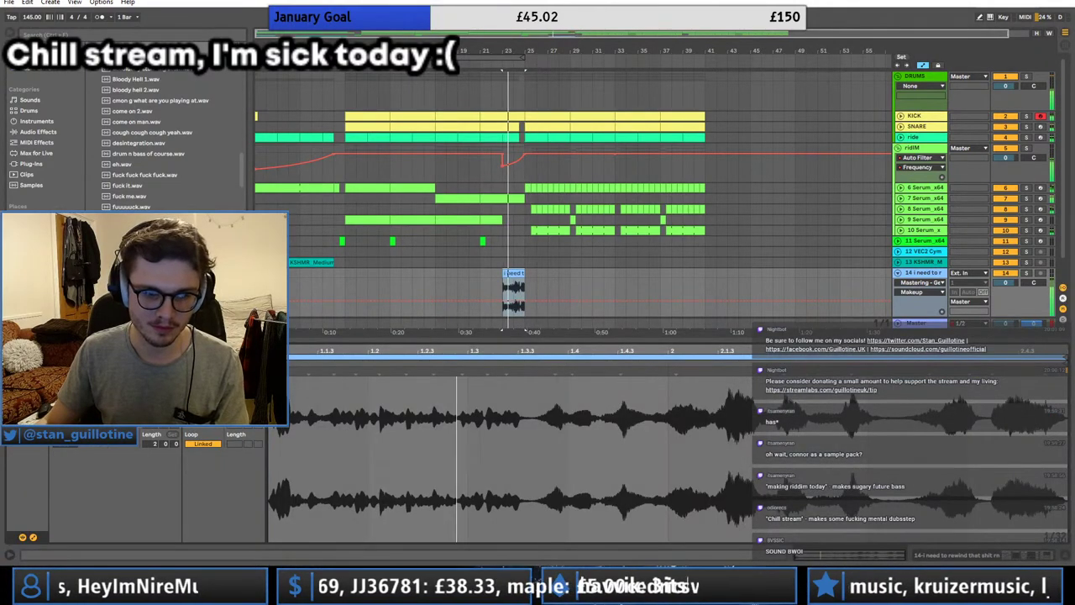
{"action": "left_click", "coordinate": [931, 277]}
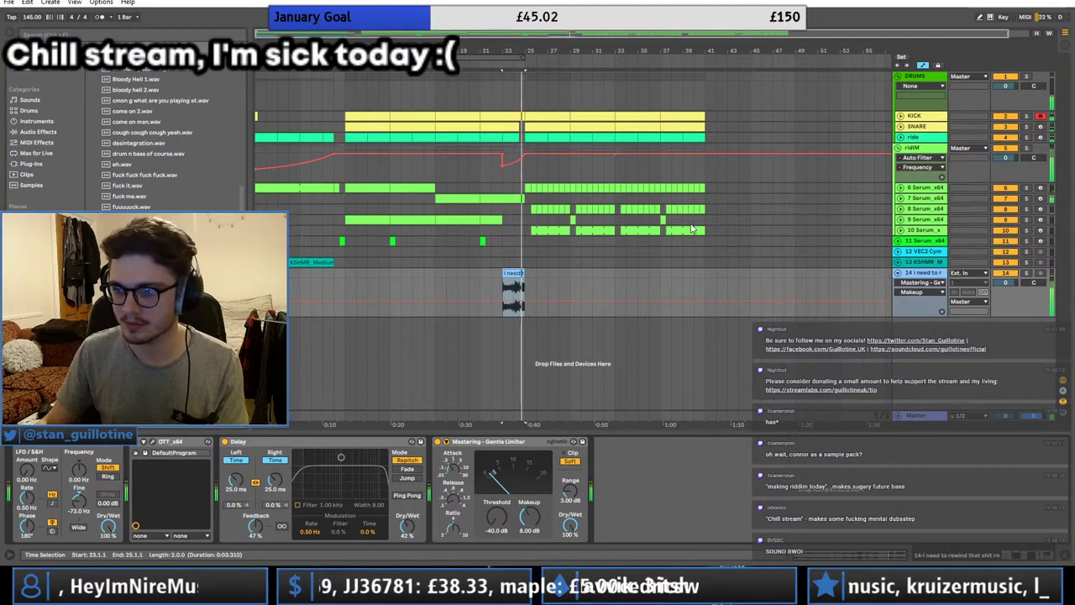
{"action": "left_click_drag", "start_coordinate": [344, 51], "coordinate": [397, 77]}
{"action": "key", "text": "space"}
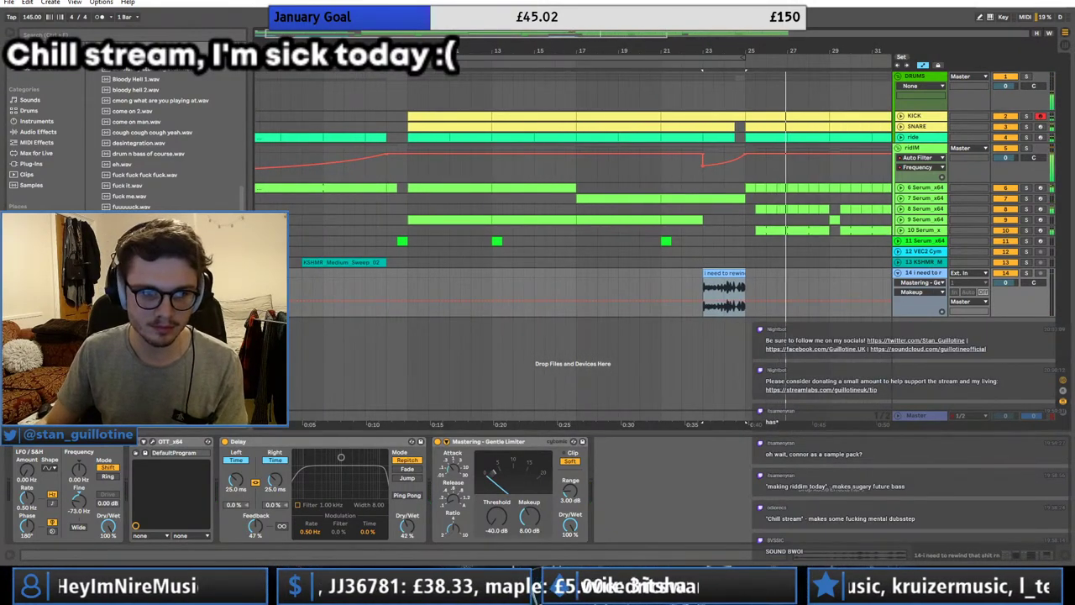
Step: Browse further through the vocal samples, place just mad man.wav on track 14 at 8.1.1 and audition it
{"action": "scroll", "coordinate": [168, 143], "scroll_direction": "down", "scroll_amount": 2}
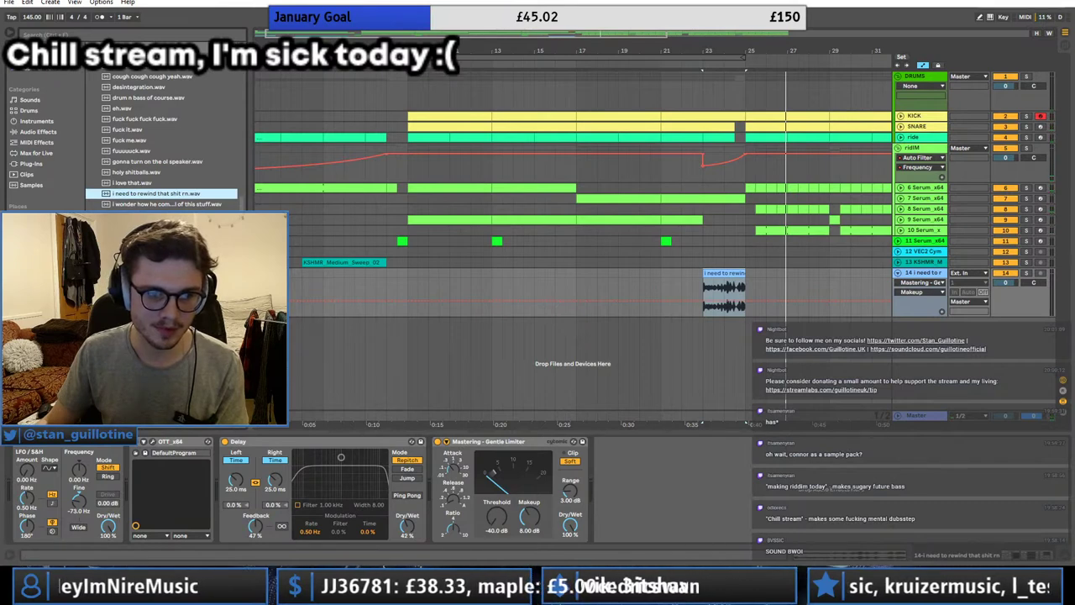
{"action": "scroll", "coordinate": [159, 143], "scroll_direction": "down", "scroll_amount": 5}
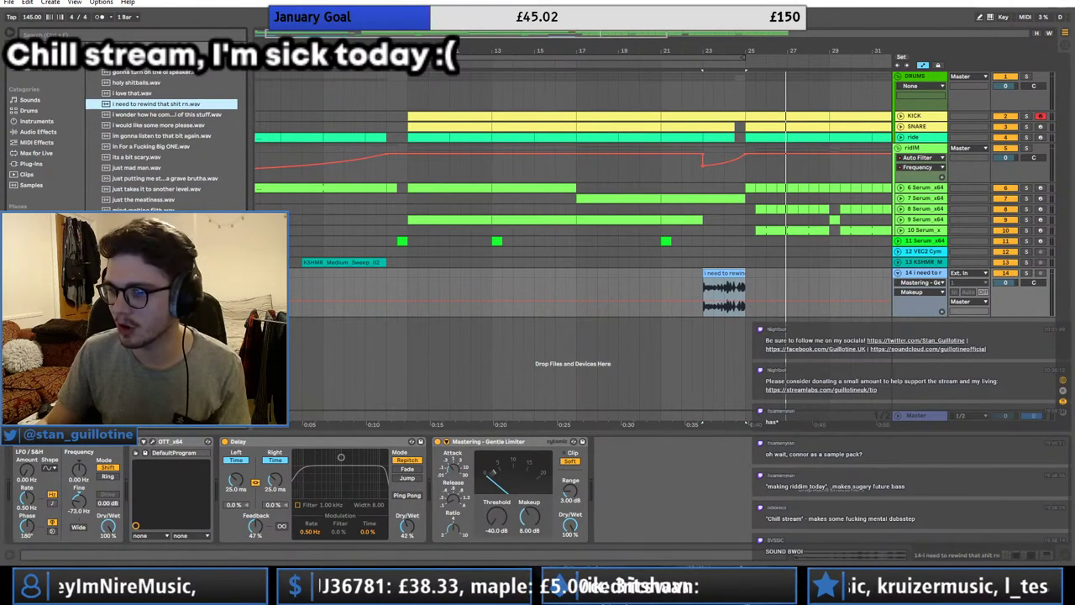
{"action": "scroll", "coordinate": [126, 172], "scroll_direction": "down", "scroll_amount": 3}
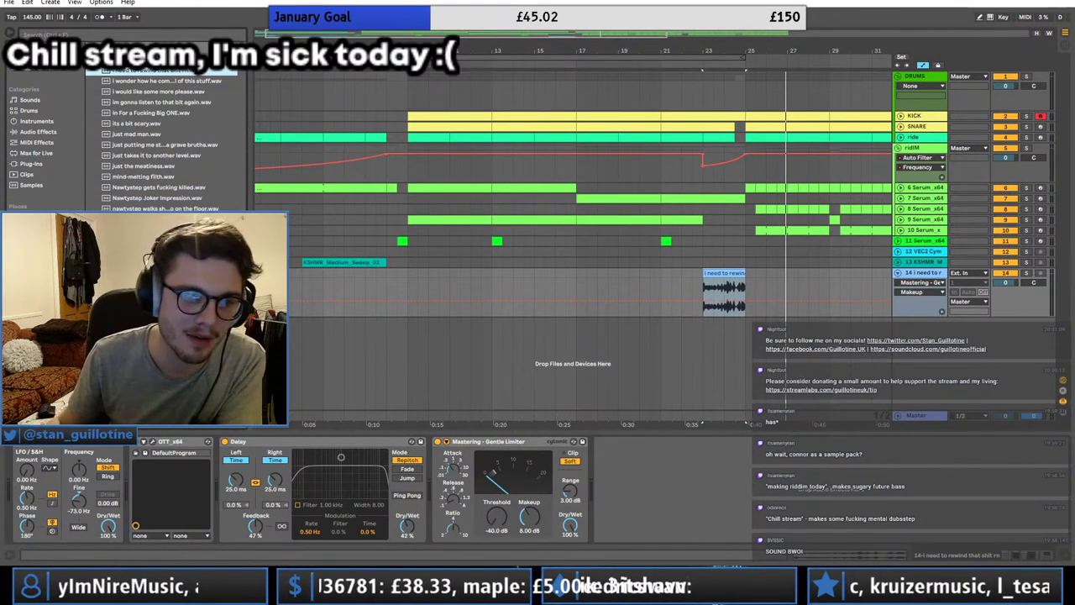
{"action": "scroll", "coordinate": [126, 172], "scroll_direction": "up", "scroll_amount": 3}
{"action": "left_click_drag", "start_coordinate": [126, 171], "coordinate": [394, 275]}
{"action": "key", "text": "space"}
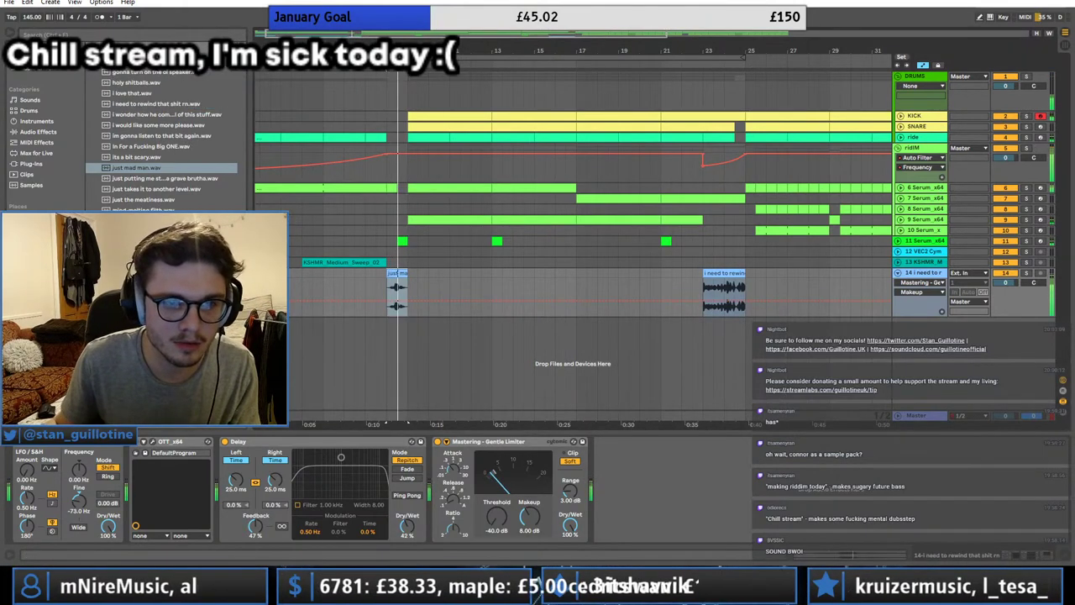
{"action": "key", "text": "plus"}
{"action": "key", "text": "plus"}
{"action": "key", "text": "space"}
Step: Try the just putting me straight in tha grave brutha and In For a Fucking Big ONE samples at 8.1.1 on track 14
{"action": "left_click_drag", "start_coordinate": [194, 179], "coordinate": [550, 273]}
{"action": "key", "text": "space"}
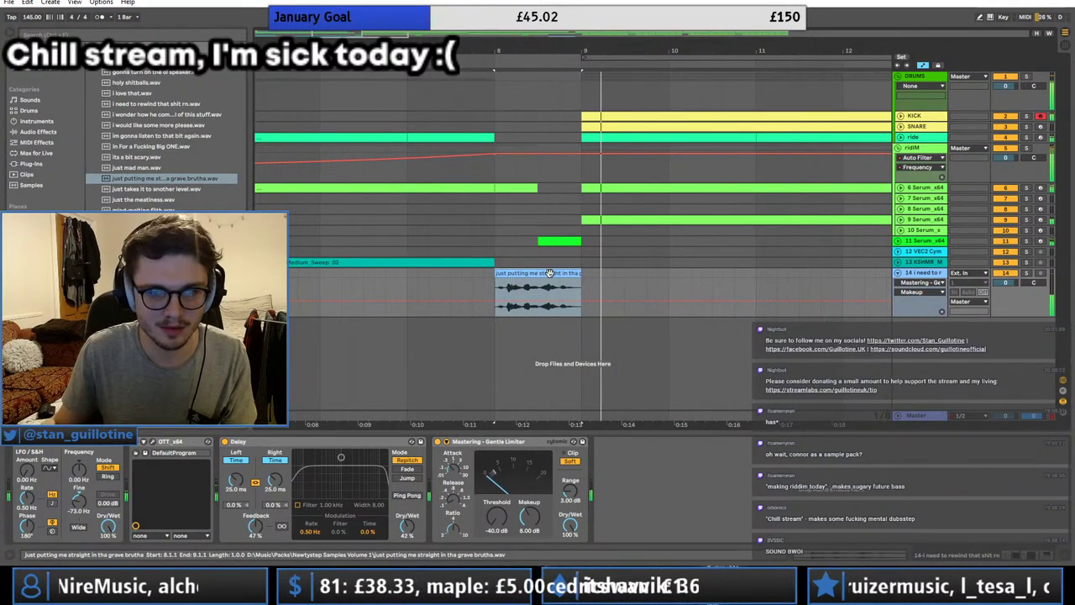
{"action": "left_click_drag", "start_coordinate": [135, 148], "coordinate": [504, 277]}
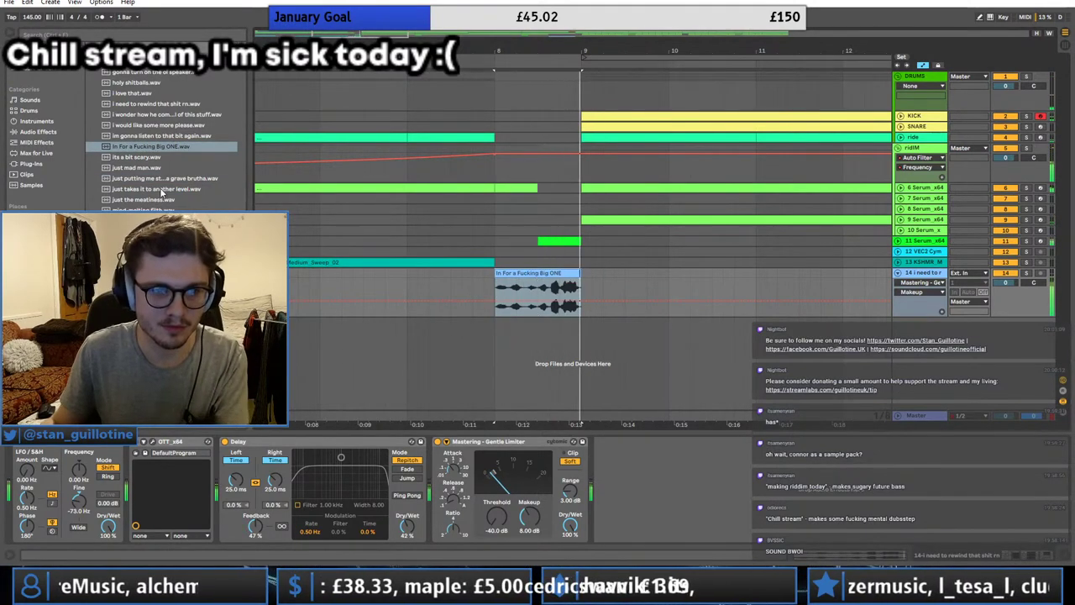
Step: Replace the vocal at 8.1.1 on track 14 with mind-melting filth.wav and audition it into the drop
{"action": "left_click_drag", "start_coordinate": [142, 209], "coordinate": [497, 290]}
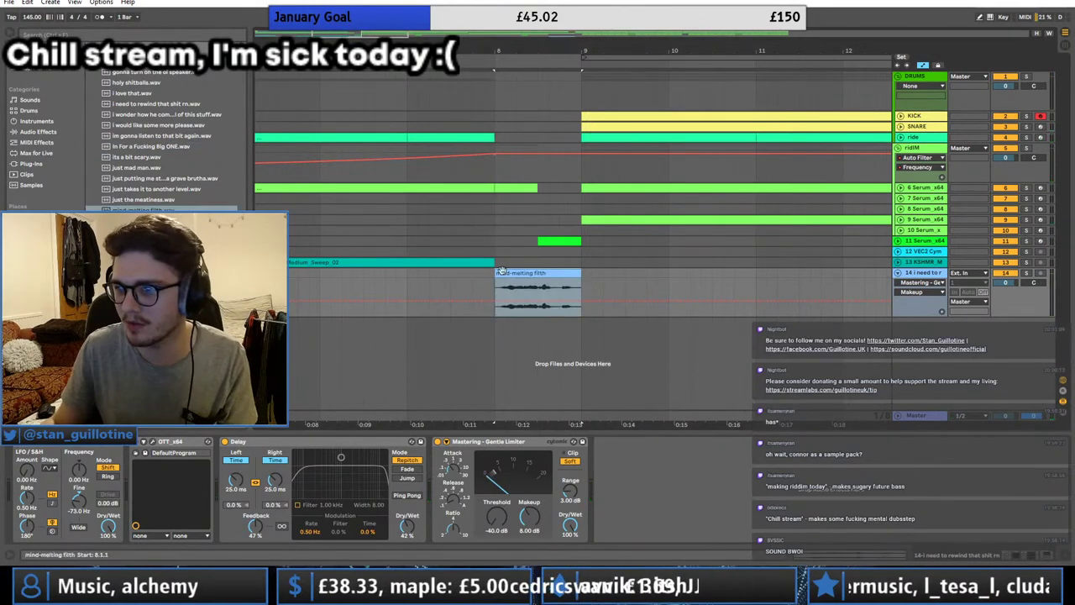
{"action": "left_click", "coordinate": [523, 272]}
{"action": "key", "text": "space"}
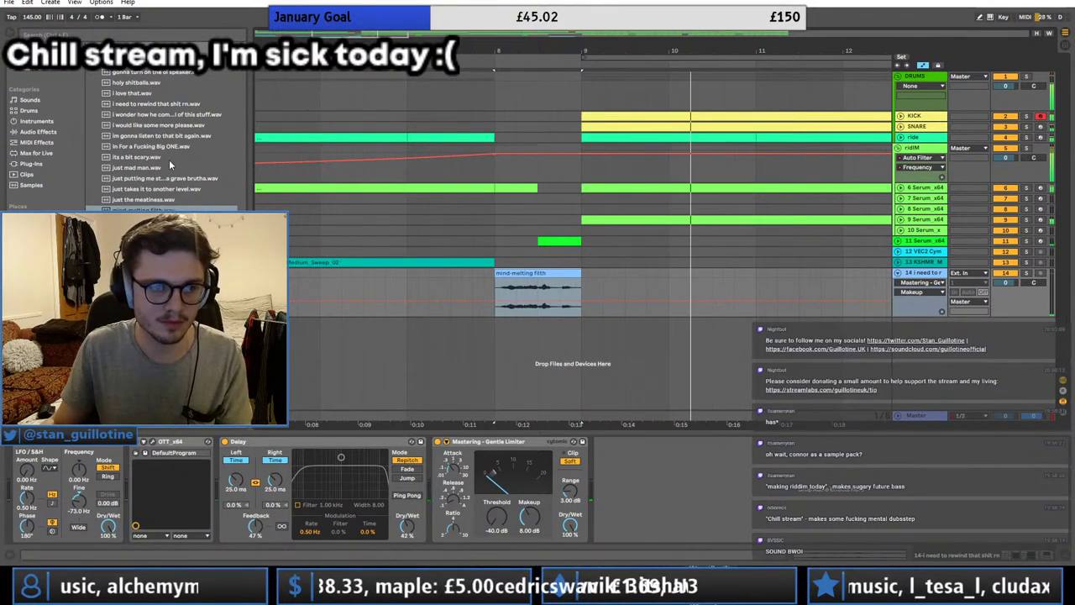
{"action": "key", "text": "minus"}
{"action": "key", "text": "minus"}
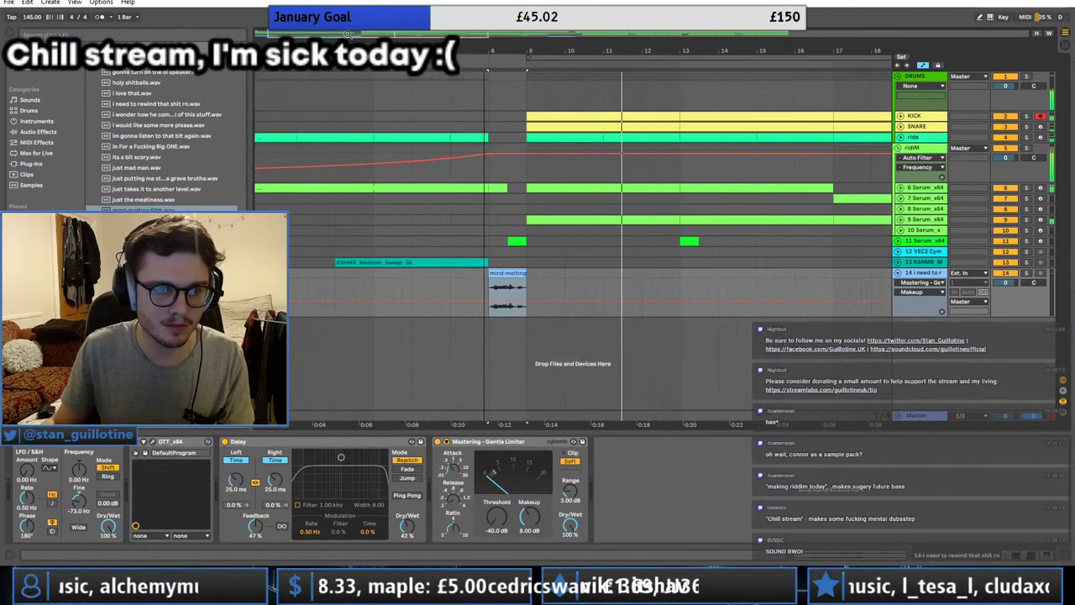
Step: Copy the last beat of the mind-melting filth clip, 8.4.1 to 9.1.1, to 12.4.1 on track 14
{"action": "left_click_drag", "start_coordinate": [516, 290], "coordinate": [527, 277]}
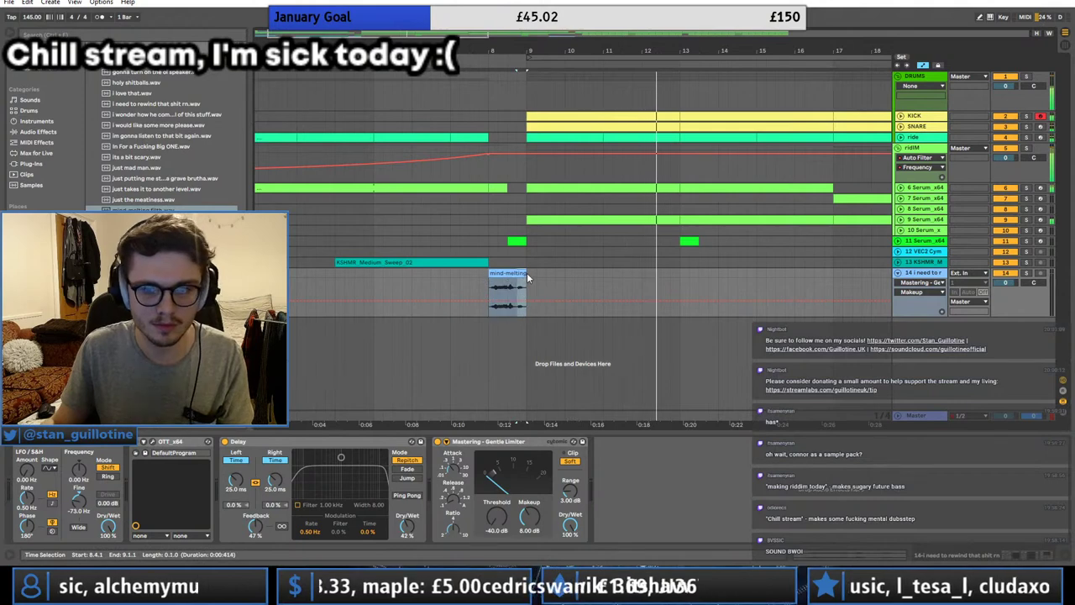
{"action": "key", "text": "Left"}
{"action": "left_click", "coordinate": [655, 275]}
{"action": "key", "text": "space"}
{"action": "key", "text": "space"}
{"action": "left_click", "coordinate": [675, 274]}
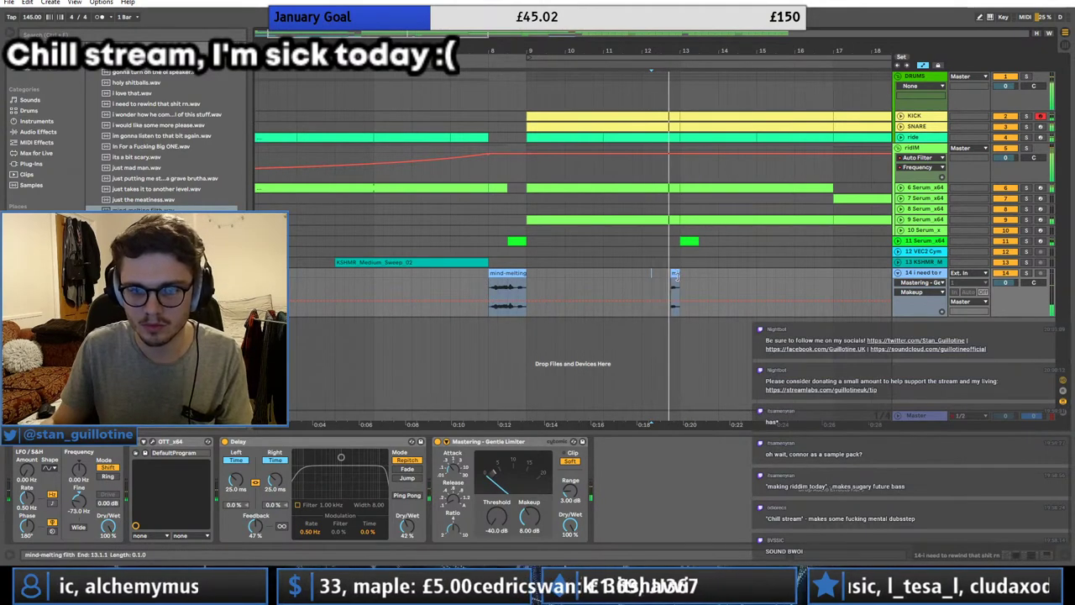
Step: Try pasting the mind-melting filth slice at 13.2.1 and 13.4.1 on track 14, and undo both pastes
{"action": "left_click", "coordinate": [690, 273]}
{"action": "key", "text": "ctrl+v"}
{"action": "left_click", "coordinate": [711, 273]}
{"action": "key", "text": "ctrl+v"}
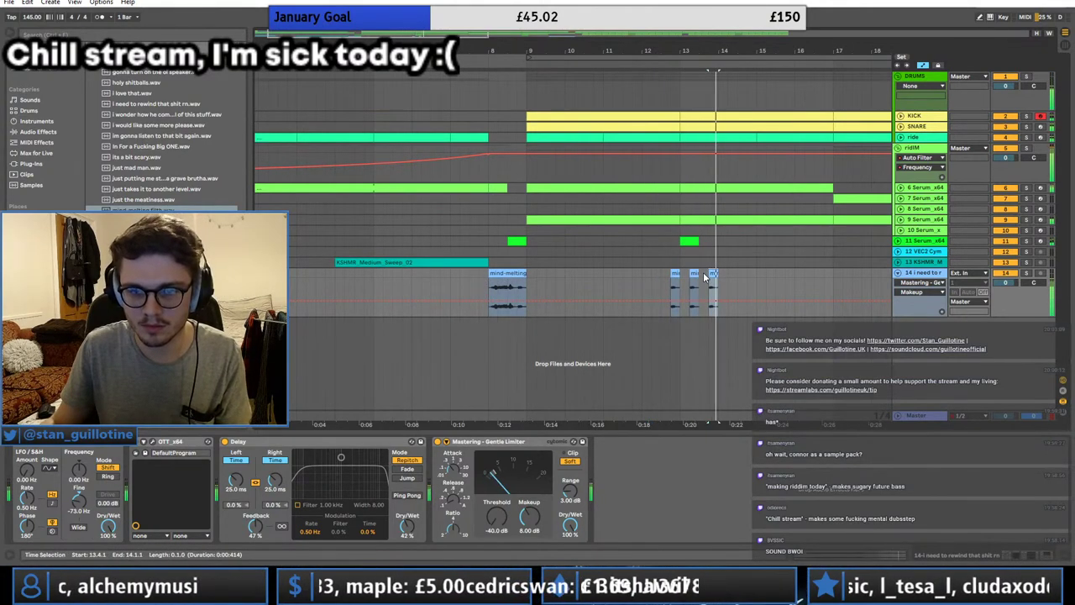
{"action": "key", "text": "ctrl+z"}
{"action": "key", "text": "ctrl+z"}
Step: Paste the mind-melting filth slice on track 14 at 13.3.1, 14.1.1 and 14.3.1 while auditioning
{"action": "left_click", "coordinate": [661, 266]}
{"action": "key", "text": "space"}
{"action": "key", "text": "space"}
{"action": "left_click_drag", "start_coordinate": [676, 50], "coordinate": [560, 113]}
{"action": "key", "text": "space"}
{"action": "key", "text": "space"}
{"action": "left_click", "coordinate": [596, 271]}
{"action": "key", "text": "ctrl+v"}
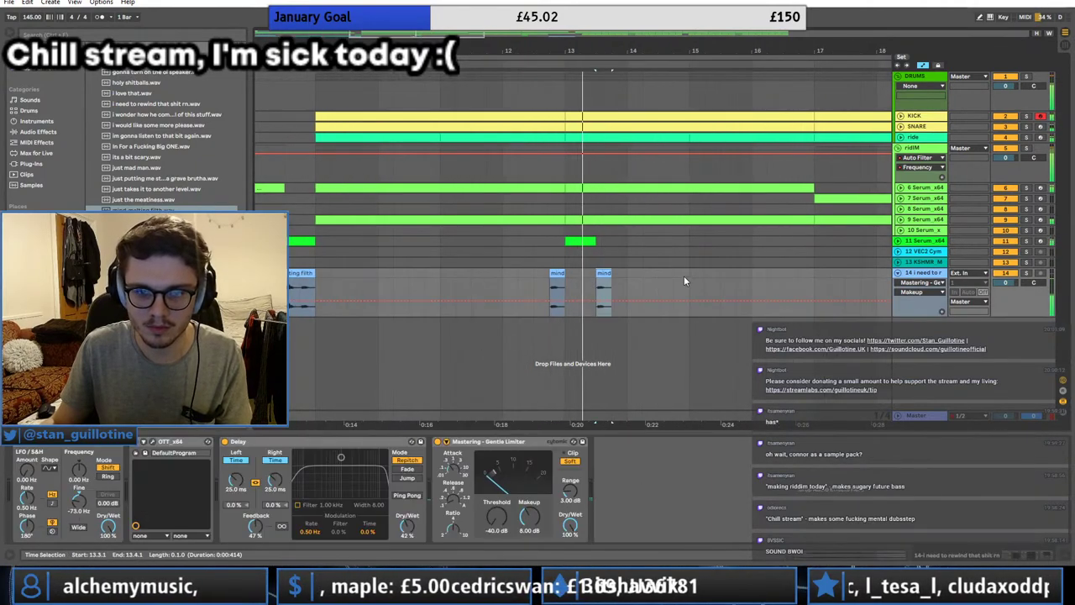
{"action": "left_click", "coordinate": [662, 273]}
{"action": "key", "text": "ctrl+v"}
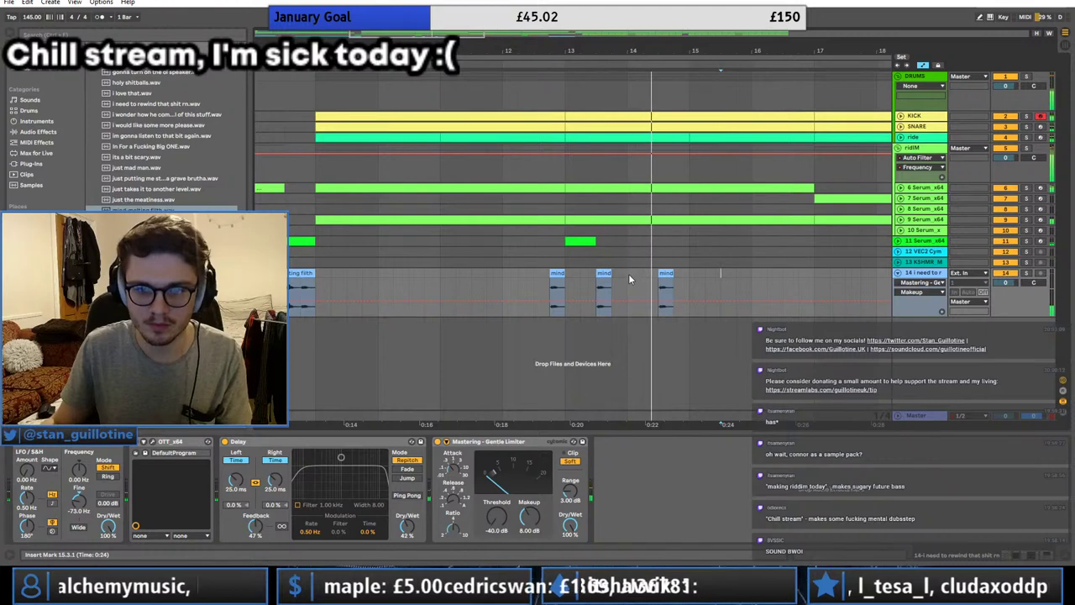
{"action": "left_click", "coordinate": [628, 274]}
{"action": "key", "text": "ctrl+v"}
Step: Play back from 12.4.1 and continue the mind-melting filth slices at 15.1.1, 15.3.1, 16.1.1 and 16.3.1
{"action": "left_click", "coordinate": [578, 274]}
{"action": "left_click", "coordinate": [552, 275]}
{"action": "key", "text": "space"}
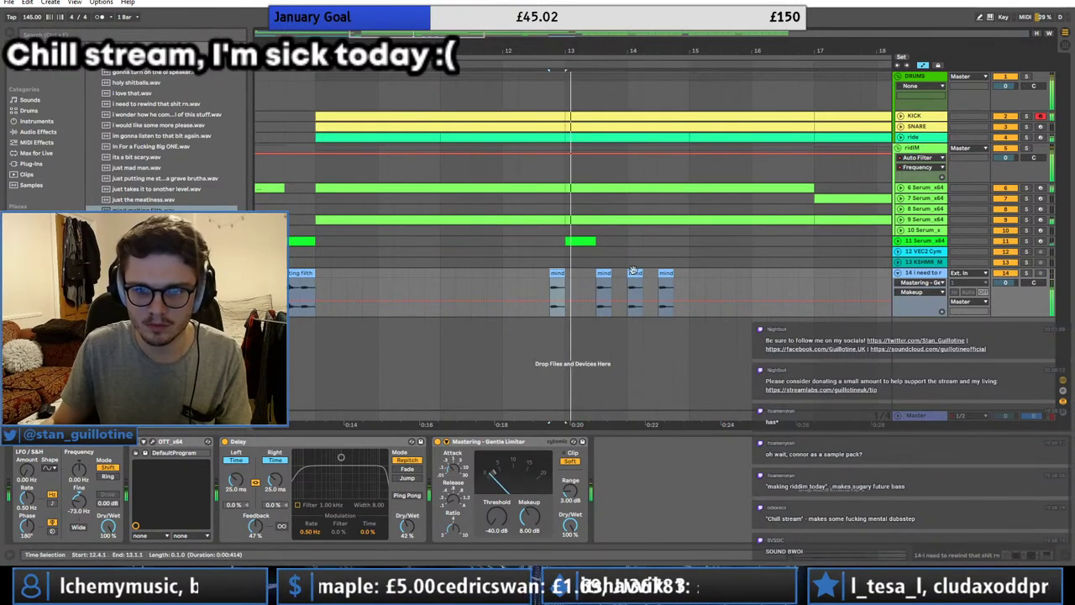
{"action": "left_click", "coordinate": [688, 273]}
{"action": "key", "text": "ctrl+v"}
{"action": "left_click", "coordinate": [720, 274]}
{"action": "key", "text": "ctrl+v"}
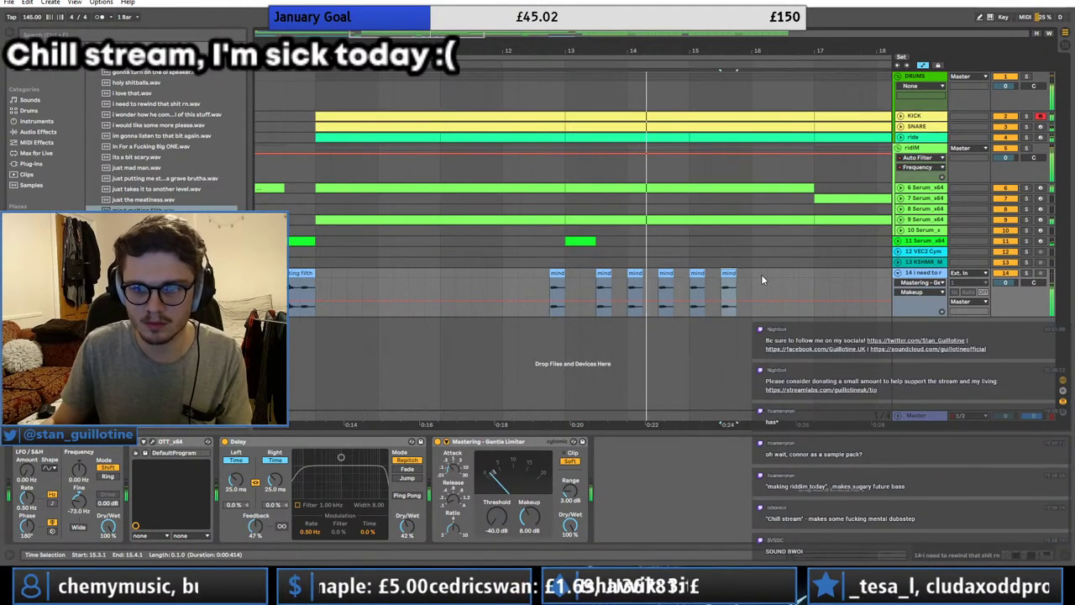
{"action": "left_click", "coordinate": [755, 274]}
{"action": "key", "text": "ctrl+v"}
Step: Delete all the mind-melting filth slices on track 14 between 12.4.1 and 17.1.1
{"action": "key", "text": "space"}
{"action": "left_click_drag", "start_coordinate": [812, 276], "coordinate": [565, 275]}
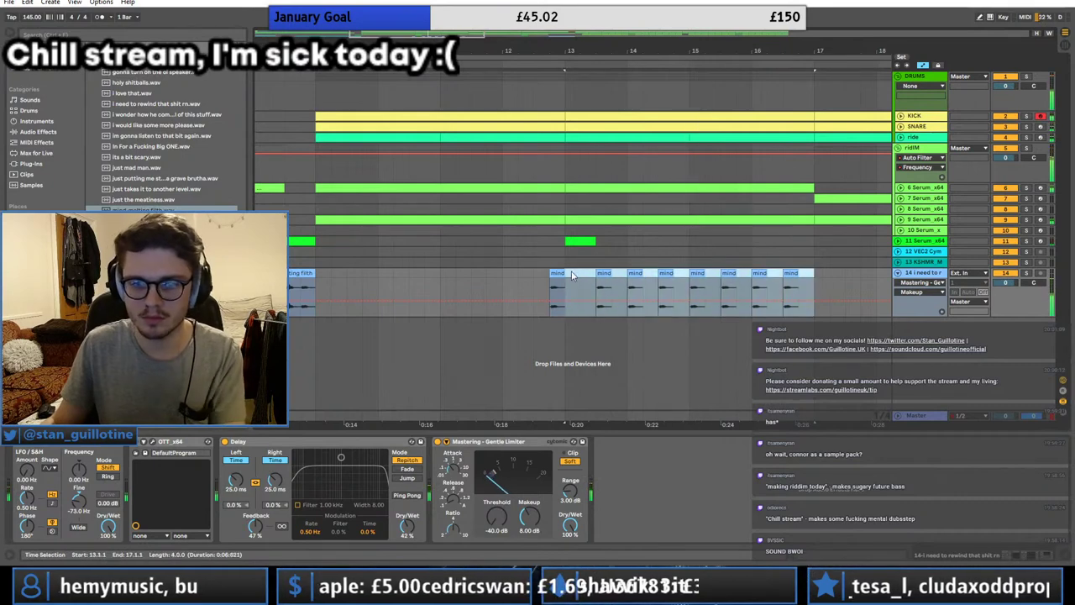
{"action": "key", "text": "Delete"}
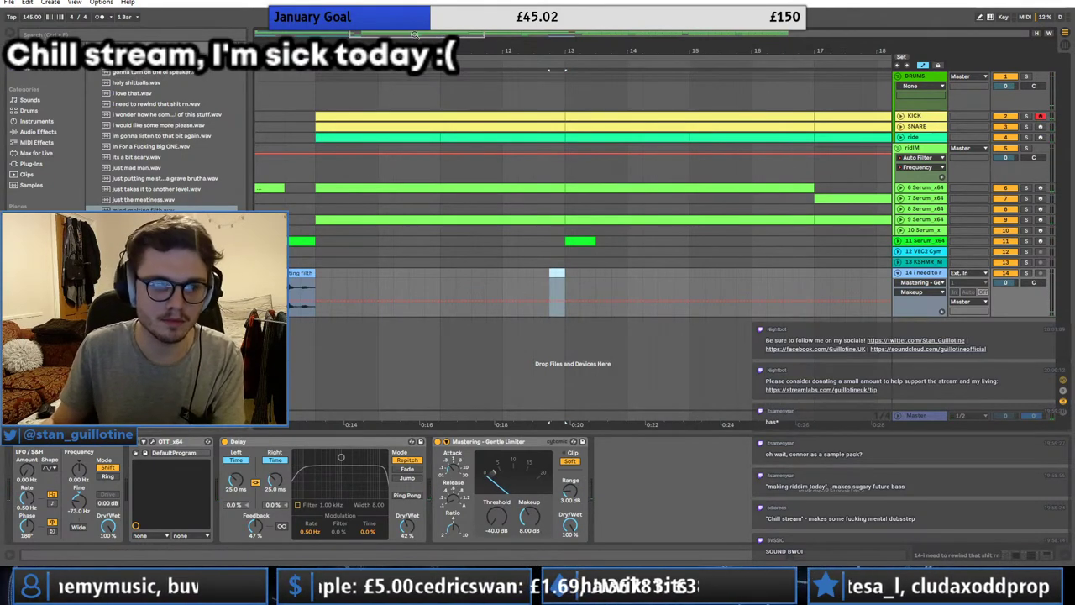
Step: Replace the mind-melting filth clip at 8.1.1 on track 14 with the OH COME ON SCREAM sample and audition it into the drop
{"action": "left_click_drag", "start_coordinate": [414, 34], "coordinate": [384, 35]}
{"action": "left_click", "coordinate": [446, 272]}
{"action": "left_click_drag", "start_coordinate": [143, 242], "coordinate": [392, 277]}
{"action": "key", "text": "space"}
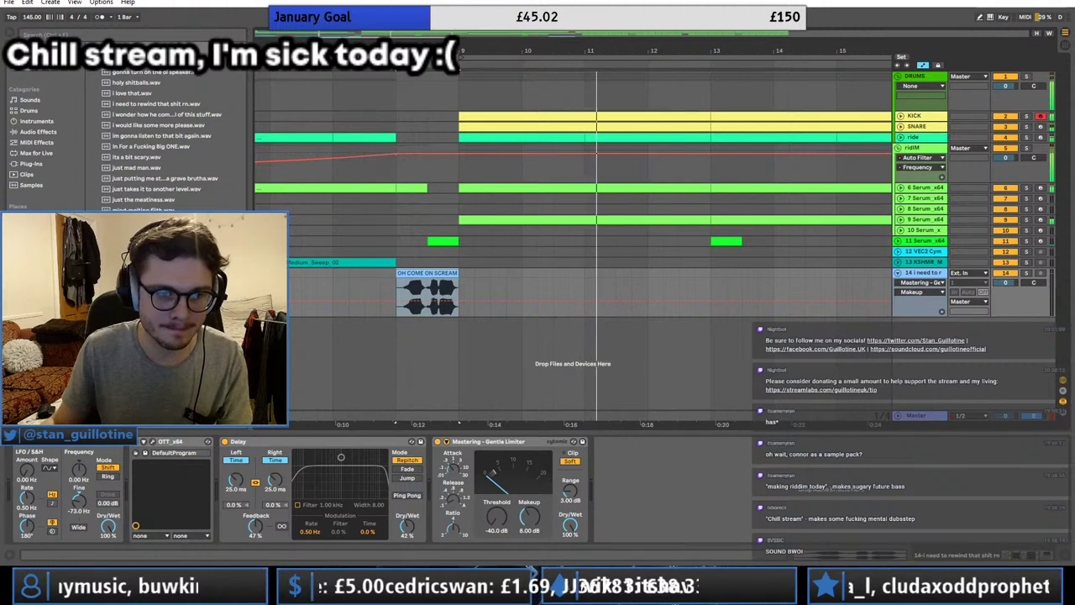
Step: Place the Okay sample on track 14 at 12.4.1, audition it and trim it to end at 13.1.1
{"action": "left_click_drag", "start_coordinate": [143, 252], "coordinate": [703, 281]}
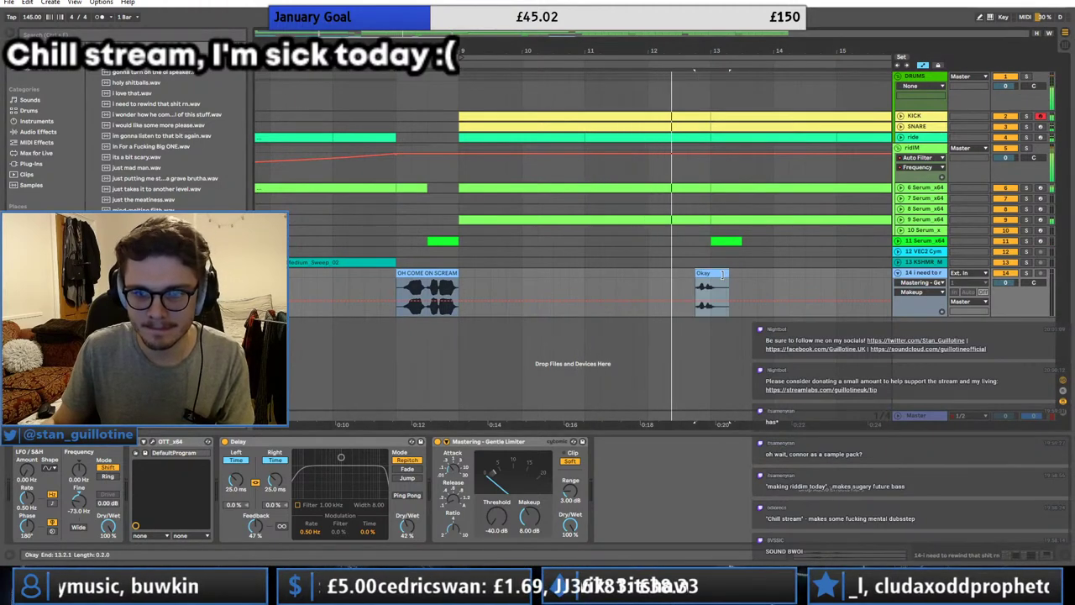
{"action": "left_click_drag", "start_coordinate": [847, 51], "coordinate": [847, 97]}
{"action": "key", "text": "space"}
{"action": "key", "text": "space"}
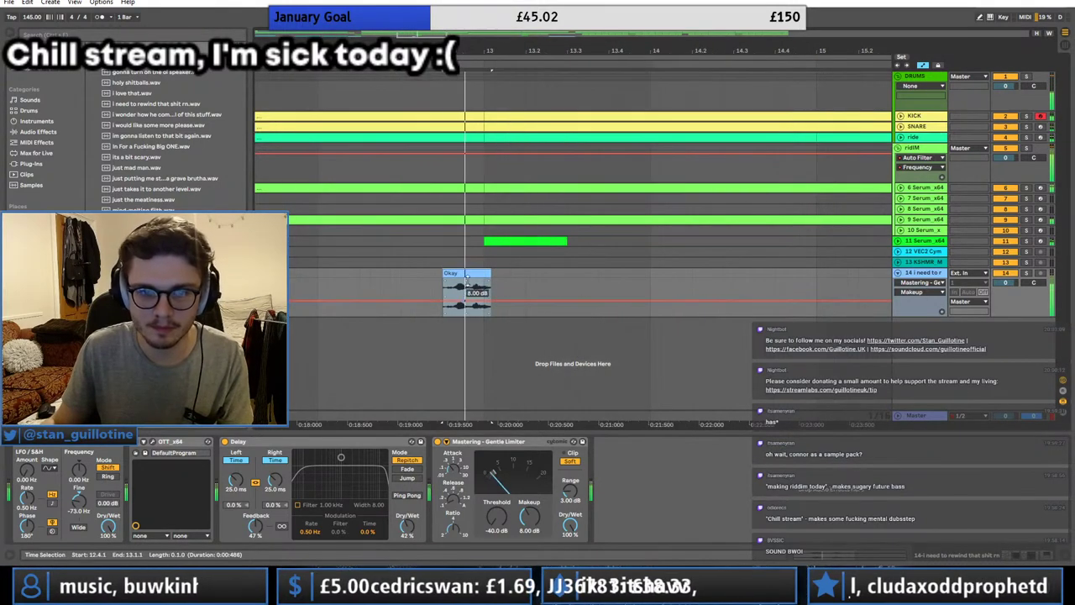
{"action": "key", "text": "space"}
{"action": "left_click_drag", "start_coordinate": [489, 275], "coordinate": [482, 278]}
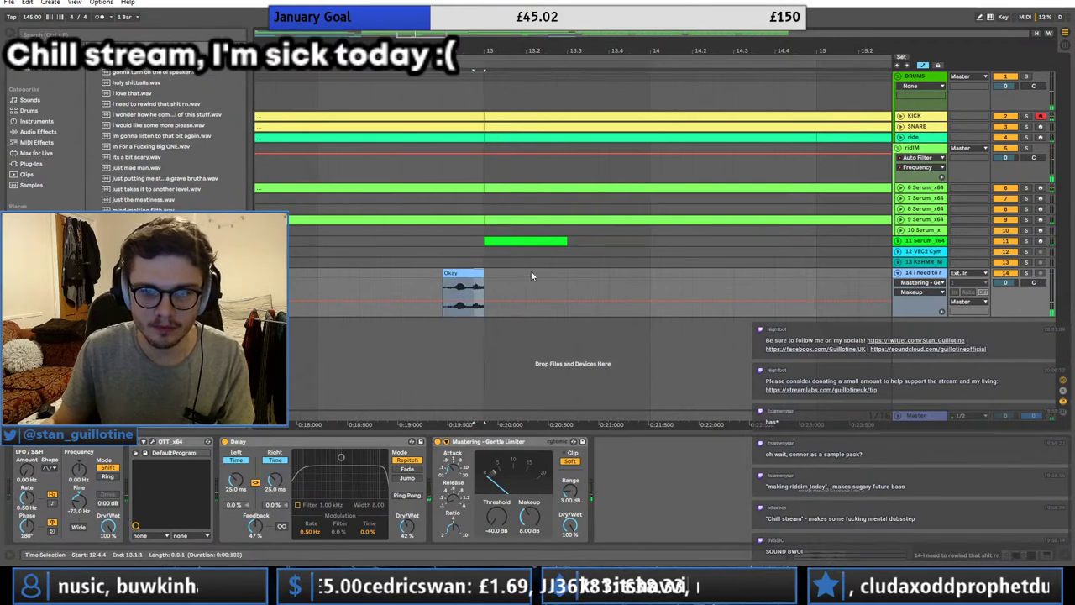
{"action": "key", "text": "space"}
{"action": "key", "text": "space"}
Step: Place short Okay slices on track 14 at 13.3.1, 14.1.1, 14.3.1 and 15.1.1 while playing back from 12.4.1
{"action": "left_click", "coordinate": [566, 273]}
{"action": "key", "text": "ctrl+v"}
{"action": "left_click", "coordinate": [465, 274]}
{"action": "key", "text": "space"}
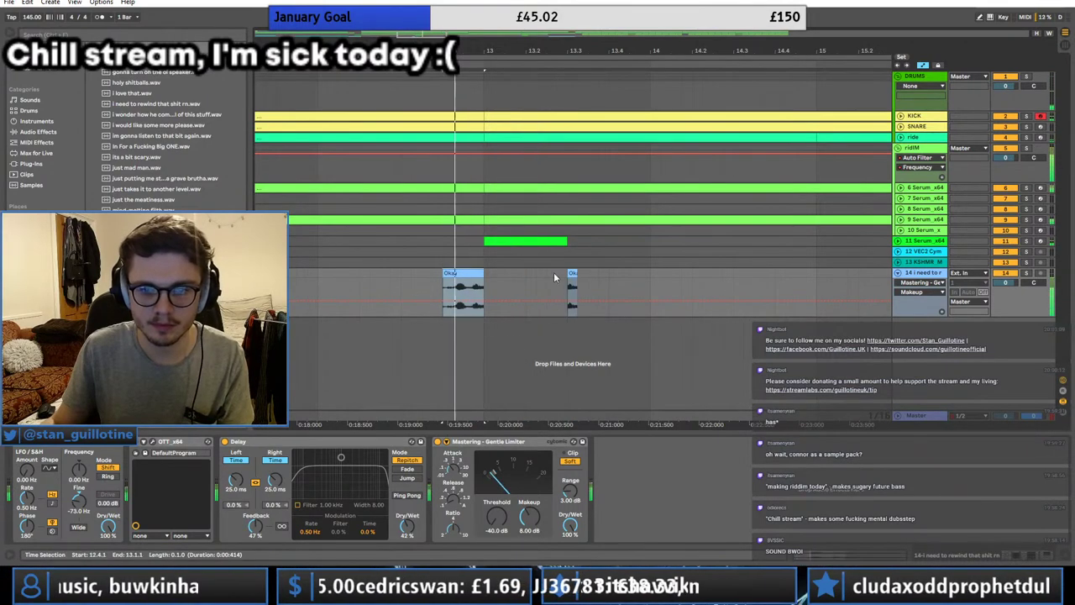
{"action": "left_click", "coordinate": [653, 274]}
{"action": "key", "text": "ctrl+v"}
{"action": "left_click", "coordinate": [735, 275]}
{"action": "key", "text": "ctrl+v"}
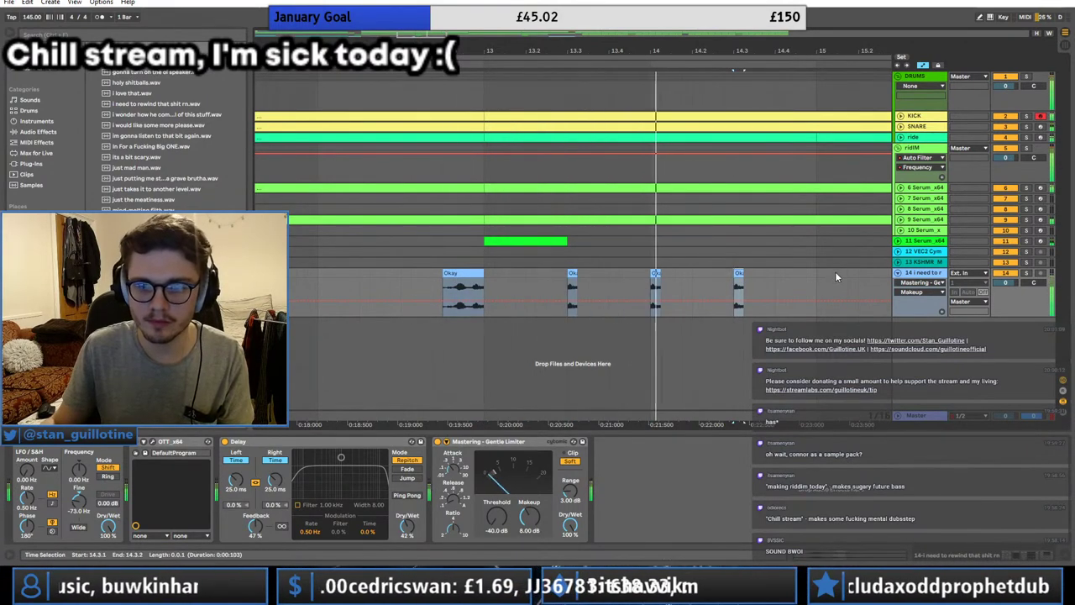
{"action": "left_click", "coordinate": [818, 273]}
{"action": "key", "text": "ctrl+v"}
Step: Continue the short Okay slices at 15.3.1, 16.1.1 and 16.3.1, and delete the one at 16.3.1
{"action": "left_click_drag", "start_coordinate": [817, 51], "coordinate": [602, 30]}
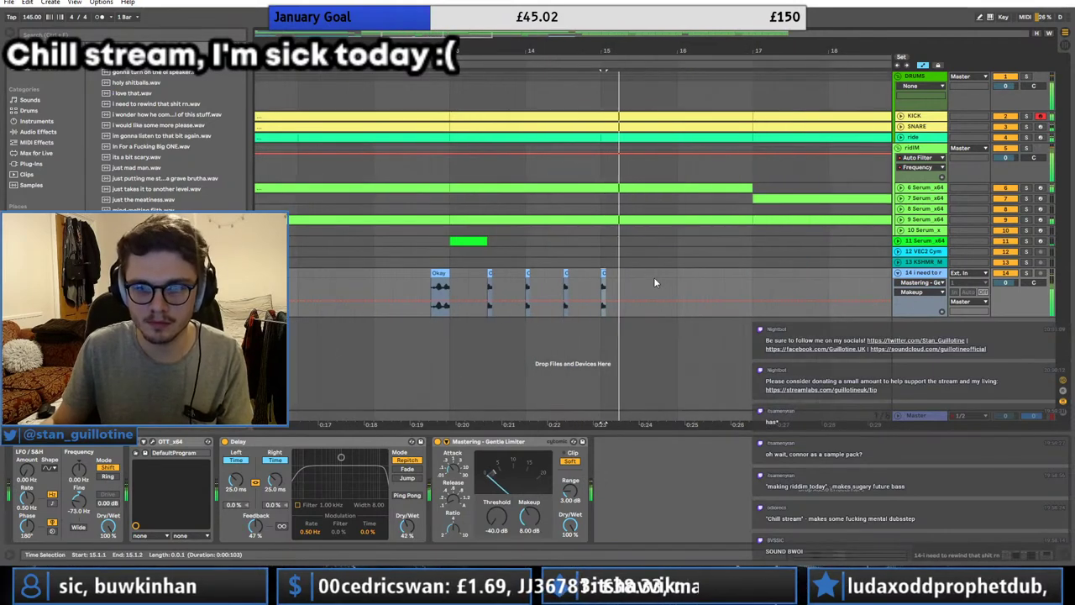
{"action": "key", "text": "ctrl+v"}
{"action": "key", "text": "ctrl+v"}
{"action": "key", "text": "ctrl+v"}
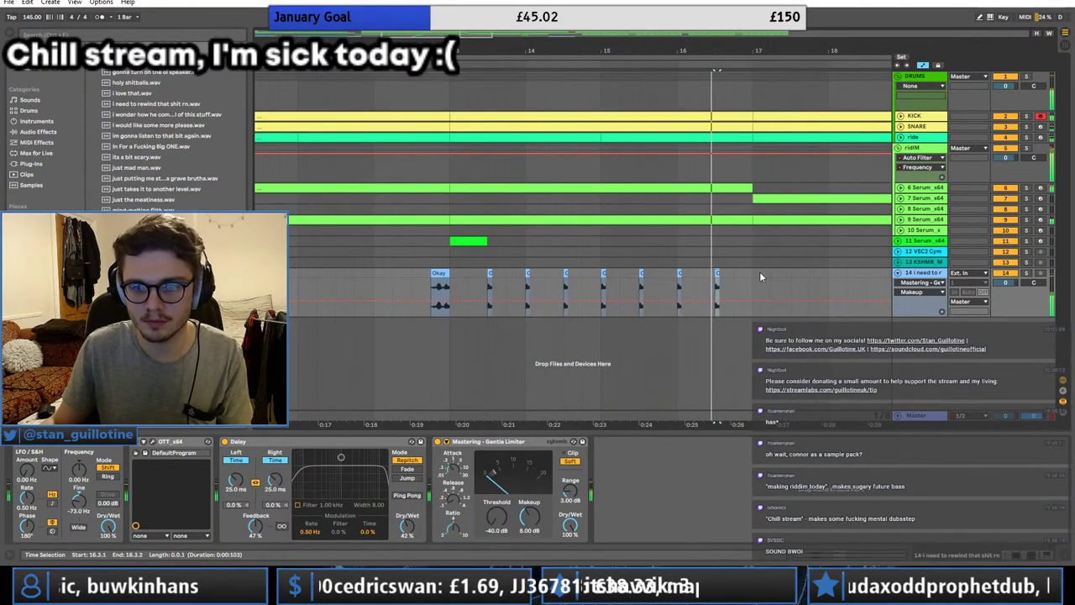
{"action": "left_click_drag", "start_coordinate": [743, 275], "coordinate": [715, 275]}
{"action": "key", "text": "Delete"}
Step: Play back the Okay phrase and copy its 12.1.1 to 15.1.1 section to 20.1.1 on track 14
{"action": "left_click", "coordinate": [451, 275]}
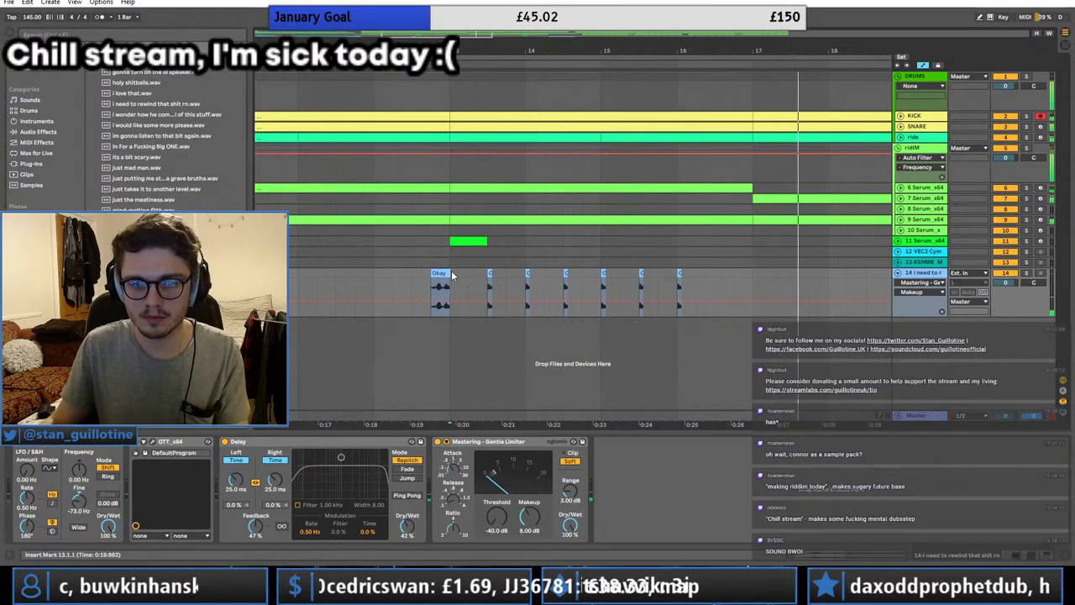
{"action": "key", "text": "space"}
{"action": "key", "text": "space"}
{"action": "left_click_drag", "start_coordinate": [451, 276], "coordinate": [758, 280]}
{"action": "left_click_drag", "start_coordinate": [657, 51], "coordinate": [578, 30]}
{"action": "left_click_drag", "start_coordinate": [607, 275], "coordinate": [563, 278]}
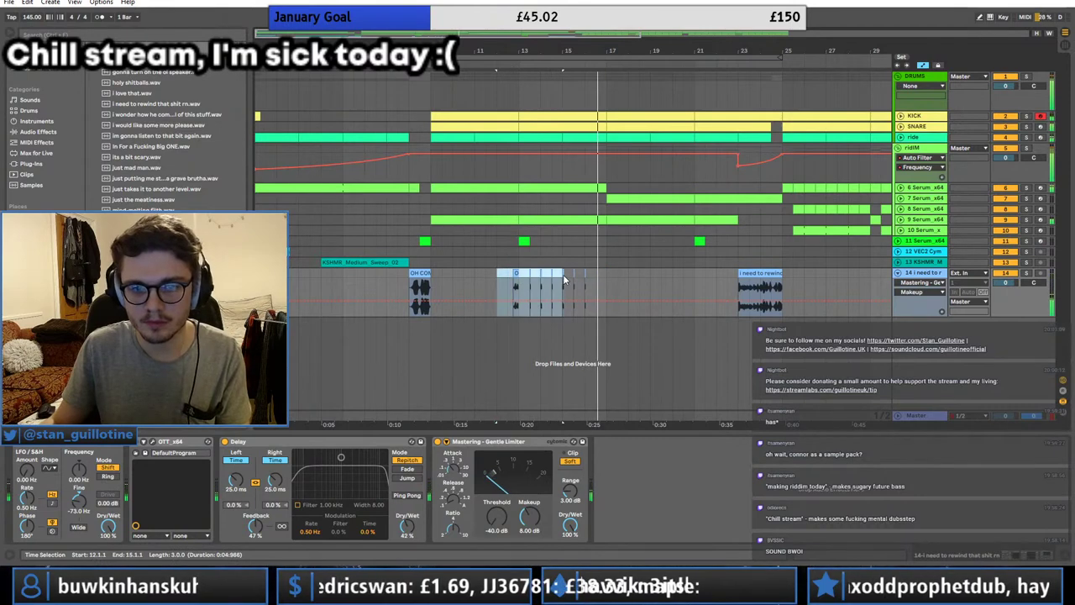
{"action": "key", "text": "ctrl+c"}
{"action": "left_click", "coordinate": [682, 274]}
{"action": "key", "text": "ctrl+v"}
{"action": "key", "text": "ctrl+z"}
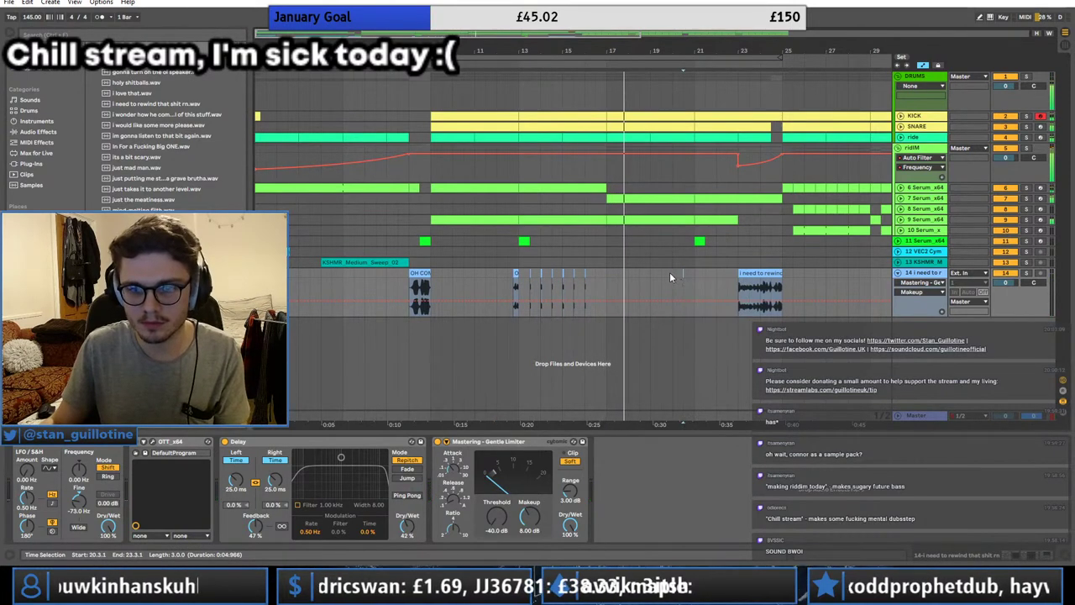
{"action": "key", "text": "ctrl+v"}
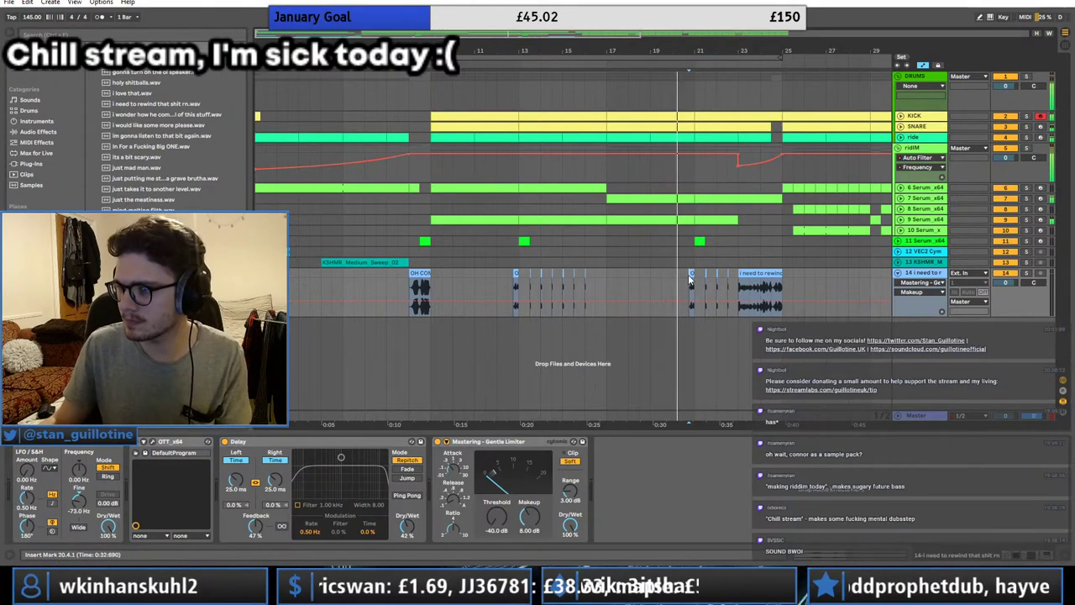
Step: Inspect one short Okay slice and audition the phrase from 12.4.1 to 17.1.1 with track 14 soloed
{"action": "left_click", "coordinate": [690, 283]}
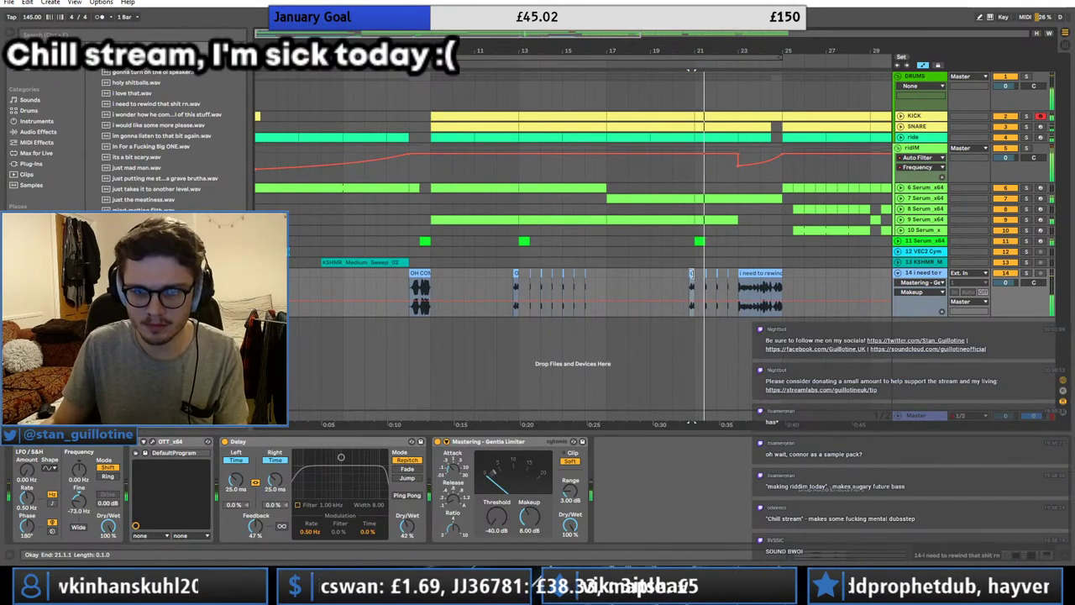
{"action": "double_click", "coordinate": [585, 273]}
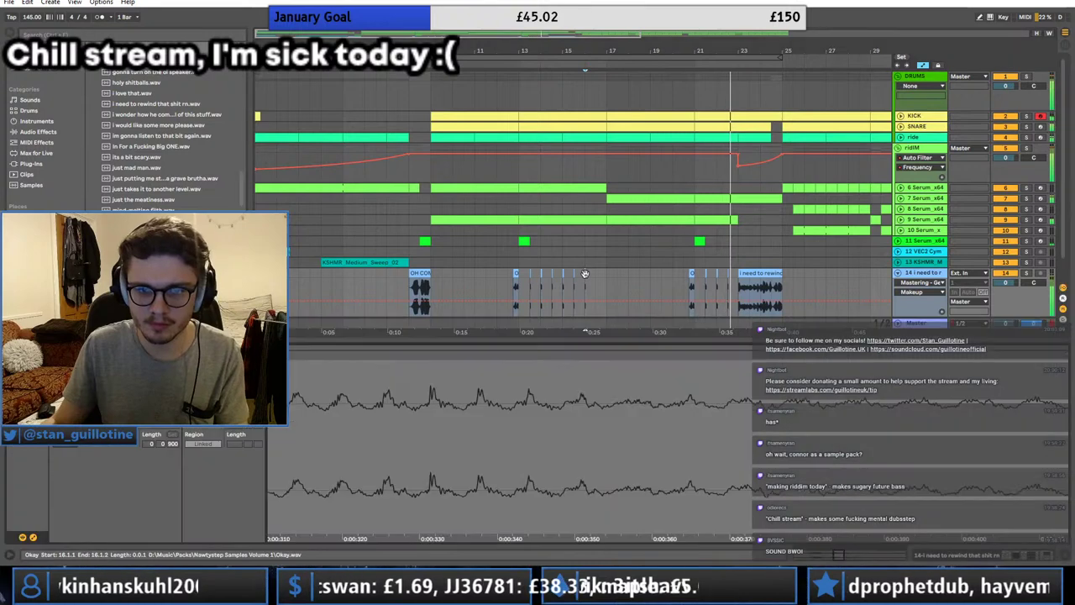
{"action": "left_click_drag", "start_coordinate": [603, 276], "coordinate": [514, 280]}
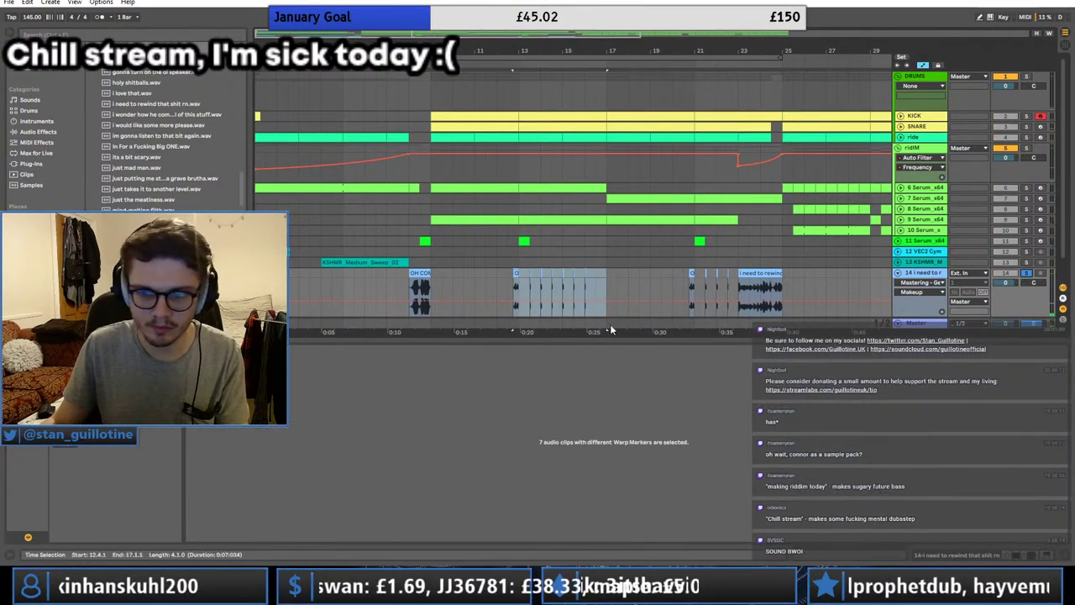
{"action": "left_click", "coordinate": [134, 454]}
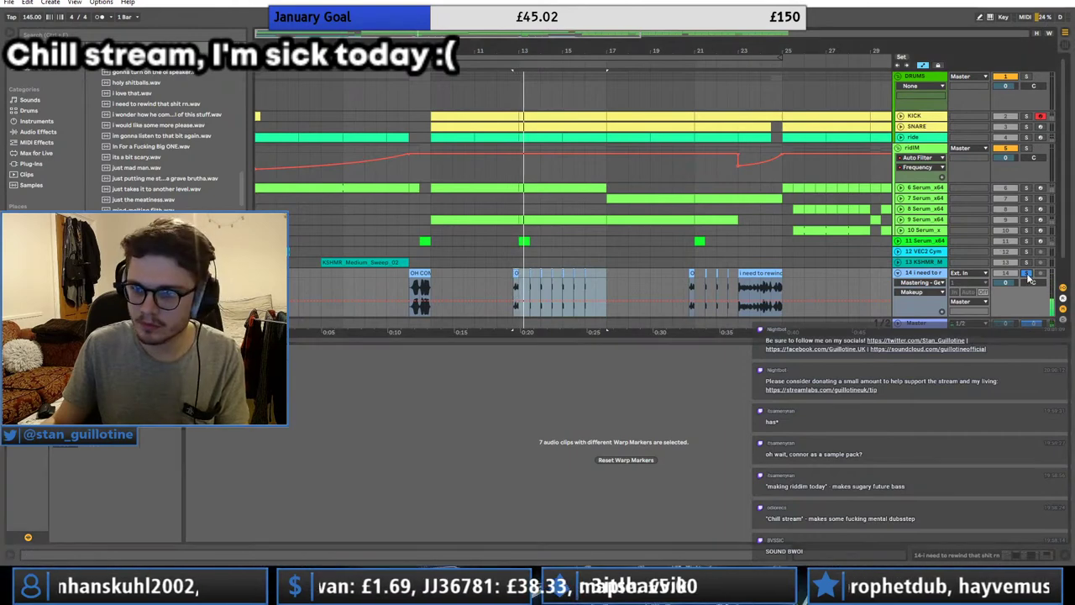
{"action": "left_click", "coordinate": [890, 284]}
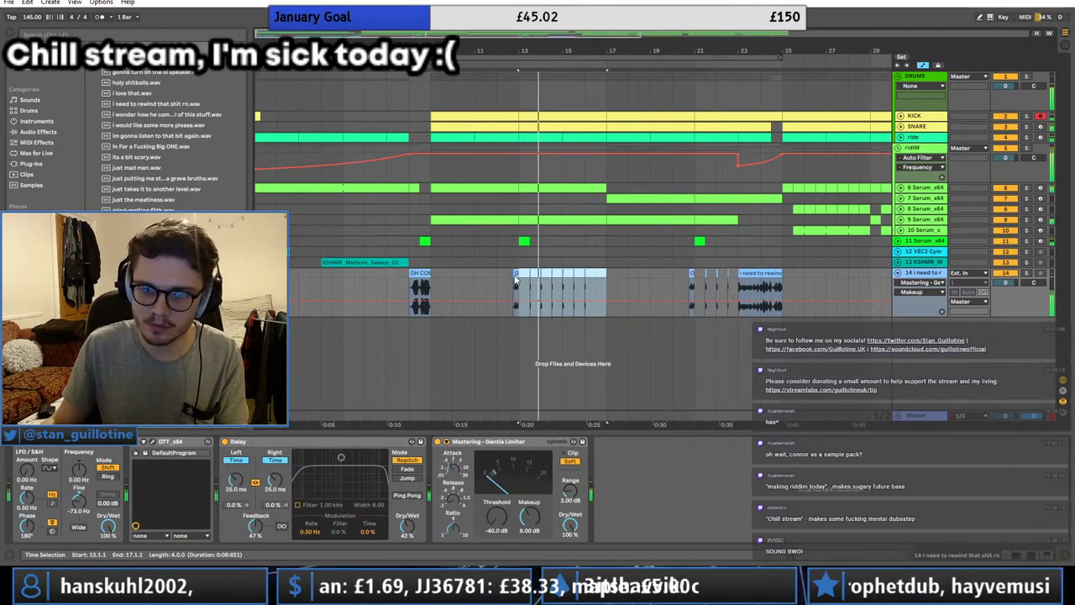
Step: Copy the 12.1.1 to 15.1.1 section of track 14 over the Okay phrase at 20.1.1 again
{"action": "left_click", "coordinate": [497, 280], "text": "shift"}
{"action": "left_click", "coordinate": [674, 274]}
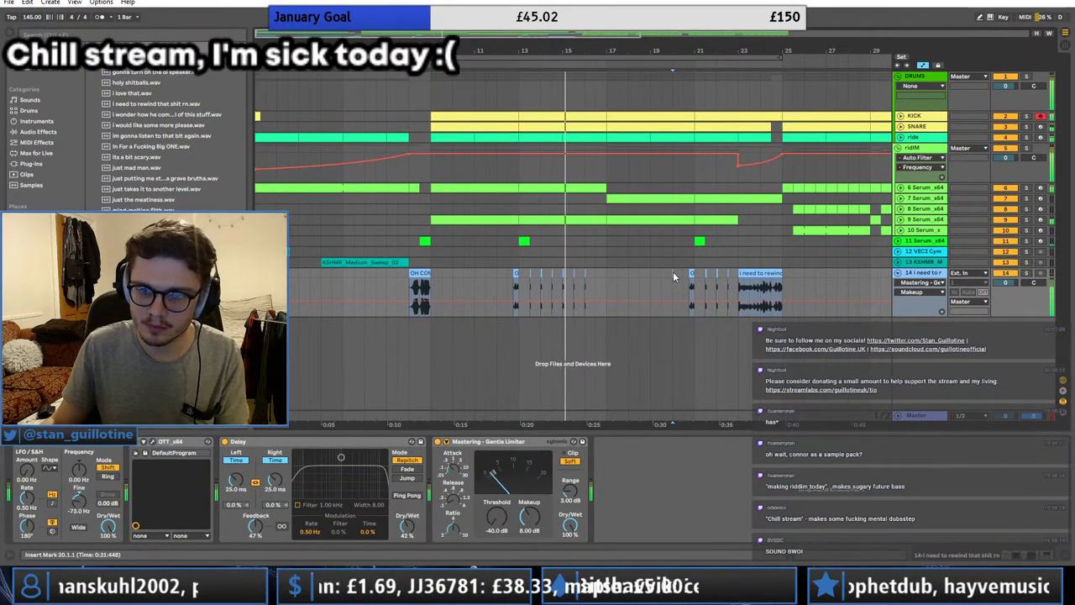
{"action": "left_click_drag", "start_coordinate": [498, 274], "coordinate": [561, 282]}
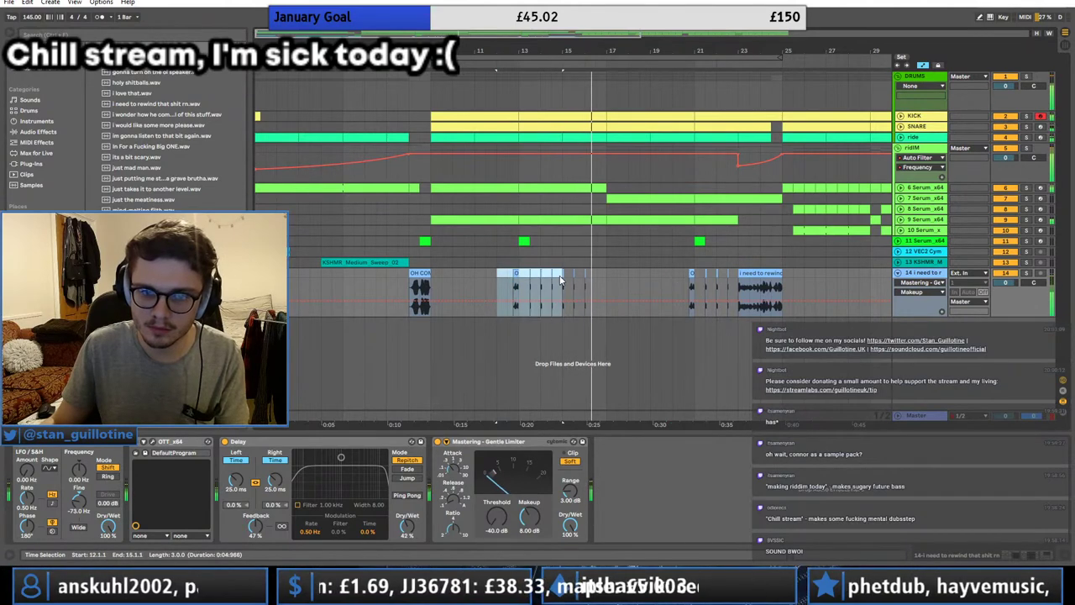
{"action": "left_click", "coordinate": [674, 276]}
{"action": "key", "text": "ctrl+v"}
Step: Audition the Okay clip at 12.4.1 with track 14 soloed and add FabFilter Pro-Q 3 before its Gentle Limiter
{"action": "left_click", "coordinate": [515, 280]}
{"action": "key", "text": "space"}
{"action": "key", "text": "space"}
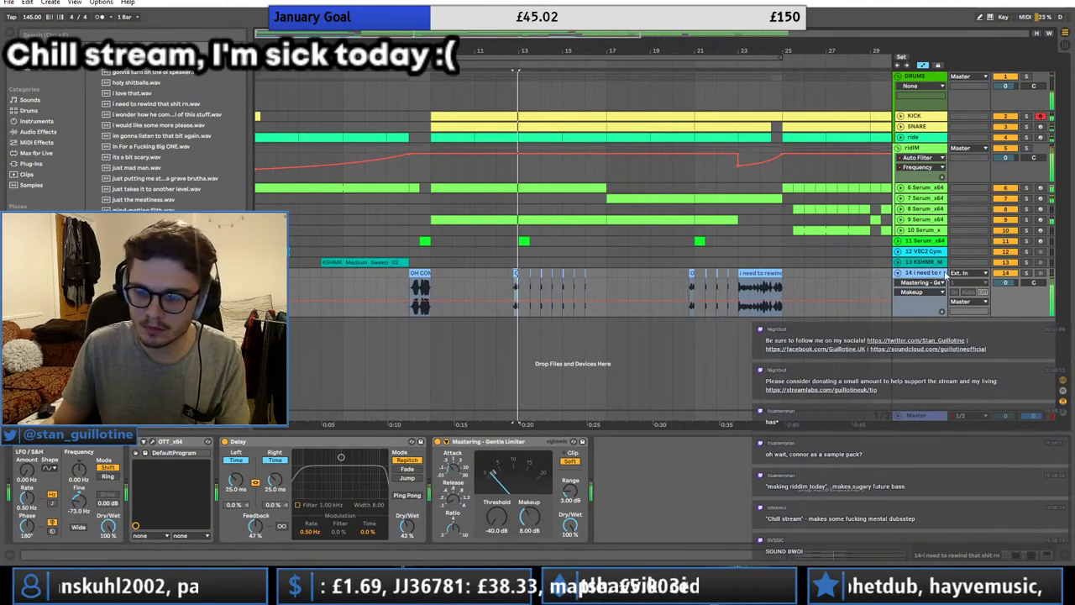
{"action": "left_click", "coordinate": [1025, 273]}
{"action": "left_click", "coordinate": [36, 248]}
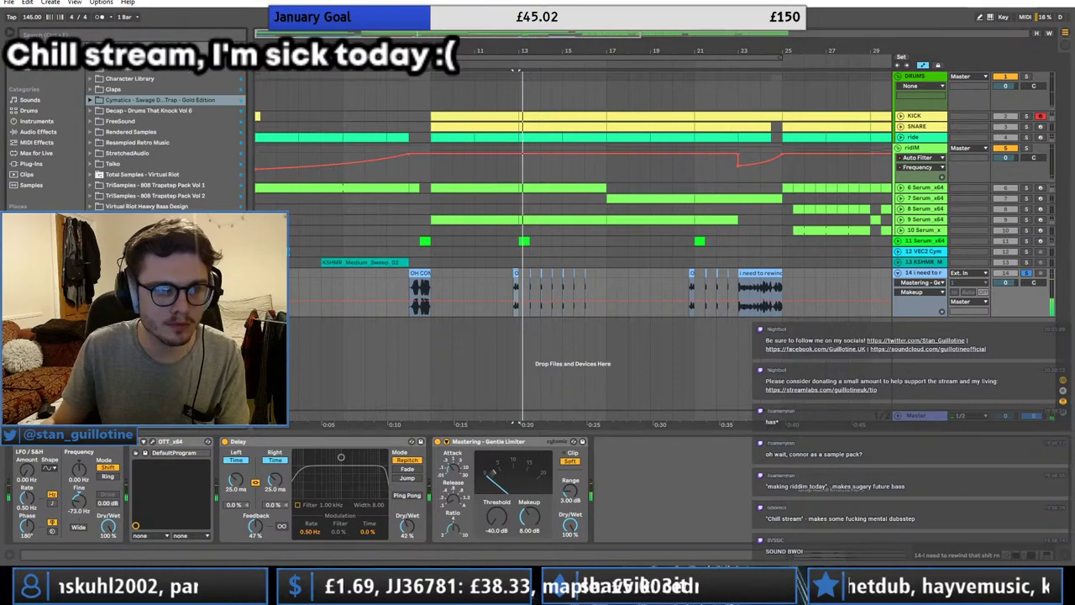
{"action": "left_click", "coordinate": [38, 132]}
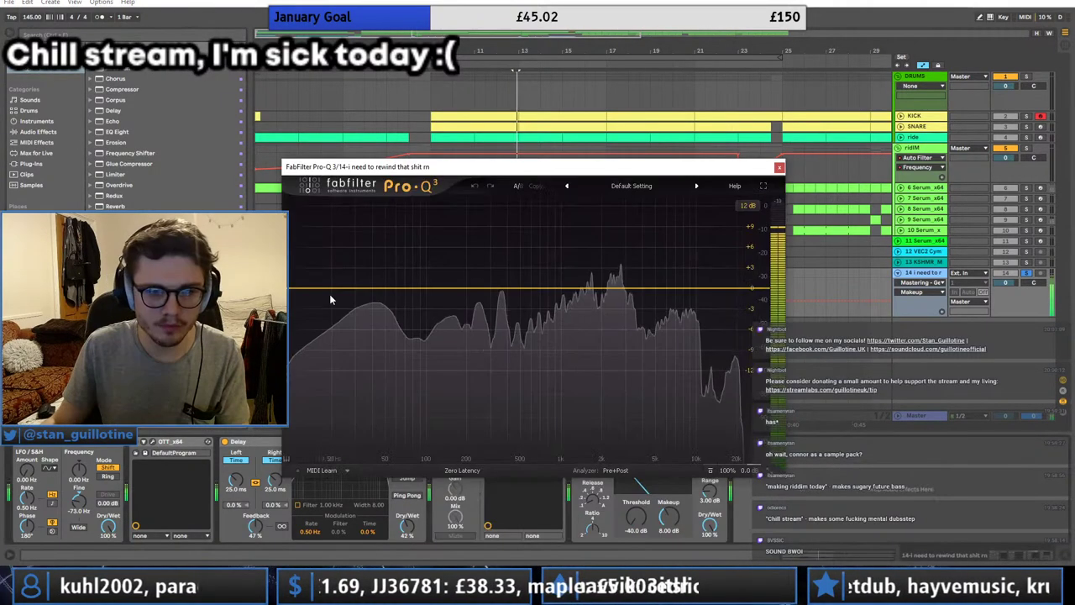
{"action": "left_click_drag", "start_coordinate": [328, 288], "coordinate": [423, 289]}
{"action": "right_click", "coordinate": [426, 291]}
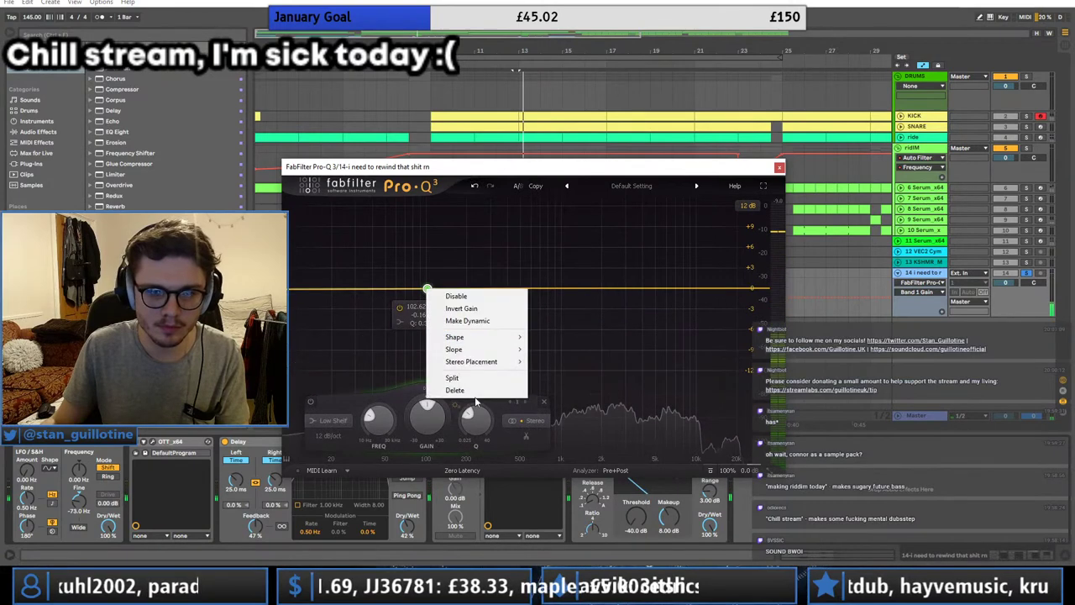
{"action": "left_click", "coordinate": [451, 394]}
Step: Add a 36 dB/oct low cut at about 112 Hz in the vocal track's Pro-Q 3, audition it and unsolo the track
{"action": "left_click_drag", "start_coordinate": [308, 290], "coordinate": [432, 289]}
{"action": "key", "text": "space"}
{"action": "key", "text": "space"}
{"action": "left_click", "coordinate": [1026, 273]}
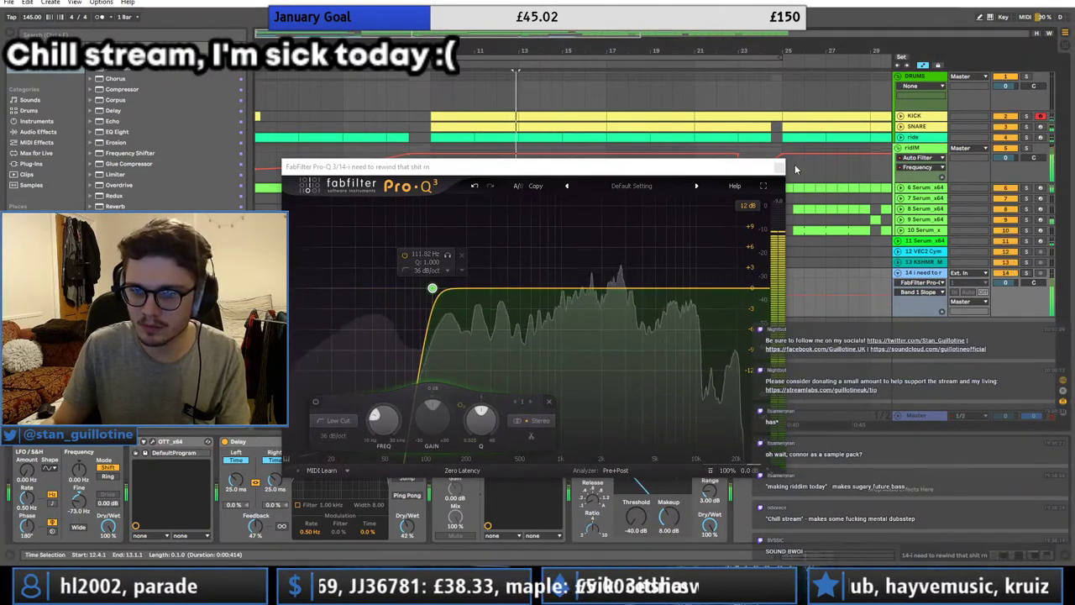
{"action": "left_click", "coordinate": [779, 168]}
Step: Audition the filtered Okay clip from 12.4.1 in the full mix and reopen the vocal sample folder
{"action": "key", "text": "space"}
{"action": "key", "text": "space"}
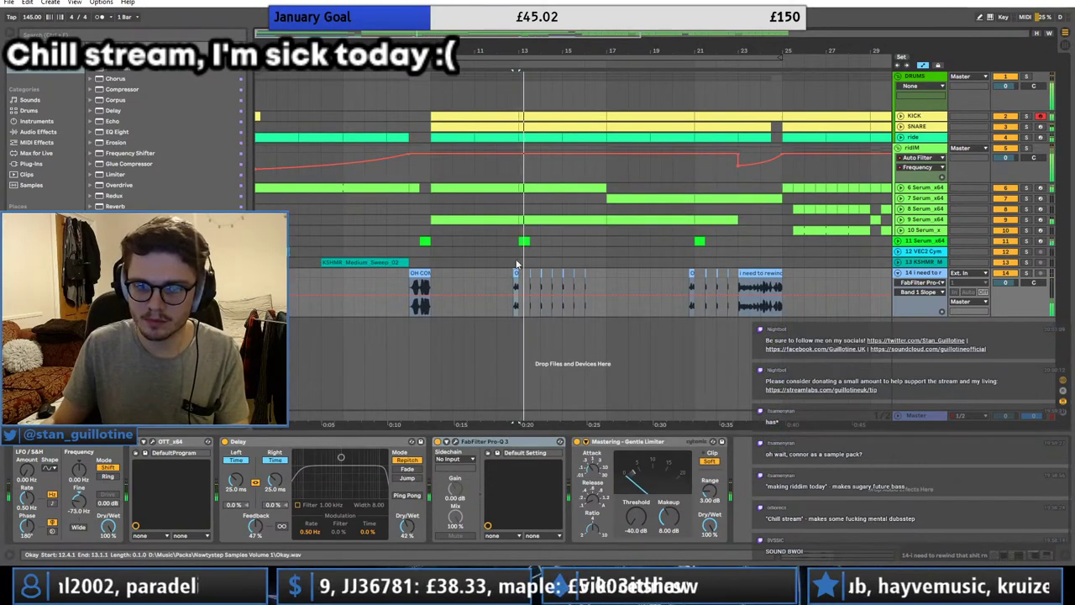
{"action": "left_click", "coordinate": [513, 273]}
{"action": "key", "text": "space"}
{"action": "key", "text": "space"}
{"action": "left_click_drag", "start_coordinate": [490, 38], "coordinate": [491, 114]}
{"action": "left_click", "coordinate": [38, 252]}
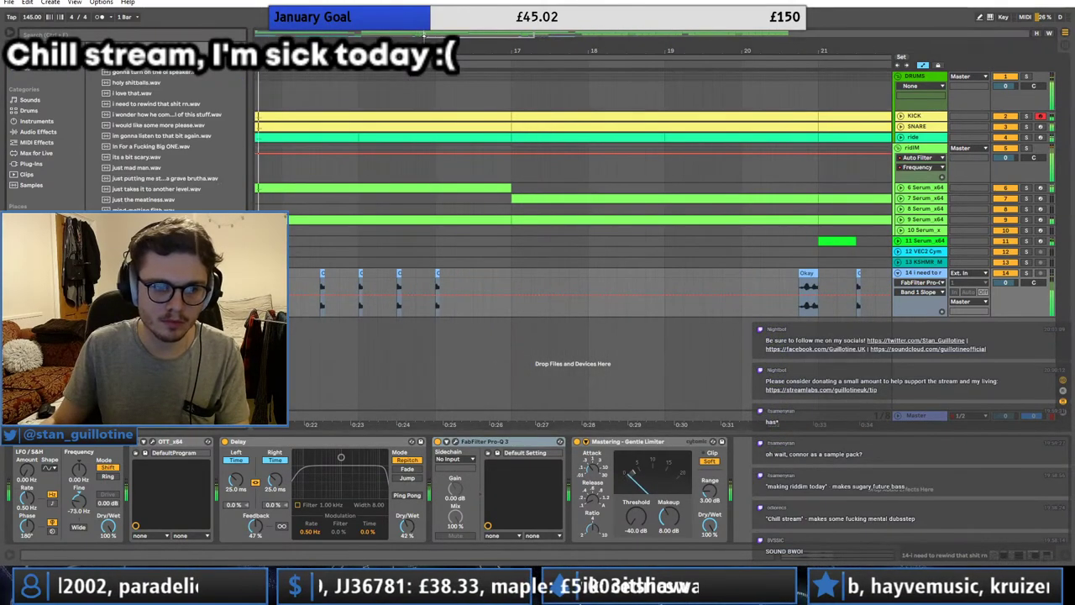
Step: Nudge the short Okay slices at 13.3.1 and 14.1.1 slightly later and play back to check their timing
{"action": "left_click_drag", "start_coordinate": [498, 33], "coordinate": [500, 278]}
{"action": "left_click", "coordinate": [389, 276]}
{"action": "key", "text": "space"}
{"action": "key", "text": "space"}
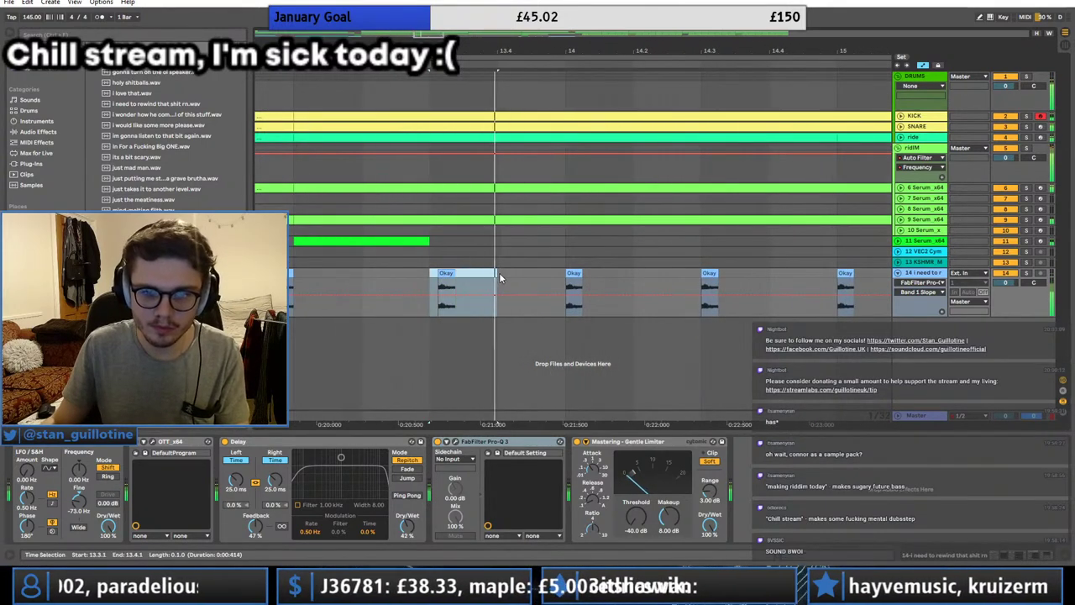
{"action": "left_click", "coordinate": [572, 273]}
{"action": "left_click", "coordinate": [568, 273]}
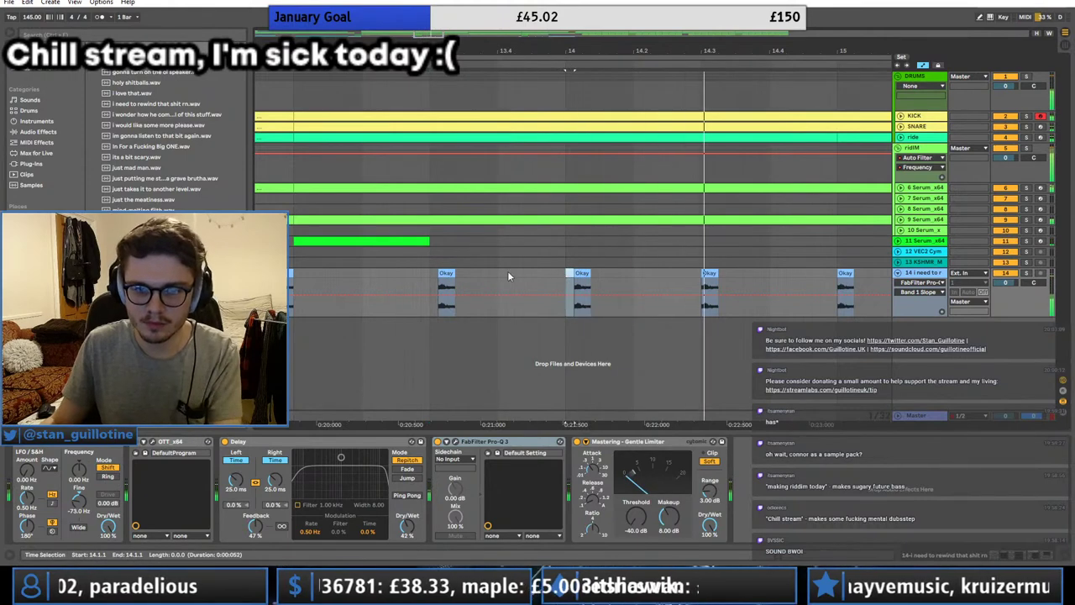
{"action": "key", "text": "Delete"}
{"action": "left_click", "coordinate": [369, 273]}
{"action": "key", "text": "space"}
{"action": "key", "text": "space"}
Step: Replace the Okay slices from 14.1.1 onward with duplicates of the nudged slice every two beats through 16.1.1
{"action": "left_click_drag", "start_coordinate": [429, 51], "coordinate": [429, 17]}
{"action": "left_click_drag", "start_coordinate": [659, 268], "coordinate": [502, 276]}
{"action": "key", "text": "Delete"}
{"action": "left_click", "coordinate": [473, 279]}
{"action": "key", "text": "ctrl+d"}
{"action": "key", "text": "ctrl+d"}
{"action": "key", "text": "ctrl+d"}
{"action": "key", "text": "ctrl+d"}
{"action": "key", "text": "ctrl+d"}
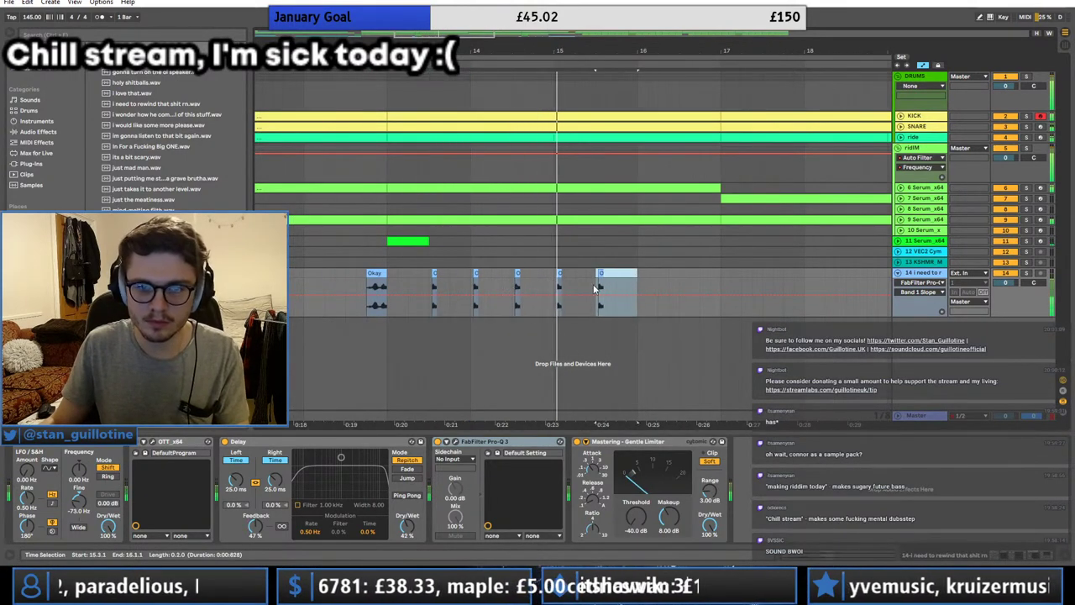
{"action": "key", "text": "ctrl+z"}
Step: Replace the Okay phrase between 20.3.1 and 23.1.1 with a copy of the nudged phrase starting at 12.3.1
{"action": "left_click_drag", "start_coordinate": [721, 275], "coordinate": [345, 280]}
{"action": "scroll", "coordinate": [436, 269], "scroll_direction": "down", "scroll_amount": 3}
{"action": "left_click_drag", "start_coordinate": [730, 225], "coordinate": [581, 223]}
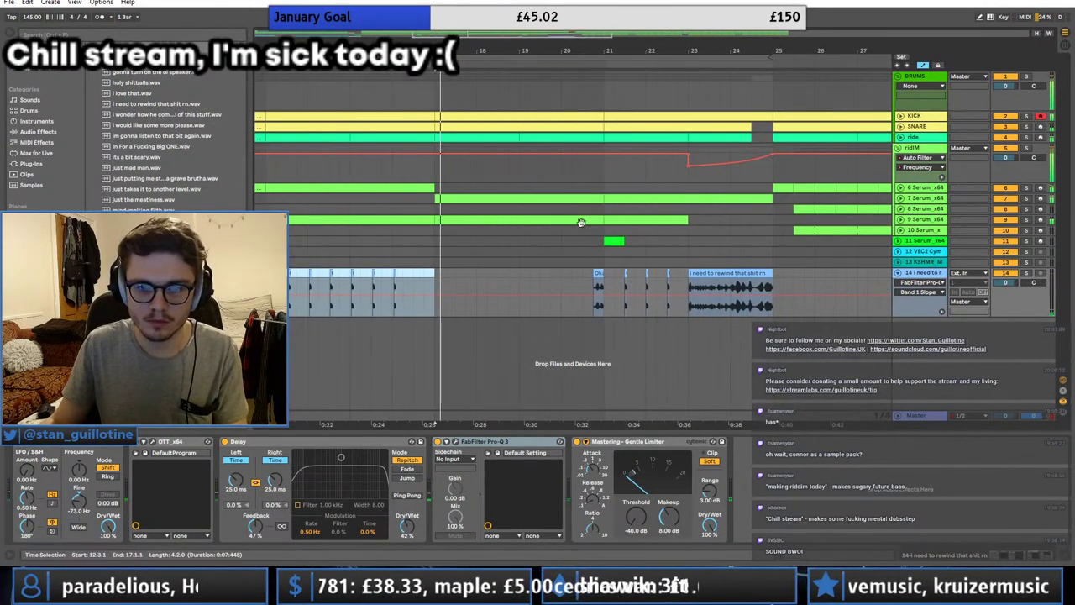
{"action": "left_click", "coordinate": [582, 269]}
{"action": "left_click_drag", "start_coordinate": [435, 52], "coordinate": [488, 52]}
{"action": "left_click_drag", "start_coordinate": [314, 266], "coordinate": [493, 277]}
{"action": "key", "text": "ctrl+c"}
{"action": "left_click", "coordinate": [728, 276]}
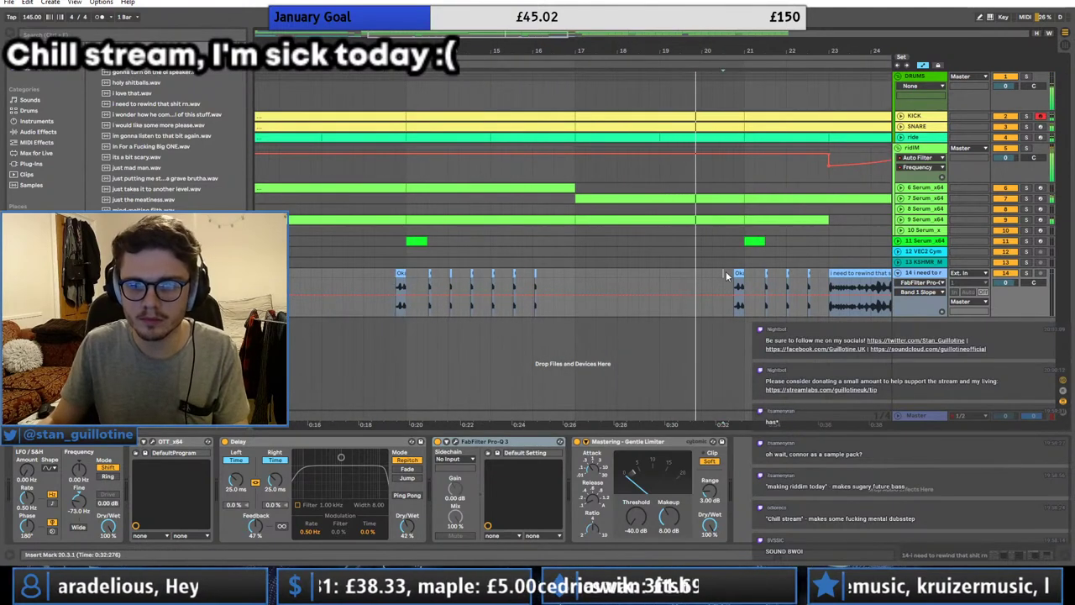
{"action": "key", "text": "ctrl+v"}
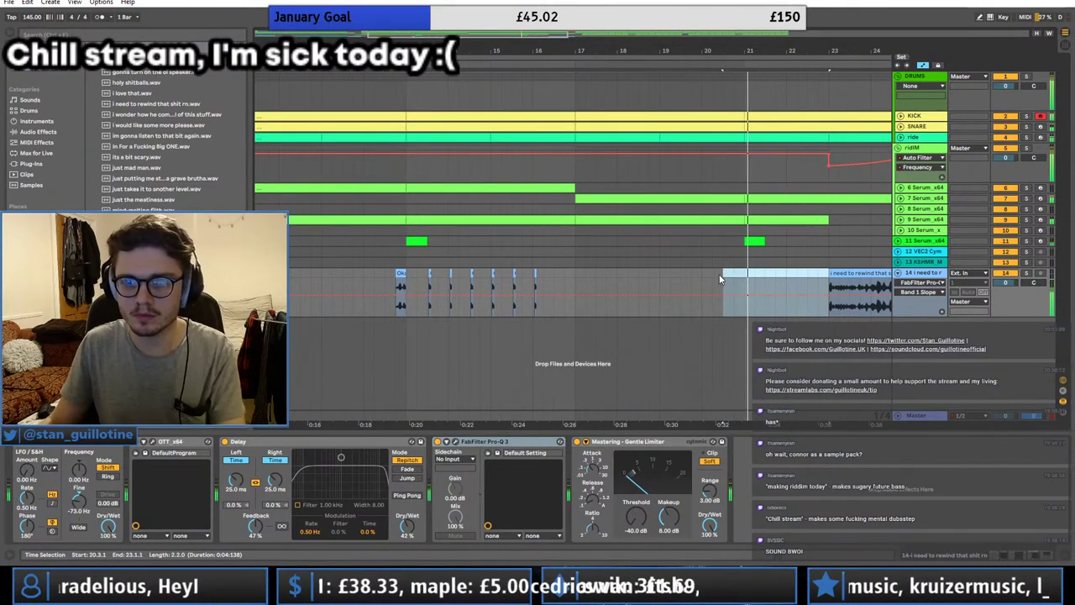
{"action": "left_click", "coordinate": [740, 274]}
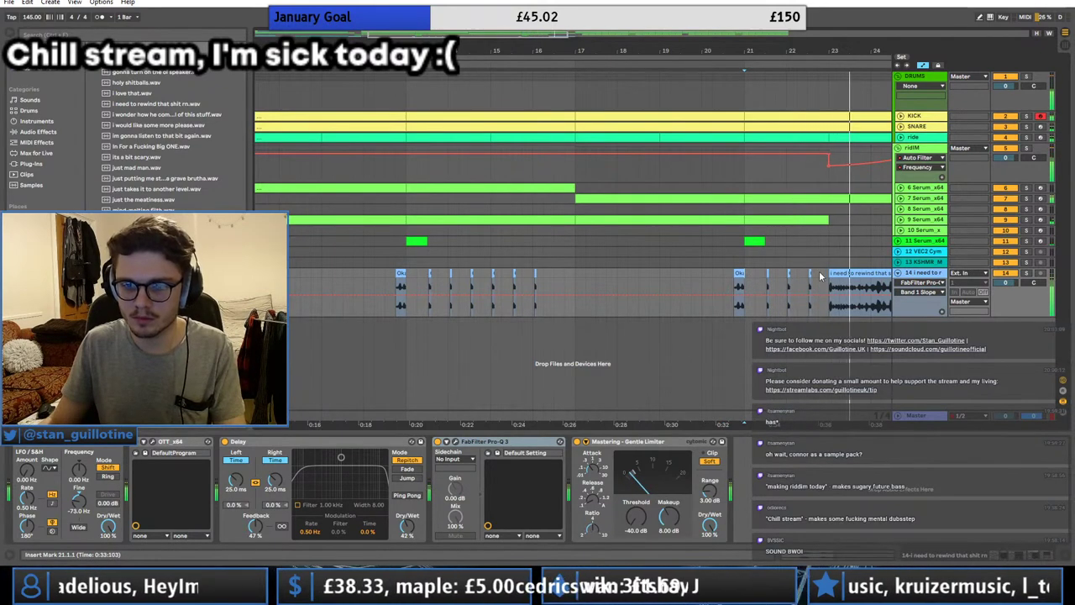
{"action": "left_click_drag", "start_coordinate": [827, 277], "coordinate": [725, 278]}
{"action": "key", "text": "Delete"}
{"action": "key", "text": "ctrl+y"}
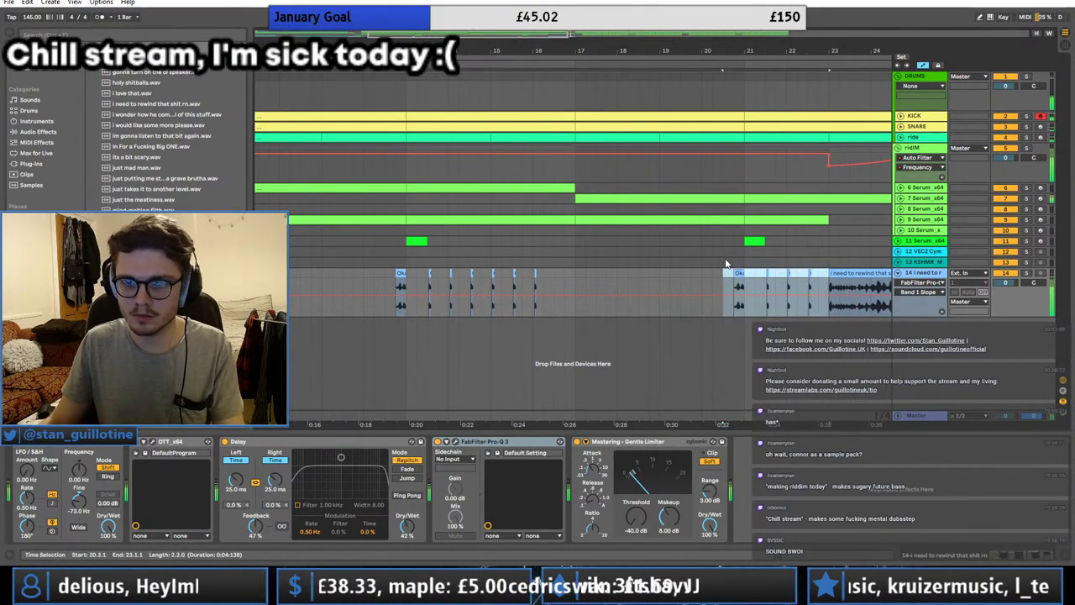
{"action": "left_click", "coordinate": [726, 264]}
{"action": "left_click_drag", "start_coordinate": [538, 39], "coordinate": [898, 32]}
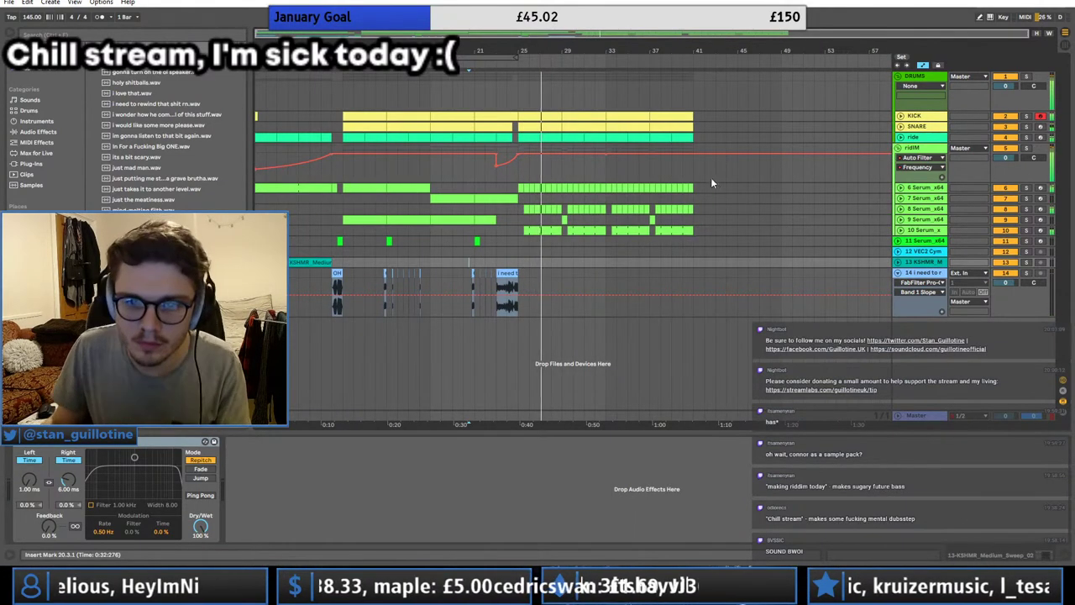
{"action": "left_click_drag", "start_coordinate": [713, 186], "coordinate": [694, 187]}
{"action": "left_click_drag", "start_coordinate": [605, 196], "coordinate": [575, 204]}
{"action": "left_click", "coordinate": [563, 187]}
{"action": "key", "text": "ctrl+z"}
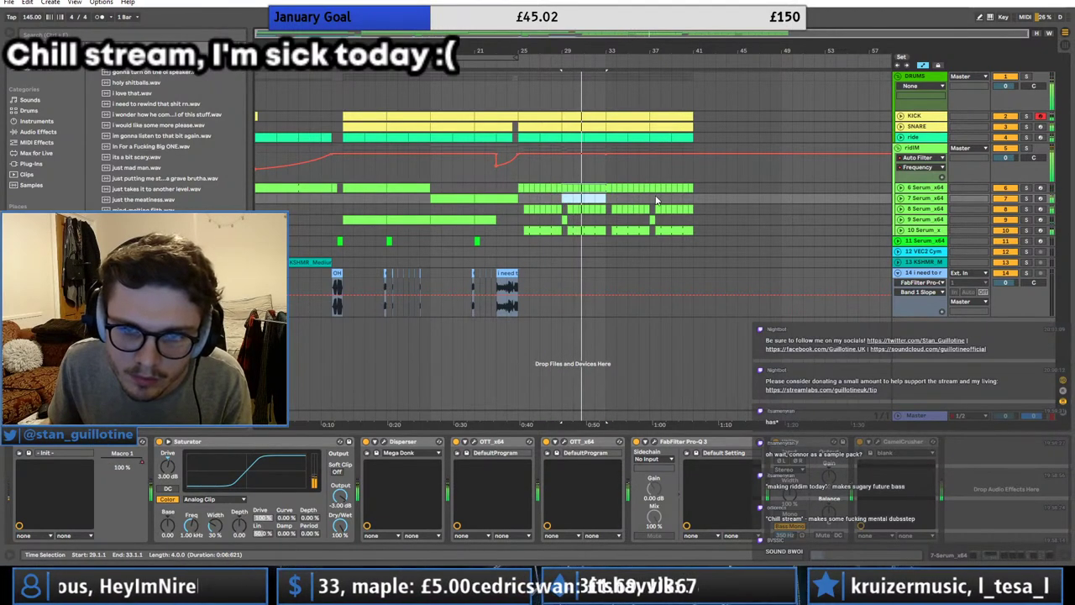
Step: Move the track 6 Serum clips and their automation from 33.1.1 onward down to Serum track 7
{"action": "left_click", "coordinate": [607, 191]}
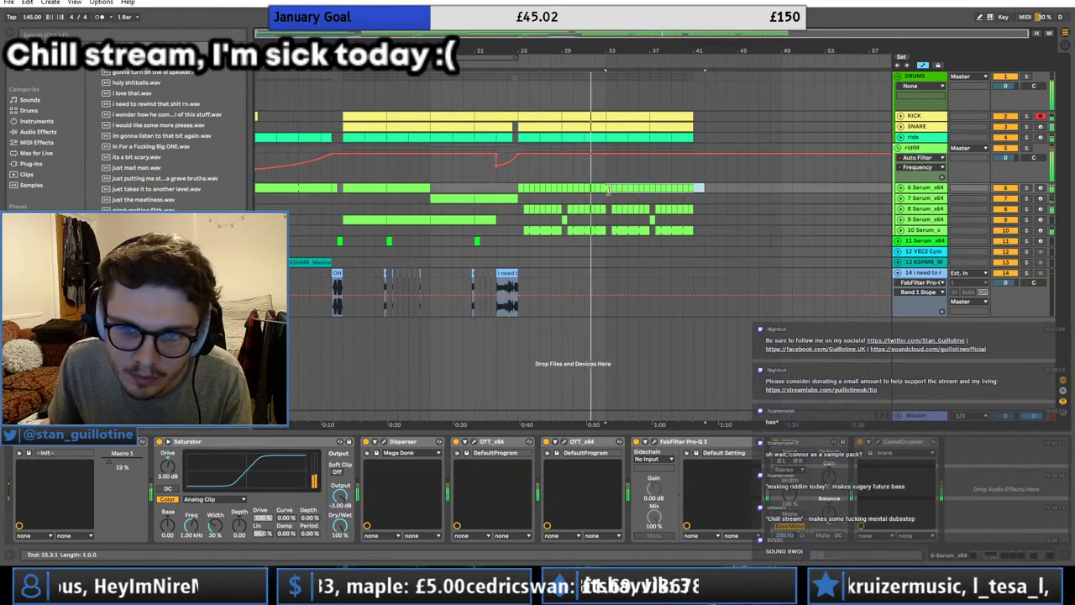
{"action": "left_click", "coordinate": [923, 190]}
{"action": "key", "text": "u"}
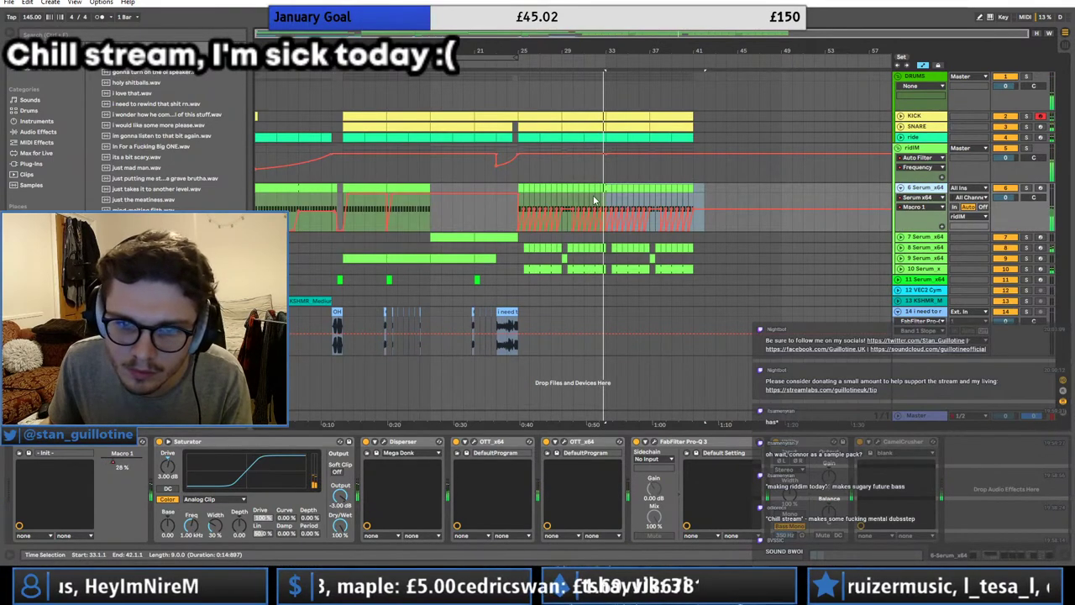
{"action": "left_click", "coordinate": [607, 199]}
{"action": "key", "text": "space"}
{"action": "left_click_drag", "start_coordinate": [607, 196], "coordinate": [714, 196]}
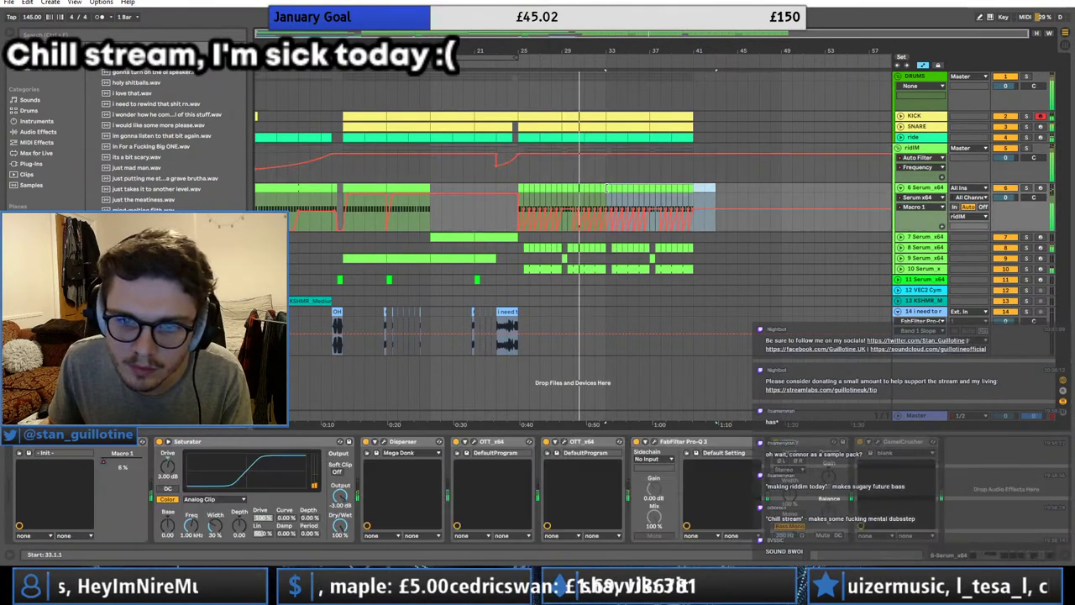
{"action": "left_click_drag", "start_coordinate": [606, 196], "coordinate": [606, 238]}
Step: Try a copy of the "i need to rewind" vocal at 32.3.1, trimmed to end at 33.1.1, and play it back
{"action": "left_click", "coordinate": [505, 329]}
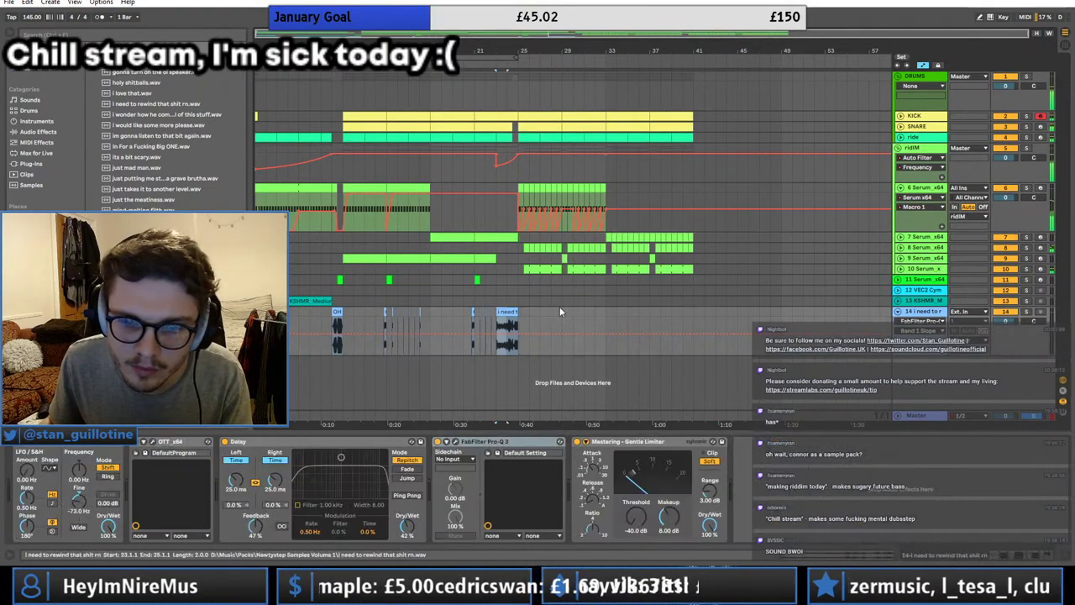
{"action": "left_click_drag", "start_coordinate": [577, 37], "coordinate": [640, 93]}
{"action": "left_click", "coordinate": [713, 312]}
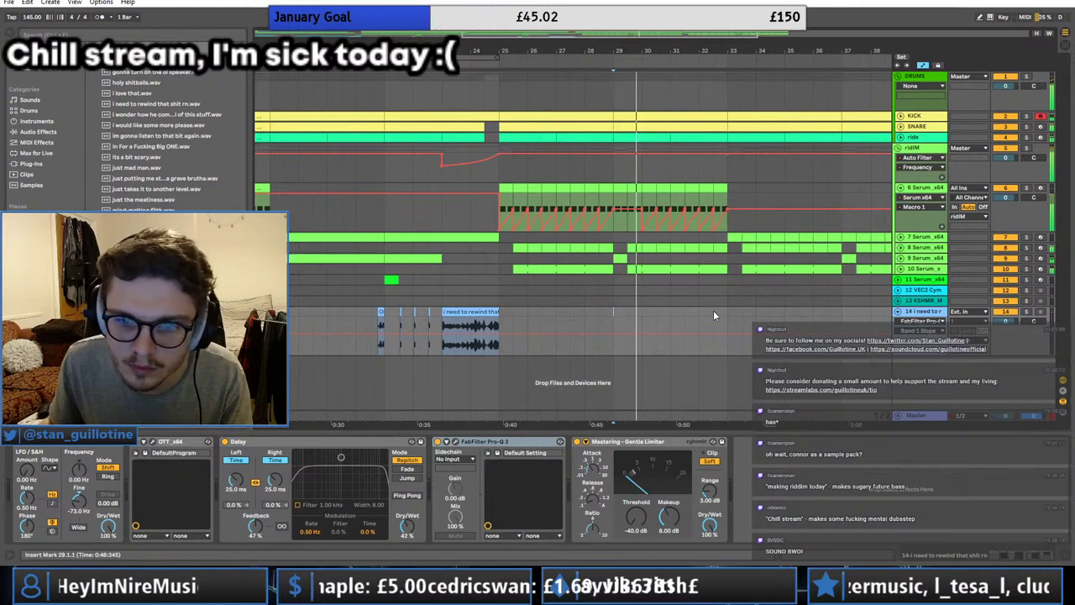
{"action": "key", "text": "ctrl+v"}
{"action": "left_click_drag", "start_coordinate": [752, 50], "coordinate": [703, 113]}
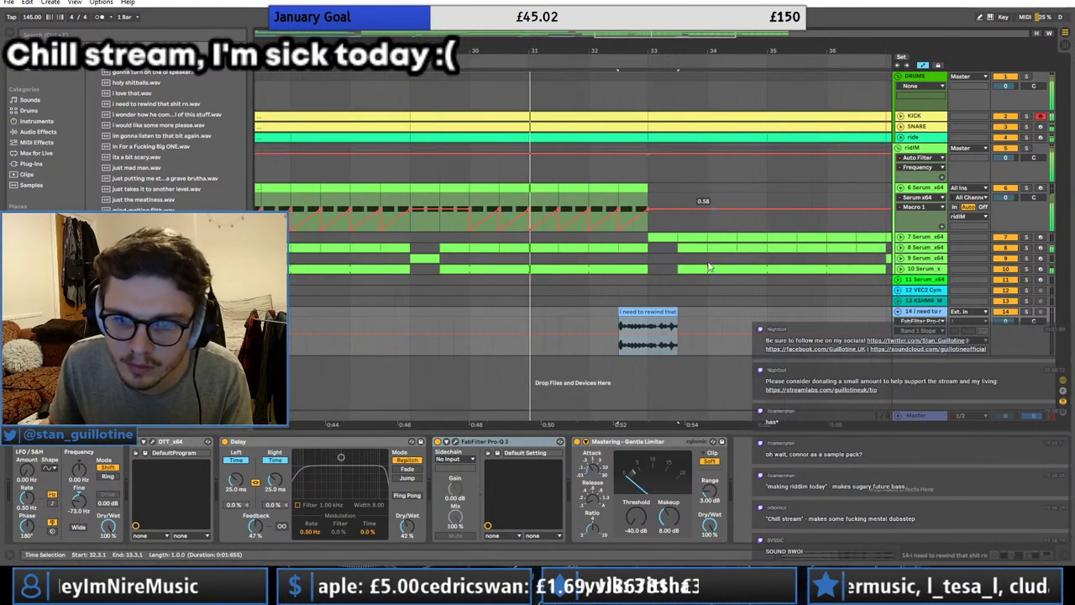
{"action": "left_click_drag", "start_coordinate": [661, 313], "coordinate": [647, 312]}
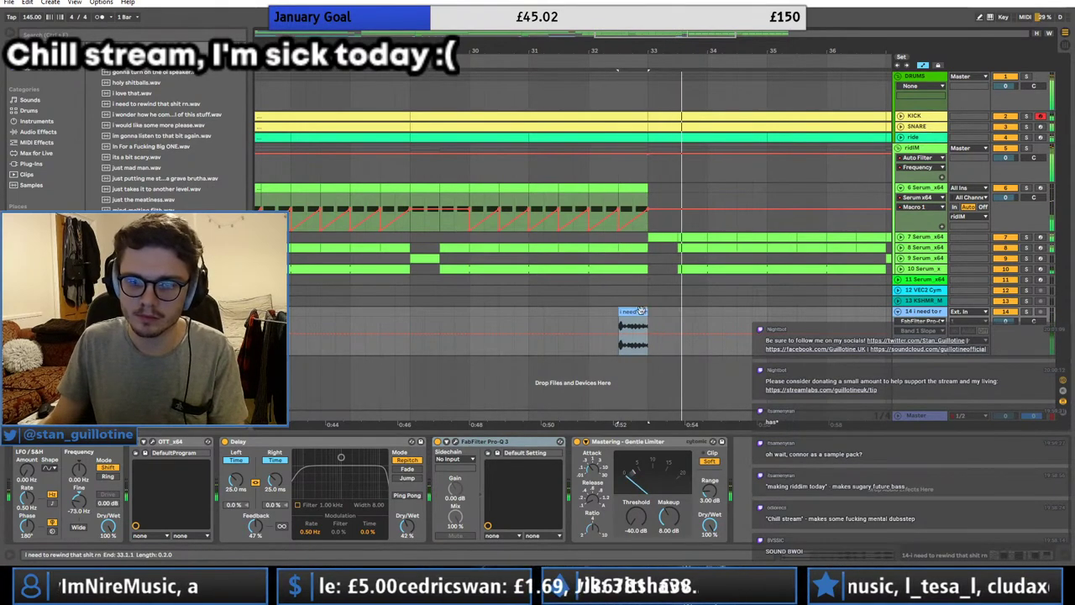
{"action": "key", "text": "space"}
{"action": "key", "text": "space"}
Step: Show the Macro 1 automation of Serum track 7 and clear its repeated sweeps from 34.1.1 onward
{"action": "left_click_drag", "start_coordinate": [440, 51], "coordinate": [477, 10]}
{"action": "key", "text": "minus"}
{"action": "left_click", "coordinate": [635, 238]}
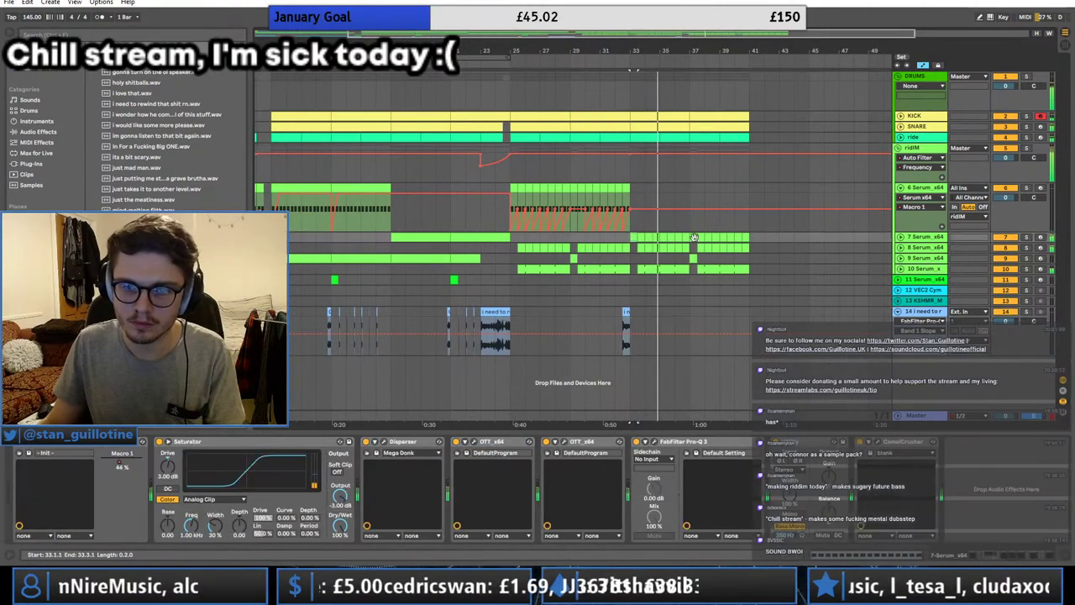
{"action": "key", "text": "space"}
{"action": "key", "text": "space"}
{"action": "key", "text": "u"}
{"action": "right_click", "coordinate": [111, 463]}
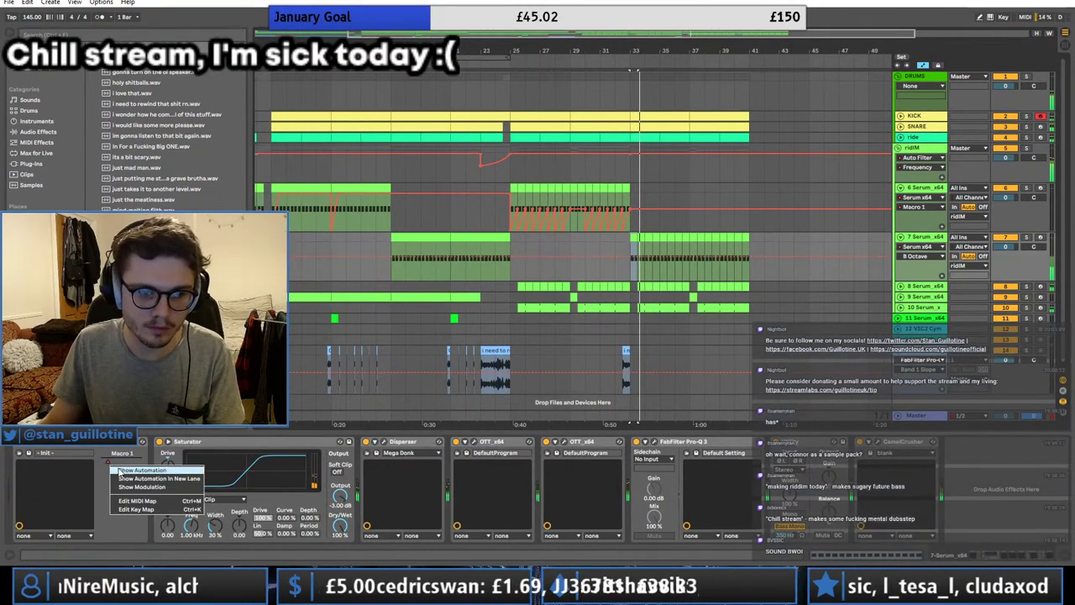
{"action": "left_click", "coordinate": [126, 469]}
{"action": "left_click_drag", "start_coordinate": [822, 269], "coordinate": [655, 270]}
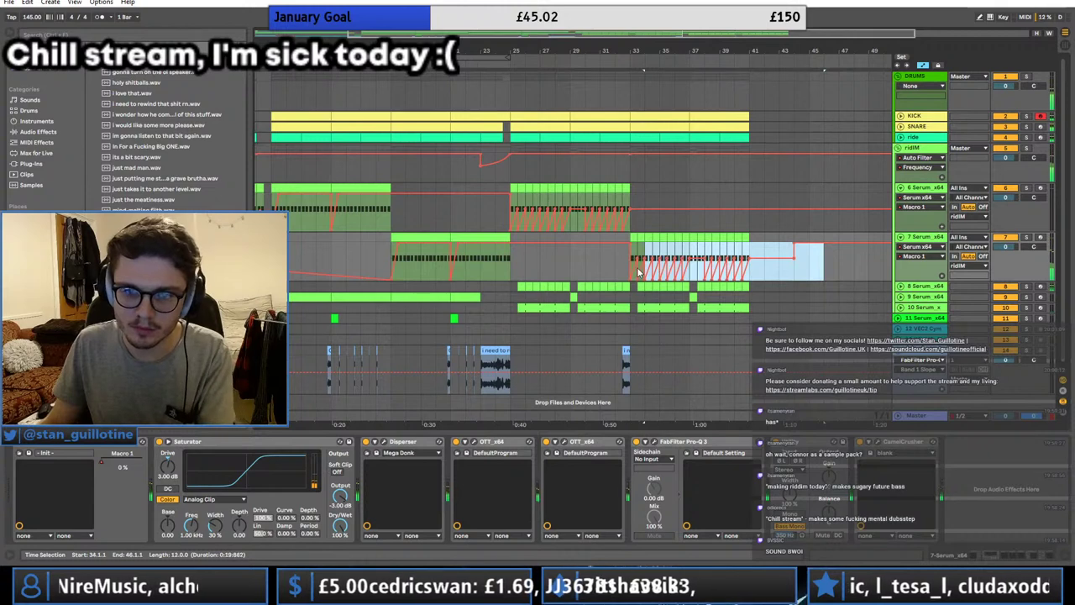
{"action": "left_click_drag", "start_coordinate": [833, 270], "coordinate": [645, 273]}
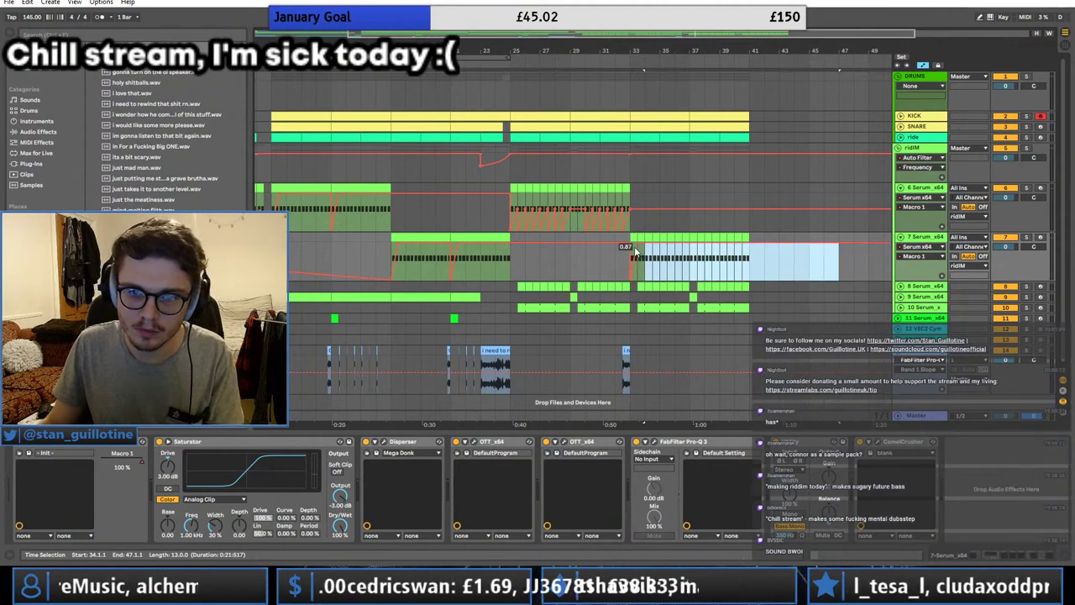
Step: Reshape the Macro 1 automation on track 7 into a single ramp at 33.1.1 and collapse both expanded Serum tracks
{"action": "left_click", "coordinate": [634, 252]}
{"action": "left_click_drag", "start_coordinate": [690, 262], "coordinate": [632, 240]}
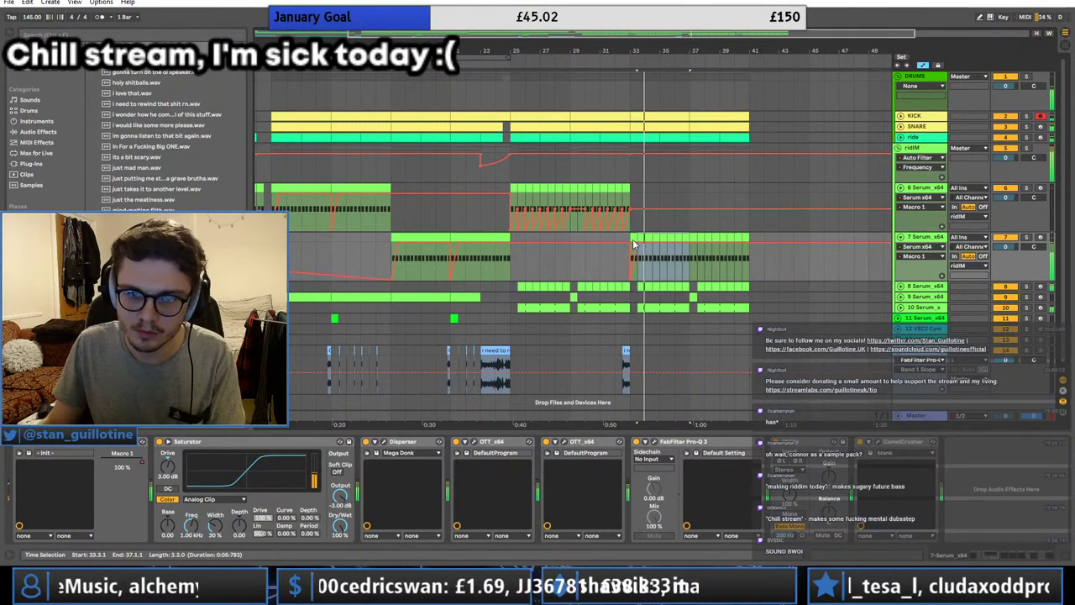
{"action": "key", "text": "ctrl+d"}
{"action": "left_click", "coordinate": [901, 237]}
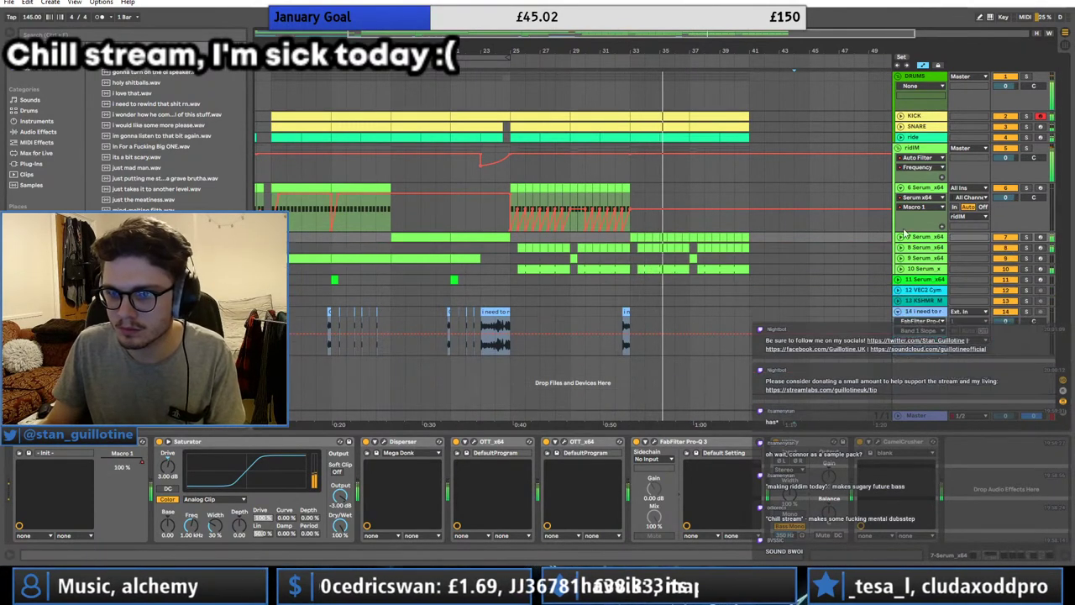
{"action": "left_click", "coordinate": [900, 188]}
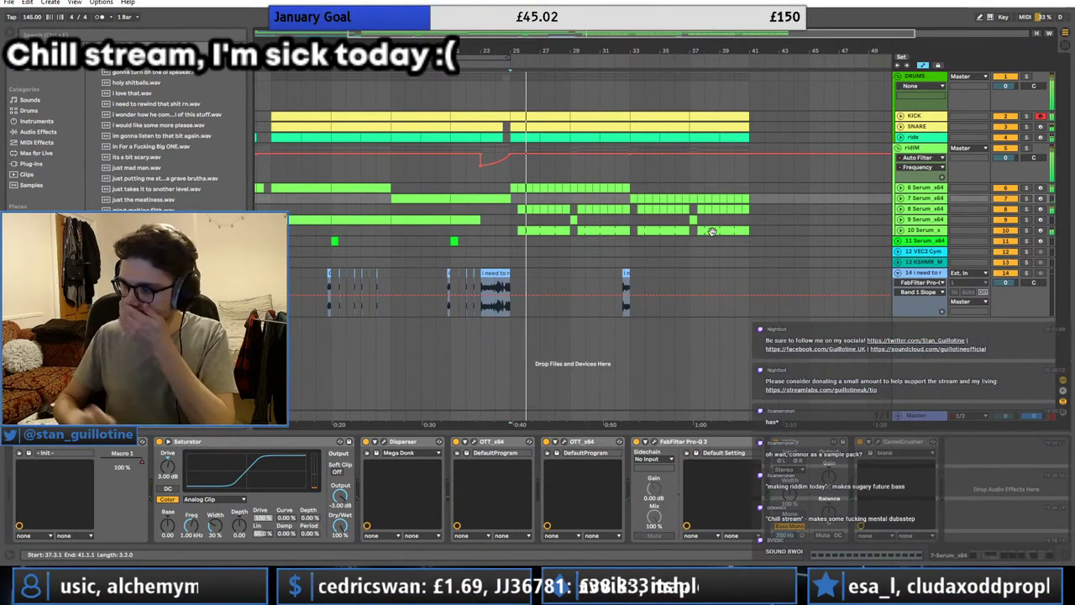
Step: Browse the vocal sample folder and replace the "i need to rewind" piece at 32.3.1 with the "uh yea" sample
{"action": "left_click_drag", "start_coordinate": [526, 55], "coordinate": [567, 49]}
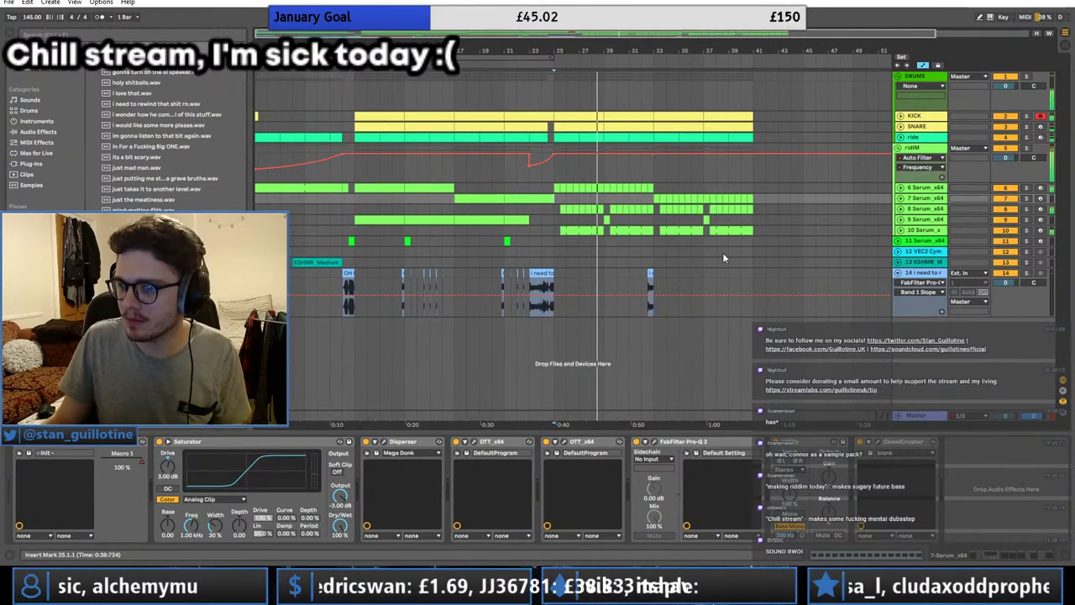
{"action": "left_click", "coordinate": [533, 275]}
{"action": "left_click", "coordinate": [533, 275]}
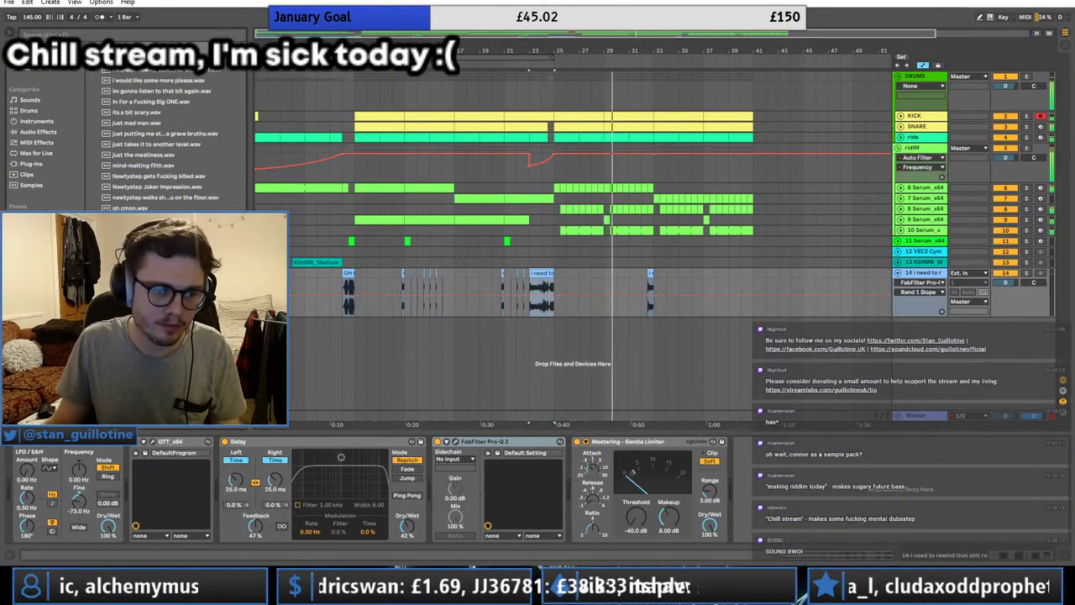
{"action": "scroll", "coordinate": [168, 159], "scroll_direction": "down", "scroll_amount": 3}
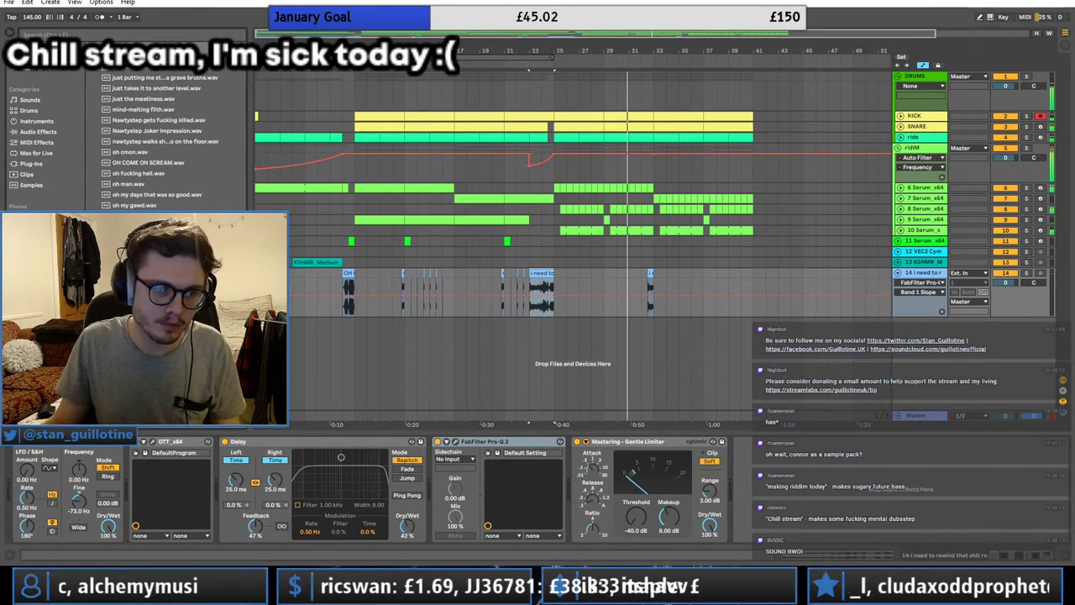
{"action": "scroll", "coordinate": [168, 159], "scroll_direction": "down", "scroll_amount": 2}
{"action": "scroll", "coordinate": [168, 159], "scroll_direction": "down", "scroll_amount": 1}
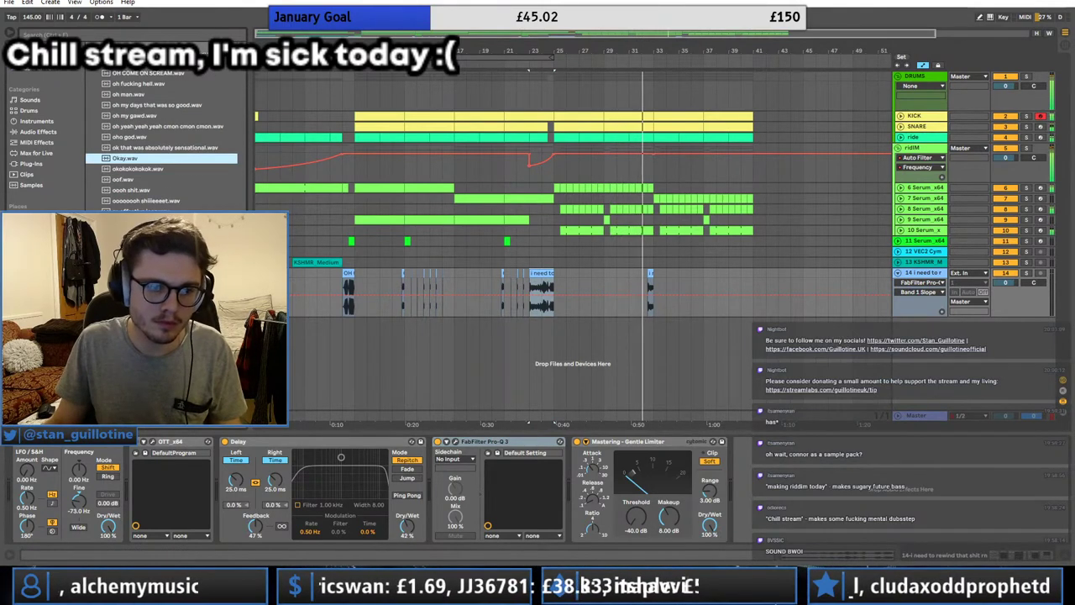
{"action": "left_click", "coordinate": [648, 277]}
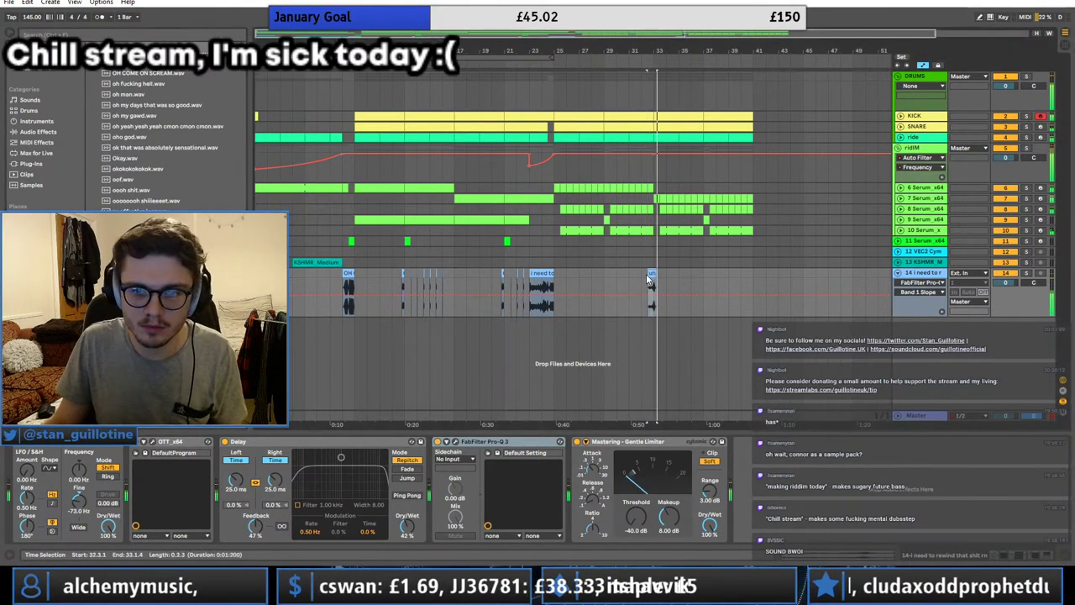
{"action": "left_click_drag", "start_coordinate": [715, 33], "coordinate": [708, 88]}
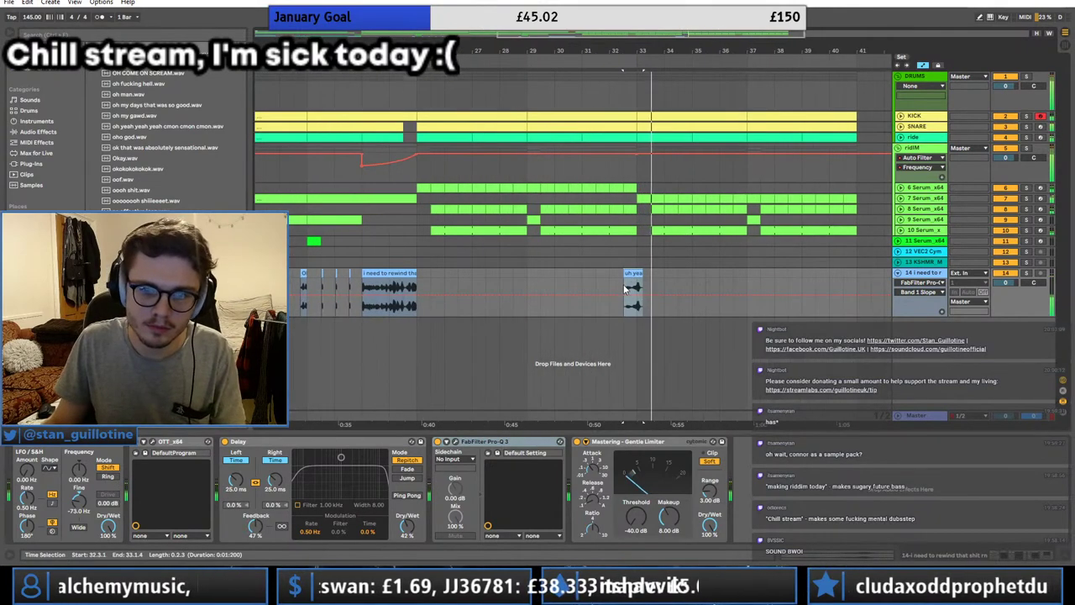
Step: Play back the new vocal around 33.1.1 and shift it slightly earlier
{"action": "key", "text": "space"}
{"action": "key", "text": "space"}
{"action": "left_click_drag", "start_coordinate": [639, 275], "coordinate": [620, 273]}
{"action": "key", "text": "space"}
{"action": "key", "text": "space"}
Step: Split the "uh" vocal at 32.4.1 and delete the part before it, keeping only the slice up to 33.1.1
{"action": "left_click_drag", "start_coordinate": [714, 34], "coordinate": [705, 89]}
{"action": "left_click_drag", "start_coordinate": [507, 273], "coordinate": [552, 277]}
{"action": "left_click", "coordinate": [536, 294]}
{"action": "key", "text": "ctrl+e"}
{"action": "key", "text": "space"}
{"action": "key", "text": "space"}
{"action": "key", "text": "space"}
{"action": "left_click", "coordinate": [524, 274]}
{"action": "key", "text": "Delete"}
{"action": "left_click", "coordinate": [548, 274]}
{"action": "key", "text": "space"}
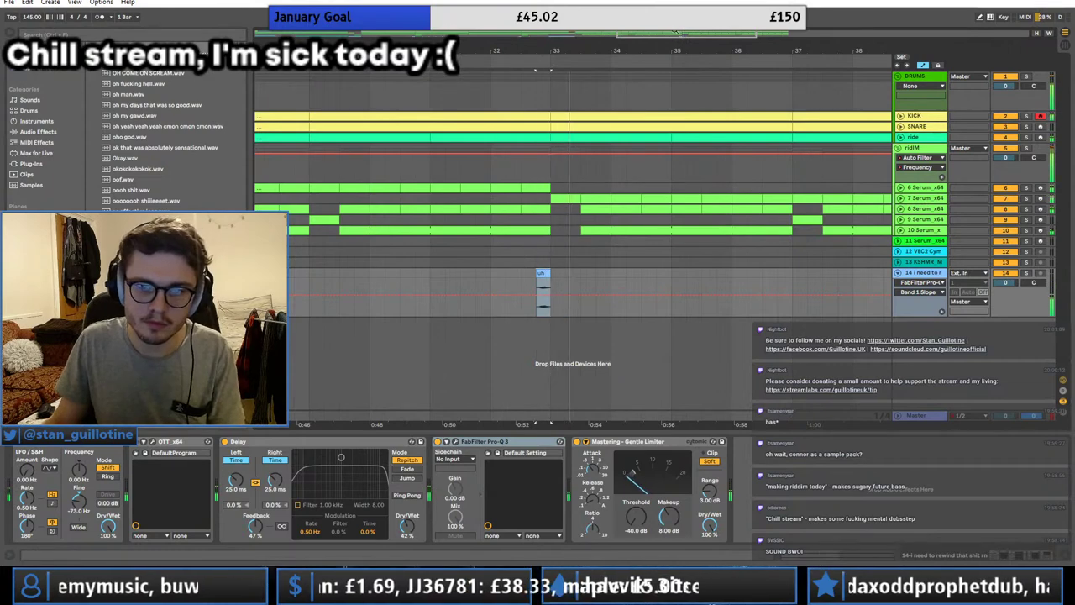
Step: Replace the Okay slice at 21.3.1 with a copy of the "uh" slice and trim off its quiet beginning
{"action": "left_click_drag", "start_coordinate": [550, 34], "coordinate": [535, 124]}
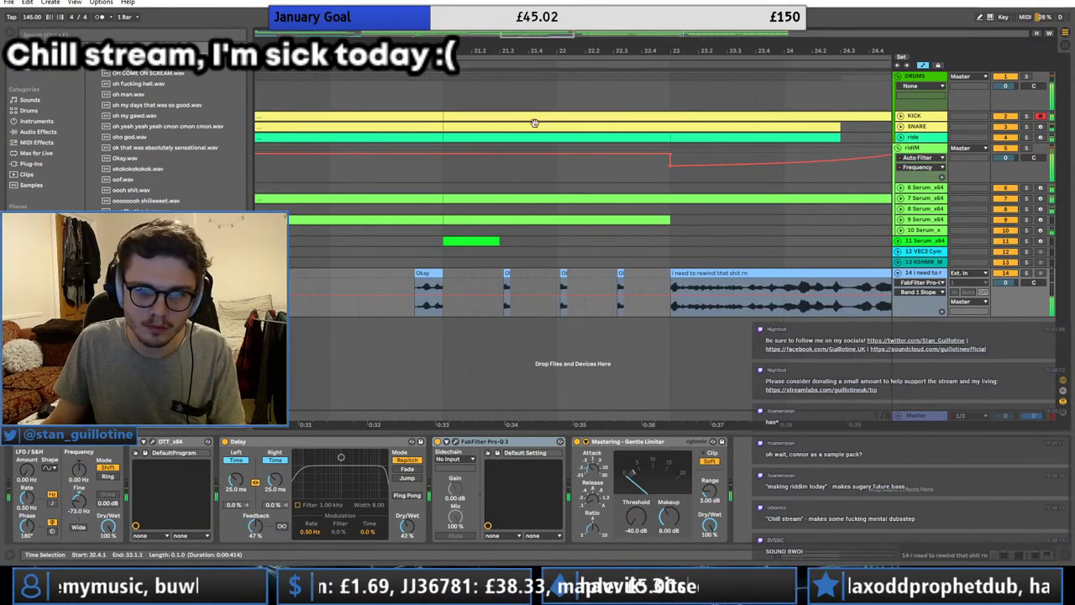
{"action": "left_click", "coordinate": [514, 279]}
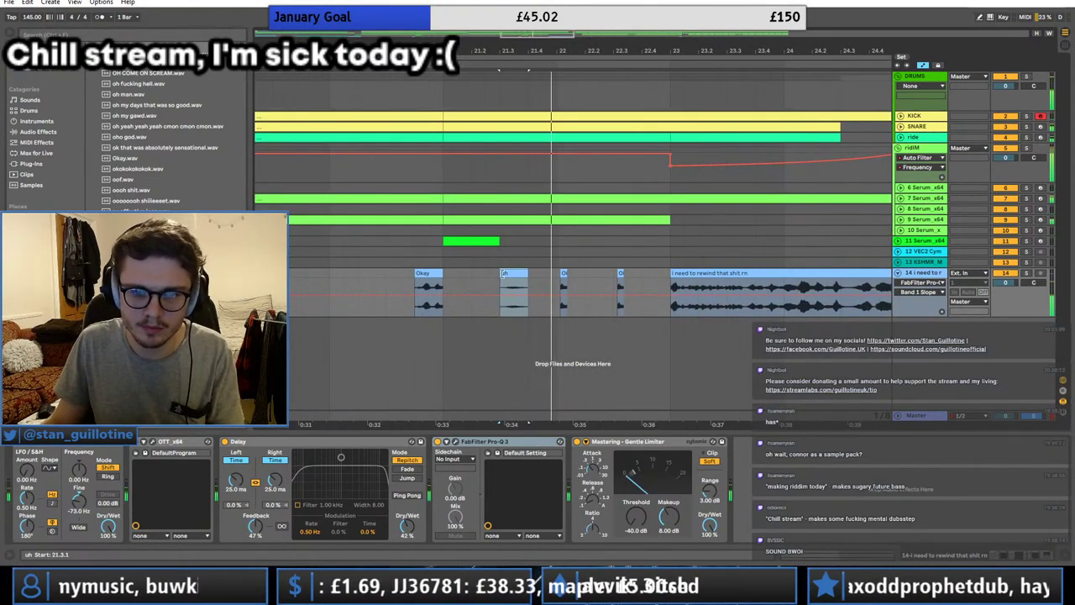
{"action": "double_click", "coordinate": [506, 274]}
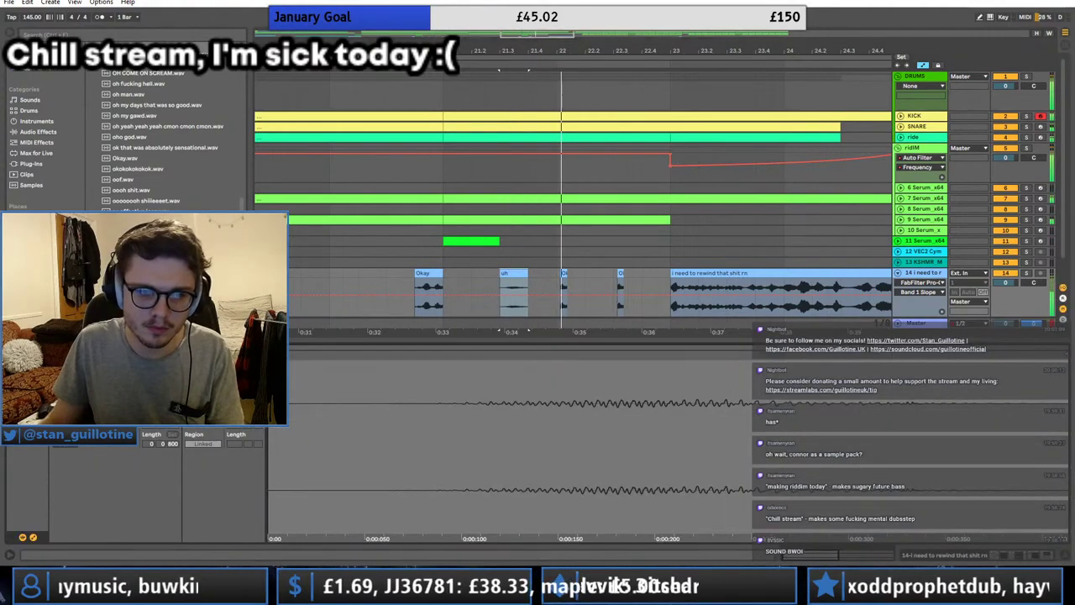
{"action": "left_click_drag", "start_coordinate": [269, 357], "coordinate": [549, 357]}
{"action": "key", "text": "space"}
{"action": "key", "text": "space"}
{"action": "key", "text": "space"}
Step: Replace the Okay slices at 22.1.1 and 22.3.1 with copies of the trimmed "uh" slice
{"action": "left_click", "coordinate": [560, 275]}
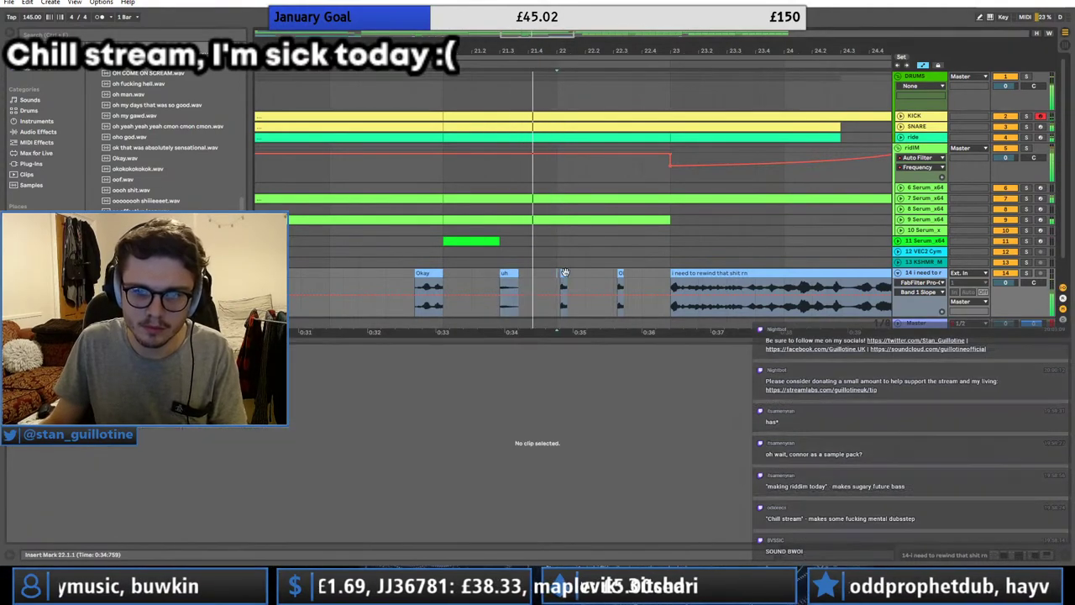
{"action": "left_click", "coordinate": [630, 274]}
{"action": "left_click", "coordinate": [508, 276], "text": "shift"}
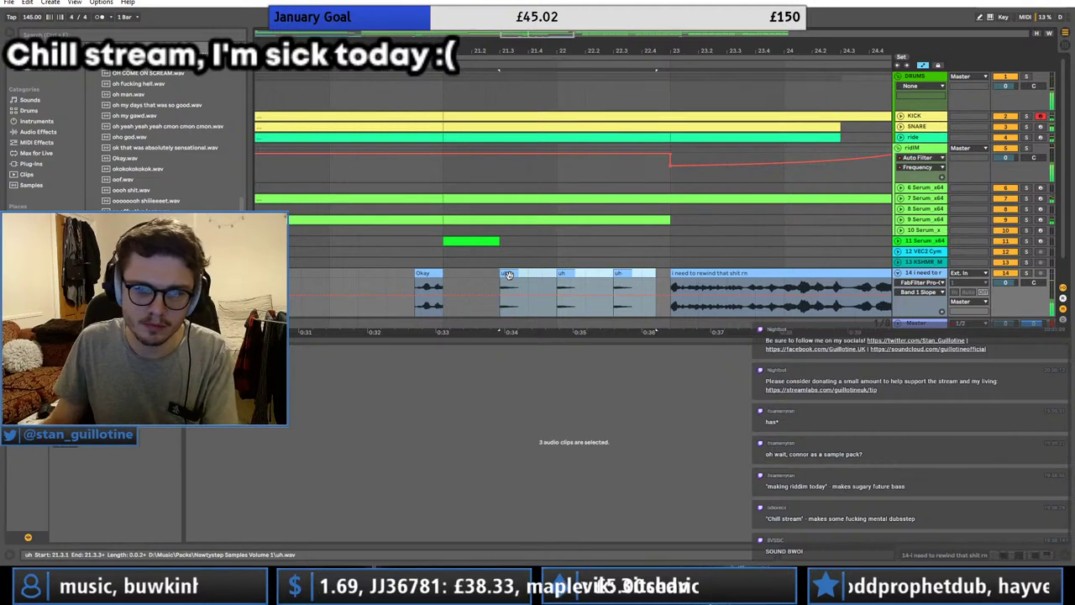
Step: Hide the automation lanes, add a fade-out to the "uh" slice at 21.3.1 and play it back
{"action": "left_click", "coordinate": [508, 276]}
{"action": "left_click", "coordinate": [520, 278]}
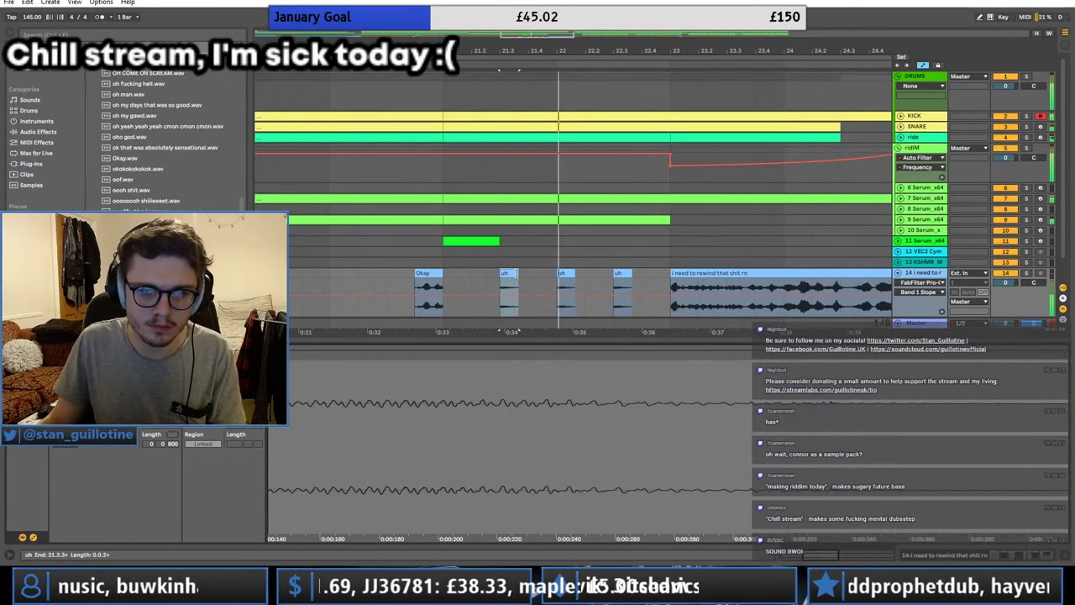
{"action": "key", "text": "a"}
{"action": "left_click_drag", "start_coordinate": [518, 280], "coordinate": [515, 309]}
{"action": "key", "text": "space"}
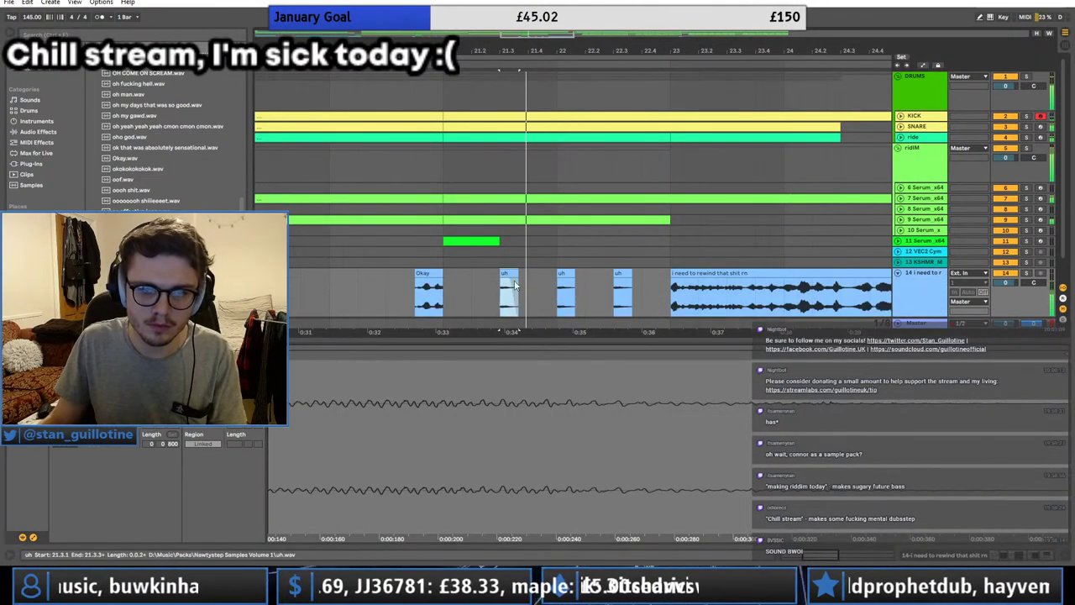
{"action": "key", "text": "space"}
{"action": "key", "text": "space"}
{"action": "key", "text": "space"}
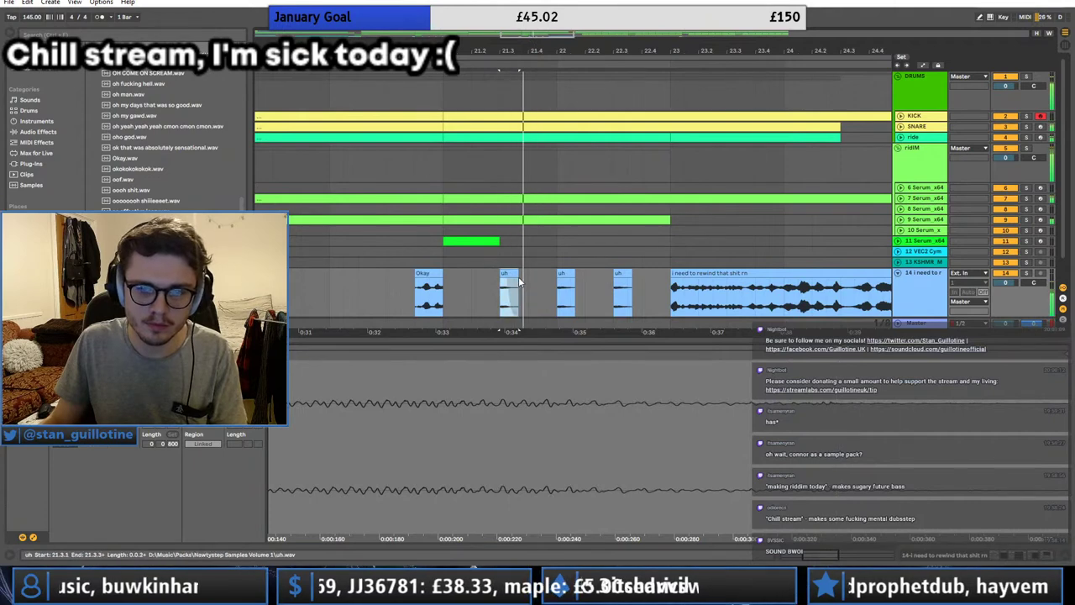
Step: Replace the Okay slices from 13.3.1 onward with a copy of the three "uh" slices, pasted over 13.1.1 to 15.1.1
{"action": "mouse_move", "coordinate": [504, 41]}
{"action": "left_mouse_down"}
{"action": "mouse_move", "coordinate": [509, 28]}
{"action": "mouse_move", "coordinate": [489, 11]}
{"action": "left_mouse_up"}
{"action": "left_click", "coordinate": [328, 274]}
{"action": "key", "text": "space"}
{"action": "key", "text": "space"}
{"action": "left_click_drag", "start_coordinate": [363, 48], "coordinate": [504, 46]}
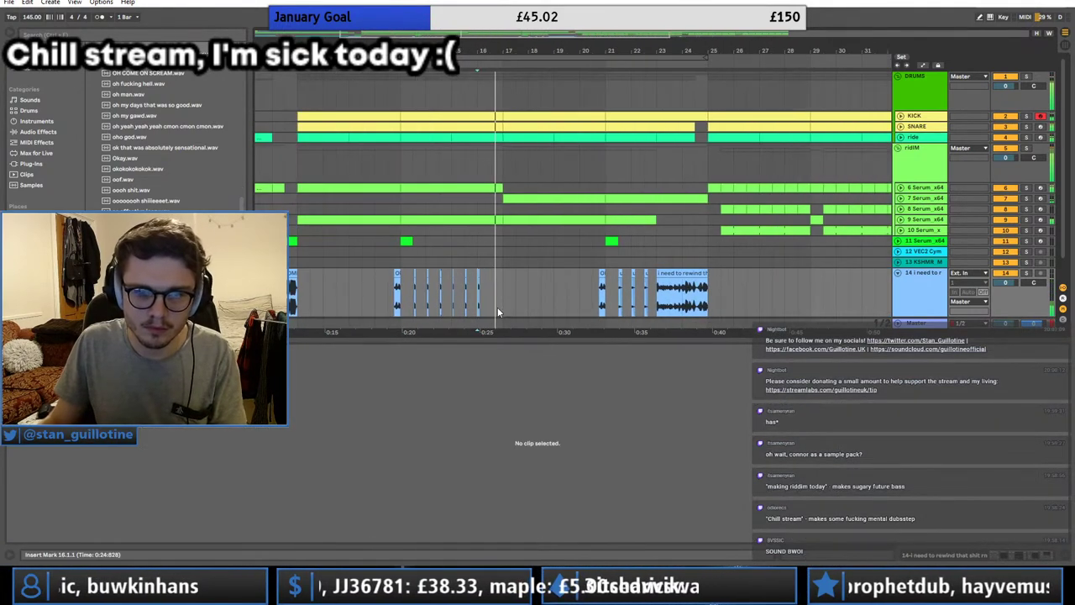
{"action": "left_click_drag", "start_coordinate": [499, 298], "coordinate": [412, 294]}
{"action": "mouse_move", "coordinate": [613, 290]}
{"action": "left_mouse_down"}
{"action": "mouse_move", "coordinate": [657, 287]}
{"action": "mouse_move", "coordinate": [607, 291]}
{"action": "left_mouse_up"}
{"action": "left_click", "coordinate": [400, 291]}
{"action": "key", "text": "ctrl+v"}
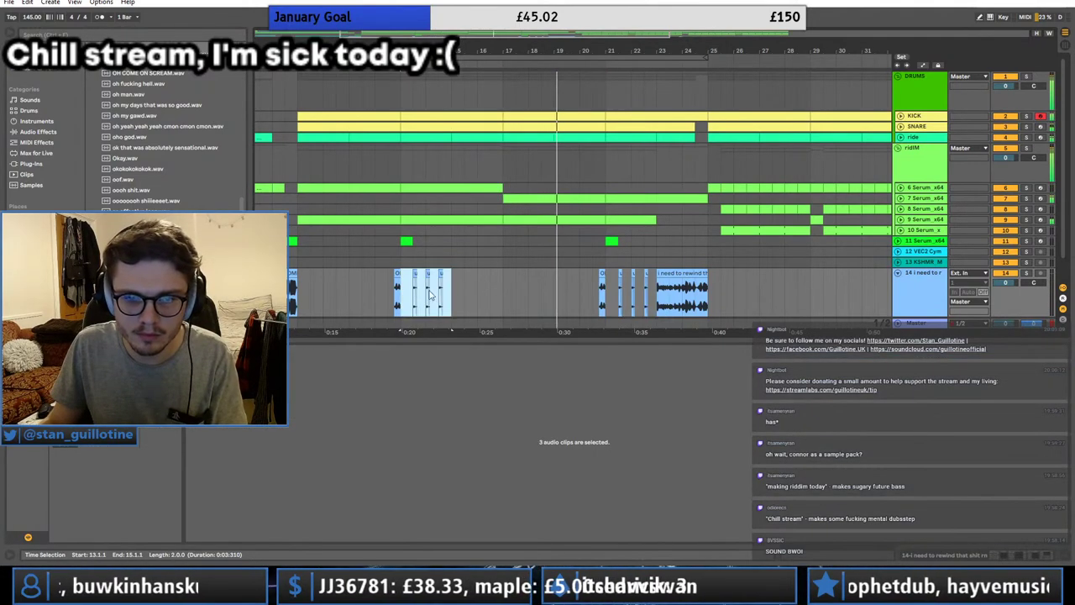
Step: Duplicate the "uh" slices between 14.1.1 and 15.1.1 twice to fill the pattern up to 17.1.1
{"action": "left_click", "coordinate": [442, 294]}
{"action": "mouse_move", "coordinate": [428, 294]}
{"action": "left_mouse_down"}
{"action": "mouse_move", "coordinate": [447, 293]}
{"action": "mouse_move", "coordinate": [424, 298]}
{"action": "left_mouse_up"}
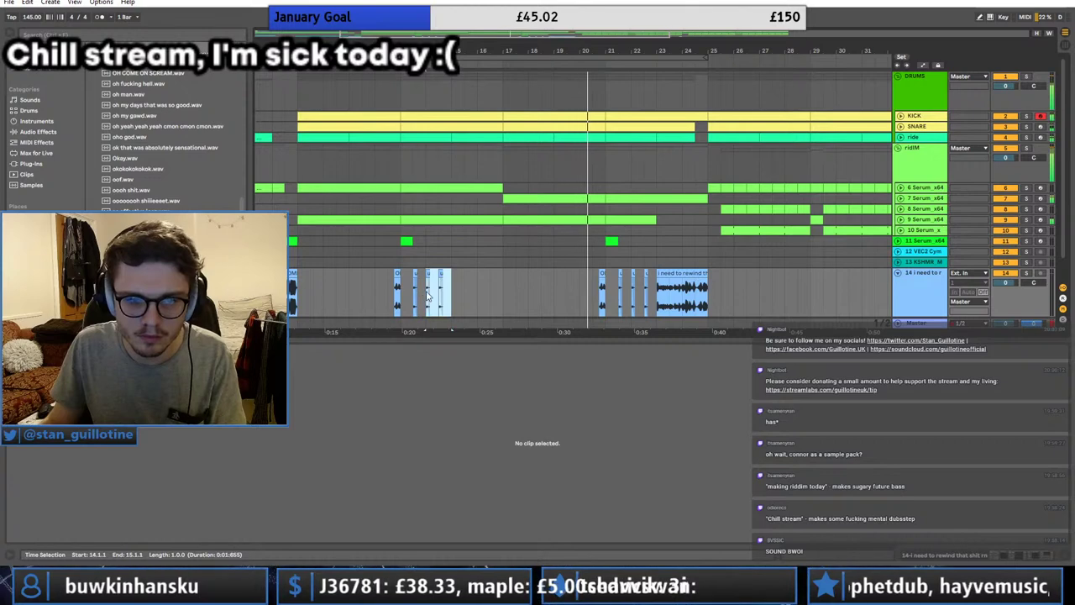
{"action": "key", "text": "ctrl+d"}
{"action": "key", "text": "ctrl+d"}
Step: Clear the Okay and "uh" slices between 12.3.1 and 23.1.1 from the vocal track
{"action": "left_click", "coordinate": [601, 301]}
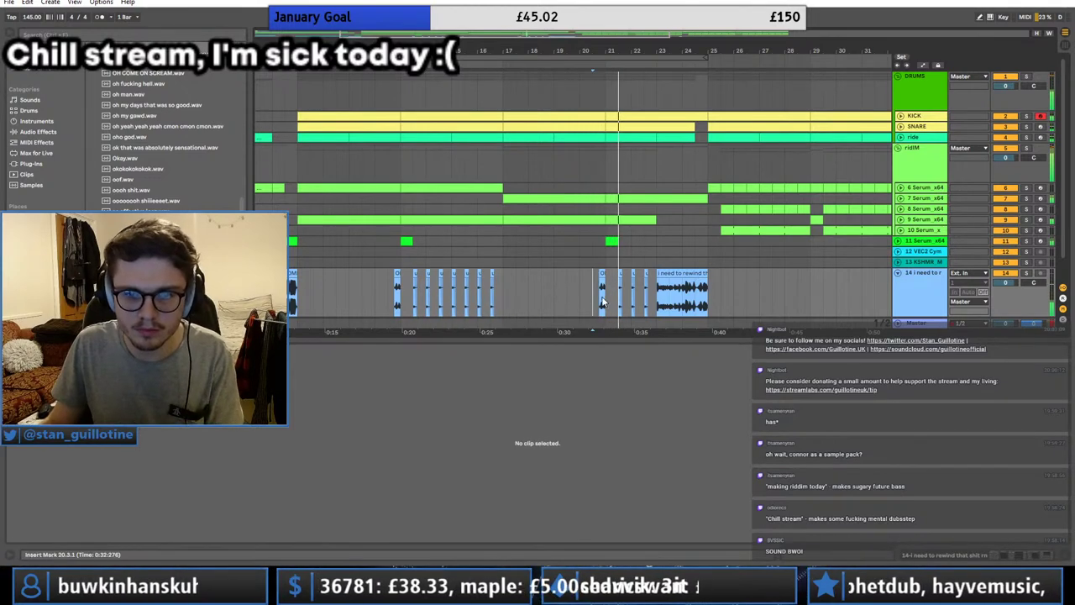
{"action": "left_click", "coordinate": [601, 277]}
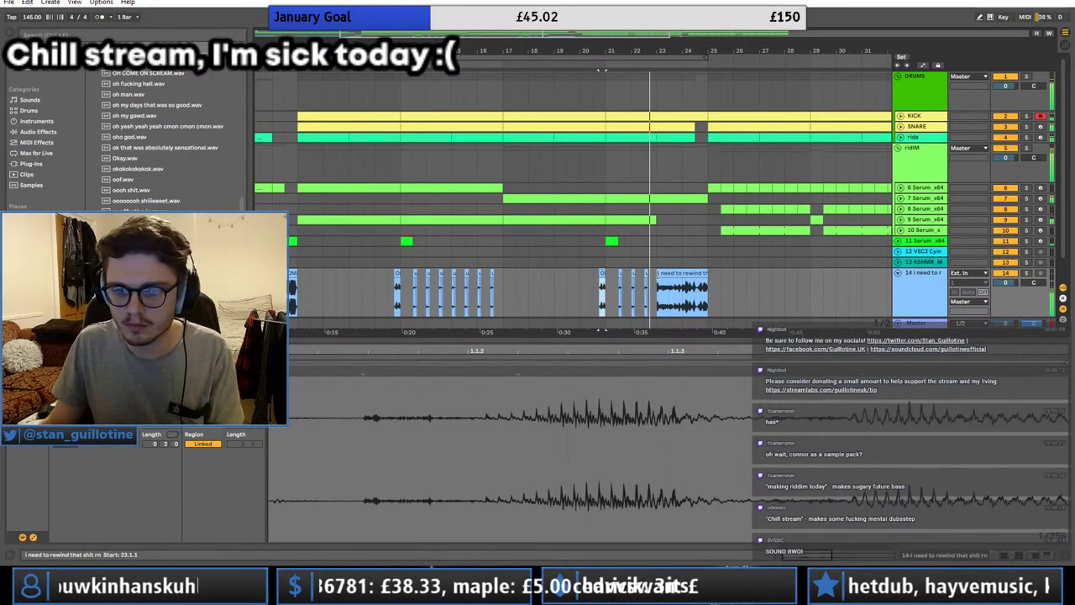
{"action": "left_click_drag", "start_coordinate": [655, 293], "coordinate": [381, 283]}
{"action": "key", "text": "Delete"}
{"action": "left_click", "coordinate": [387, 284]}
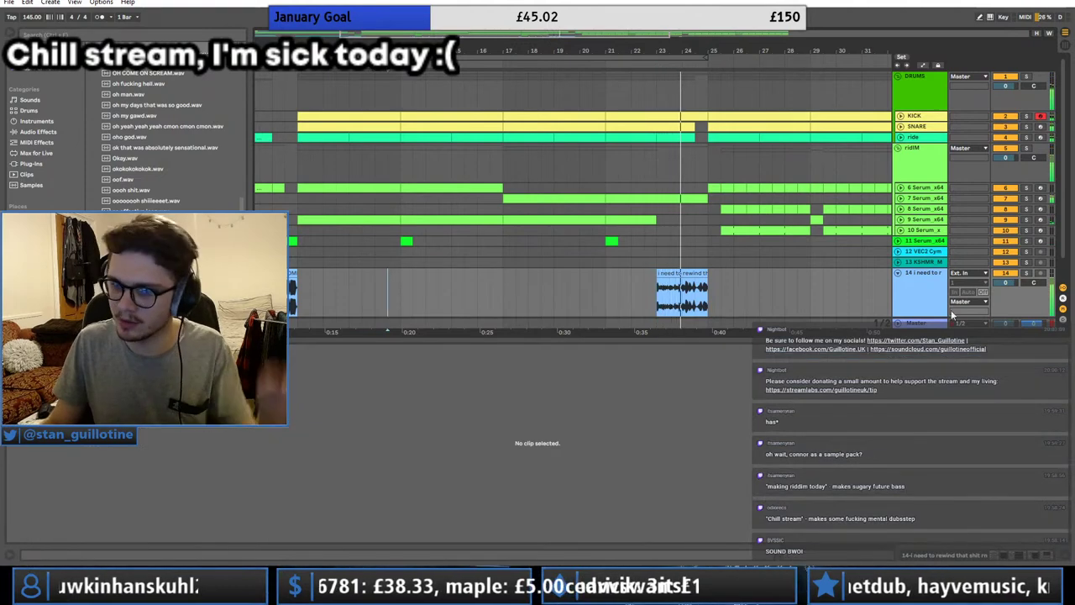
Step: Fold the vocal sample track down to its compact height
{"action": "left_click", "coordinate": [898, 278]}
{"action": "left_click", "coordinate": [898, 273]}
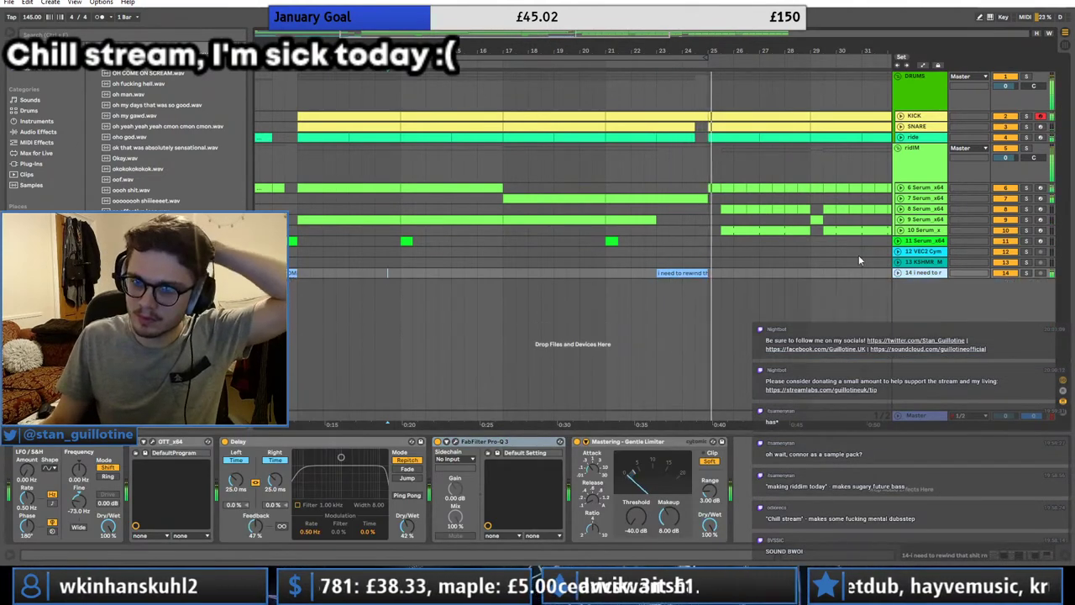
{"action": "left_click_drag", "start_coordinate": [443, 50], "coordinate": [443, 27]}
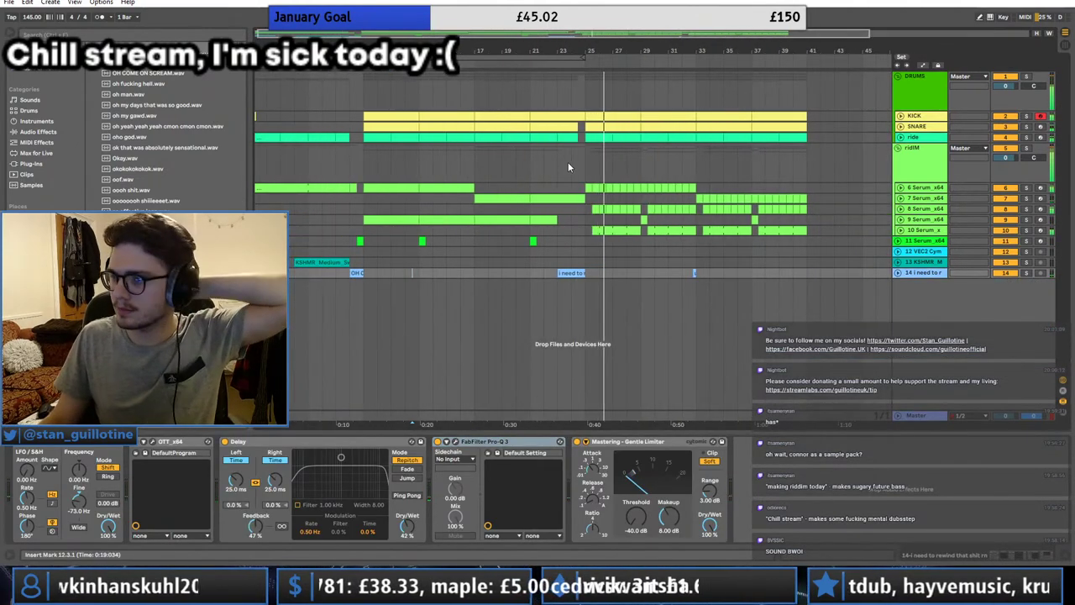
Step: Play back the second drop and the build-up before the first drop to check the arrangement
{"action": "left_click", "coordinate": [596, 127]}
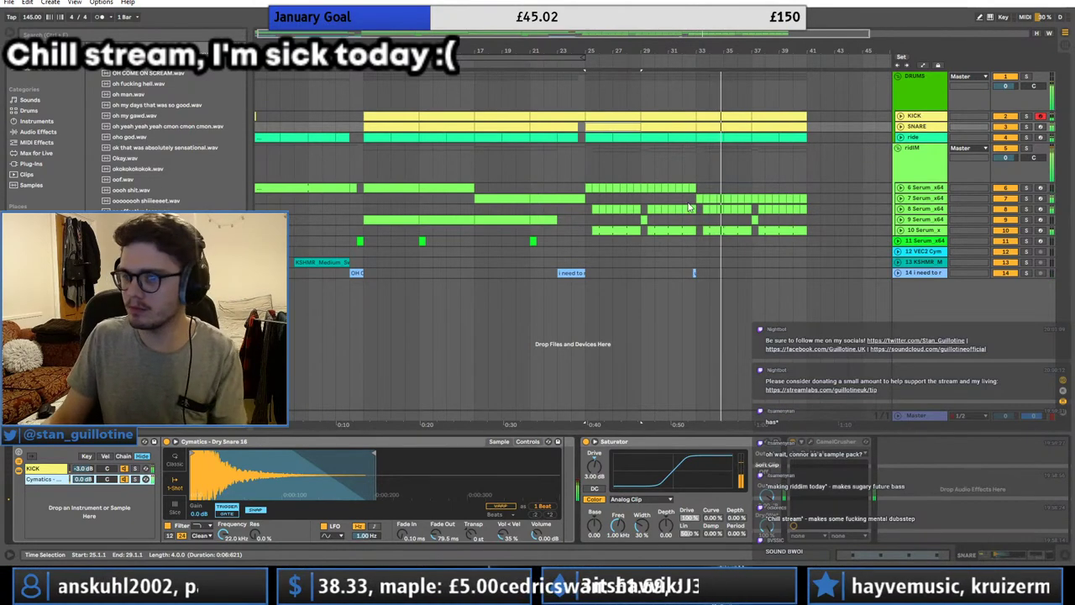
{"action": "left_click", "coordinate": [1027, 200]}
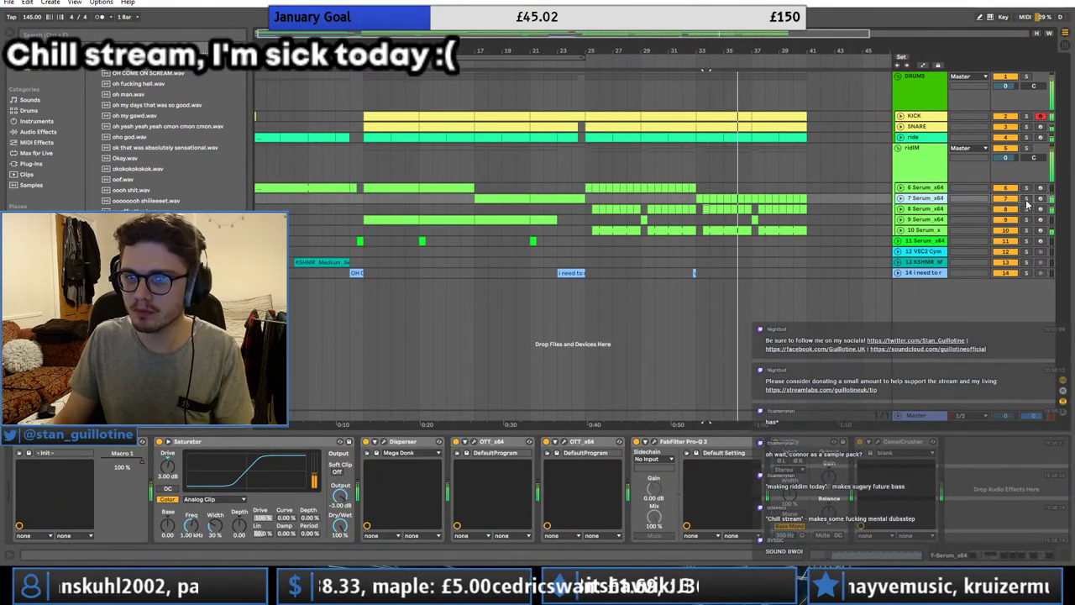
{"action": "left_click", "coordinate": [939, 209]}
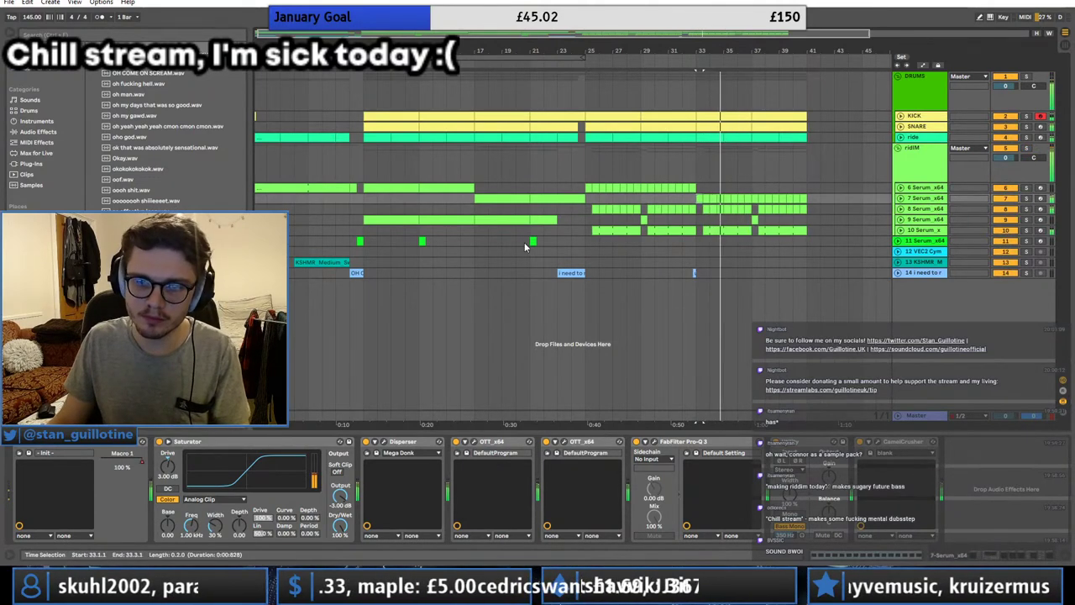
{"action": "left_click", "coordinate": [284, 163]}
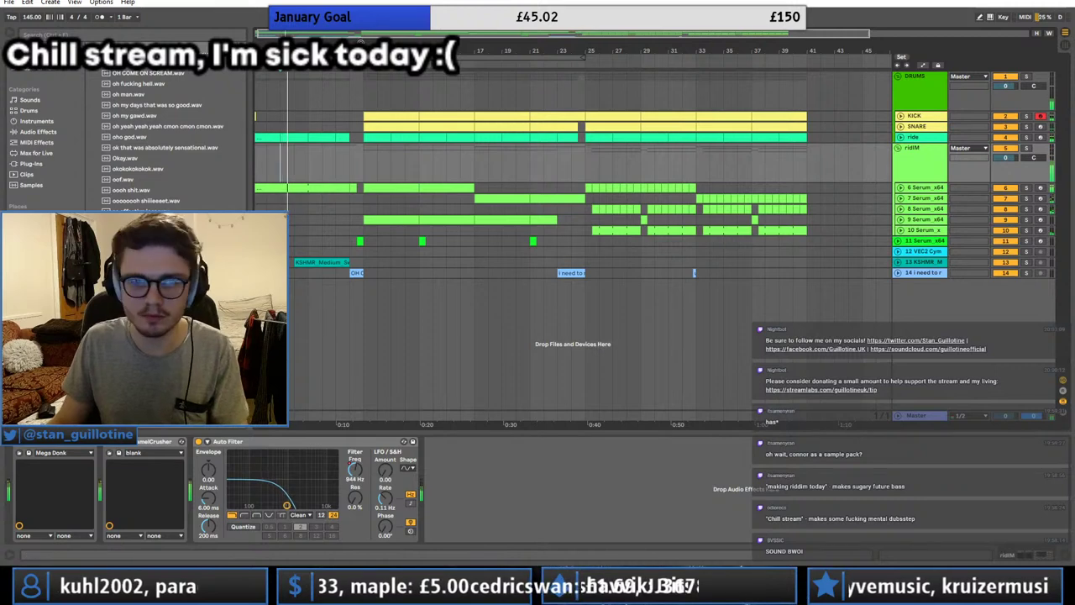
{"action": "left_click_drag", "start_coordinate": [334, 52], "coordinate": [334, 49]}
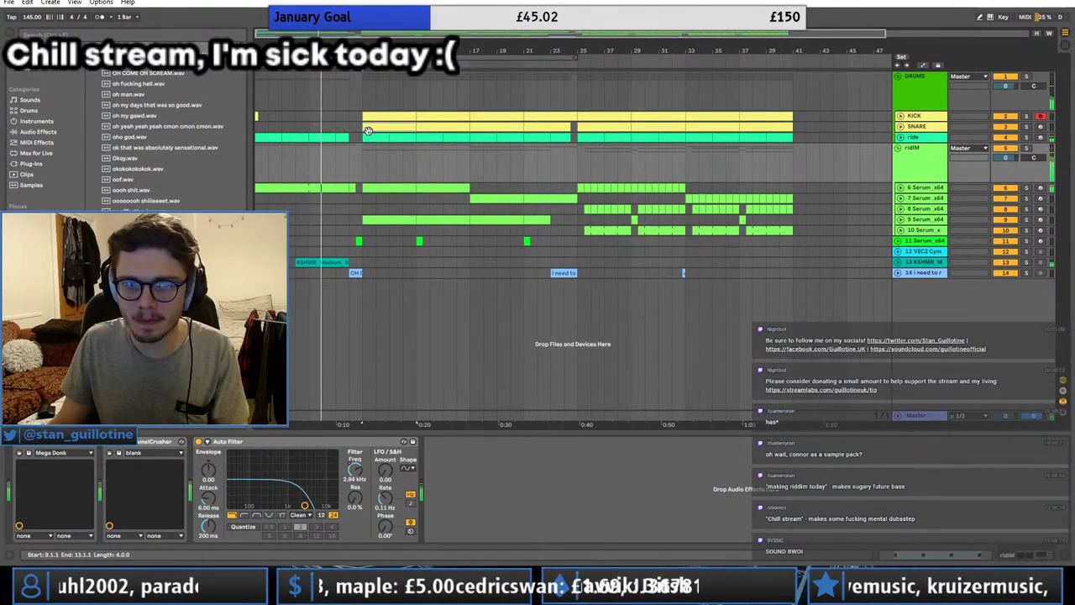
Step: Solo the SNARE track and set the playback loop to the first drop's opening two bars, 9.1.1 to 11.1.1
{"action": "left_click", "coordinate": [367, 126]}
{"action": "left_click", "coordinate": [1025, 127]}
{"action": "key", "text": "space"}
{"action": "key", "text": "space"}
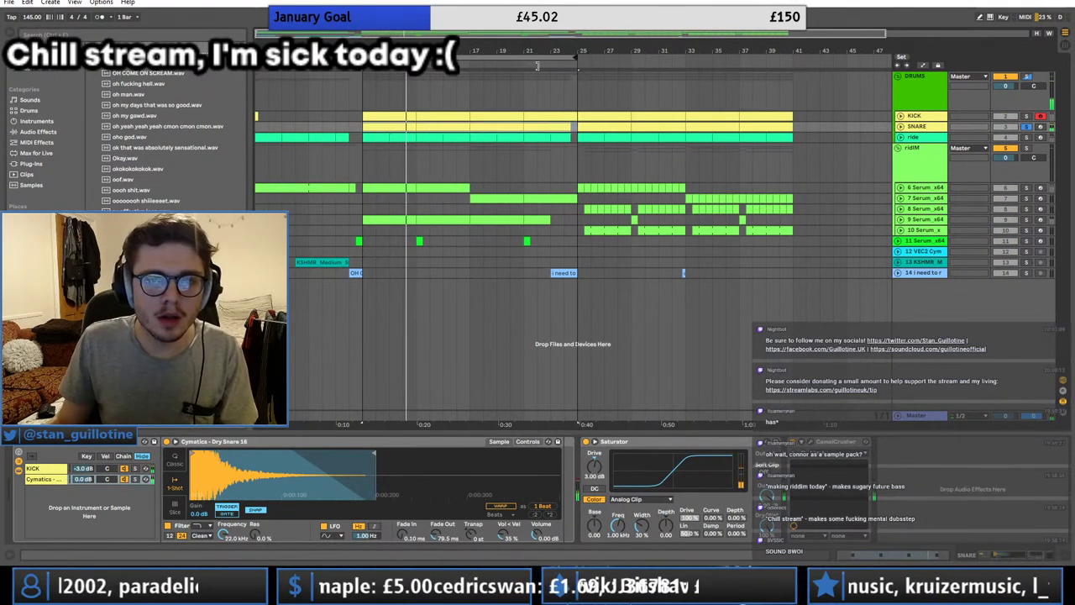
{"action": "left_click_drag", "start_coordinate": [365, 77], "coordinate": [390, 77]}
{"action": "key", "text": "plus"}
{"action": "key", "text": "plus"}
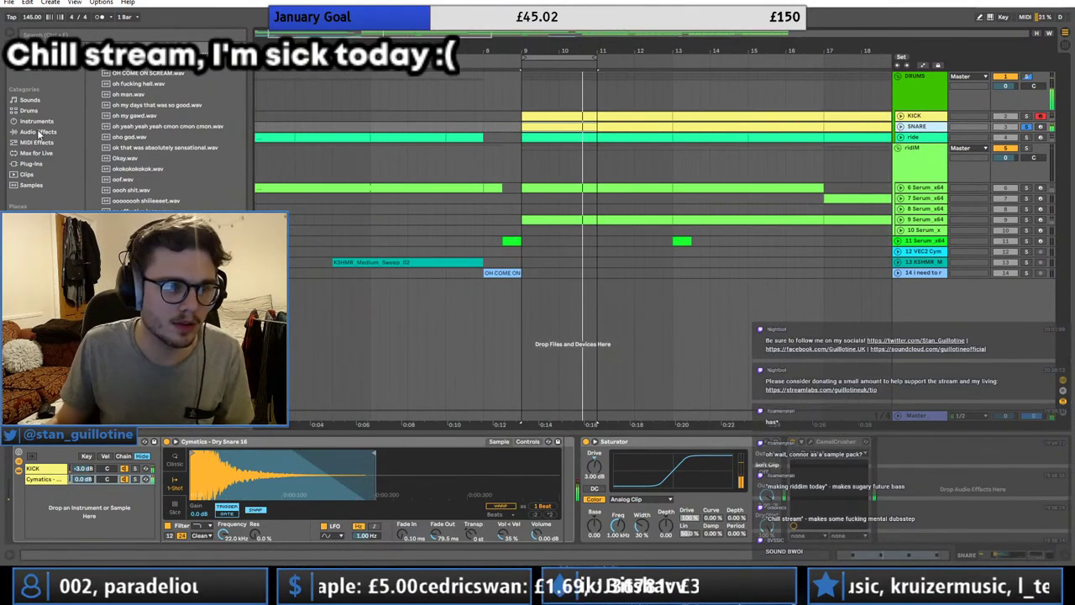
Step: Audition the riddim snare samples, replace the snare's Cymatics sample with RiddimSNR_01.wav and take the SNARE track out of solo
{"action": "scroll", "coordinate": [126, 156], "scroll_direction": "up", "scroll_amount": 10}
{"action": "scroll", "coordinate": [97, 94], "scroll_direction": "up", "scroll_amount": 3}
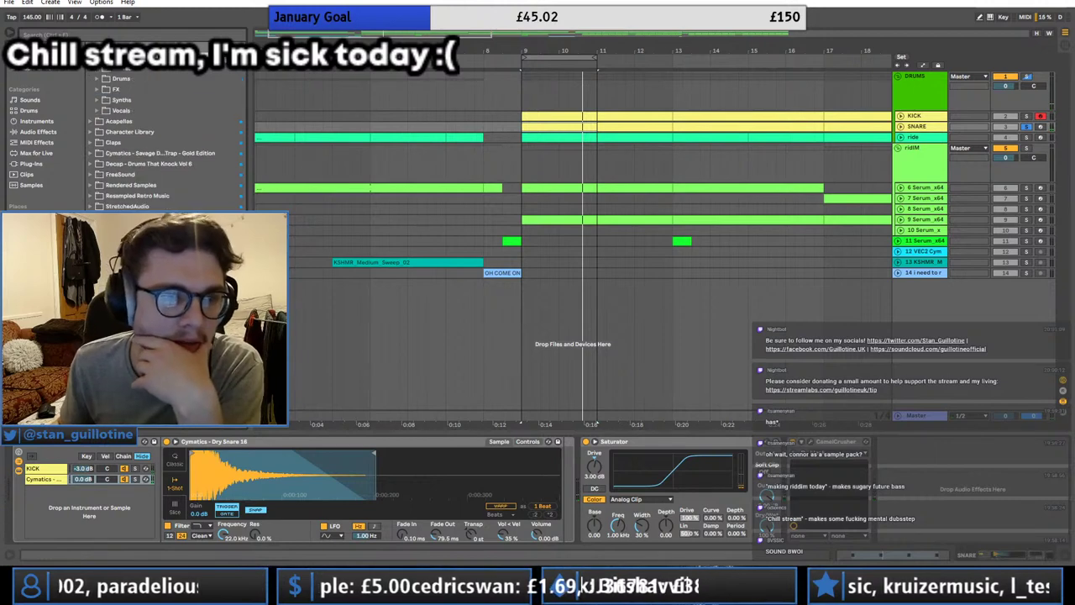
{"action": "left_click", "coordinate": [98, 78]}
{"action": "left_click", "coordinate": [105, 110]}
{"action": "left_click", "coordinate": [138, 153]}
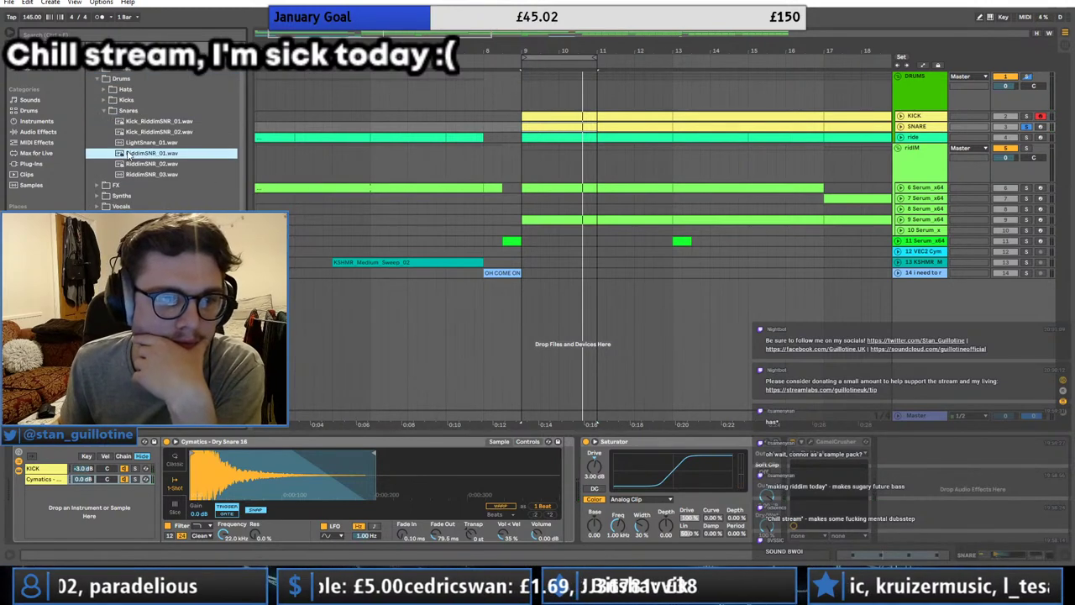
{"action": "left_click", "coordinate": [148, 164]}
{"action": "double_click", "coordinate": [139, 153]}
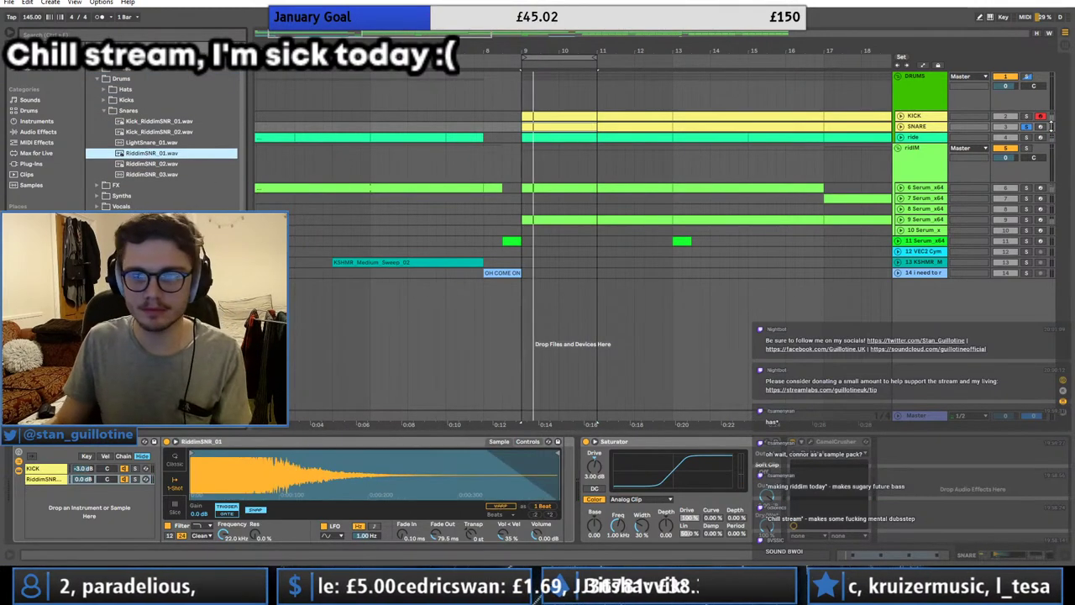
{"action": "left_click", "coordinate": [1027, 127]}
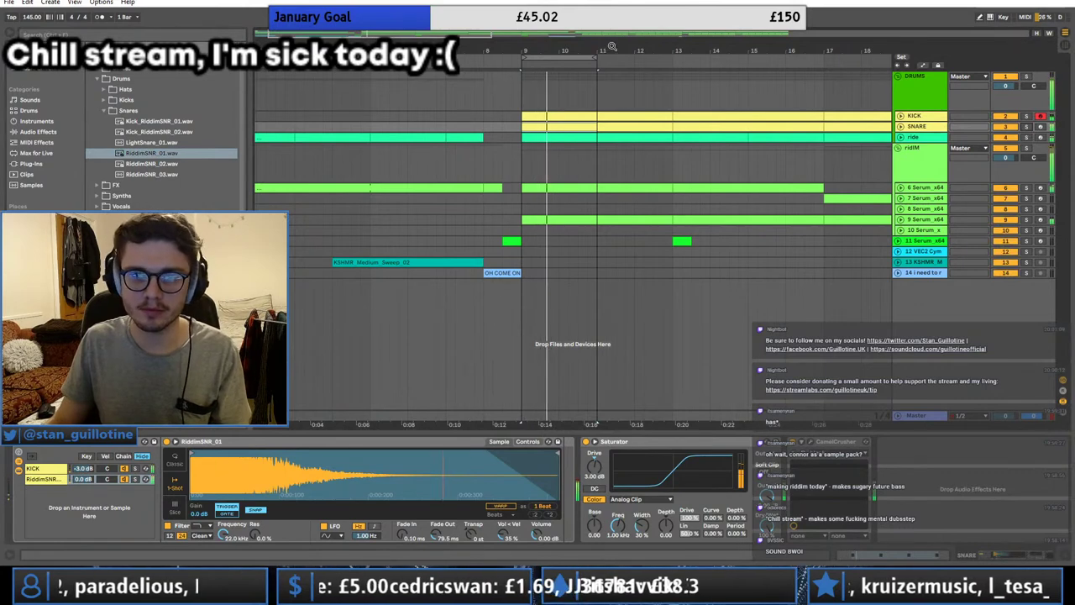
Step: Extend the playback loop to 17.1.1 and trim the end of the RiddimSNR_01 sample to about 0.3 seconds
{"action": "left_click_drag", "start_coordinate": [597, 61], "coordinate": [823, 59]}
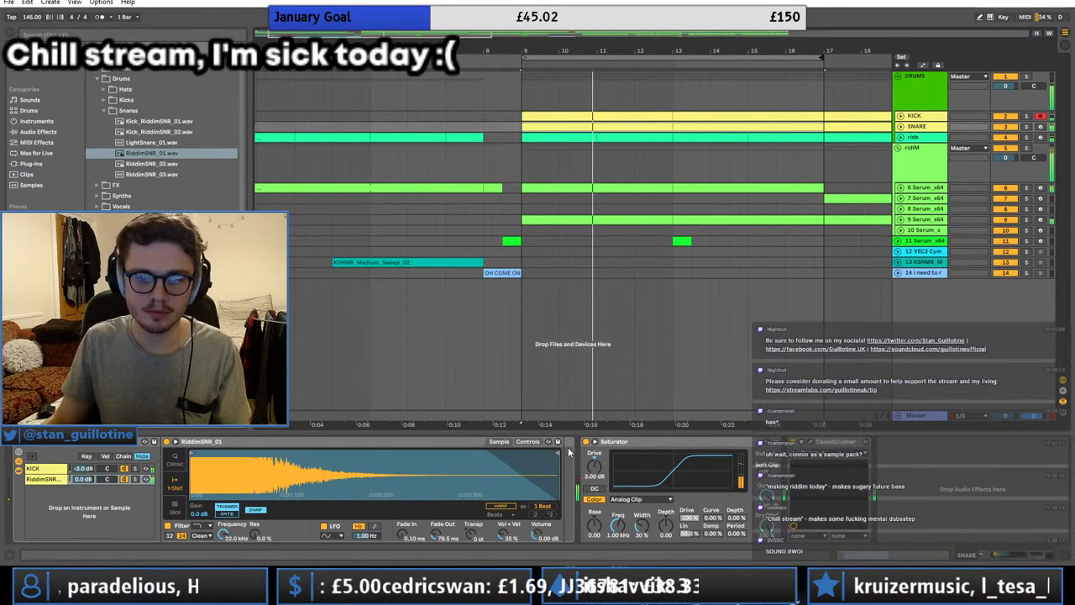
{"action": "left_click_drag", "start_coordinate": [557, 454], "coordinate": [330, 455]}
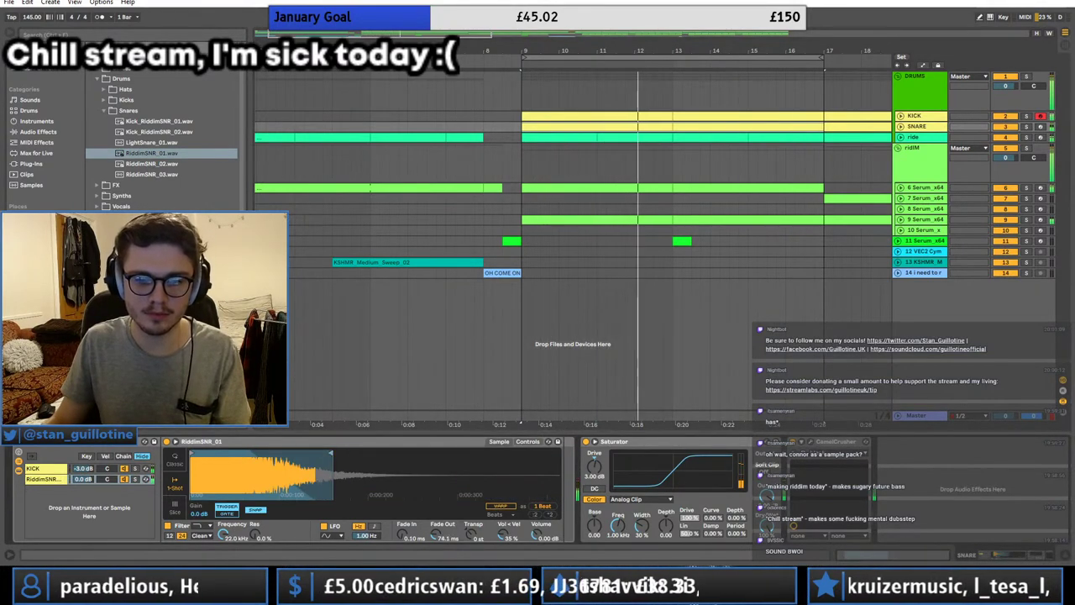
{"action": "left_click_drag", "start_coordinate": [330, 455], "coordinate": [388, 455]}
Step: Try RiddimSNR_02.wav as the snare sample and trim off its tail
{"action": "left_click", "coordinate": [163, 167]}
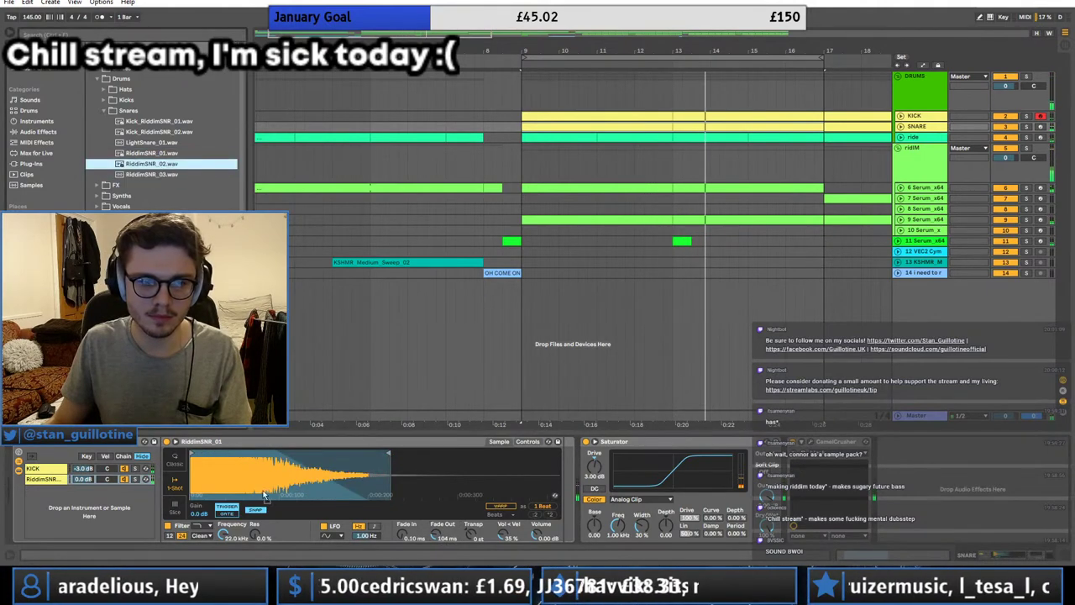
{"action": "left_click_drag", "start_coordinate": [163, 165], "coordinate": [271, 491]}
{"action": "key", "text": "space"}
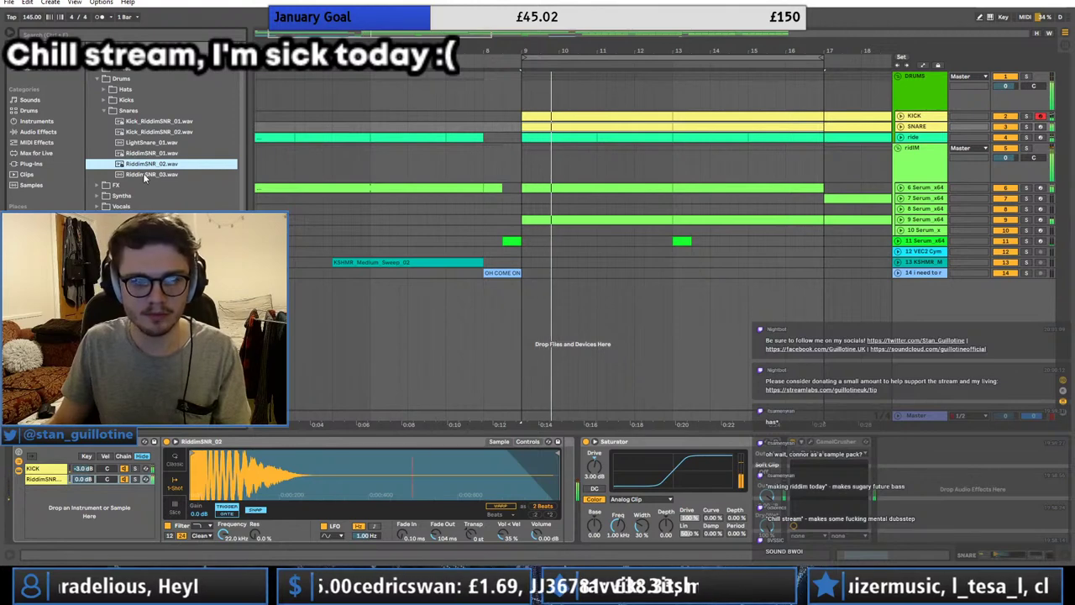
{"action": "mouse_move", "coordinate": [557, 485]}
{"action": "left_mouse_down"}
{"action": "mouse_move", "coordinate": [335, 483]}
{"action": "mouse_move", "coordinate": [297, 444]}
{"action": "left_mouse_up"}
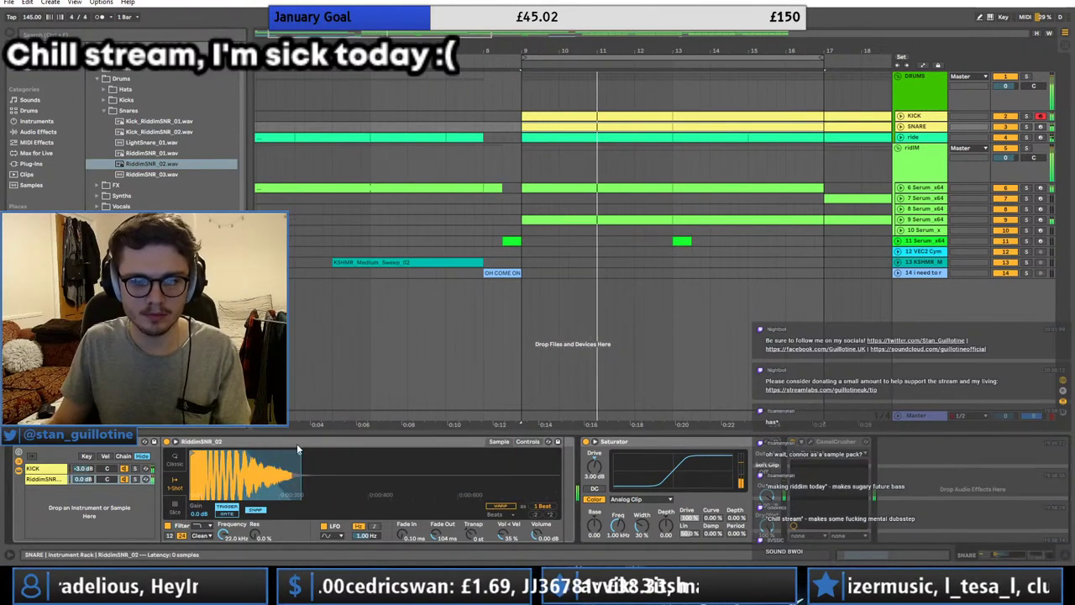
Step: Try RiddimSNR_03.wav as the snare sample, shorten its end and set its fade-out to 48.3 ms
{"action": "left_click_drag", "start_coordinate": [151, 174], "coordinate": [286, 483]}
{"action": "key", "text": "space"}
{"action": "key", "text": "space"}
{"action": "mouse_move", "coordinate": [557, 475]}
{"action": "left_mouse_down"}
{"action": "mouse_move", "coordinate": [277, 479]}
{"action": "mouse_move", "coordinate": [313, 479]}
{"action": "left_mouse_up"}
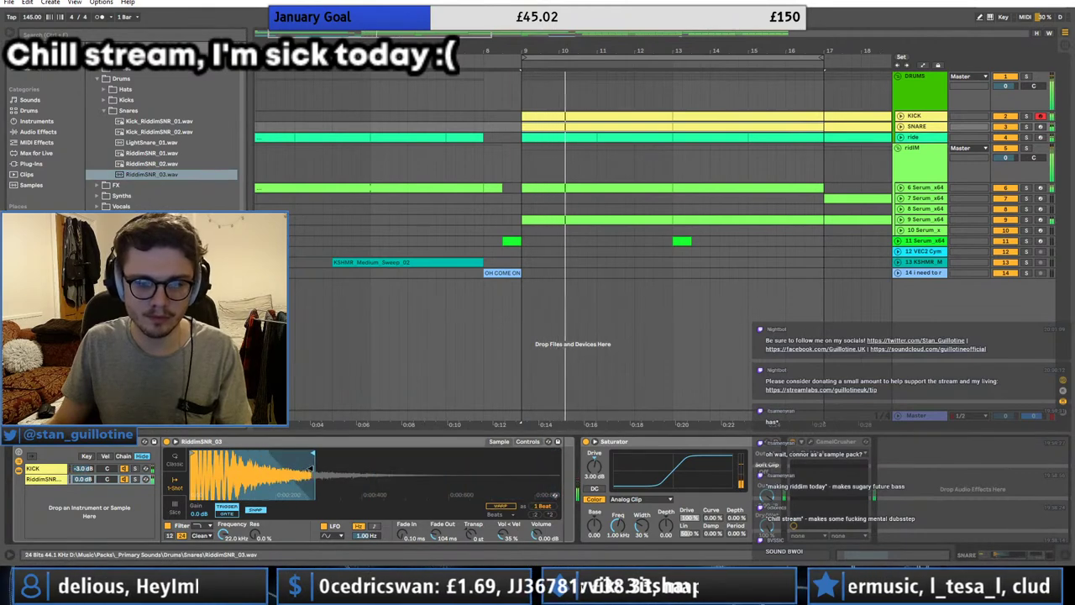
{"action": "left_click_drag", "start_coordinate": [435, 532], "coordinate": [436, 542]}
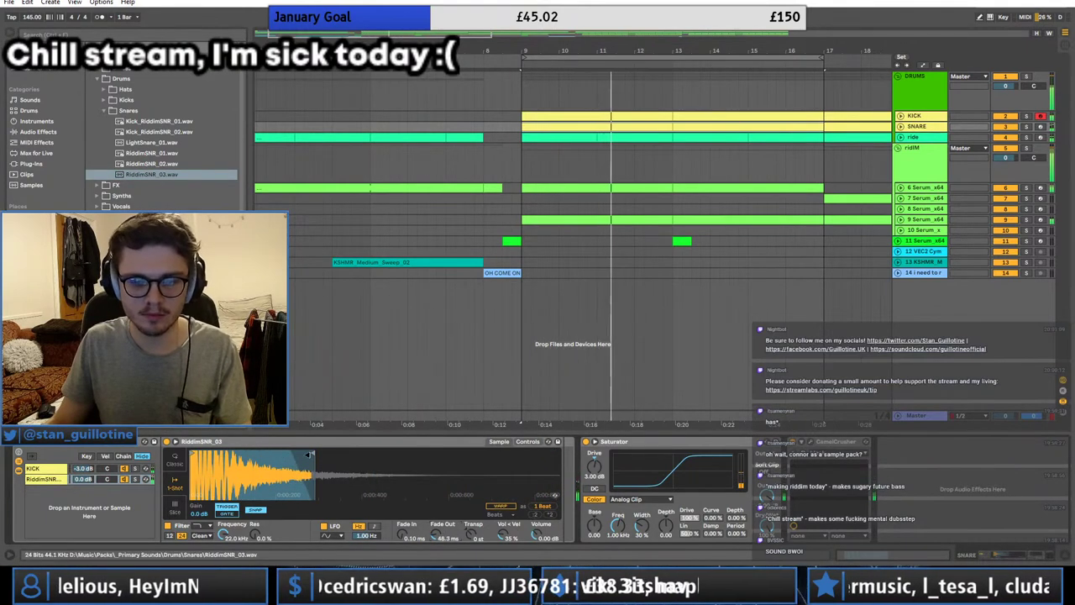
{"action": "left_click_drag", "start_coordinate": [313, 453], "coordinate": [293, 454]}
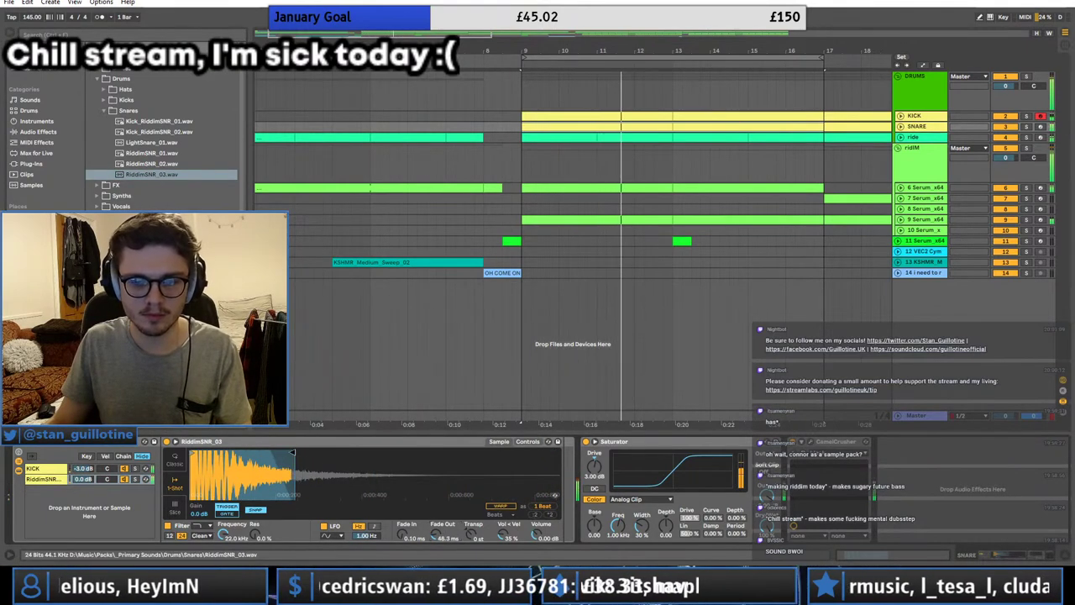
Step: Bypass the snare's Saturator, then check CamelCrusher's settings and compare the snare with CamelCrusher off and on
{"action": "left_click", "coordinate": [586, 442]}
{"action": "left_click", "coordinate": [791, 441]}
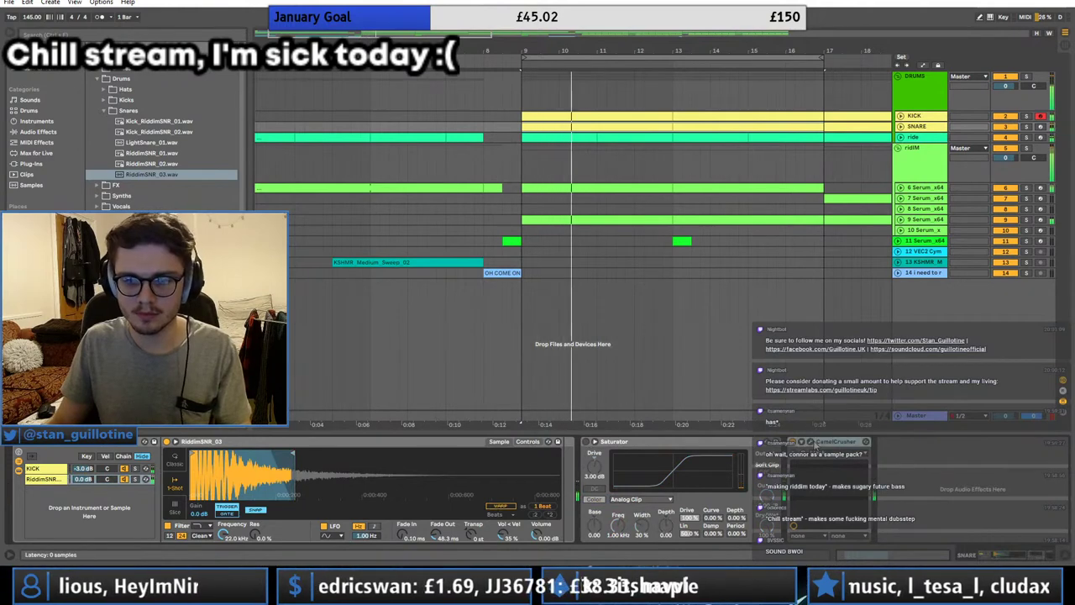
{"action": "left_click", "coordinate": [811, 441]}
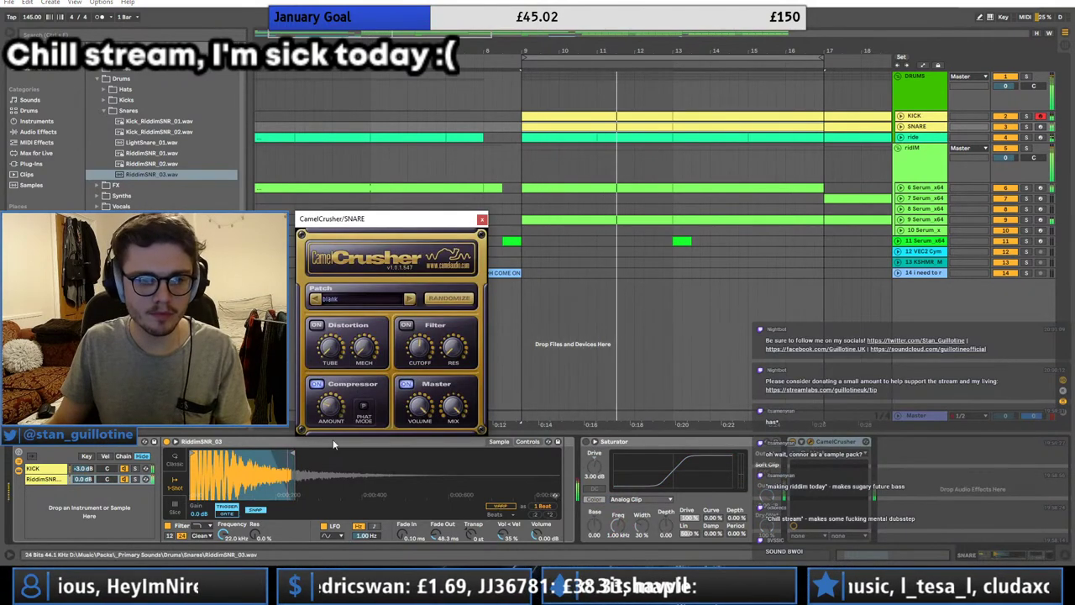
{"action": "key", "text": "space"}
{"action": "key", "text": "space"}
{"action": "left_click", "coordinate": [791, 441]}
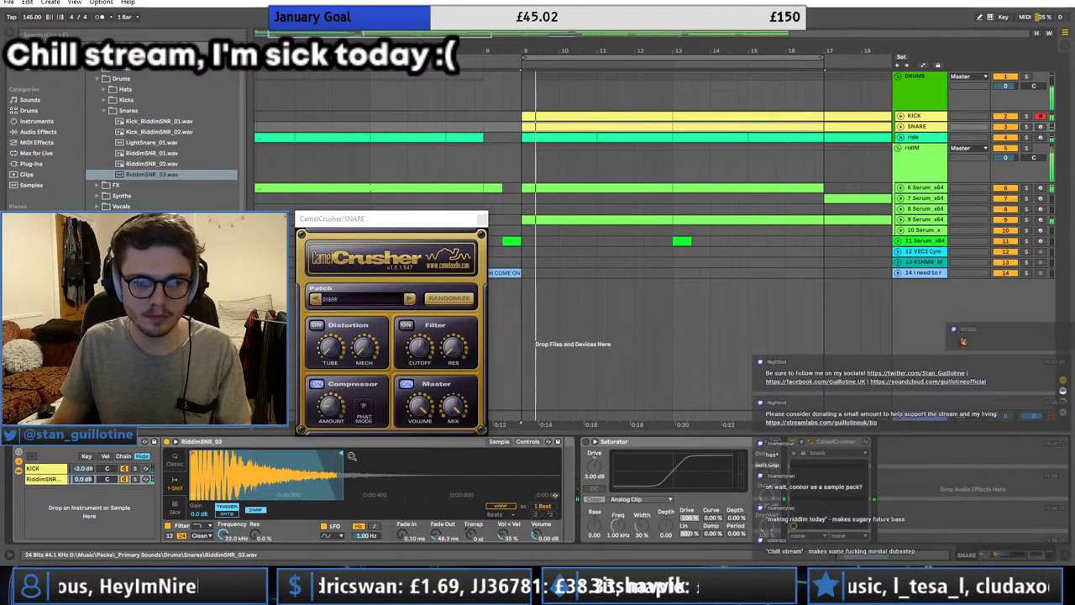
{"action": "left_click", "coordinate": [480, 219]}
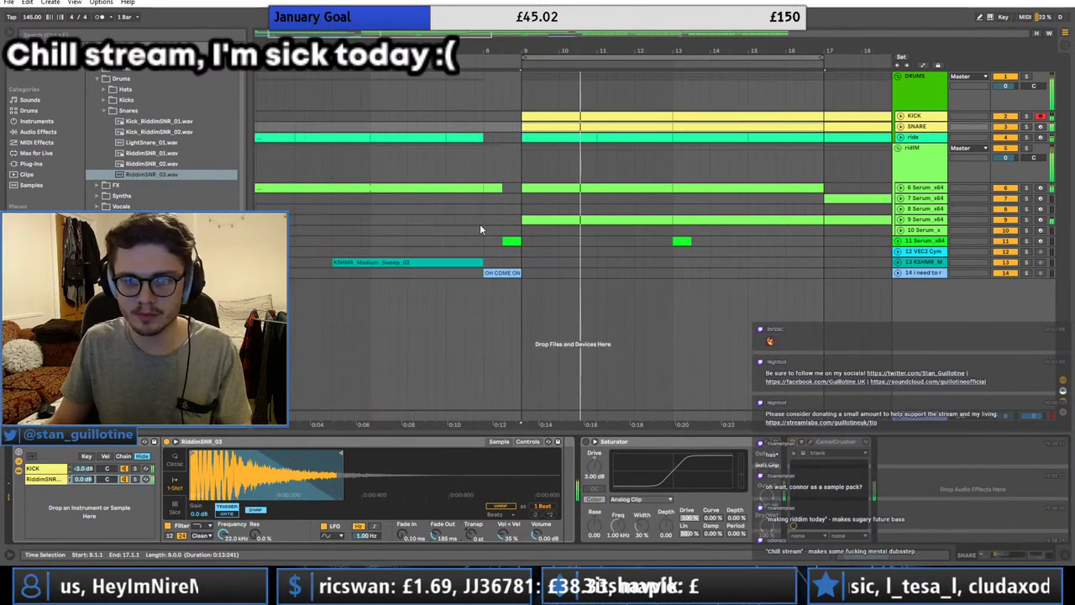
Step: Browse the sample packs for another snare, ending in the Snares & Claps folder of TriSamples - 808 Trapstep Pack Vol 1
{"action": "left_click_drag", "start_coordinate": [422, 32], "coordinate": [422, 18]}
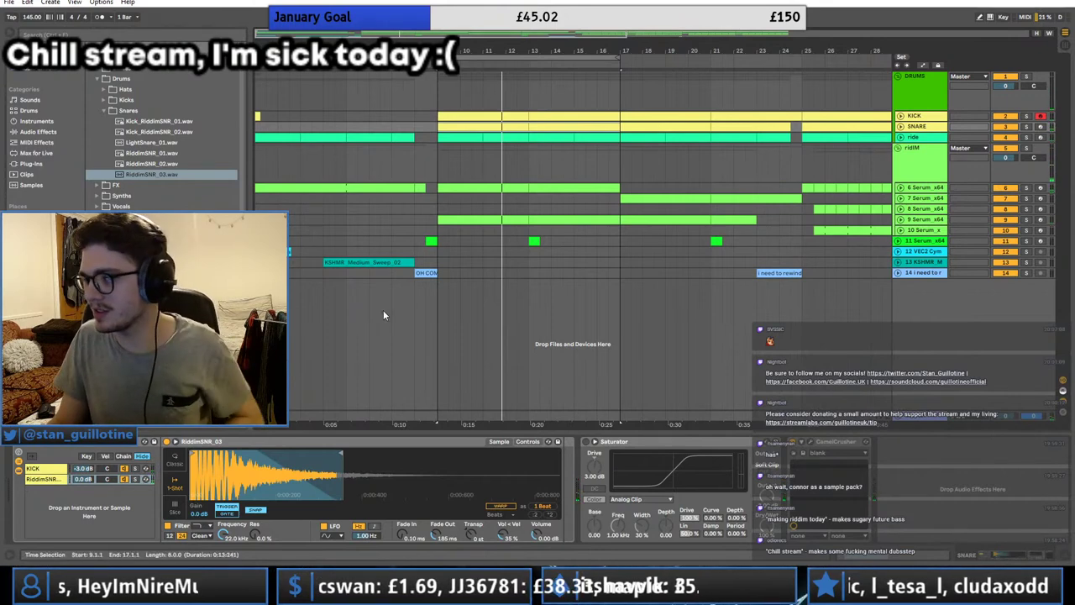
{"action": "left_click", "coordinate": [104, 110]}
{"action": "left_click", "coordinate": [103, 111]}
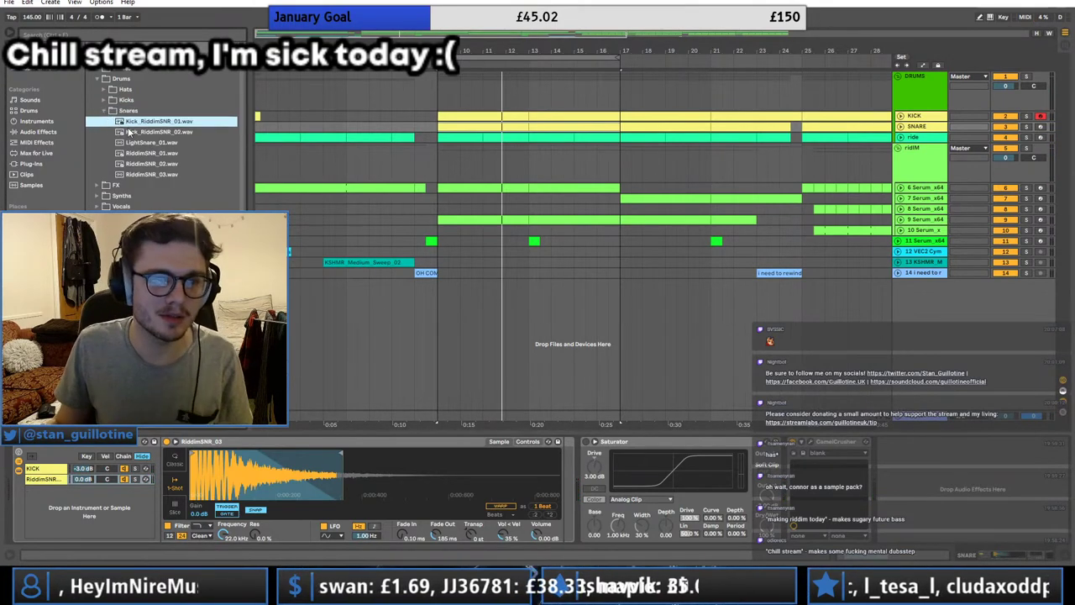
{"action": "scroll", "coordinate": [160, 143], "scroll_direction": "down", "scroll_amount": 3}
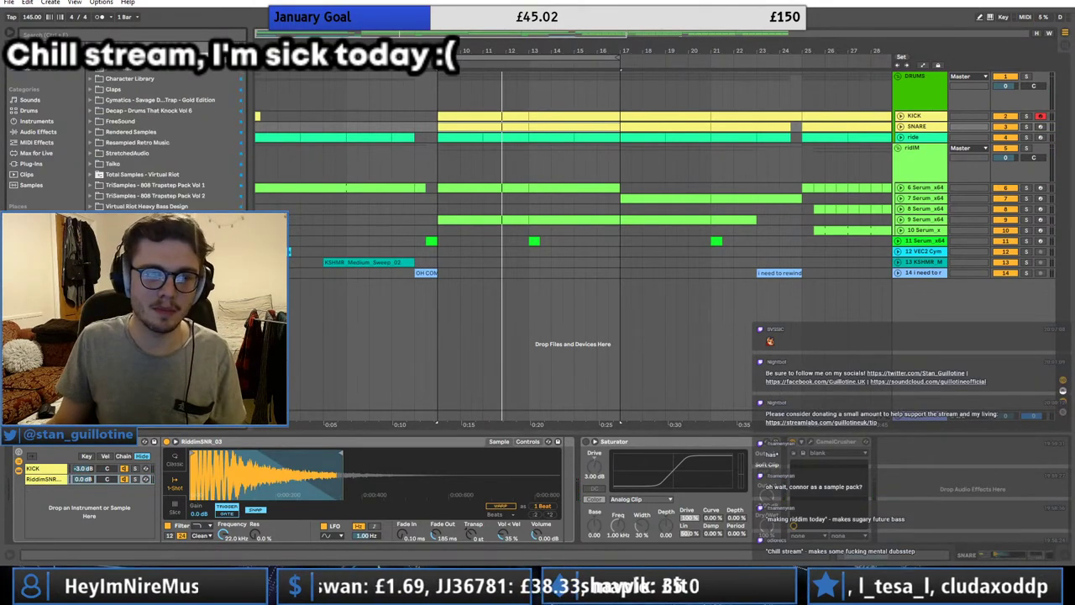
{"action": "left_click", "coordinate": [90, 100]}
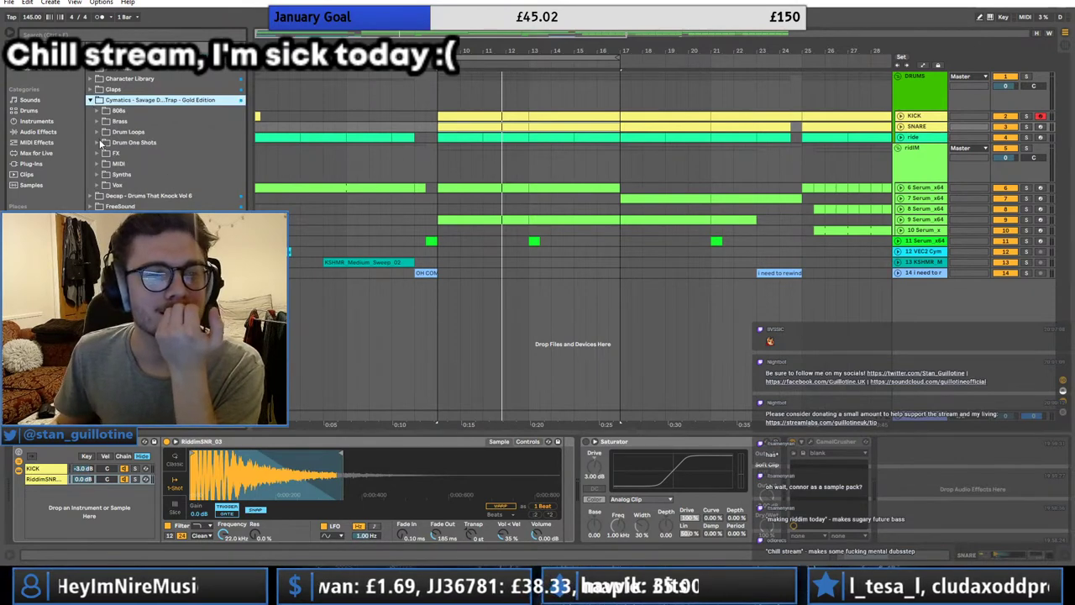
{"action": "left_click", "coordinate": [130, 142]}
{"action": "left_click", "coordinate": [90, 270]}
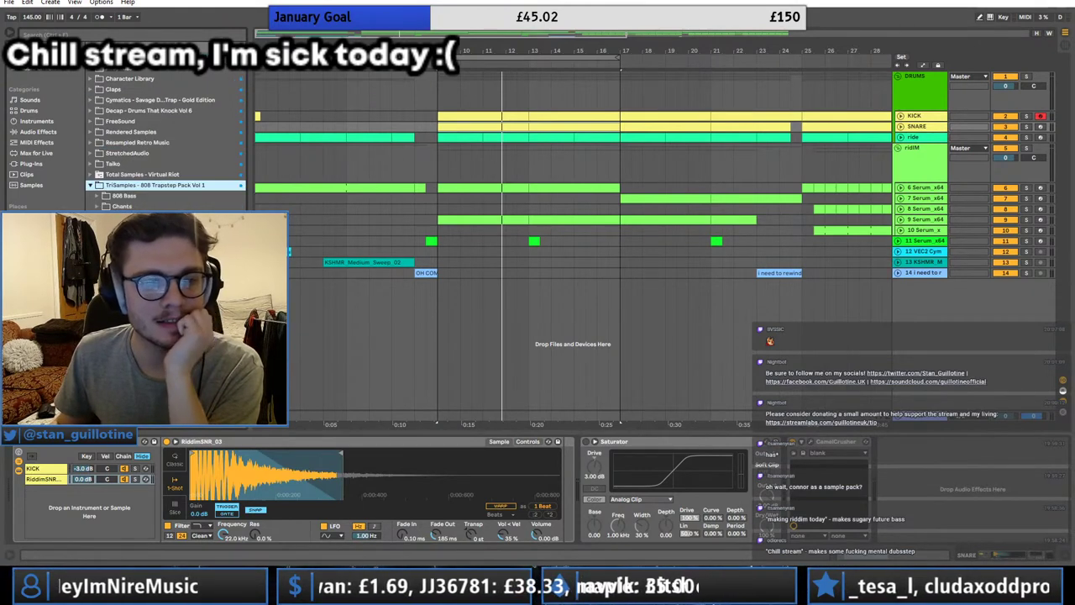
{"action": "left_click", "coordinate": [97, 270]}
{"action": "scroll", "coordinate": [165, 252], "scroll_direction": "down", "scroll_amount": 3}
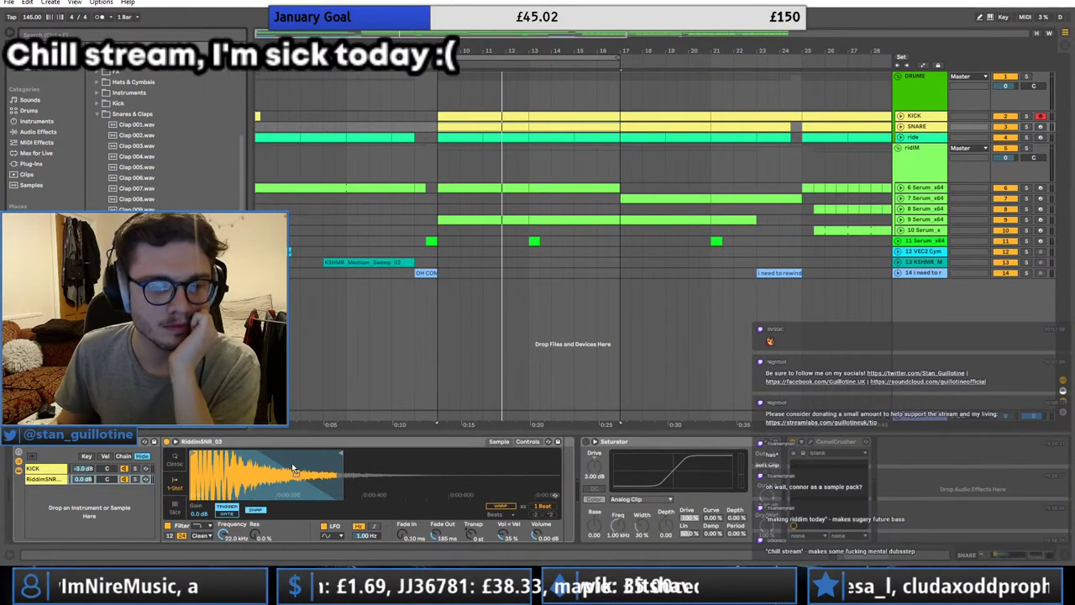
Step: Load Clap 012 as the snare sample, swap it for Clap 013 and play the loop
{"action": "left_click_drag", "start_coordinate": [137, 241], "coordinate": [235, 472]}
{"action": "key", "text": "space"}
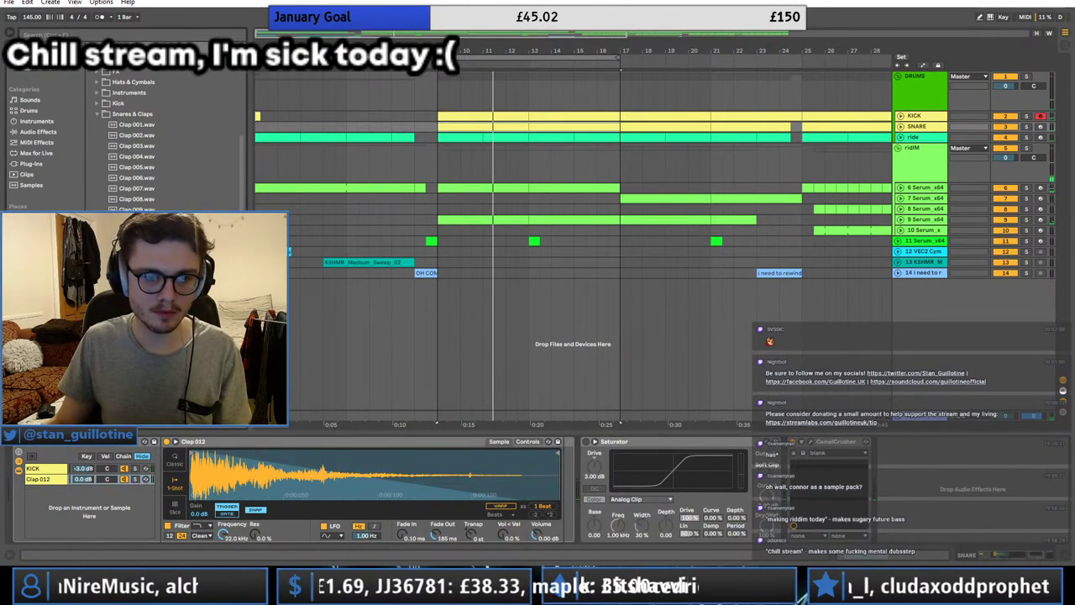
{"action": "key", "text": "Return"}
{"action": "key", "text": "space"}
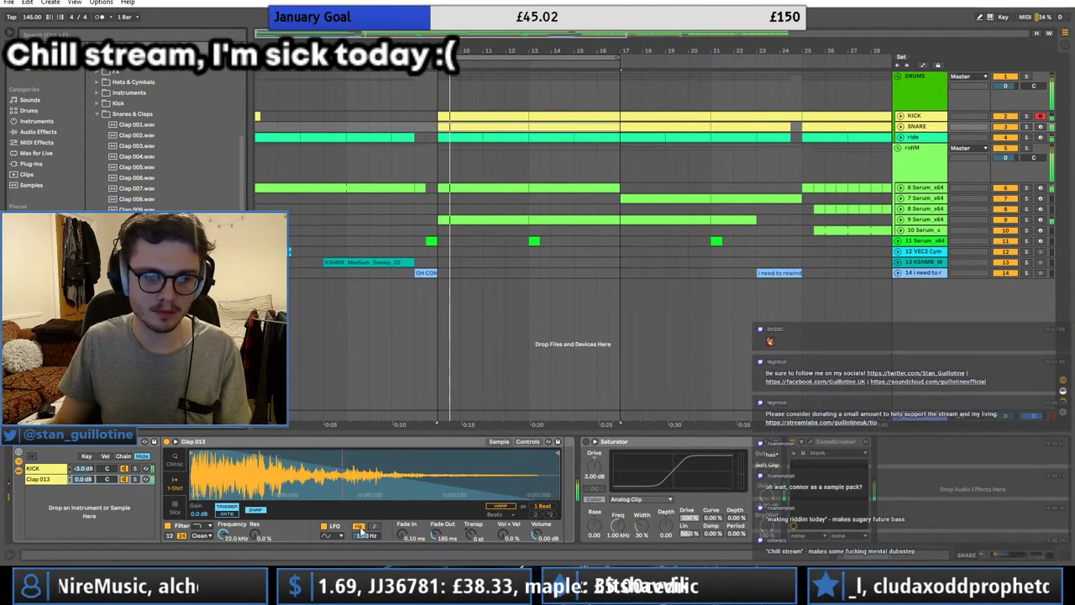
Step: Set the Clap 013 sample's fade-out to 59.3 ms and delete the Saturator from the SNARE track
{"action": "mouse_move", "coordinate": [443, 530]}
{"action": "left_mouse_down"}
{"action": "mouse_move", "coordinate": [444, 564]}
{"action": "mouse_move", "coordinate": [446, 542]}
{"action": "left_mouse_up"}
{"action": "left_click", "coordinate": [630, 445]}
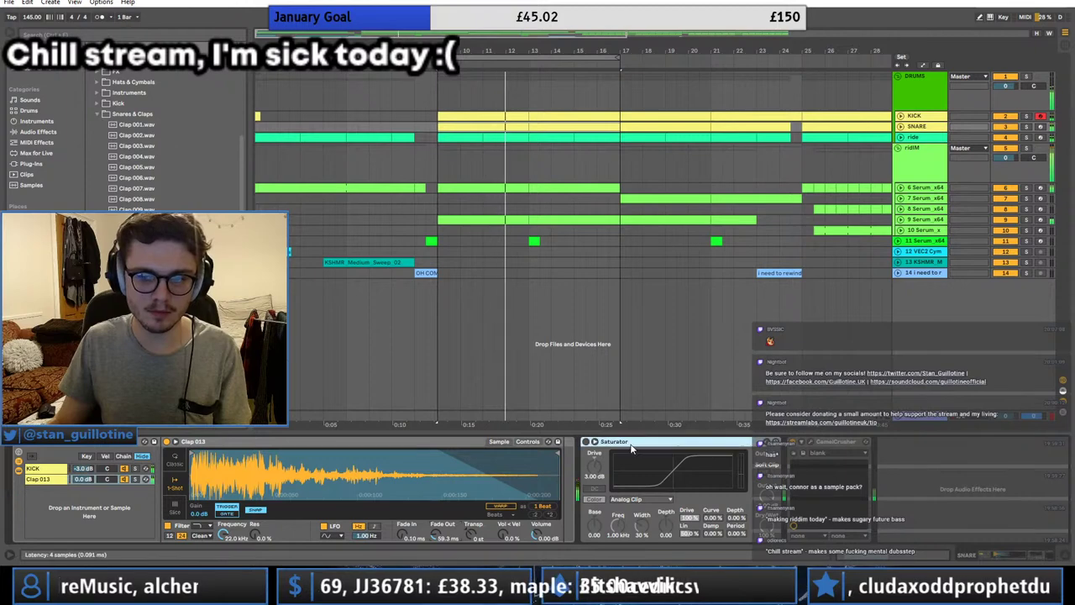
{"action": "key", "text": "Delete"}
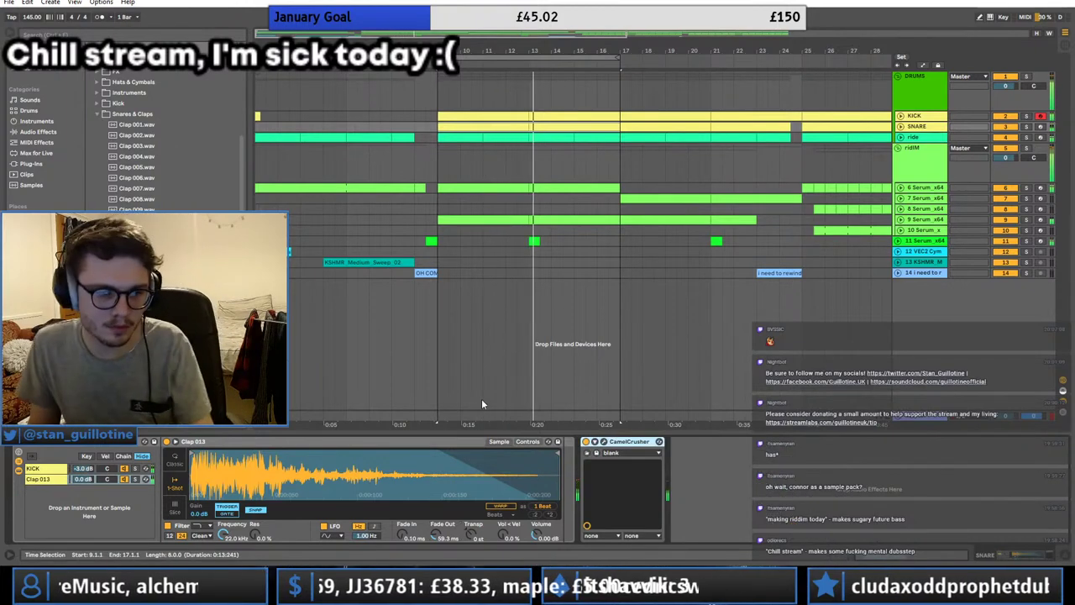
Step: Undo the Saturator deletion on the SNARE track, load Clap 014 as the snare sample and swap it for Snare 002
{"action": "key", "text": "ctrl+z"}
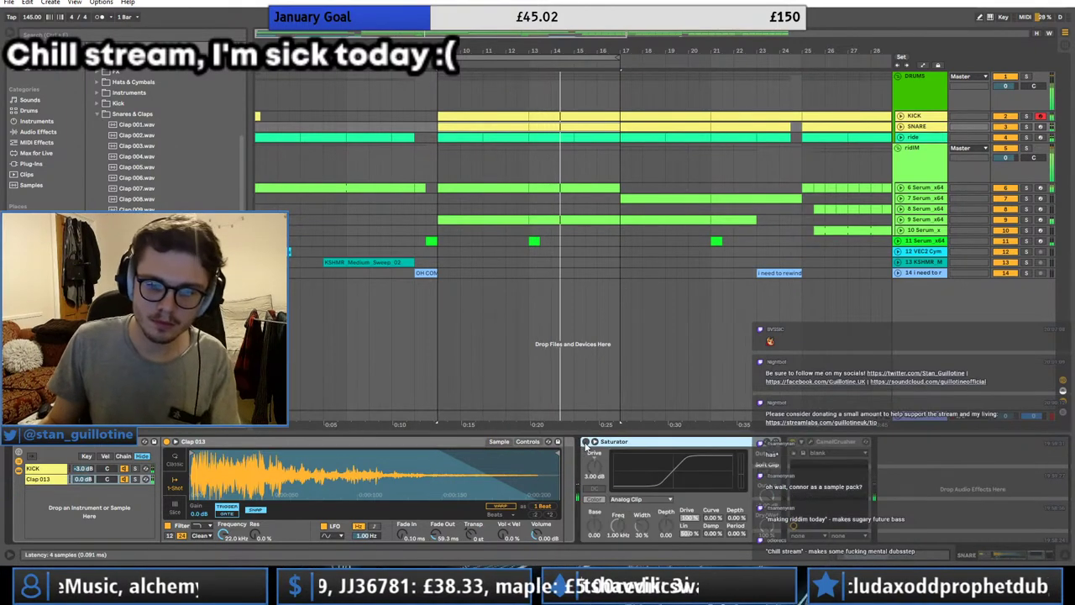
{"action": "left_click_drag", "start_coordinate": [137, 263], "coordinate": [254, 473]}
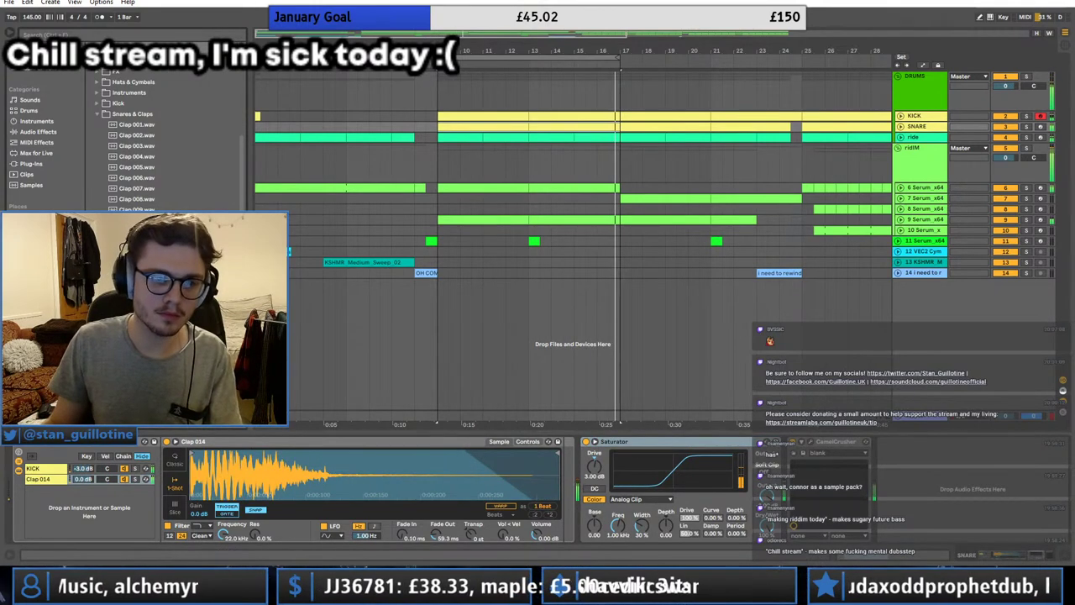
{"action": "key", "text": "Down"}
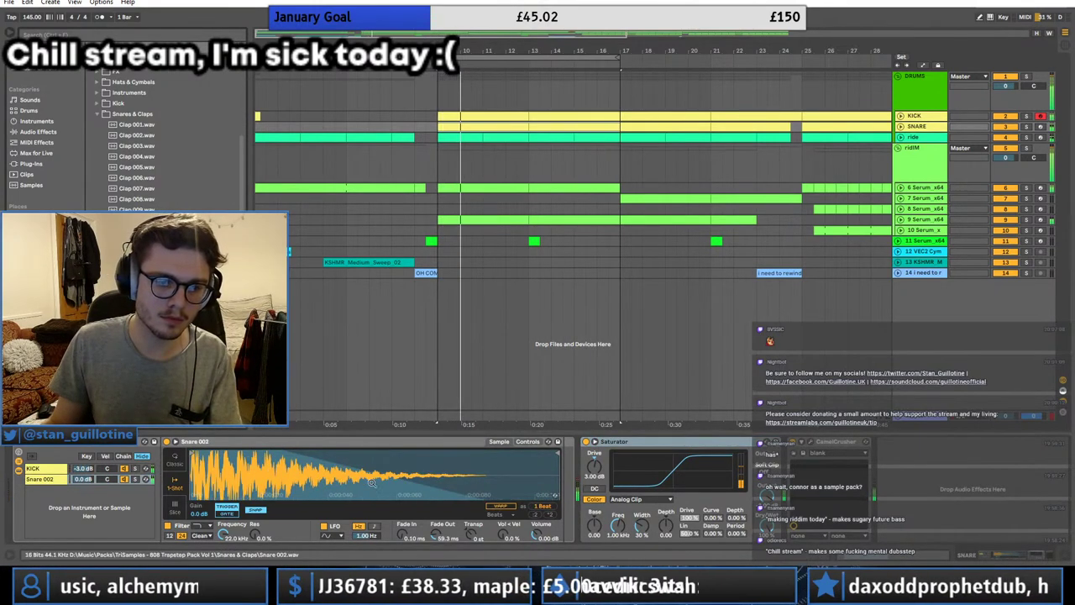
{"action": "key", "text": "space"}
{"action": "key", "text": "space"}
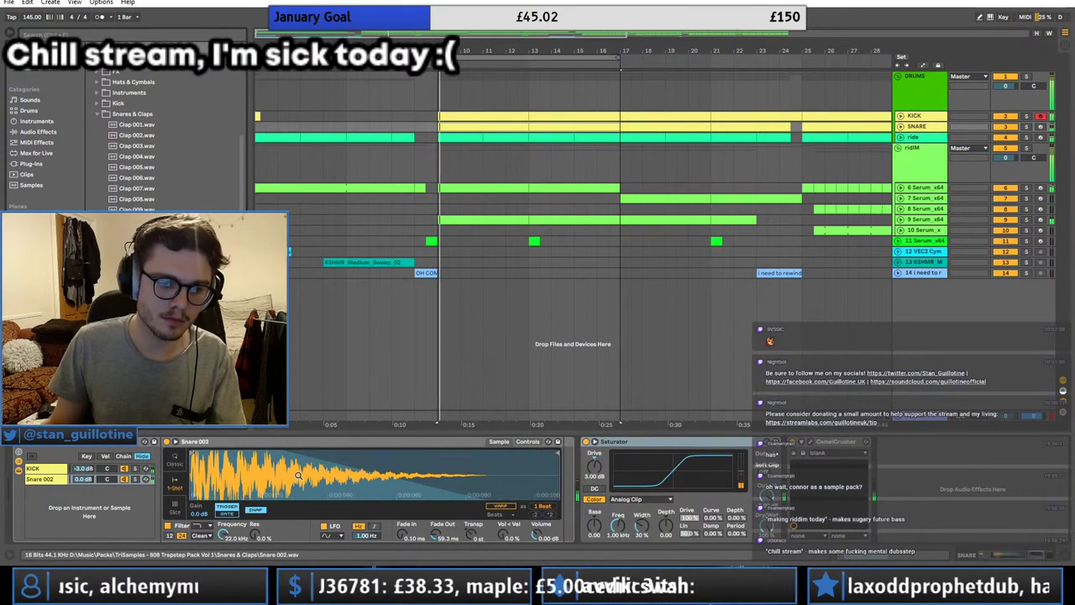
Step: Try Snare 003, Snare 004, Snare 005, Snare 007 and Clap 018 as the snare, and solo the SNARE track briefly to compare
{"action": "key", "text": "Down"}
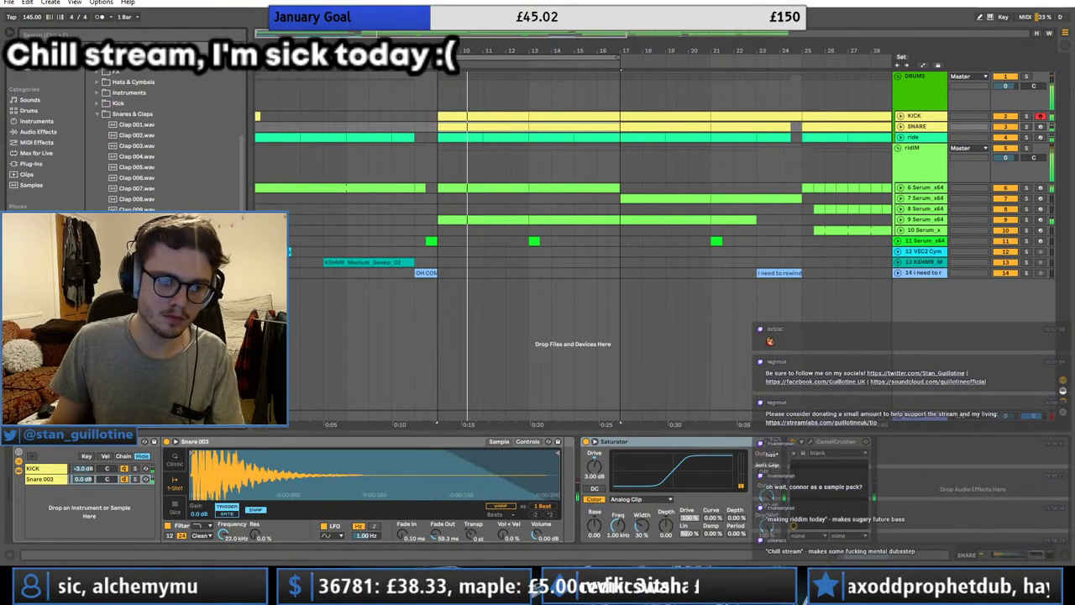
{"action": "key", "text": "Down"}
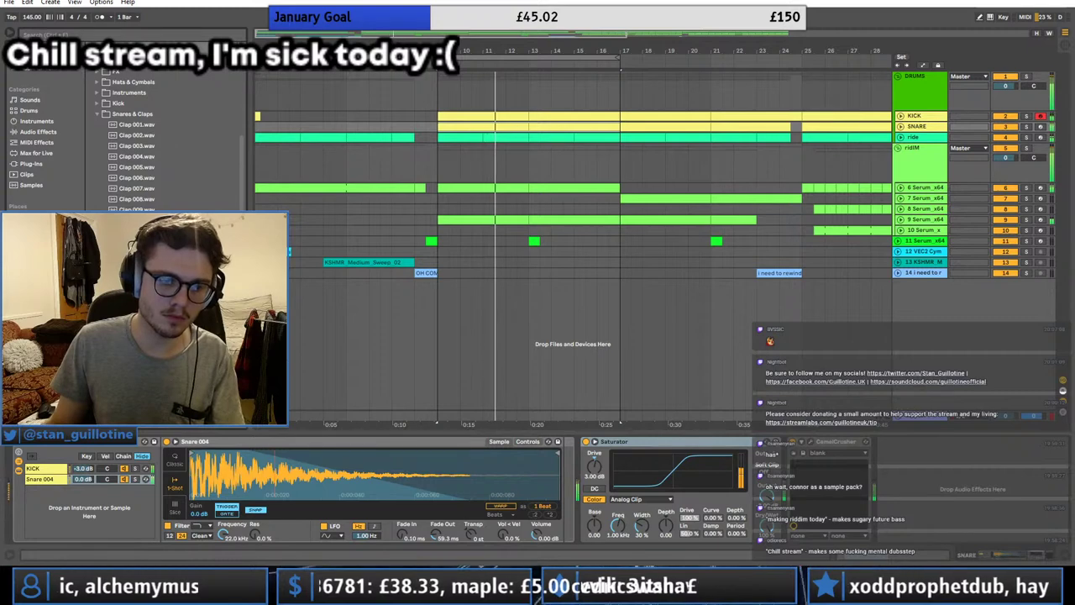
{"action": "key", "text": "Down"}
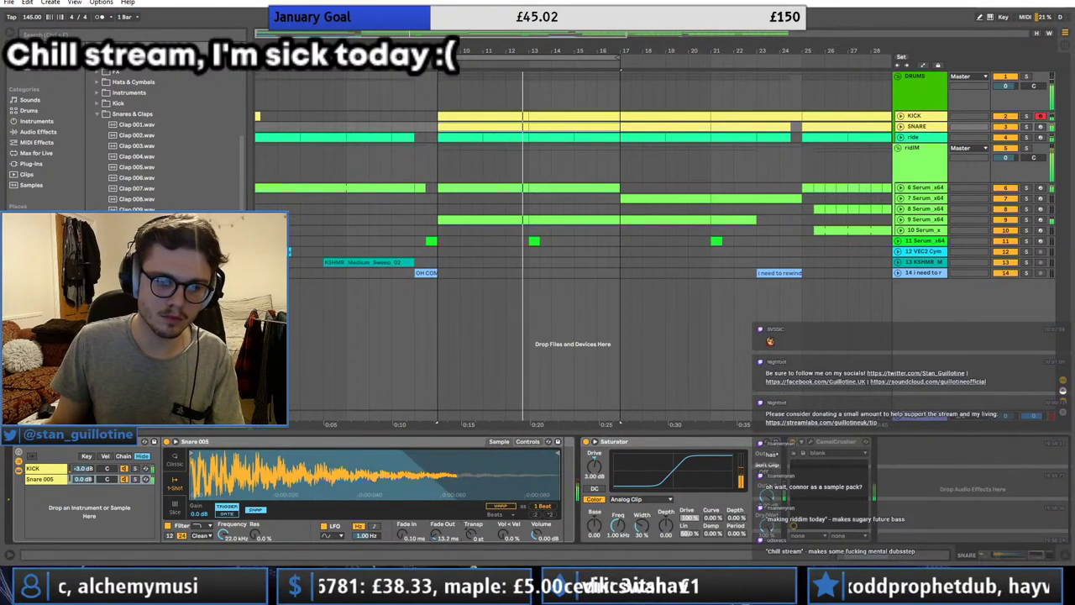
{"action": "key", "text": "Down"}
{"action": "key", "text": "Down"}
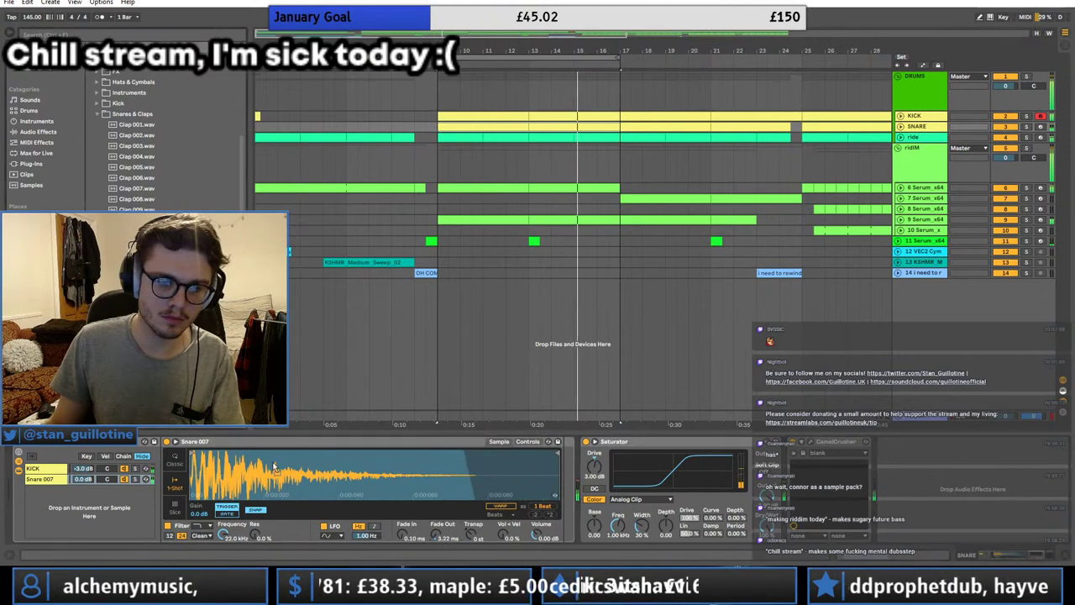
{"action": "key", "text": "Down"}
{"action": "key", "text": "Down"}
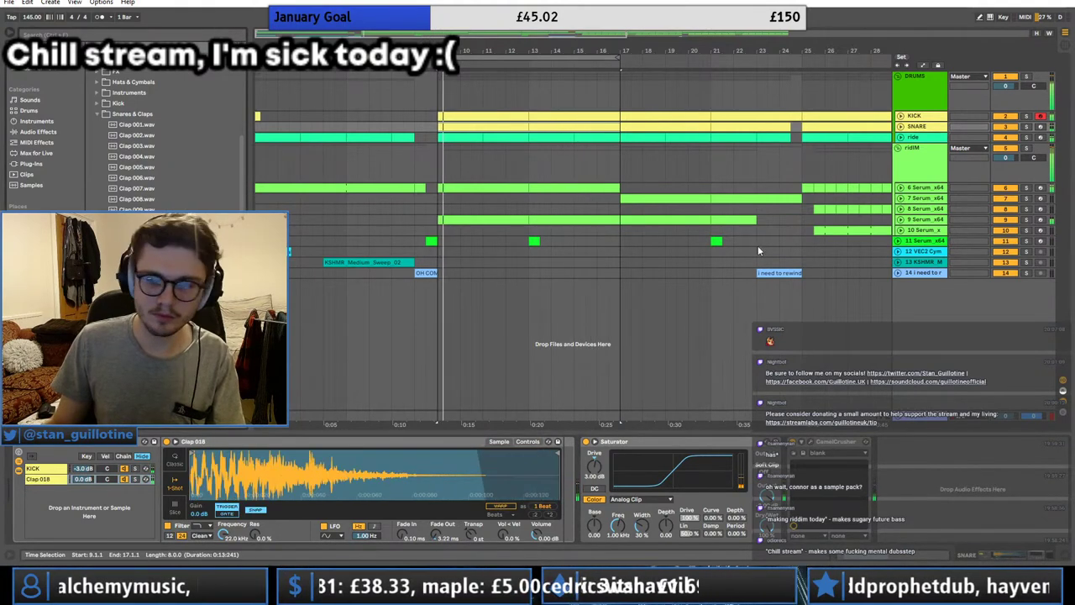
{"action": "left_click", "coordinate": [1026, 126]}
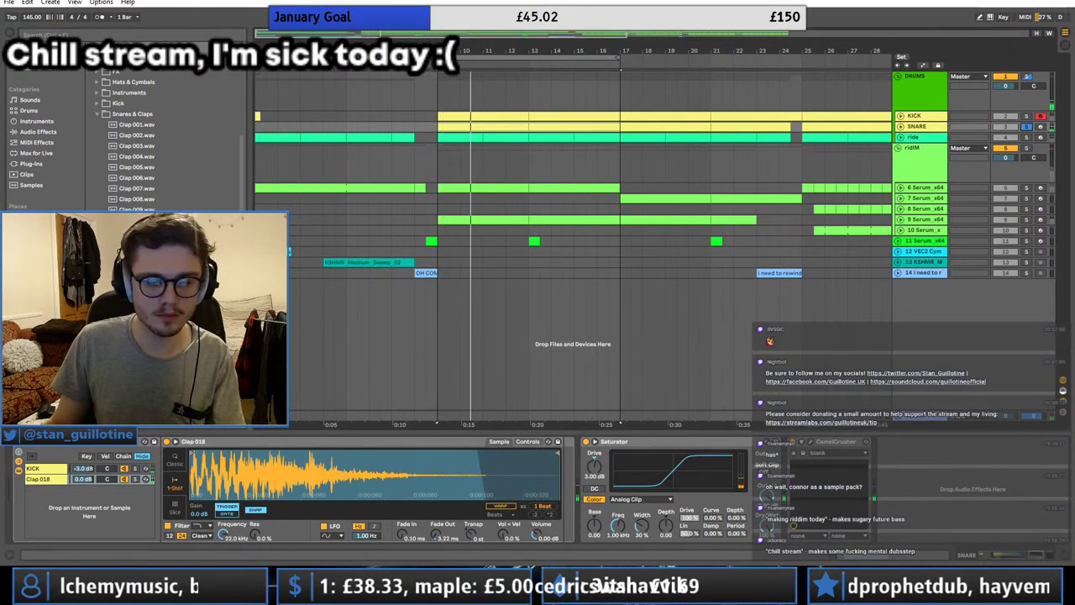
{"action": "left_click", "coordinate": [1026, 126]}
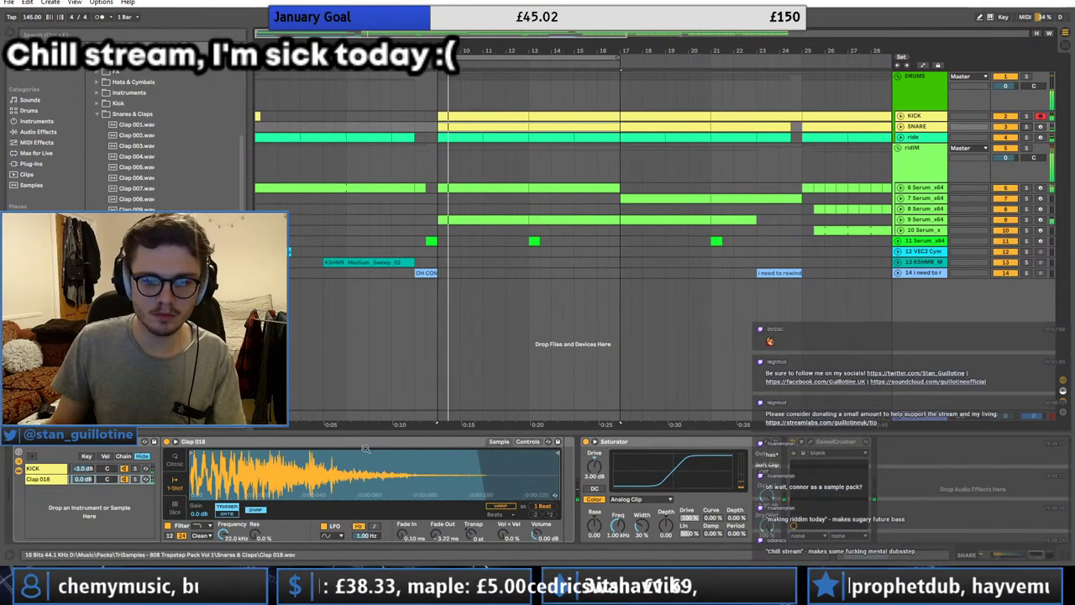
Step: Close the Vol 1 pack, play from bar 9 and open the Claps folder of TriSamples - 808 Trapstep Pack Vol 2
{"action": "scroll", "coordinate": [105, 106], "scroll_direction": "up", "scroll_amount": 5}
{"action": "left_click", "coordinate": [91, 184]}
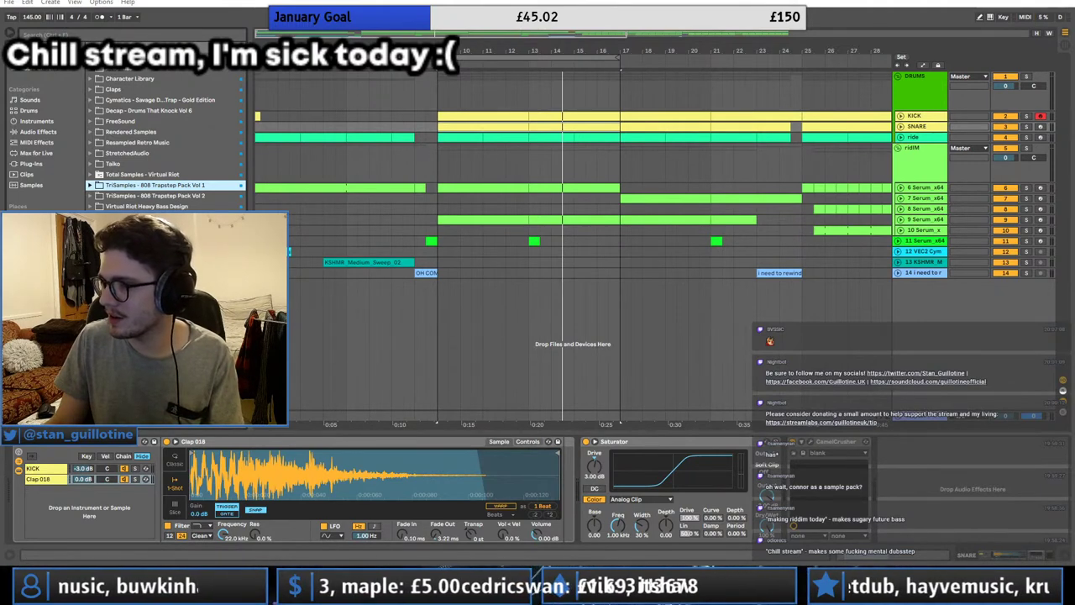
{"action": "key", "text": "alt+Tab"}
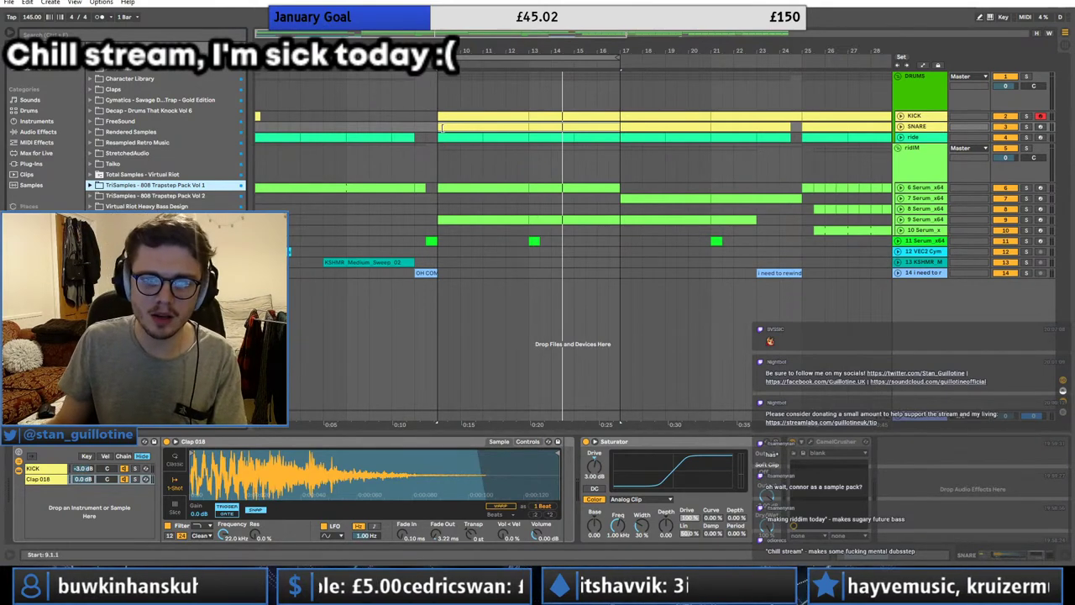
{"action": "left_click", "coordinate": [443, 127]}
{"action": "left_click", "coordinate": [90, 195]}
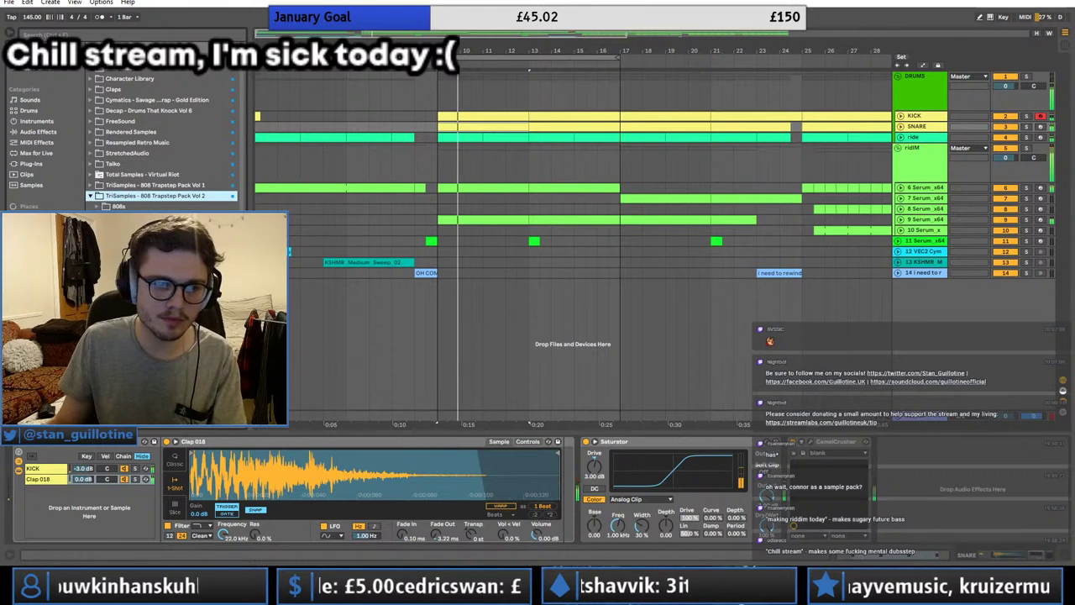
{"action": "scroll", "coordinate": [97, 216], "scroll_direction": "down", "scroll_amount": 1}
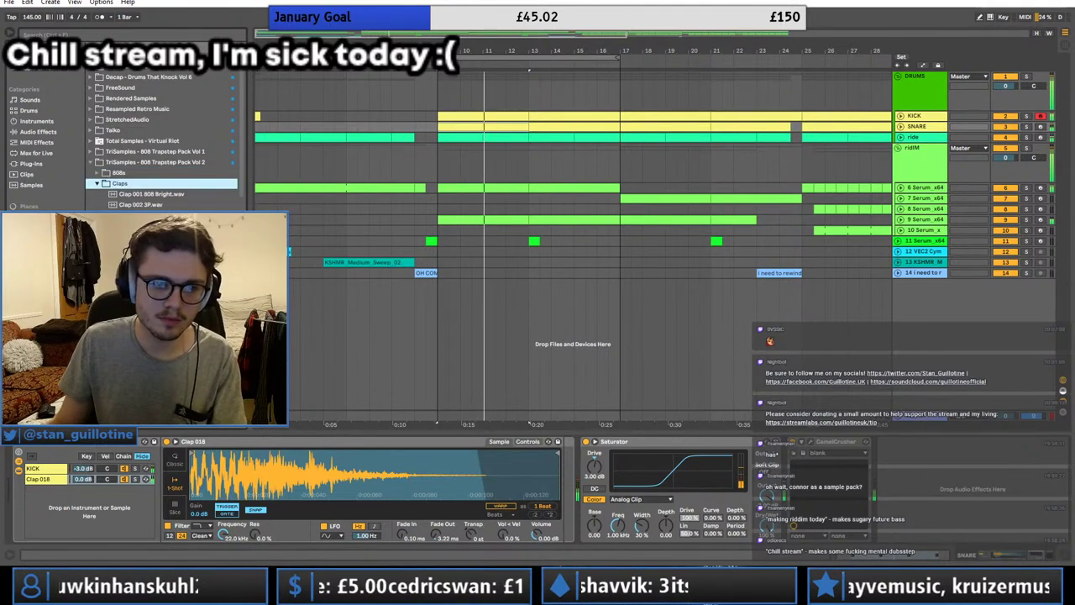
{"action": "scroll", "coordinate": [160, 143], "scroll_direction": "down", "scroll_amount": 3}
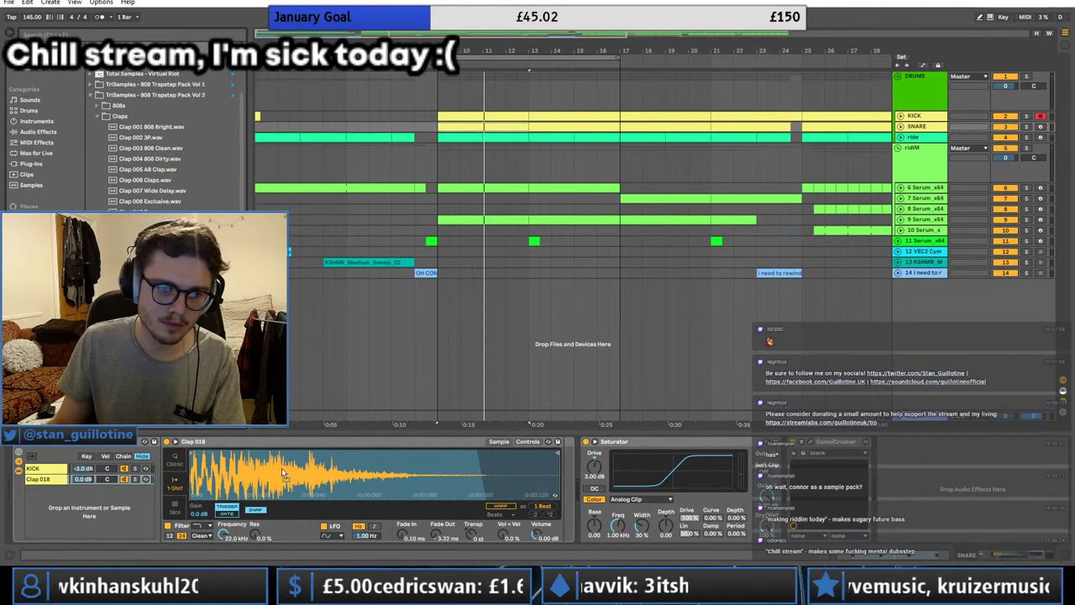
Step: Try Clap 017 Clap Snare, Clap 016 Classic Snare and Clap 018 Cardiak as the snare sample over the loop
{"action": "left_click_drag", "start_coordinate": [281, 472], "coordinate": [281, 472]}
{"action": "key", "text": "space"}
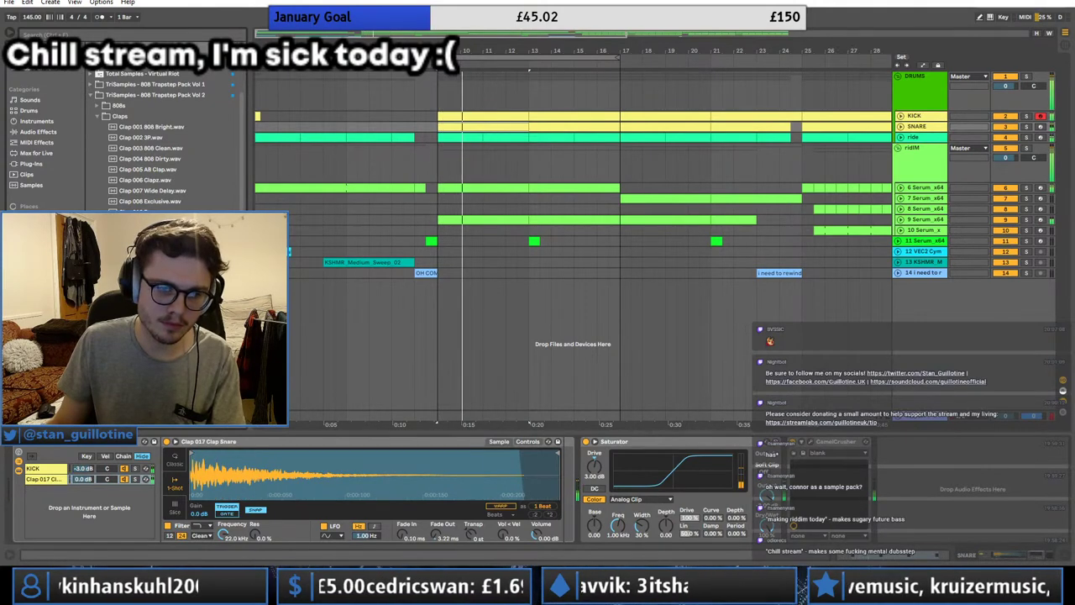
{"action": "key", "text": "Up"}
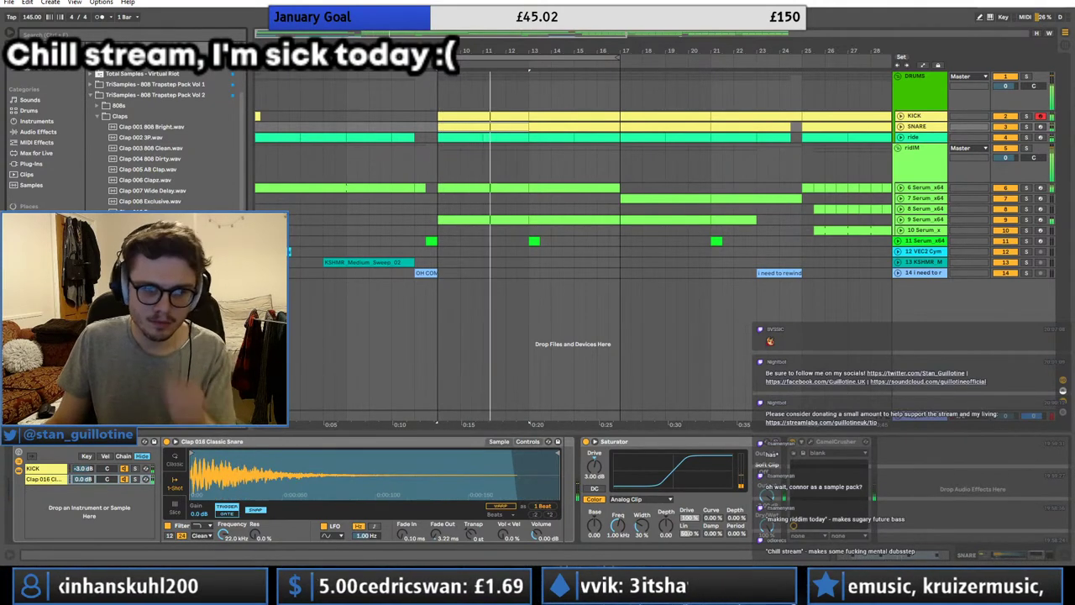
{"action": "key", "text": "Up"}
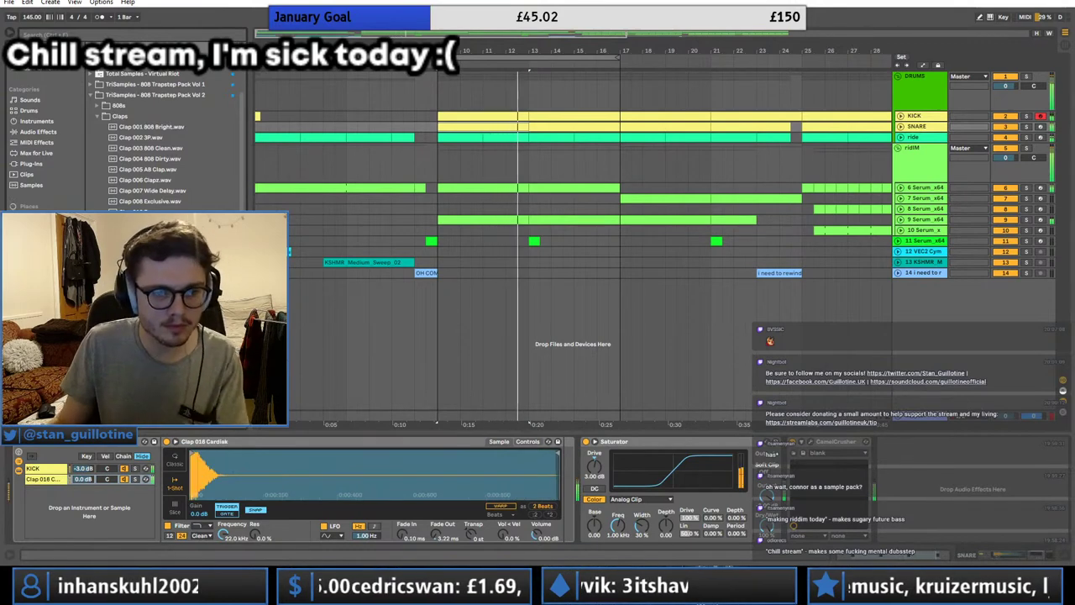
Step: Close the Claps folder, open Snare Drums in the same pack and try Snare Drum 011 808 Exclusive as the snare
{"action": "left_click", "coordinate": [97, 117]}
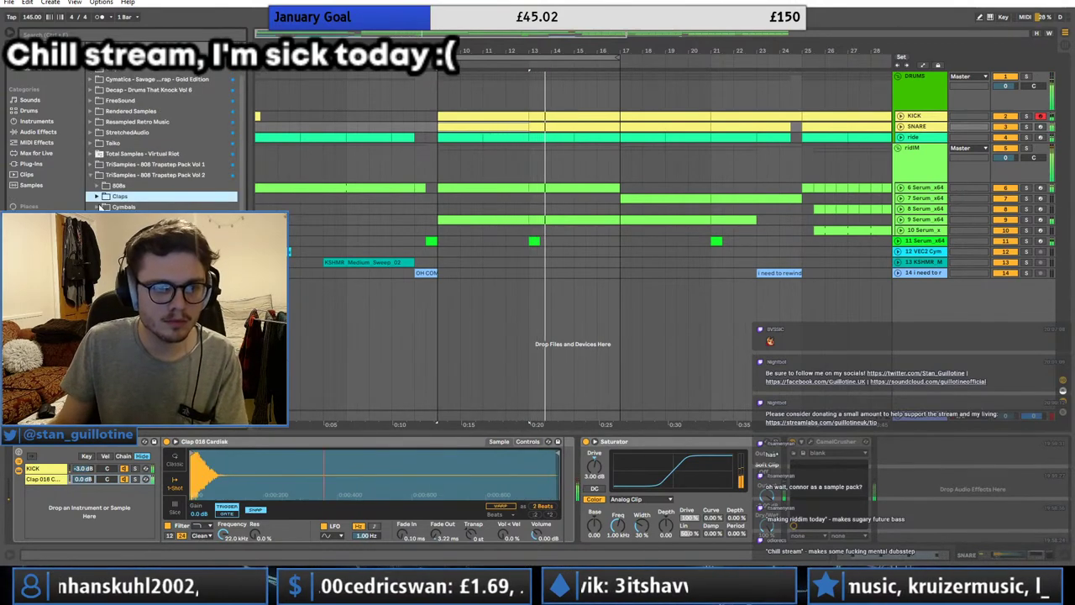
{"action": "scroll", "coordinate": [164, 198], "scroll_direction": "down", "scroll_amount": 2}
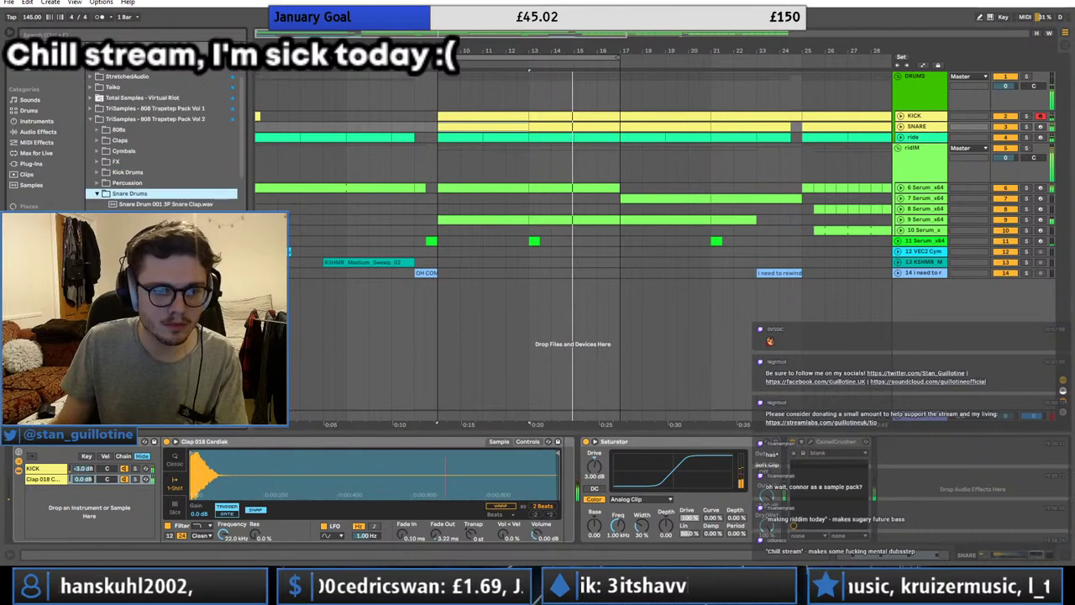
{"action": "left_click_drag", "start_coordinate": [168, 310], "coordinate": [270, 492]}
{"action": "key", "text": "space"}
{"action": "key", "text": "space"}
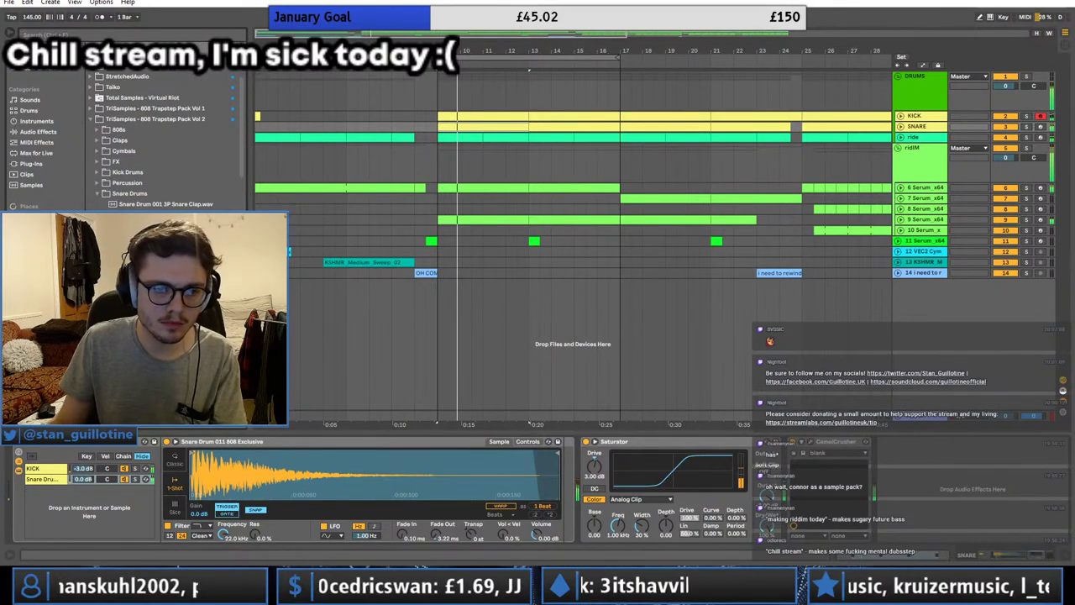
Step: Audition the next Snare Drums samples in the loop, from Snare Drum 013 808 through to the Distortion snare
{"action": "key", "text": "Down"}
{"action": "key", "text": "Down"}
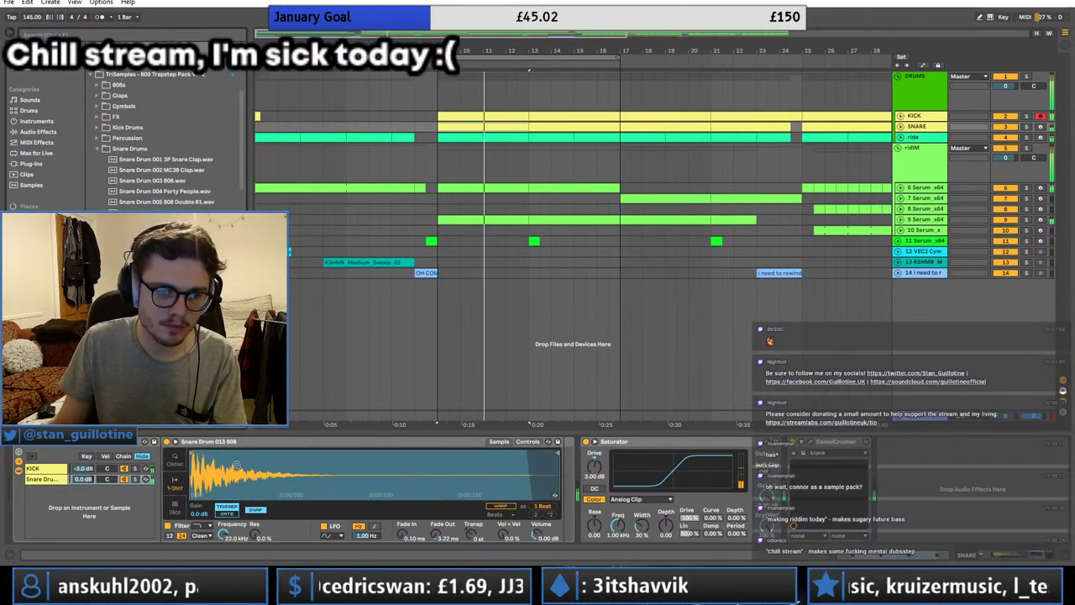
{"action": "key", "text": "Down"}
{"action": "key", "text": "Down"}
{"action": "key", "text": "Down"}
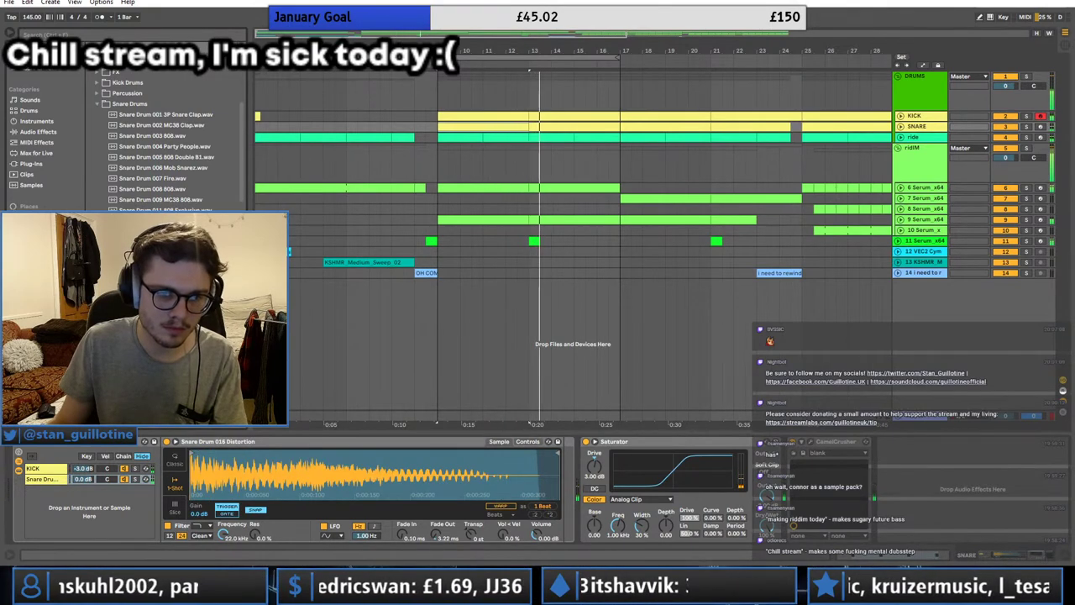
Step: Swap the snare to Snare Drum 018 Dilla, shorten the sample's end and set its fade-out to 68.9 ms
{"action": "key", "text": "Down"}
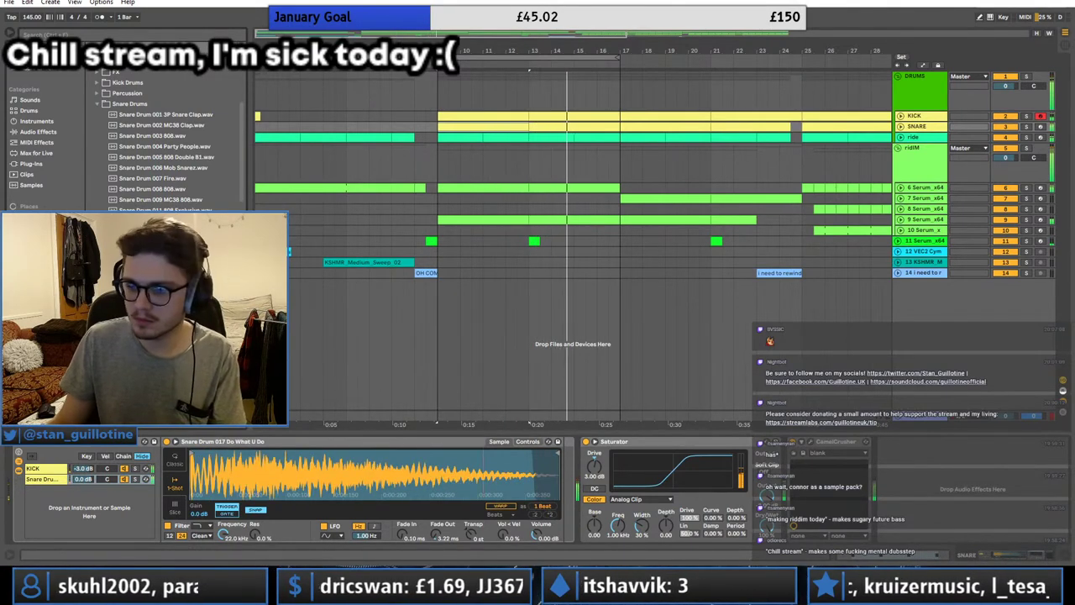
{"action": "key", "text": "Down"}
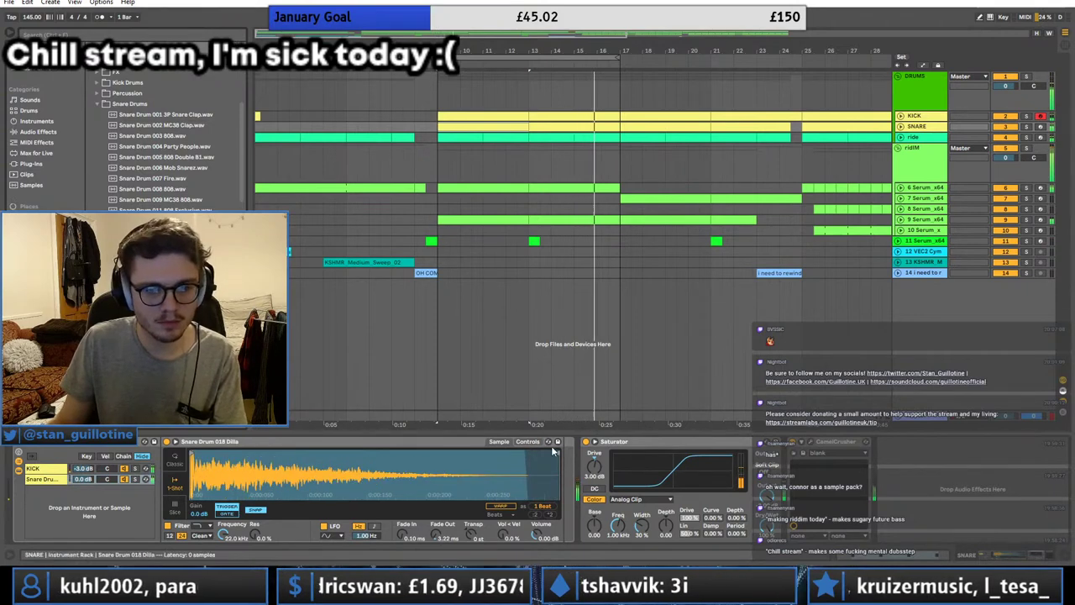
{"action": "mouse_move", "coordinate": [552, 451]}
{"action": "left_mouse_down"}
{"action": "mouse_move", "coordinate": [464, 487]}
{"action": "mouse_move", "coordinate": [438, 519]}
{"action": "left_mouse_up"}
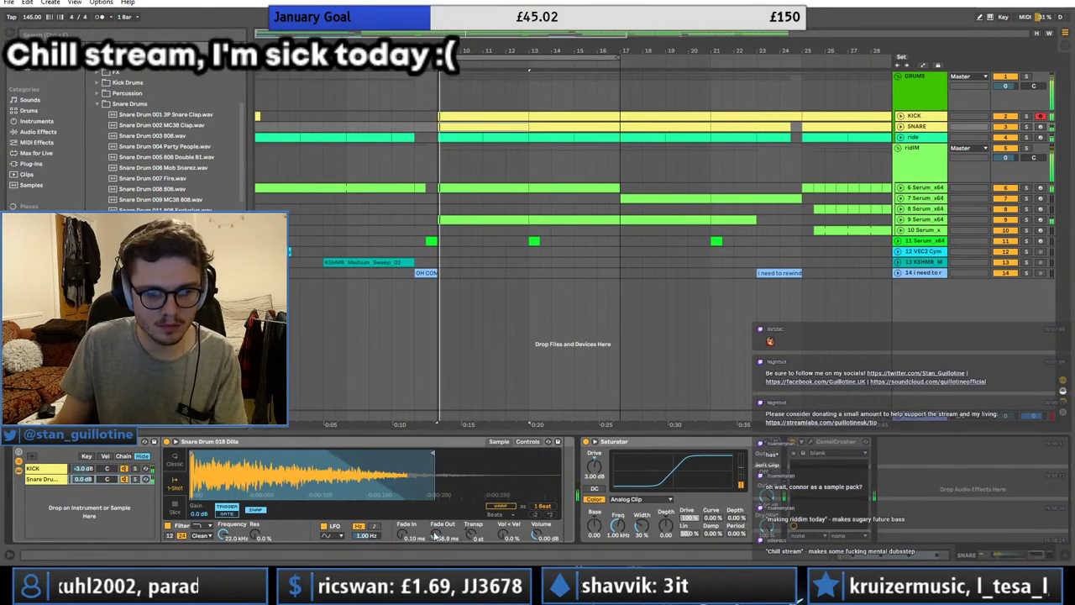
{"action": "left_click_drag", "start_coordinate": [433, 452], "coordinate": [497, 451]}
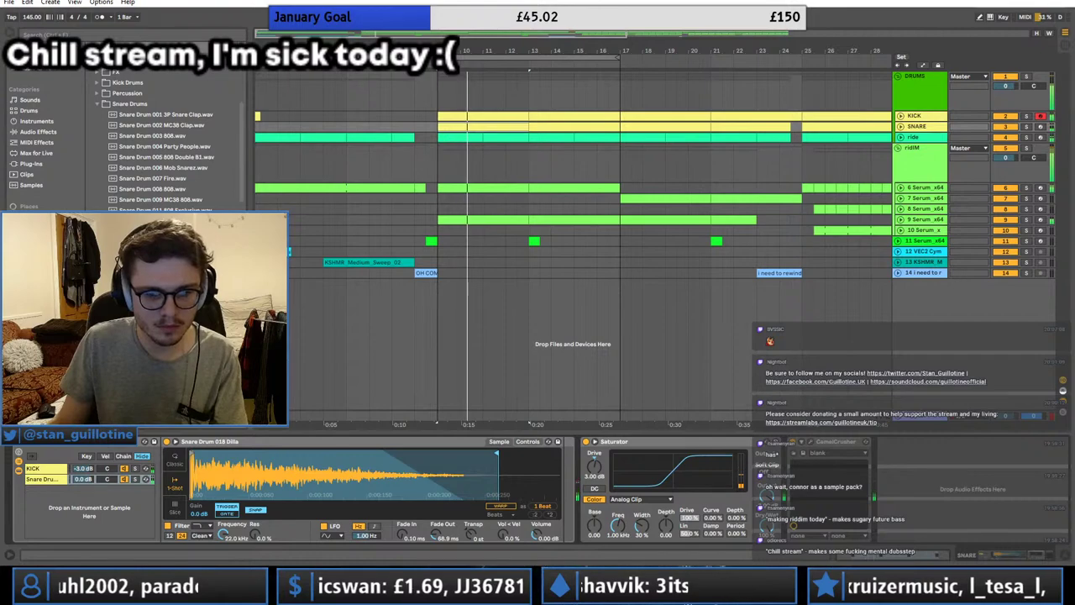
Step: Switch to Splice, search the downloaded samples for "snare" and load OS_NDNB_Snare_10 as the snare sample
{"action": "left_click", "coordinate": [432, 591]}
{"action": "left_click", "coordinate": [432, 591]}
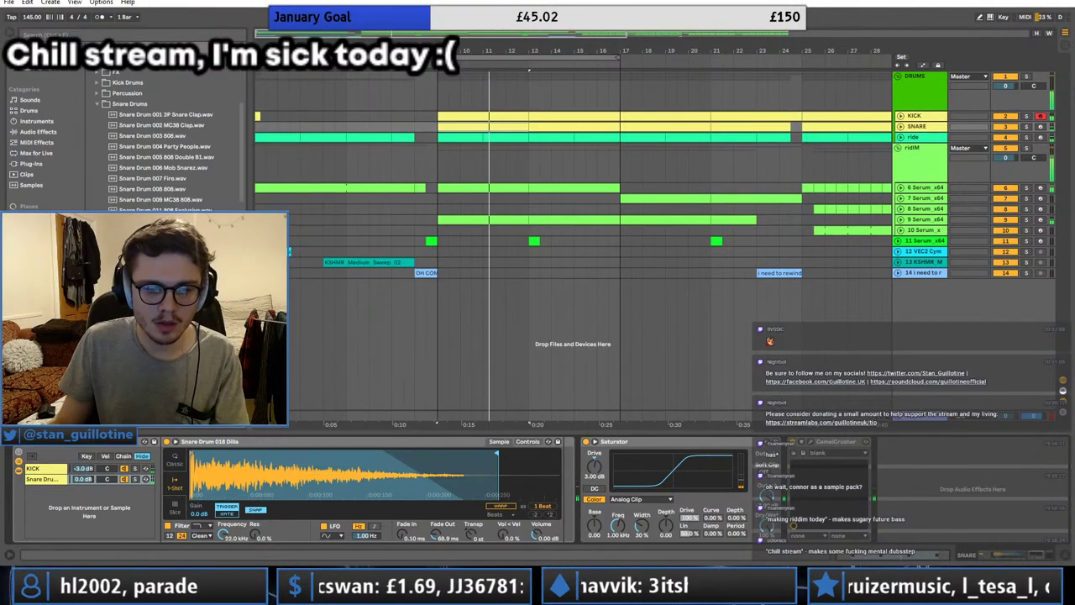
{"action": "left_click", "coordinate": [432, 591]}
{"action": "left_click", "coordinate": [219, 123]}
{"action": "type", "text": "snare"}
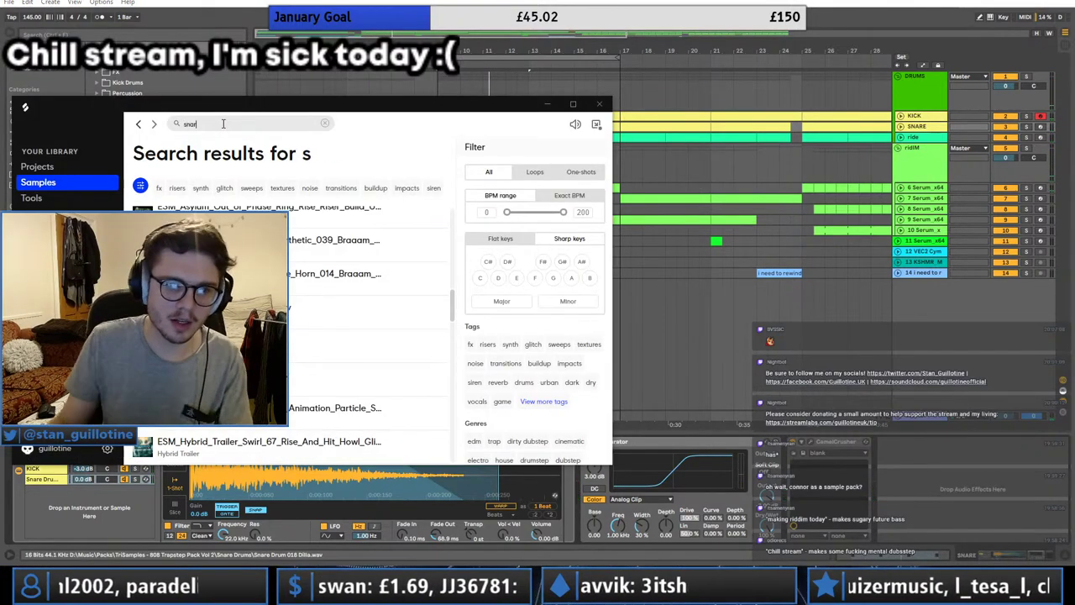
{"action": "key", "text": "ctrl+x"}
{"action": "left_click", "coordinate": [244, 194]}
{"action": "key", "text": "ctrl+v"}
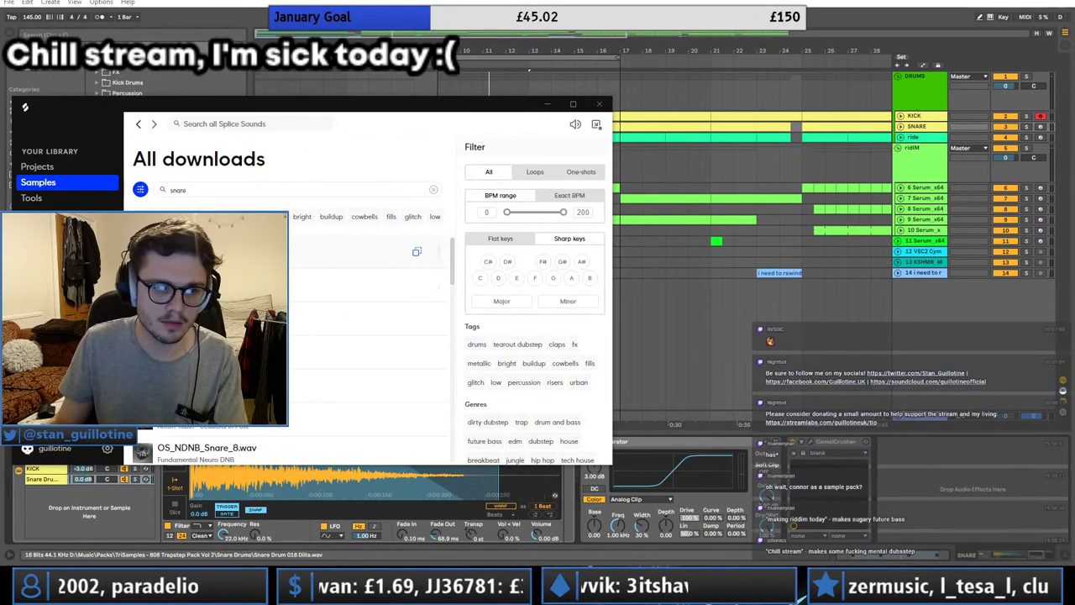
{"action": "left_click_drag", "start_coordinate": [303, 256], "coordinate": [324, 487]}
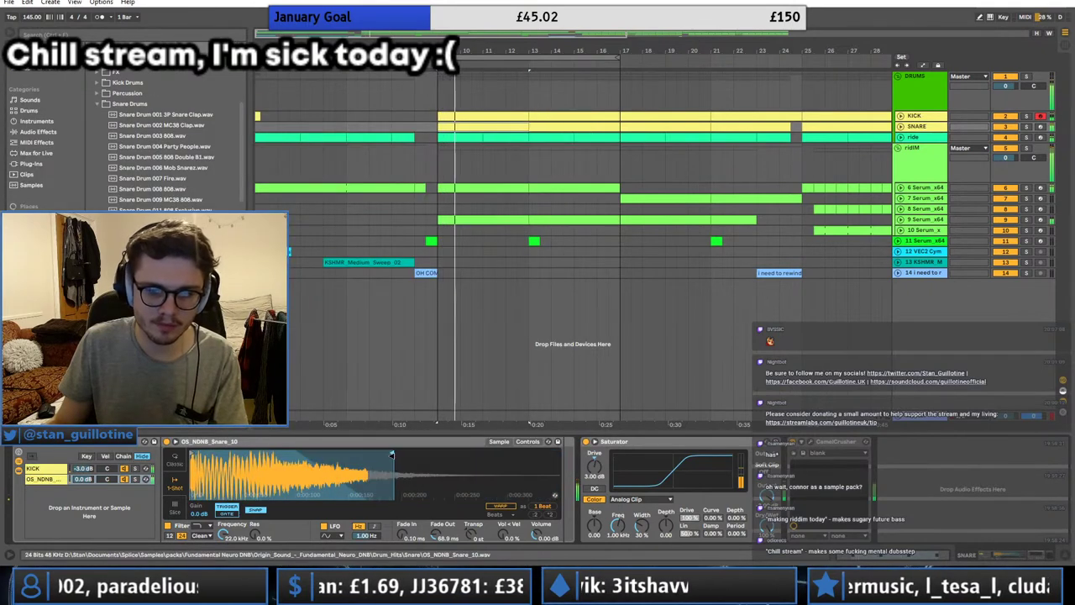
Step: Set OS_NDNB_Snare_10's fade-in to 17.6 ms, cut off its very beginning and extend its end point slightly
{"action": "left_click", "coordinate": [97, 469]}
{"action": "left_click", "coordinate": [94, 479]}
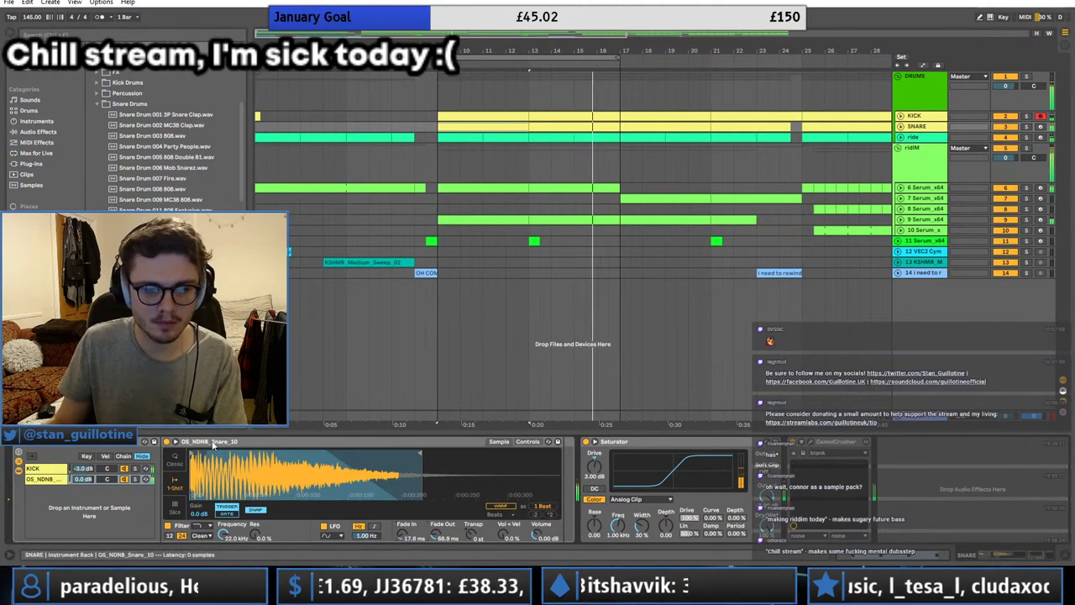
{"action": "left_click_drag", "start_coordinate": [193, 451], "coordinate": [217, 454]}
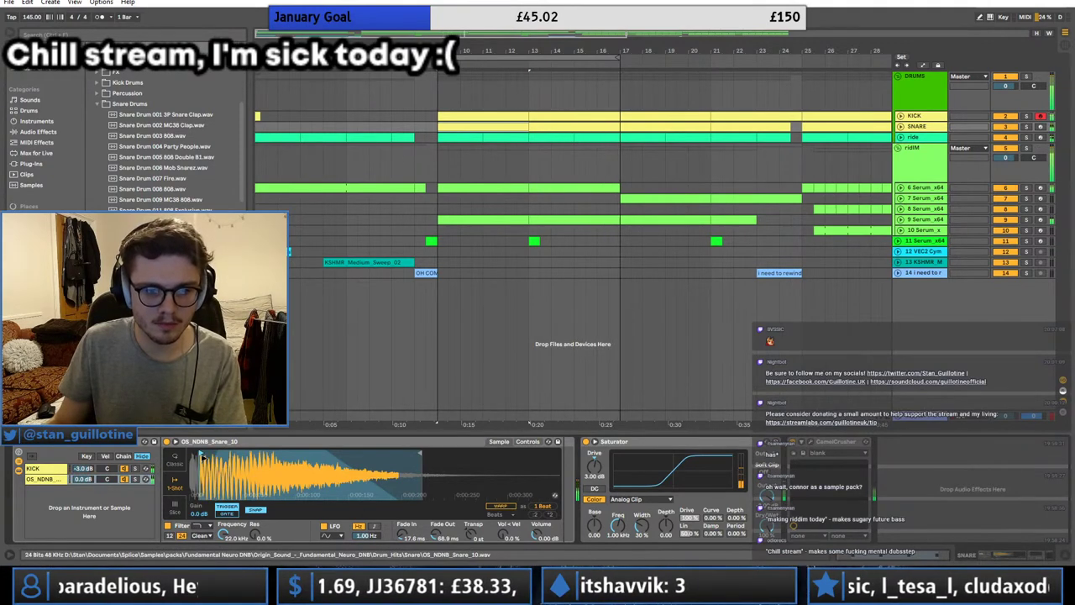
{"action": "left_click_drag", "start_coordinate": [421, 457], "coordinate": [444, 455]}
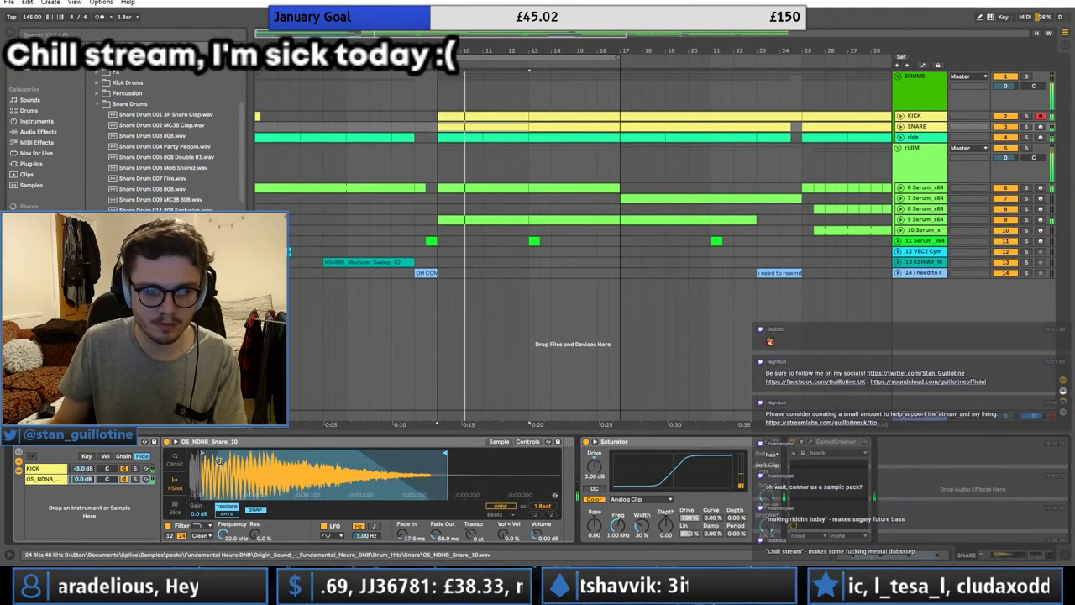
Step: Raise the snare rack's KICK chain to -1.0 dB and add a FabFilter Pro-Q 3 low cut at about 95 Hz to it
{"action": "left_click", "coordinate": [32, 164]}
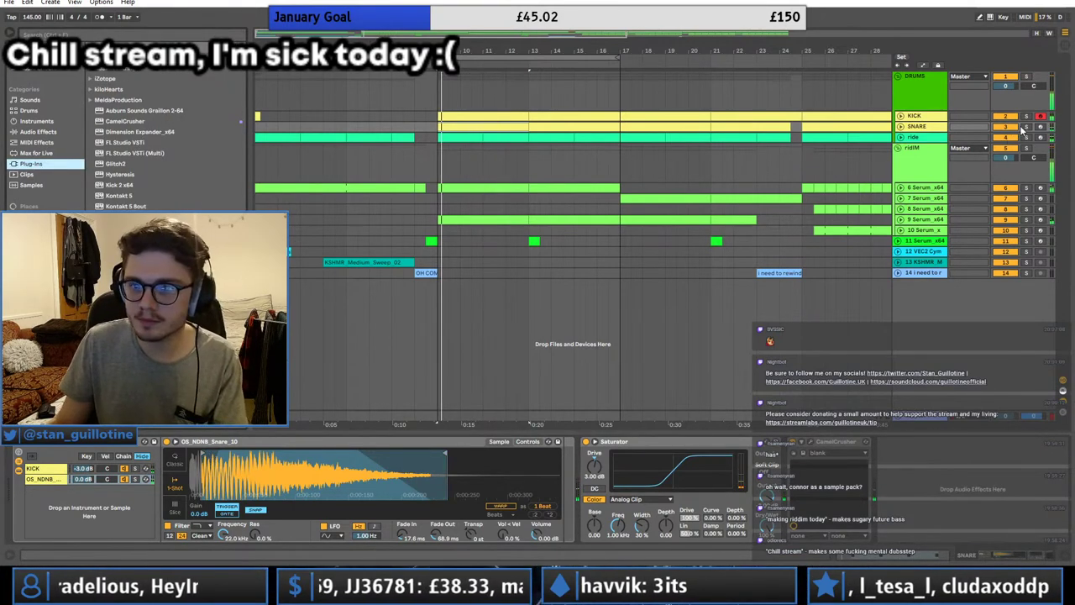
{"action": "left_click", "coordinate": [1025, 126]}
{"action": "scroll", "coordinate": [134, 142], "scroll_direction": "up", "scroll_amount": 5}
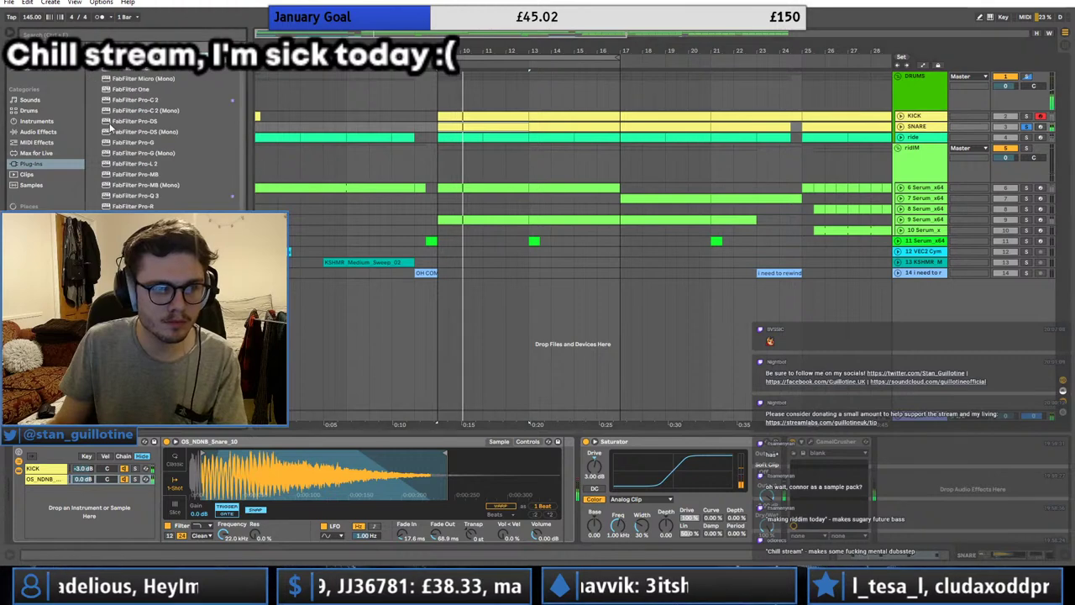
{"action": "left_click", "coordinate": [86, 470]}
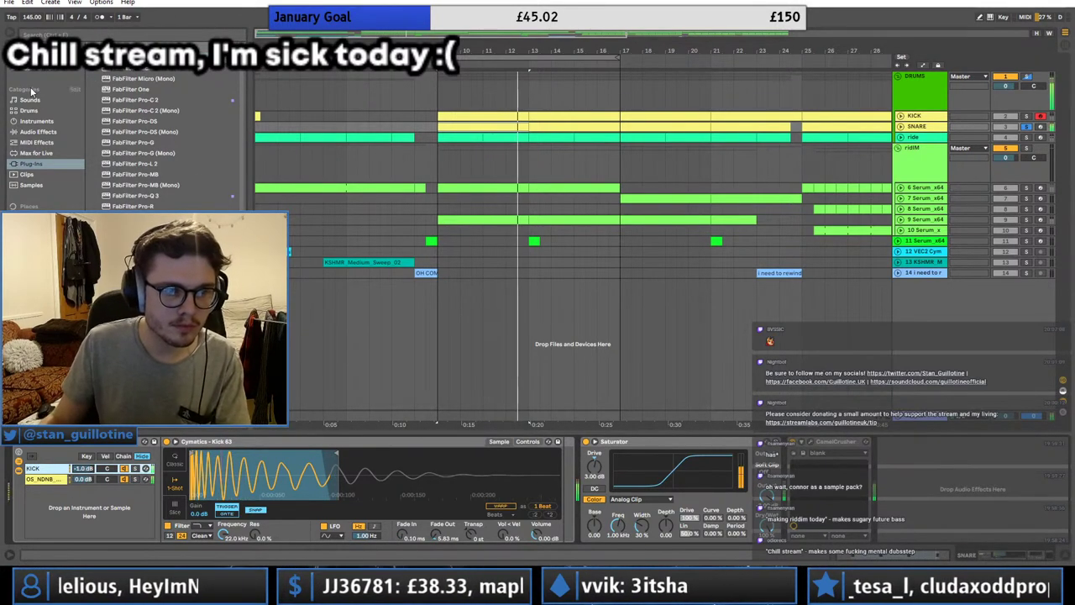
{"action": "left_click", "coordinate": [37, 132]}
{"action": "left_click_drag", "start_coordinate": [561, 493], "coordinate": [562, 493]}
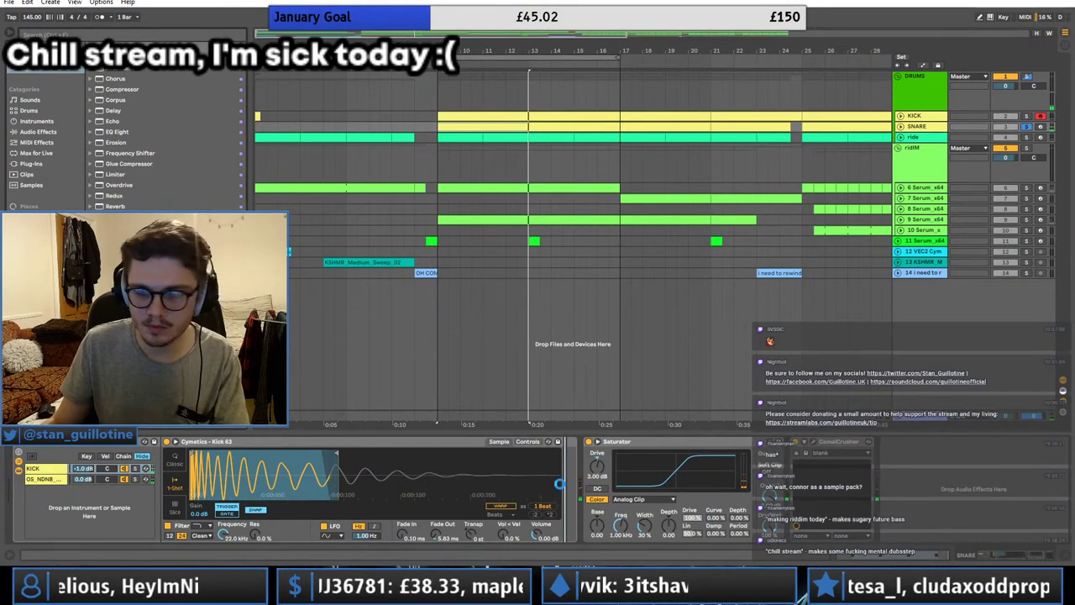
{"action": "left_click_drag", "start_coordinate": [332, 362], "coordinate": [440, 359]}
{"action": "key", "text": "space"}
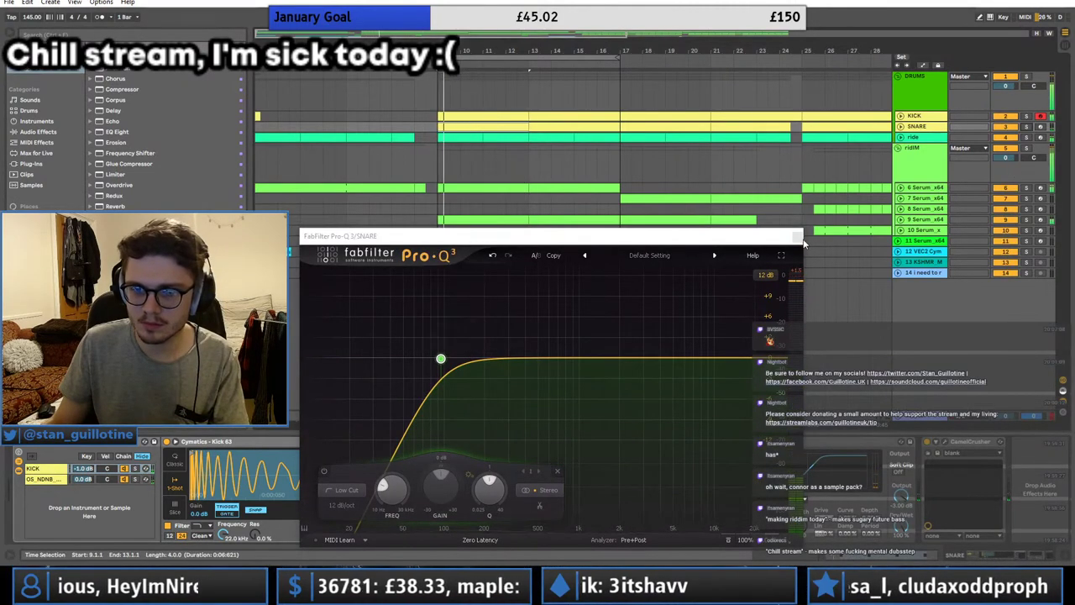
{"action": "left_click", "coordinate": [797, 236]}
Step: Compare the KICK and OS_NDNB_Snare_10 chains with the SNARE track soloed and in the full mix
{"action": "left_click", "coordinate": [1026, 127]}
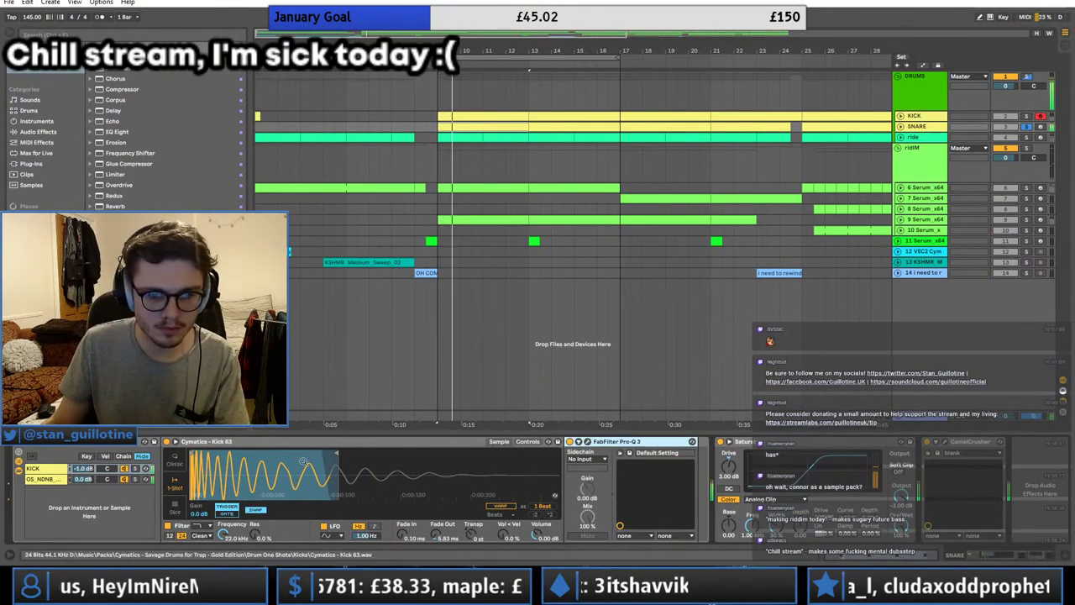
{"action": "left_click", "coordinate": [42, 480]}
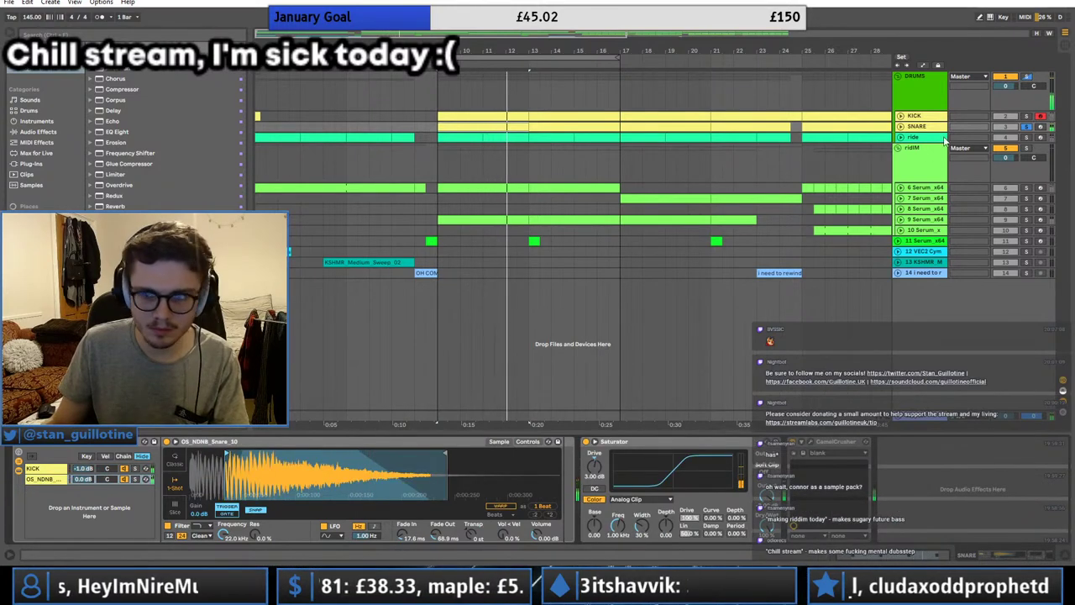
{"action": "left_click", "coordinate": [1026, 127]}
{"action": "key", "text": "space"}
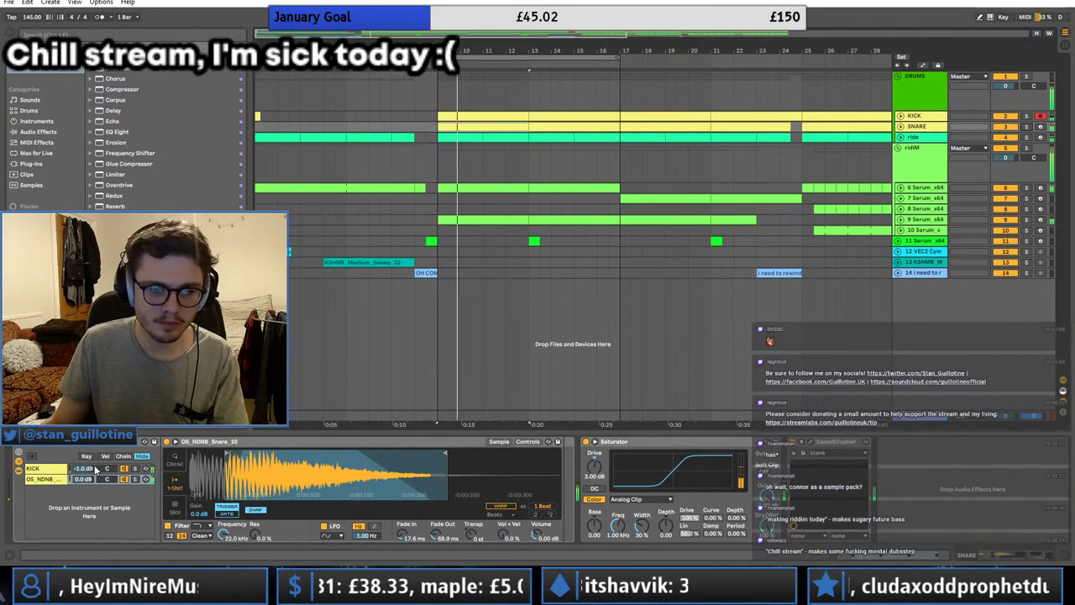
{"action": "left_click", "coordinate": [92, 469]}
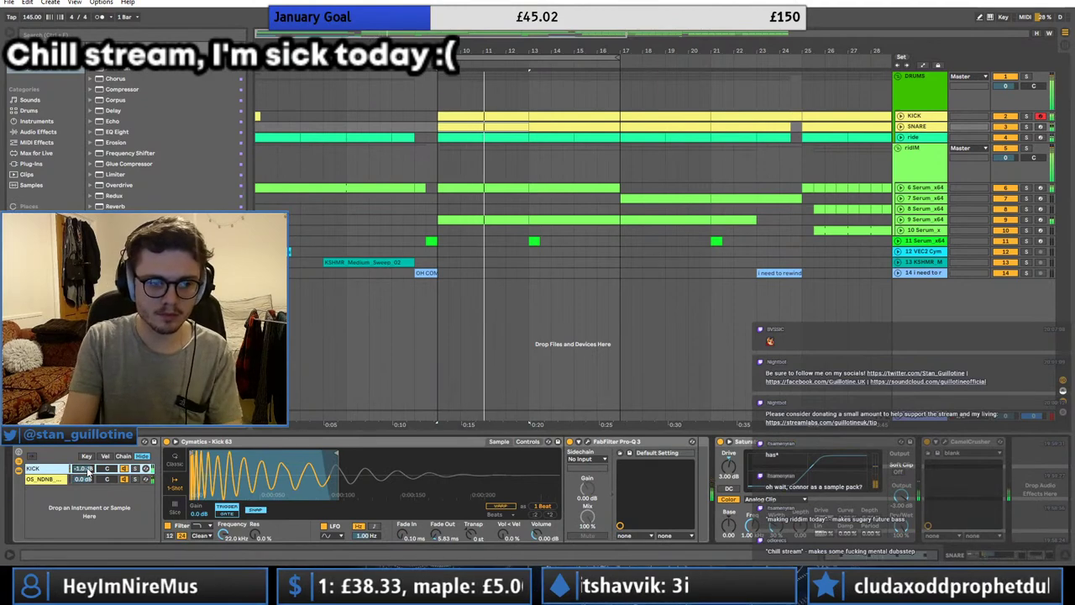
{"action": "left_click", "coordinate": [59, 479]}
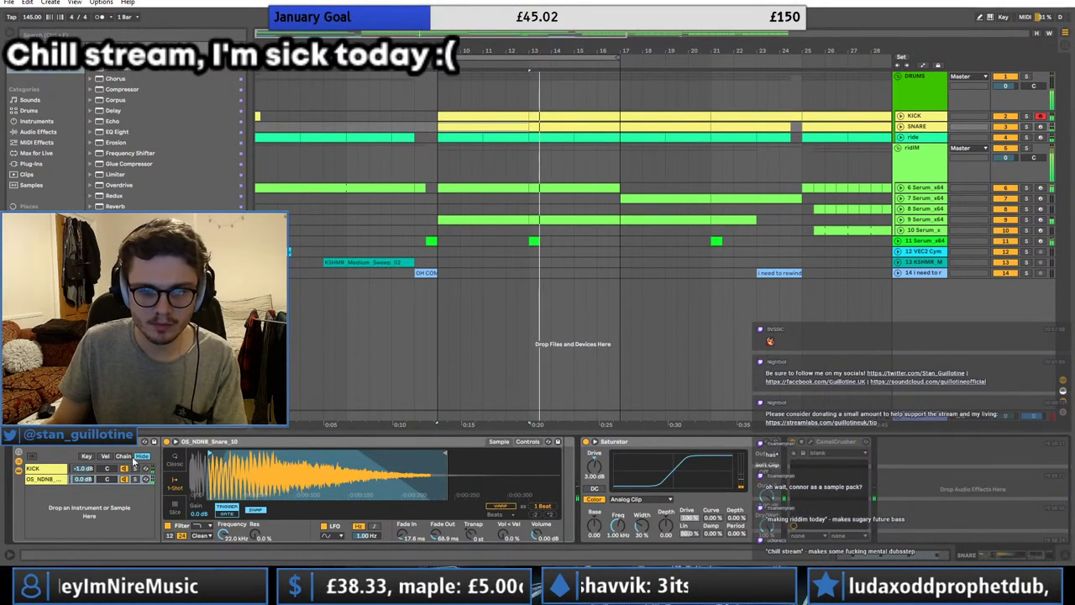
Step: Move Pro-Q 3 from the KICK chain to the OS_NDNB_Snare_10 chain, with its low cut at about 288 Hz and 30 dB/oct
{"action": "left_click", "coordinate": [51, 469]}
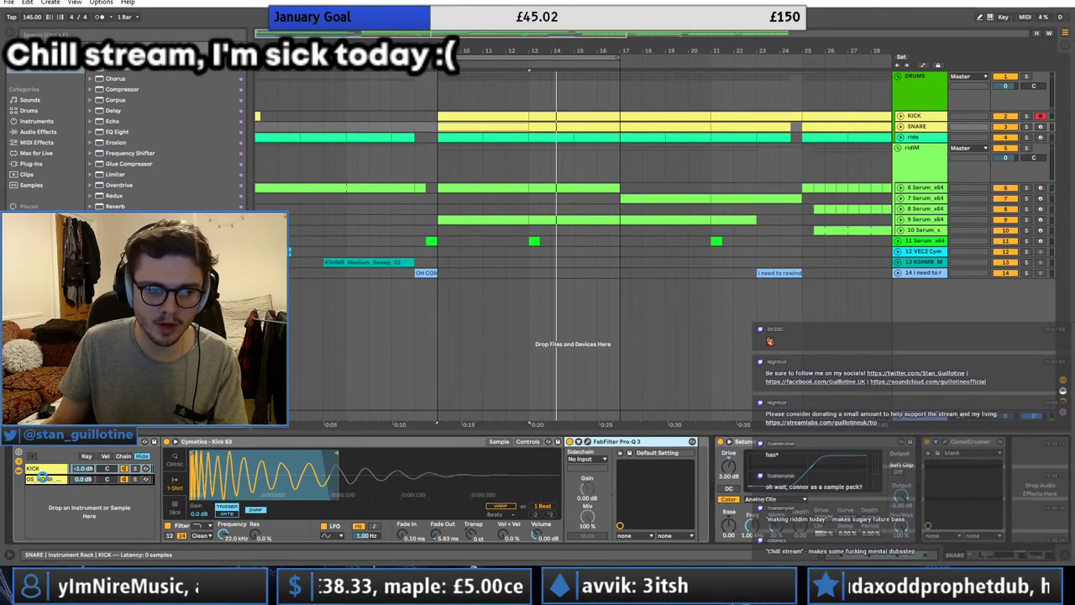
{"action": "key", "text": "Delete"}
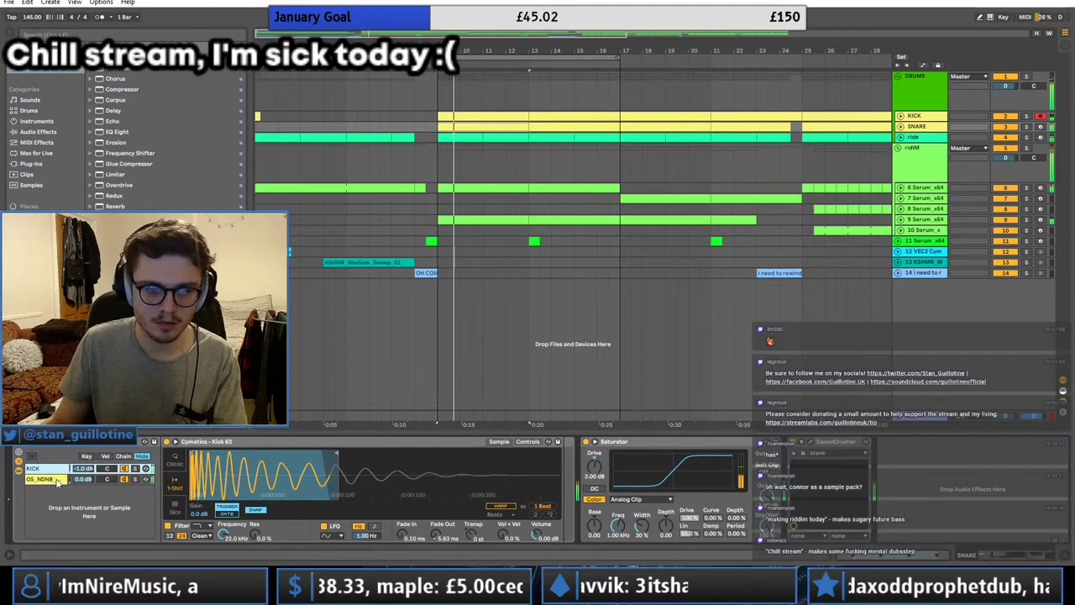
{"action": "left_click", "coordinate": [57, 481]}
{"action": "left_click", "coordinate": [579, 441]}
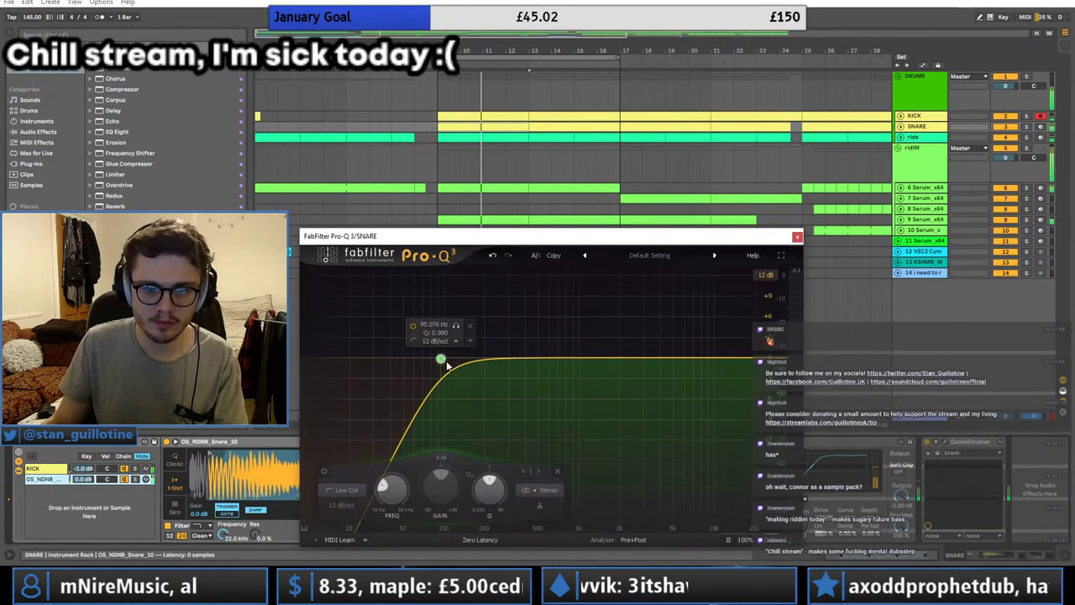
{"action": "left_click_drag", "start_coordinate": [442, 360], "coordinate": [503, 365]}
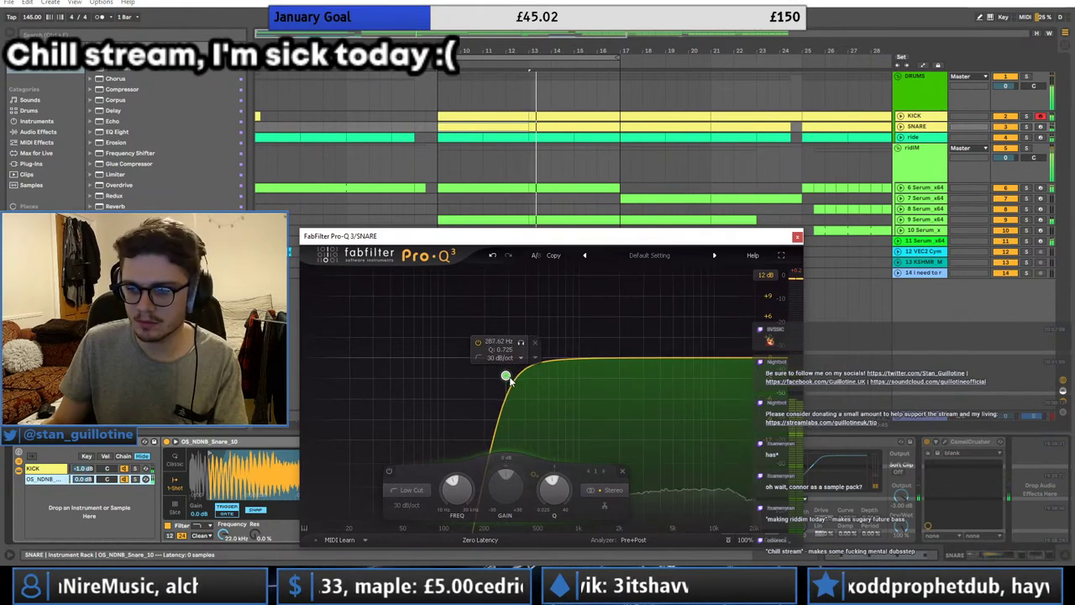
{"action": "left_click", "coordinate": [797, 236]}
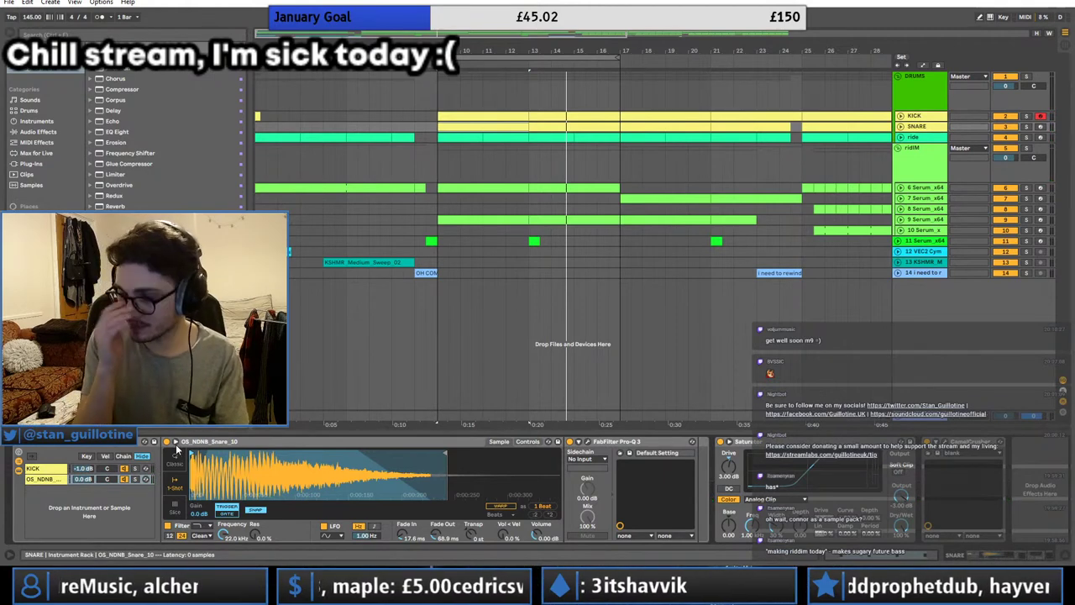
Step: Set OS_NDNB_Snare_10's fade-in to 39.3 ms and fade-out to 54.9 ms while the loop plays
{"action": "key", "text": "space"}
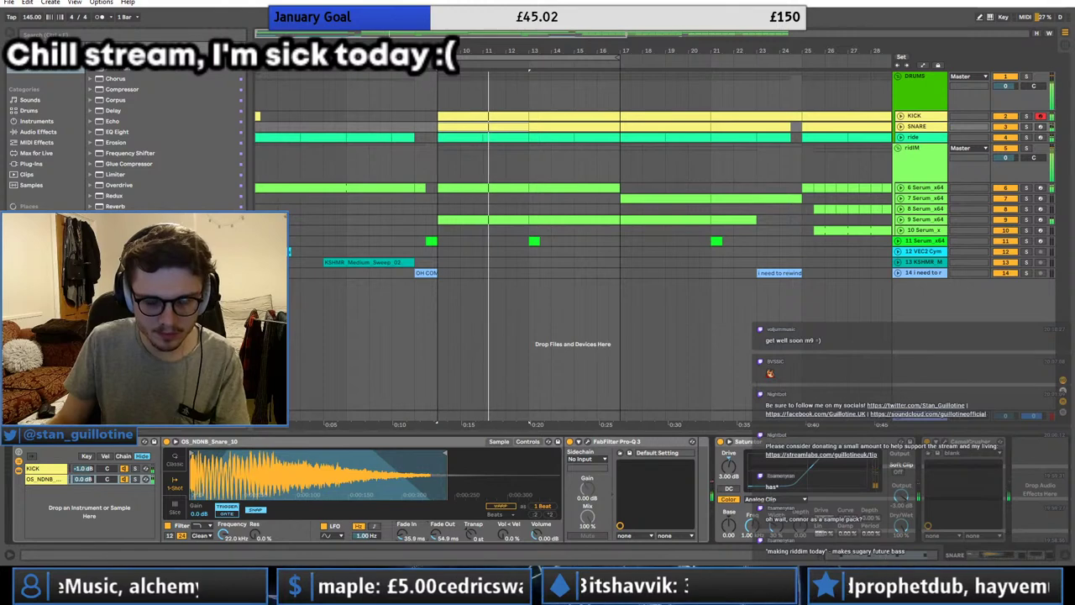
{"action": "left_click", "coordinate": [505, 443]}
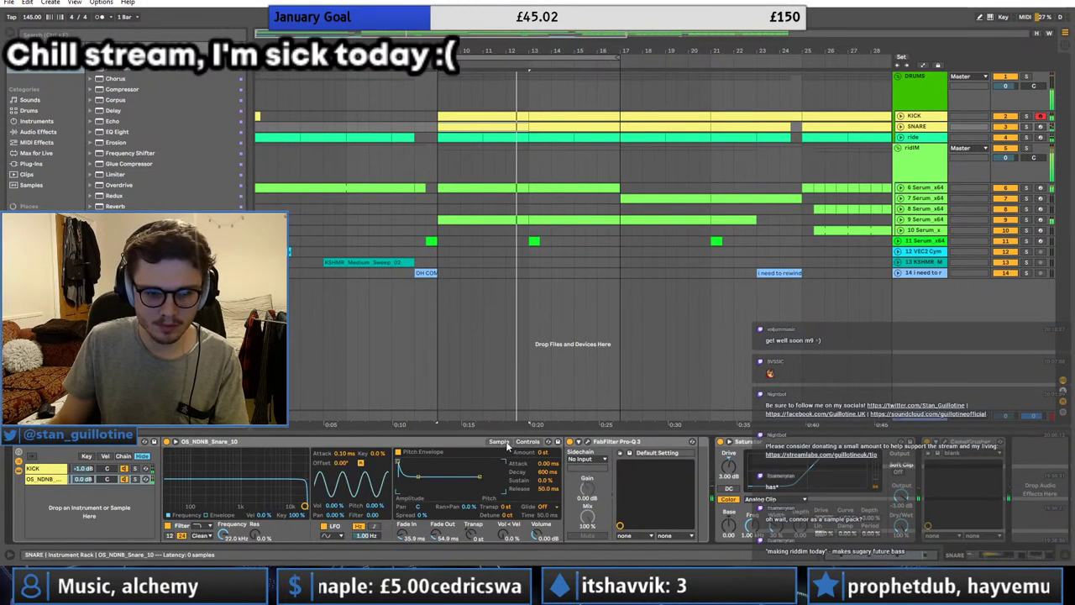
{"action": "left_click", "coordinate": [501, 443]}
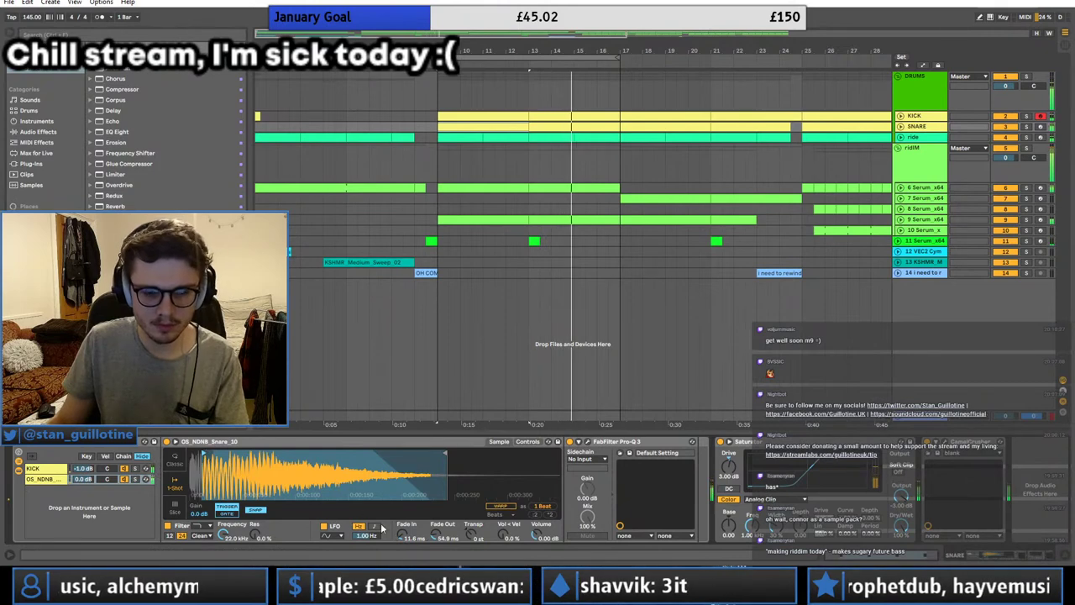
Step: Switch to Splice and replace the OS_NDNB_Snare_10 sample in the snare rack with MAT_ZO_snare_008
{"action": "key", "text": "alt+Tab"}
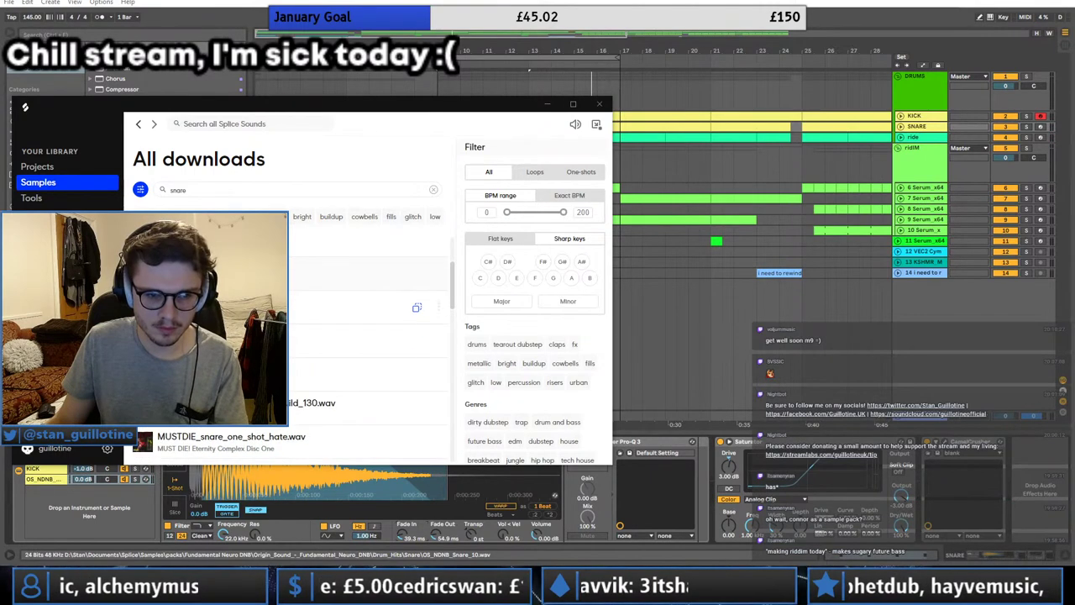
{"action": "scroll", "coordinate": [290, 357], "scroll_direction": "down", "scroll_amount": 1}
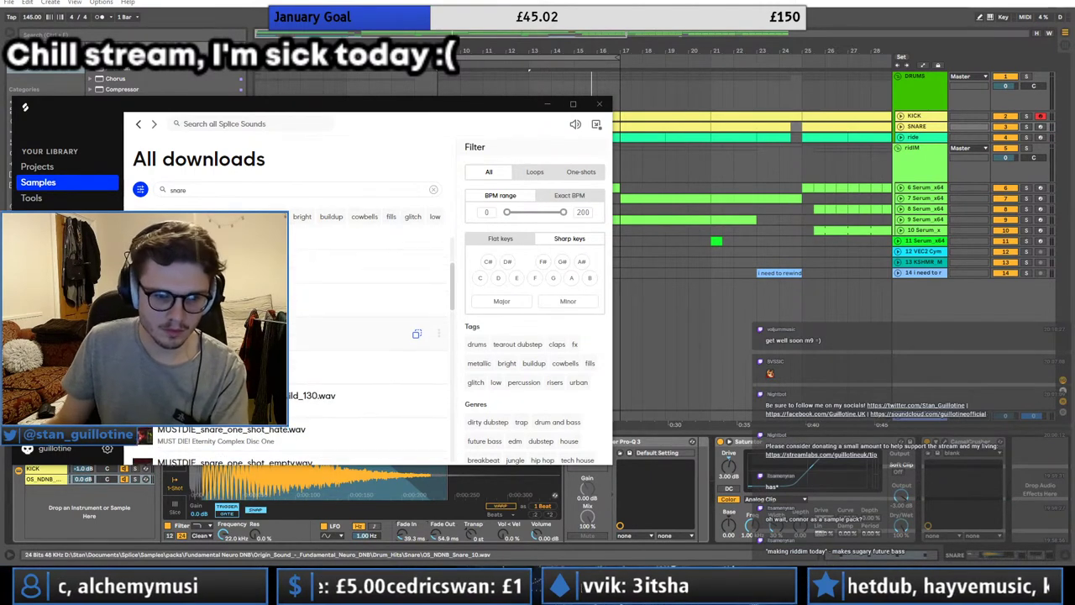
{"action": "left_click_drag", "start_coordinate": [290, 354], "coordinate": [344, 483]}
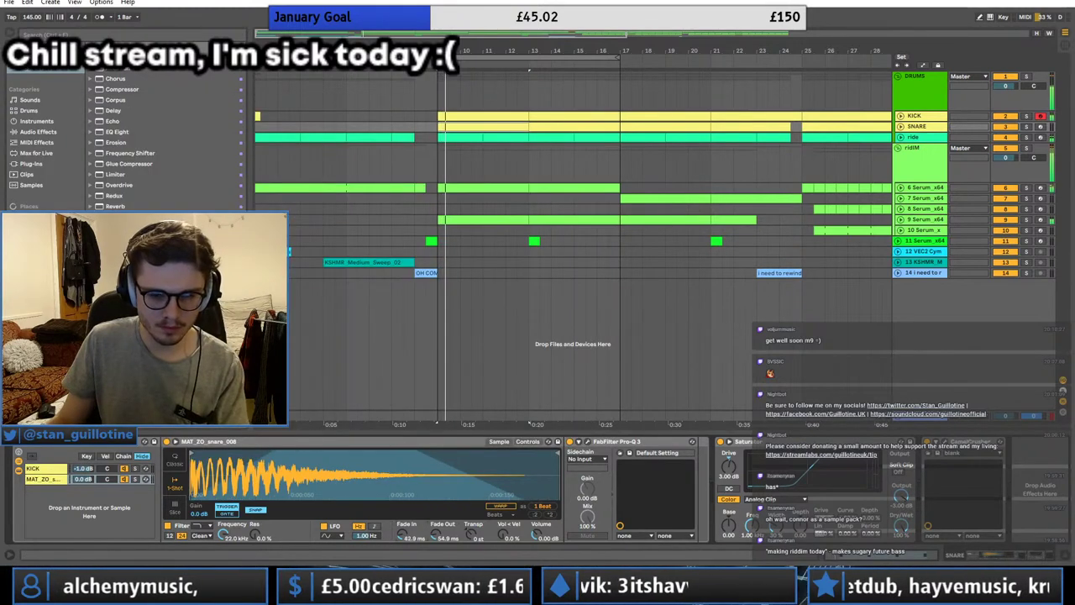
Step: With the SNARE track soloed, lower the rack's KICK chain to -7.0 dB and adjust CamelCrusher's compressor amount
{"action": "left_click", "coordinate": [944, 442]}
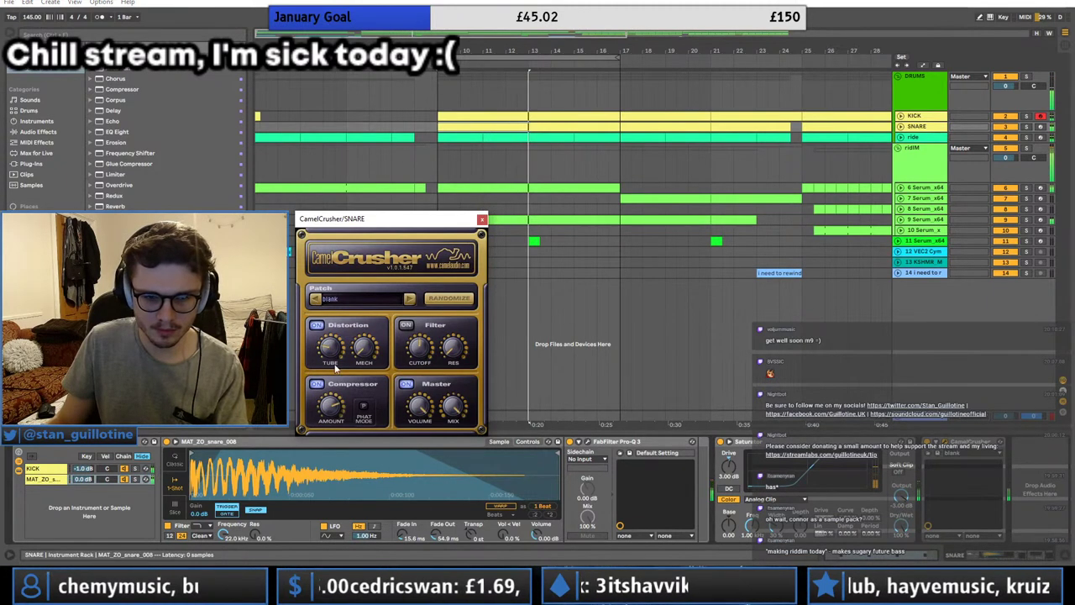
{"action": "left_click", "coordinate": [1025, 126]}
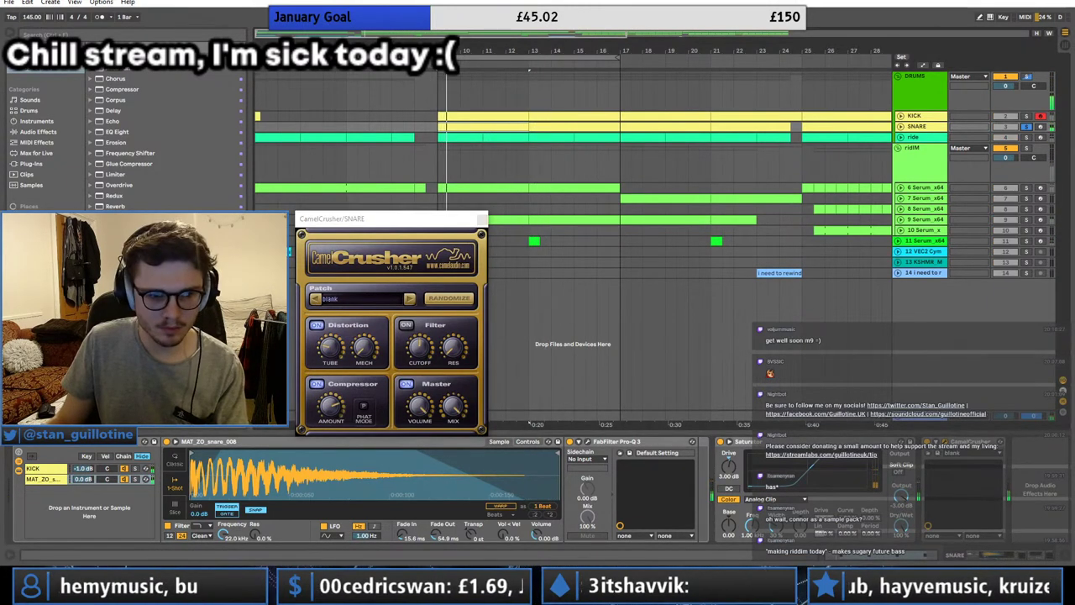
{"action": "left_click_drag", "start_coordinate": [82, 469], "coordinate": [82, 483]}
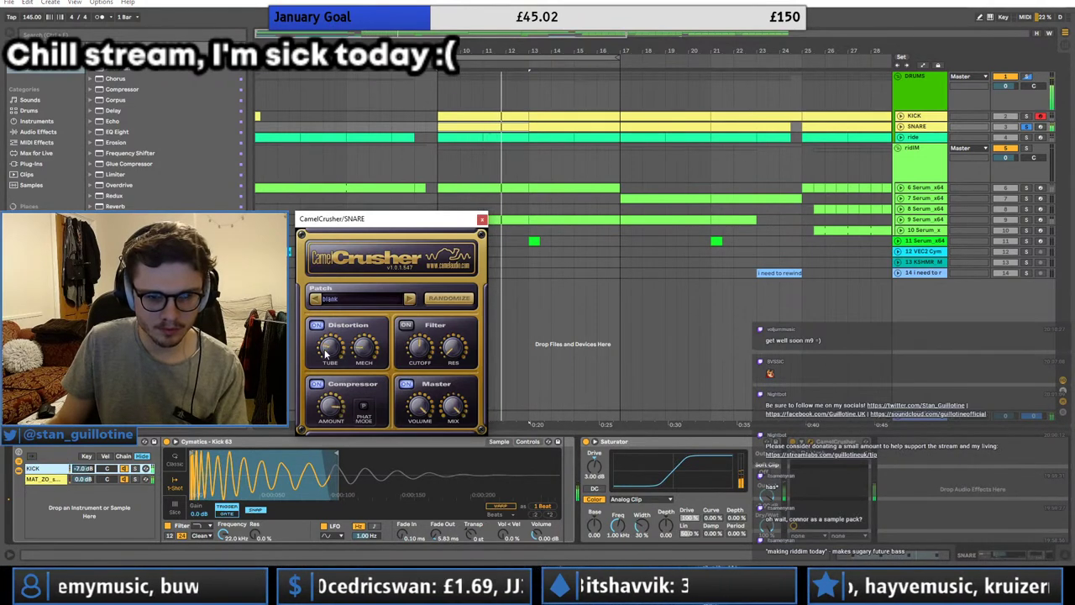
{"action": "left_click", "coordinate": [1025, 127]}
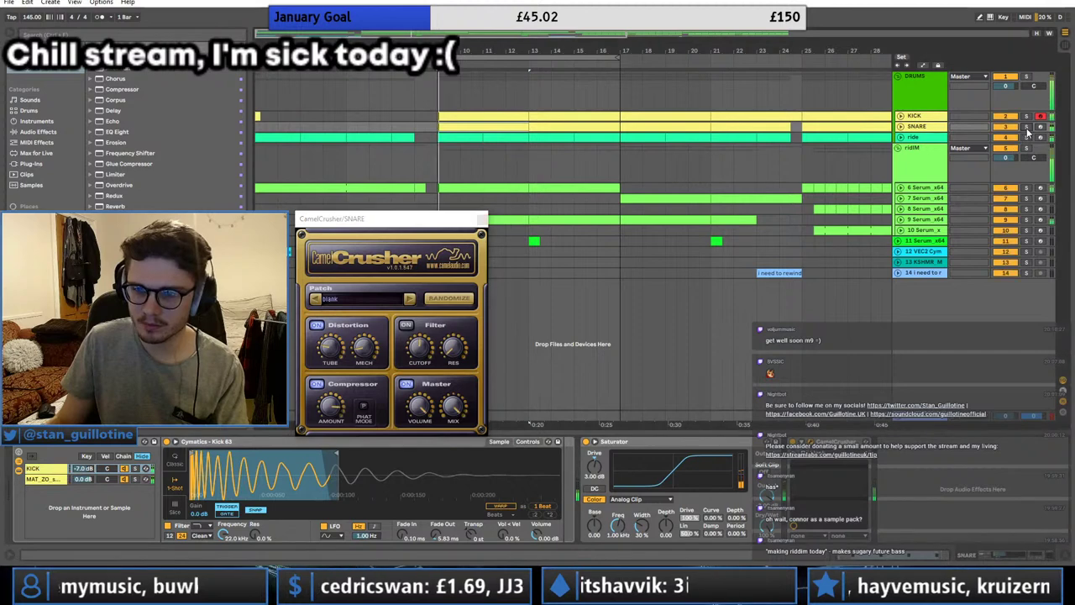
{"action": "left_click", "coordinate": [481, 221]}
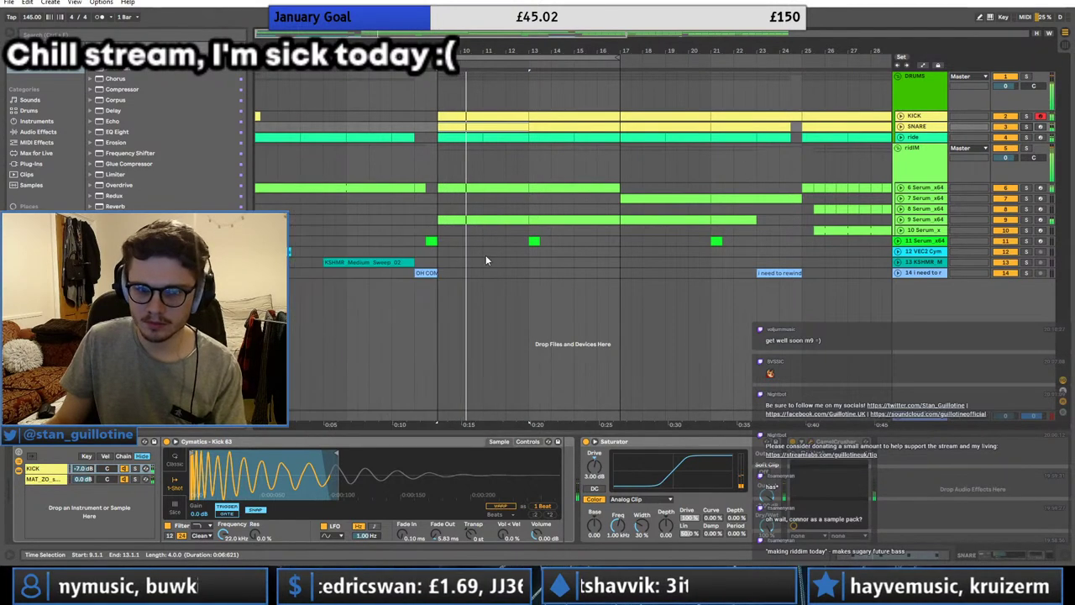
Step: Set MAT_ZO_snare_008's fade-in to 29.8 ms and its fade-out to 27.0 ms
{"action": "left_click", "coordinate": [38, 479]}
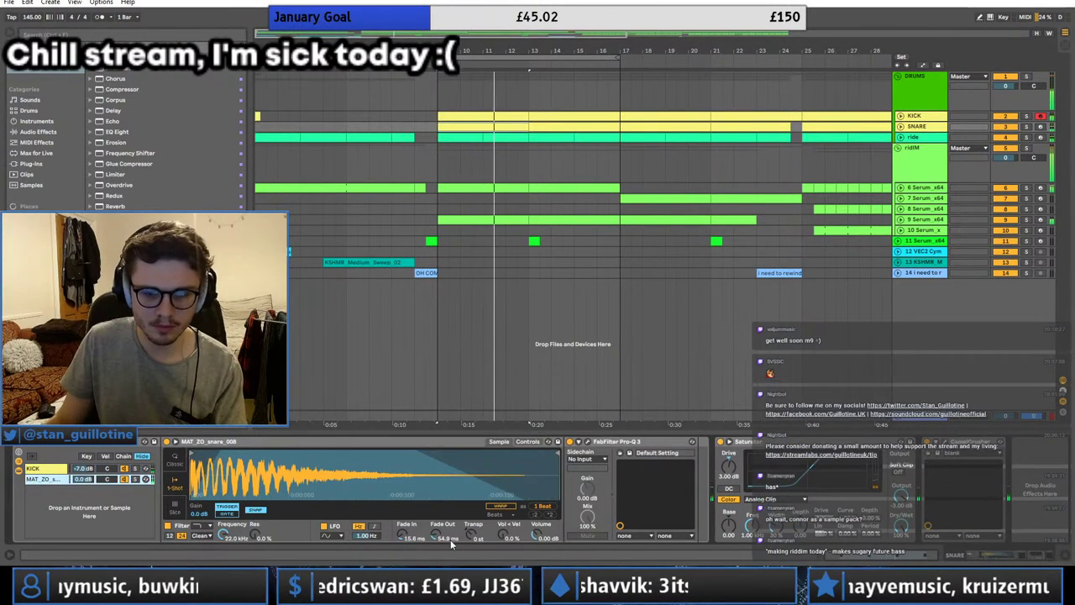
{"action": "left_click_drag", "start_coordinate": [451, 544], "coordinate": [451, 565]}
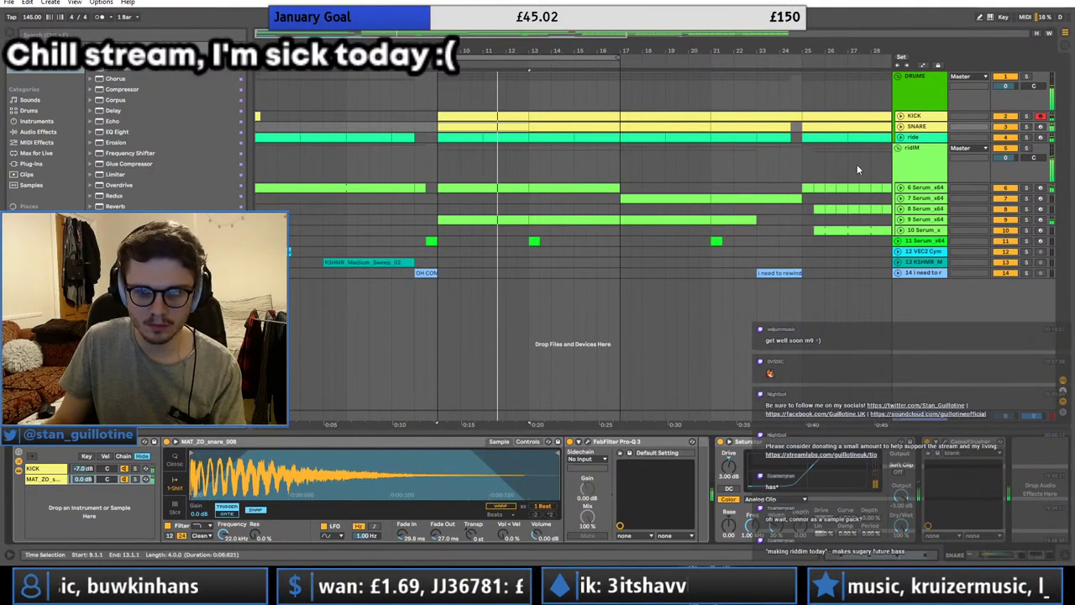
Step: Switch to Splice and add SOLTAN_snare_08_nice_low to the snare rack as a third chain
{"action": "key", "text": "alt+Tab"}
{"action": "key", "text": "alt+Tab"}
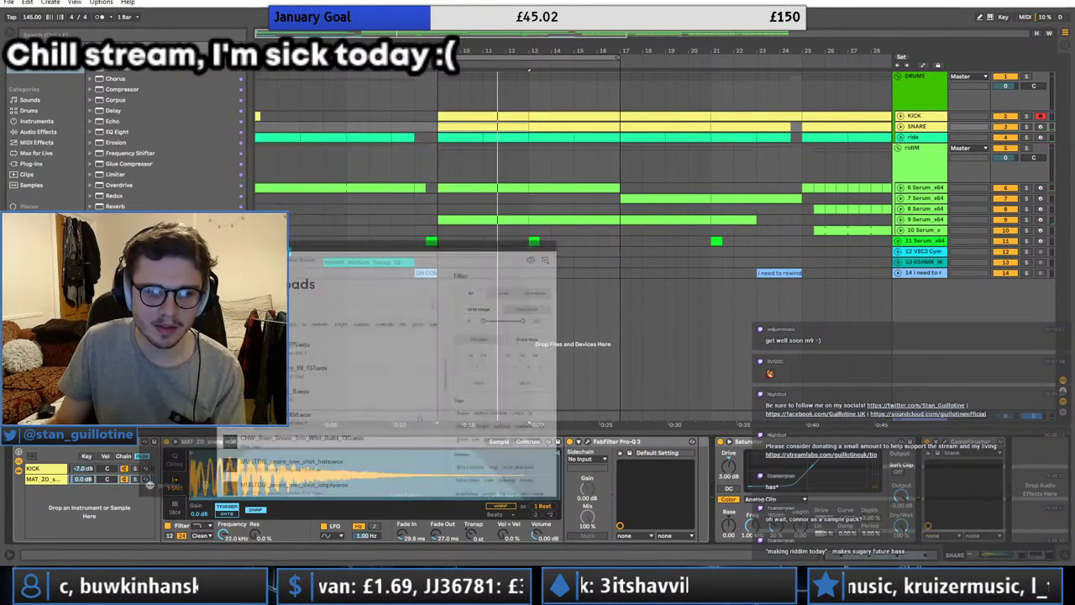
{"action": "key", "text": "alt+Tab"}
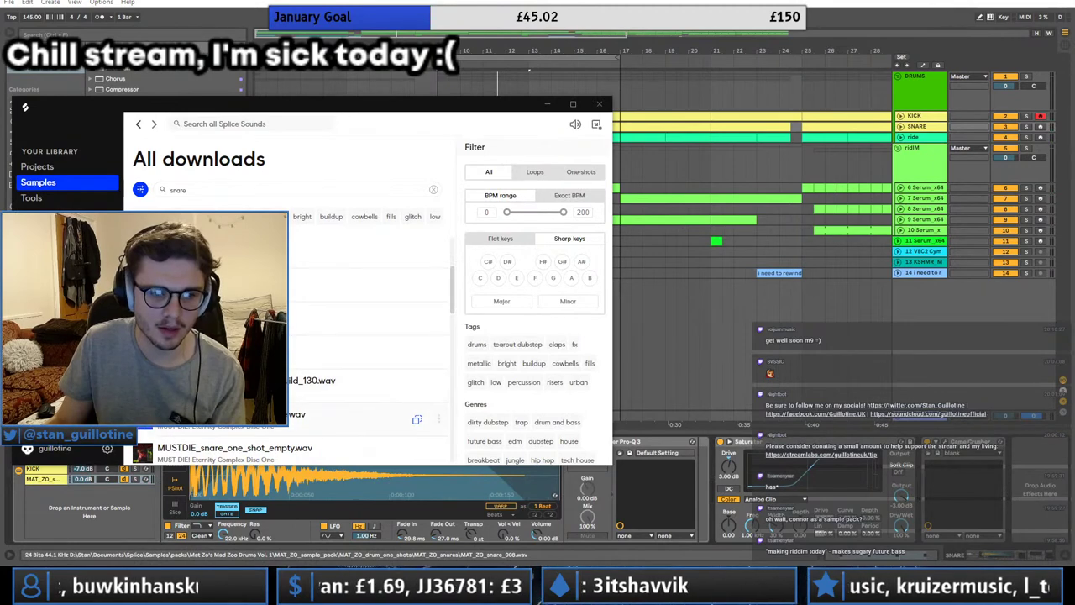
{"action": "scroll", "coordinate": [148, 445], "scroll_direction": "down", "scroll_amount": 3}
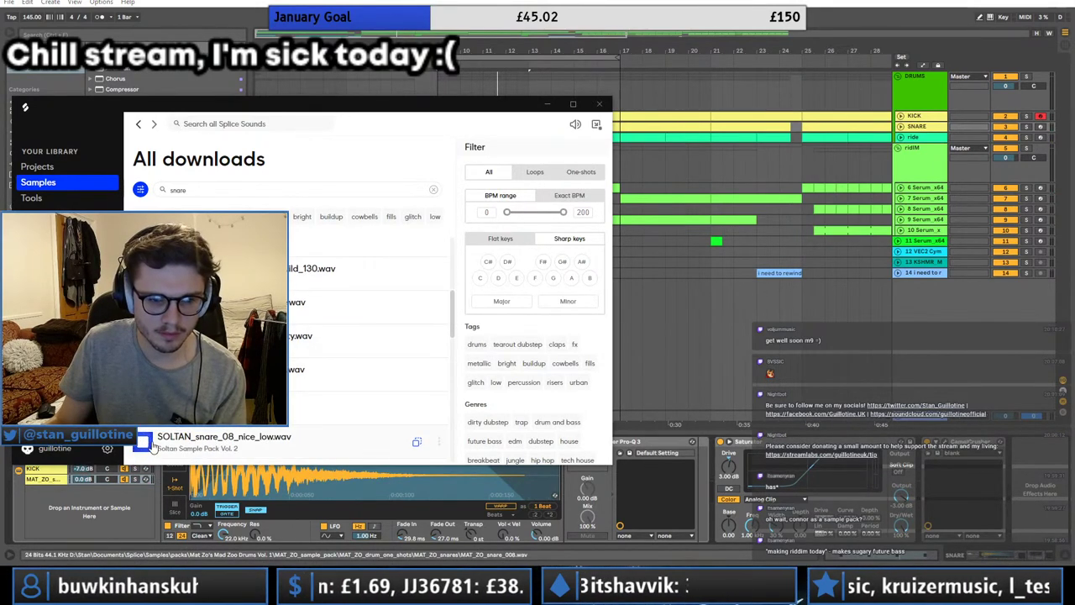
{"action": "left_click_drag", "start_coordinate": [335, 449], "coordinate": [42, 494]}
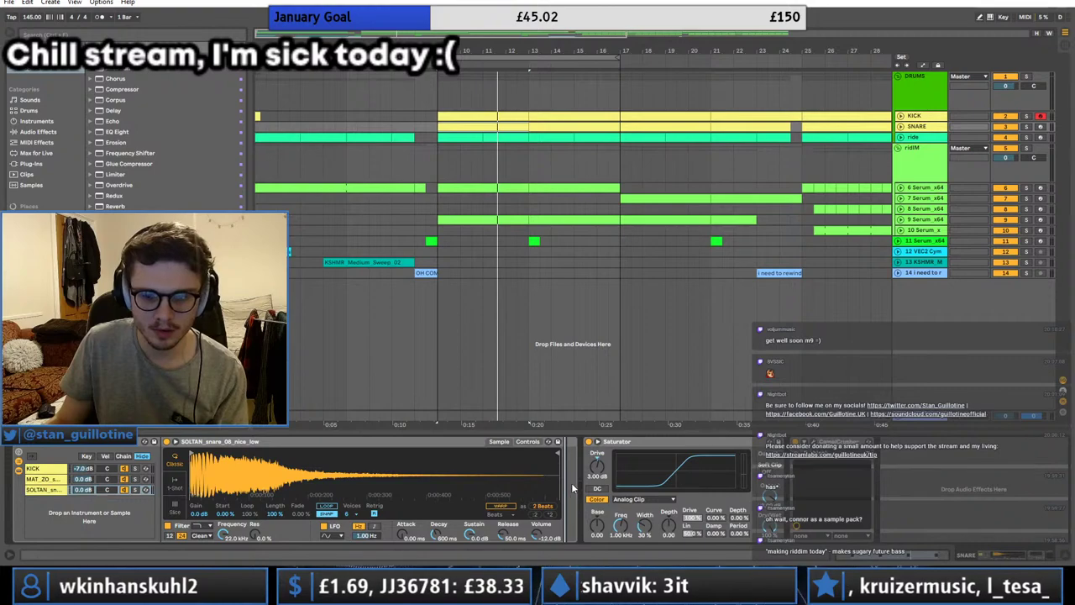
Step: Paste Pro-Q 3 onto the SOLTAN_snare_08_nice_low chain and raise its low cut to about 525 Hz with SNARE soloed
{"action": "key", "text": "ctrl+v"}
{"action": "key", "text": "space"}
{"action": "left_click", "coordinate": [590, 443]}
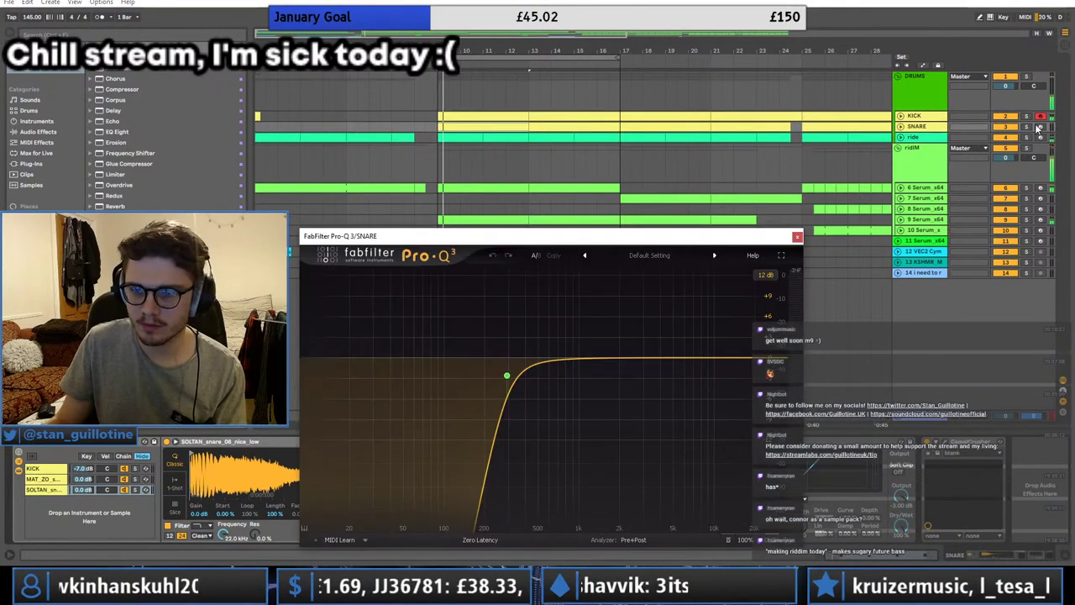
{"action": "left_click", "coordinate": [1026, 127]}
{"action": "left_click_drag", "start_coordinate": [507, 375], "coordinate": [539, 376]}
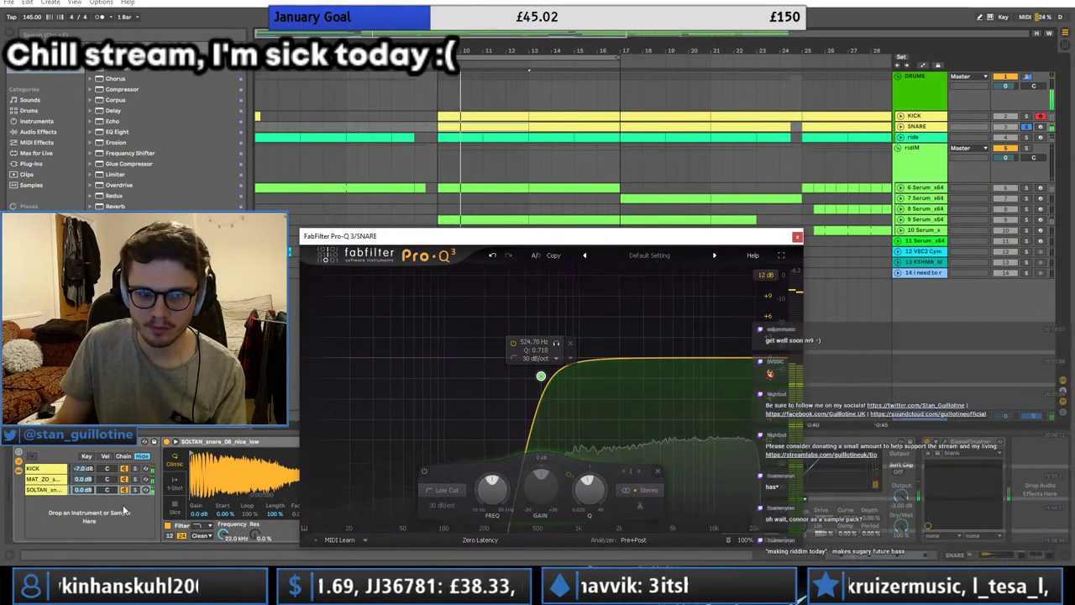
{"action": "left_click", "coordinate": [797, 237]}
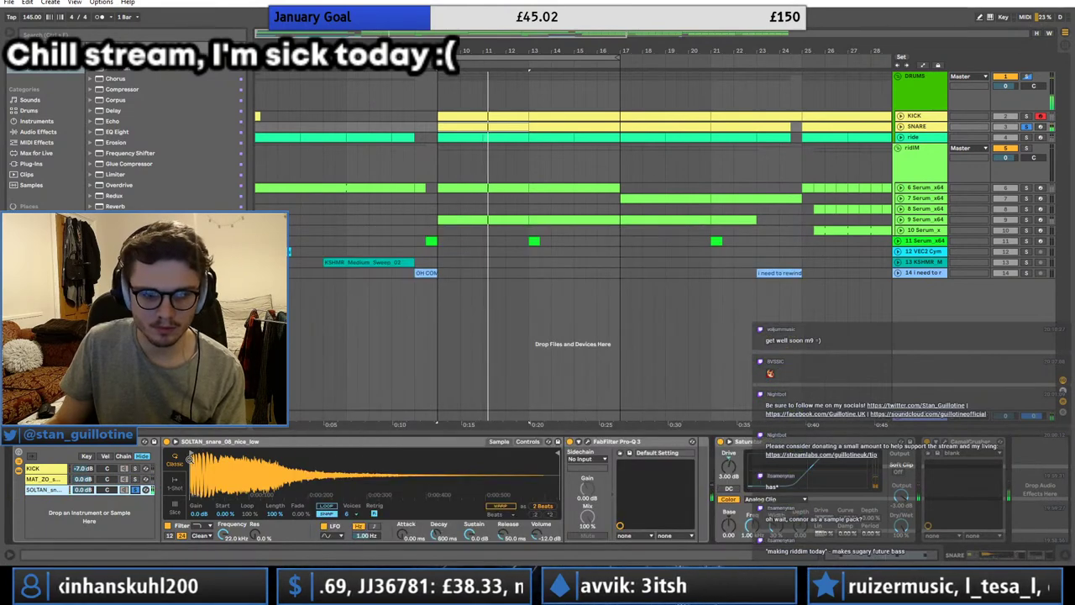
Step: Trim SOLTAN_snare_08_nice_low's start past its transient and switch it to one-shot playback with a 54.9 ms fade-in
{"action": "mouse_move", "coordinate": [192, 453]}
{"action": "left_mouse_down"}
{"action": "mouse_move", "coordinate": [290, 455]}
{"action": "mouse_move", "coordinate": [249, 454]}
{"action": "left_mouse_up"}
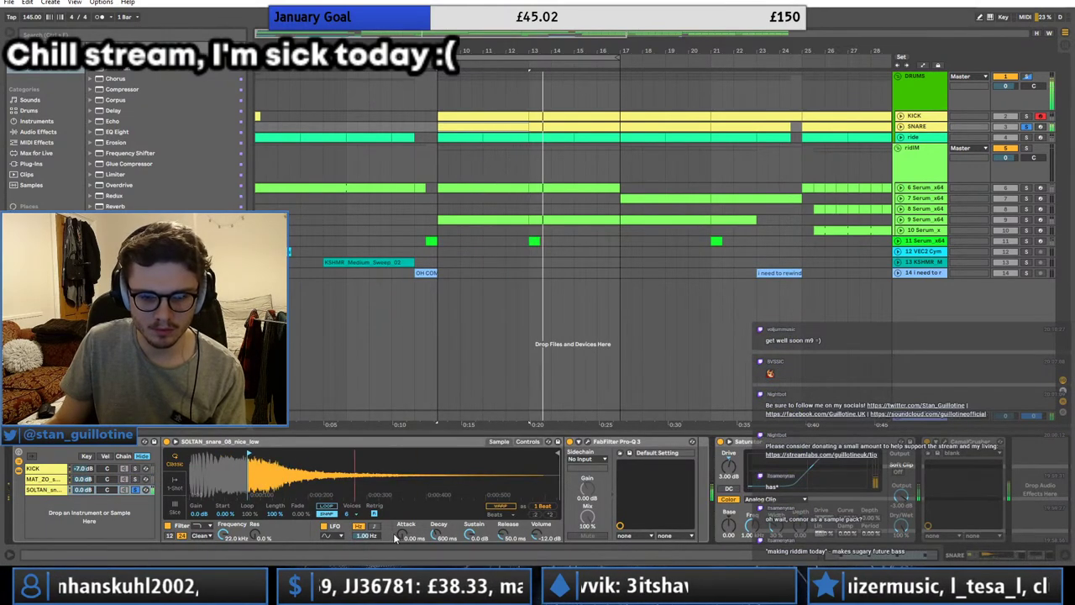
{"action": "left_click_drag", "start_coordinate": [403, 535], "coordinate": [403, 492]}
{"action": "key", "text": "space"}
{"action": "key", "text": "space"}
{"action": "left_click", "coordinate": [175, 482]}
{"action": "key", "text": "space"}
{"action": "key", "text": "space"}
{"action": "left_click_drag", "start_coordinate": [503, 535], "coordinate": [503, 571]}
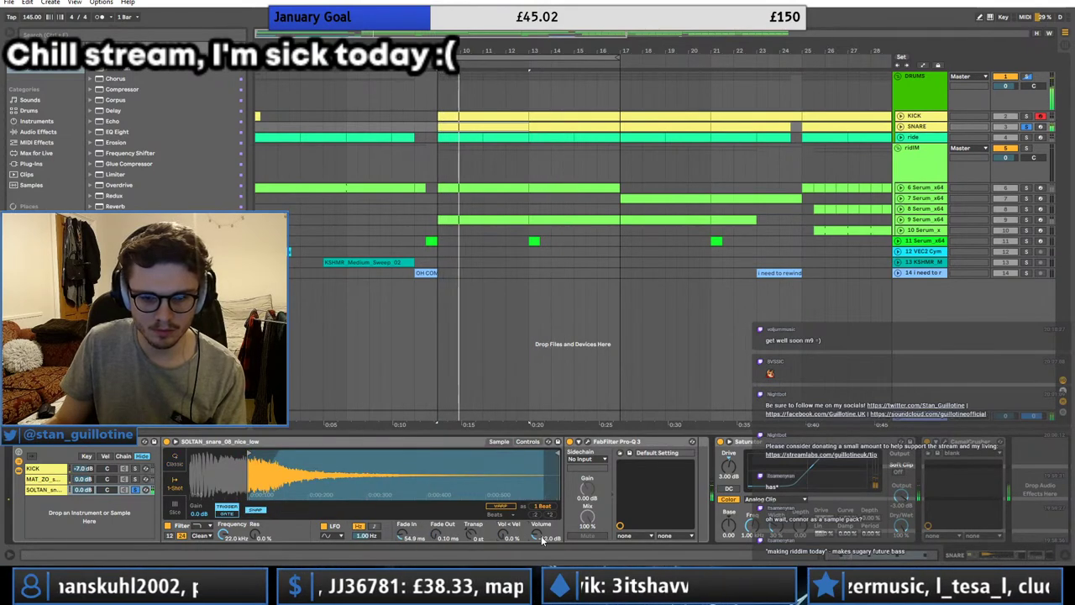
Step: Set the SOLTAN sampler's volume to 0.00 dB, then lower its chain to -12.7 dB and unsolo it
{"action": "left_click_drag", "start_coordinate": [536, 535], "coordinate": [537, 542]}
{"action": "double_click", "coordinate": [537, 533]}
{"action": "mouse_move", "coordinate": [84, 489]}
{"action": "left_mouse_down"}
{"action": "mouse_move", "coordinate": [83, 537]}
{"action": "mouse_move", "coordinate": [83, 507]}
{"action": "left_mouse_up"}
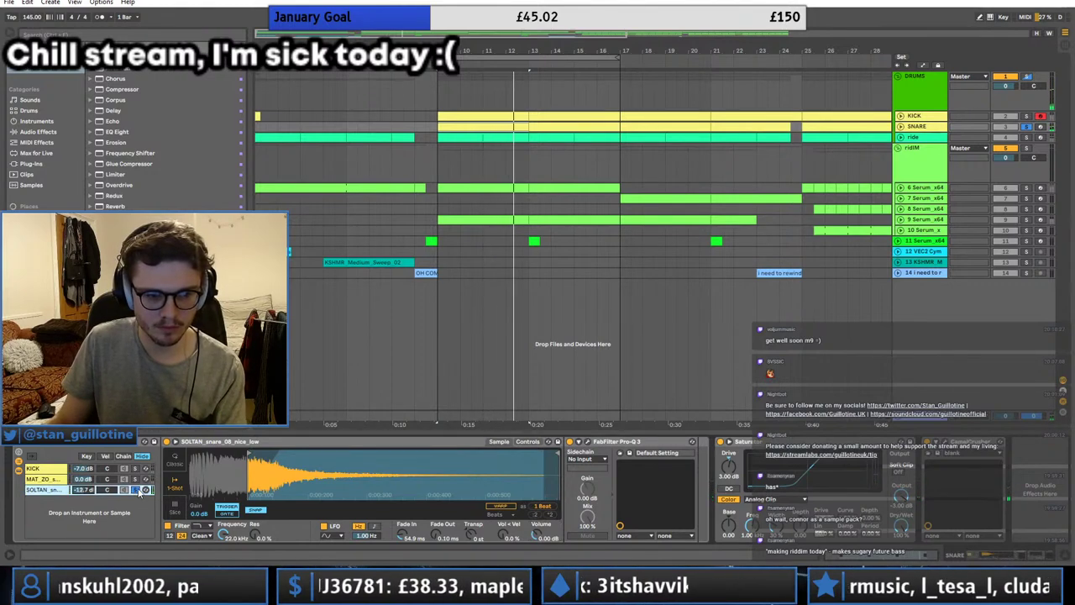
{"action": "left_click", "coordinate": [135, 490]}
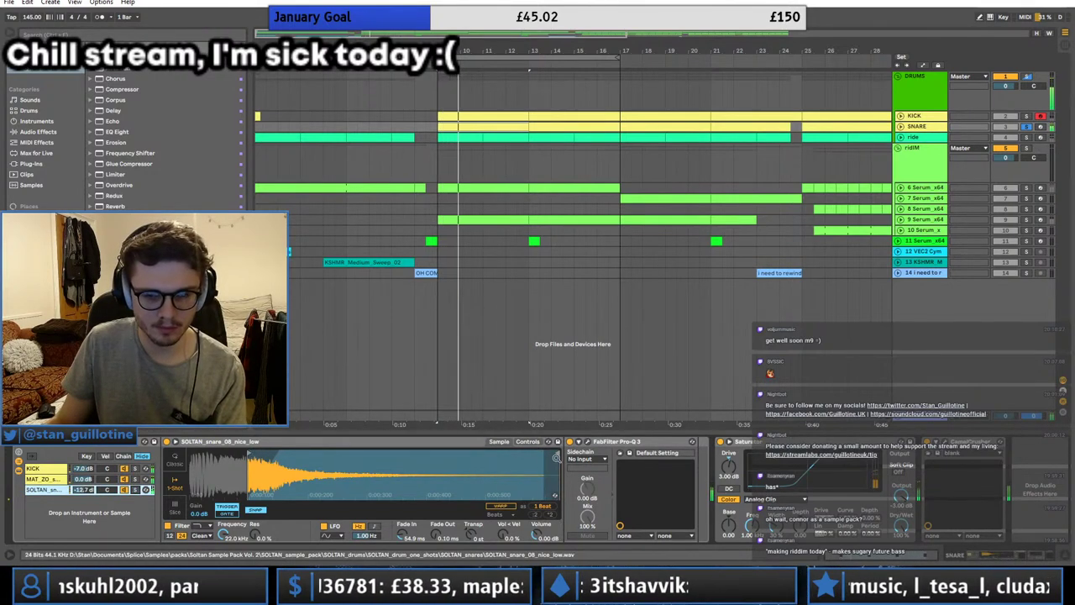
Step: Shorten the end of the SOLTAN snare sample with a 91.1 ms fade-out and move its start slightly earlier
{"action": "left_click_drag", "start_coordinate": [557, 453], "coordinate": [487, 454]}
{"action": "left_click_drag", "start_coordinate": [436, 535], "coordinate": [437, 503]}
{"action": "left_click_drag", "start_coordinate": [248, 454], "coordinate": [220, 455]}
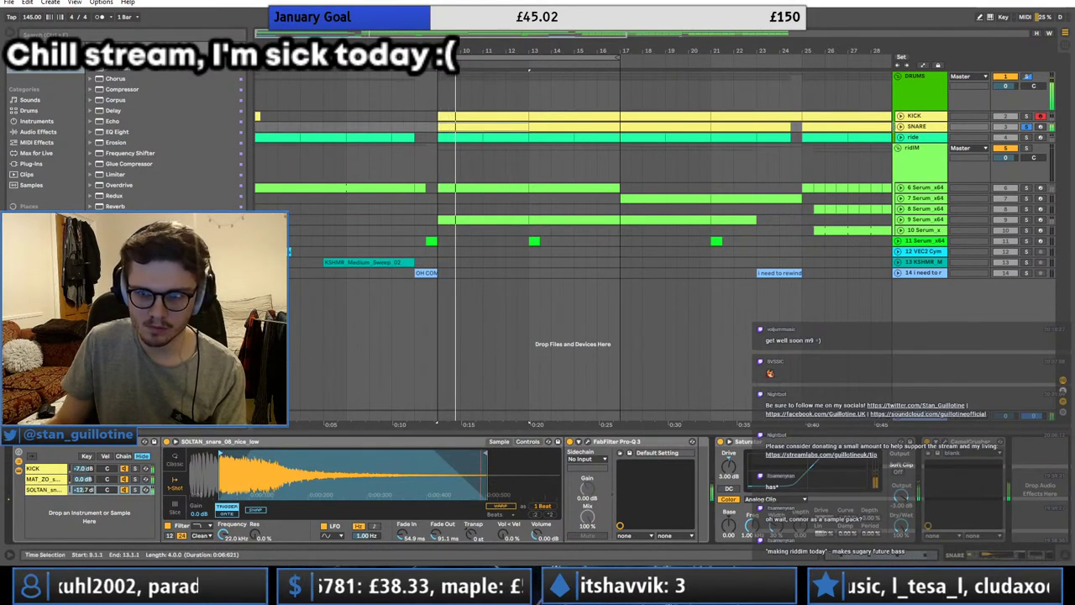
Step: Unfold the SNARE track and play it from 9.3.1 to audition the layered snare
{"action": "left_click", "coordinate": [901, 127]}
{"action": "left_click_drag", "start_coordinate": [461, 160], "coordinate": [453, 159]}
{"action": "left_click", "coordinate": [453, 160]}
{"action": "key", "text": "space"}
{"action": "key", "text": "space"}
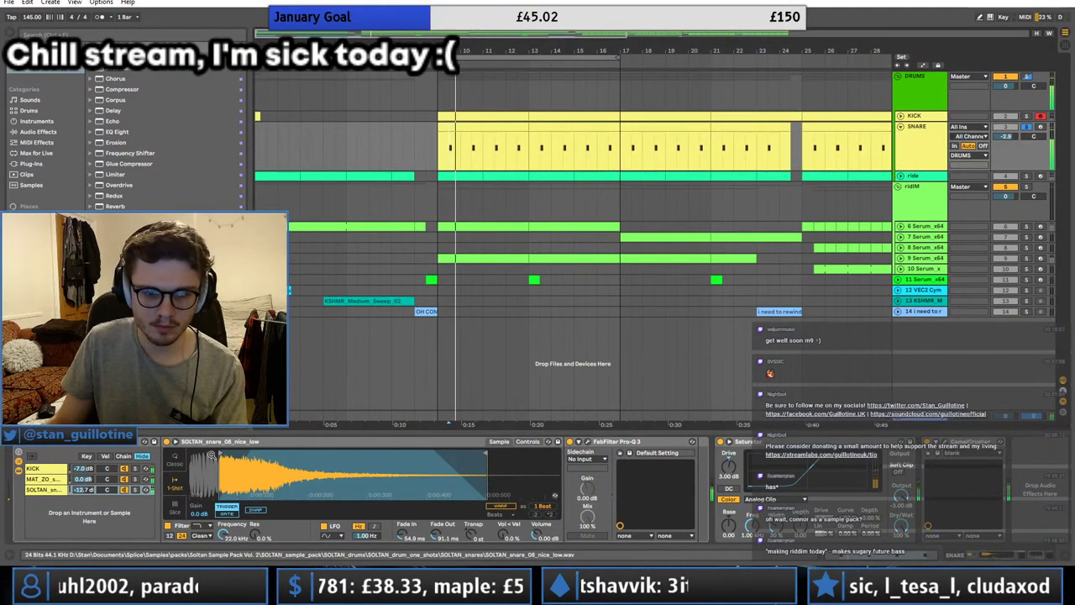
Step: Trim more off the SOLTAN snare sample's end and set its fade-out to 205 ms
{"action": "key", "text": "space"}
{"action": "key", "text": "space"}
{"action": "left_click_drag", "start_coordinate": [484, 454], "coordinate": [422, 454]}
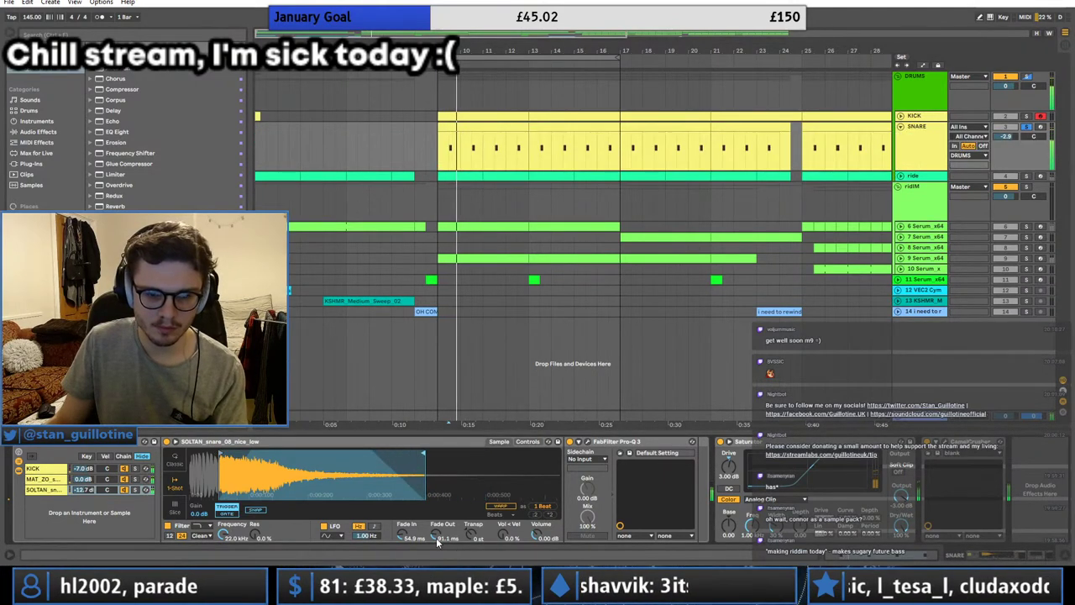
{"action": "left_click_drag", "start_coordinate": [436, 536], "coordinate": [454, 487]}
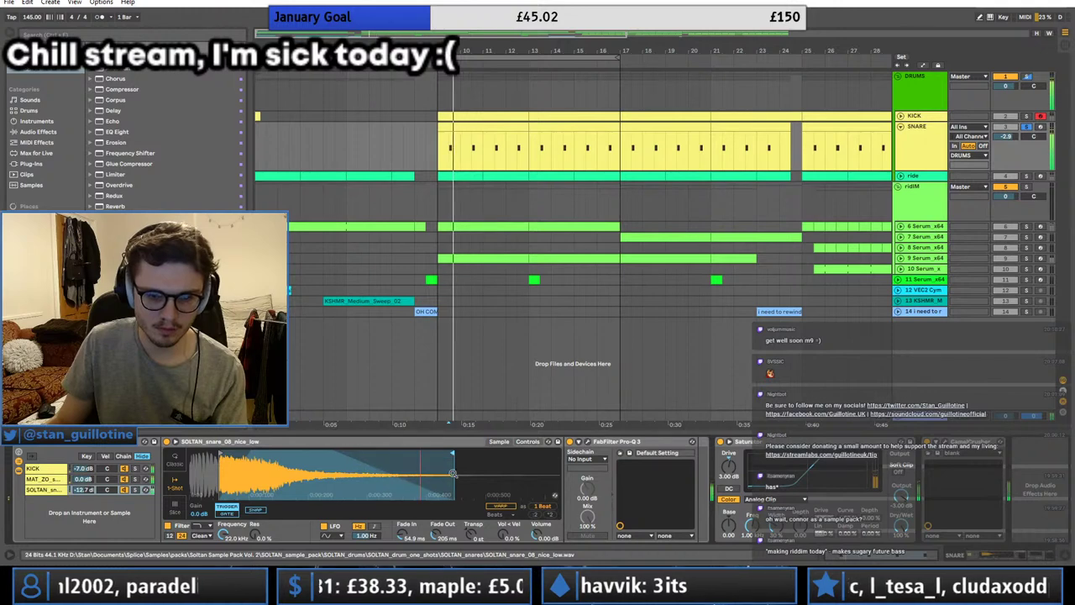
Step: Raise the SOLTAN chain to -9.0 dB and set its sample's fade-in to 29.8 ms while replaying in the full mix
{"action": "left_click_drag", "start_coordinate": [87, 490], "coordinate": [87, 492]}
{"action": "key", "text": "space"}
{"action": "key", "text": "space"}
{"action": "key", "text": "space"}
{"action": "key", "text": "space"}
{"action": "left_click_drag", "start_coordinate": [406, 535], "coordinate": [407, 542]}
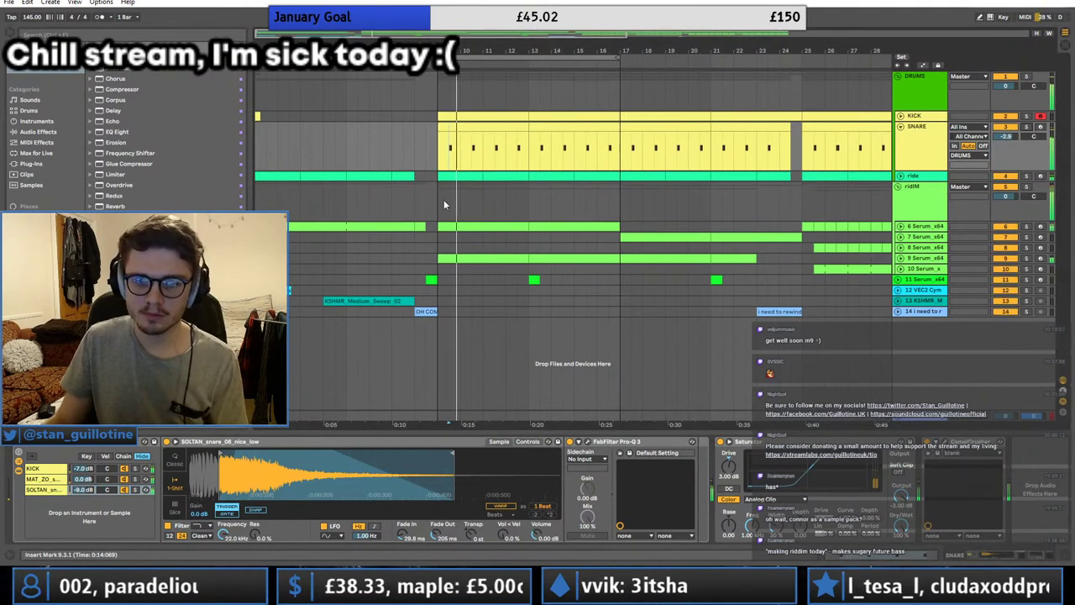
Step: Shorten the SOLTAN snare's tail in stages while replaying the hit, arriving at a 141 ms fade-out
{"action": "left_click_drag", "start_coordinate": [438, 535], "coordinate": [439, 539]}
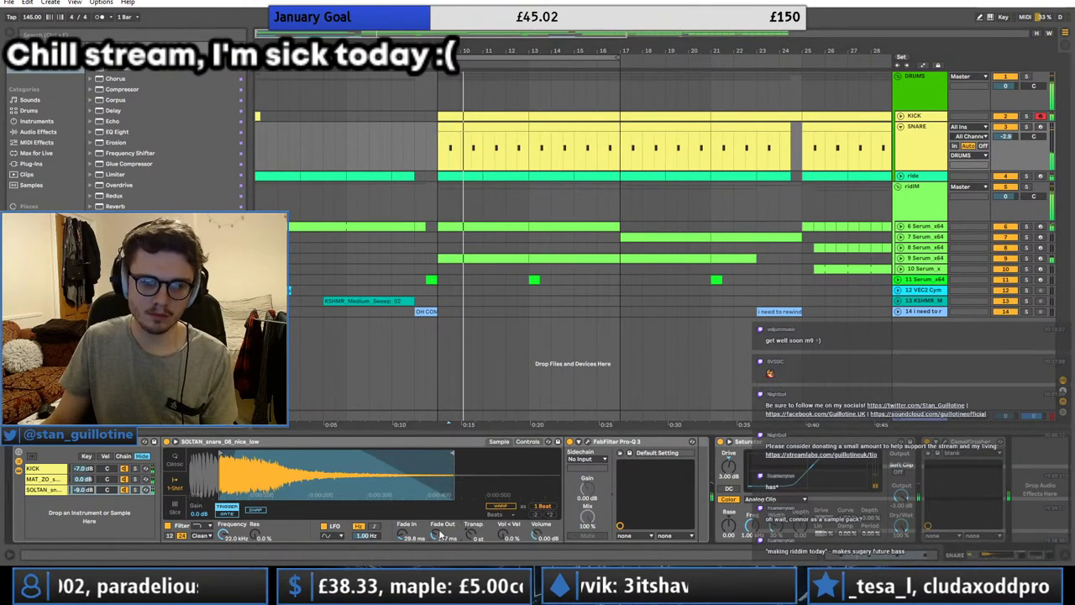
{"action": "key", "text": "space"}
{"action": "key", "text": "space"}
{"action": "mouse_move", "coordinate": [452, 454]}
{"action": "left_mouse_down"}
{"action": "mouse_move", "coordinate": [378, 454]}
{"action": "mouse_move", "coordinate": [395, 454]}
{"action": "left_mouse_up"}
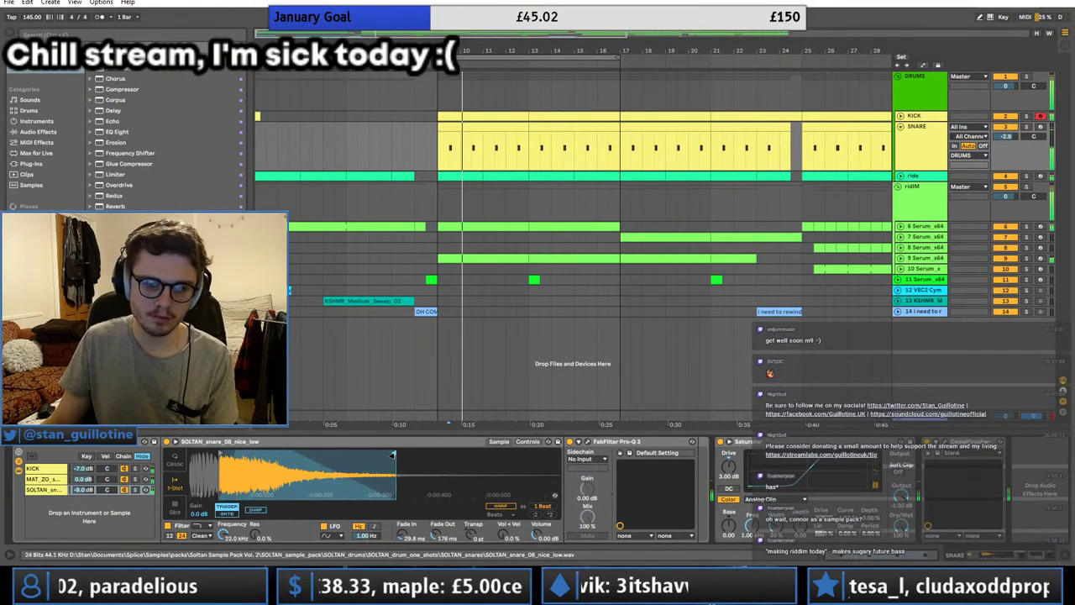
{"action": "left_click_drag", "start_coordinate": [445, 535], "coordinate": [445, 540]}
{"action": "key", "text": "space"}
{"action": "key", "text": "space"}
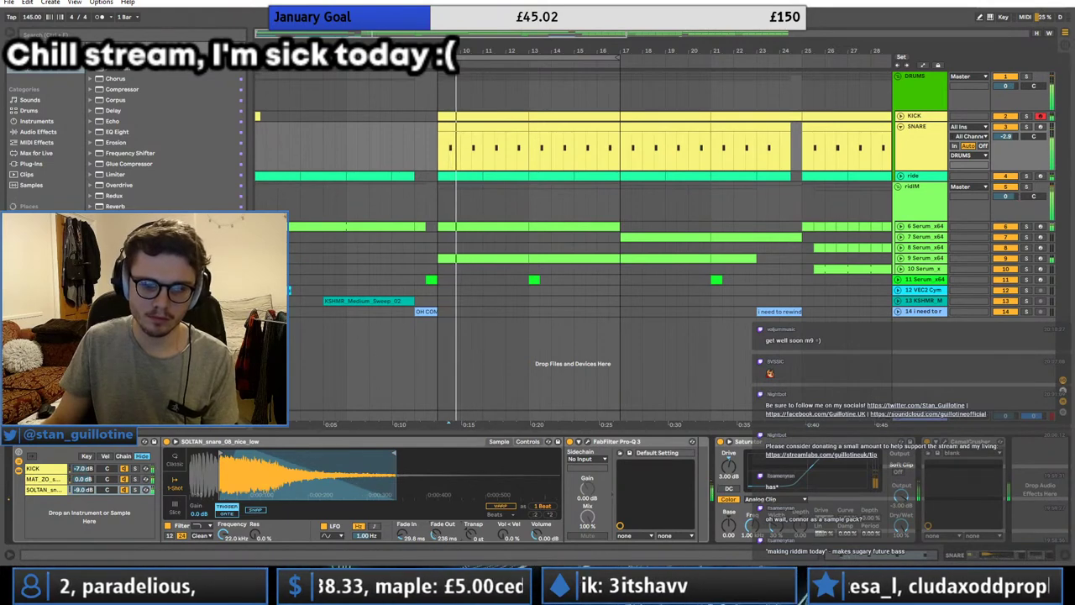
{"action": "key", "text": "space"}
{"action": "key", "text": "space"}
{"action": "left_click_drag", "start_coordinate": [402, 454], "coordinate": [380, 453]}
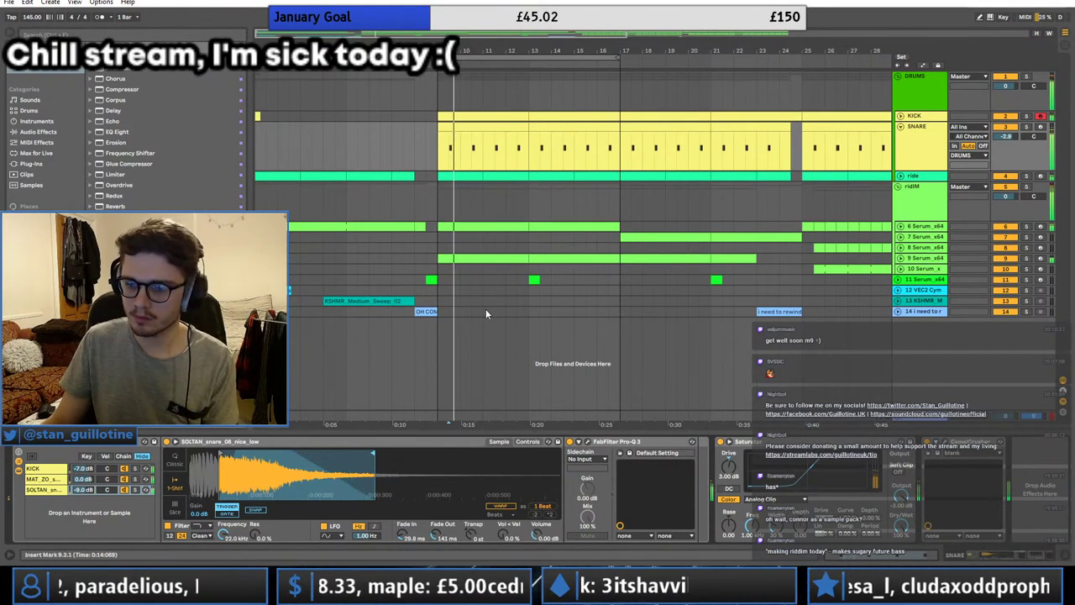
Step: Play the section from bar 9, lower the SOLTAN chain to -14.0 dB and trim its sample end further
{"action": "left_click", "coordinate": [437, 148]}
{"action": "key", "text": "space"}
{"action": "key", "text": "space"}
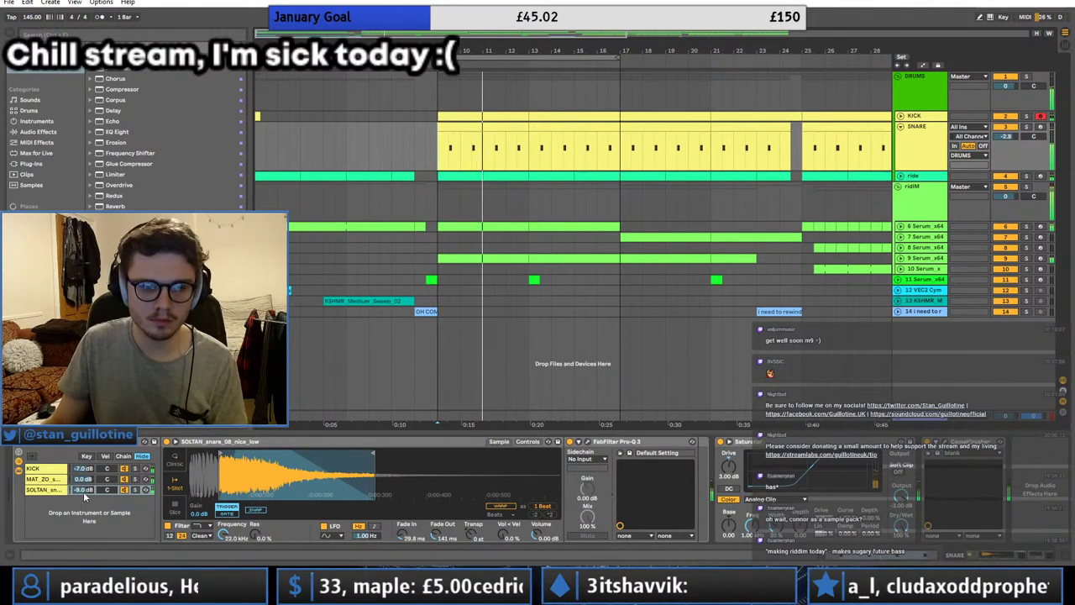
{"action": "mouse_move", "coordinate": [83, 496]}
{"action": "left_mouse_down"}
{"action": "mouse_move", "coordinate": [84, 508]}
{"action": "mouse_move", "coordinate": [84, 494]}
{"action": "left_mouse_up"}
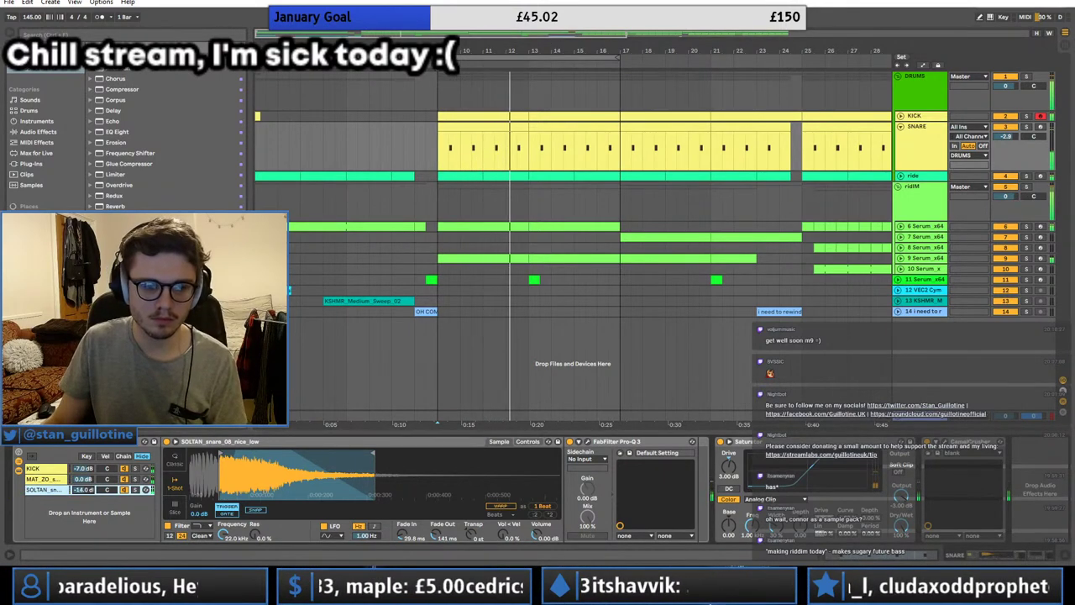
{"action": "left_click_drag", "start_coordinate": [374, 454], "coordinate": [352, 455]}
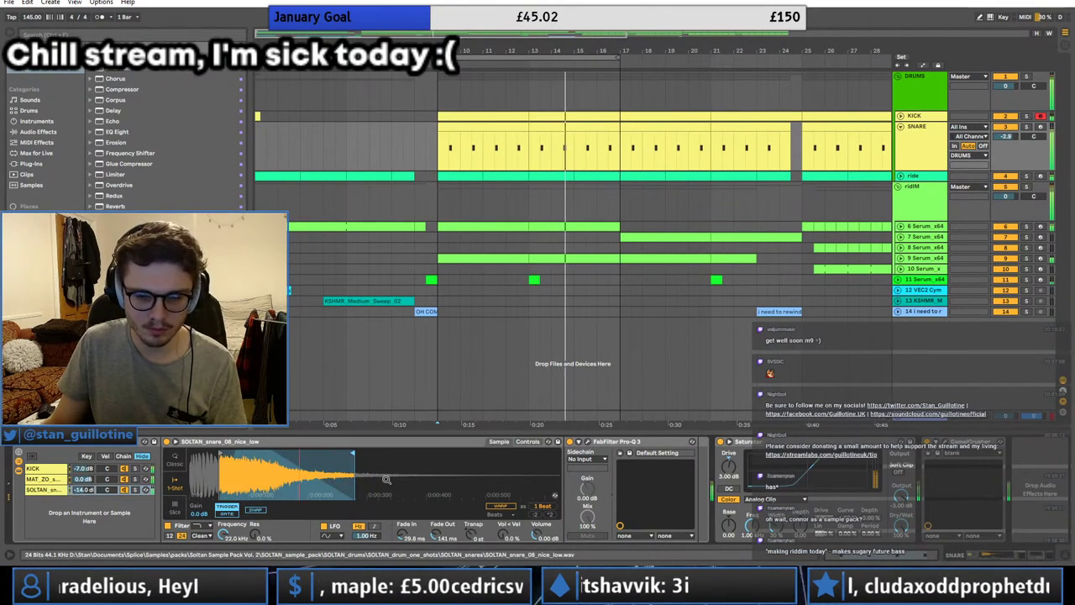
Step: Examine the SOLTAN sampler's classic mode and its filter and pitch envelope controls, then return to the one-shot sample view
{"action": "left_click", "coordinate": [174, 462]}
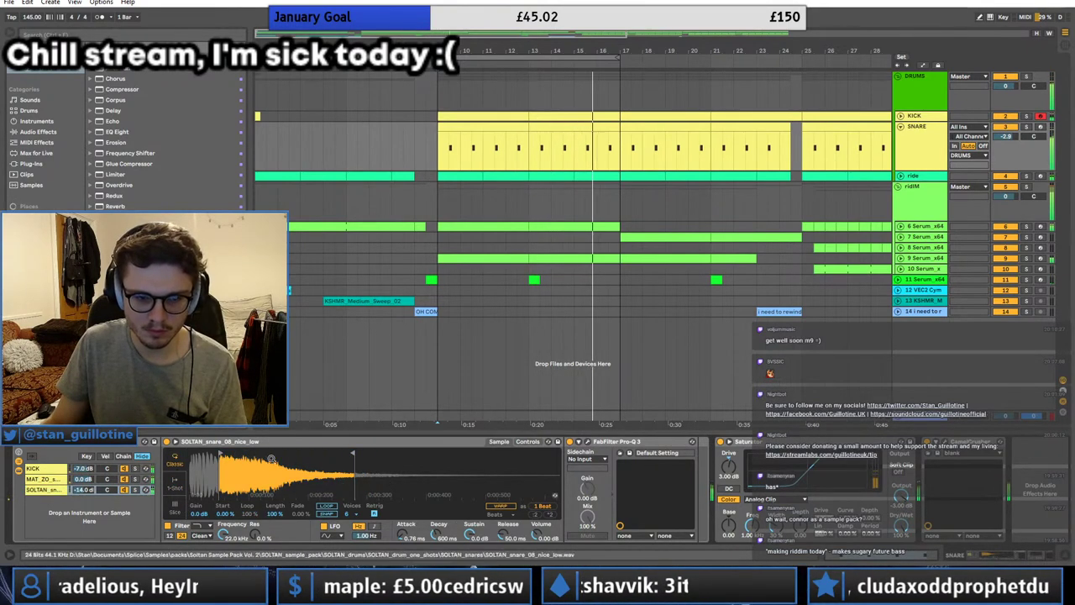
{"action": "left_click", "coordinate": [508, 443]}
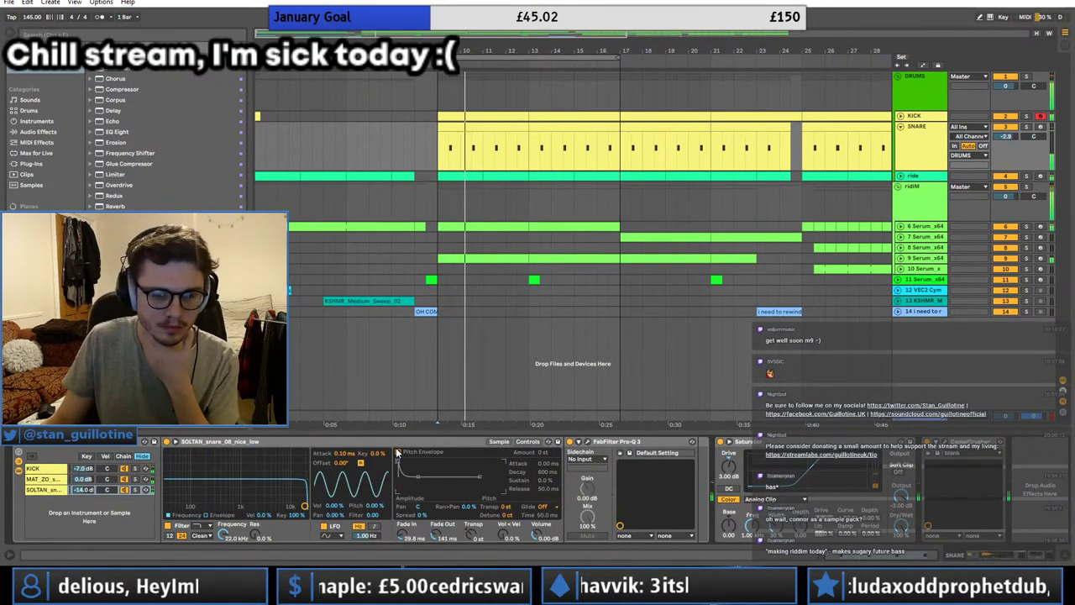
{"action": "left_click", "coordinate": [209, 515]}
{"action": "left_click", "coordinate": [196, 515]}
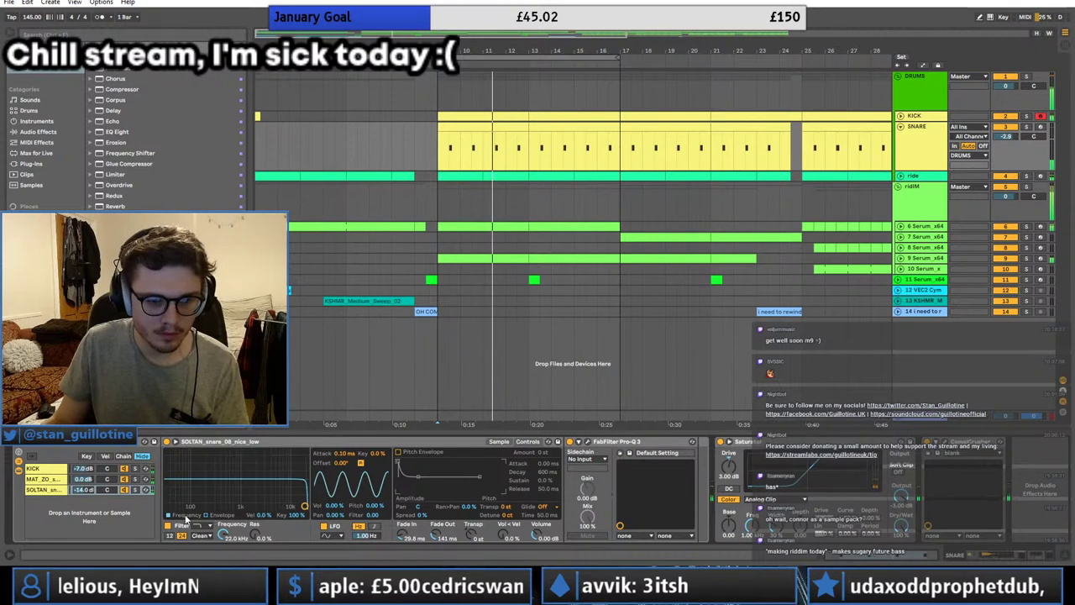
{"action": "left_click", "coordinate": [497, 442]}
Step: Set the SOLTAN snare's fade-in to 30.0 ms and shorten its sample end to give a 79.5 ms fade-out
{"action": "left_click_drag", "start_coordinate": [451, 539], "coordinate": [451, 555]}
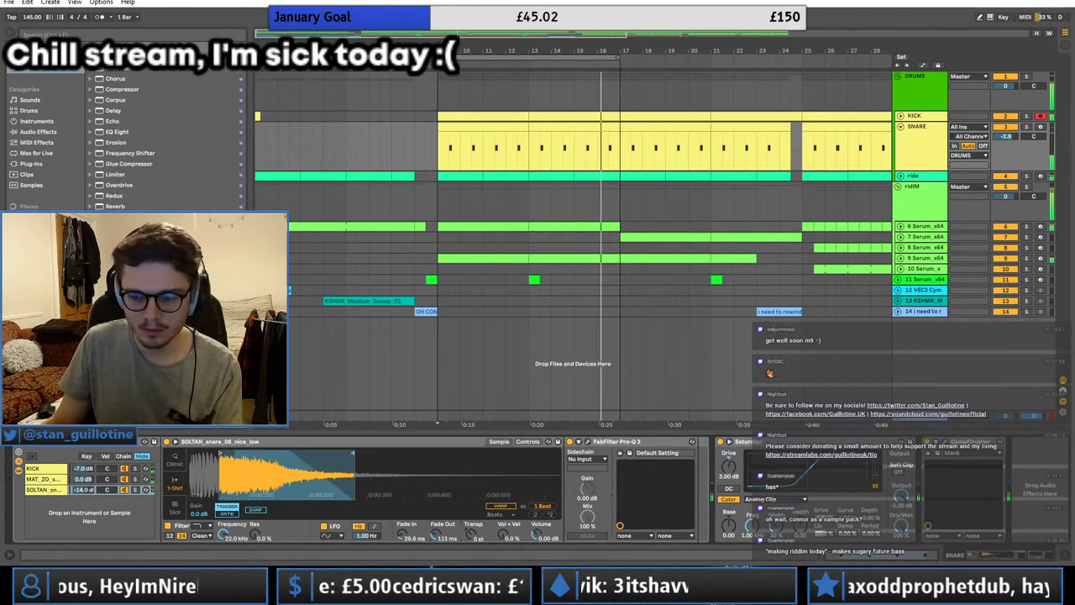
{"action": "key", "text": "space"}
{"action": "key", "text": "space"}
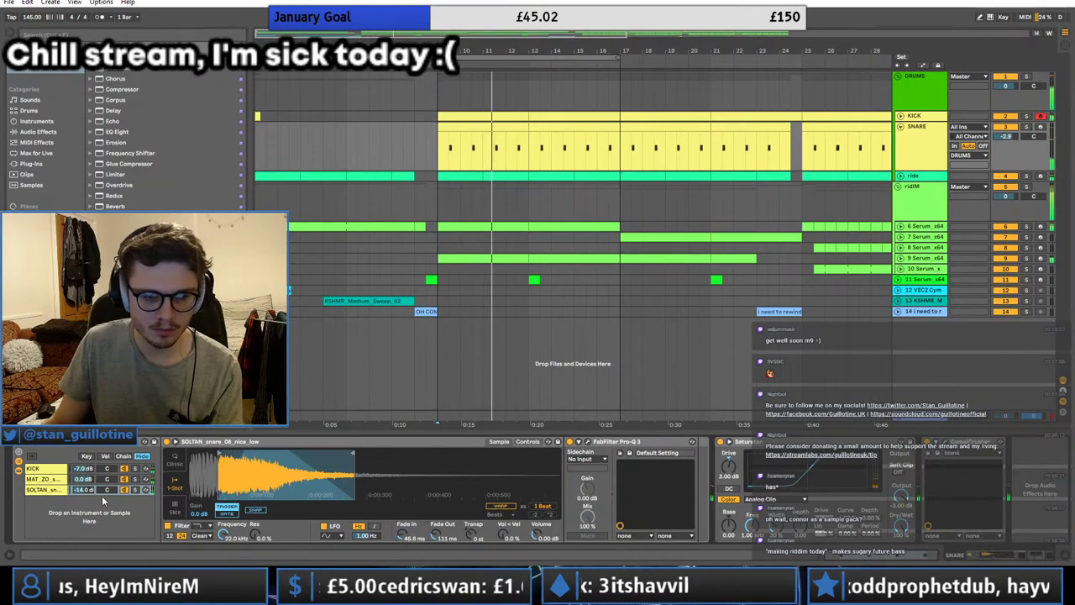
{"action": "left_click", "coordinate": [47, 479]}
{"action": "left_click", "coordinate": [51, 489]}
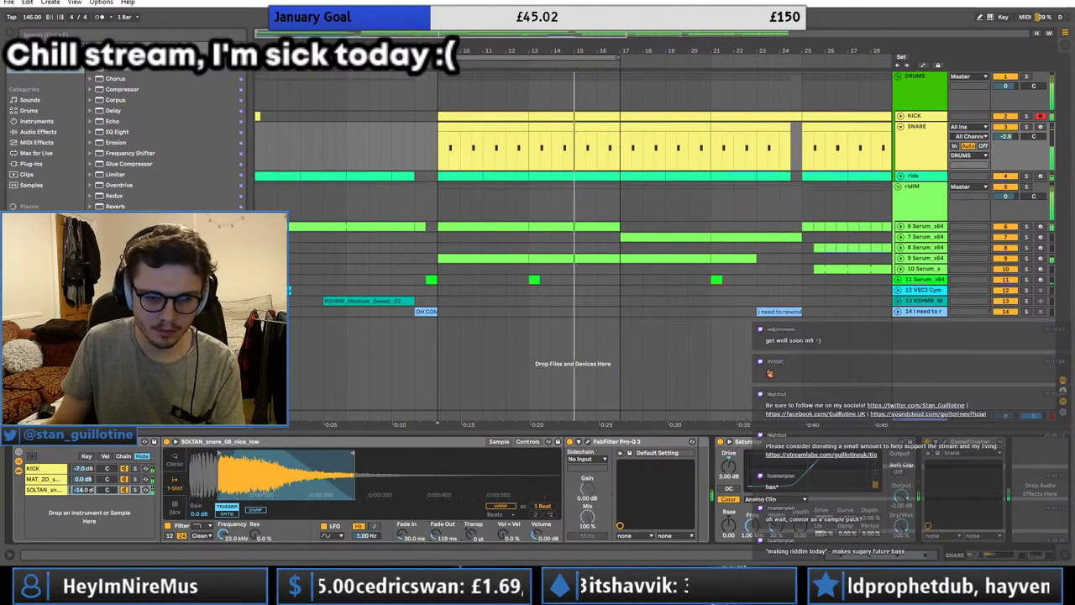
{"action": "mouse_move", "coordinate": [353, 461]}
{"action": "left_mouse_down"}
{"action": "mouse_move", "coordinate": [314, 453]}
{"action": "mouse_move", "coordinate": [330, 452]}
{"action": "left_mouse_up"}
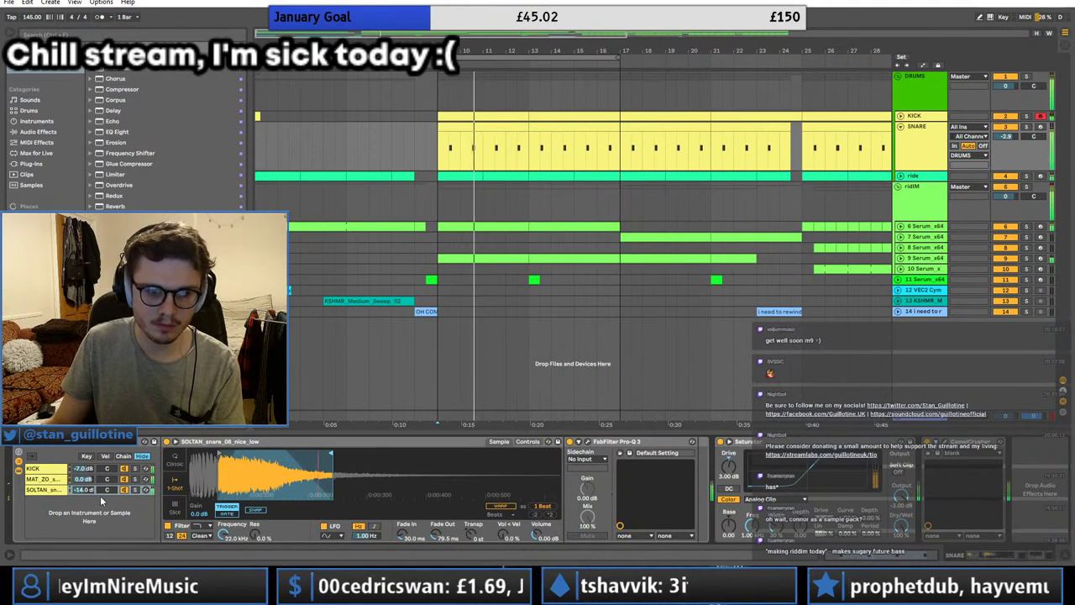
Step: Audition the SOLTAN chain on its own, then all the snare rack's layers with the SNARE track soloed
{"action": "left_click", "coordinate": [131, 490]}
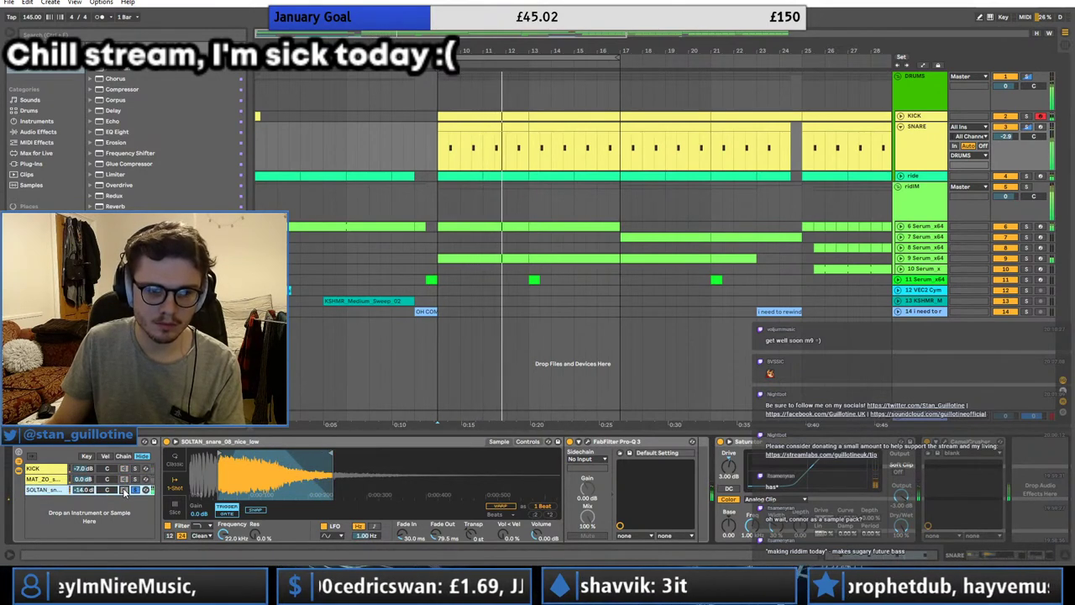
{"action": "left_click", "coordinate": [1026, 126]}
{"action": "key", "text": "space"}
{"action": "key", "text": "space"}
{"action": "left_click", "coordinate": [1027, 127]}
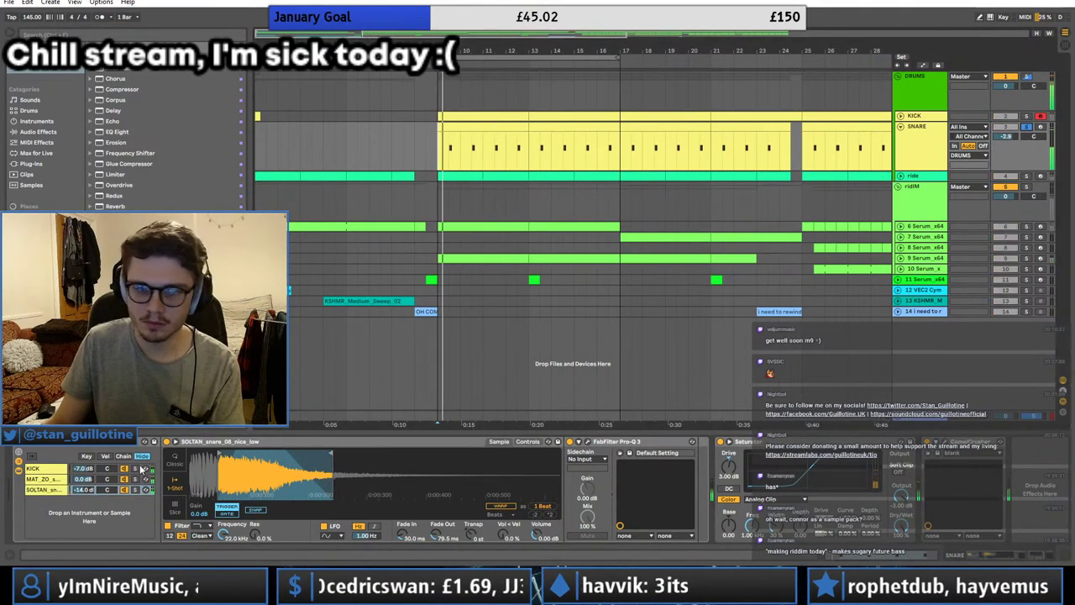
Step: Set the snare rack's KICK chain to -9.0 dB and its SOLTAN chain to -10.0 dB
{"action": "mouse_move", "coordinate": [84, 467]}
{"action": "left_mouse_down"}
{"action": "mouse_move", "coordinate": [84, 447]}
{"action": "mouse_move", "coordinate": [95, 470]}
{"action": "left_mouse_up"}
{"action": "left_click", "coordinate": [84, 490]}
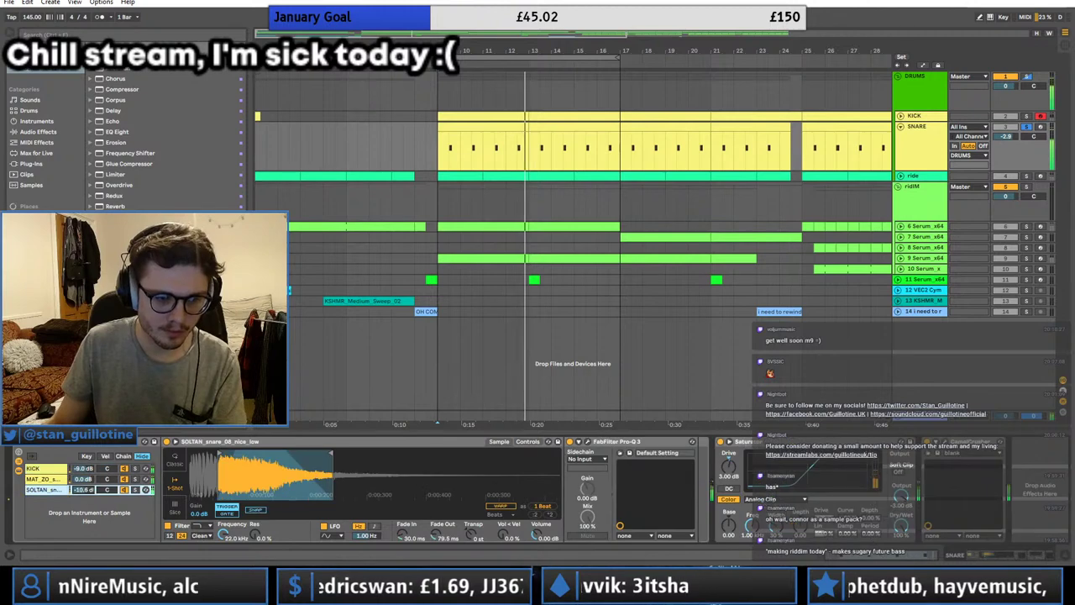
{"action": "type", "text": "-10"}
{"action": "key", "text": "Return"}
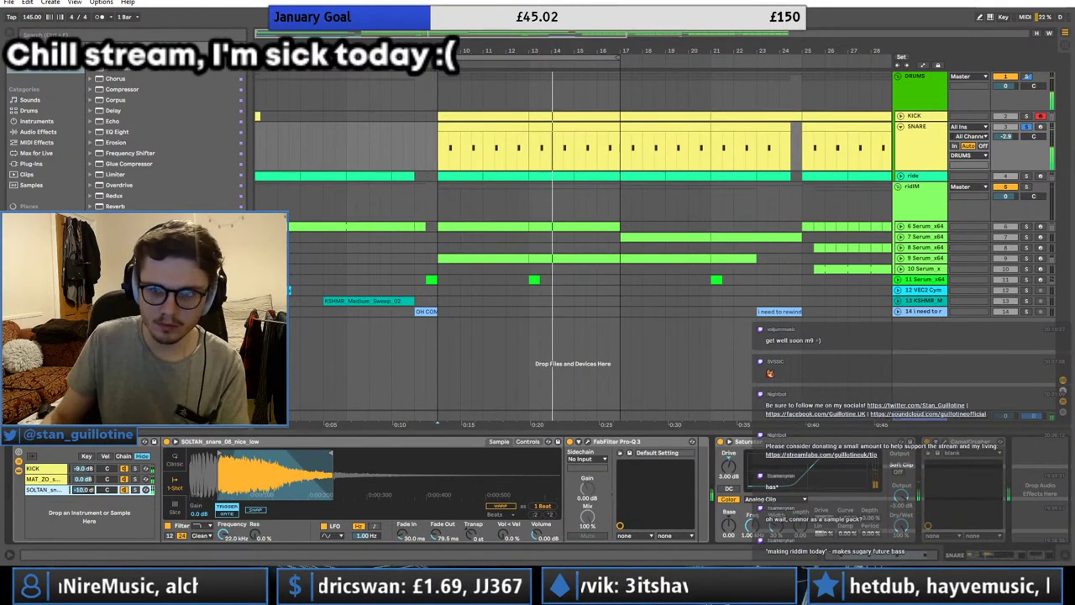
Step: Unsolo the SNARE track and lower the SOLTAN chain to -16.5 dB against the full mix
{"action": "left_click", "coordinate": [1026, 127]}
{"action": "key", "text": "space"}
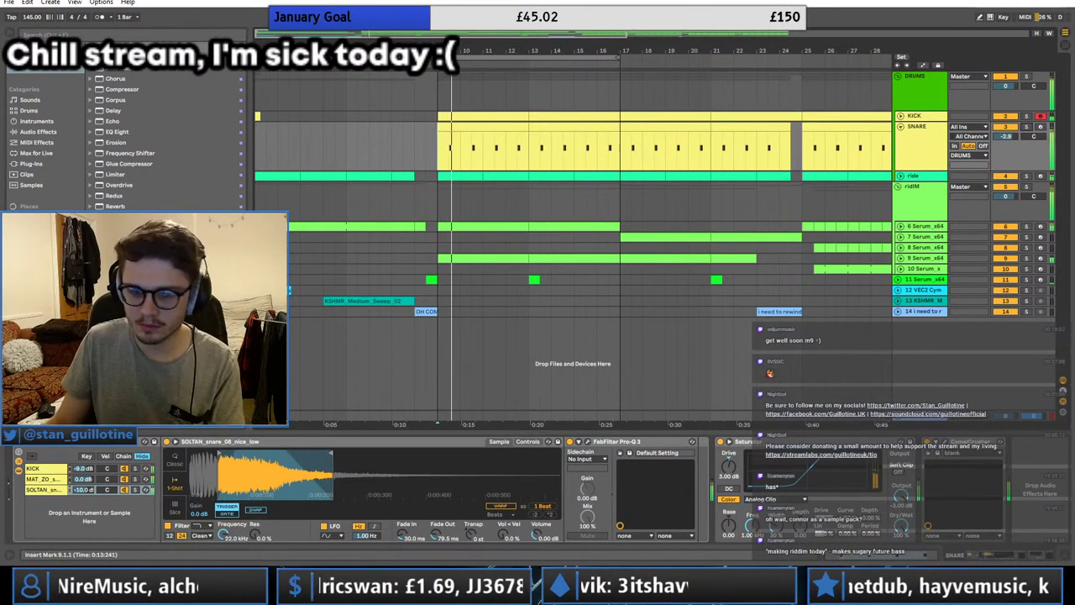
{"action": "left_click_drag", "start_coordinate": [85, 490], "coordinate": [85, 508]}
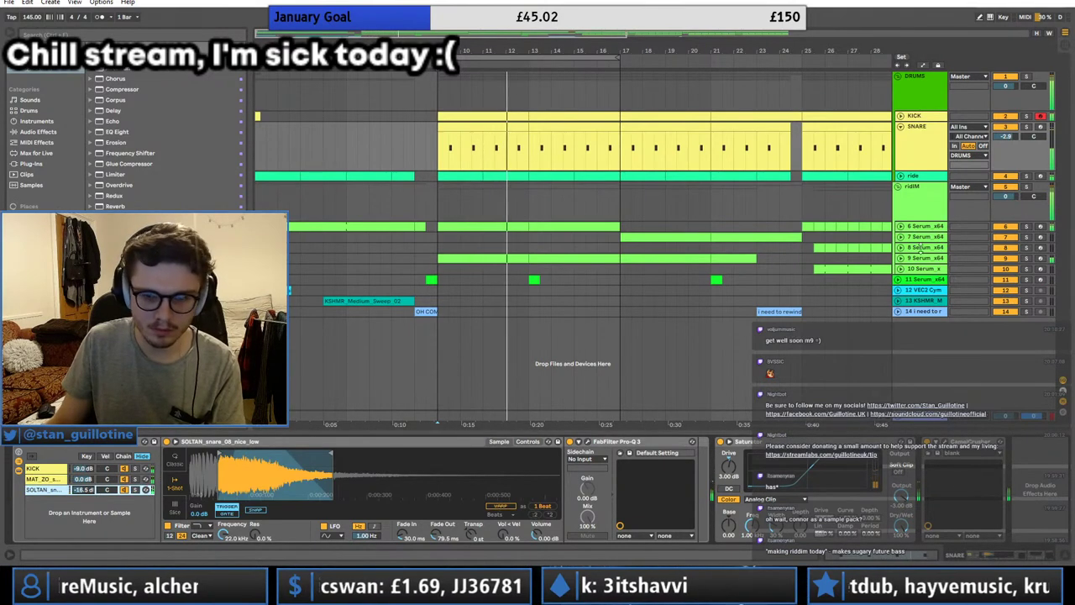
Step: Fold the SNARE track and copy its clips into the intro, trimming the last one to 3 bars
{"action": "left_click", "coordinate": [912, 136]}
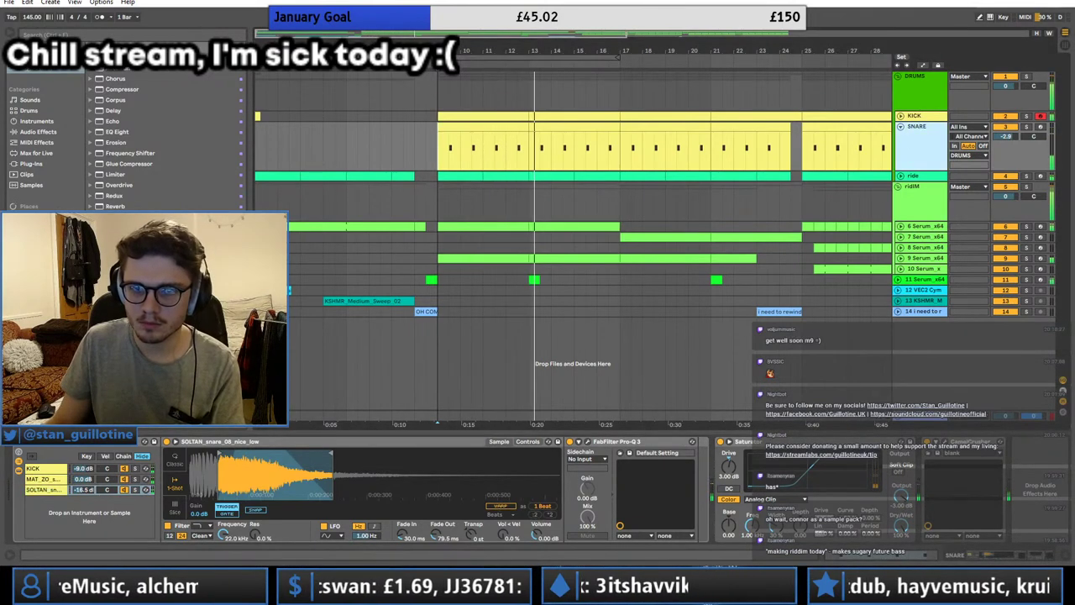
{"action": "left_click", "coordinate": [900, 127]}
{"action": "left_click_drag", "start_coordinate": [626, 34], "coordinate": [737, 35]}
{"action": "left_click", "coordinate": [595, 89]}
{"action": "left_click", "coordinate": [376, 128]}
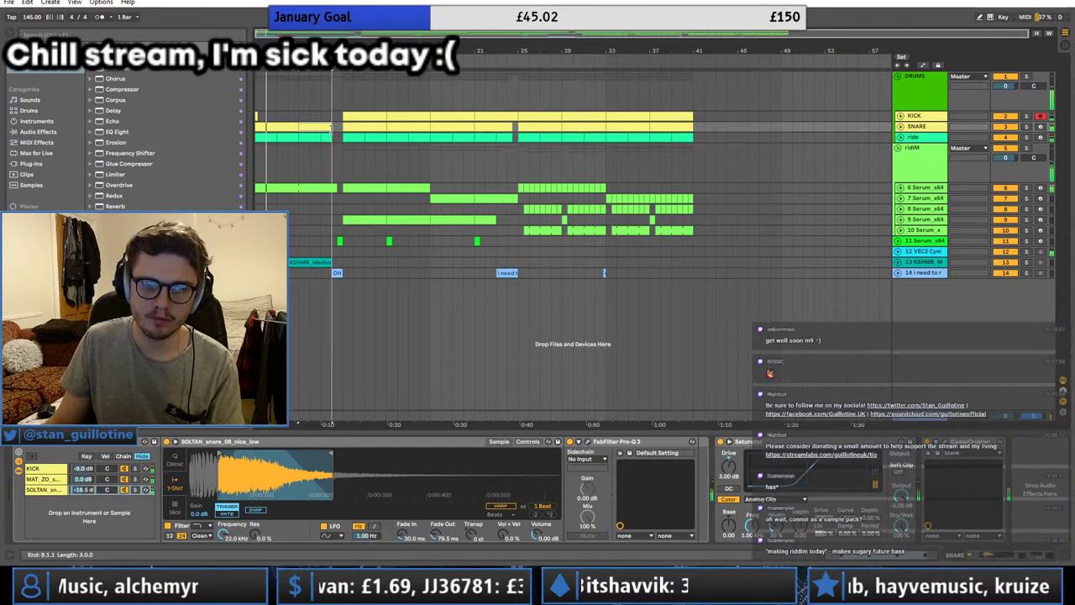
Step: Check the rack's KICK chain with its Cymatics - Kick 63 sample while replaying the intro
{"action": "left_click", "coordinate": [50, 470]}
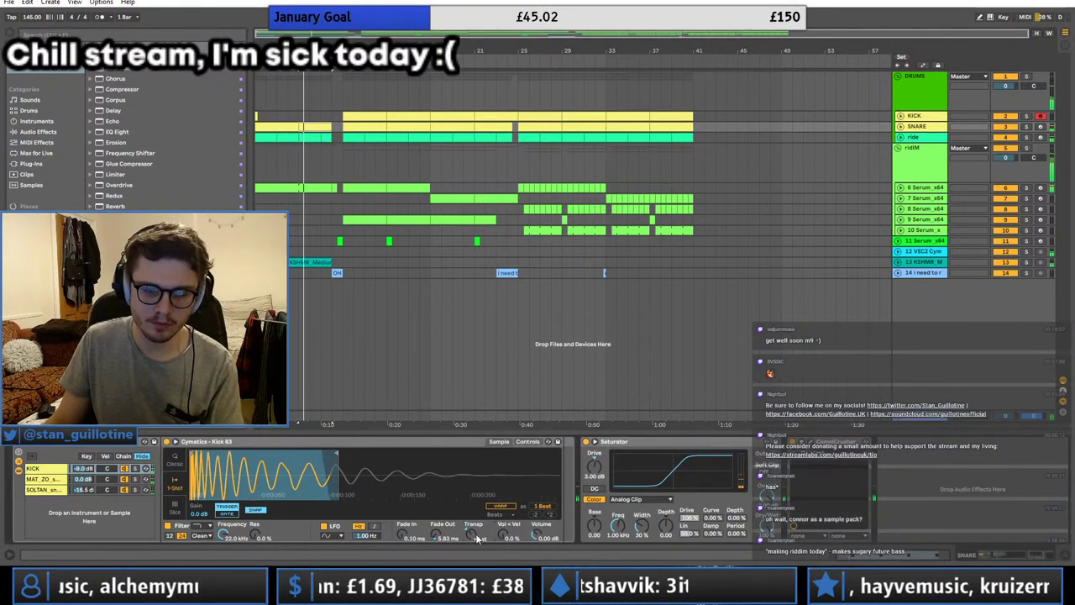
{"action": "key", "text": "space"}
{"action": "key", "text": "space"}
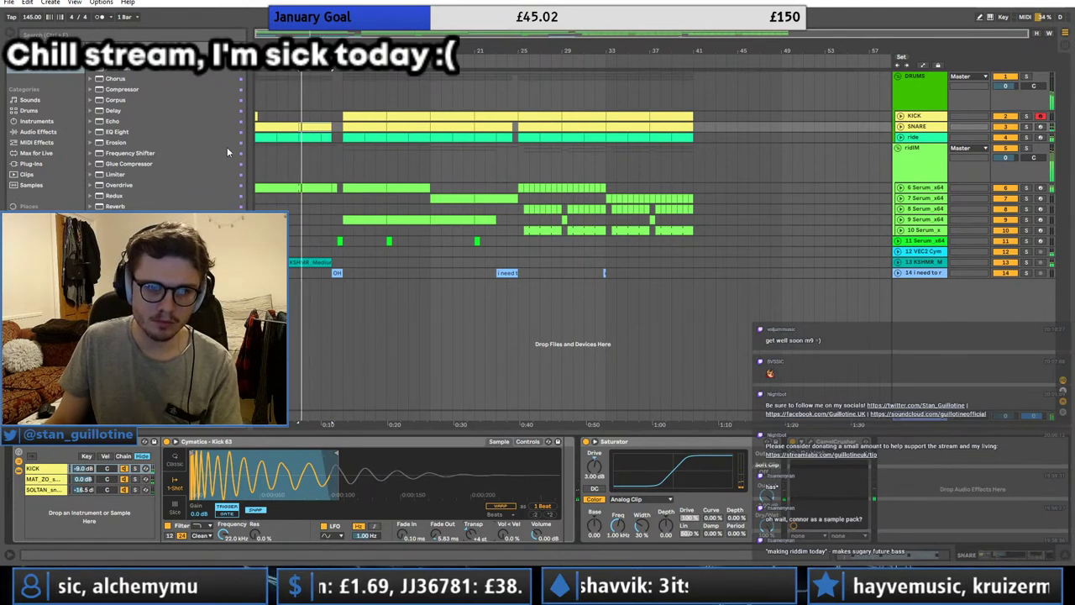
Step: Replay the intro while browsing the sample folders, folding the TriSamples - 808 Trapstep Pack Vol 2 folder
{"action": "left_click", "coordinate": [272, 126]}
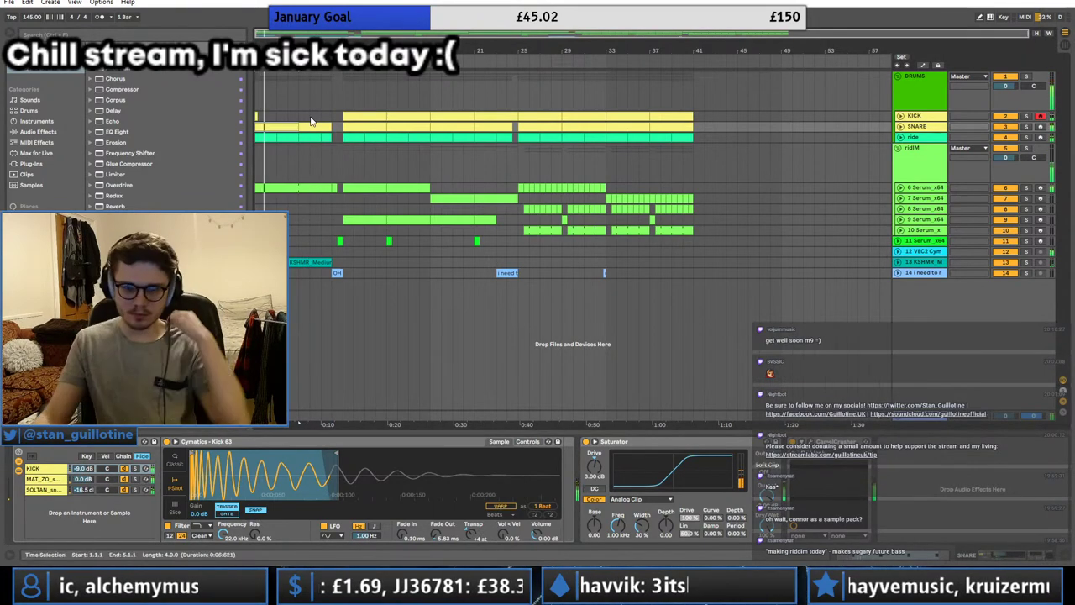
{"action": "left_click", "coordinate": [28, 110]}
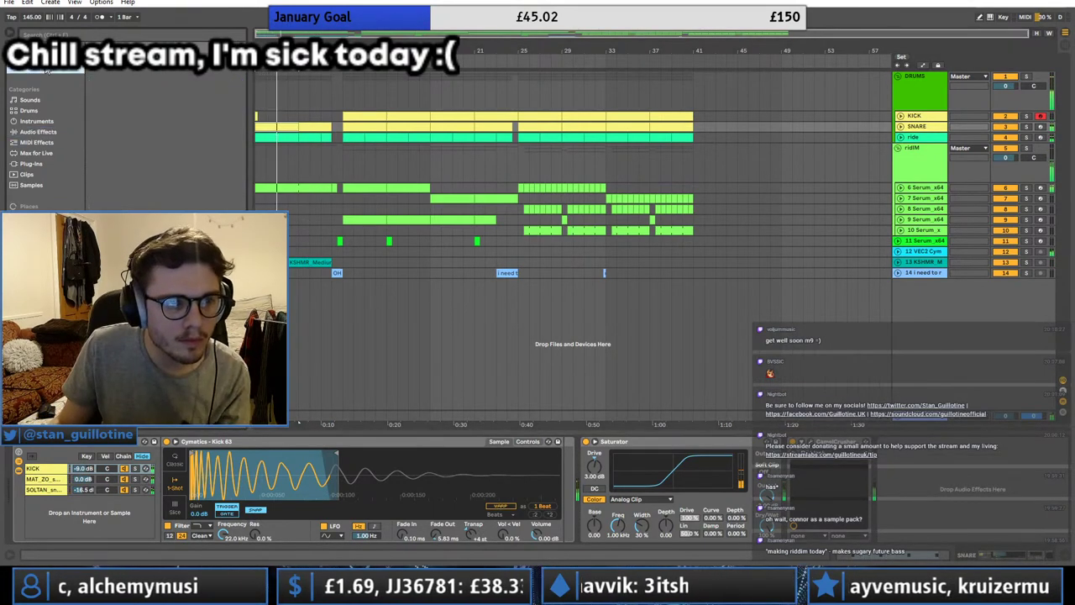
{"action": "scroll", "coordinate": [95, 124], "scroll_direction": "up", "scroll_amount": 5}
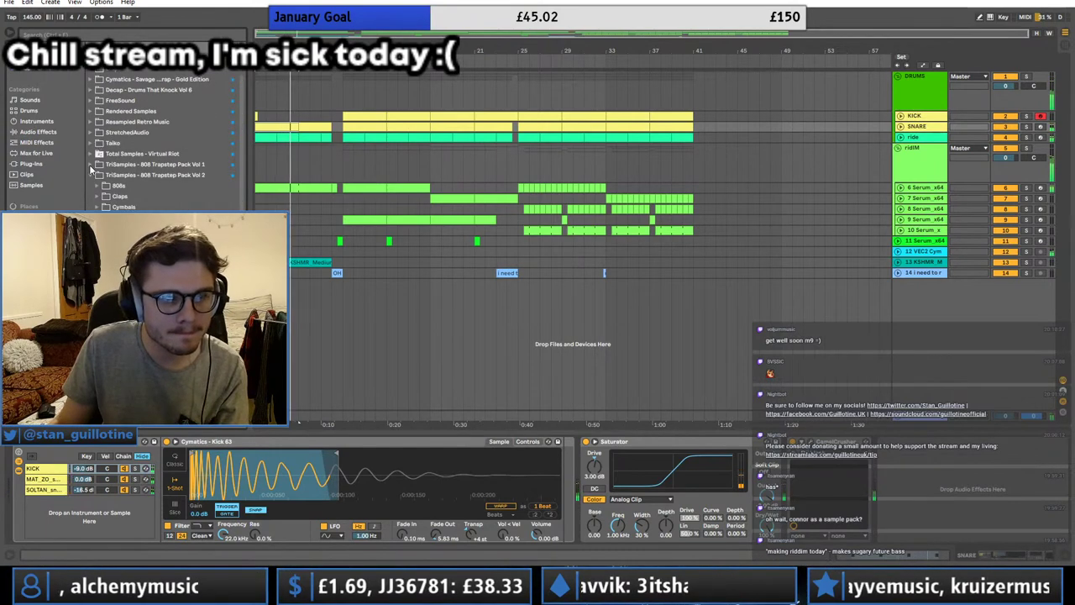
{"action": "left_click", "coordinate": [91, 171]}
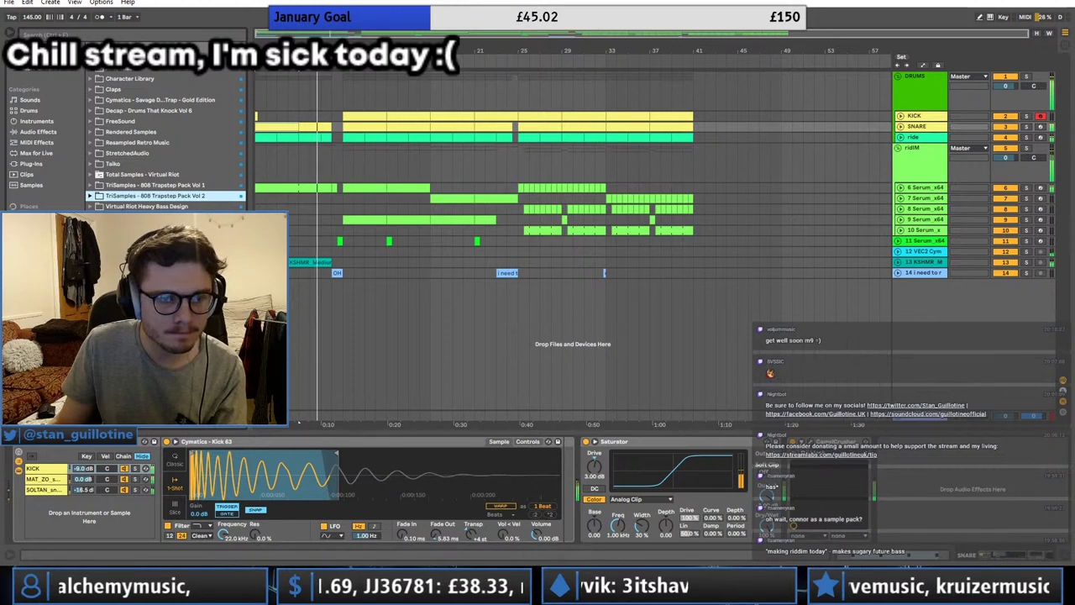
Step: Add FabFilter Pro-Q 3 to the SNARE track and create a 30 dB/oct low cut at about 63 Hz
{"action": "left_click", "coordinate": [47, 121]}
{"action": "left_click", "coordinate": [52, 132]}
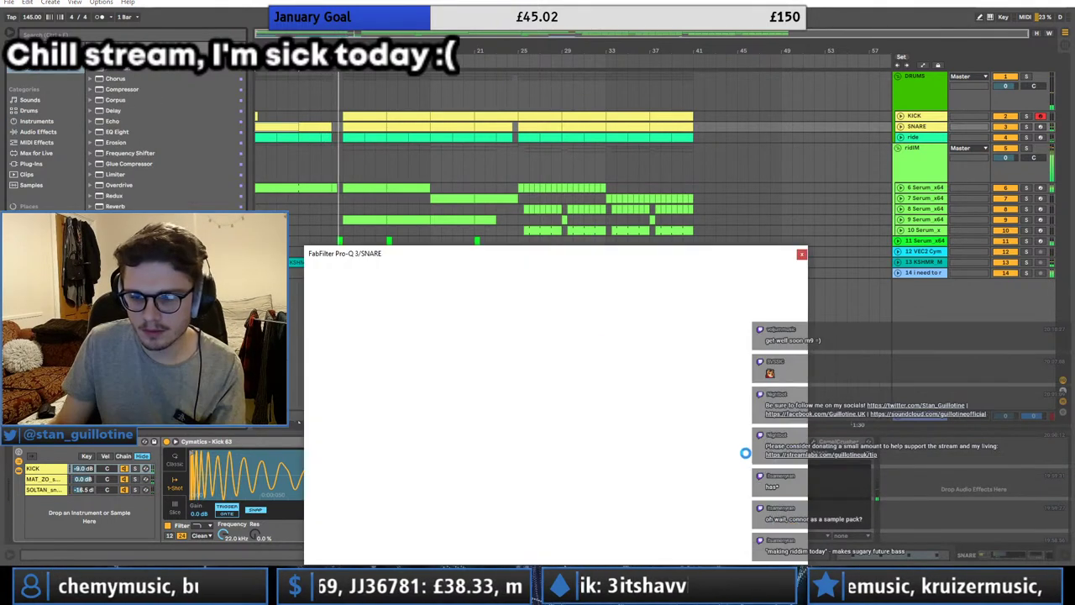
{"action": "left_click_drag", "start_coordinate": [538, 256], "coordinate": [598, 205]}
{"action": "left_click_drag", "start_coordinate": [393, 325], "coordinate": [476, 334]}
{"action": "left_click", "coordinate": [511, 307]}
{"action": "left_click", "coordinate": [518, 368]}
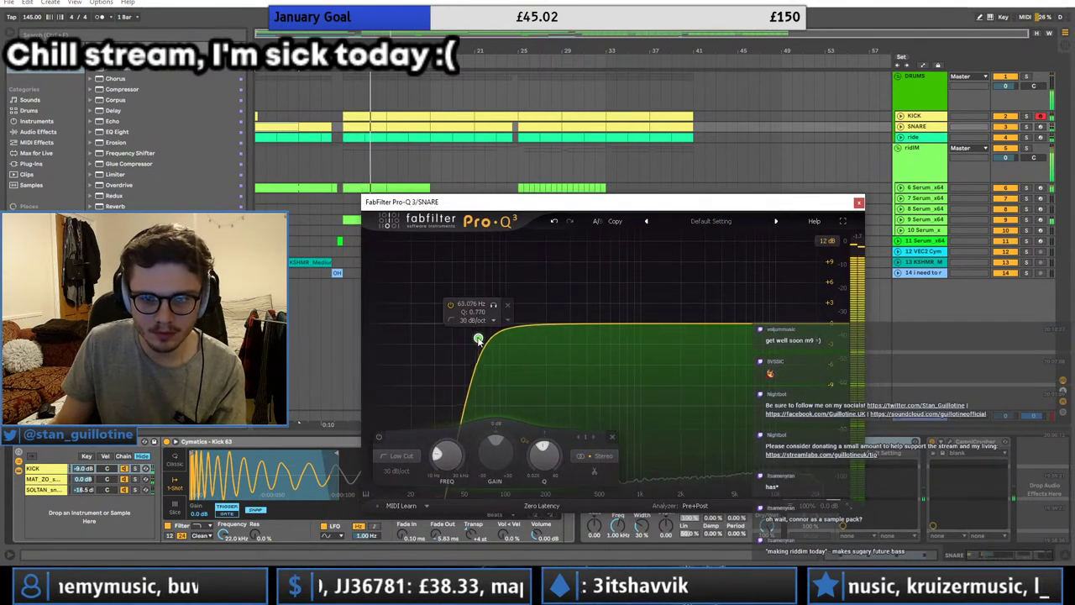
Step: Set the SNARE equalizer's low-cut frequency to 60 Hz and close the plug-in window
{"action": "left_click", "coordinate": [468, 300]}
{"action": "type", "text": "50"}
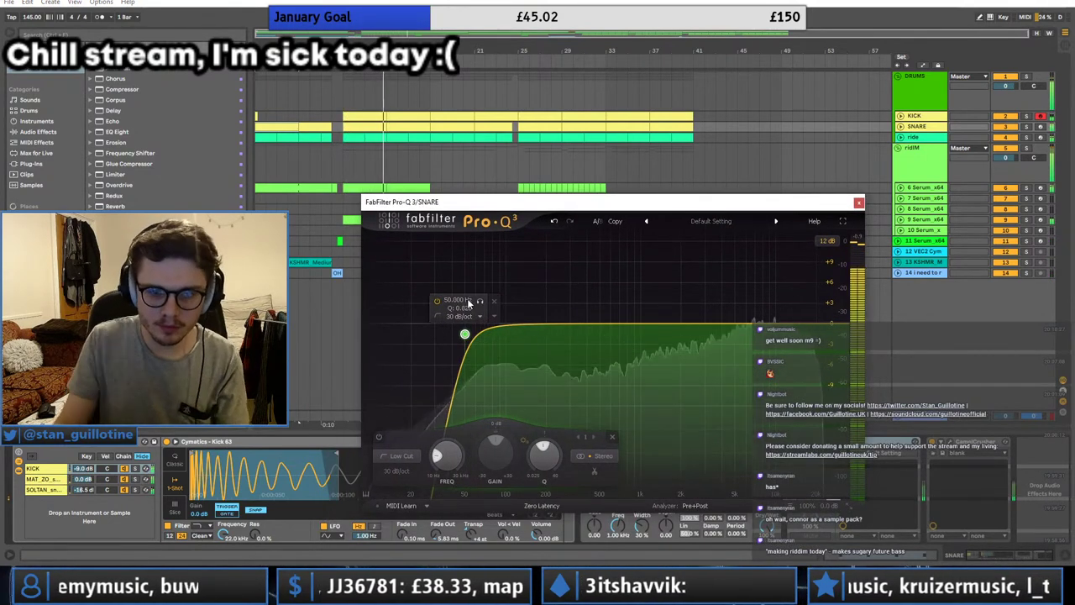
{"action": "key", "text": "Return"}
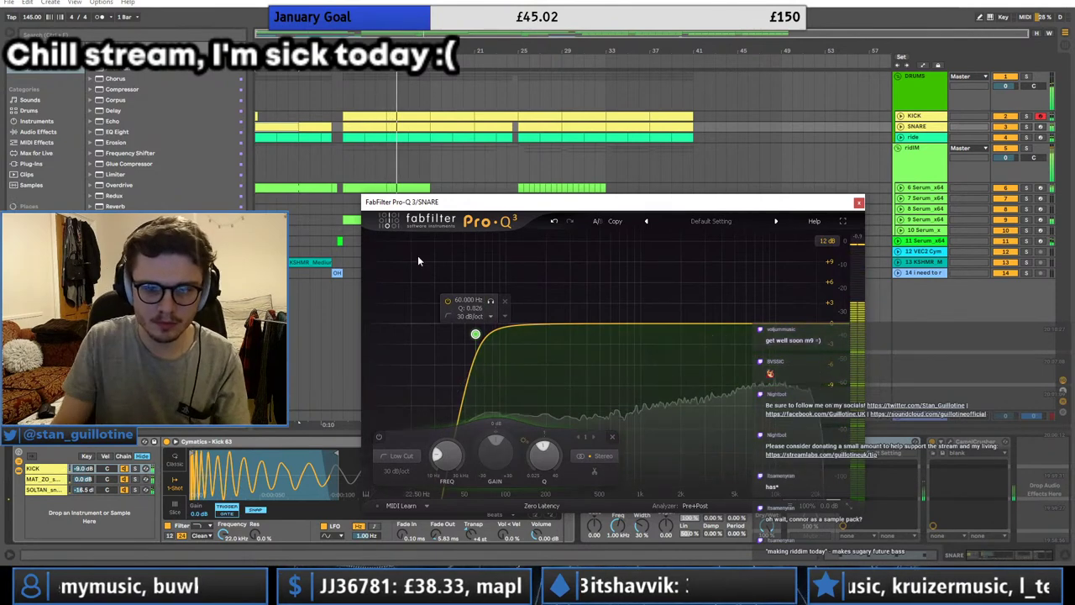
{"action": "left_click", "coordinate": [859, 202]}
Step: Fold the riddim group and rename it RIDDIM NOISE
{"action": "left_click", "coordinate": [898, 151]}
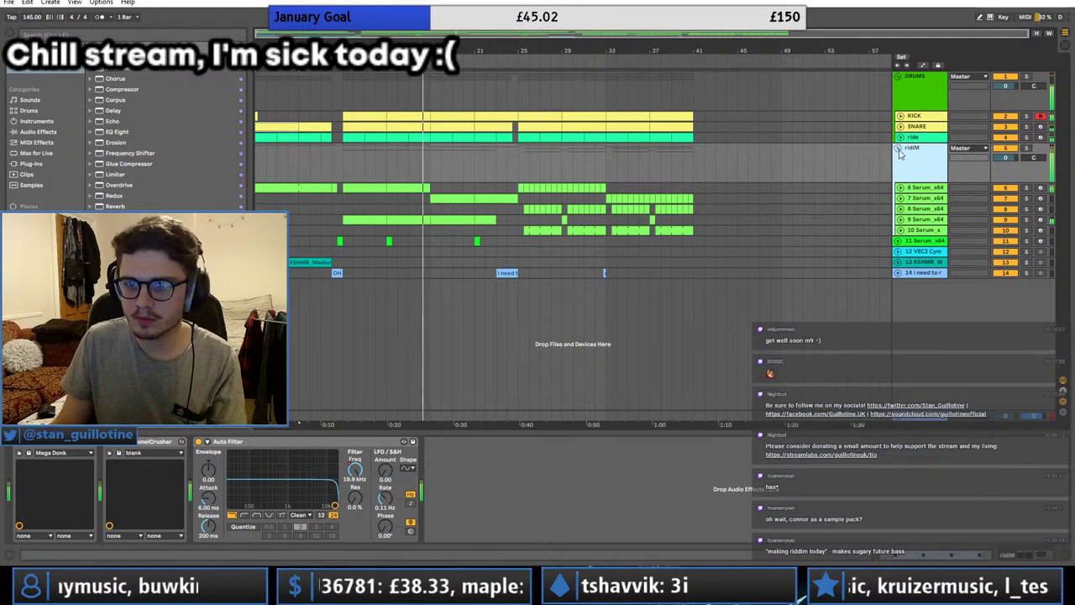
{"action": "left_click", "coordinate": [897, 148]}
{"action": "type", "text": "RIDDIM NOISE"}
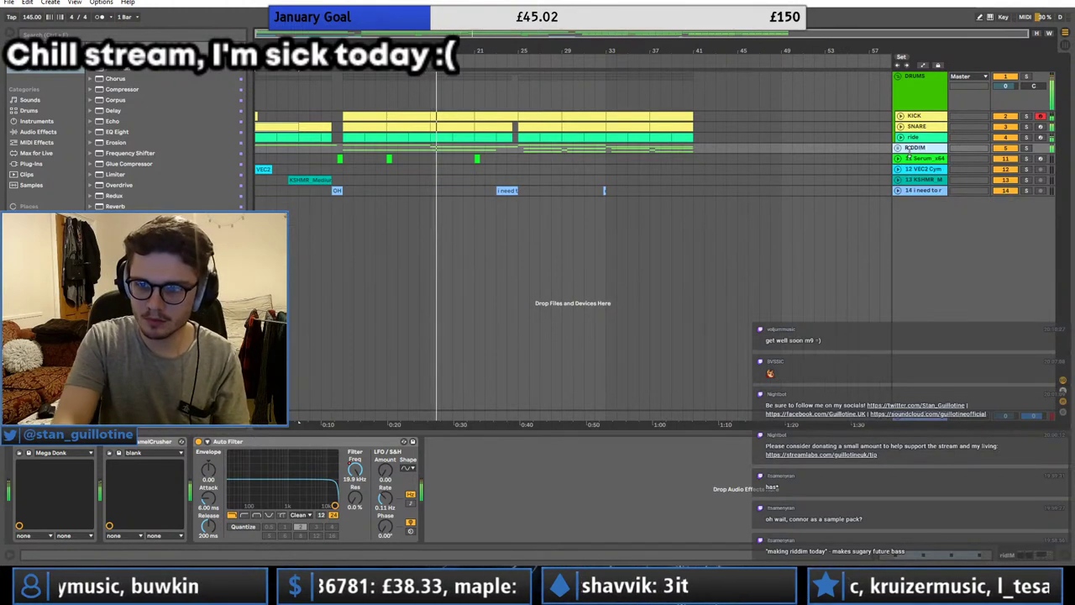
{"action": "key", "text": "Return"}
Step: Group the RIDDIM NOISE group with the Serum_x64 track below it and name the new group DROP
{"action": "left_click", "coordinate": [930, 158]}
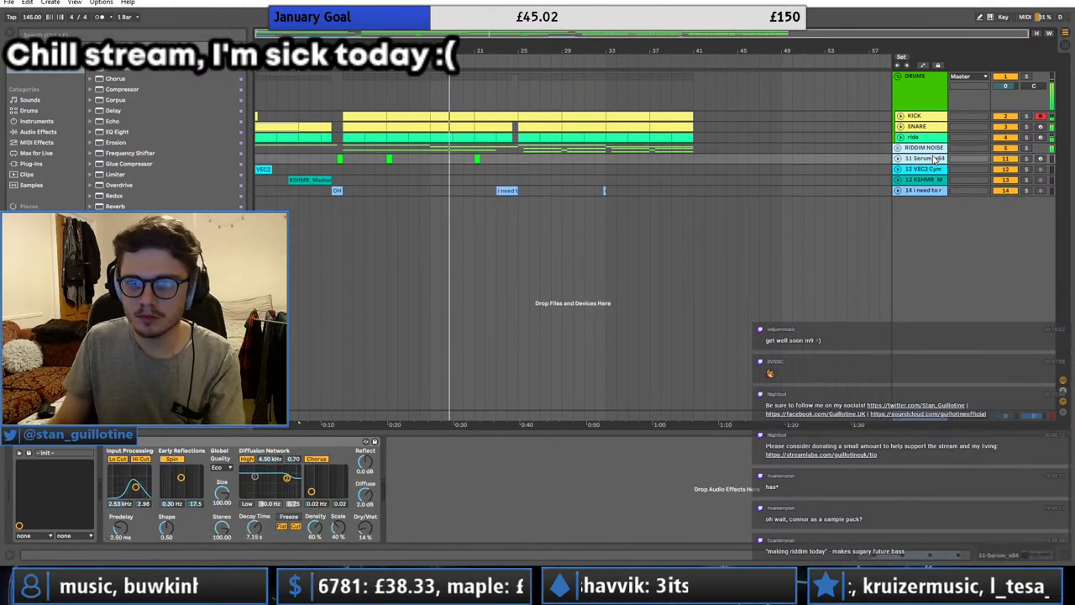
{"action": "key", "text": "ctrl+g"}
{"action": "key", "text": "ctrl+r"}
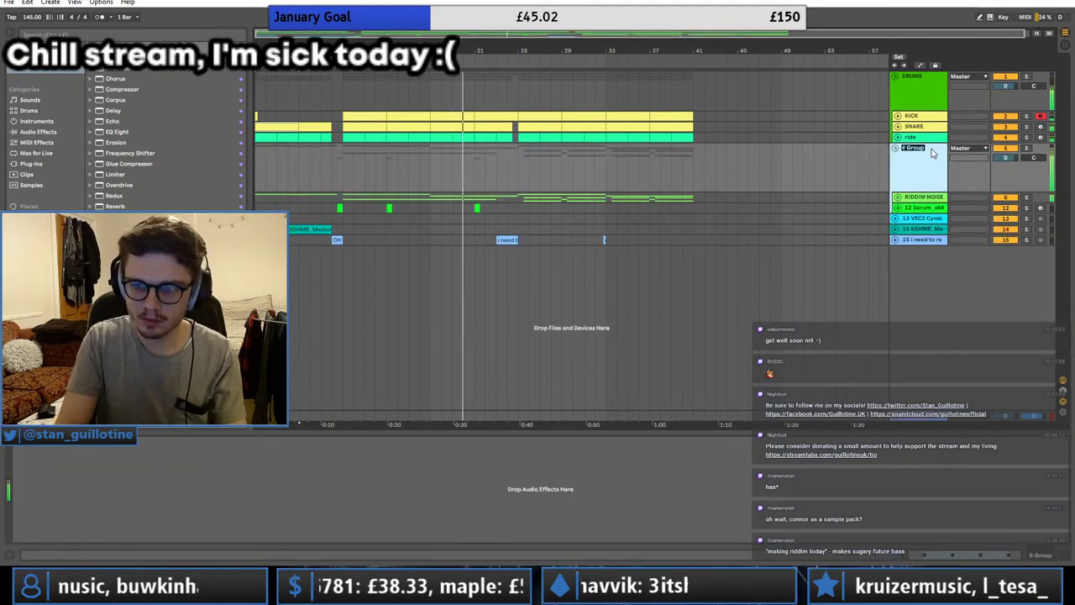
{"action": "type", "text": "DROP"}
Step: Colour the DROP group blue and fold both the DROP and DRUMS groups
{"action": "right_click", "coordinate": [935, 155]}
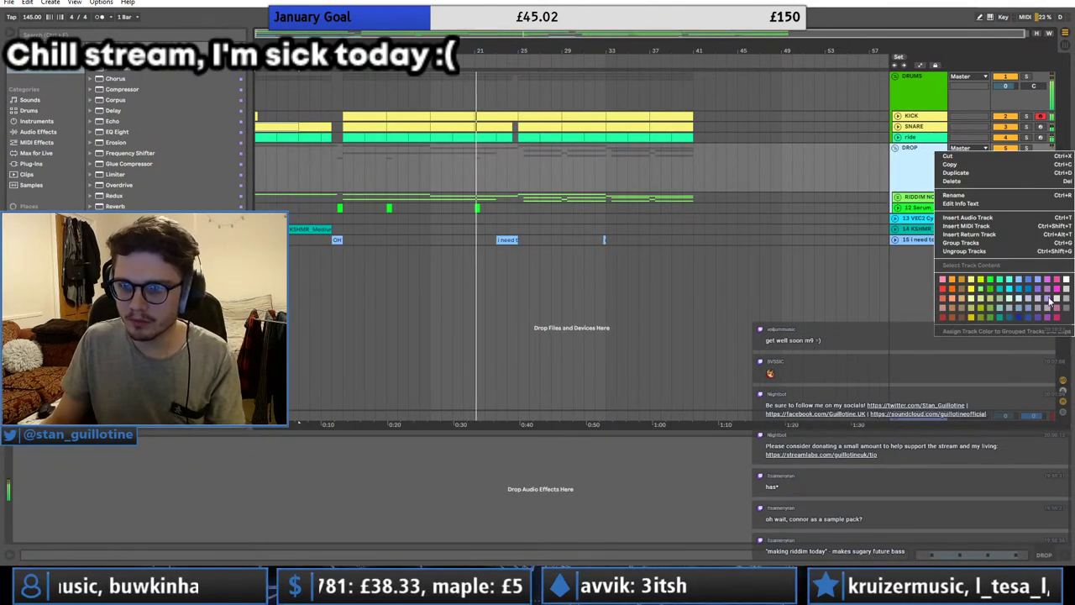
{"action": "left_click", "coordinate": [1030, 290]}
{"action": "left_click", "coordinate": [895, 147]}
{"action": "left_click", "coordinate": [916, 108]}
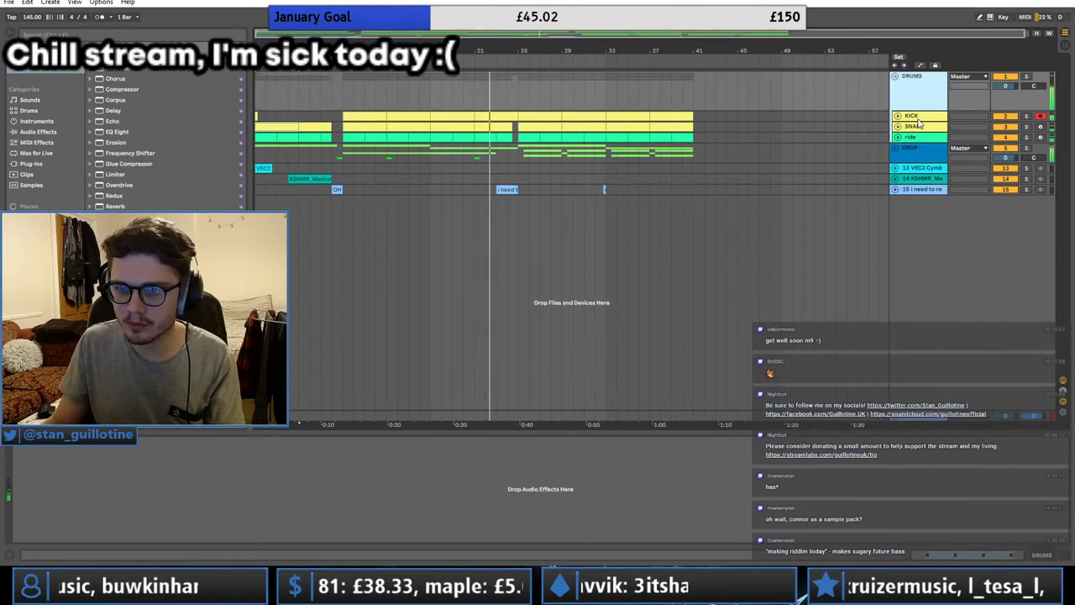
{"action": "left_click", "coordinate": [895, 77]}
Step: Group the VEC2 cymbal, KSHMR and vocal sample tracks as FX and fold the group
{"action": "left_click", "coordinate": [922, 128]}
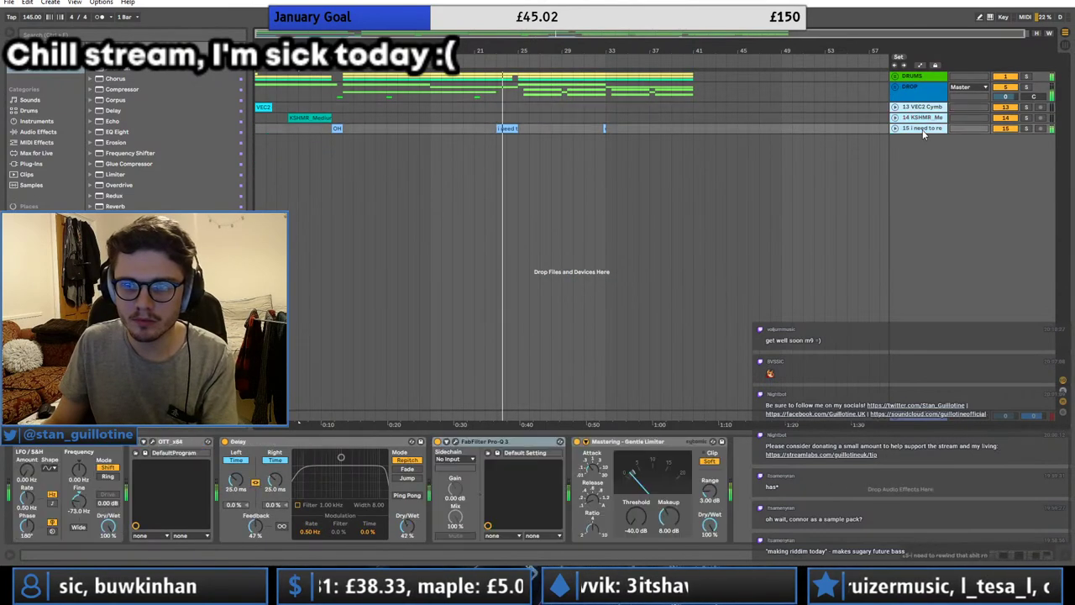
{"action": "key", "text": "ctrl+g"}
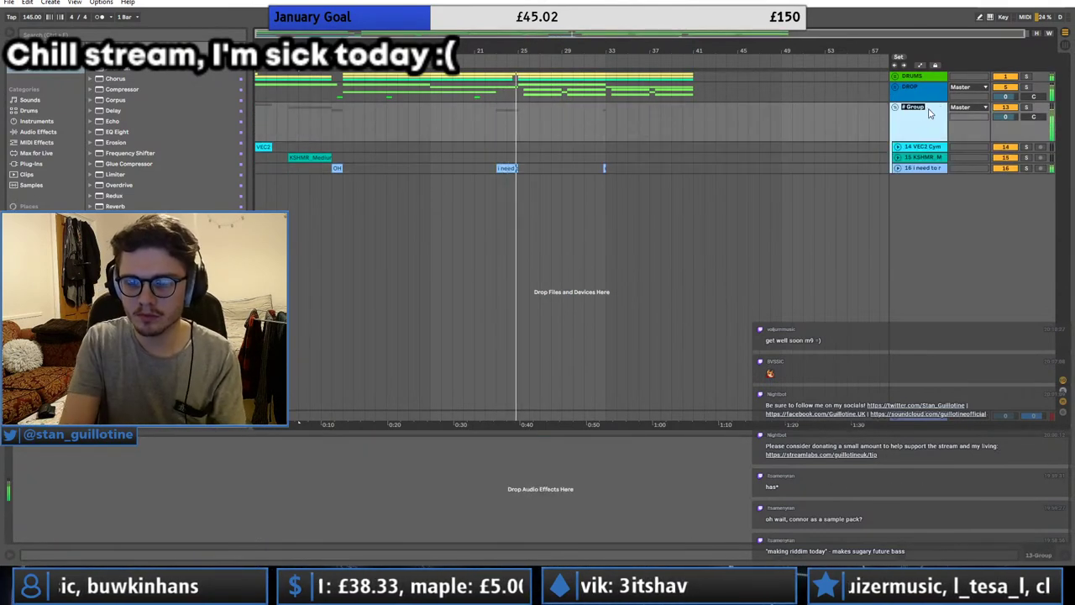
{"action": "left_click", "coordinate": [896, 108]}
Step: Replay from bar 25, unfold DRUMS and extend the end of the snare rack's Cymatics - Kick 63 sample
{"action": "left_click", "coordinate": [694, 109]}
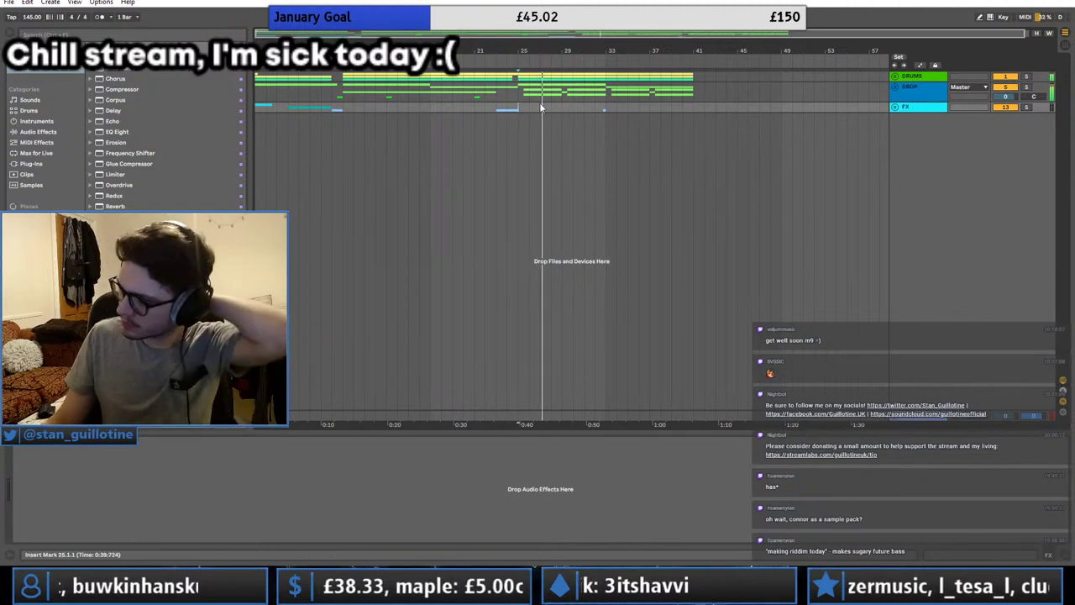
{"action": "left_click", "coordinate": [895, 77]}
{"action": "left_click", "coordinate": [540, 126]}
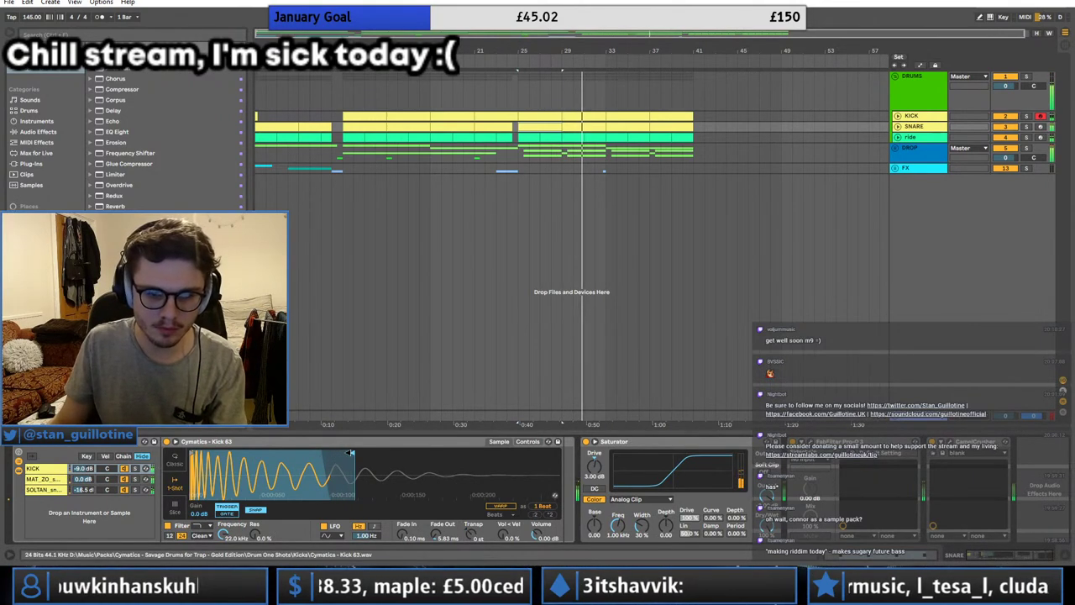
{"action": "mouse_move", "coordinate": [333, 455]}
{"action": "left_mouse_down"}
{"action": "mouse_move", "coordinate": [403, 452]}
{"action": "mouse_move", "coordinate": [380, 453]}
{"action": "left_mouse_up"}
Step: Raise the snare rack's KICK chain to -4.0 dB with SNARE soloed, and restore the full mix
{"action": "left_click", "coordinate": [1028, 126]}
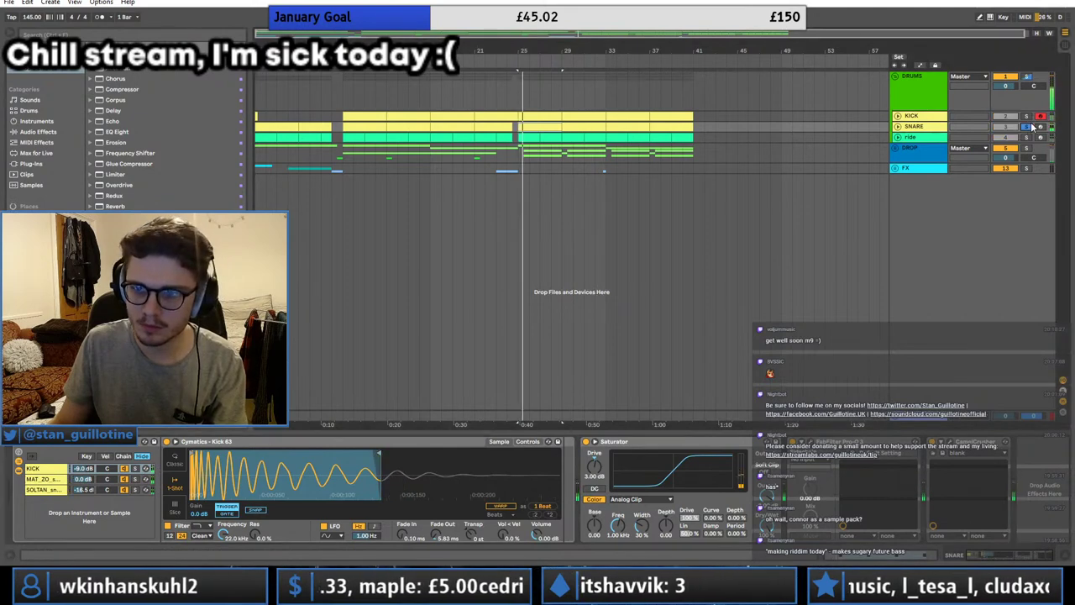
{"action": "left_click_drag", "start_coordinate": [86, 471], "coordinate": [86, 457]}
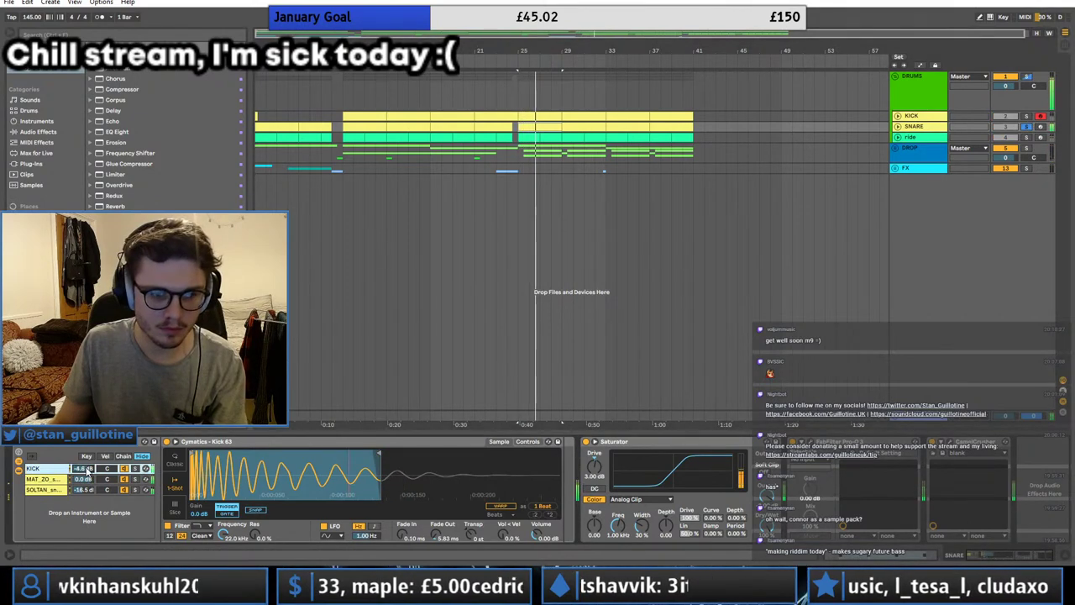
{"action": "left_click", "coordinate": [1027, 126]}
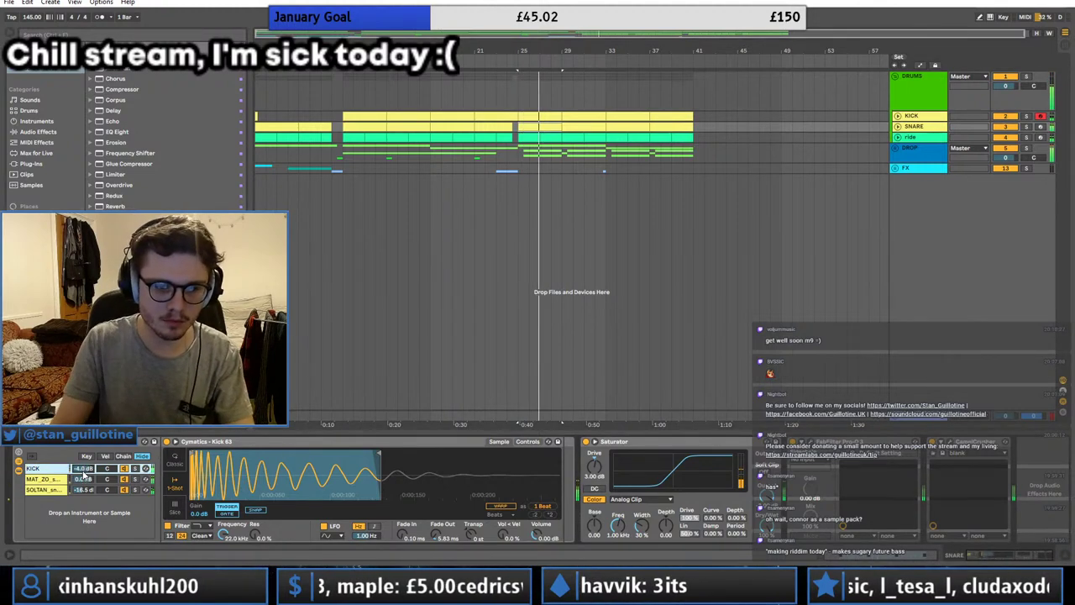
Step: Raise the SOLTAN chain to -15.2 dB and extend its snare sample's tail, with Fade In at 59.3 ms and Fade Out at 205 ms
{"action": "left_click", "coordinate": [46, 489]}
{"action": "left_click_drag", "start_coordinate": [331, 453], "coordinate": [420, 453]}
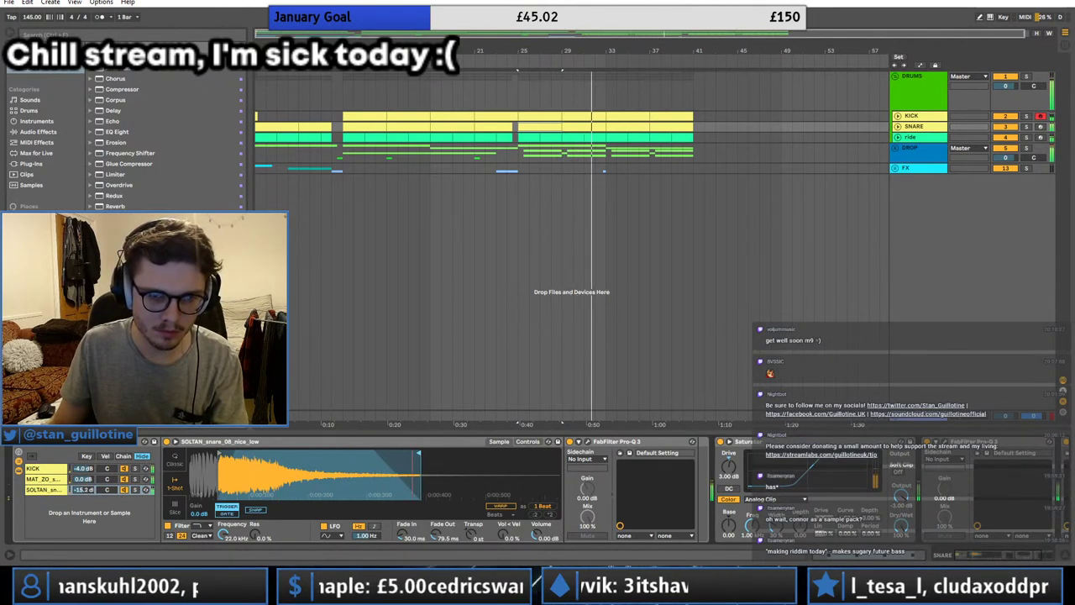
{"action": "left_click", "coordinate": [383, 128]}
{"action": "key", "text": "space"}
{"action": "key", "text": "space"}
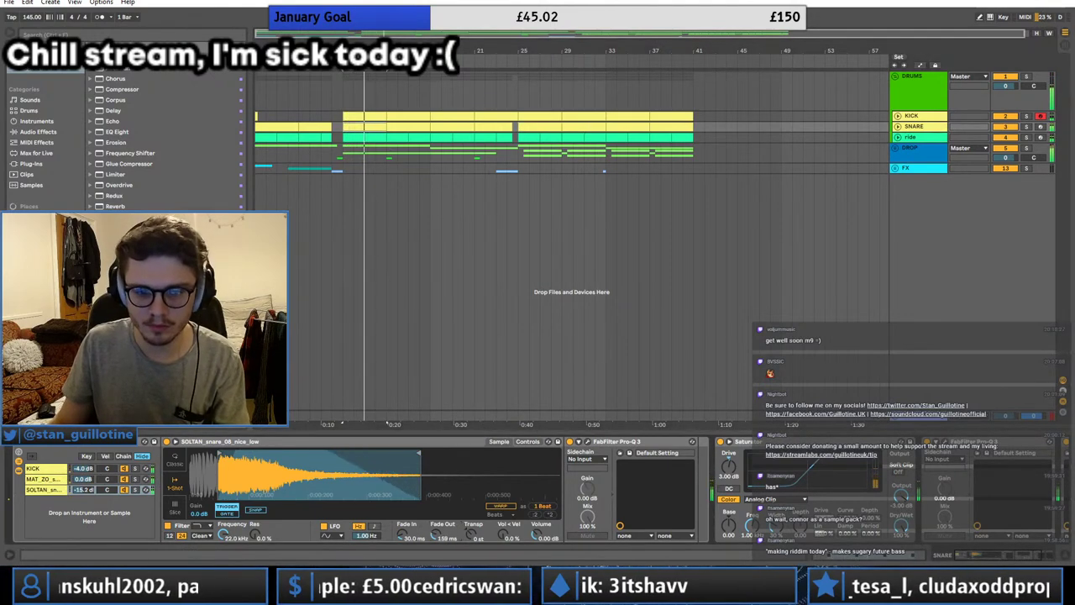
{"action": "left_click_drag", "start_coordinate": [419, 453], "coordinate": [403, 453]}
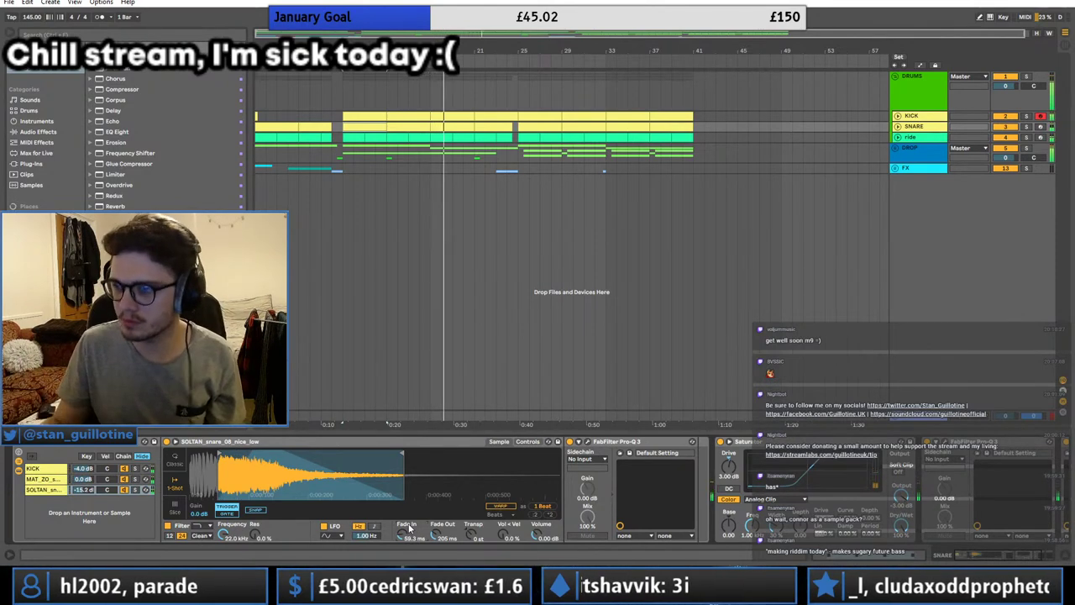
Step: Replay the arrangement from bar 9 and from bar 25 to check the drum balance in both drops
{"action": "left_click_drag", "start_coordinate": [295, 33], "coordinate": [296, 34]}
{"action": "left_click", "coordinate": [343, 84]}
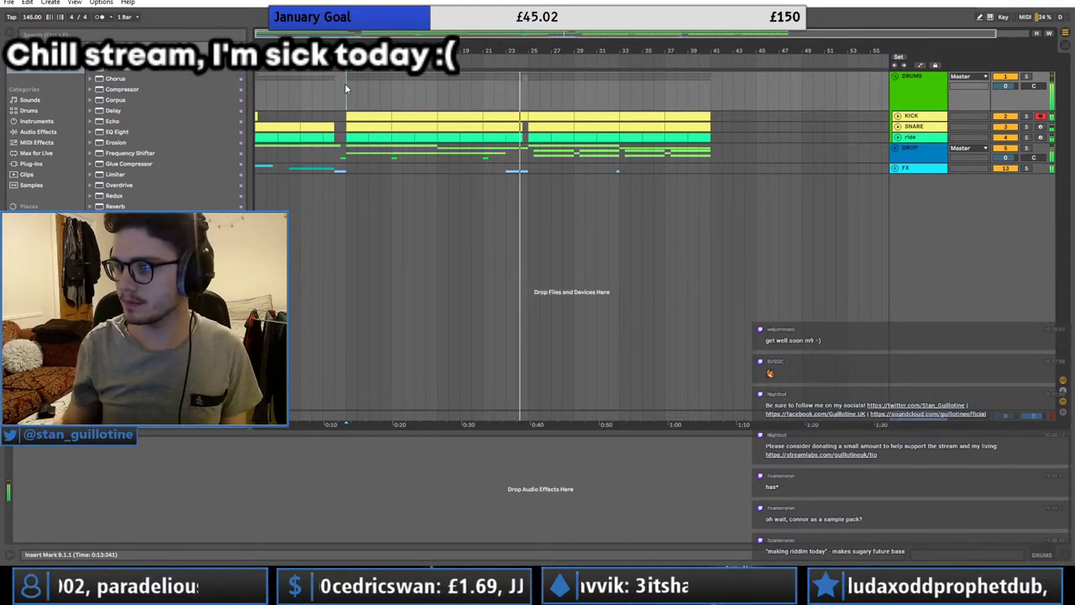
{"action": "left_click", "coordinate": [511, 157]}
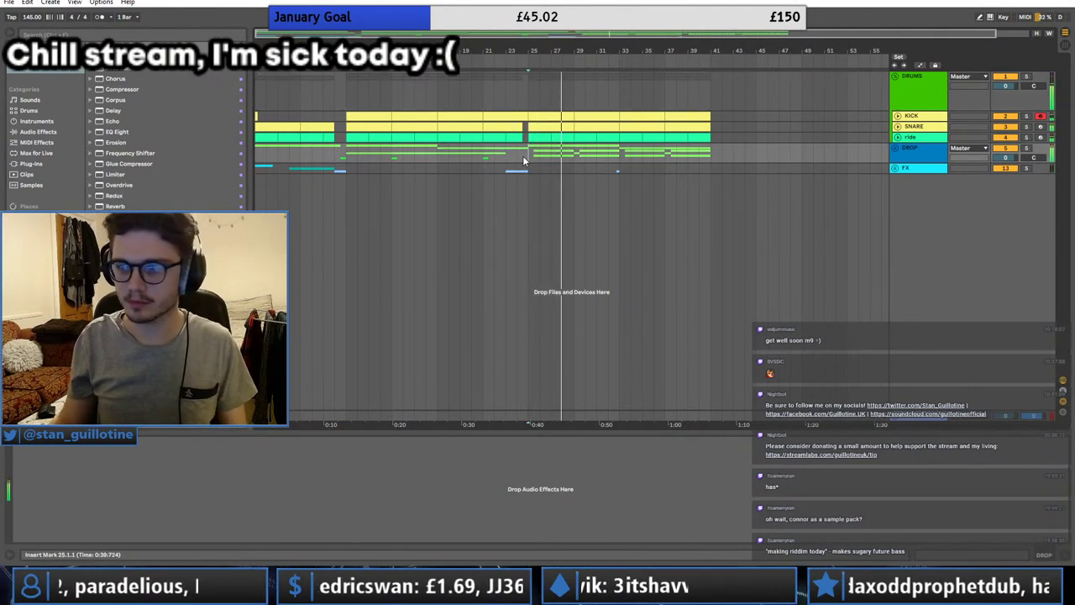
{"action": "left_click", "coordinate": [522, 155]}
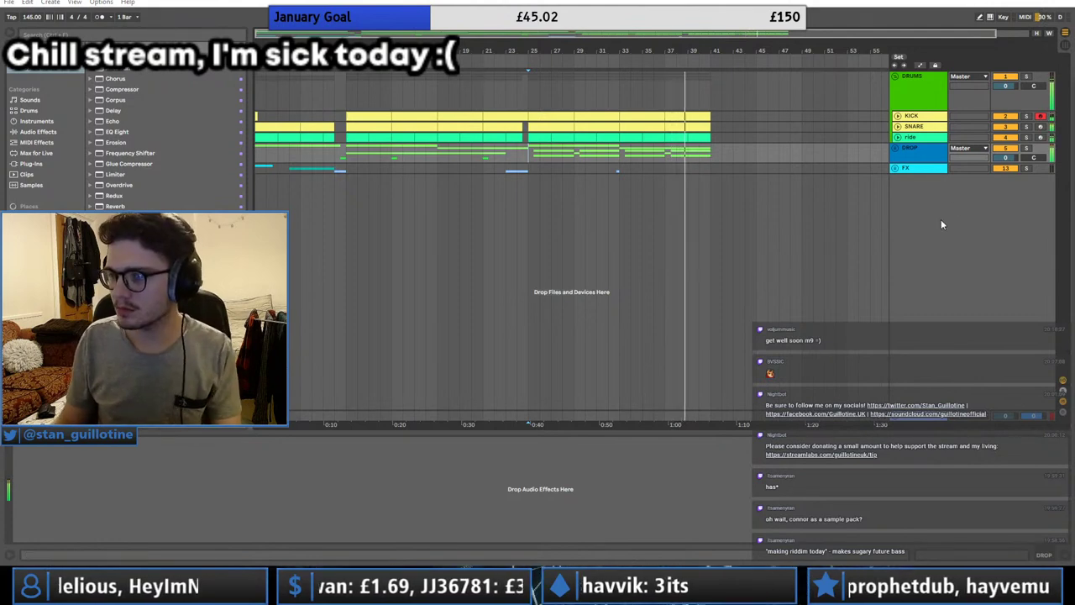
Step: Collect all external files into the project and save the Live Set
{"action": "left_click", "coordinate": [10, 3]}
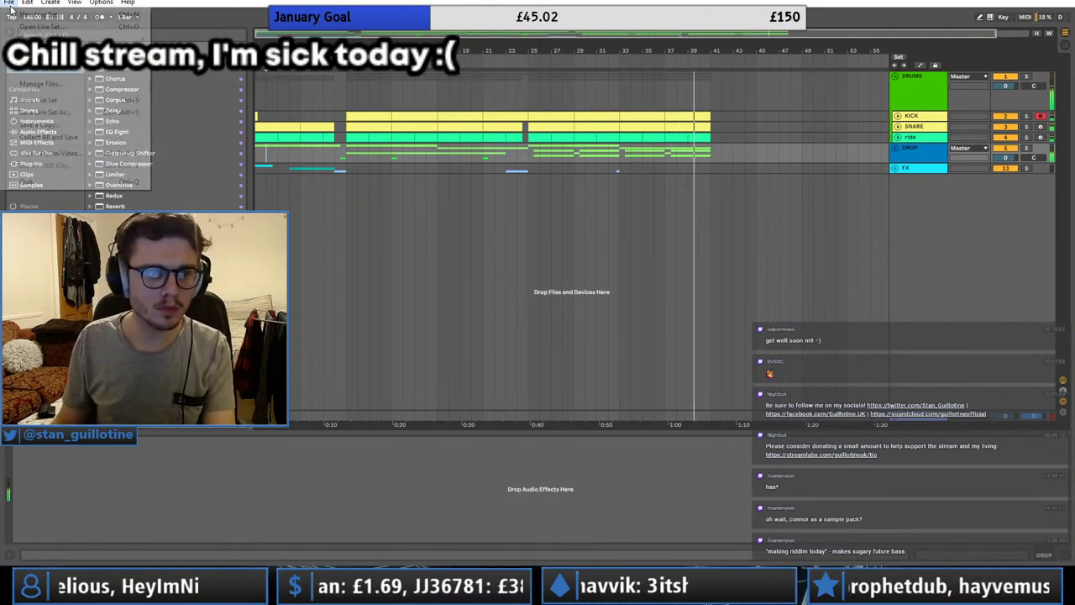
{"action": "left_click", "coordinate": [51, 136]}
{"action": "key", "text": "Return"}
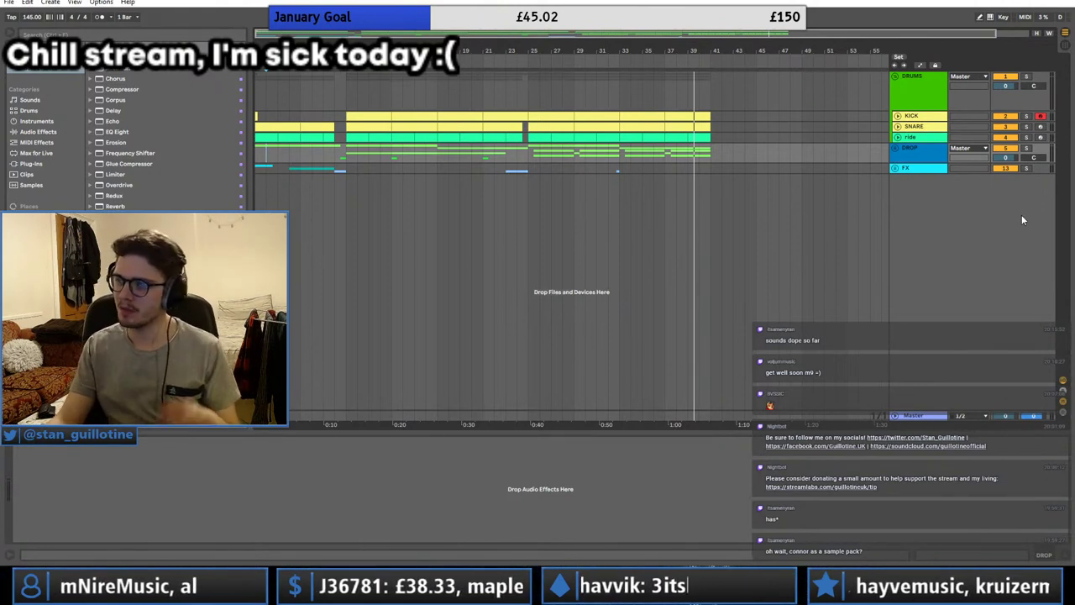
Step: Replay the first drop from bar 9, view the SNARE track's devices and return the insert mark to 9.1.1
{"action": "left_click", "coordinate": [348, 146]}
{"action": "key", "text": "space"}
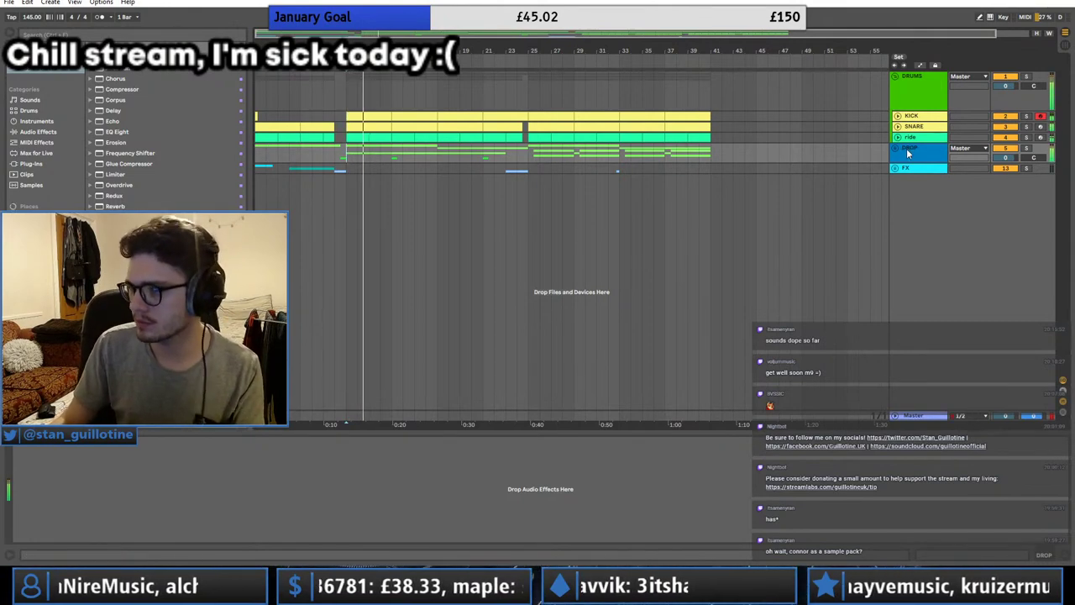
{"action": "left_click", "coordinate": [928, 127]}
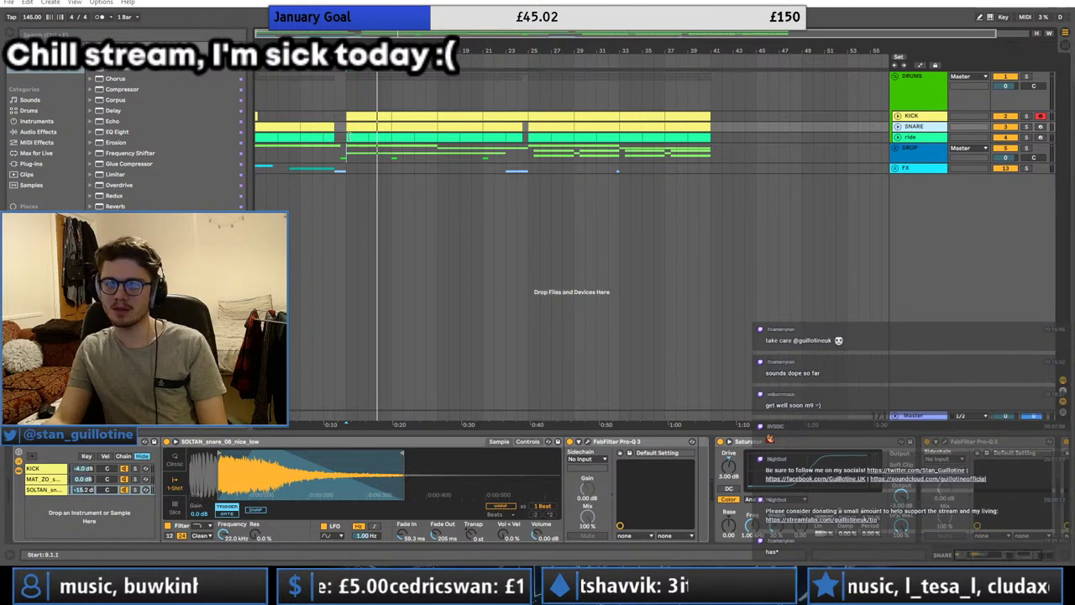
{"action": "left_click", "coordinate": [348, 147]}
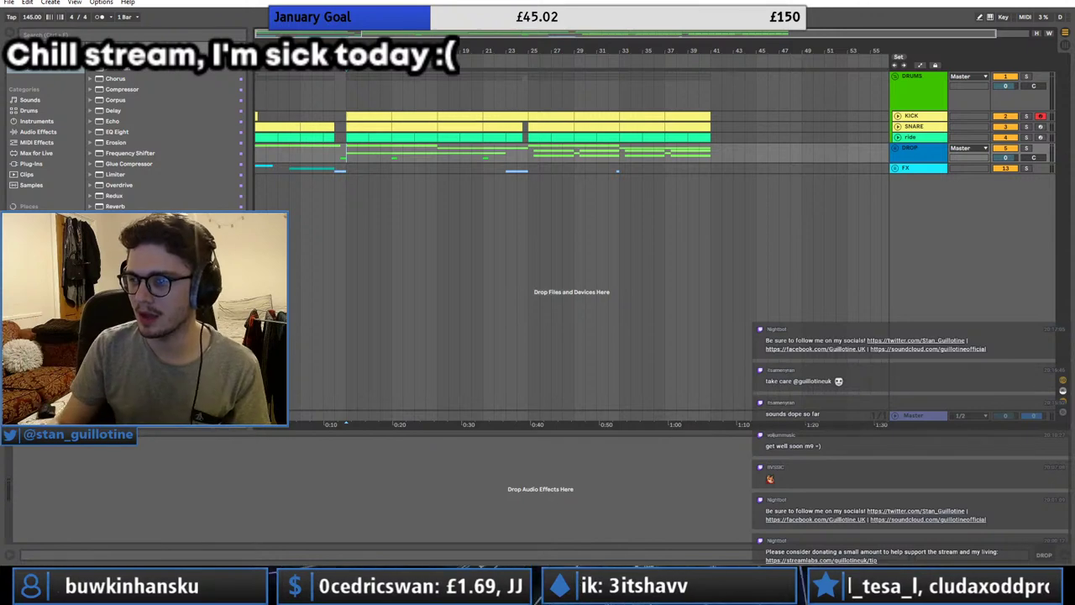
{"action": "left_click", "coordinate": [345, 166]}
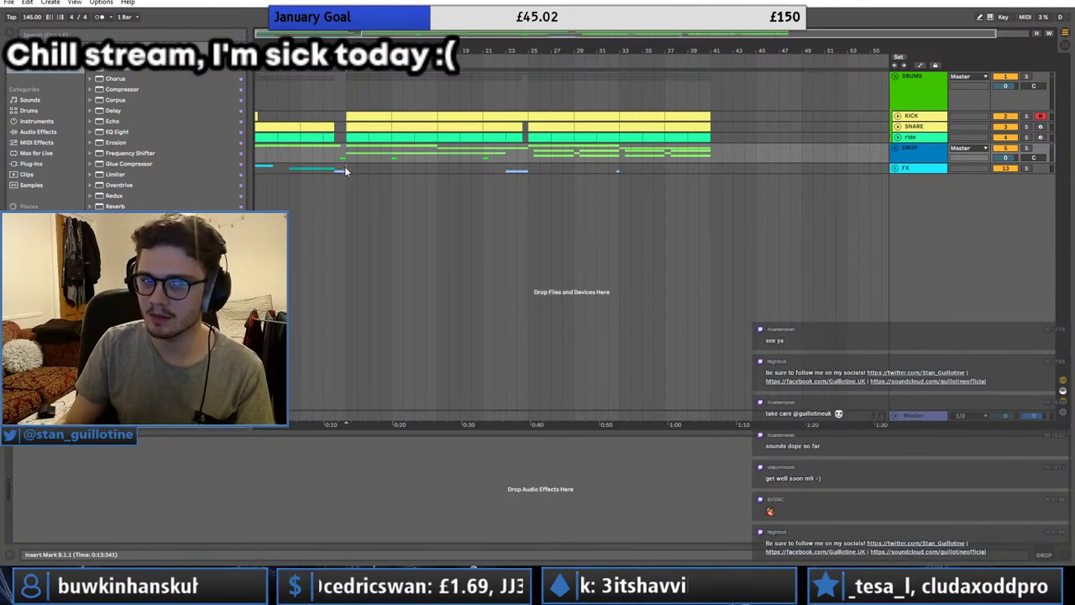
{"action": "left_click", "coordinate": [345, 164]}
{"action": "left_click", "coordinate": [344, 157]}
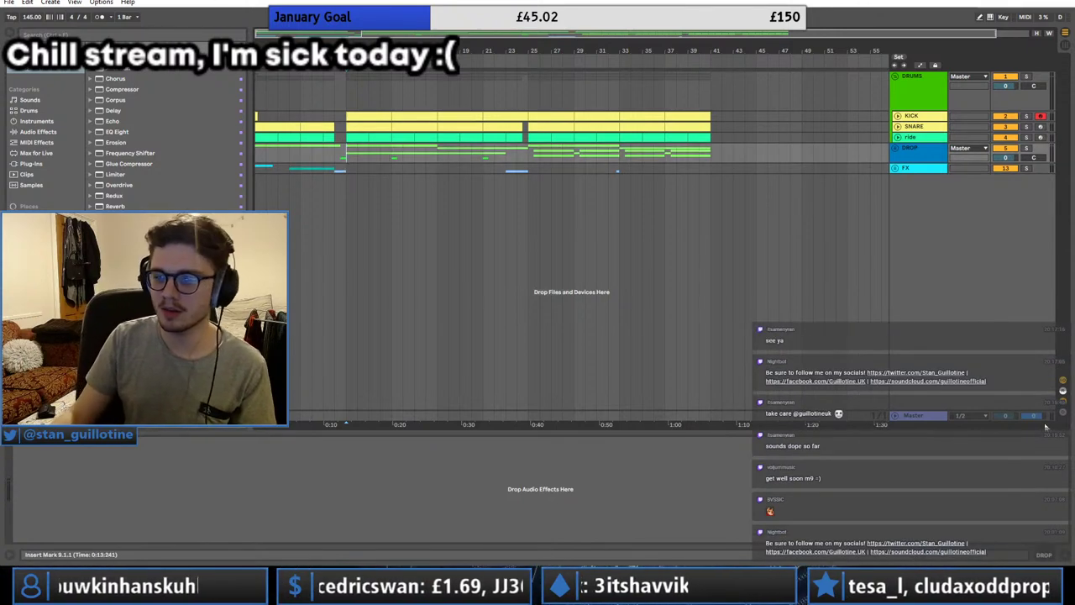